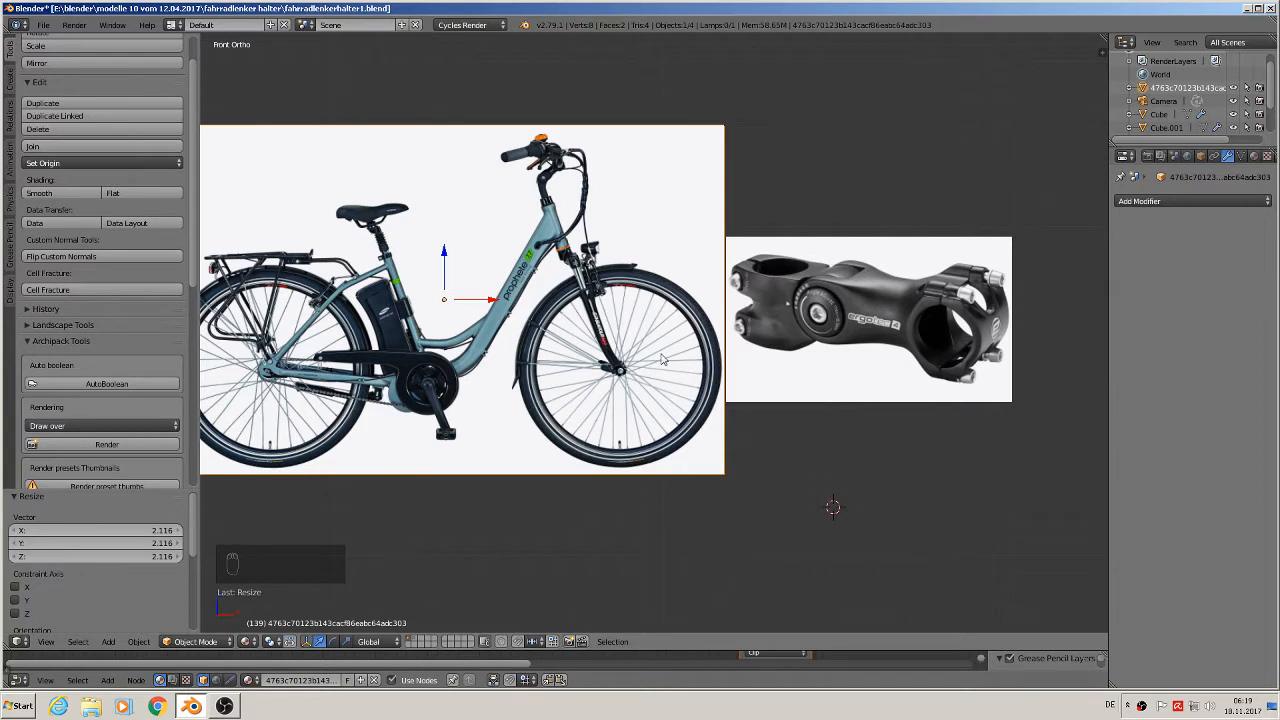
# - Add a cube below the stem reference image, scale it to about 0.183, and shift it about 0.316 along X
pyautogui.keyDown('shift'); pyautogui.moveTo(771, 380); pyautogui.dragTo(542, 366, button='middle'); pyautogui.keyUp('shift')
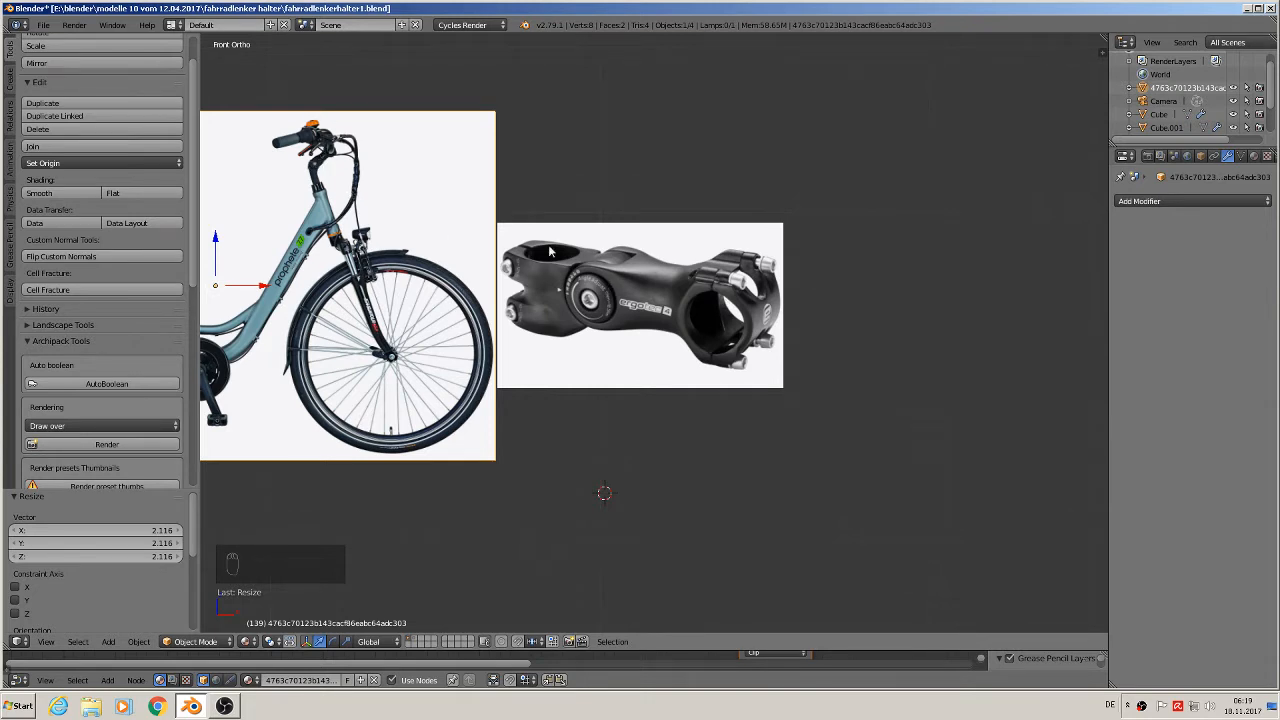
pyautogui.scroll(3, 737, 342)
pyautogui.scroll(3, 652, 328)
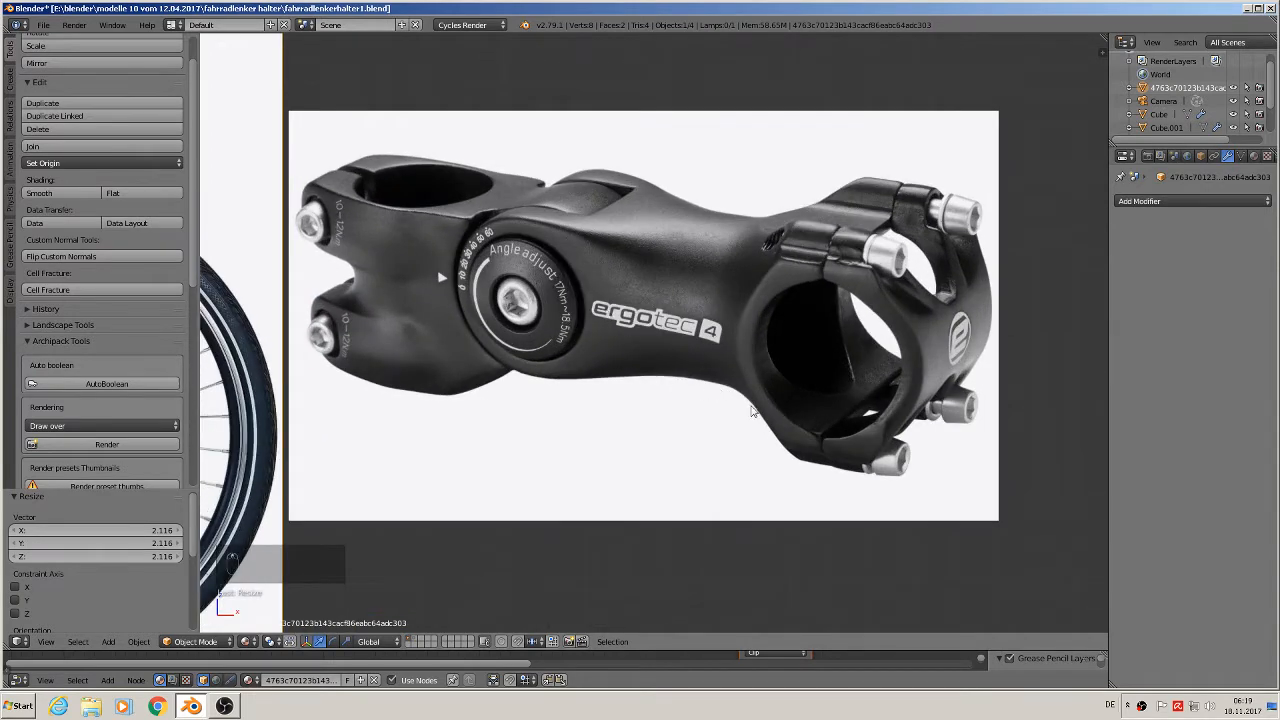
pyautogui.keyDown('shift'); pyautogui.moveTo(763, 445); pyautogui.dragTo(627, 255, button='middle'); pyautogui.keyUp('shift')
pyautogui.scroll(-2, 650, 314)
pyautogui.keyDown('shift'); pyautogui.moveTo(674, 329); pyautogui.dragTo(747, 366, button='middle'); pyautogui.keyUp('shift')
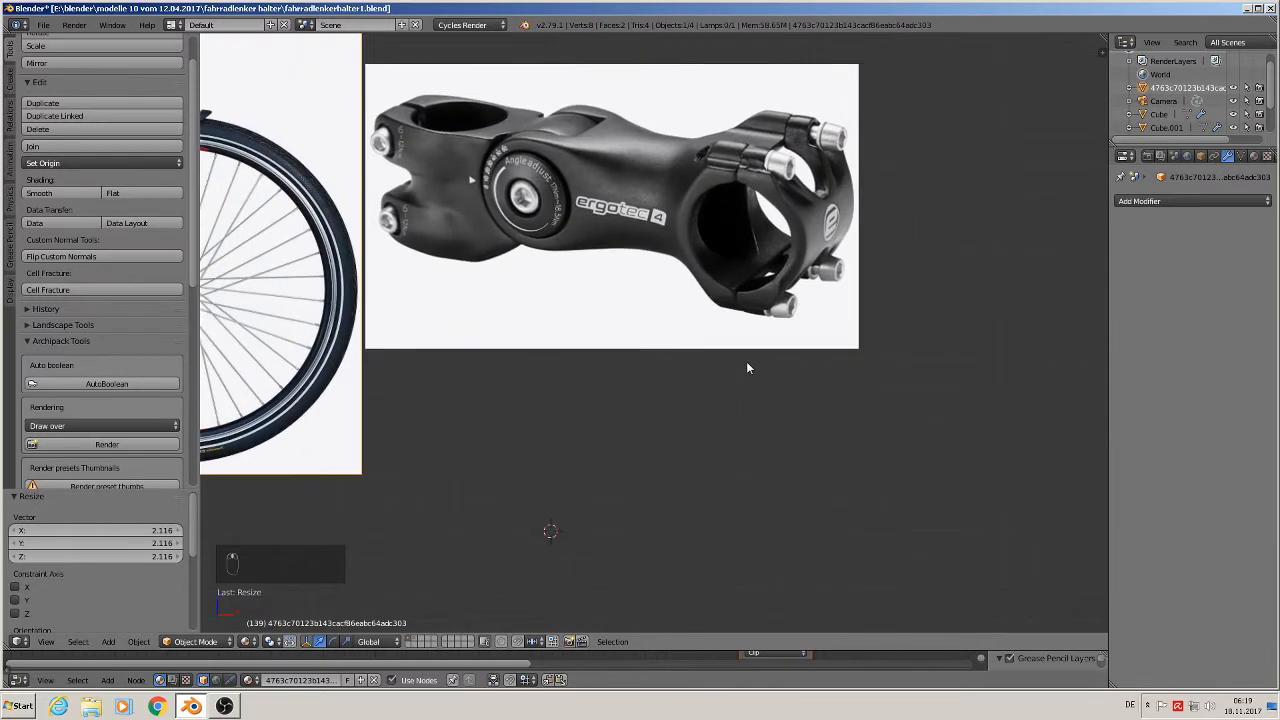
pyautogui.click(108, 642)
pyautogui.moveTo(121, 631)
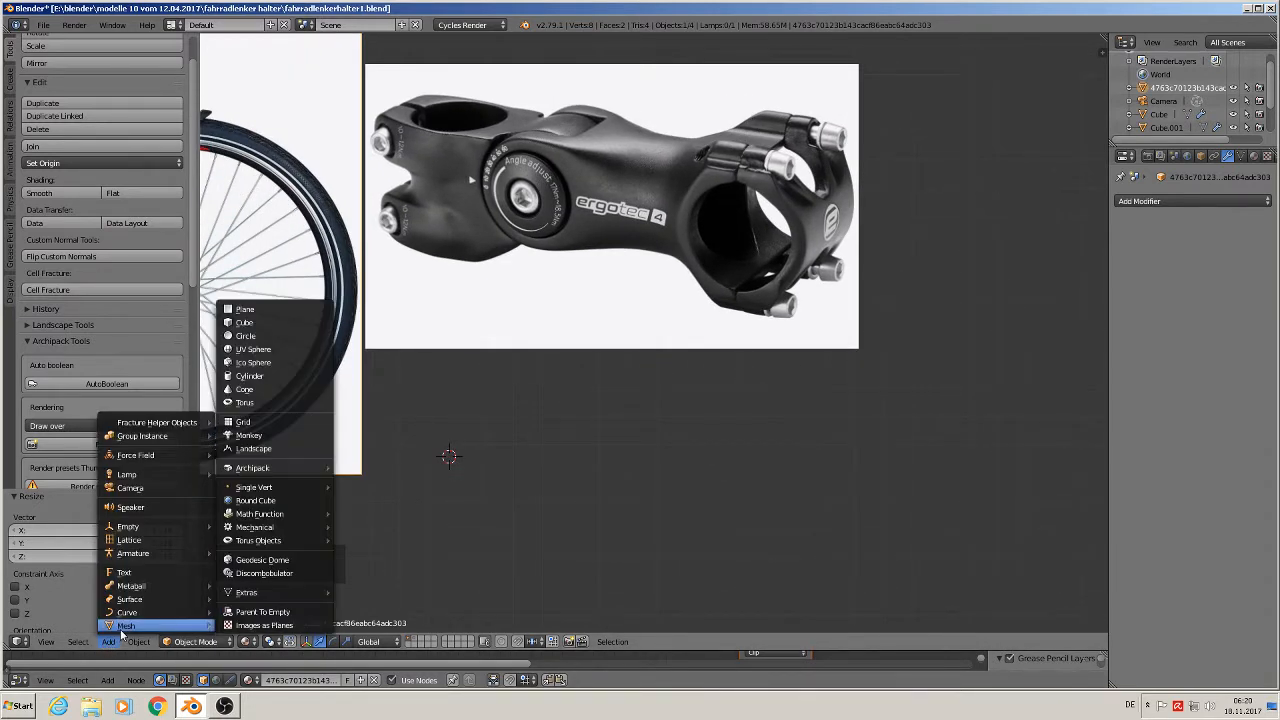
pyautogui.click(276, 323)
pyautogui.press('s')
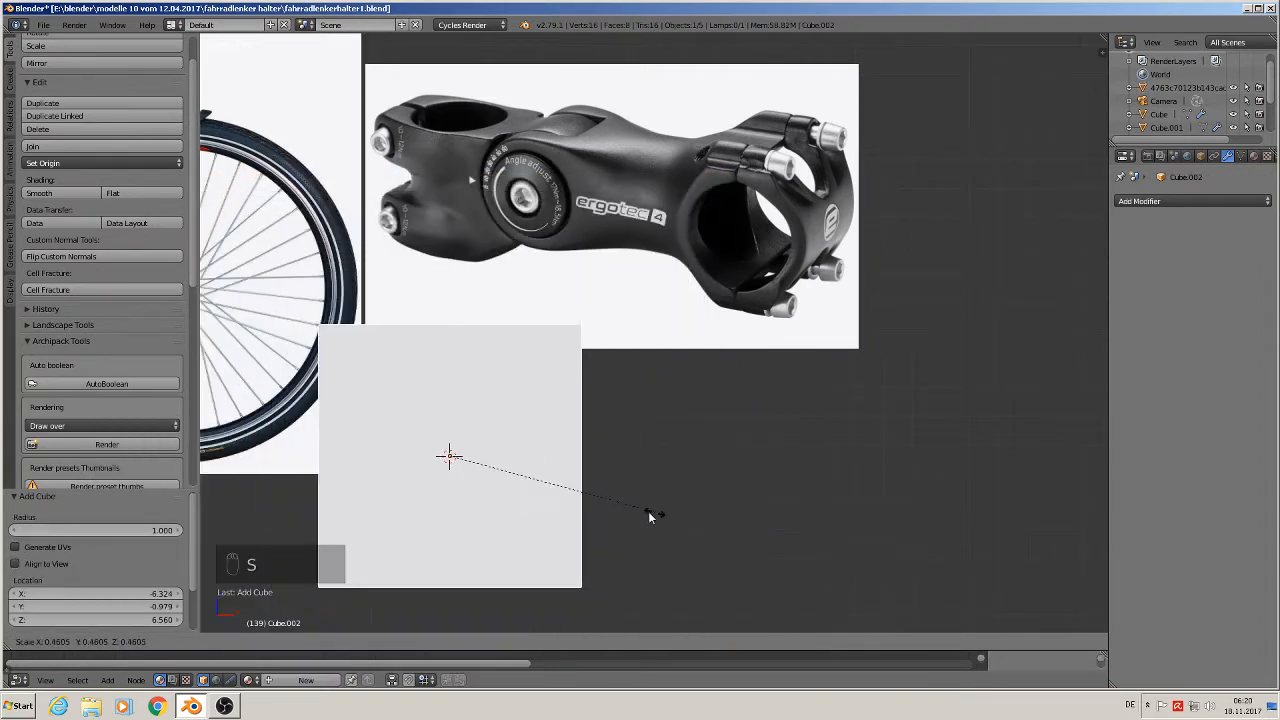
pyautogui.click(521, 504)
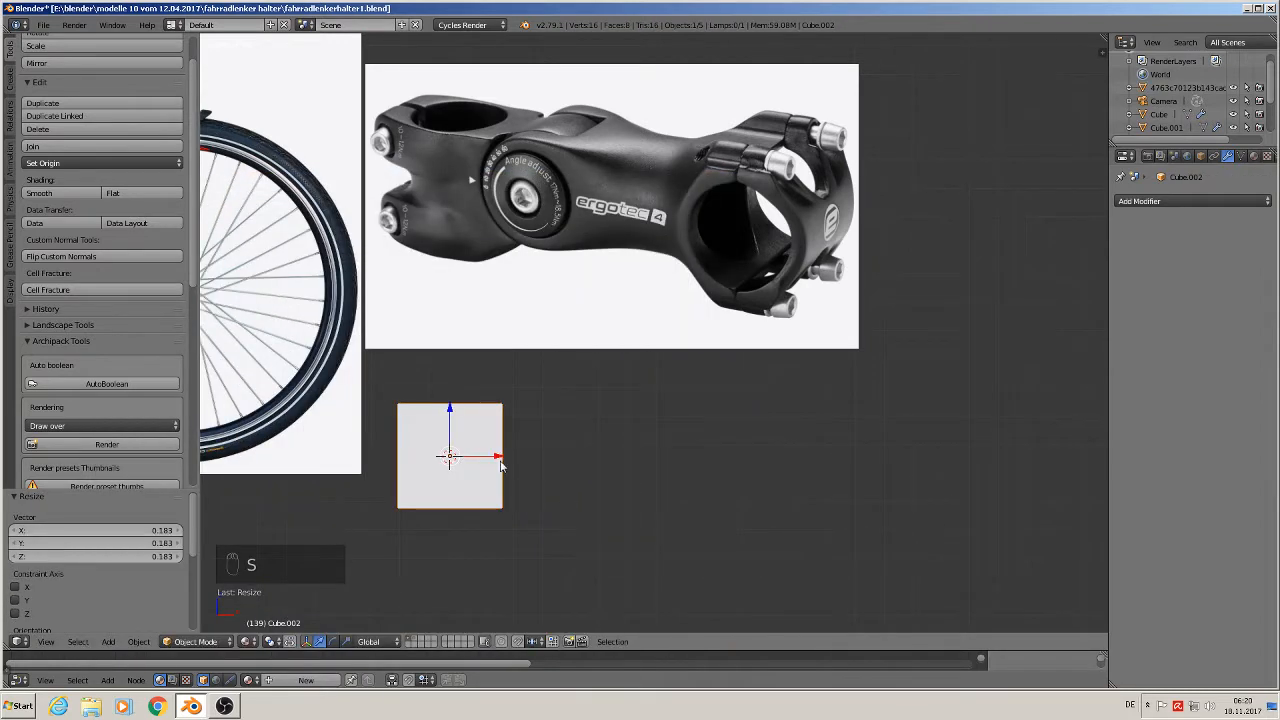
pyautogui.moveTo(501, 465); pyautogui.dragTo(590, 465)
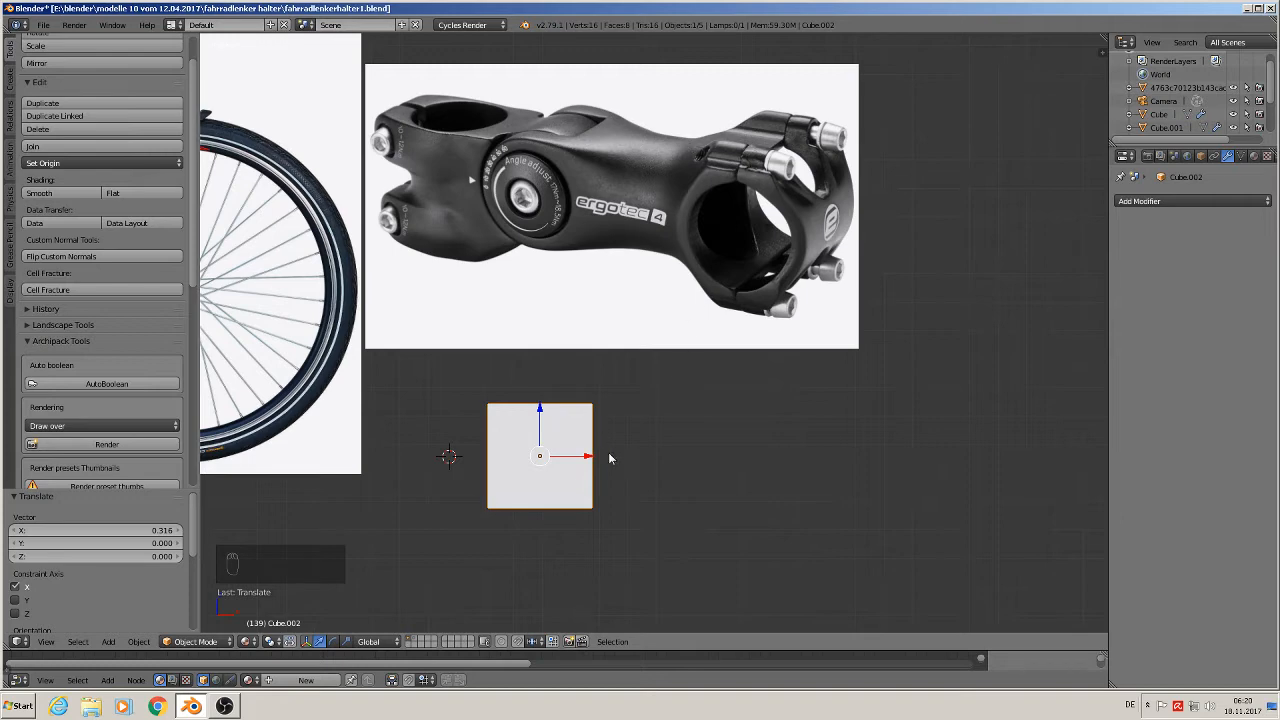
# - Extrude the cube's +X face about 0.16 along X and scale the new end face to about 0.68 to form a taper
pyautogui.moveTo(619, 467); pyautogui.dragTo(555, 502, button='middle')
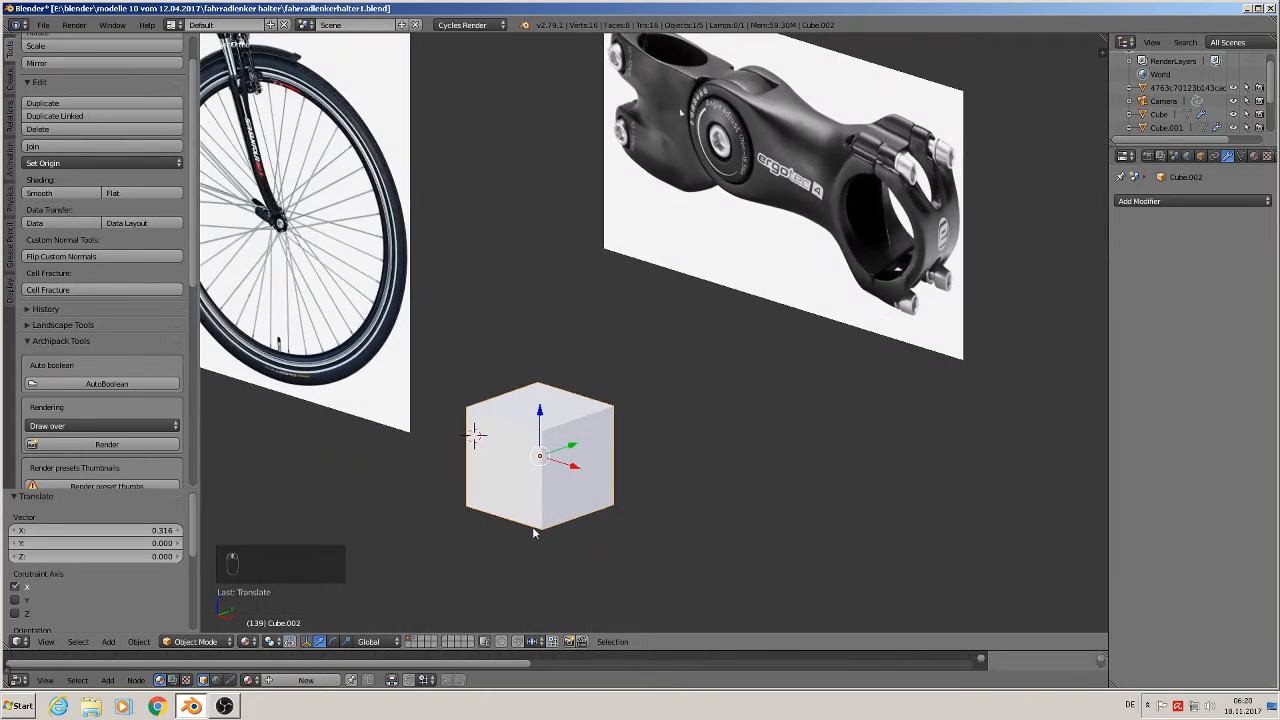
pyautogui.press('Tab')
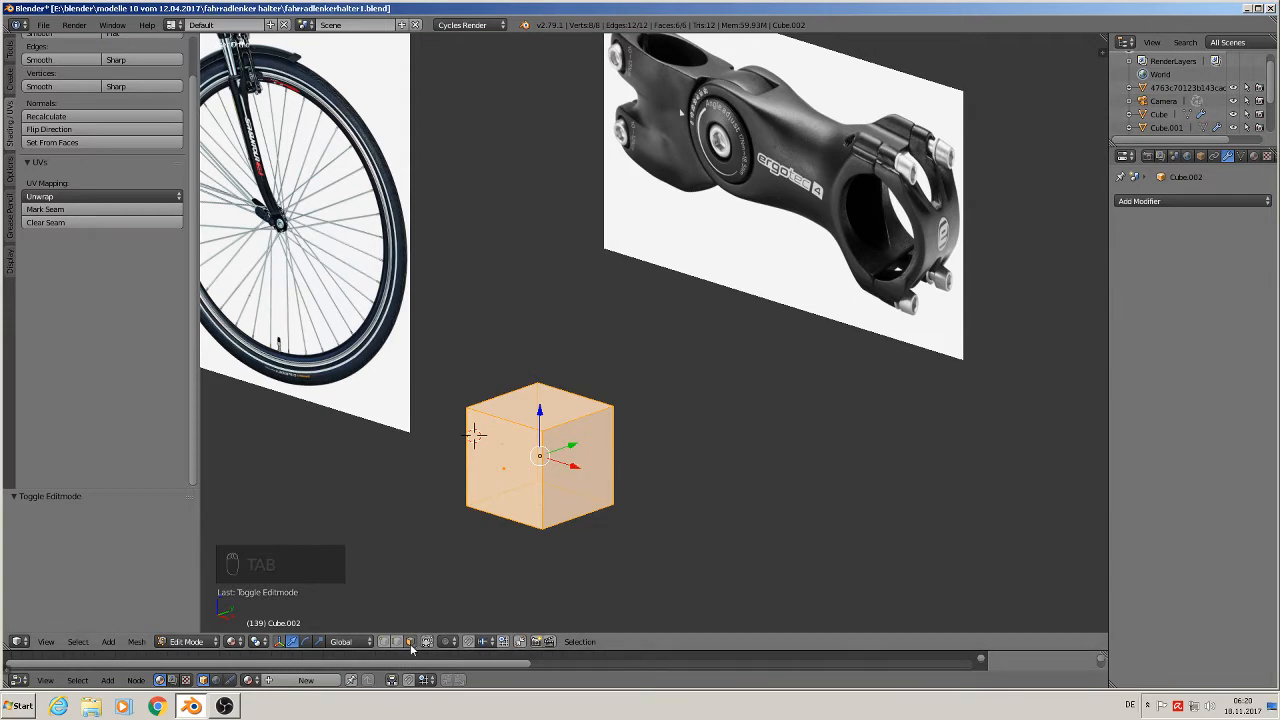
pyautogui.rightClick(577, 462)
pyautogui.moveTo(596, 492); pyautogui.dragTo(647, 492, button='middle')
pyautogui.press('KP_1')
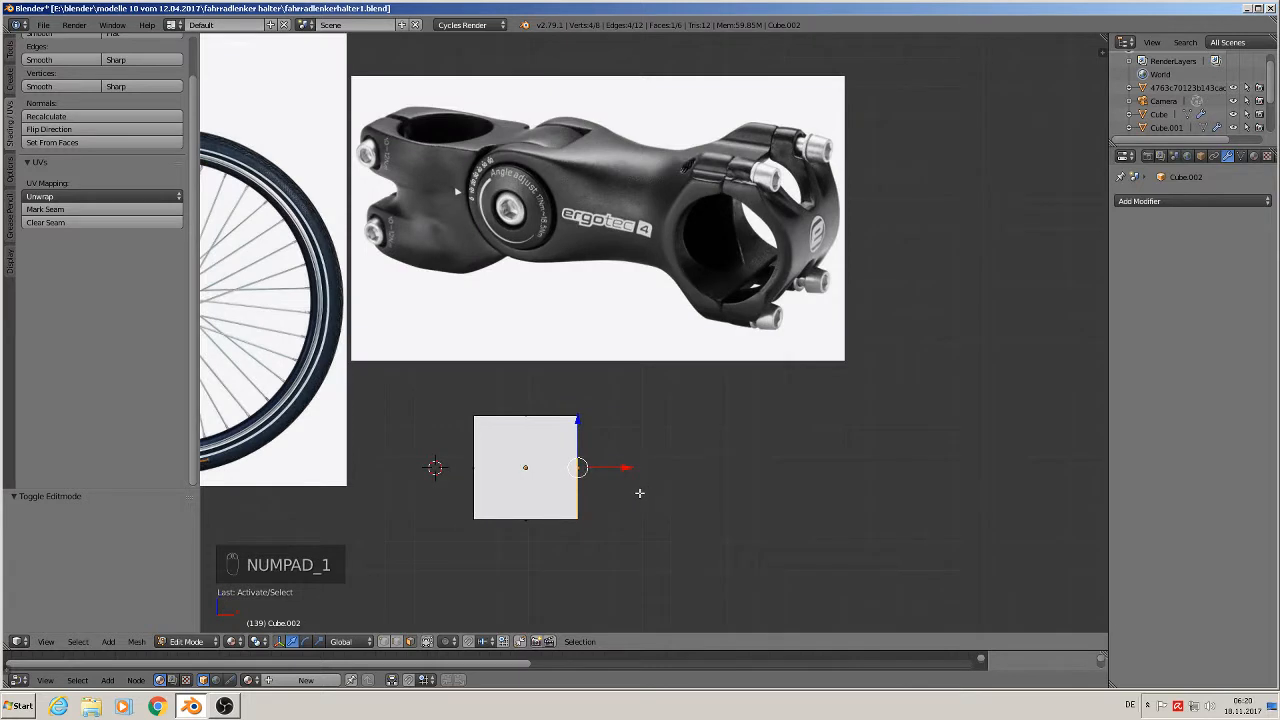
pyautogui.press('e')
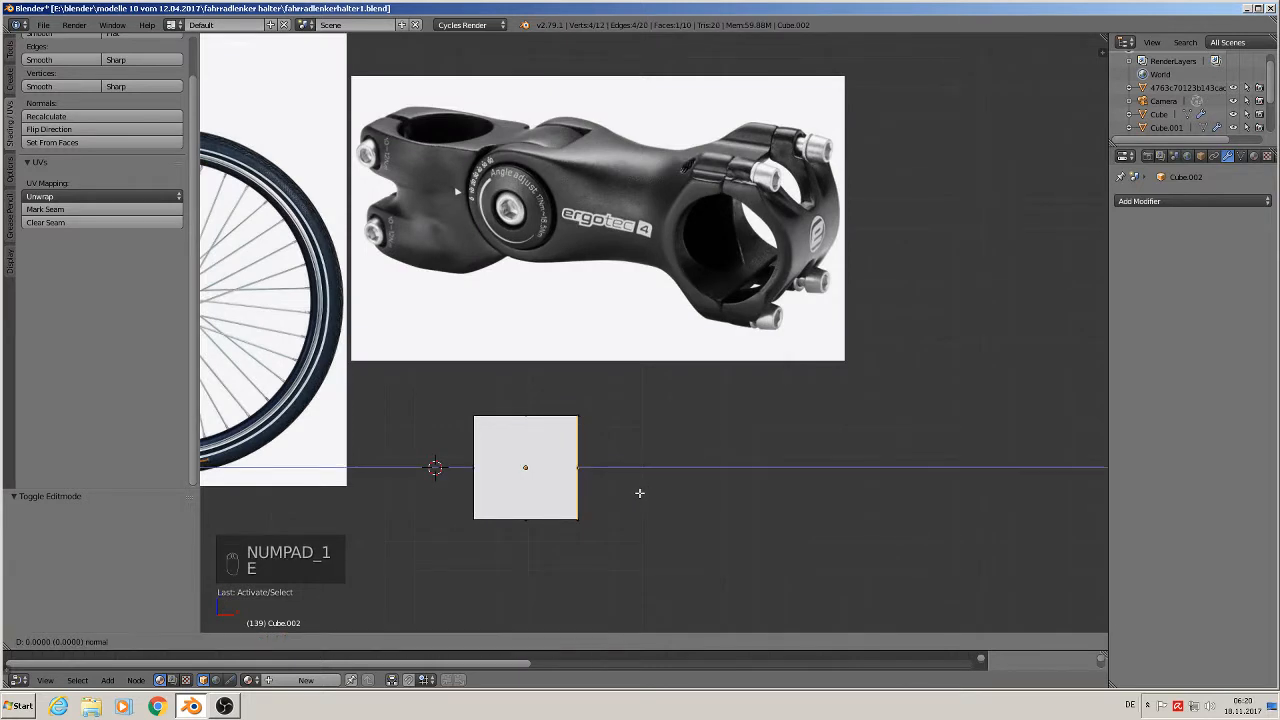
pyautogui.click(640, 492)
pyautogui.moveTo(625, 468); pyautogui.dragTo(669, 470)
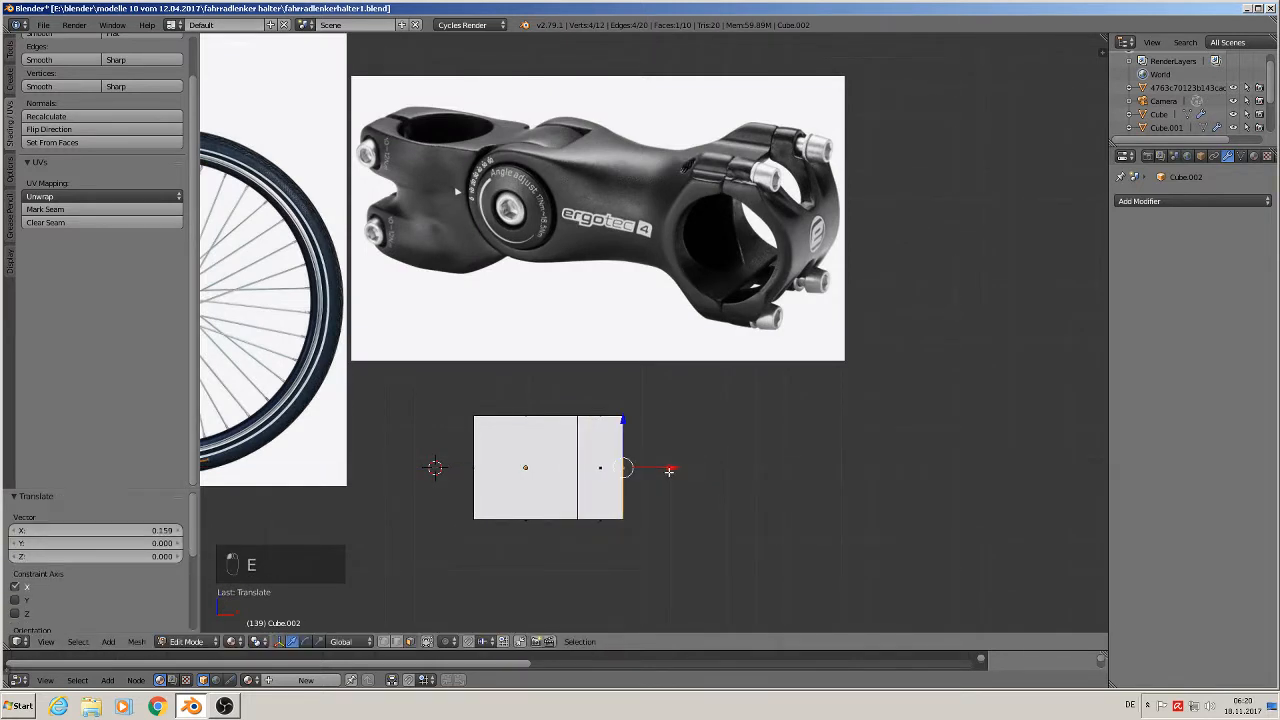
pyautogui.press('s')
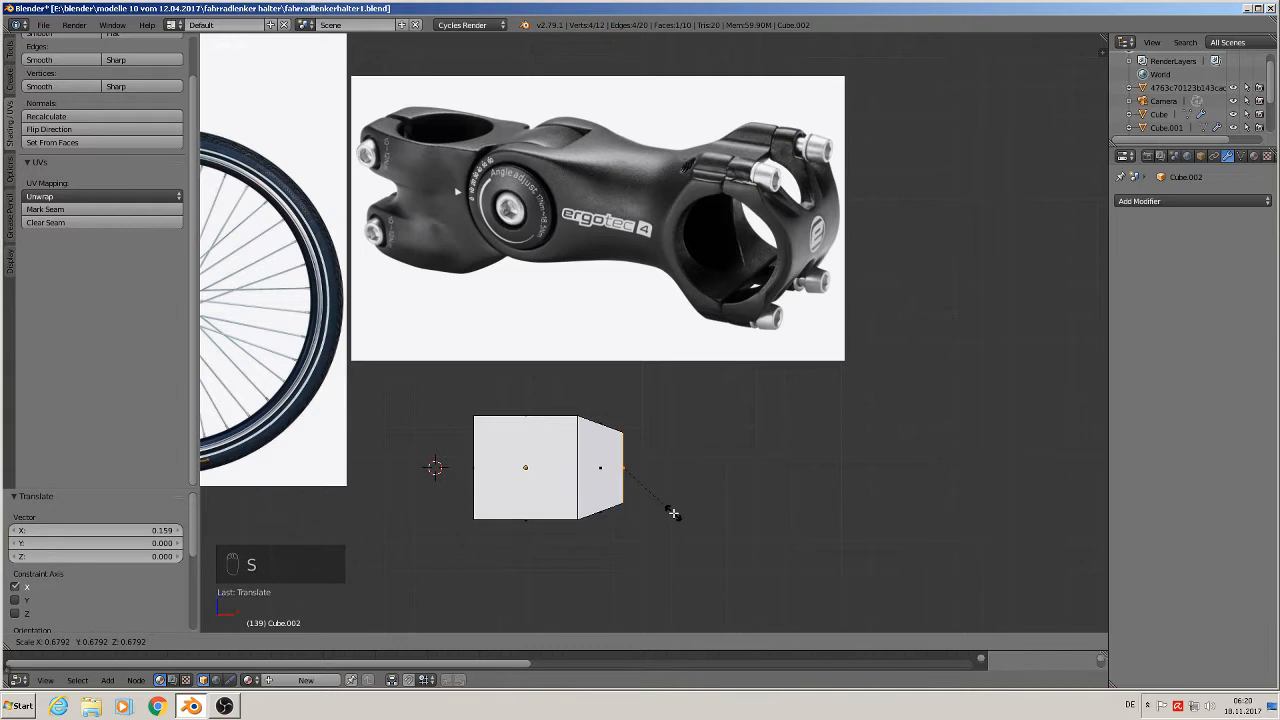
pyautogui.click(672, 513)
pyautogui.moveTo(680, 470); pyautogui.dragTo(662, 467)
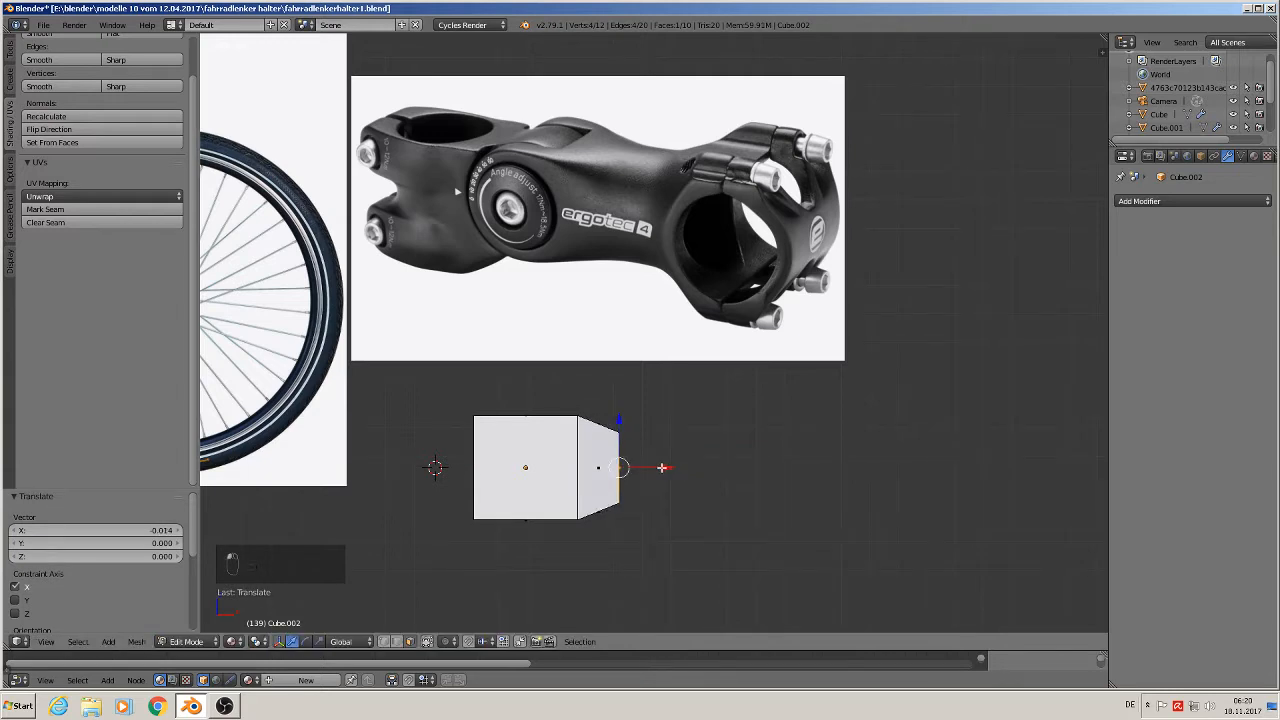
# - Extrude the narrow end about 0.27 along X as a neck, then another 0.16 flared out to about 1.6 scale
pyautogui.press('e')
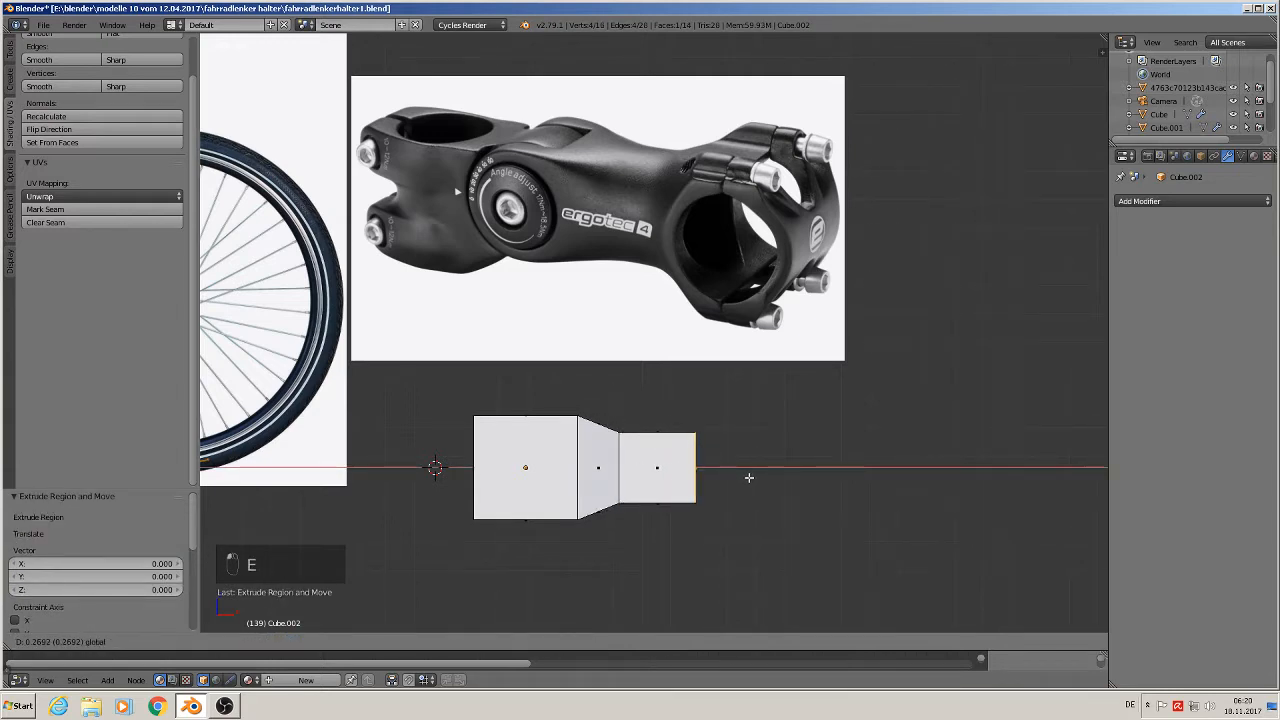
pyautogui.click(749, 477)
pyautogui.press('e')
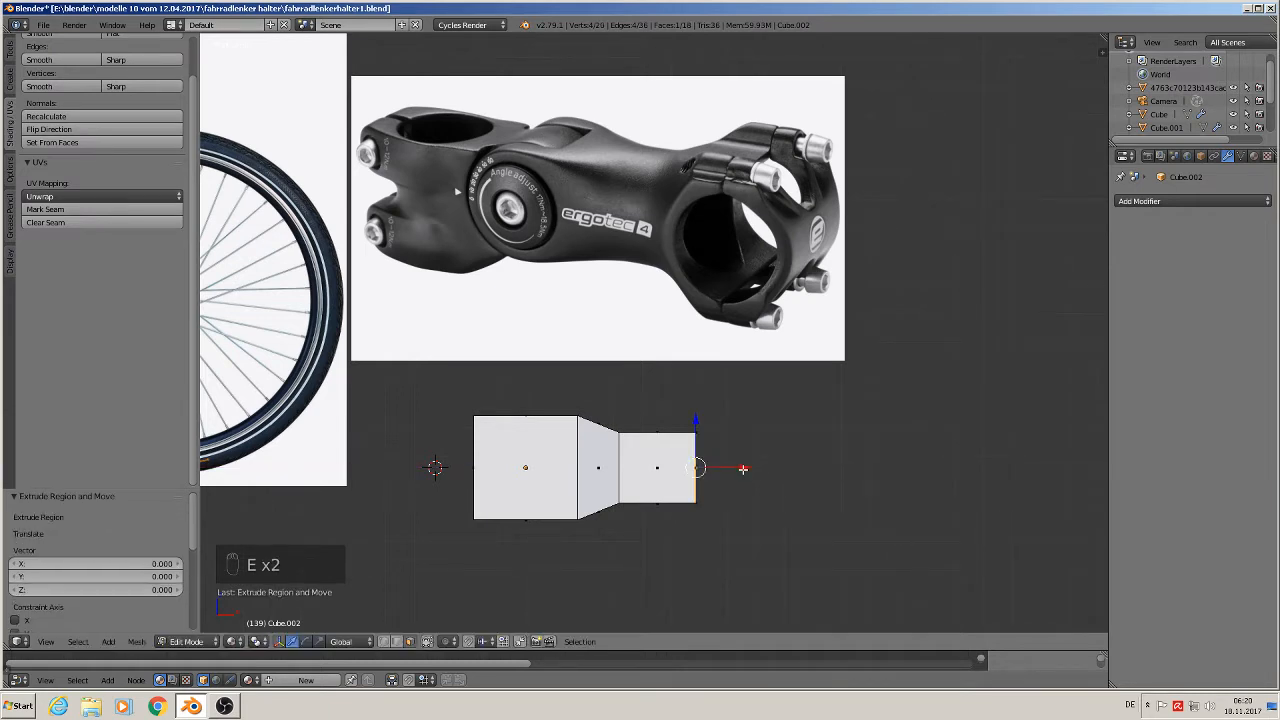
pyautogui.click(785, 474)
pyautogui.press('s')
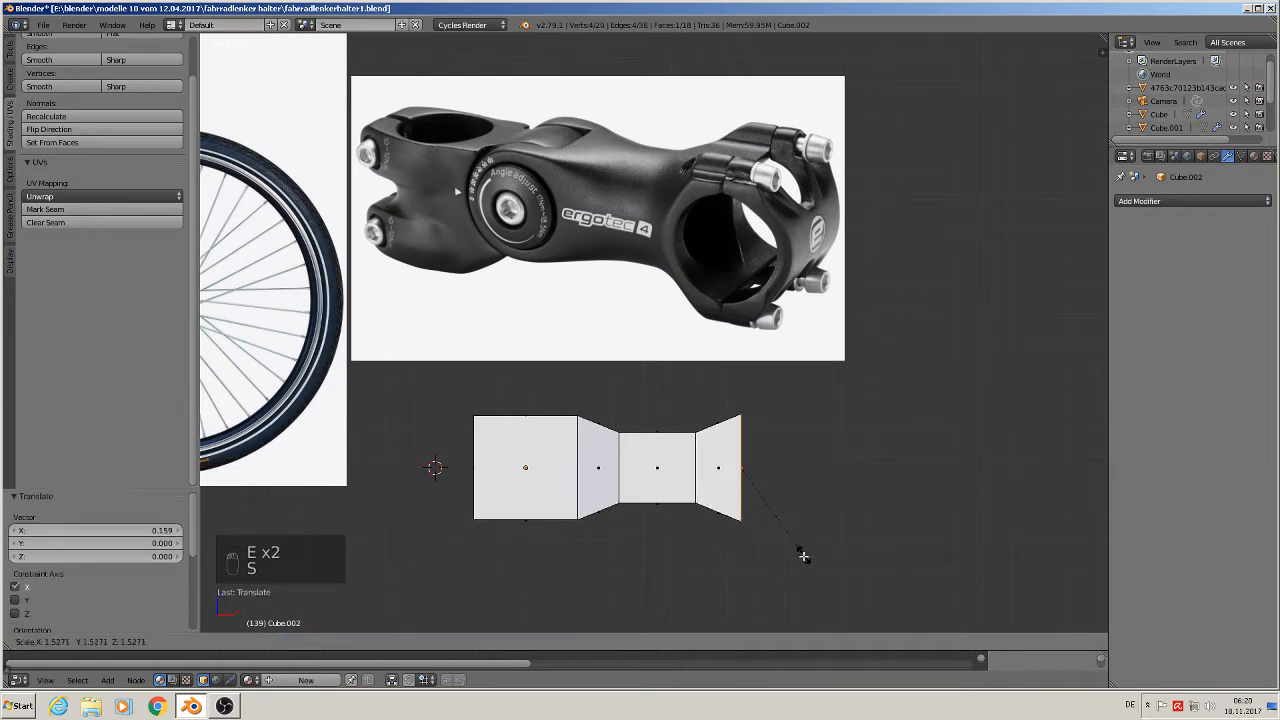
pyautogui.click(799, 563)
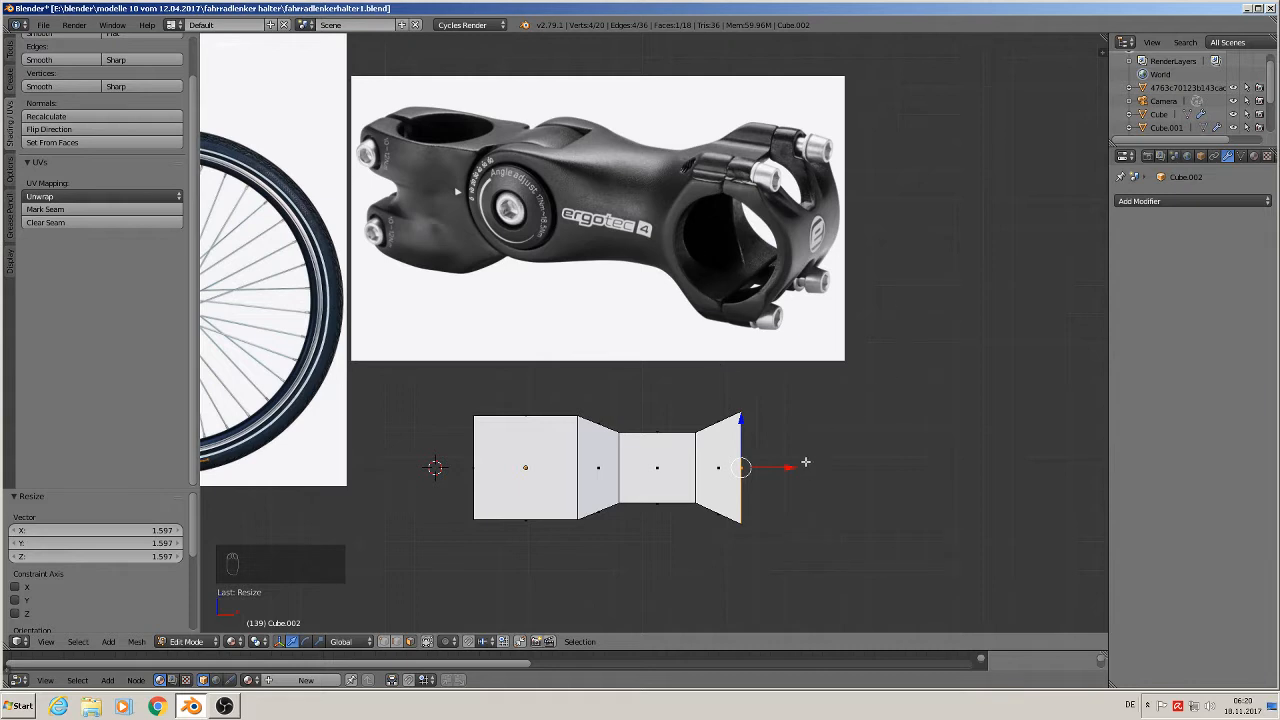
# - Extrude the flared end along X by about 0.09 and again by about 0.17, and return to Object Mode
pyautogui.press('e')
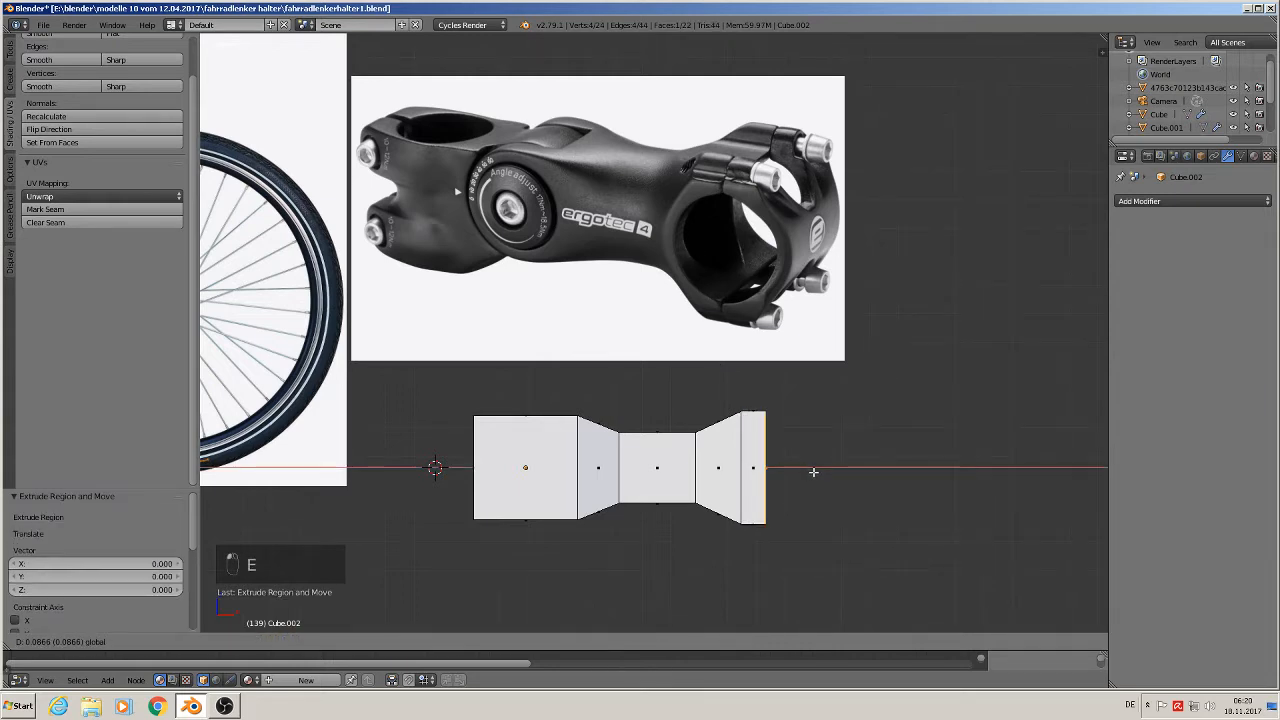
pyautogui.click(813, 471)
pyautogui.press('e')
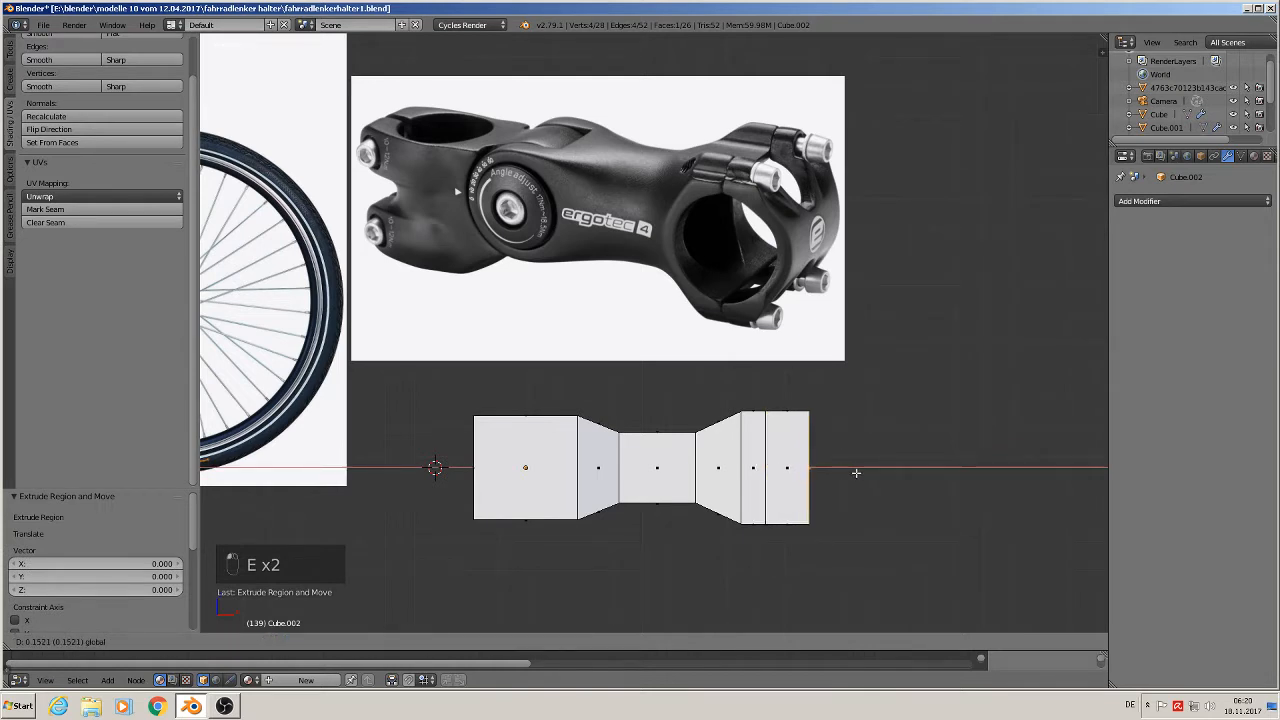
pyautogui.click(858, 471)
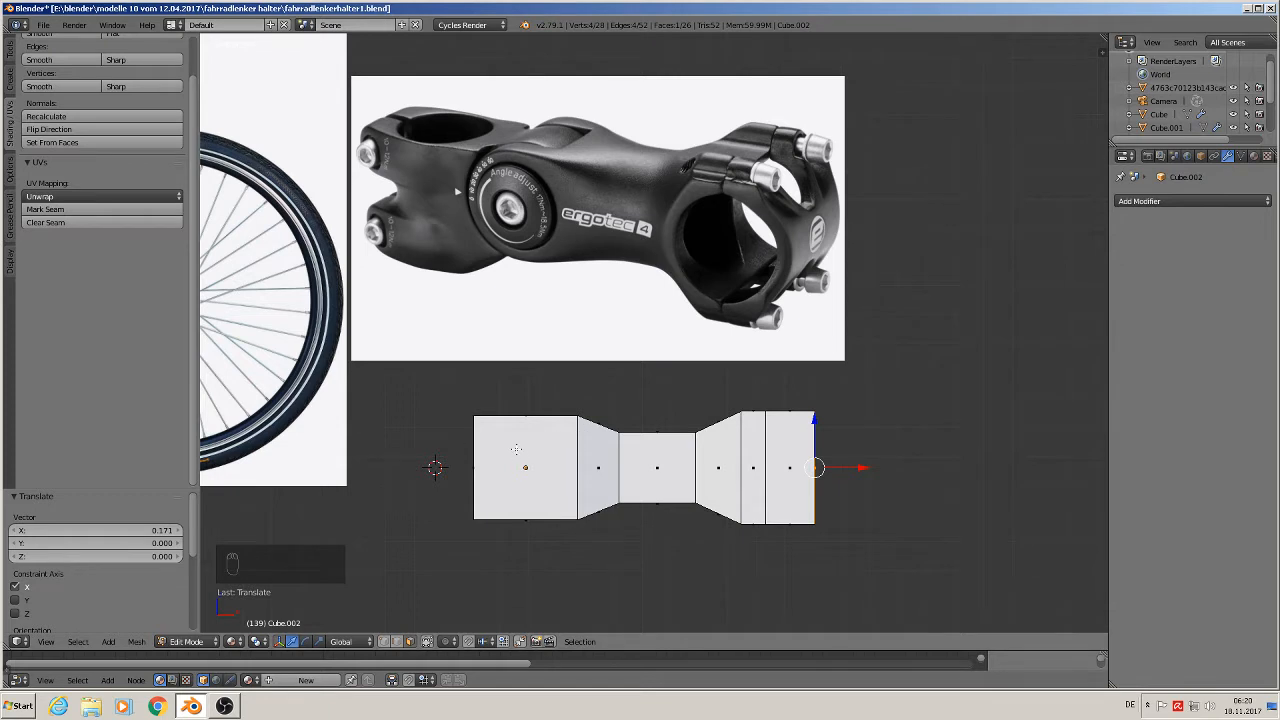
pyautogui.press('Tab')
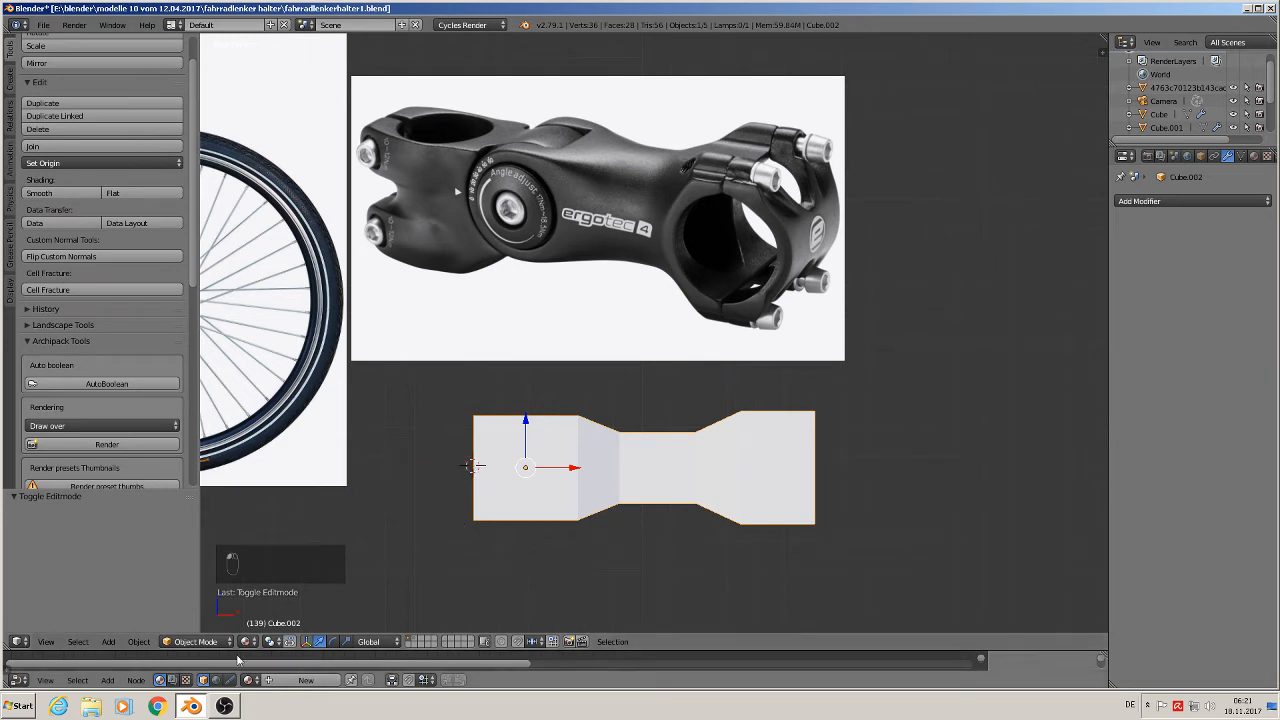
pyautogui.click(108, 641)
pyautogui.moveTo(130, 625)
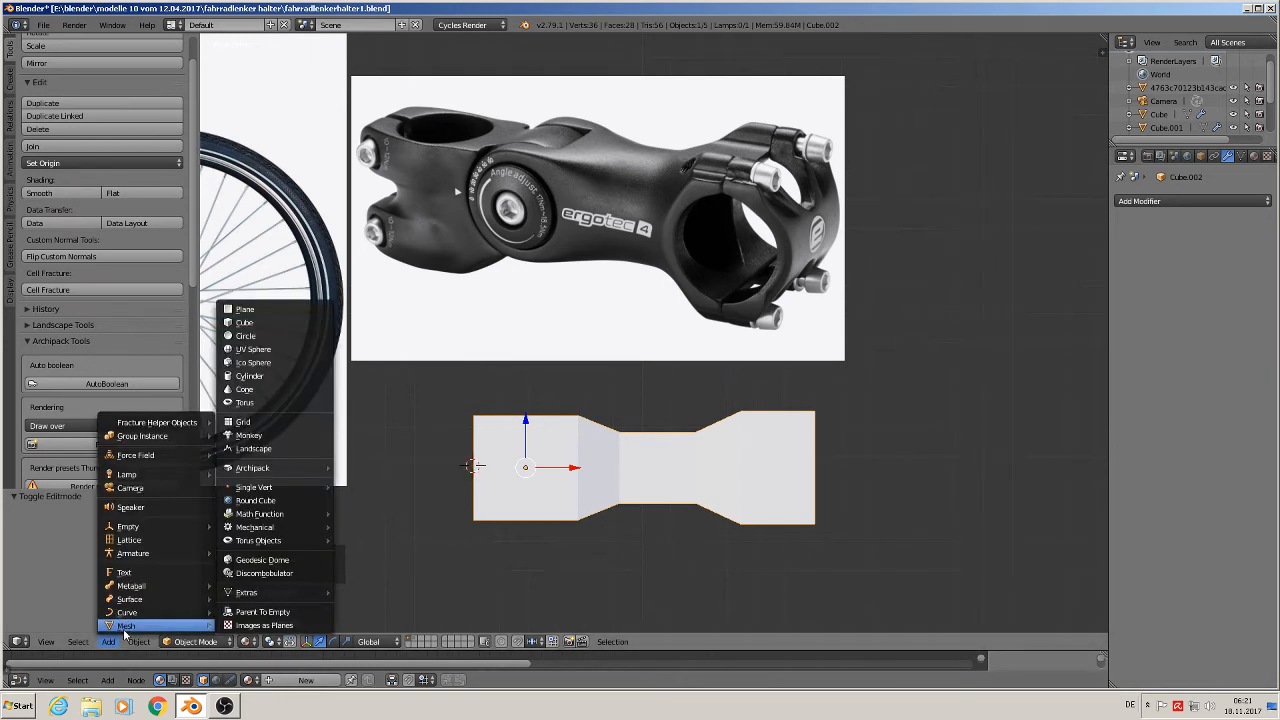
pyautogui.click(287, 393)
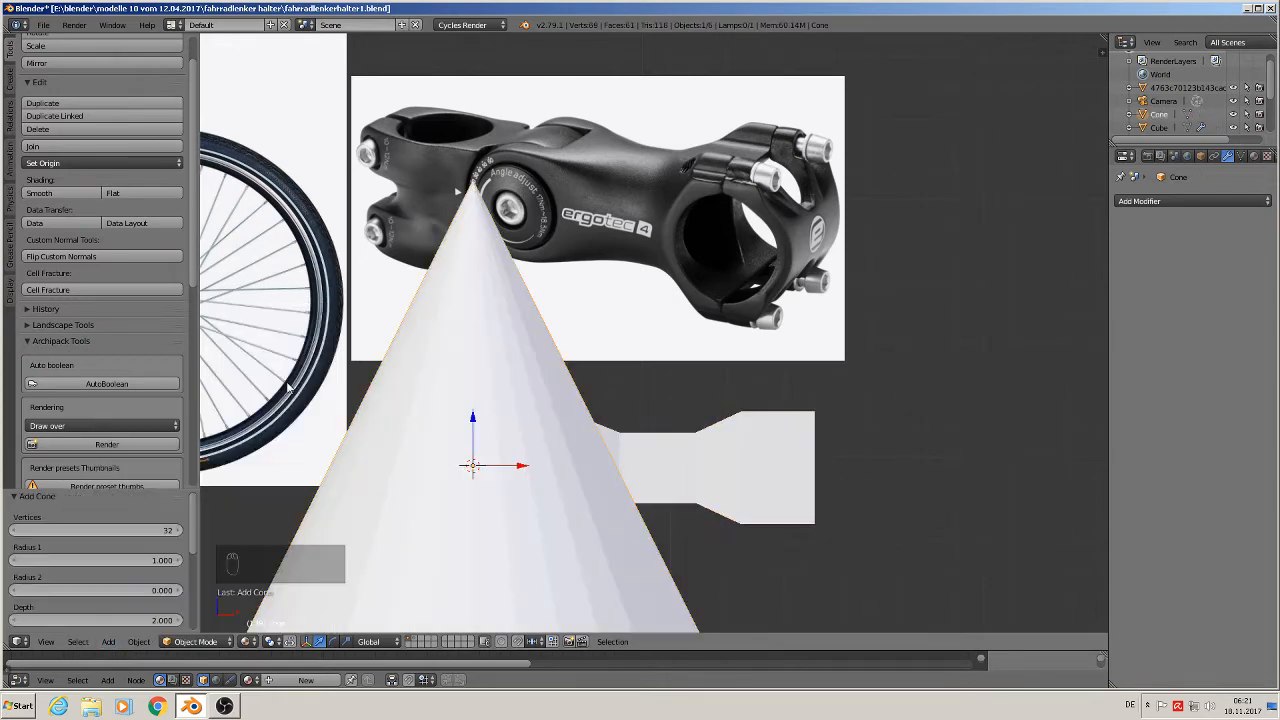
pyautogui.press('x')
pyautogui.click(447, 489)
# - Add a cylinder at the block's outer -X end, rotate it 90° about X, and scale it down to roughly the block's height
pyautogui.click(110, 641)
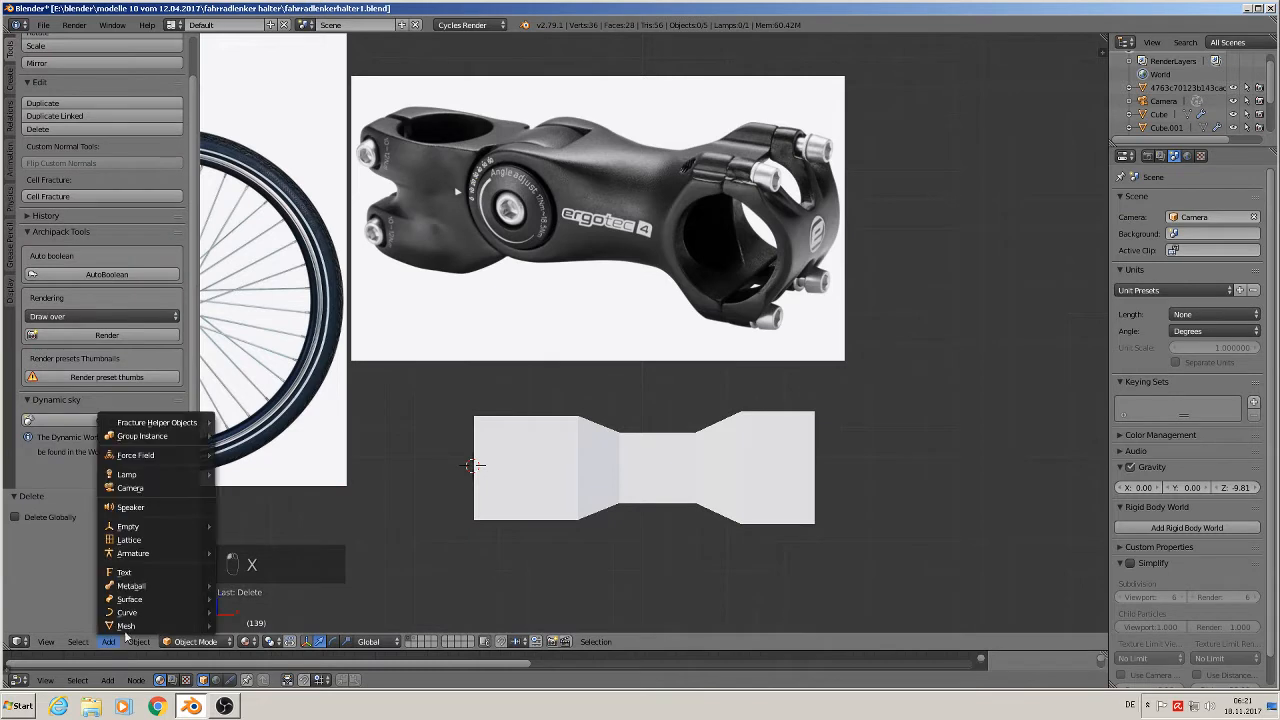
pyautogui.moveTo(126, 626)
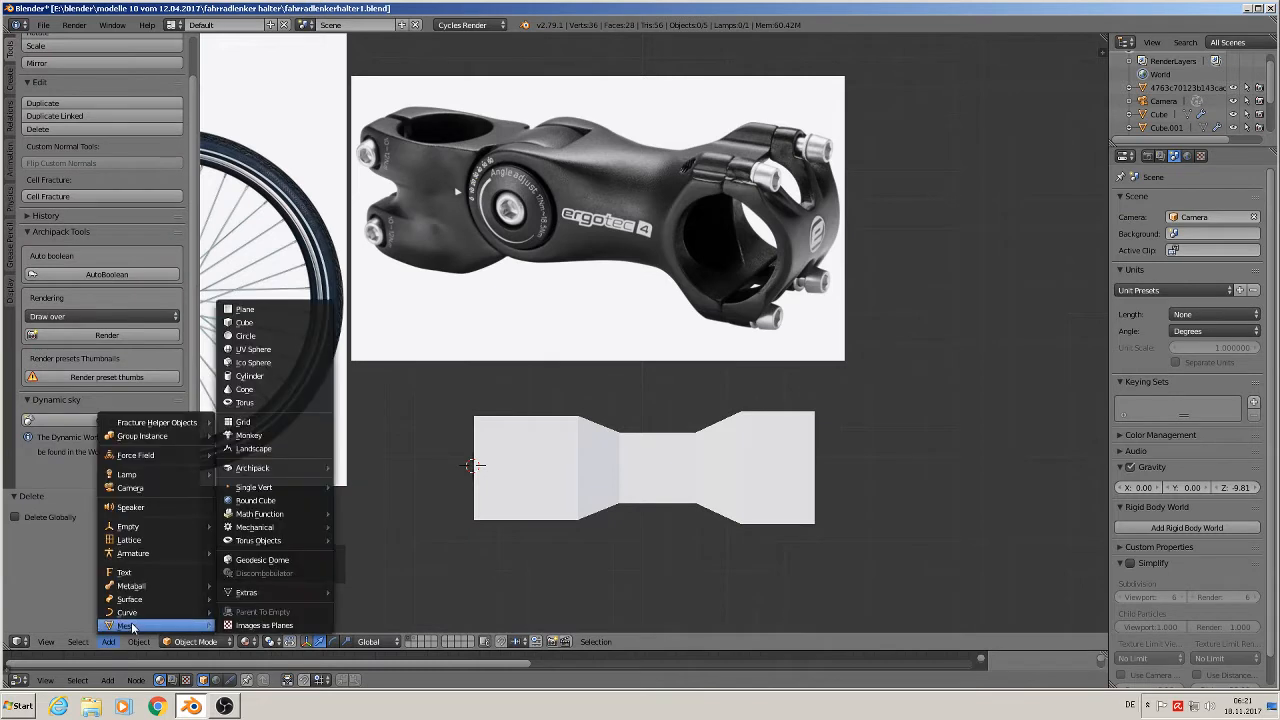
pyautogui.click(268, 376)
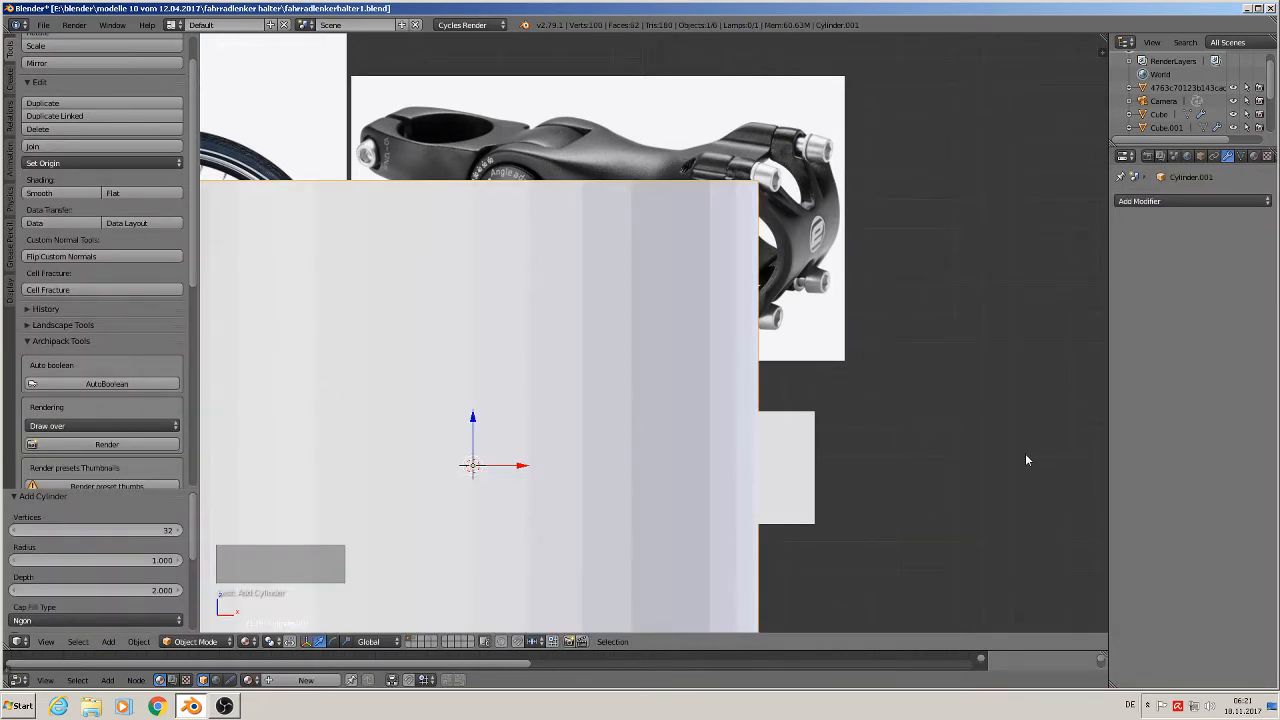
pyautogui.write('rx90')
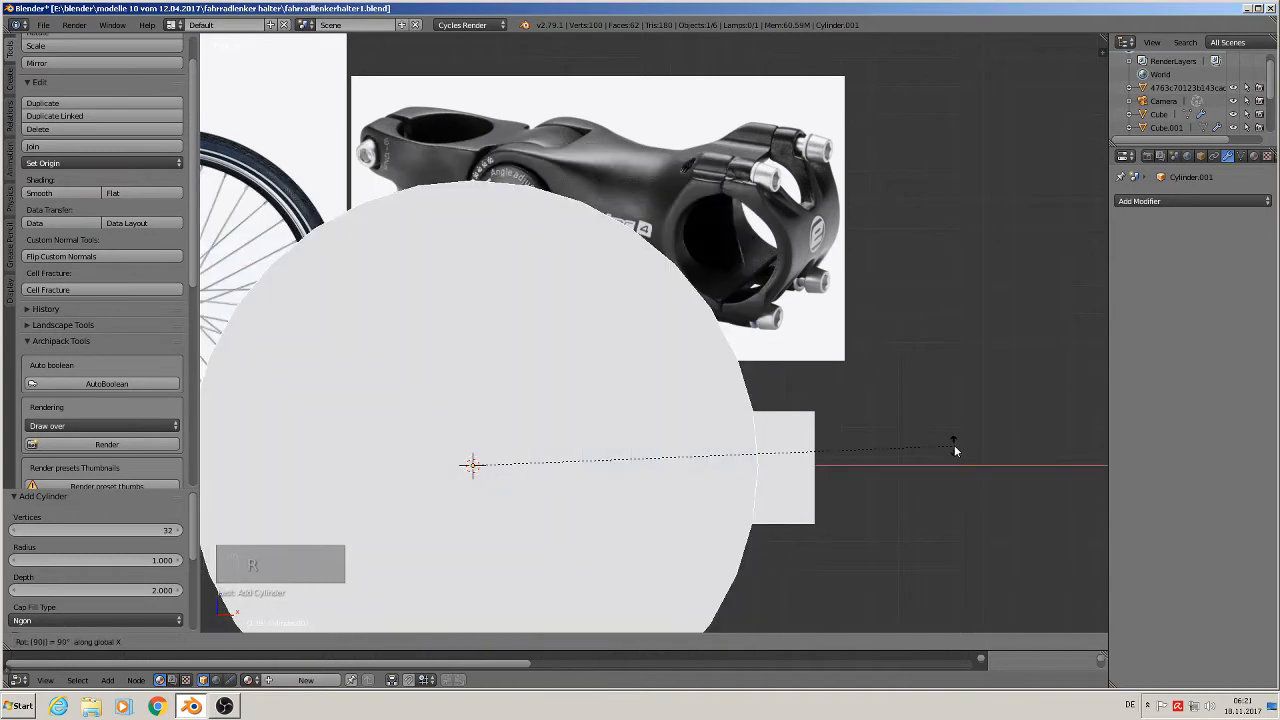
pyautogui.press('Return')
pyautogui.press('s')
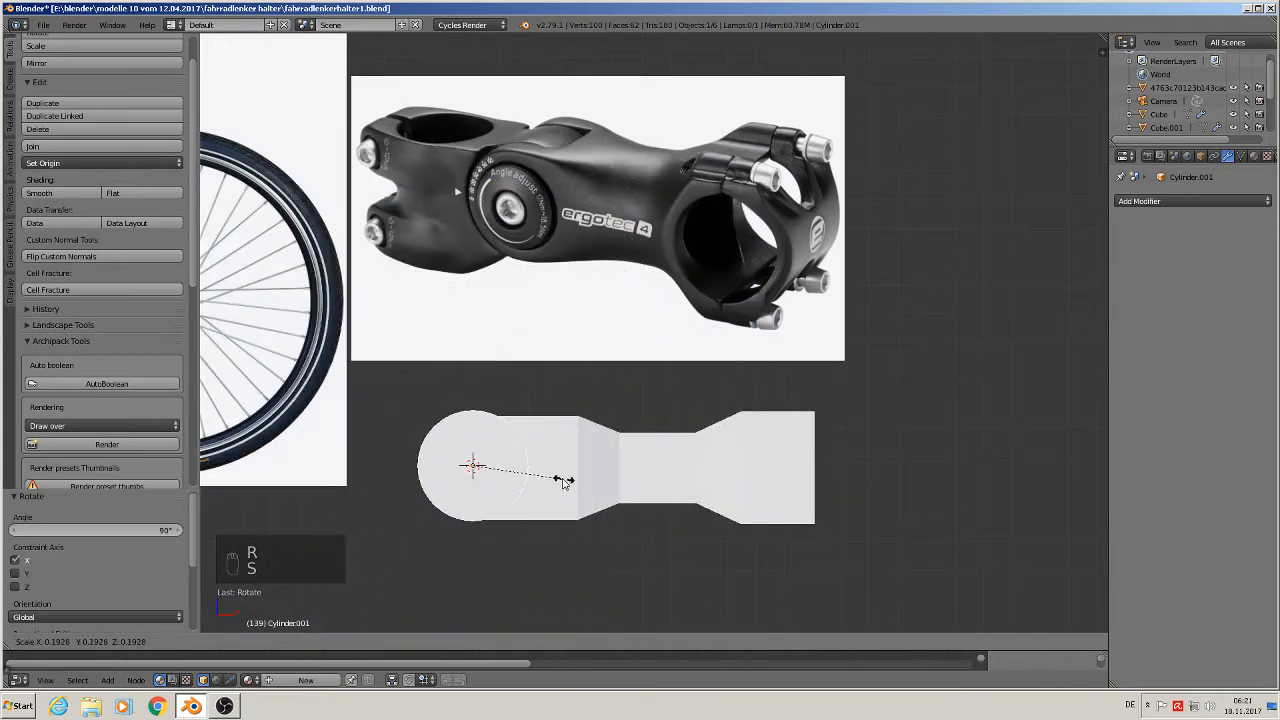
pyautogui.click(557, 476)
pyautogui.scroll(2, 534, 483)
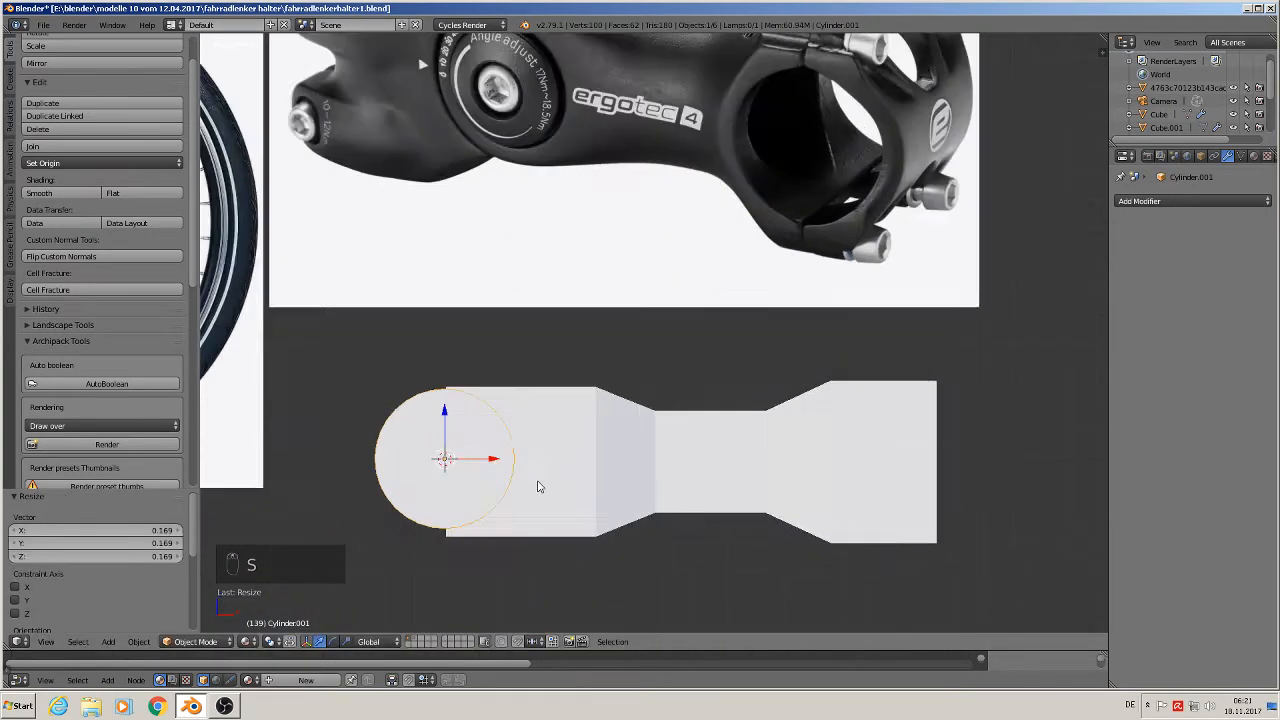
pyautogui.press('s')
pyautogui.click(601, 461)
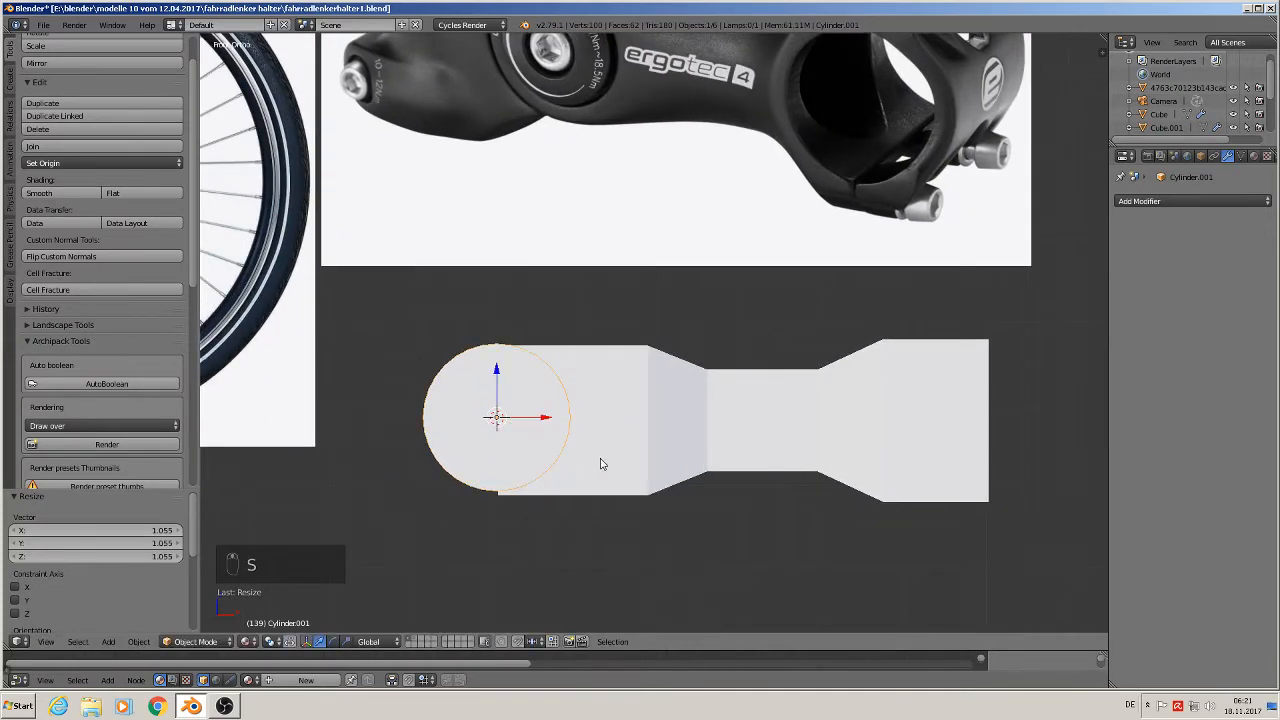
# - Give the cylinder a new material and set its diffuse colour to red
pyautogui.click(1254, 156)
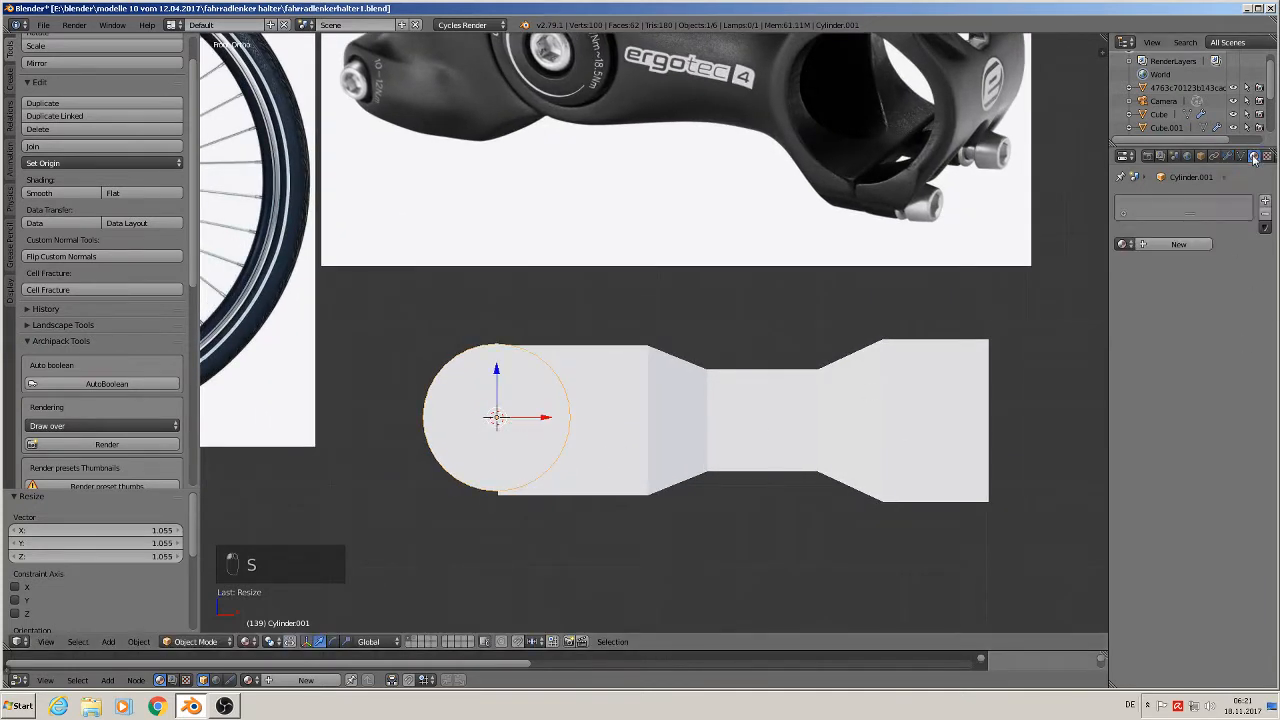
pyautogui.click(1156, 246)
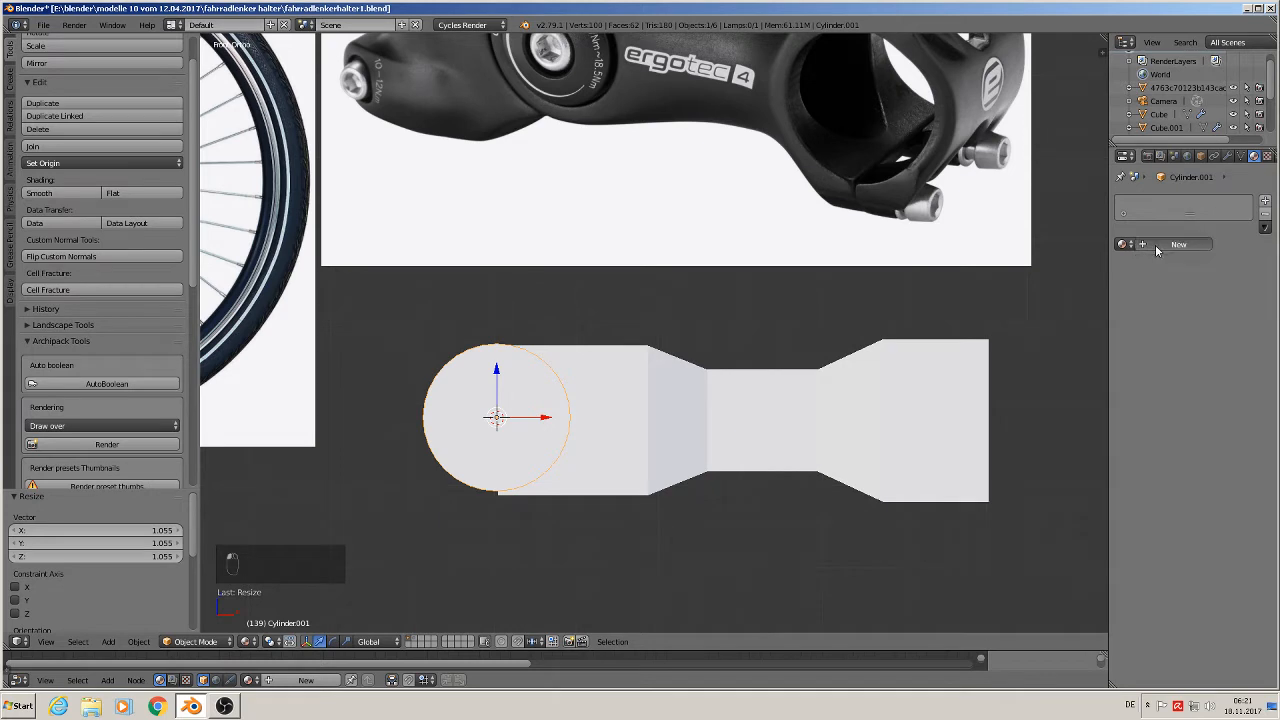
pyautogui.click(1197, 432)
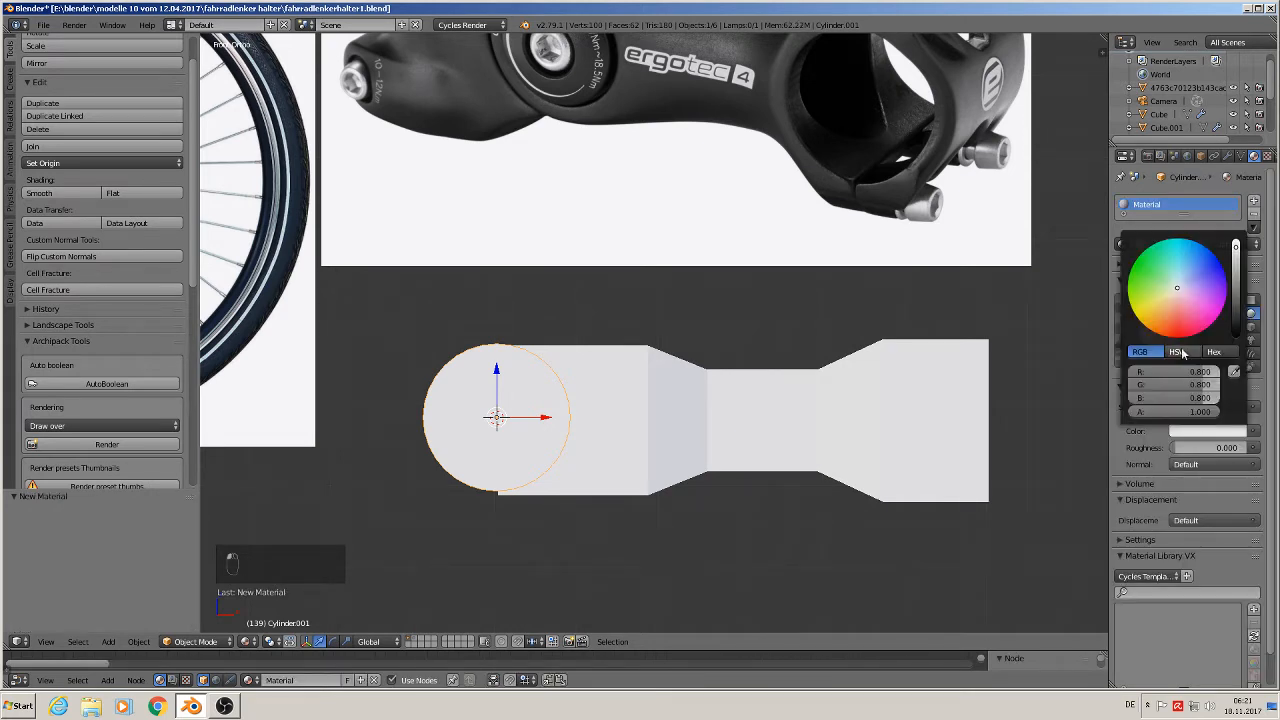
pyautogui.click(1178, 334)
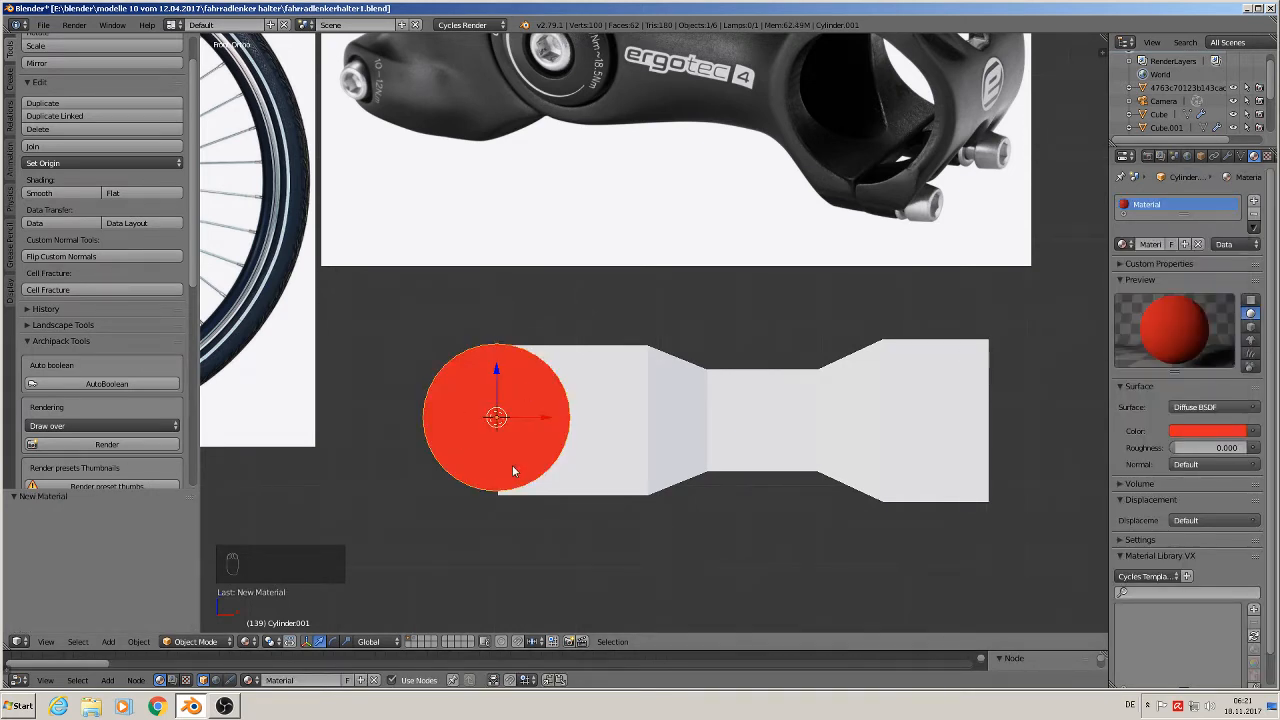
# - Move the red cylinder about 0.008 along X and -0.005 along Z, then enlarge it to about 1.03 scale to match the block's height
pyautogui.press('g')
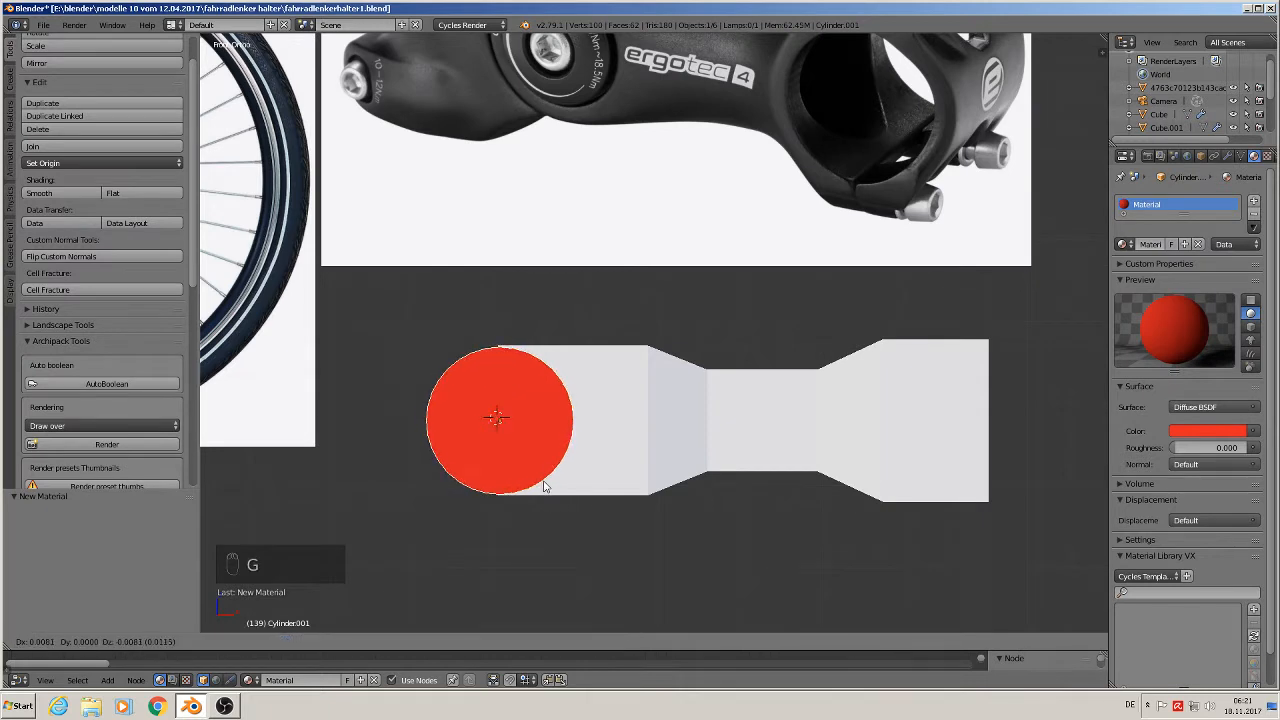
pyautogui.click(545, 487)
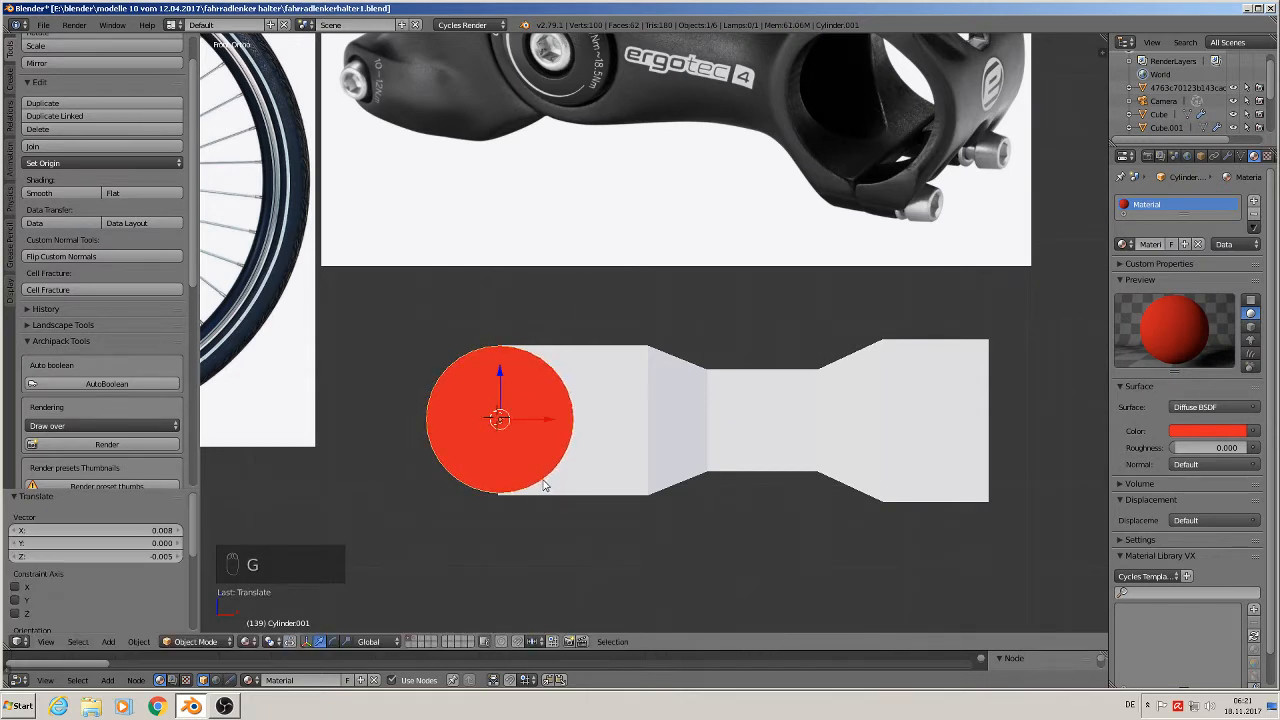
pyautogui.press('s')
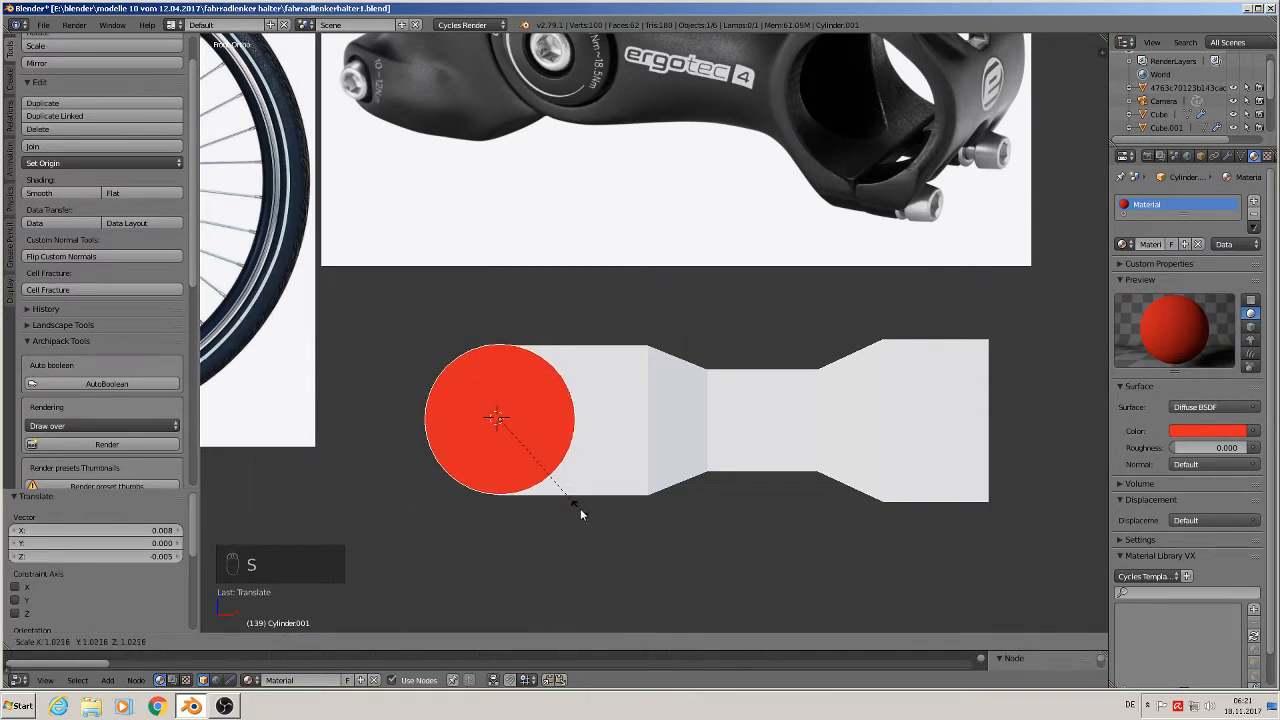
pyautogui.click(576, 507)
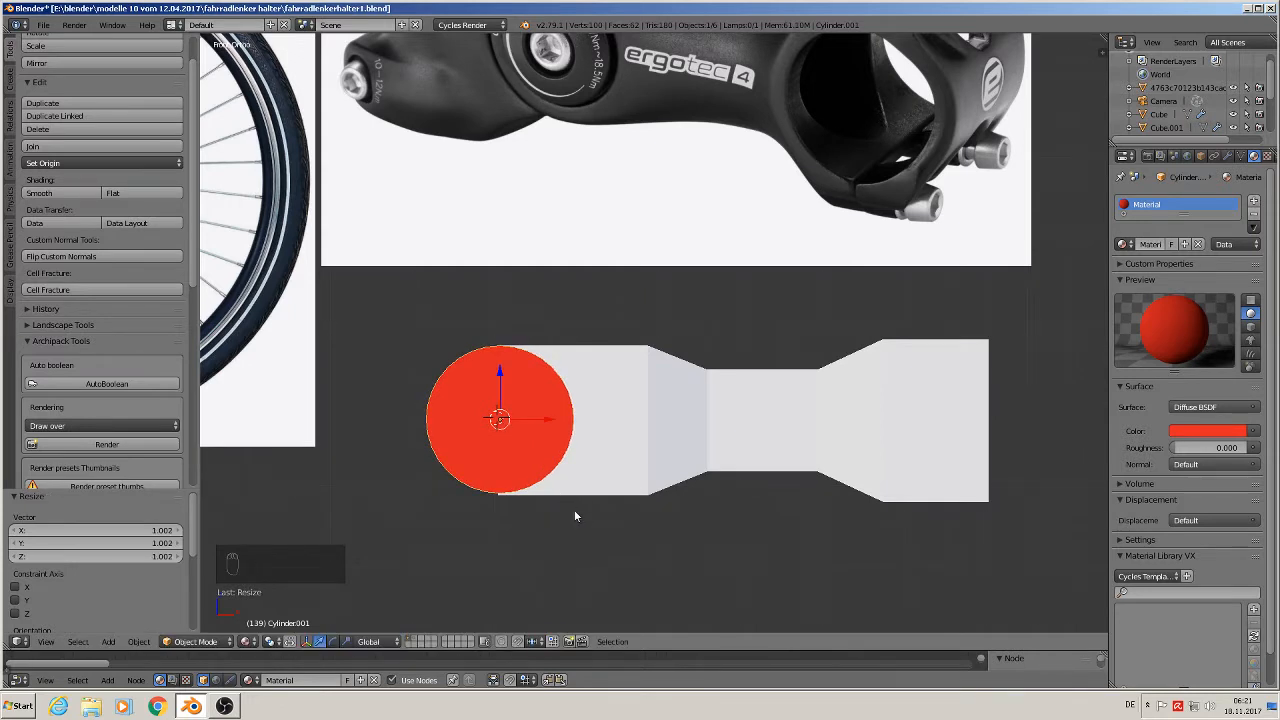
pyautogui.press('s')
pyautogui.click(577, 514)
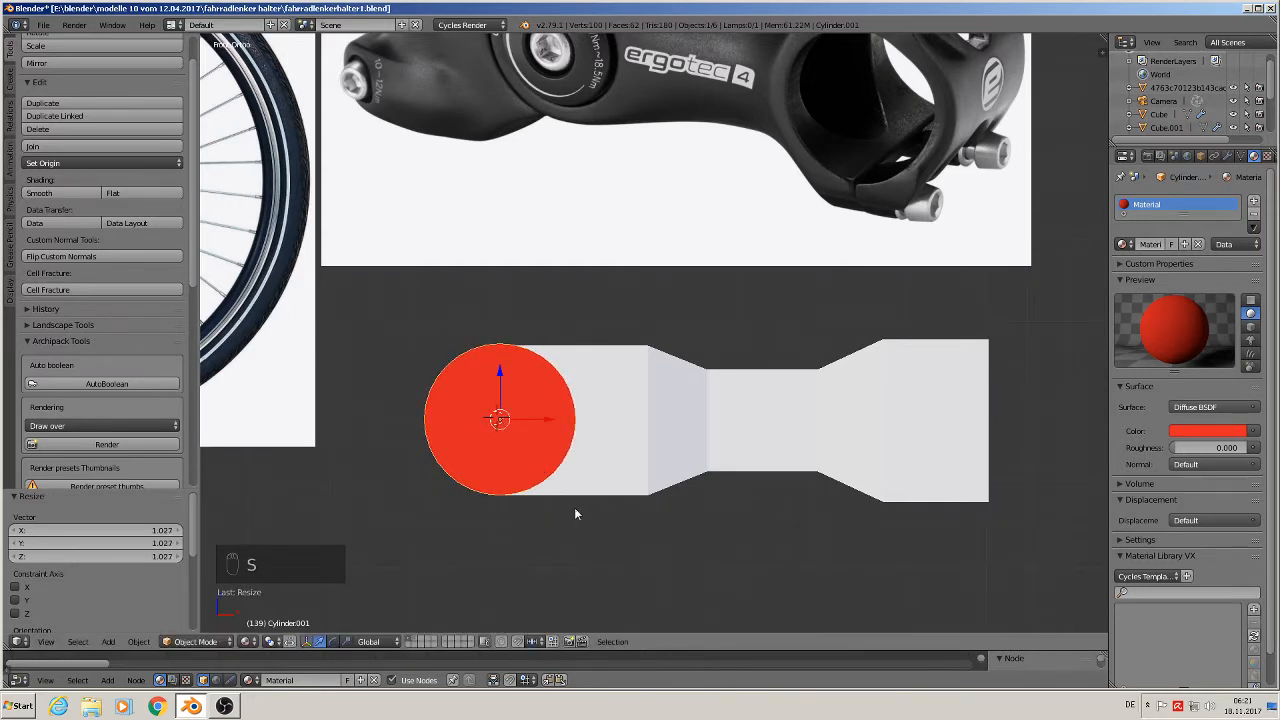
# - Fine-tune the red cylinder's fit by lowering it about 0.002 along Z and scaling it to about 0.992
pyautogui.moveTo(500, 380); pyautogui.dragTo(505, 389)
pyautogui.hotkey('shift', 's')
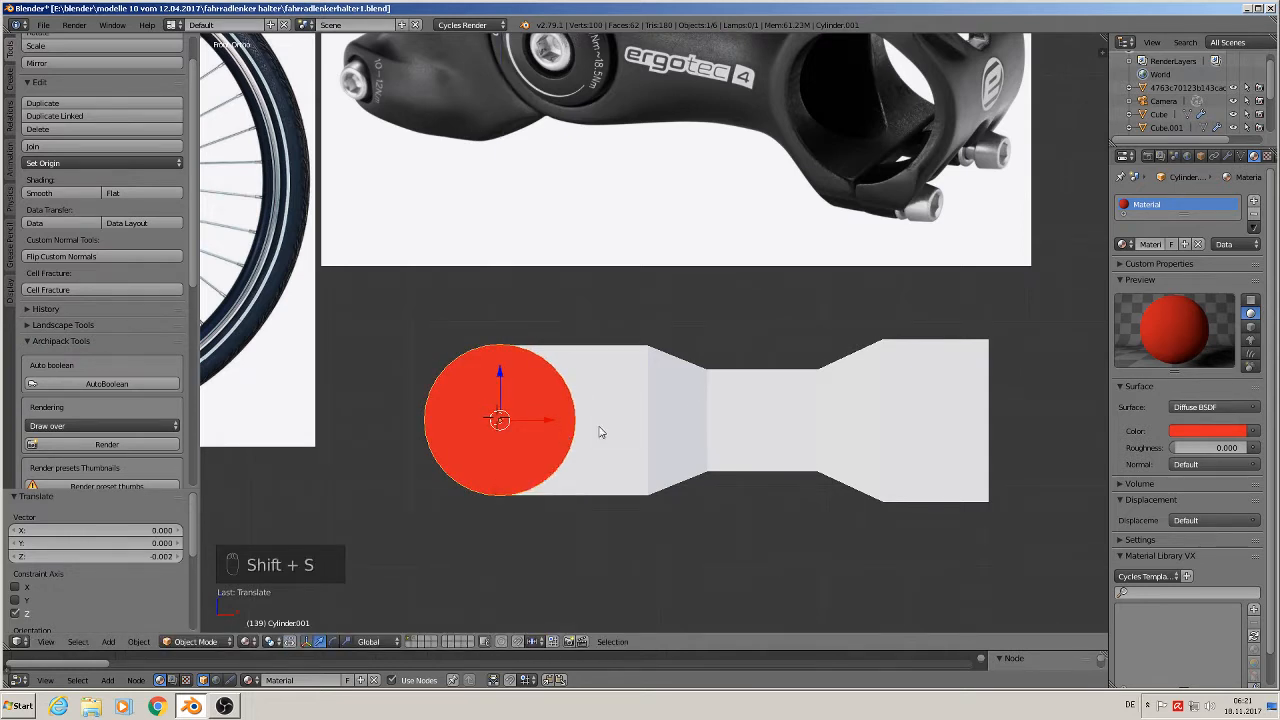
pyautogui.press('s')
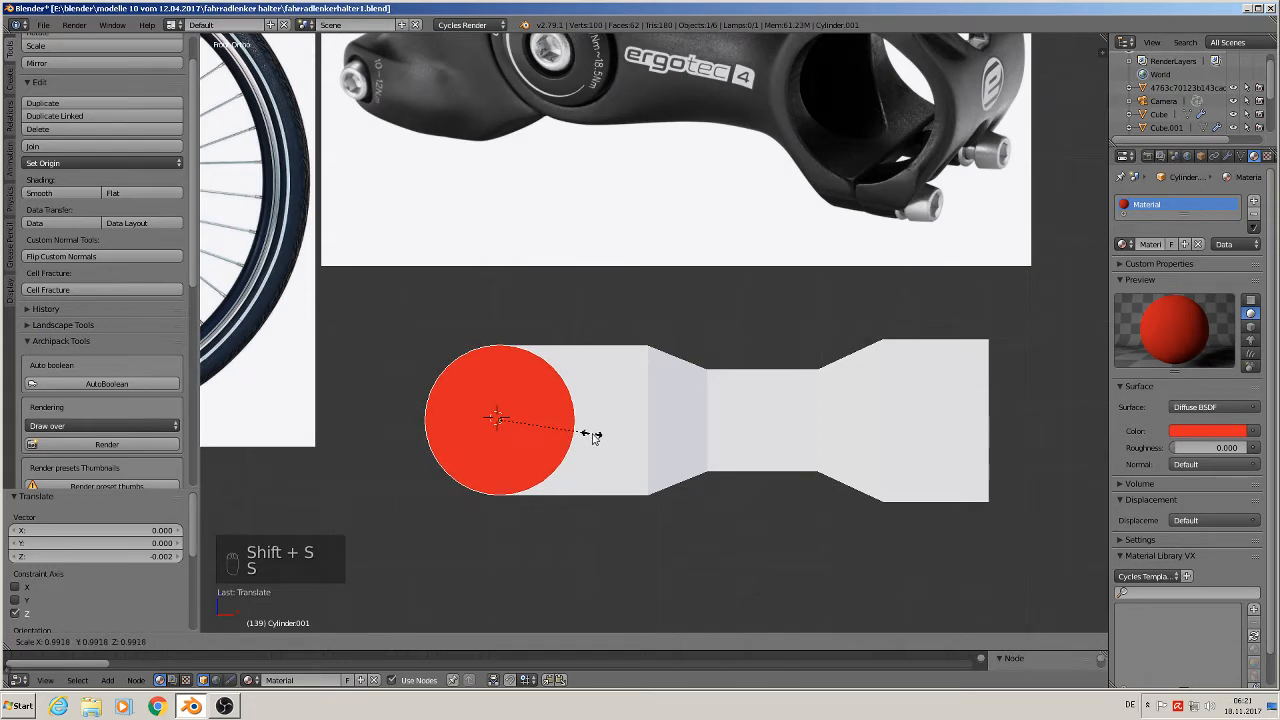
pyautogui.click(592, 439)
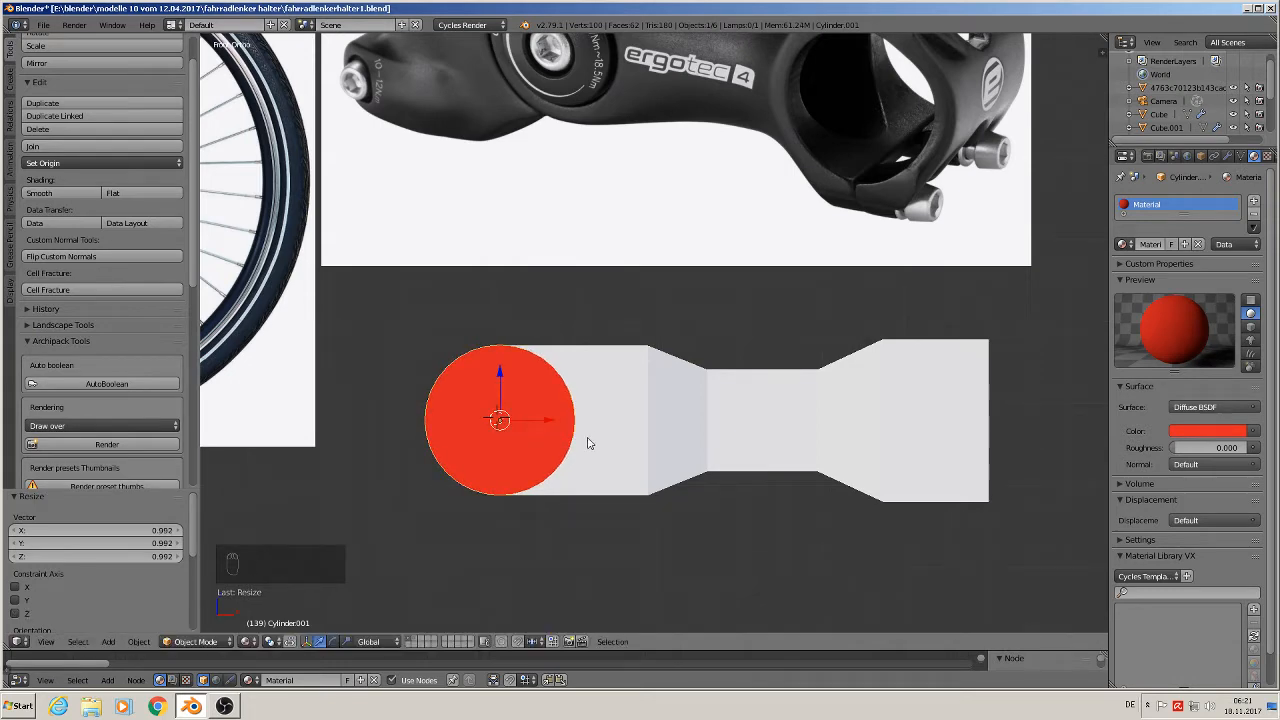
# - Move the red cylinder about 0.578 along Y so it sits behind the block
pyautogui.moveTo(559, 419); pyautogui.dragTo(642, 497, button='middle')
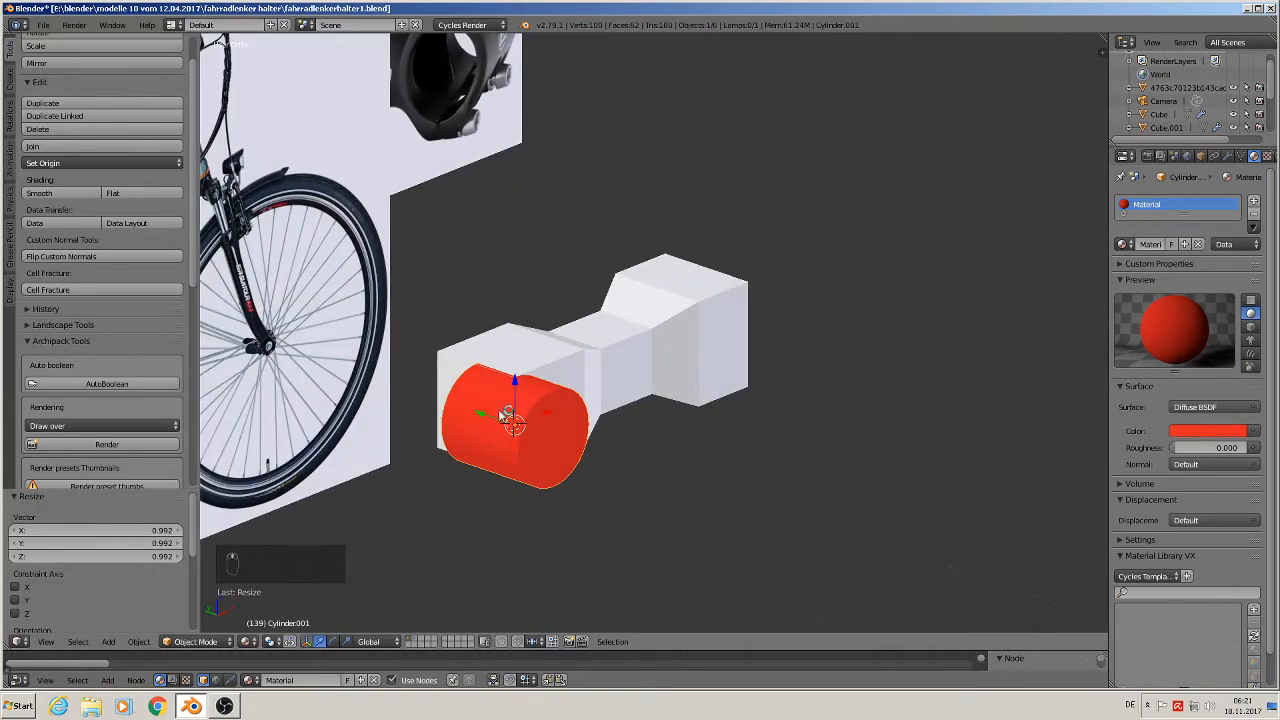
pyautogui.press('g')
pyautogui.press('y')
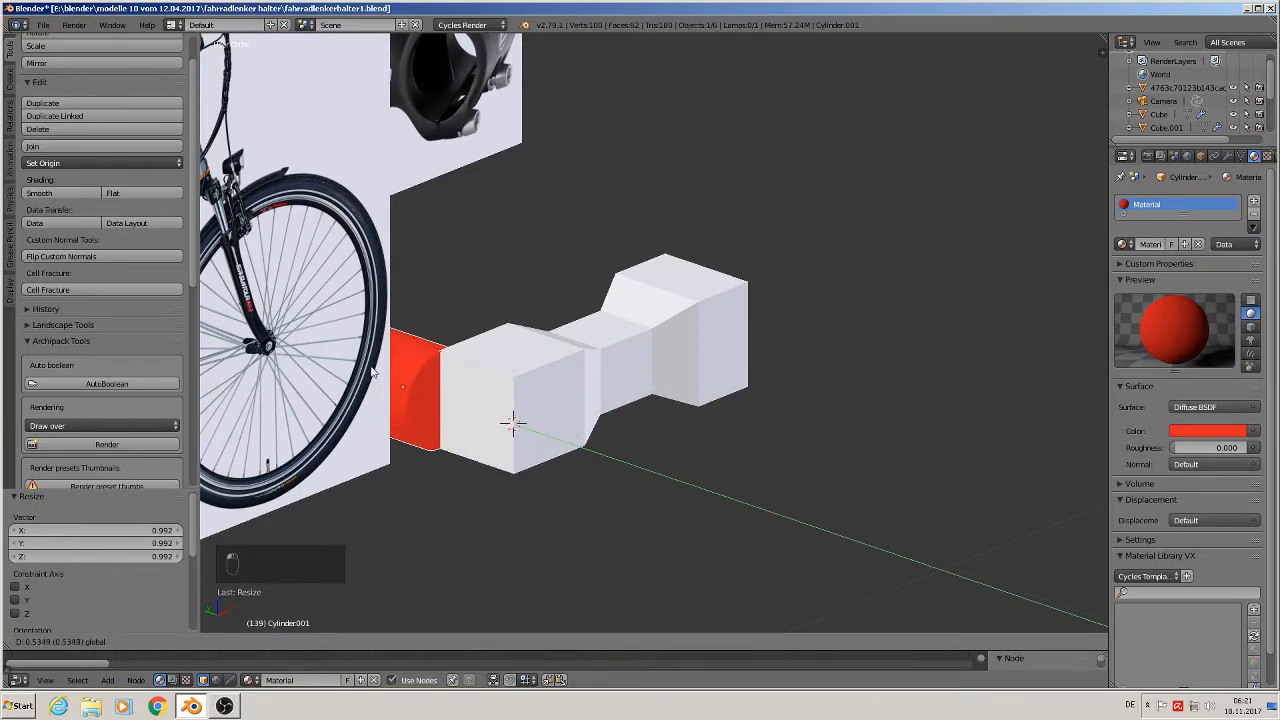
pyautogui.click(440, 370)
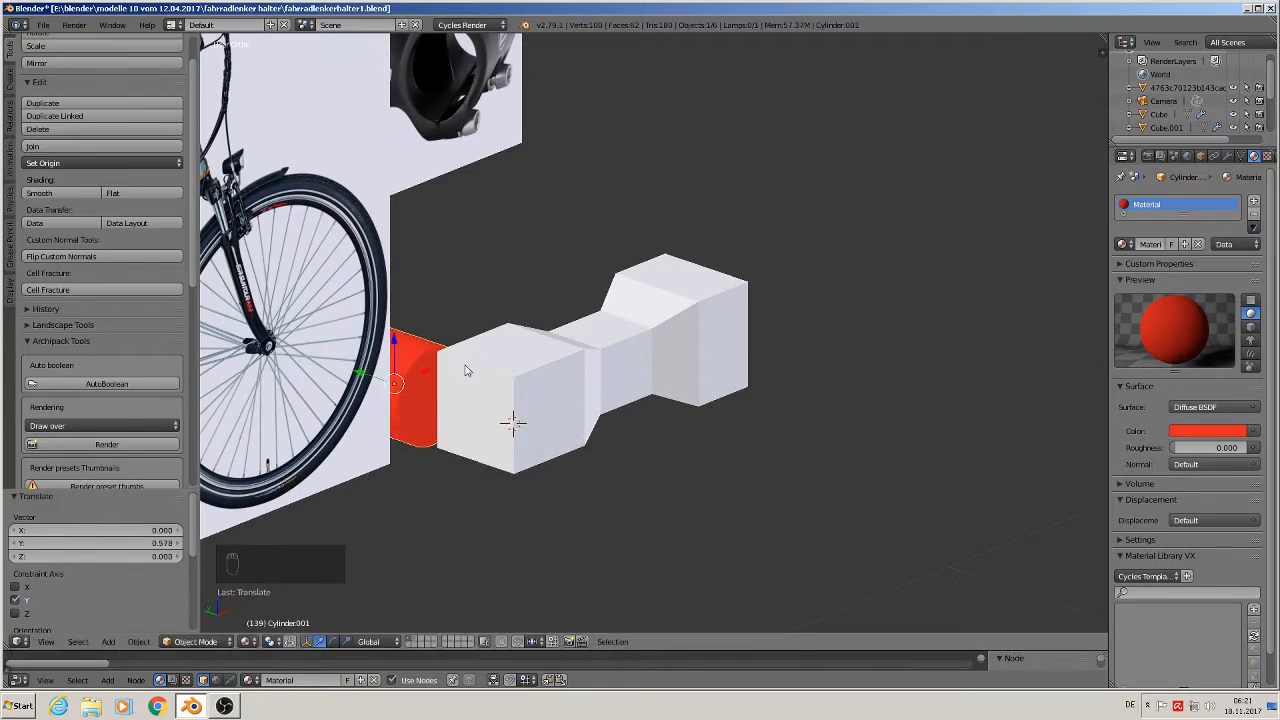
# - Add a Subdivision Surface modifier with view level 2 to the stem body and shade it smooth
pyautogui.press('KP_1')
pyautogui.rightClick(652, 403)
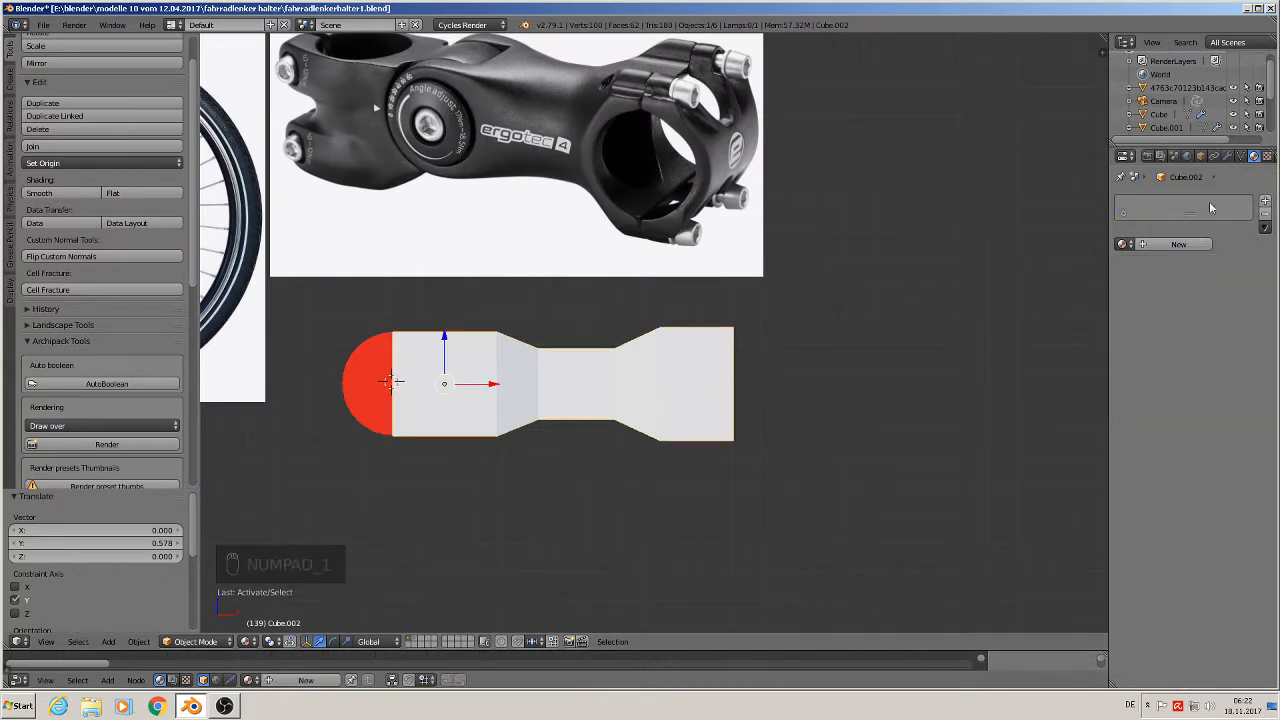
pyautogui.click(1227, 156)
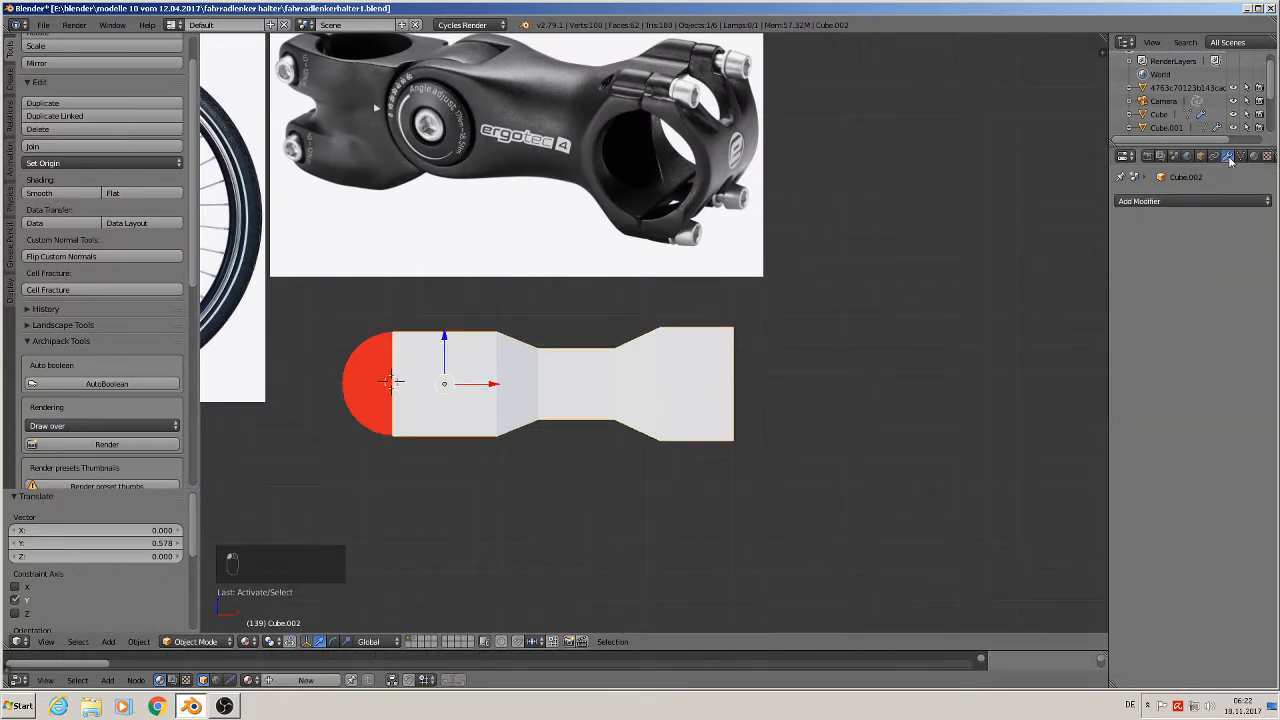
pyautogui.click(1126, 202)
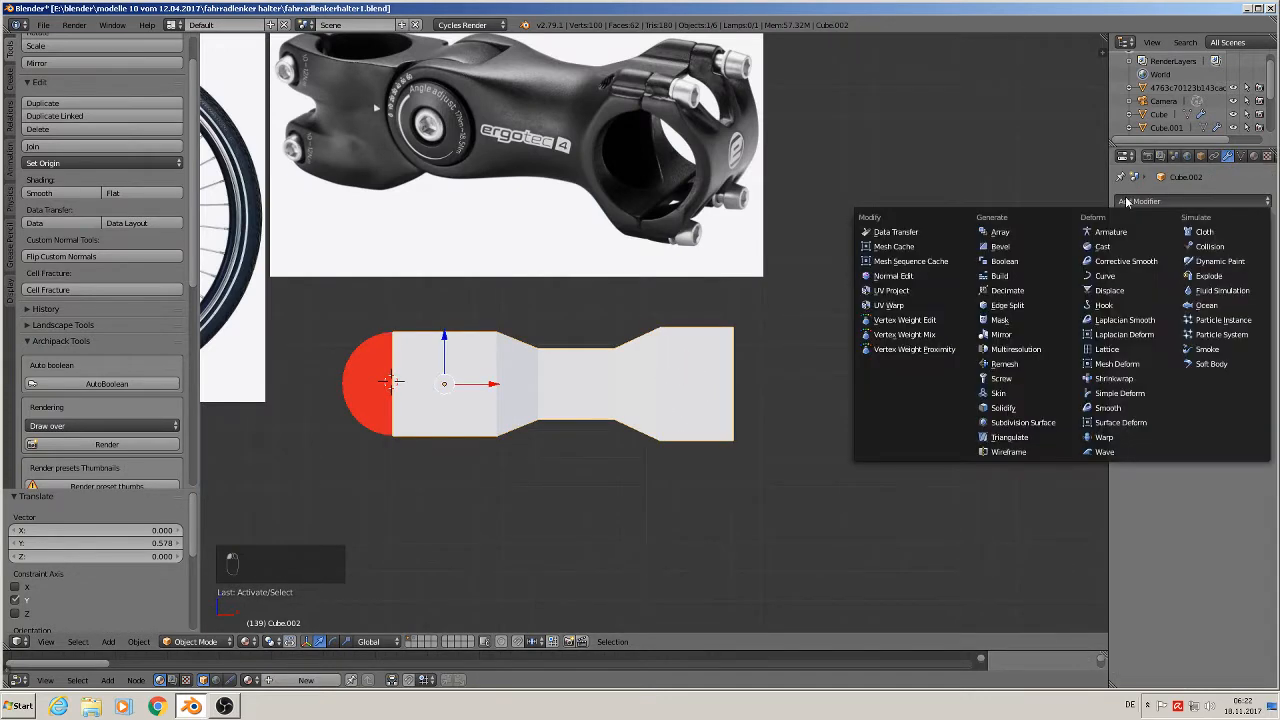
pyautogui.click(1026, 424)
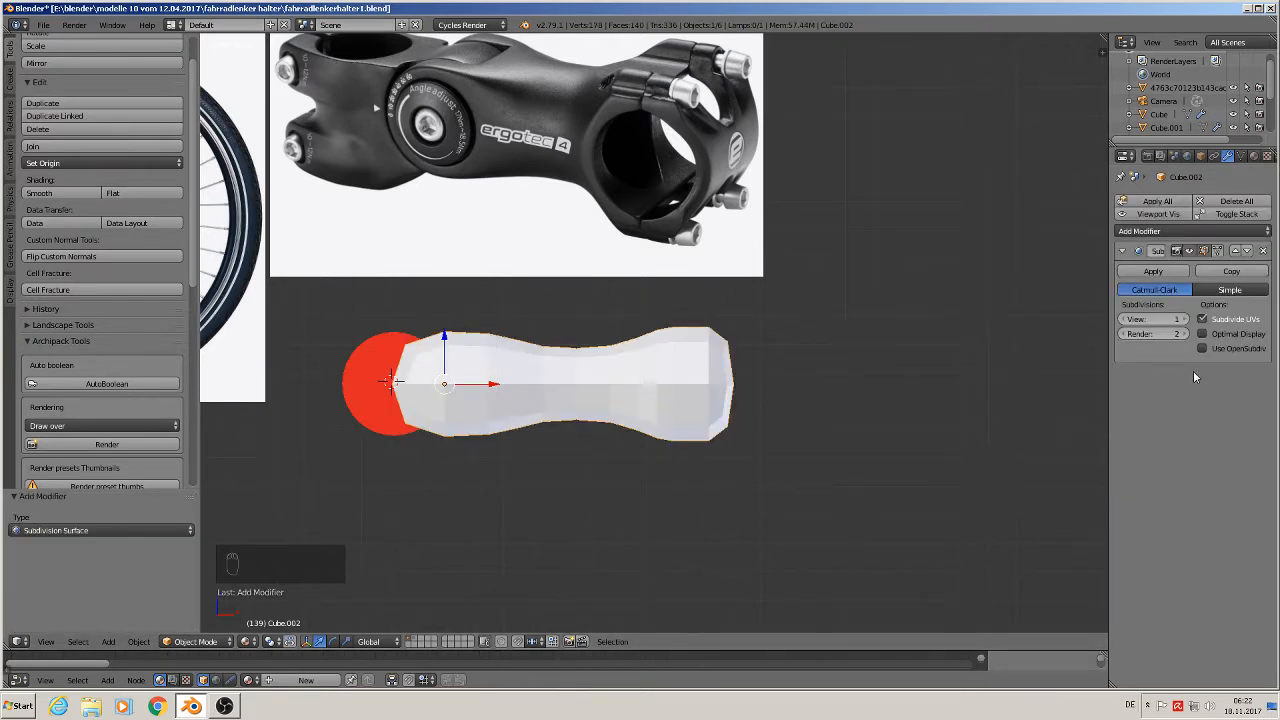
pyautogui.click(1183, 320)
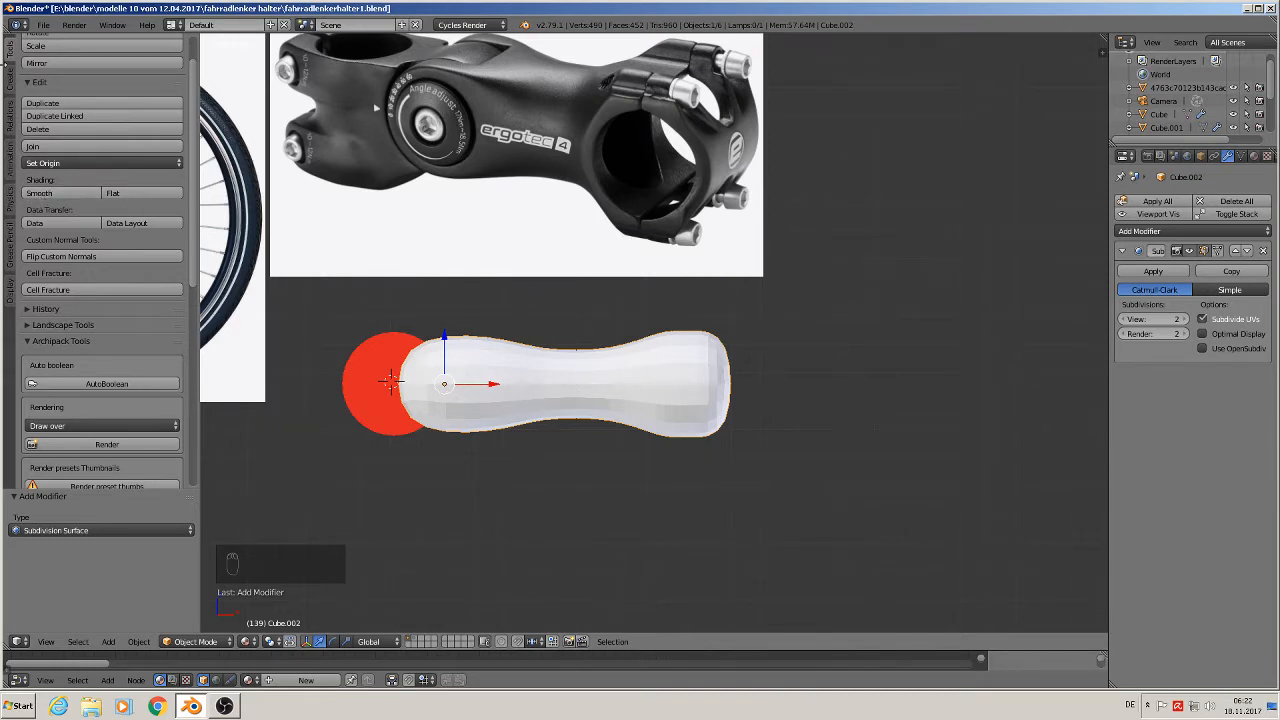
pyautogui.click(62, 194)
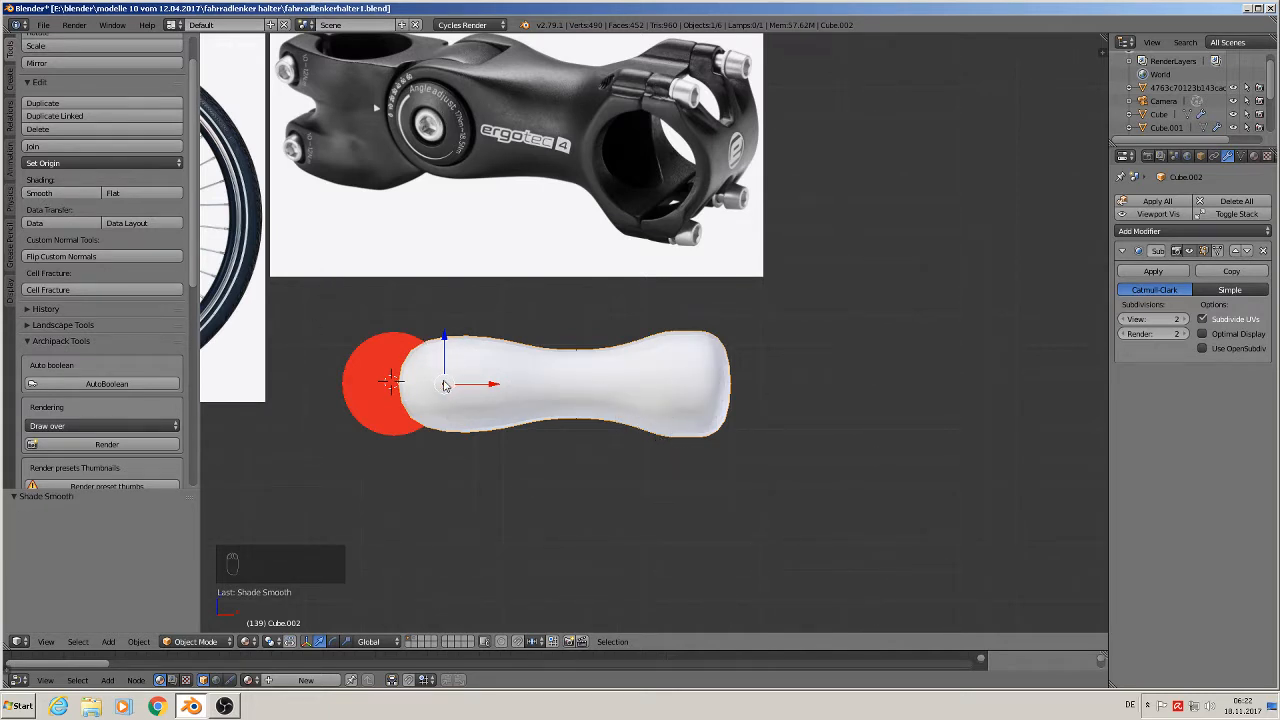
# - Move the red cylinder along X until its outer edge lines up with the end of the stem body's cage
pyautogui.press('Tab')
pyautogui.scroll(1, 432, 391)
pyautogui.scroll(1, 412, 395)
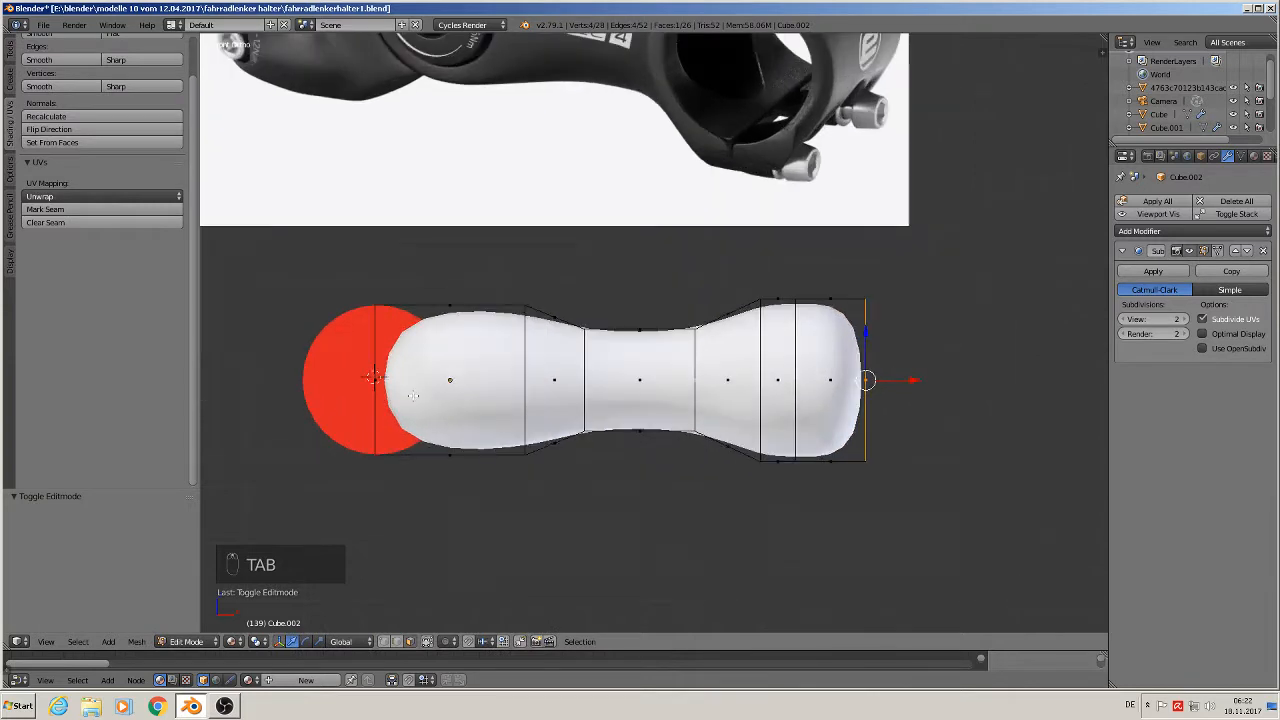
pyautogui.press('Tab')
pyautogui.rightClick(344, 374)
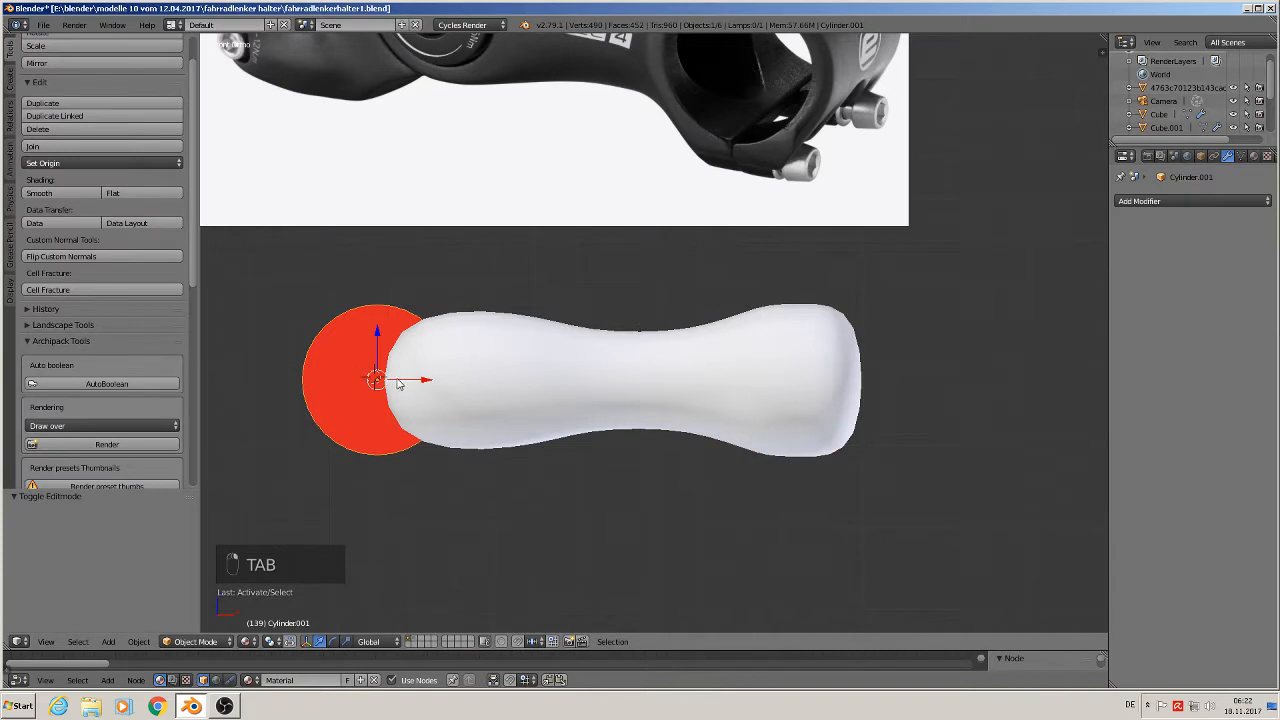
pyautogui.press('g')
pyautogui.press('x')
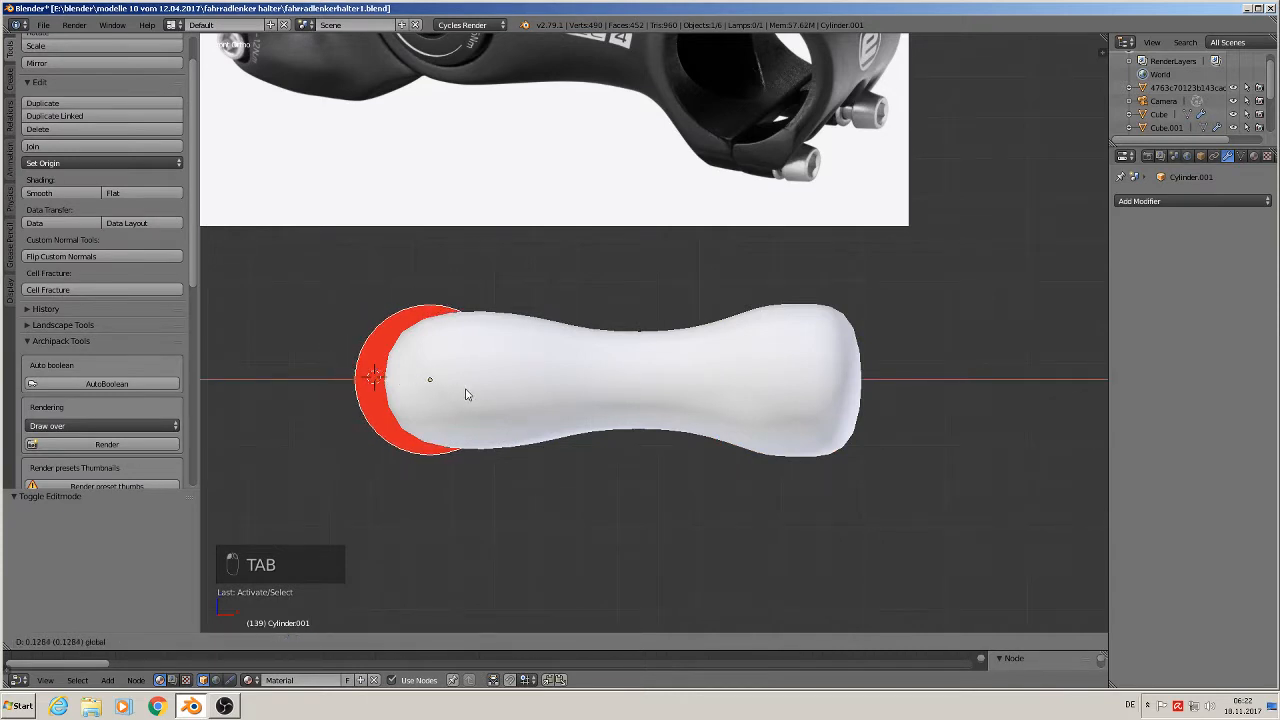
pyautogui.click(489, 403)
pyautogui.press('Tab')
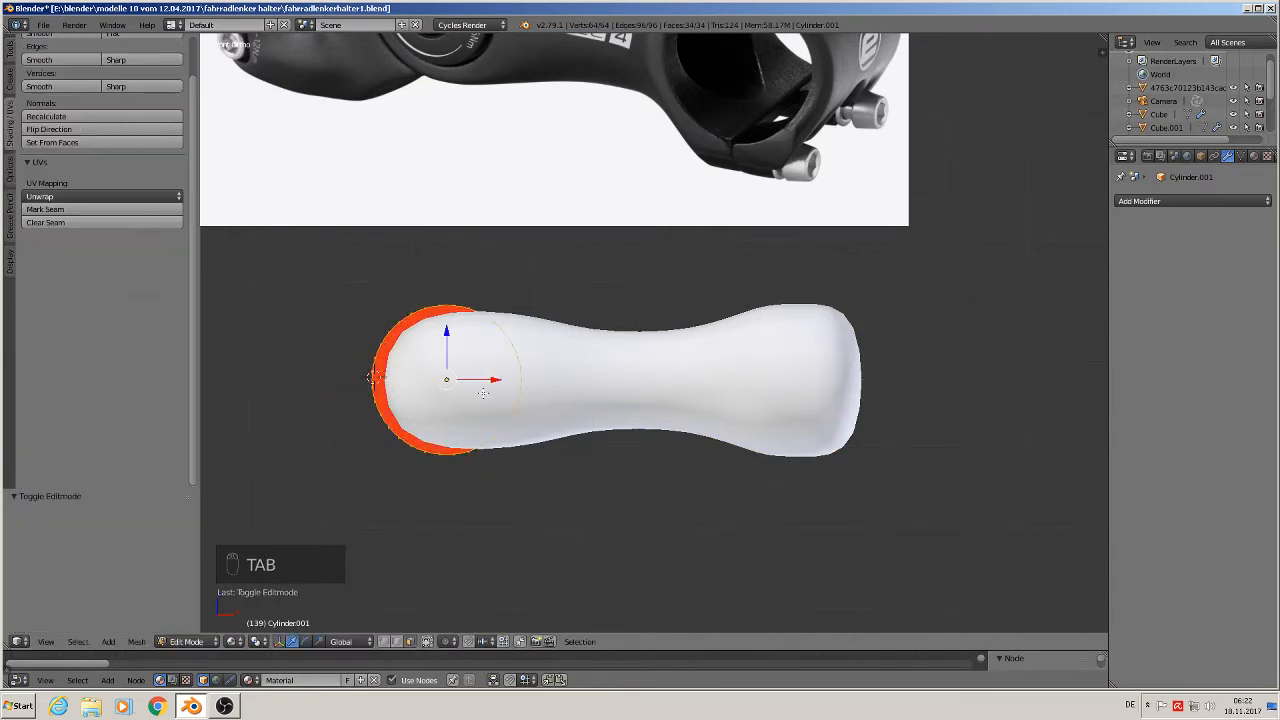
pyautogui.press('Tab')
# - Add three evenly spaced lengthwise loop cuts along the stem body without sliding them
pyautogui.rightClick(586, 371)
pyautogui.press('Tab')
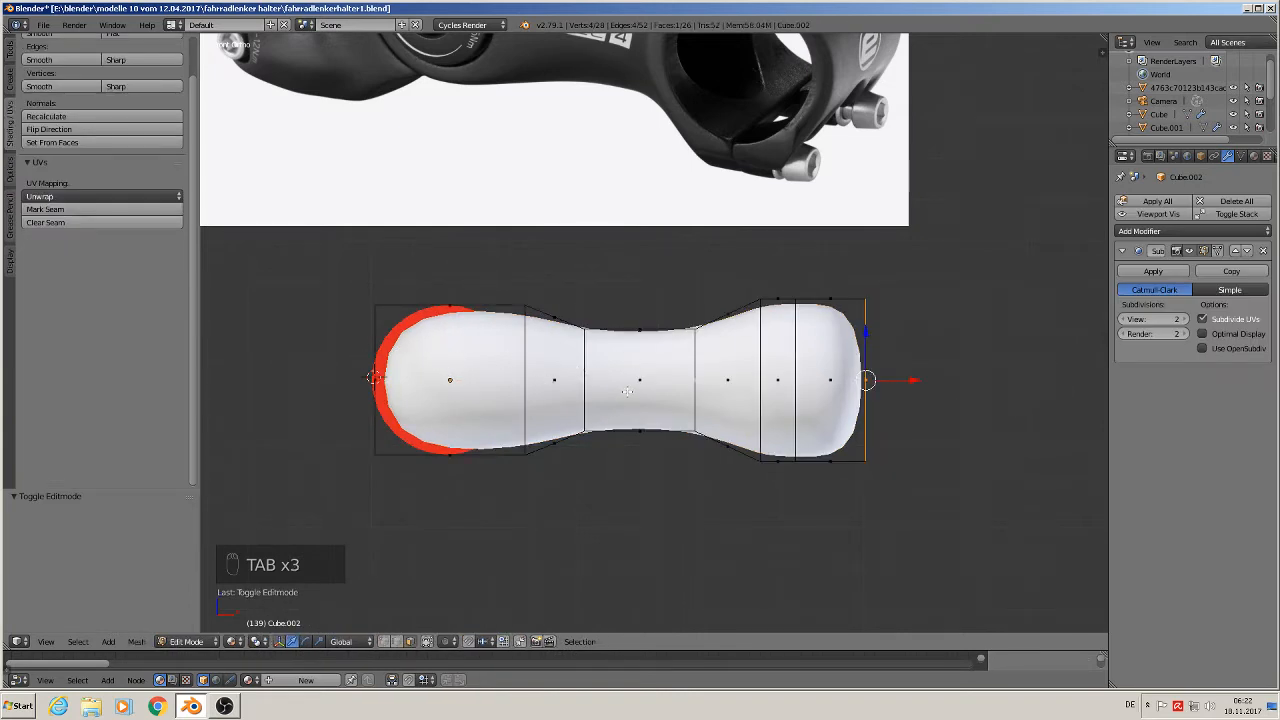
pyautogui.hotkey('ctrl', 'r')
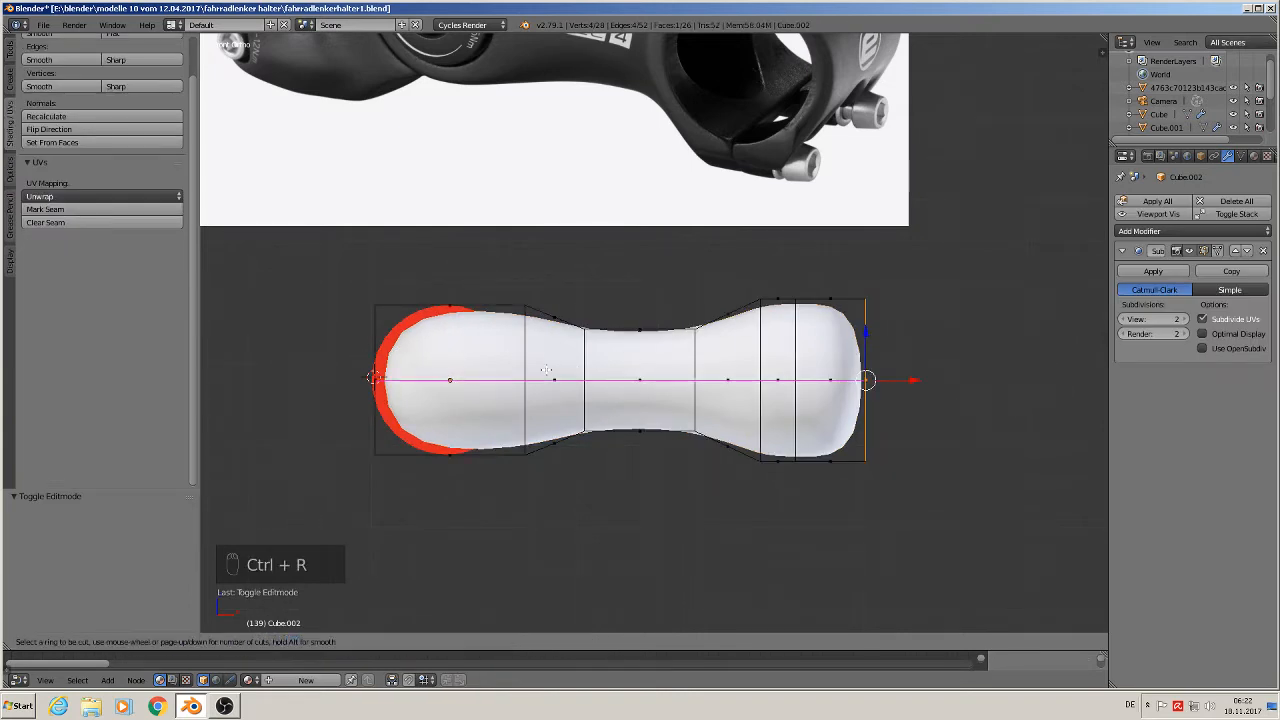
pyautogui.scroll(1, 546, 370)
pyautogui.scroll(1, 546, 370)
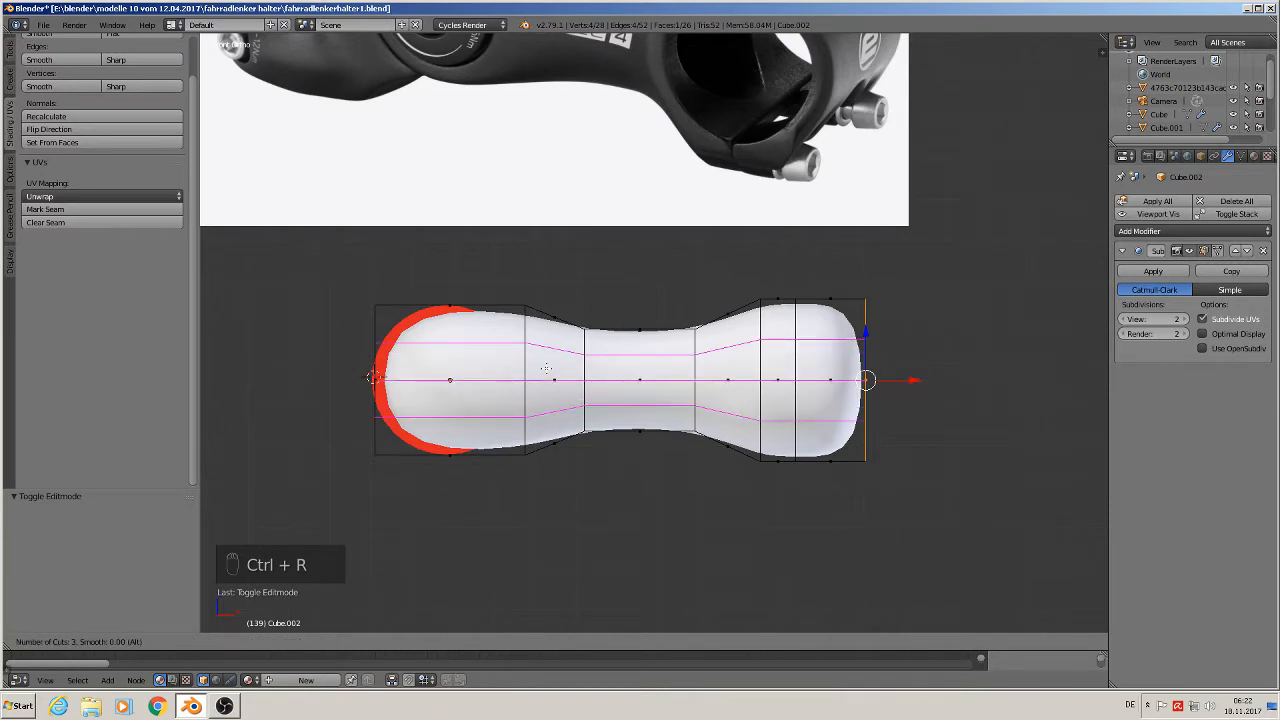
pyautogui.click(546, 370)
pyautogui.rightClick(535, 370)
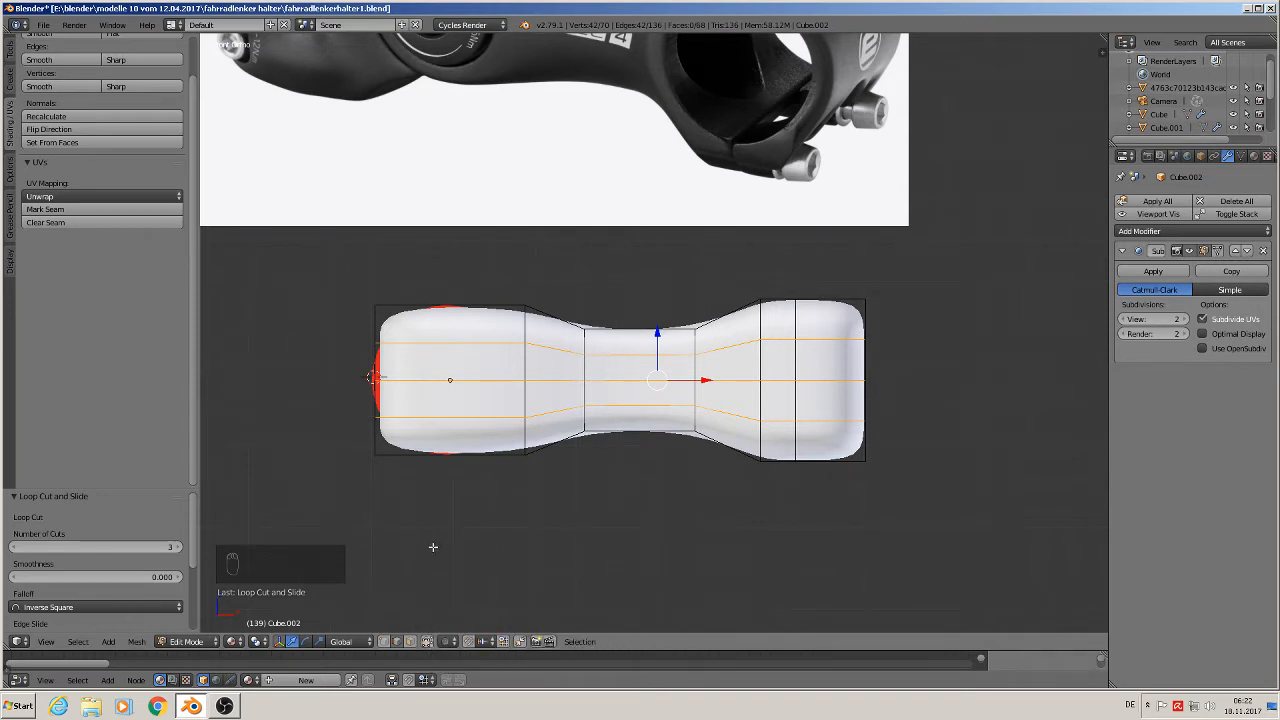
# - Switch to vertex selection, deselect everything and set proportional editing to Connected
pyautogui.click(382, 644)
pyautogui.press('a')
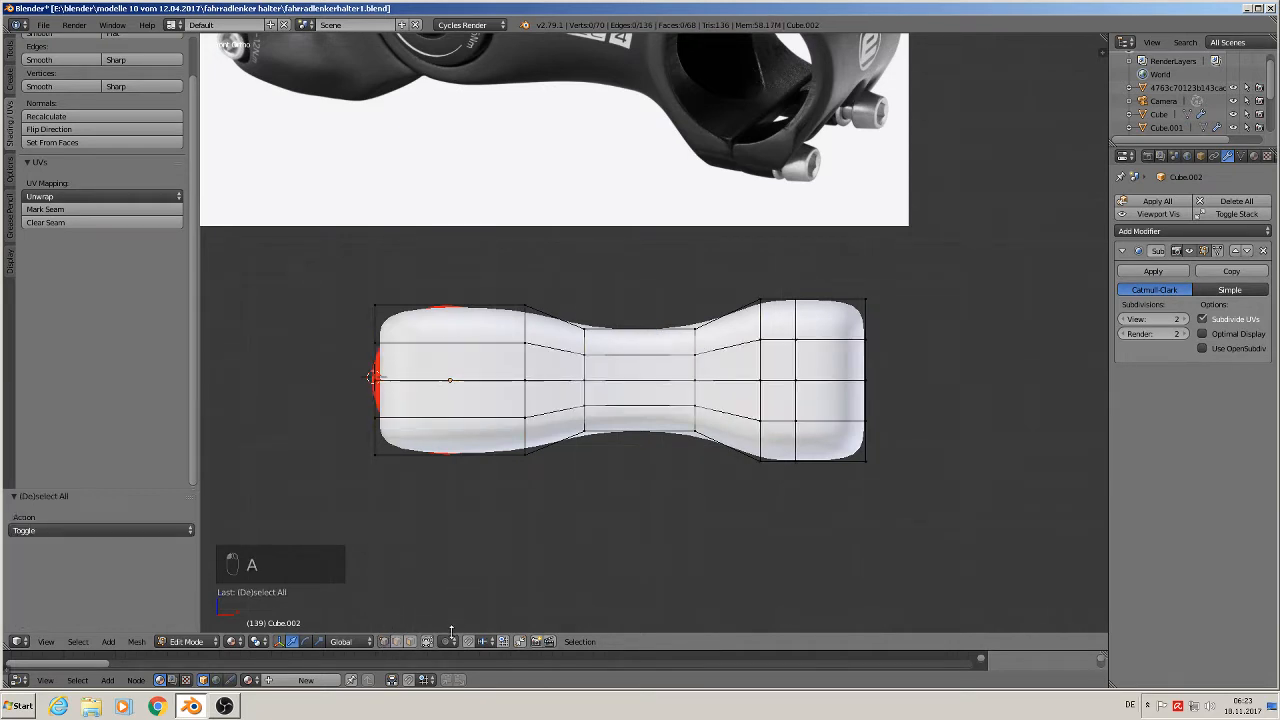
pyautogui.click(449, 642)
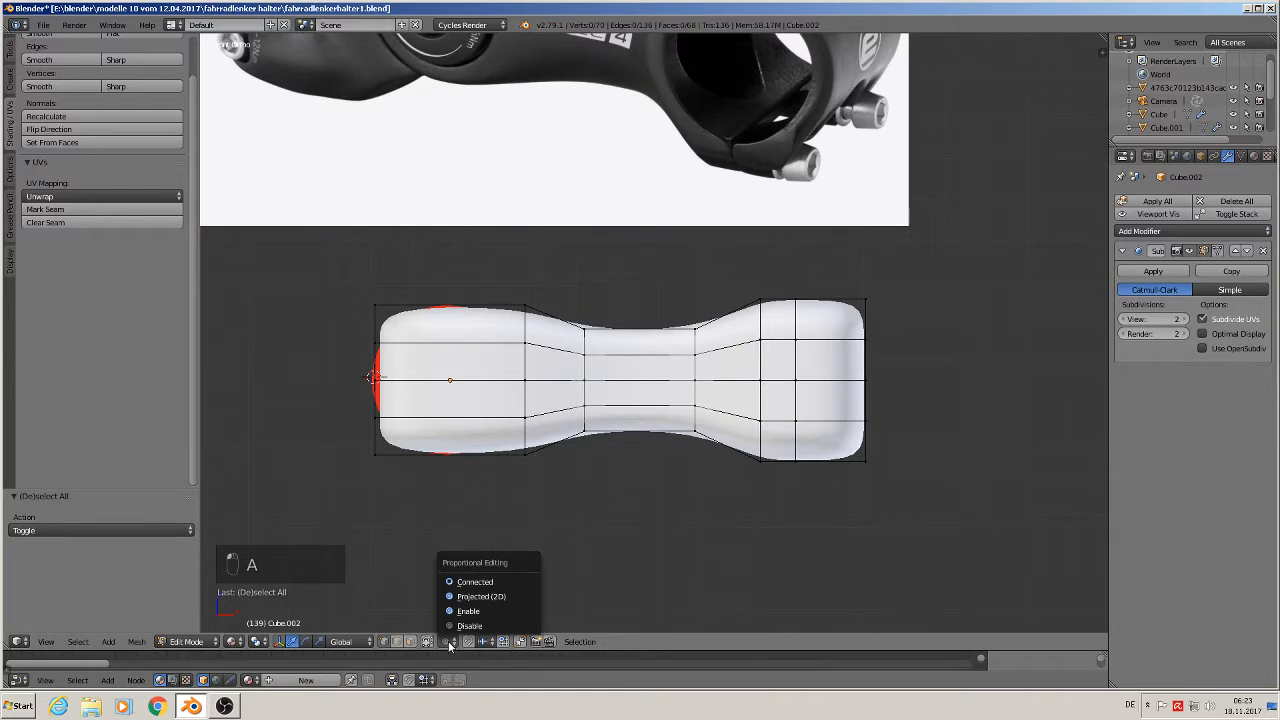
pyautogui.click(474, 583)
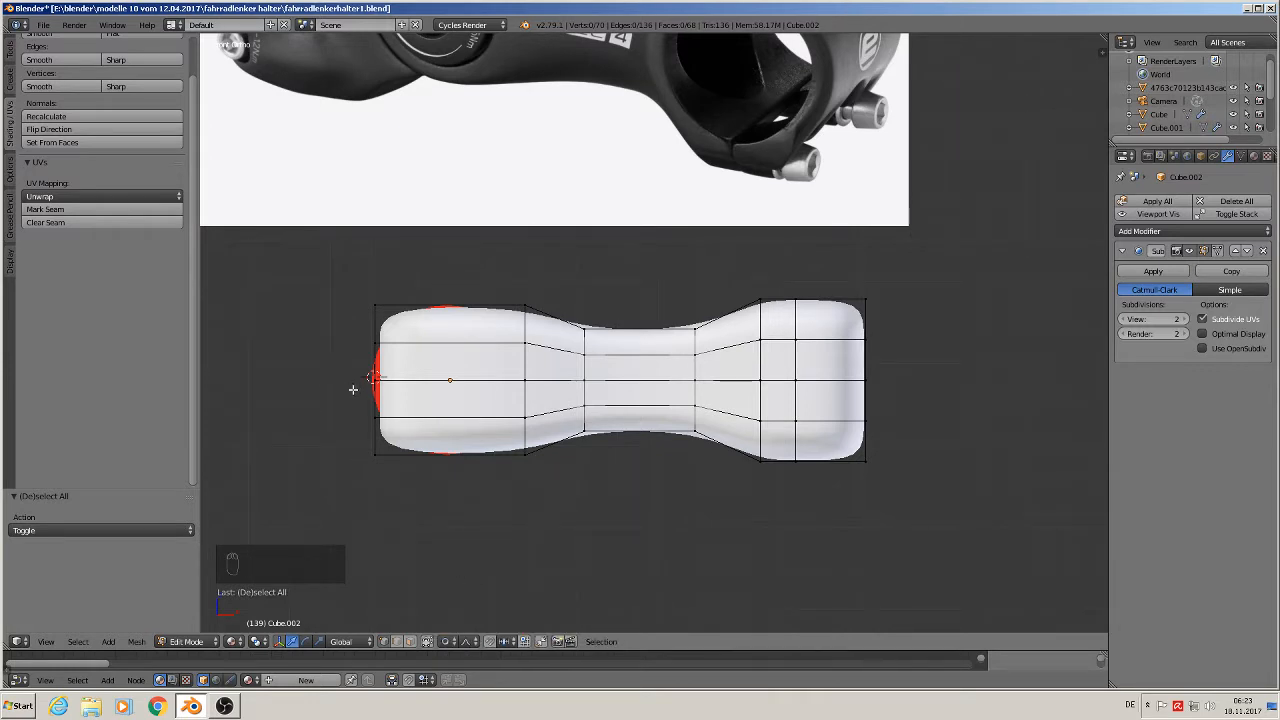
# - Move the whole stem body along +X until about a third of the red cylinder's width extends beyond its end, and return to Edit Mode
pyautogui.press('Tab')
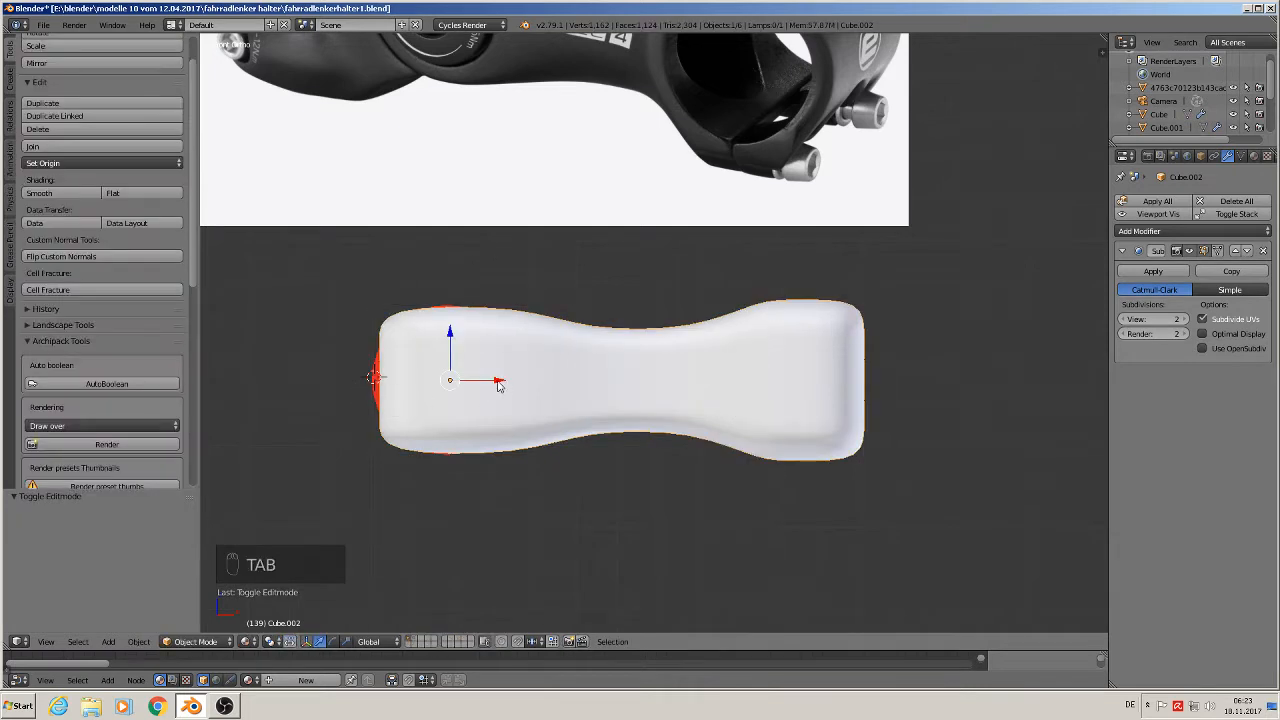
pyautogui.press('g')
pyautogui.press('x')
pyautogui.click(546, 388)
pyautogui.press('Tab')
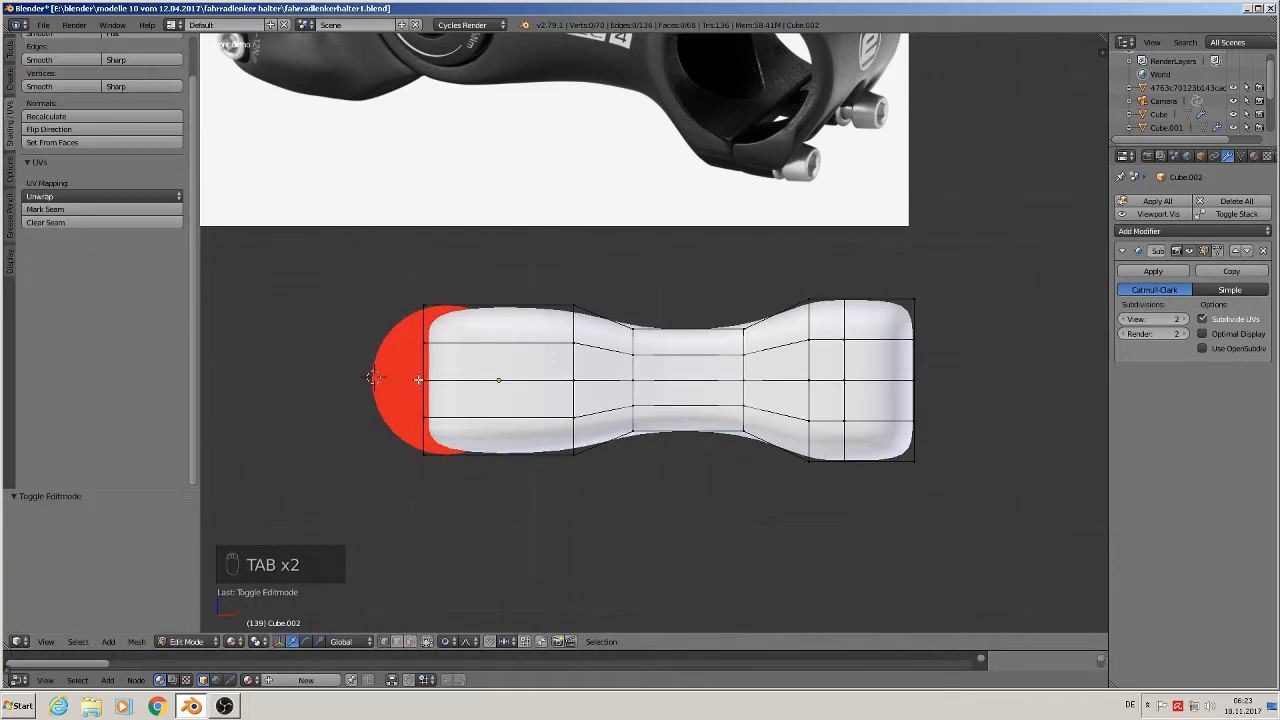
# - Move the middle vertices of the stem's end about -0.15 along X with a proportional size of about 0.29, fitting the end to the red cylinder
pyautogui.press('c')
pyautogui.click(421, 379)
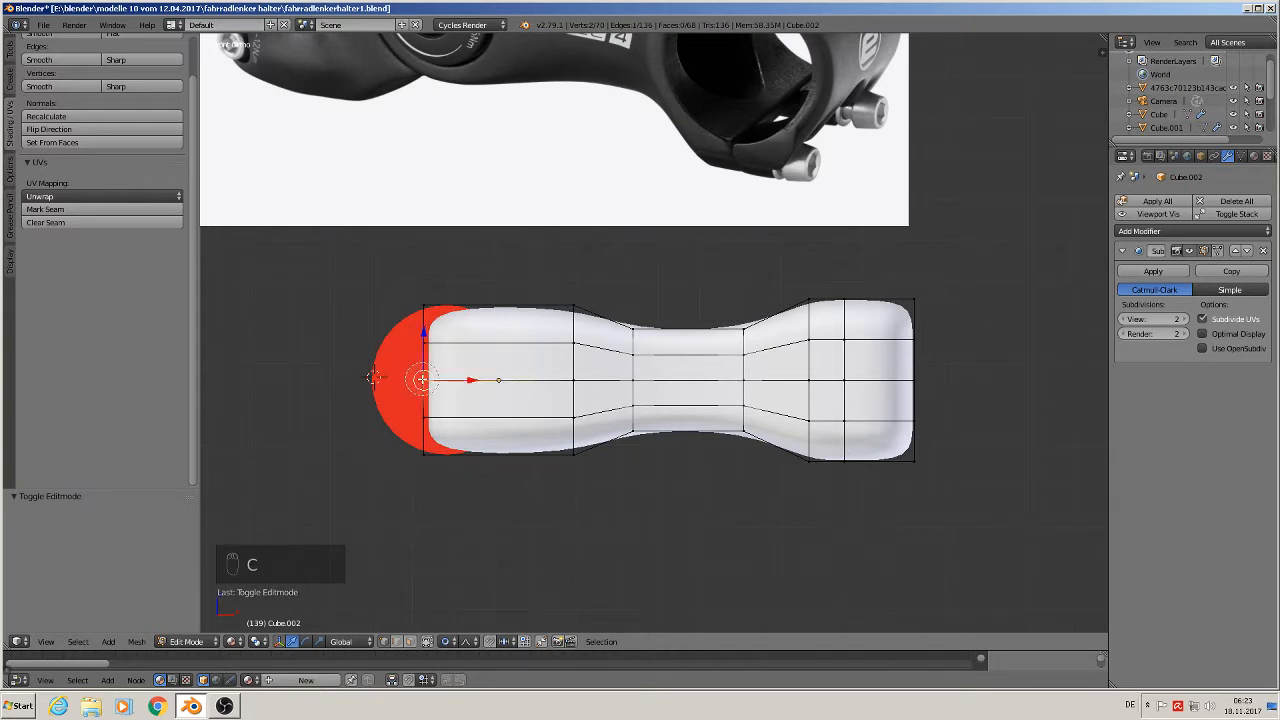
pyautogui.scroll(3, 418, 383)
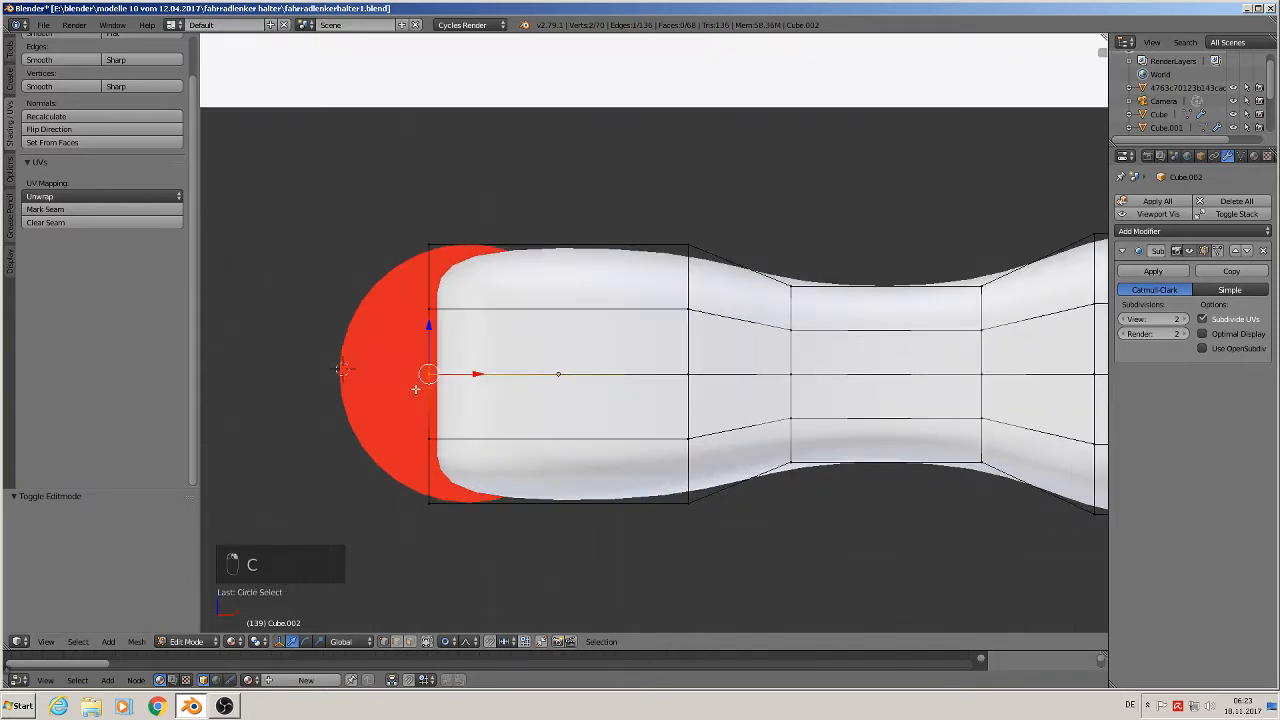
pyautogui.scroll(1, 415, 389)
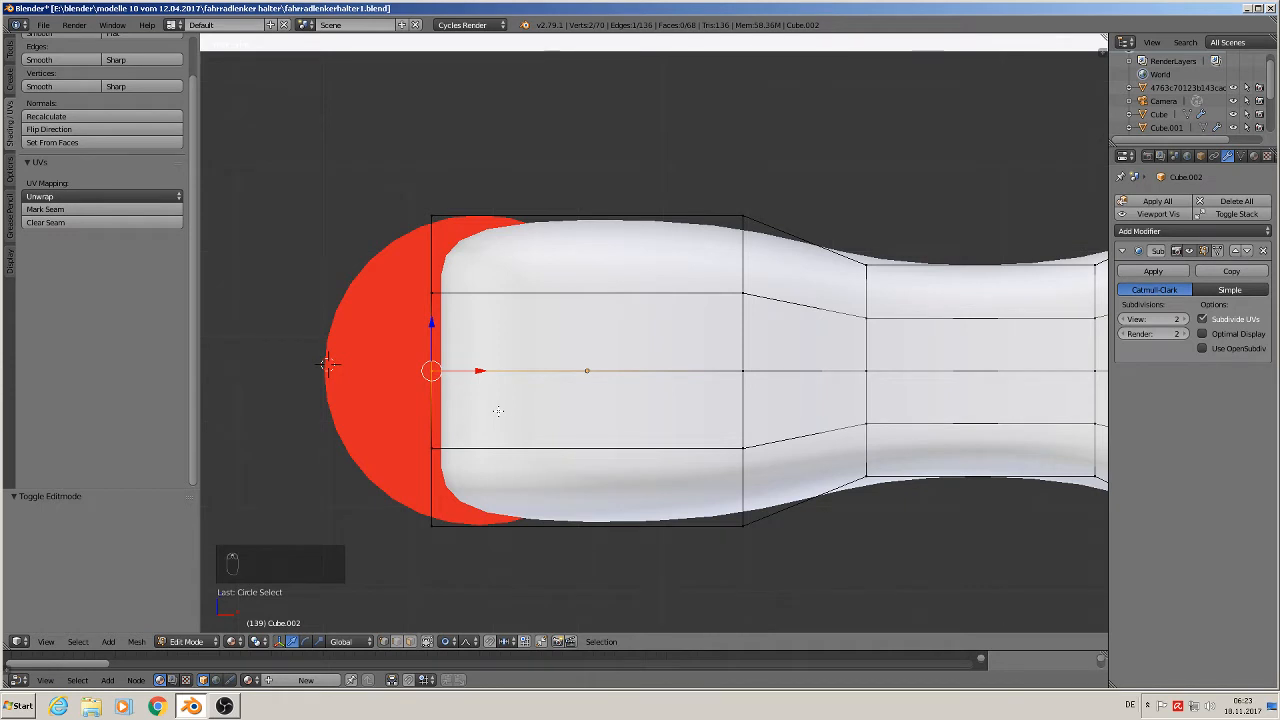
pyautogui.press('g')
pyautogui.press('x')
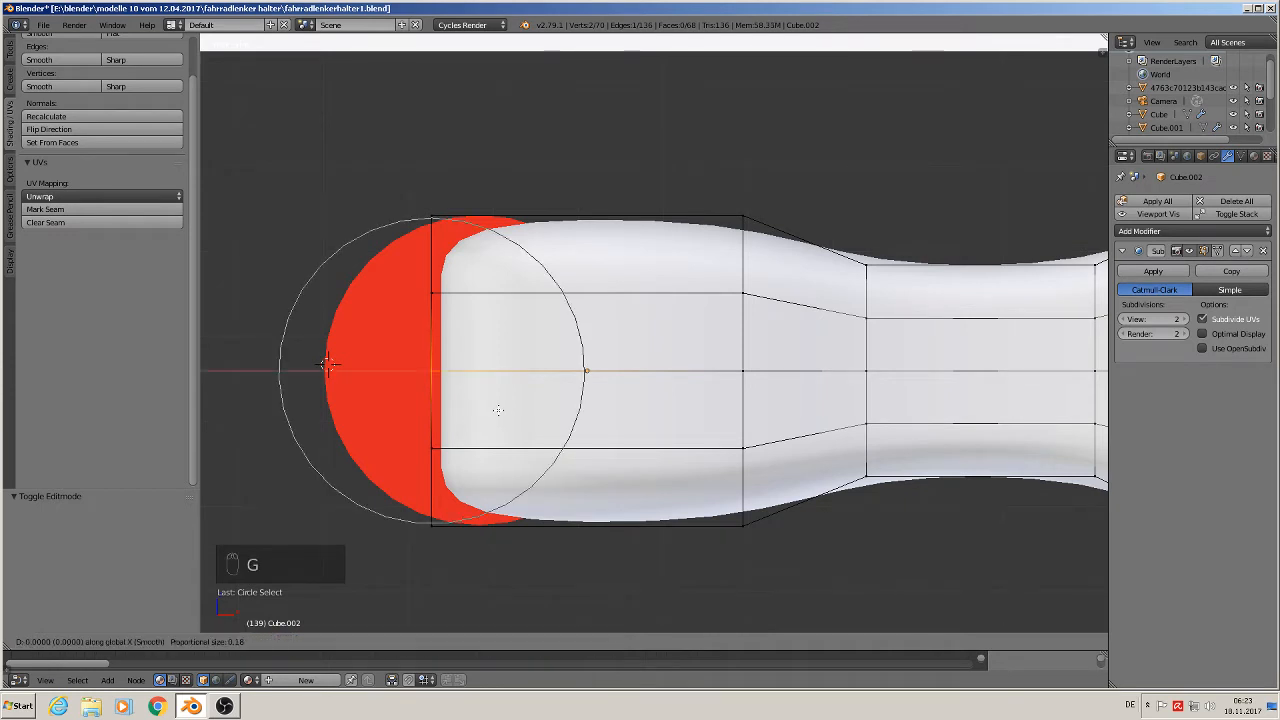
pyautogui.scroll(-4, 430, 407)
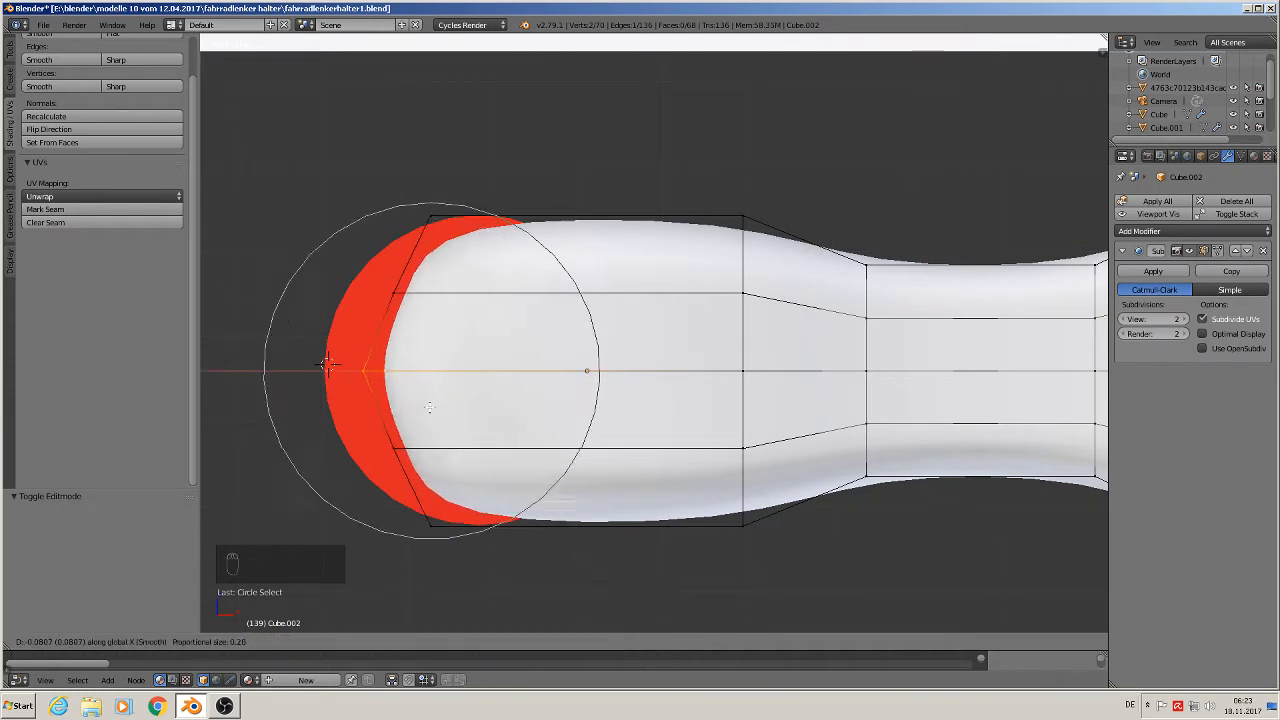
pyautogui.scroll(3, 430, 408)
pyautogui.scroll(-6, 430, 412)
pyautogui.scroll(5, 429, 416)
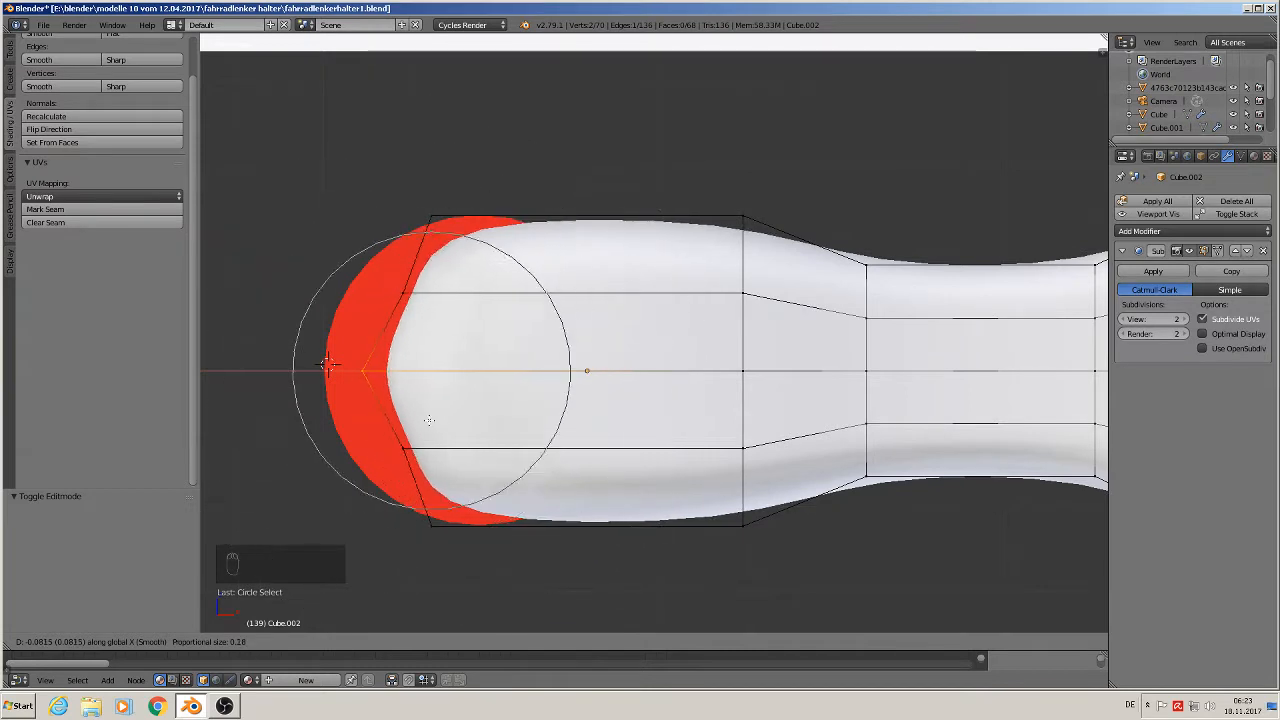
pyautogui.scroll(2, 429, 420)
pyautogui.scroll(-8, 420, 423)
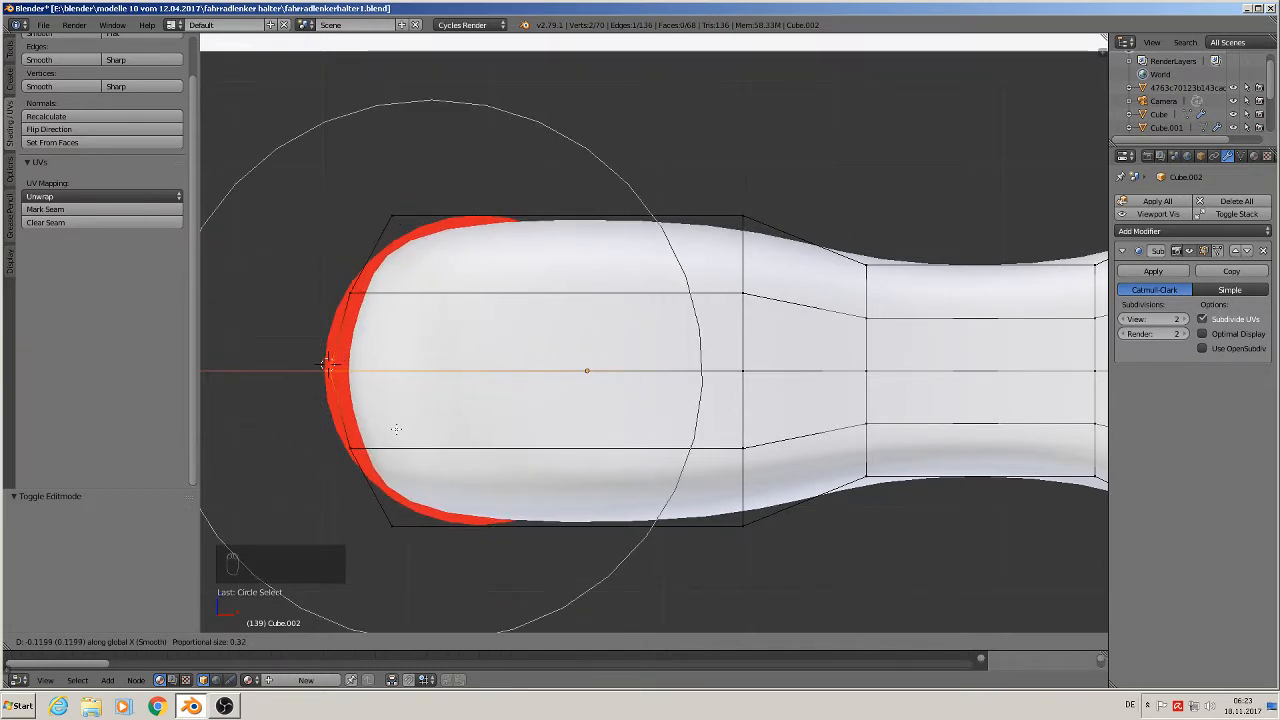
pyautogui.scroll(3, 390, 427)
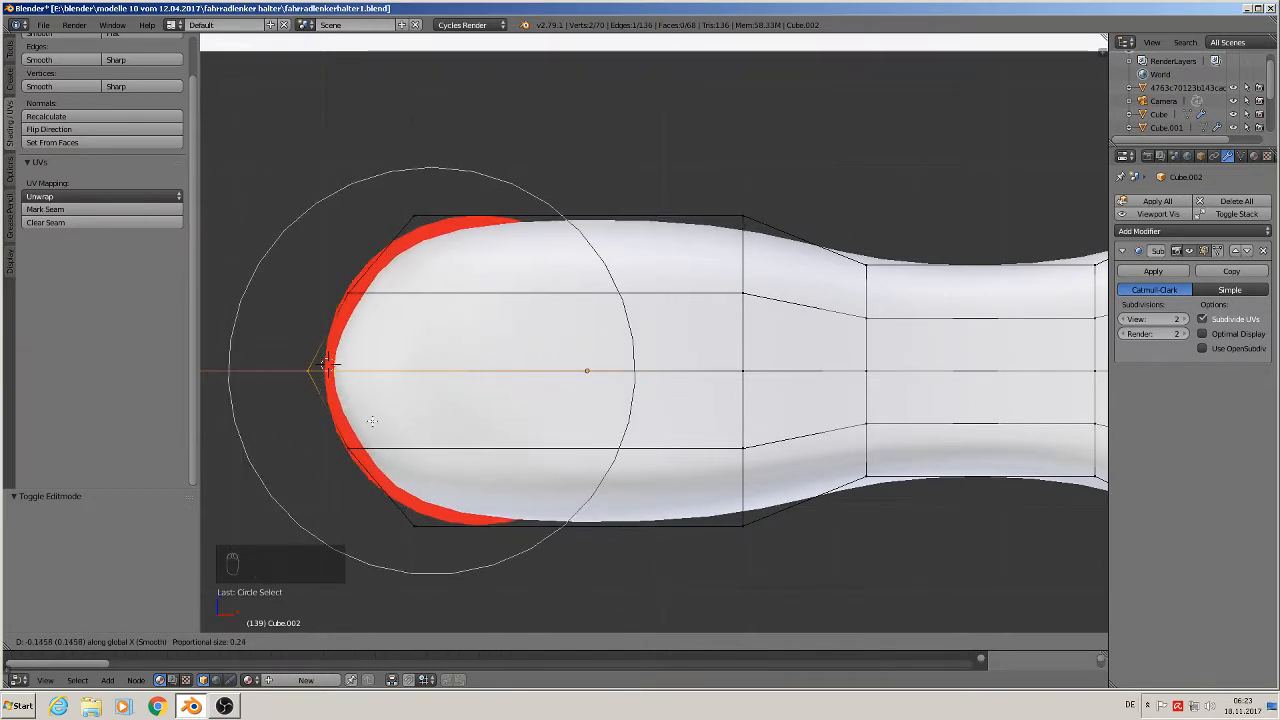
pyautogui.scroll(-2, 370, 421)
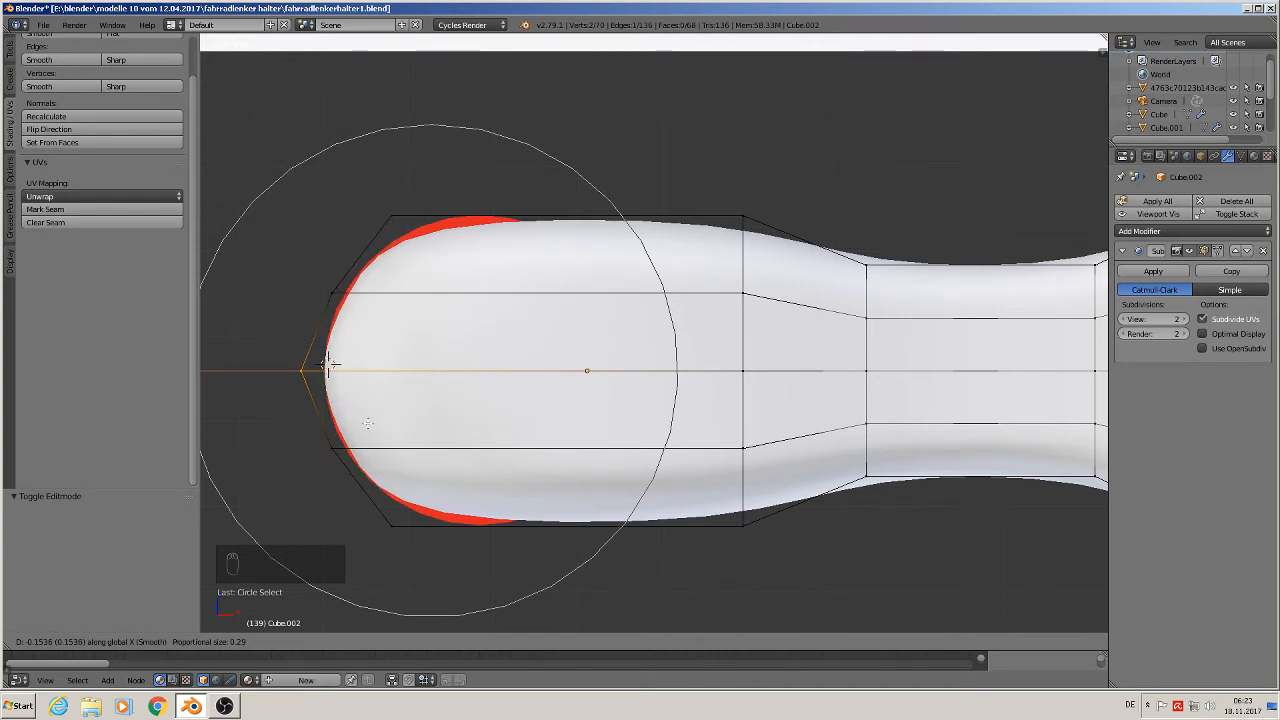
pyautogui.click(368, 423)
# - Inspect the stem body's rounded end in Object Mode against the red cylinder and the reference photo
pyautogui.press('Tab')
pyautogui.scroll(-4, 462, 448)
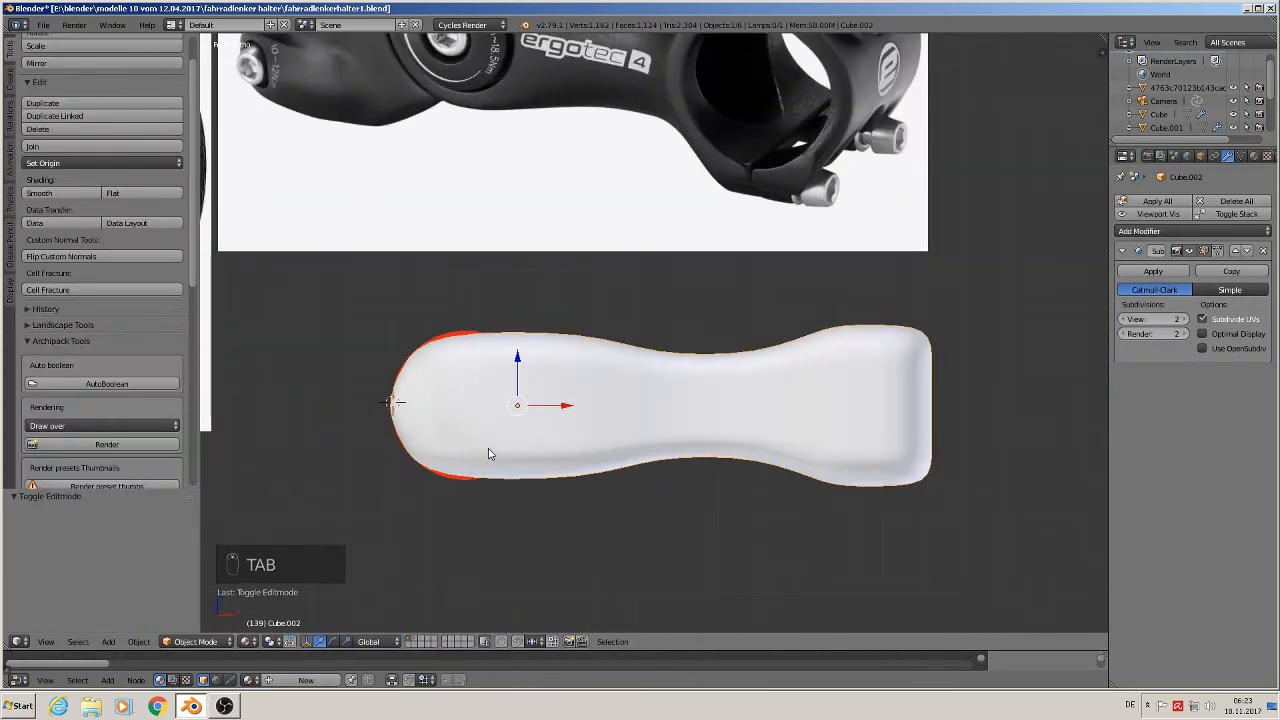
pyautogui.scroll(-3, 546, 366)
pyautogui.keyDown('shift'); pyautogui.moveTo(551, 420); pyautogui.dragTo(514, 443, button='middle'); pyautogui.keyUp('shift')
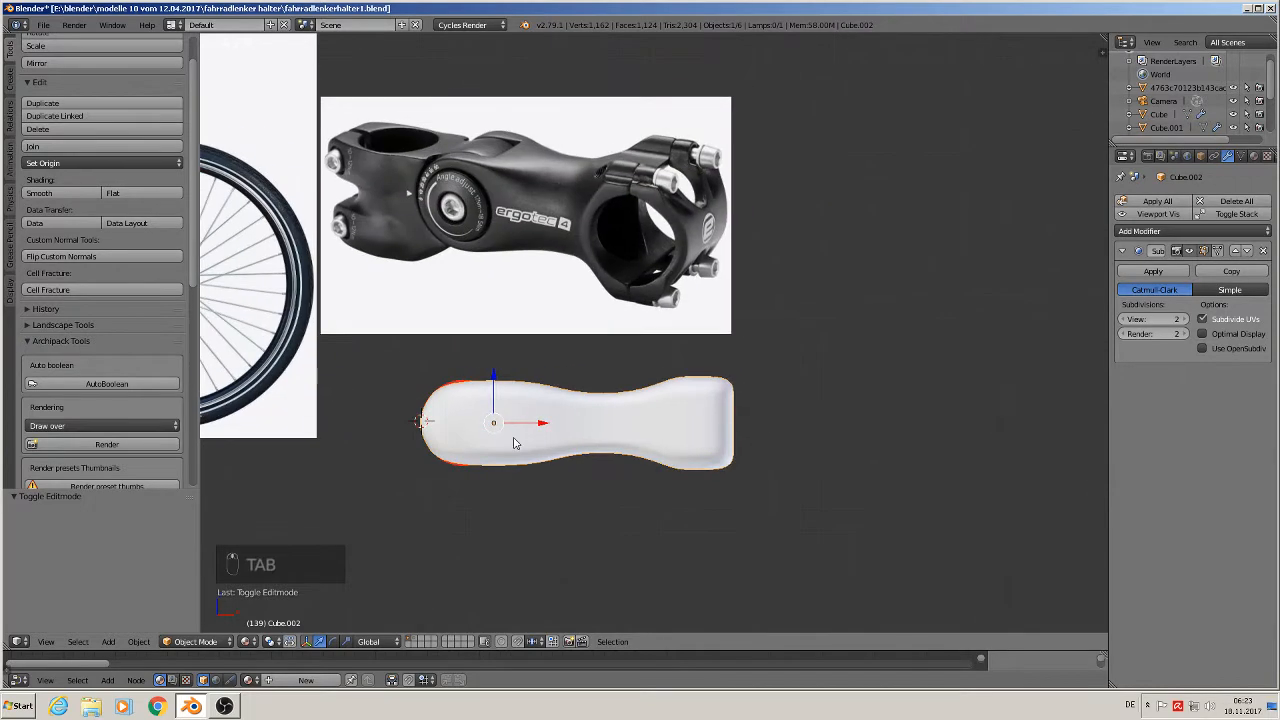
pyautogui.scroll(2, 514, 443)
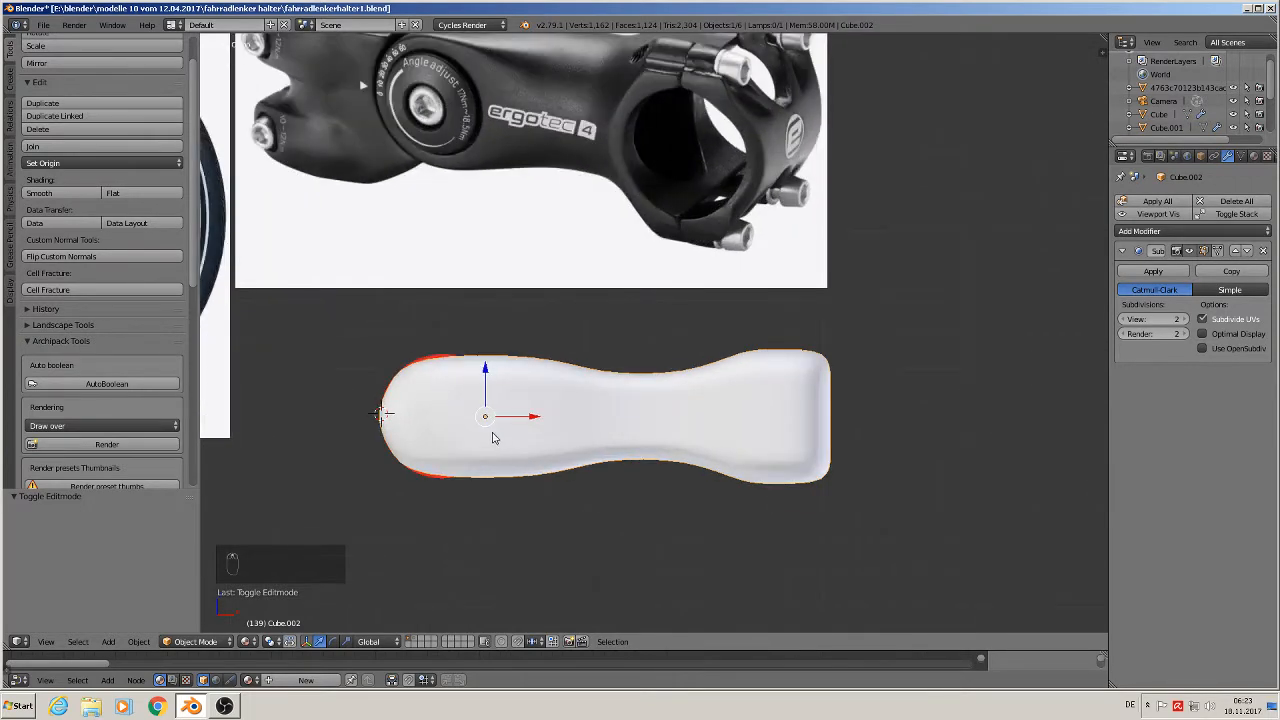
pyautogui.scroll(-3, 490, 425)
pyautogui.scroll(2, 487, 410)
pyautogui.scroll(2, 487, 410)
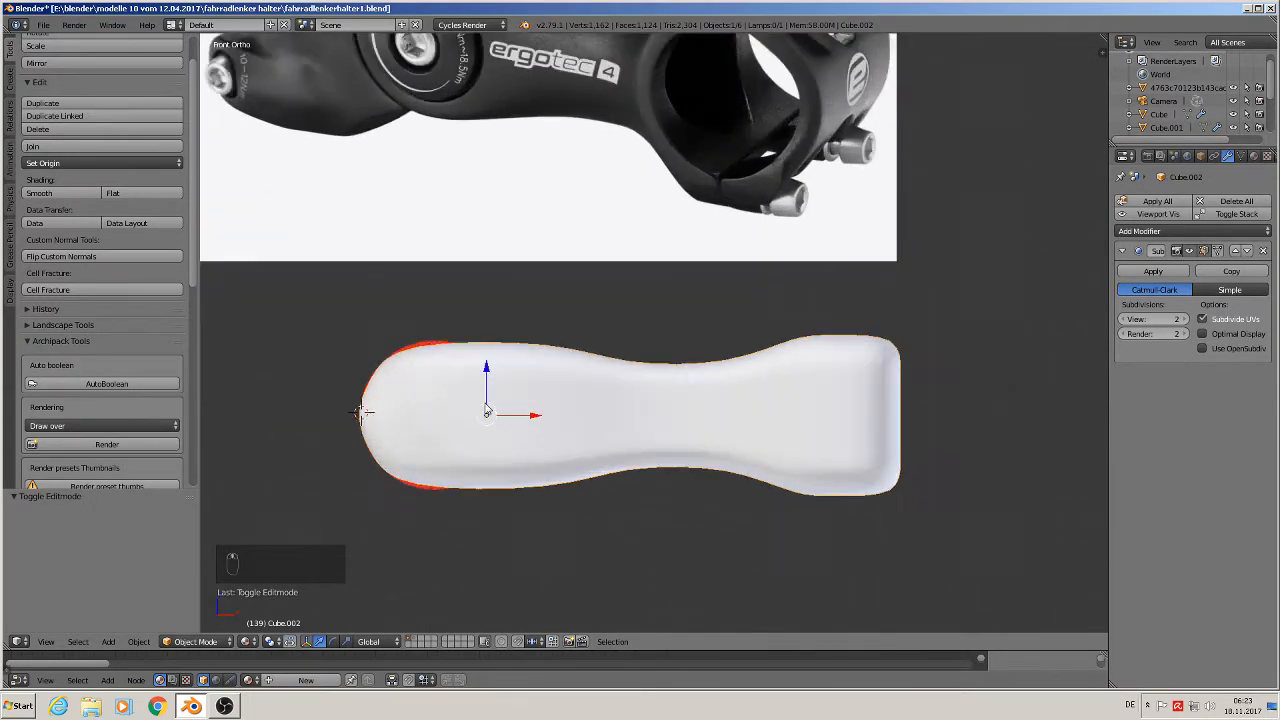
pyautogui.moveTo(487, 410); pyautogui.dragTo(508, 392, button='middle')
# - Return to Edit Mode on the stem body and limit selection to visible geometry
pyautogui.press('Tab')
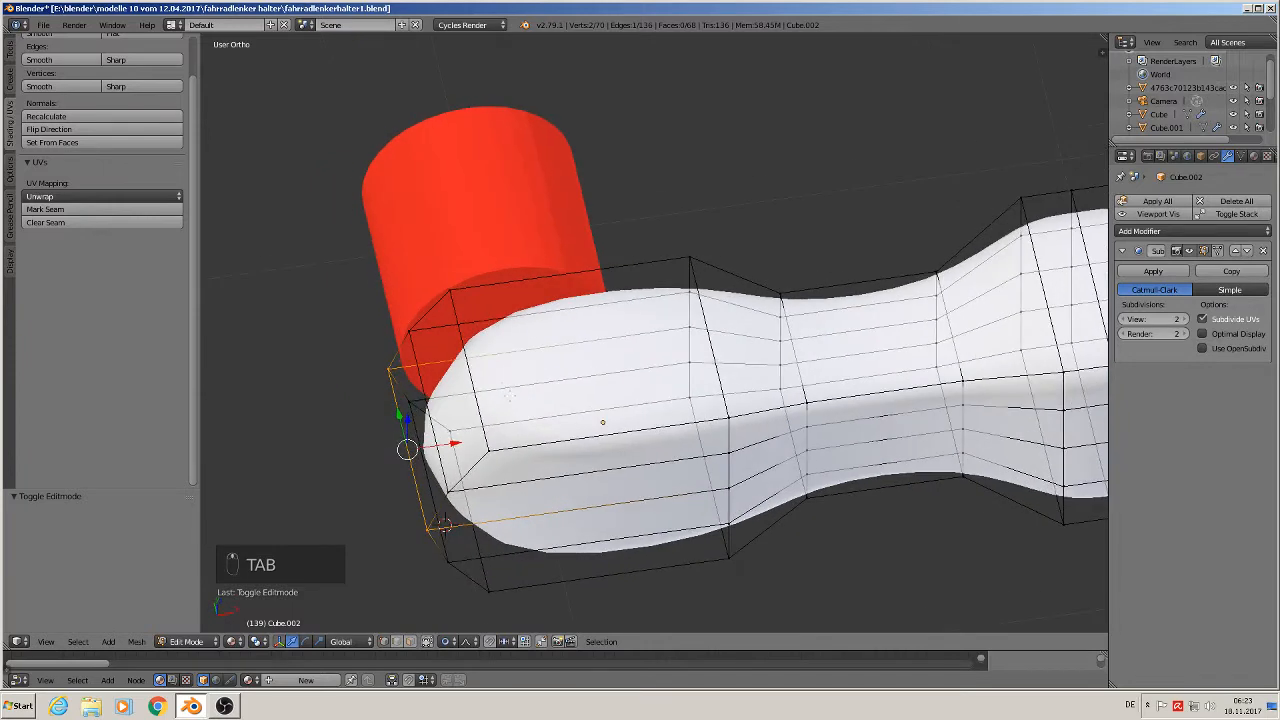
pyautogui.scroll(-6, 594, 356)
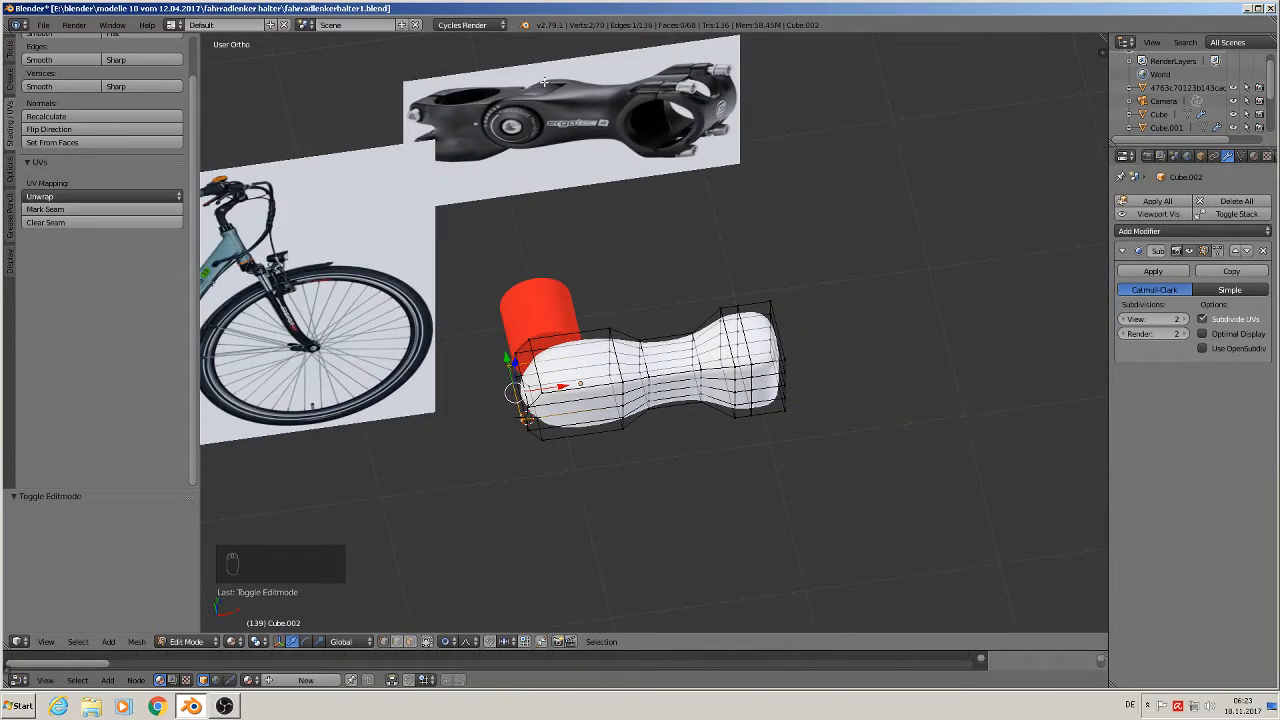
pyautogui.scroll(3, 660, 368)
pyautogui.scroll(2, 511, 372)
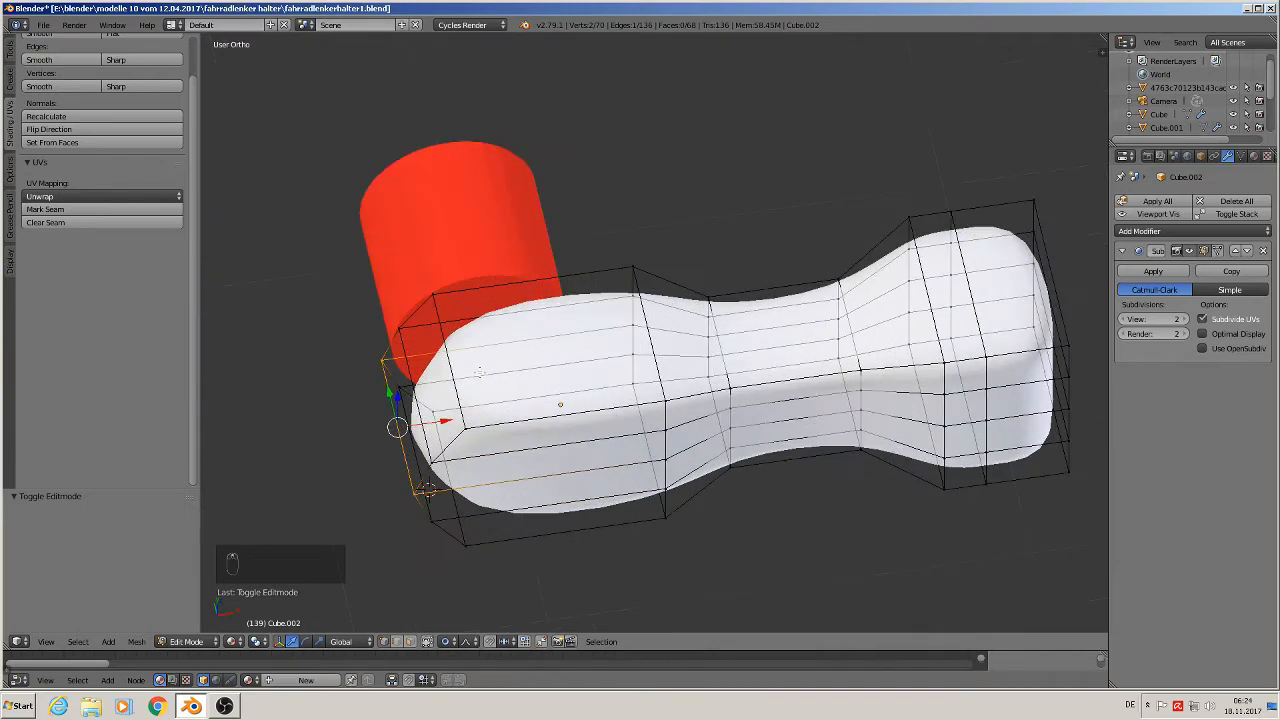
pyautogui.click(426, 643)
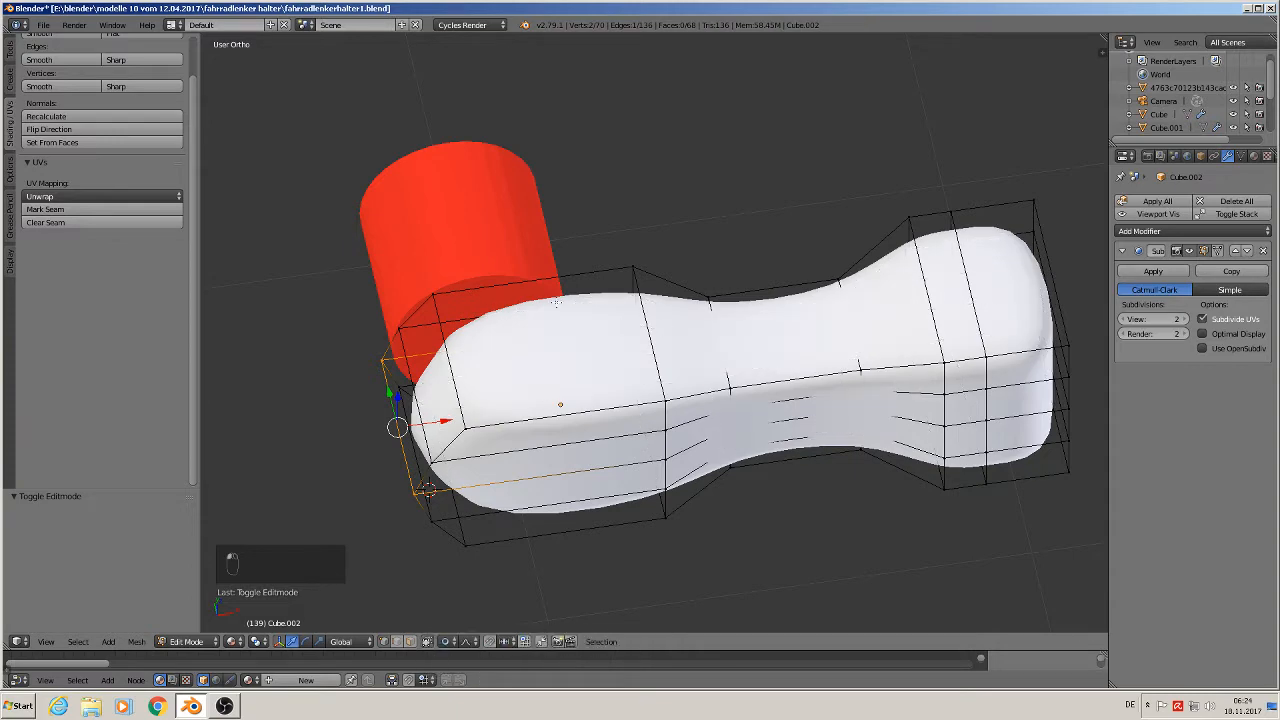
# - Add two evenly spaced lengthwise loop cuts across the width of the stem body, working from the top view
pyautogui.moveTo(488, 372); pyautogui.dragTo(472, 411, button='middle')
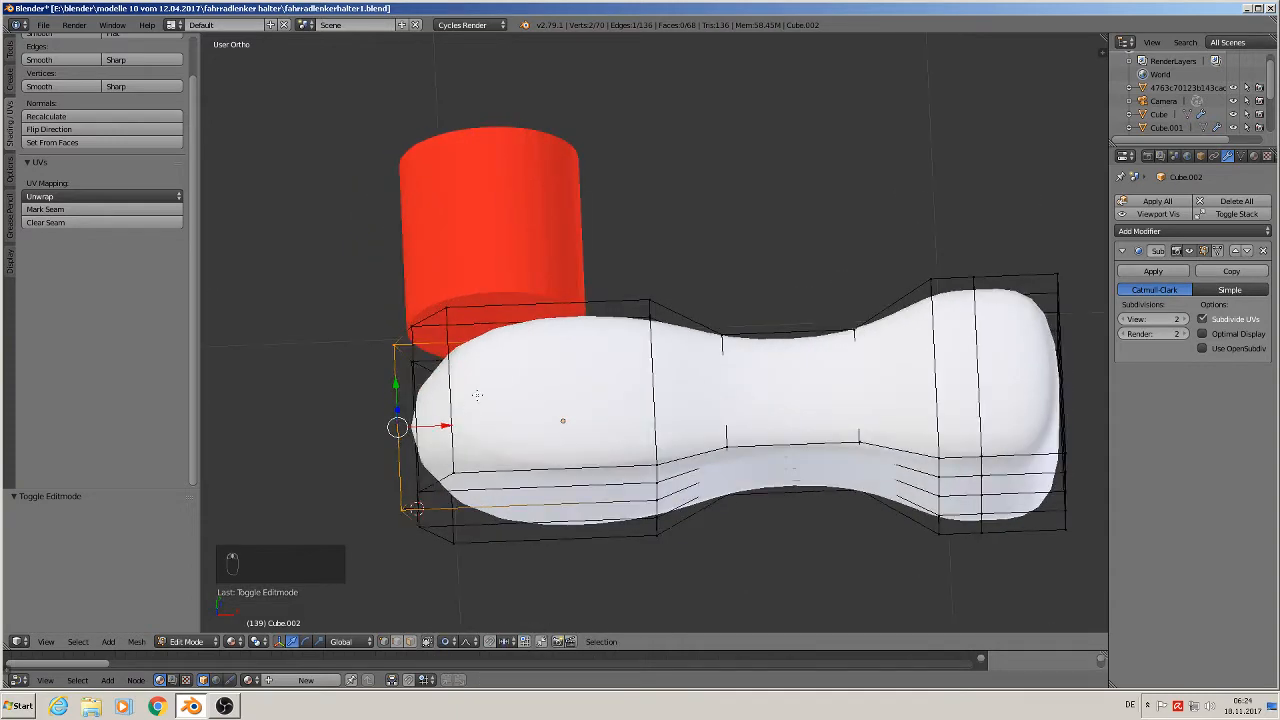
pyautogui.press('KP_7')
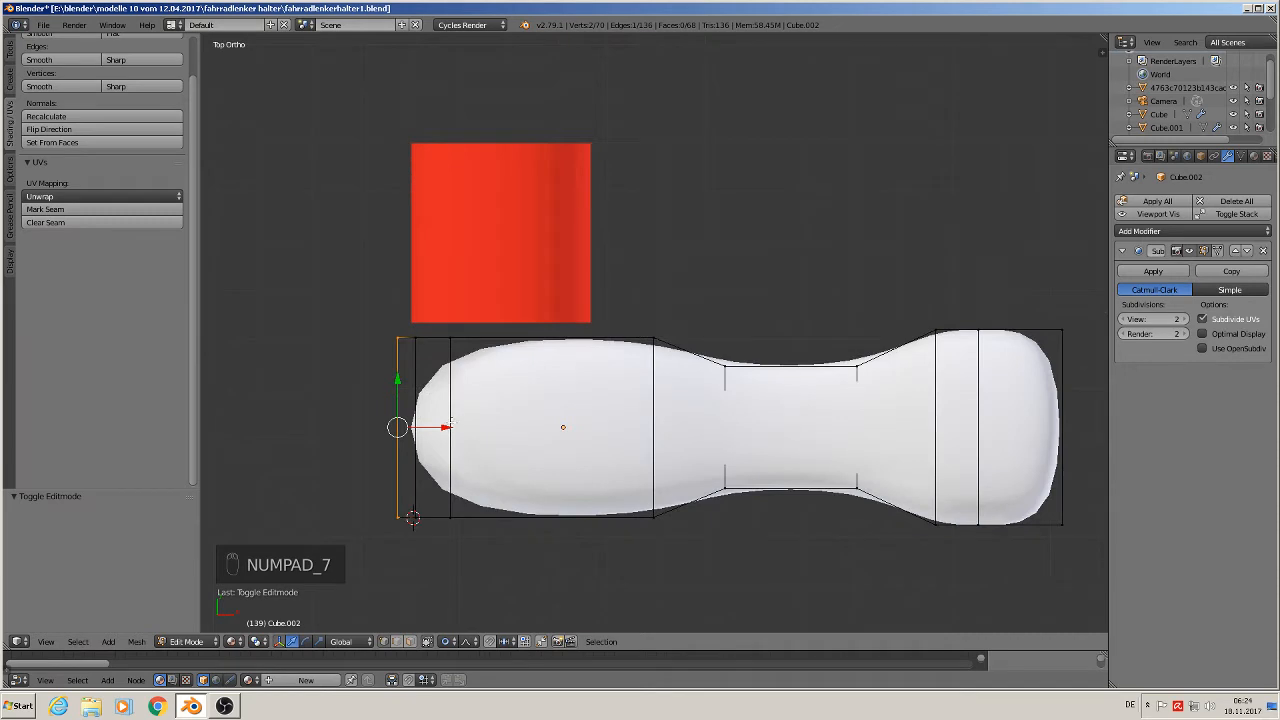
pyautogui.hotkey('ctrl', 'r')
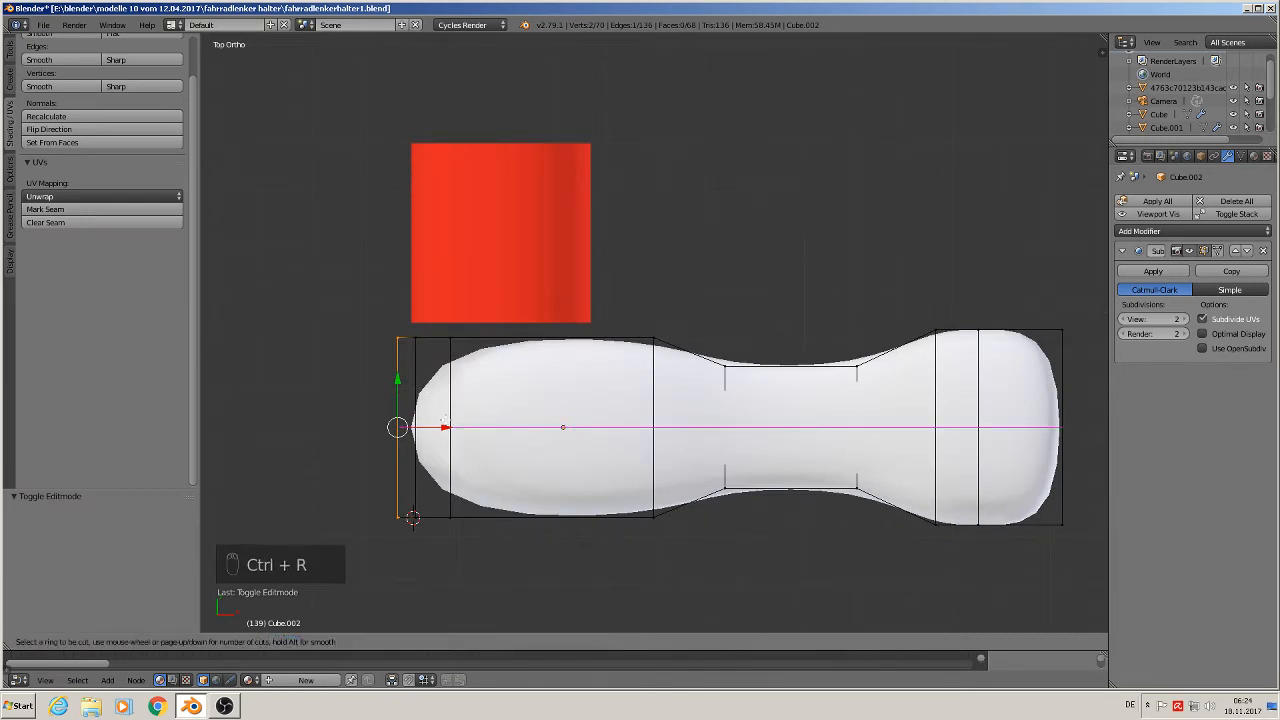
pyautogui.scroll(1, 443, 421)
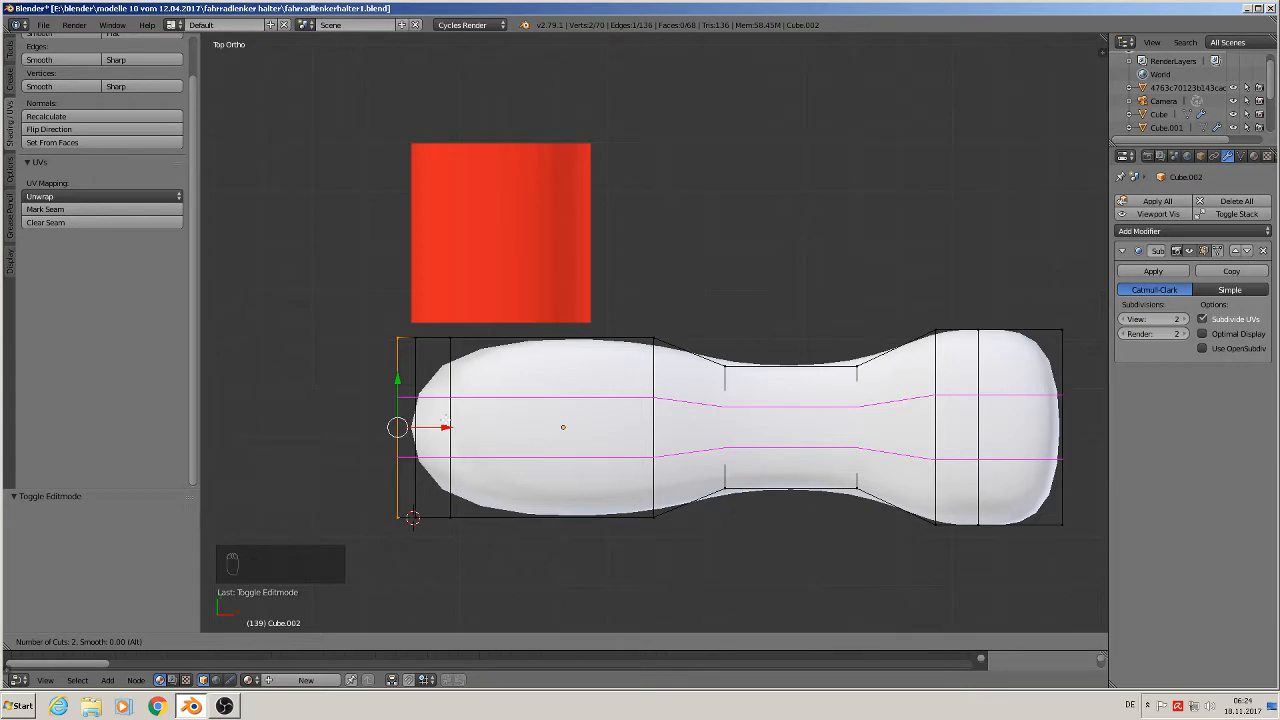
pyautogui.click(446, 421)
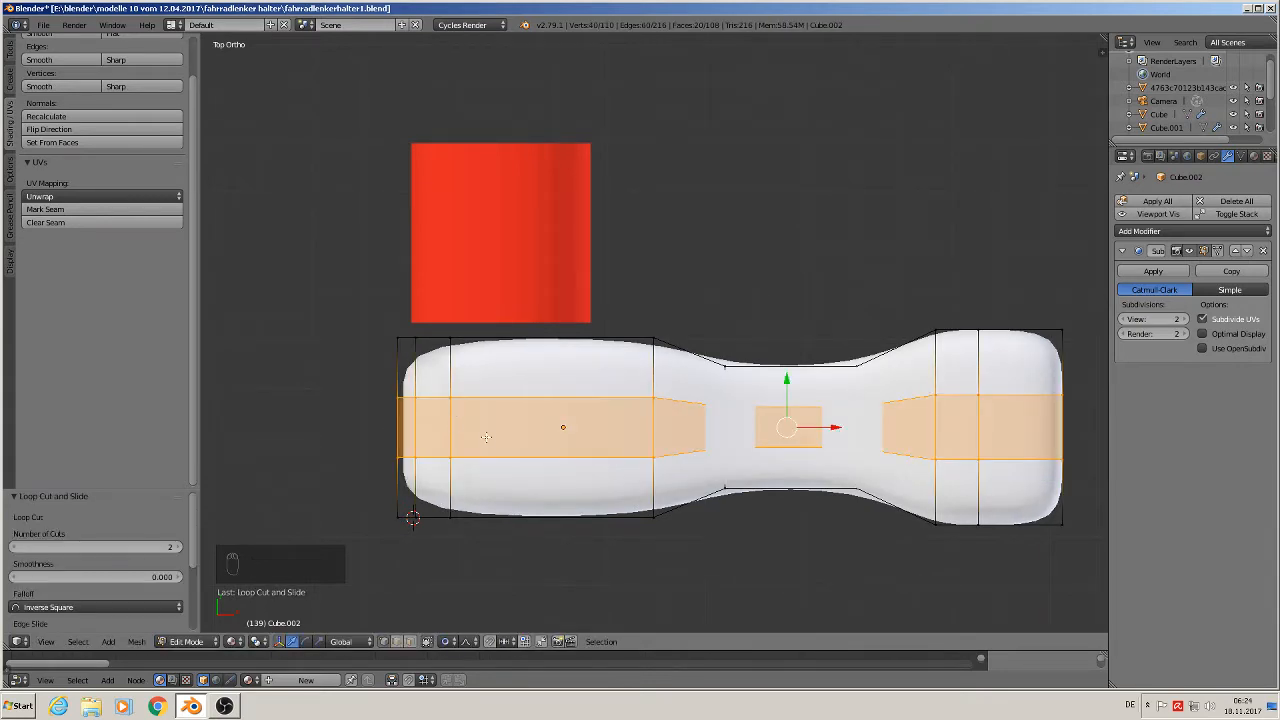
# - Add one crosswise loop cut around the rounded section and slide it about 0.58 toward the neck
pyautogui.moveTo(494, 426); pyautogui.dragTo(573, 393, button='middle')
pyautogui.scroll(-3, 573, 393)
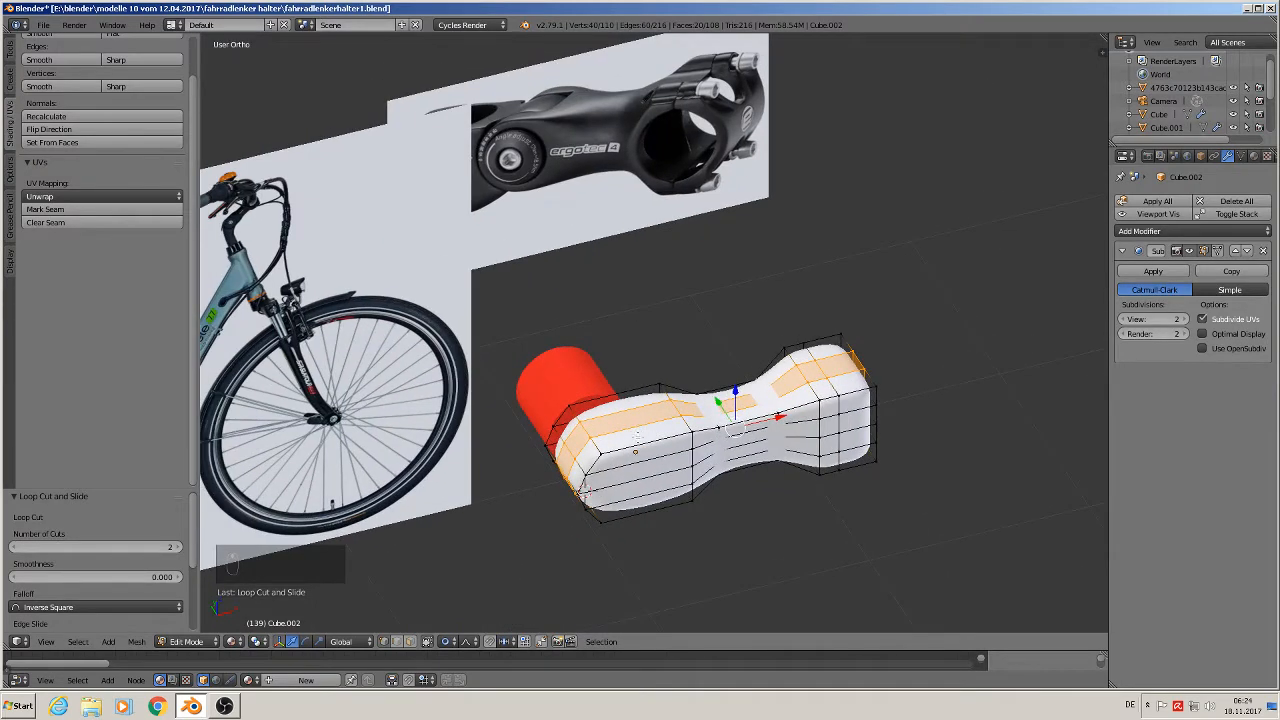
pyautogui.scroll(2, 648, 432)
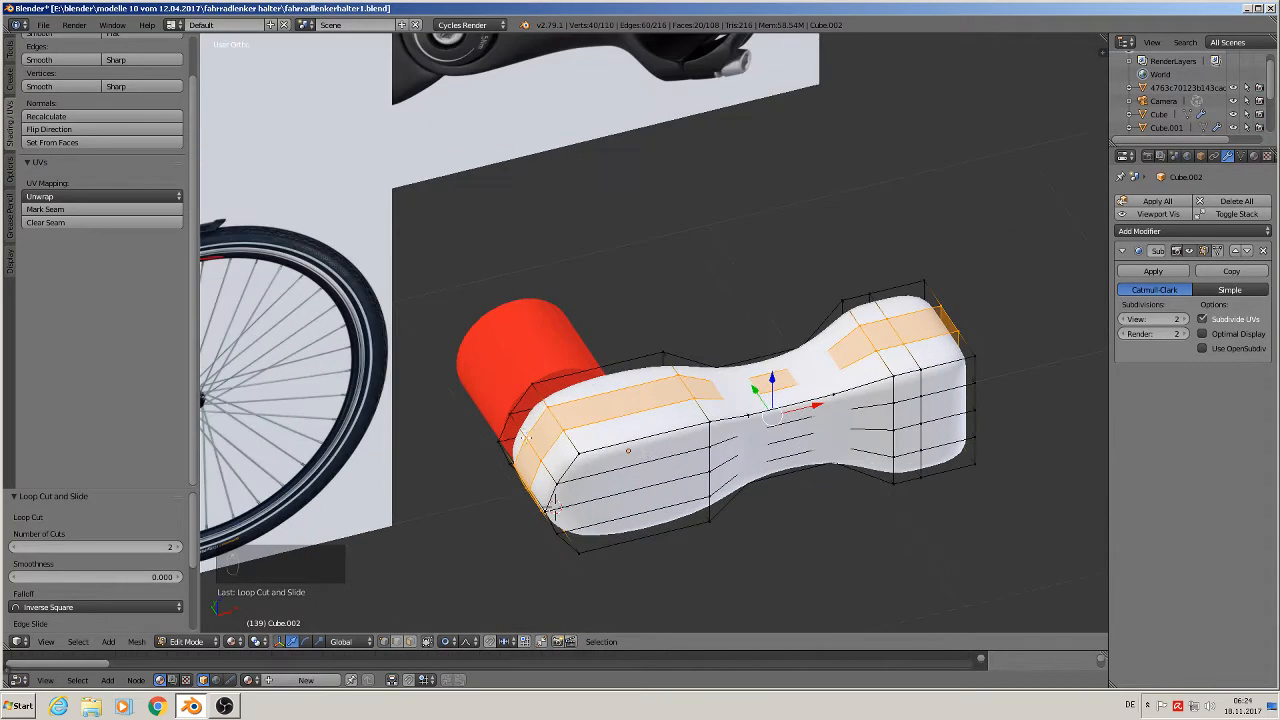
pyautogui.scroll(3, 618, 456)
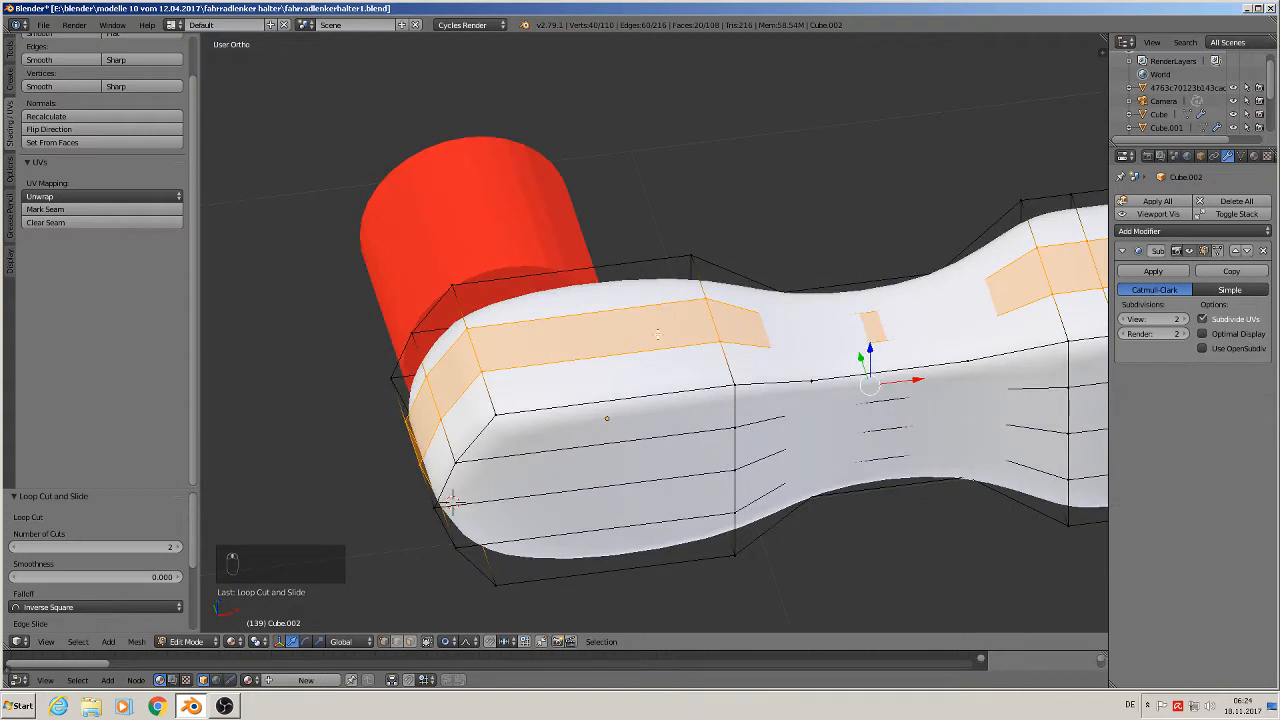
pyautogui.hotkey('ctrl', 'r')
pyautogui.click(655, 395)
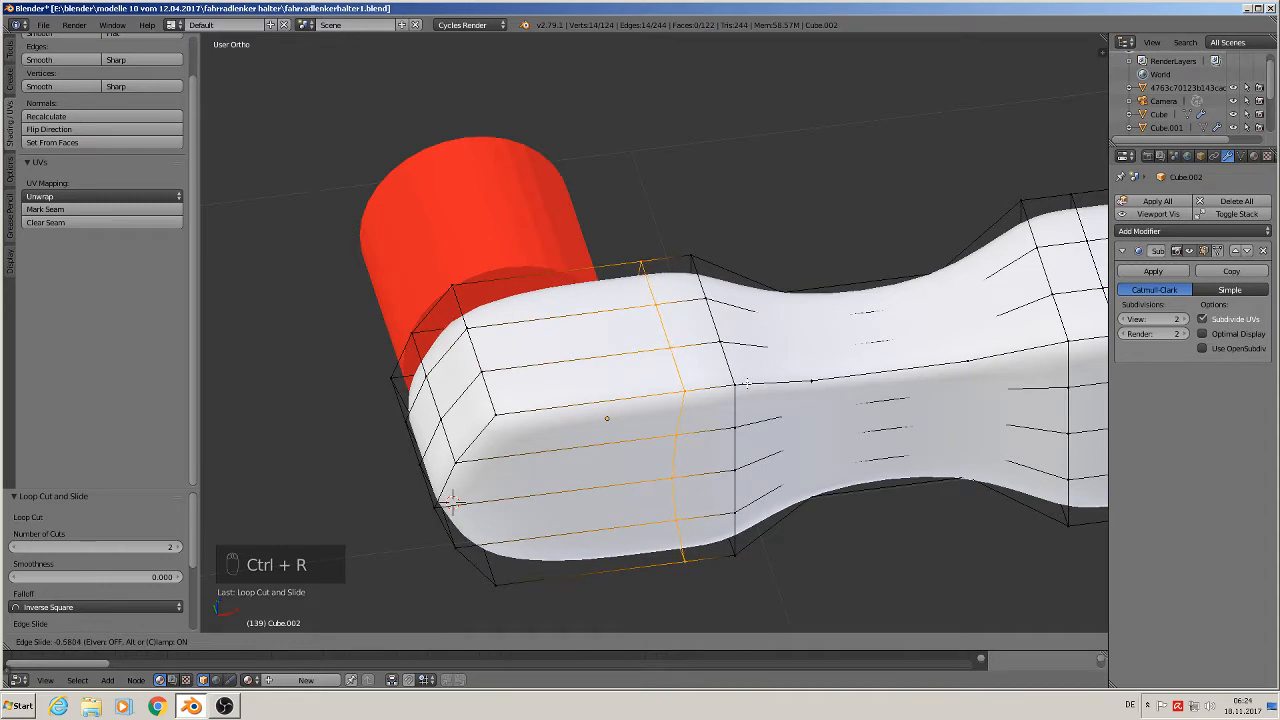
pyautogui.click(740, 383)
# - Switch to edge selection and disable proportional editing
pyautogui.moveTo(676, 342); pyautogui.dragTo(516, 386, button='middle')
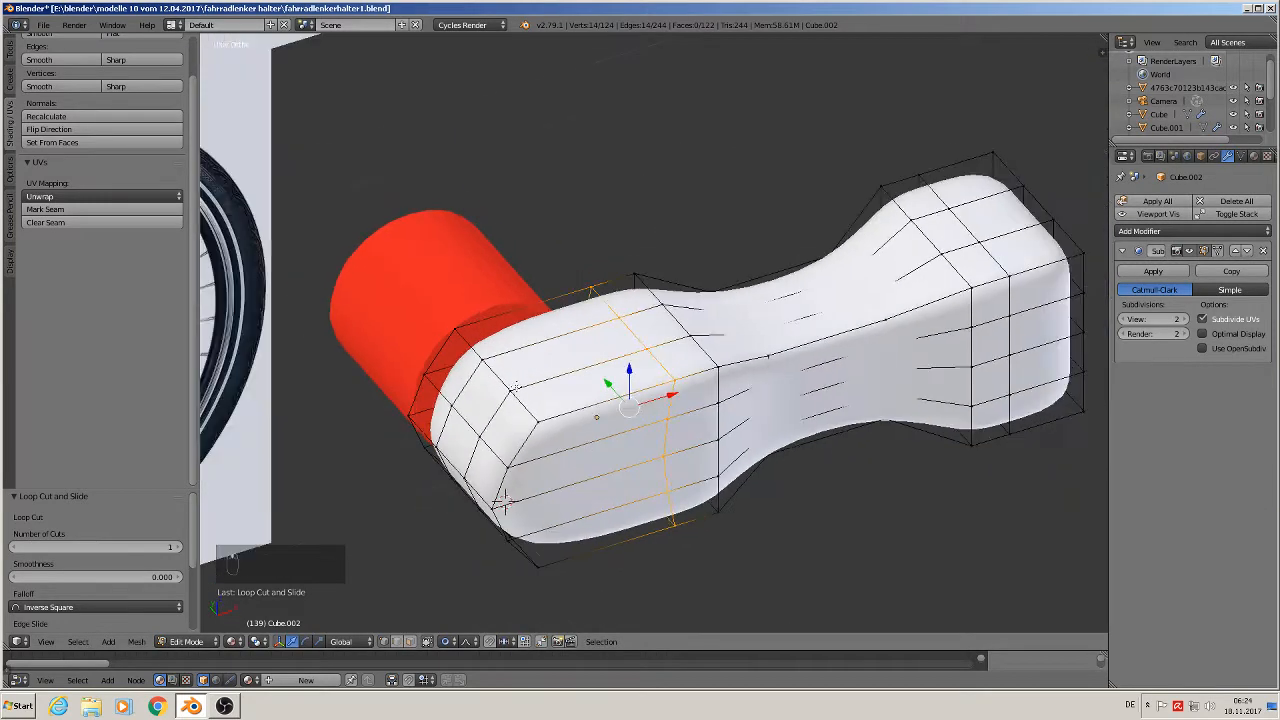
pyautogui.click(397, 644)
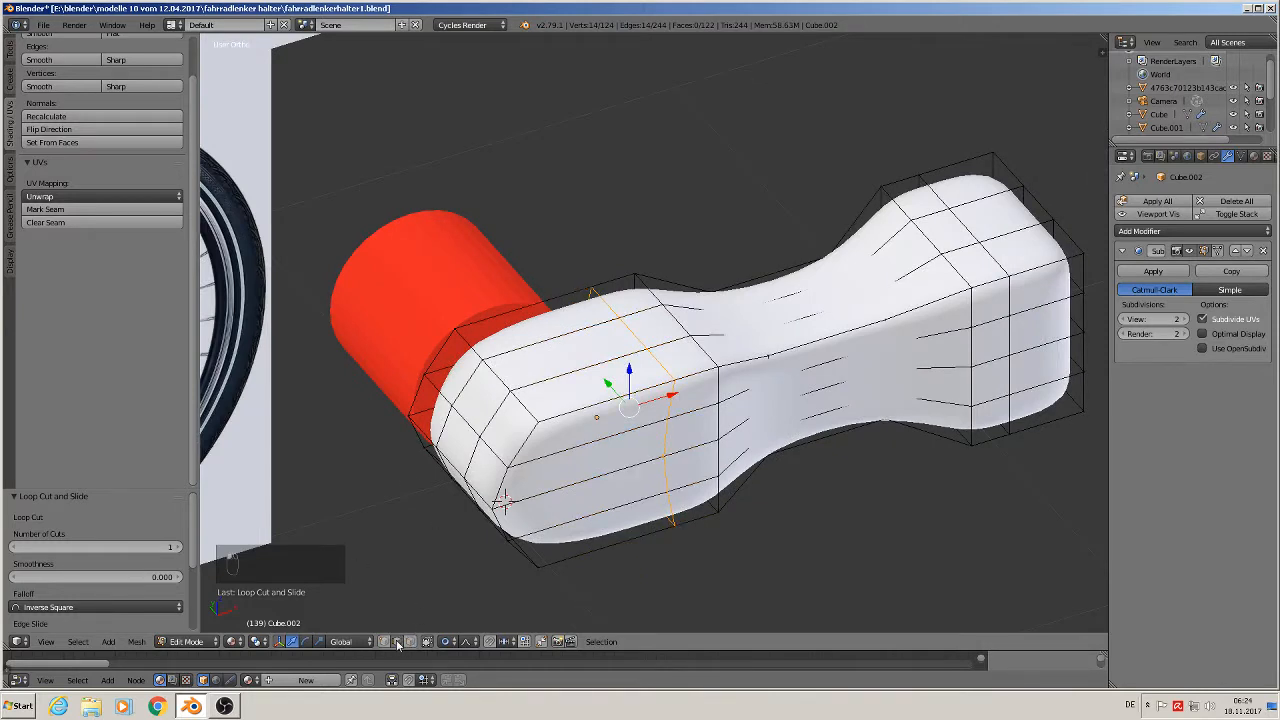
pyautogui.click(449, 644)
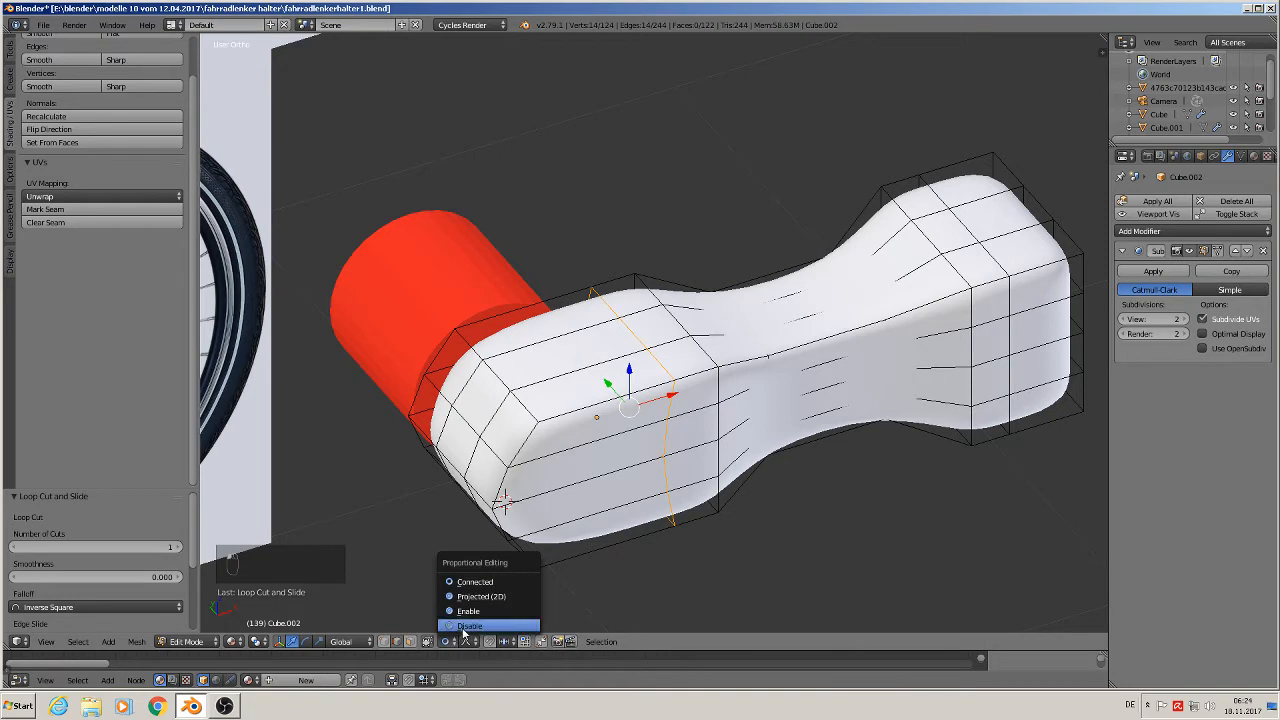
pyautogui.click(458, 611)
# - Delete the five short crosswise edges between the two middle lengthwise loops around the rounded end to open a slot
pyautogui.keyDown('shift'); pyautogui.moveTo(471, 474); pyautogui.dragTo(561, 447, button='middle'); pyautogui.keyUp('shift')
pyautogui.scroll(3, 556, 423)
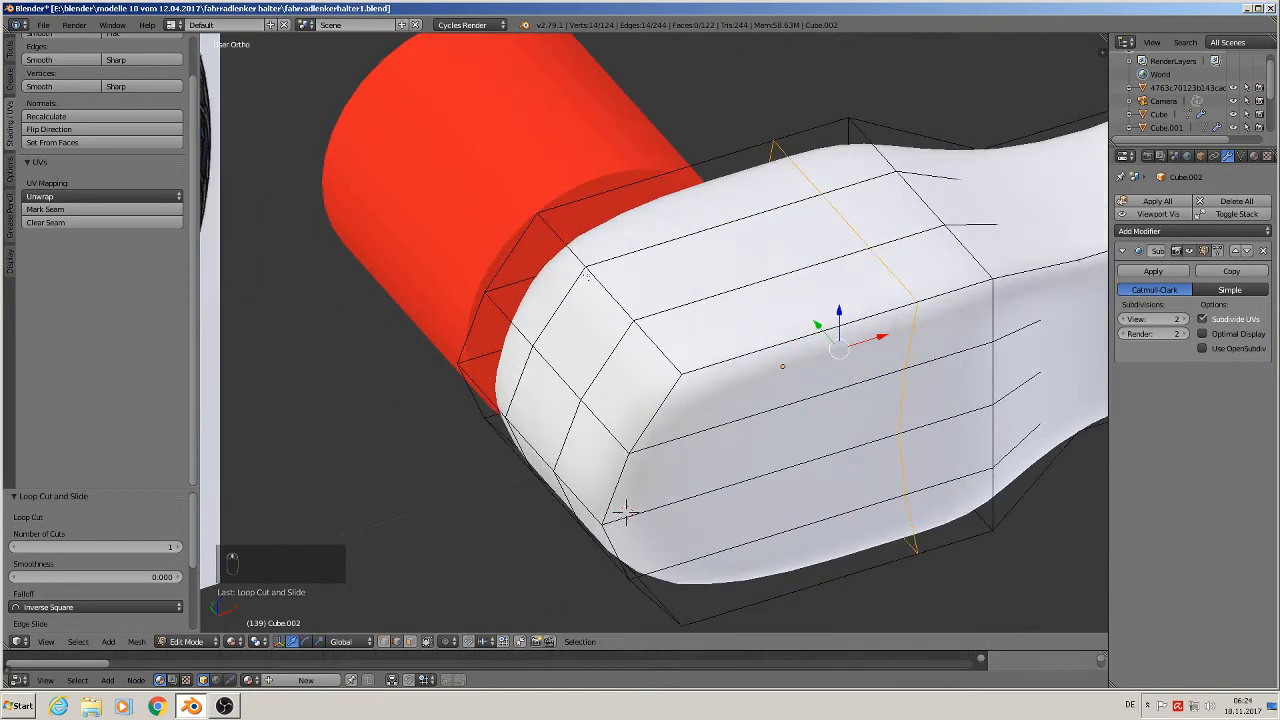
pyautogui.rightClick(614, 296)
pyautogui.keyDown('shift'); pyautogui.rightClick(553, 384); pyautogui.keyUp('shift')
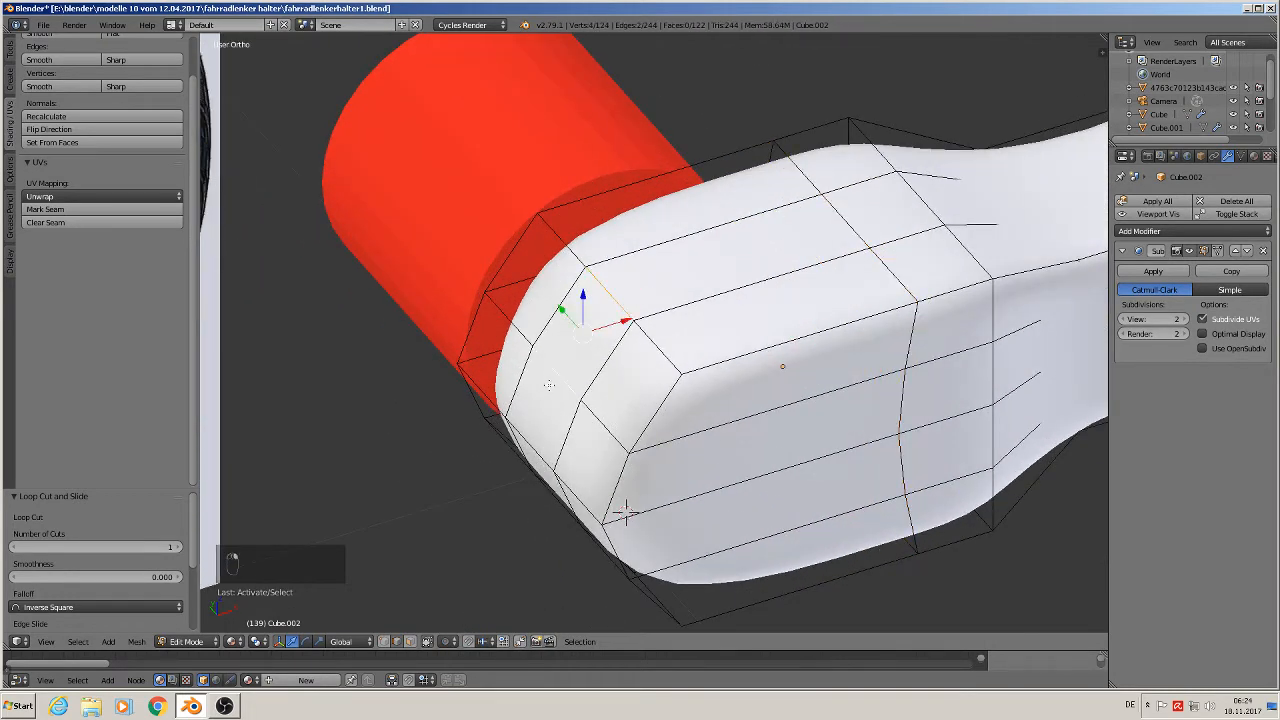
pyautogui.moveTo(556, 420); pyautogui.dragTo(568, 386, button='middle')
pyautogui.keyDown('shift'); pyautogui.rightClick(536, 450); pyautogui.keyUp('shift')
pyautogui.keyDown('shift'); pyautogui.rightClick(645, 476); pyautogui.keyUp('shift')
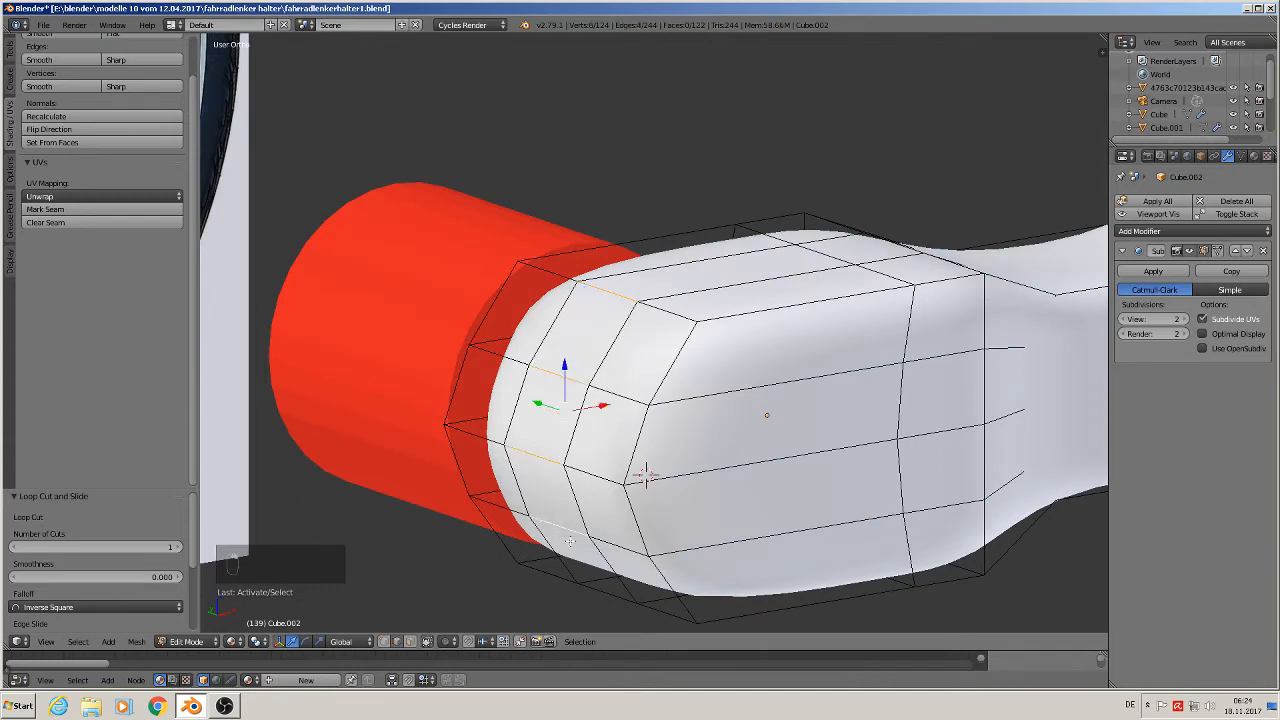
pyautogui.moveTo(646, 477); pyautogui.dragTo(630, 500, button='middle')
pyautogui.keyDown('shift'); pyautogui.rightClick(607, 608); pyautogui.keyUp('shift')
pyautogui.moveTo(552, 566); pyautogui.dragTo(633, 548, button='middle')
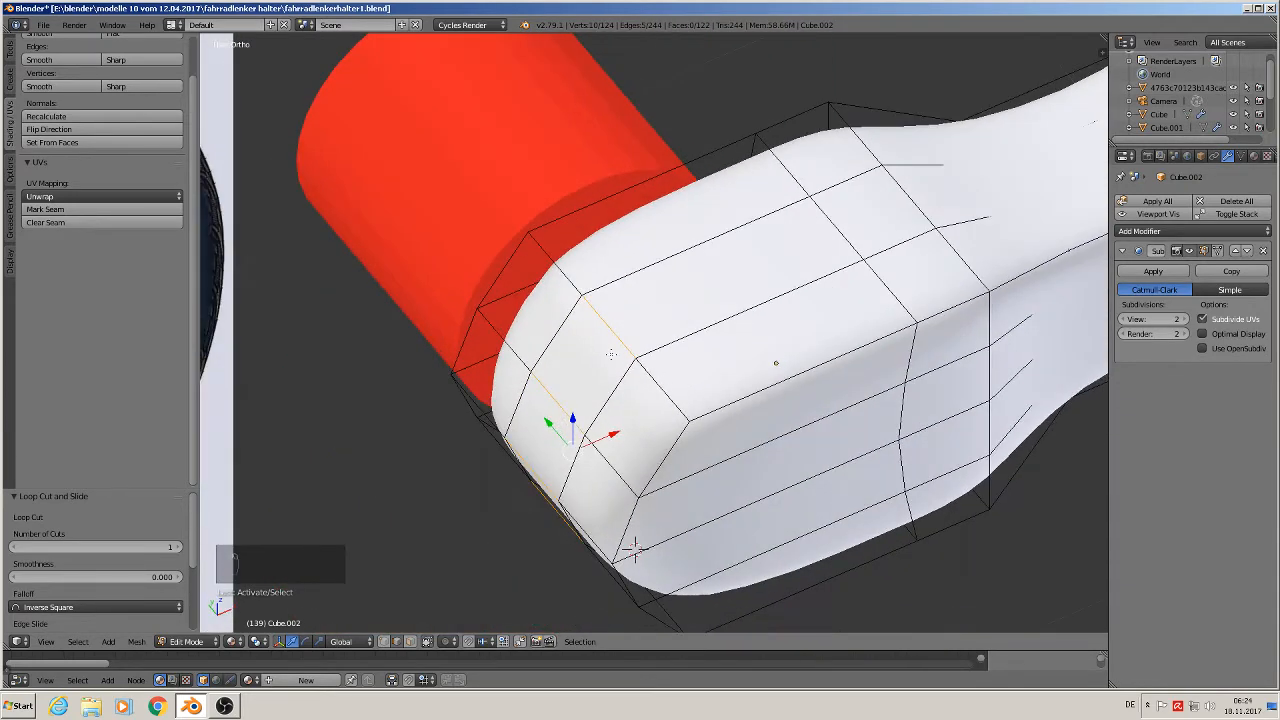
pyautogui.press('x')
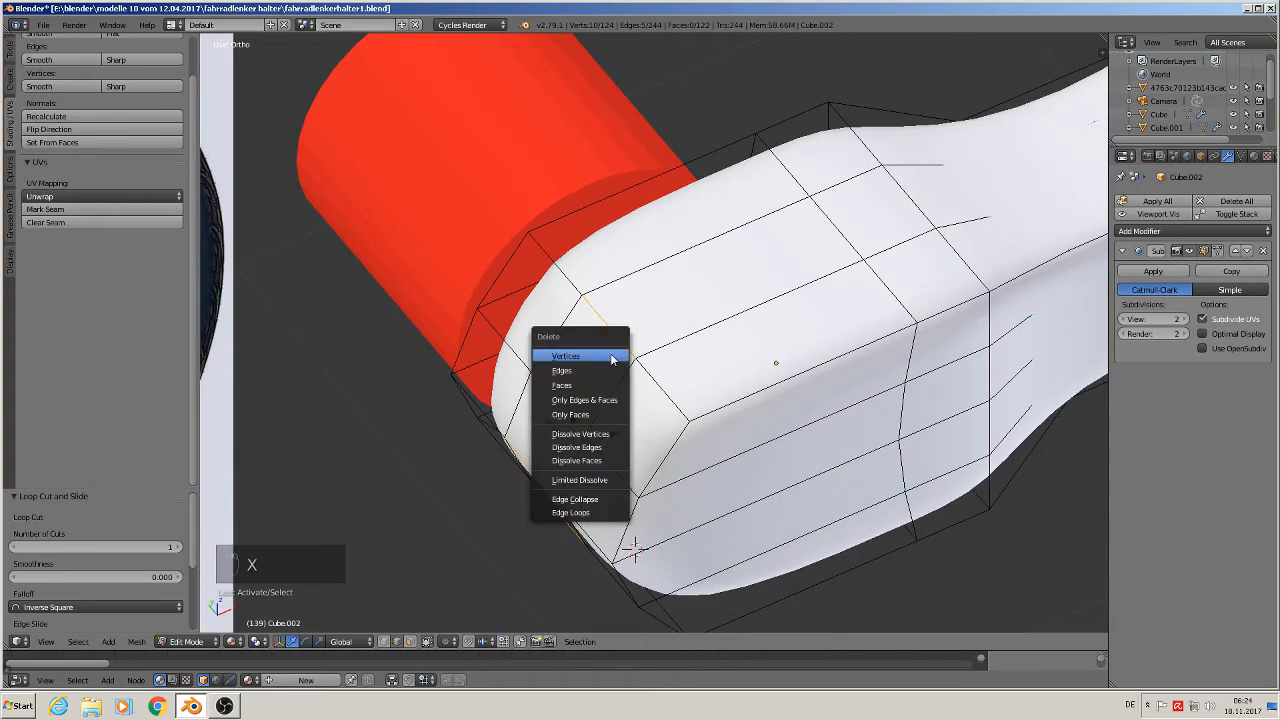
pyautogui.click(585, 371)
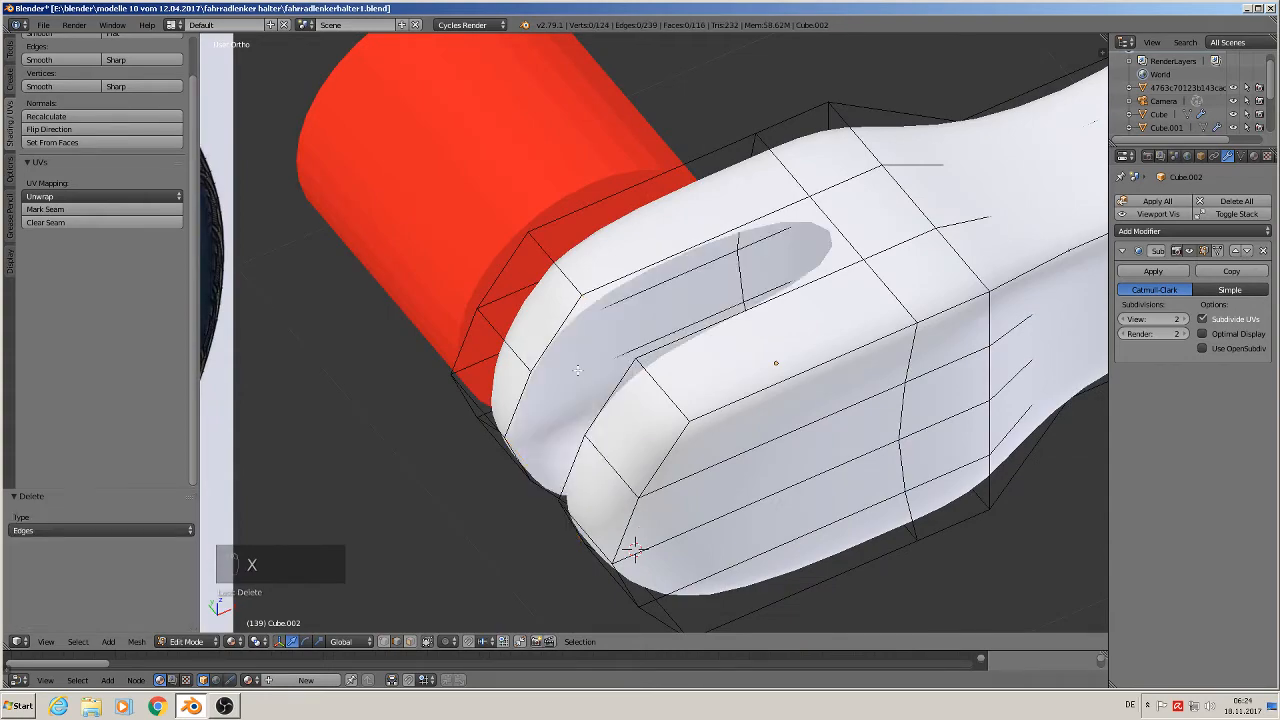
# - Leave mesh editing and move the bicycle reference image about 1.467 along Y, away from the stem
pyautogui.moveTo(580, 372); pyautogui.dragTo(643, 380, button='middle')
pyautogui.scroll(-5, 643, 381)
pyautogui.press('Tab')
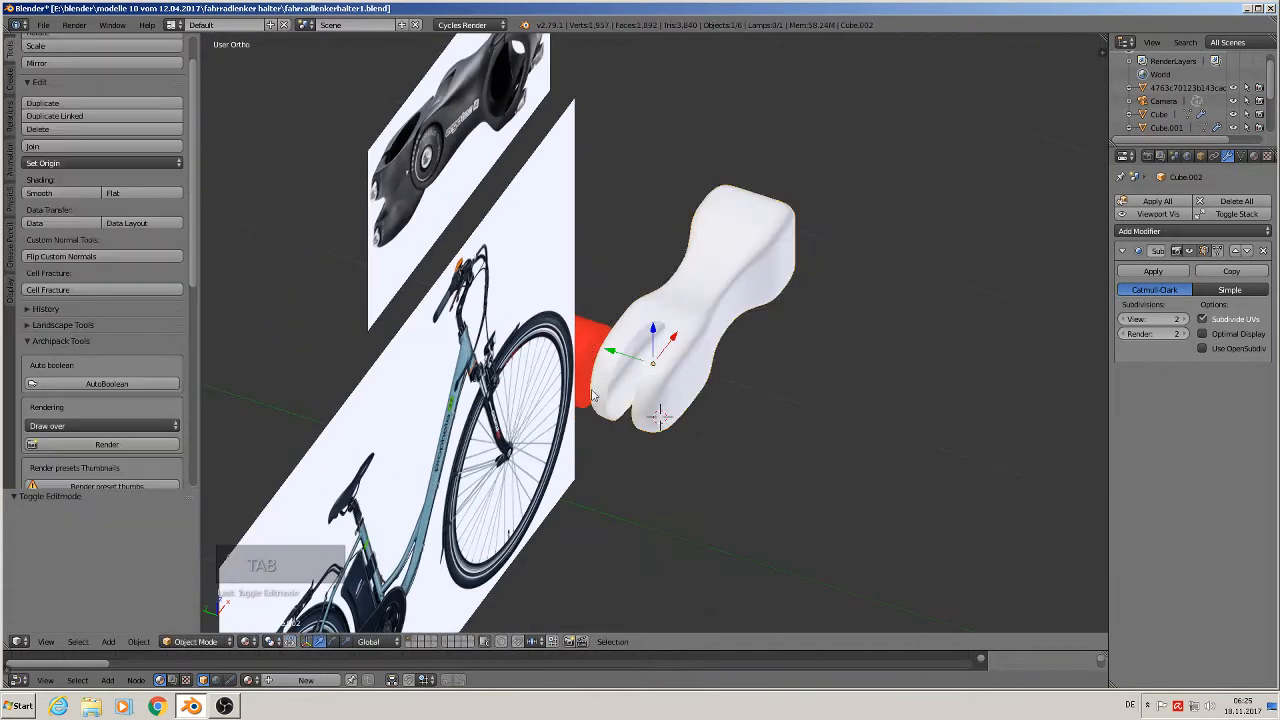
pyautogui.rightClick(467, 398)
pyautogui.moveTo(371, 512); pyautogui.dragTo(66, 410)
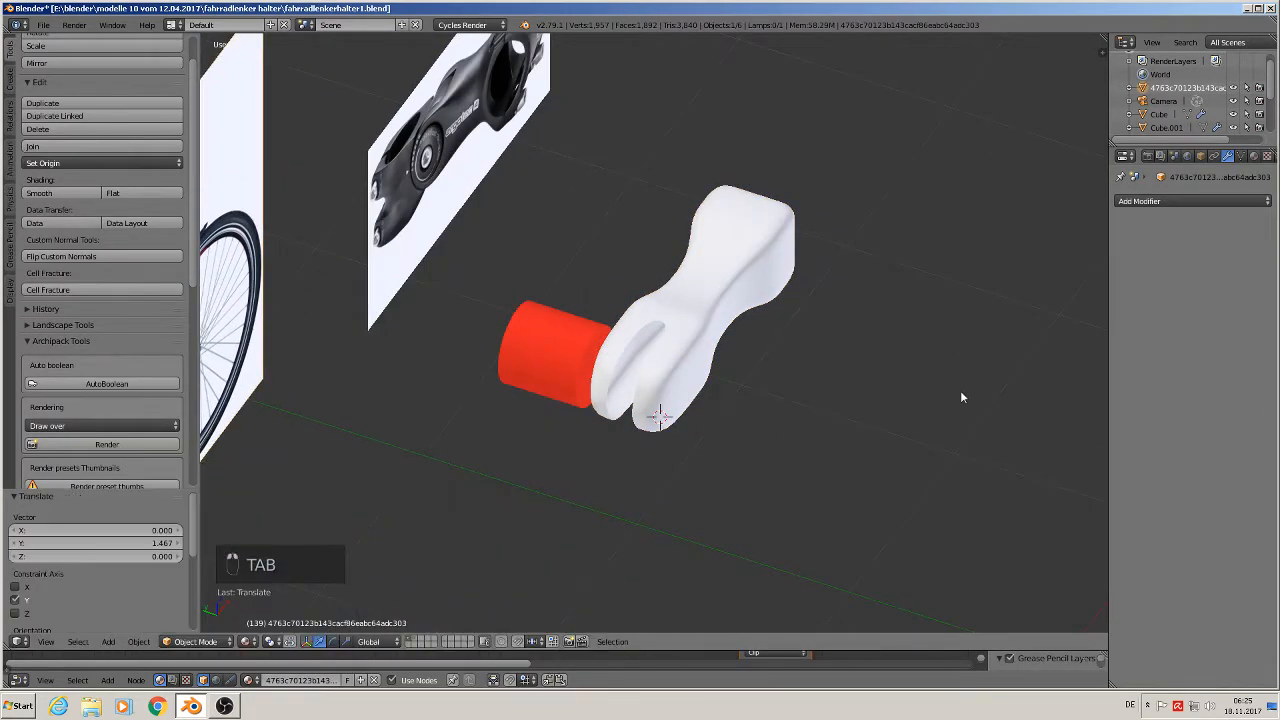
# - In the stem's mesh, fill a face between the upper and lower crosswise edges at the slot's closed end
pyautogui.scroll(4, 572, 385)
pyautogui.scroll(3, 593, 388)
pyautogui.rightClick(866, 305)
pyautogui.press('Tab')
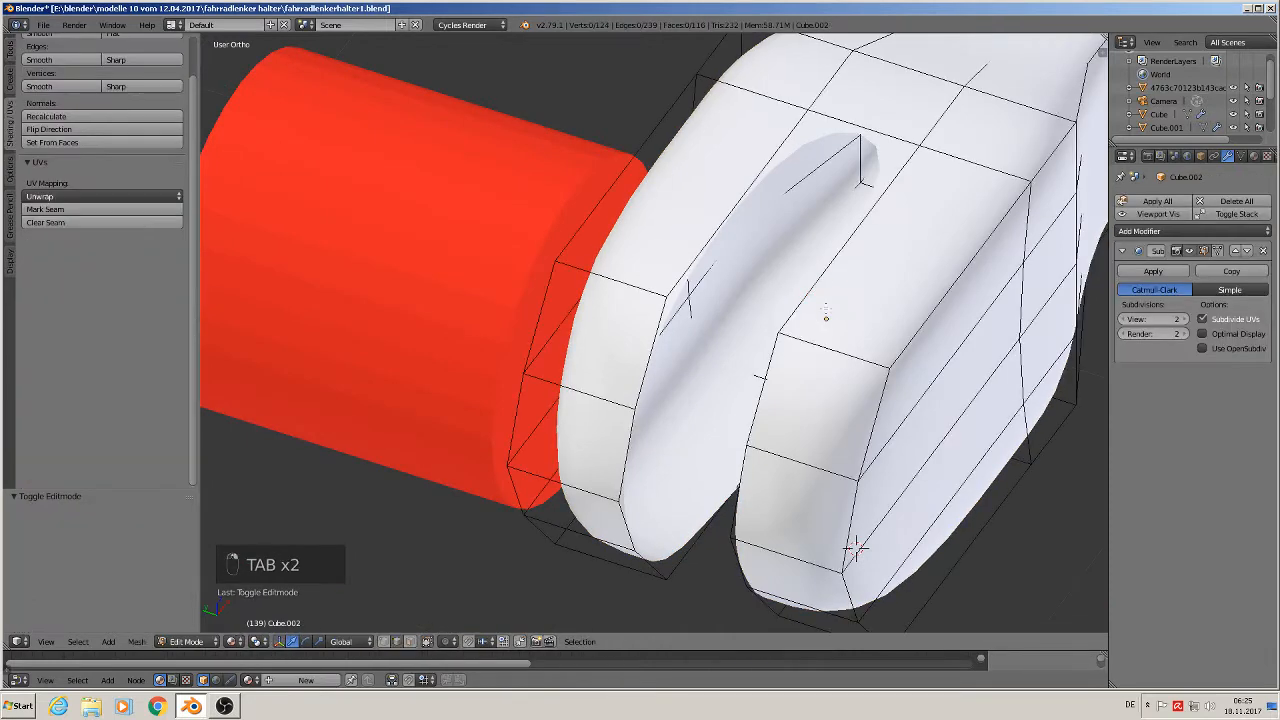
pyautogui.keyDown('shift'); pyautogui.moveTo(826, 309); pyautogui.dragTo(685, 330, button='middle'); pyautogui.keyUp('shift')
pyautogui.scroll(-3, 640, 269)
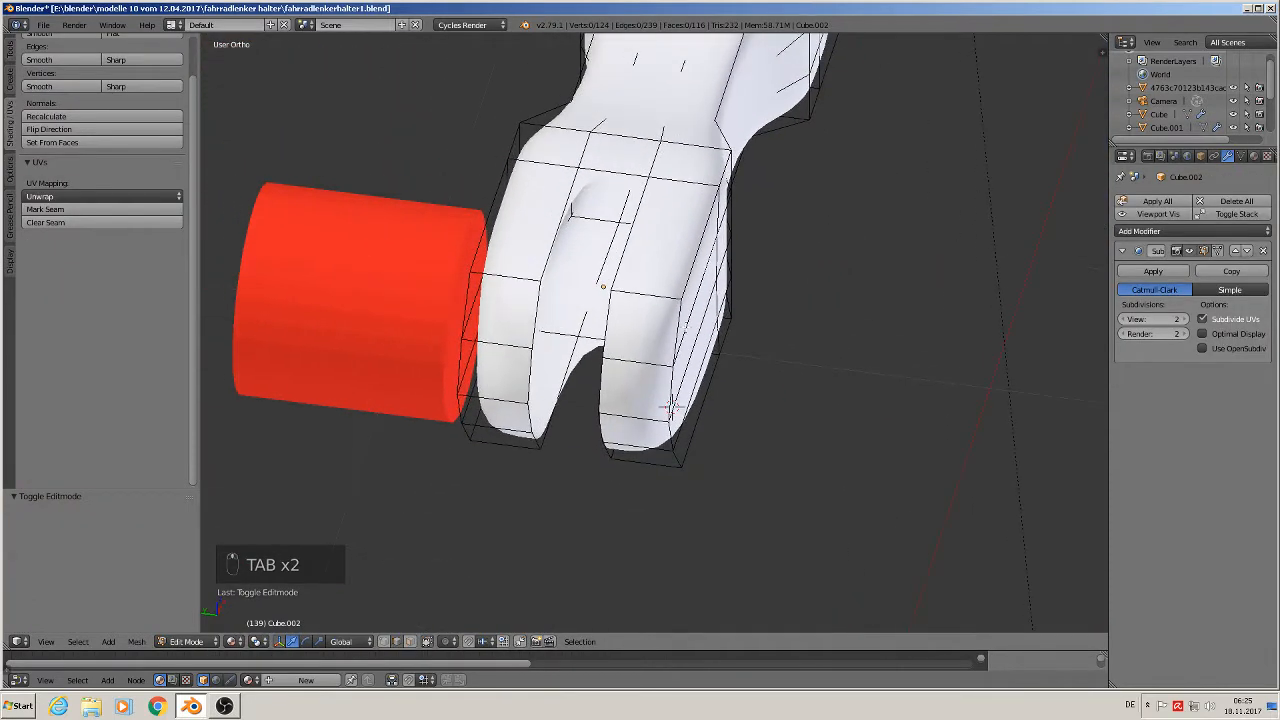
pyautogui.rightClick(600, 178)
pyautogui.moveTo(600, 178); pyautogui.dragTo(633, 240, button='middle')
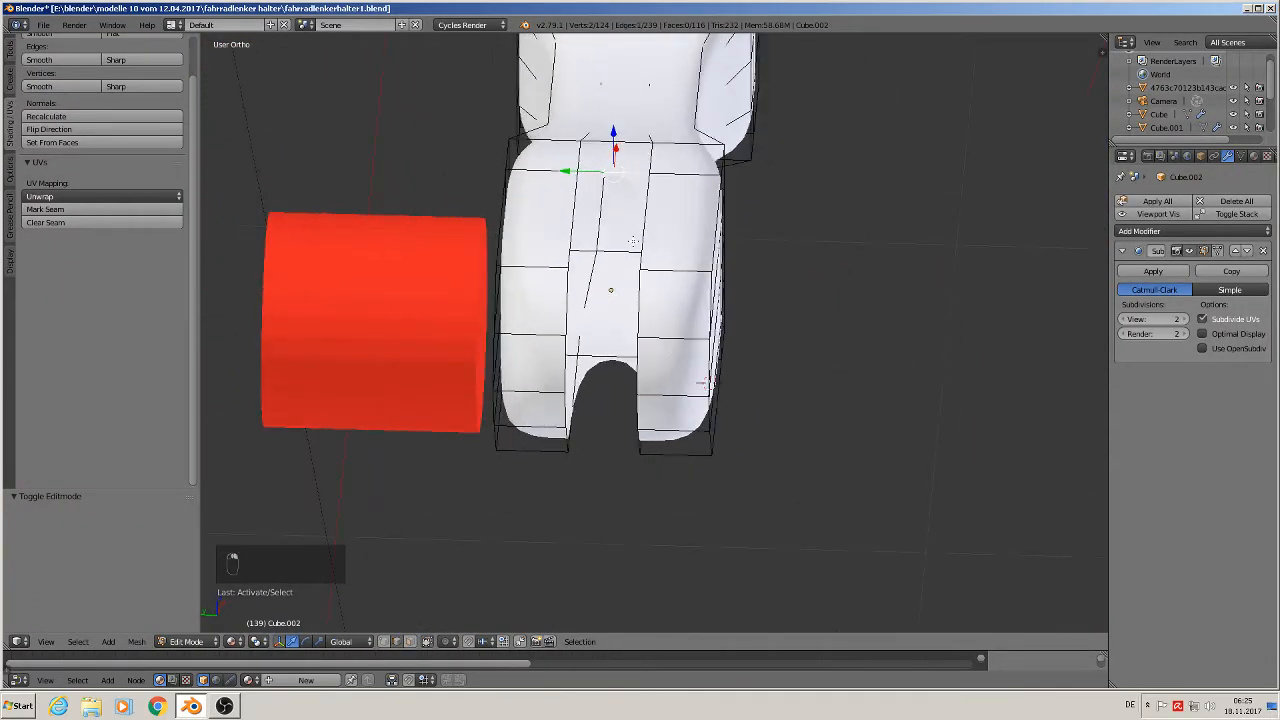
pyautogui.keyDown('shift'); pyautogui.rightClick(615, 352); pyautogui.keyUp('shift')
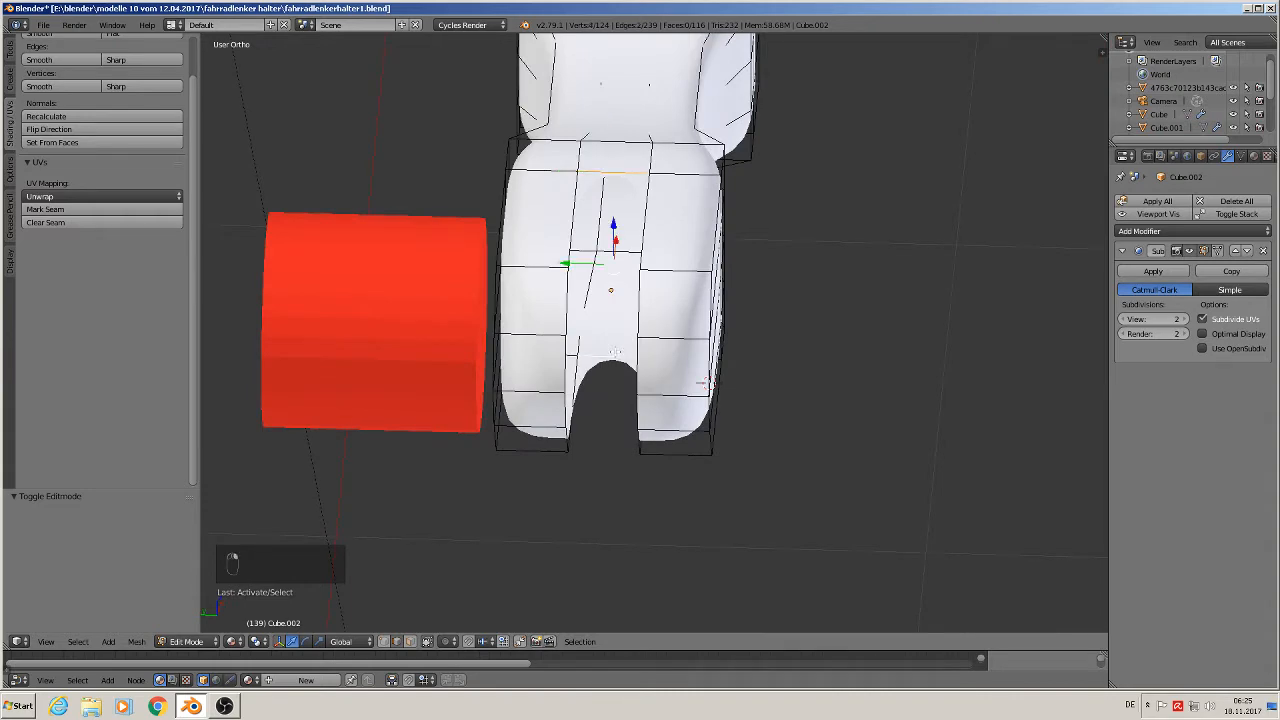
pyautogui.press('f')
# - Fill the open inner side walls of both slot prongs with faces, using each prong's boundary edge loop
pyautogui.moveTo(630, 346); pyautogui.dragTo(617, 427, button='middle')
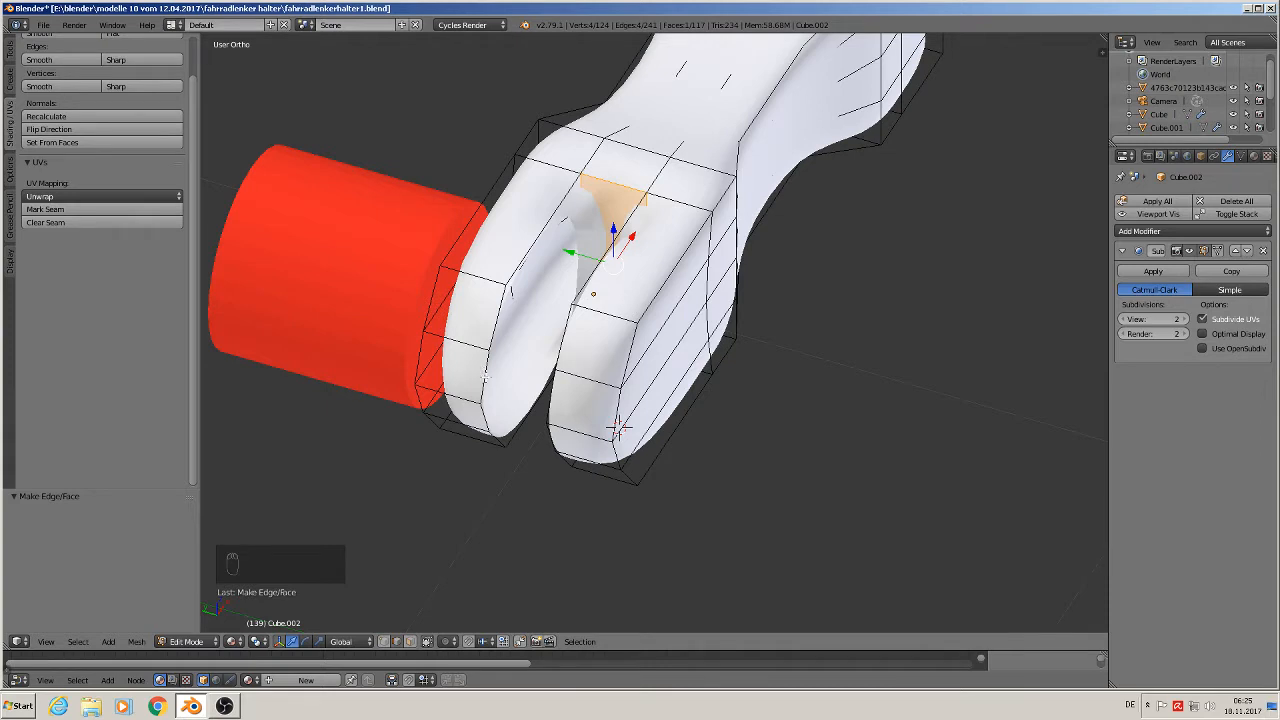
pyautogui.keyDown('alt'); pyautogui.rightClick(485, 377); pyautogui.keyUp('alt')
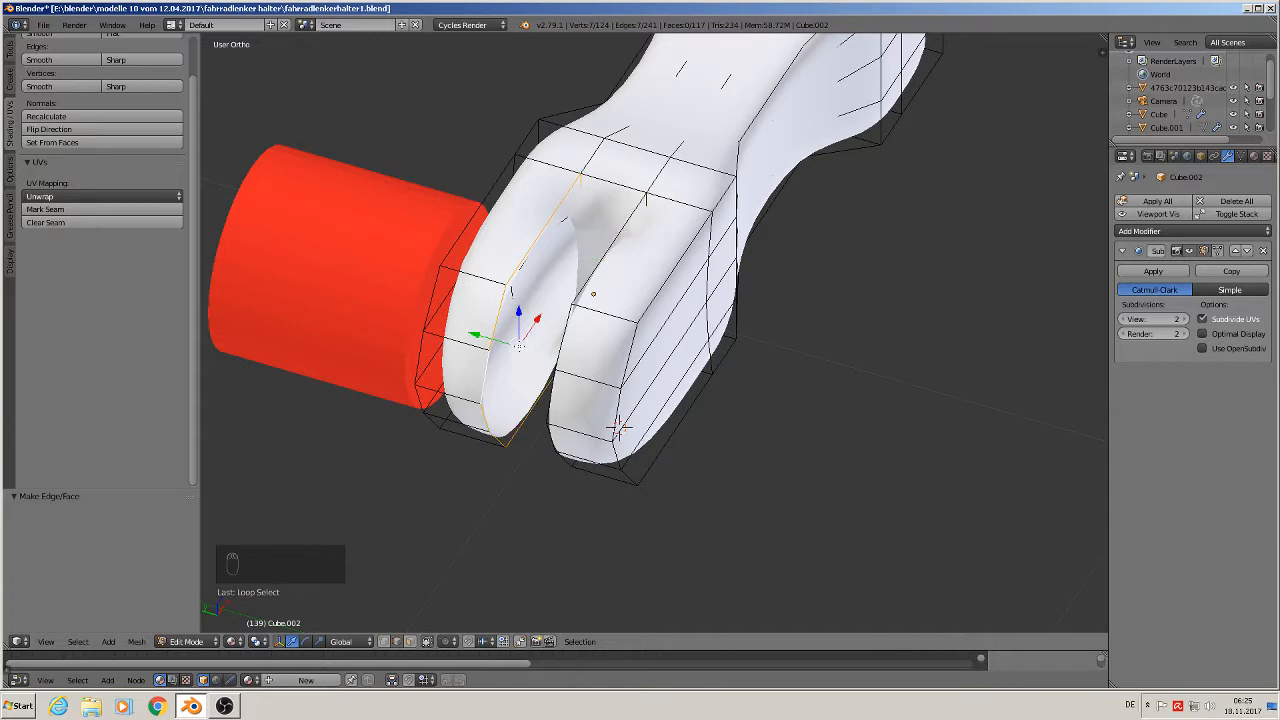
pyautogui.press('f')
pyautogui.moveTo(519, 347); pyautogui.dragTo(594, 361, button='middle')
pyautogui.keyDown('alt'); pyautogui.rightClick(604, 309); pyautogui.keyUp('alt')
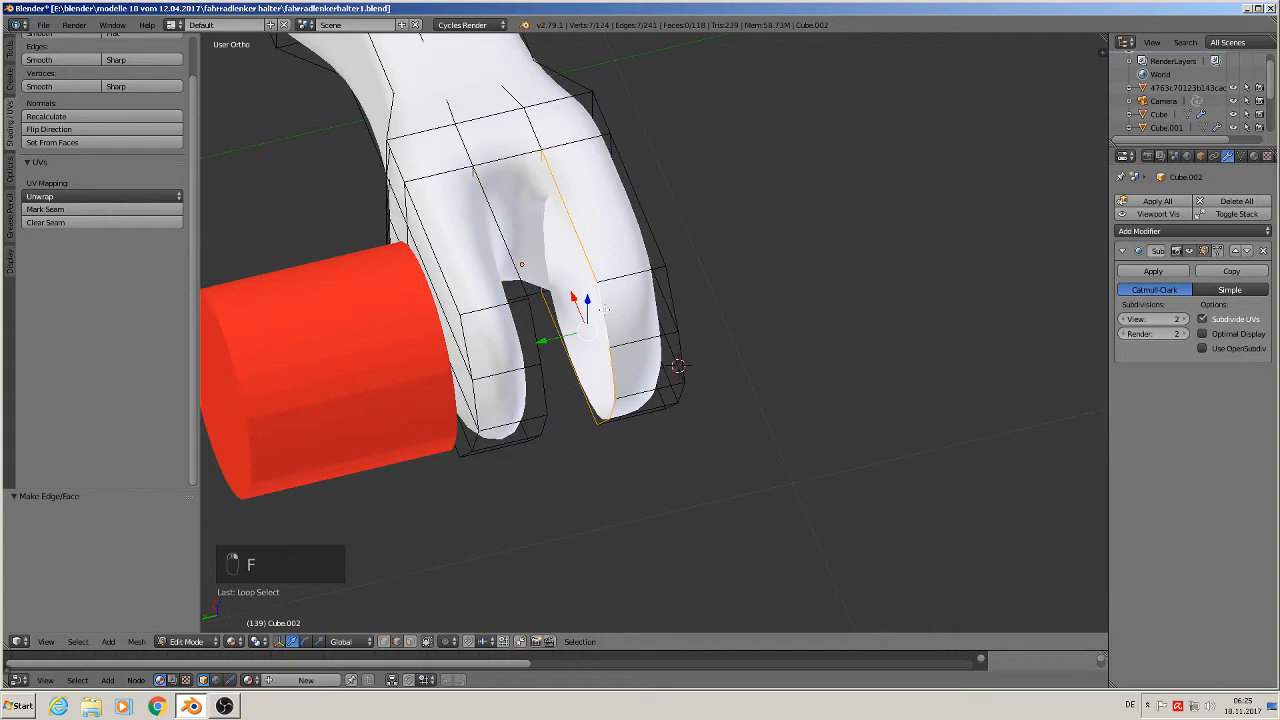
pyautogui.press('f')
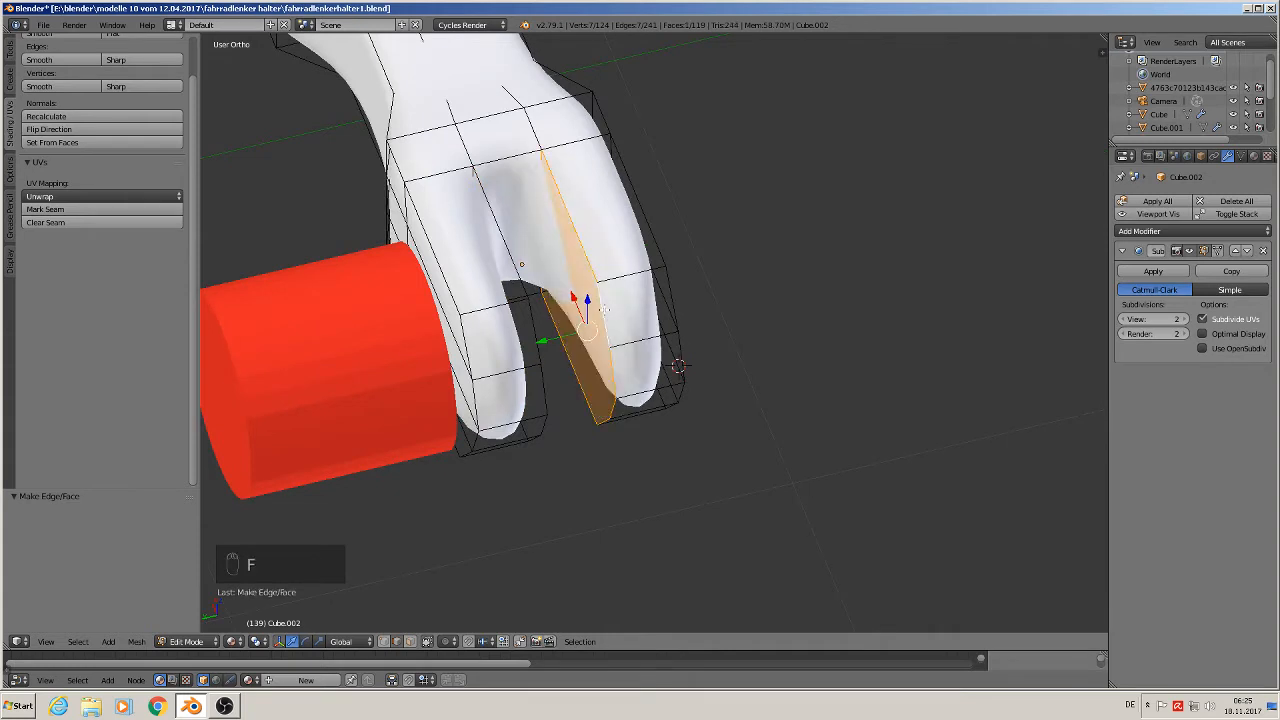
# - Leave mesh editing and examine the smoothed stem body and its closed slot from several angles and from the front
pyautogui.press('Tab')
pyautogui.moveTo(686, 366); pyautogui.dragTo(548, 340, button='middle')
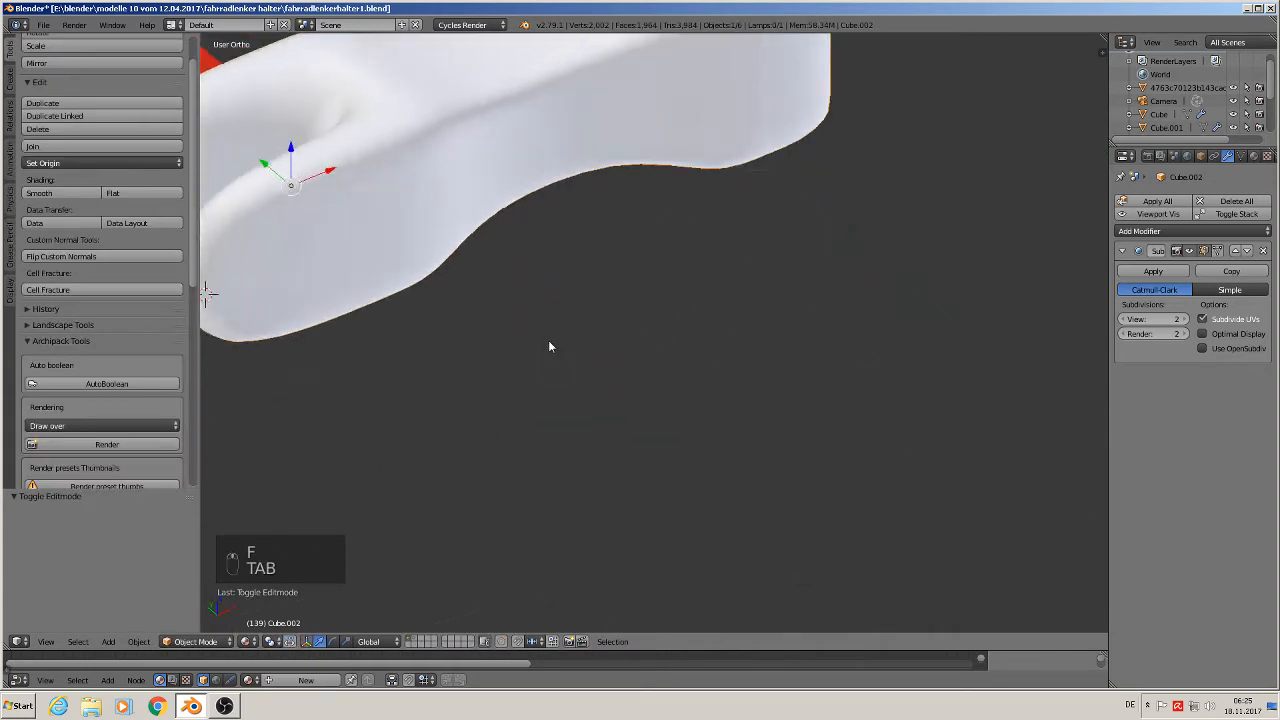
pyautogui.scroll(-4, 542, 337)
pyautogui.scroll(4, 558, 368)
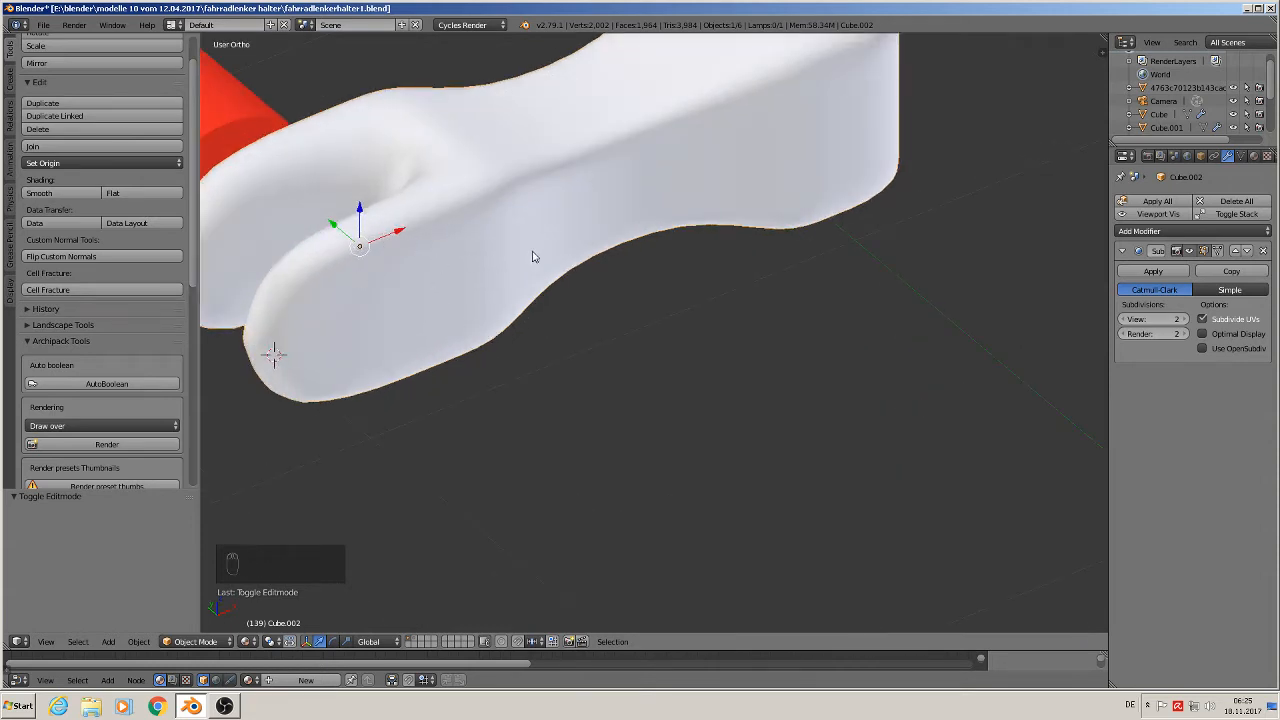
pyautogui.scroll(-1, 535, 258)
pyautogui.scroll(-2, 533, 258)
pyautogui.scroll(1, 524, 280)
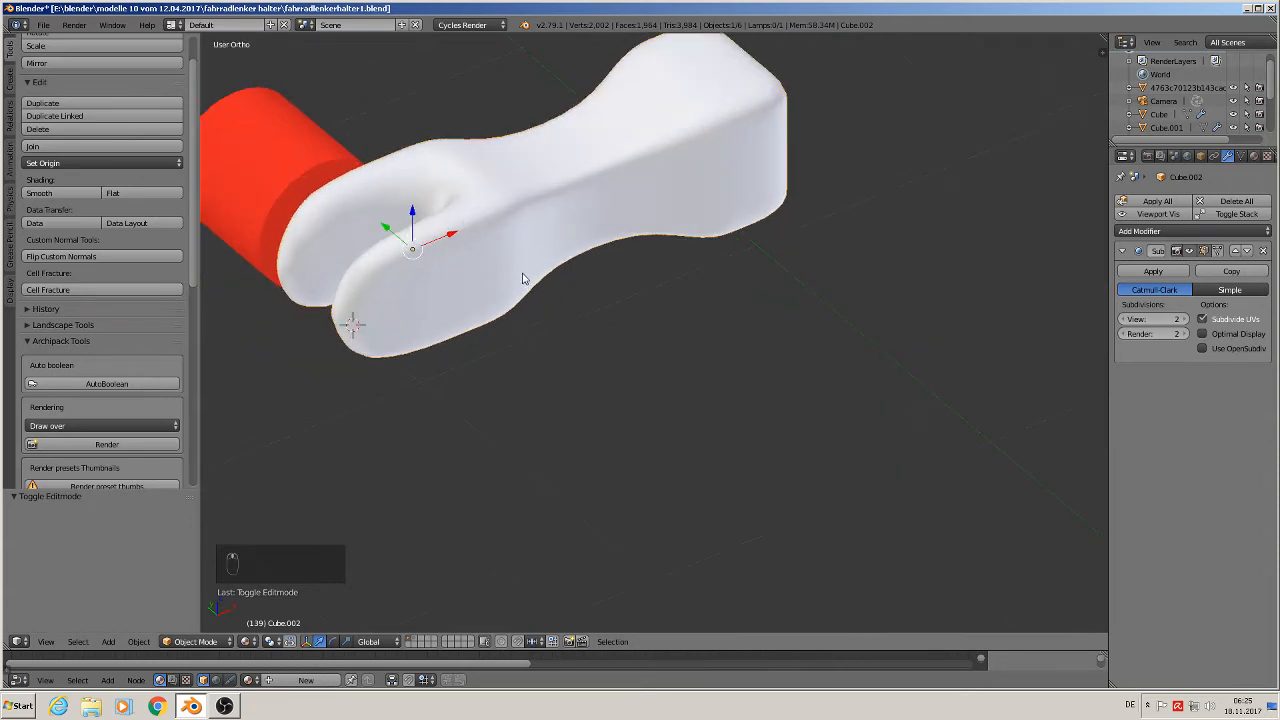
pyautogui.press('Tab')
pyautogui.press('Tab')
pyautogui.moveTo(522, 276); pyautogui.dragTo(466, 231, button='middle')
pyautogui.press('KP_1')
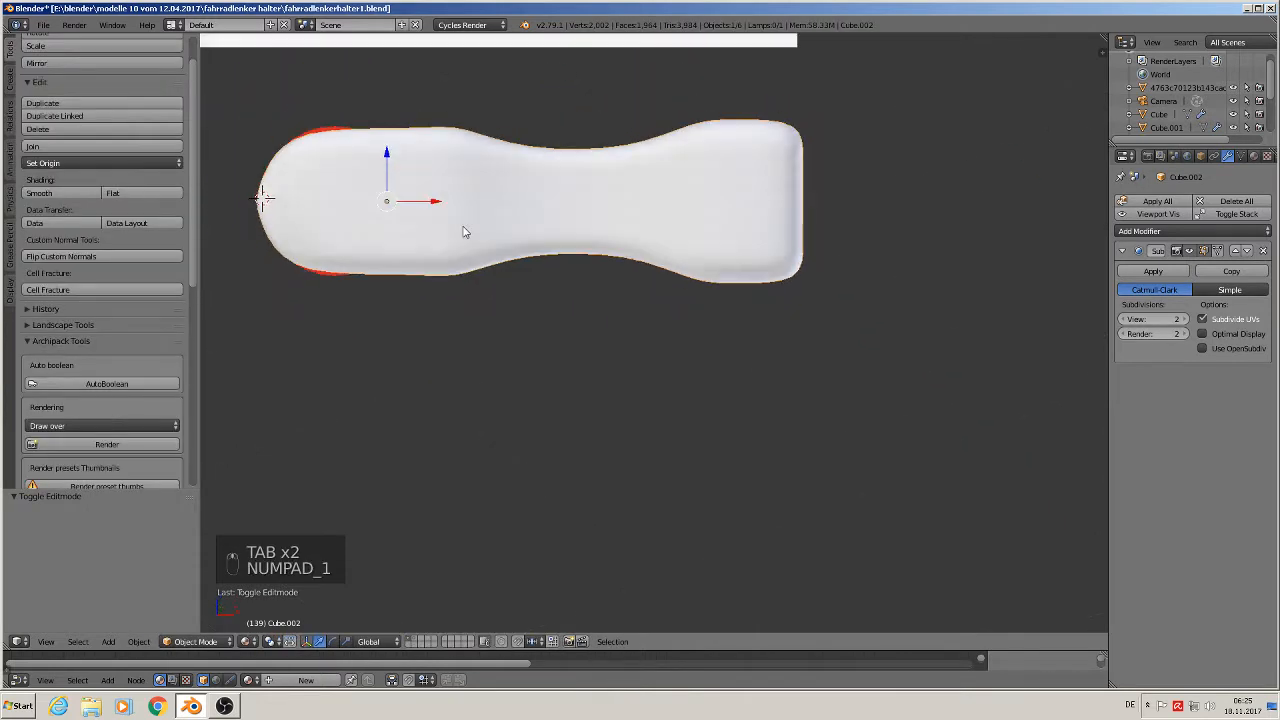
# - Duplicate the red guide cylinder and move the copy about 1.110 along X to the stem's square end
pyautogui.moveTo(401, 204); pyautogui.dragTo(344, 160, button='middle')
pyautogui.rightClick(332, 110)
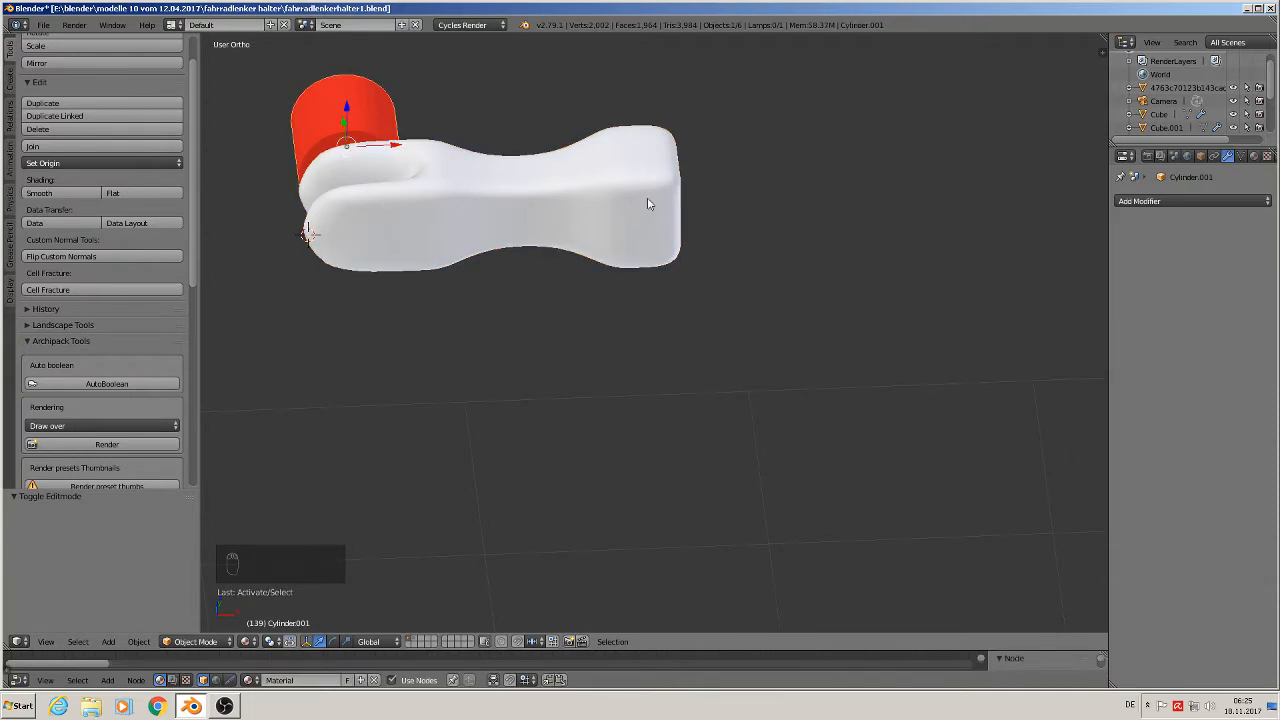
pyautogui.hotkey('shift', 'd')
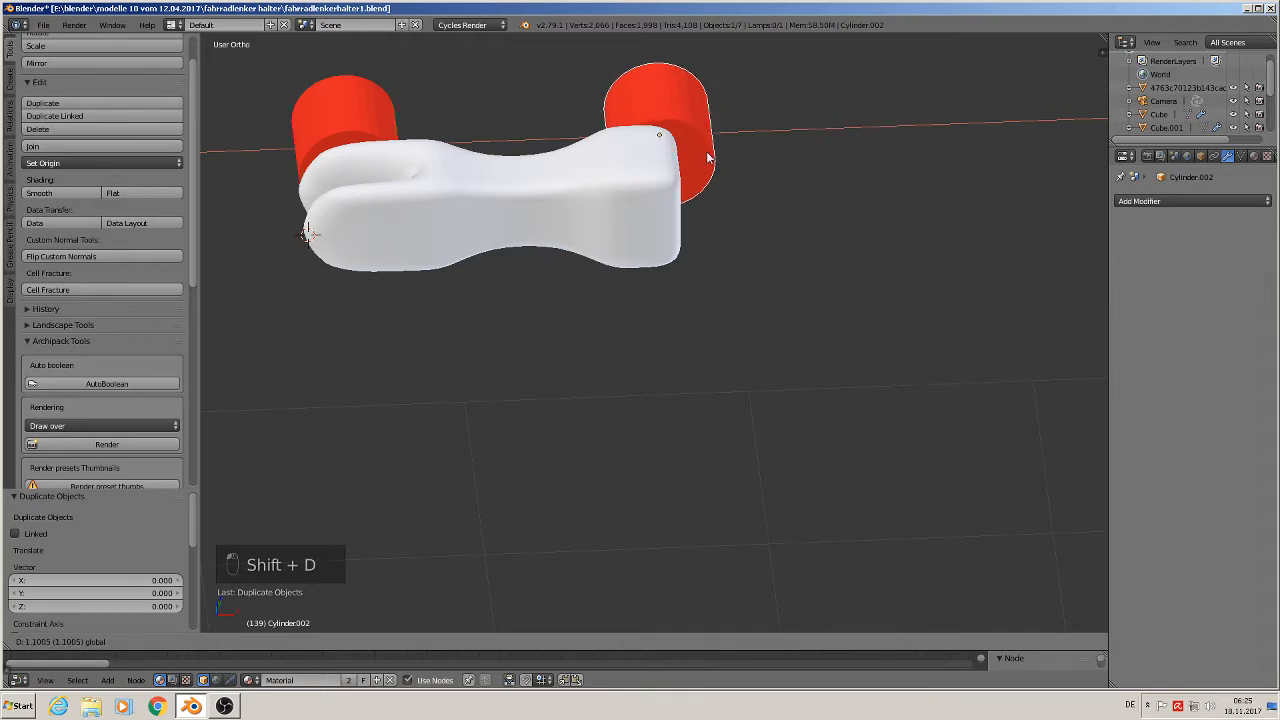
pyautogui.click(712, 160)
pyautogui.press('KP_1')
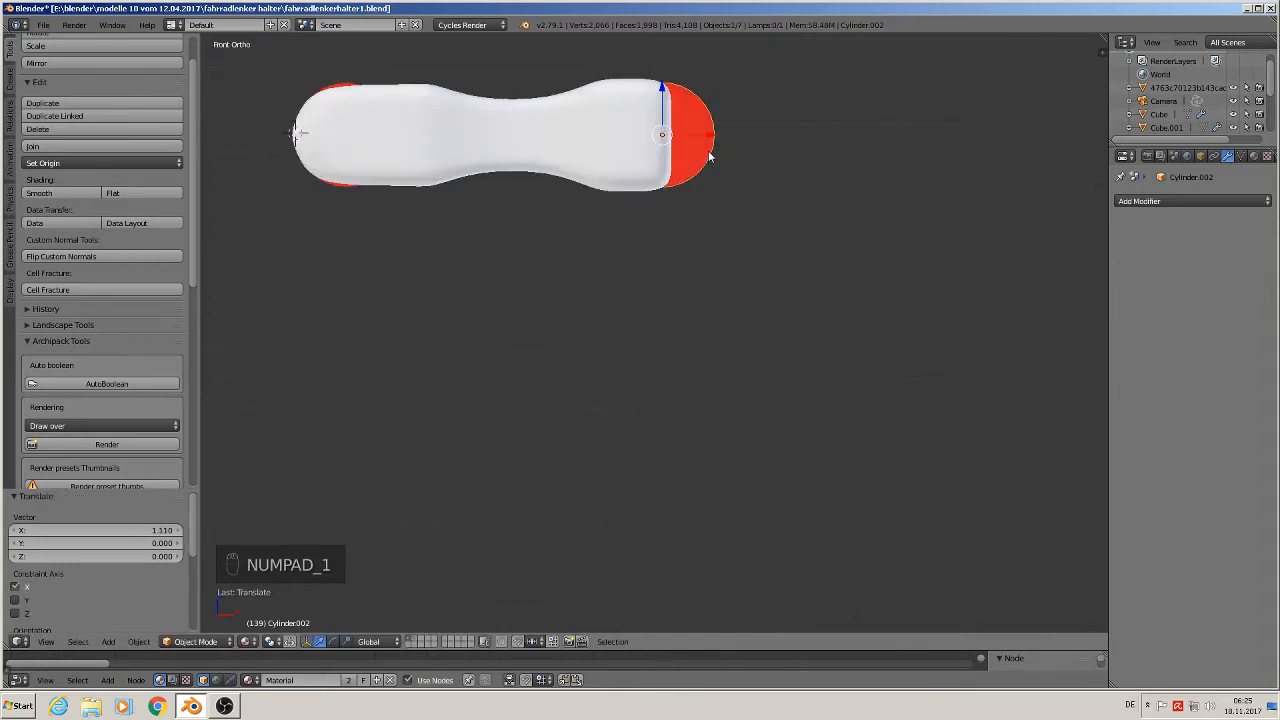
# - Compare the copied cylinder with the clamp opening in the reference photo and scale it to about 0.775
pyautogui.scroll(4, 711, 154)
pyautogui.scroll(-4, 664, 117)
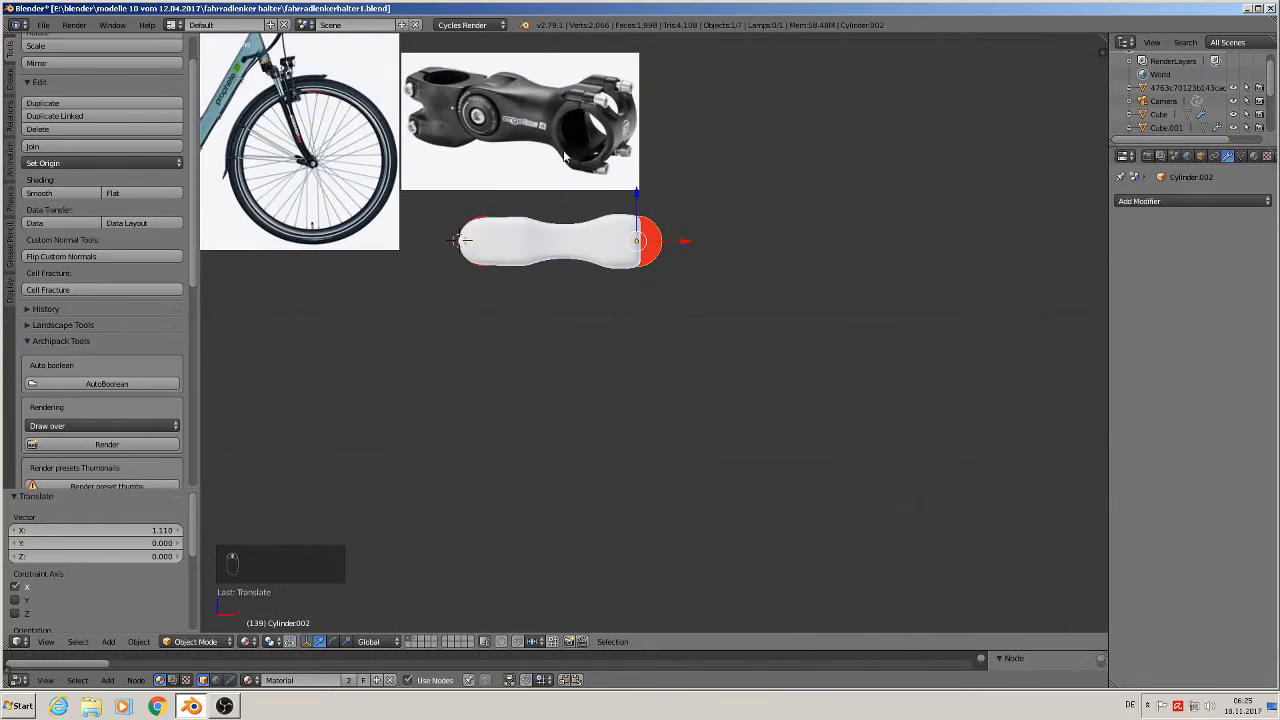
pyautogui.scroll(3, 674, 226)
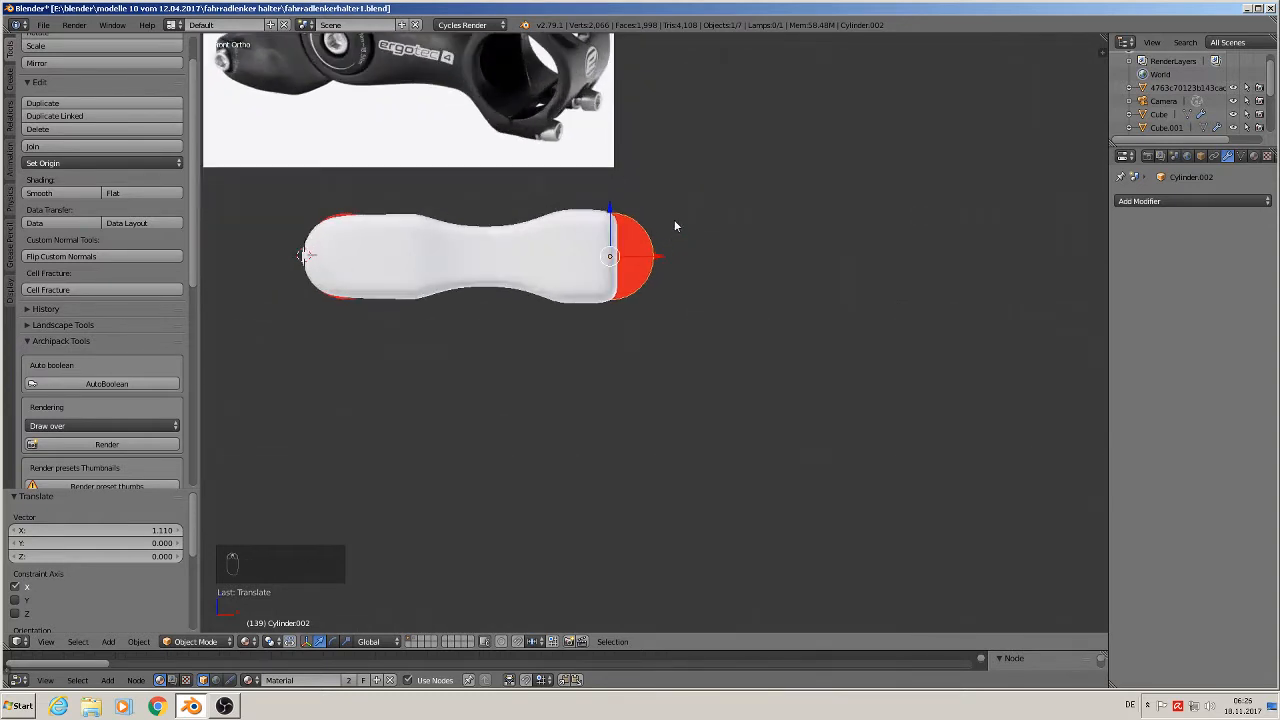
pyautogui.press('s')
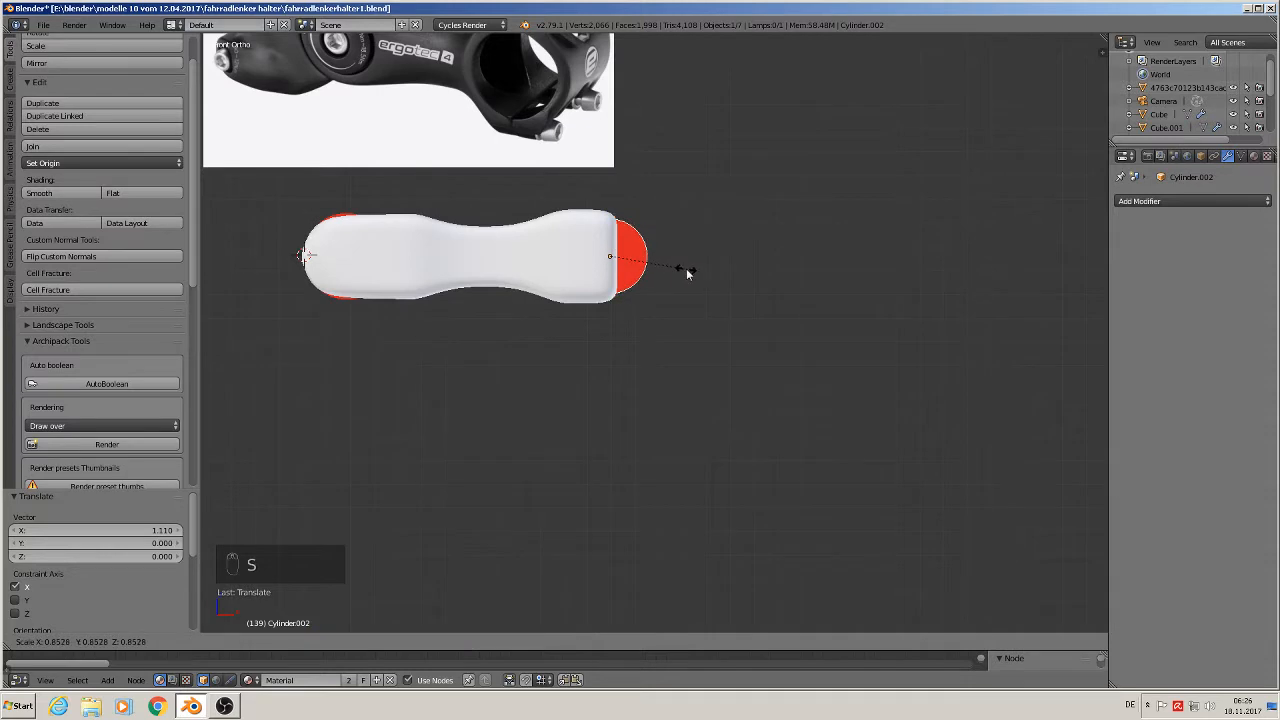
pyautogui.click(679, 265)
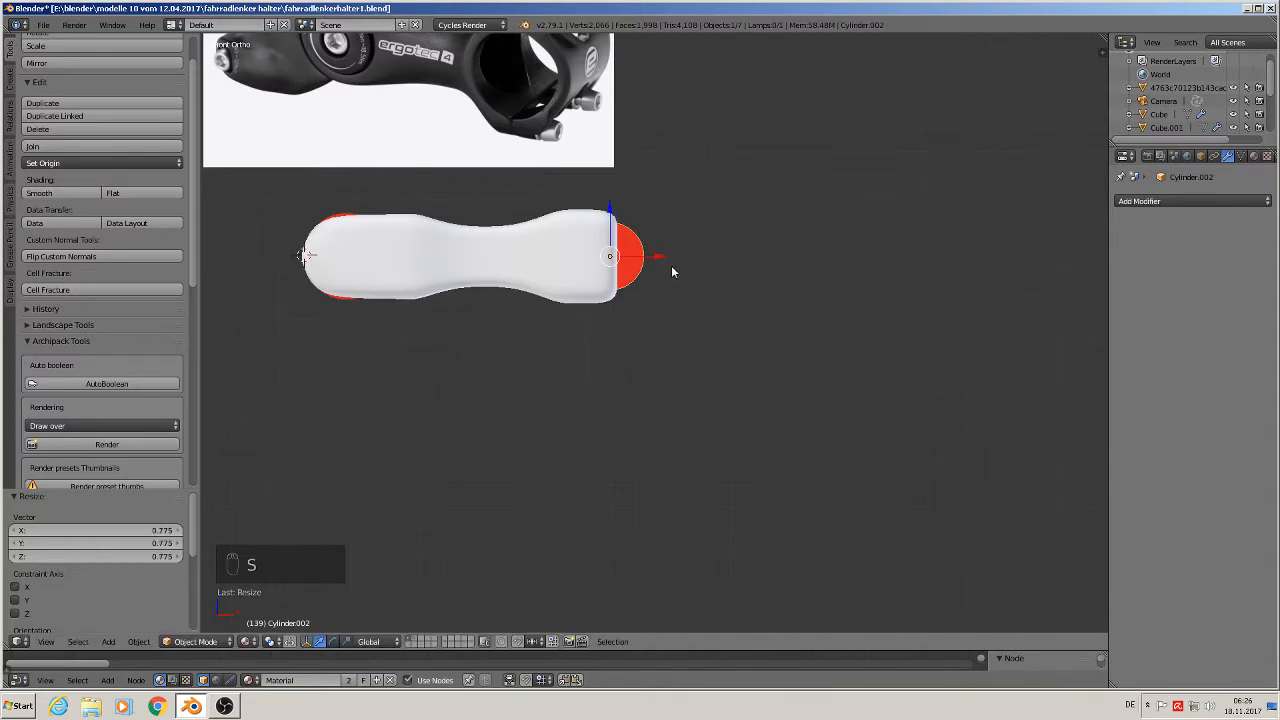
# - In the stem's mesh, make hidden geometry selectable and select only the mid-height vertices across the square end face
pyautogui.scroll(3, 671, 265)
pyautogui.rightClick(785, 205)
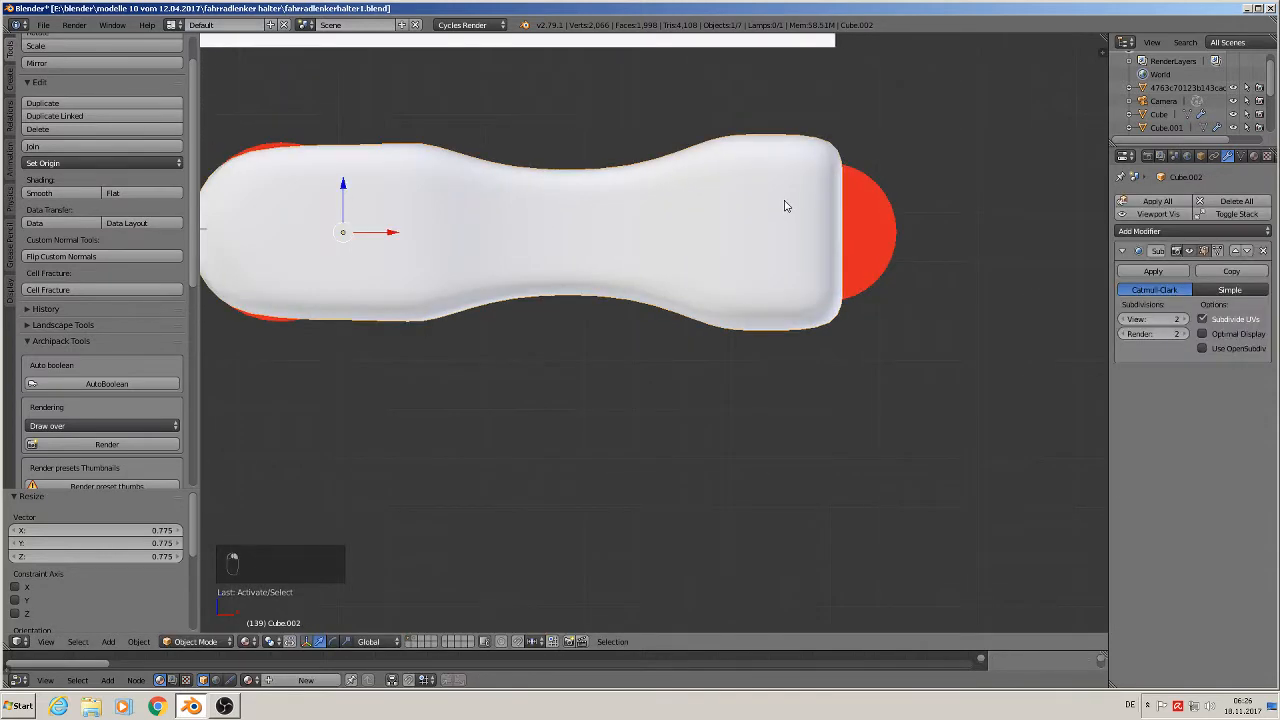
pyautogui.press('Tab')
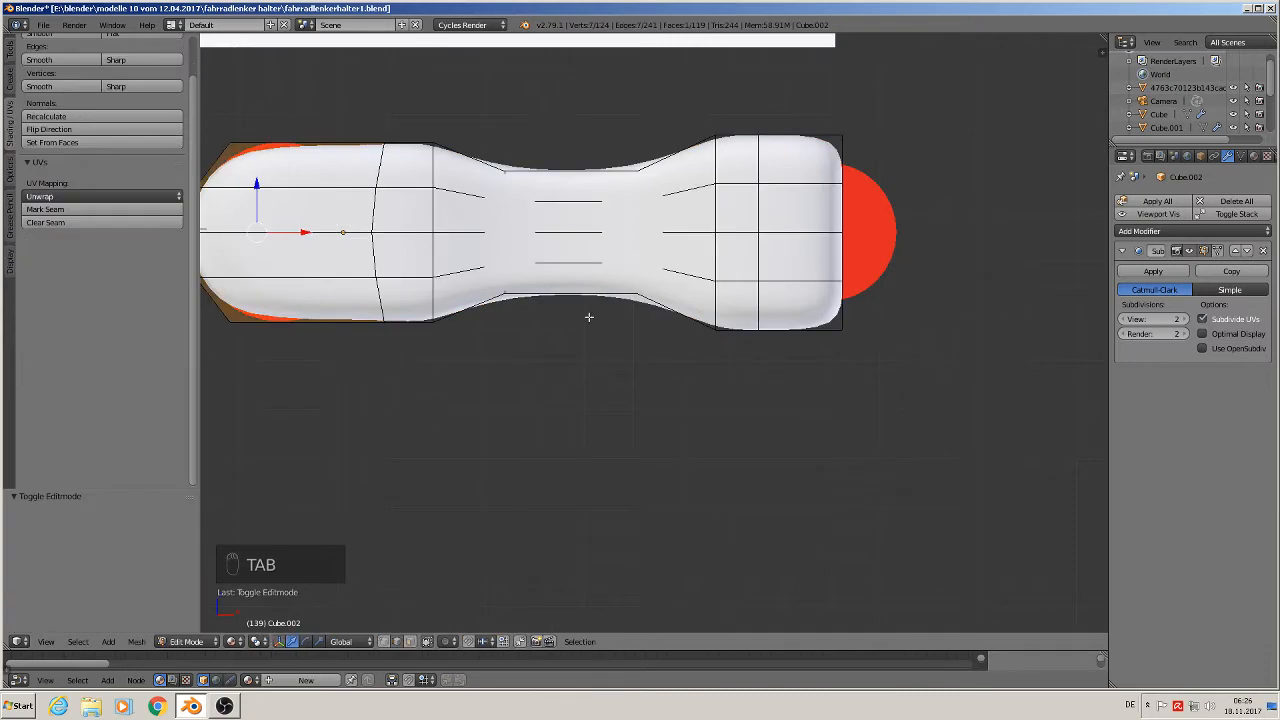
pyautogui.click(429, 642)
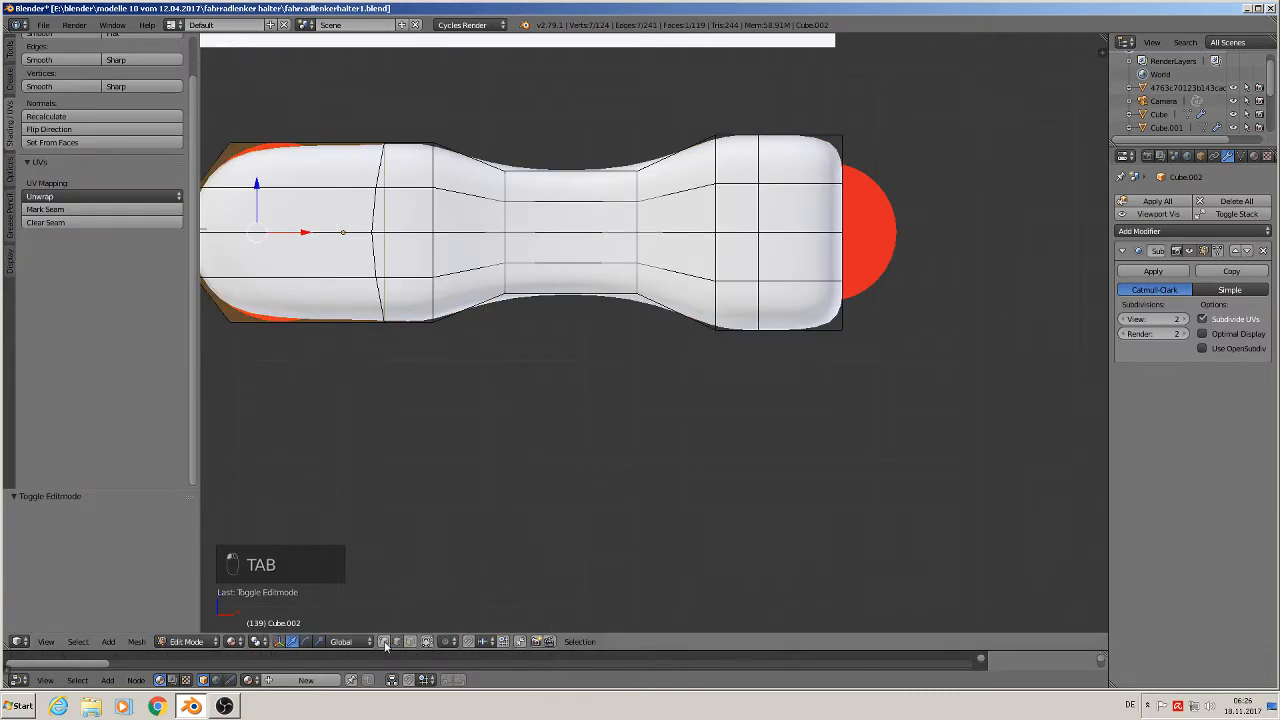
pyautogui.press('a')
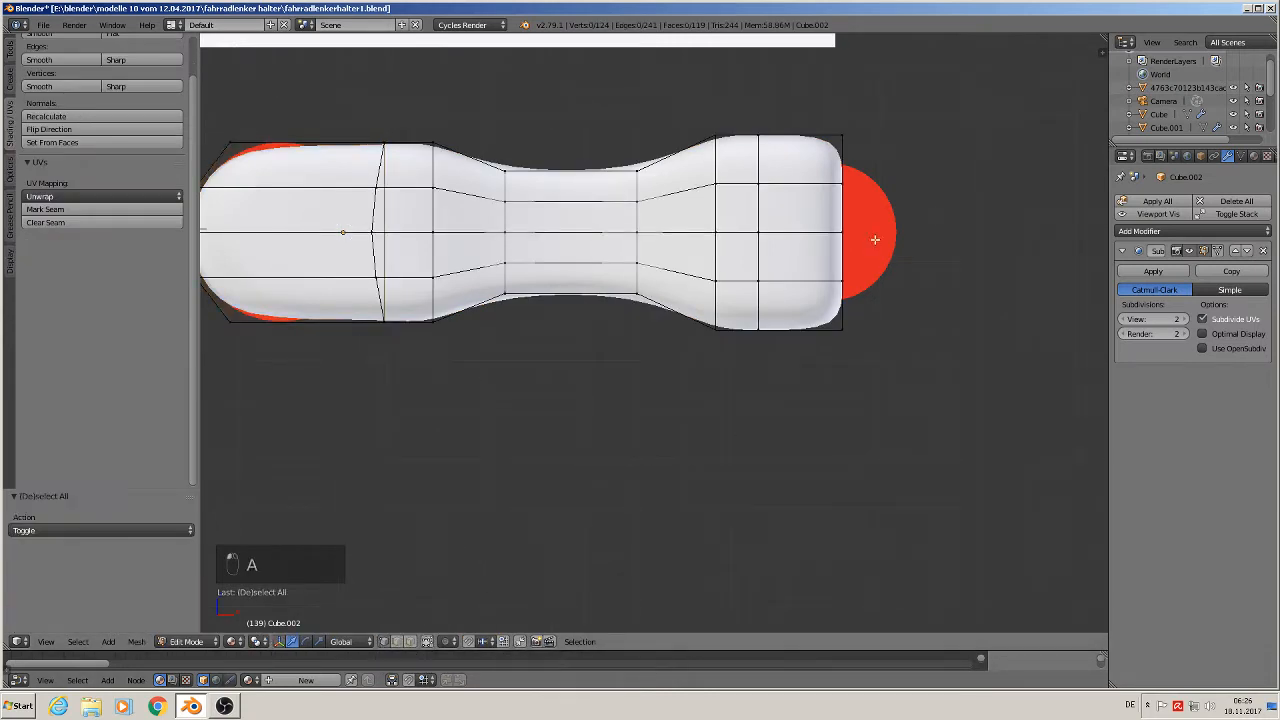
pyautogui.press('c')
pyautogui.click(850, 233)
pyautogui.rightClick(851, 232)
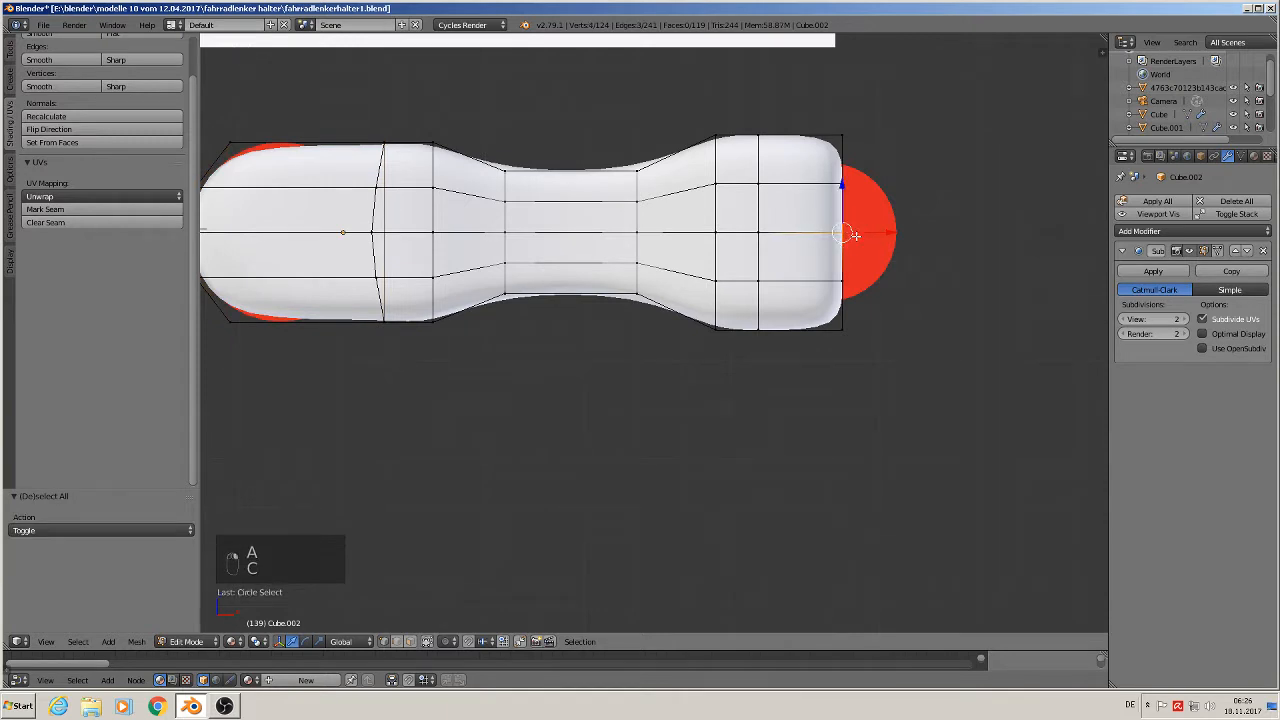
# - Enable proportional editing and move the selected end vertices about -0.190 along X with size 0.29, forming a hollow around the cylinder
pyautogui.keyDown('shift'); pyautogui.moveTo(914, 305); pyautogui.dragTo(749, 333, button='middle'); pyautogui.keyUp('shift')
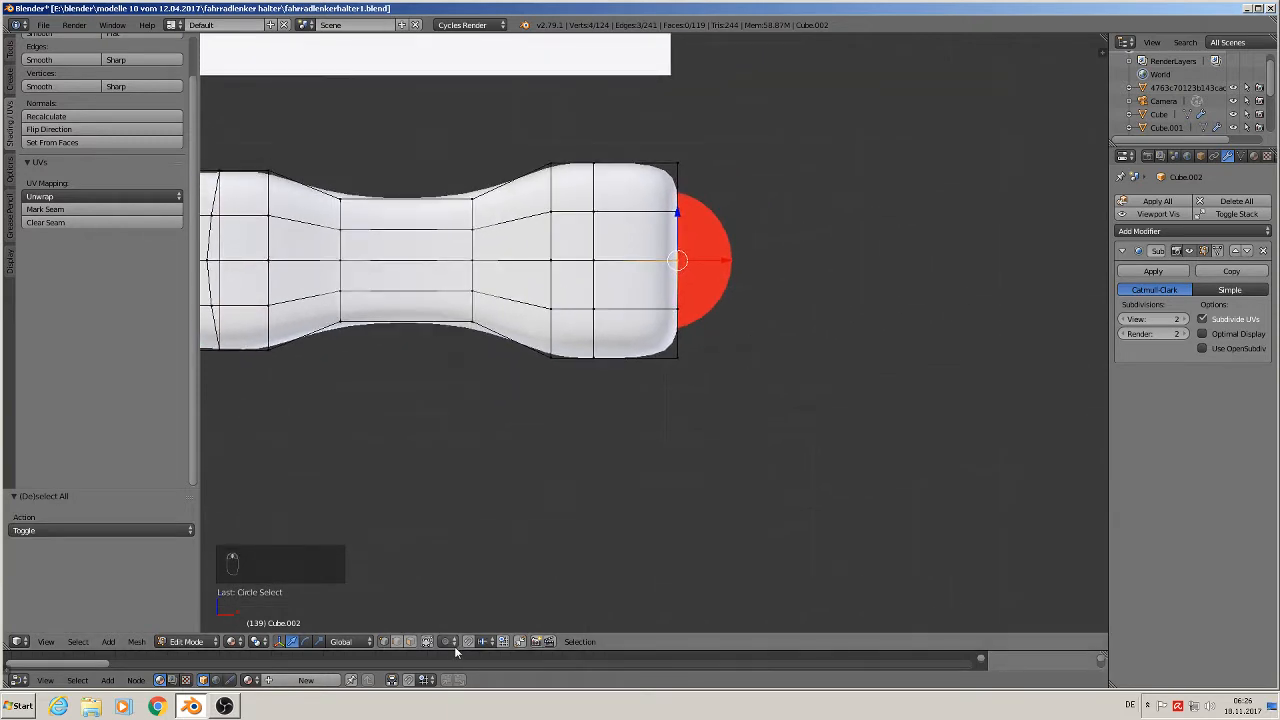
pyautogui.click(447, 641)
pyautogui.scroll(3, 862, 361)
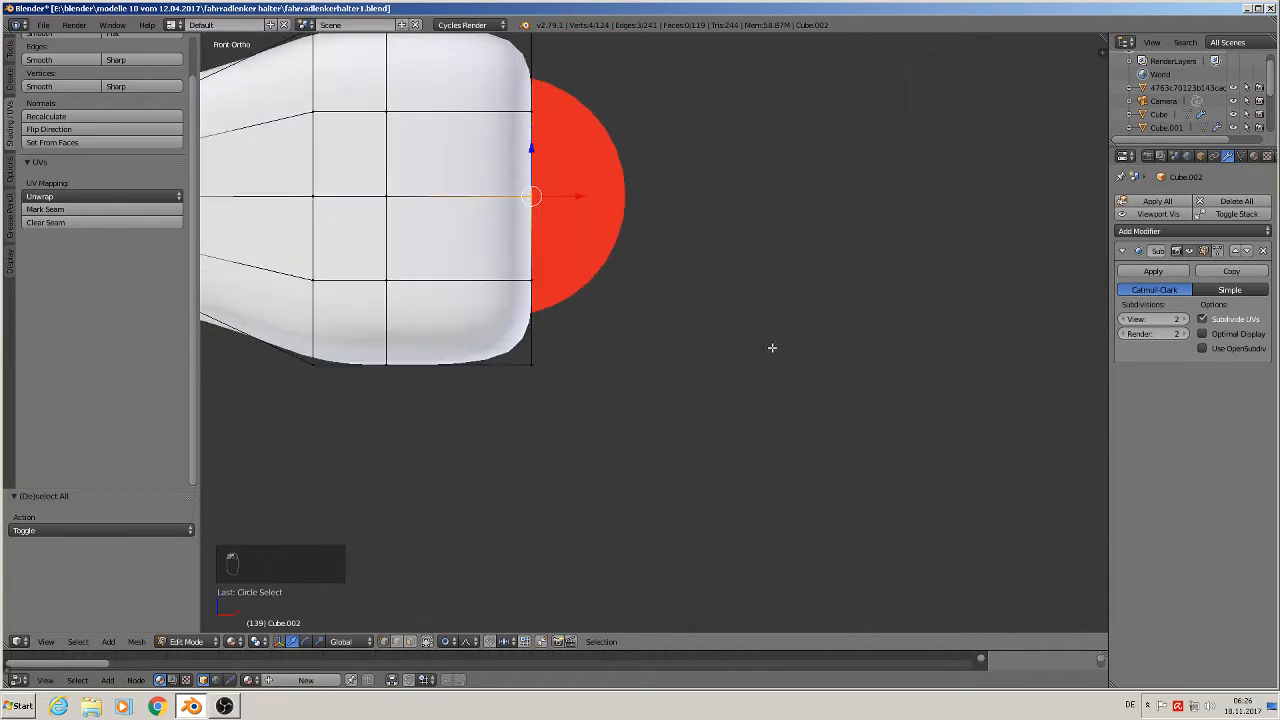
pyautogui.scroll(-2, 720, 346)
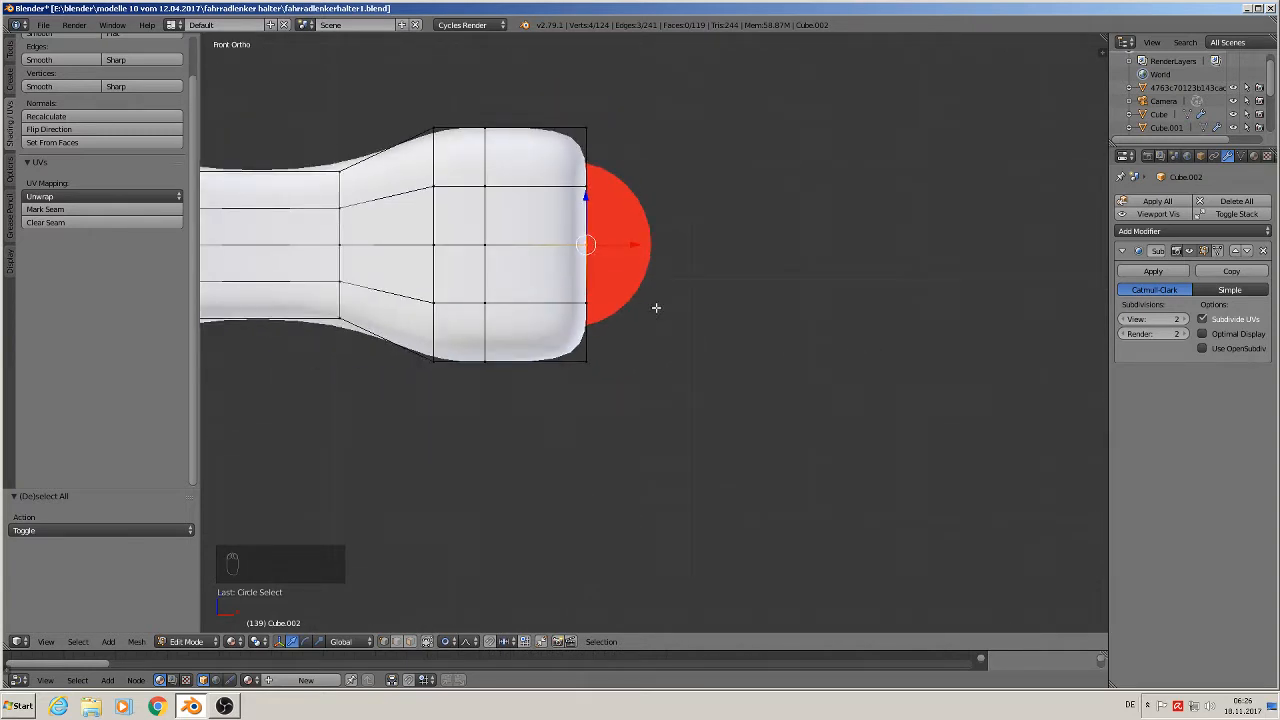
pyautogui.press('g')
pyautogui.press('x')
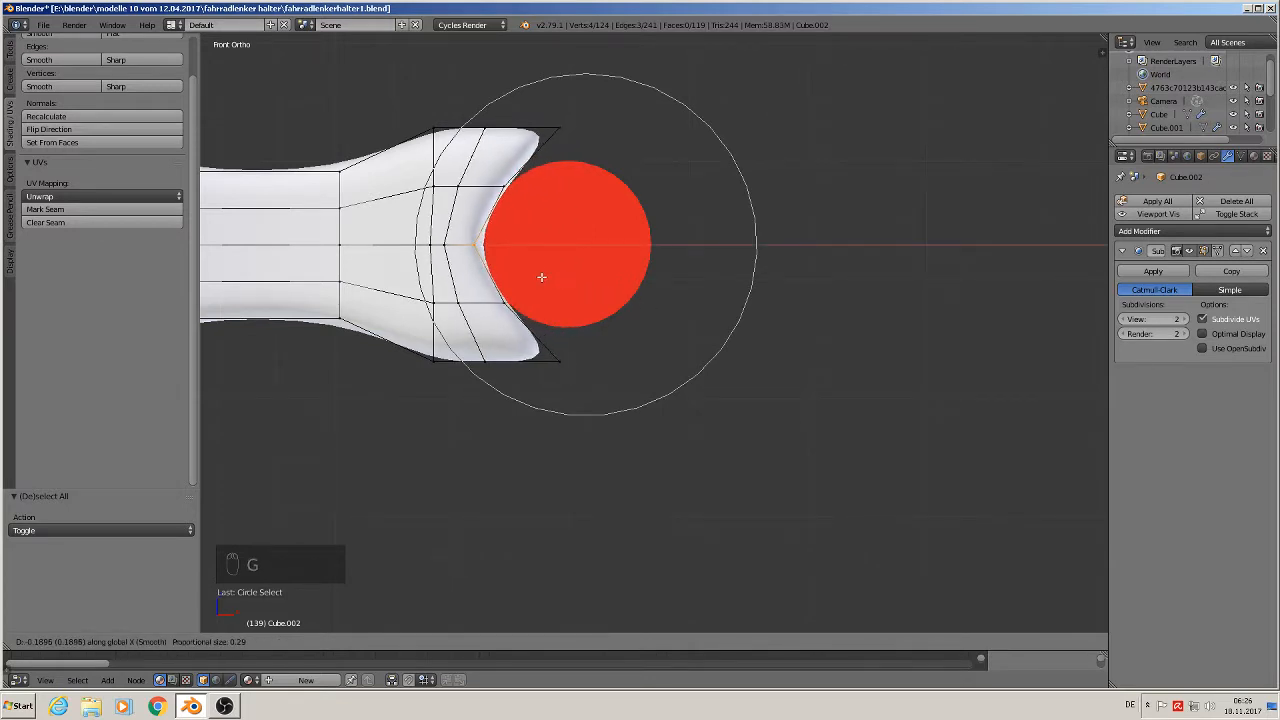
pyautogui.scroll(1, 541, 277)
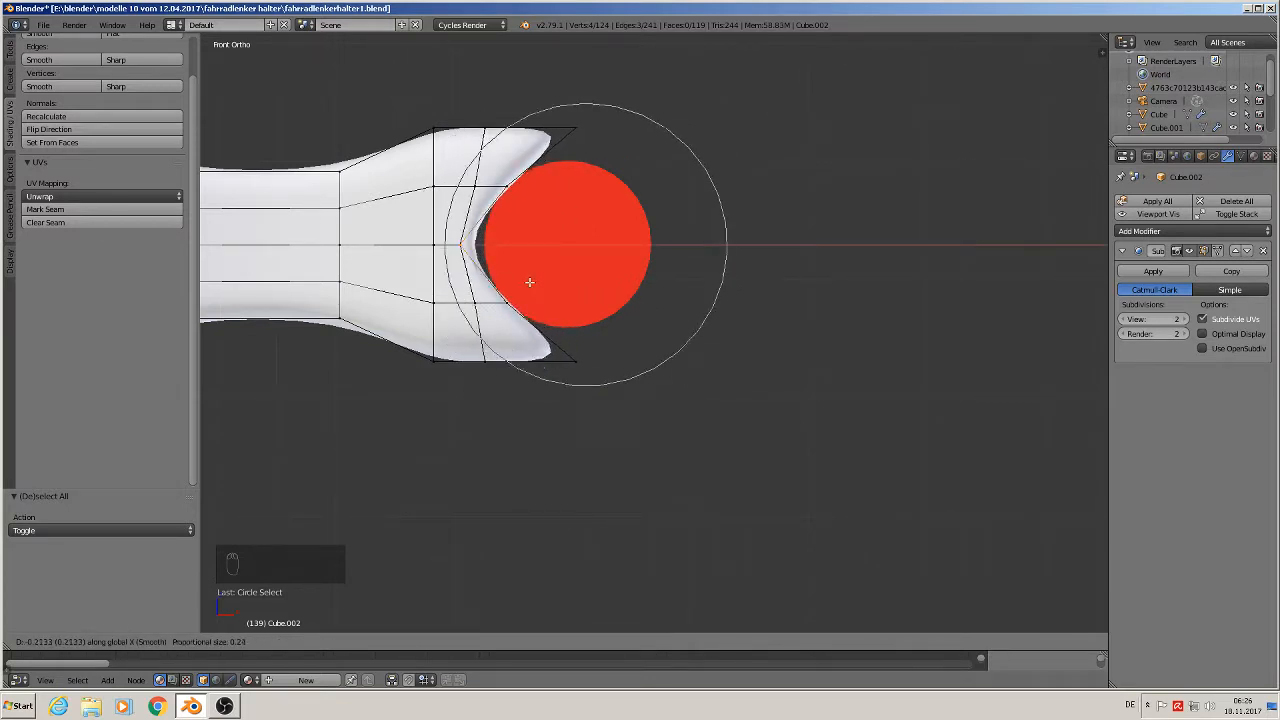
pyautogui.scroll(6, 528, 282)
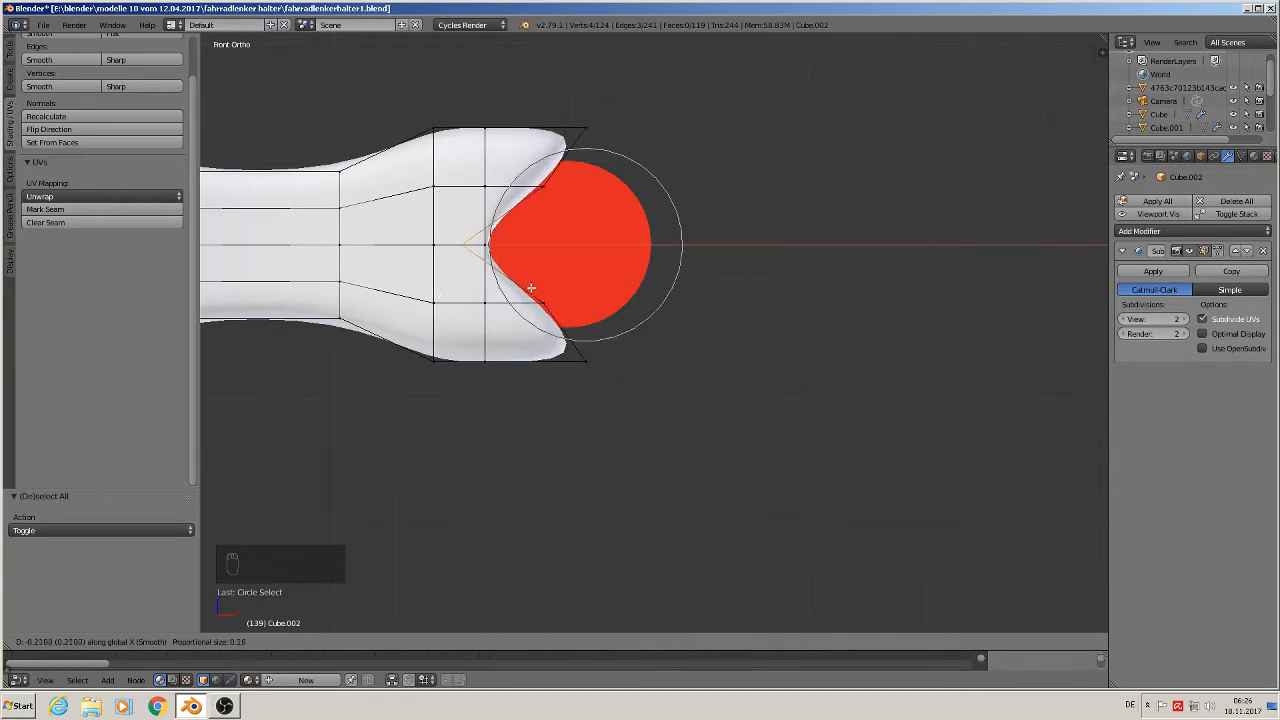
pyautogui.scroll(-8, 517, 286)
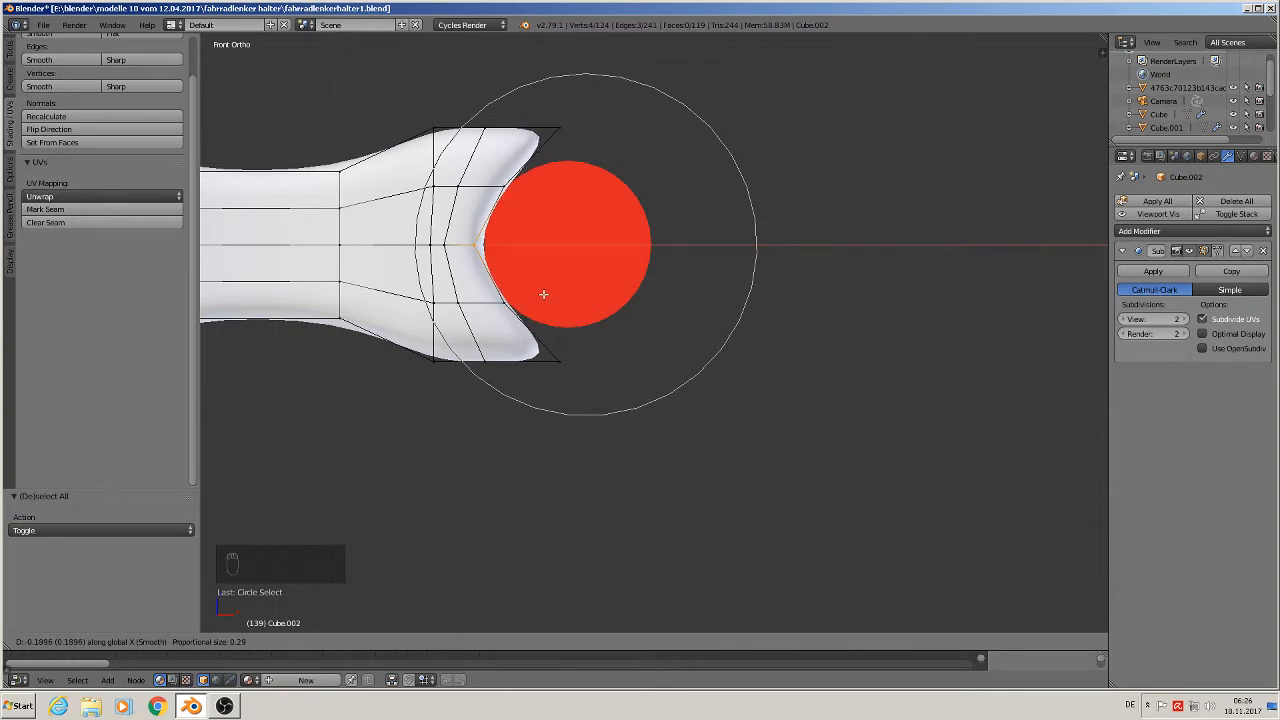
pyautogui.click(544, 294)
pyautogui.scroll(-3, 544, 294)
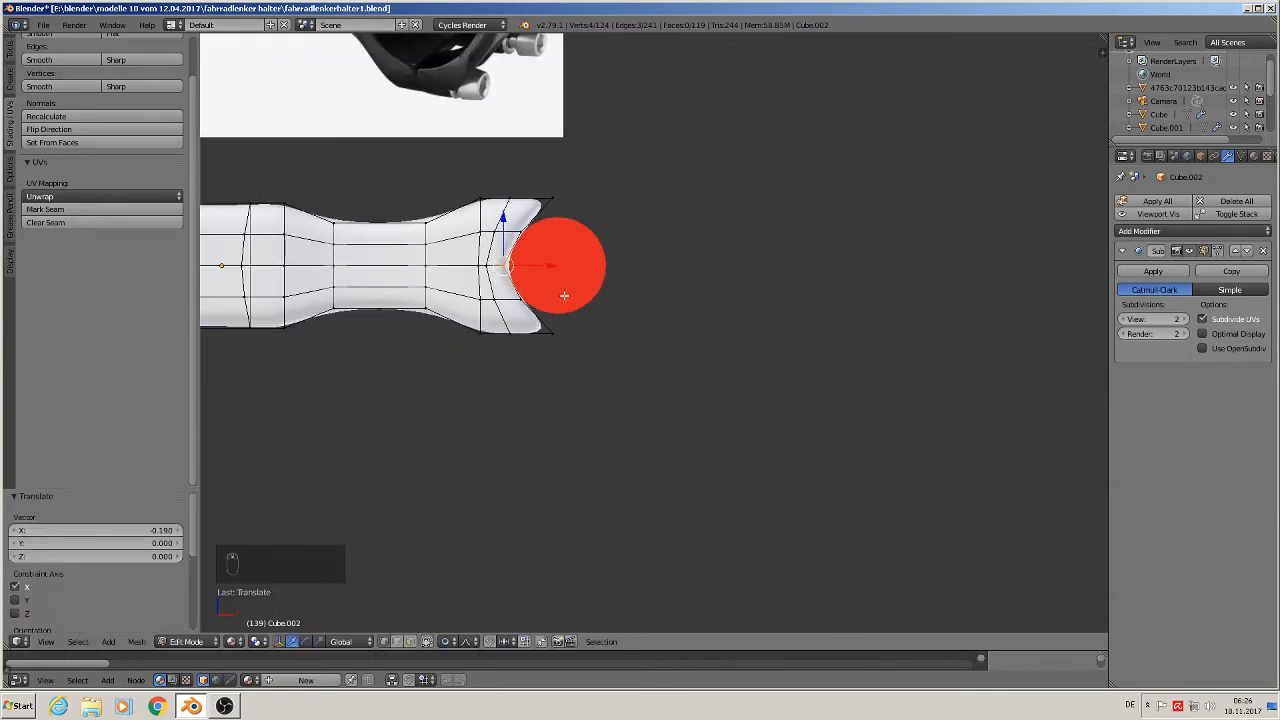
pyautogui.keyDown('shift'); pyautogui.moveTo(569, 294); pyautogui.dragTo(739, 302, button='middle'); pyautogui.keyUp('shift')
pyautogui.scroll(1, 717, 302)
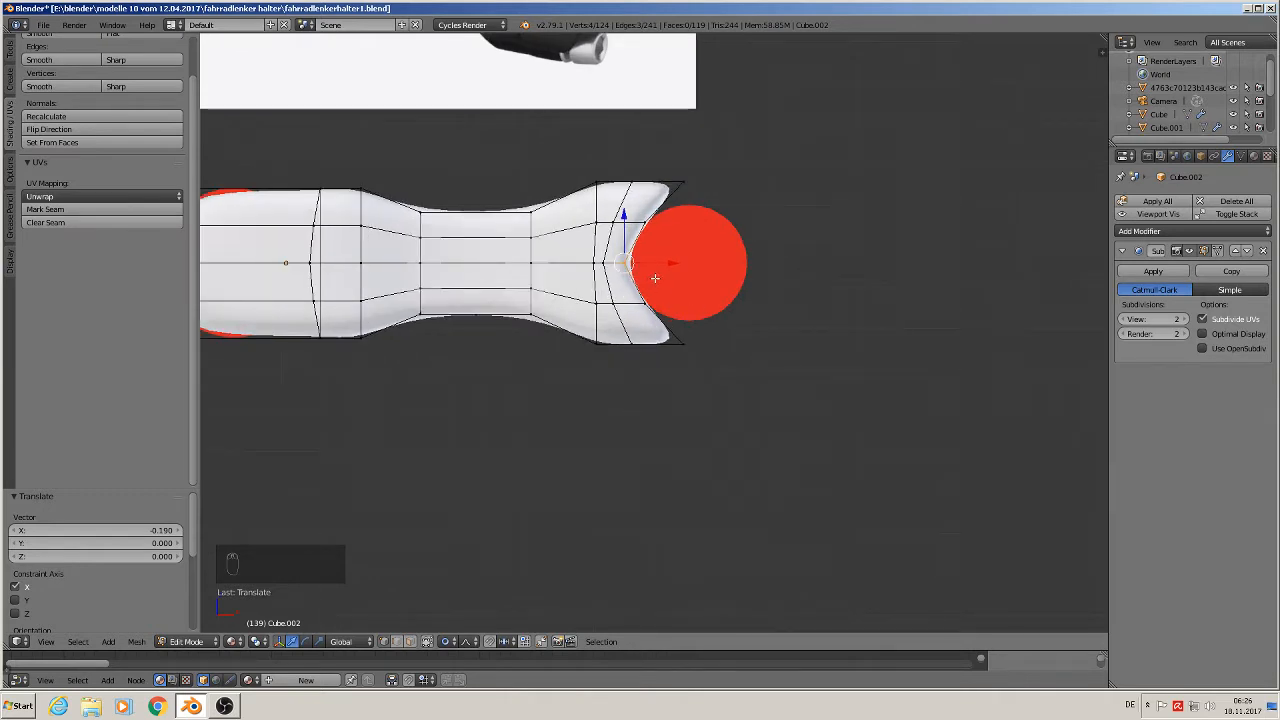
# - Clear the vertex selection and limit selection to the stem's visible geometry
pyautogui.press('a')
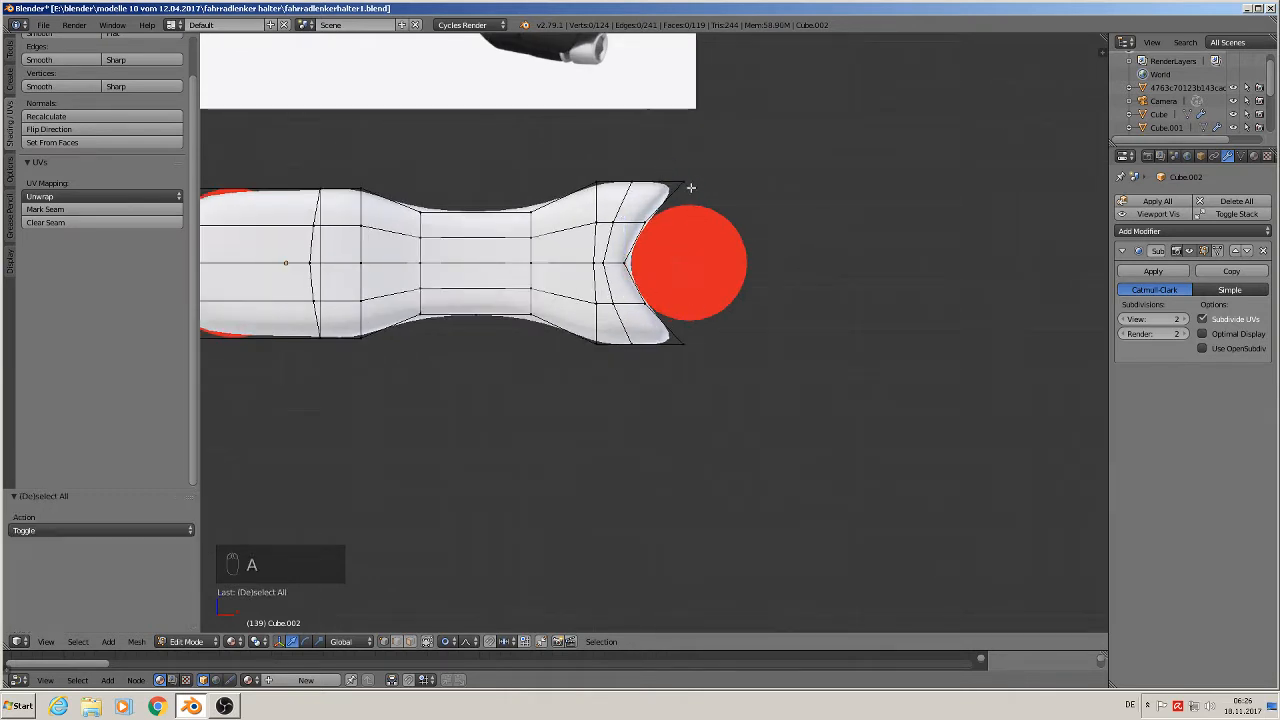
pyautogui.keyDown('shift'); pyautogui.moveTo(673, 254); pyautogui.dragTo(745, 409, button='middle'); pyautogui.keyUp('shift')
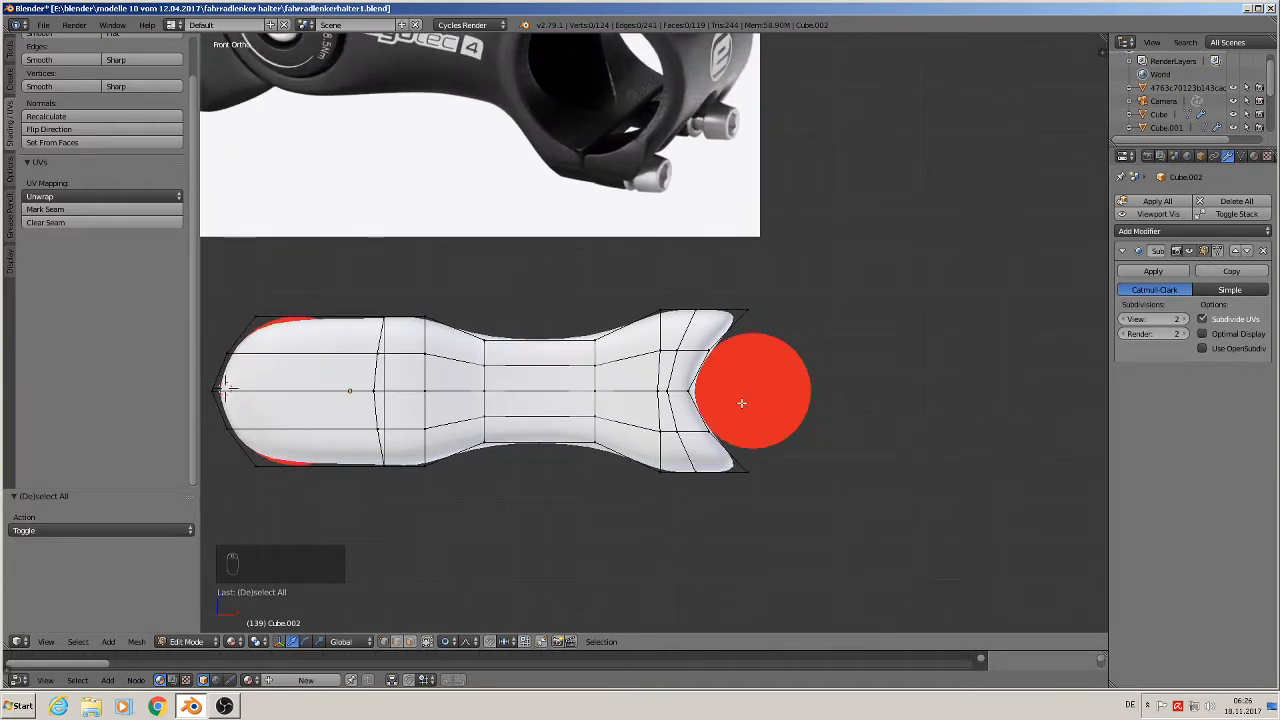
pyautogui.scroll(3, 741, 402)
pyautogui.moveTo(725, 393); pyautogui.dragTo(702, 338, button='middle')
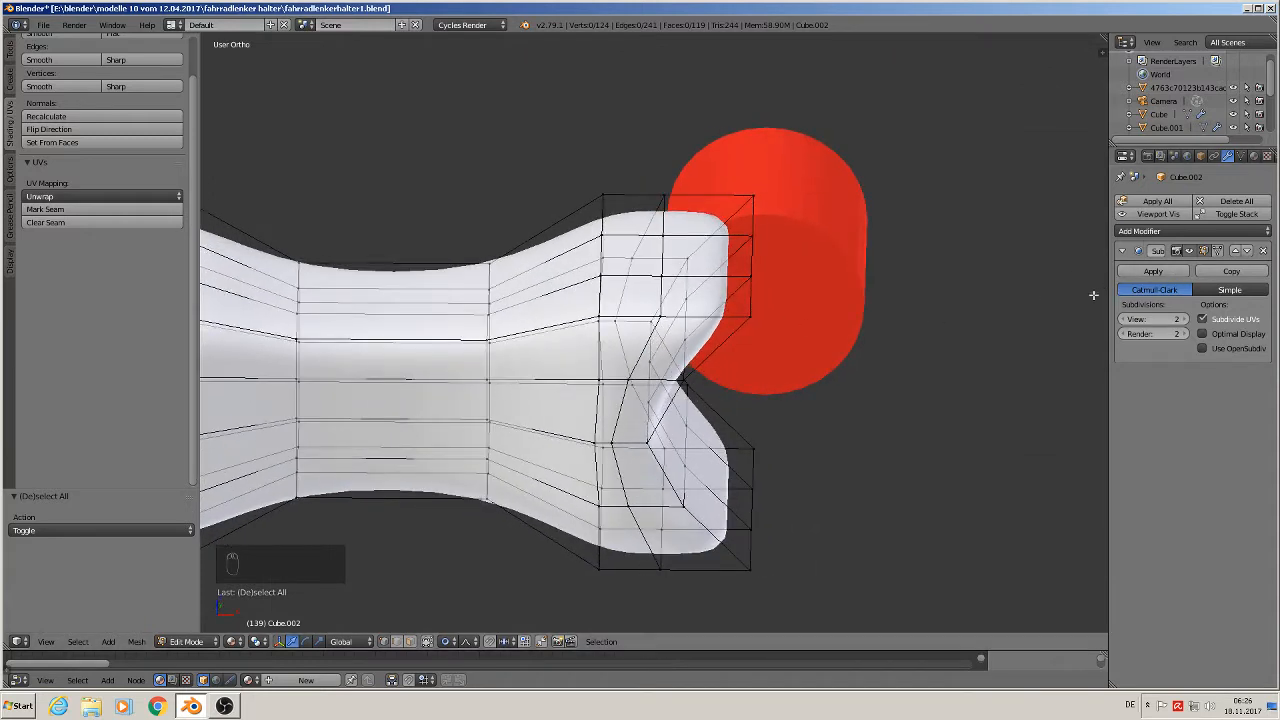
pyautogui.click(427, 641)
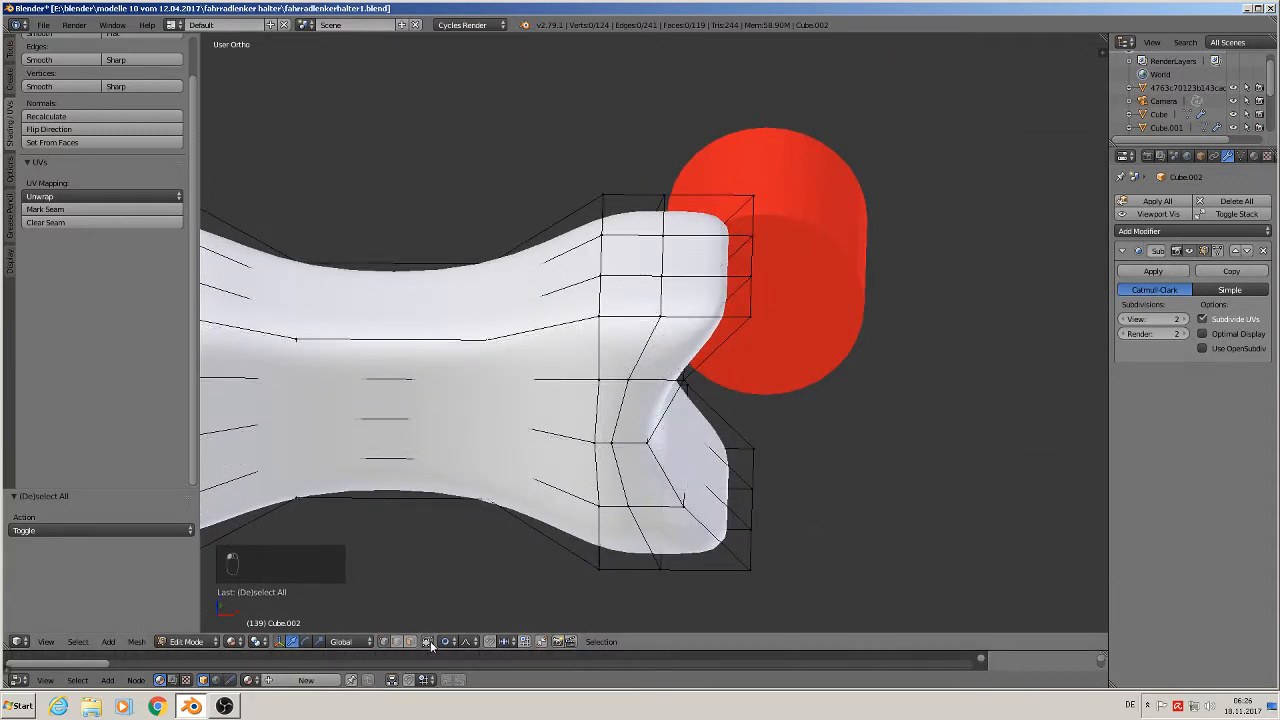
# - Add one loop cut around the stem's hollowed end and slide it close to the end edge to sharpen the hollow
pyautogui.moveTo(679, 500); pyautogui.dragTo(682, 458, button='middle')
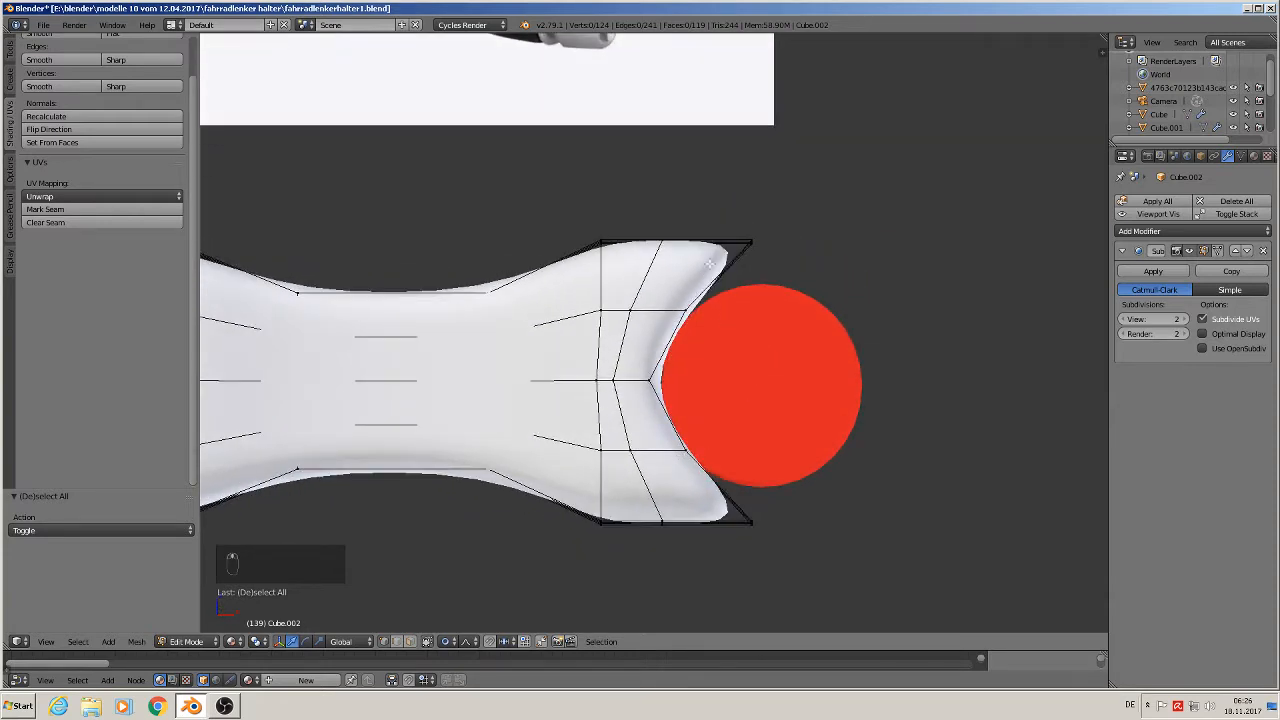
pyautogui.moveTo(710, 264); pyautogui.dragTo(707, 272, button='middle')
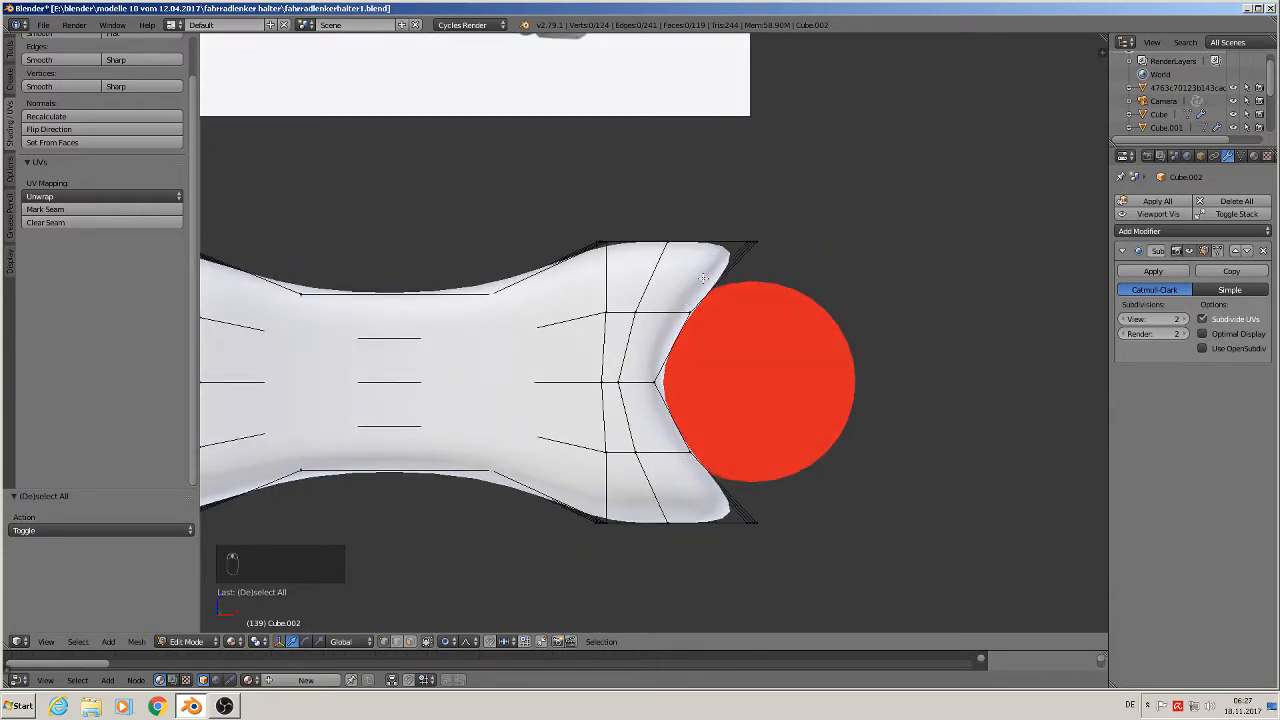
pyautogui.hotkey('ctrl', 'r')
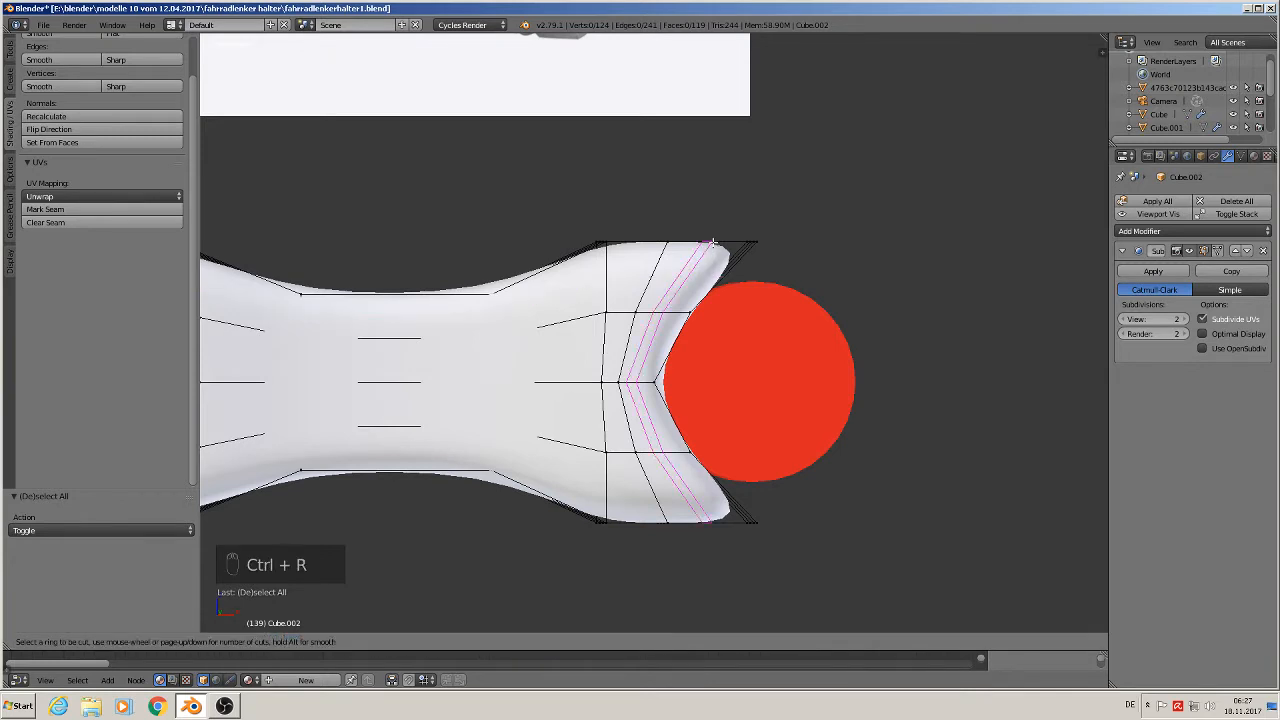
pyautogui.click(712, 243)
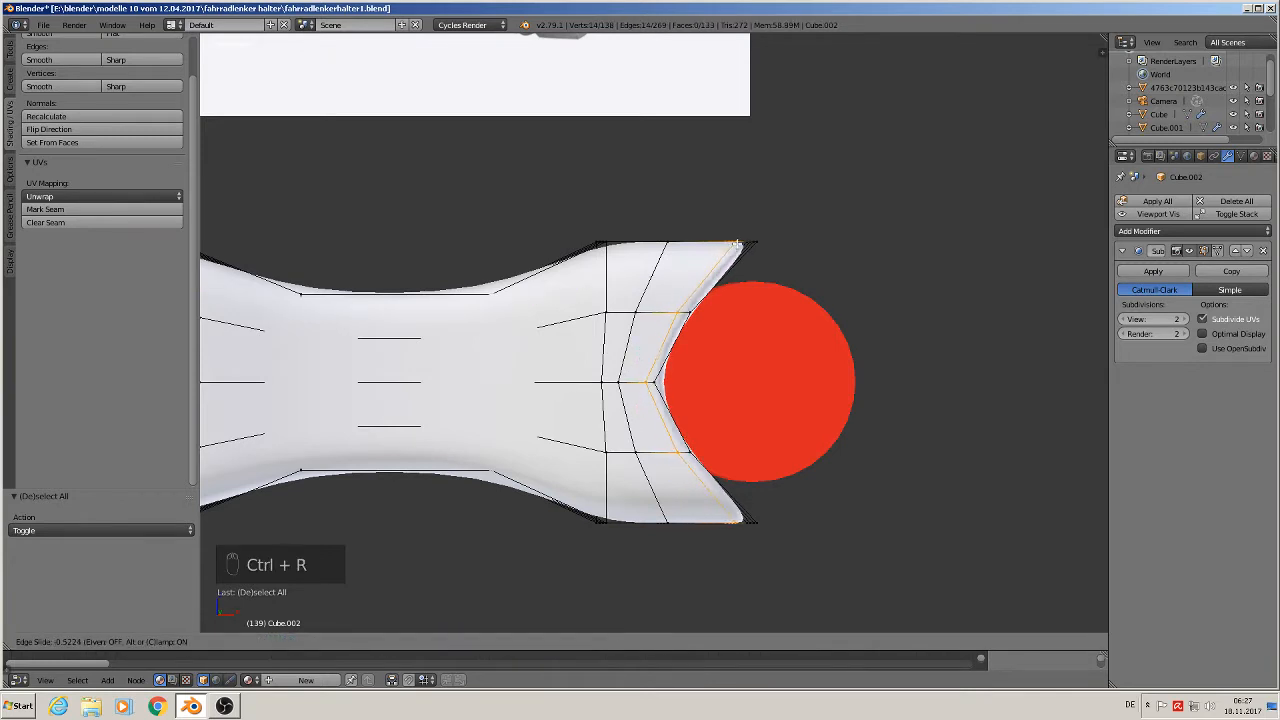
pyautogui.click(747, 246)
pyautogui.scroll(2, 745, 387)
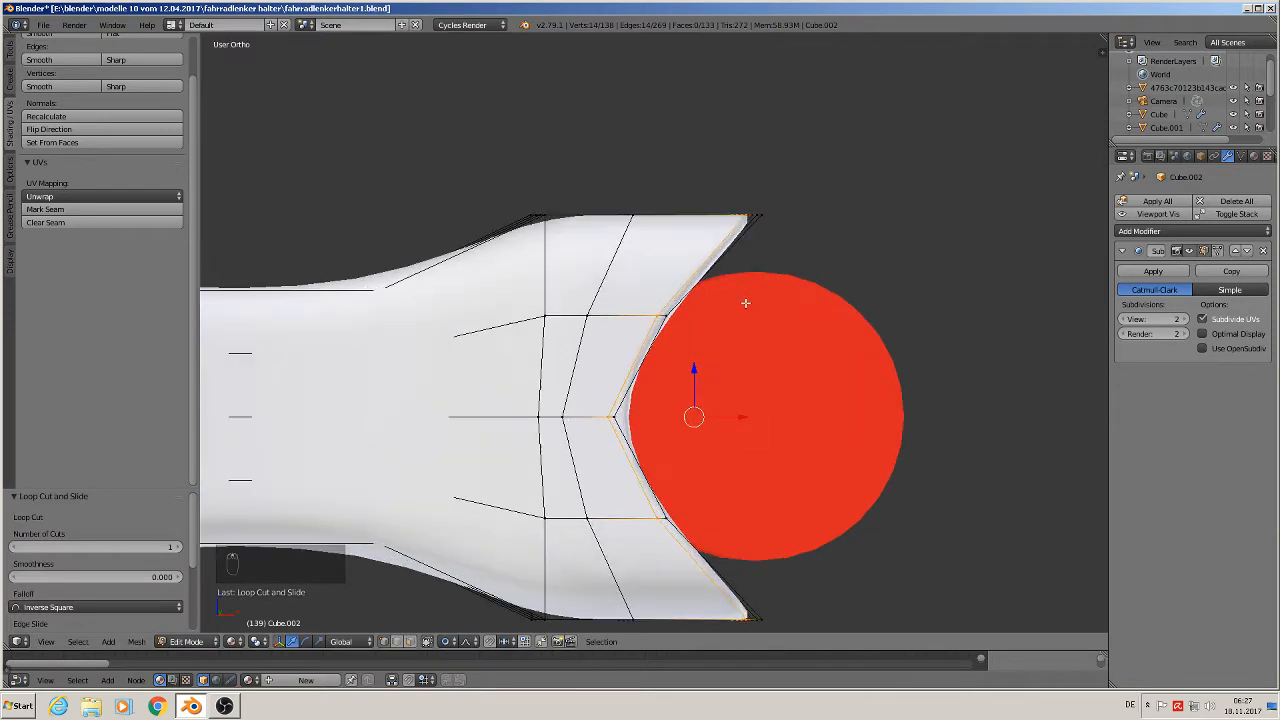
# - Examine the sharpened hollow end in Object Mode and compare the whole stem with the reference photo
pyautogui.press('Tab')
pyautogui.moveTo(674, 317); pyautogui.dragTo(675, 470, button='middle')
pyautogui.moveTo(637, 346); pyautogui.dragTo(601, 301, button='middle')
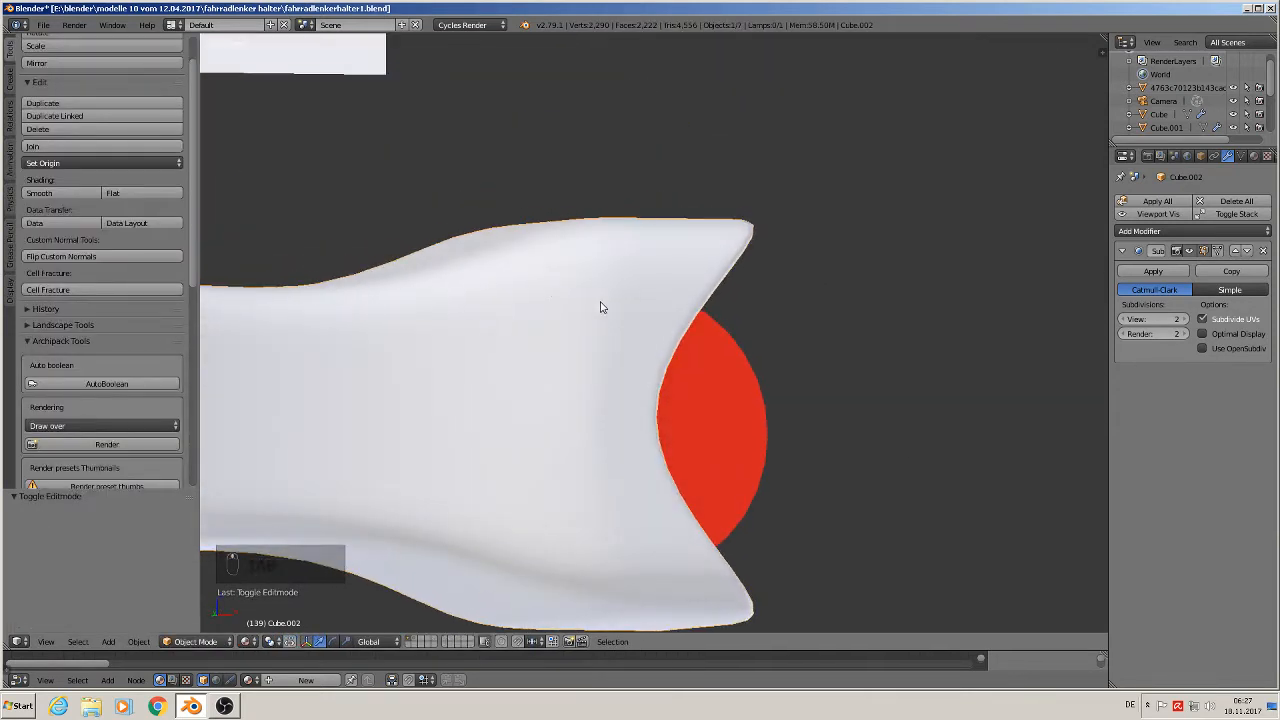
pyautogui.press('KP_1')
pyautogui.scroll(-2, 630, 315)
pyautogui.press('Tab')
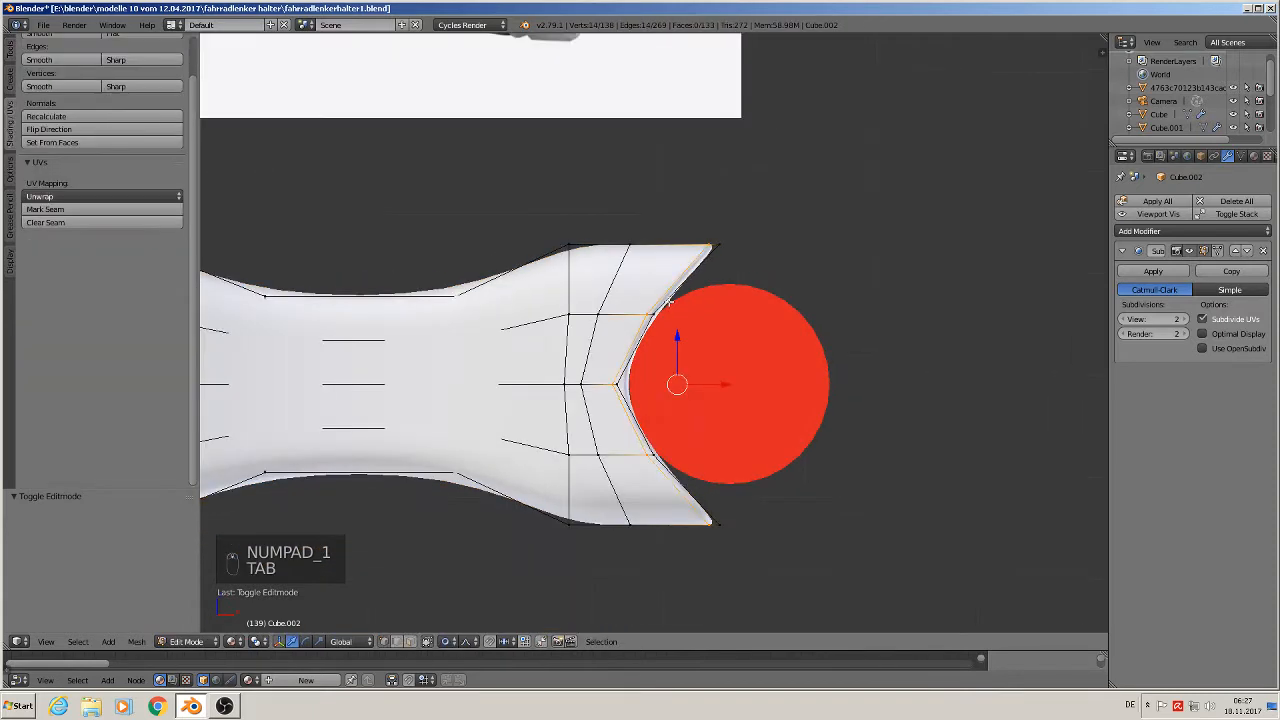
pyautogui.keyDown('shift'); pyautogui.moveTo(545, 302); pyautogui.dragTo(717, 267, button='middle'); pyautogui.keyUp('shift')
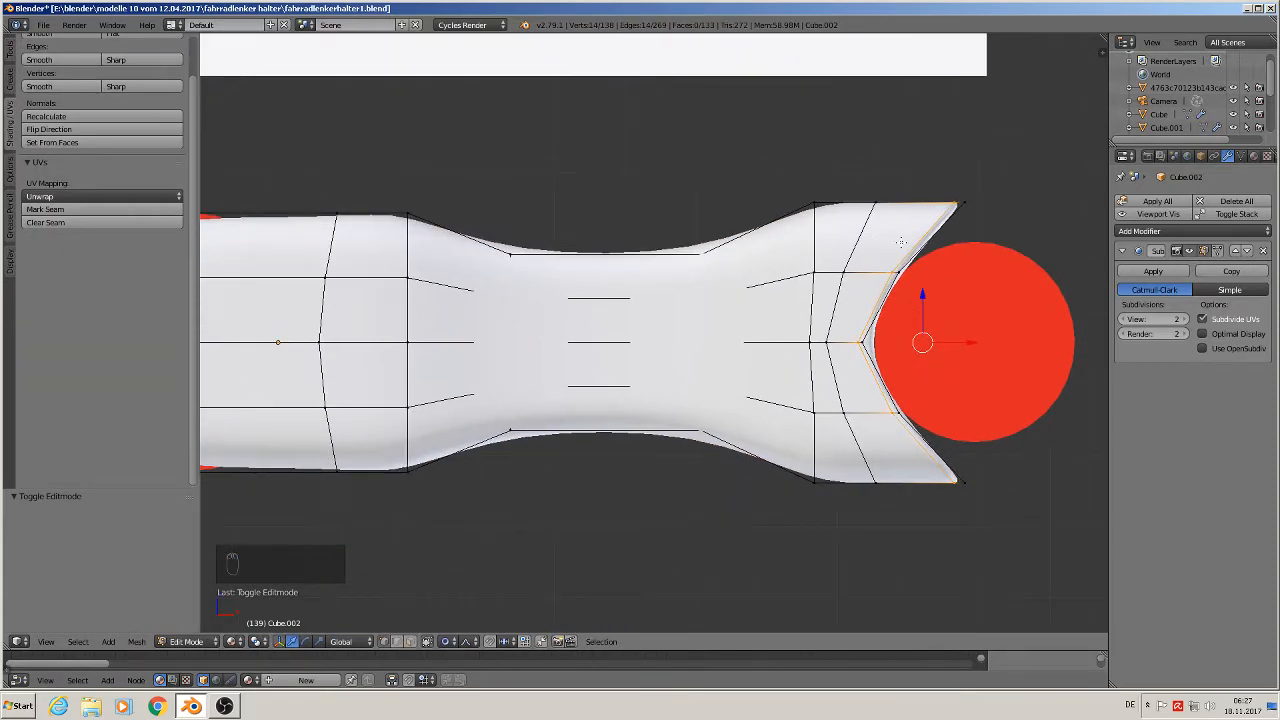
pyautogui.scroll(-2, 901, 242)
pyautogui.scroll(1, 889, 254)
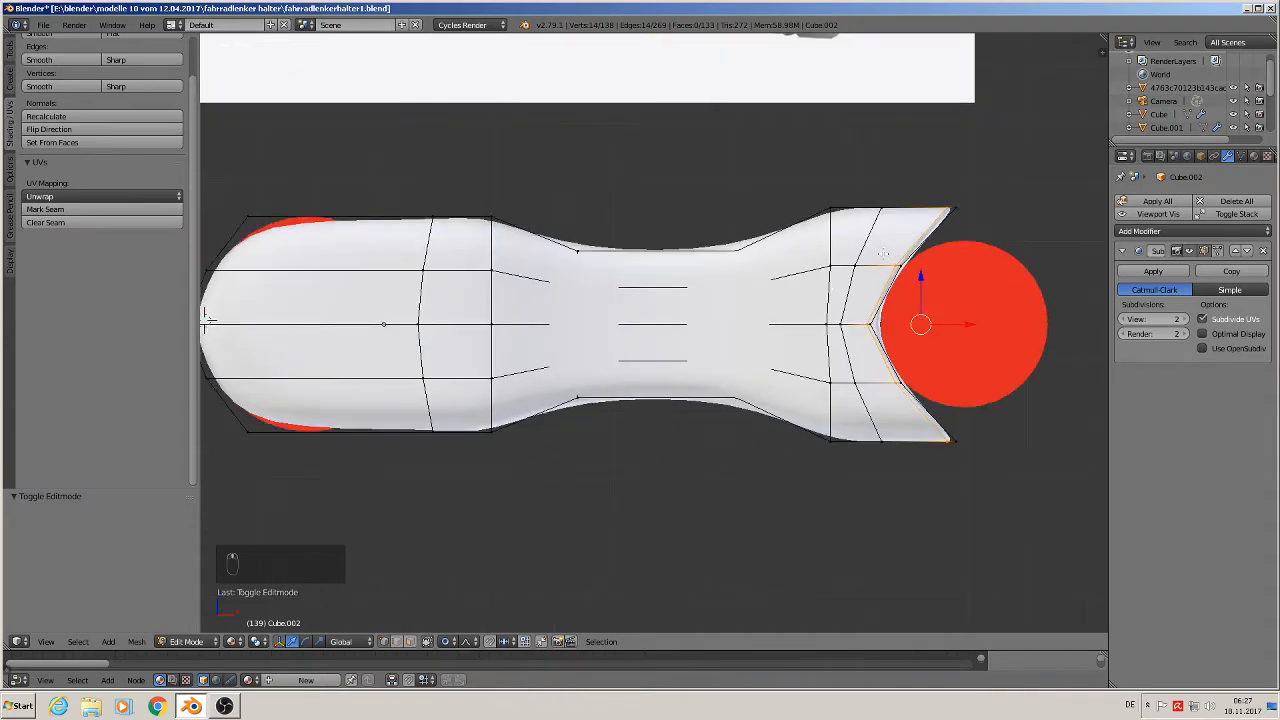
pyautogui.moveTo(880, 253); pyautogui.dragTo(865, 325, button='middle')
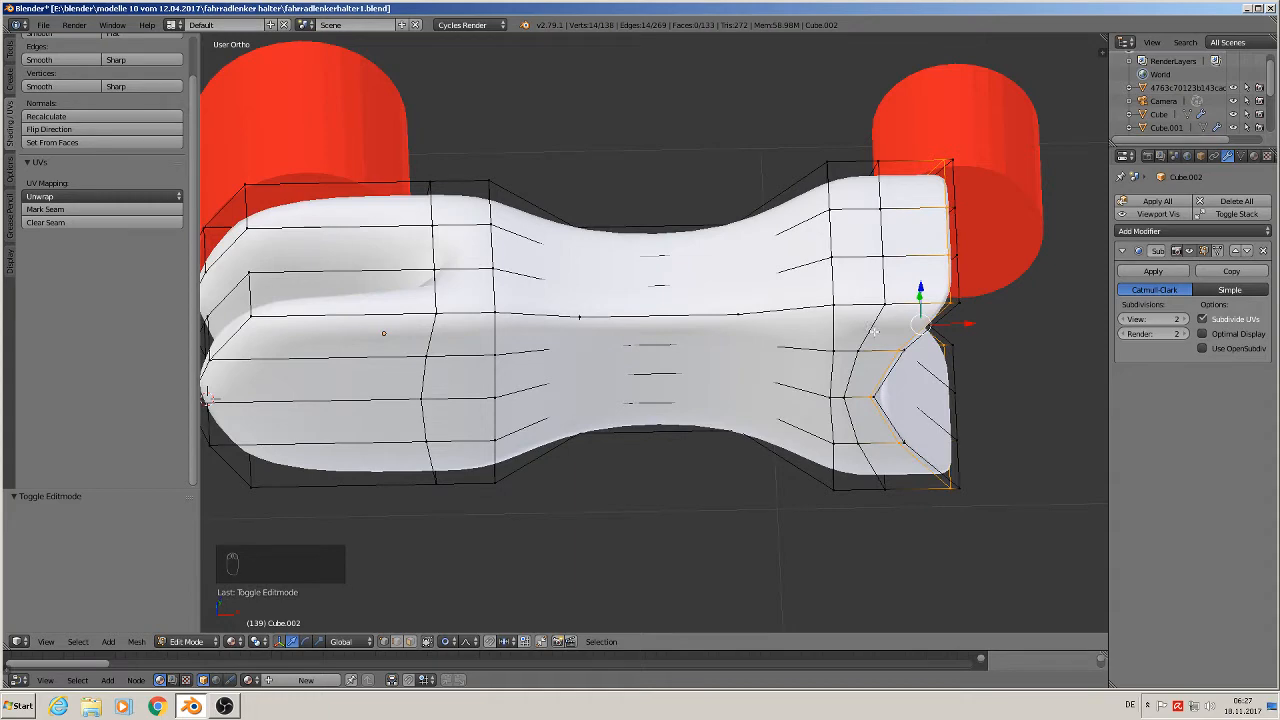
pyautogui.keyDown('shift'); pyautogui.moveTo(527, 312); pyautogui.dragTo(740, 285, button='middle'); pyautogui.keyUp('shift')
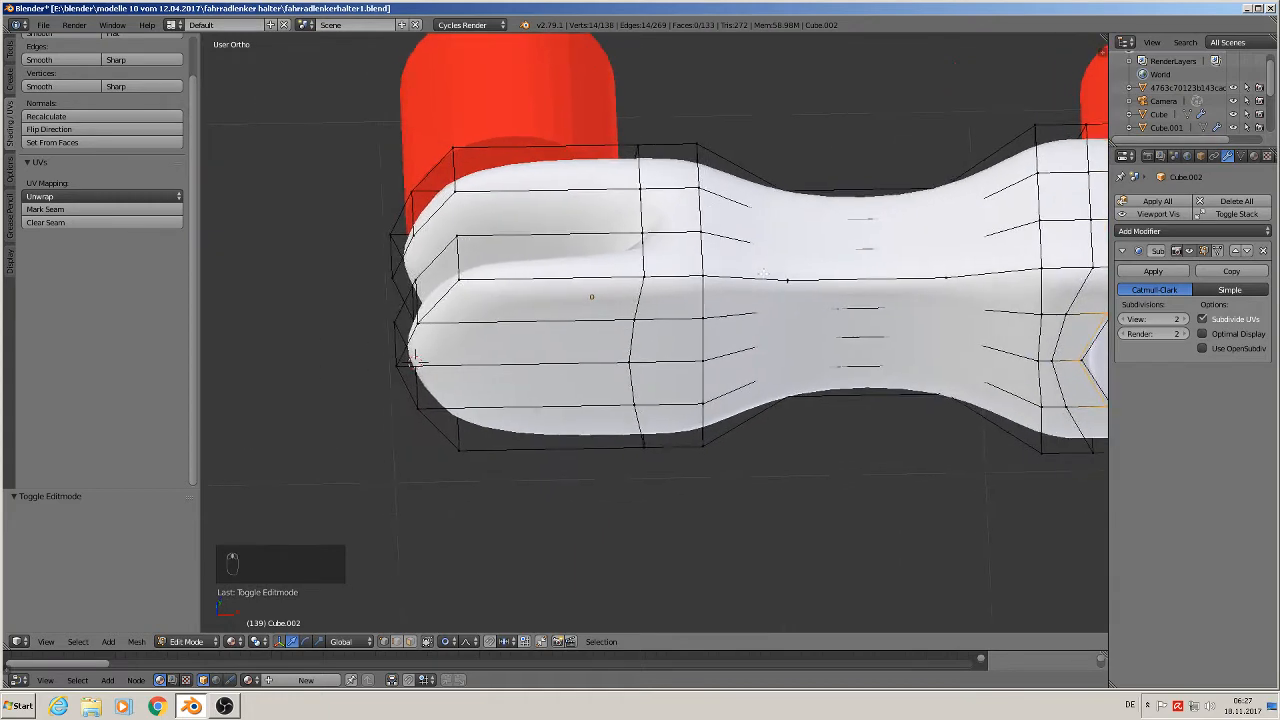
pyautogui.scroll(-2, 785, 273)
pyautogui.press('KP_1')
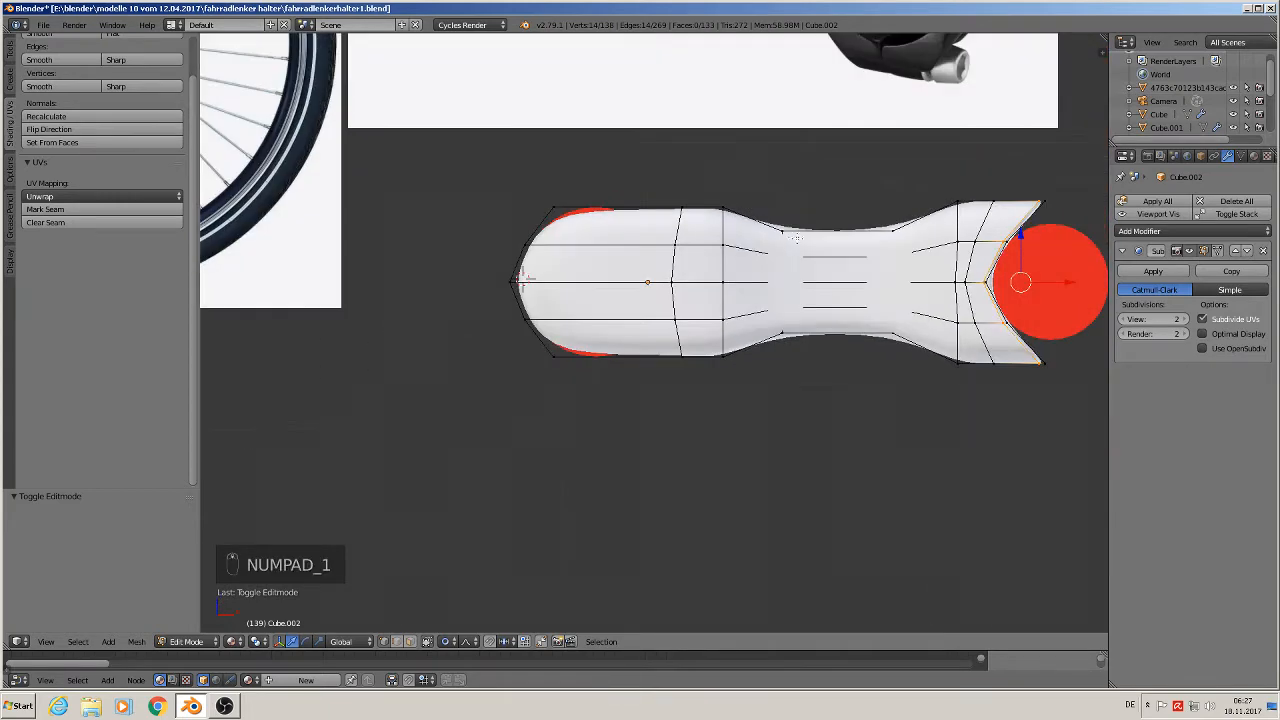
pyautogui.scroll(-3, 872, 204)
pyautogui.keyDown('shift'); pyautogui.moveTo(870, 180); pyautogui.dragTo(829, 234, button='middle'); pyautogui.keyUp('shift')
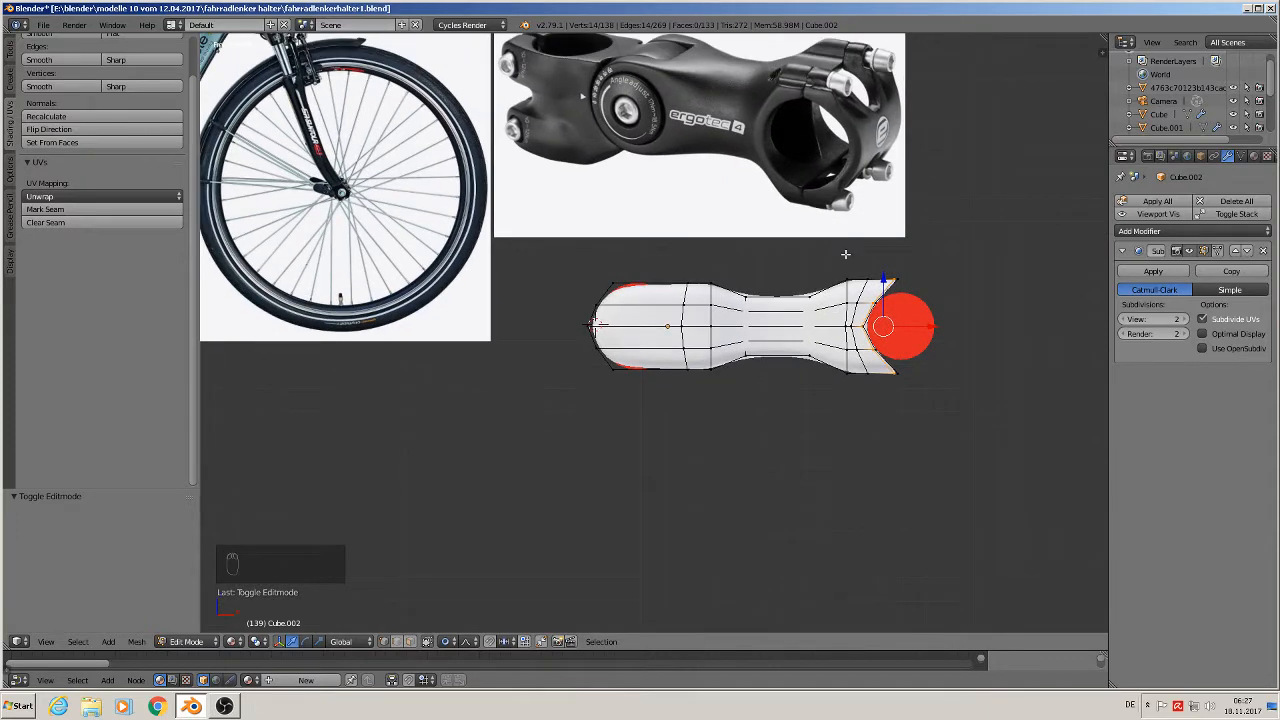
pyautogui.moveTo(880, 324)
pyautogui.mouseDown(button='middle')
pyautogui.moveTo(750, 352)
pyautogui.moveTo(876, 338)
pyautogui.mouseUp(button='middle')
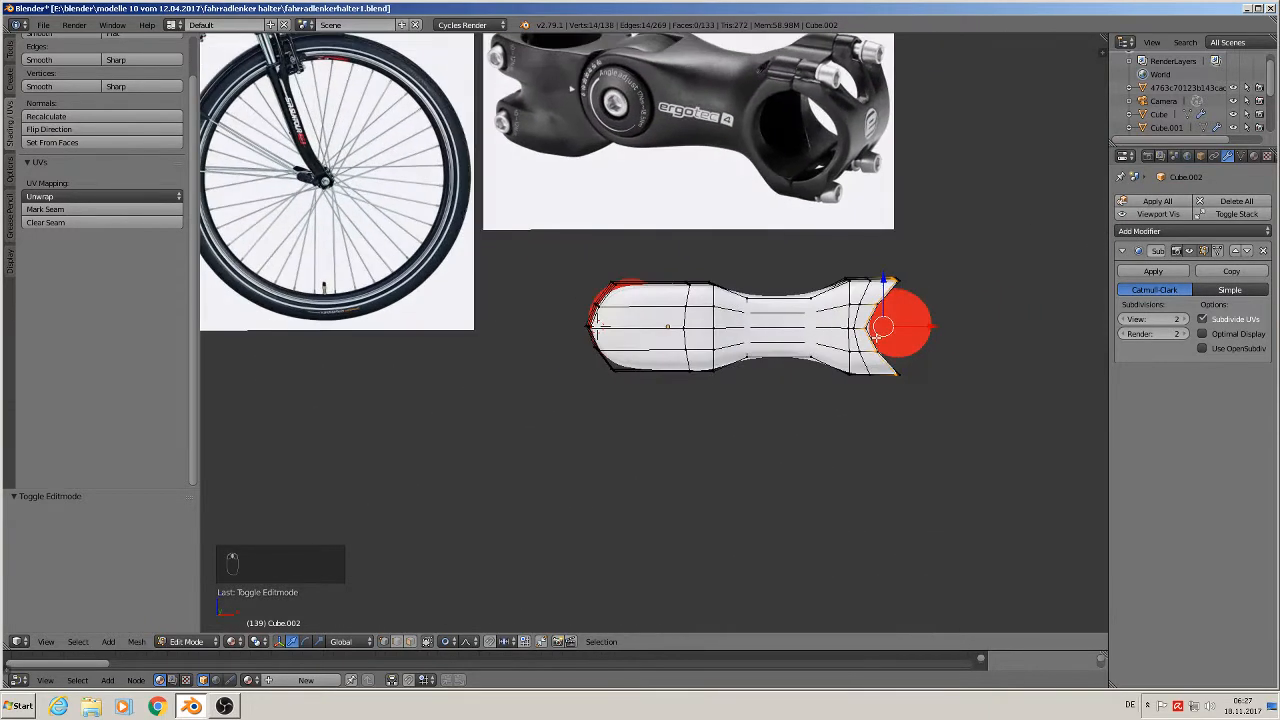
pyautogui.keyDown('shift'); pyautogui.moveTo(716, 330); pyautogui.dragTo(704, 343, button='middle'); pyautogui.keyUp('shift')
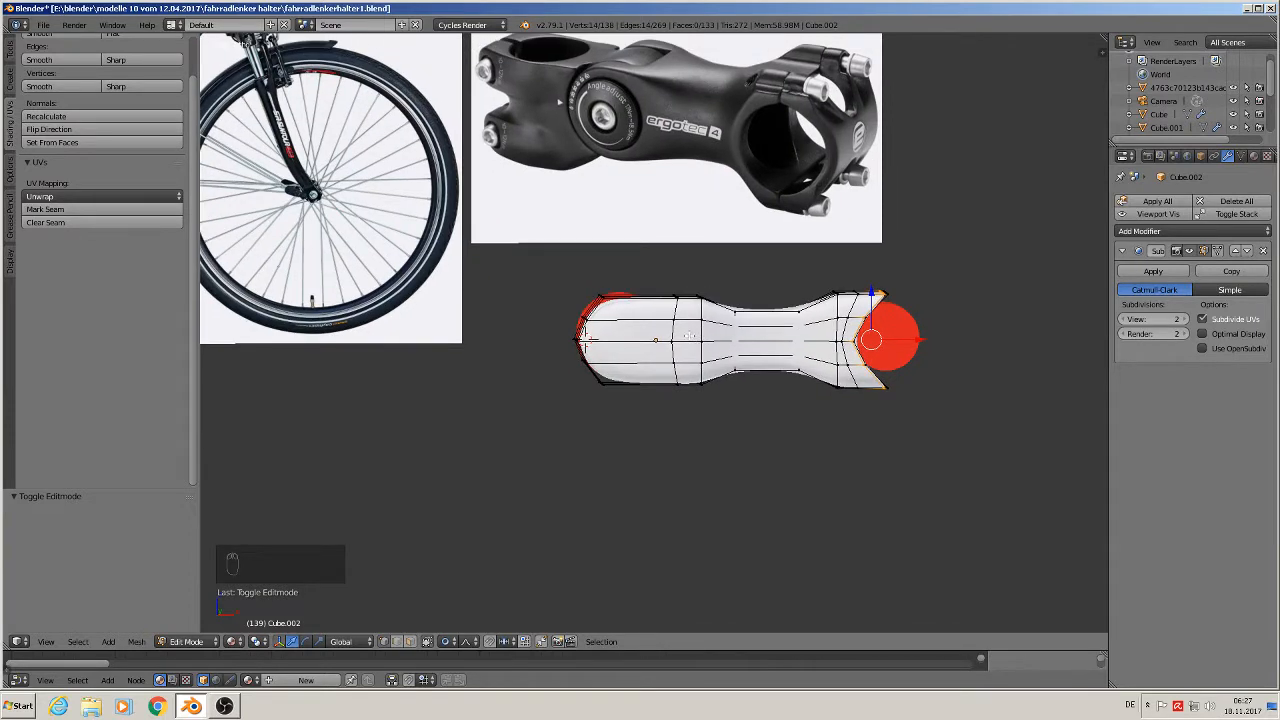
pyautogui.press('KP_1')
# - Select the four corner vertices on the stem's upper face where the narrow neck meets its two wider ends
pyautogui.moveTo(738, 333); pyautogui.dragTo(760, 403, button='middle')
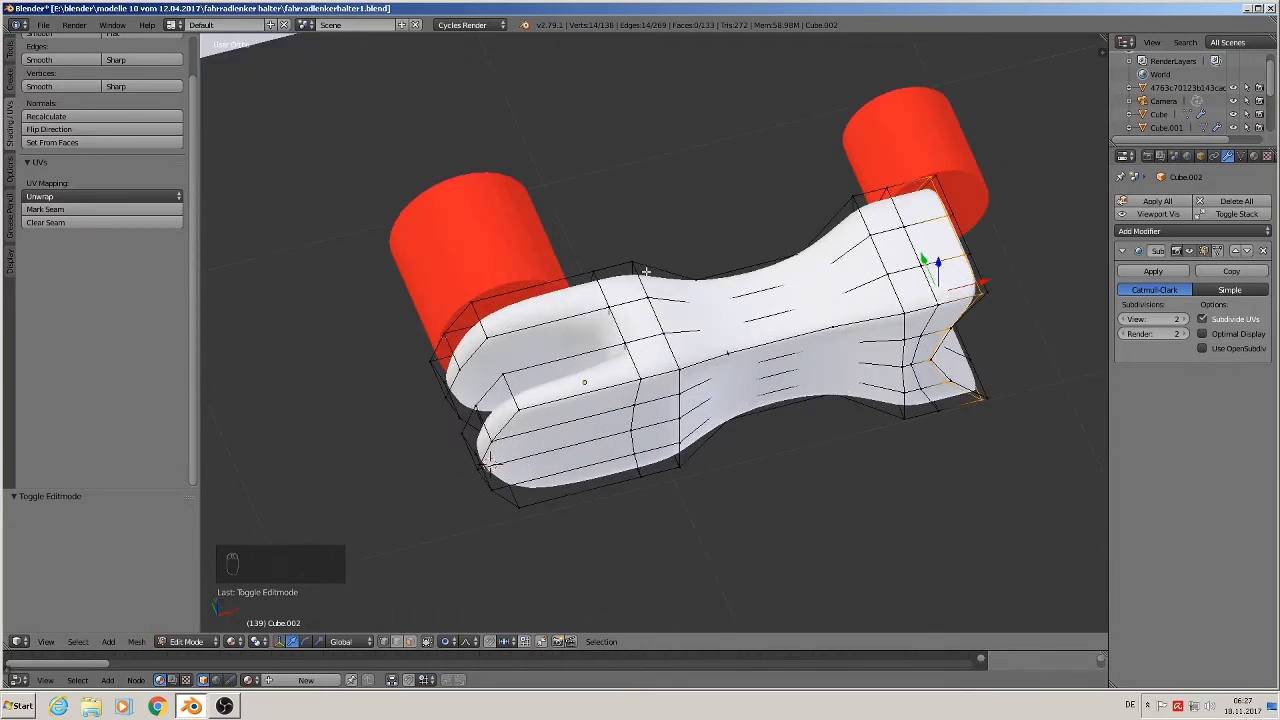
pyautogui.rightClick(681, 368)
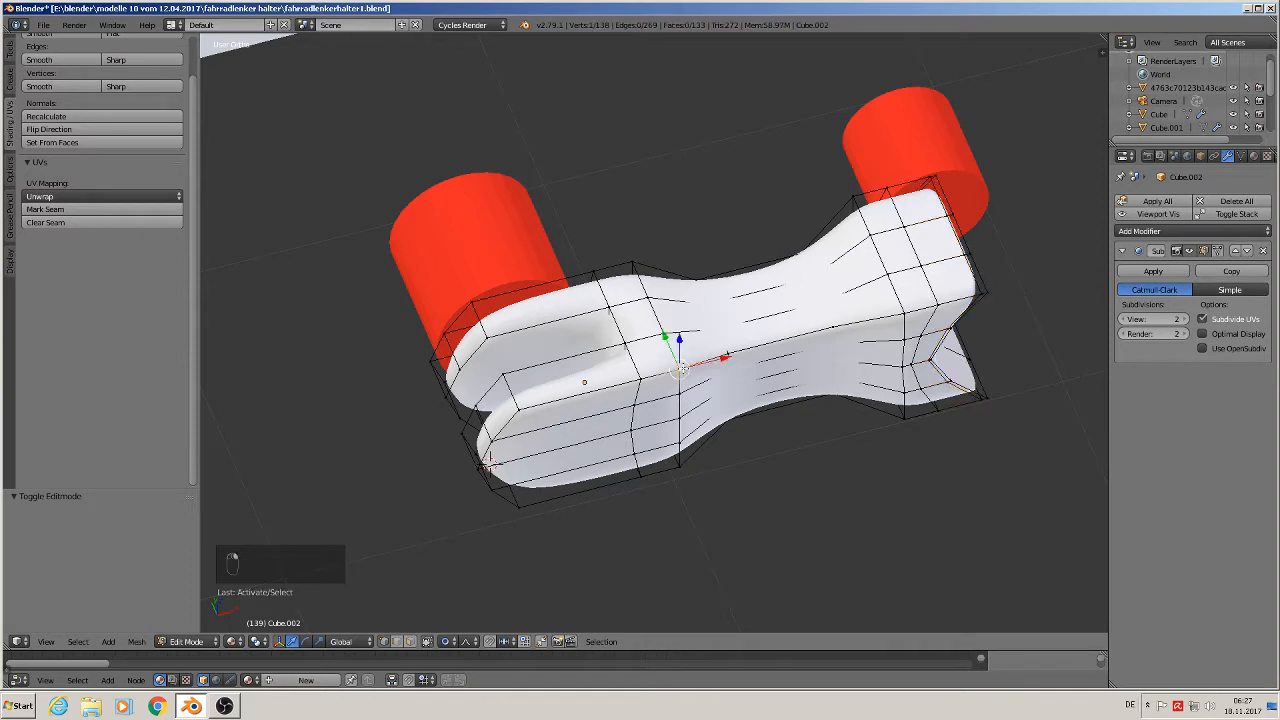
pyautogui.keyDown('shift'); pyautogui.rightClick(639, 262); pyautogui.keyUp('shift')
pyautogui.keyDown('shift'); pyautogui.rightClick(855, 199); pyautogui.keyUp('shift')
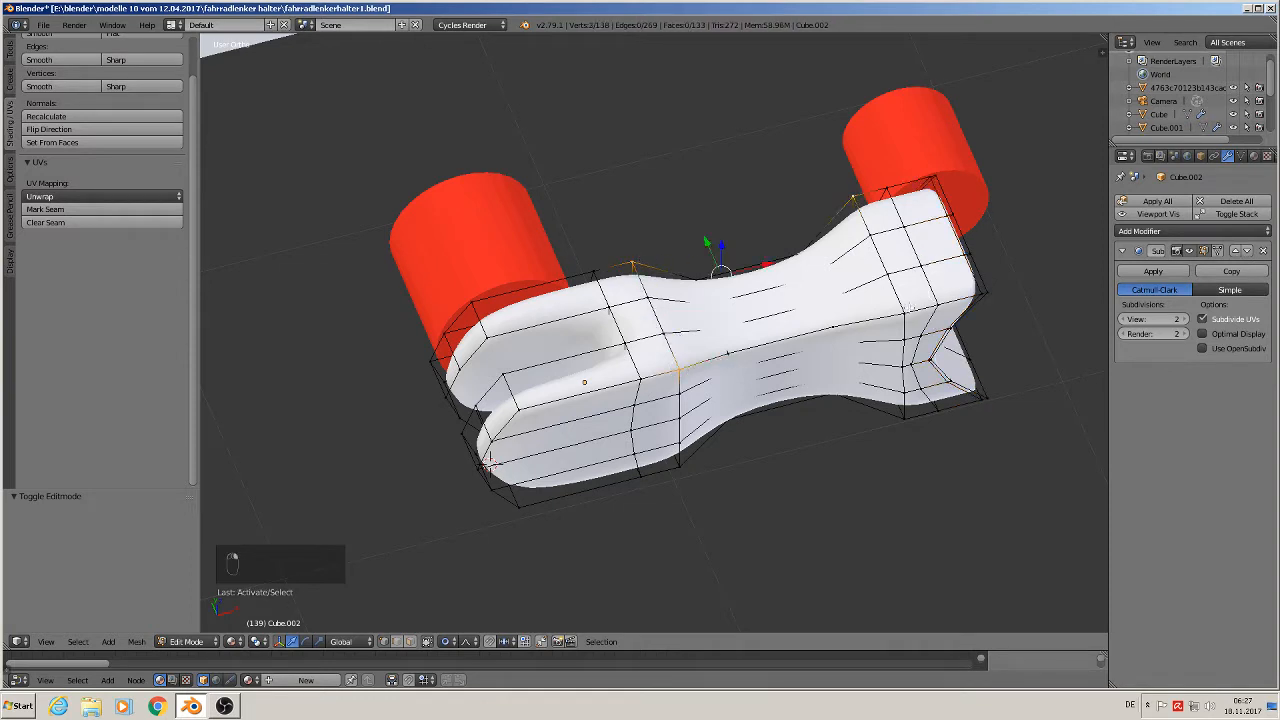
pyautogui.keyDown('shift'); pyautogui.rightClick(906, 310); pyautogui.keyUp('shift')
pyautogui.scroll(2, 915, 375)
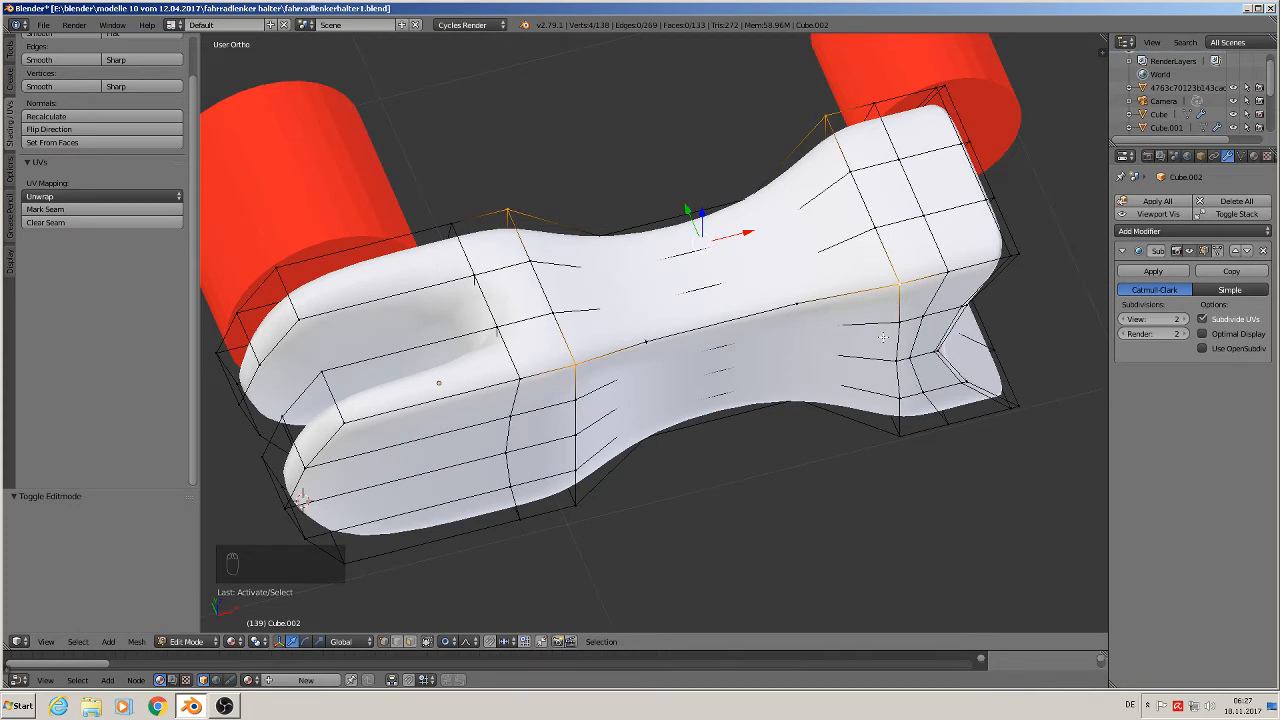
pyautogui.press('s')
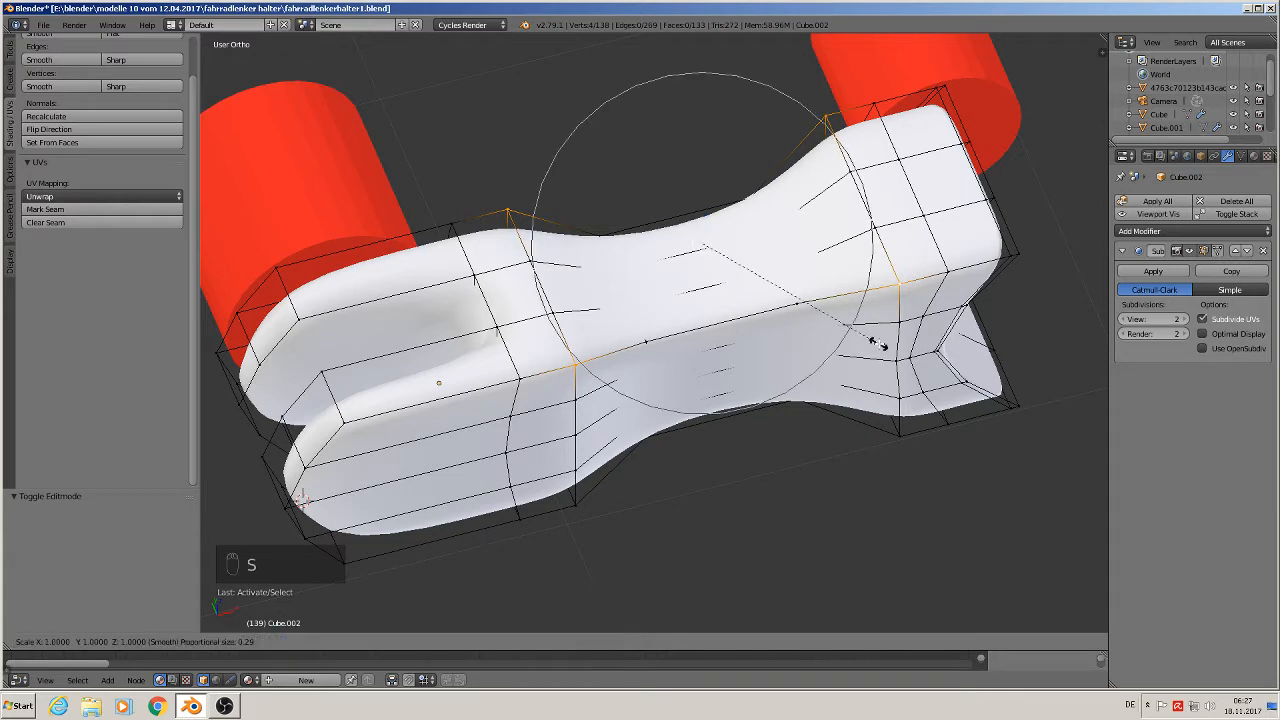
pyautogui.press('y')
pyautogui.click(880, 343)
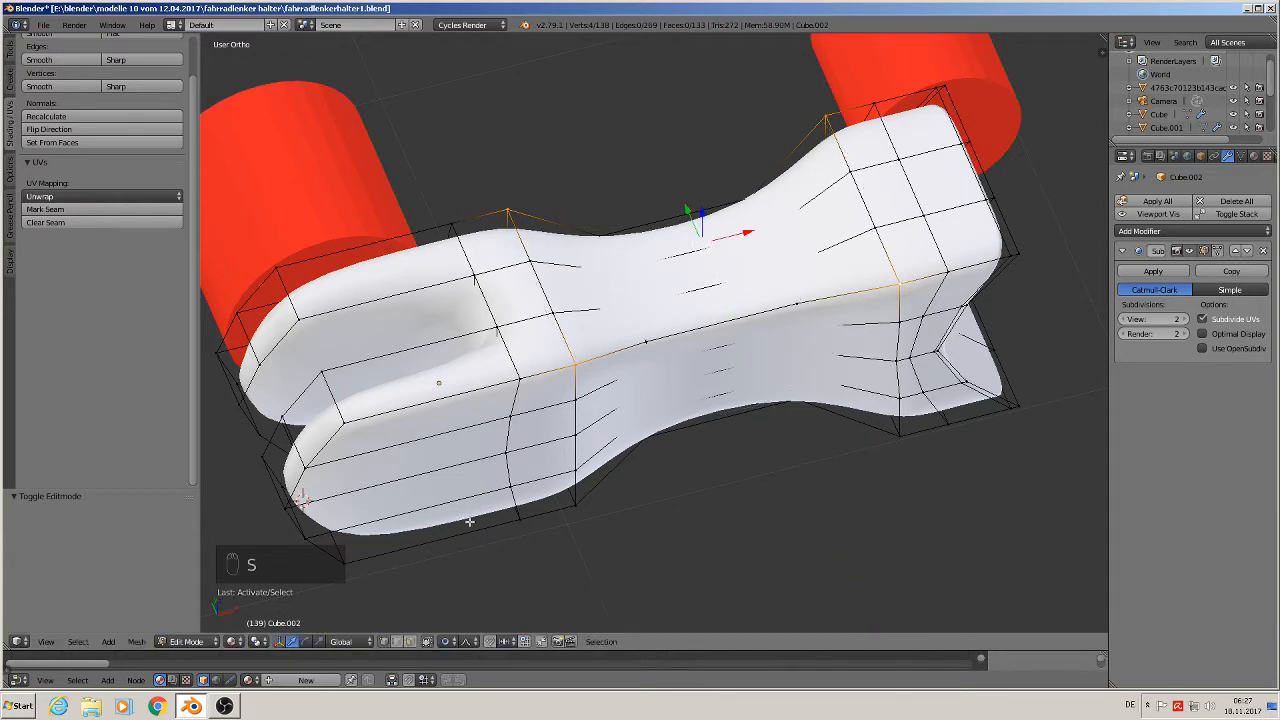
# - Disable proportional editing and scale the four selected upper vertices to 0.780 along Y
pyautogui.click(447, 643)
pyautogui.click(470, 627)
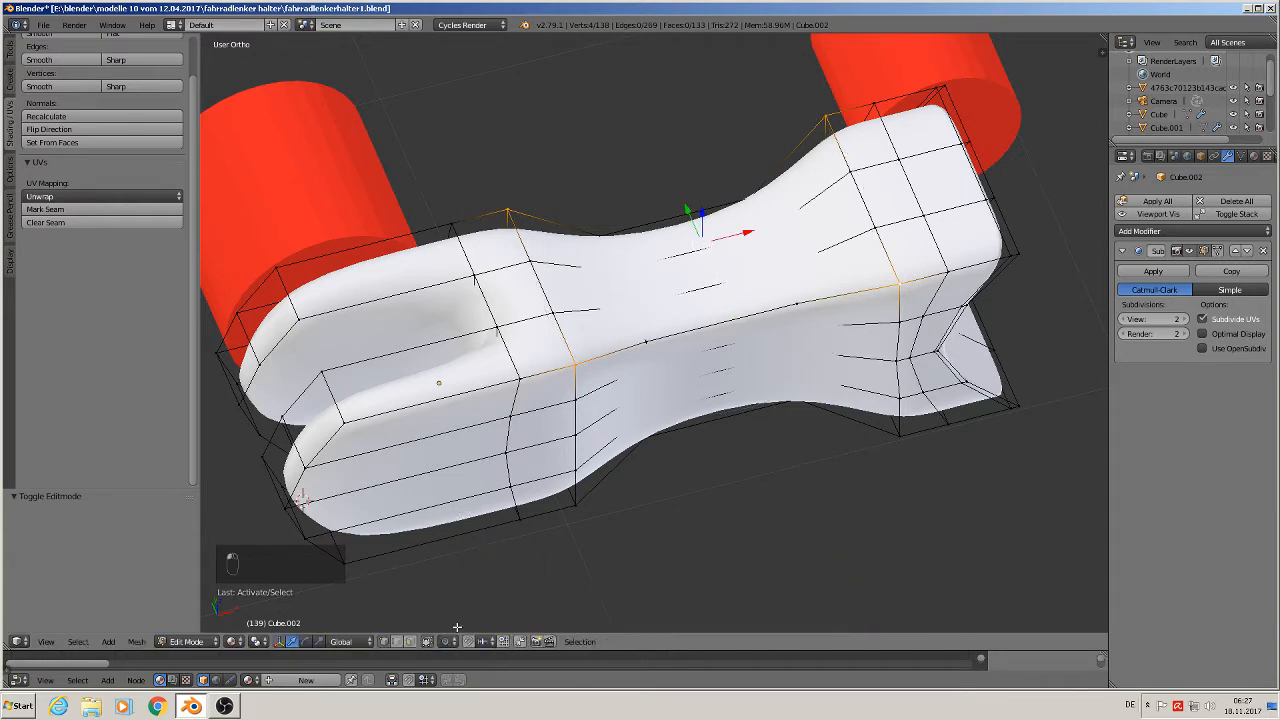
pyautogui.press('s')
pyautogui.press('y')
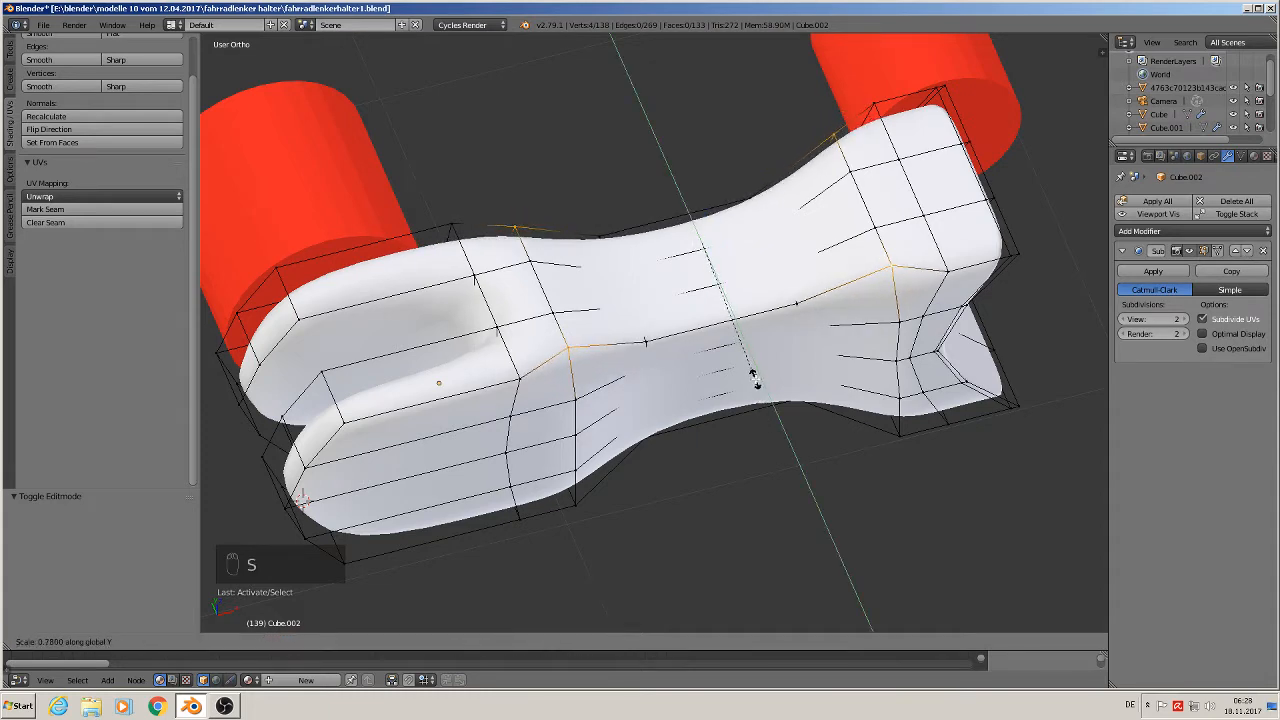
pyautogui.click(755, 378)
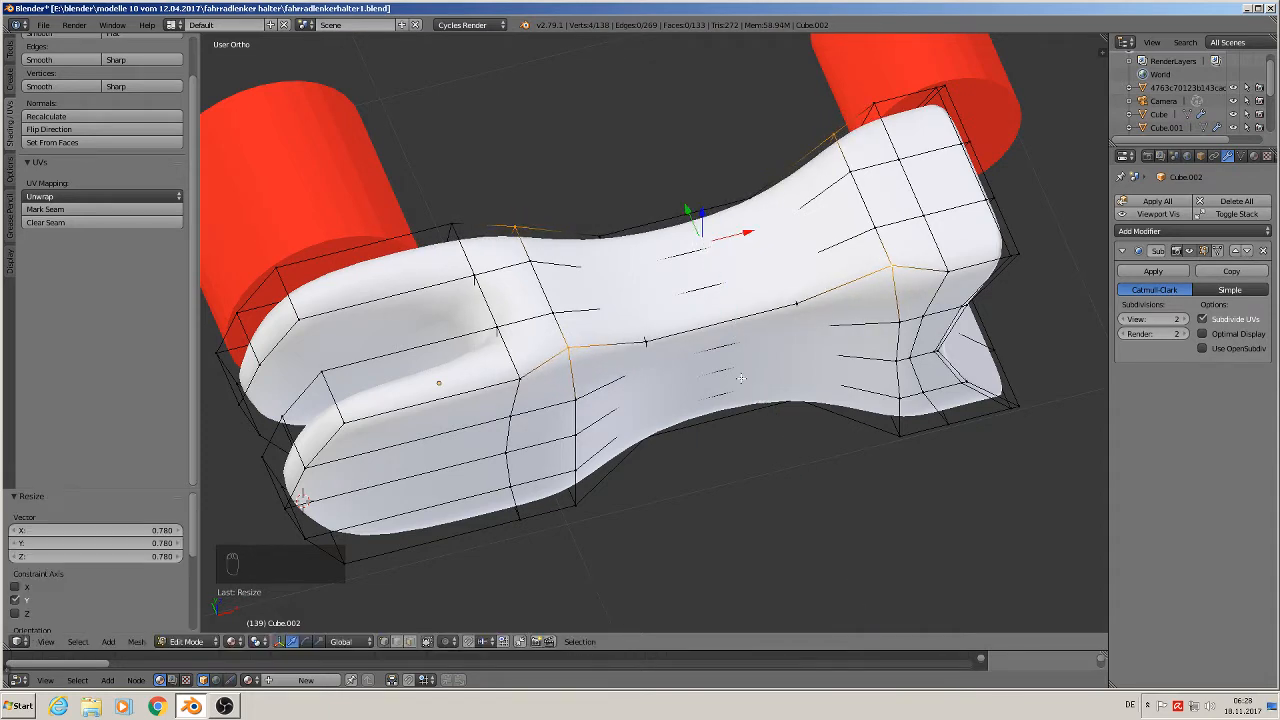
# - Move the four upper neck vertices about -0.054 along Z and check the smoothed shape in Object Mode
pyautogui.press('KP_1')
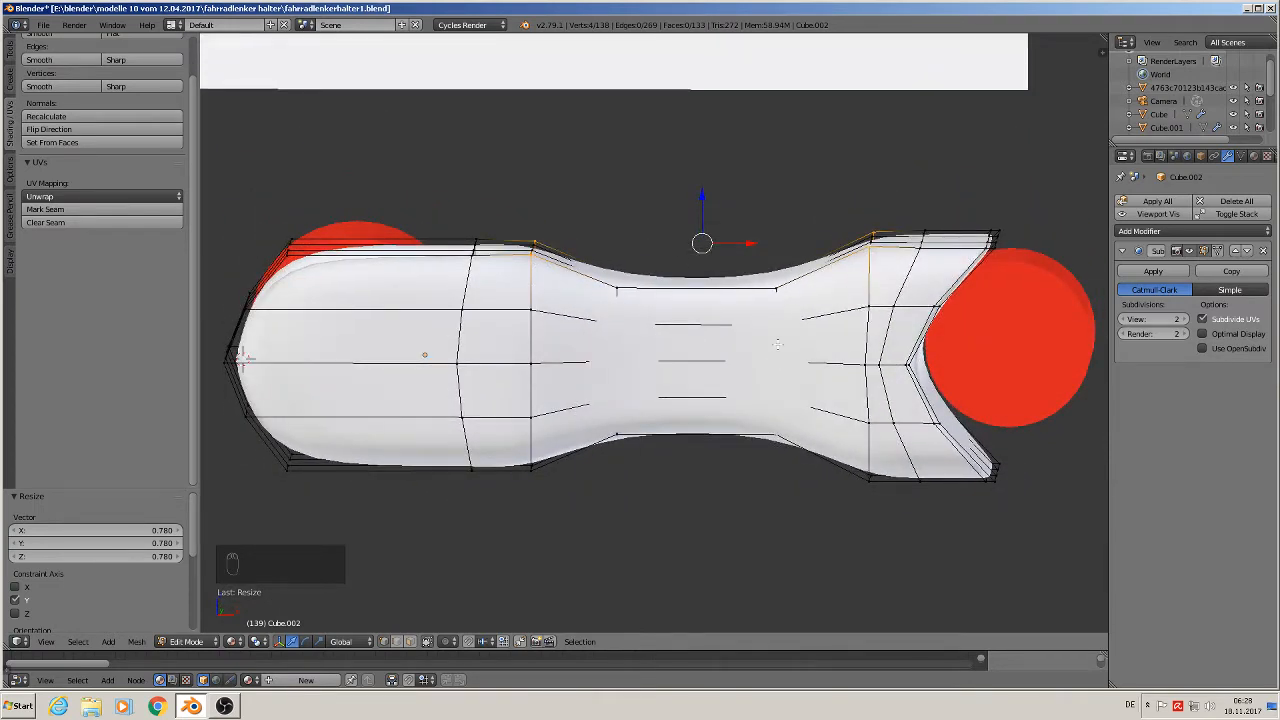
pyautogui.press('g')
pyautogui.press('z')
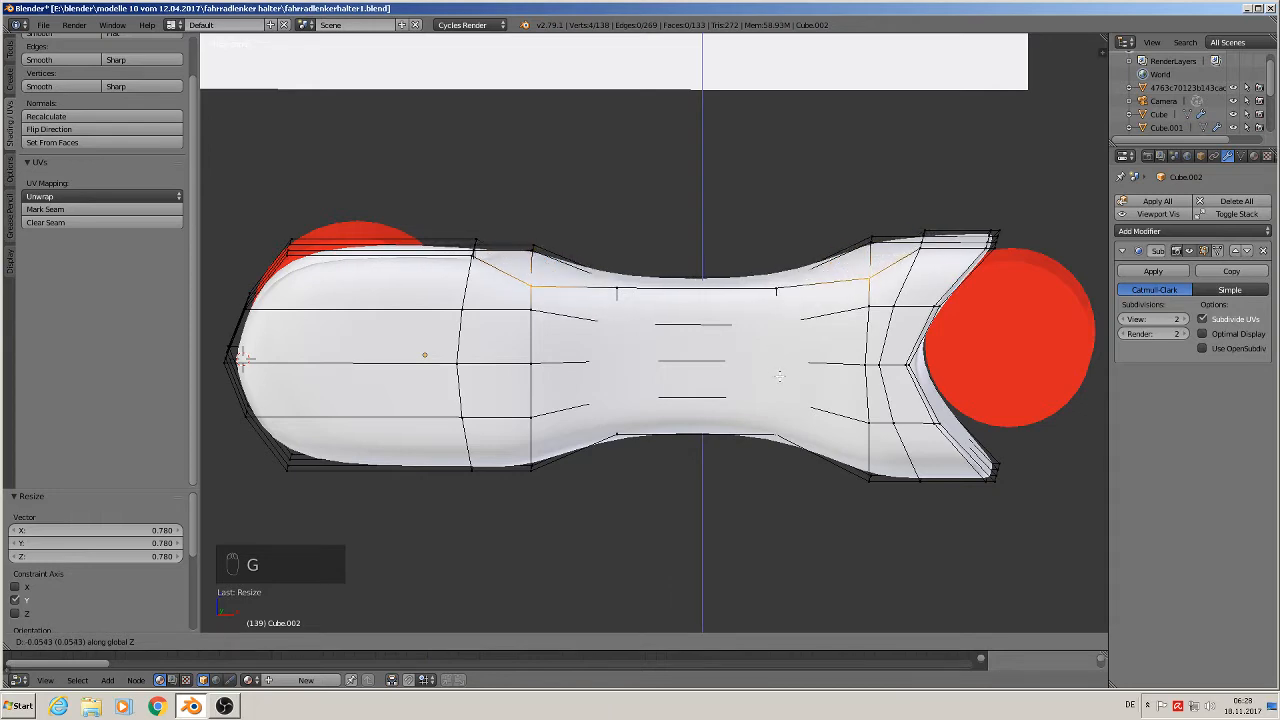
pyautogui.click(779, 376)
pyautogui.moveTo(779, 376); pyautogui.dragTo(789, 249, button='middle')
pyautogui.press('Tab')
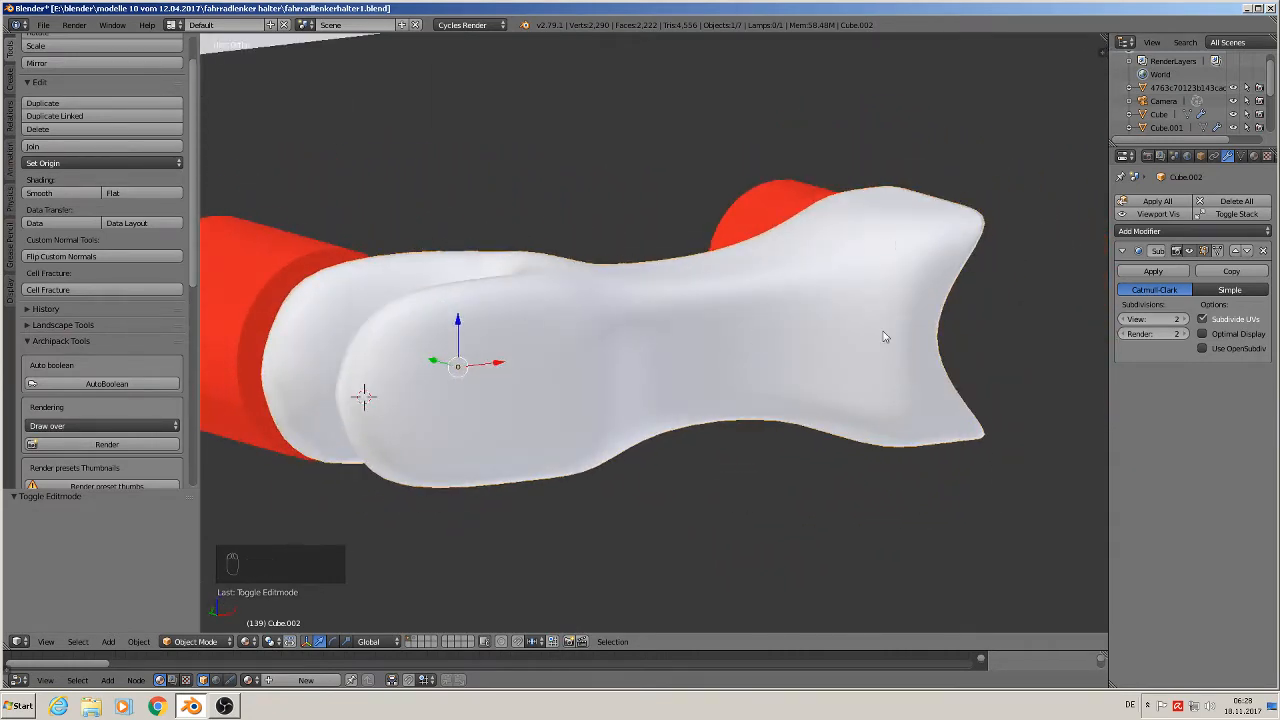
pyautogui.moveTo(883, 334); pyautogui.dragTo(630, 390, button='middle')
# - Select the four corner vertices on the stem's lower face at the neck's ends and scale them to 0.712 along Y
pyautogui.press('Tab')
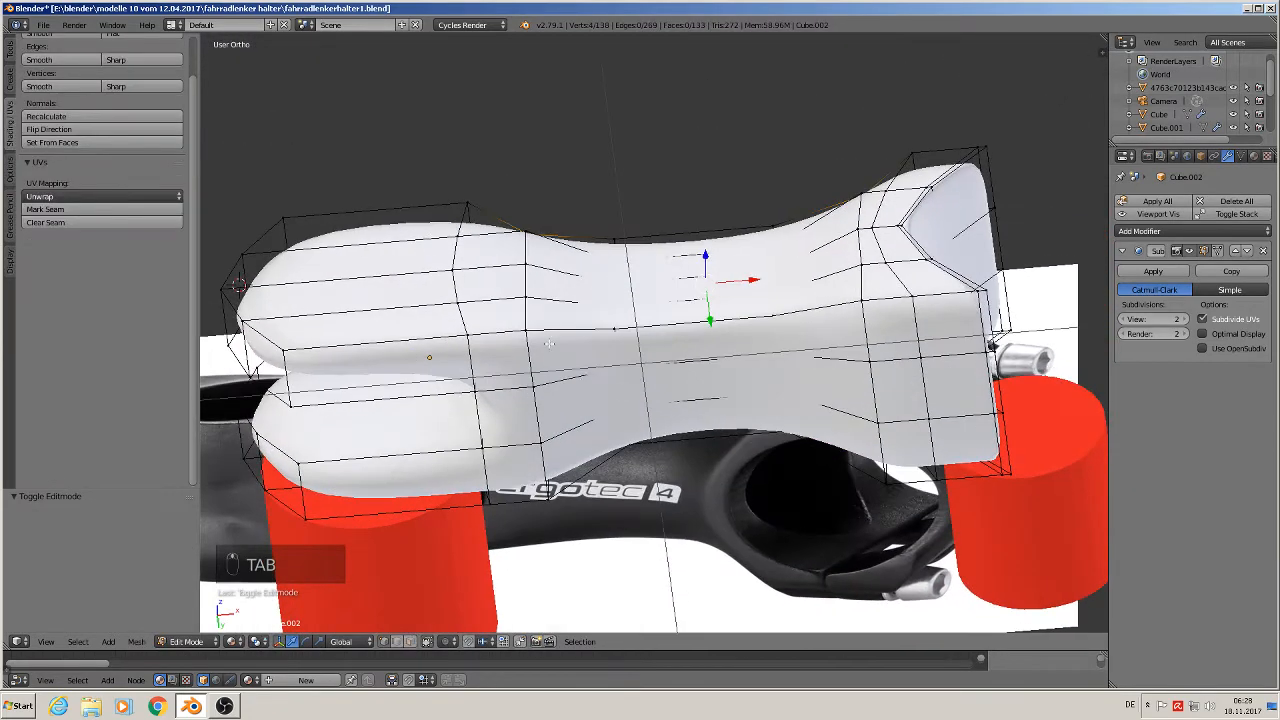
pyautogui.rightClick(873, 300)
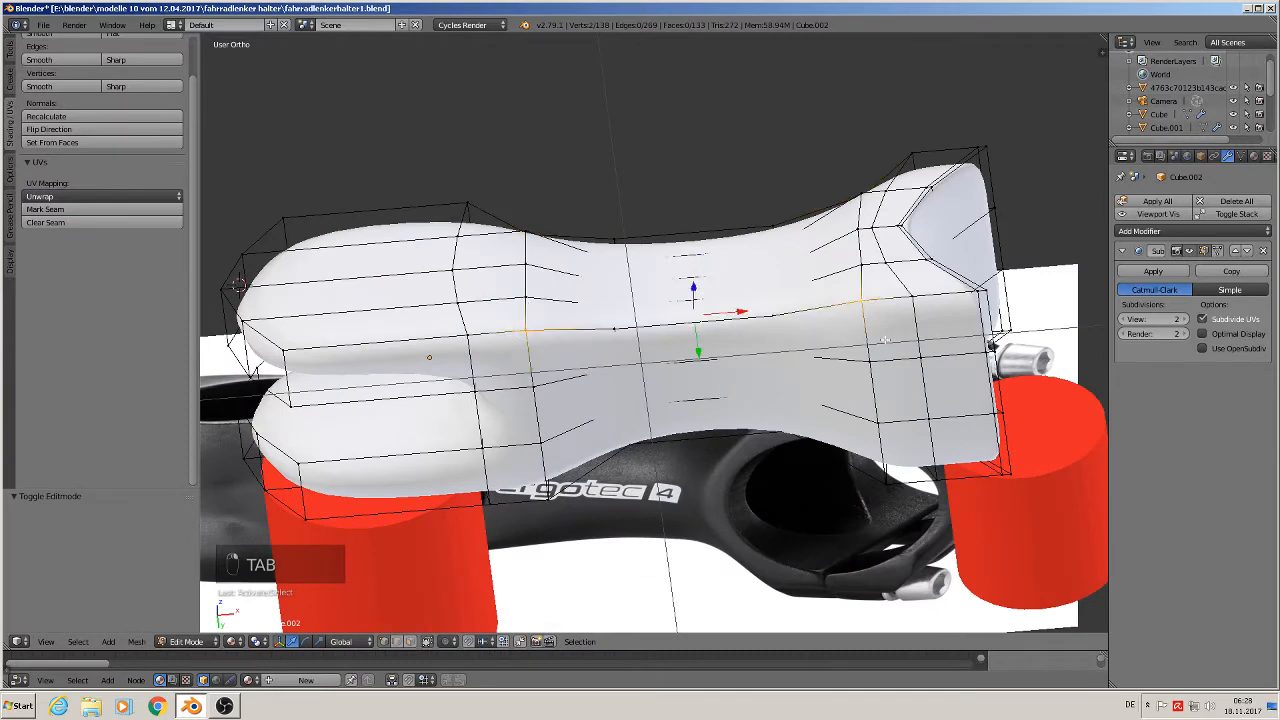
pyautogui.keyDown('shift'); pyautogui.rightClick(889, 482); pyautogui.keyUp('shift')
pyautogui.keyDown('shift'); pyautogui.rightClick(549, 507); pyautogui.keyUp('shift')
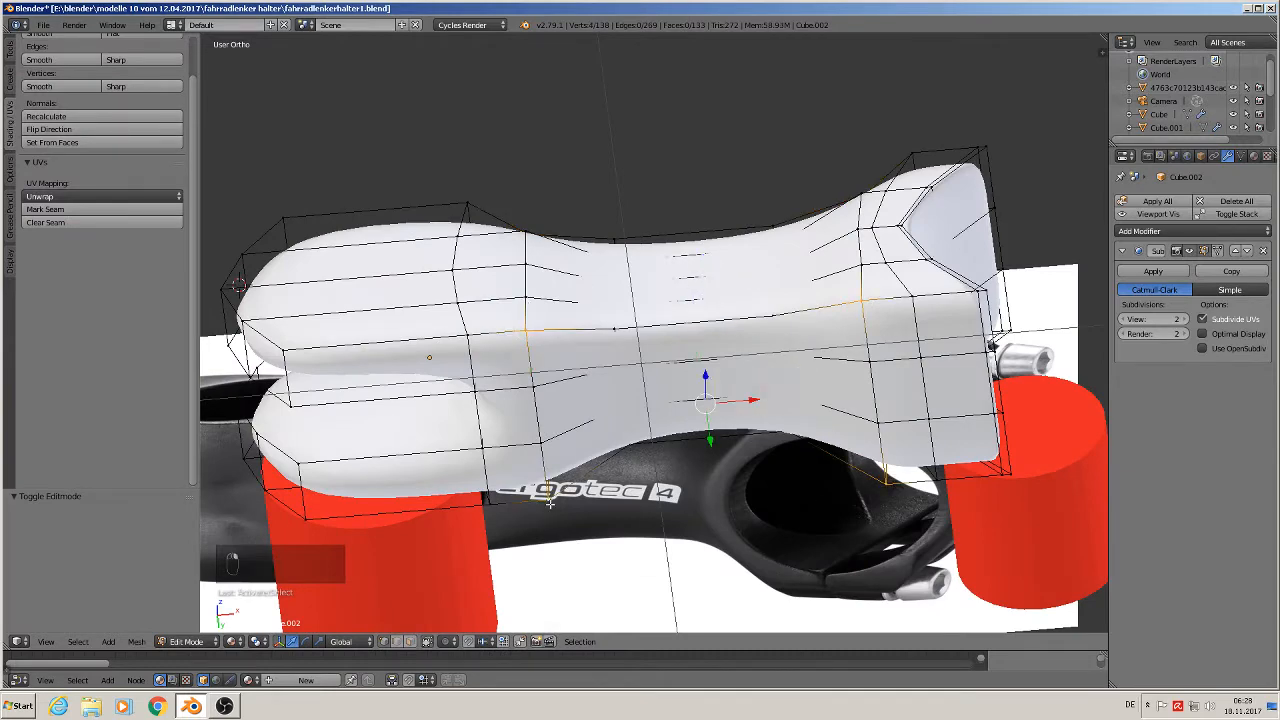
pyautogui.moveTo(549, 507); pyautogui.dragTo(556, 453, button='middle')
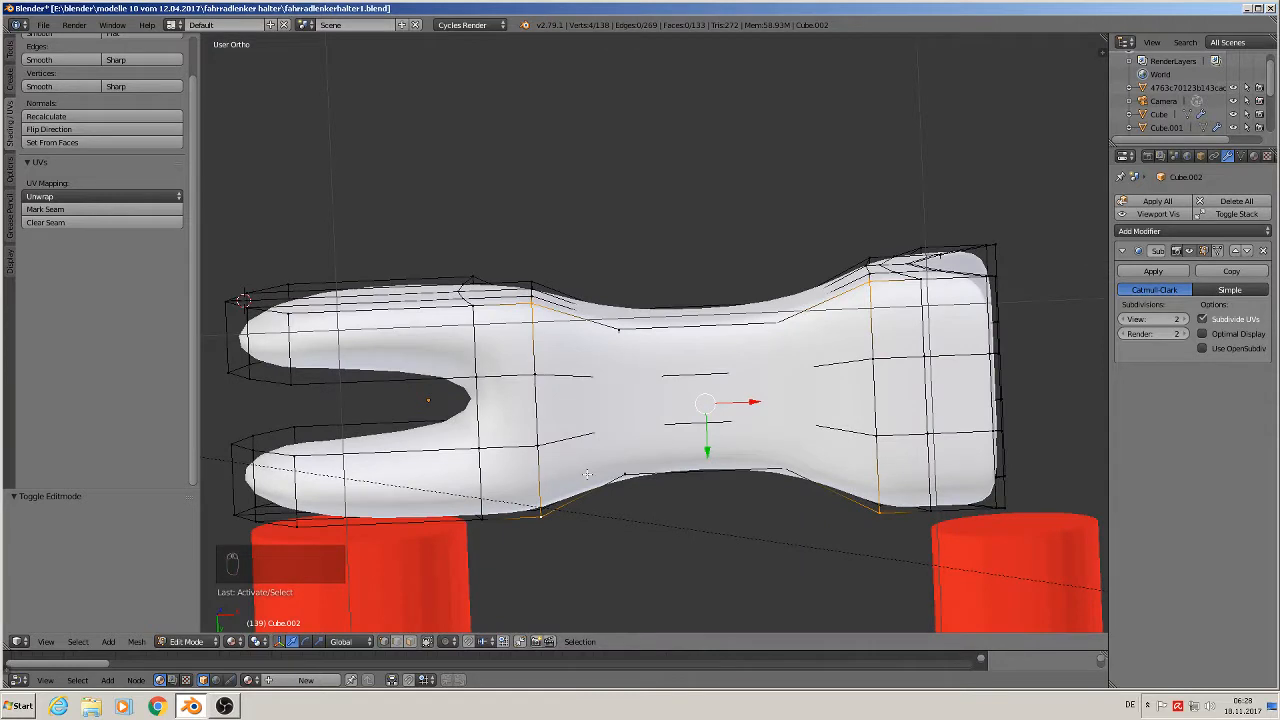
pyautogui.press('s')
pyautogui.press('y')
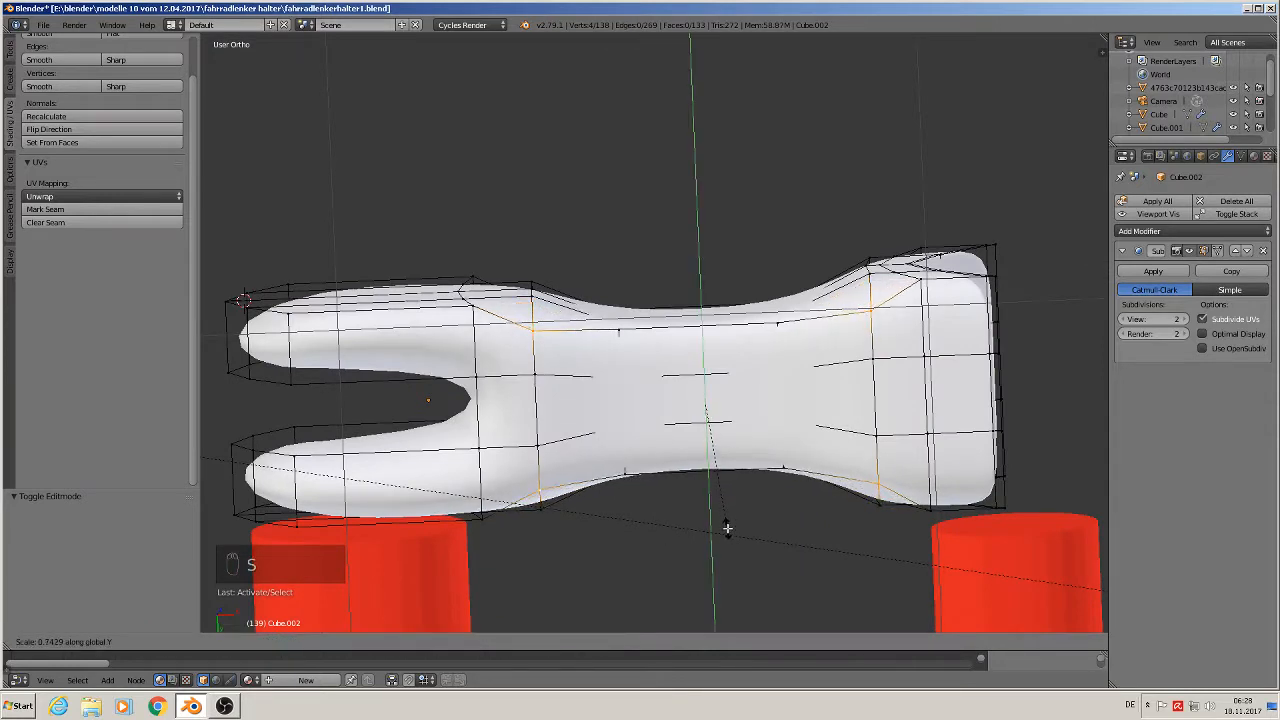
pyautogui.click(729, 518)
# - Move the four lower neck vertices up about 0.04 along Z and check the smoothed shape in Object Mode
pyautogui.moveTo(729, 516); pyautogui.dragTo(736, 66, button='middle')
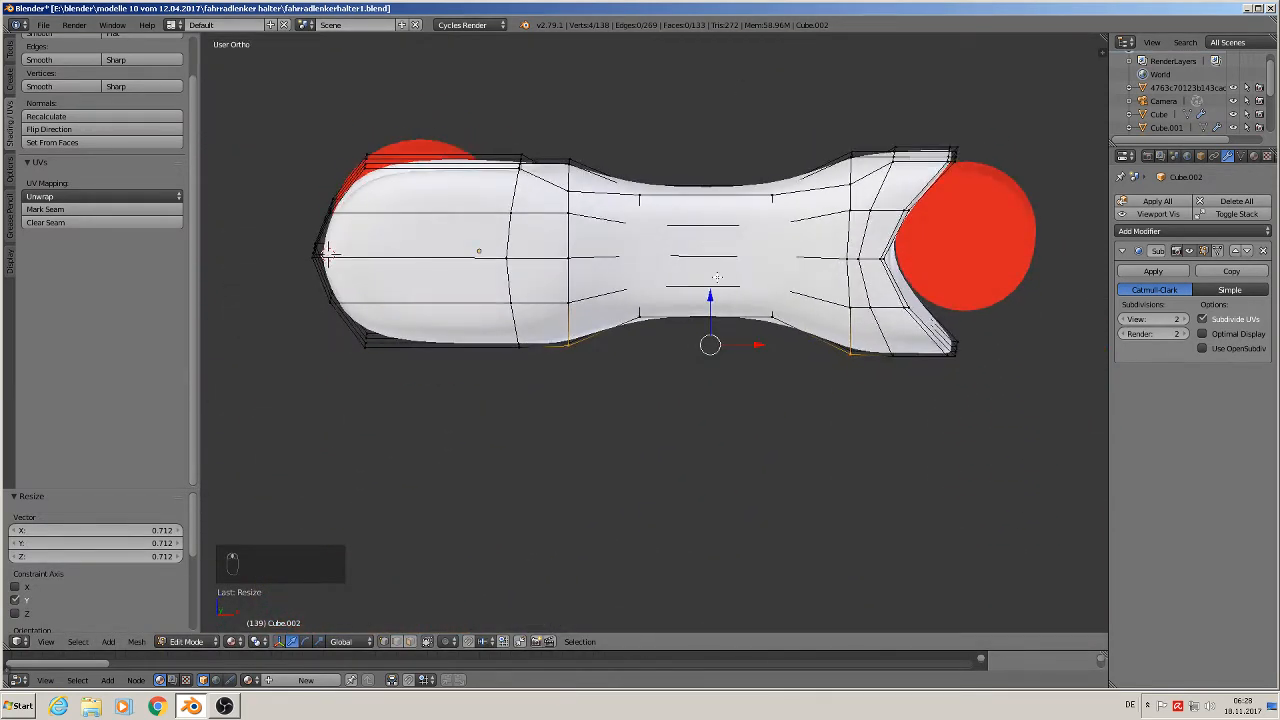
pyautogui.press('g')
pyautogui.press('z')
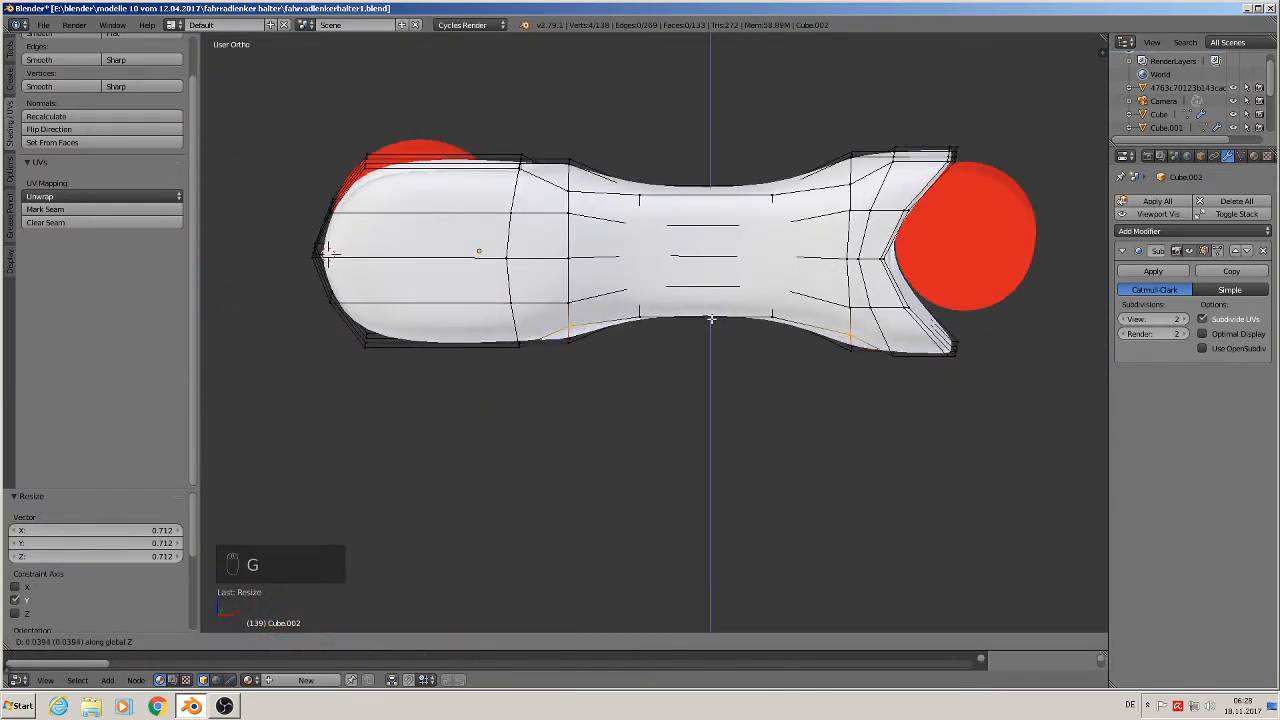
pyautogui.click(709, 318)
pyautogui.press('Tab')
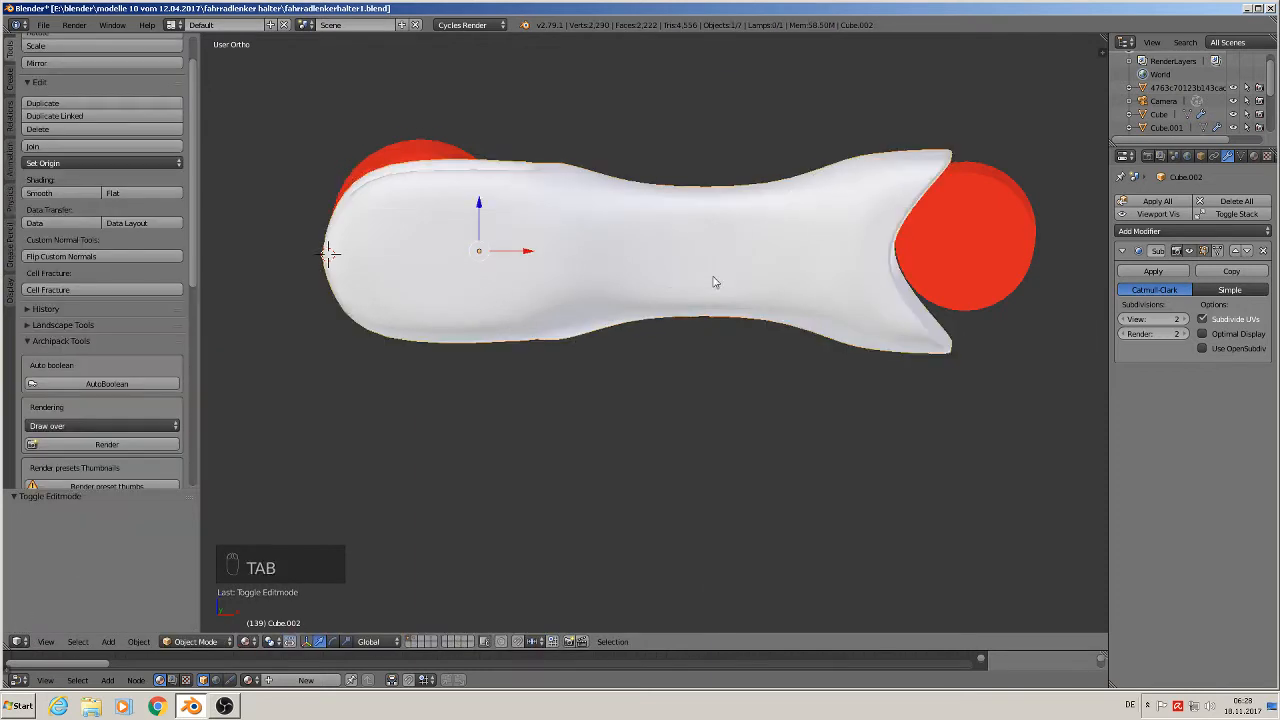
# - Examine the smoothed stem from several angles, focusing on the rounded base of the slot between the two prongs
pyautogui.moveTo(714, 280); pyautogui.dragTo(745, 311, button='middle')
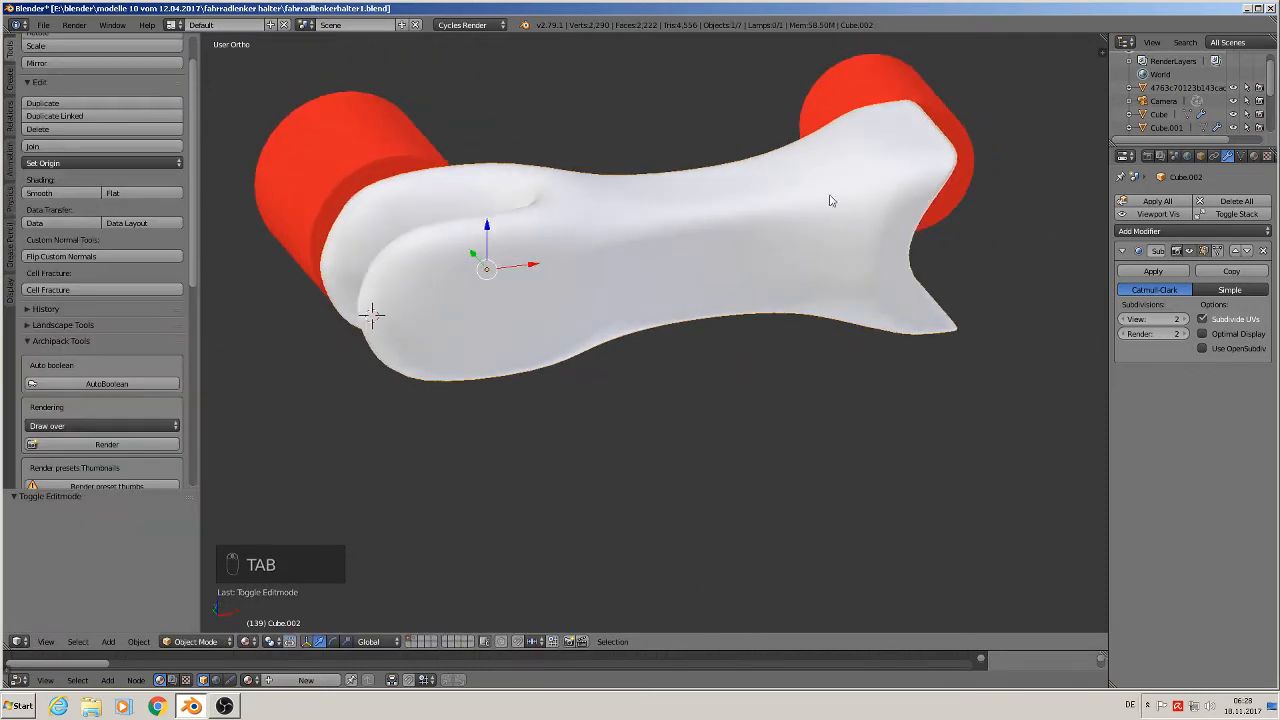
pyautogui.moveTo(829, 200); pyautogui.dragTo(787, 237, button='middle')
pyautogui.scroll(3, 776, 240)
pyautogui.scroll(-2, 694, 250)
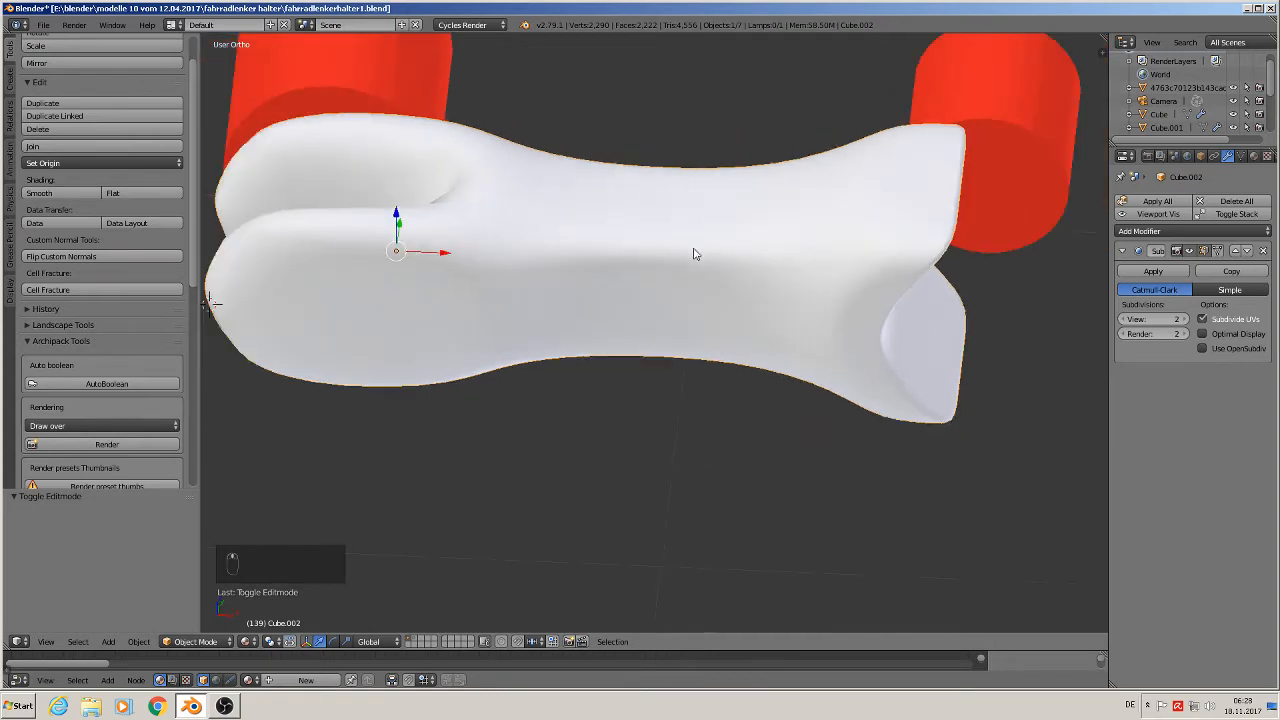
pyautogui.keyDown('shift'); pyautogui.moveTo(565, 240); pyautogui.dragTo(791, 258, button='middle'); pyautogui.keyUp('shift')
pyautogui.scroll(1, 722, 239)
pyautogui.press('Tab')
pyautogui.press('Tab')
pyautogui.moveTo(687, 231); pyautogui.dragTo(659, 288, button='middle')
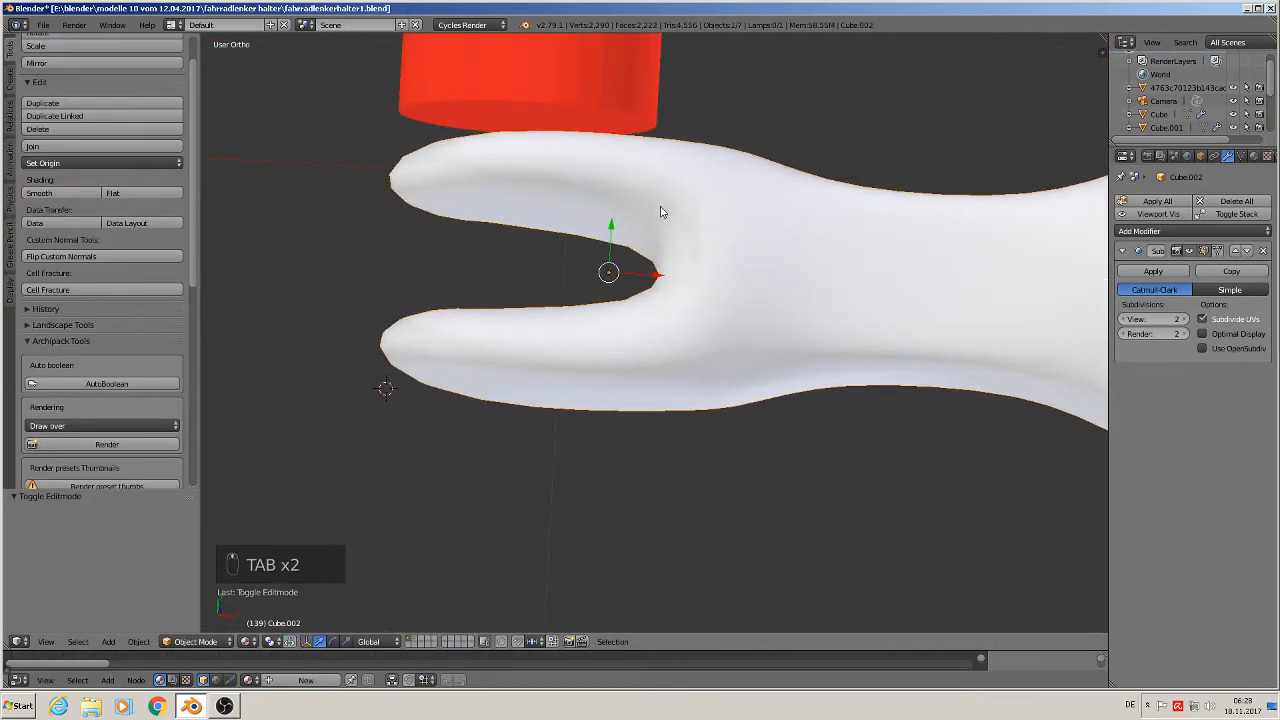
pyautogui.moveTo(697, 357); pyautogui.dragTo(700, 297, button='middle')
pyautogui.scroll(-2, 775, 310)
pyautogui.moveTo(845, 303); pyautogui.dragTo(832, 321, button='middle')
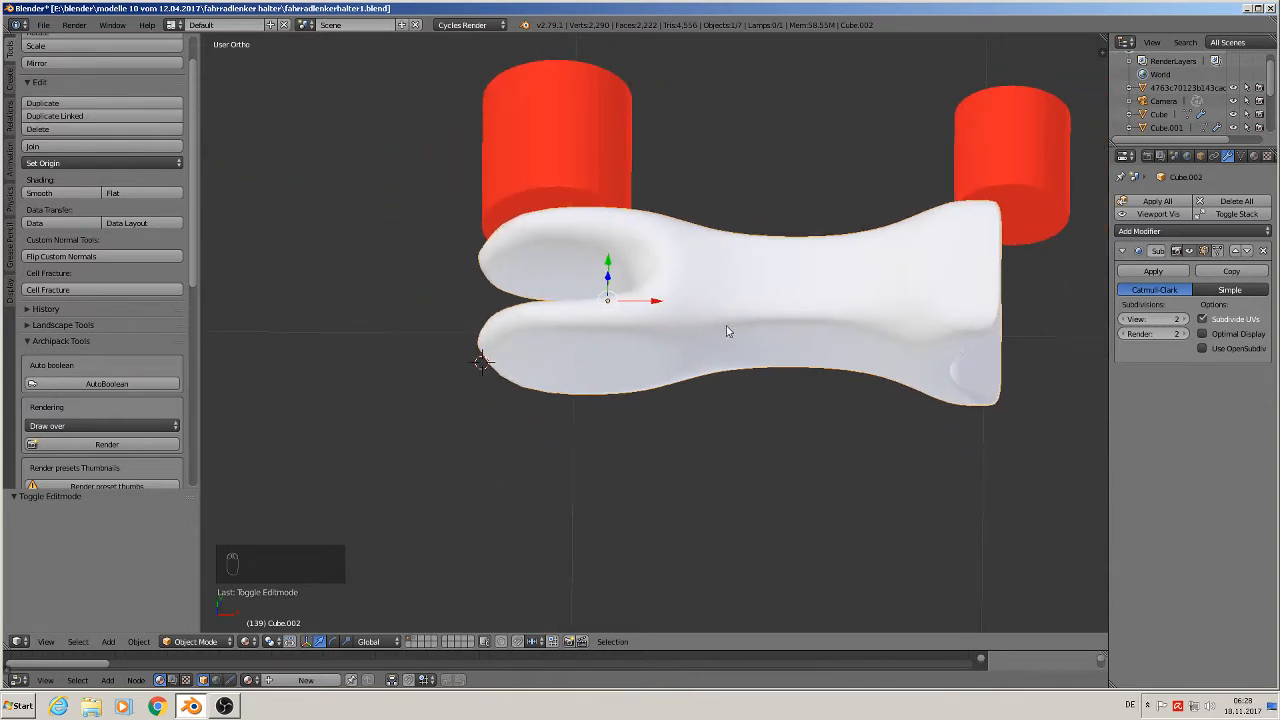
pyautogui.scroll(2, 683, 317)
# - Add one loop cut around the stem body behind the slot and slide it tight against the slot's base
pyautogui.press('Tab')
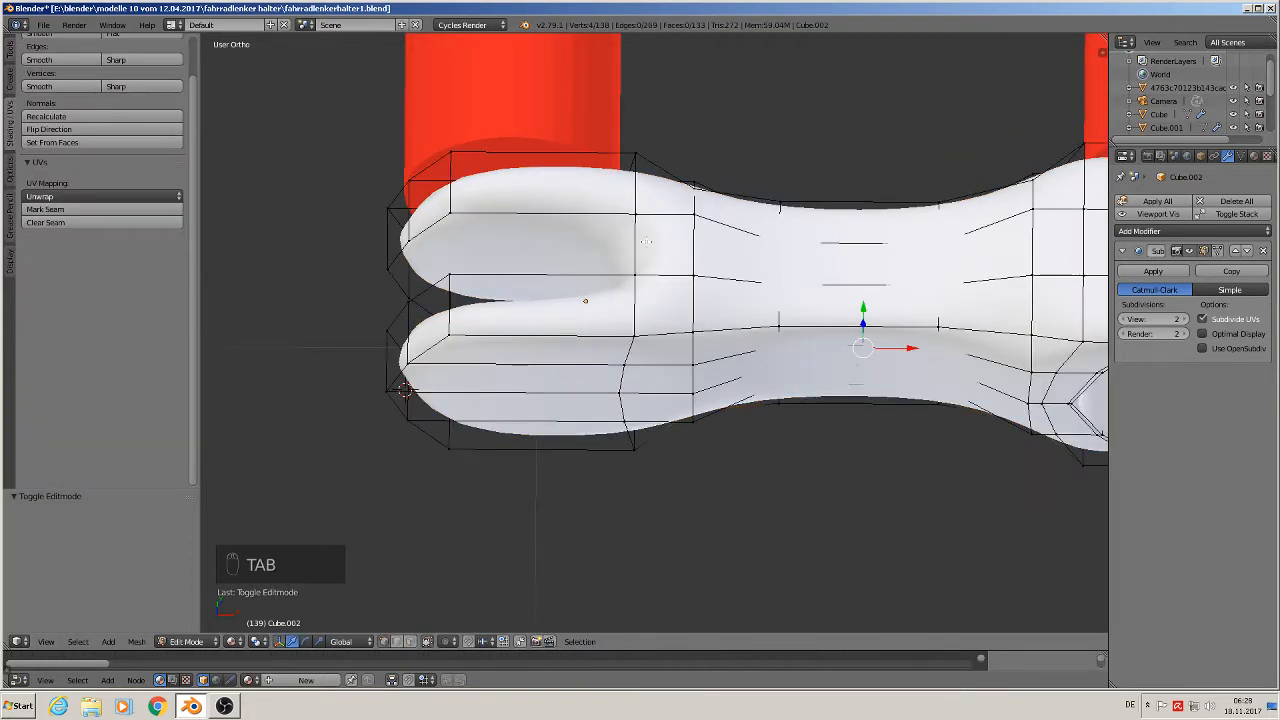
pyautogui.moveTo(646, 241); pyautogui.dragTo(646, 290, button='middle')
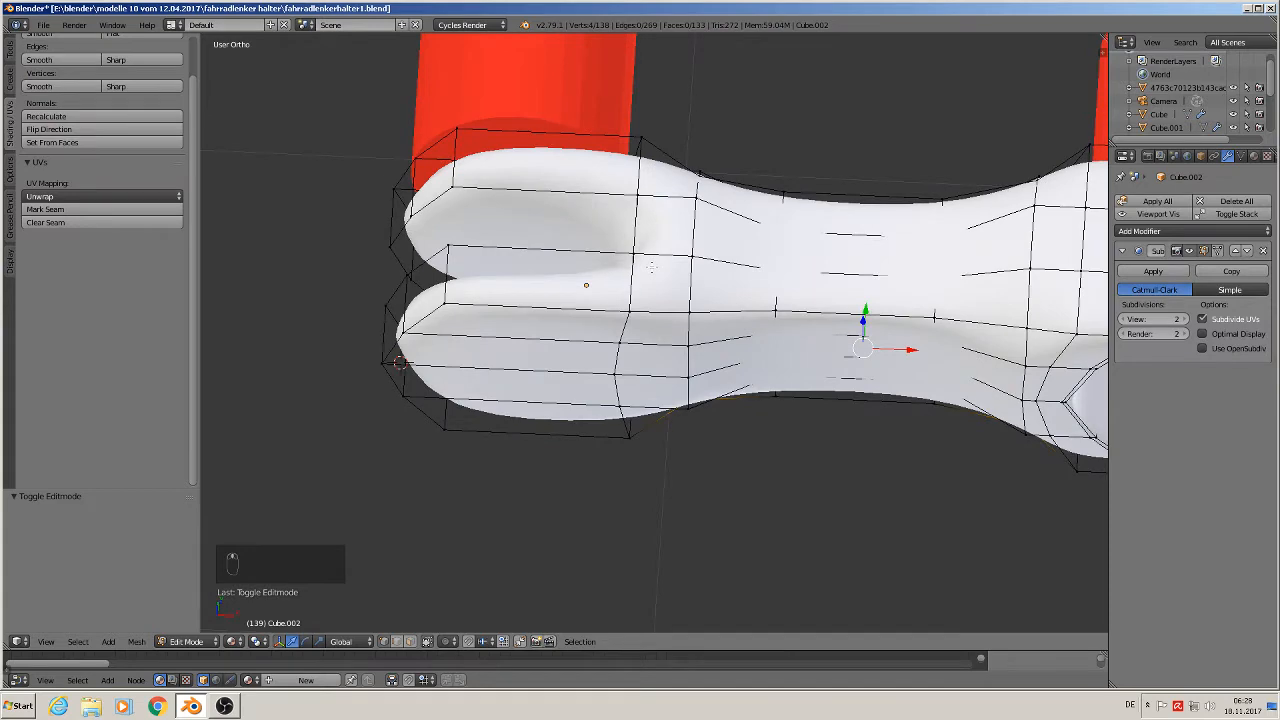
pyautogui.hotkey('ctrl', 'r')
pyautogui.click(648, 260)
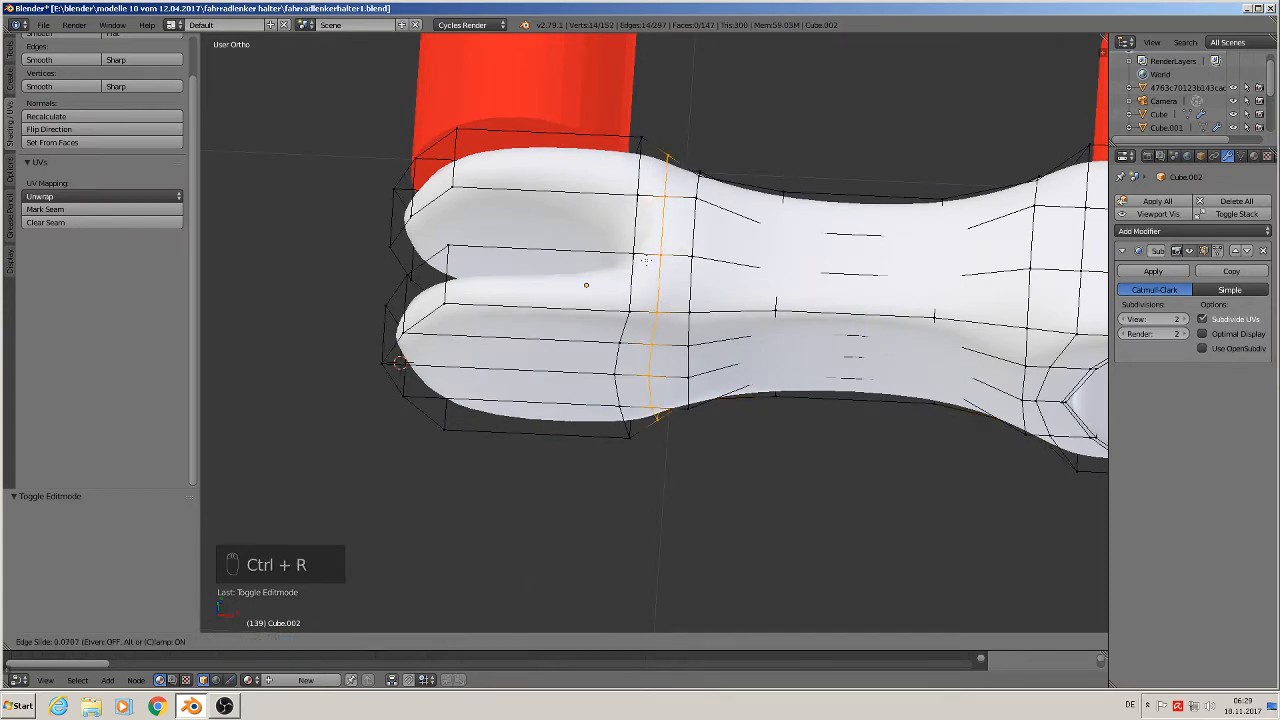
pyautogui.click(627, 252)
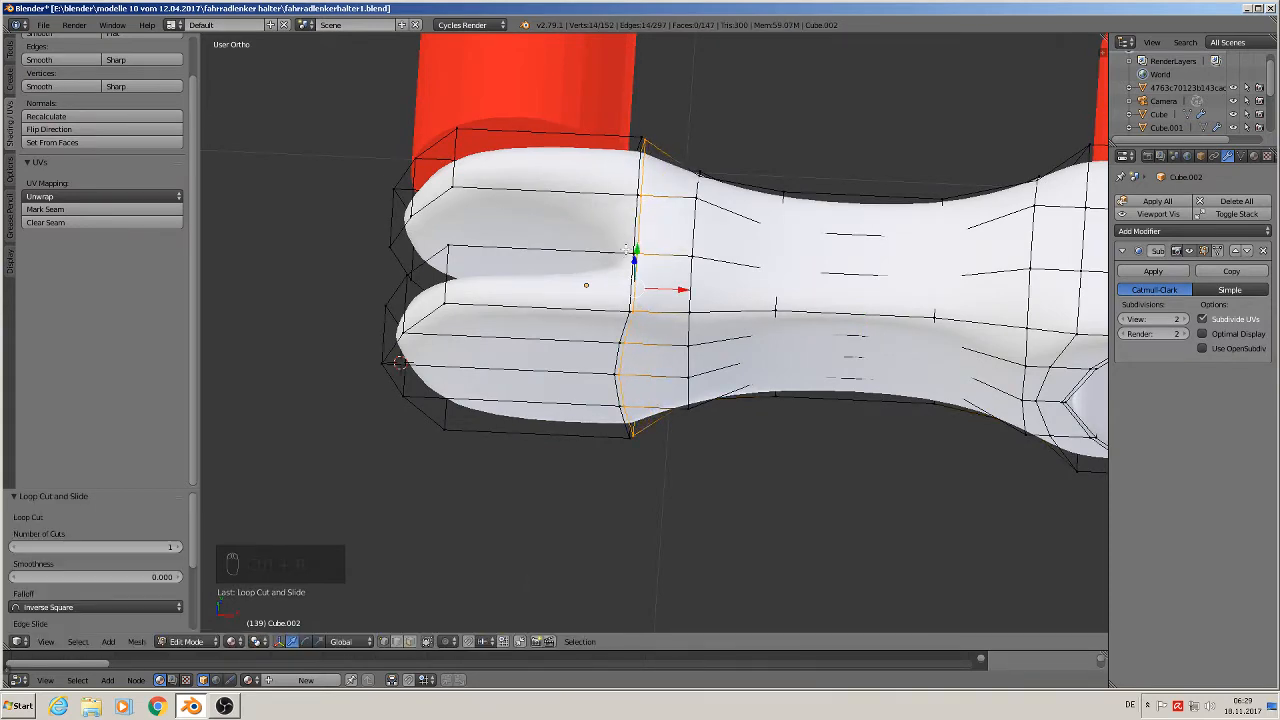
pyautogui.moveTo(627, 252)
pyautogui.mouseDown(button='middle')
pyautogui.moveTo(644, 319)
pyautogui.moveTo(635, 262)
pyautogui.mouseUp(button='middle')
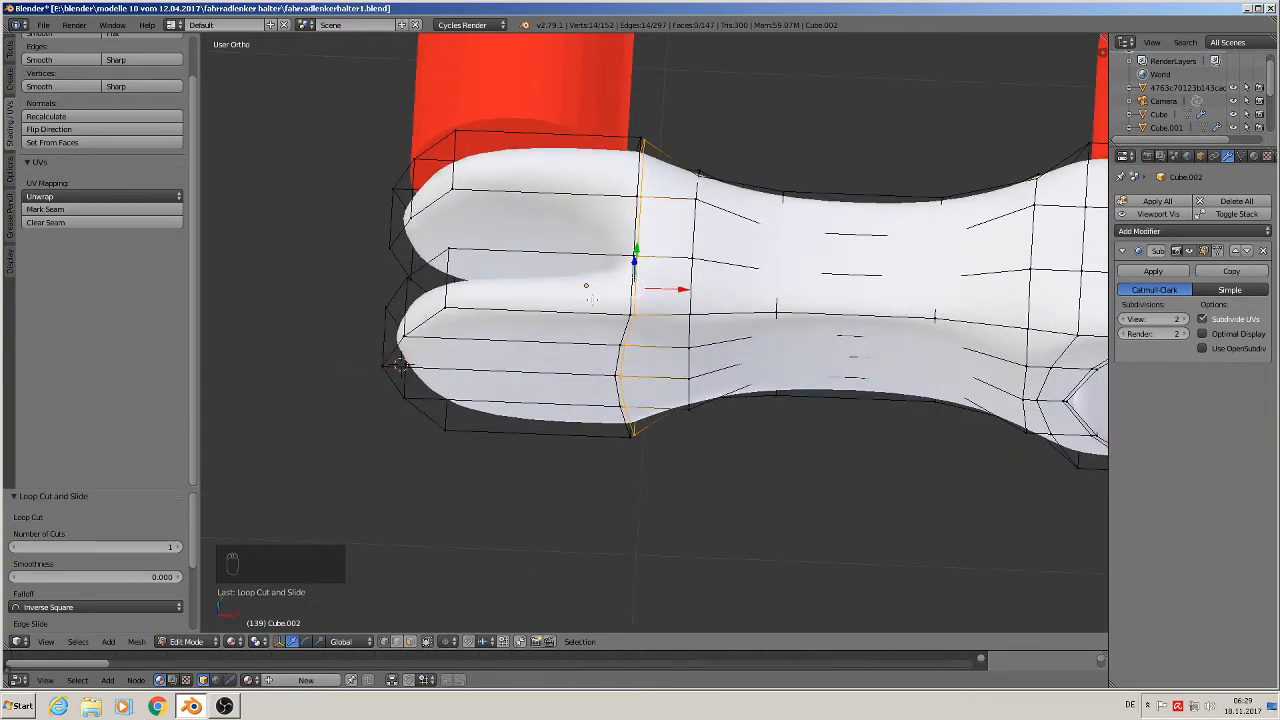
# - Add a loop cut around each of the two prongs, slide both close to the slot's base, and check the sharpened slot
pyautogui.hotkey('ctrl', 'r')
pyautogui.click(600, 300)
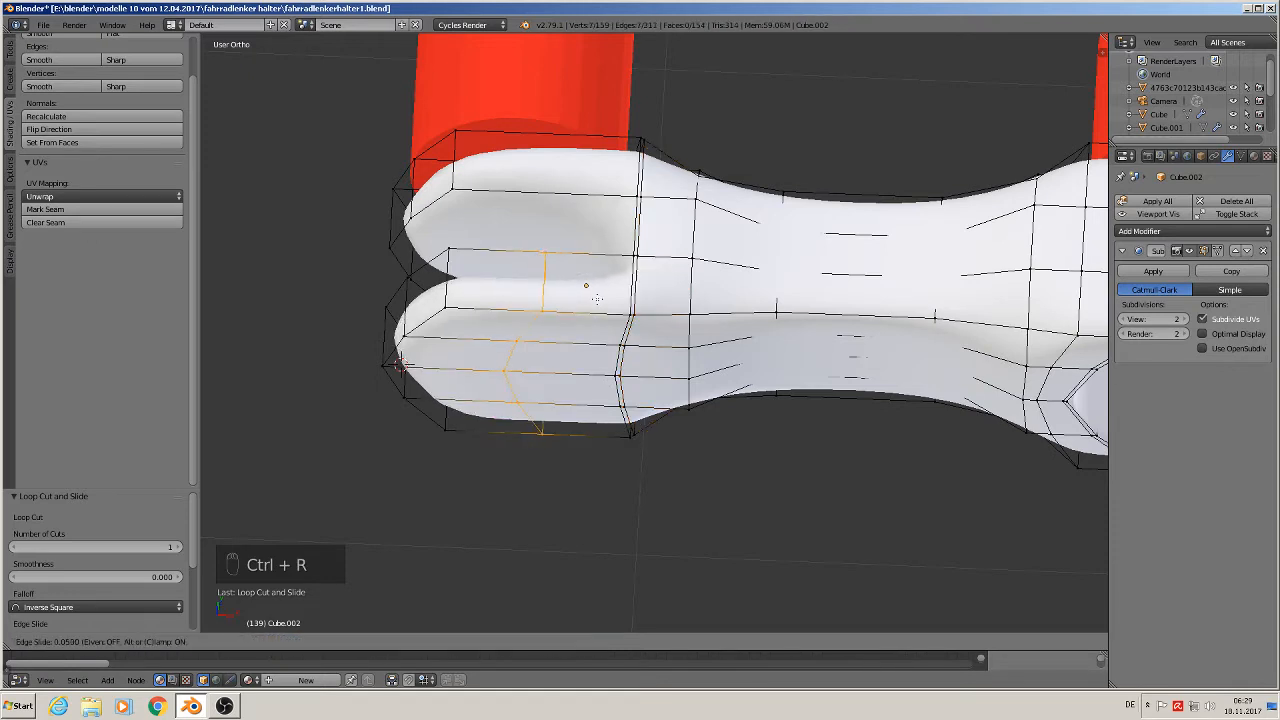
pyautogui.click(665, 310)
pyautogui.moveTo(672, 313); pyautogui.dragTo(628, 314, button='middle')
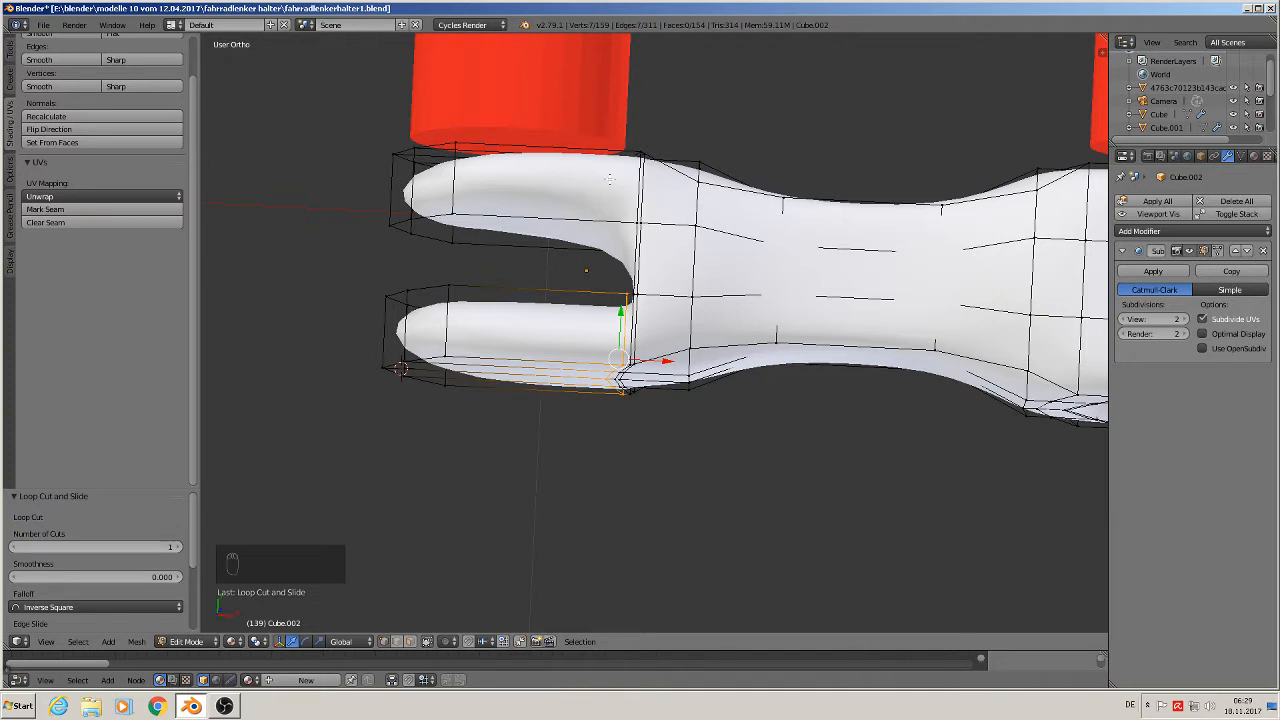
pyautogui.hotkey('ctrl', 'r')
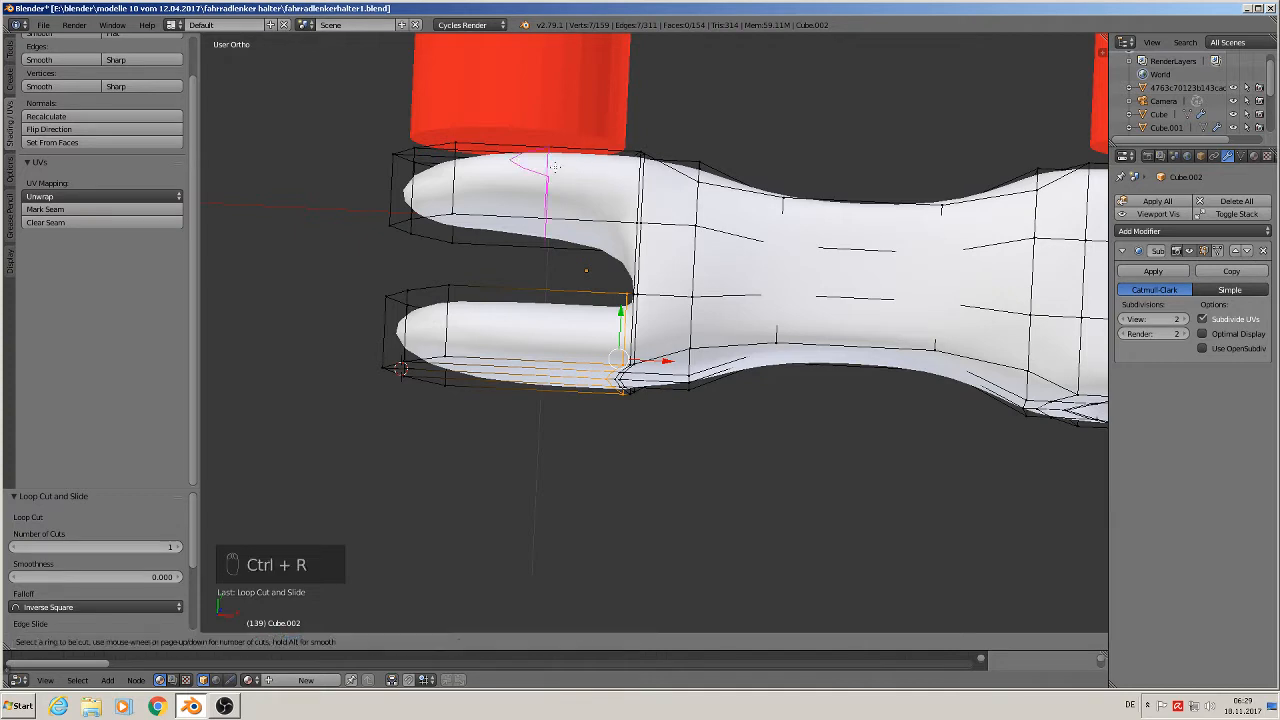
pyautogui.click(554, 166)
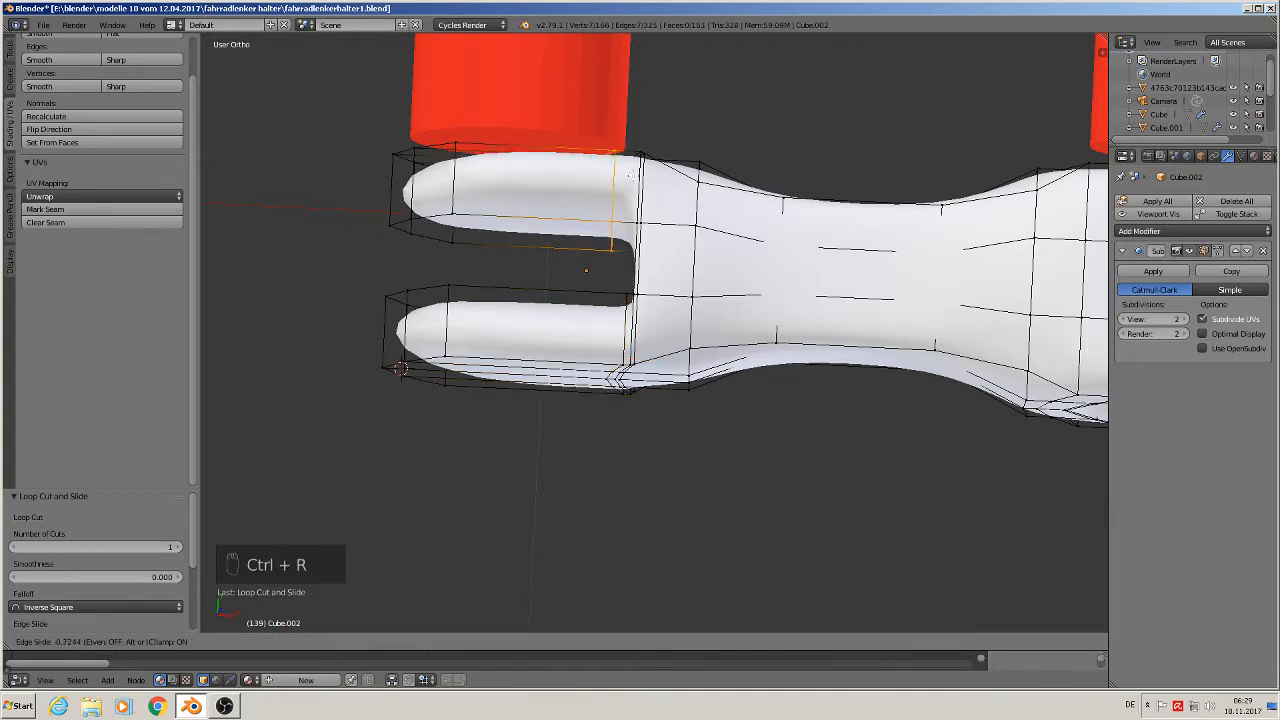
pyautogui.click(655, 180)
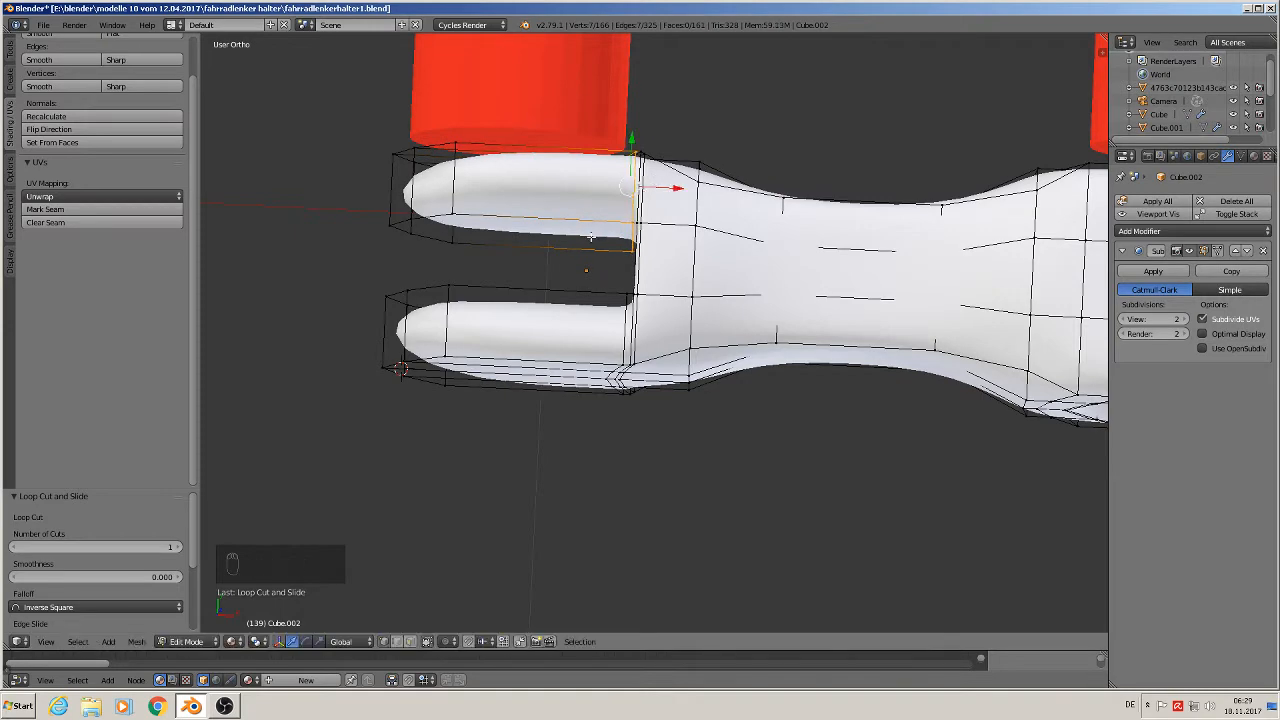
pyautogui.moveTo(659, 241); pyautogui.dragTo(681, 222, button='middle')
pyautogui.press('Tab')
pyautogui.scroll(4, 685, 225)
pyautogui.press('Tab')
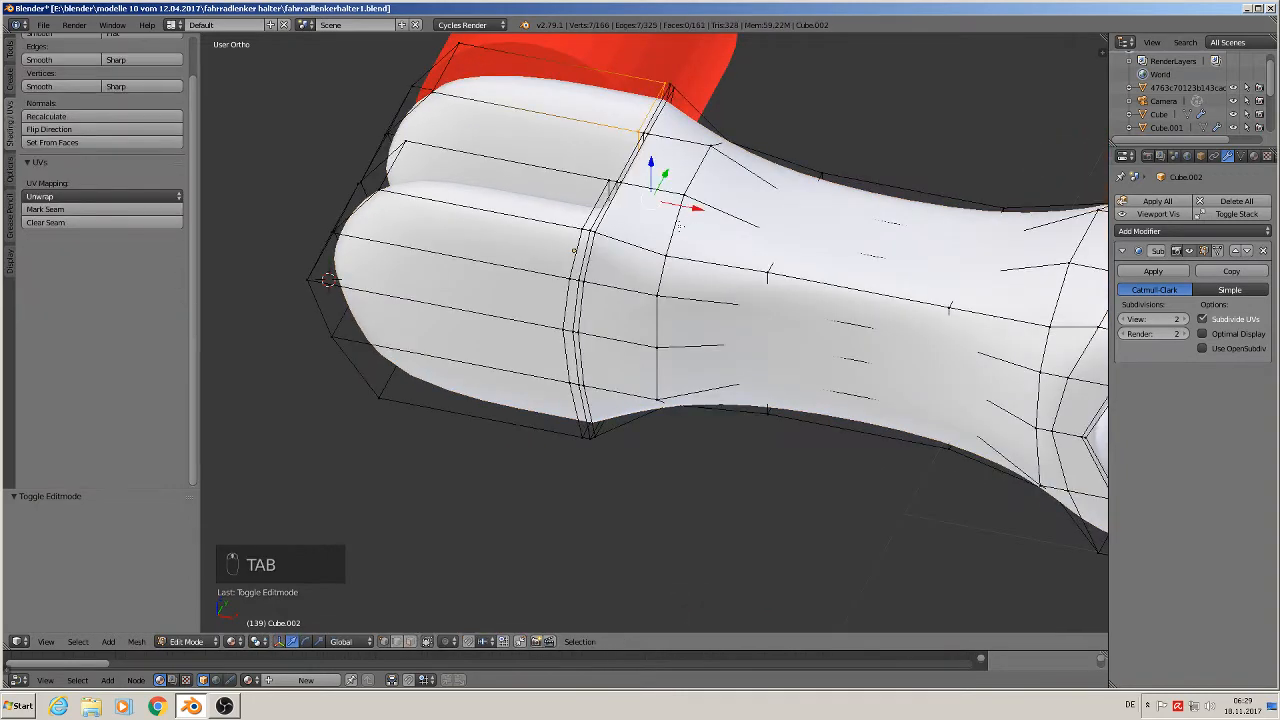
# - Move the new edge loop on each prong about -0.028 along X, away from the slot's base, and check the smoothed slot
pyautogui.scroll(2, 684, 228)
pyautogui.scroll(-5, 676, 226)
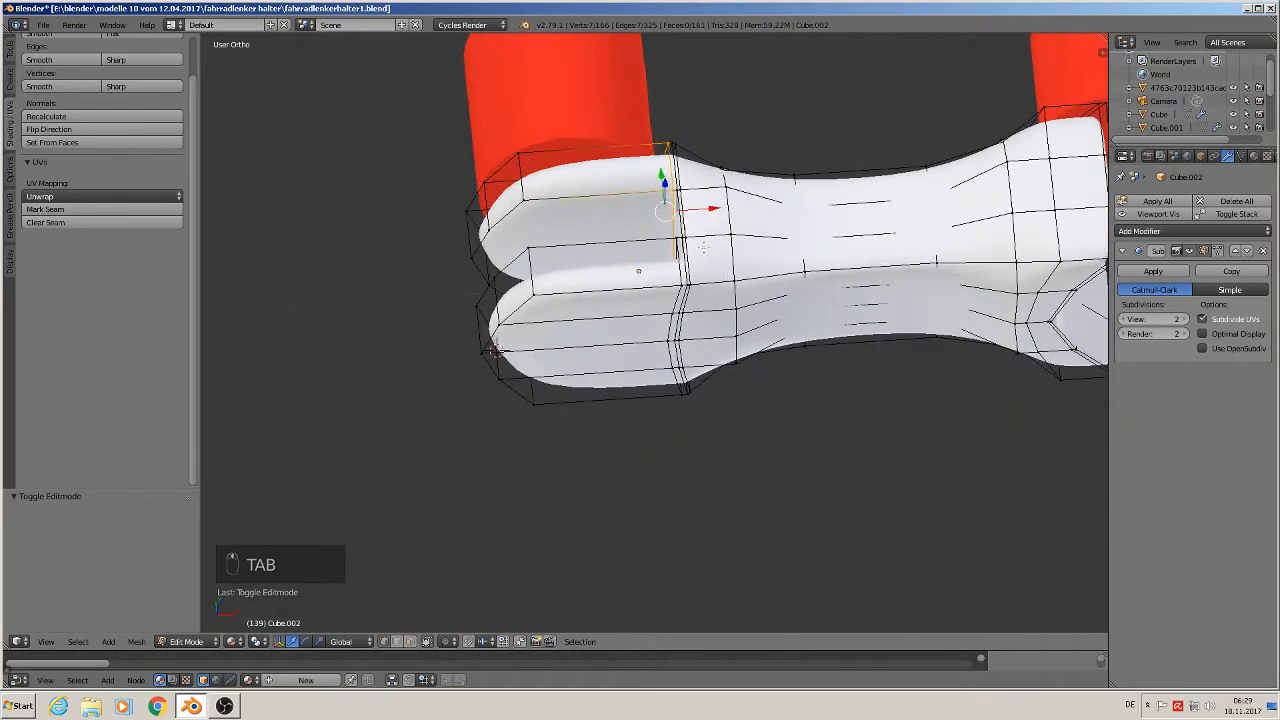
pyautogui.moveTo(690, 247); pyautogui.dragTo(669, 232, button='middle')
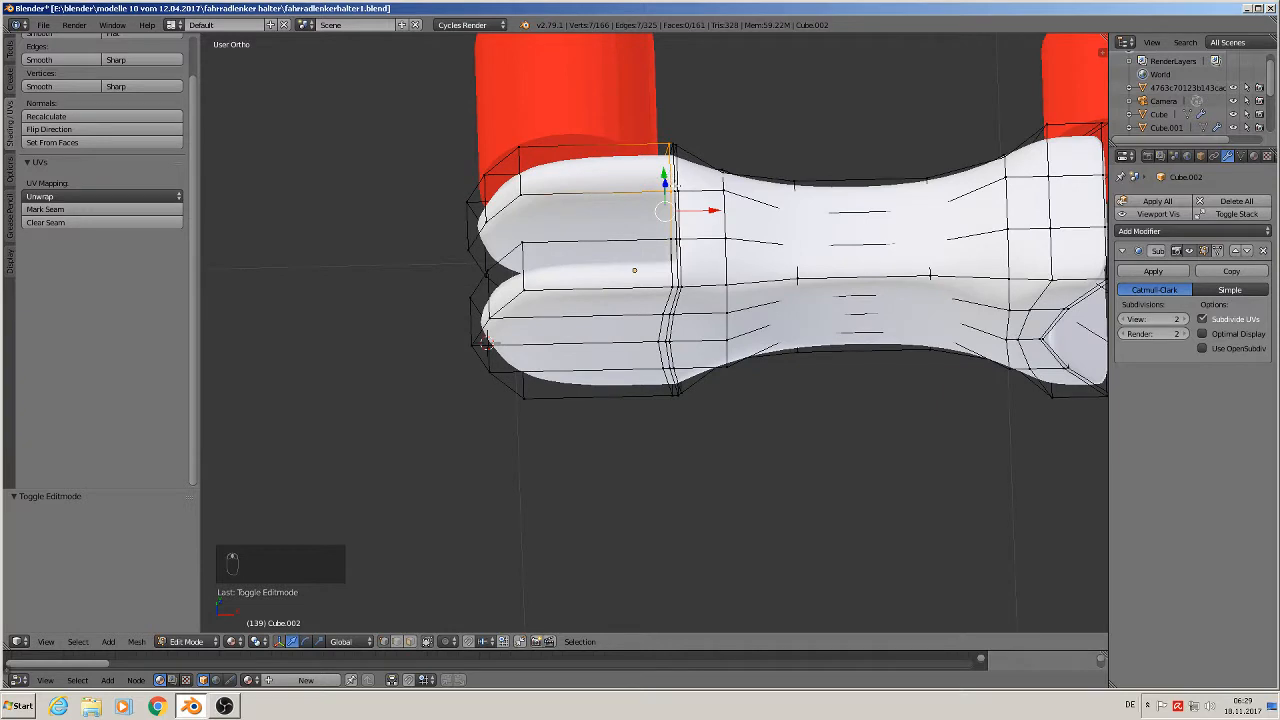
pyautogui.moveTo(694, 211); pyautogui.dragTo(679, 211)
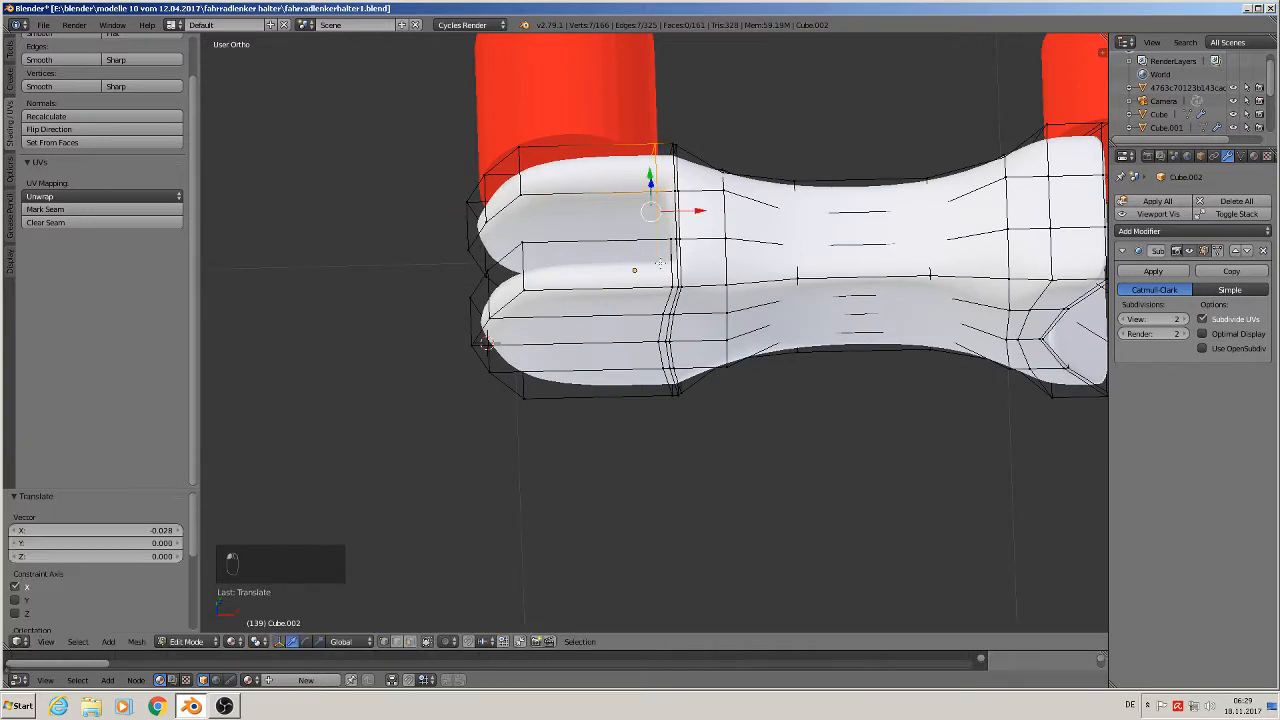
pyautogui.keyDown('alt'); pyautogui.rightClick(690, 289); pyautogui.keyUp('alt')
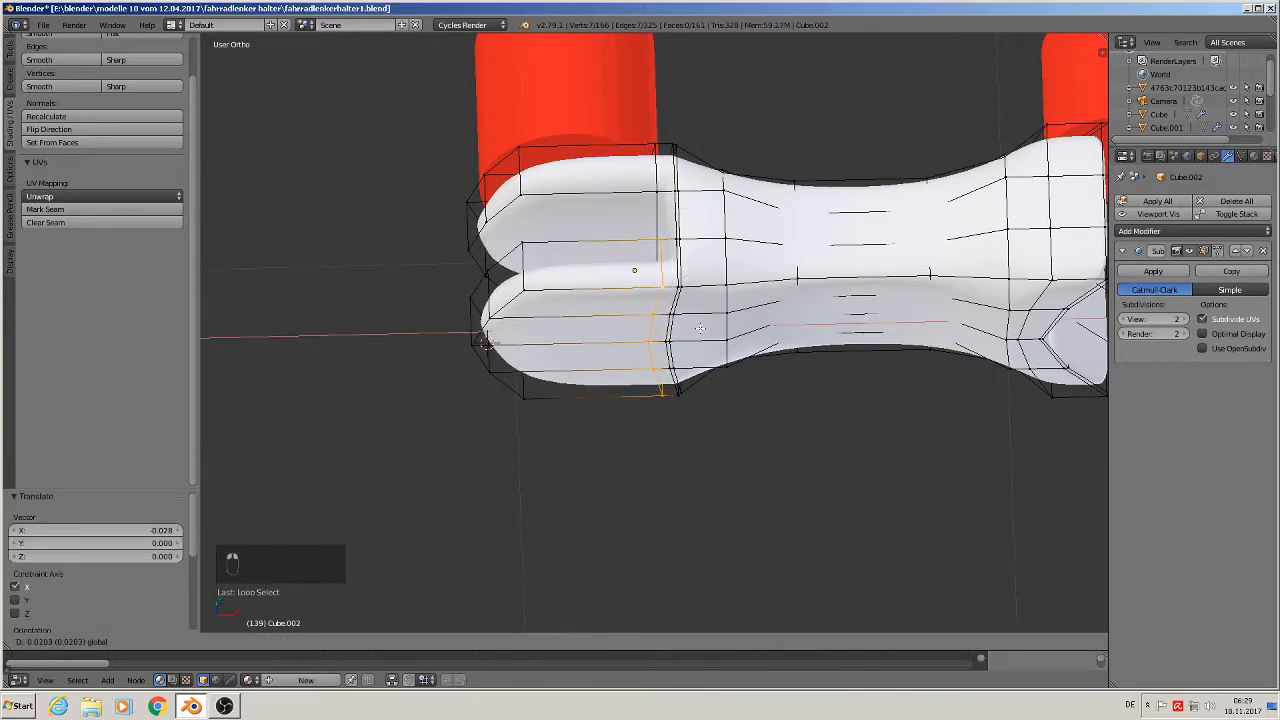
pyautogui.press('Tab')
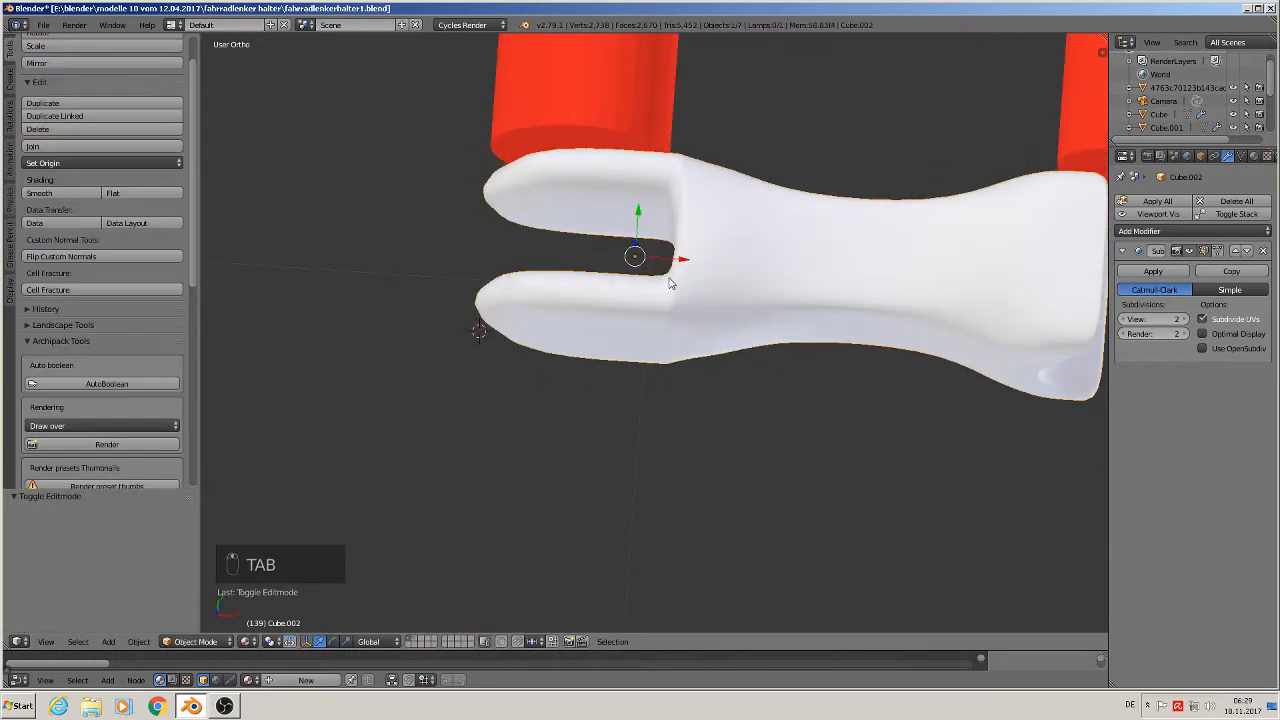
pyautogui.moveTo(676, 306); pyautogui.dragTo(678, 288, button='middle')
# - Select the edge loop on the stem body just behind the slot, move it 0.022 along X and scale it to 0.970
pyautogui.press('Tab')
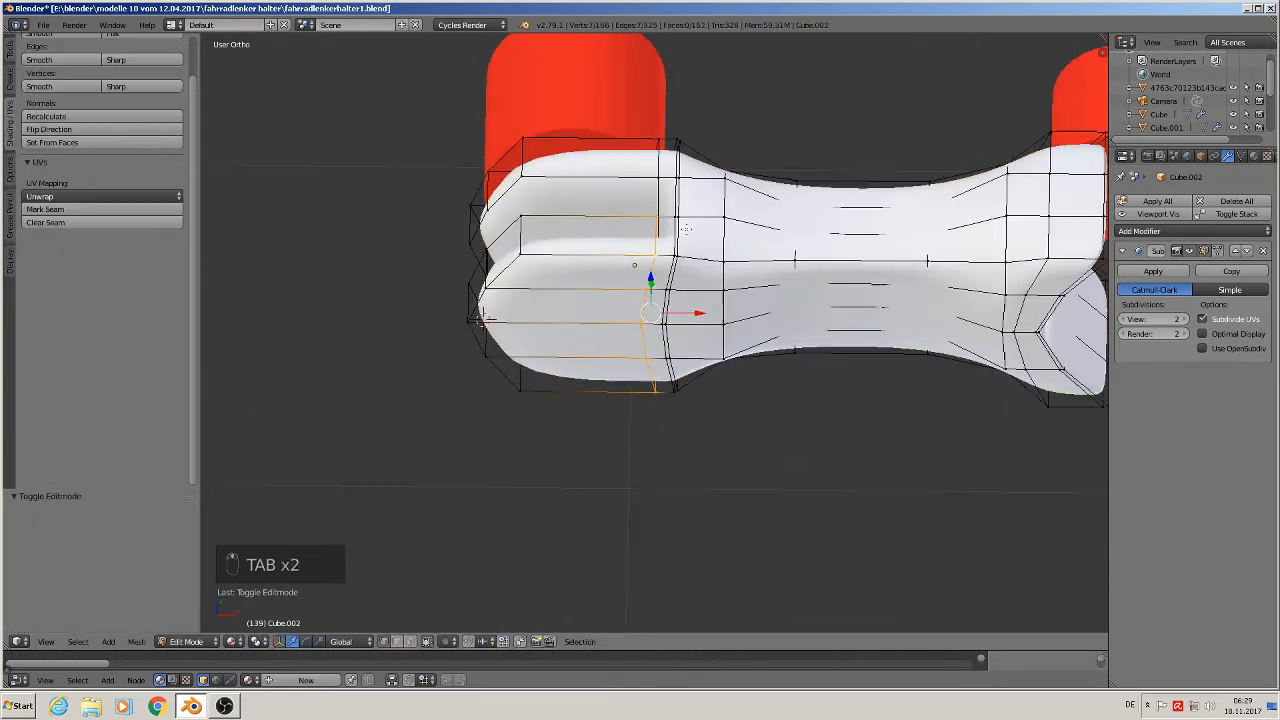
pyautogui.keyDown('alt'); pyautogui.rightClick(682, 209); pyautogui.keyUp('alt')
pyautogui.moveTo(723, 266); pyautogui.dragTo(735, 270)
pyautogui.press('s')
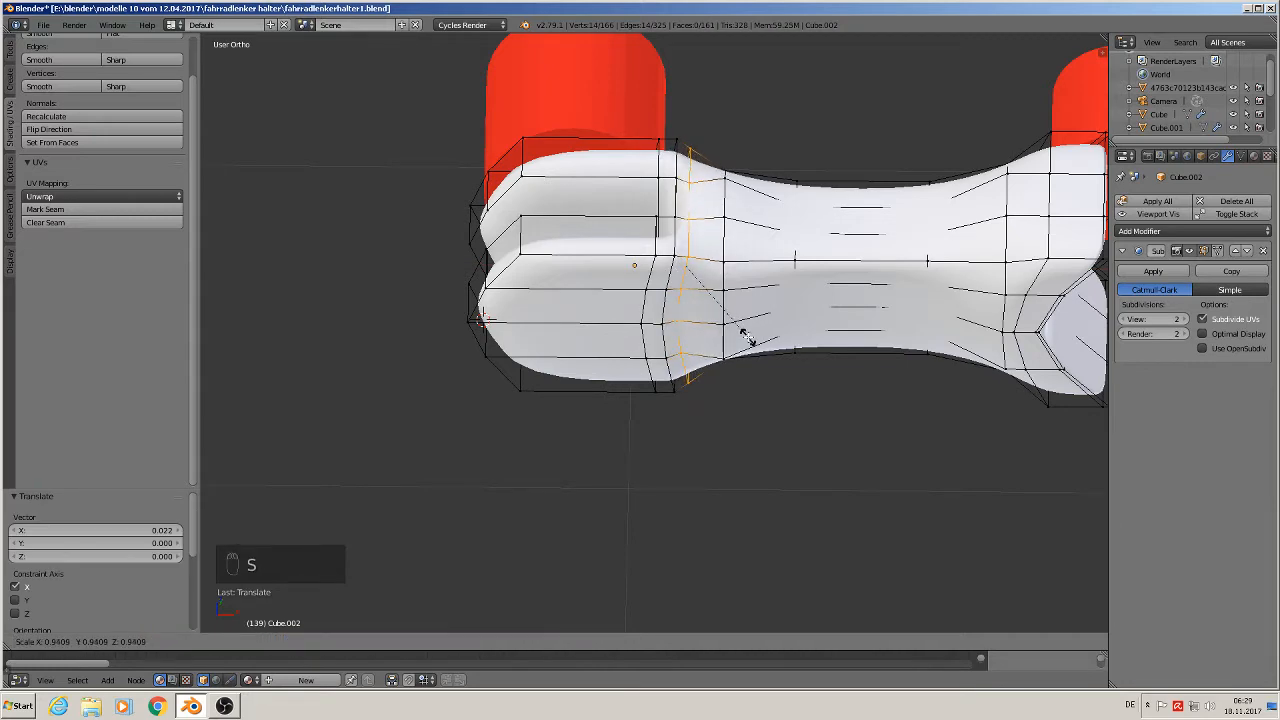
pyautogui.click(748, 338)
# - In front view and Object Mode, select the red cylinder at the stem's slotted end and move it -0.010 along X
pyautogui.moveTo(686, 240); pyautogui.dragTo(706, 175, button='middle')
pyautogui.moveTo(643, 296); pyautogui.dragTo(596, 294, button='middle')
pyautogui.scroll(1, 730, 289)
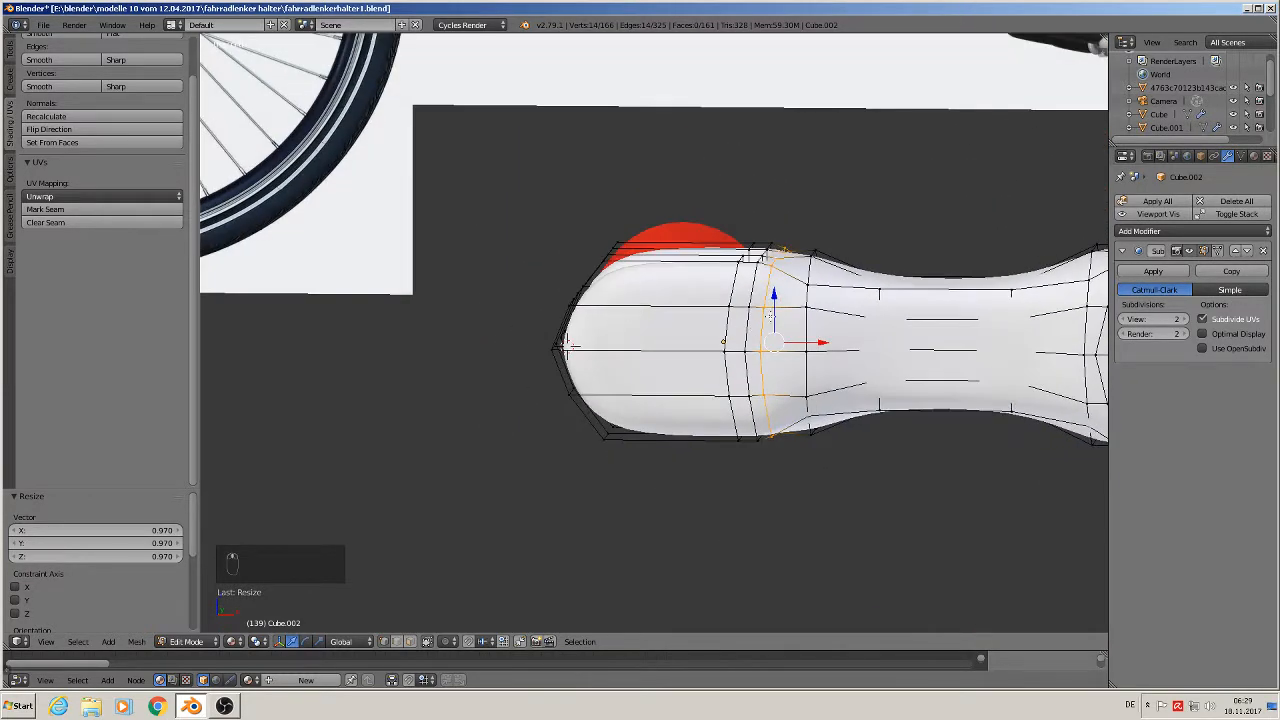
pyautogui.scroll(-3, 768, 338)
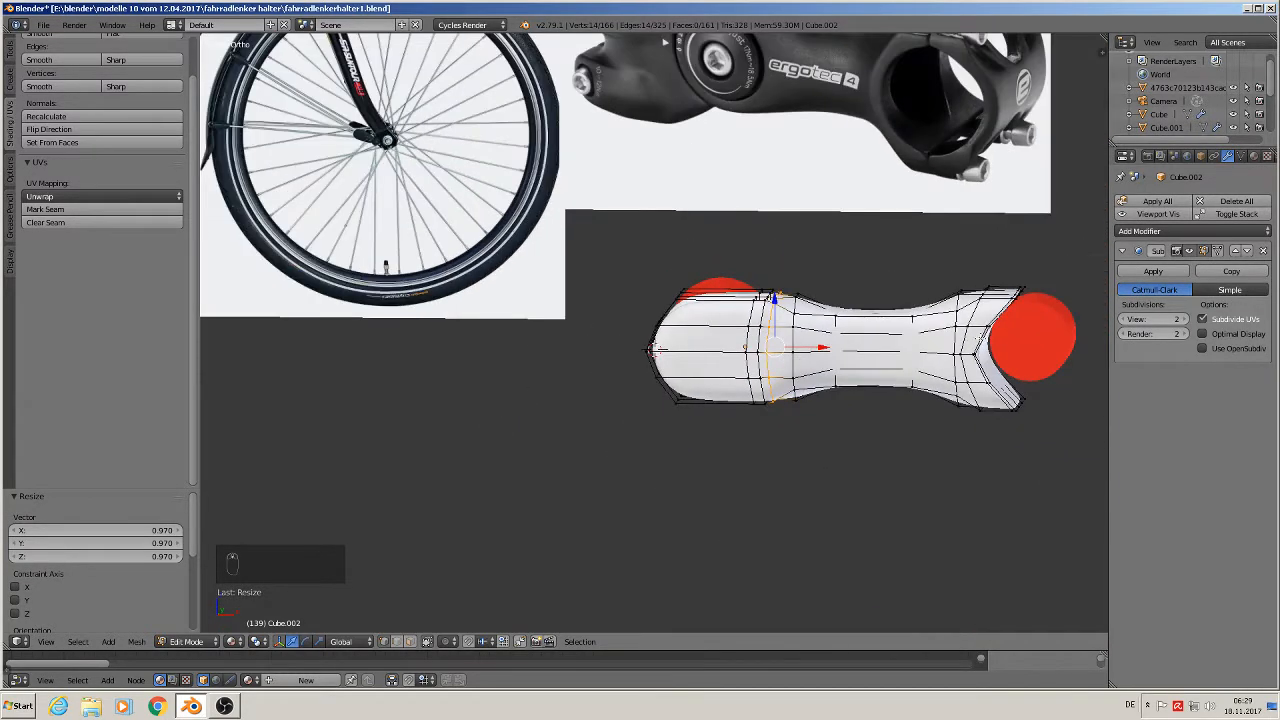
pyautogui.press('KP_1')
pyautogui.scroll(1, 896, 332)
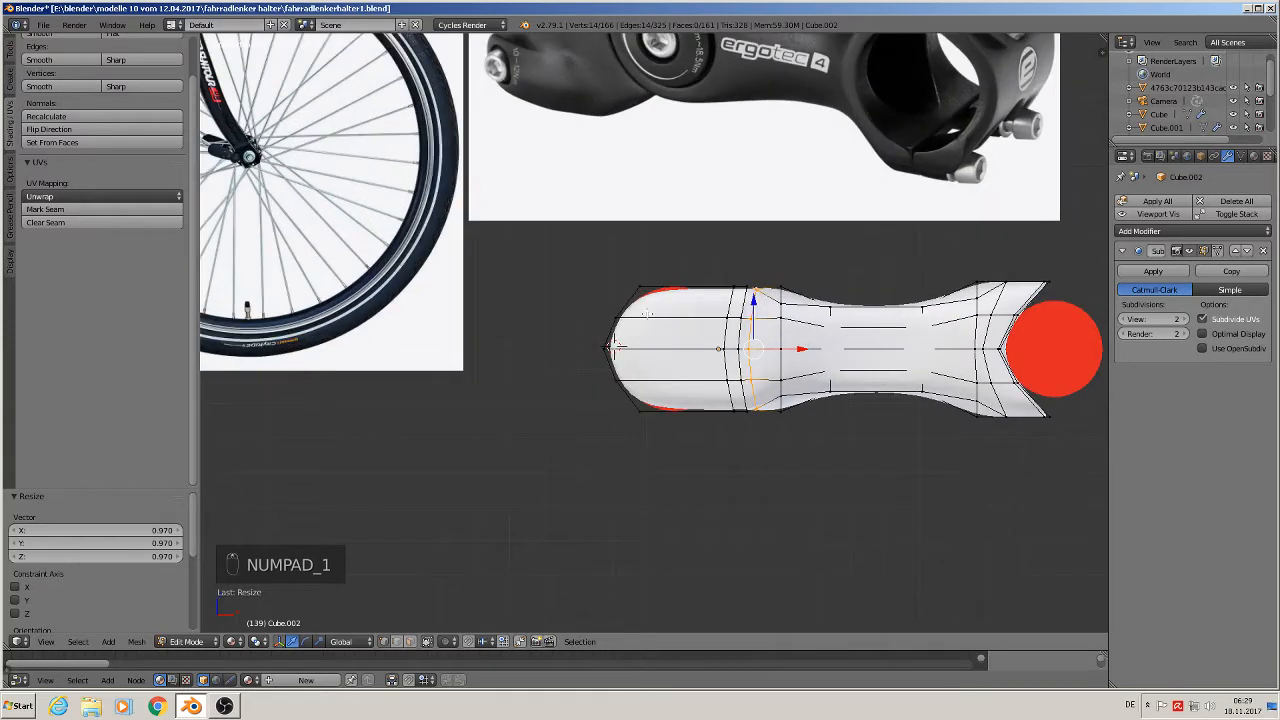
pyautogui.press('Tab')
pyautogui.rightClick(664, 297)
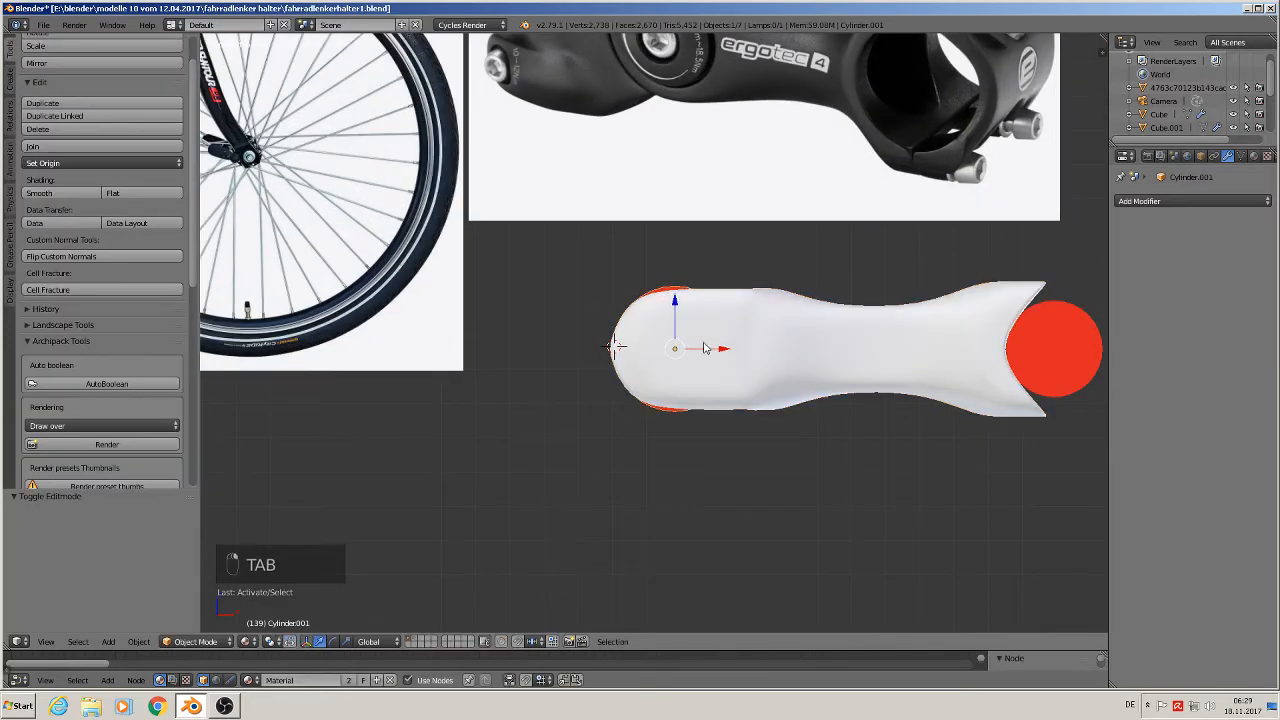
pyautogui.press('Tab')
pyautogui.scroll(2, 703, 349)
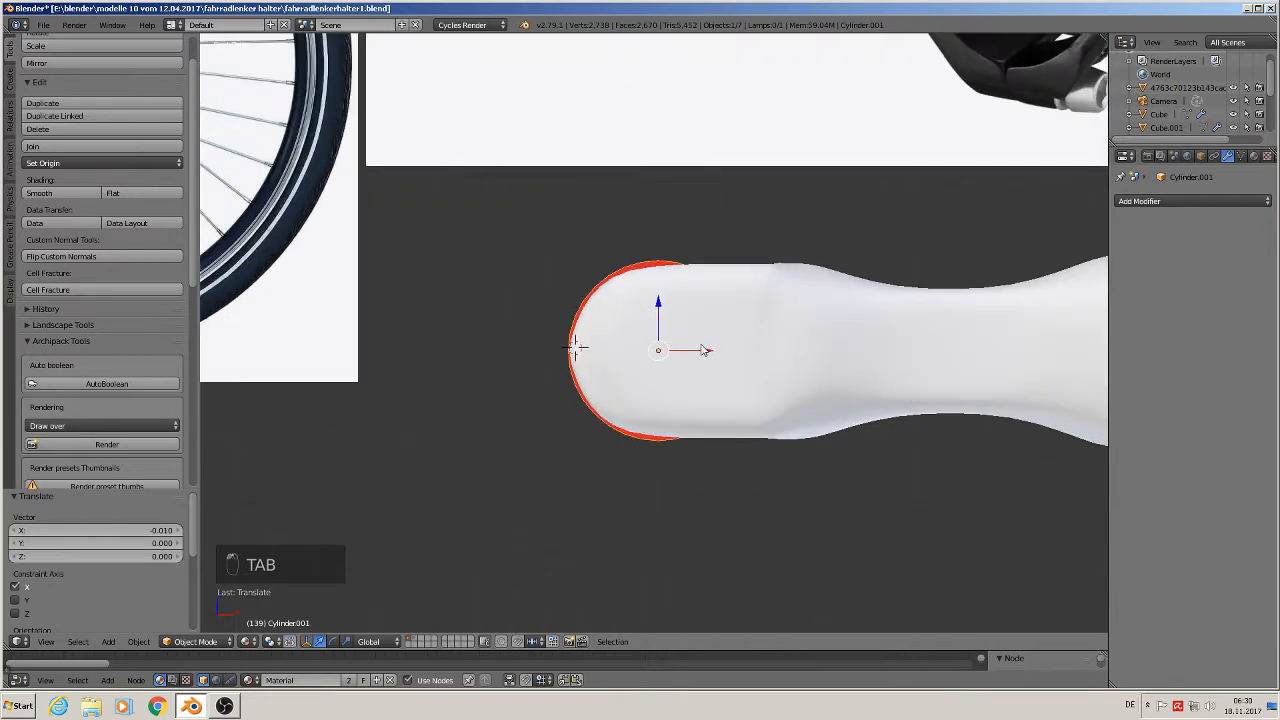
# - In the stem body's Edit Mode, add a centred lengthwise loop cut in each of the two face bands bordering the horizontal midline
pyautogui.press('Tab')
pyautogui.rightClick(680, 320)
pyautogui.press('Tab')
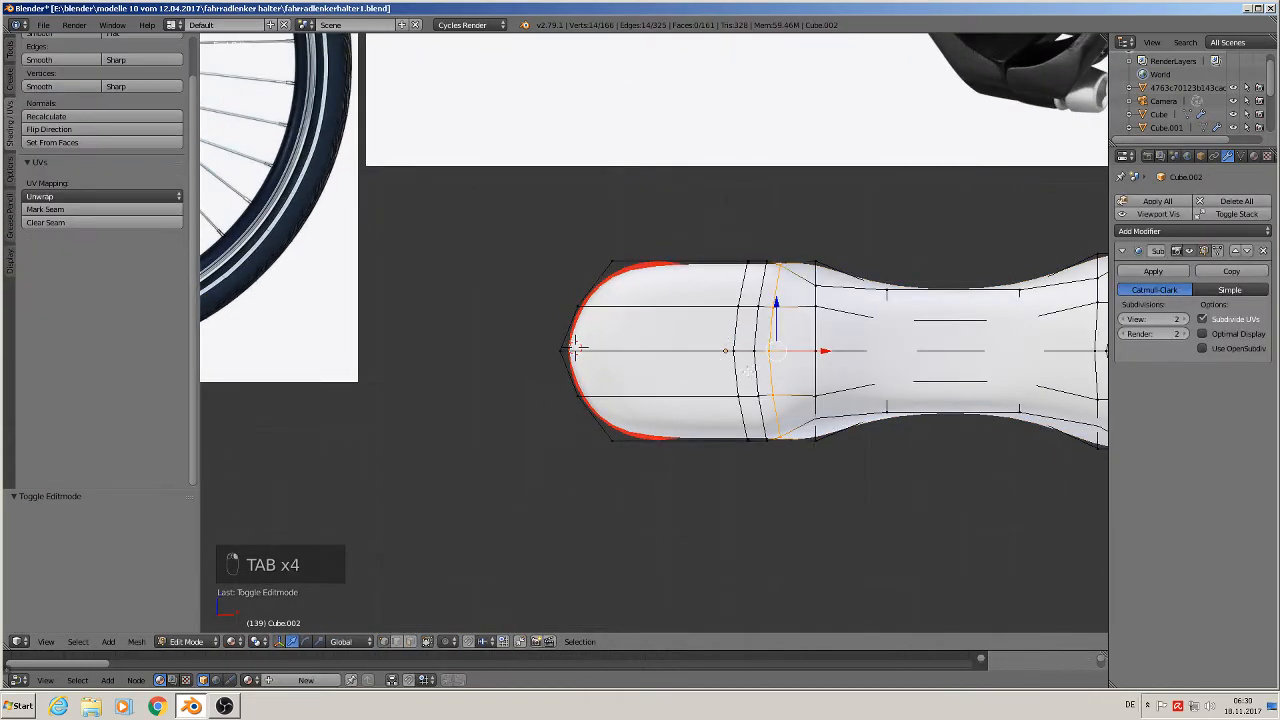
pyautogui.scroll(1, 734, 376)
pyautogui.keyDown('shift'); pyautogui.moveTo(734, 376); pyautogui.dragTo(626, 375, button='middle'); pyautogui.keyUp('shift')
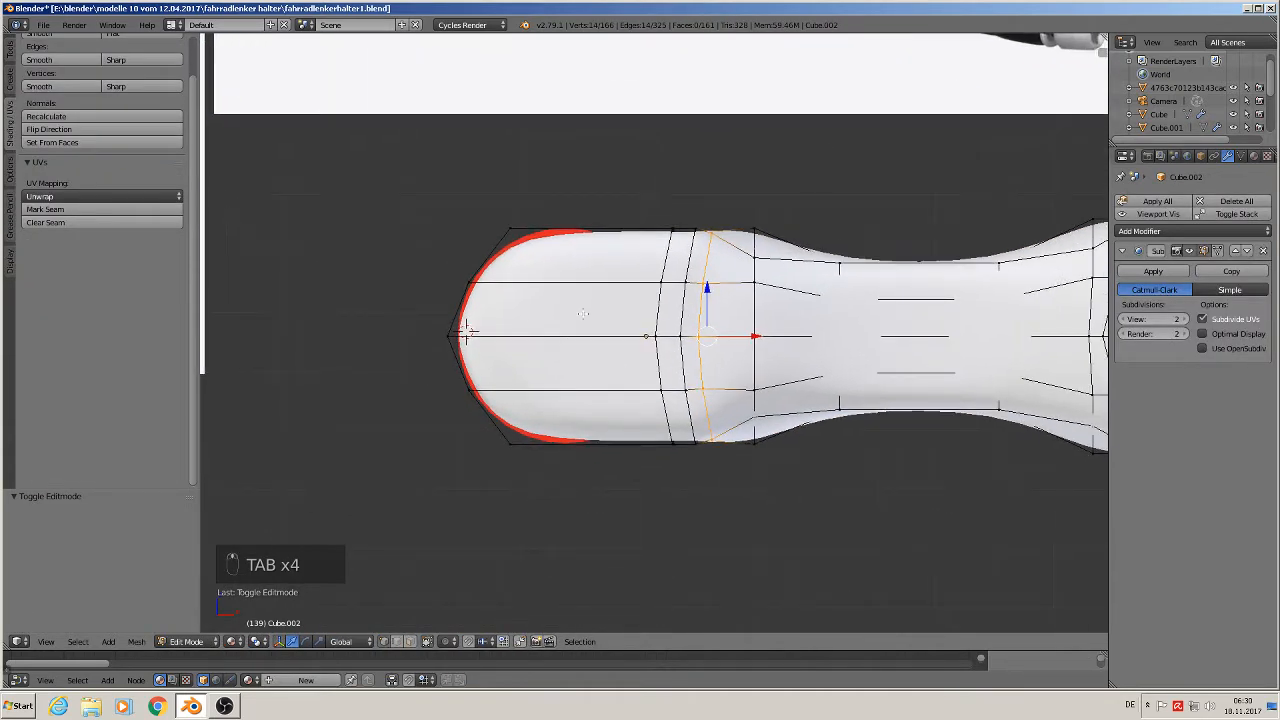
pyautogui.hotkey('ctrl', 'r')
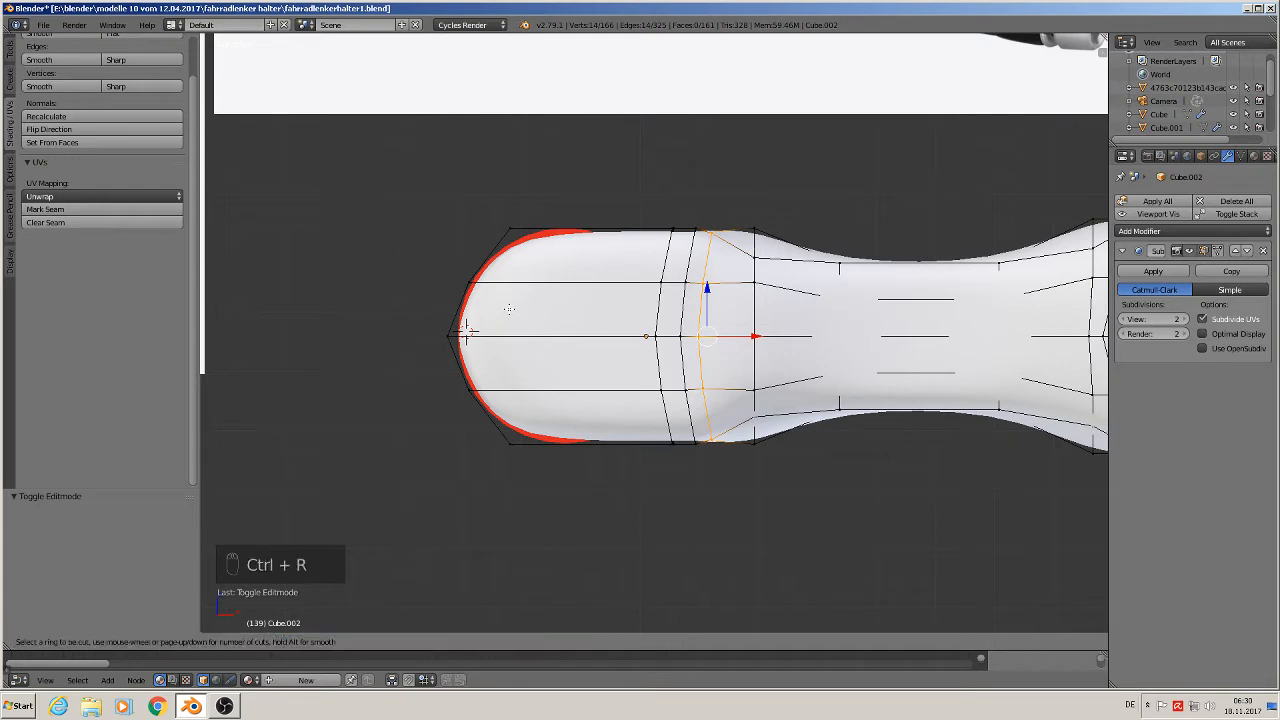
pyautogui.click(465, 330)
pyautogui.rightClick(465, 330)
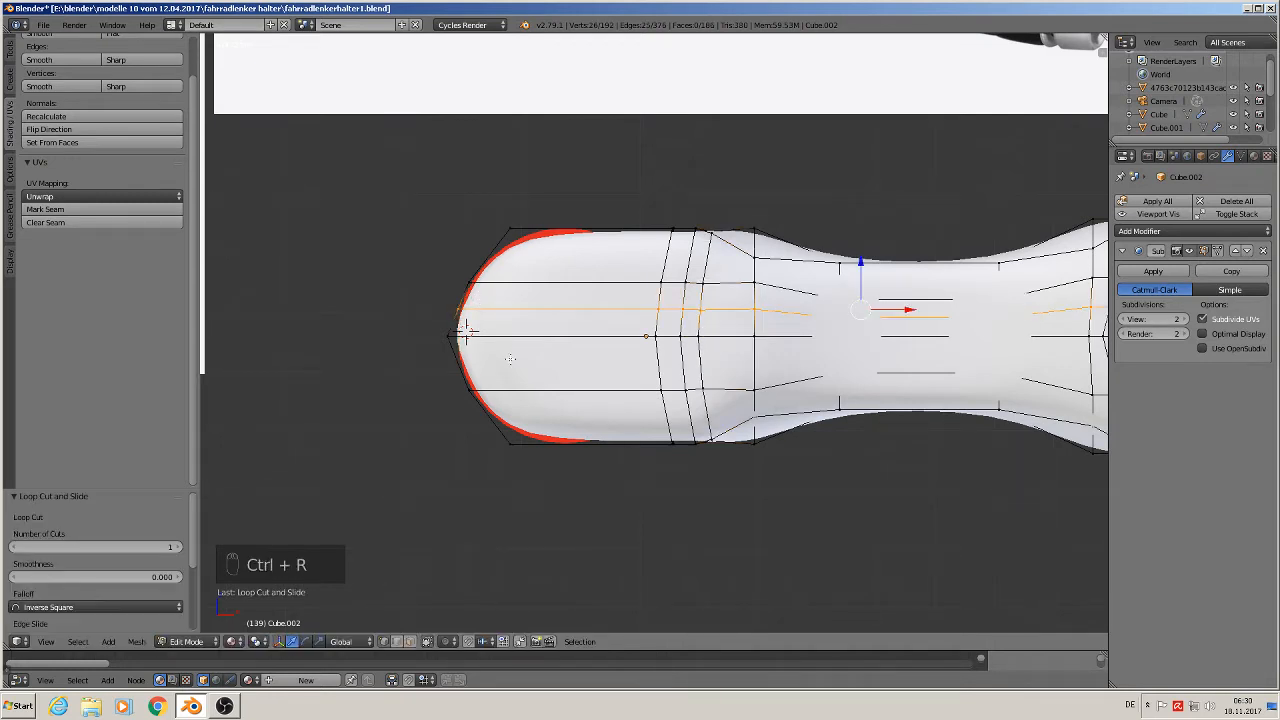
pyautogui.hotkey('ctrl', 'r')
pyautogui.click(463, 363)
pyautogui.rightClick(463, 363)
# - Add a centred lengthwise loop cut in the outermost face band along the stem body's lower edge and another along its upper edge
pyautogui.hotkey('ctrl', 'r')
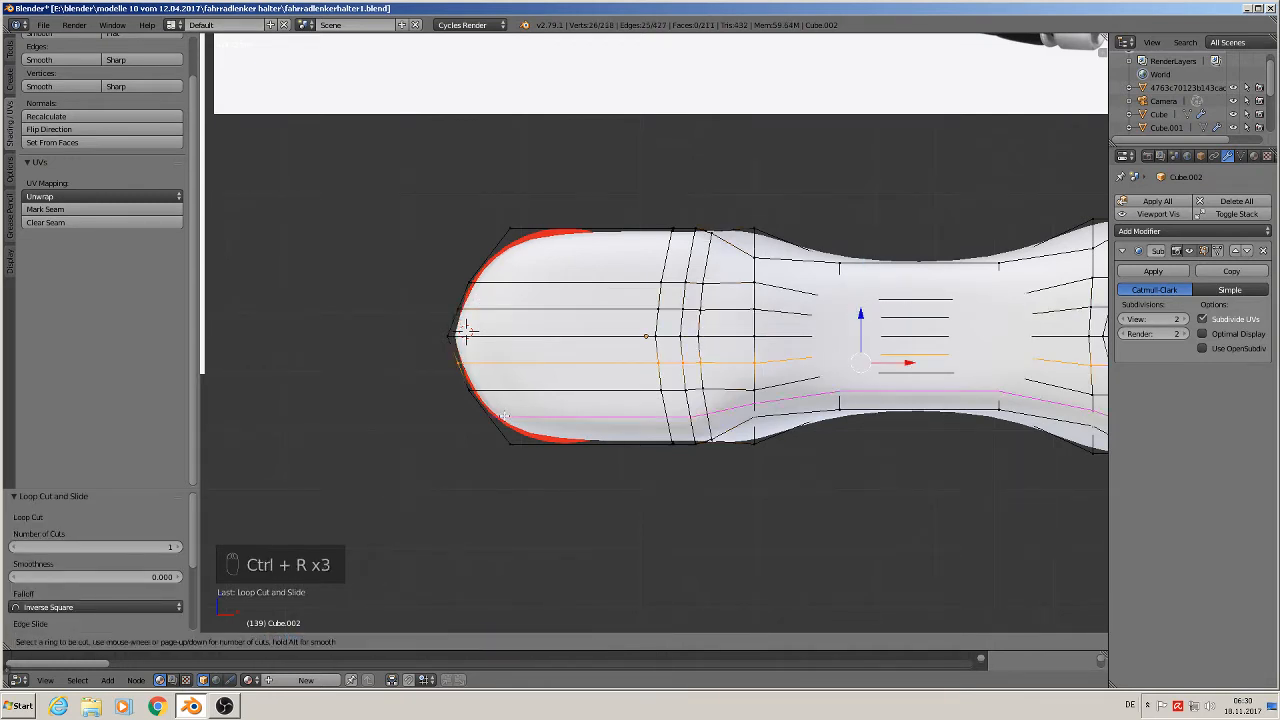
pyautogui.click(505, 418)
pyautogui.rightClick(503, 416)
pyautogui.hotkey('ctrl', 'r')
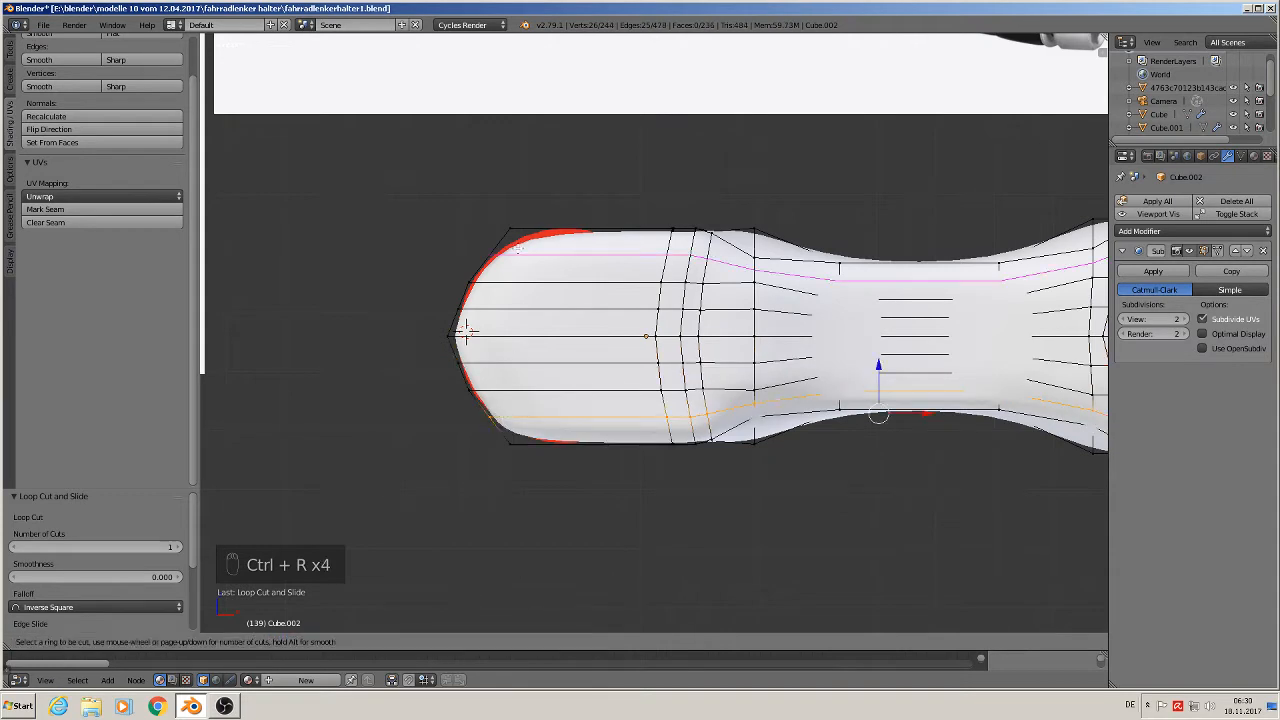
pyautogui.click(465, 330)
pyautogui.rightClick(465, 330)
pyautogui.keyDown('shift'); pyautogui.moveTo(903, 323); pyautogui.dragTo(467, 264, button='middle'); pyautogui.keyUp('shift')
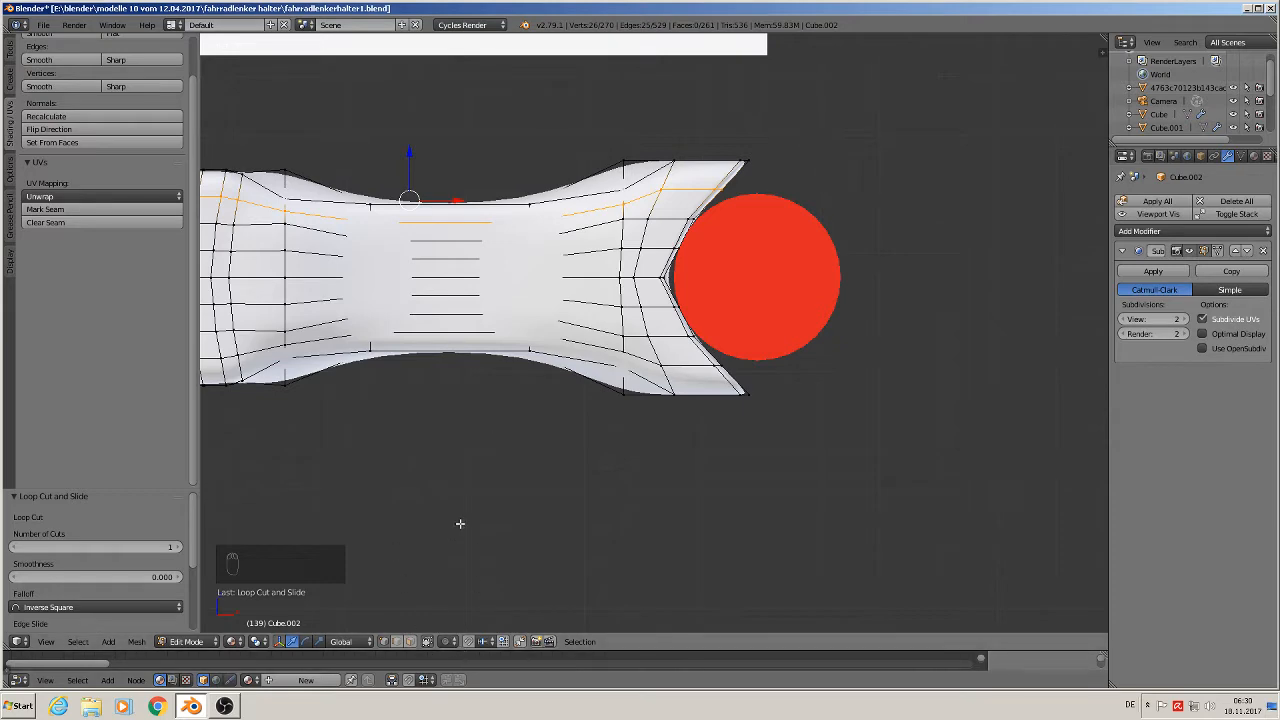
pyautogui.keyDown('shift'); pyautogui.moveTo(460, 523); pyautogui.dragTo(968, 489, button='middle'); pyautogui.keyUp('shift')
pyautogui.scroll(2, 801, 416)
pyautogui.keyDown('shift'); pyautogui.moveTo(508, 188); pyautogui.dragTo(620, 310, button='middle'); pyautogui.keyUp('shift')
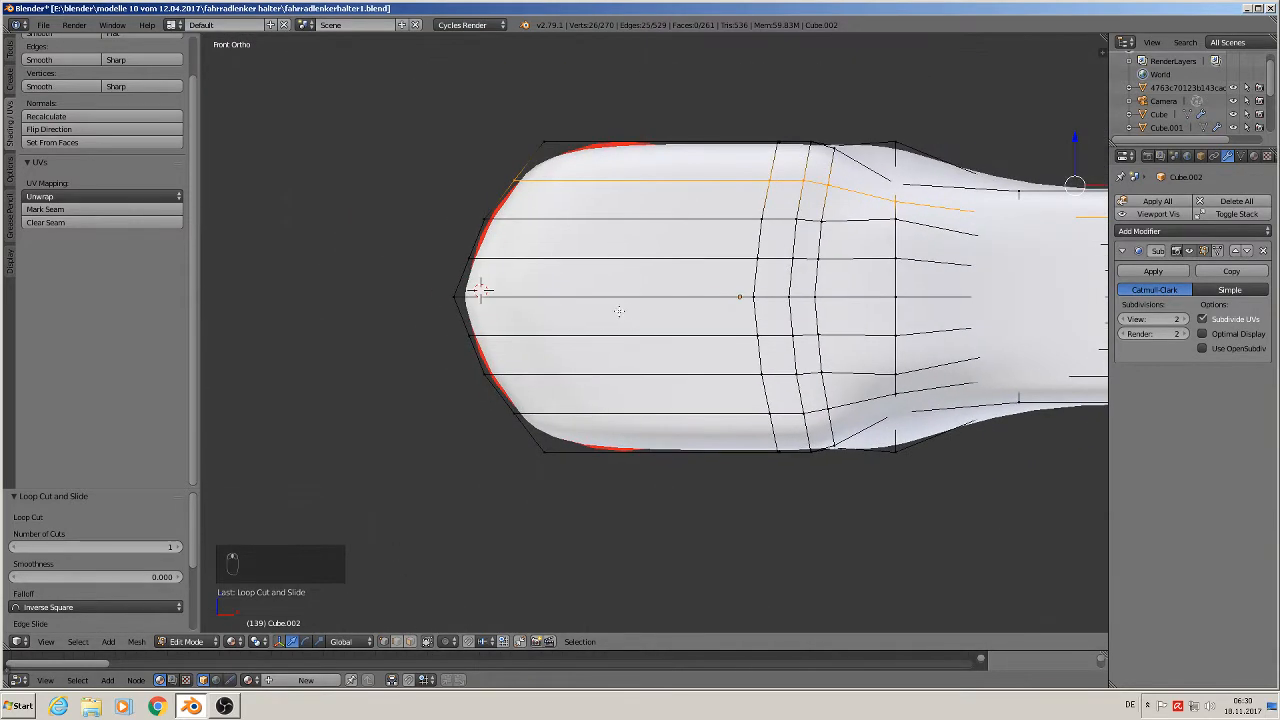
pyautogui.scroll(1, 590, 250)
pyautogui.scroll(-2, 518, 238)
pyautogui.press('a')
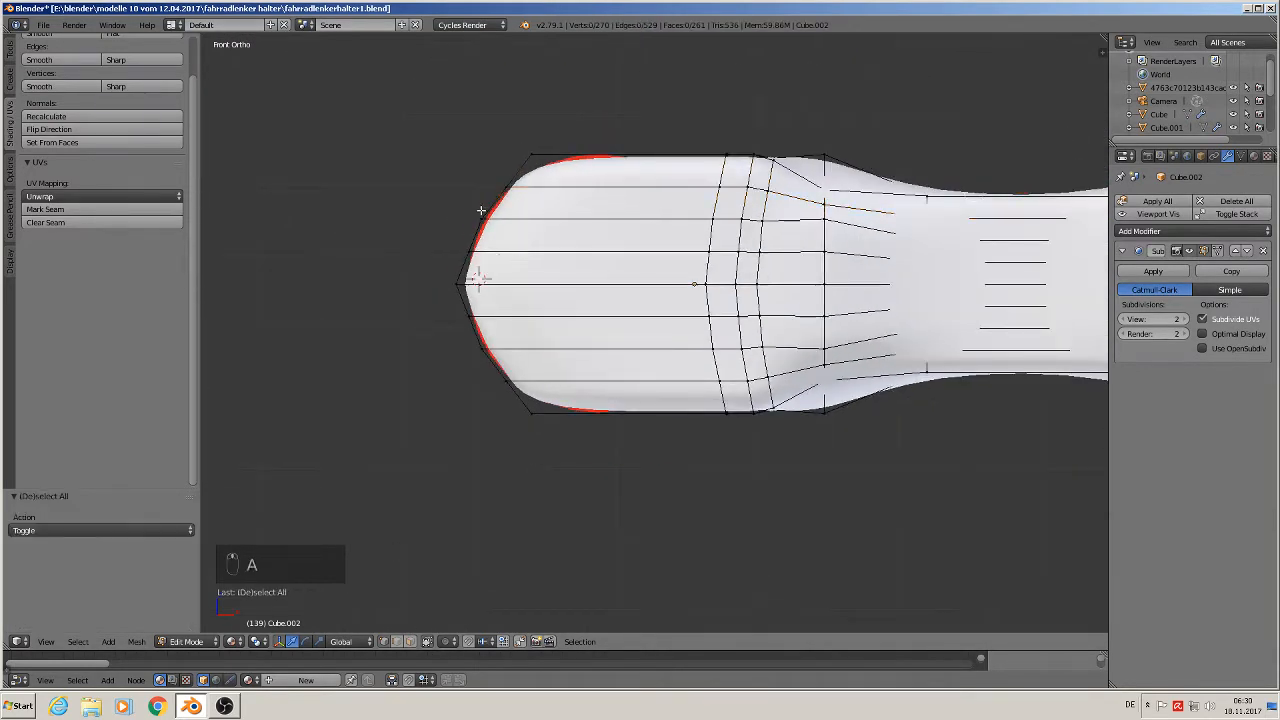
pyautogui.rightClick(481, 218)
pyautogui.keyDown('shift'); pyautogui.rightClick(478, 351); pyautogui.keyUp('shift')
pyautogui.scroll(2, 534, 357)
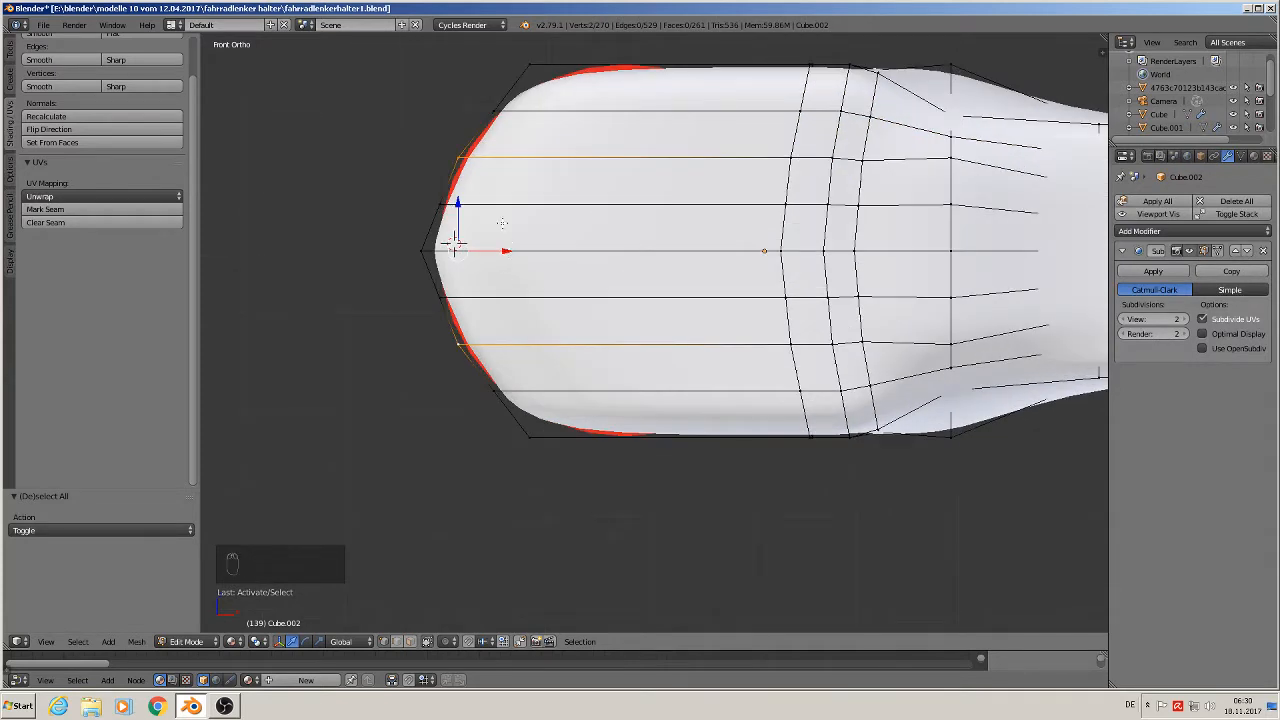
pyautogui.press('a')
pyautogui.press('c')
pyautogui.click(457, 157)
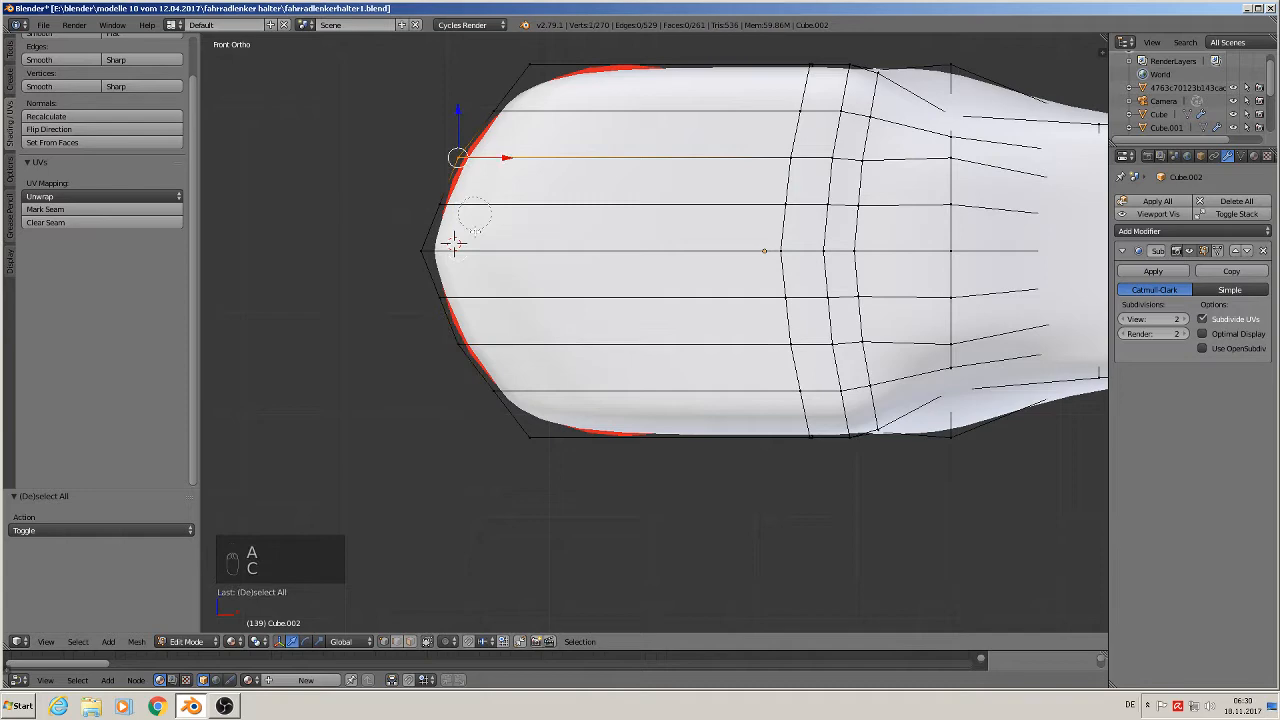
pyautogui.click(461, 344)
pyautogui.rightClick(462, 345)
pyautogui.moveTo(474, 354); pyautogui.dragTo(525, 381, button='middle')
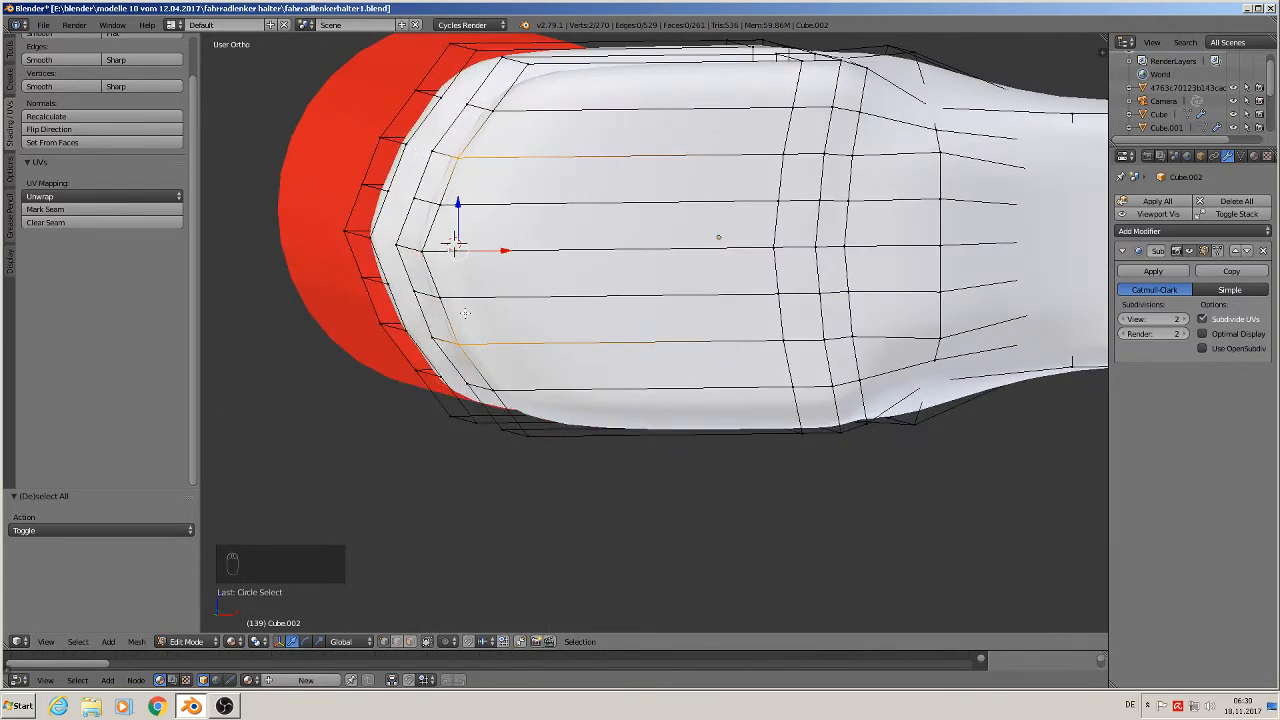
pyautogui.press('KP_1')
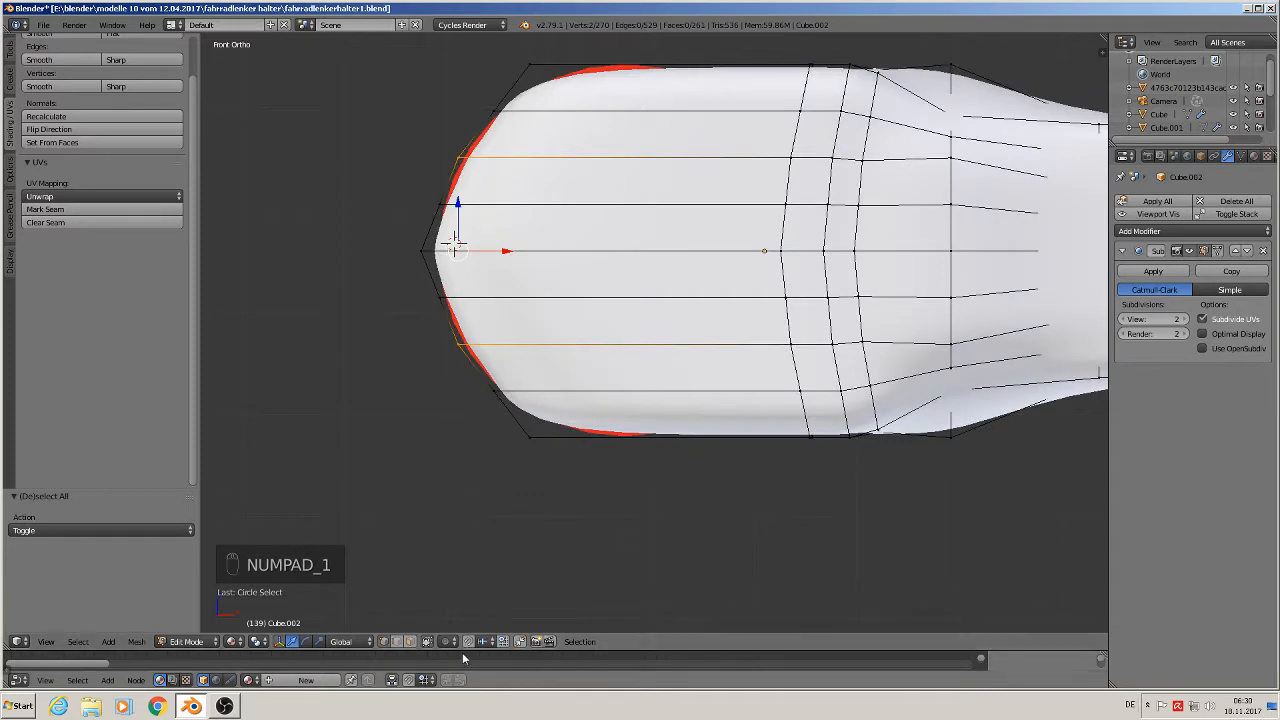
# - Allow selection through the mesh, select the slotted end's vertices on the second lines above and below the midline, and move them outward along X
pyautogui.click(426, 642)
pyautogui.press('a')
pyautogui.press('a')
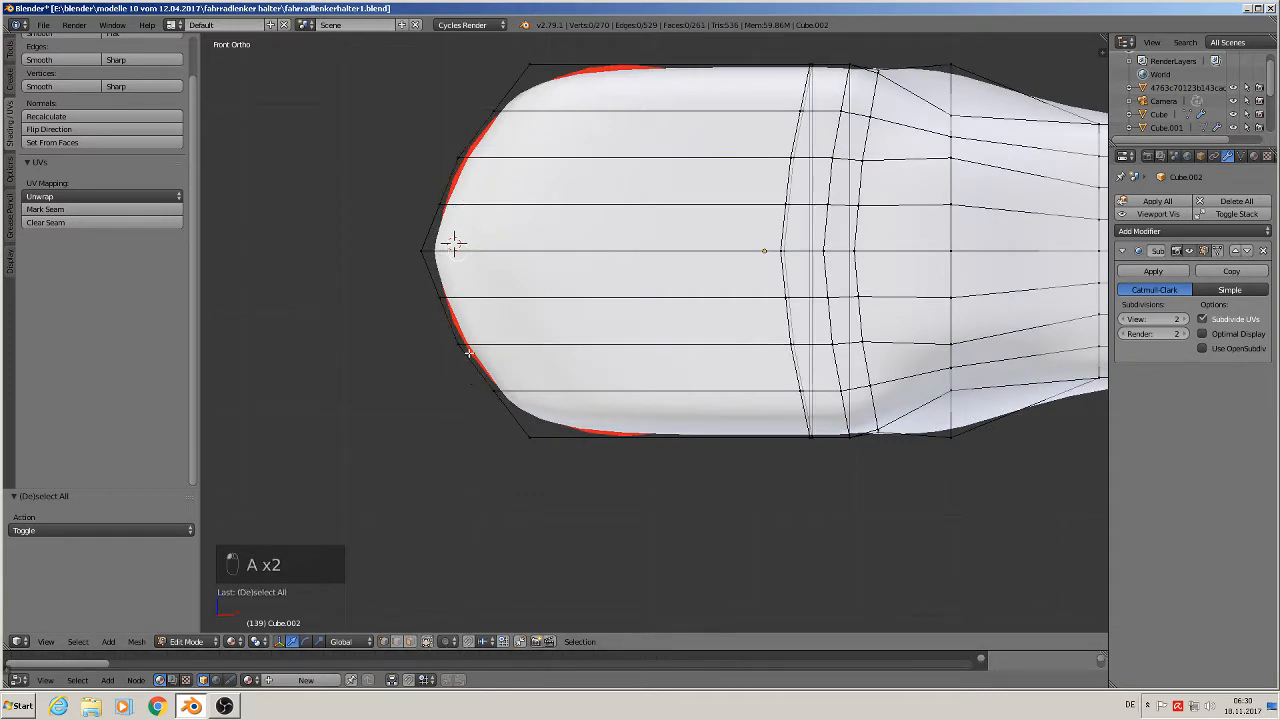
pyautogui.press('c')
pyautogui.click(457, 344)
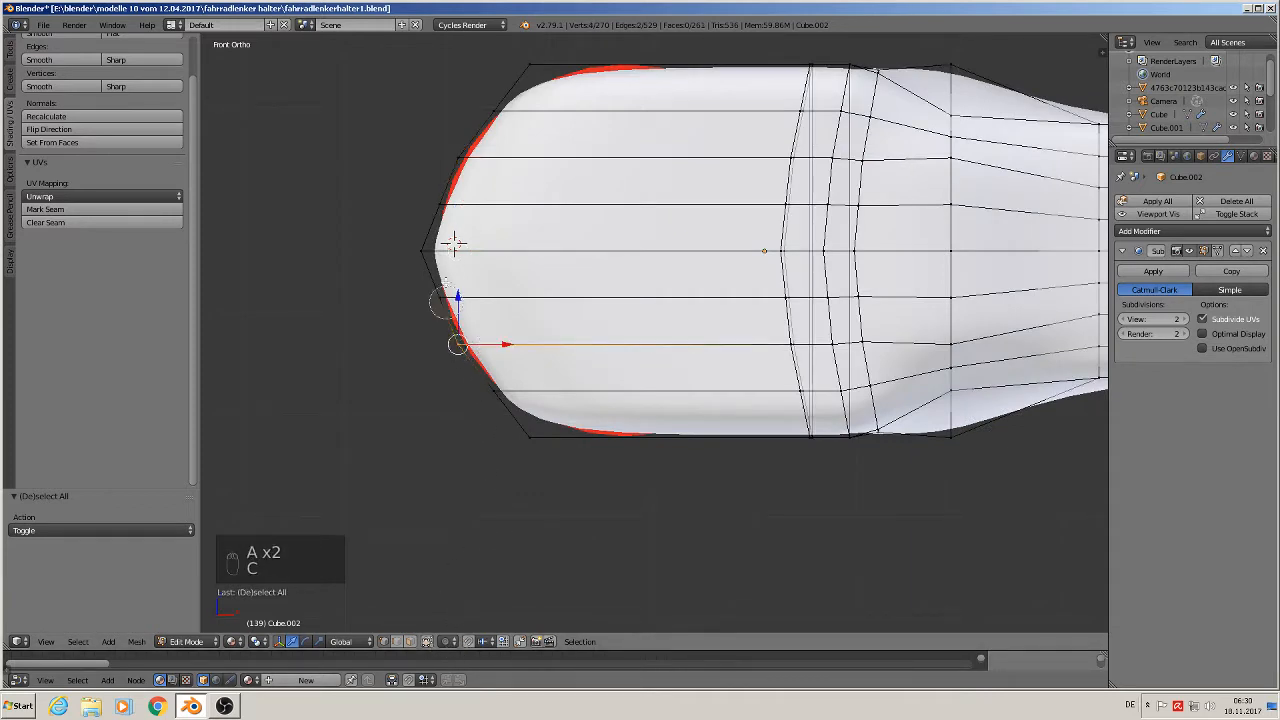
pyautogui.click(451, 157)
pyautogui.rightClick(451, 157)
pyautogui.moveTo(514, 254); pyautogui.dragTo(498, 241)
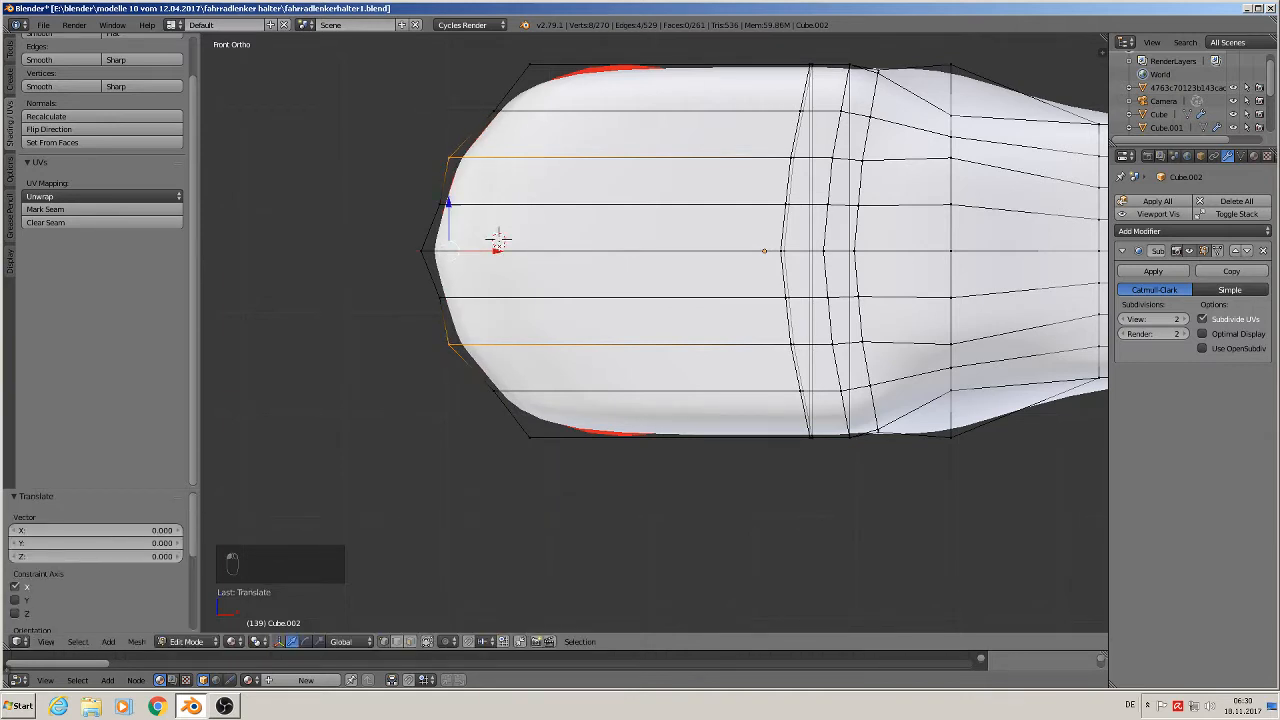
# - Select the slotted end's midline tip vertices and move them 0.001 along X with connected proportional editing
pyautogui.press('a')
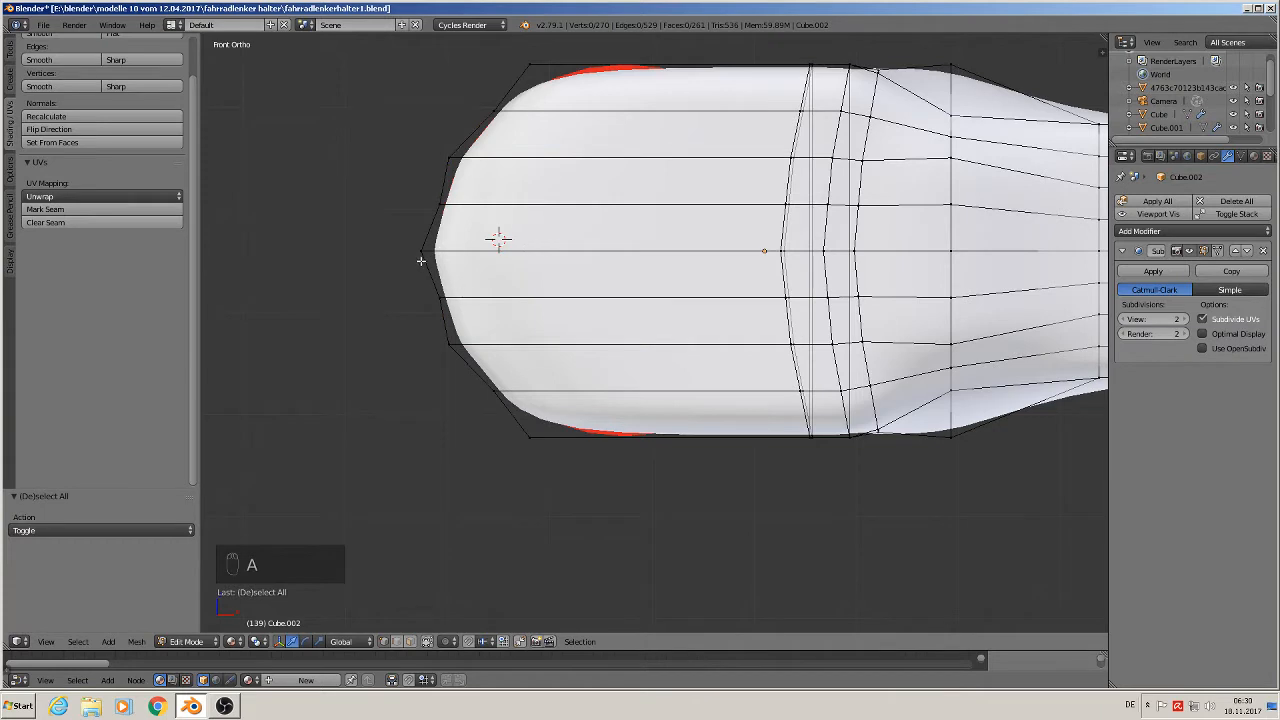
pyautogui.rightClick(421, 261)
pyautogui.press('a')
pyautogui.press('c')
pyautogui.click(421, 250)
pyautogui.click(447, 642)
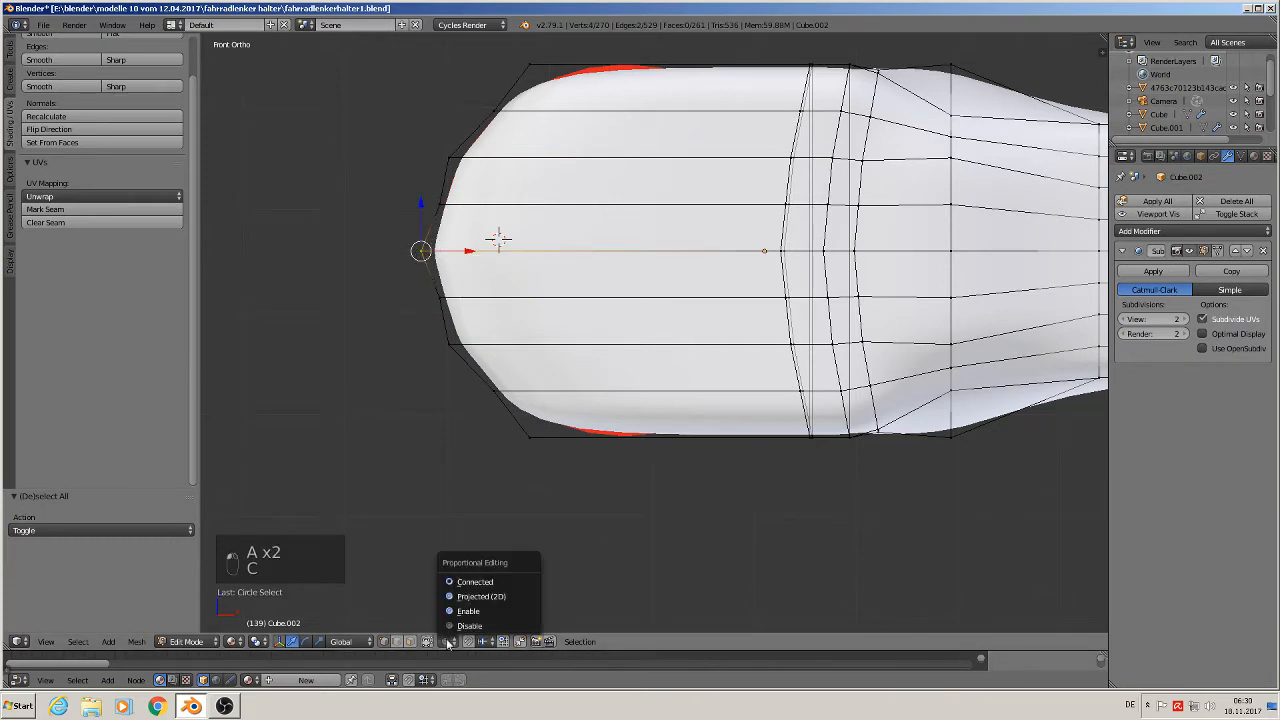
pyautogui.click(478, 578)
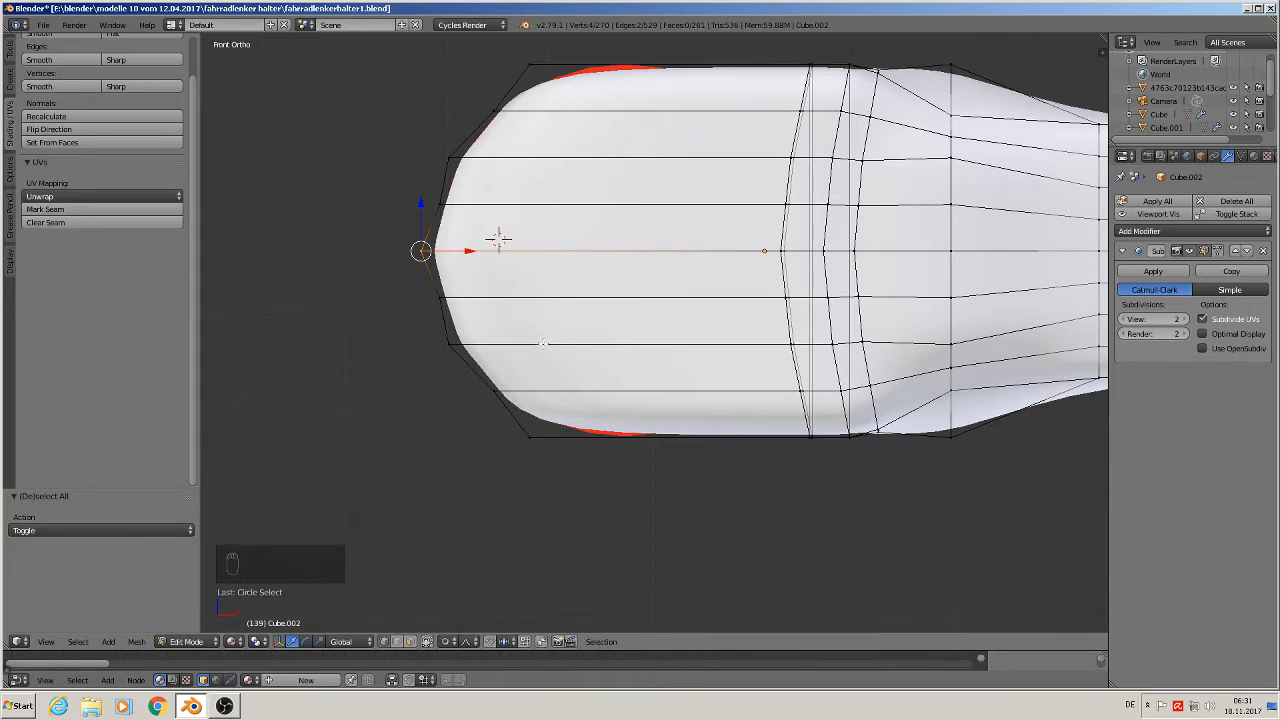
pyautogui.press('g')
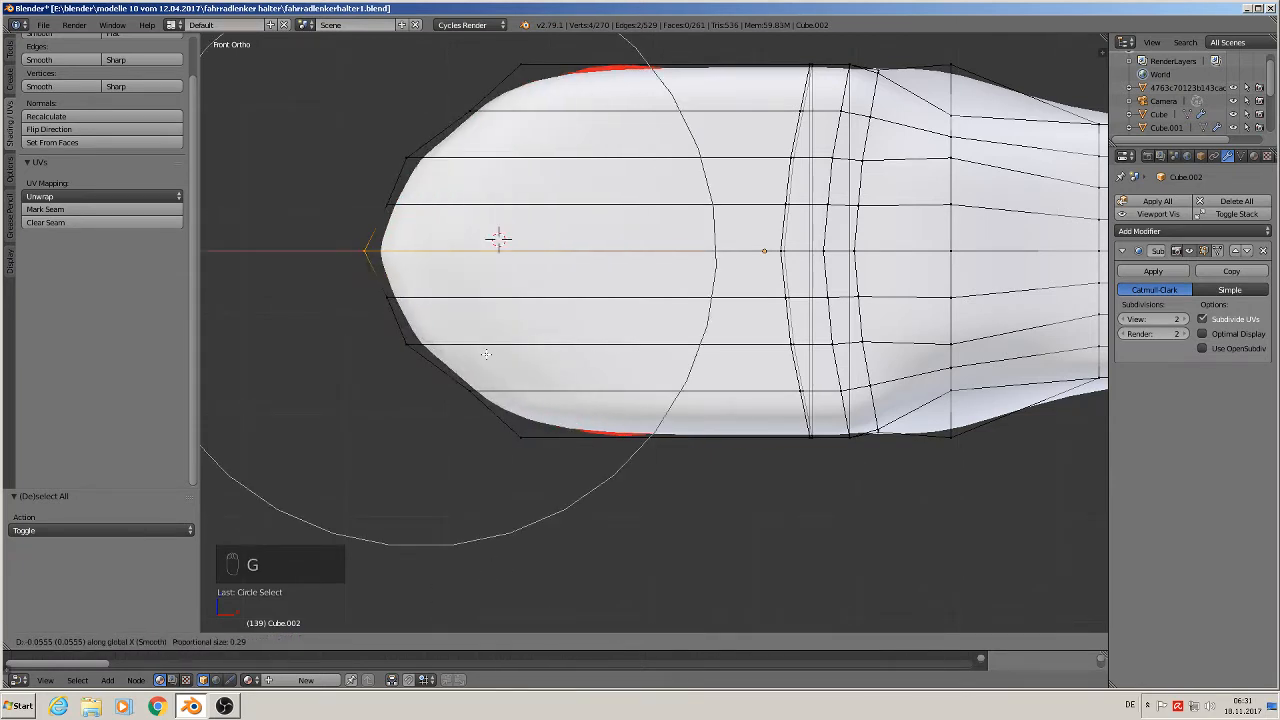
pyautogui.scroll(7, 500, 356)
pyautogui.scroll(-6, 548, 362)
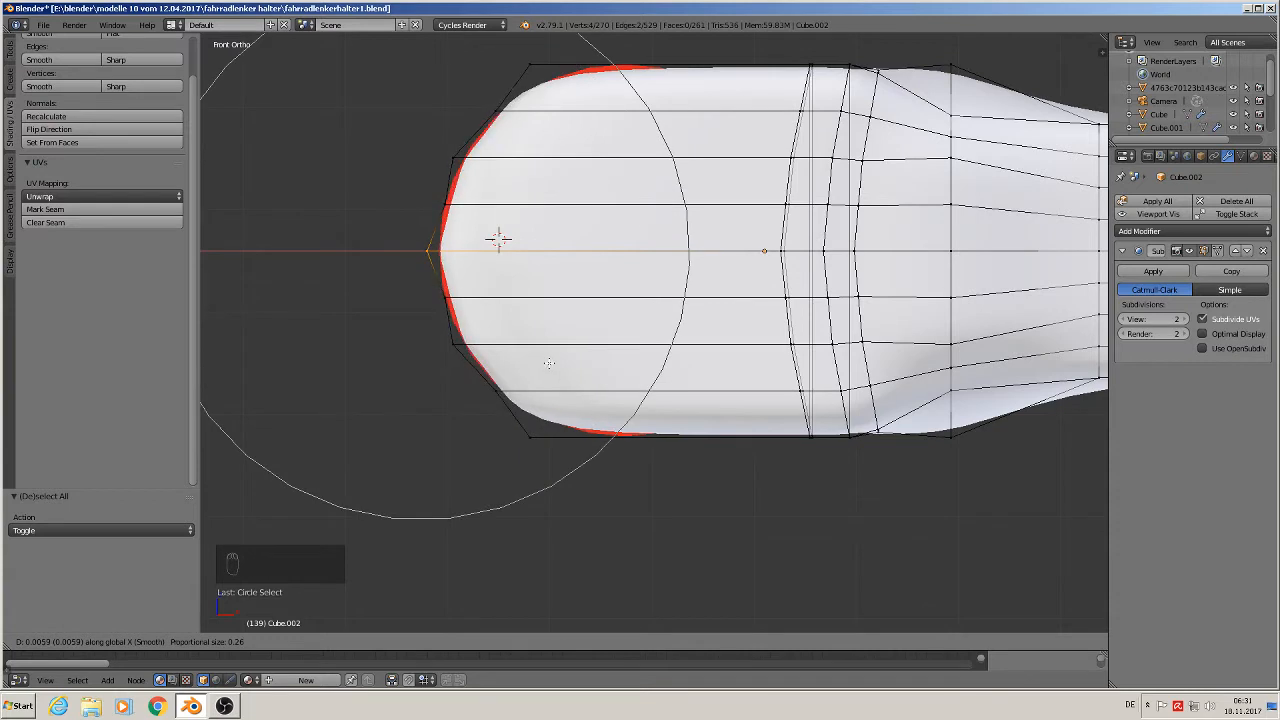
pyautogui.scroll(1, 548, 362)
pyautogui.scroll(-2, 546, 362)
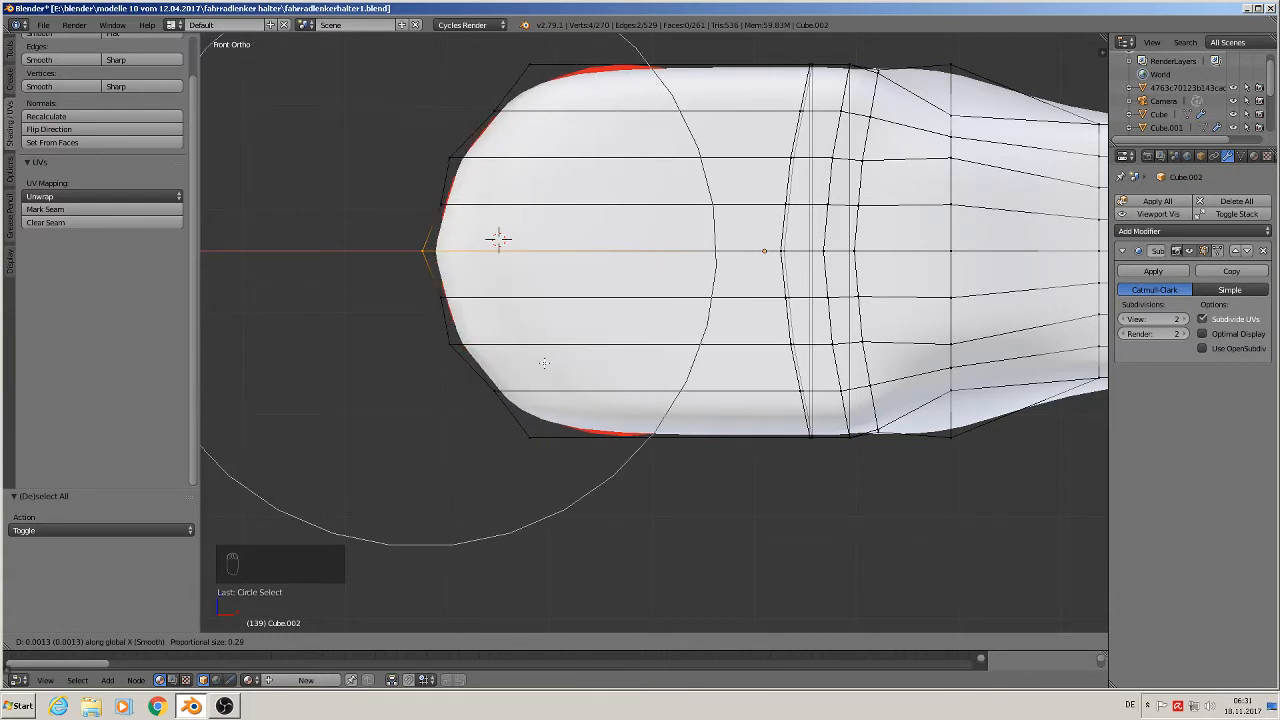
pyautogui.click(544, 362)
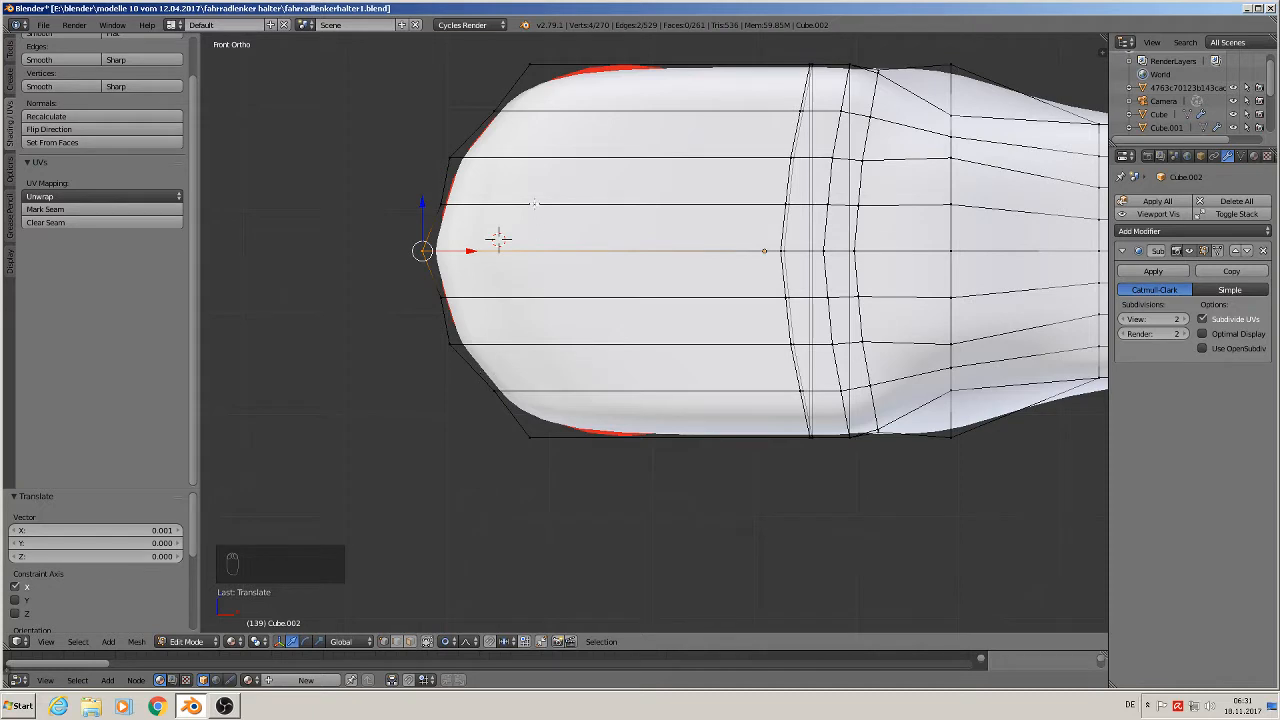
# - Select all outline vertices of the slotted end, disable proportional editing and scale them to 0 along X to flatten the end
pyautogui.press('a')
pyautogui.press('c')
pyautogui.moveTo(529, 63)
pyautogui.mouseDown()
pyautogui.moveTo(505, 85)
pyautogui.moveTo(435, 235)
pyautogui.moveTo(472, 360)
pyautogui.moveTo(418, 226)
pyautogui.moveTo(534, 449)
pyautogui.mouseUp()
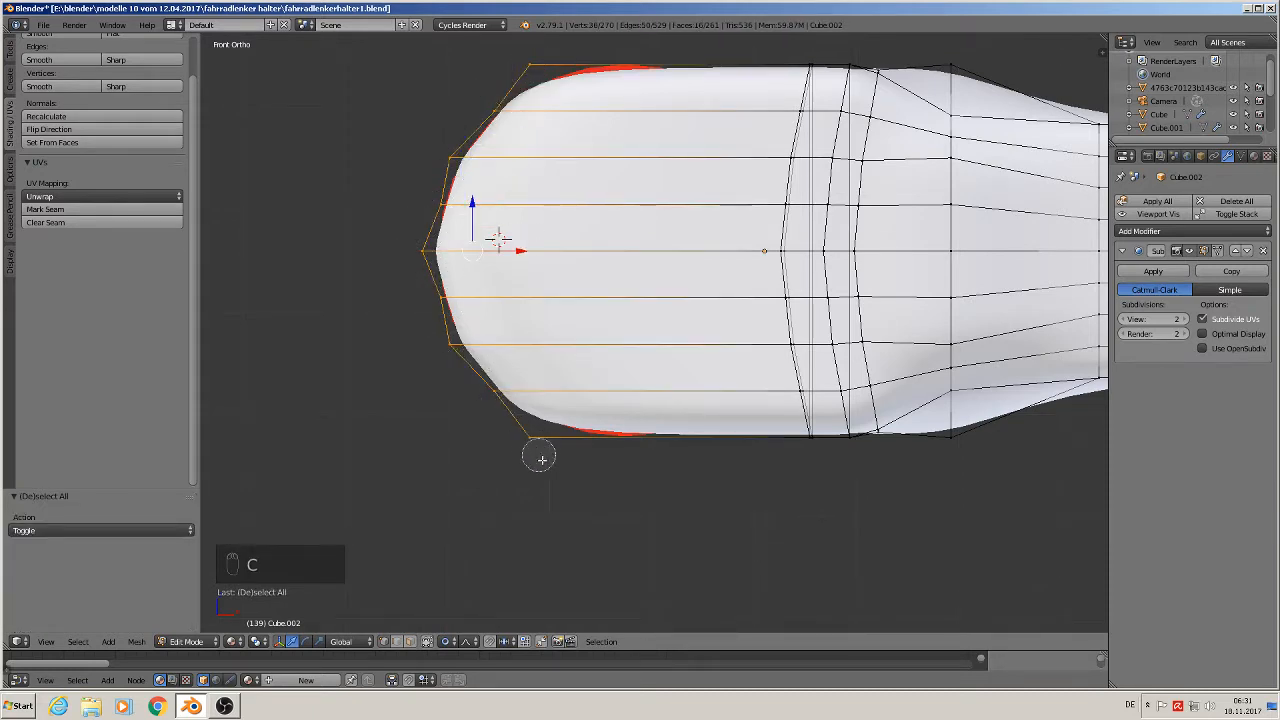
pyautogui.rightClick(549, 471)
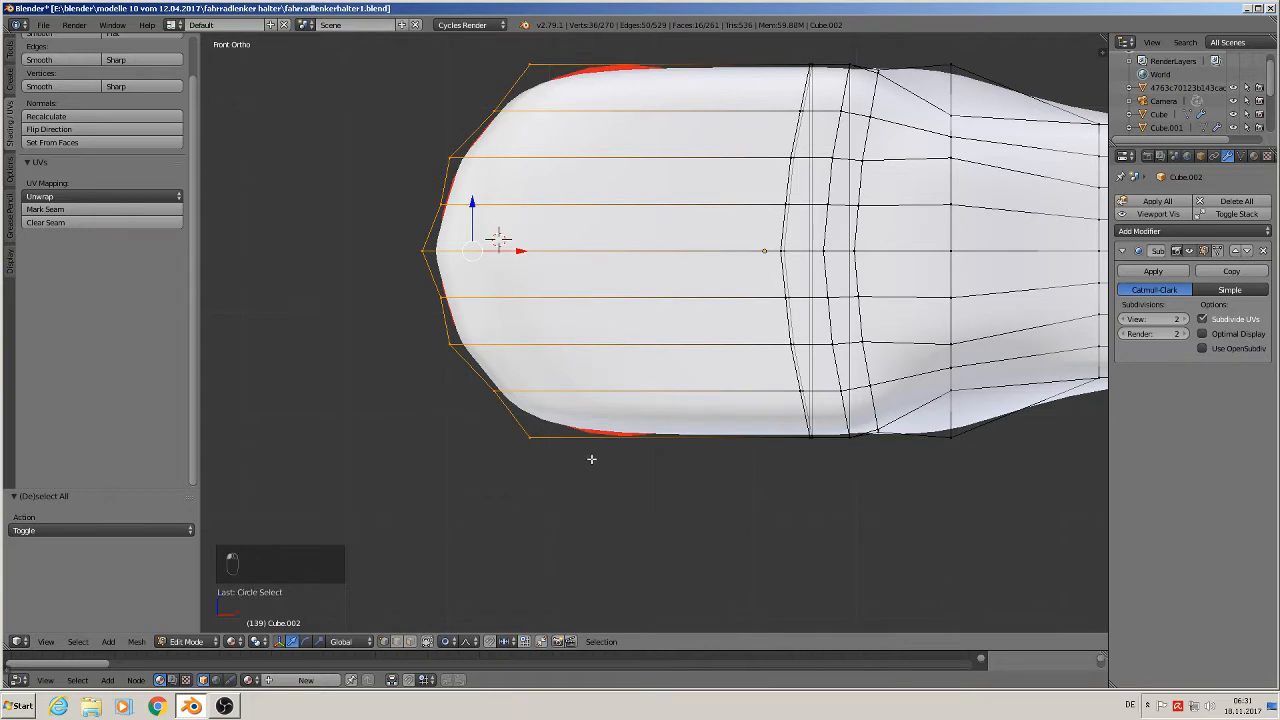
pyautogui.click(445, 641)
pyautogui.click(468, 627)
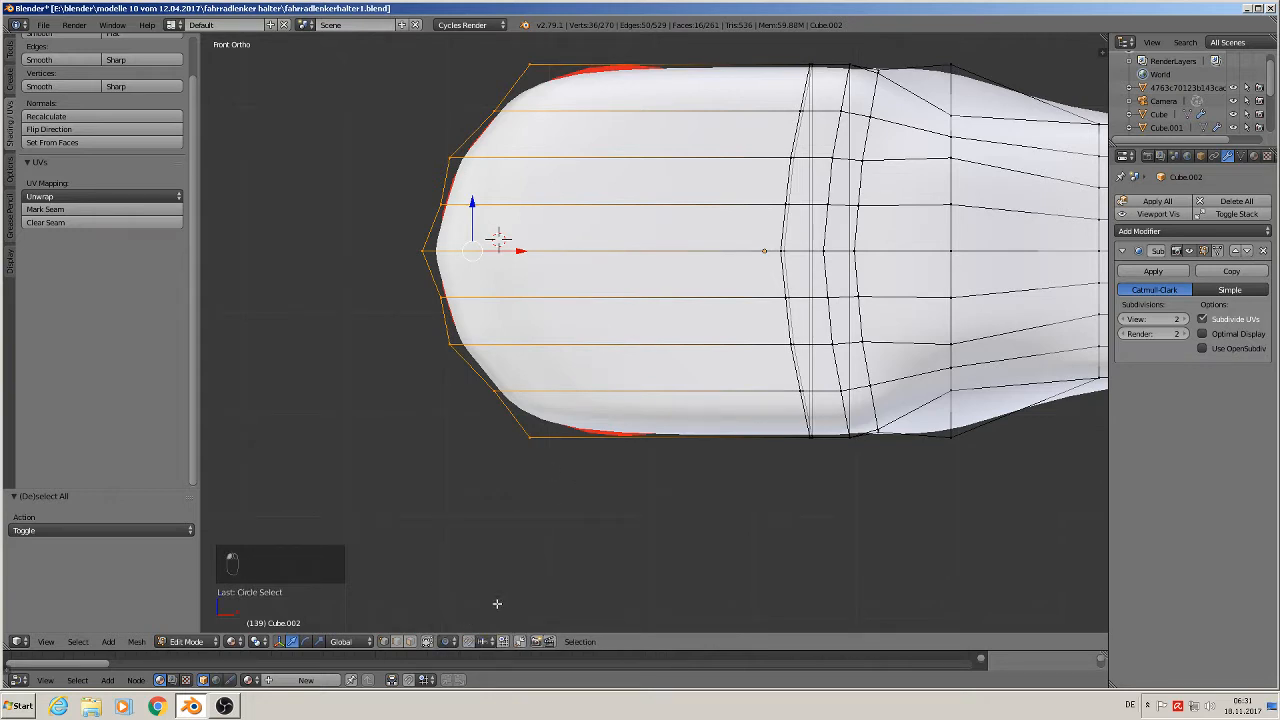
pyautogui.press('s')
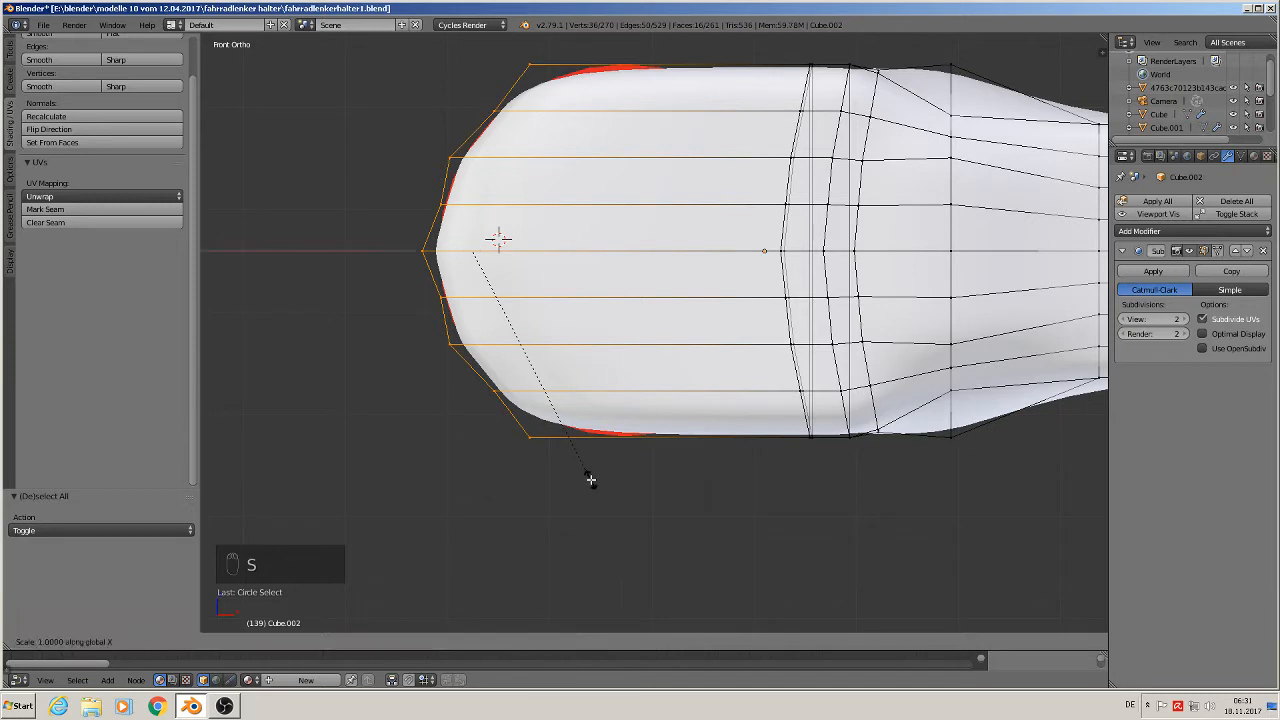
pyautogui.press('0')
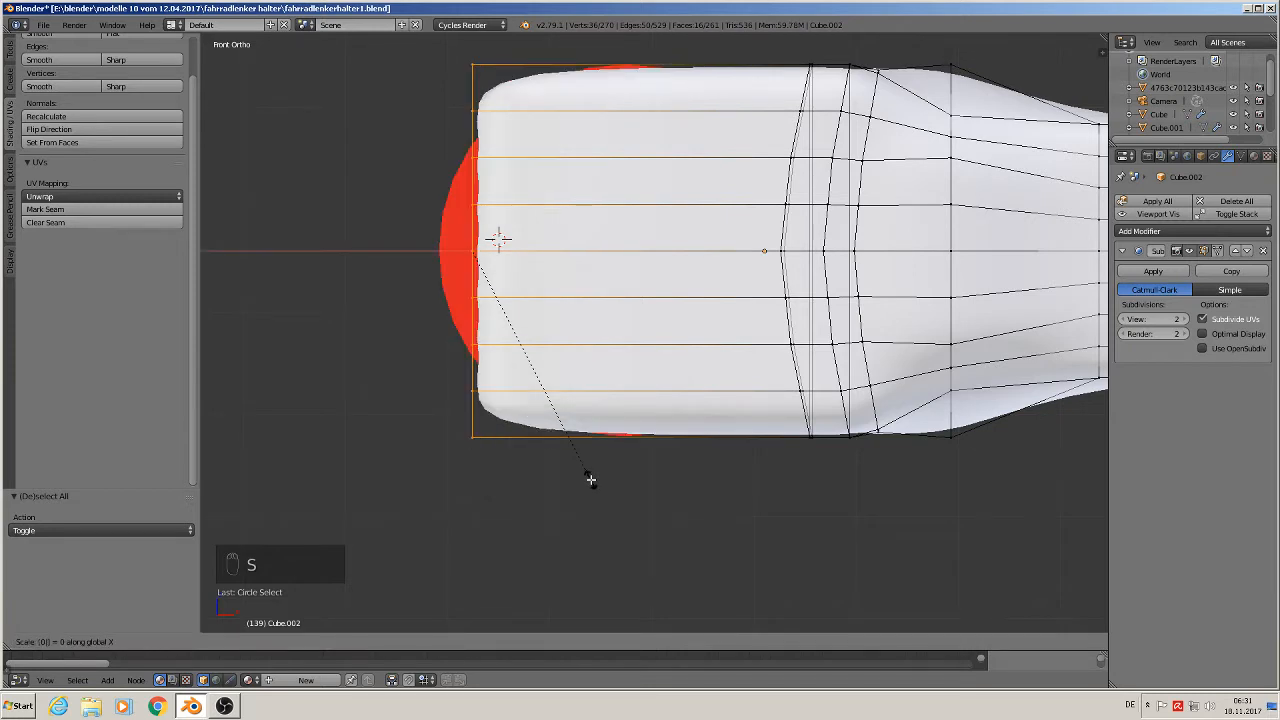
pyautogui.click(590, 479)
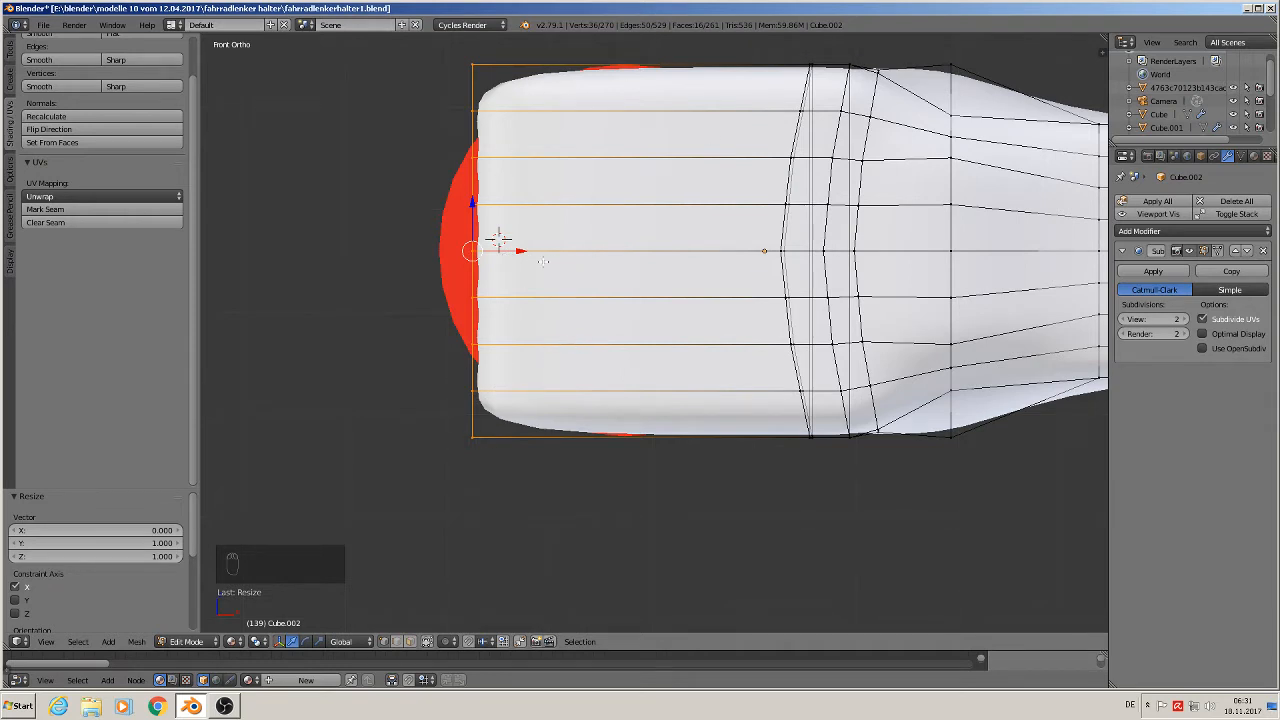
# - Move the flattened end 0.152 along X to the cylinder's centre, extrude it and move the extruded end -0.075 along X
pyautogui.press('g')
pyautogui.press('x')
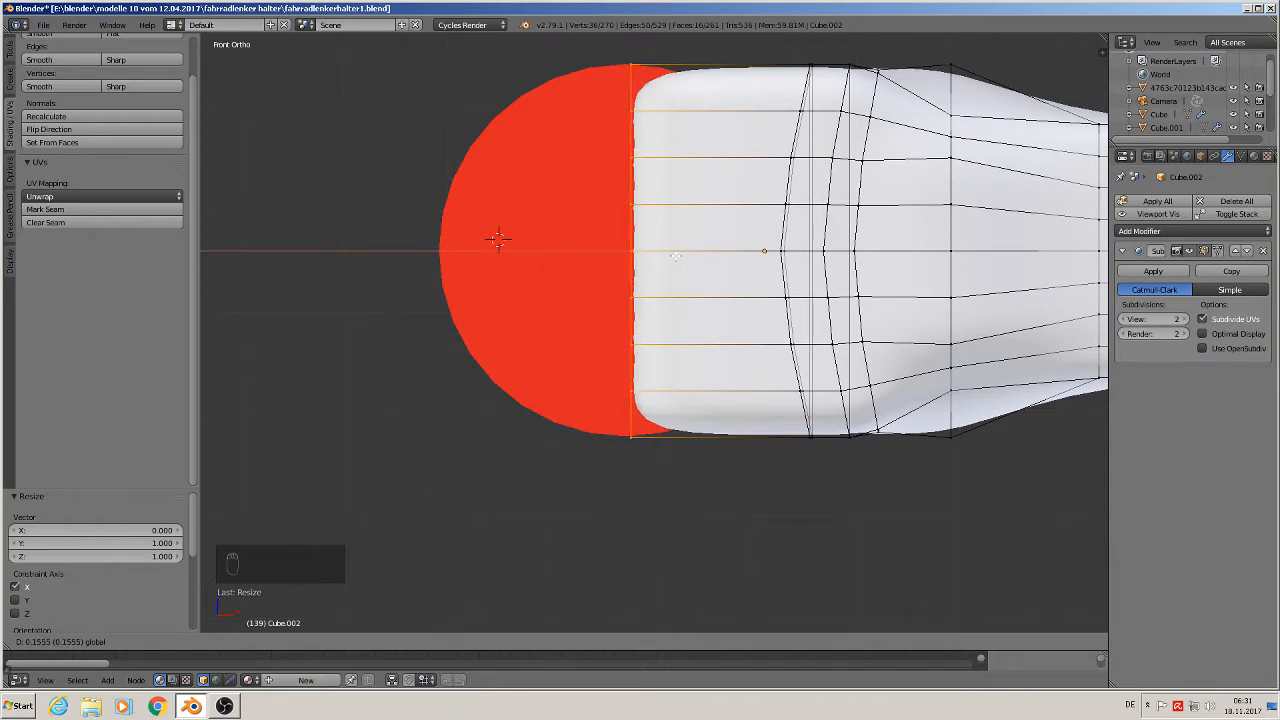
pyautogui.click(675, 256)
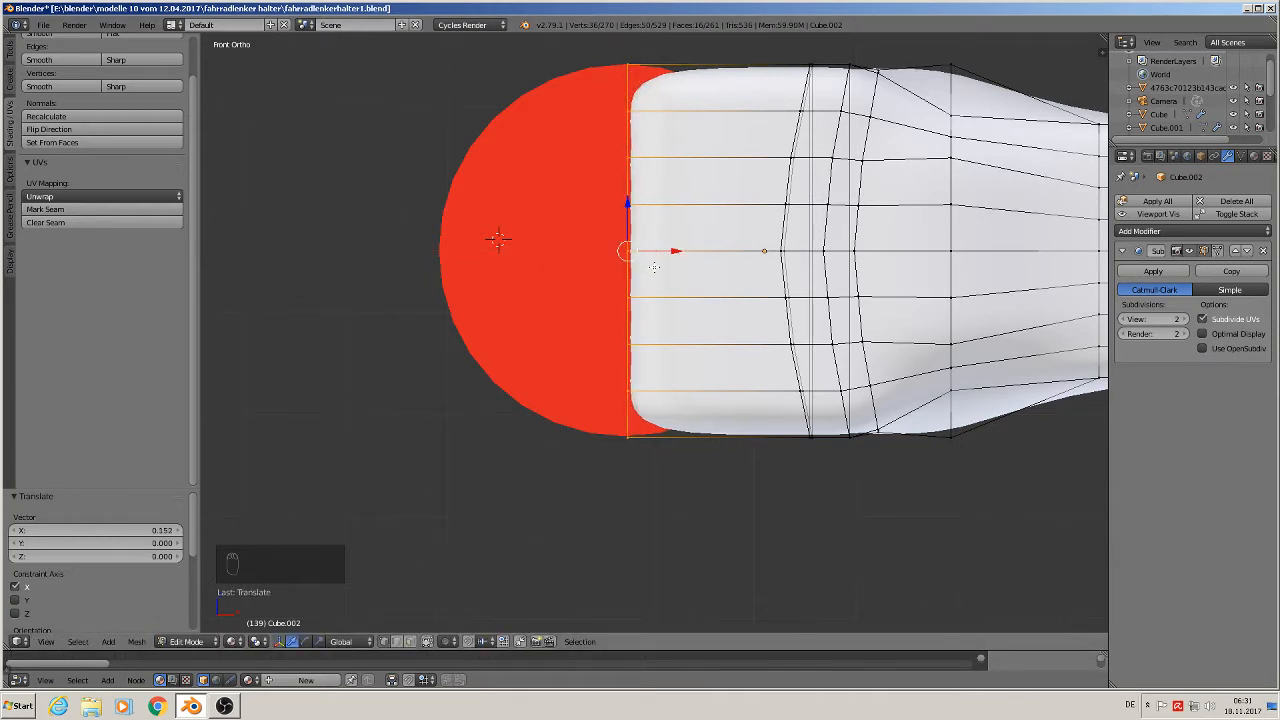
pyautogui.press('e')
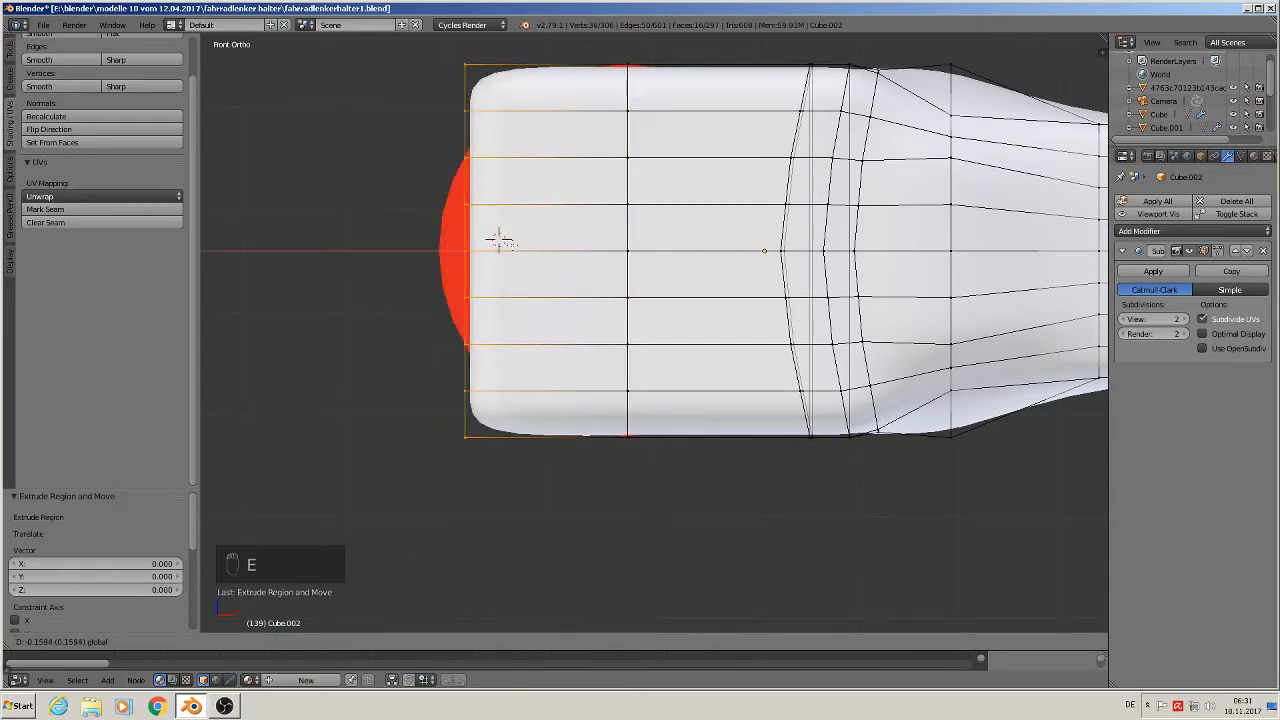
pyautogui.click(590, 248)
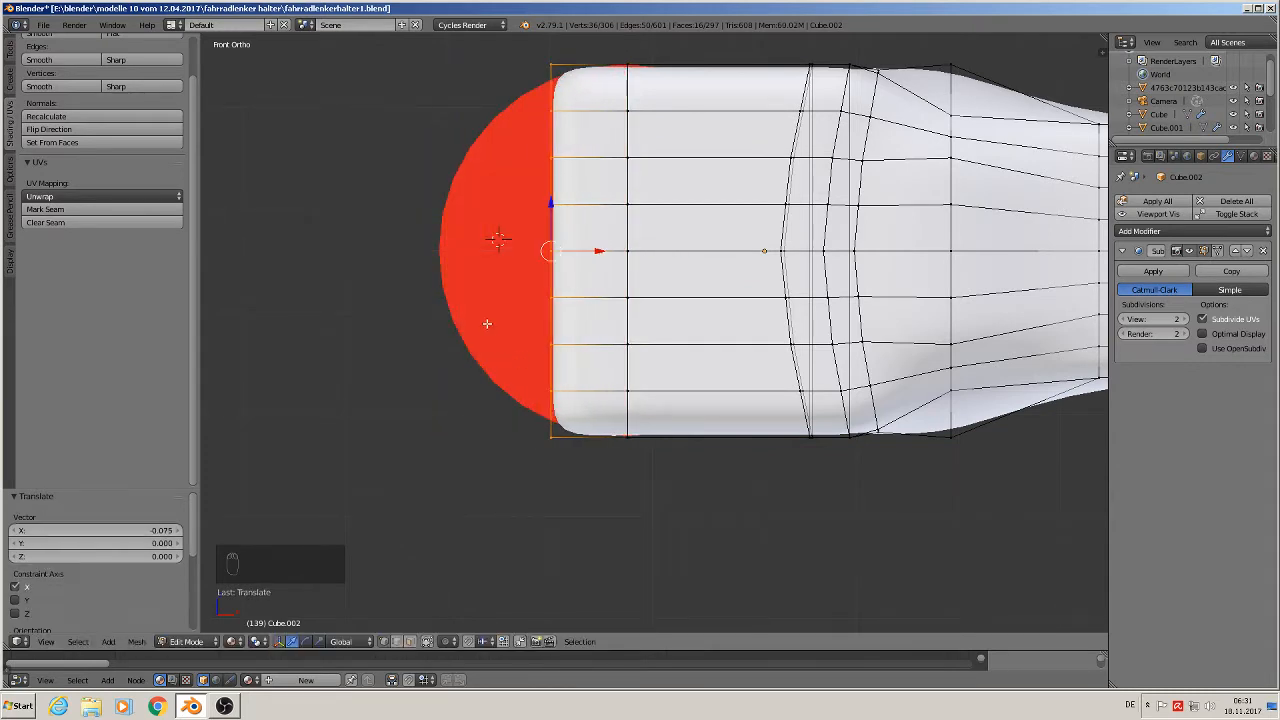
# - Select the slotted end's midline tip vertices and move them -0.117 along X with connected proportional editing to curve the end
pyautogui.press('a')
pyautogui.press('c')
pyautogui.click(553, 256)
pyautogui.rightClick(550, 251)
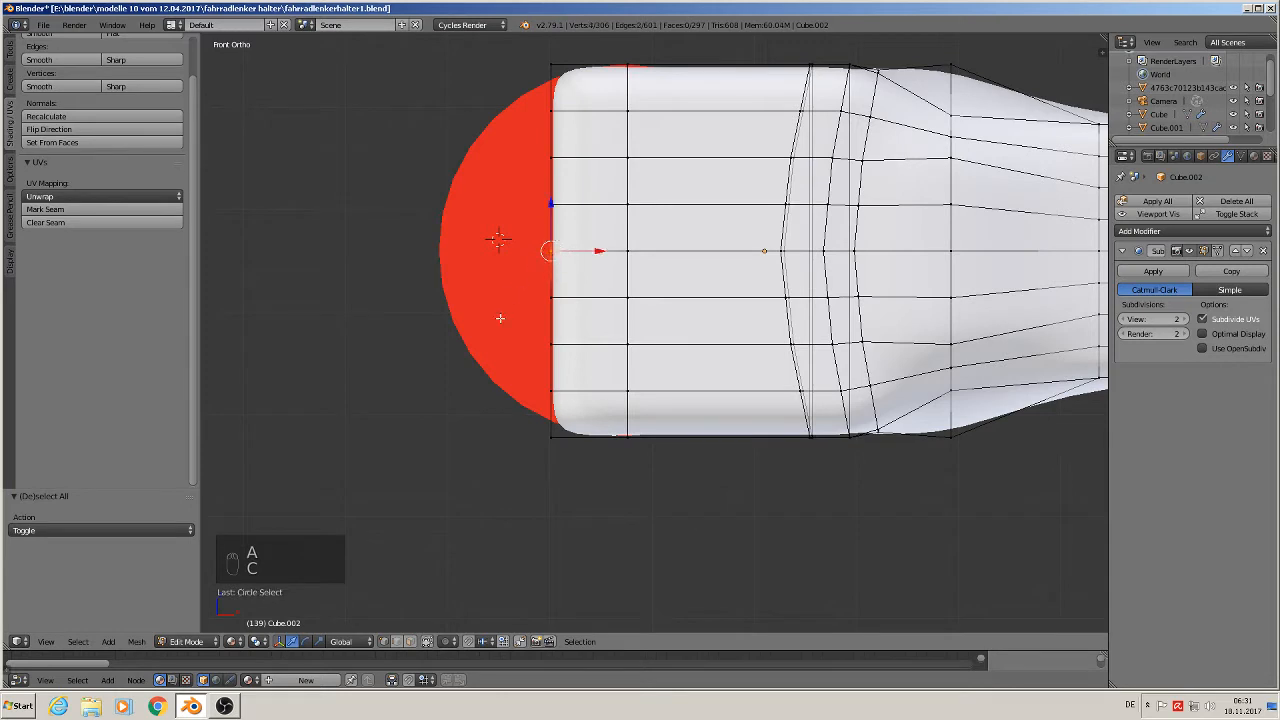
pyautogui.click(450, 641)
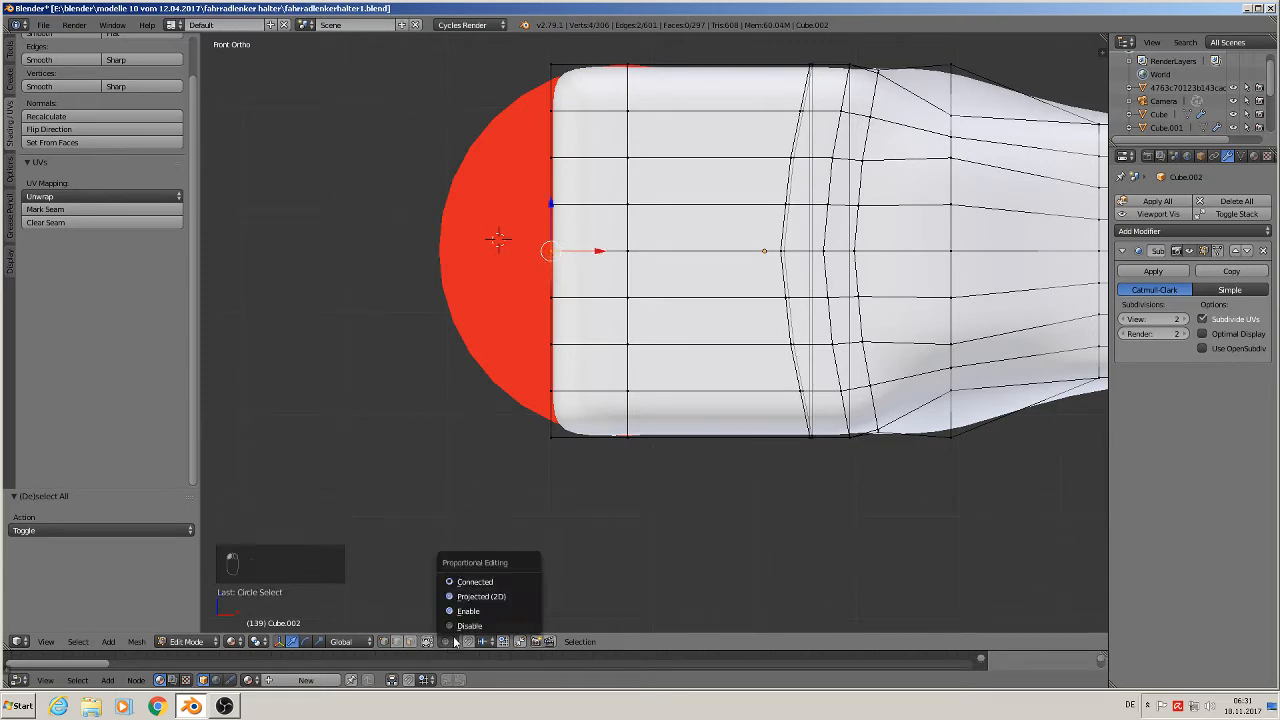
pyautogui.click(462, 581)
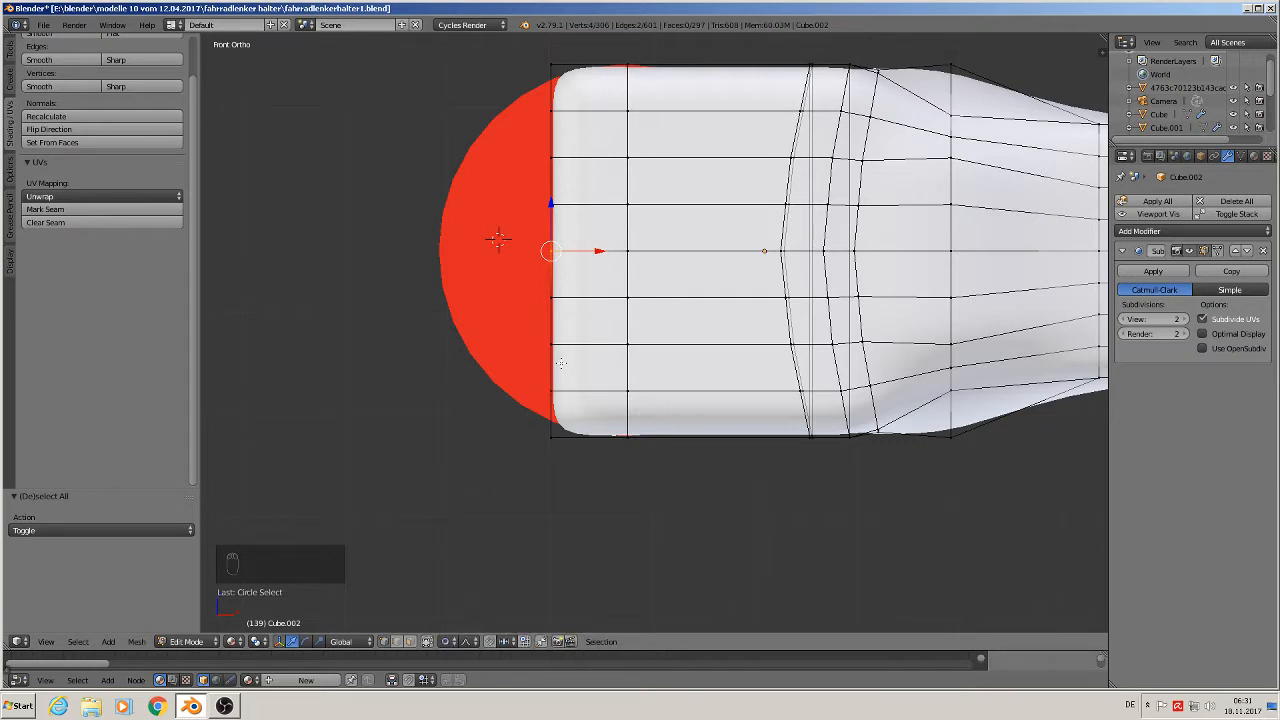
pyautogui.press('g')
pyautogui.press('x')
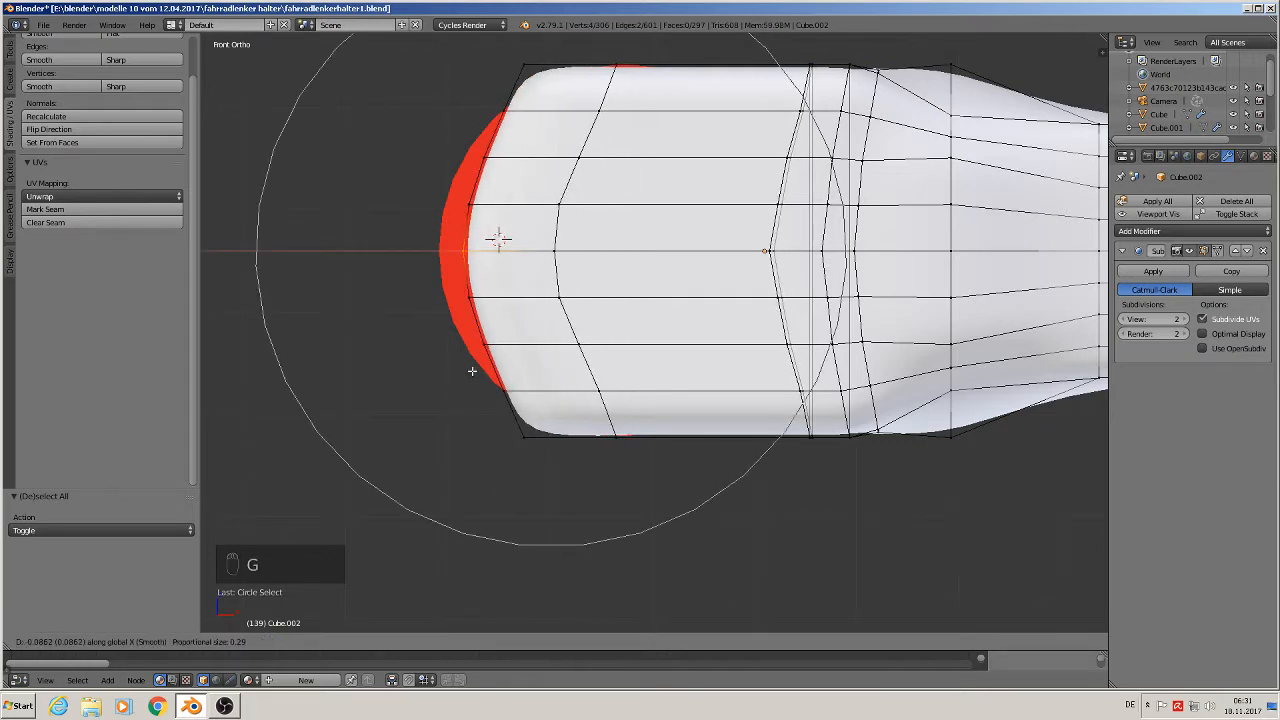
pyautogui.scroll(4, 470, 371)
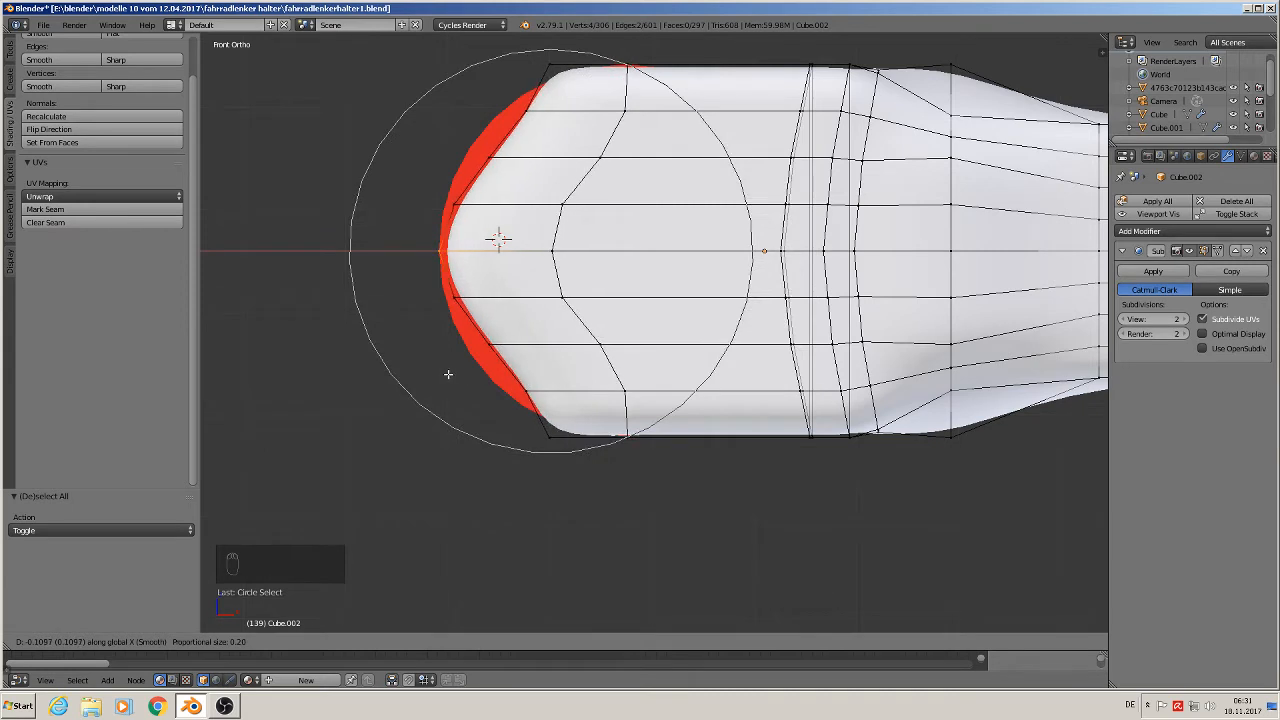
pyautogui.scroll(-3, 446, 375)
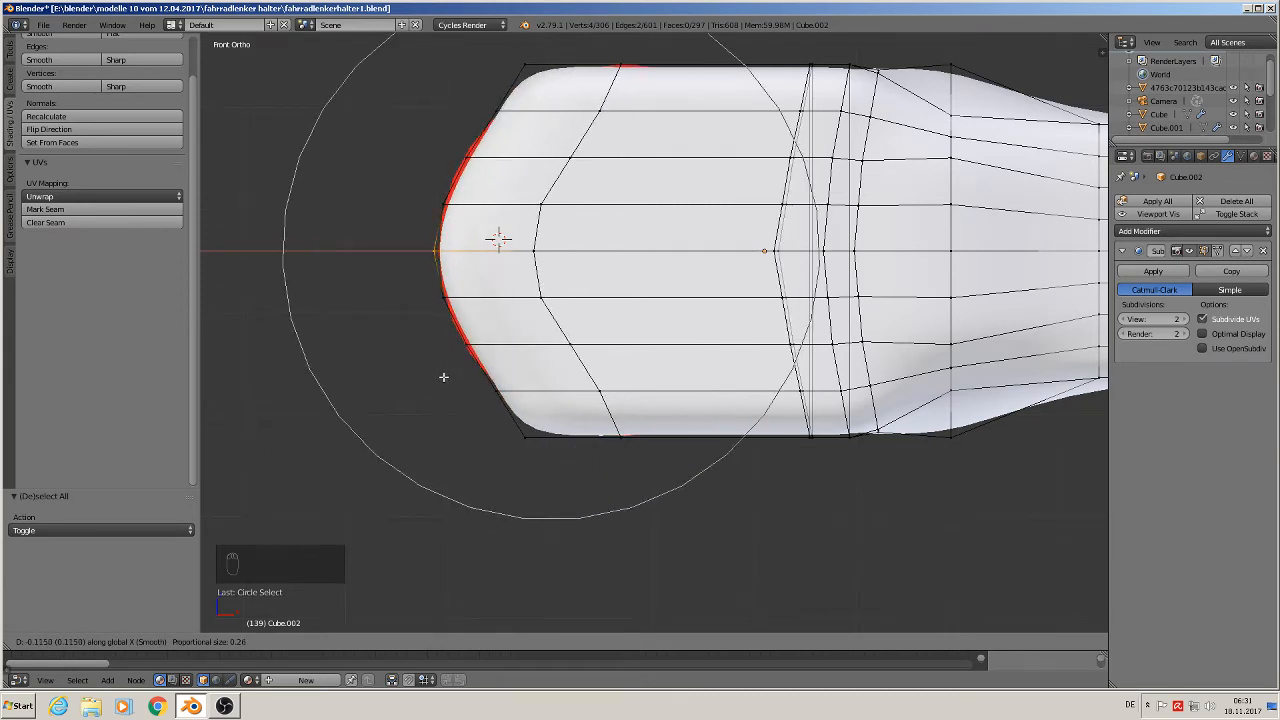
pyautogui.scroll(-1, 444, 377)
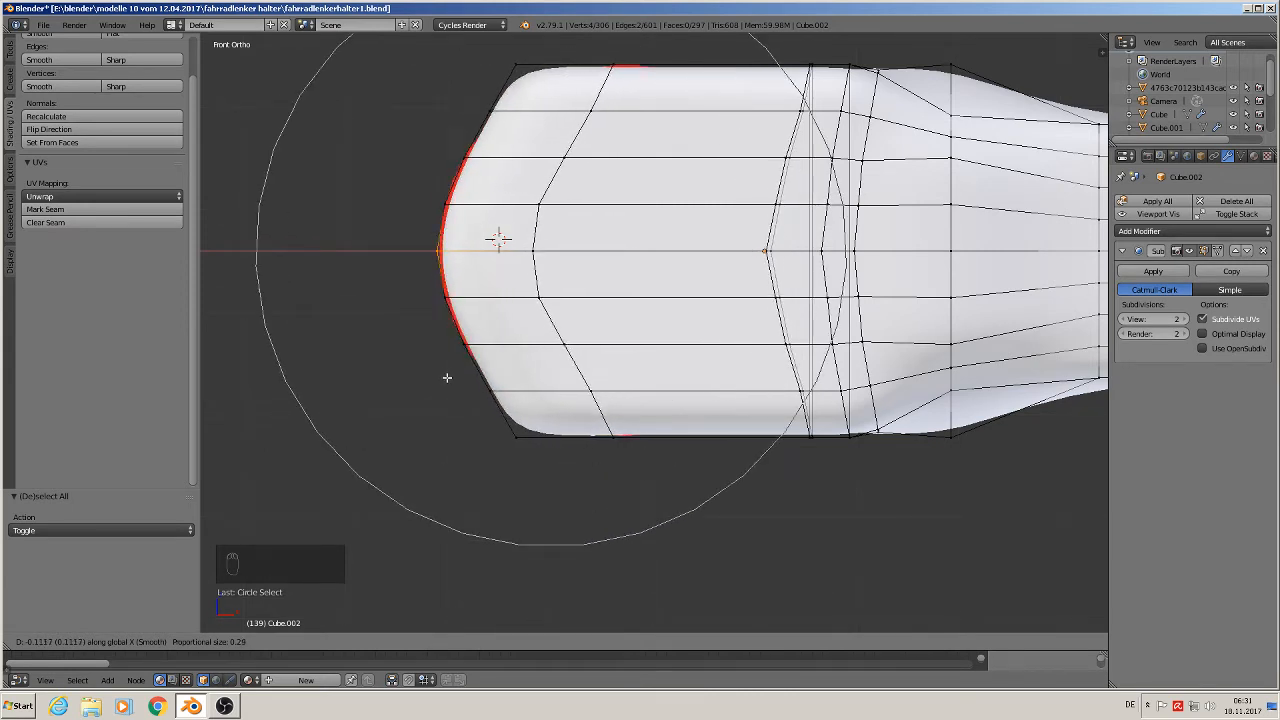
pyautogui.click(441, 376)
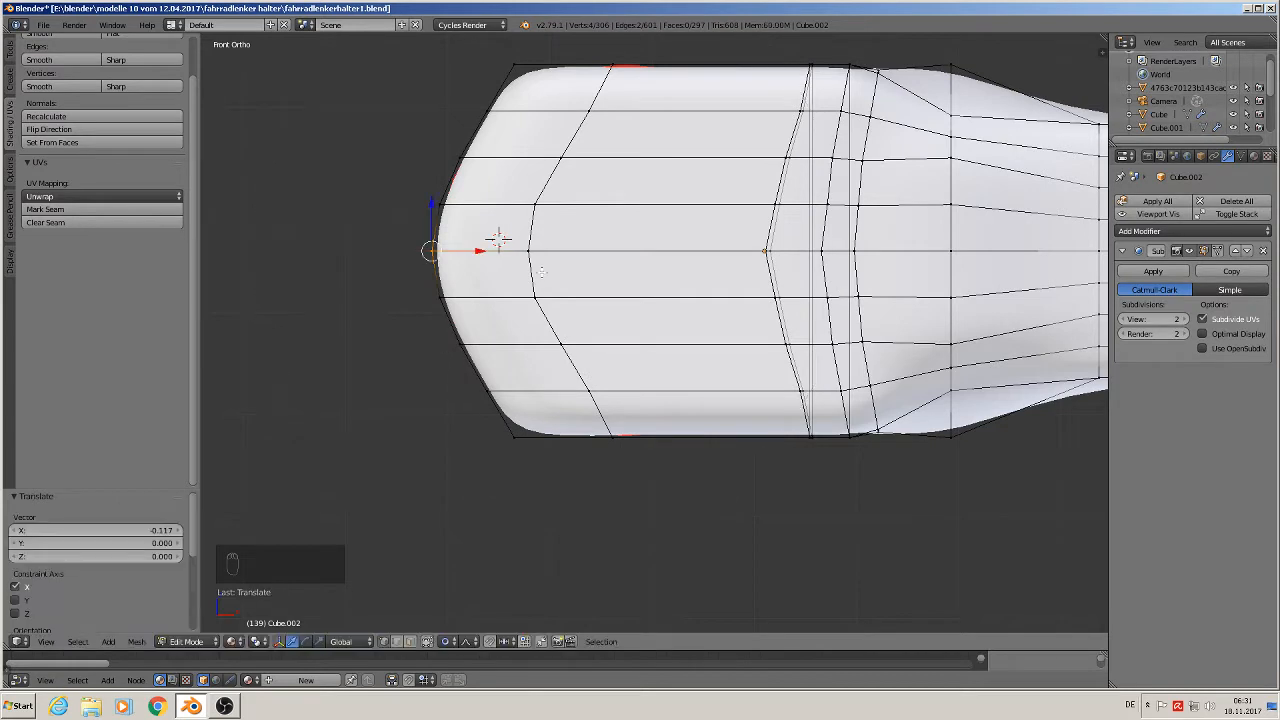
# - Select the outermost upper and lower corner vertices of the slotted end
pyautogui.keyDown('shift'); pyautogui.moveTo(541, 271); pyautogui.dragTo(519, 327, button='middle'); pyautogui.keyUp('shift')
pyautogui.press('a')
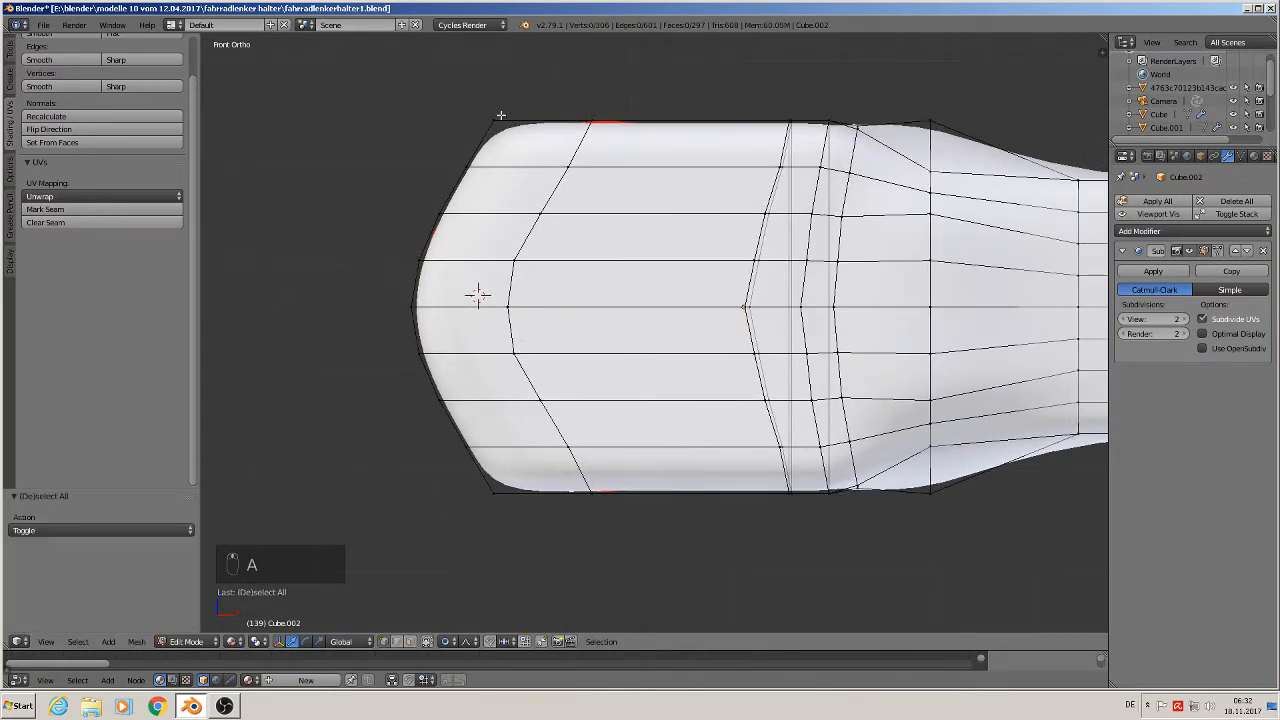
pyautogui.press('c')
pyautogui.click(494, 120)
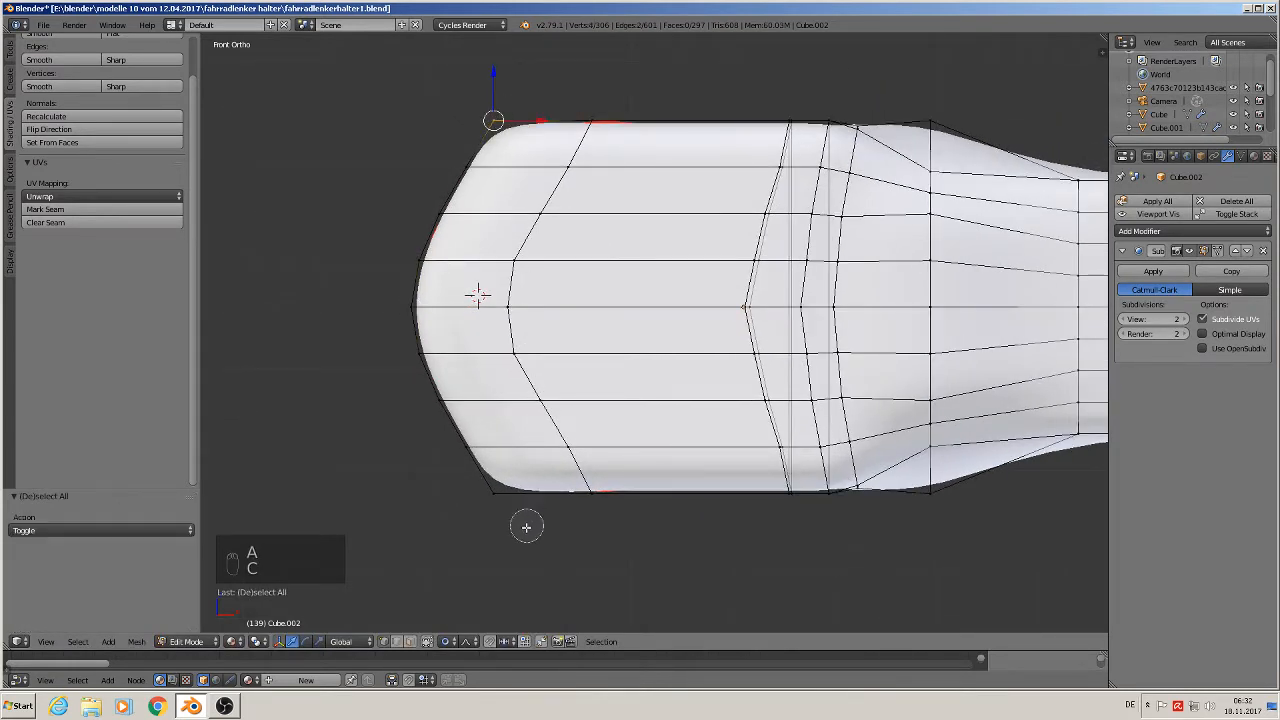
pyautogui.click(490, 495)
pyautogui.rightClick(490, 495)
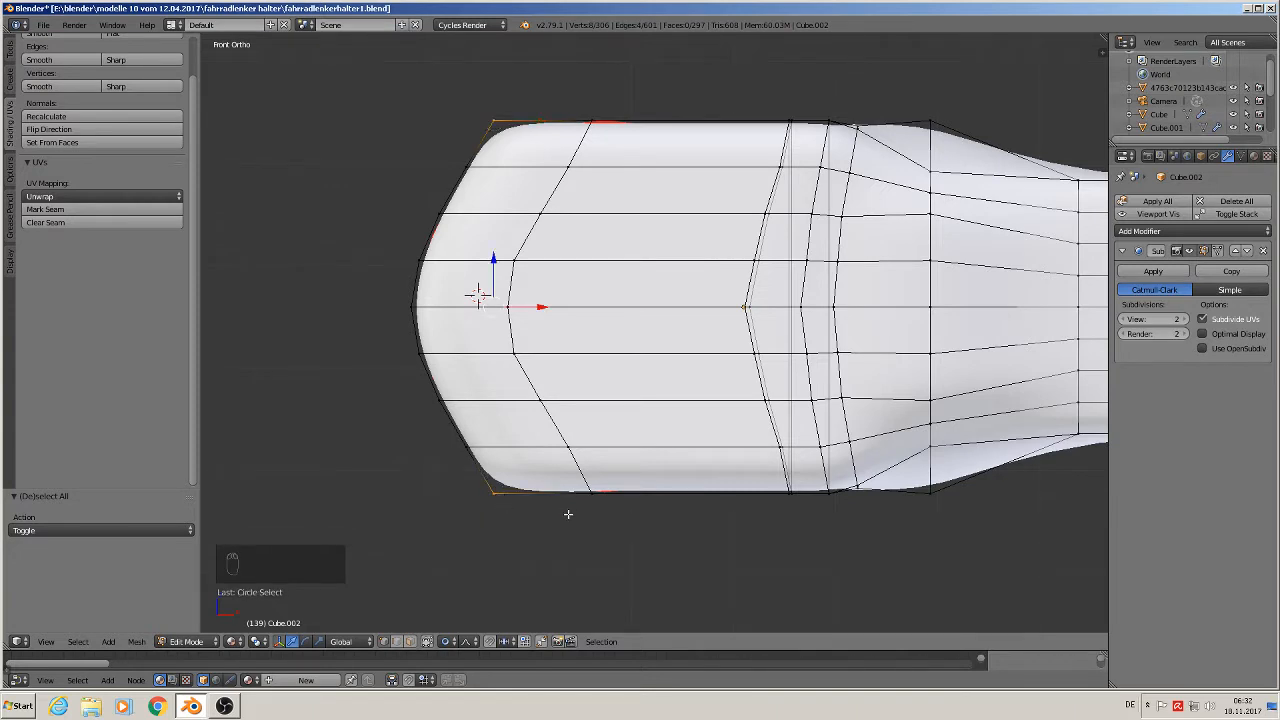
pyautogui.press('g')
pyautogui.press('x')
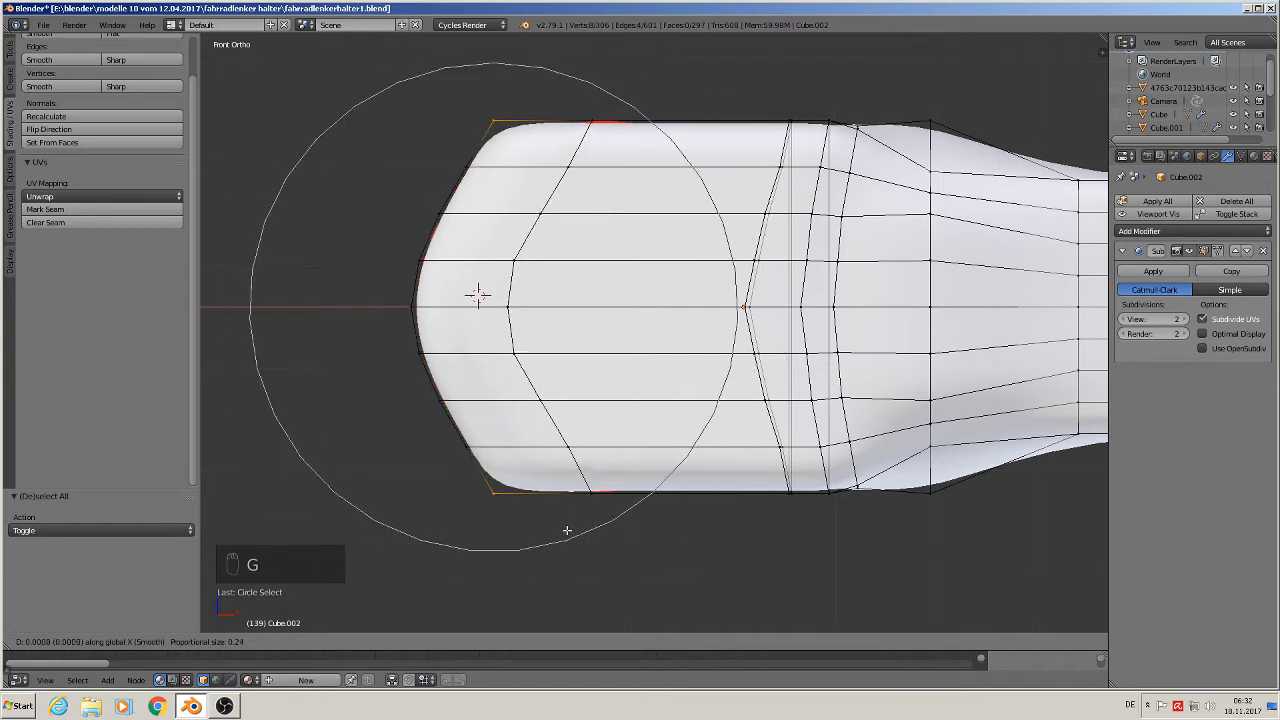
pyautogui.scroll(2, 566, 529)
pyautogui.scroll(2, 584, 535)
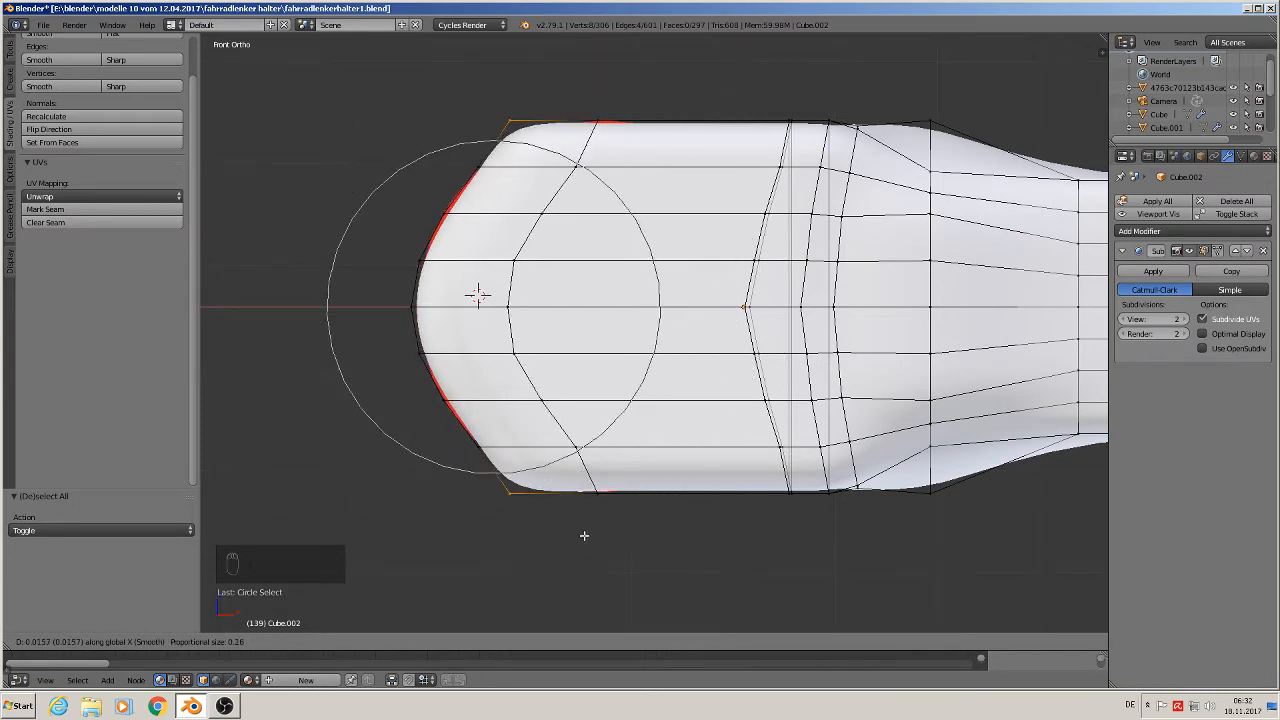
pyautogui.scroll(-5, 580, 531)
pyautogui.click(566, 541)
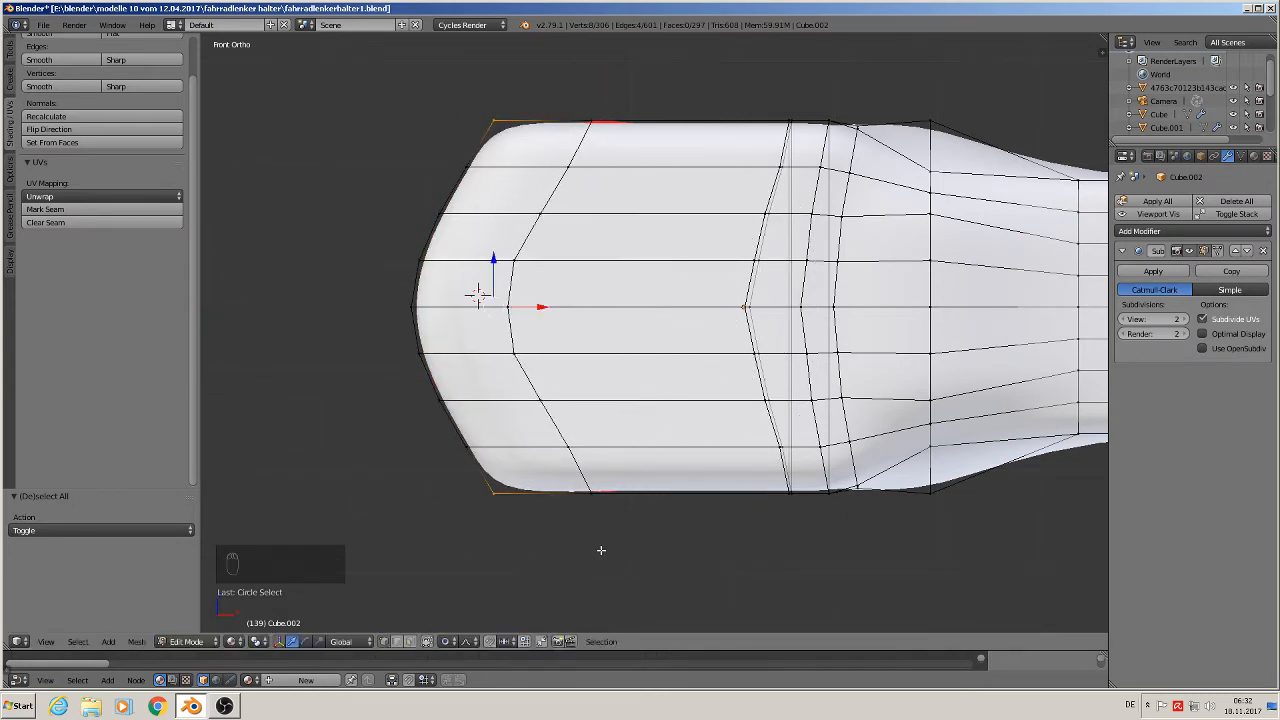
# - Disable proportional editing and move the selected upper and lower corner vertices inward along X to complete the round end
pyautogui.click(446, 641)
pyautogui.click(472, 581)
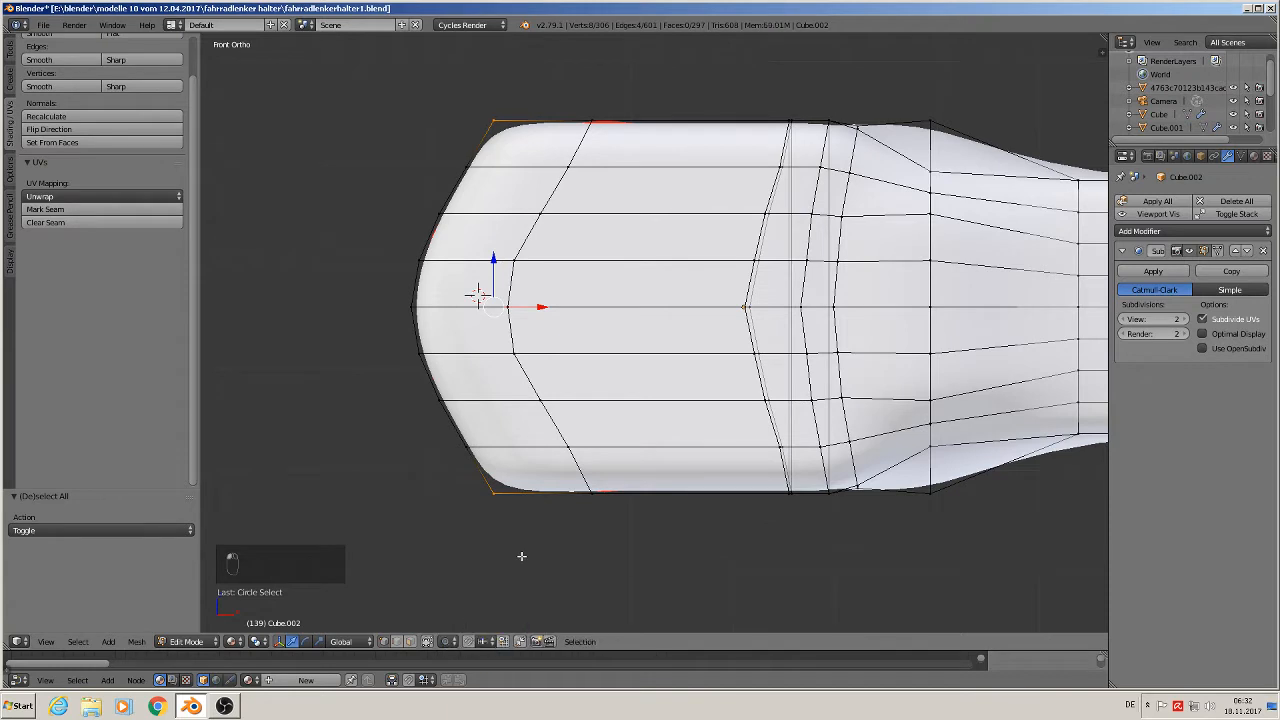
pyautogui.moveTo(533, 305); pyautogui.dragTo(600, 330)
pyautogui.press('Tab')
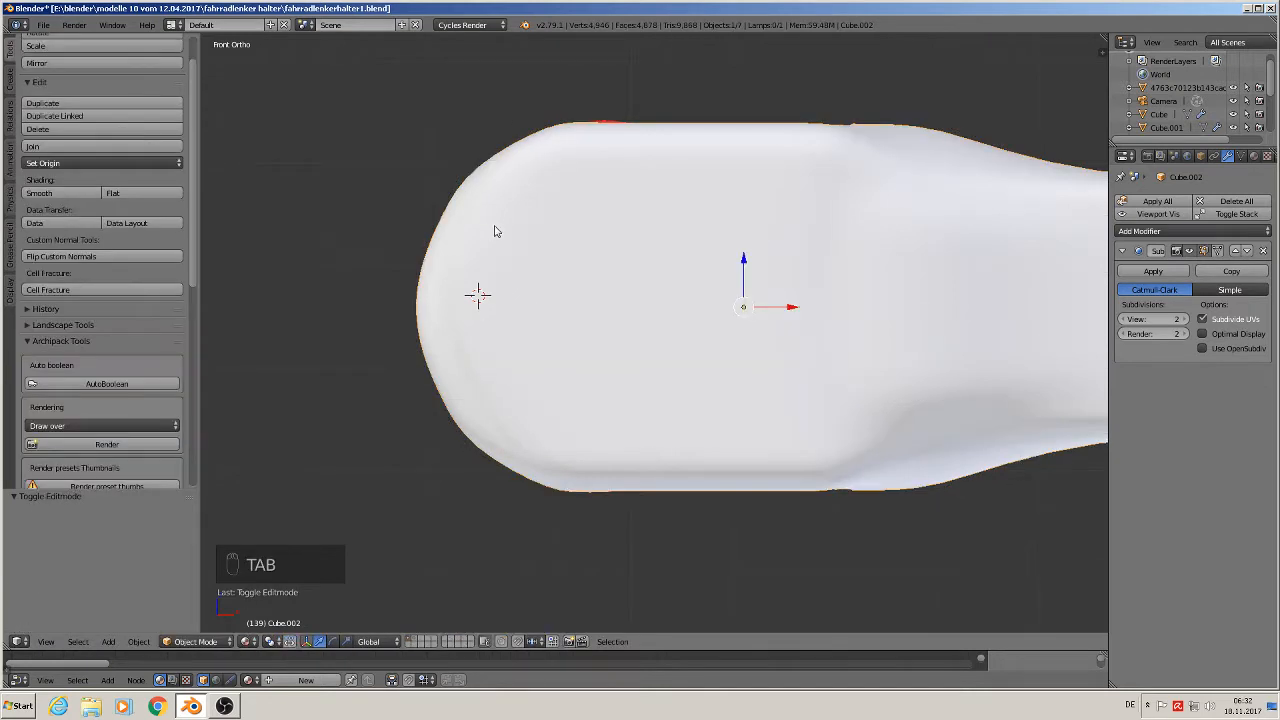
# - Move the red cylinder slightly along negative X at the rounded end and reopen the stem mesh for editing
pyautogui.rightClick(612, 122)
pyautogui.press('g')
pyautogui.press('x')
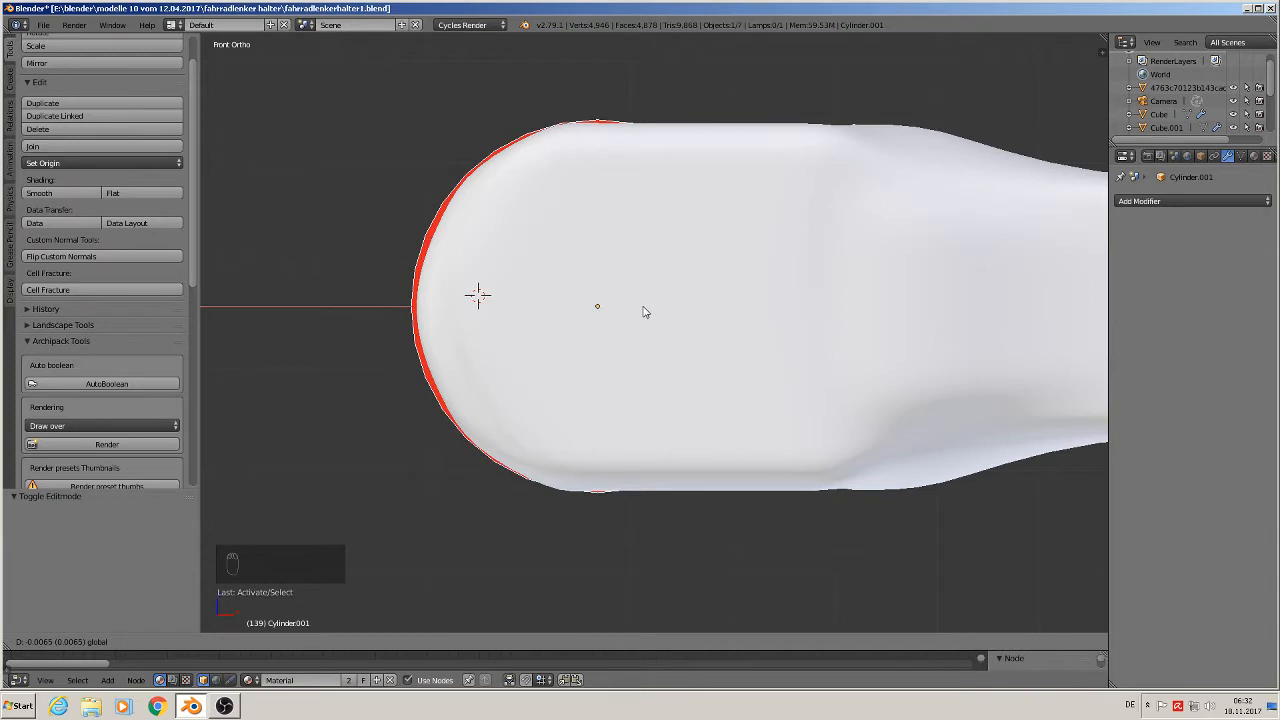
pyautogui.click(643, 312)
pyautogui.press('Tab')
pyautogui.press('Tab')
pyautogui.rightClick(478, 293)
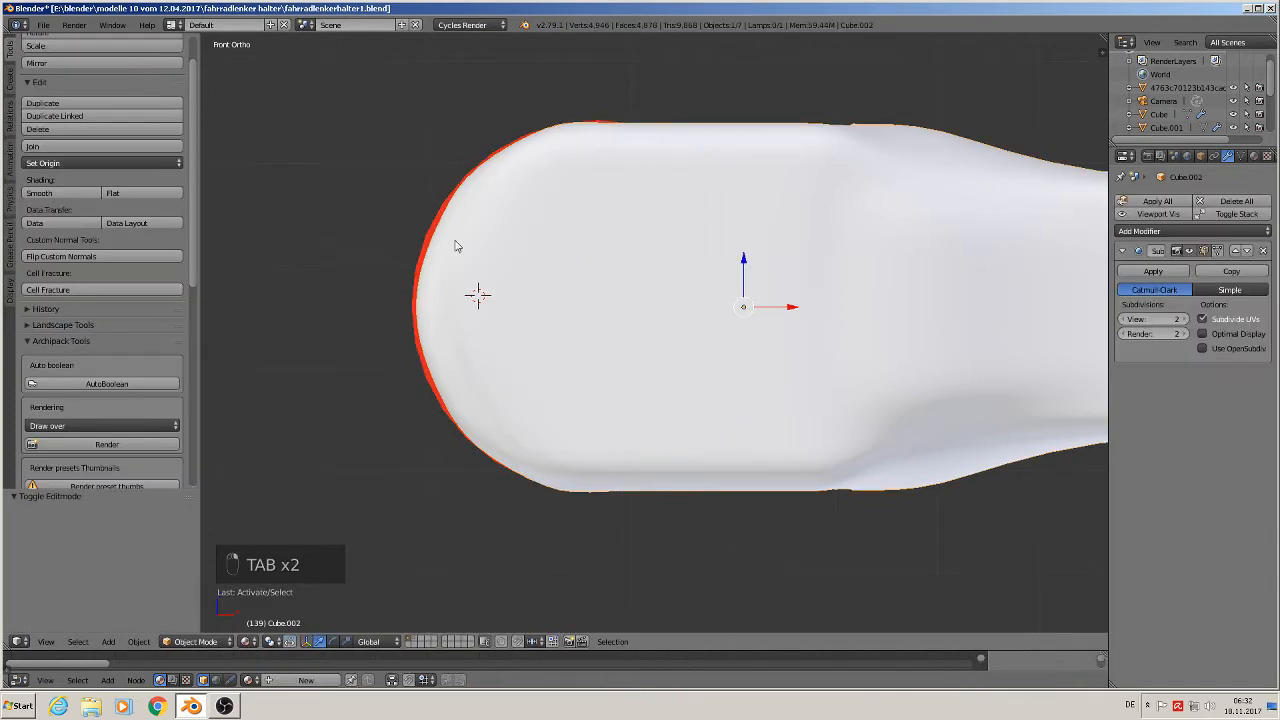
pyautogui.press('Tab')
pyautogui.press('a')
pyautogui.press('a')
pyautogui.press('a')
pyautogui.press('a')
pyautogui.press('c')
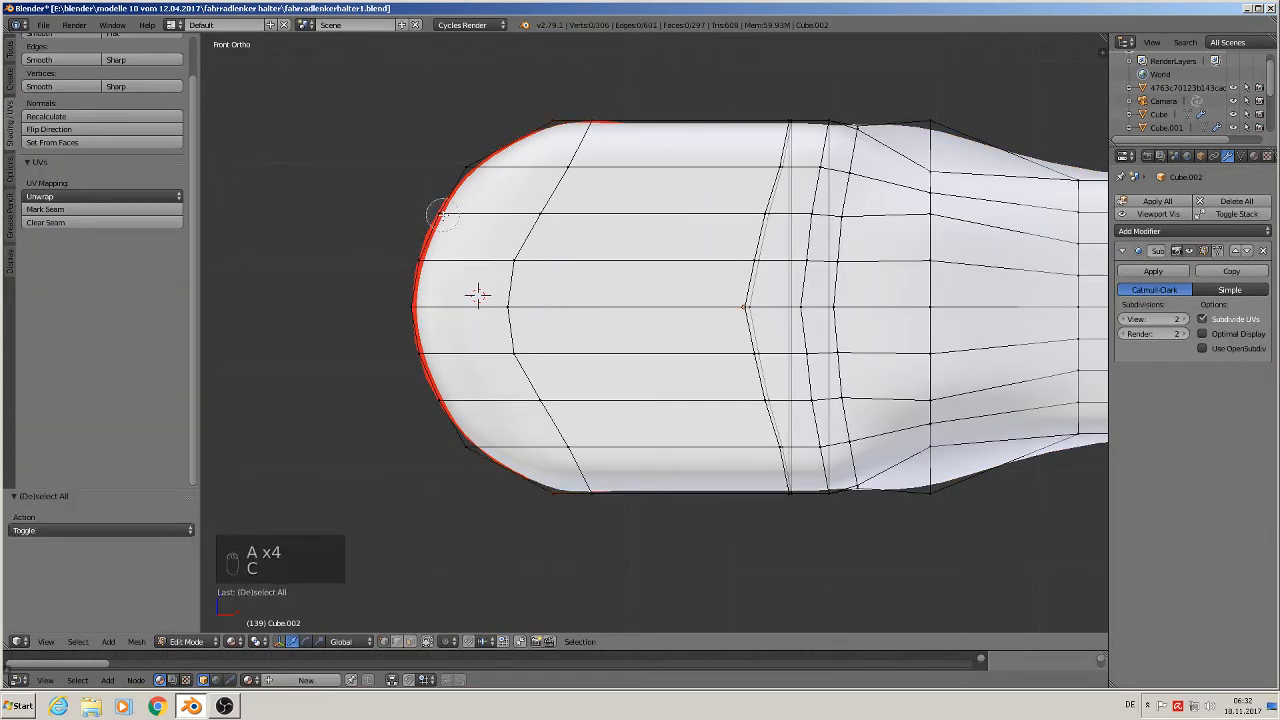
pyautogui.click(440, 214)
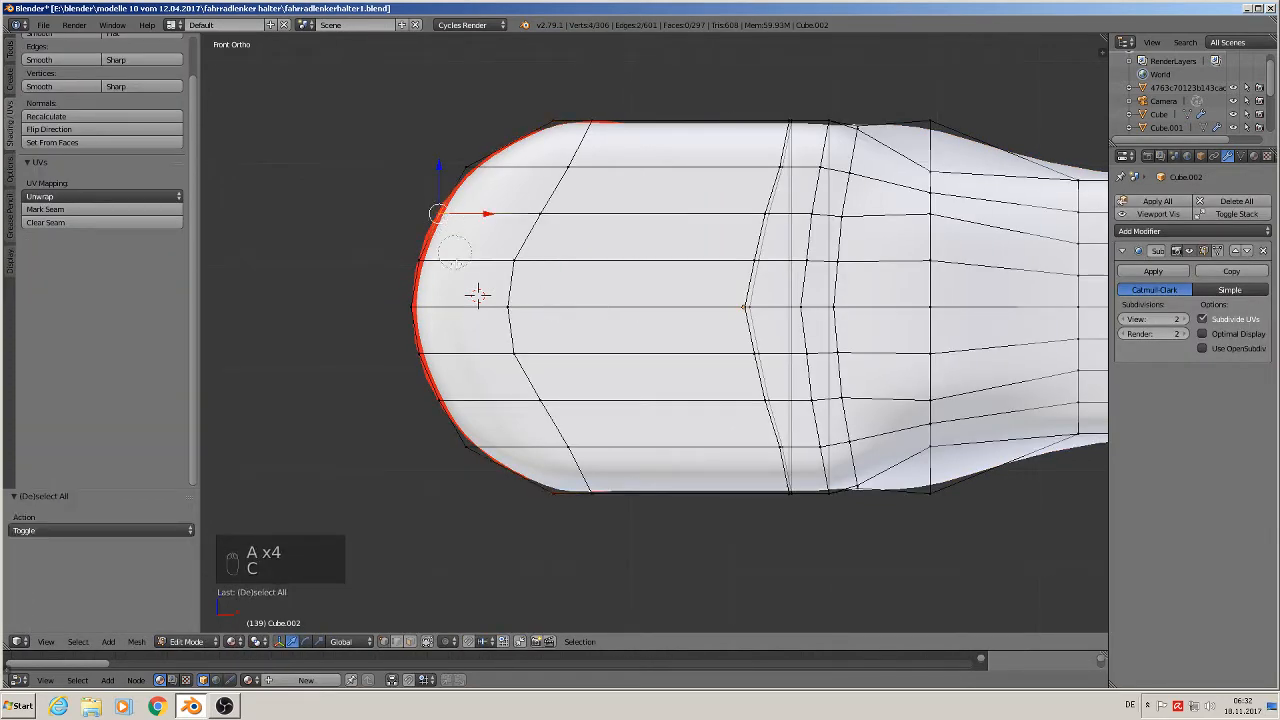
pyautogui.rightClick(422, 366)
pyautogui.press('x')
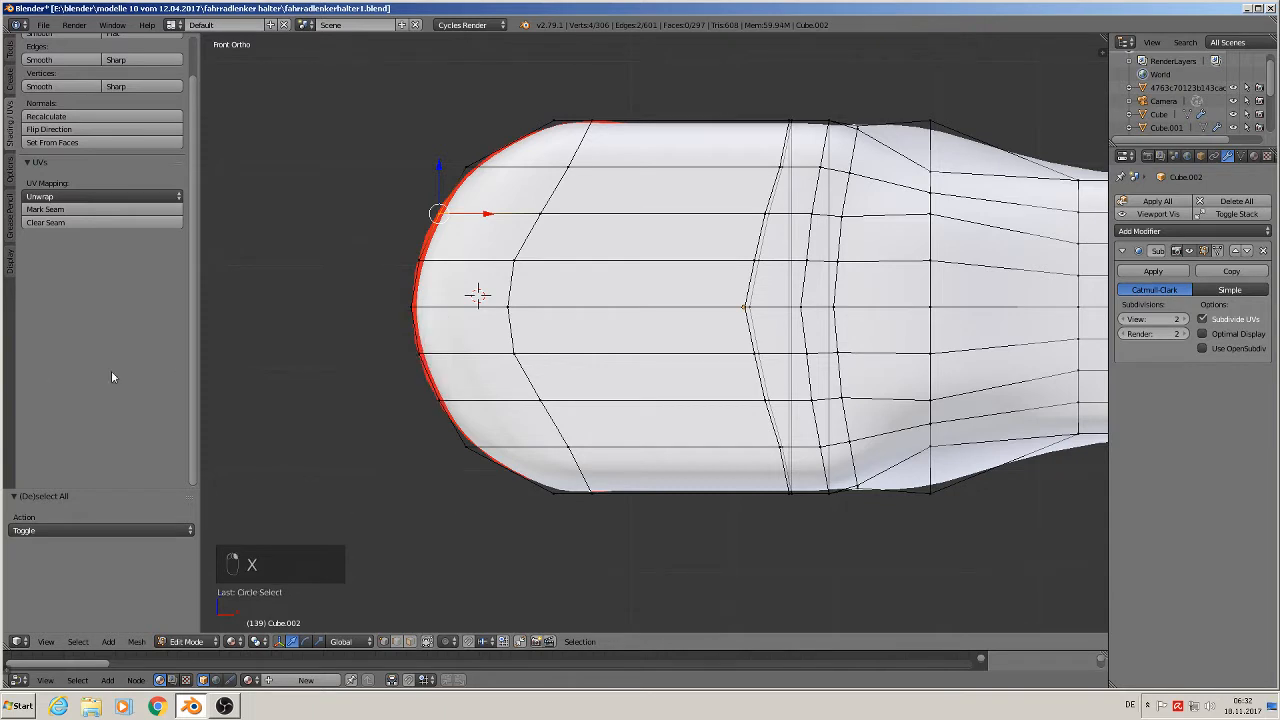
pyautogui.press('c')
pyautogui.moveTo(391, 369); pyautogui.dragTo(414, 351)
pyautogui.rightClick(422, 362)
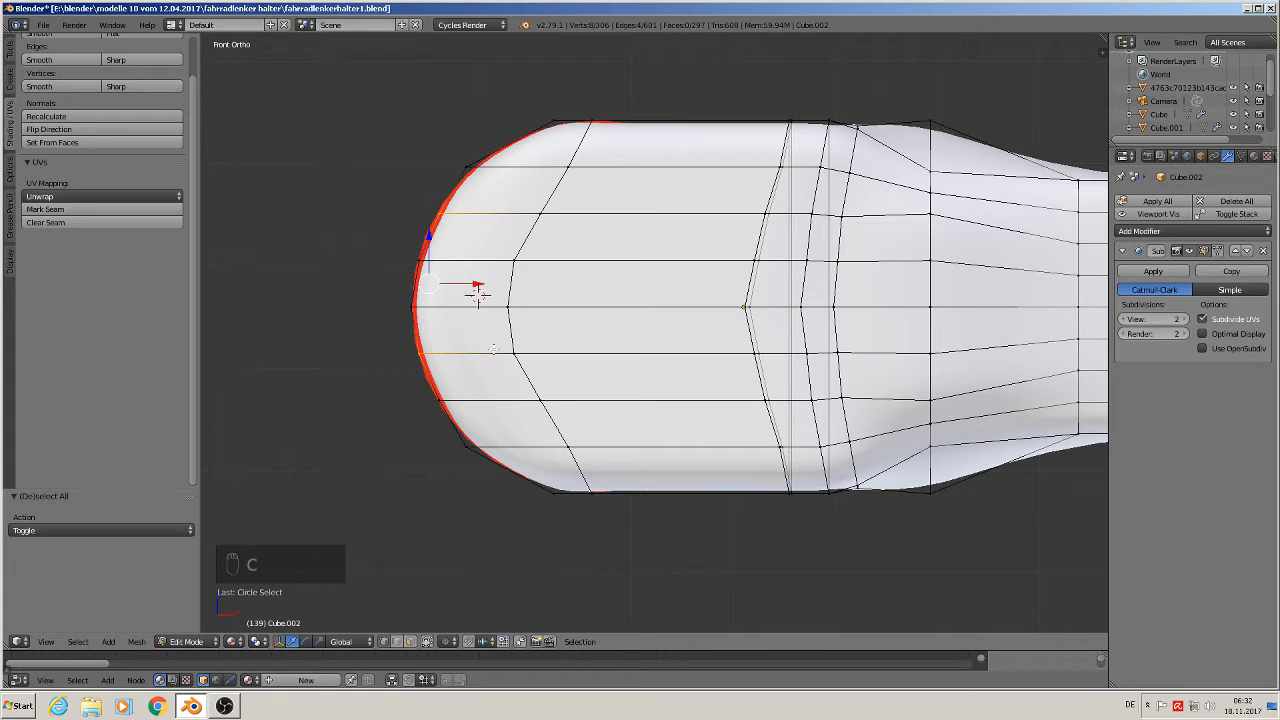
pyautogui.press('a')
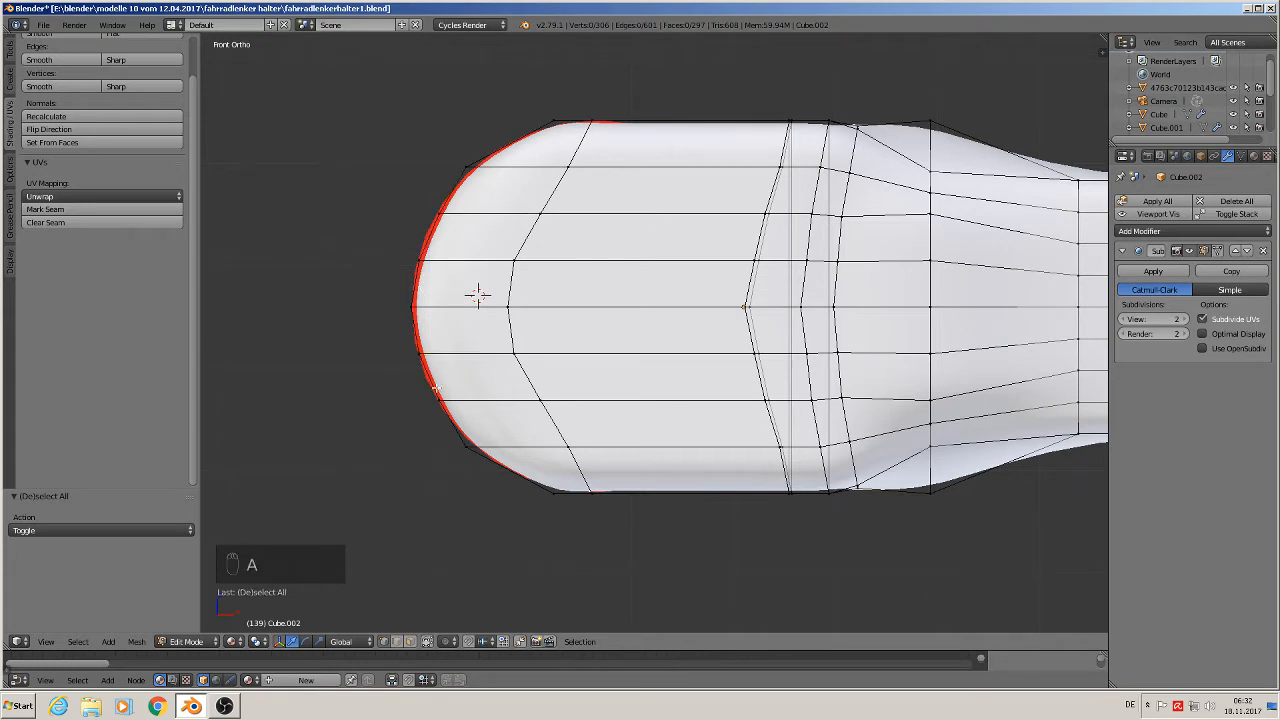
# - Select the rounded end's outline vertices on the second lines above and below the midline and move them -0.006 along X
pyautogui.press('c')
pyautogui.moveTo(436, 392); pyautogui.dragTo(443, 212)
pyautogui.rightClick(441, 212)
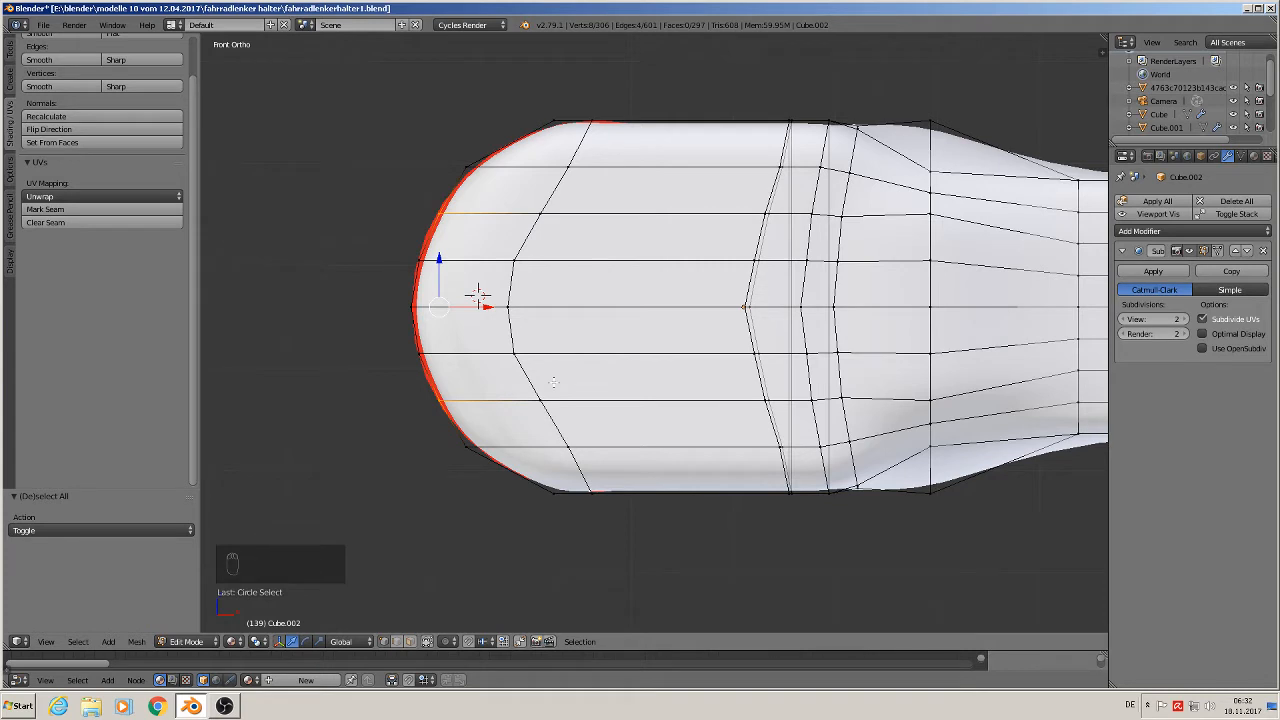
pyautogui.press('g')
pyautogui.press('x')
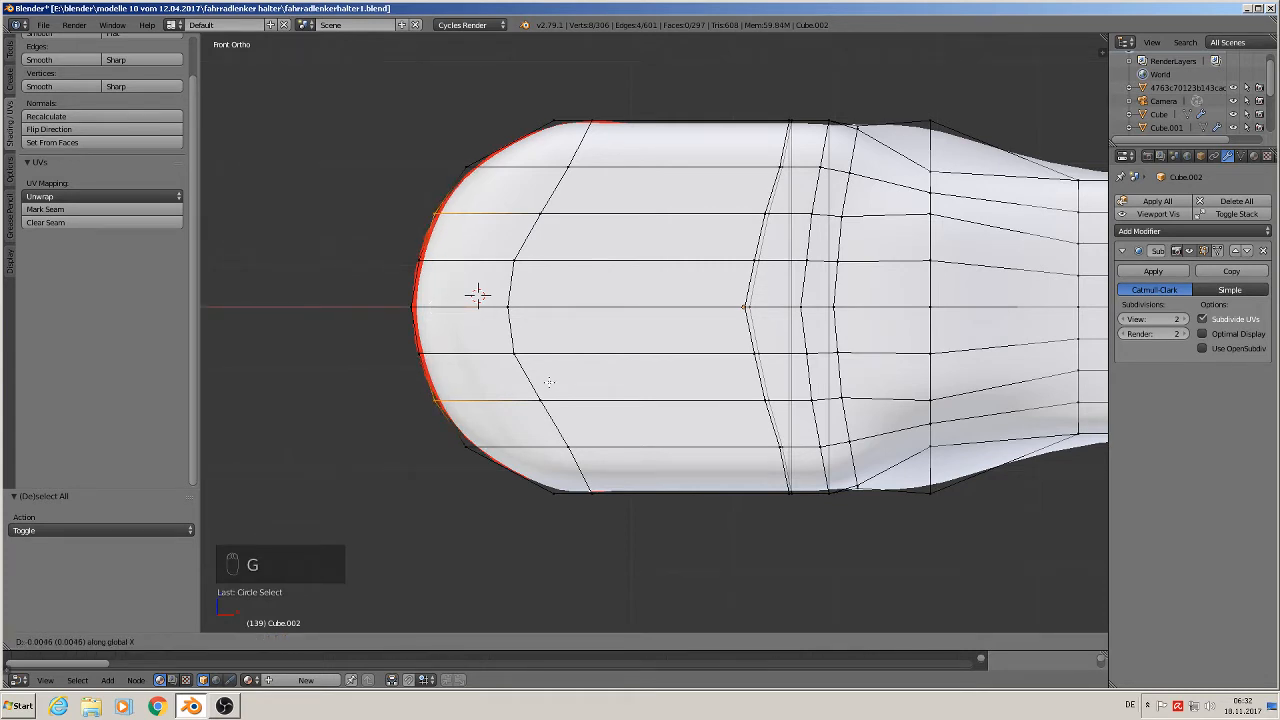
pyautogui.click(478, 294)
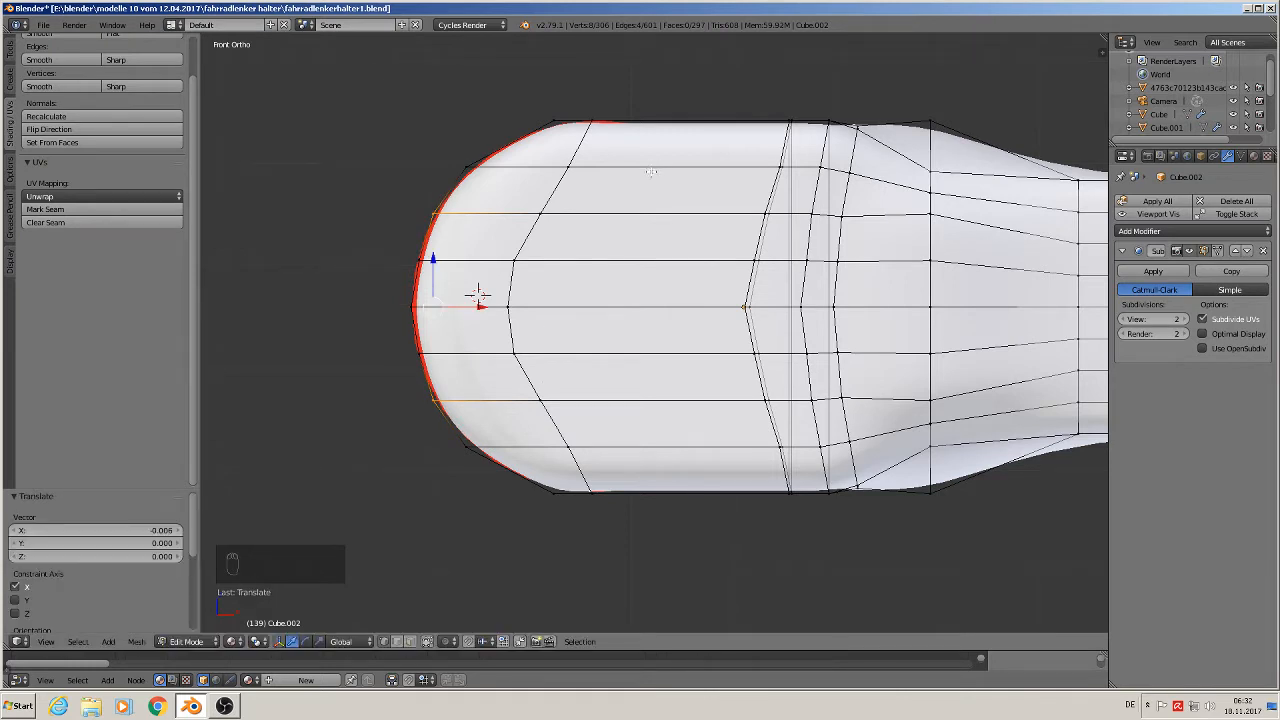
# - Return to object mode and move the red cylinder -0.636 along X, away from the slotted end
pyautogui.press('Tab')
pyautogui.scroll(-3, 769, 386)
pyautogui.moveTo(715, 423); pyautogui.dragTo(728, 434, button='middle')
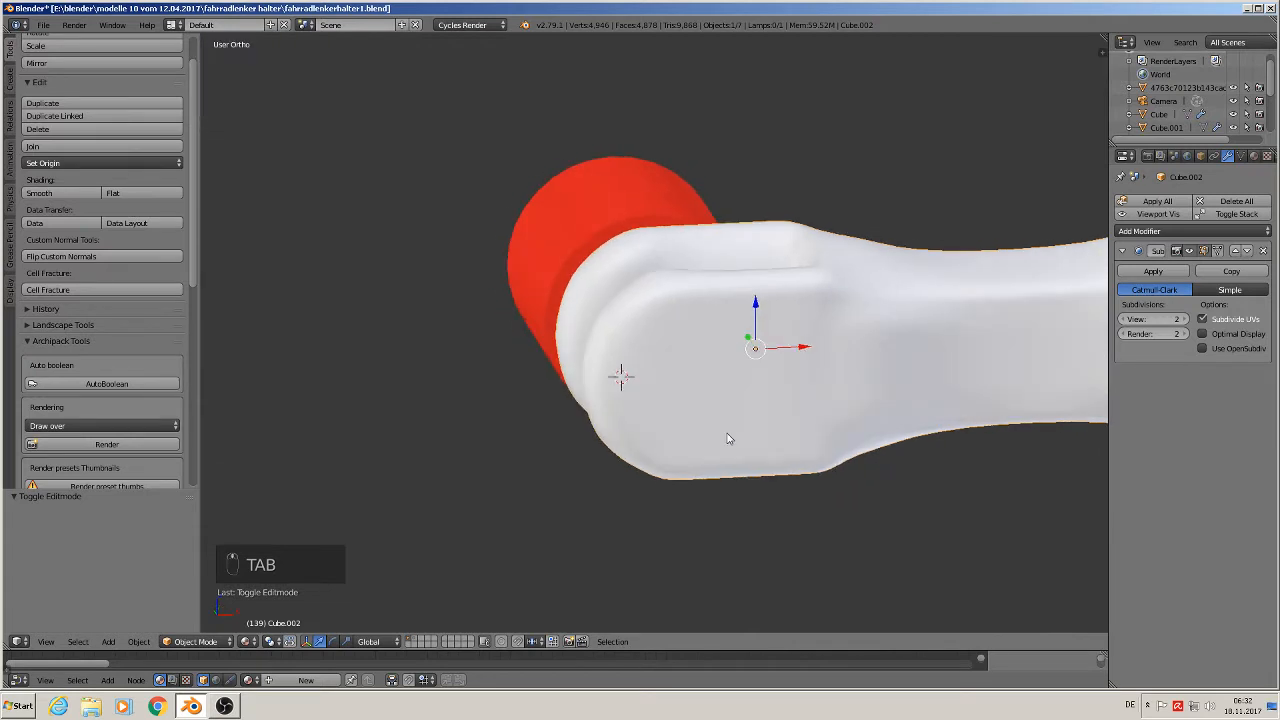
pyautogui.scroll(-1, 716, 425)
pyautogui.rightClick(636, 227)
pyautogui.moveTo(699, 309); pyautogui.dragTo(391, 324)
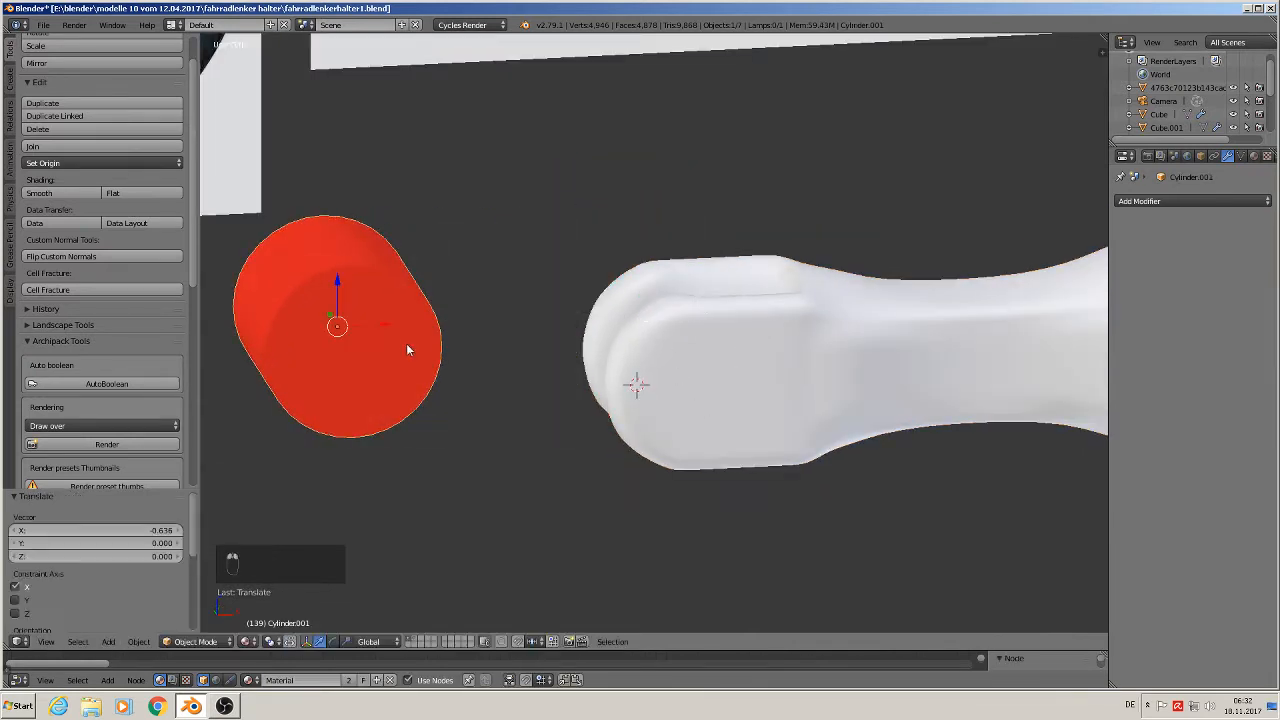
pyautogui.scroll(2, 729, 359)
pyautogui.moveTo(729, 359); pyautogui.dragTo(655, 453, button='middle')
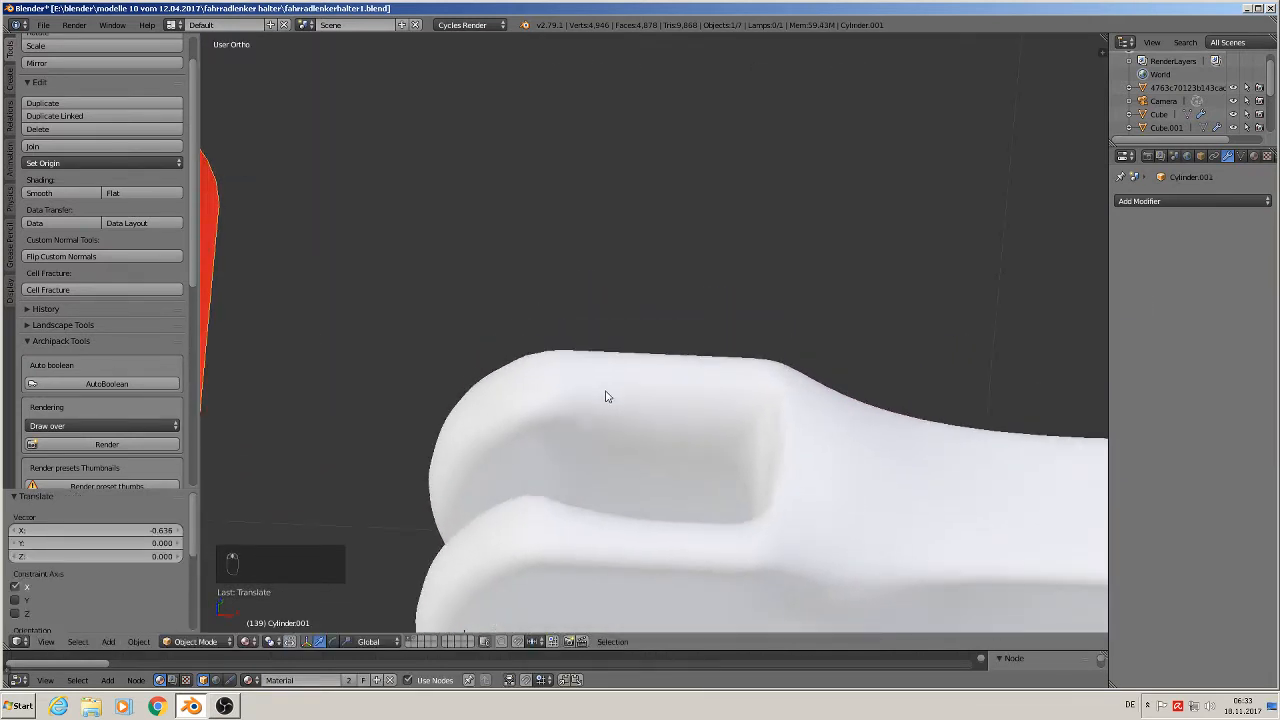
# - Select the stem and open its mesh for editing
pyautogui.press('Tab')
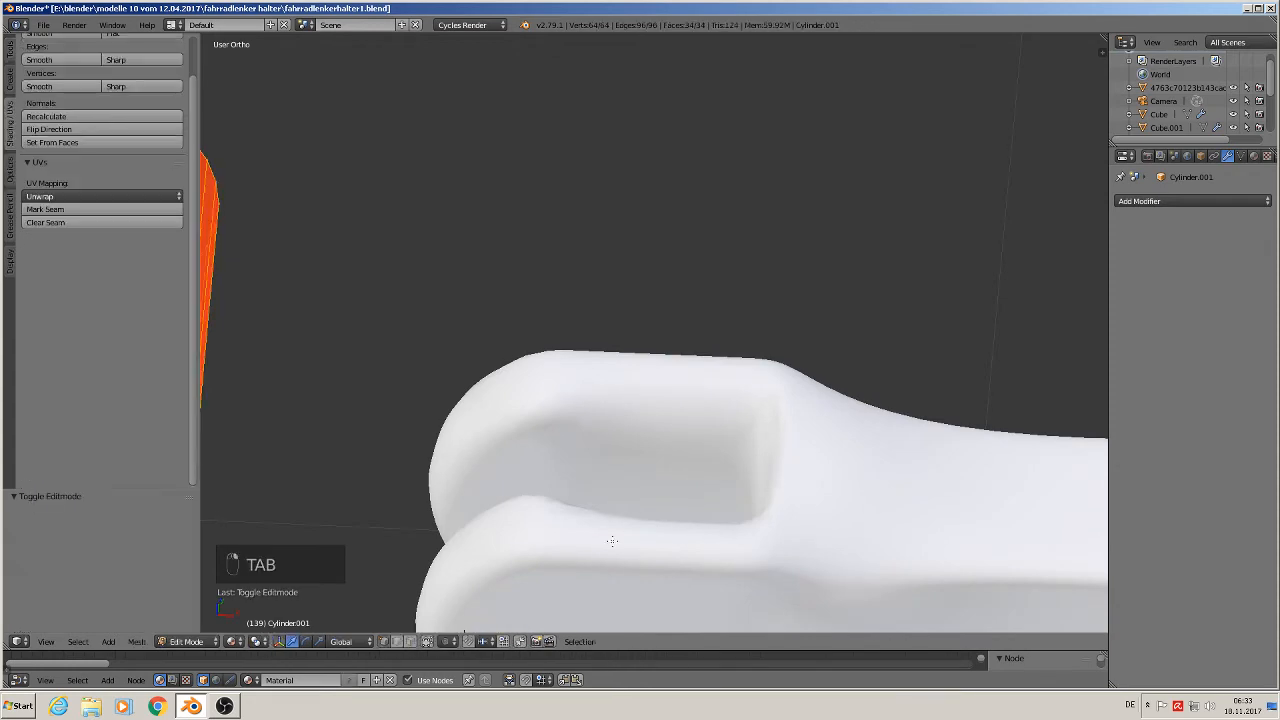
pyautogui.press('Tab')
pyautogui.rightClick(612, 541)
pyautogui.press('Tab')
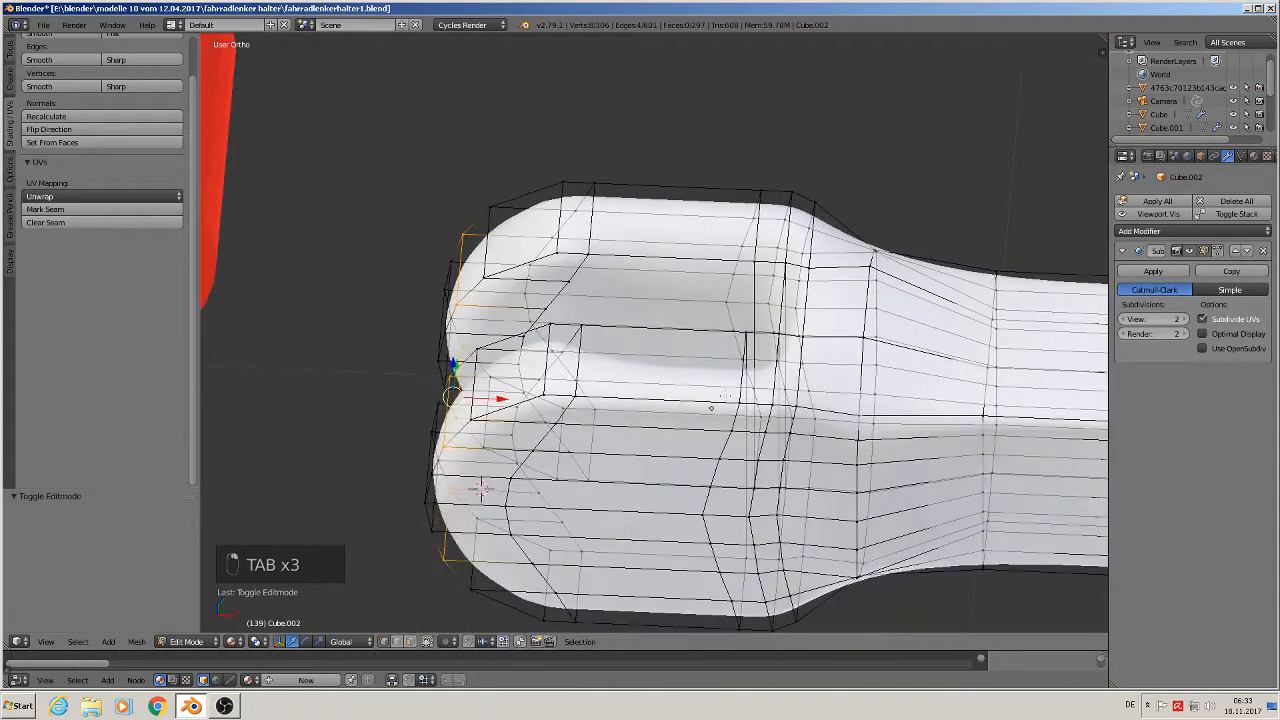
# - Clear the selection and select the vertices at the upper tip of the stem's notched end in front view
pyautogui.moveTo(724, 396); pyautogui.dragTo(744, 391, button='middle')
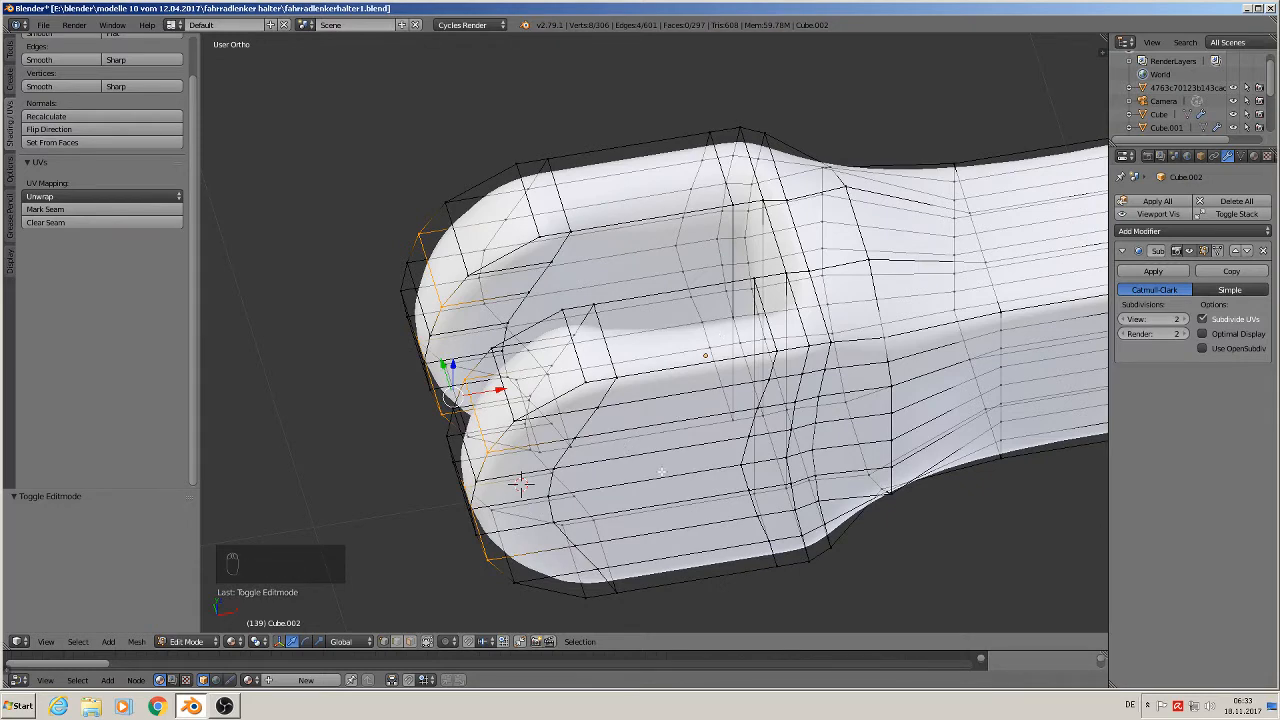
pyautogui.scroll(-2, 695, 463)
pyautogui.moveTo(668, 533); pyautogui.dragTo(479, 368, button='middle')
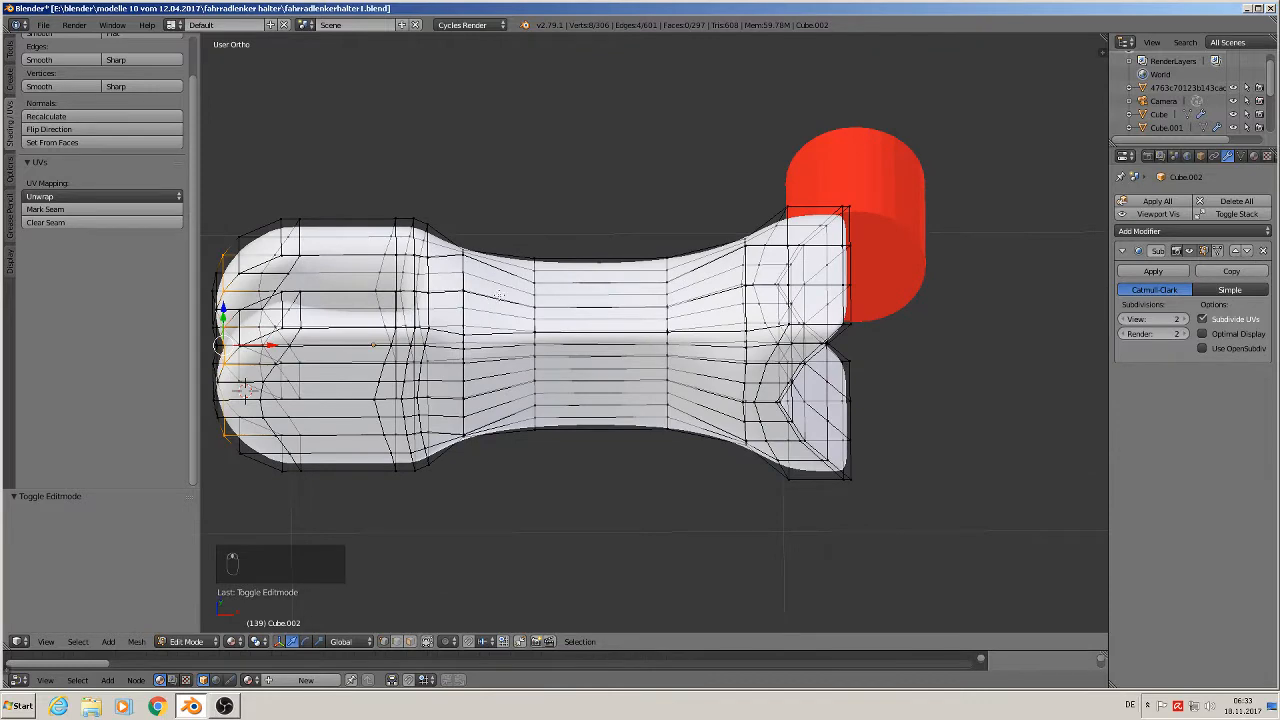
pyautogui.press('KP_1')
pyautogui.keyDown('shift'); pyautogui.moveTo(873, 335); pyautogui.dragTo(716, 347, button='middle'); pyautogui.keyUp('shift')
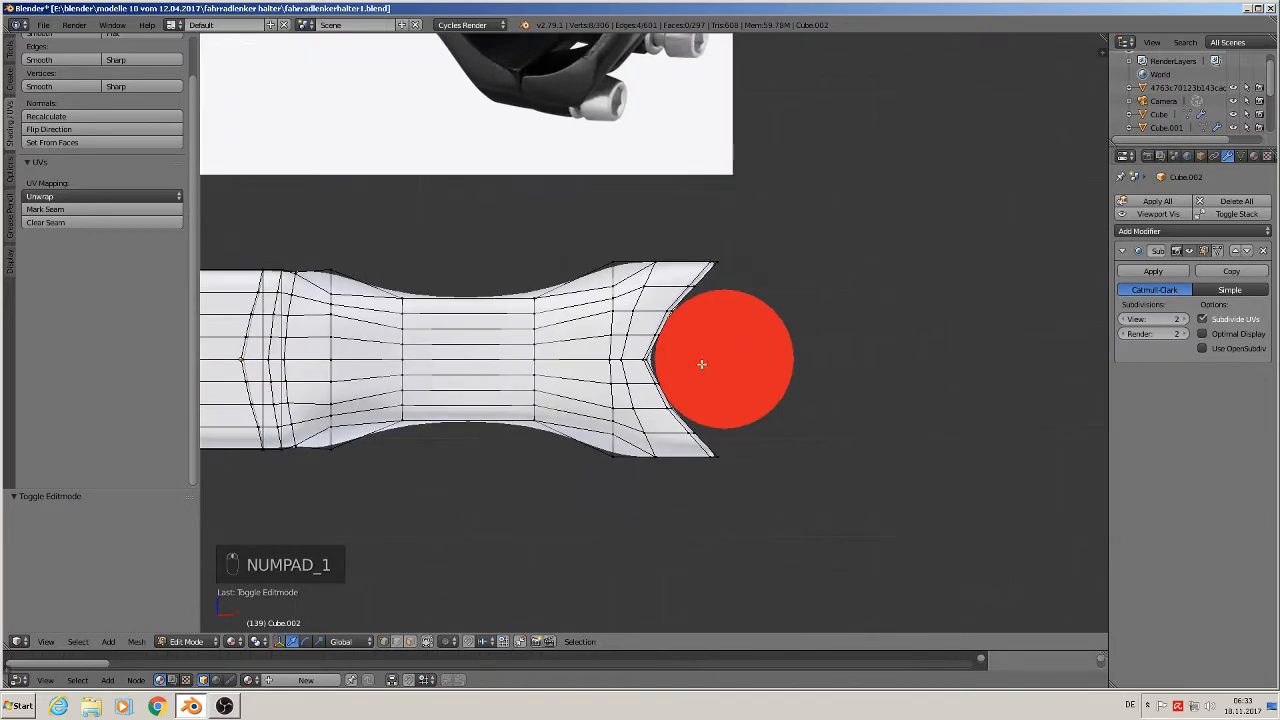
pyautogui.scroll(2, 716, 347)
pyautogui.press('a')
pyautogui.press('a')
pyautogui.press('c')
pyautogui.click(716, 224)
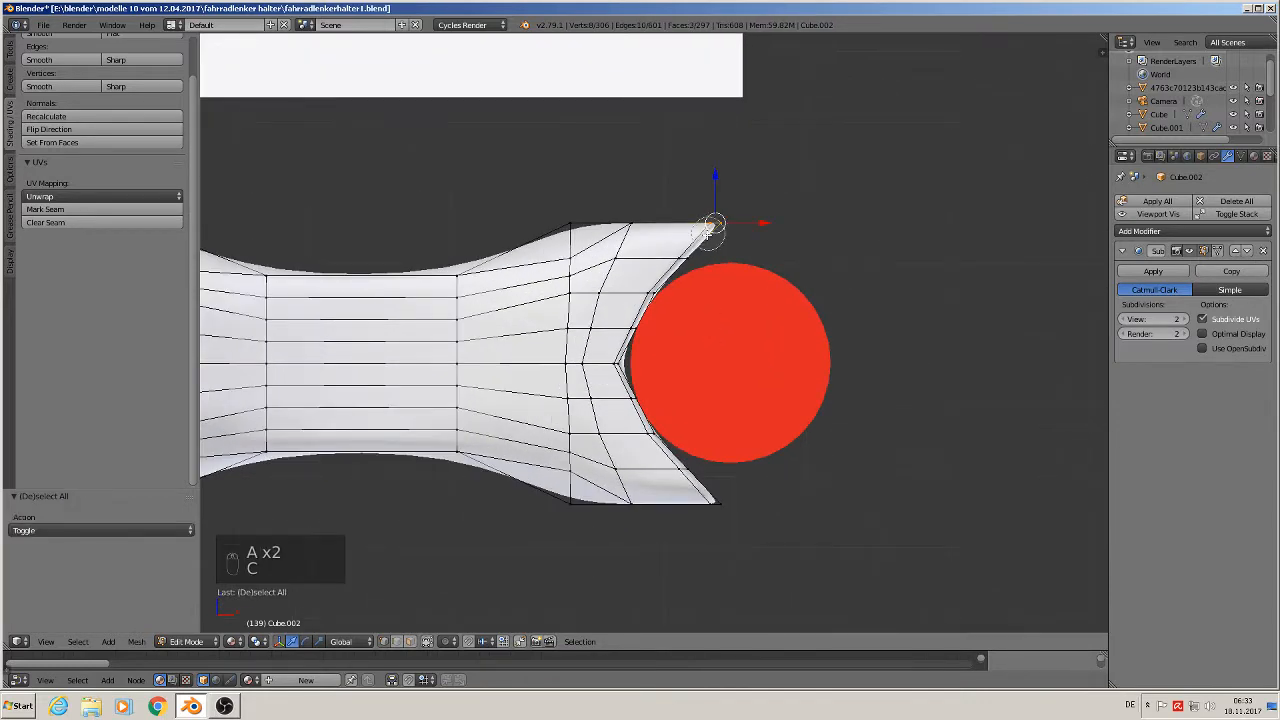
pyautogui.rightClick(727, 224)
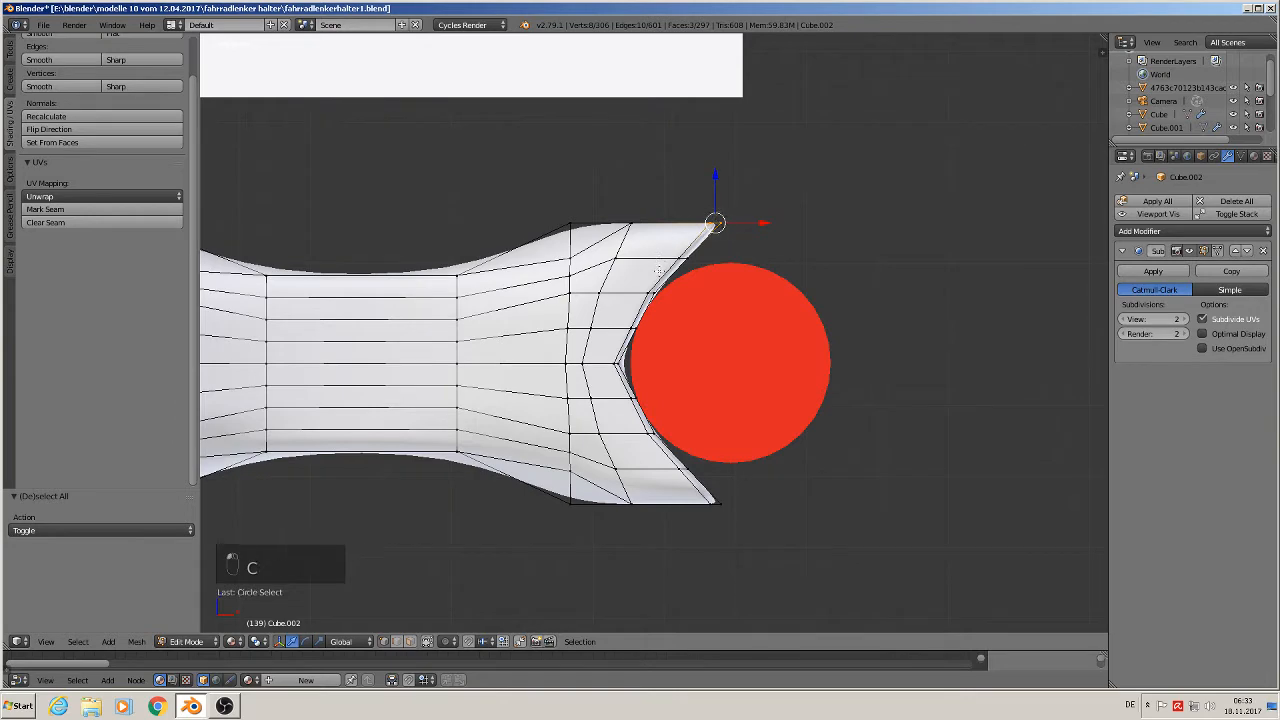
# - Select the edge loop just inside the notched end's rim and dissolve its edges
pyautogui.keyDown('alt'); pyautogui.rightClick(663, 272); pyautogui.keyUp('alt')
pyautogui.scroll(3, 668, 332)
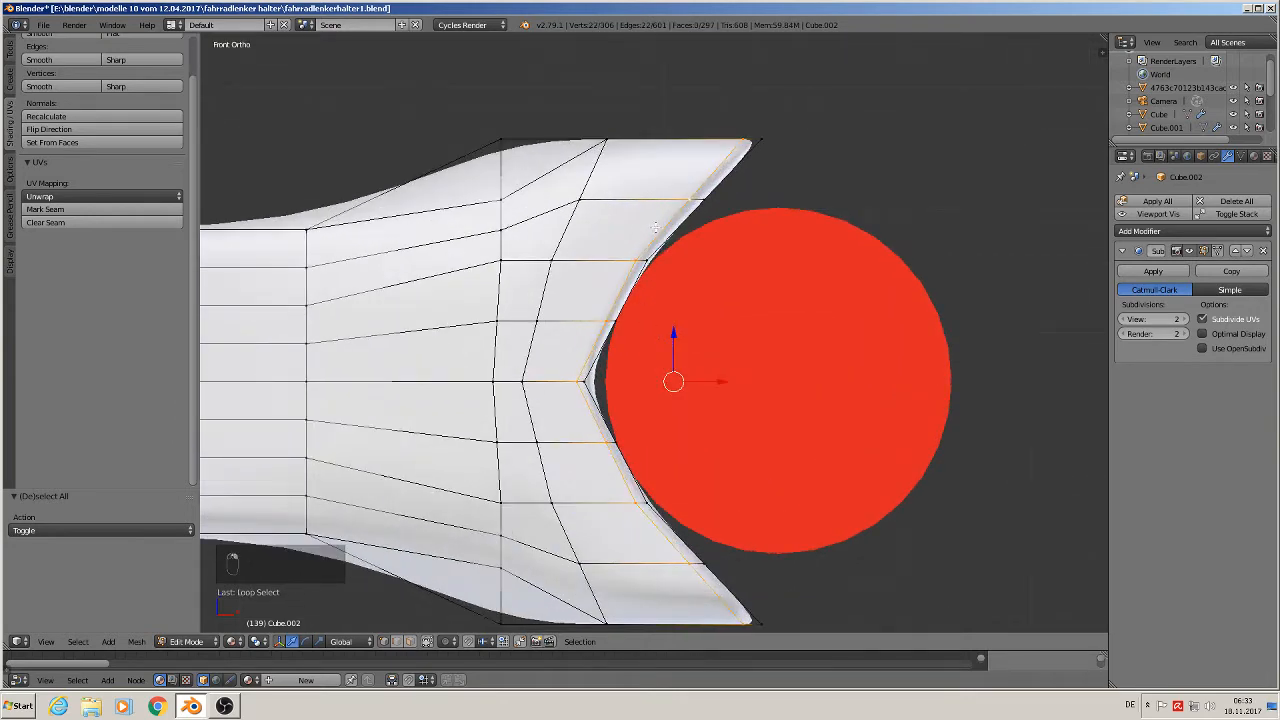
pyautogui.moveTo(612, 293)
pyautogui.mouseDown(button='middle')
pyautogui.moveTo(650, 300)
pyautogui.moveTo(614, 308)
pyautogui.mouseUp(button='middle')
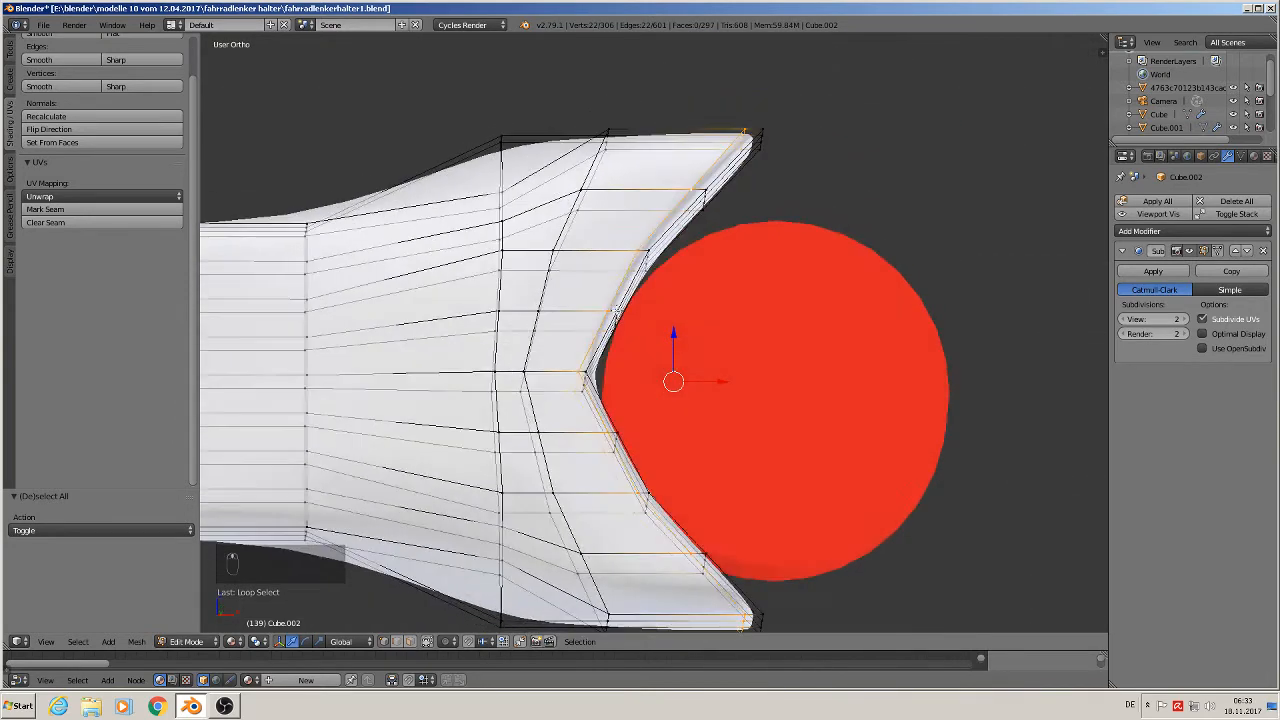
pyautogui.press('KP_1')
pyautogui.press('x')
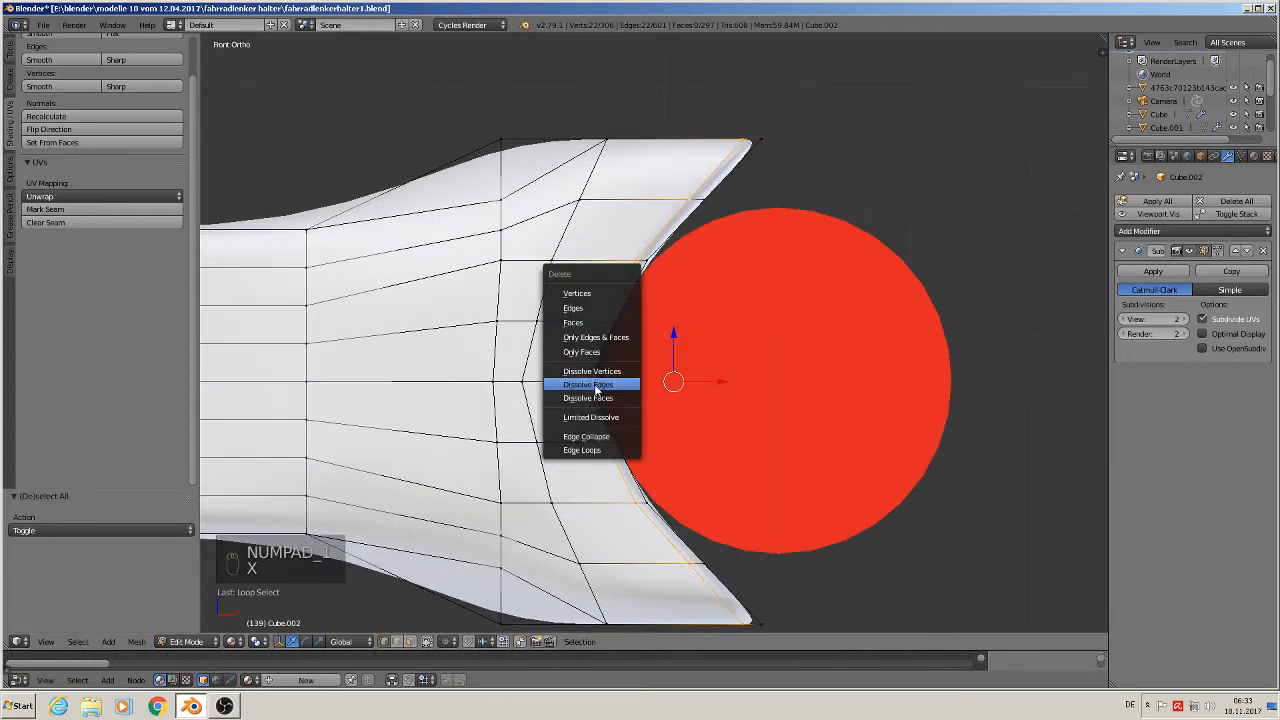
pyautogui.click(597, 388)
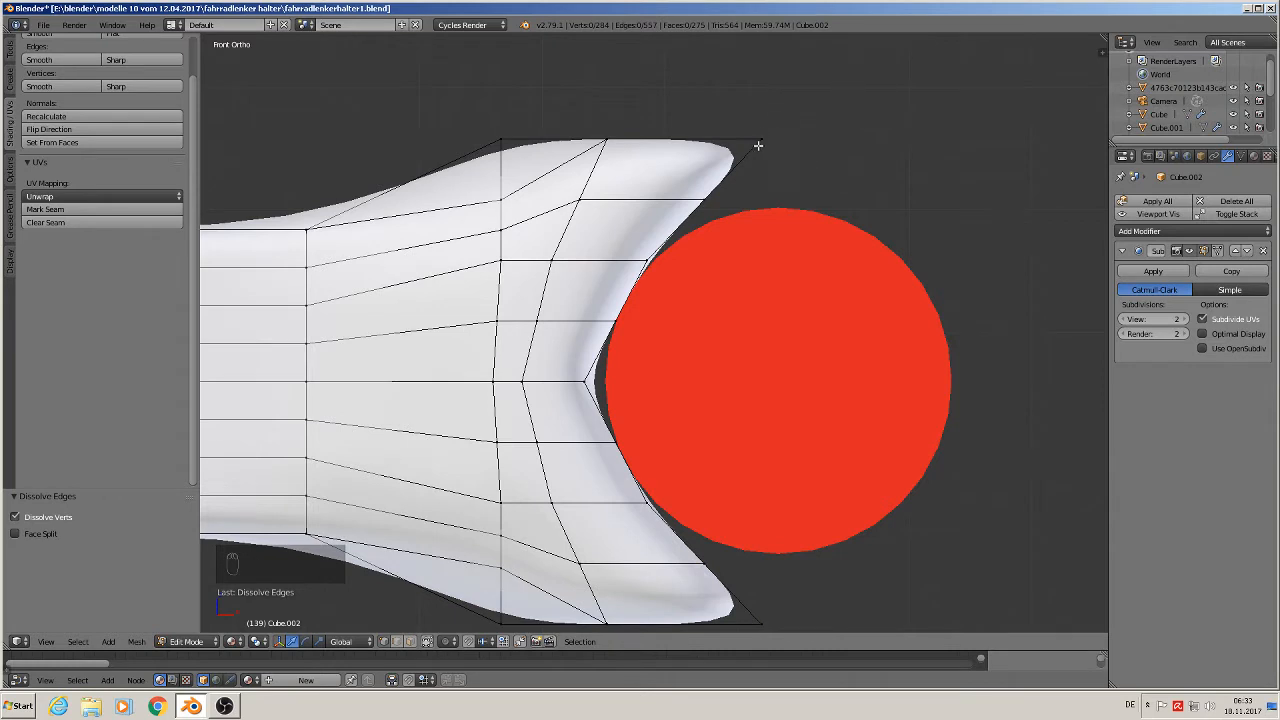
# - Select all rim vertices of the notched end, scale them to 0 along X and move them 0.094 along X
pyautogui.press('c')
pyautogui.moveTo(771, 134)
pyautogui.mouseDown()
pyautogui.moveTo(588, 345)
pyautogui.moveTo(603, 440)
pyautogui.moveTo(675, 555)
pyautogui.moveTo(770, 618)
pyautogui.mouseUp()
pyautogui.rightClick(799, 603)
pyautogui.write('s')
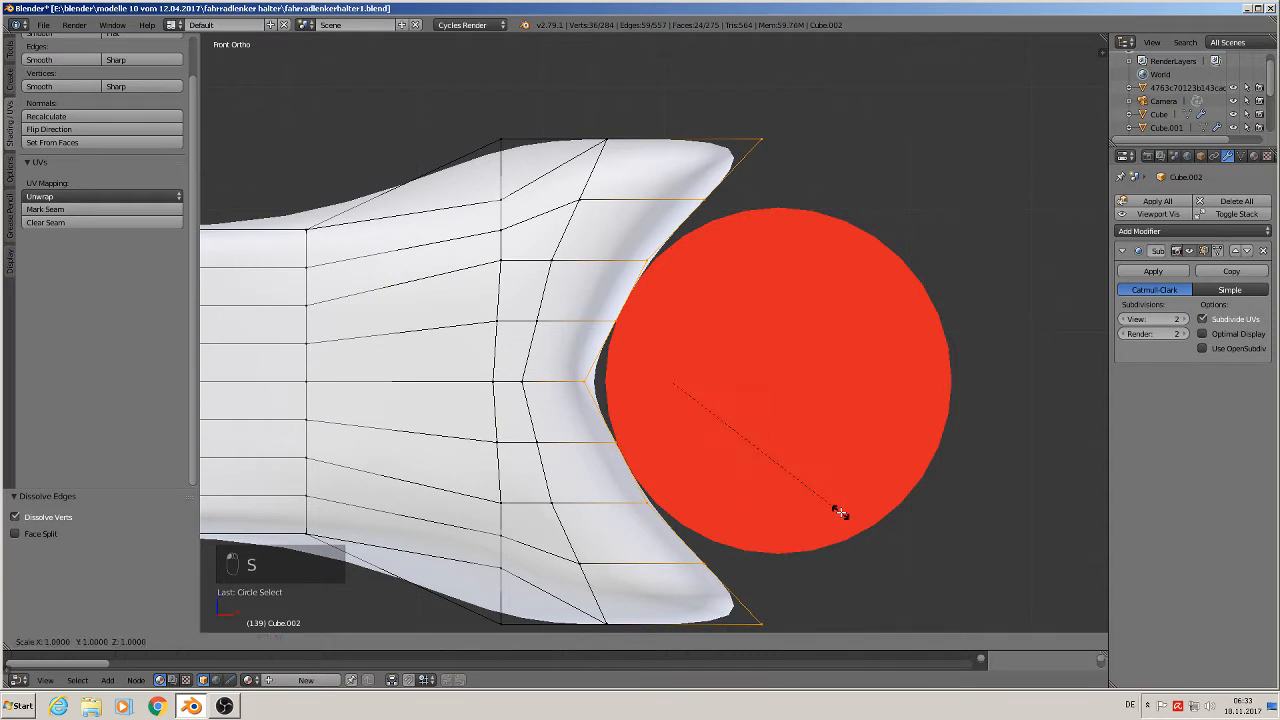
pyautogui.write('x')
pyautogui.write('0')
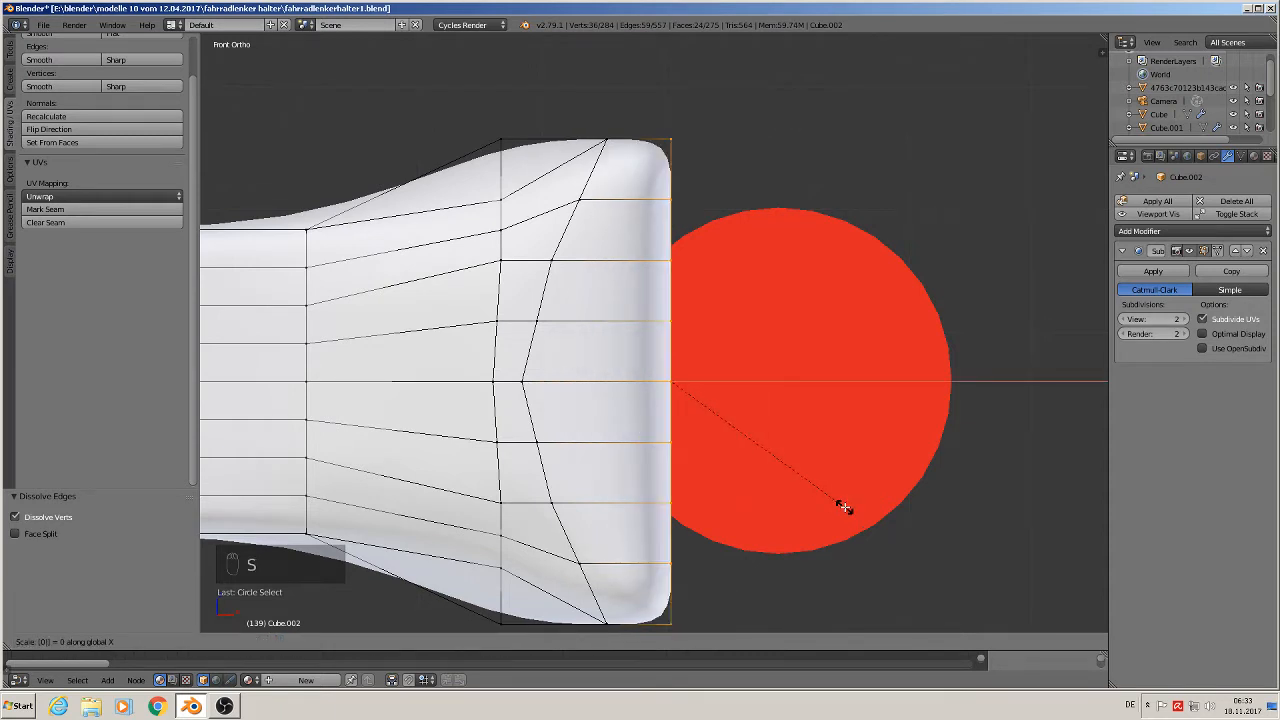
pyautogui.press('Return')
pyautogui.moveTo(713, 383); pyautogui.dragTo(827, 383)
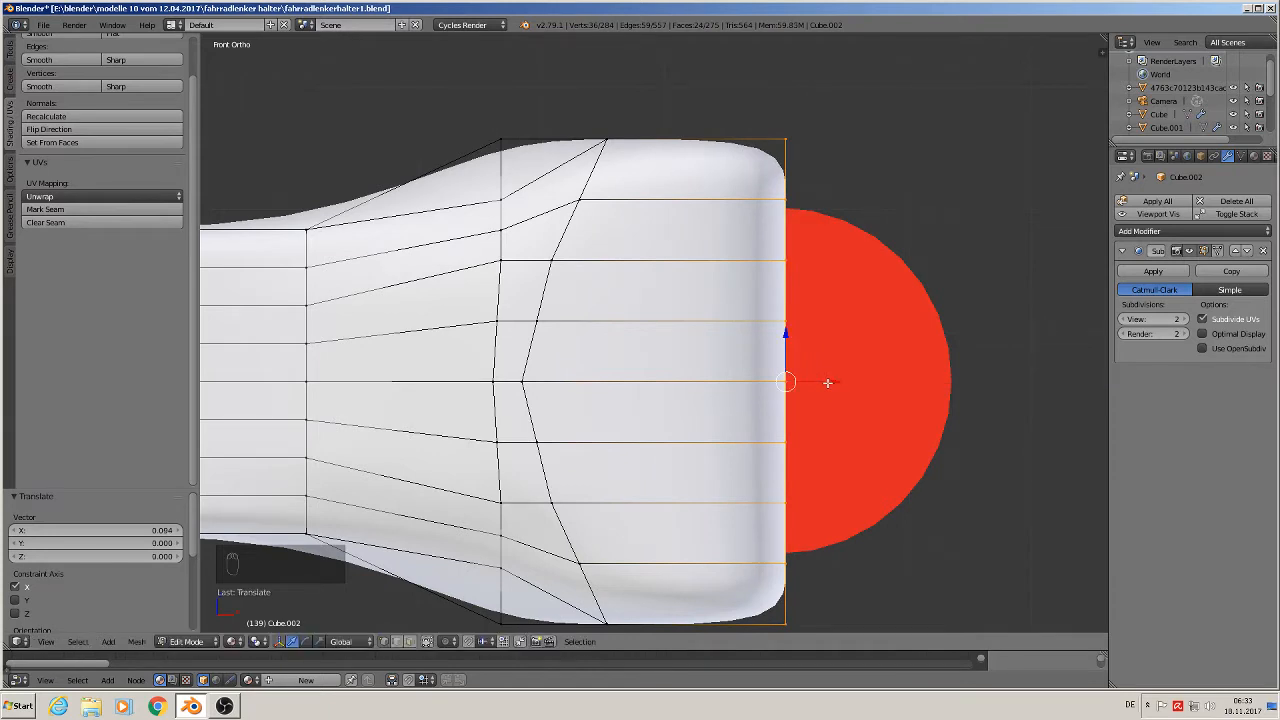
# - Select only the rim's midline vertices, enable proportional editing and move them about -0.154 along X with Smooth falloff and proportional size 0.26
pyautogui.press('a')
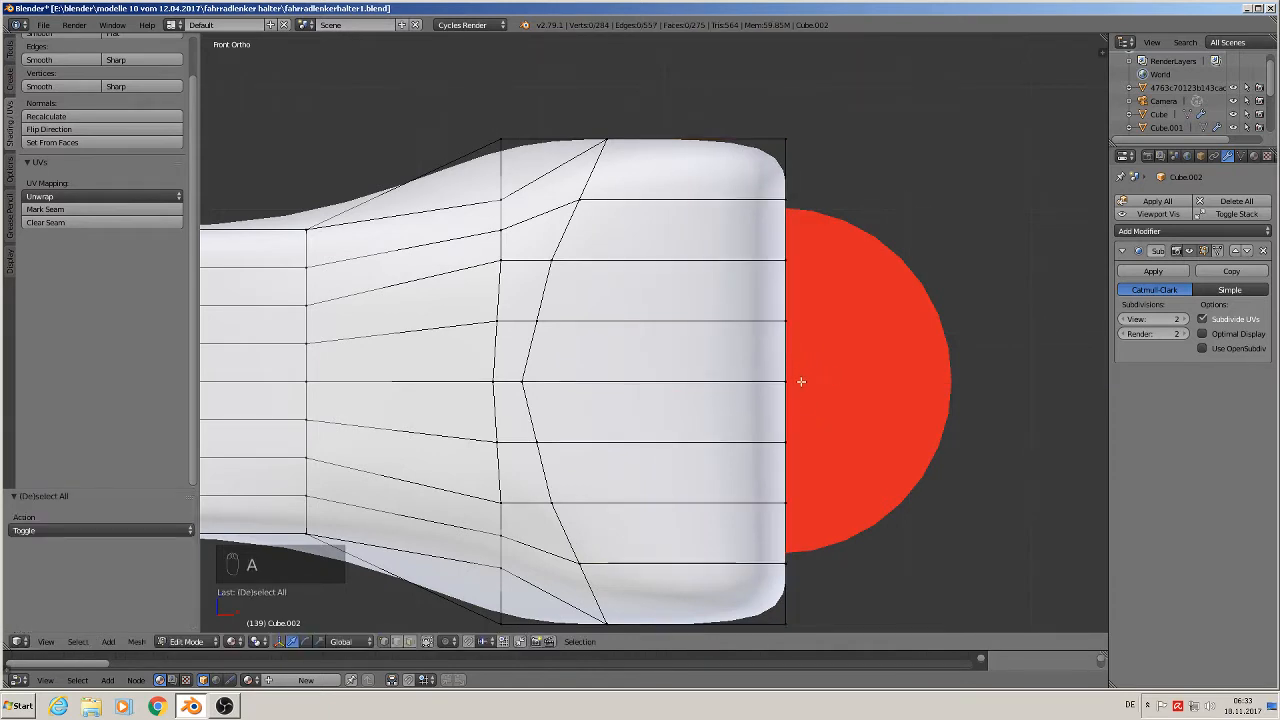
pyautogui.press('c')
pyautogui.click(790, 382)
pyautogui.rightClick(794, 384)
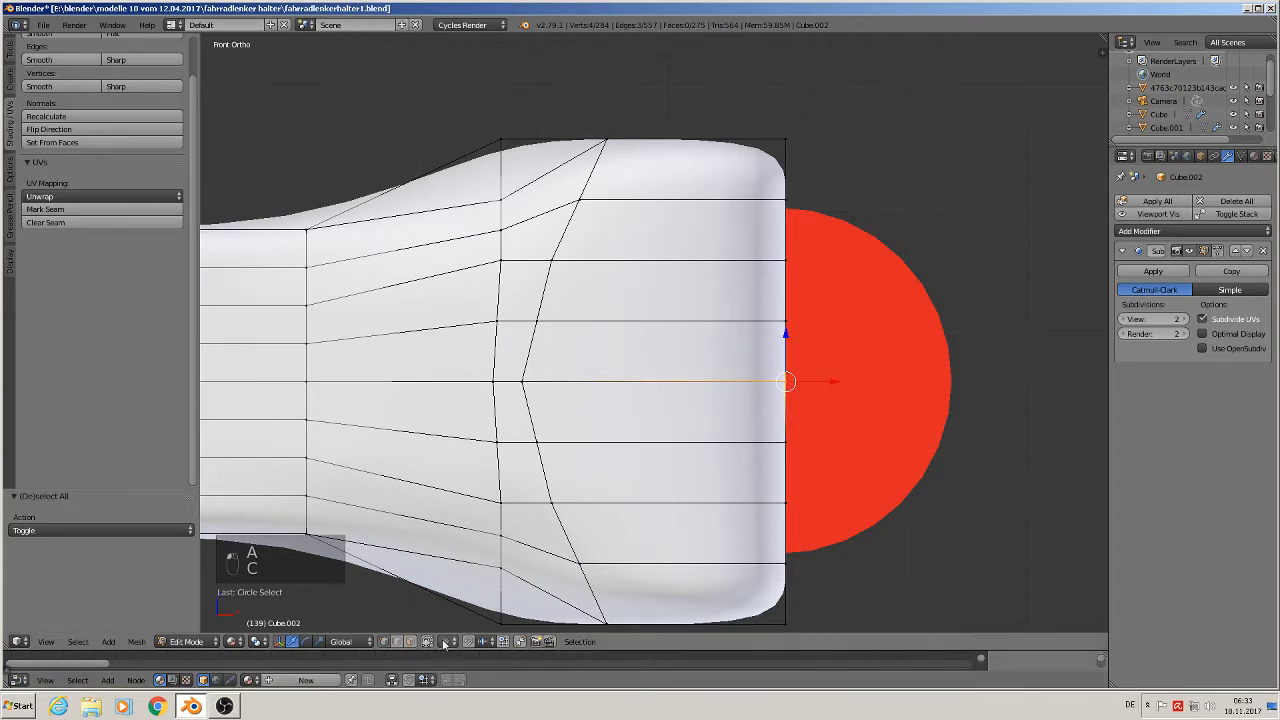
pyautogui.click(444, 644)
pyautogui.click(458, 580)
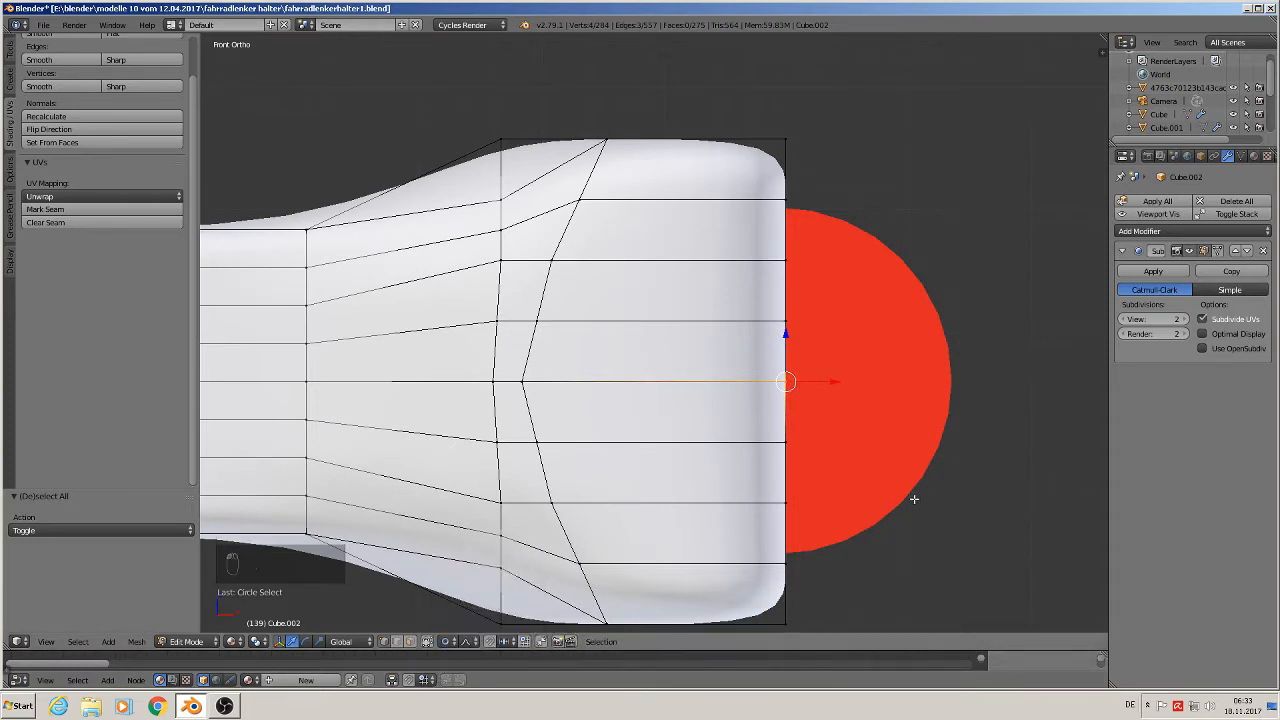
pyautogui.press('g')
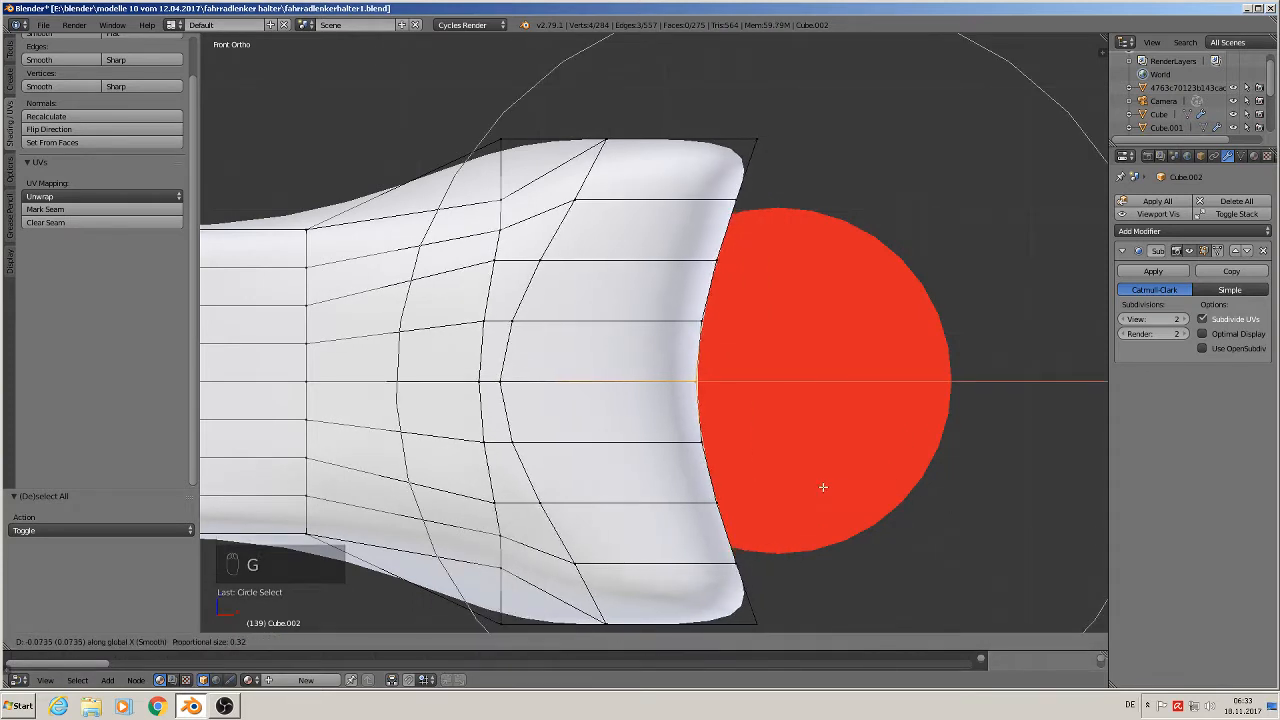
pyautogui.scroll(2, 729, 451)
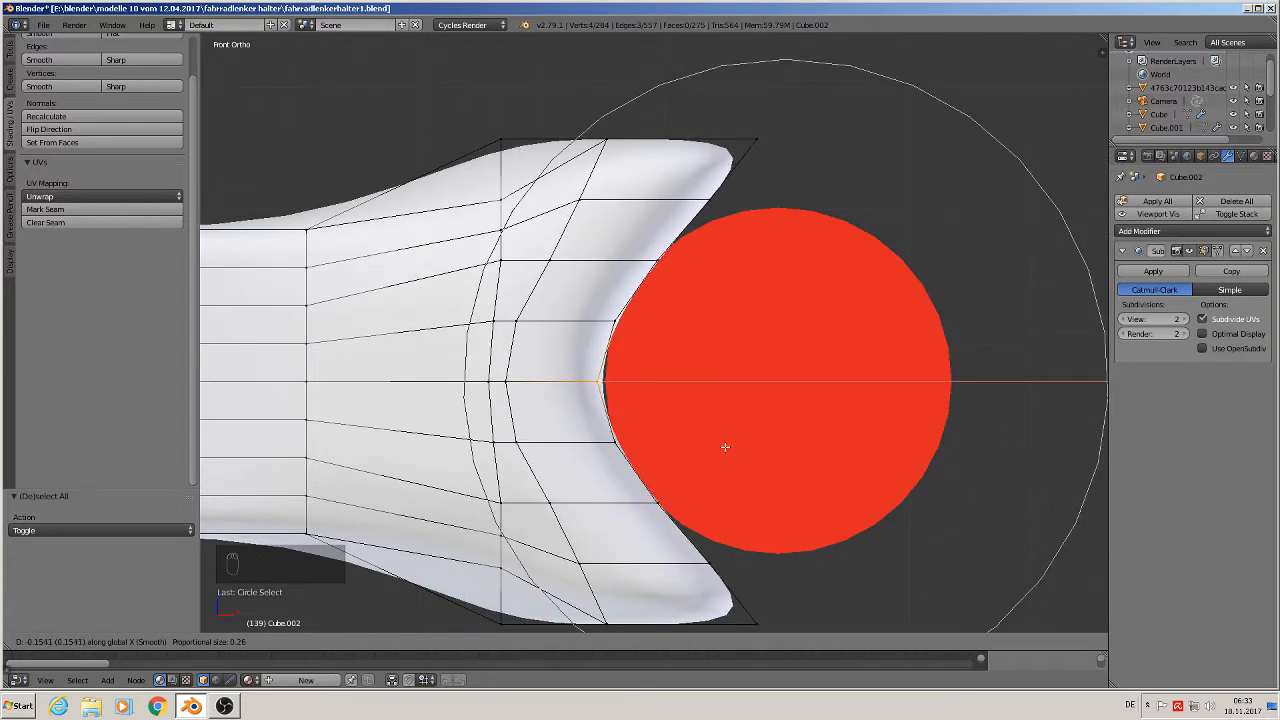
# - Move the notch's centre vertices about -0.15 along X with a proportional editing size of 0.32
pyautogui.scroll(-1, 725, 447)
pyautogui.scroll(-1, 725, 447)
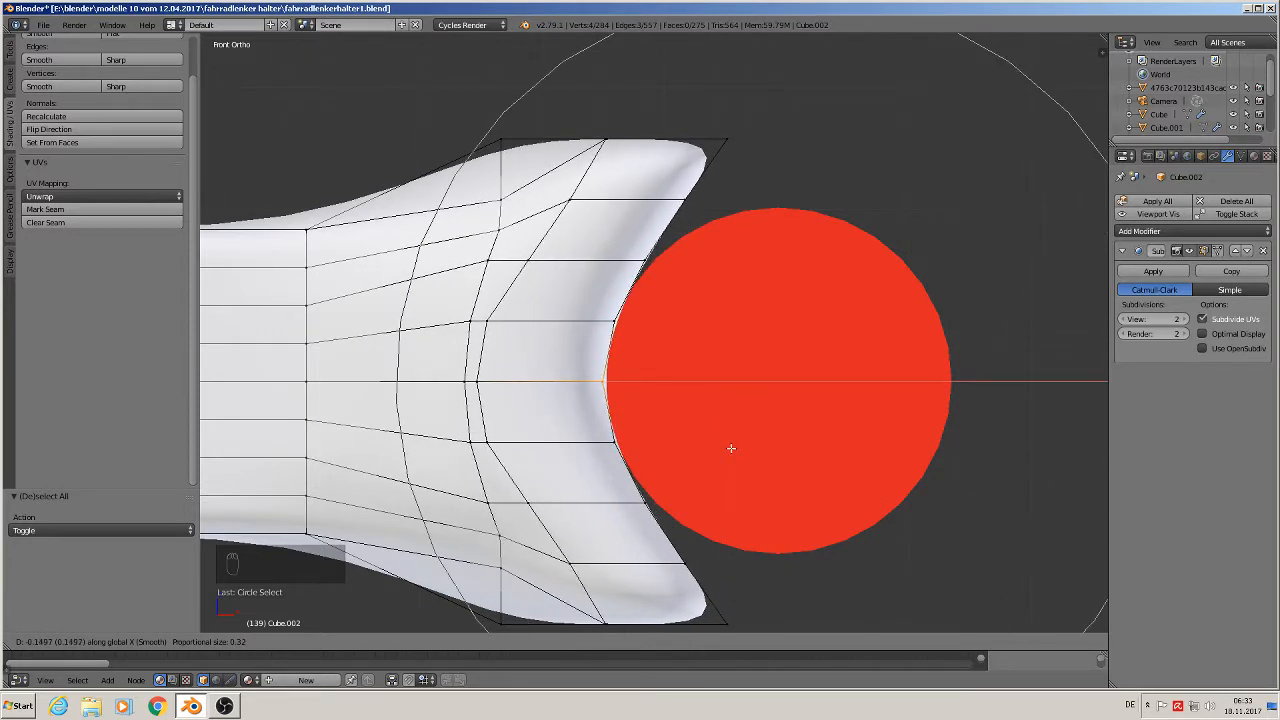
pyautogui.click(731, 448)
# - Disable proportional editing and move only the upper and lower outermost tip vertices of the fork outward along X
pyautogui.press('a')
pyautogui.press('c')
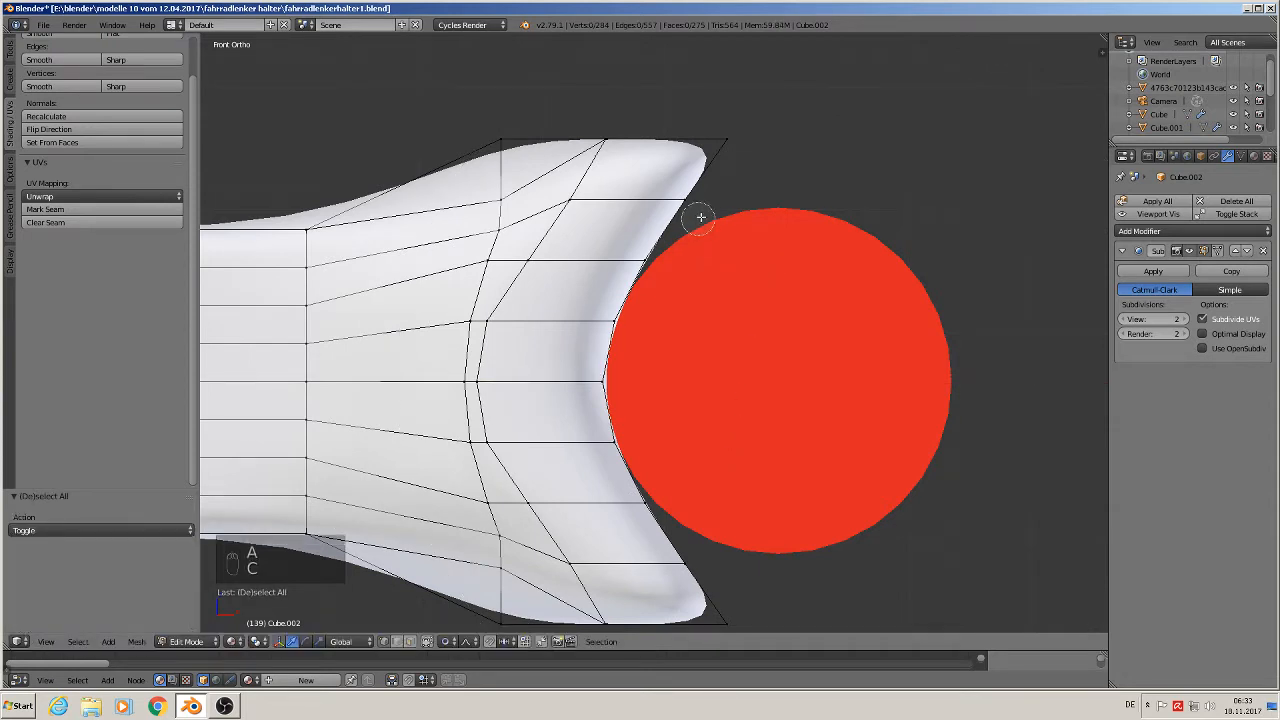
pyautogui.moveTo(731, 149); pyautogui.dragTo(727, 140)
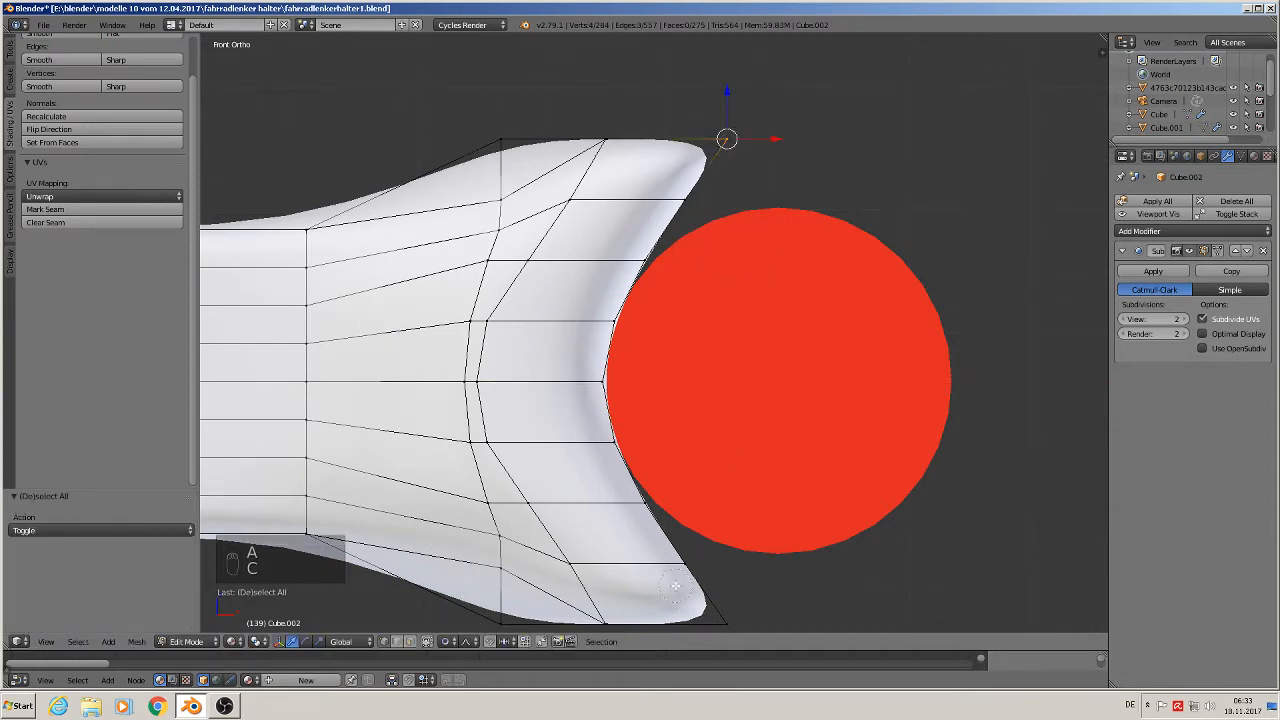
pyautogui.moveTo(727, 618); pyautogui.dragTo(757, 606)
pyautogui.rightClick(820, 571)
pyautogui.keyDown('shift'); pyautogui.moveTo(820, 571); pyautogui.dragTo(808, 457, button='middle'); pyautogui.keyUp('shift')
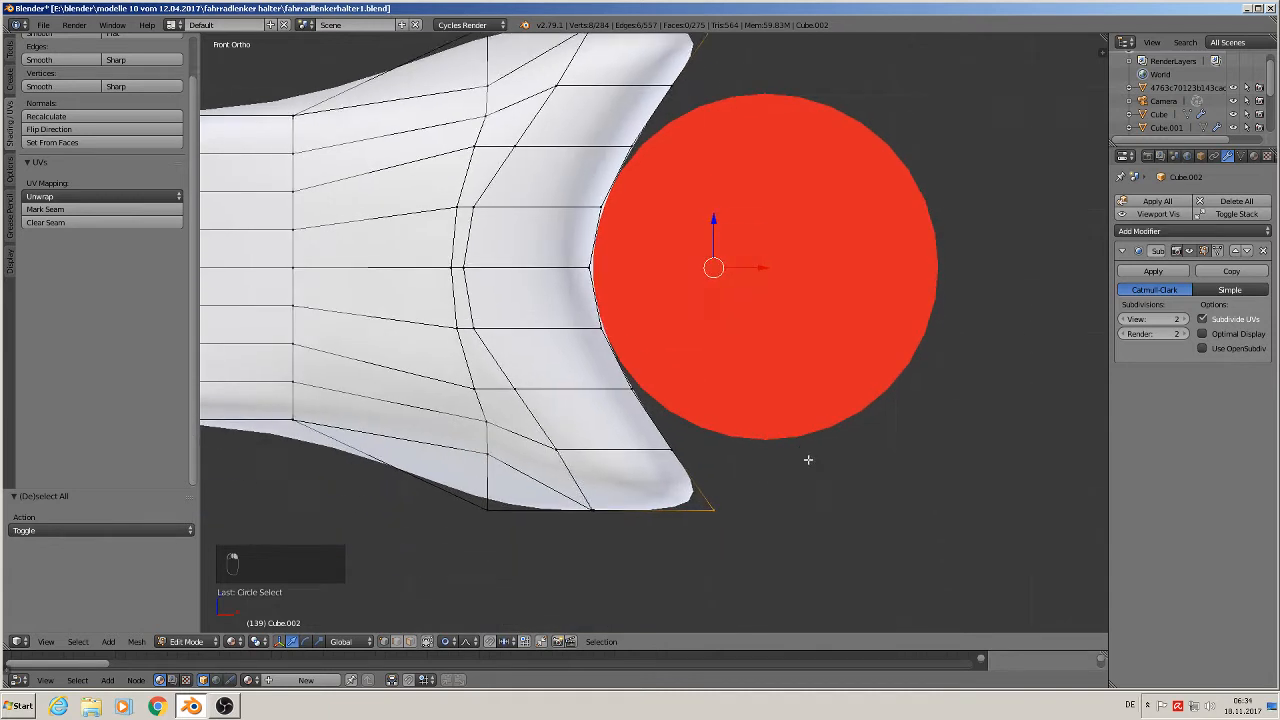
pyautogui.click(446, 641)
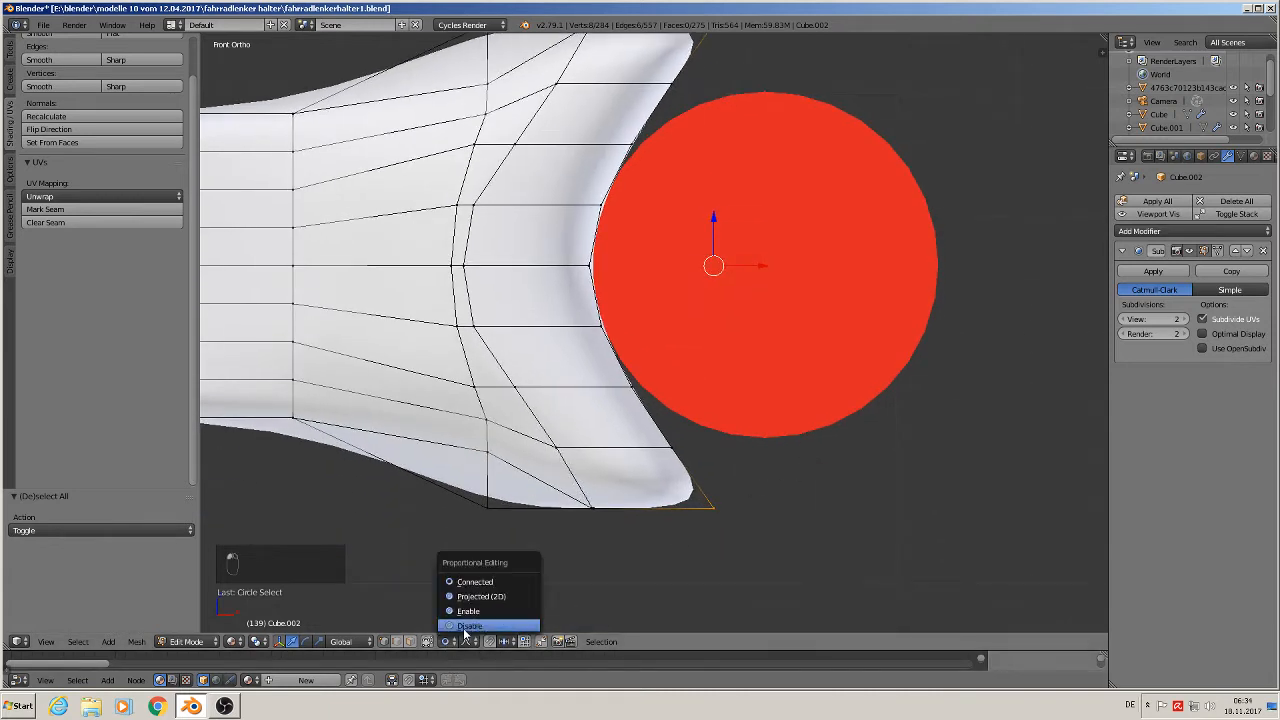
pyautogui.click(467, 624)
pyautogui.keyDown('shift'); pyautogui.moveTo(683, 450); pyautogui.dragTo(599, 544, button='middle'); pyautogui.keyUp('shift')
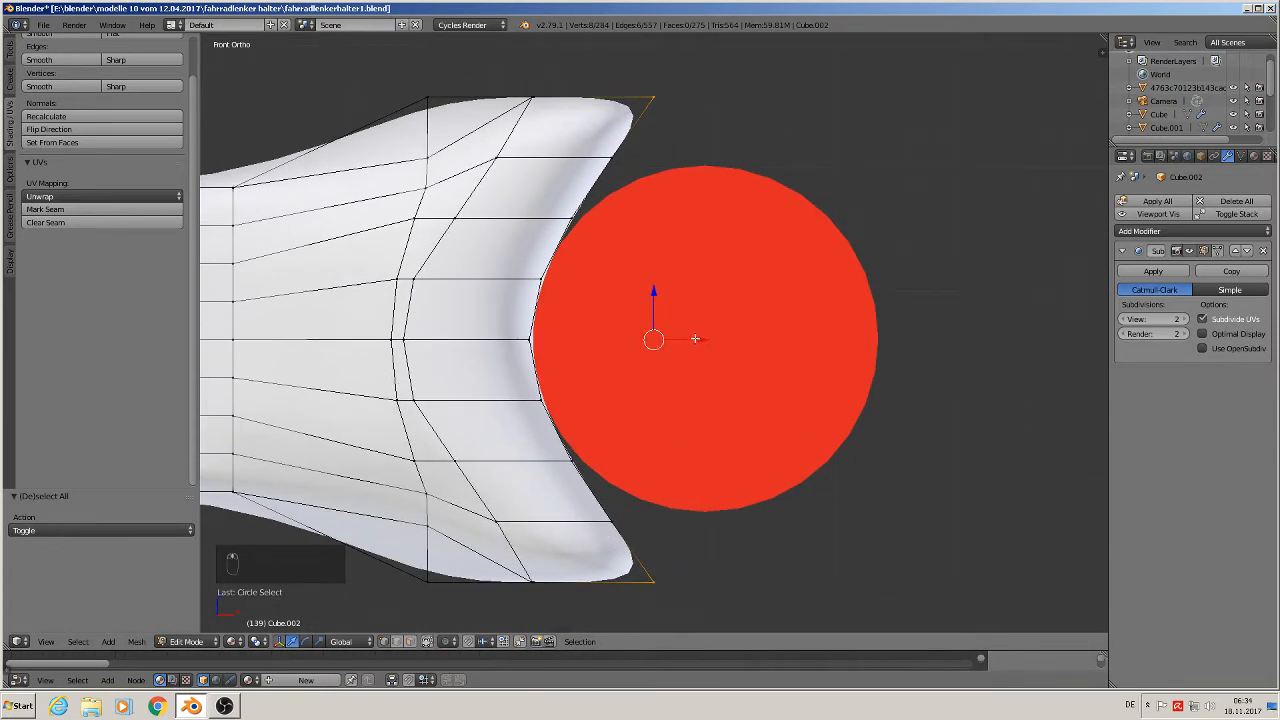
pyautogui.moveTo(695, 339); pyautogui.dragTo(757, 343)
pyautogui.press('a')
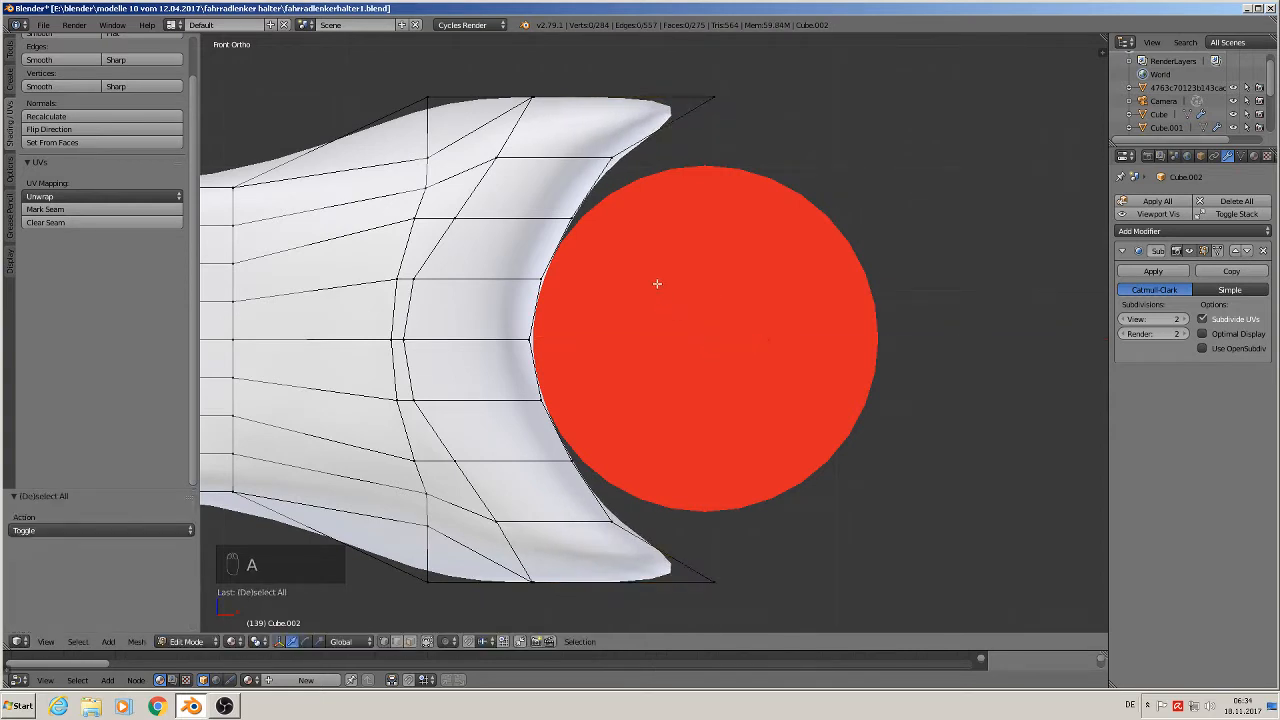
# - Move the upper and lower notch vertices next to the fork tips 0.038 along X toward the red cylinder
pyautogui.press('c')
pyautogui.click(612, 160)
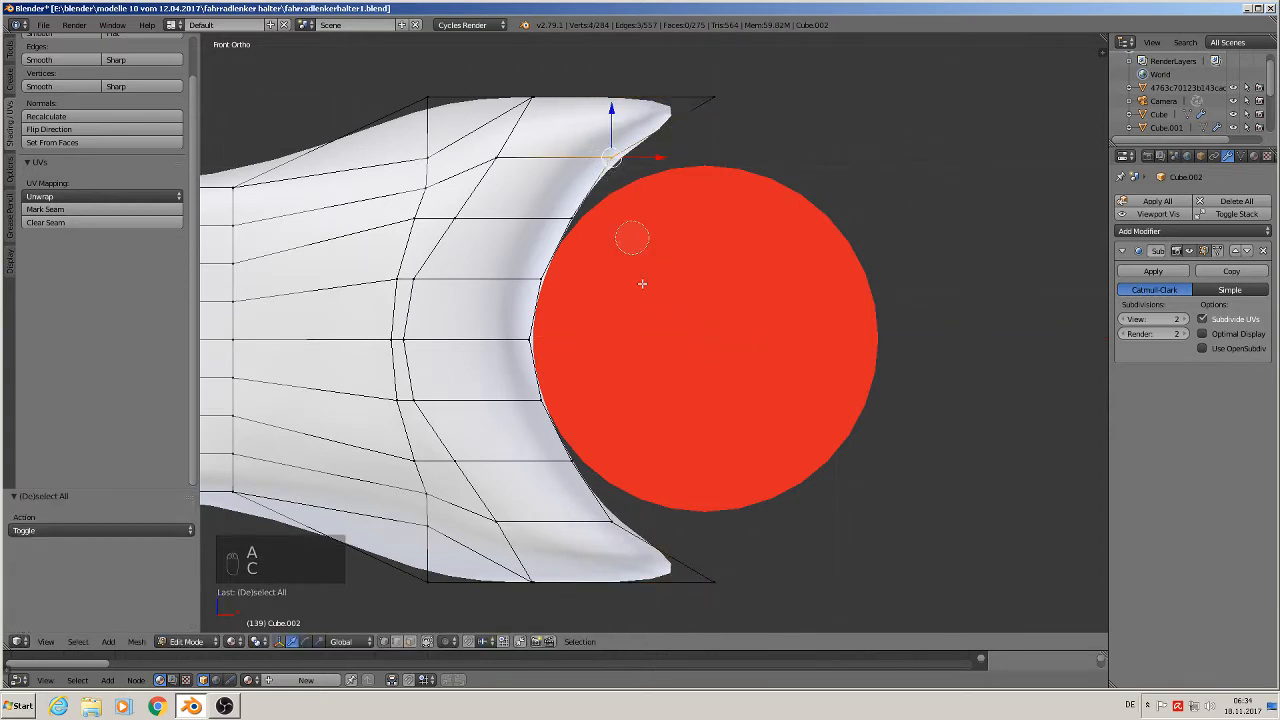
pyautogui.click(614, 521)
pyautogui.rightClick(614, 521)
pyautogui.moveTo(660, 339); pyautogui.dragTo(706, 359)
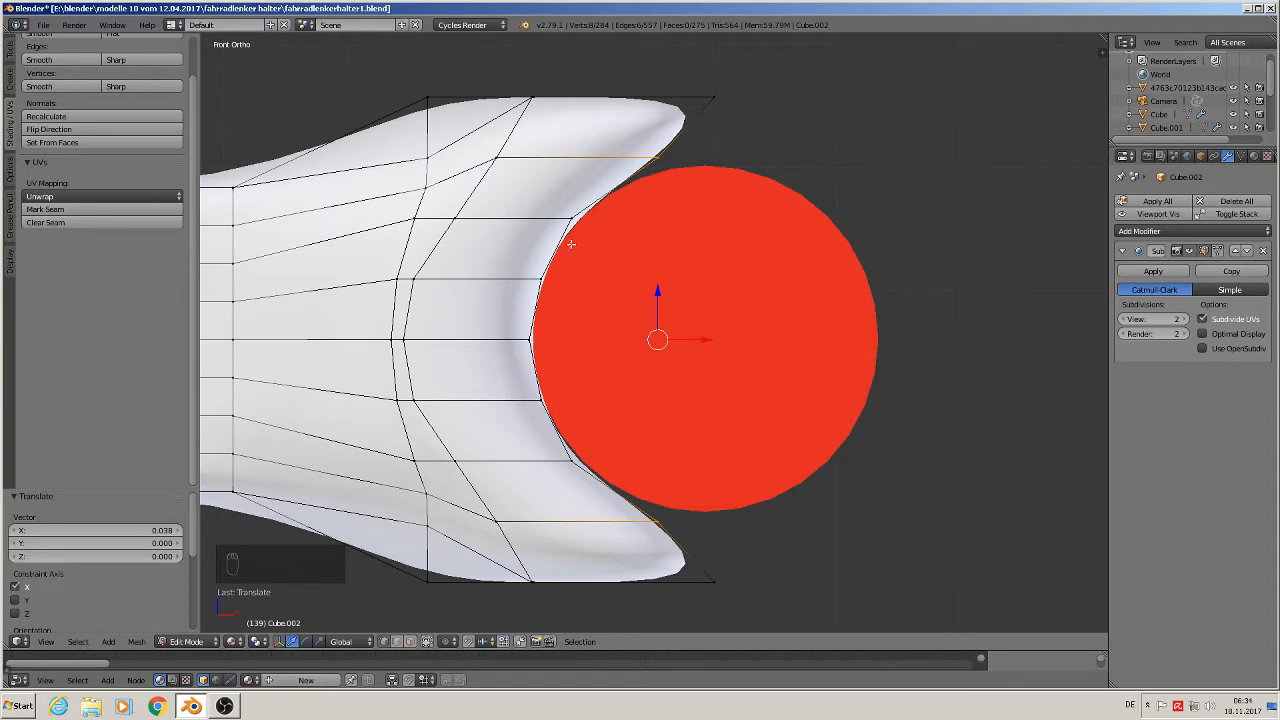
pyautogui.press('a')
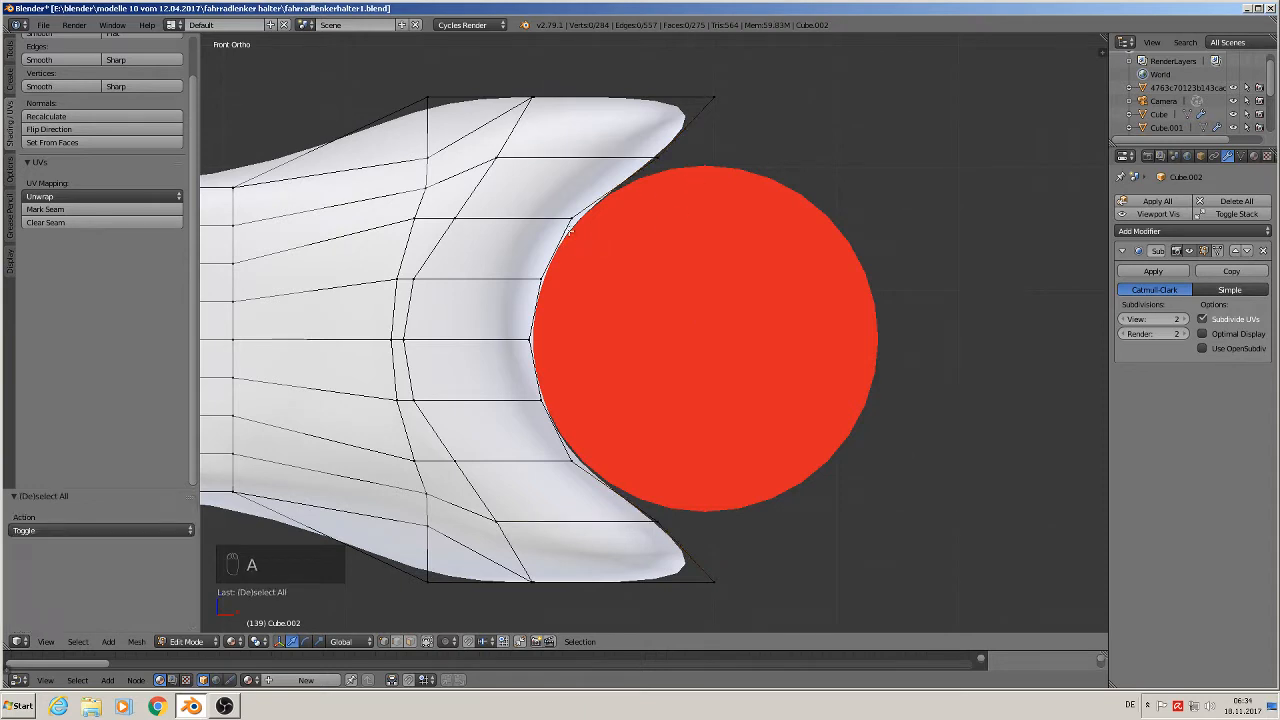
pyautogui.press('Tab')
pyautogui.press('Tab')
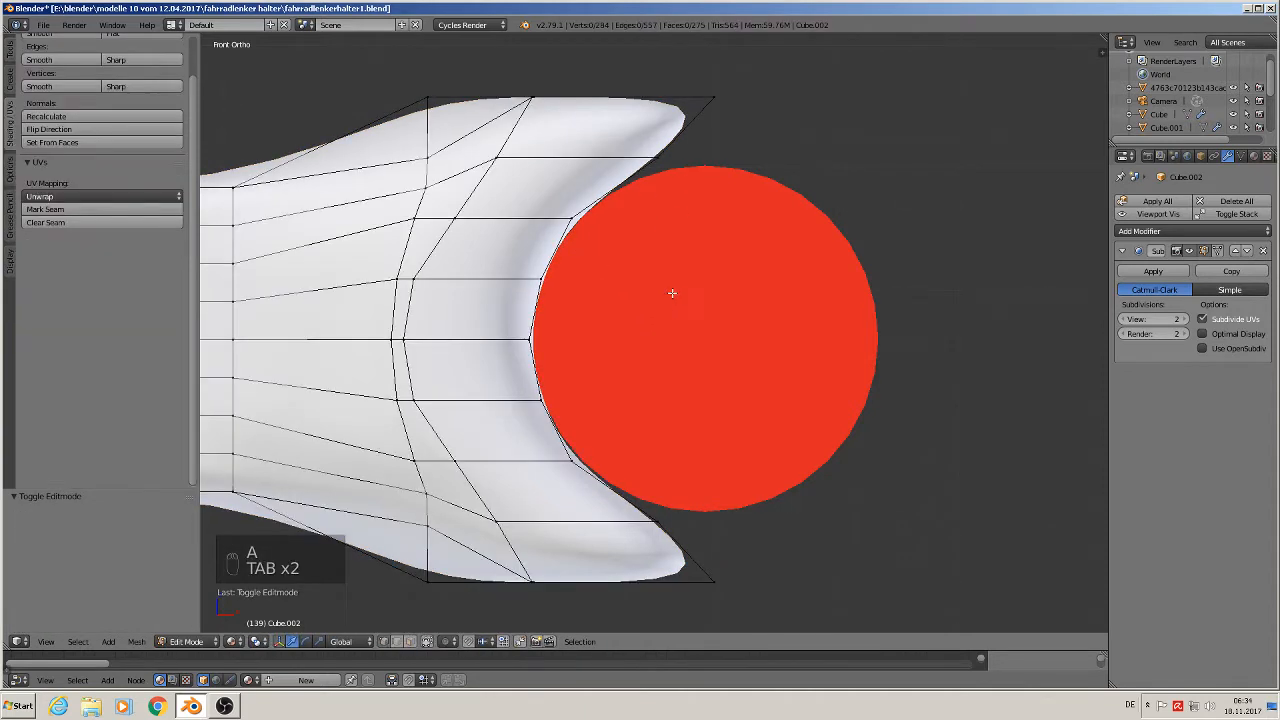
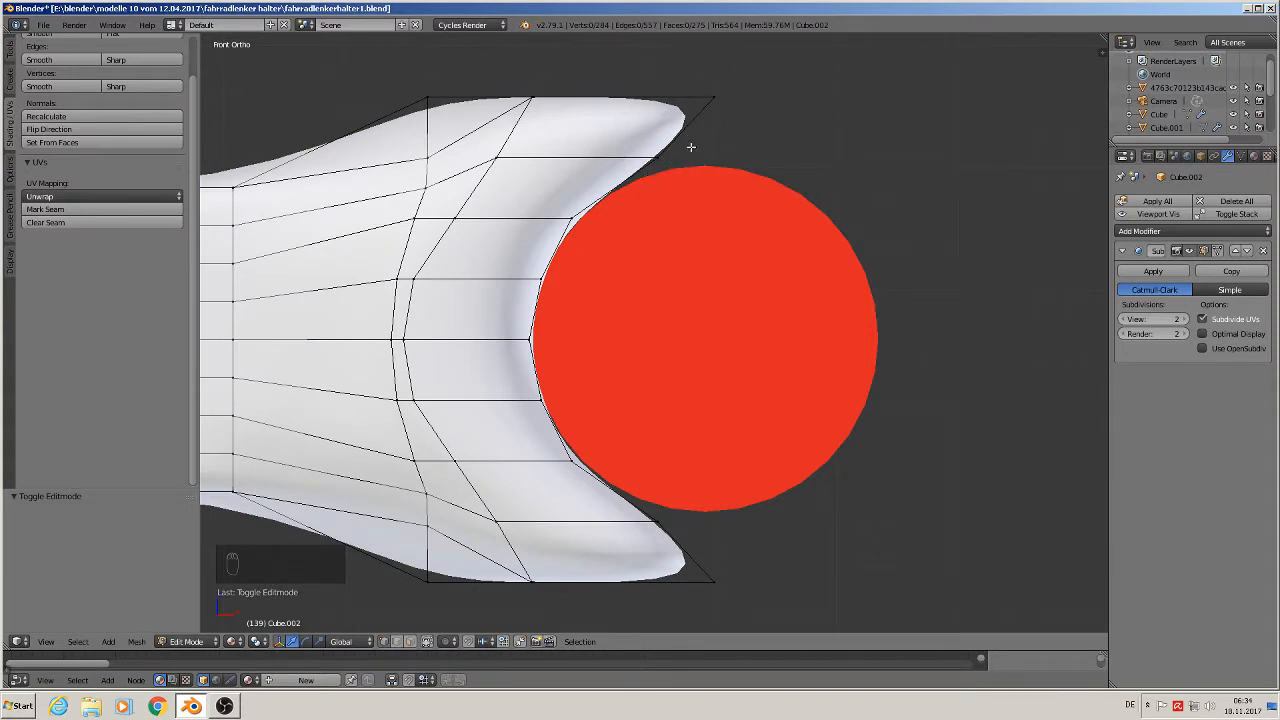
# - Shift both fork tips and their neighbouring notch vertices together slightly back along X
pyautogui.press('a')
pyautogui.press('a')
pyautogui.press('c')
pyautogui.click(661, 157)
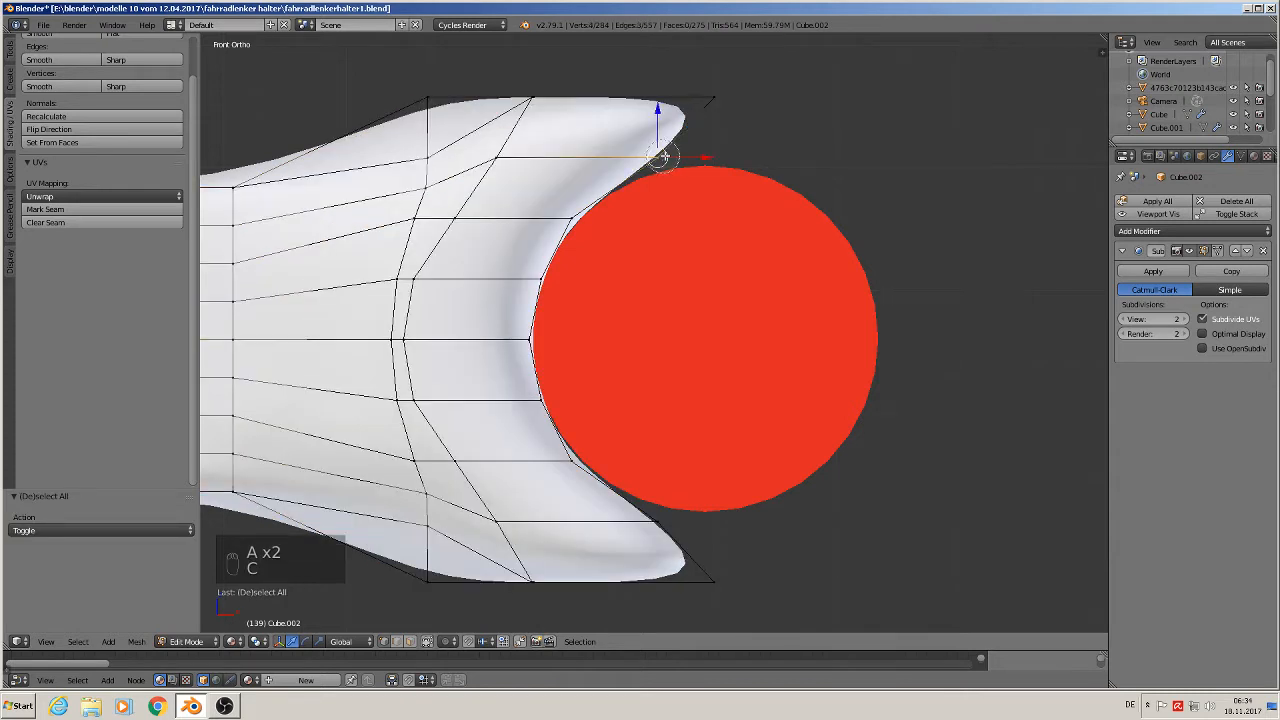
pyautogui.click(731, 86)
pyautogui.click(674, 523)
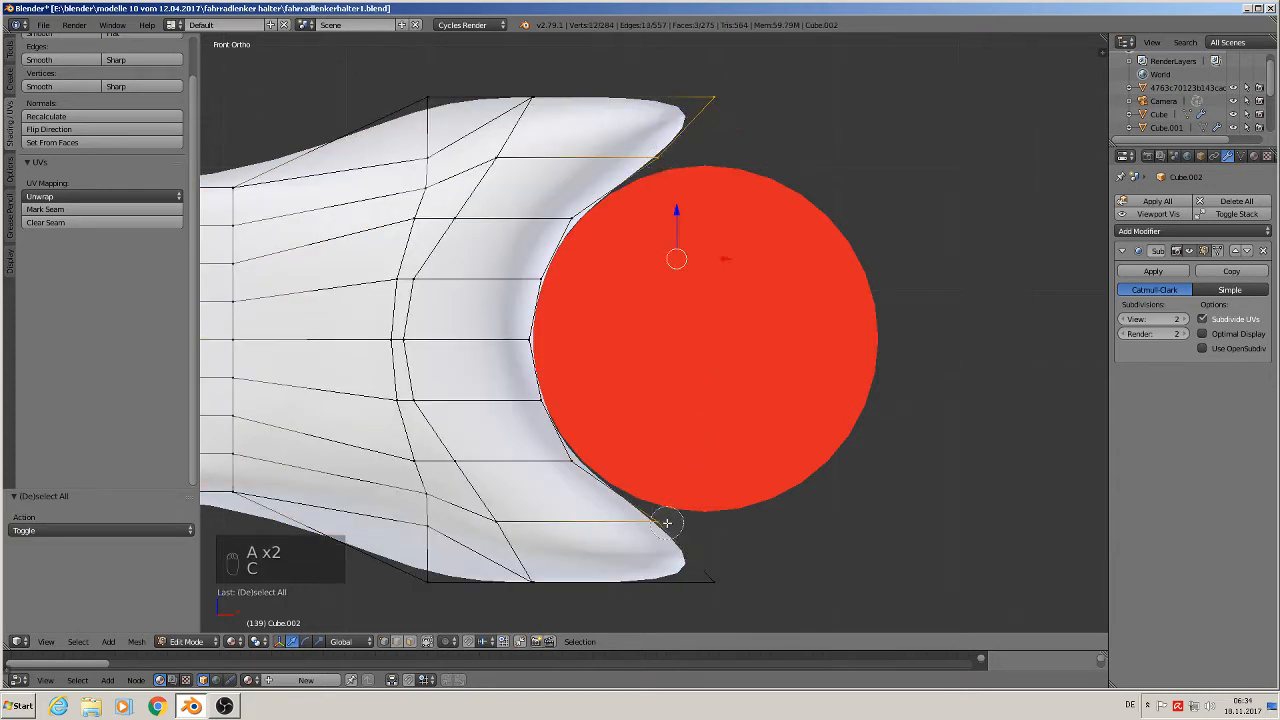
pyautogui.click(717, 580)
pyautogui.rightClick(718, 580)
pyautogui.moveTo(721, 340)
pyautogui.mouseDown()
pyautogui.moveTo(734, 338)
pyautogui.moveTo(716, 340)
pyautogui.mouseUp()
pyautogui.press('a')
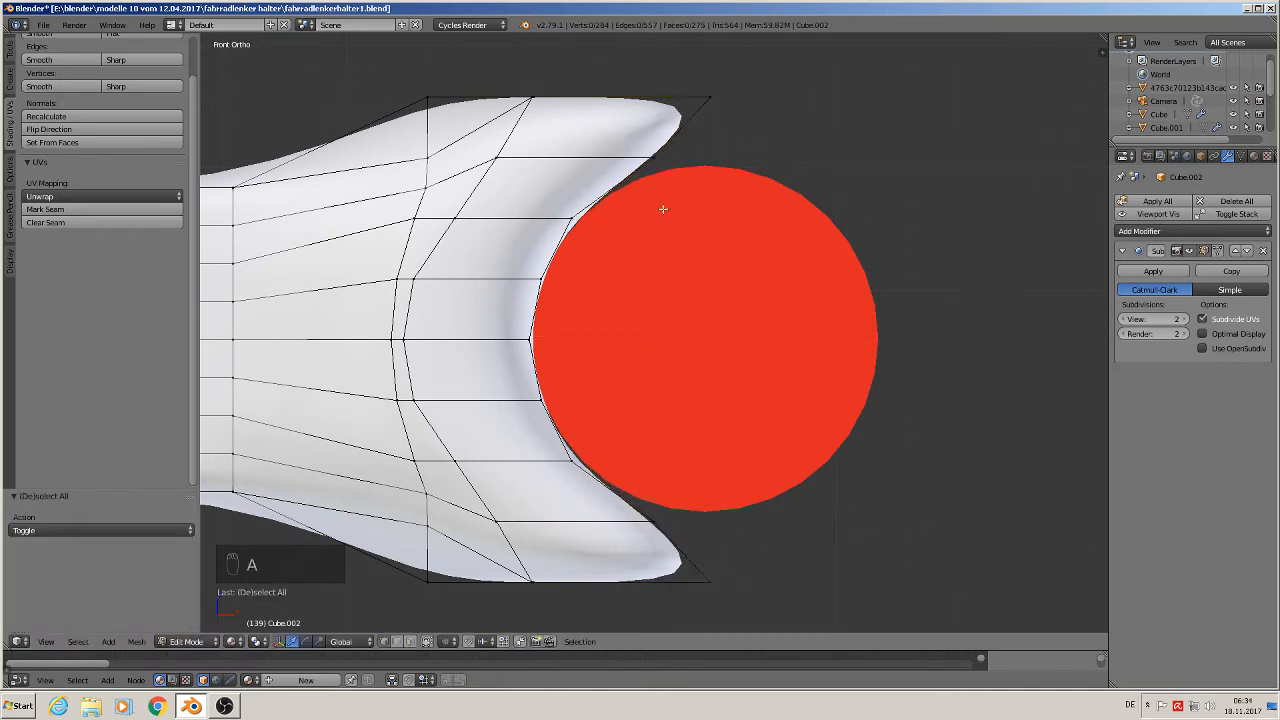
# - Scale the upper and lower notch vertices next to the tips by 0.909 along Z to meet the red cylinder
pyautogui.press('c')
pyautogui.click(652, 160)
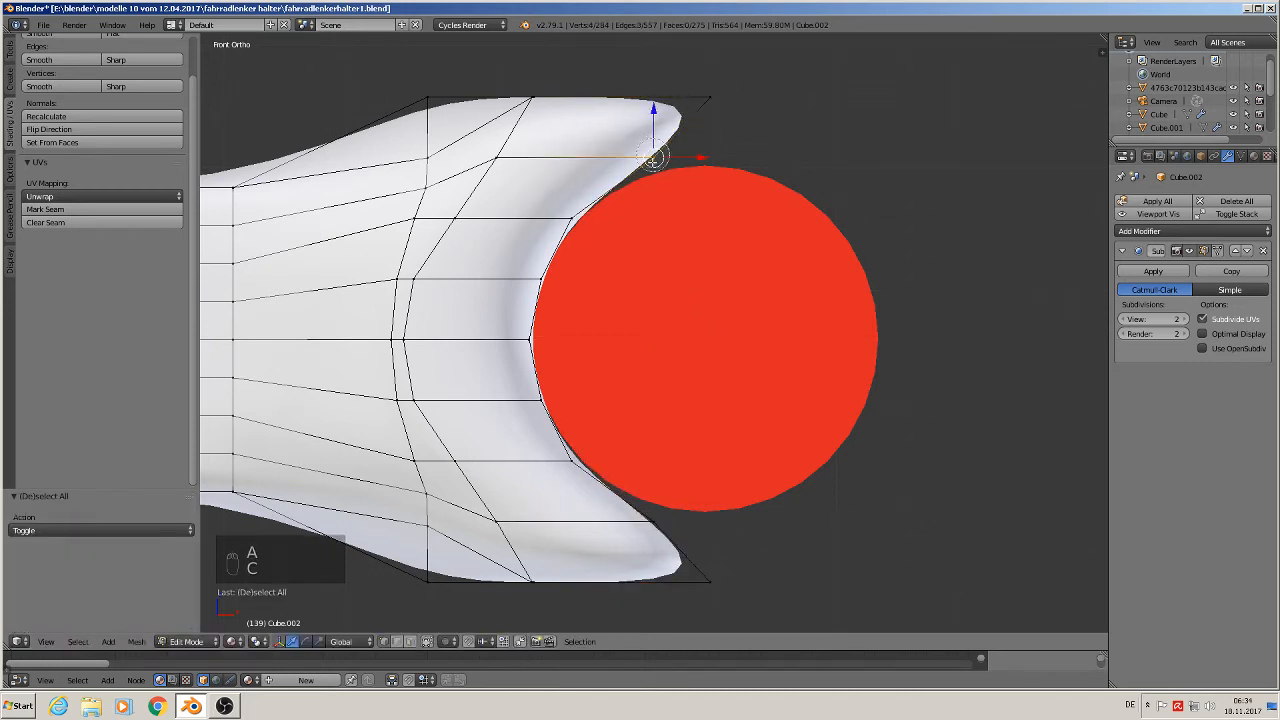
pyautogui.click(655, 515)
pyautogui.rightClick(700, 507)
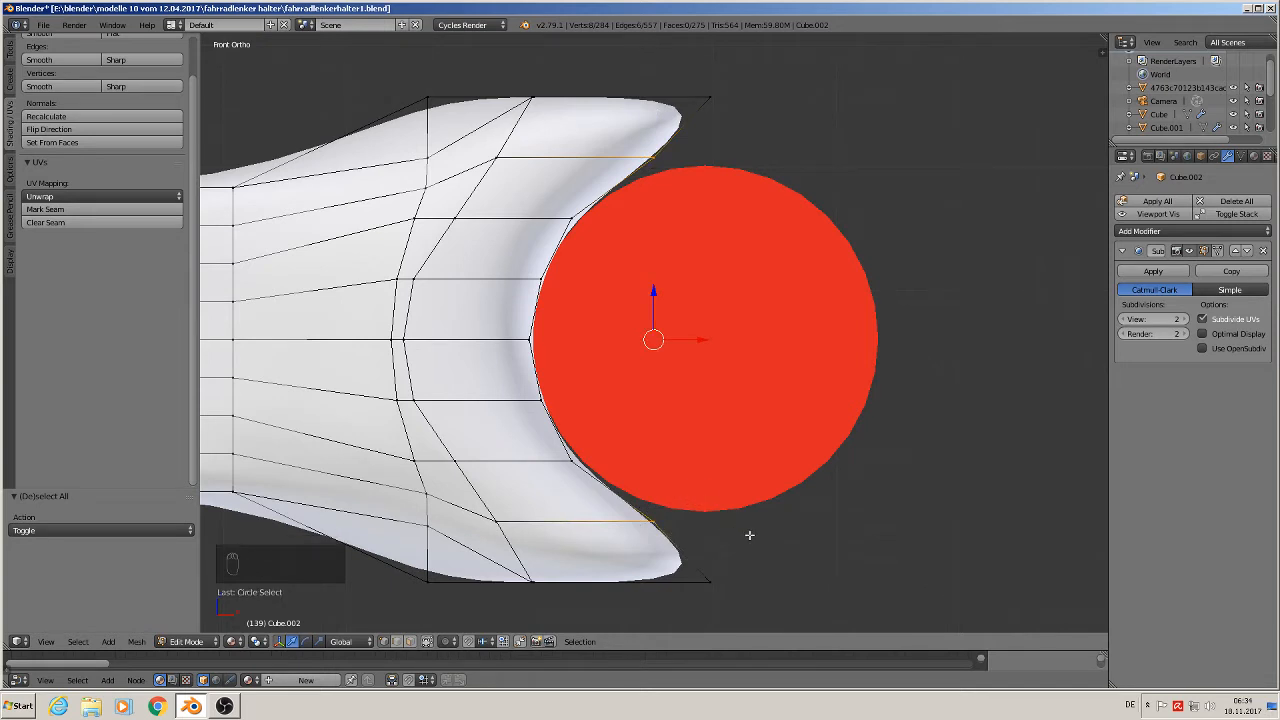
pyautogui.press('s')
pyautogui.press('z')
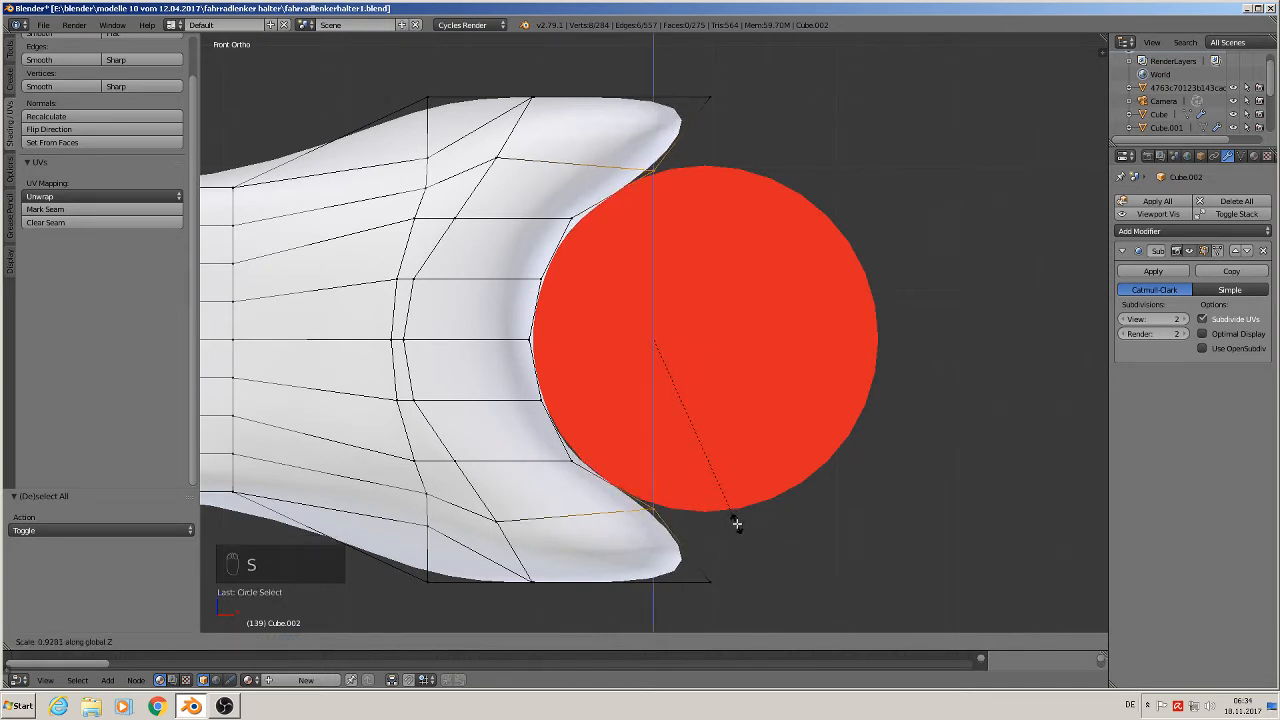
pyautogui.click(735, 524)
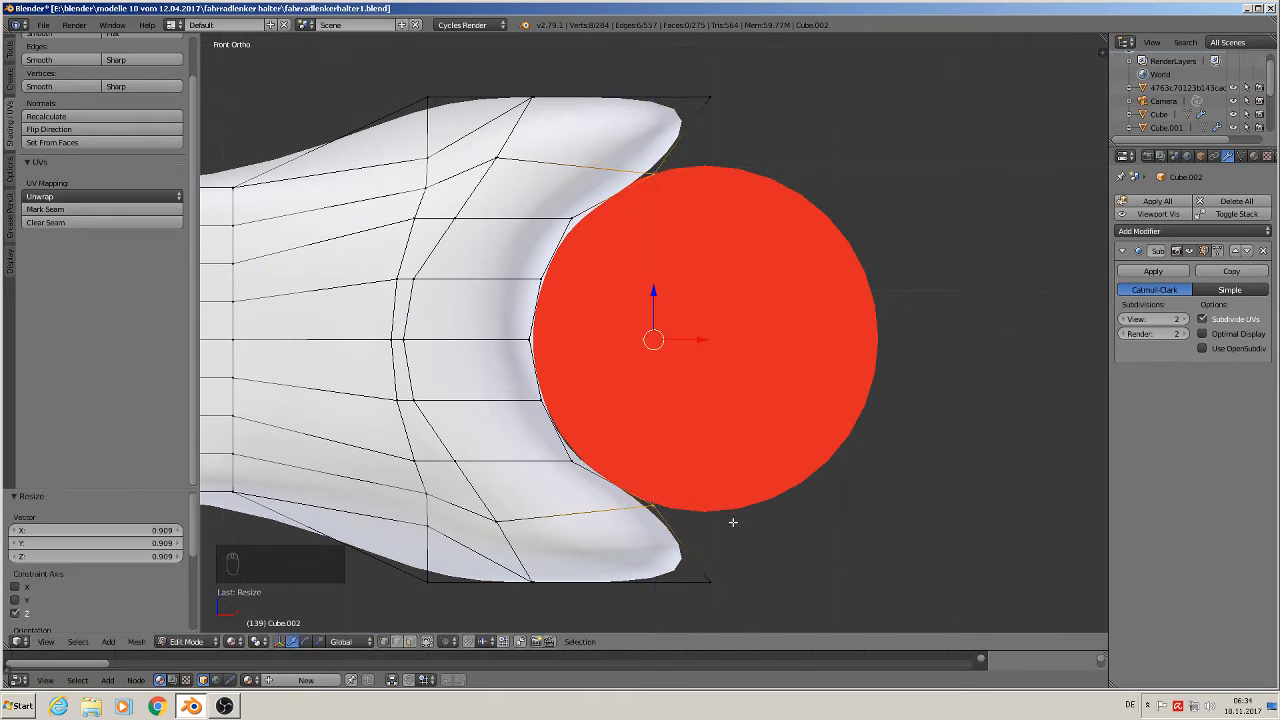
pyautogui.press('a')
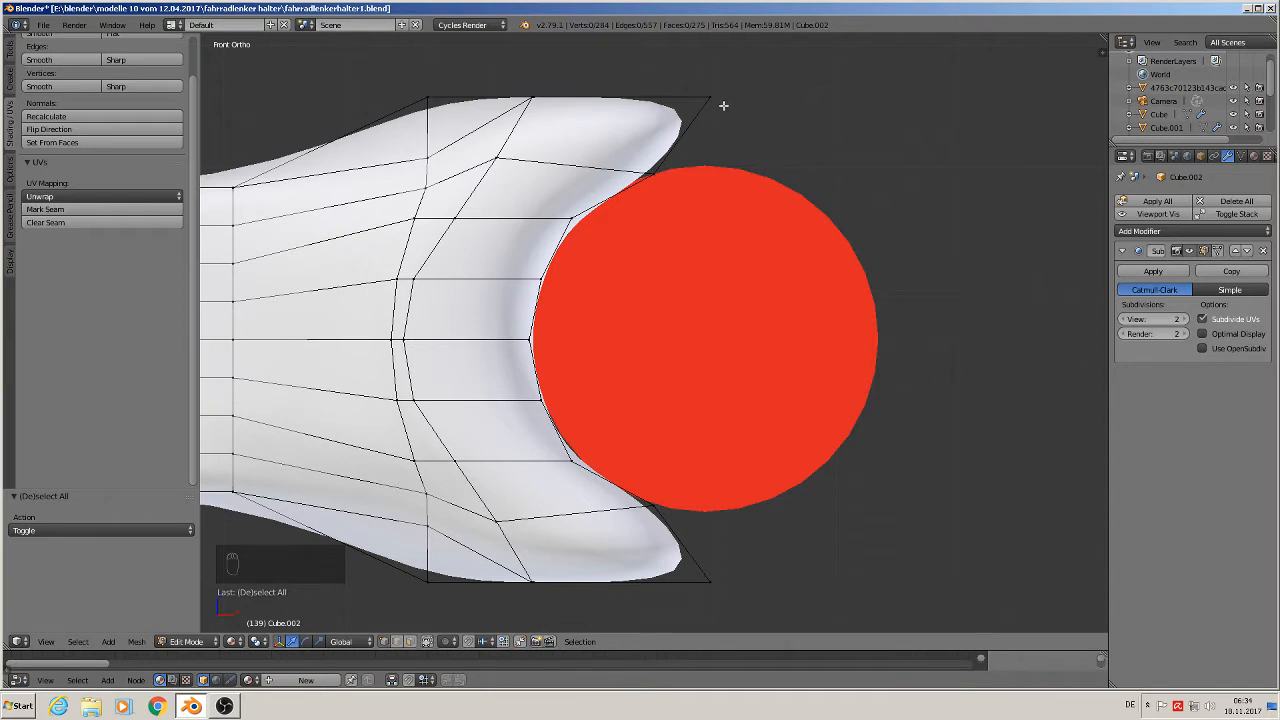
# - Extend the upper and lower outermost fork tip vertices by 0.027 along X
pyautogui.press('a')
pyautogui.press('c')
pyautogui.press('a')
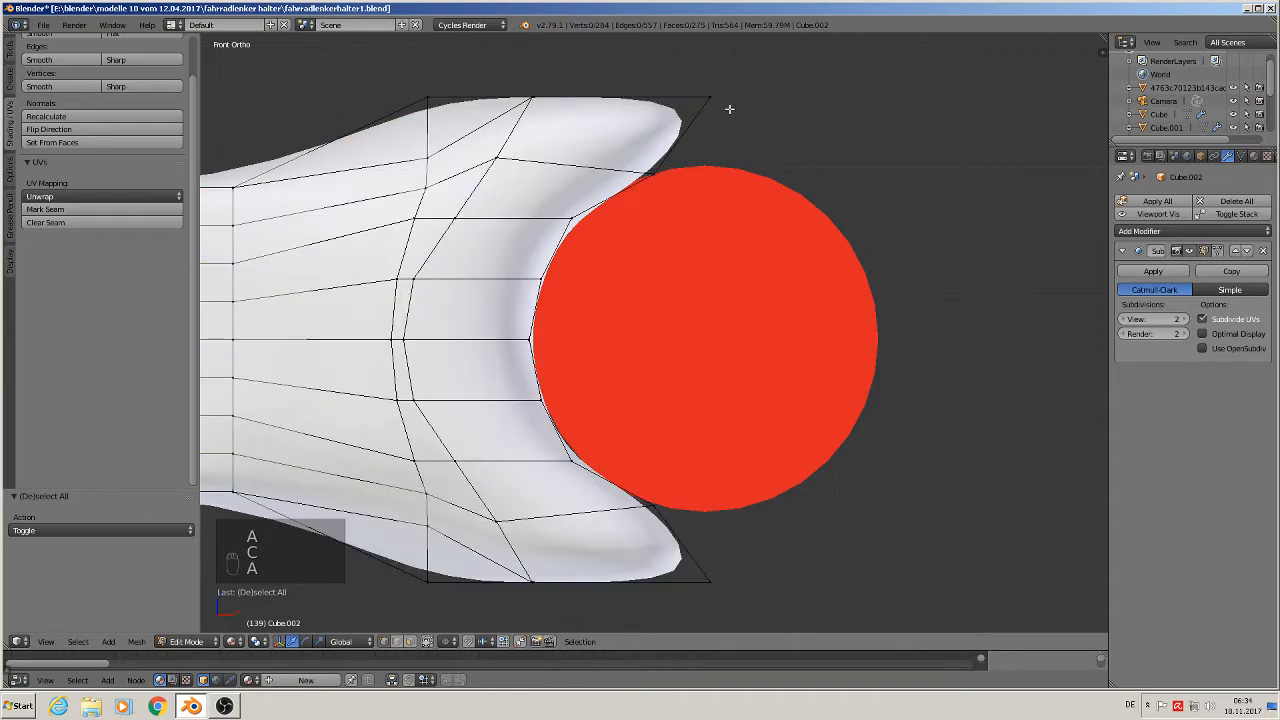
pyautogui.press('c')
pyautogui.click(715, 99)
pyautogui.click(730, 562)
pyautogui.rightClick(768, 321)
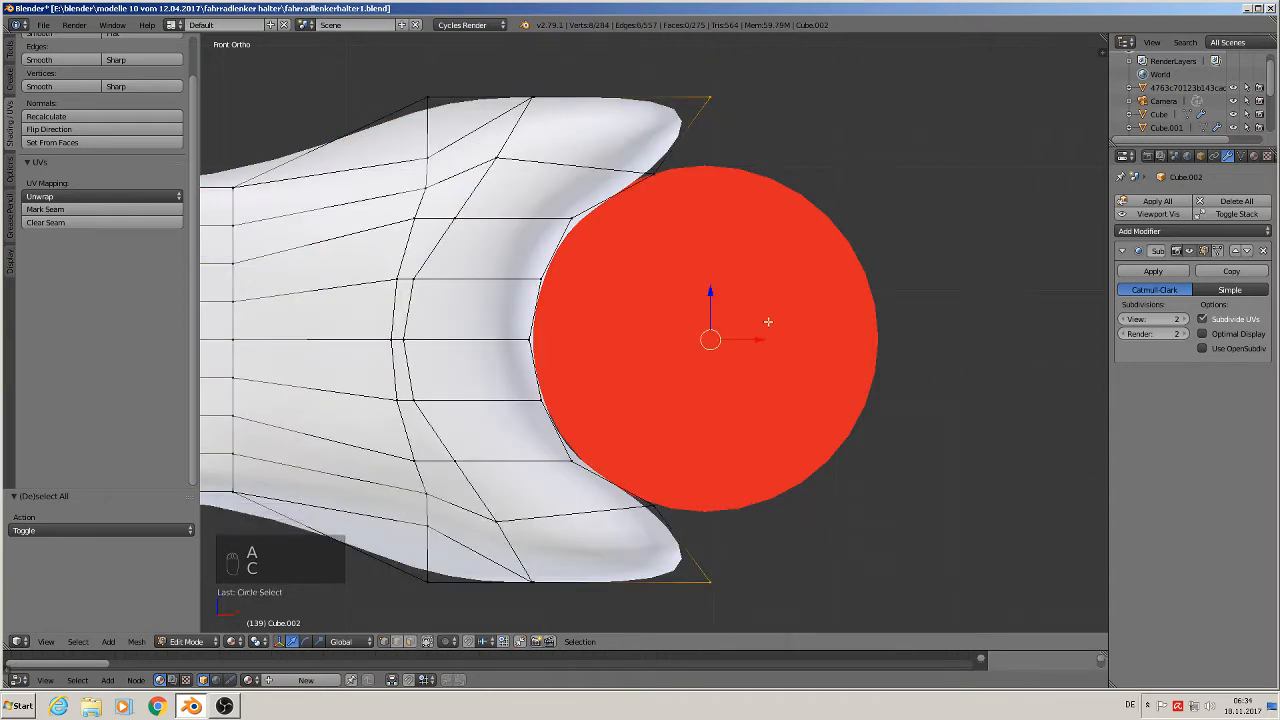
pyautogui.press('g')
pyautogui.press('x')
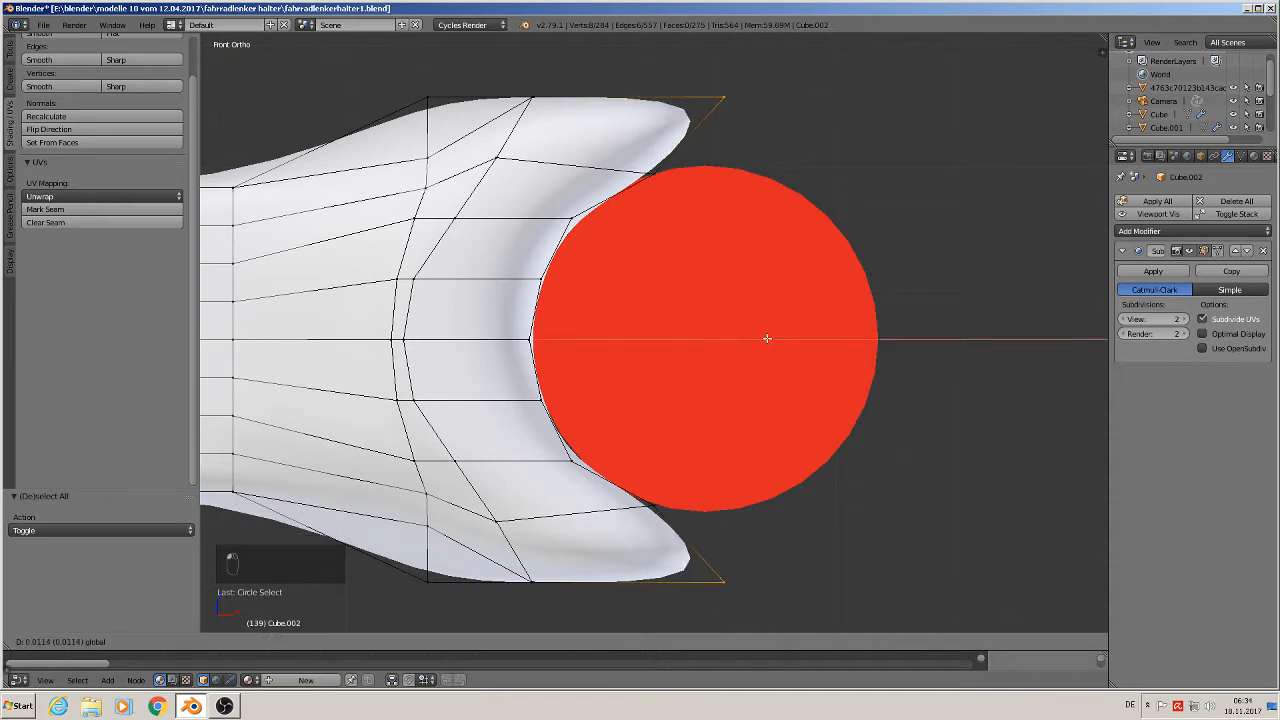
pyautogui.click(770, 326)
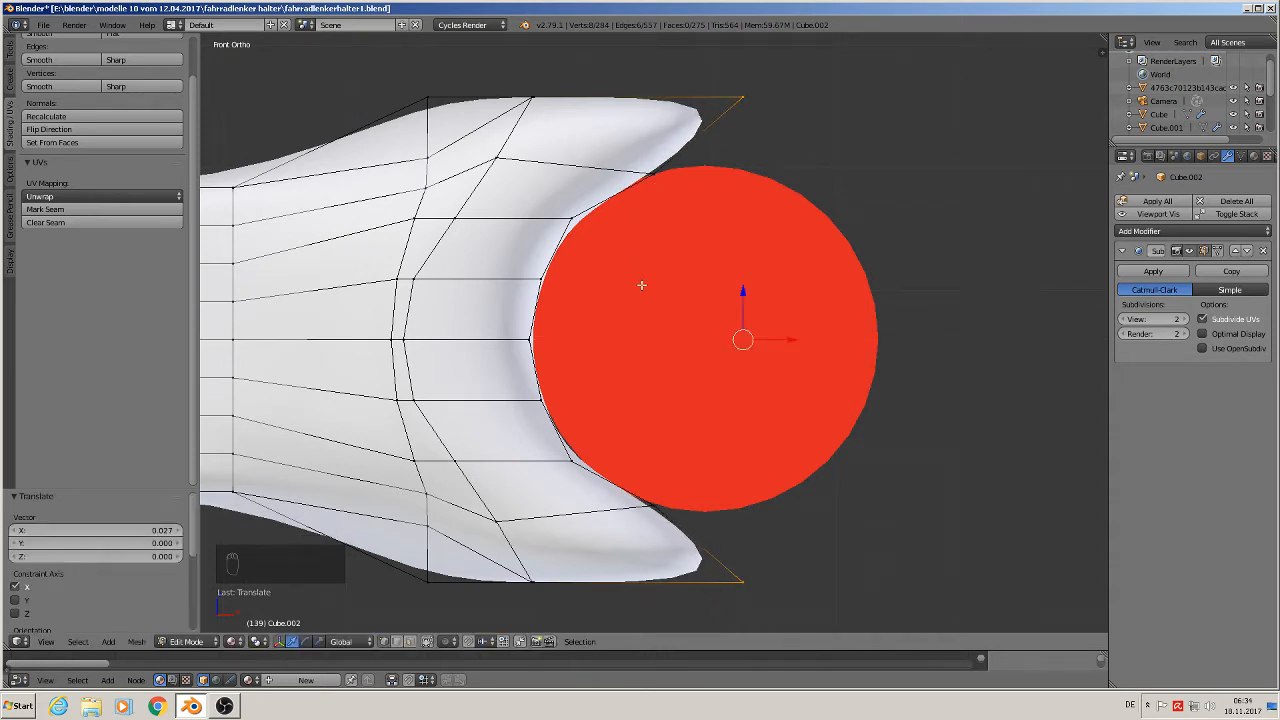
pyautogui.press('Tab')
pyautogui.press('Tab')
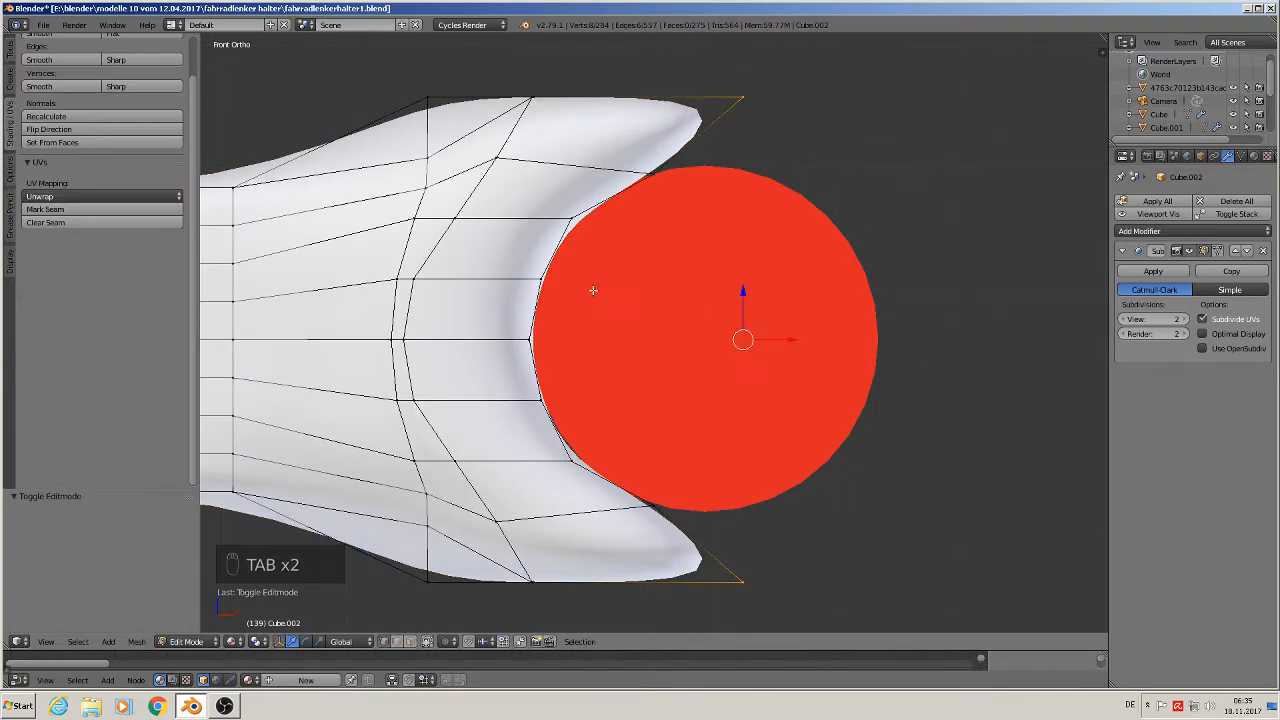
# - Add a loop cut around the fork end, slide it close to the notch's edge, and return to Object Mode
pyautogui.hotkey('ctrl', 'r')
pyautogui.click(700, 108)
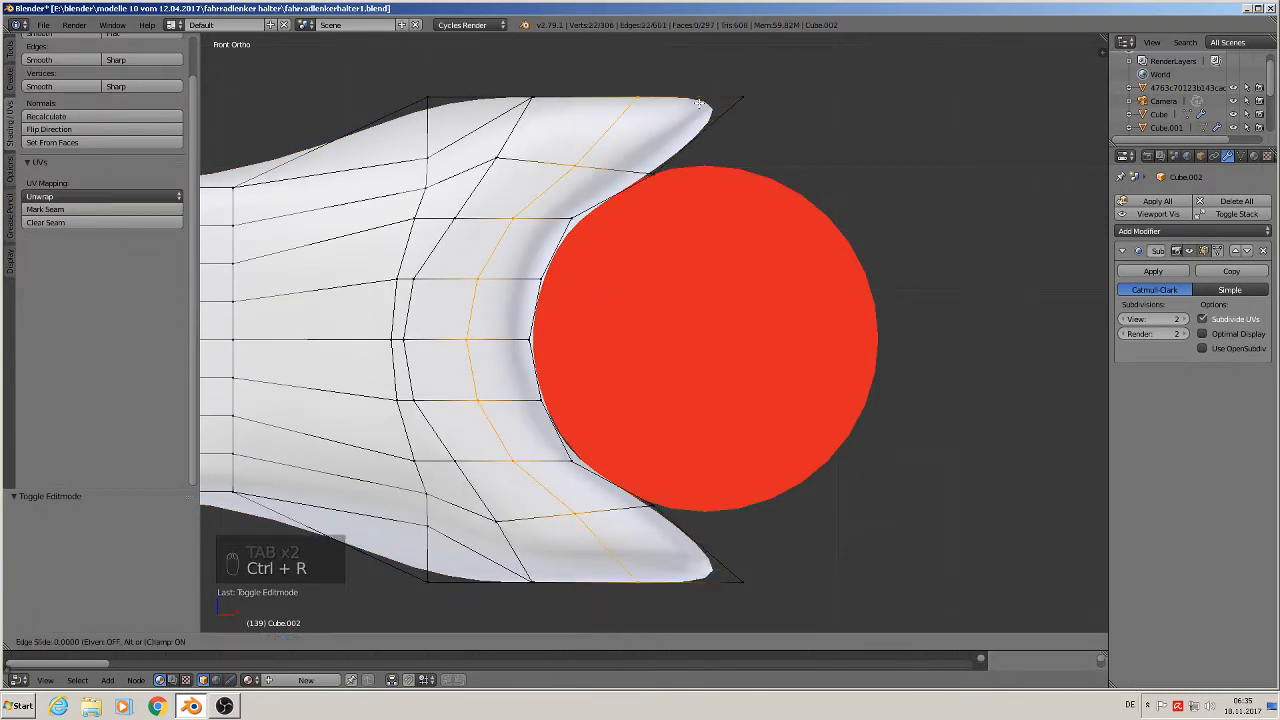
pyautogui.click(792, 126)
pyautogui.press('Tab')
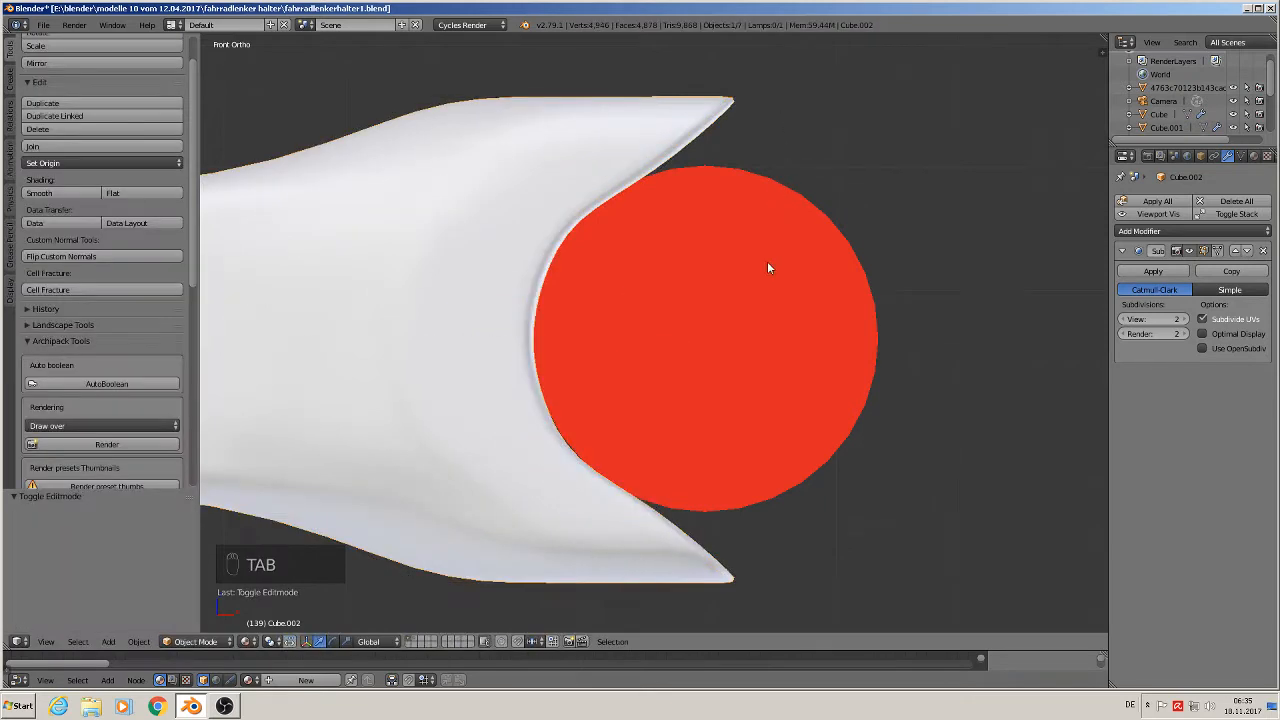
# - Move the red cylinder 0.329 along X, away from the fork notch
pyautogui.scroll(-3, 724, 527)
pyautogui.rightClick(724, 428)
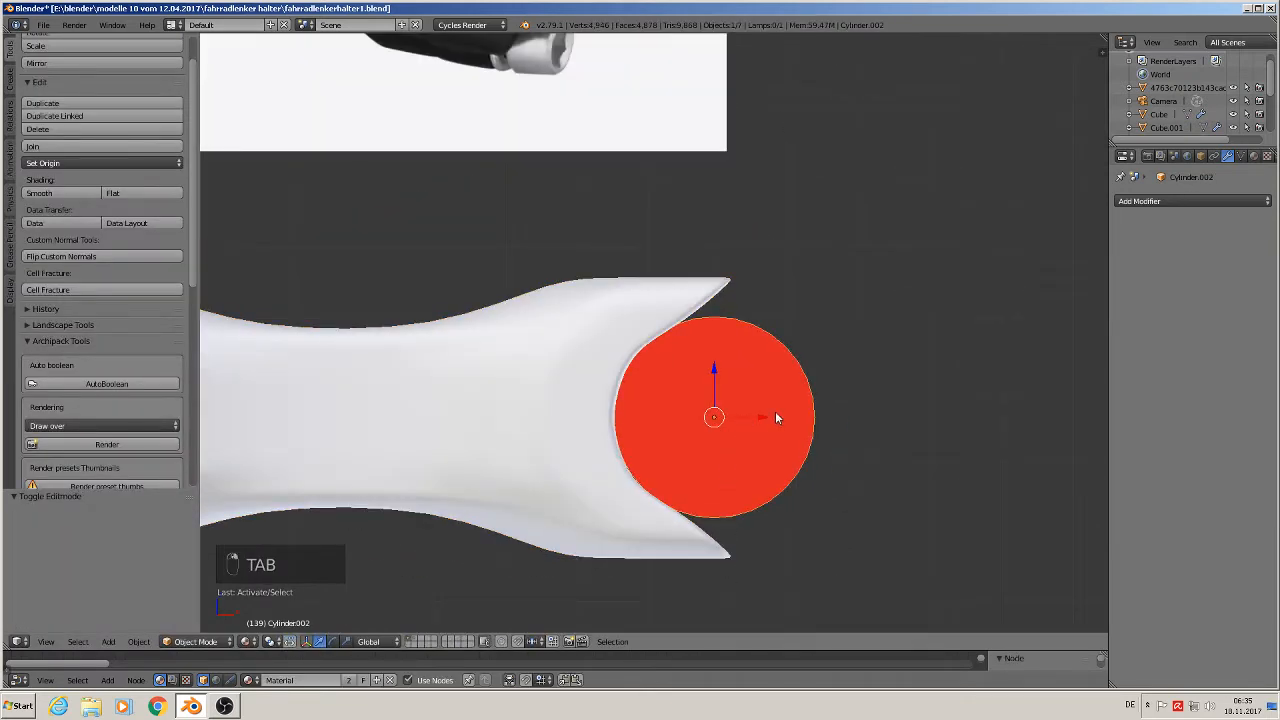
pyautogui.moveTo(775, 418); pyautogui.dragTo(1005, 414)
pyautogui.scroll(2, 745, 350)
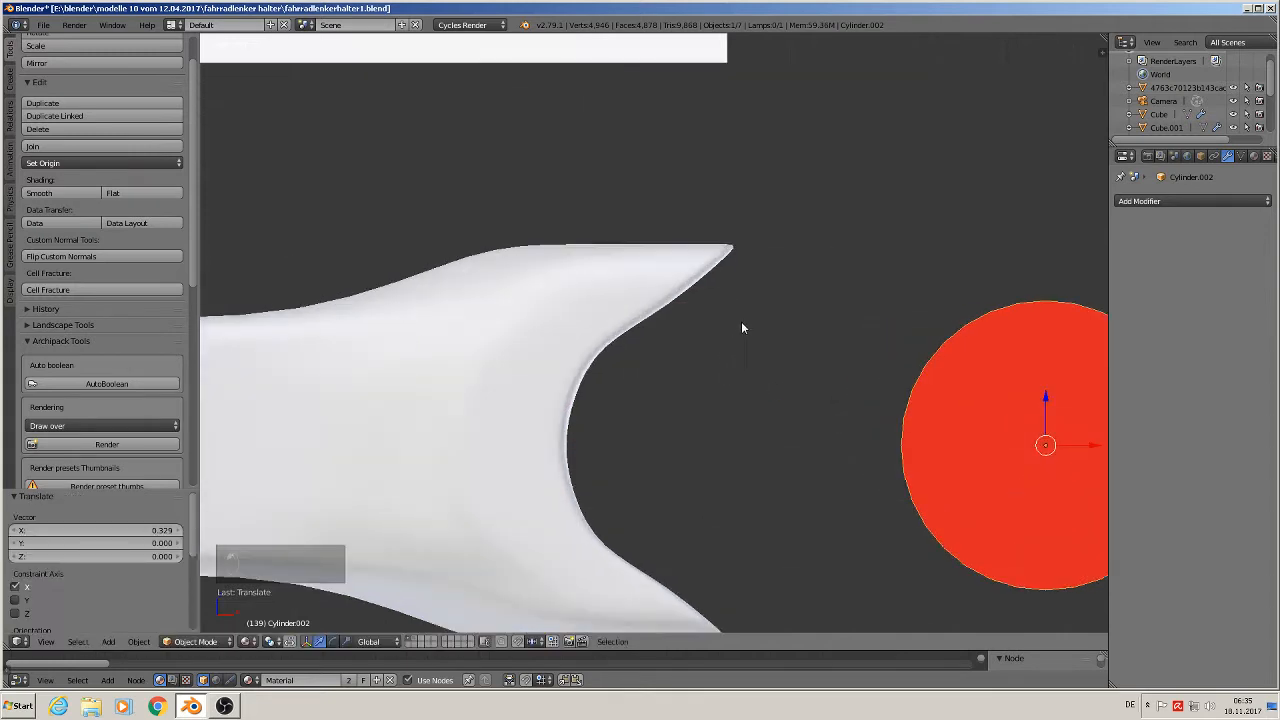
# - Select the white stem body and open its mesh in Edit Mode
pyautogui.press('Tab')
pyautogui.press('Tab')
pyautogui.press('Tab')
pyautogui.press('Tab')
pyautogui.rightClick(645, 267)
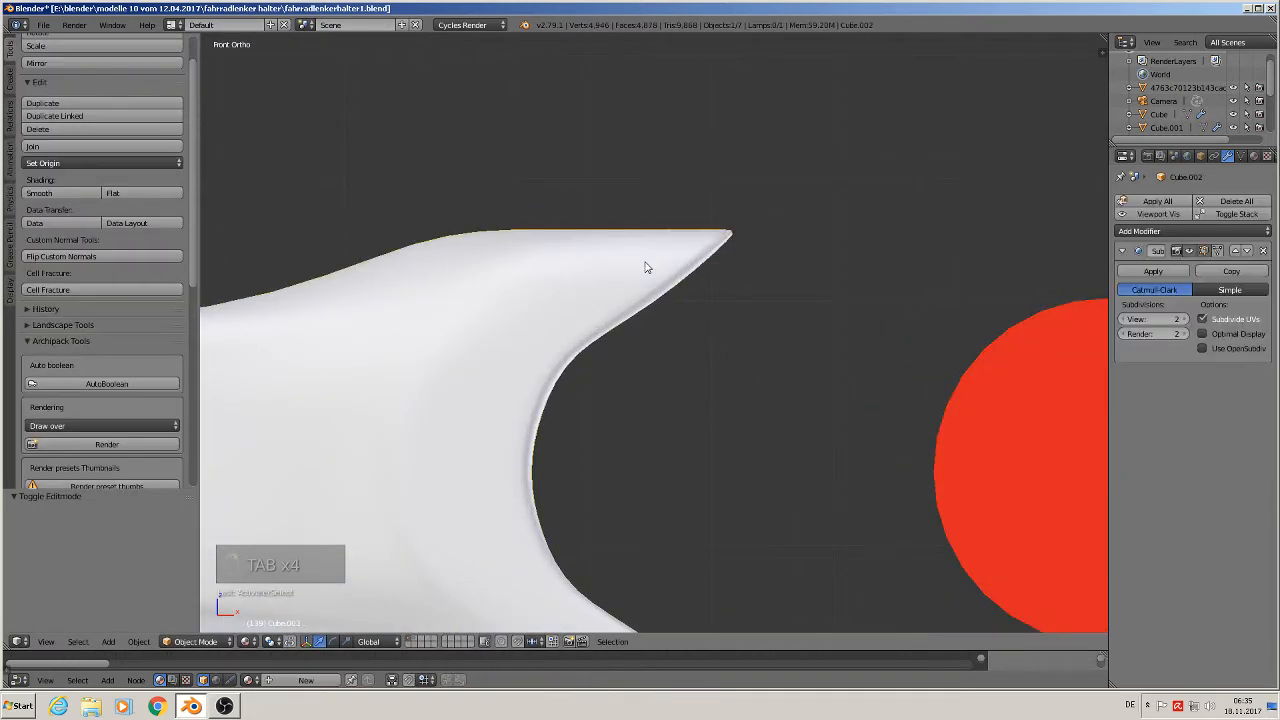
pyautogui.press('Tab')
# - Compare the fork end of the stem mesh with the clamp in the reference photo
pyautogui.scroll(-1, 683, 295)
pyautogui.scroll(1, 680, 305)
pyautogui.scroll(-2, 676, 330)
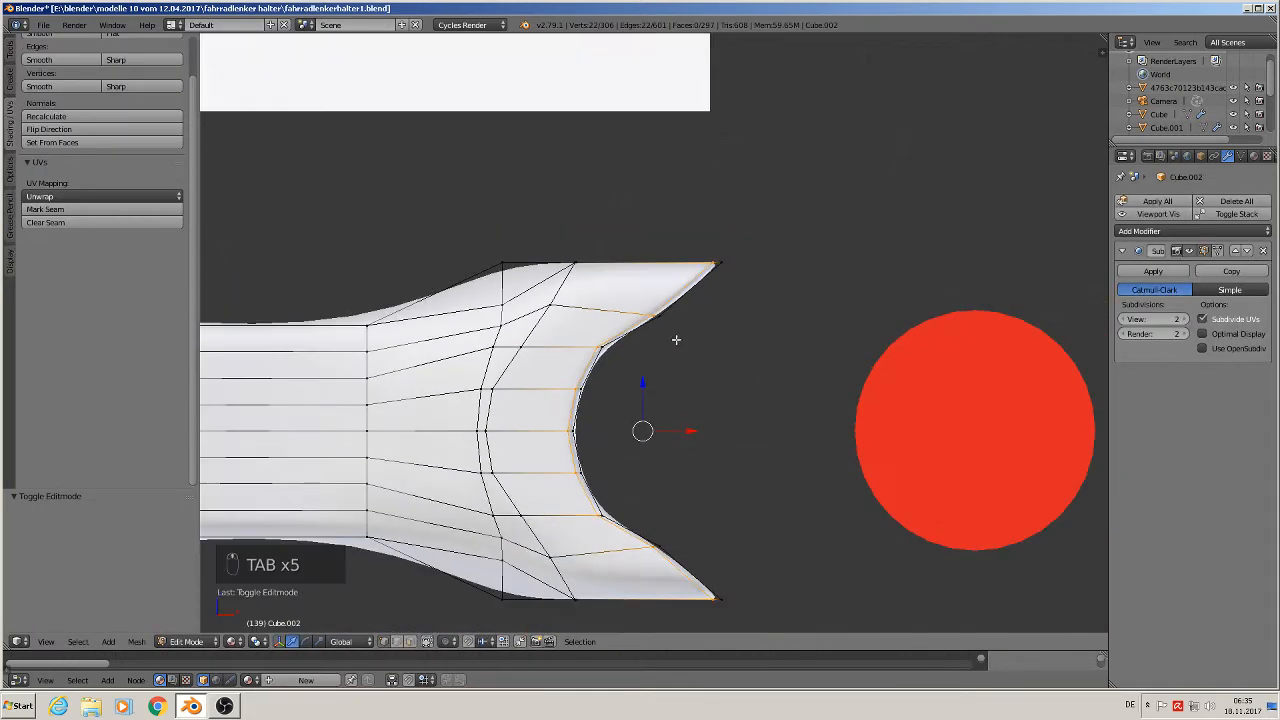
pyautogui.moveTo(676, 342)
pyautogui.mouseDown(button='middle')
pyautogui.moveTo(645, 380)
pyautogui.moveTo(673, 345)
pyautogui.mouseUp(button='middle')
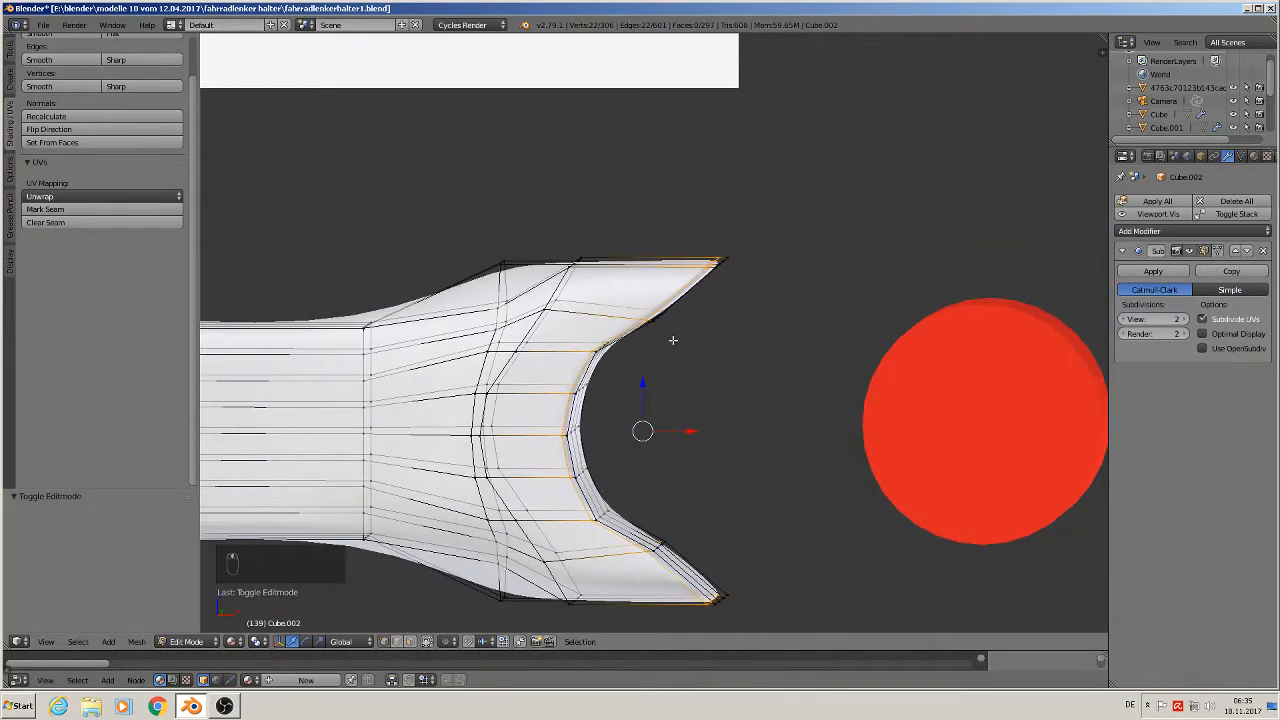
pyautogui.scroll(-5, 662, 318)
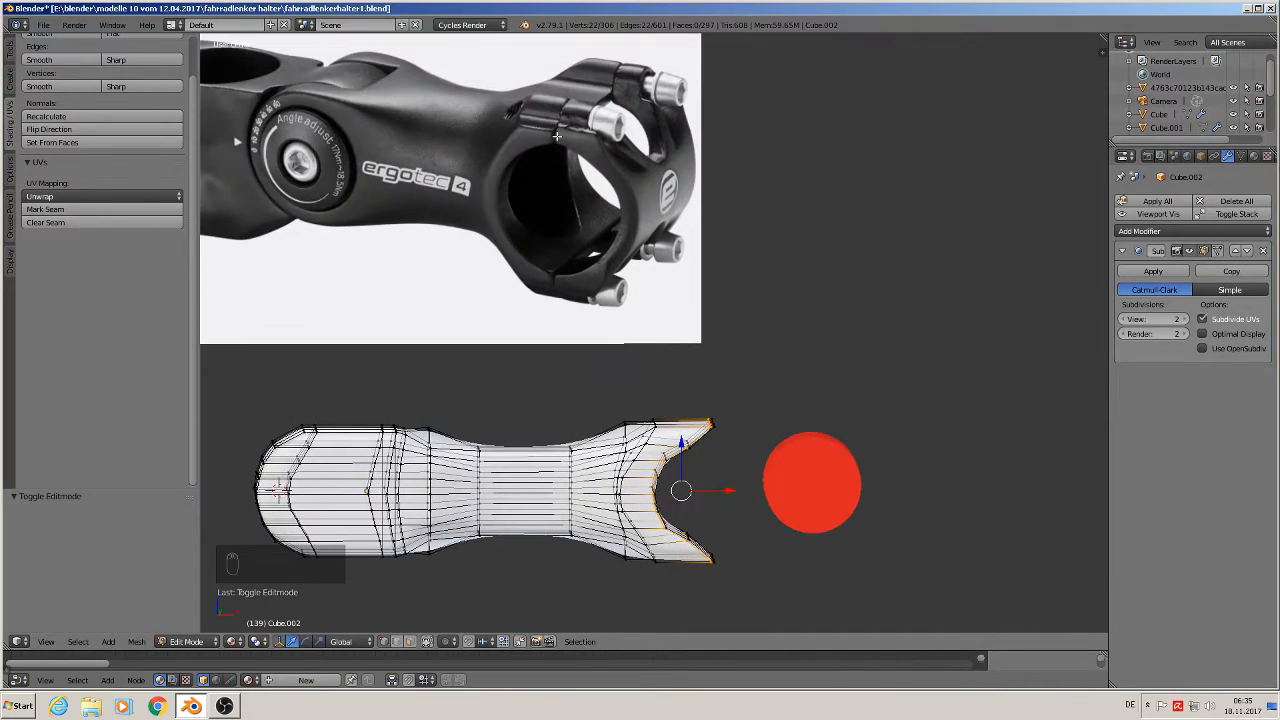
pyautogui.scroll(4, 783, 386)
pyautogui.scroll(-3, 676, 463)
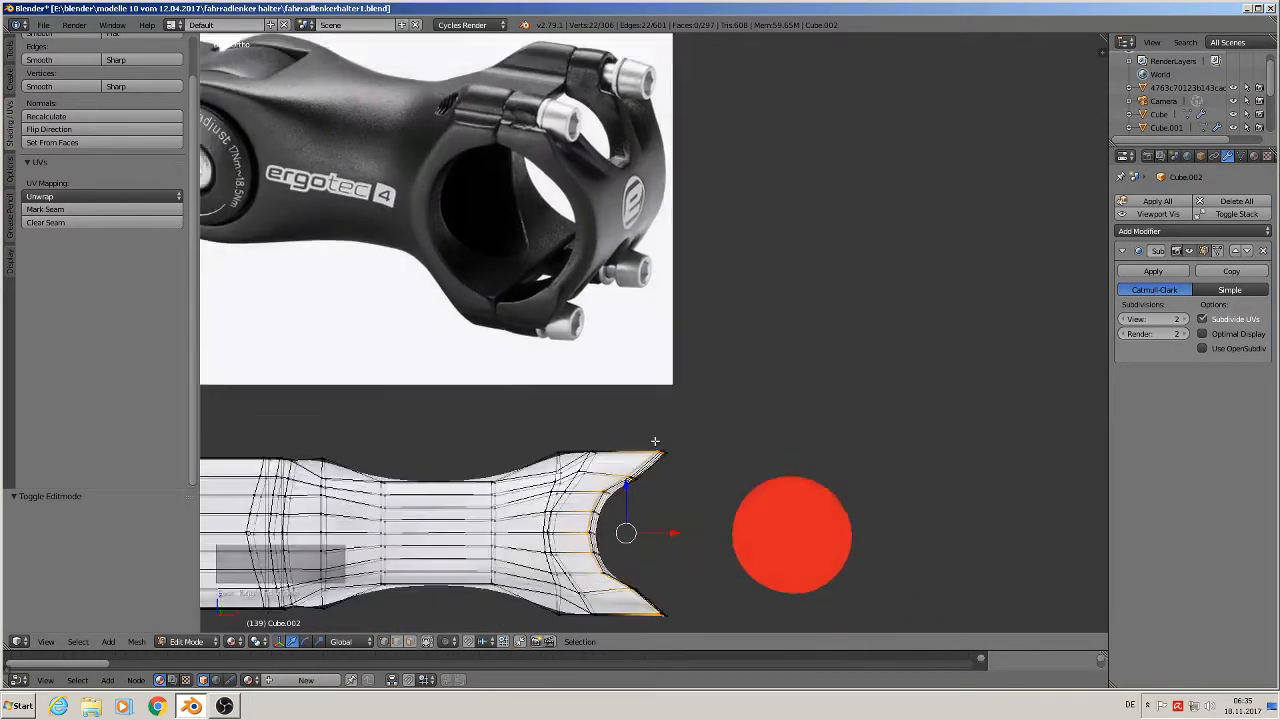
pyautogui.scroll(4, 650, 480)
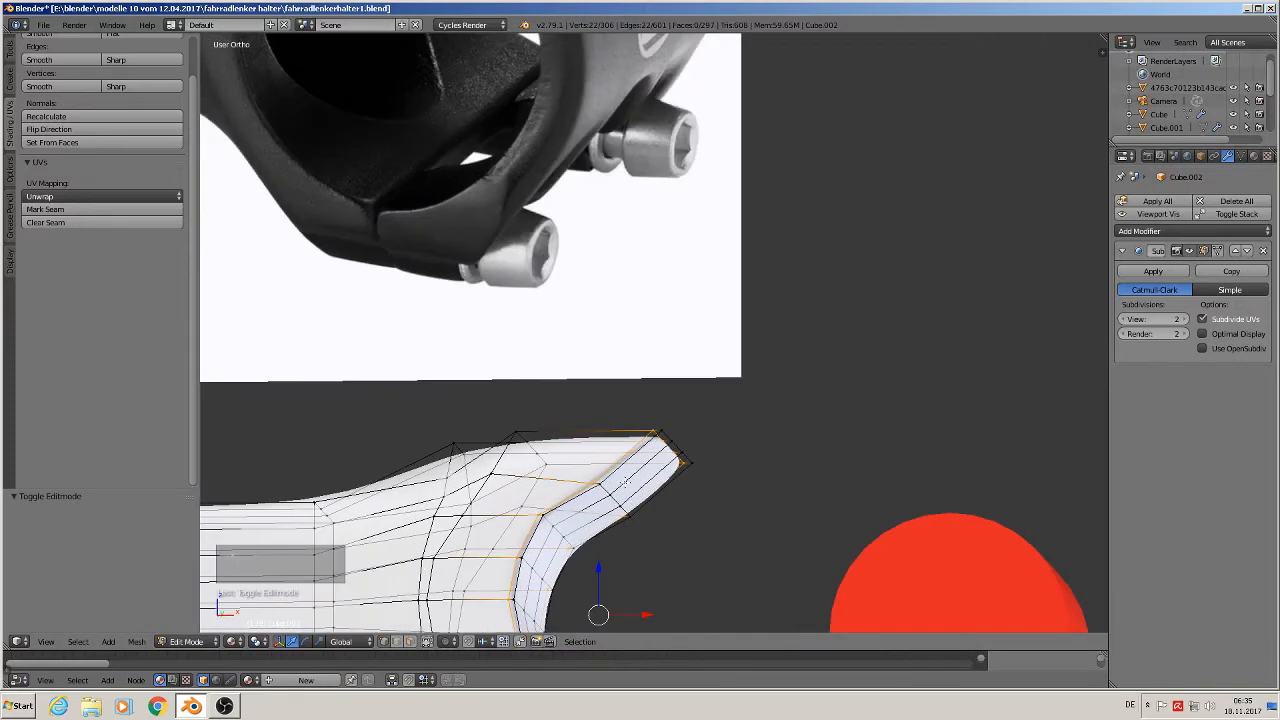
# - Select the three inner faces at the tip of the upper fork prong and extrude them 0.081 along X
pyautogui.scroll(-2, 724, 457)
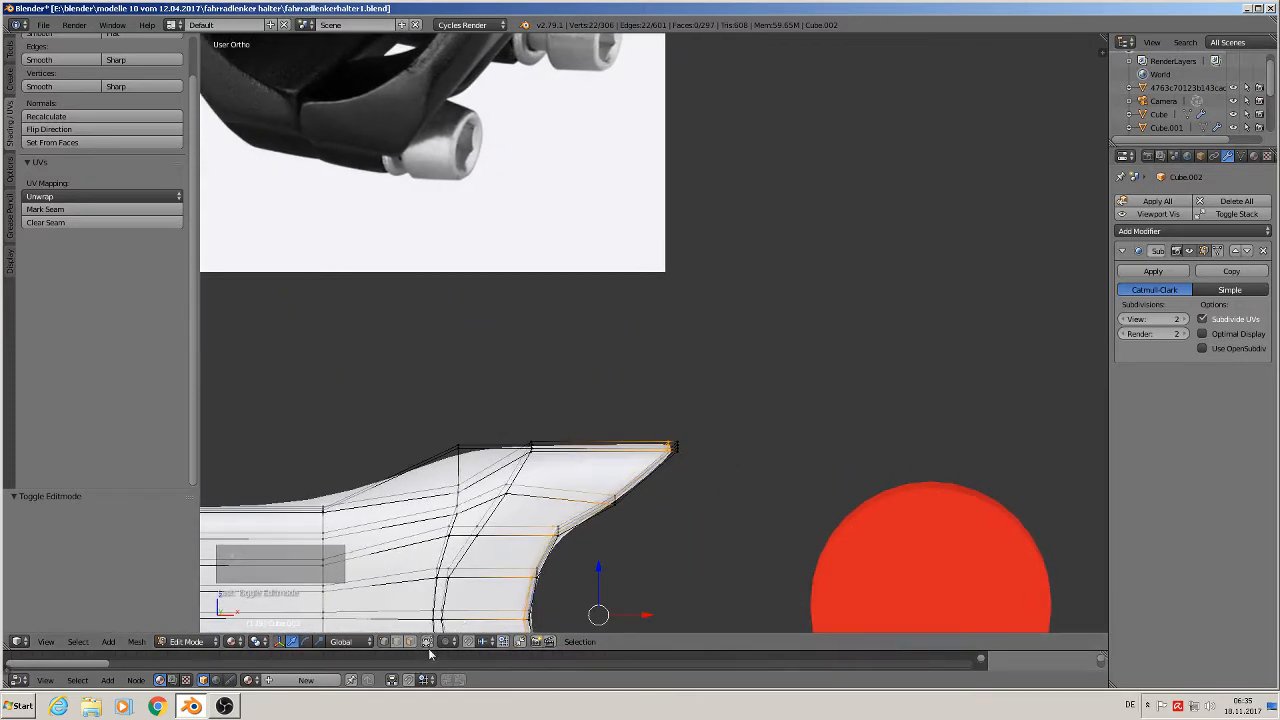
pyautogui.press('a')
pyautogui.moveTo(620, 558); pyautogui.dragTo(587, 515, button='middle')
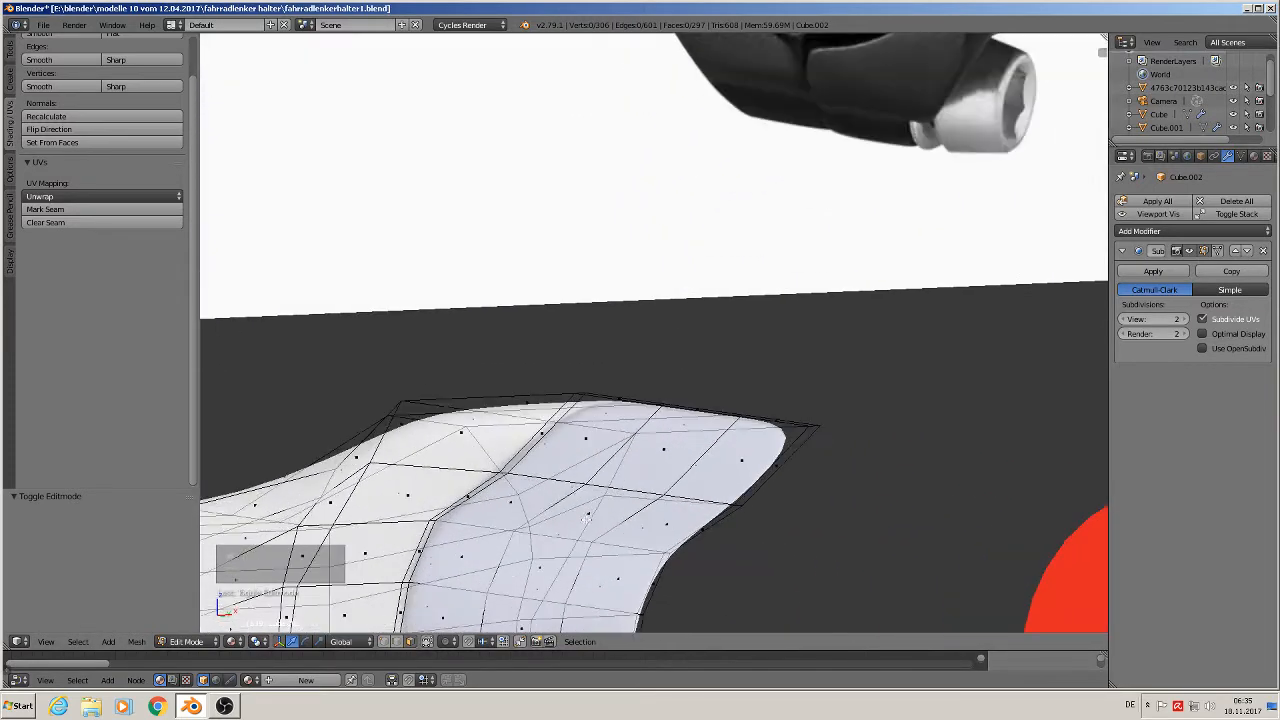
pyautogui.rightClick(567, 440)
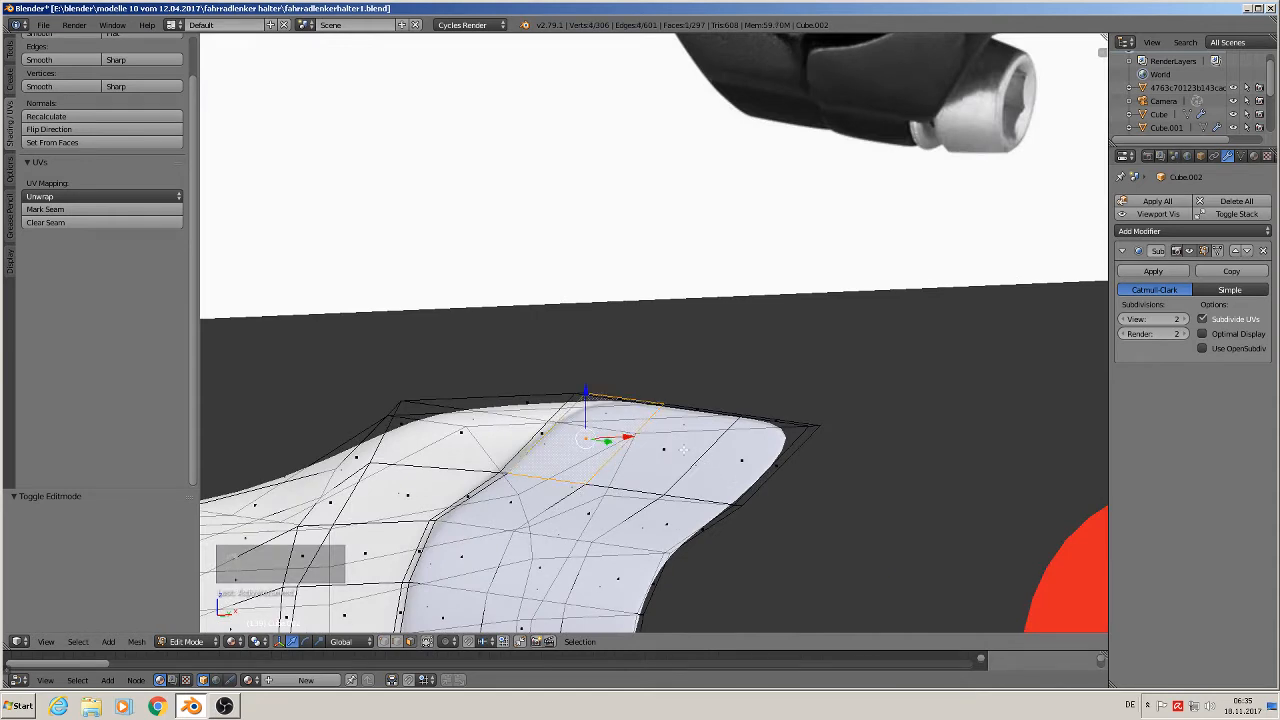
pyautogui.keyDown('shift'); pyautogui.rightClick(684, 449); pyautogui.keyUp('shift')
pyautogui.keyDown('shift'); pyautogui.rightClick(745, 466); pyautogui.keyUp('shift')
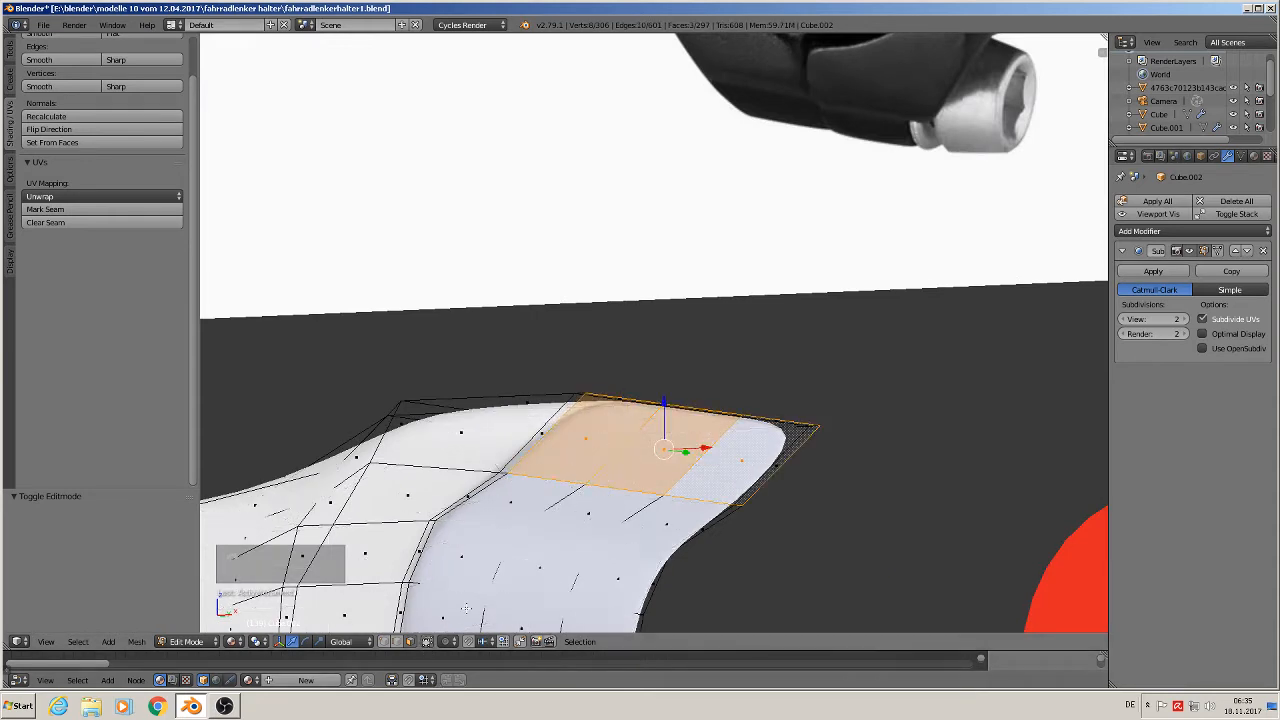
pyautogui.moveTo(465, 607); pyautogui.dragTo(603, 558, button='middle')
pyautogui.press('KP_1')
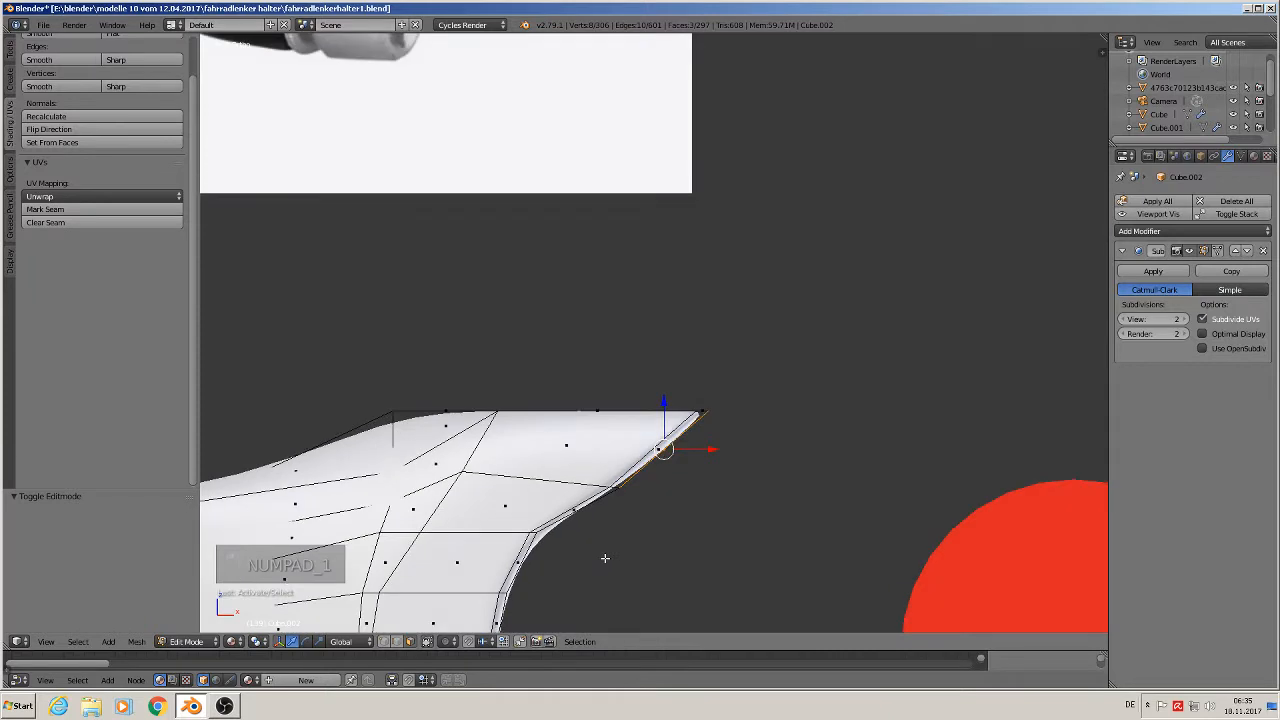
pyautogui.press('e')
pyautogui.moveTo(716, 446); pyautogui.dragTo(814, 442)
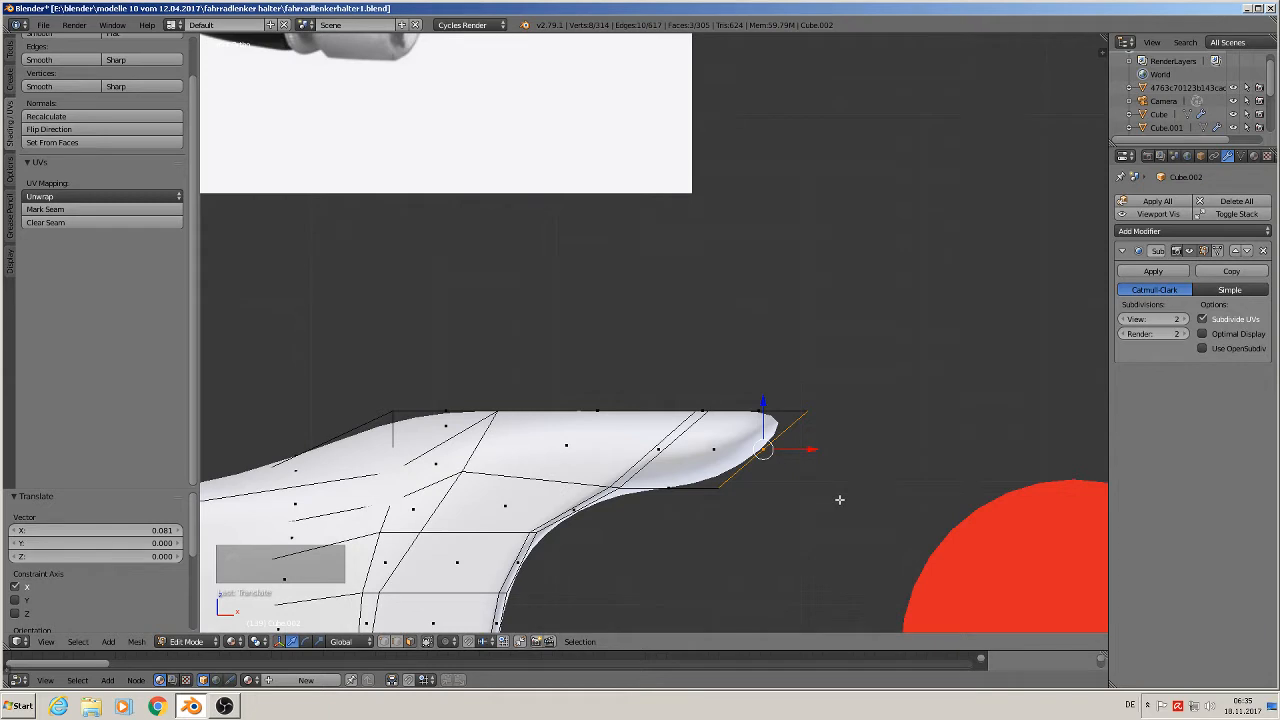
# - Flatten the extruded tip of the upper prong by scaling it to 0 along X
pyautogui.click(410, 641)
pyautogui.press('s')
pyautogui.press('x')
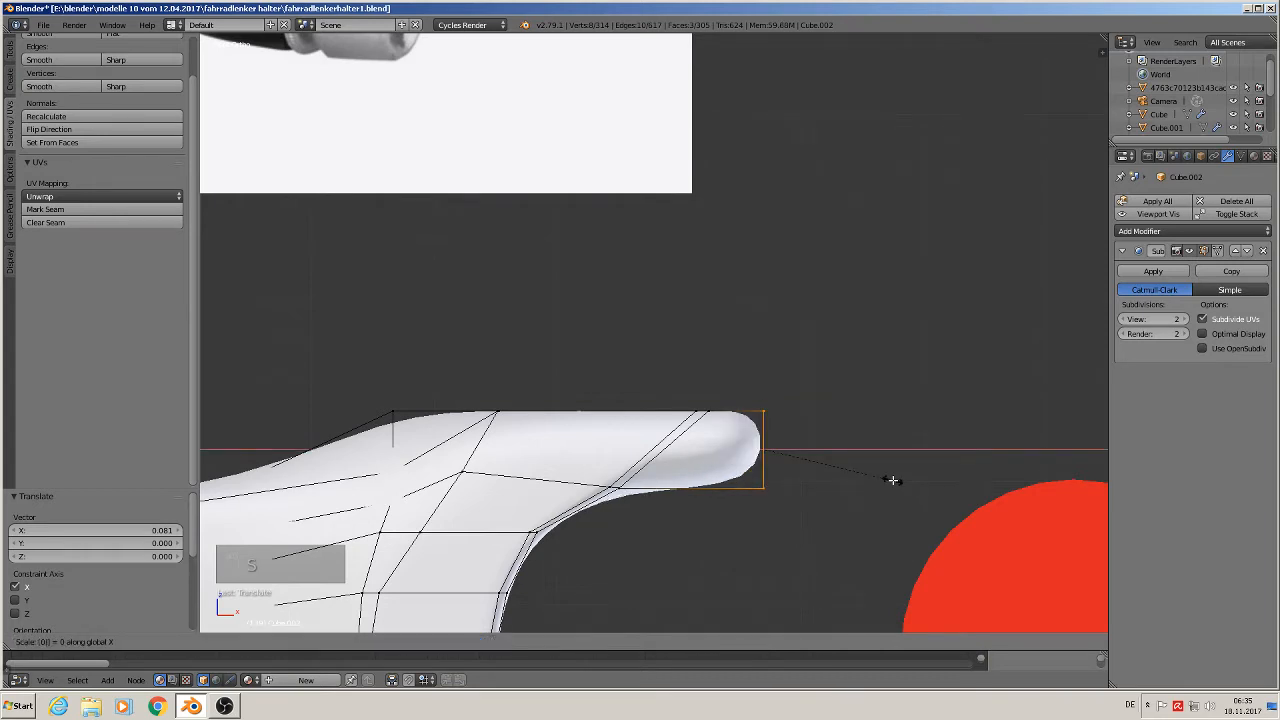
pyautogui.press('Return')
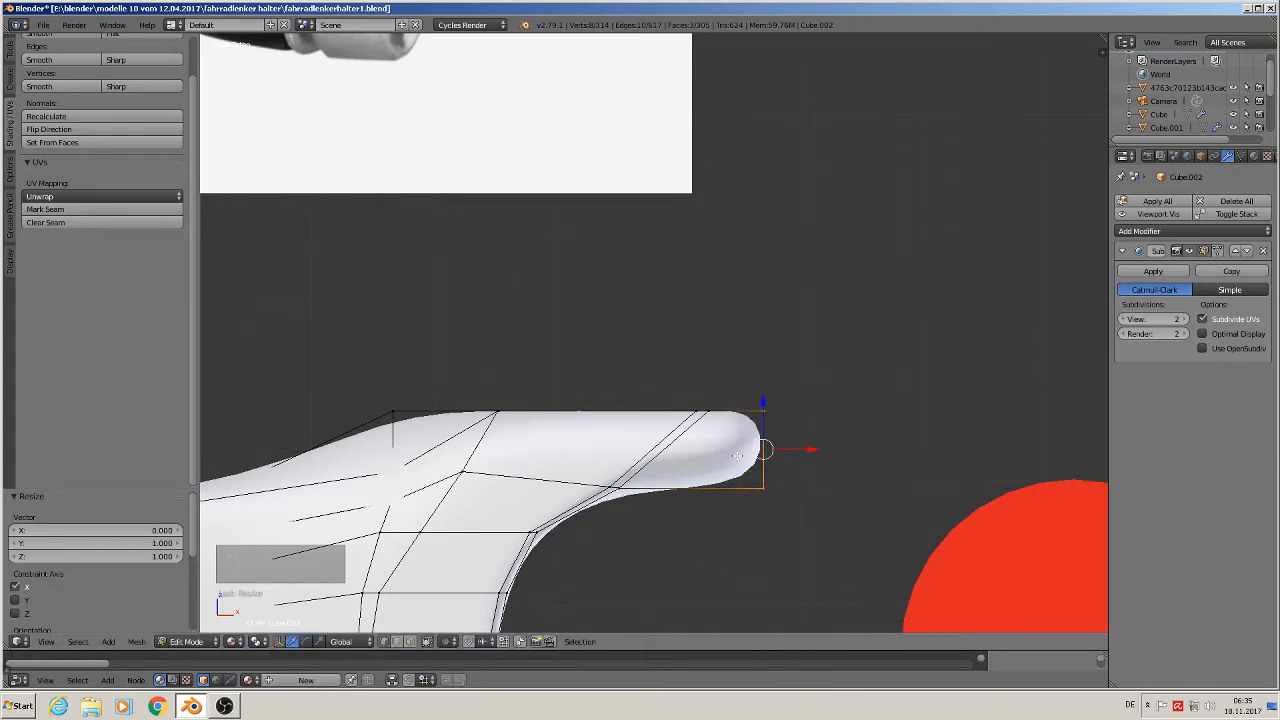
# - Add a loop cut right beside the upper prong's end face to sharpen it, and check the shape in Object Mode
pyautogui.hotkey('ctrl', 'r')
pyautogui.click(736, 413)
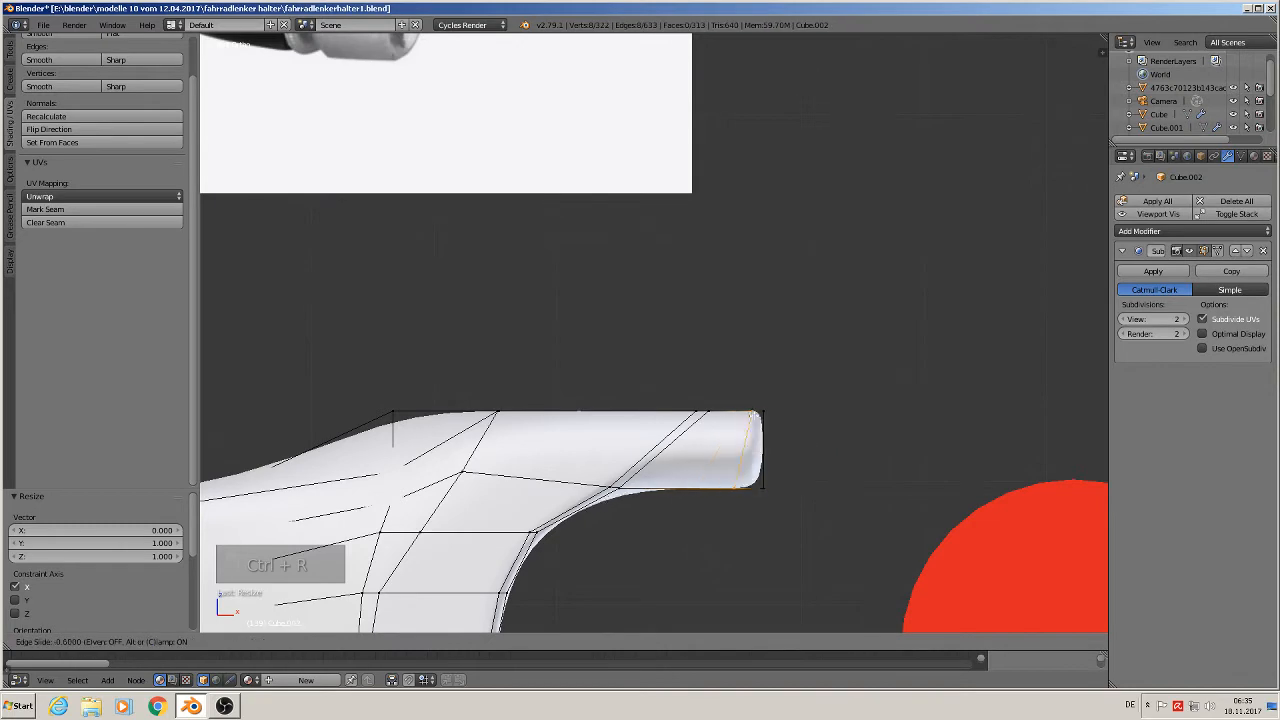
pyautogui.click(763, 413)
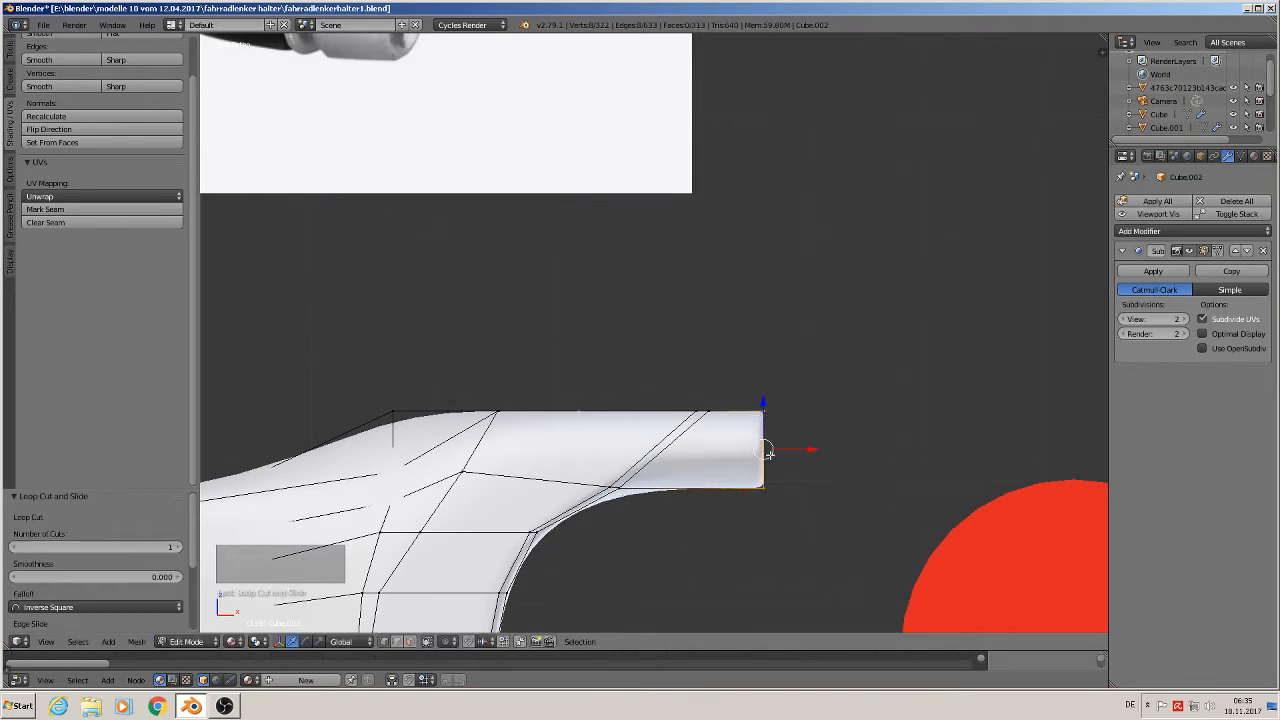
pyautogui.moveTo(786, 449)
pyautogui.mouseDown(button='middle')
pyautogui.moveTo(757, 443)
pyautogui.moveTo(790, 450)
pyautogui.mouseUp(button='middle')
pyautogui.press('Tab')
pyautogui.moveTo(771, 535)
pyautogui.mouseDown(button='middle')
pyautogui.moveTo(706, 512)
pyautogui.moveTo(761, 529)
pyautogui.mouseUp(button='middle')
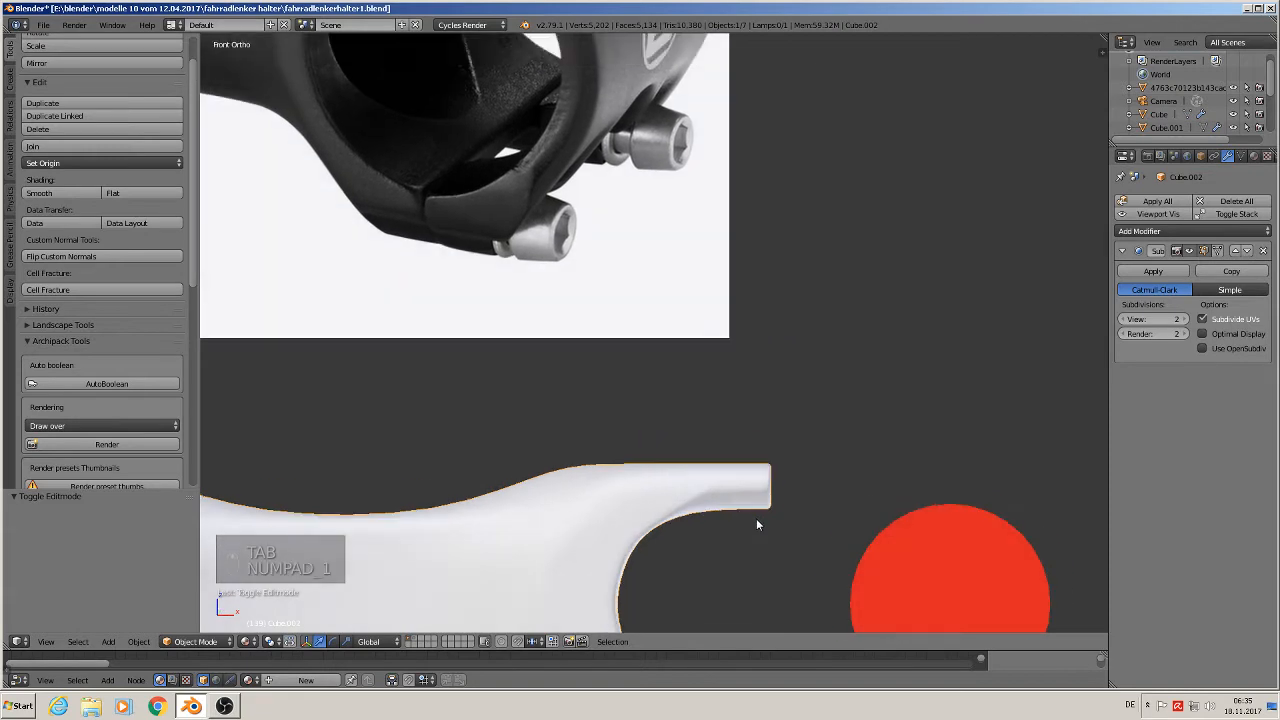
pyautogui.press('KP_1')
pyautogui.keyDown('shift'); pyautogui.moveTo(723, 506); pyautogui.dragTo(686, 450, button='middle'); pyautogui.keyUp('shift')
# - In Edit Mode, select the three inner faces at the lower prong's tip and extrude them 0.098 along X
pyautogui.press('Tab')
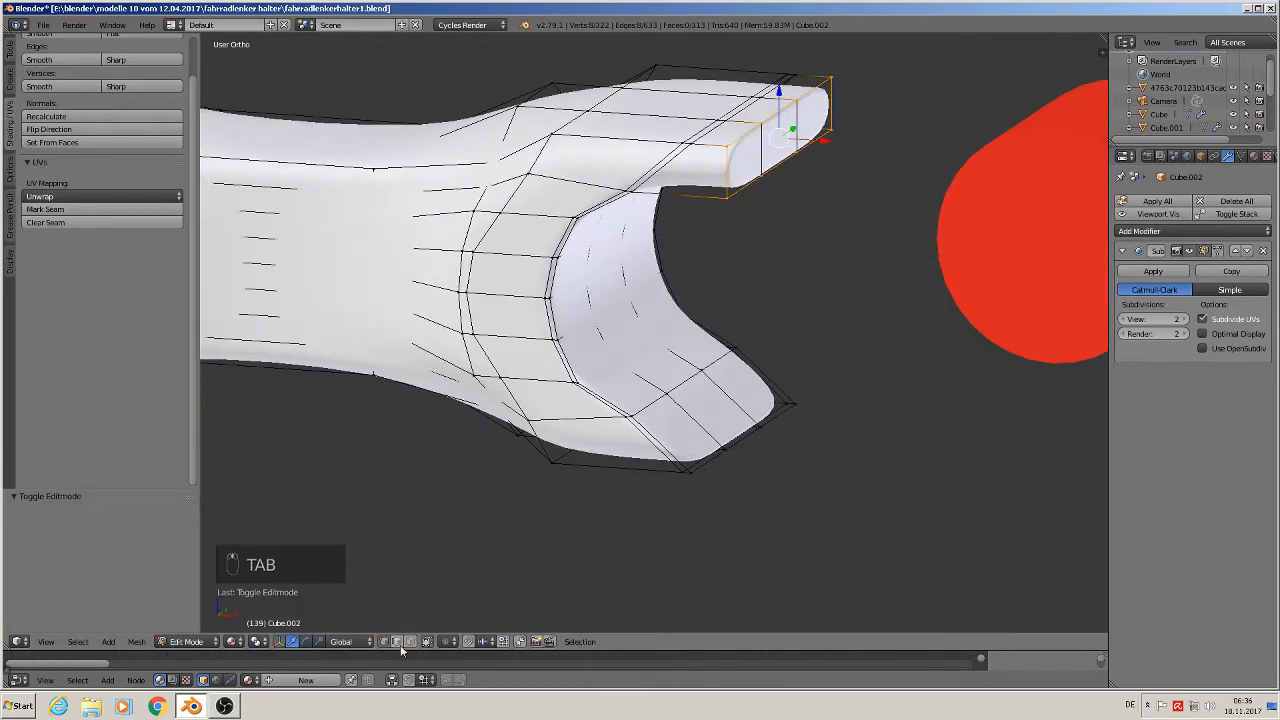
pyautogui.click(412, 642)
pyautogui.rightClick(679, 432)
pyautogui.keyDown('shift'); pyautogui.rightClick(713, 408); pyautogui.keyUp('shift')
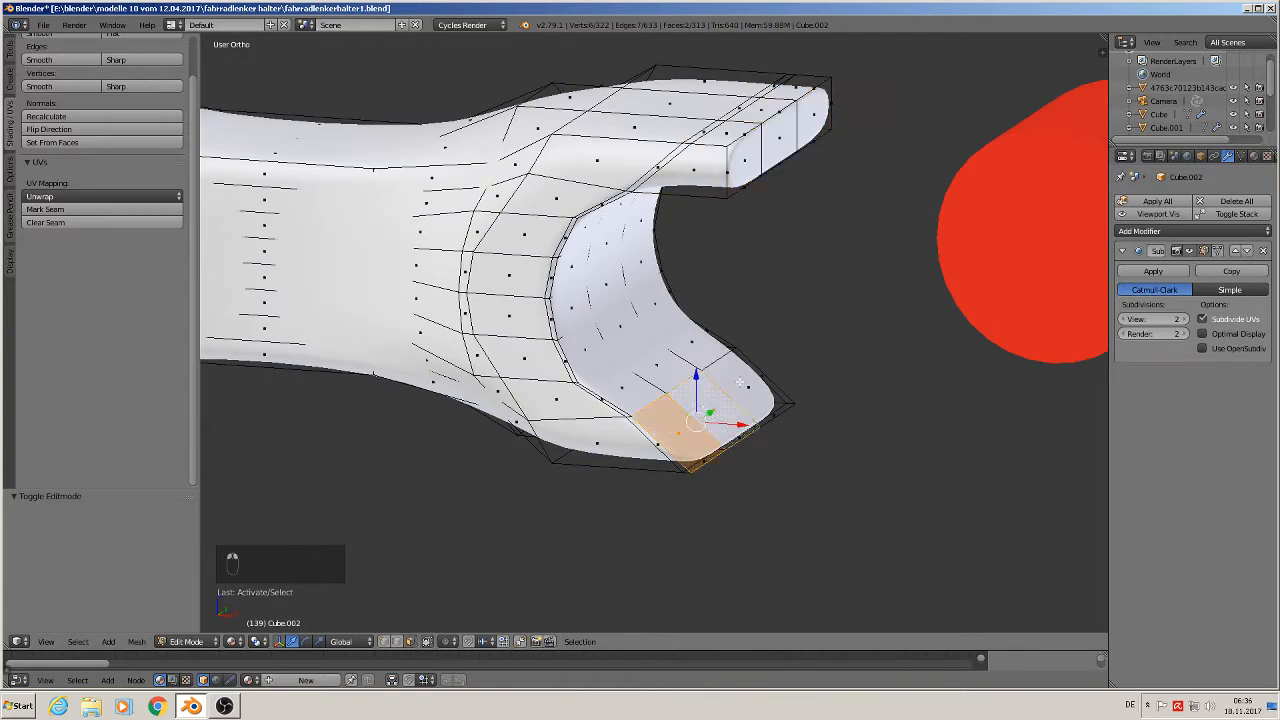
pyautogui.keyDown('shift'); pyautogui.rightClick(750, 389); pyautogui.keyUp('shift')
pyautogui.press('KP_1')
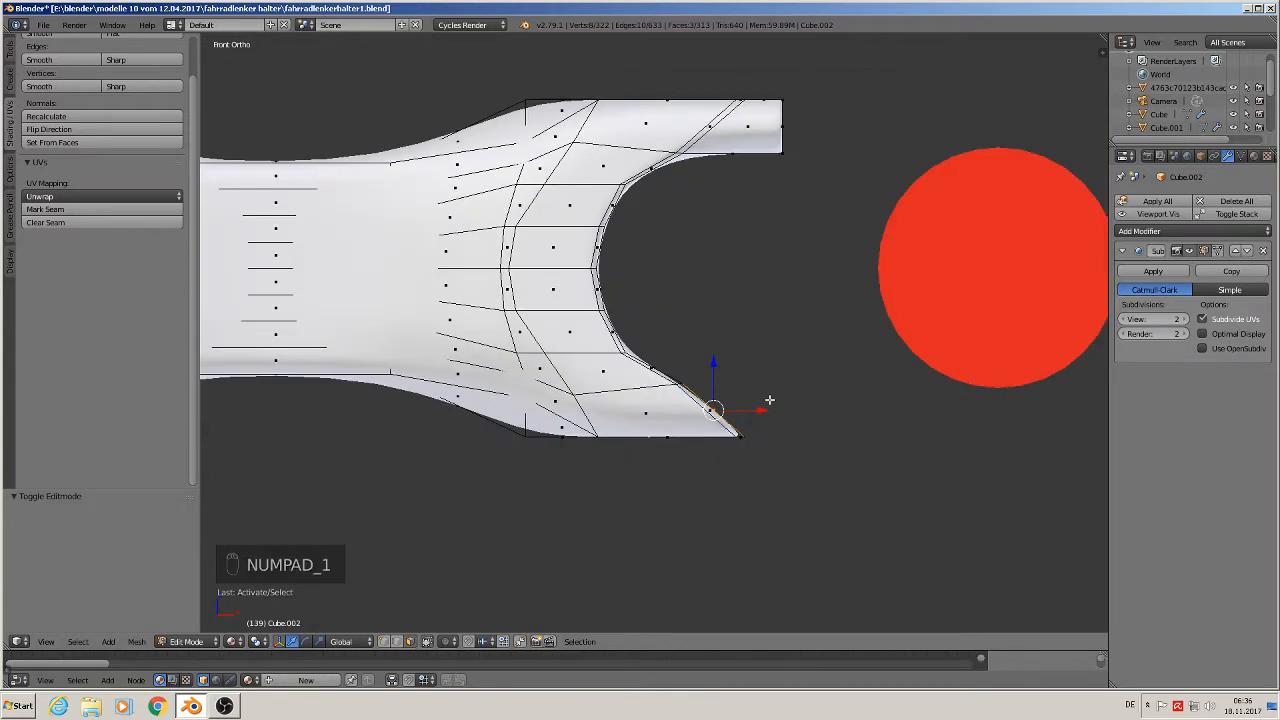
pyautogui.press('e')
pyautogui.click(848, 410)
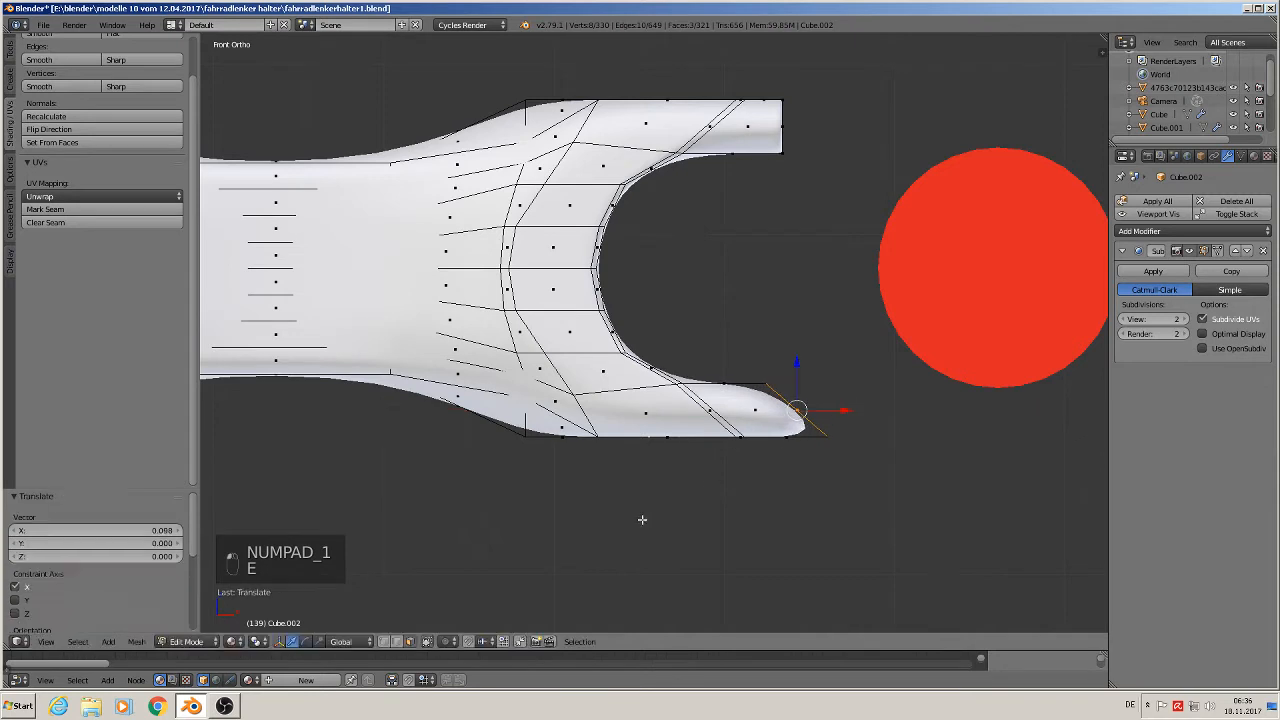
# - Scale the lower prong's end to 0 along X and move it -0.015 along X, level with the upper prong
pyautogui.click(398, 642)
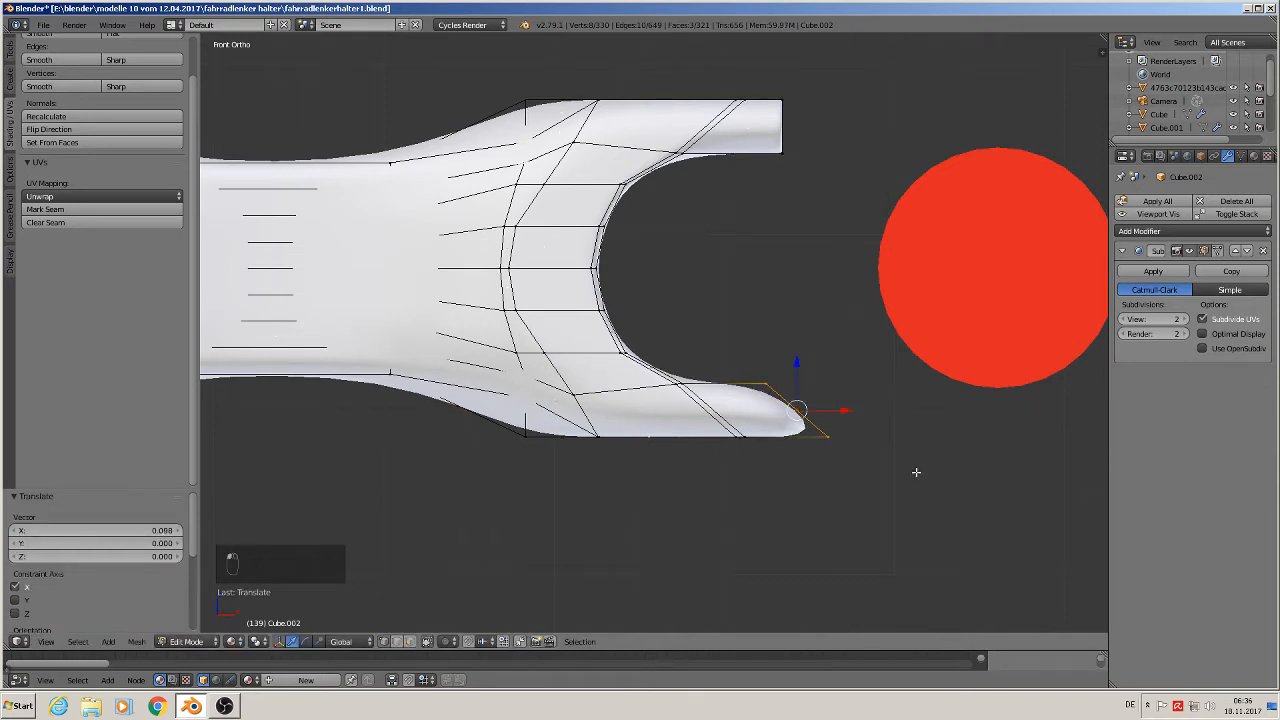
pyautogui.press('s')
pyautogui.press('x')
pyautogui.press('0')
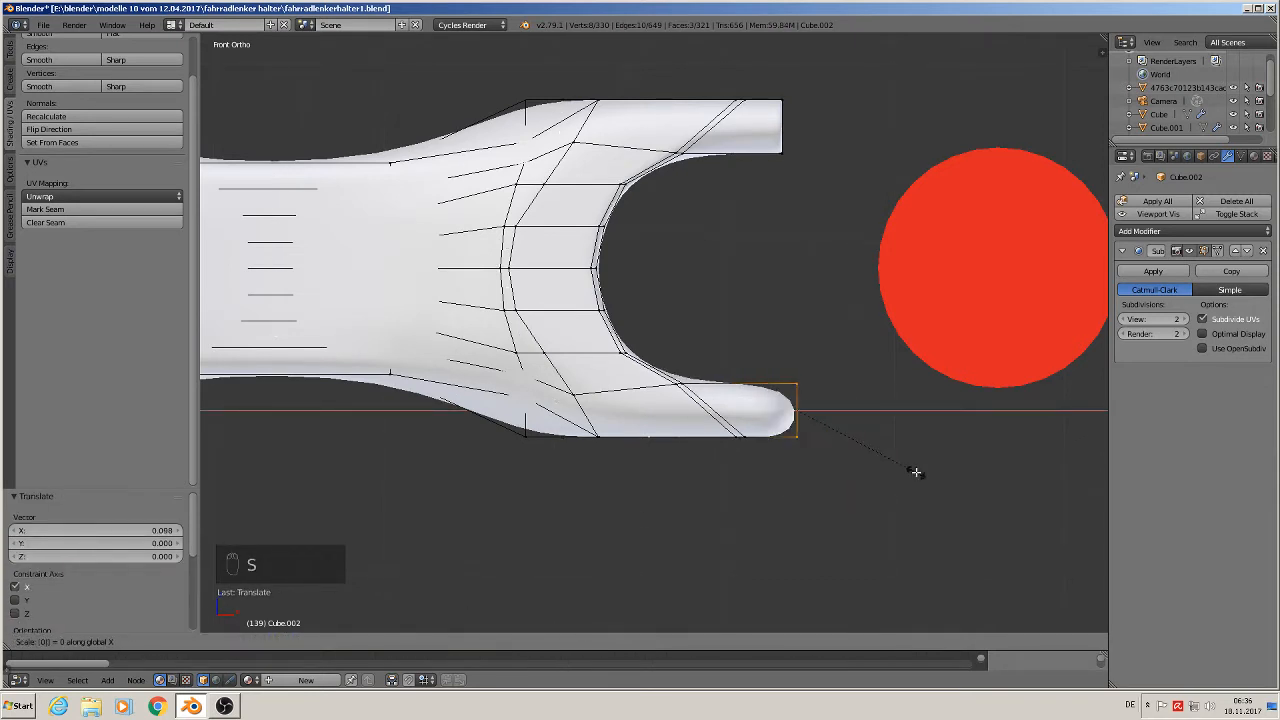
pyautogui.click(915, 472)
pyautogui.moveTo(849, 411); pyautogui.dragTo(836, 411)
# - Add a loop cut close to the lower prong's end face and return to Object Mode
pyautogui.hotkey('ctrl', 'r')
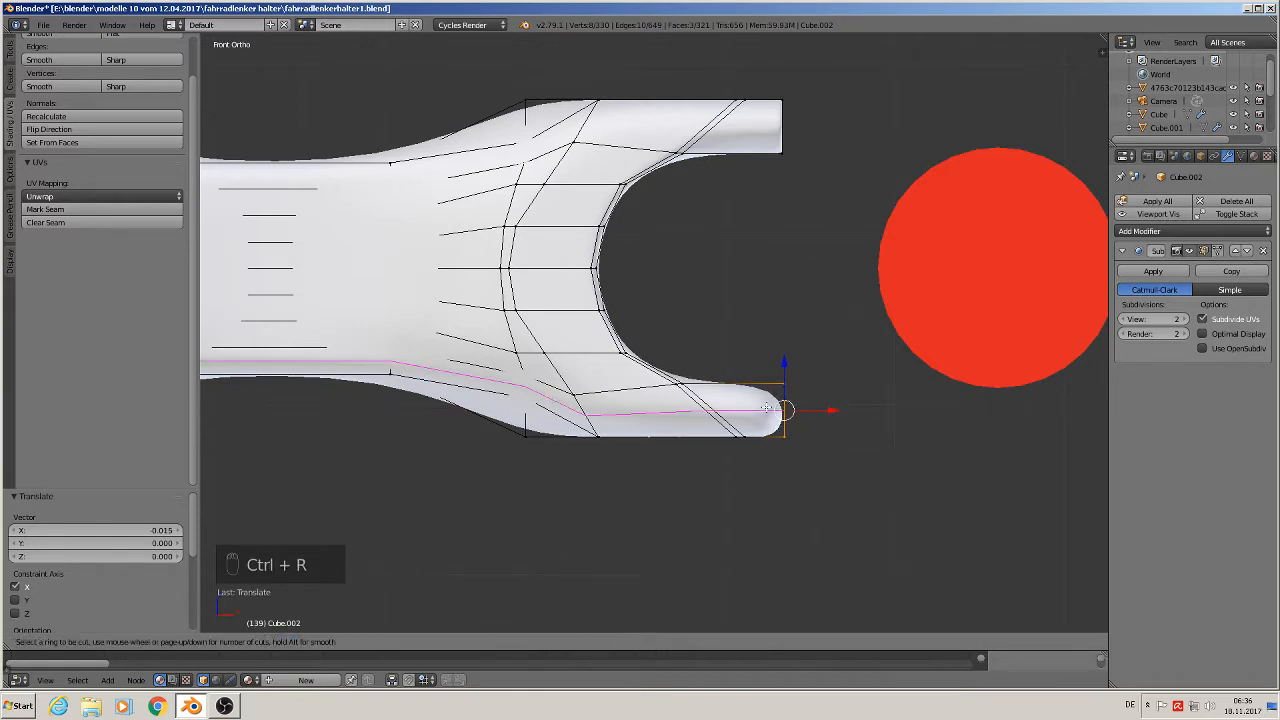
pyautogui.click(770, 405)
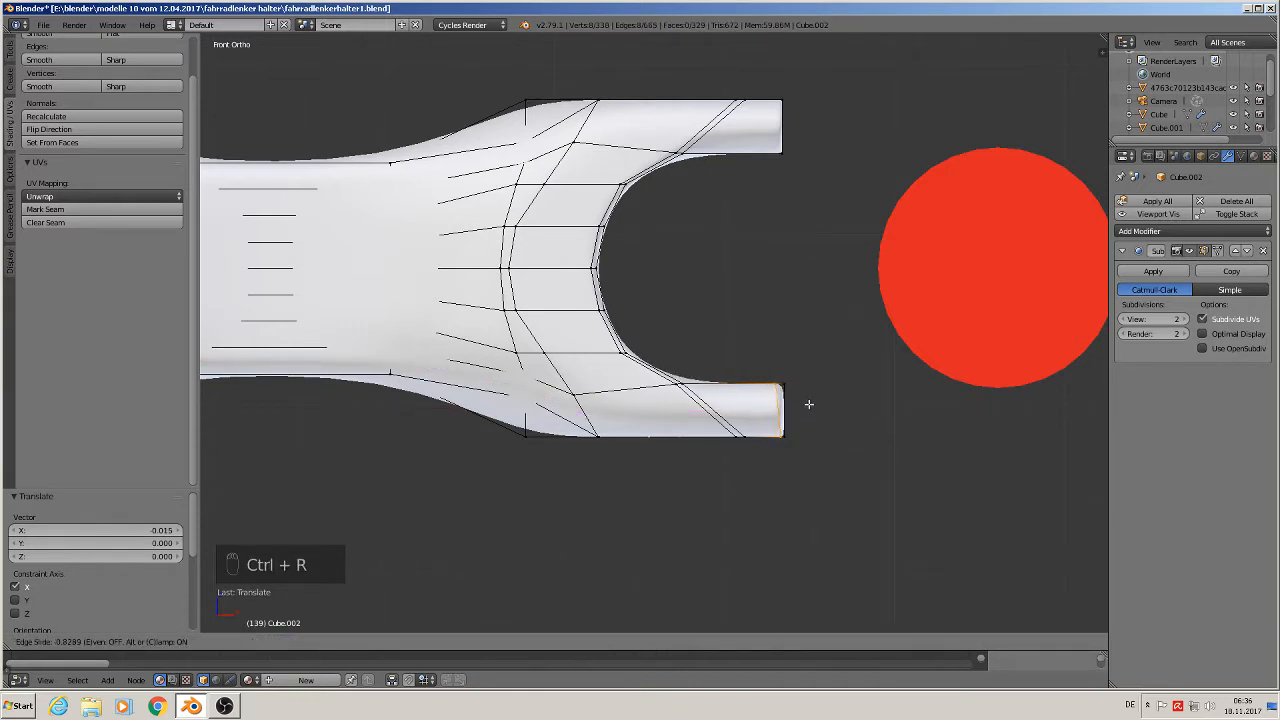
pyautogui.click(814, 407)
pyautogui.press('Tab')
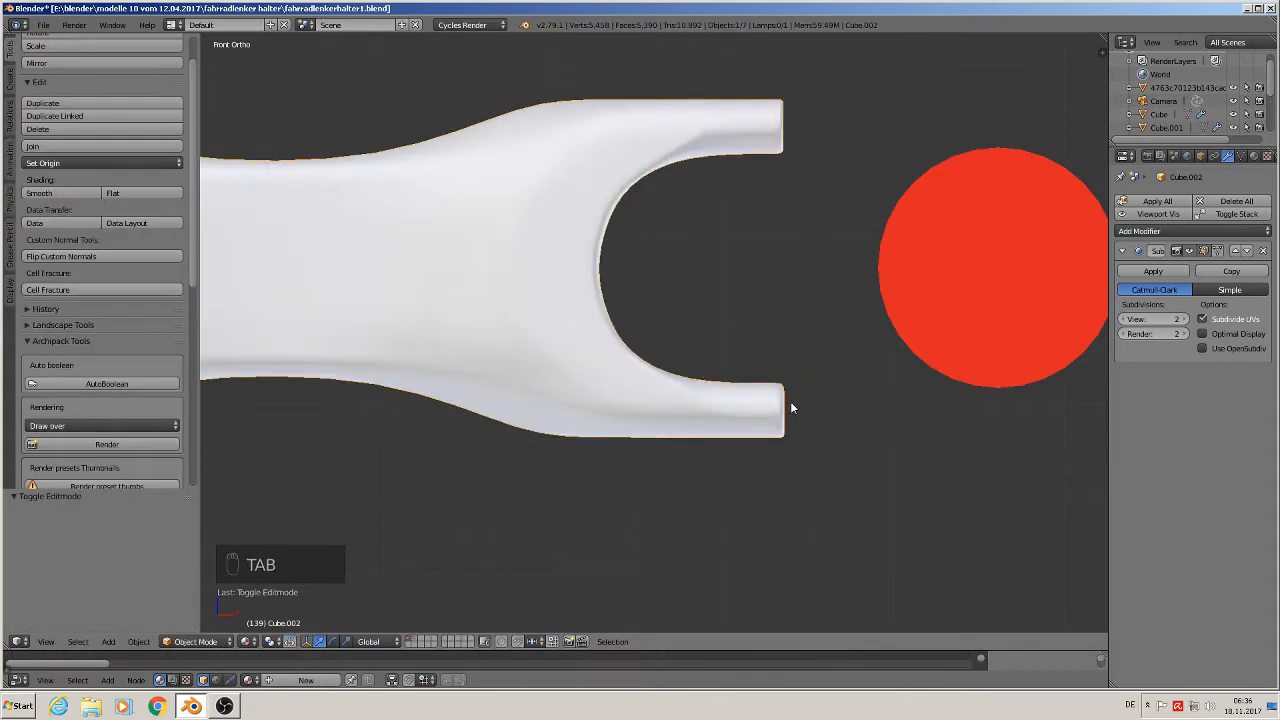
# - Examine the stem from several angles and compare its fork end with the clamp in the reference photo
pyautogui.scroll(-2, 751, 346)
pyautogui.moveTo(751, 346); pyautogui.dragTo(720, 380, button='middle')
pyautogui.scroll(-3, 727, 365)
pyautogui.scroll(3, 650, 260)
pyautogui.scroll(-4, 840, 289)
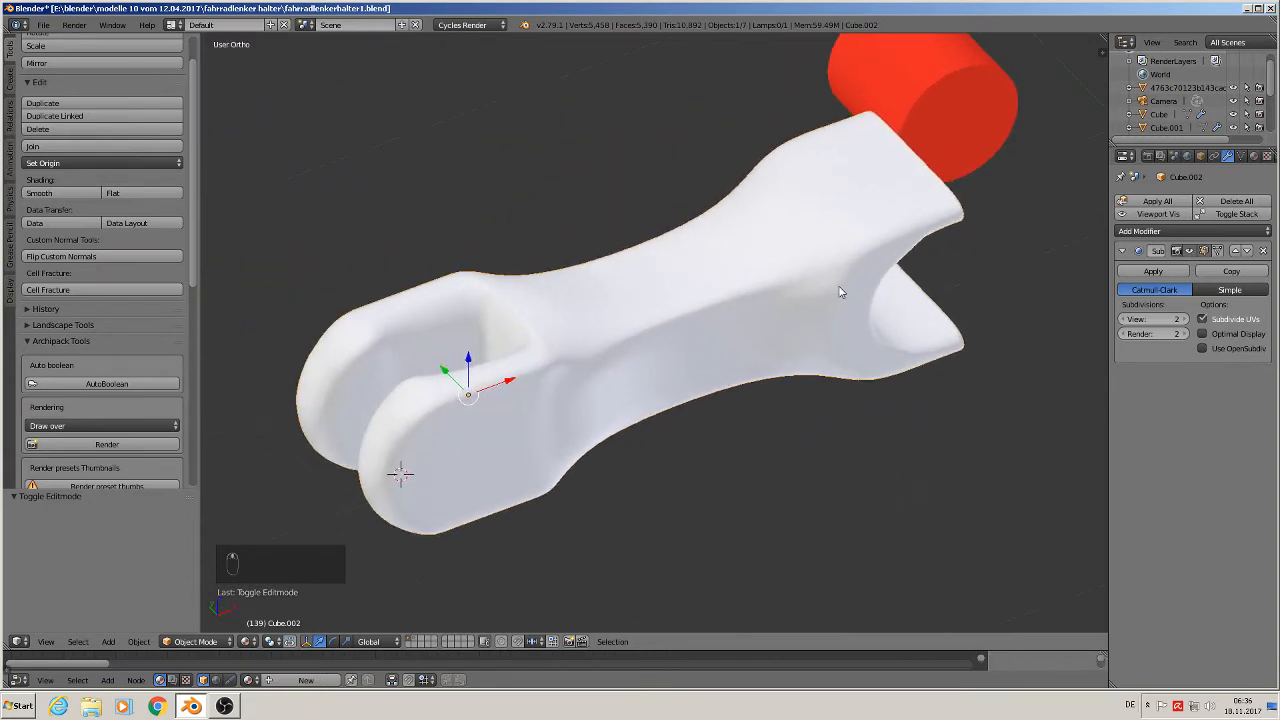
pyautogui.scroll(4, 820, 275)
pyautogui.scroll(-4, 830, 258)
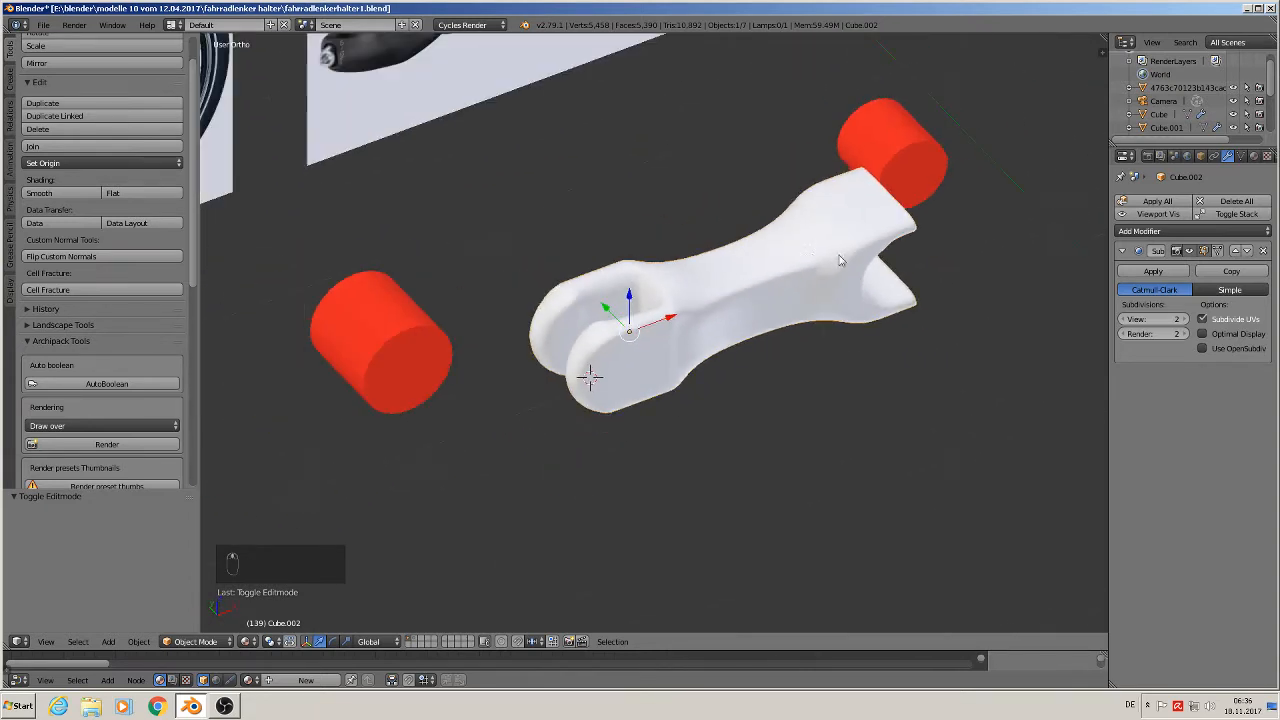
pyautogui.keyDown('shift'); pyautogui.moveTo(706, 226); pyautogui.dragTo(646, 437, button='middle'); pyautogui.keyUp('shift')
pyautogui.scroll(3, 610, 355)
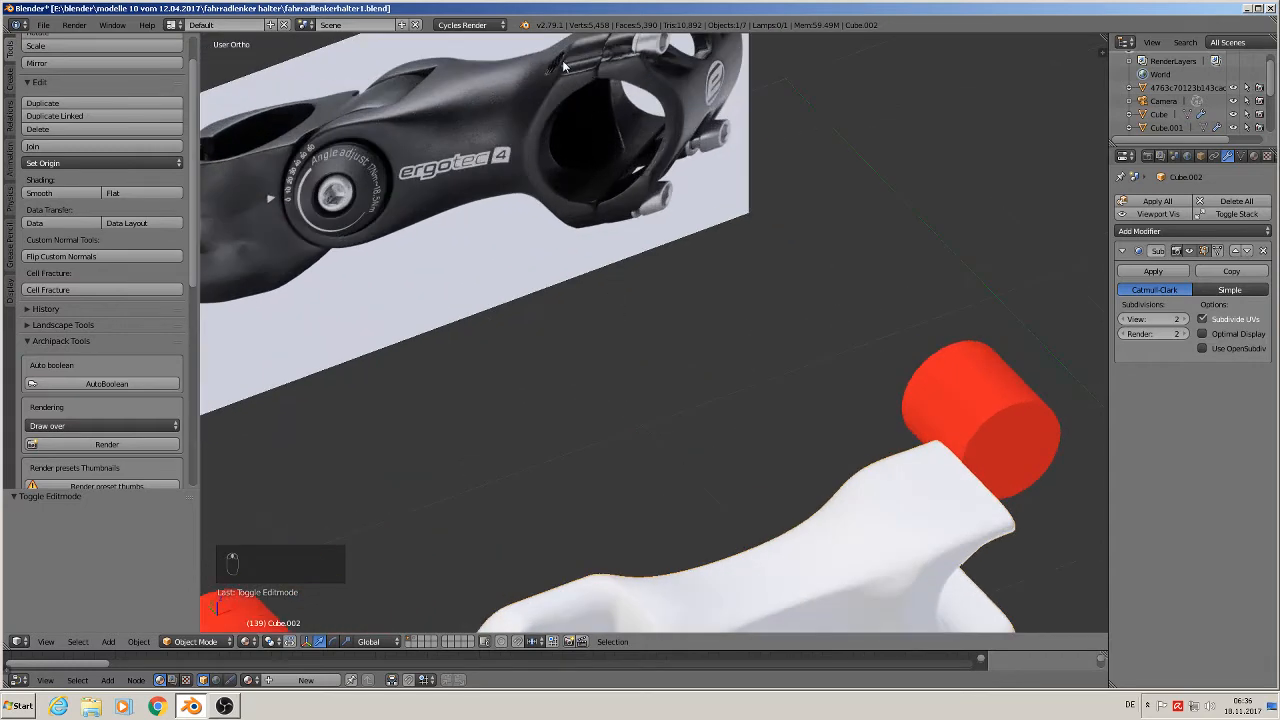
pyautogui.moveTo(588, 64); pyautogui.dragTo(882, 428, button='middle')
# - In Edit Mode, add a centred lengthwise loop cut through each of the two outer face strips of the stem body
pyautogui.press('Tab')
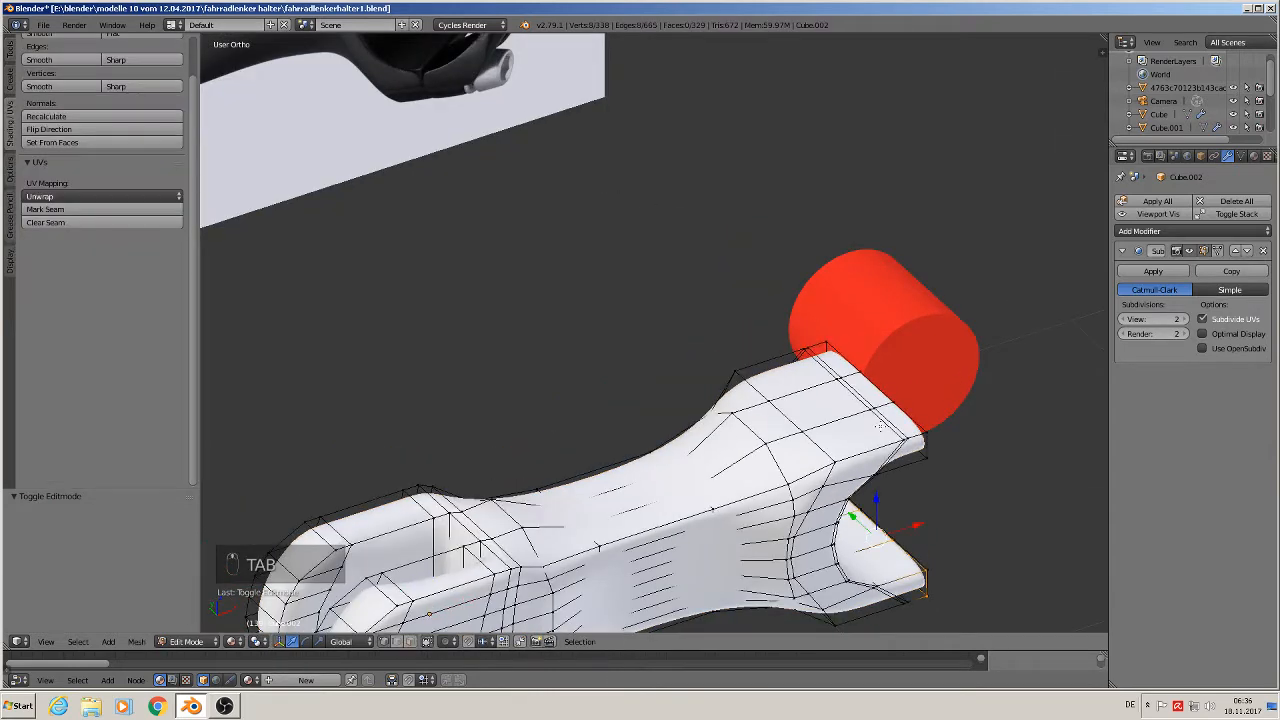
pyautogui.scroll(4, 882, 428)
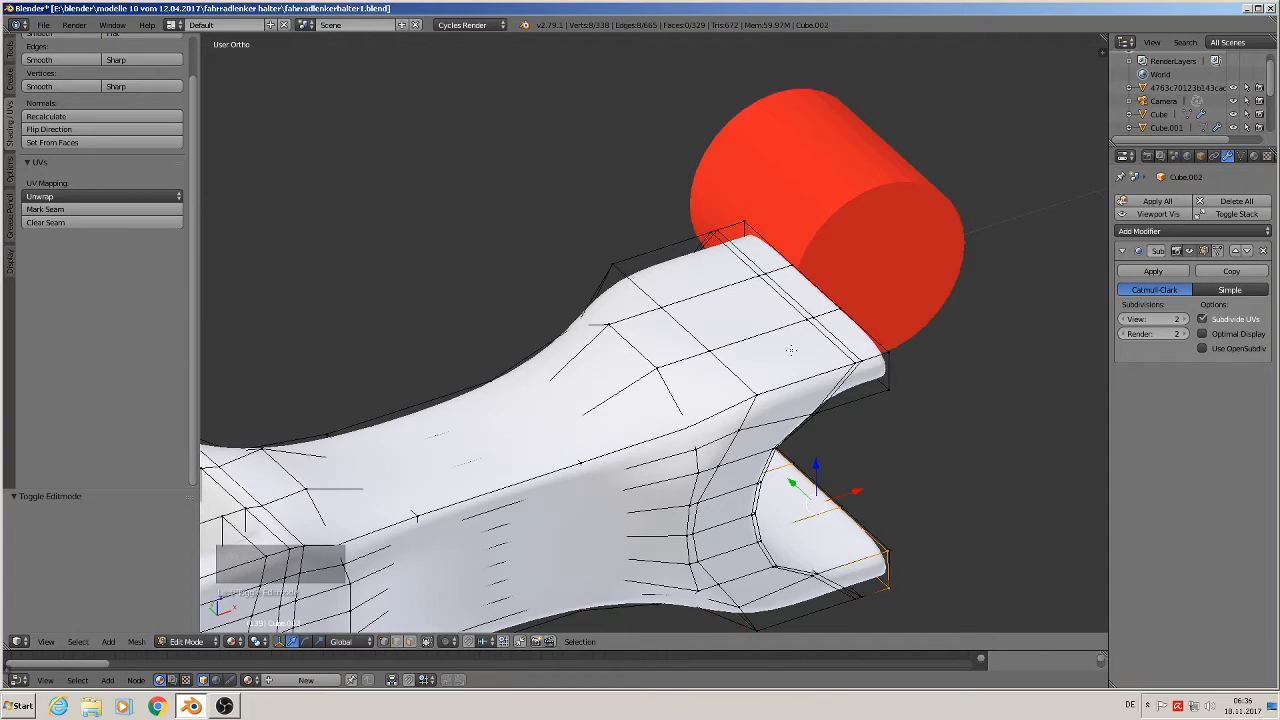
pyautogui.hotkey('ctrl', 'r')
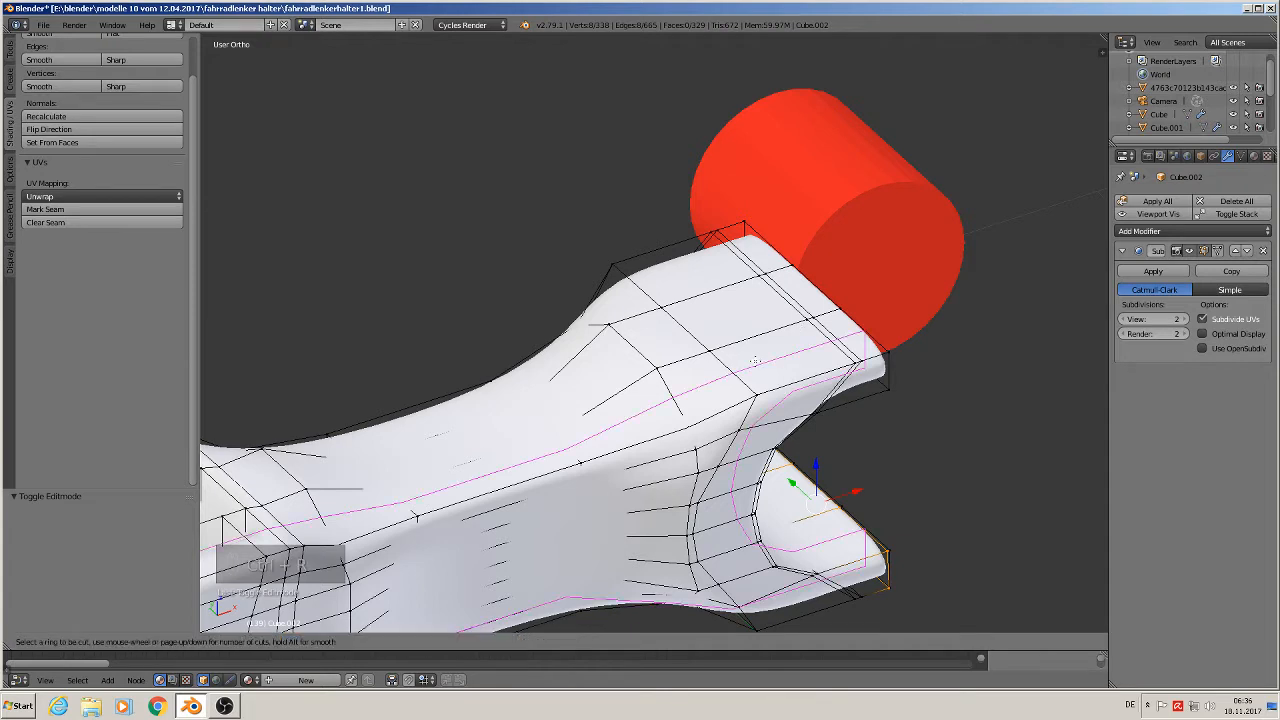
pyautogui.click(755, 358)
pyautogui.rightClick(755, 358)
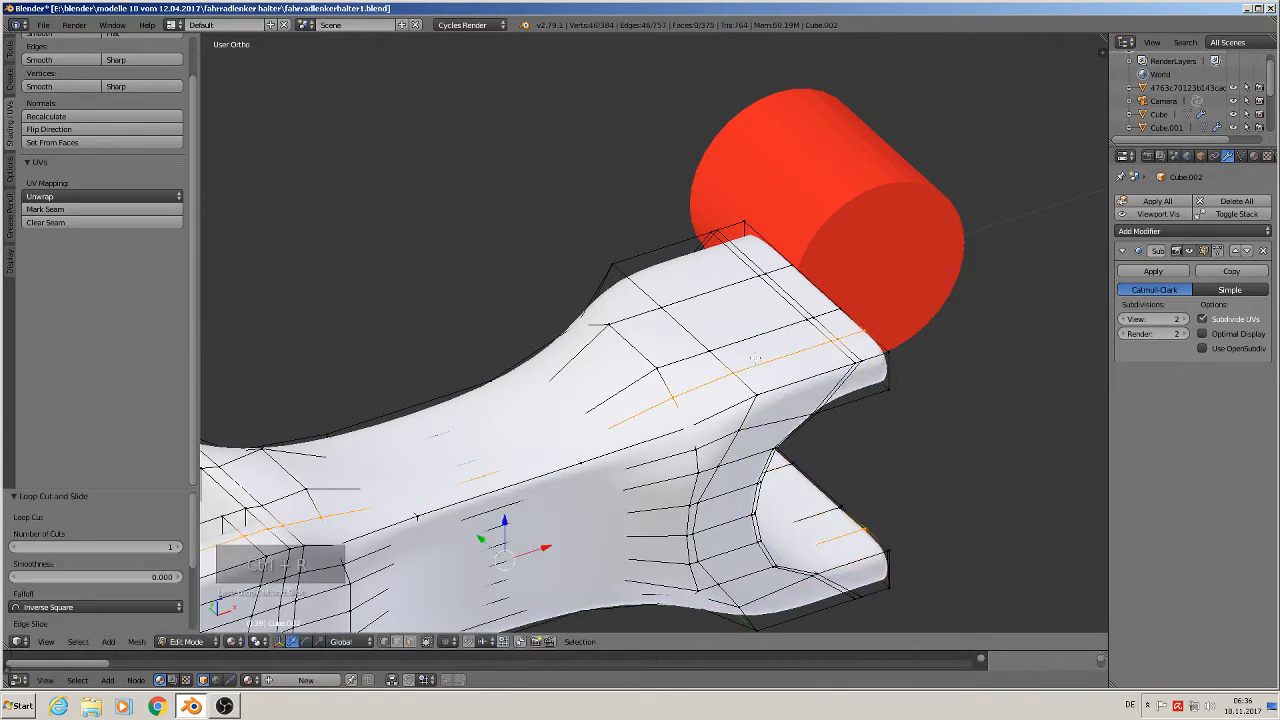
pyautogui.hotkey('ctrl', 'r')
pyautogui.click(650, 291)
pyautogui.rightClick(650, 291)
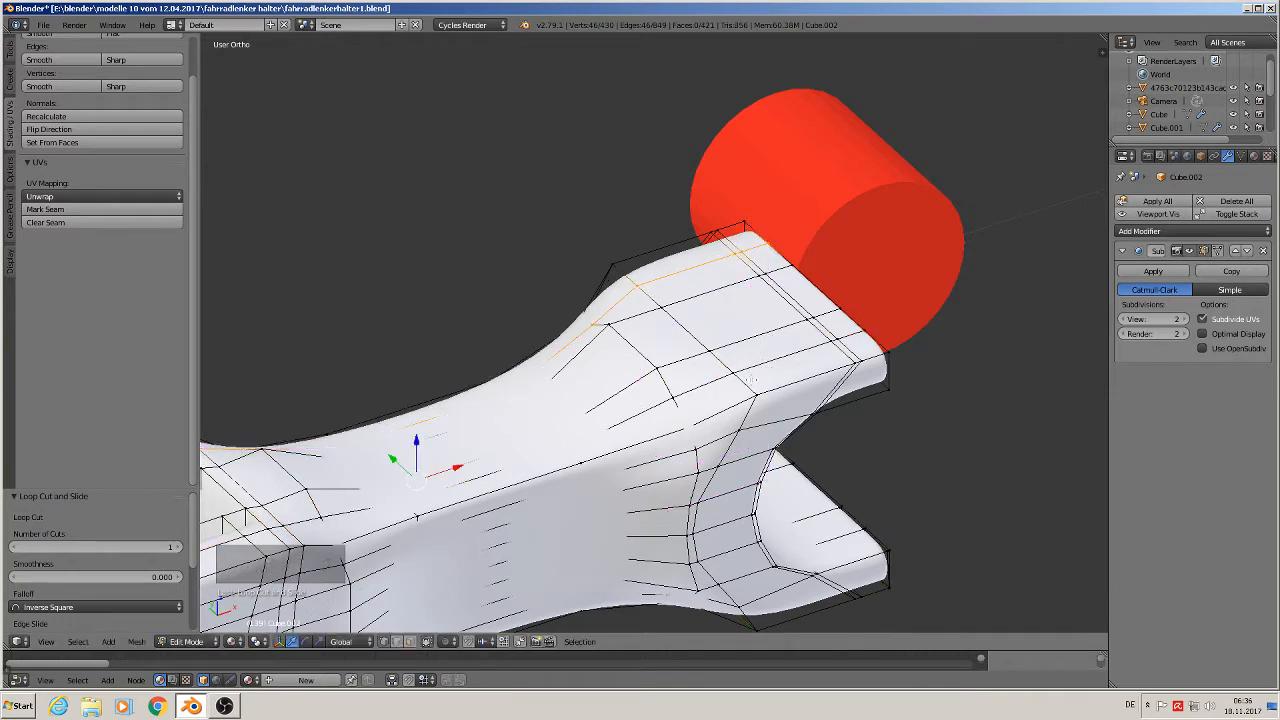
# - Select two parallel strips of three faces on top of the upper prong, extrude them about 0.03 along Z, and return to Object Mode
pyautogui.click(410, 641)
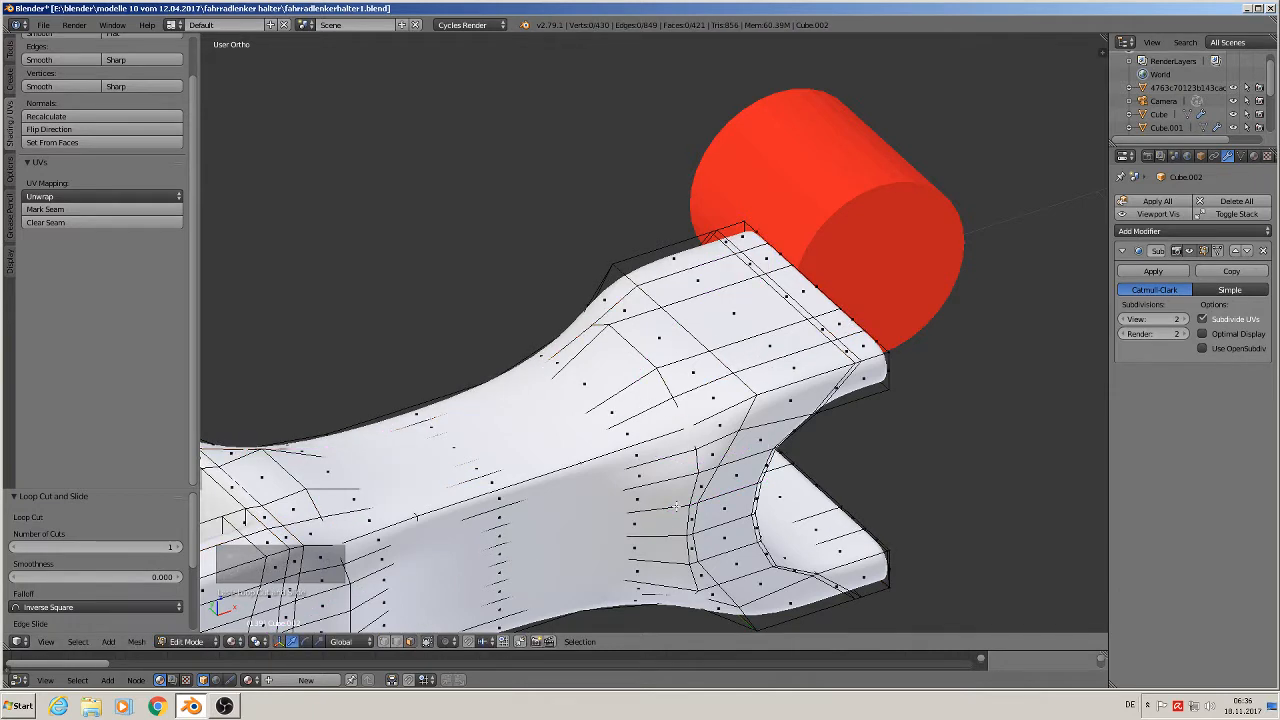
pyautogui.rightClick(840, 327)
pyautogui.keyDown('shift'); pyautogui.rightClick(823, 331); pyautogui.keyUp('shift')
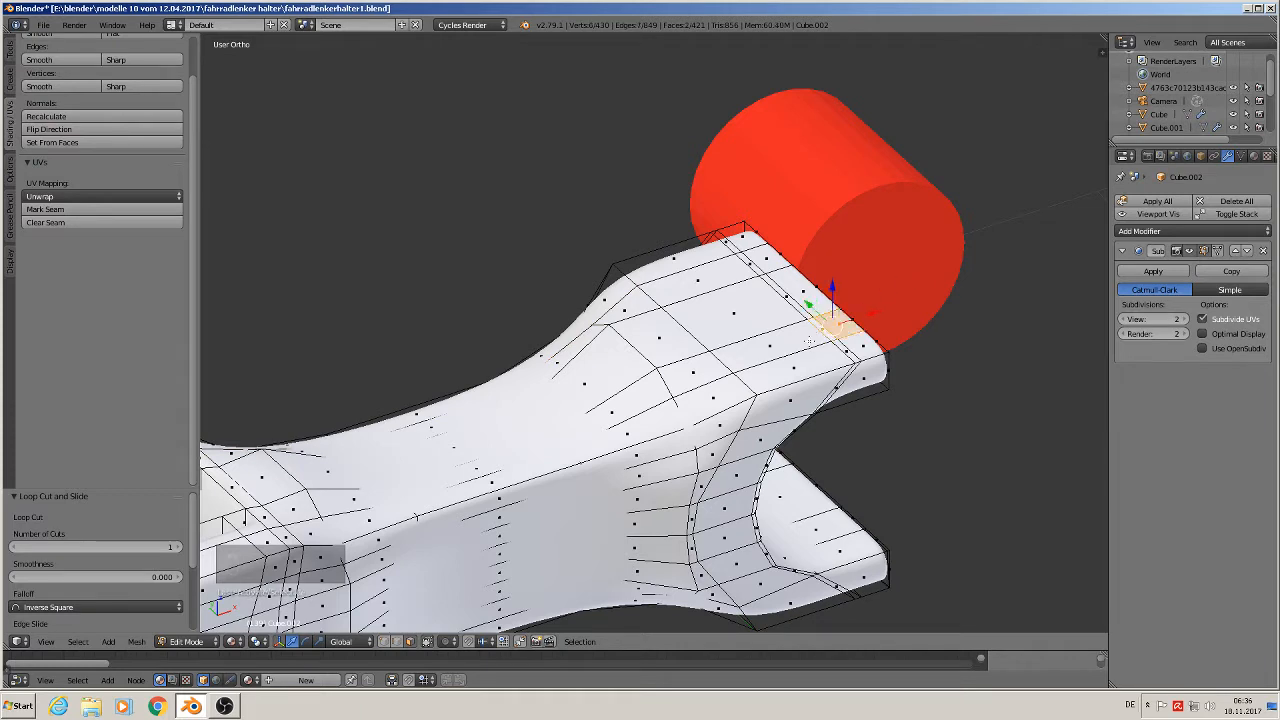
pyautogui.keyDown('shift'); pyautogui.rightClick(772, 344); pyautogui.keyUp('shift')
pyautogui.keyDown('shift'); pyautogui.rightClick(709, 279); pyautogui.keyUp('shift')
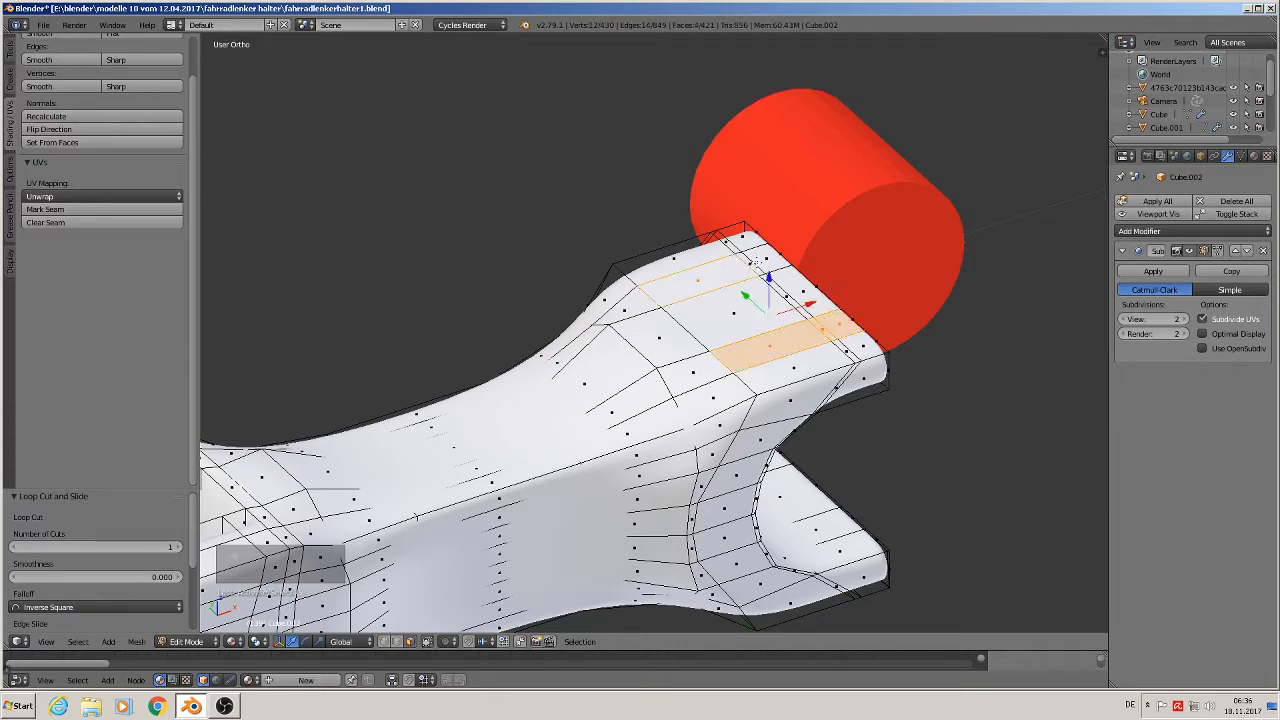
pyautogui.keyDown('shift'); pyautogui.rightClick(748, 264); pyautogui.keyUp('shift')
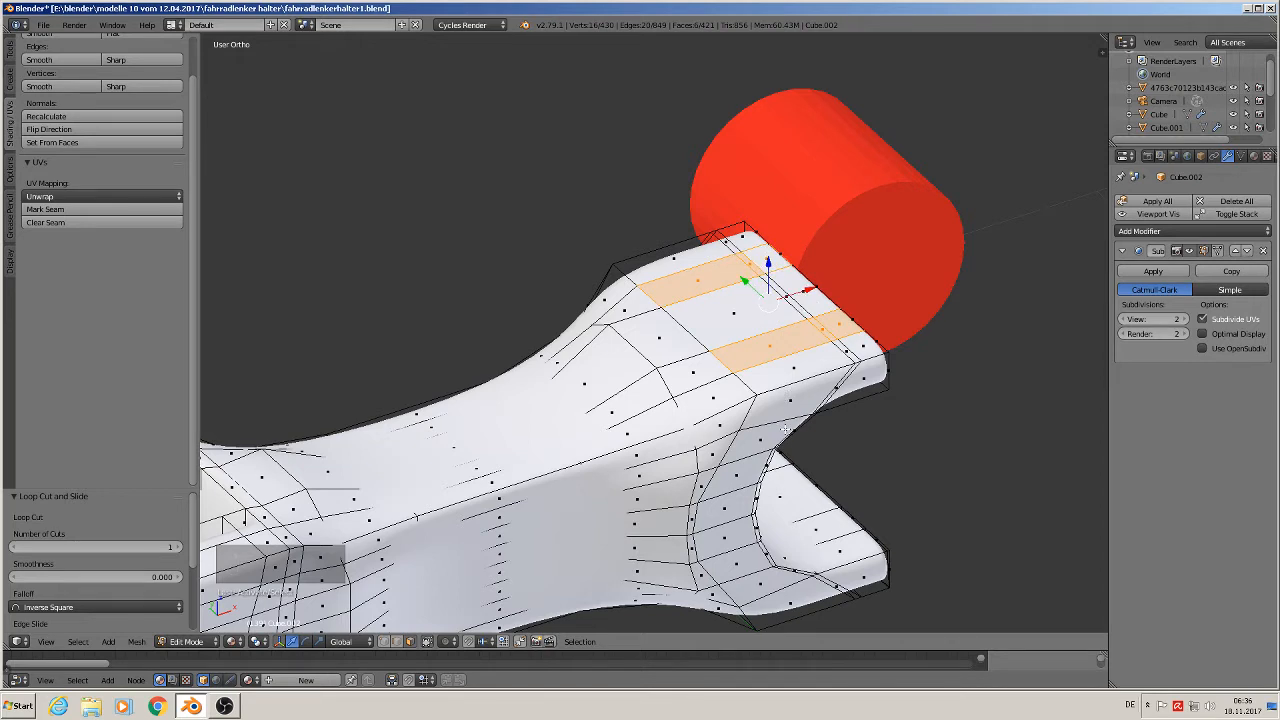
pyautogui.press('e')
pyautogui.press('z')
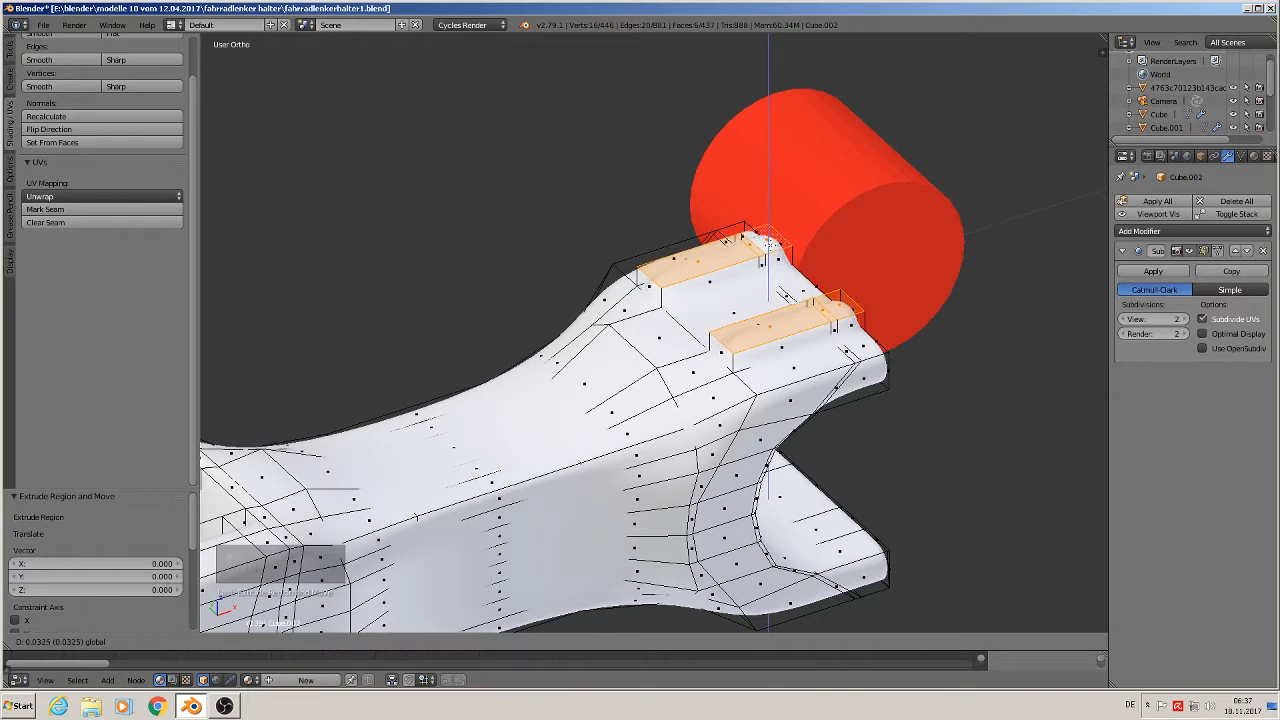
pyautogui.press('Return')
pyautogui.press('Tab')
# - Select two parallel strips of three faces on the underside of the lower prong, extrude them downward along Z, and return to Object Mode
pyautogui.moveTo(880, 391)
pyautogui.mouseDown(button='middle')
pyautogui.moveTo(848, 394)
pyautogui.moveTo(873, 380)
pyautogui.mouseUp(button='middle')
pyautogui.moveTo(853, 509); pyautogui.dragTo(834, 484, button='middle')
pyautogui.keyDown('shift'); pyautogui.moveTo(857, 583); pyautogui.dragTo(764, 335, button='middle'); pyautogui.keyUp('shift')
pyautogui.scroll(3, 822, 322)
pyautogui.press('Tab')
pyautogui.rightClick(783, 262)
pyautogui.keyDown('shift'); pyautogui.rightClick(812, 267); pyautogui.keyUp('shift')
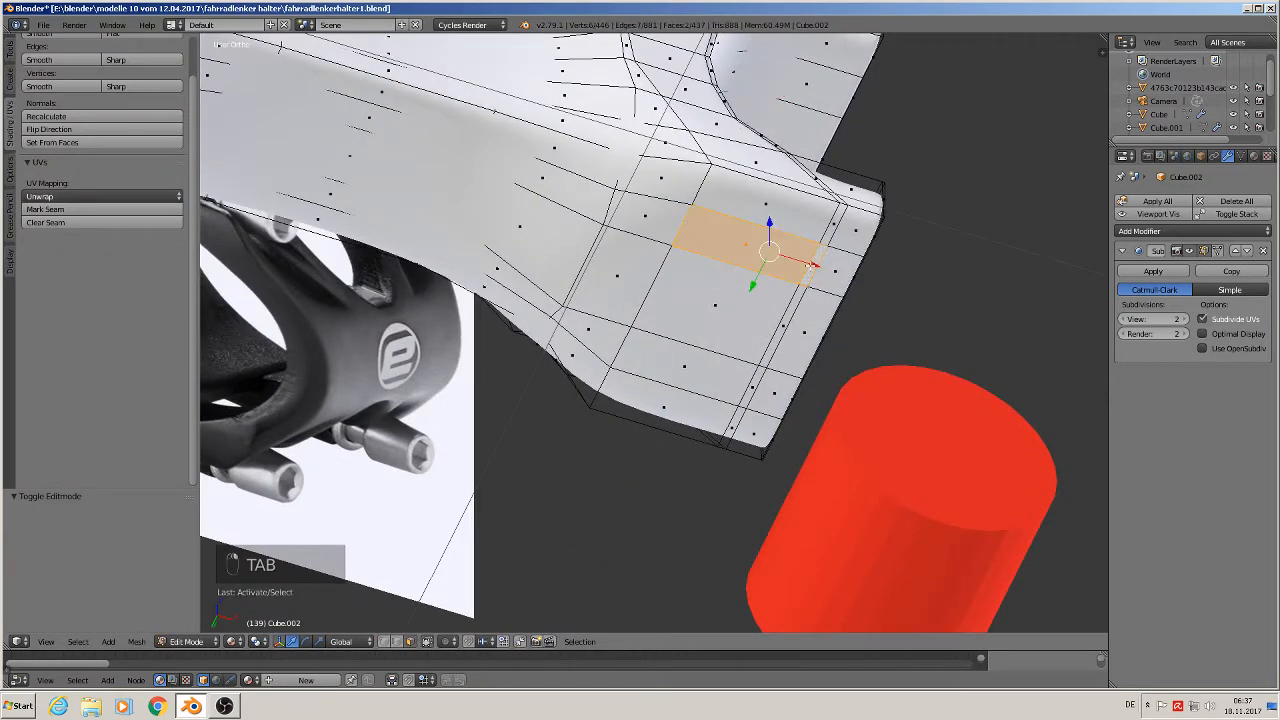
pyautogui.keyDown('shift'); pyautogui.rightClick(835, 271); pyautogui.keyUp('shift')
pyautogui.keyDown('shift'); pyautogui.rightClick(772, 393); pyautogui.keyUp('shift')
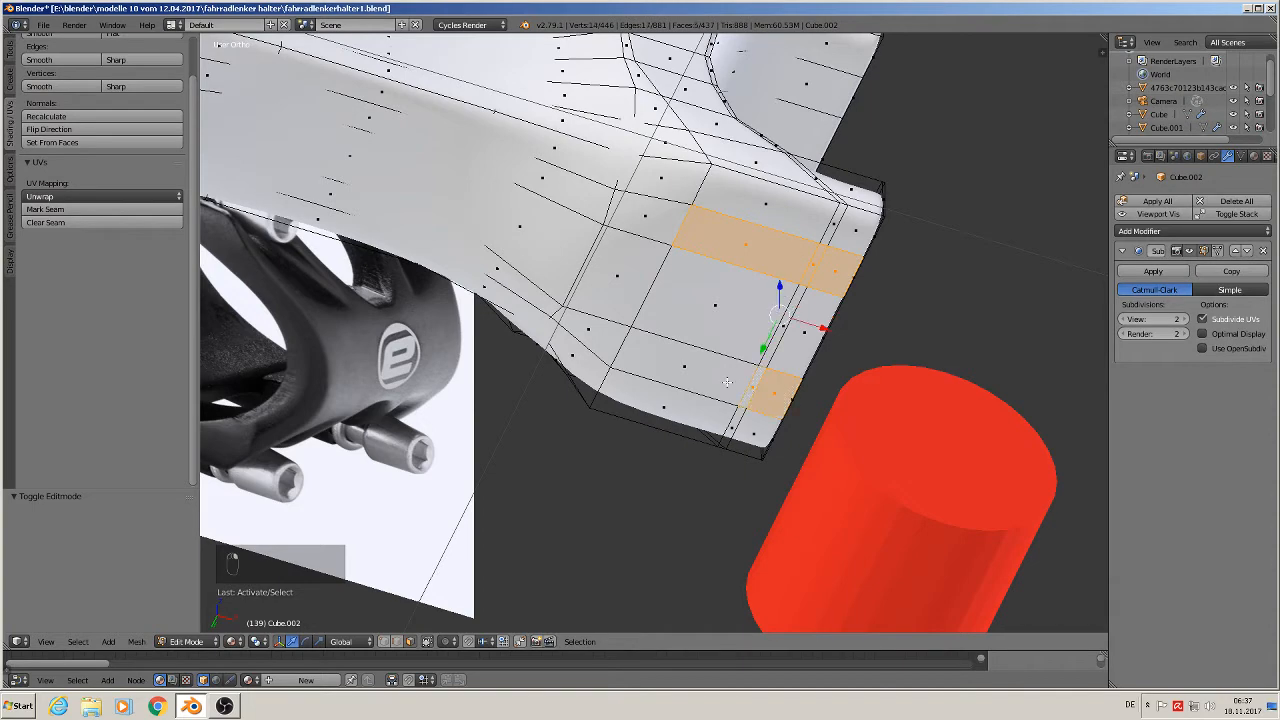
pyautogui.keyDown('shift'); pyautogui.rightClick(705, 376); pyautogui.keyUp('shift')
pyautogui.moveTo(713, 378); pyautogui.dragTo(726, 448, button='middle')
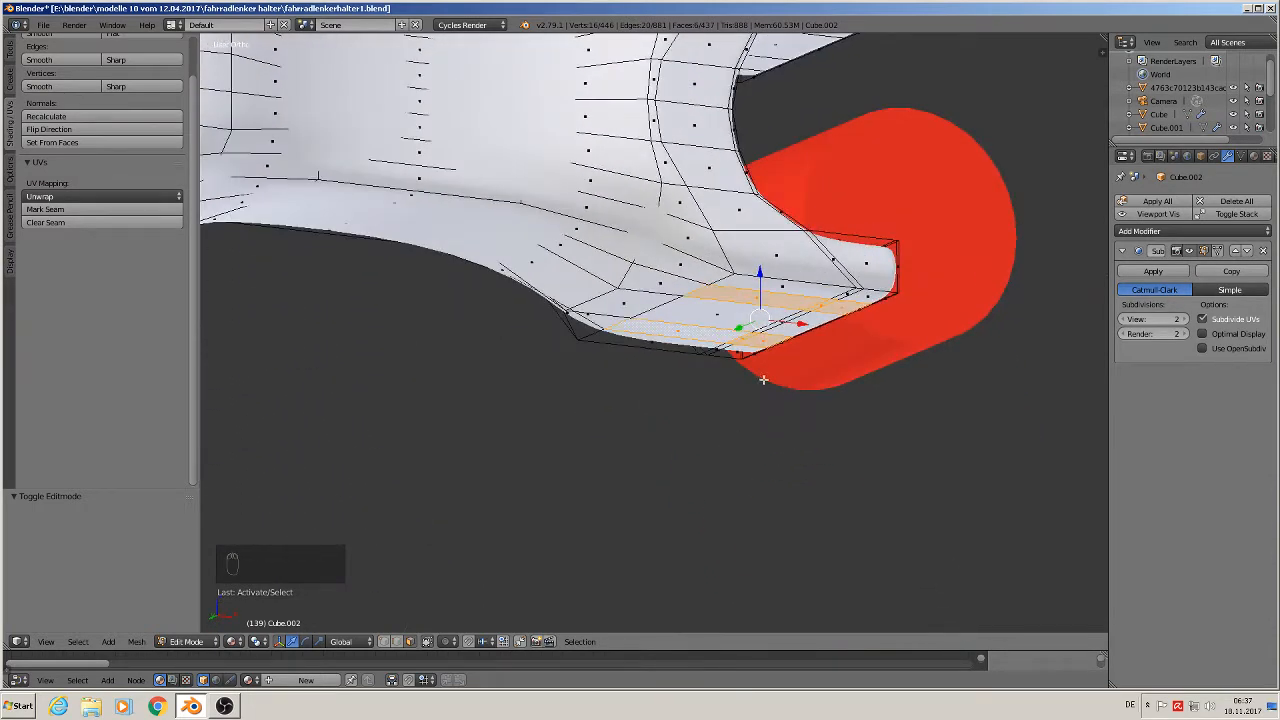
pyautogui.press('g')
pyautogui.press('e')
pyautogui.rightClick(772, 324)
pyautogui.press('g')
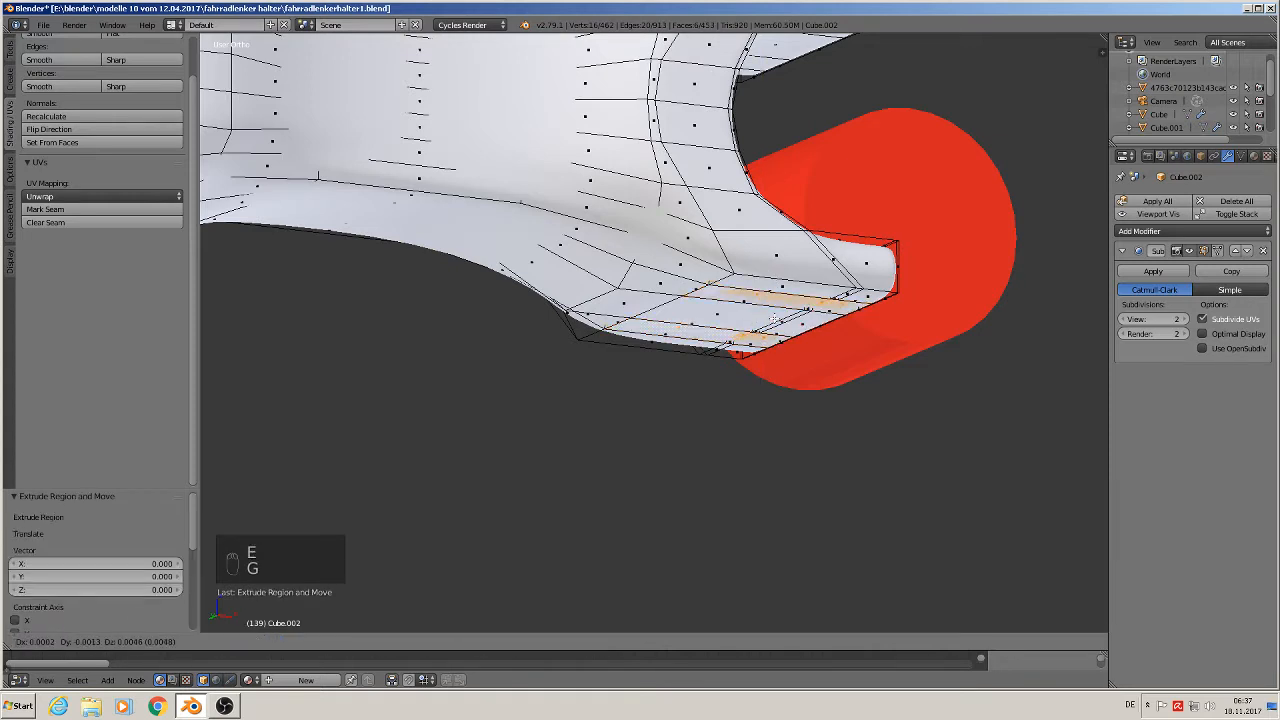
pyautogui.rightClick(773, 318)
pyautogui.press('z')
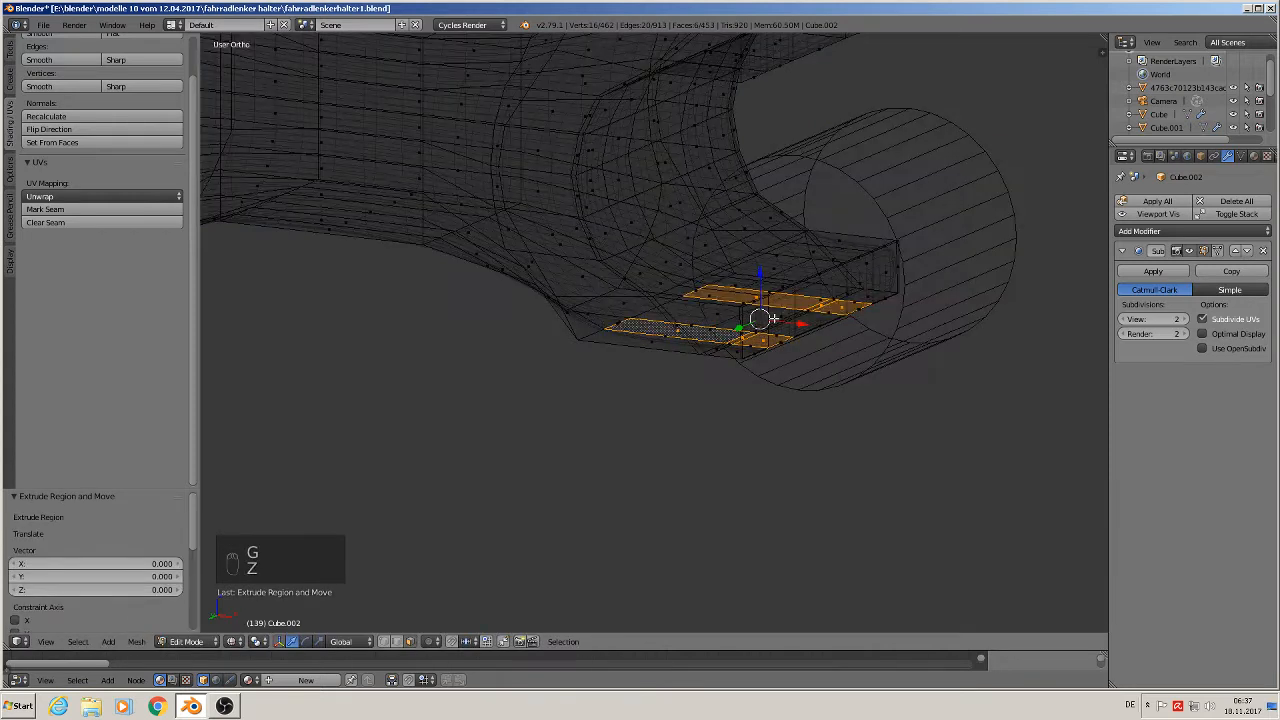
pyautogui.press('z')
pyautogui.moveTo(760, 276); pyautogui.dragTo(762, 296)
pyautogui.press('Tab')
pyautogui.moveTo(797, 366)
pyautogui.mouseDown(button='middle')
pyautogui.moveTo(835, 372)
pyautogui.moveTo(810, 386)
pyautogui.mouseUp(button='middle')
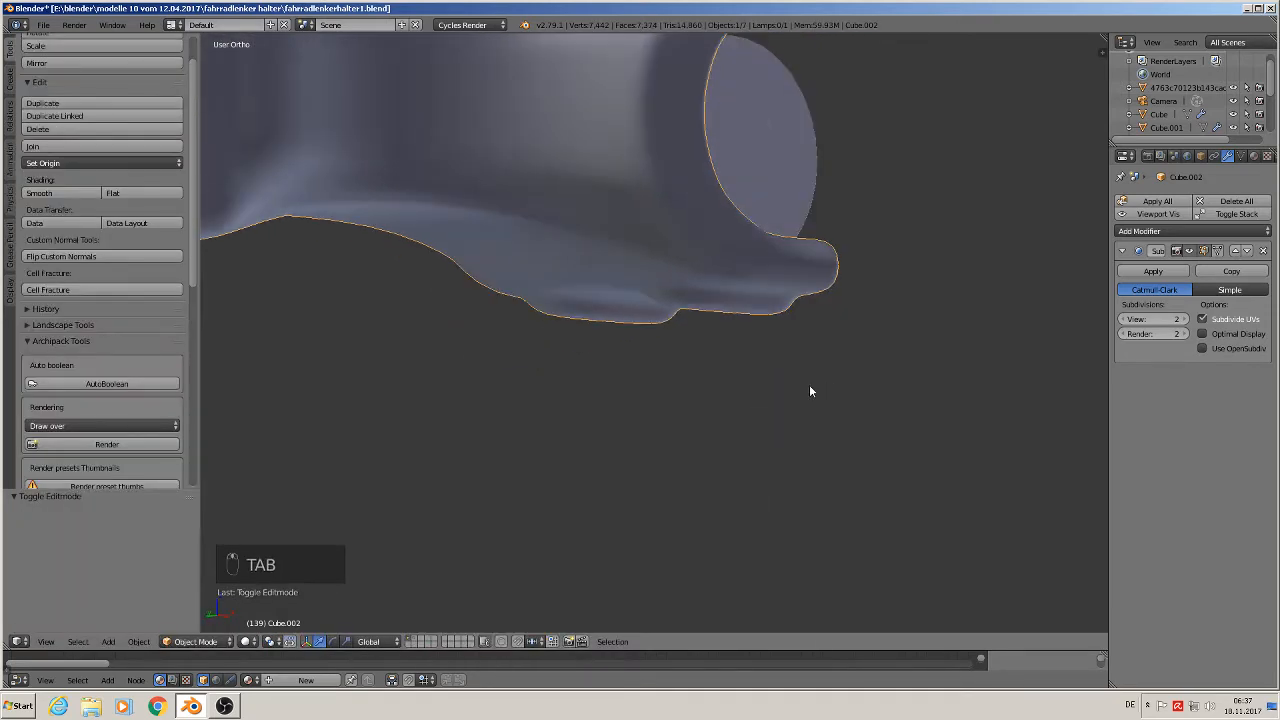
# - Switch the viewport back to coloured material shading and examine the stem from the side and its slotted end
pyautogui.click(247, 641)
pyautogui.click(276, 568)
pyautogui.moveTo(524, 455)
pyautogui.mouseDown(button='middle')
pyautogui.moveTo(716, 244)
pyautogui.moveTo(683, 223)
pyautogui.moveTo(837, 323)
pyautogui.moveTo(790, 321)
pyautogui.mouseUp(button='middle')
pyautogui.scroll(-1, 789, 316)
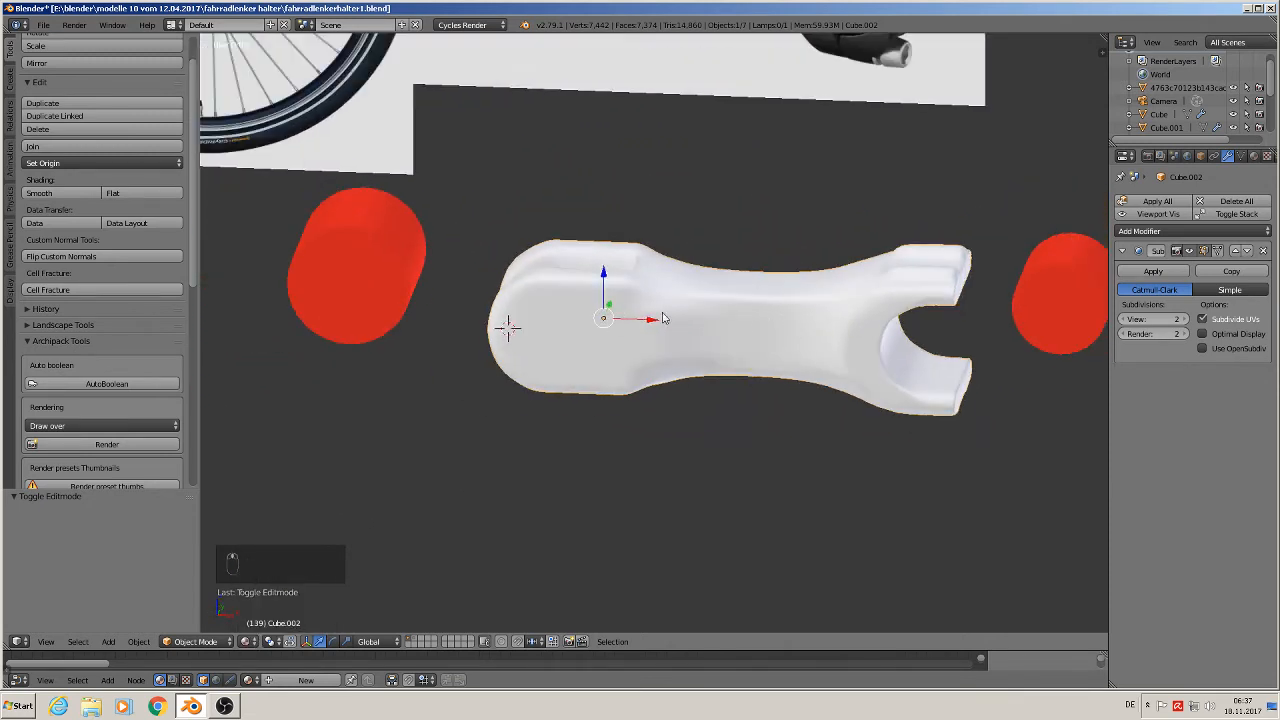
pyautogui.moveTo(661, 313); pyautogui.dragTo(646, 382, button='middle')
pyautogui.scroll(4, 627, 383)
pyautogui.moveTo(565, 377); pyautogui.dragTo(549, 243, button='middle')
# - In Edit Mode, add a lengthwise loop cut near the slot-side edge of each arm at the rounded end, and return to Object Mode
pyautogui.press('Tab')
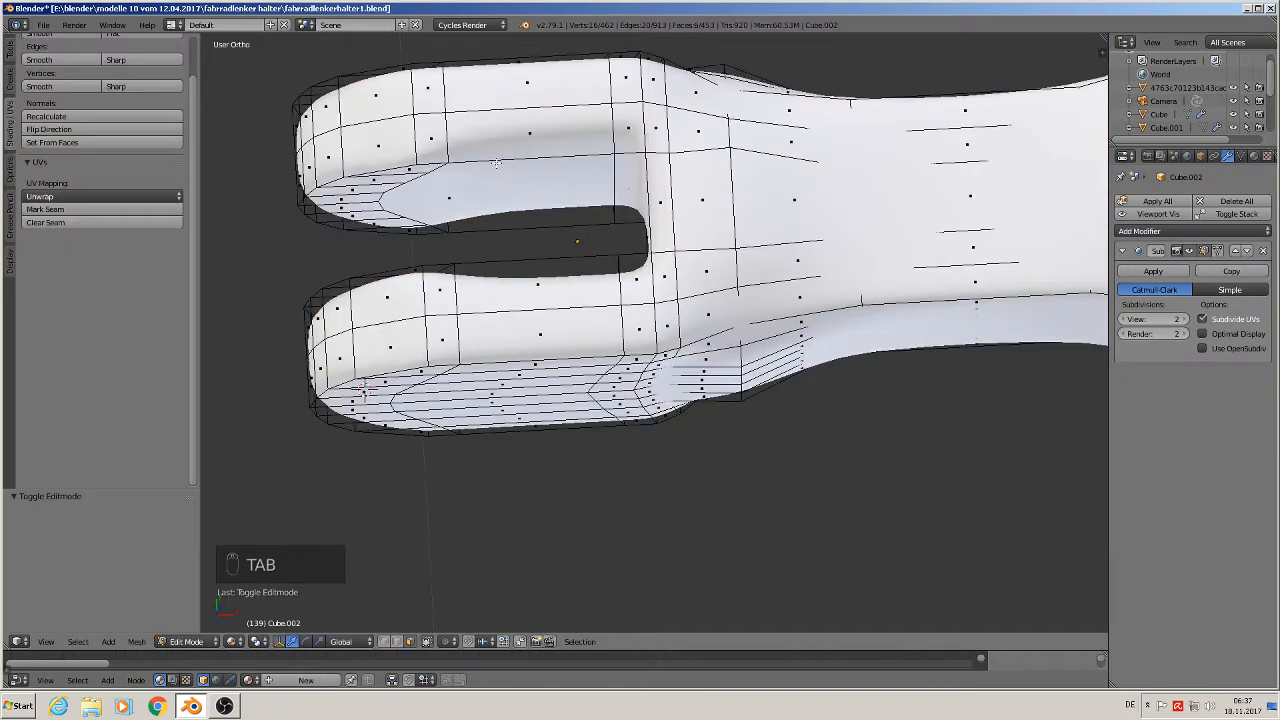
pyautogui.scroll(-3, 690, 192)
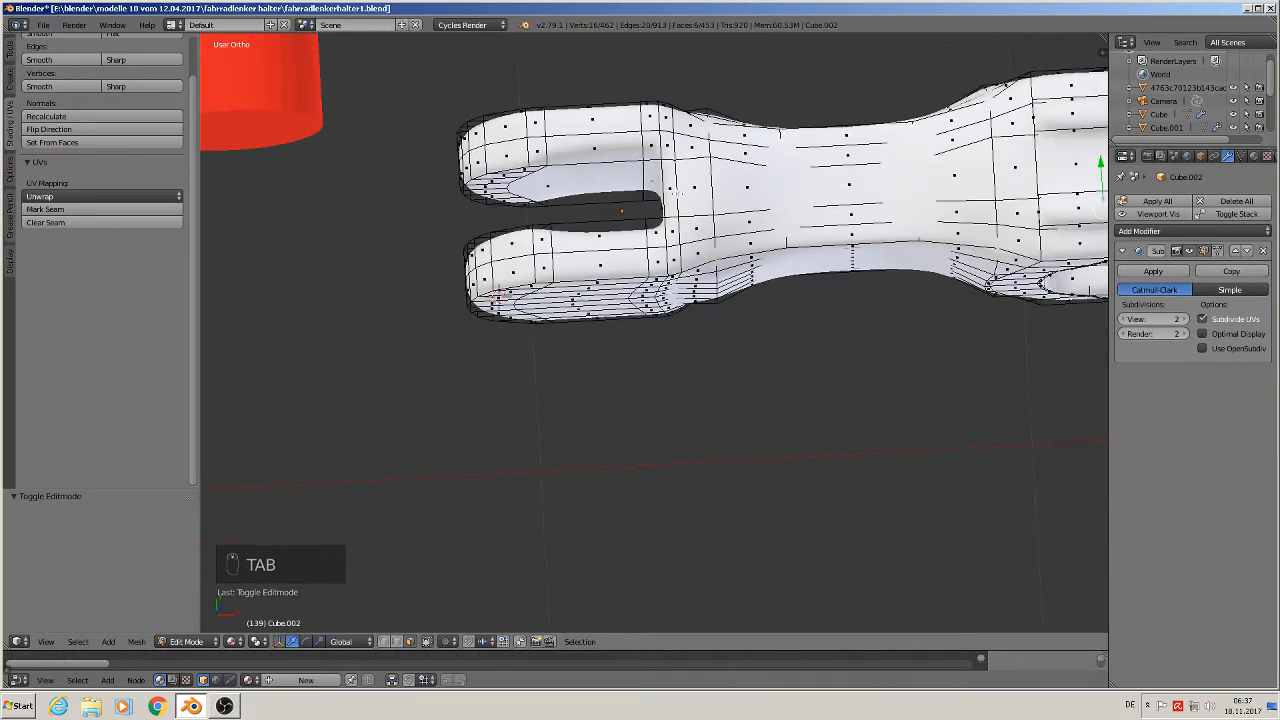
pyautogui.keyDown('shift'); pyautogui.moveTo(676, 194); pyautogui.dragTo(588, 220, button='middle'); pyautogui.keyUp('shift')
pyautogui.scroll(1, 541, 204)
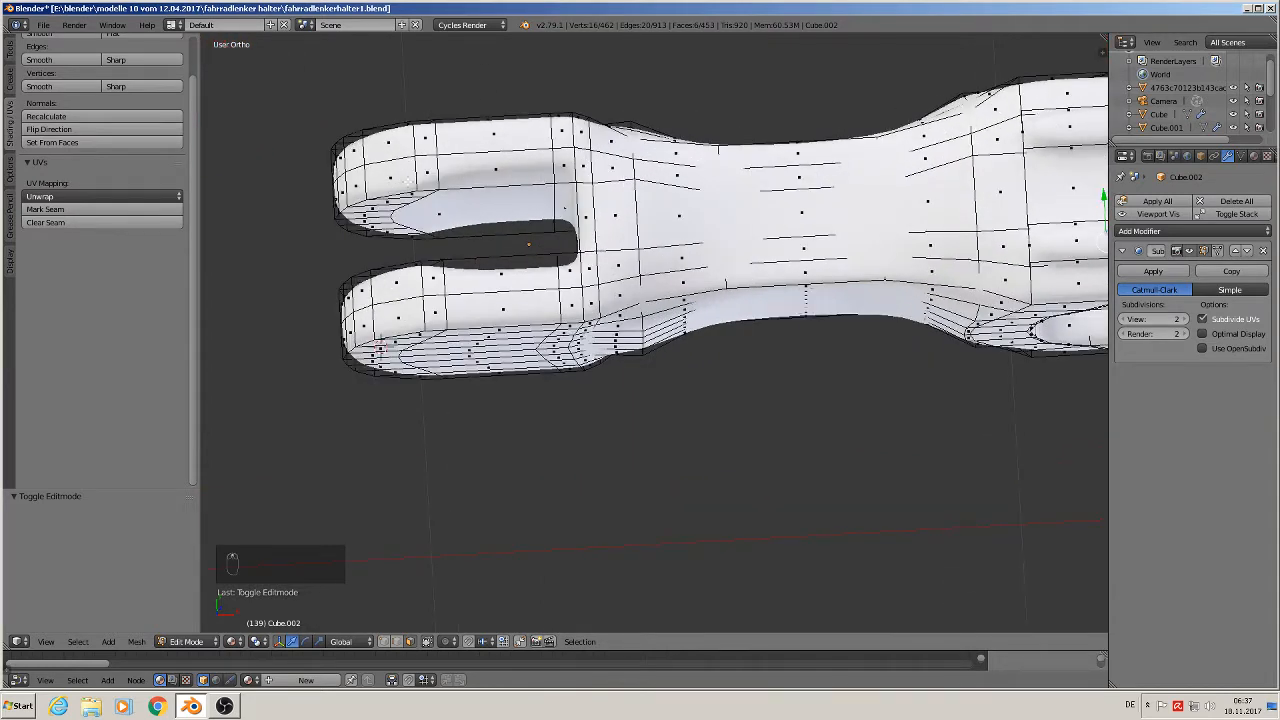
pyautogui.scroll(1, 414, 197)
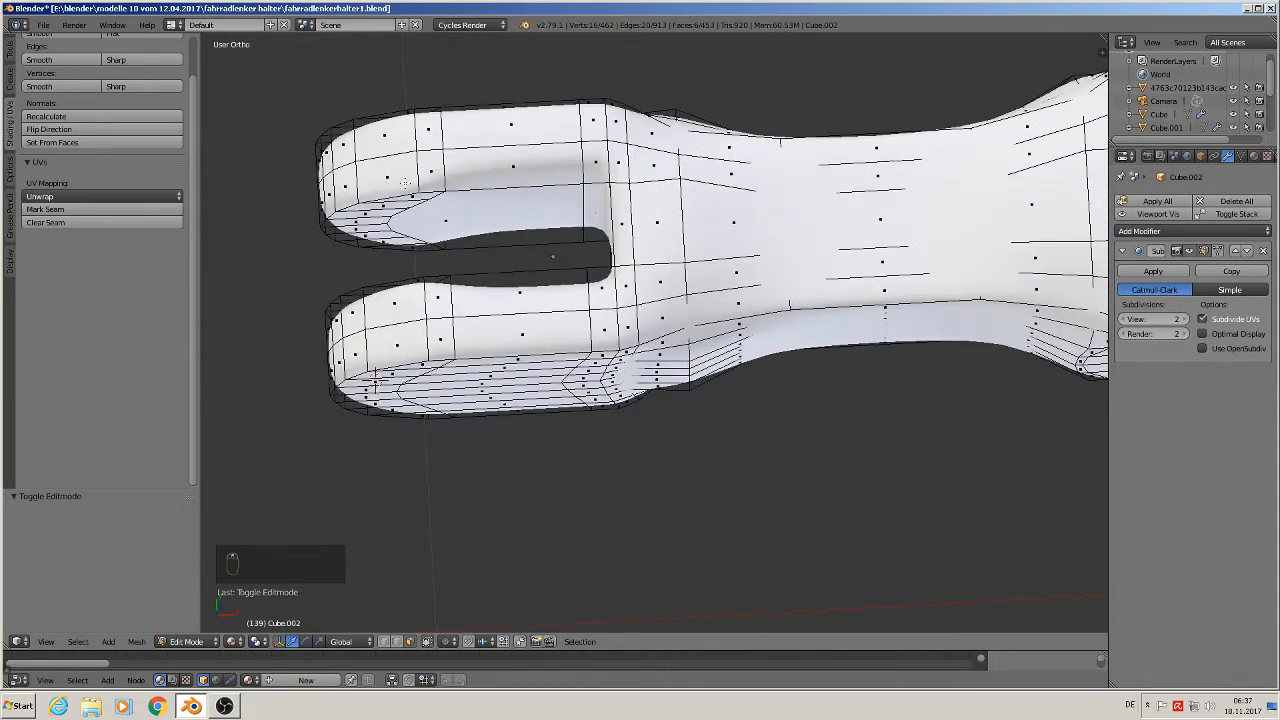
pyautogui.scroll(1, 404, 184)
pyautogui.hotkey('ctrl', 'r')
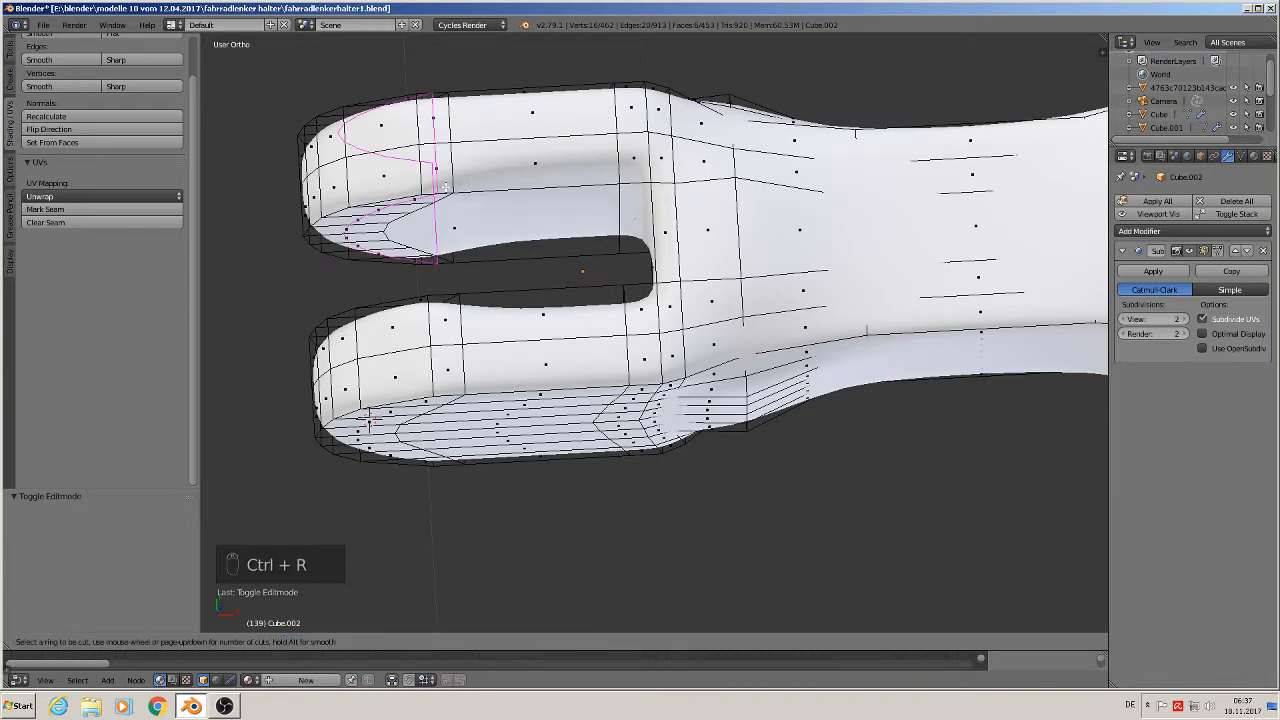
pyautogui.click(455, 189)
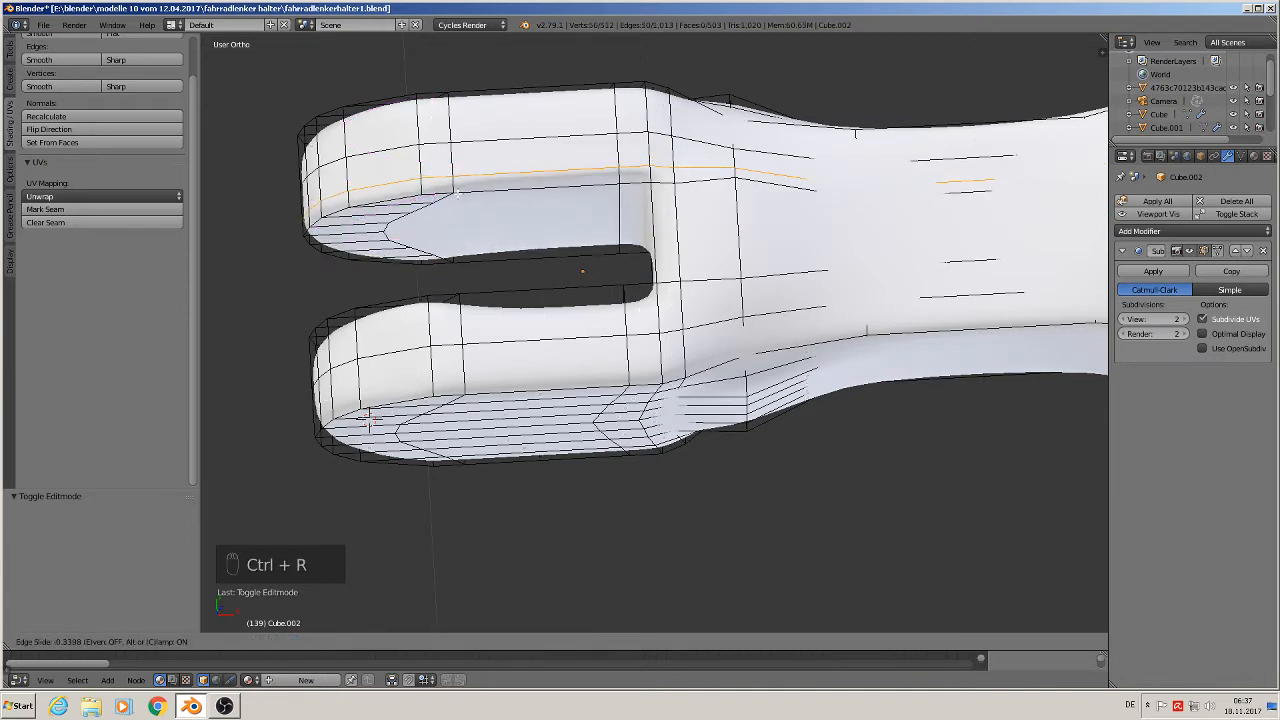
pyautogui.click(455, 189)
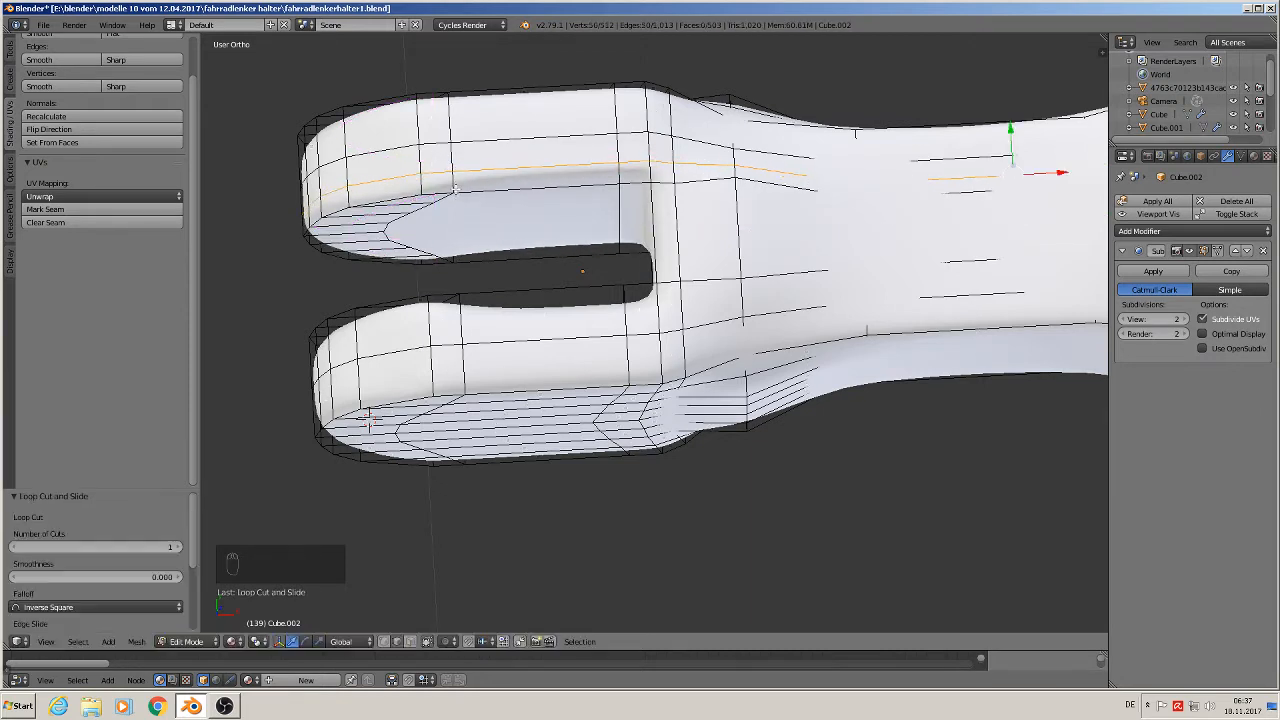
pyautogui.hotkey('ctrl', 'r')
pyautogui.click(440, 298)
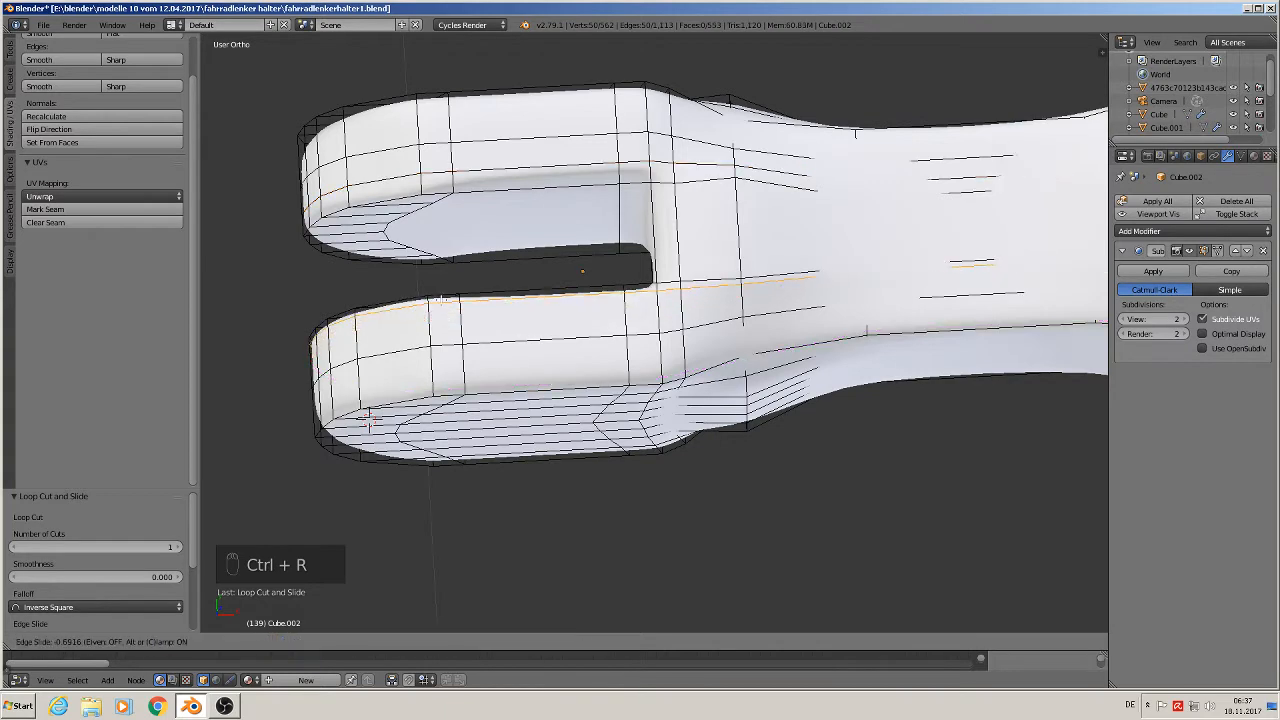
pyautogui.click(440, 298)
pyautogui.press('Tab')
pyautogui.scroll(-2, 591, 263)
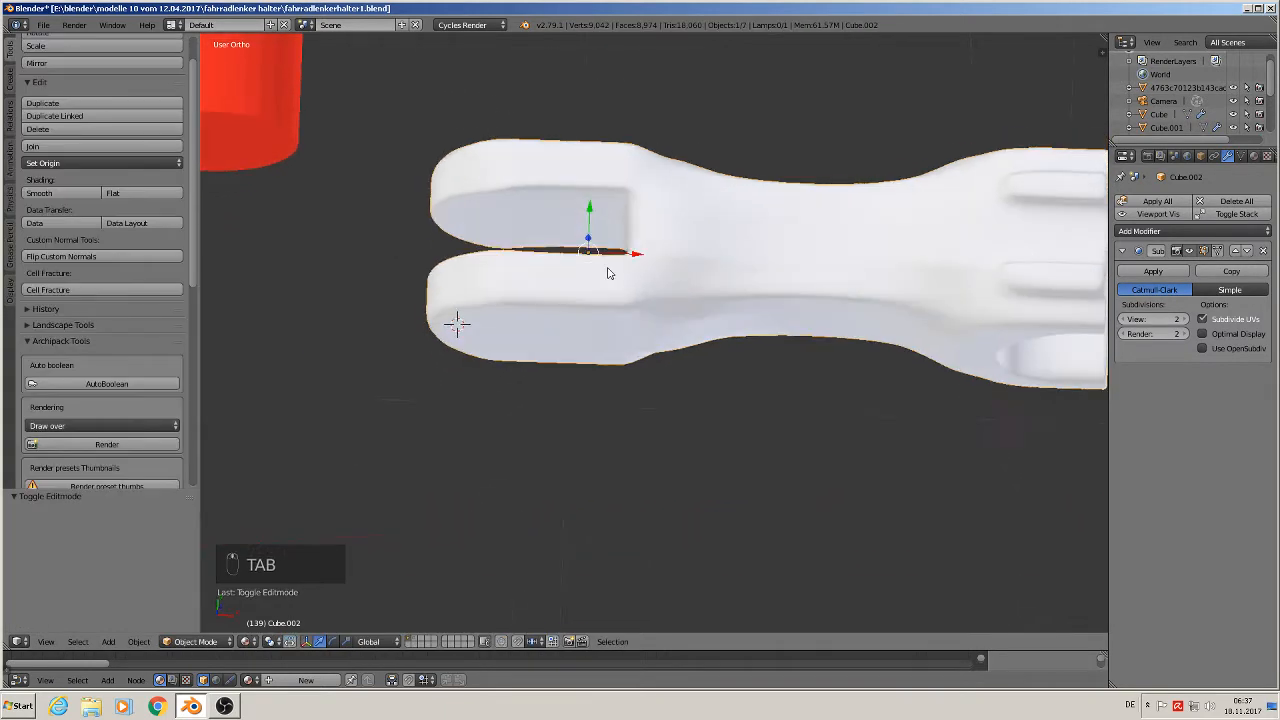
# - In front view, select the upper and lower corner vertices of the rounded end's outline and move them -0.006 along X
pyautogui.moveTo(607, 254); pyautogui.dragTo(609, 163, button='middle')
pyautogui.press('Tab')
pyautogui.scroll(5, 609, 163)
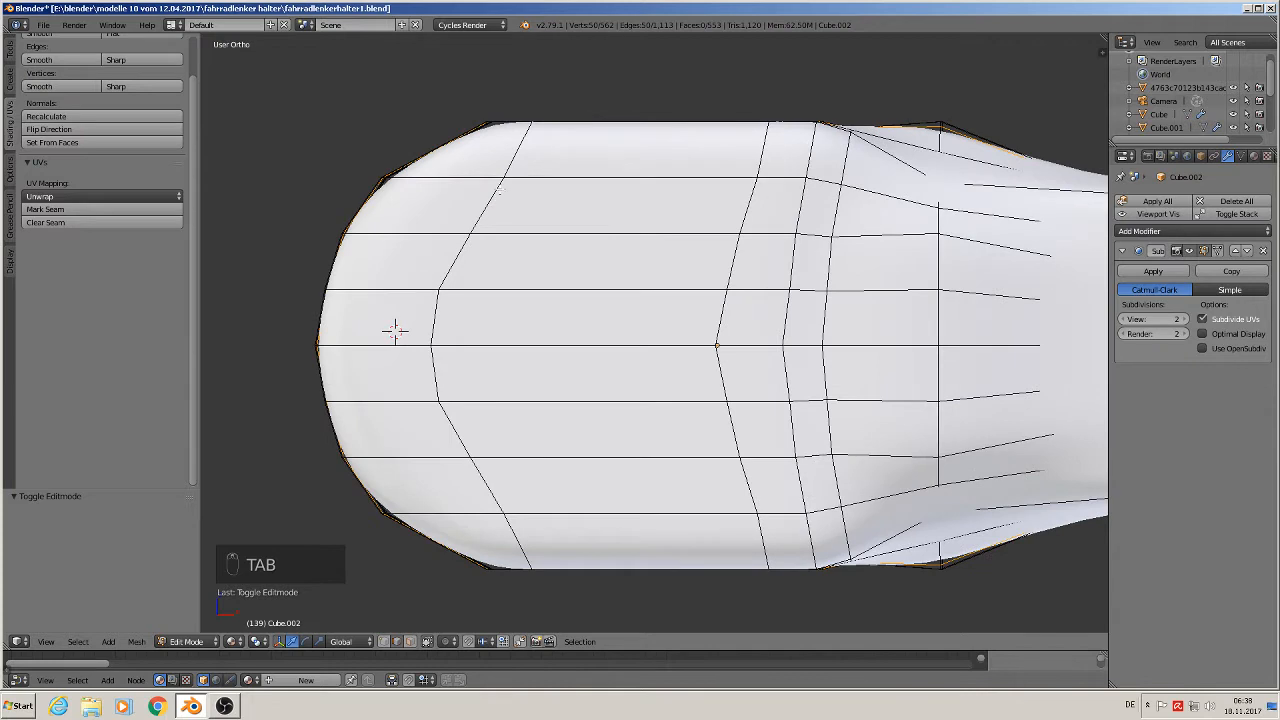
pyautogui.press('KP_1')
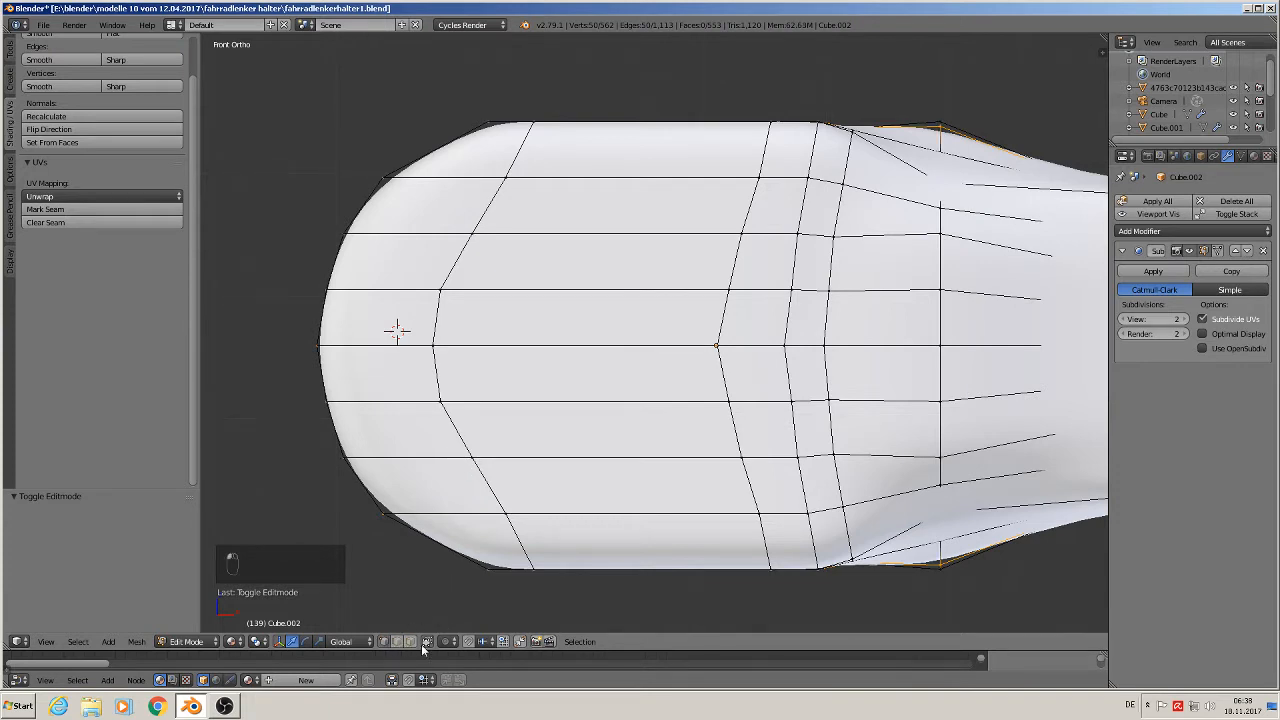
pyautogui.press('a')
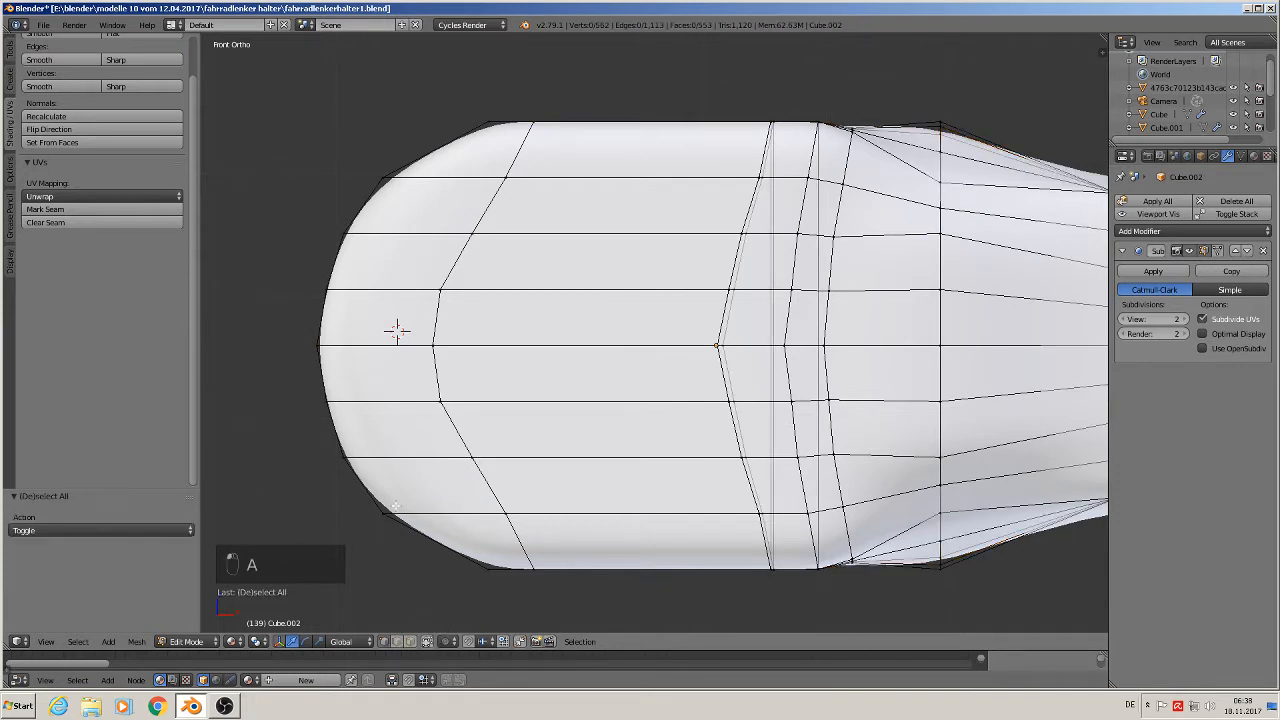
pyautogui.press('c')
pyautogui.click(397, 172)
pyautogui.rightClick(397, 172)
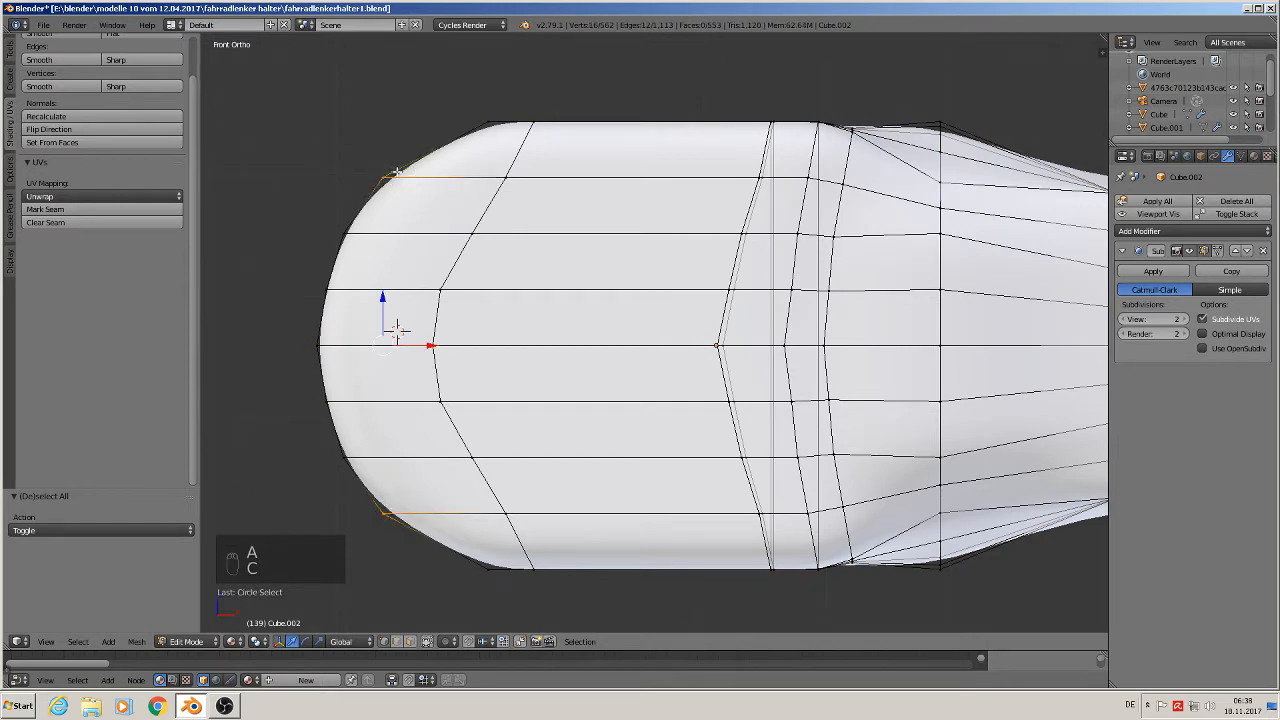
pyautogui.press('g')
pyautogui.press('x')
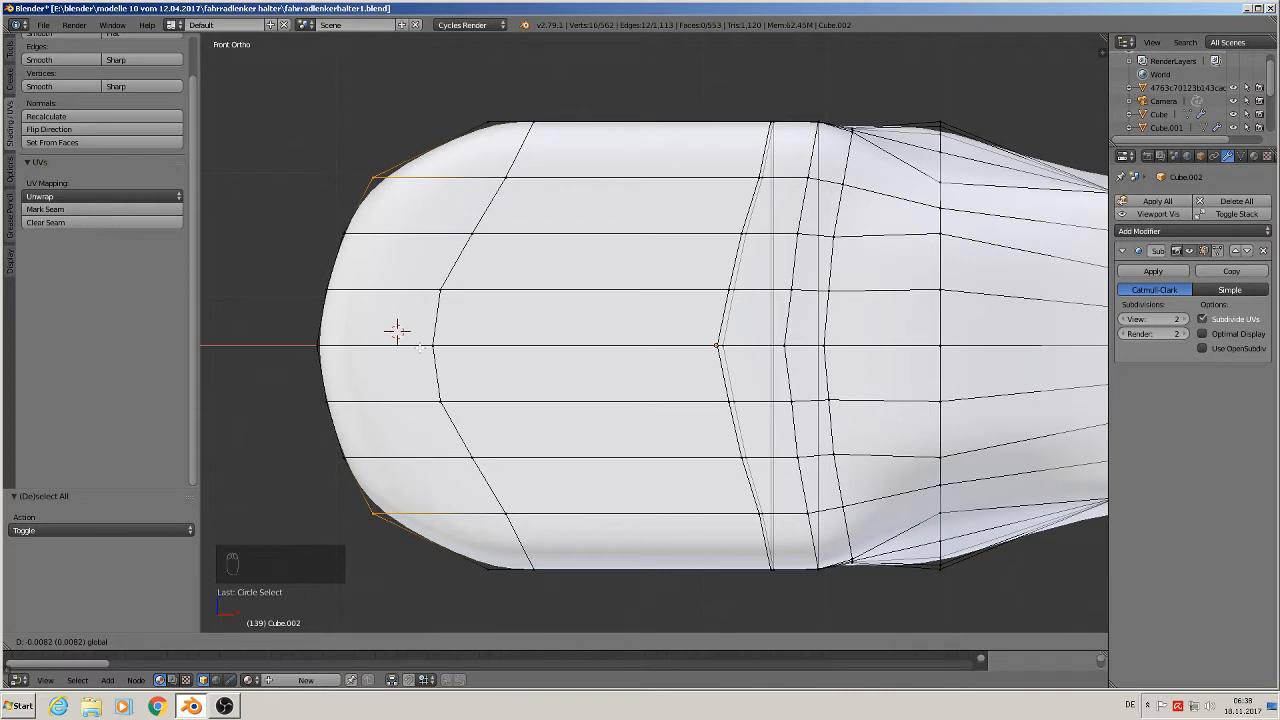
pyautogui.click(424, 347)
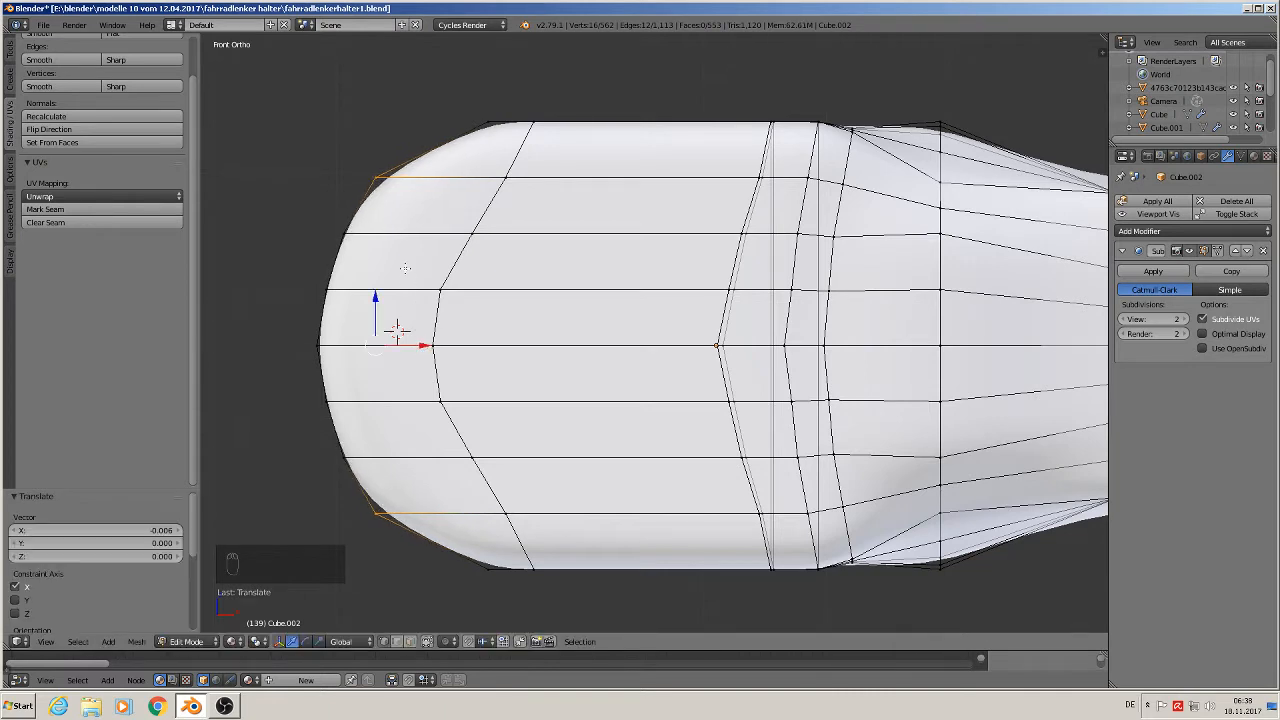
# - Select only the upper corner vertices of the rounded end and move them 0.015 along X and 0.009 along Z
pyautogui.press('a')
pyautogui.press('v')
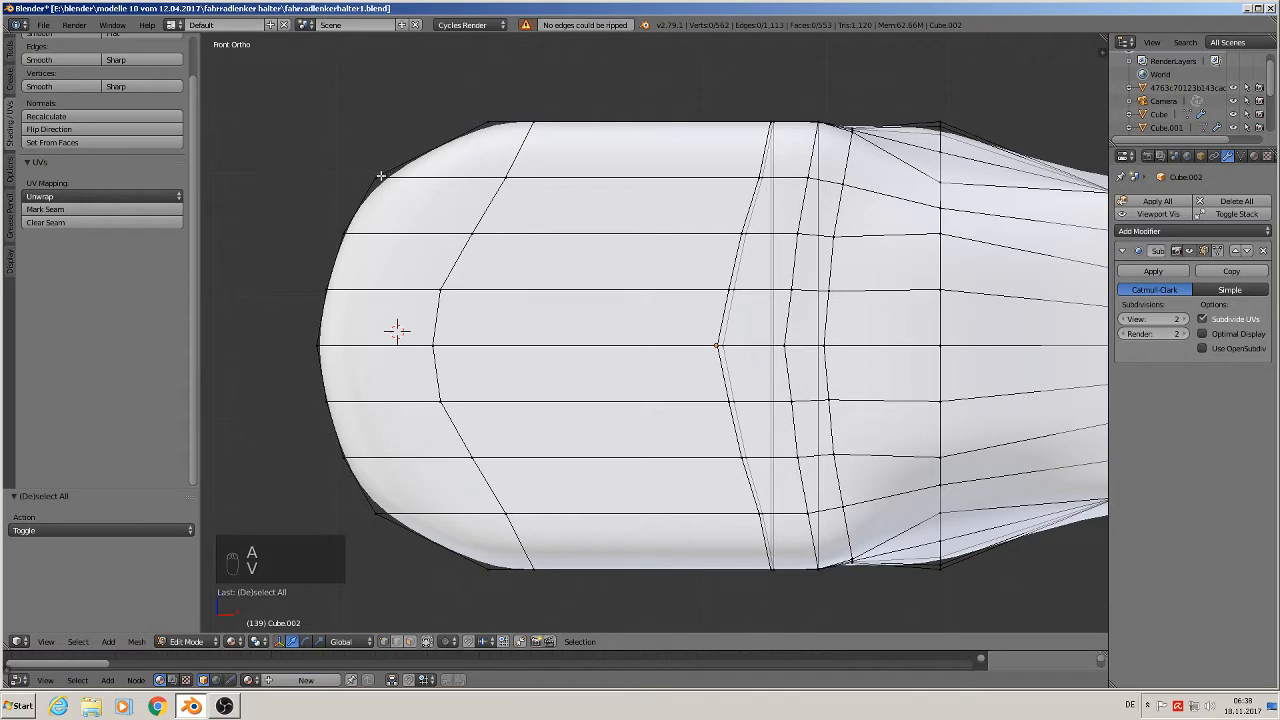
pyautogui.press('c')
pyautogui.click(374, 171)
pyautogui.rightClick(374, 171)
pyautogui.press('g')
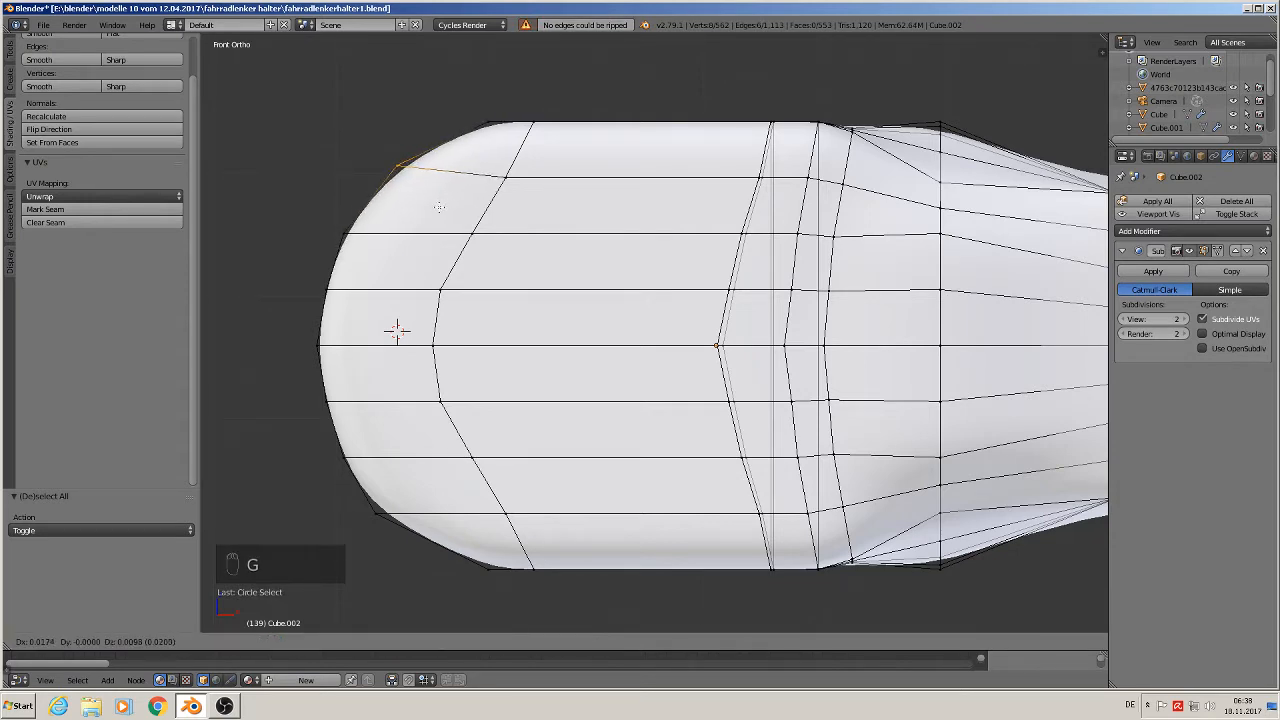
pyautogui.click(435, 207)
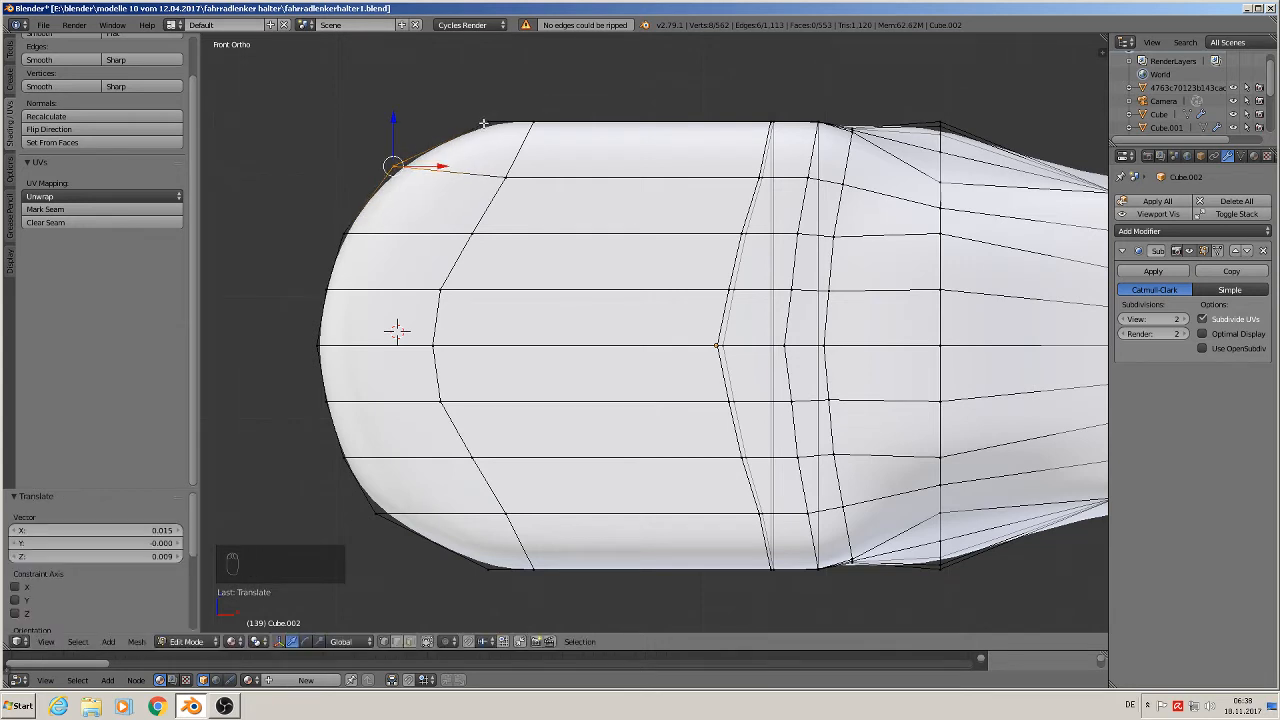
# - Select the lower corner vertices of the rounded end, move them slightly down and toward the stem body, and return to Object Mode
pyautogui.keyDown('shift'); pyautogui.moveTo(397, 331); pyautogui.dragTo(386, 220, button='middle'); pyautogui.keyUp('shift')
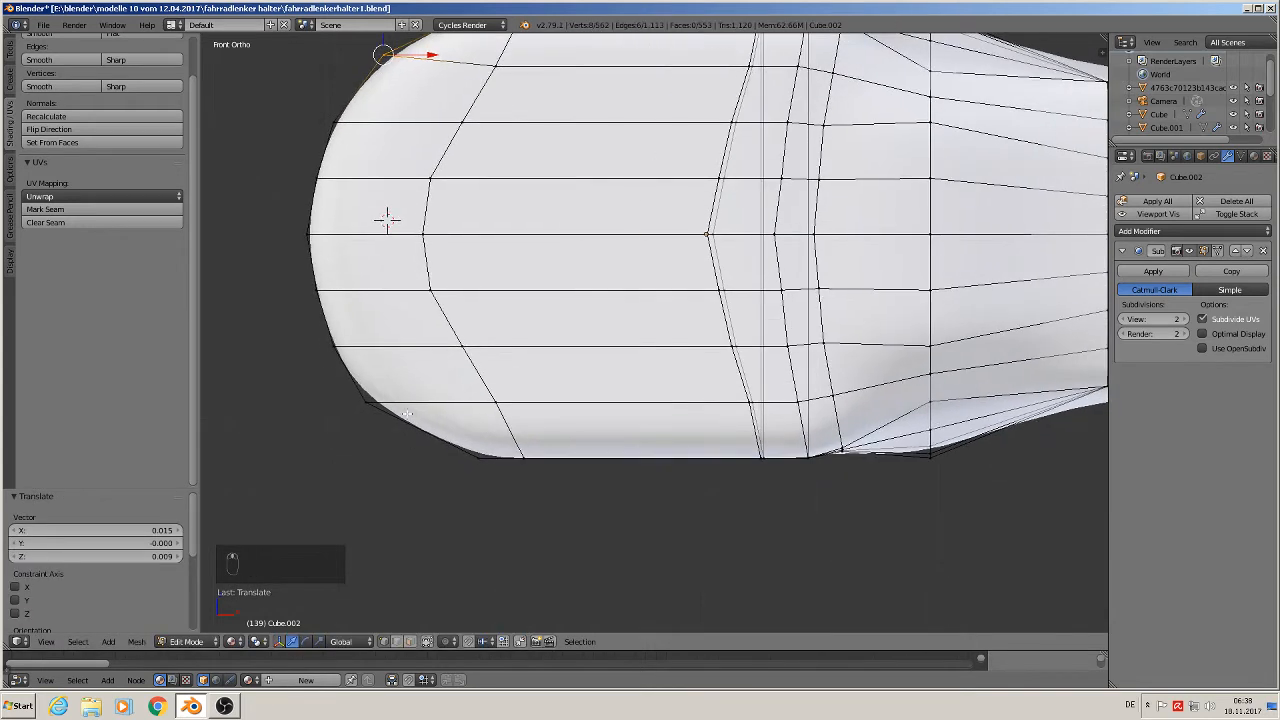
pyautogui.press('a')
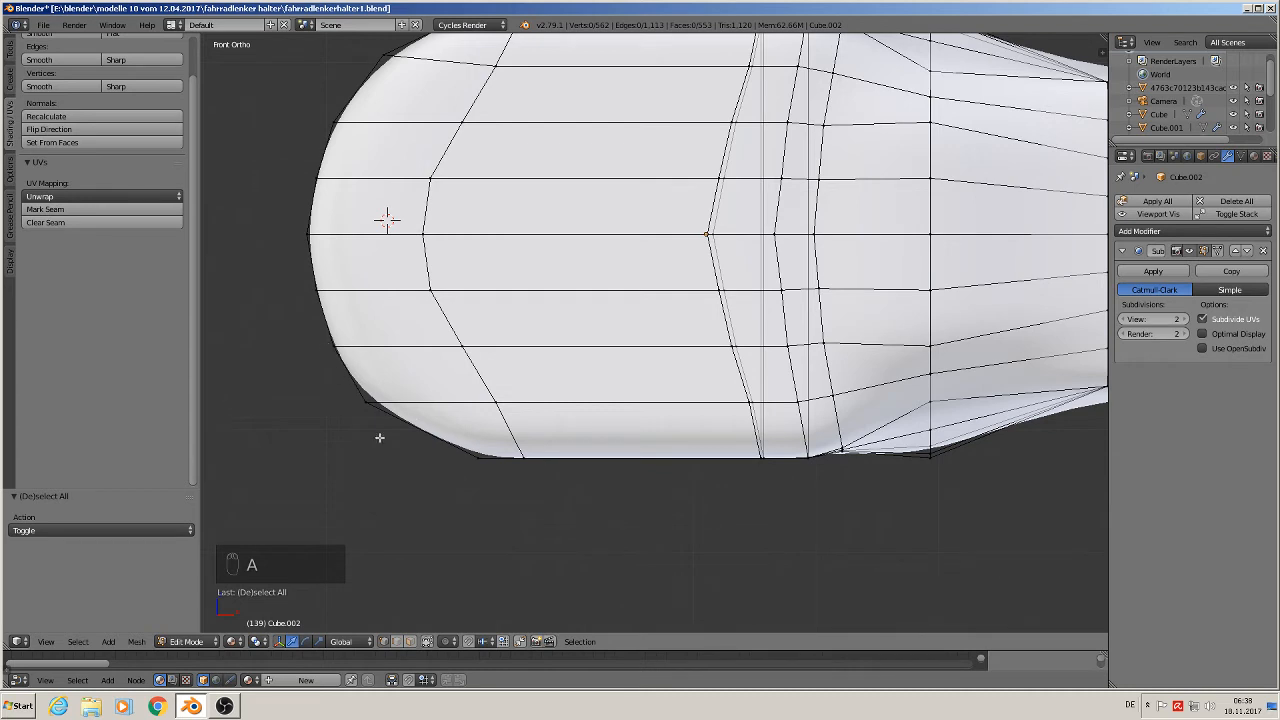
pyautogui.press('c')
pyautogui.click(366, 403)
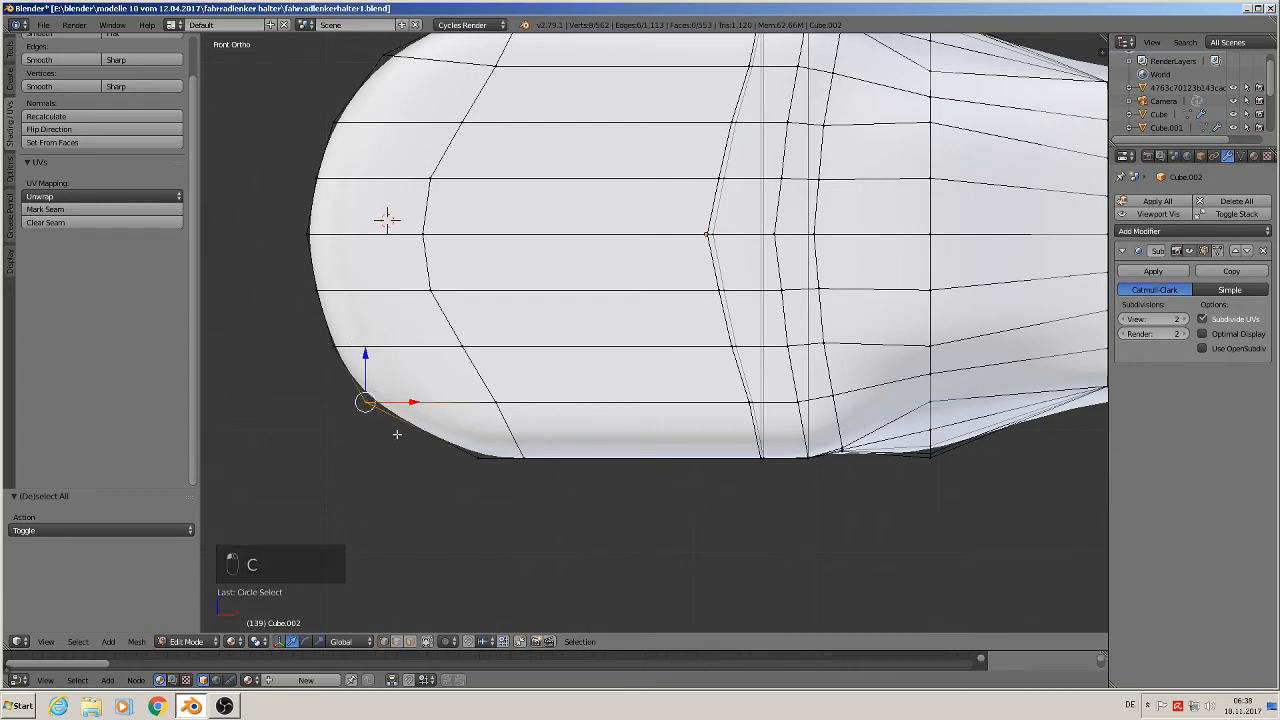
pyautogui.press('g')
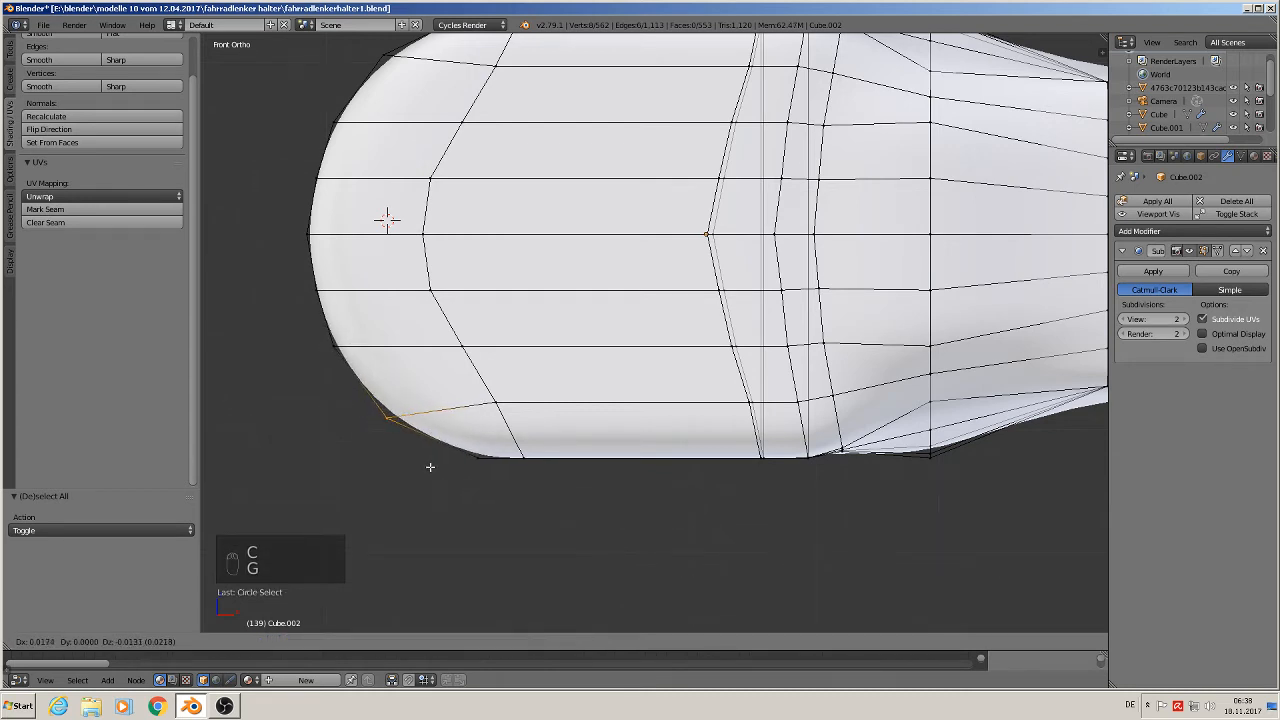
pyautogui.click(429, 464)
pyautogui.press('Tab')
pyautogui.scroll(-3, 514, 391)
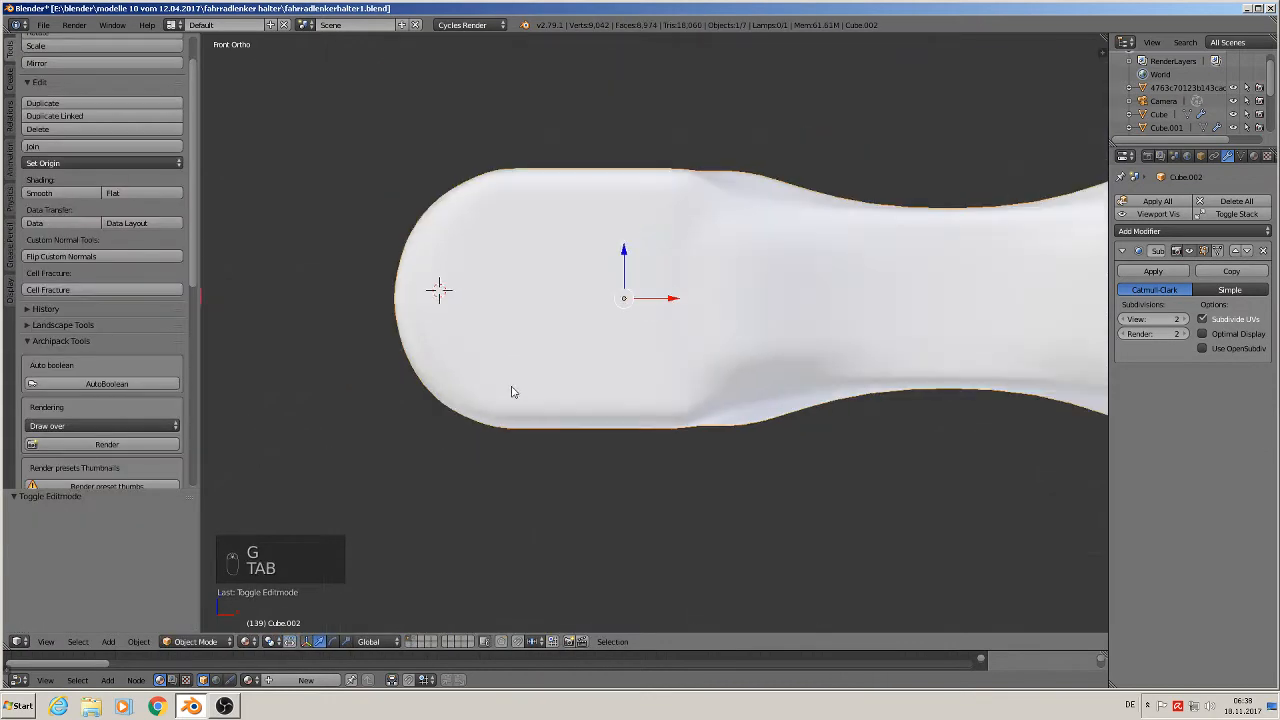
# - Duplicate the whole stem, move the copy -3.533 along X, and reselect the original stem
pyautogui.scroll(-5, 628, 371)
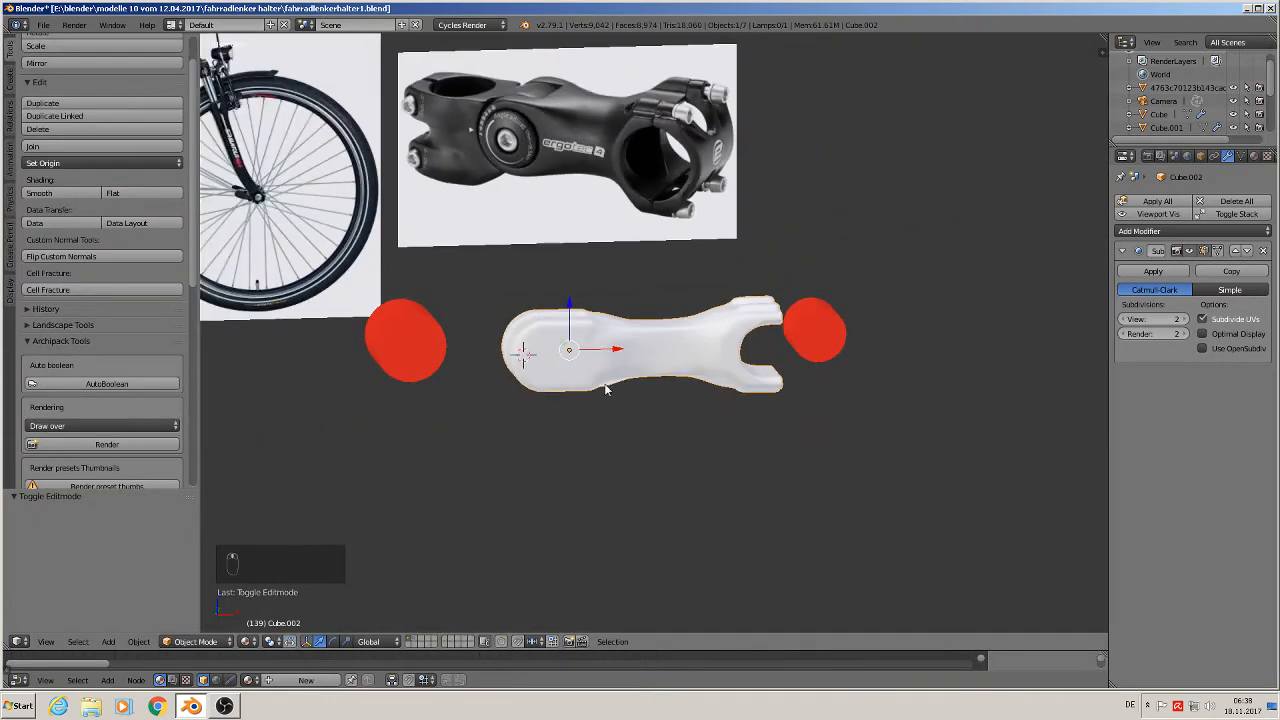
pyautogui.moveTo(610, 390); pyautogui.dragTo(590, 405, button='middle')
pyautogui.scroll(1, 588, 395)
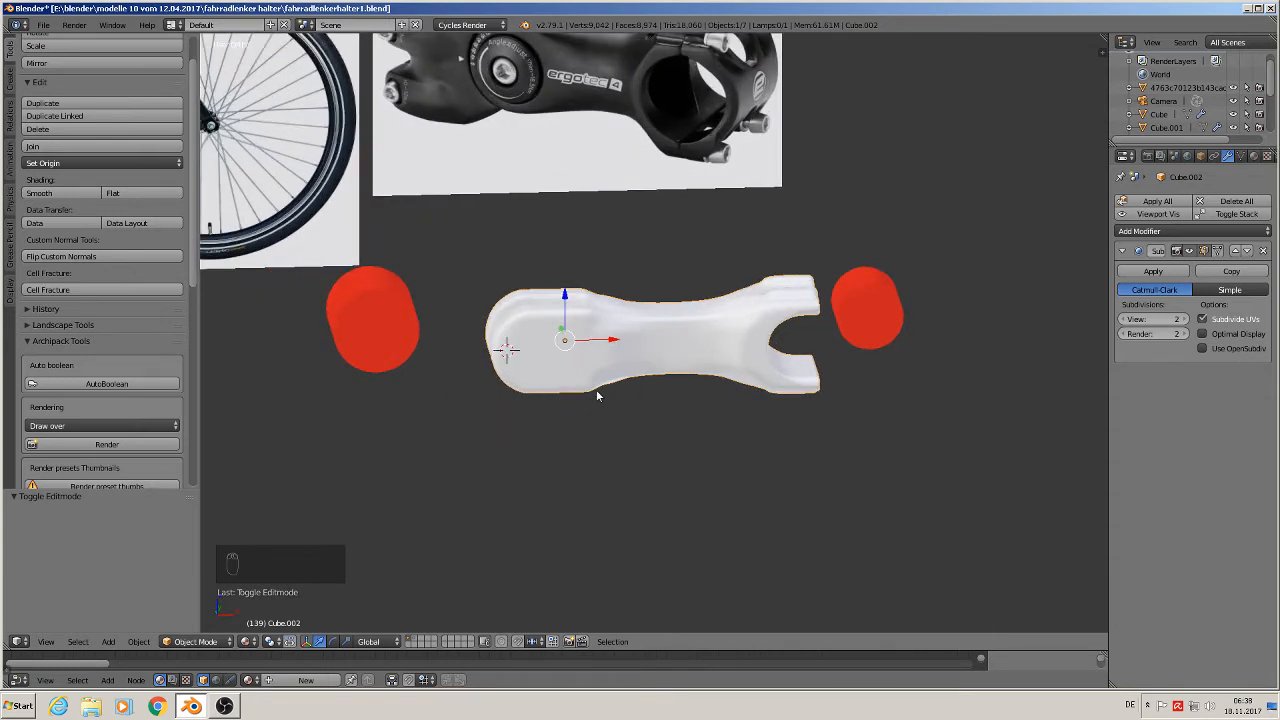
pyautogui.hotkey('shift', 'd')
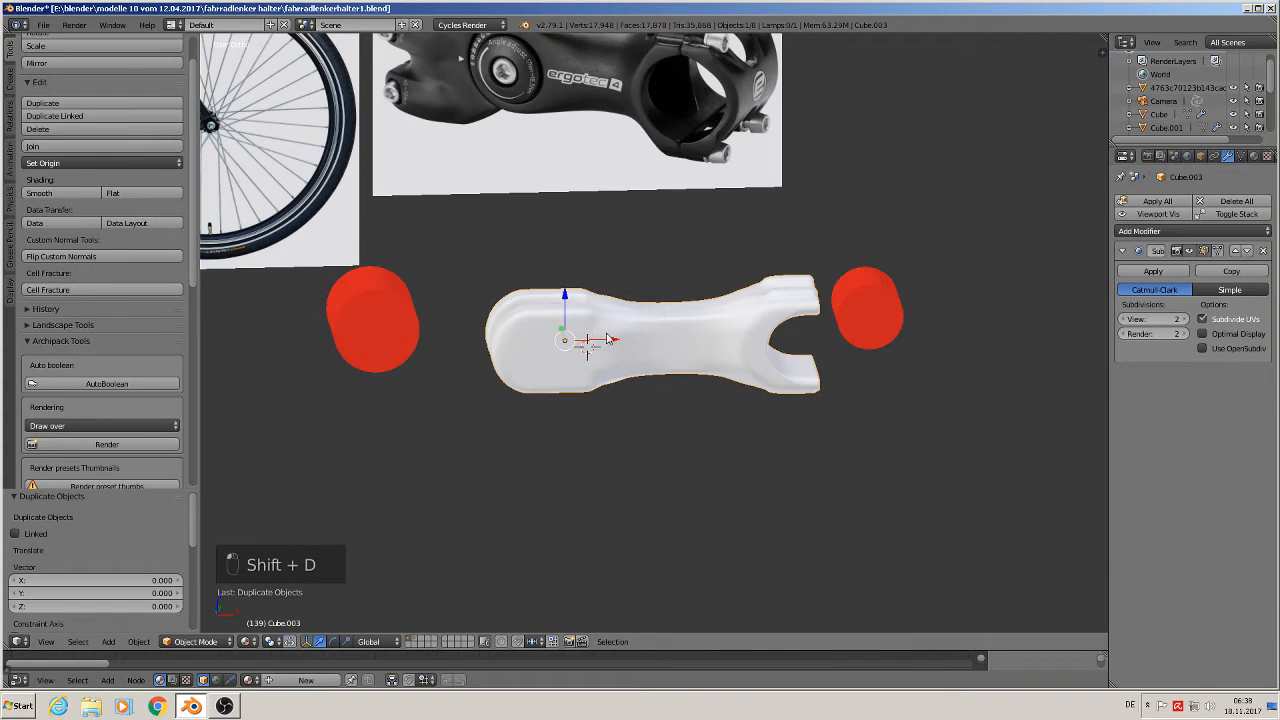
pyautogui.press('x')
pyautogui.click(729, 367)
pyautogui.scroll(2, 729, 367)
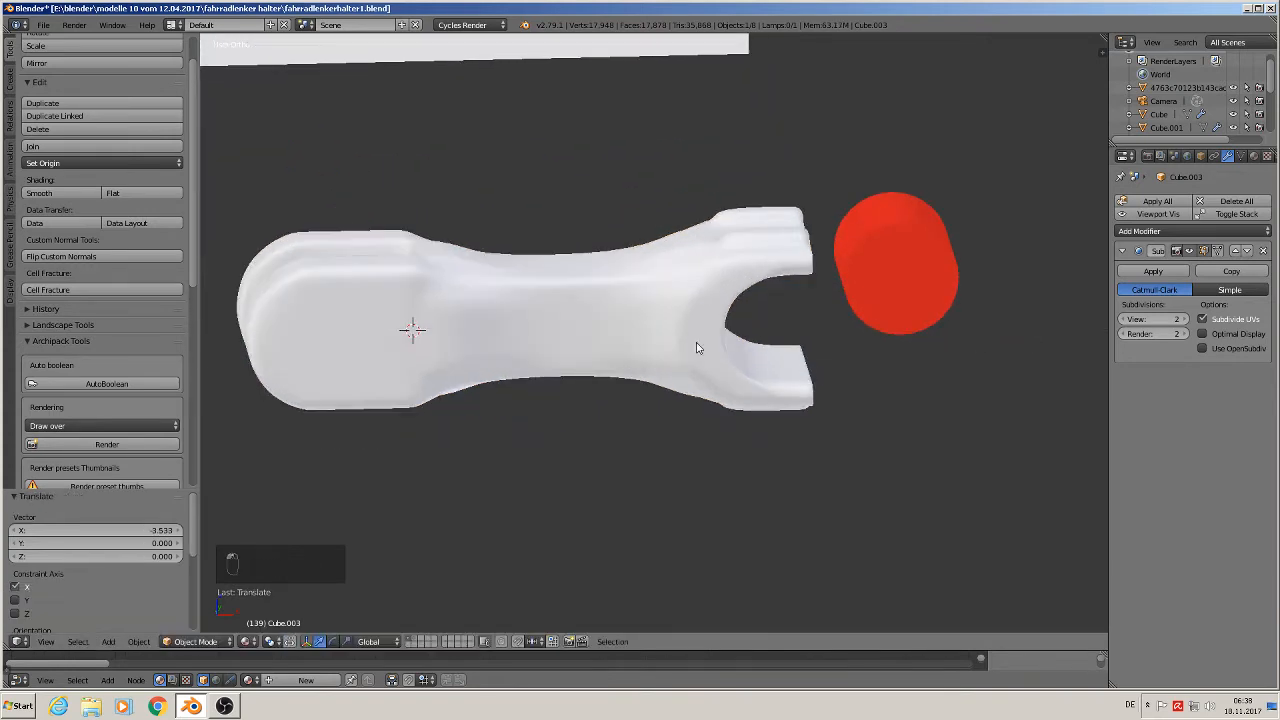
pyautogui.rightClick(453, 331)
pyautogui.moveTo(453, 331)
pyautogui.mouseDown(button='middle')
pyautogui.moveTo(349, 374)
pyautogui.moveTo(323, 349)
pyautogui.moveTo(478, 281)
pyautogui.moveTo(445, 338)
pyautogui.mouseUp(button='middle')
pyautogui.scroll(-6, 445, 338)
pyautogui.scroll(-1, 338, 352)
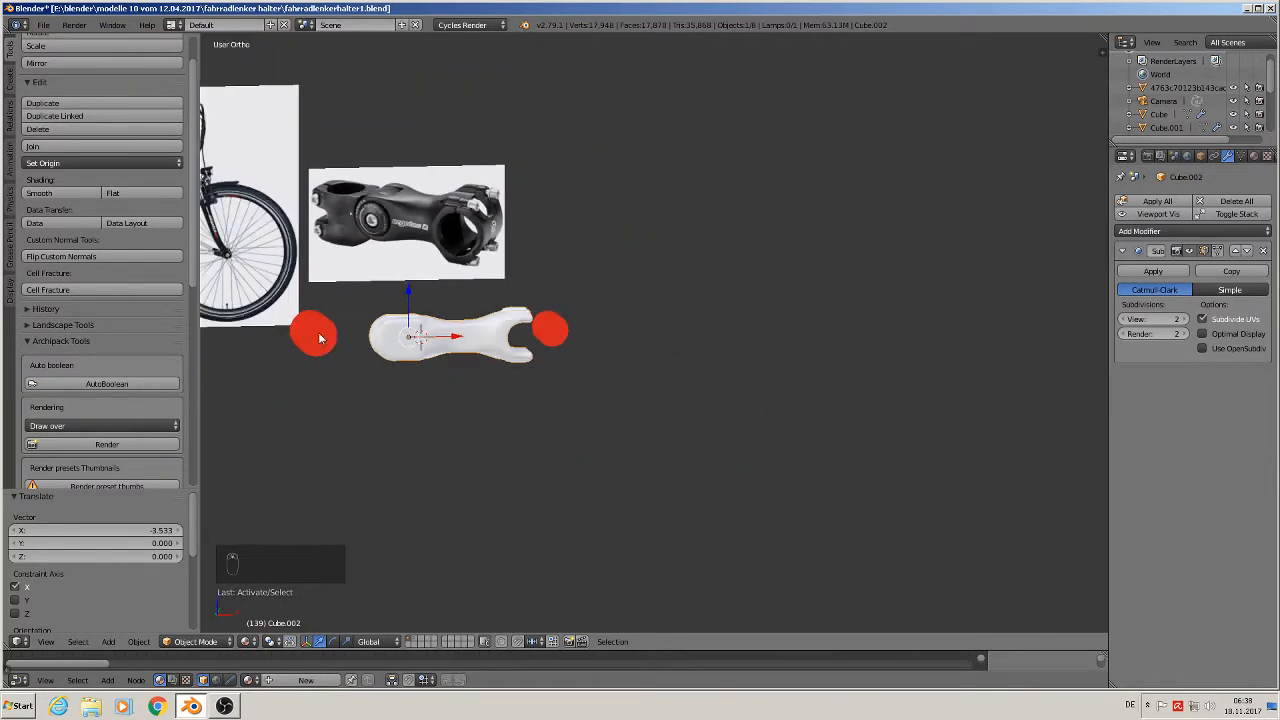
# - Select the small red cylinder beside the fork opening and move it to layer 2
pyautogui.rightClick(314, 330)
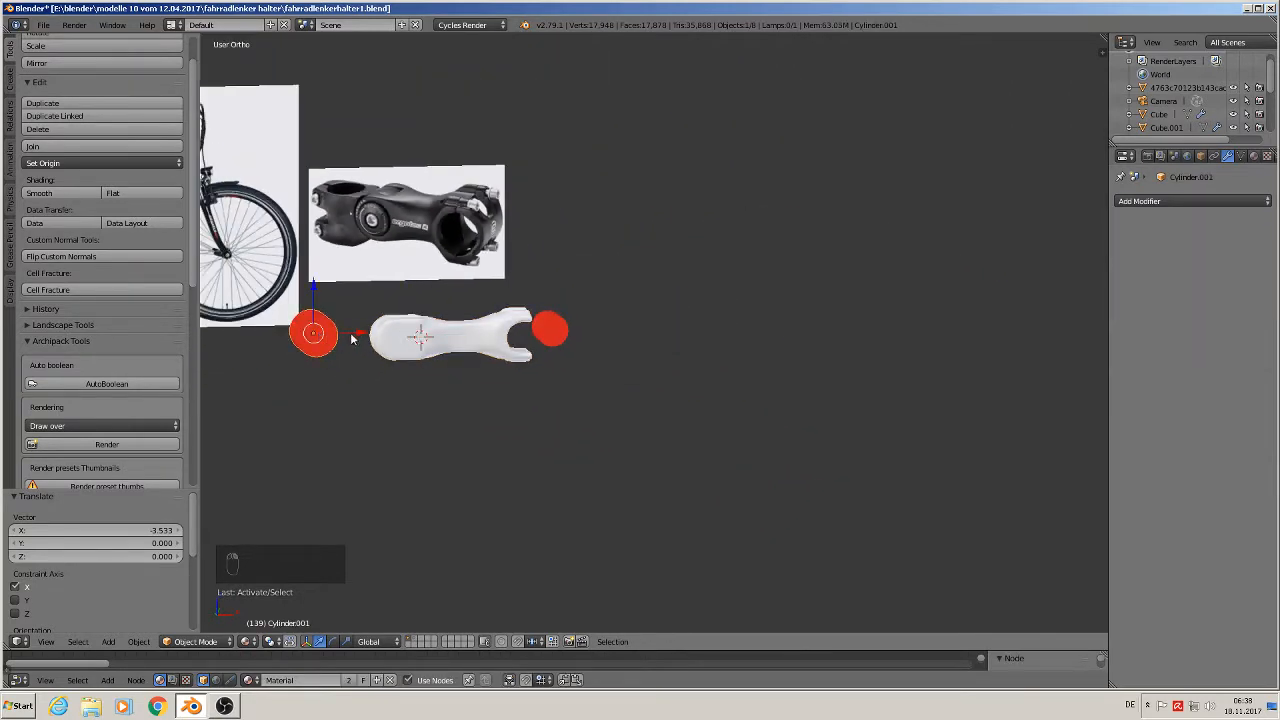
pyautogui.rightClick(556, 328)
pyautogui.press('m')
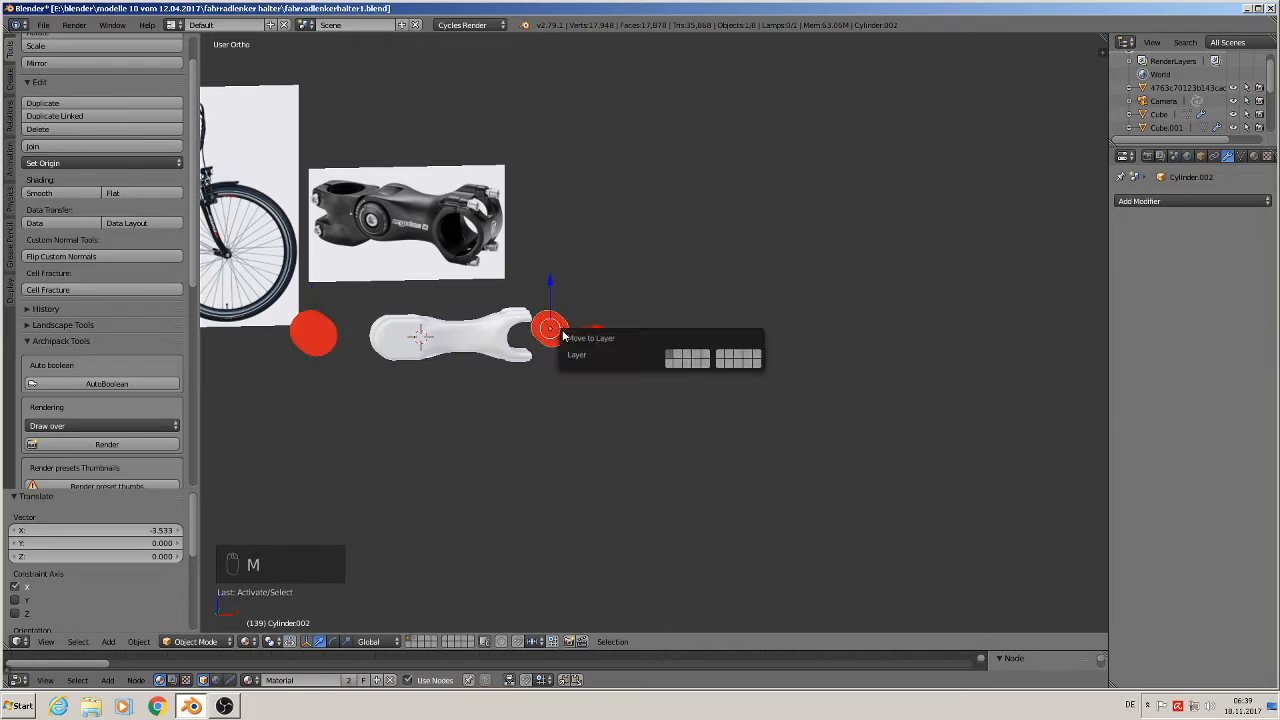
pyautogui.click(680, 357)
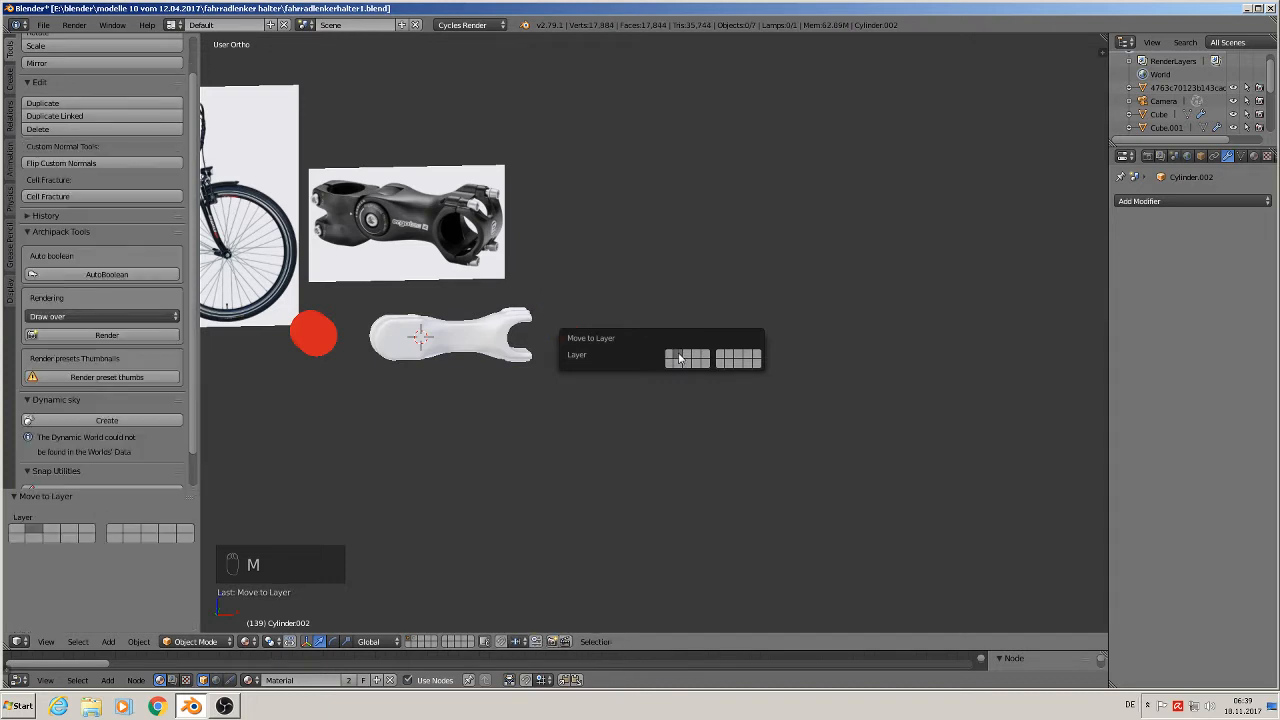
# - Save the scene in the same folder as a new file named fahrradlenkerhalter2.blend
pyautogui.press('KP_1')
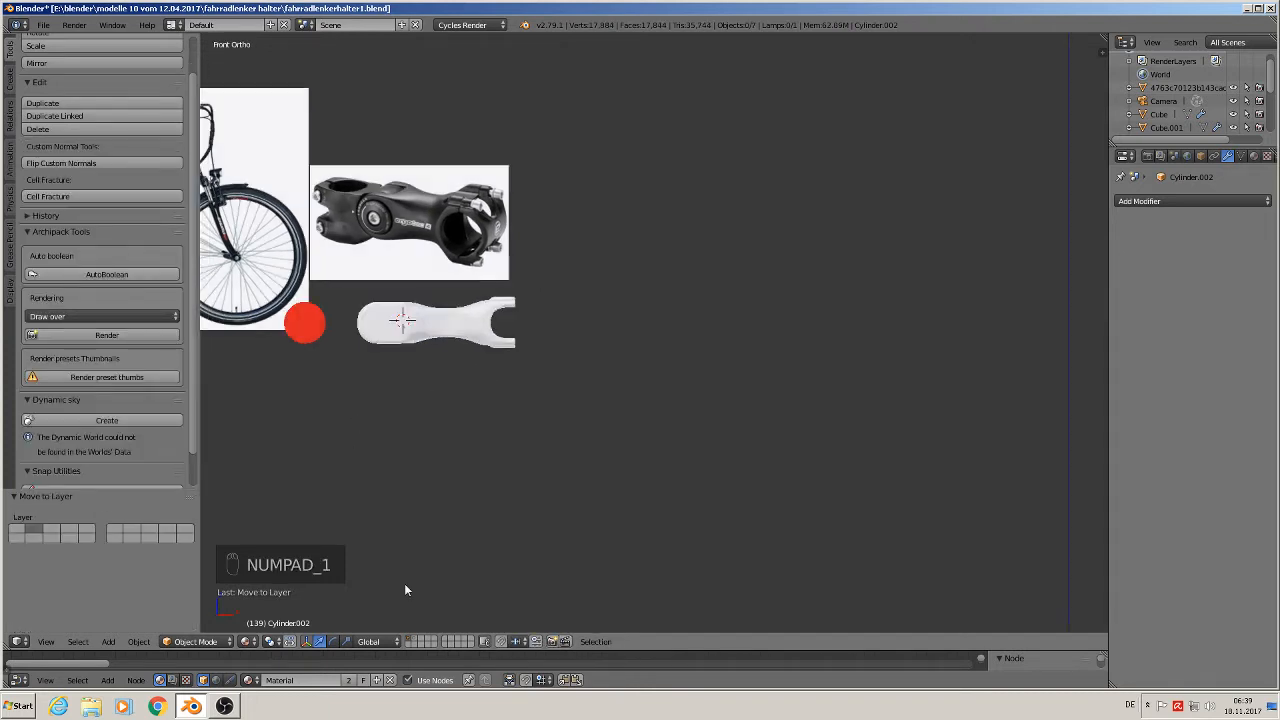
pyautogui.keyDown('shift'); pyautogui.moveTo(422, 381); pyautogui.dragTo(590, 385, button='middle'); pyautogui.keyUp('shift')
pyautogui.scroll(2, 494, 383)
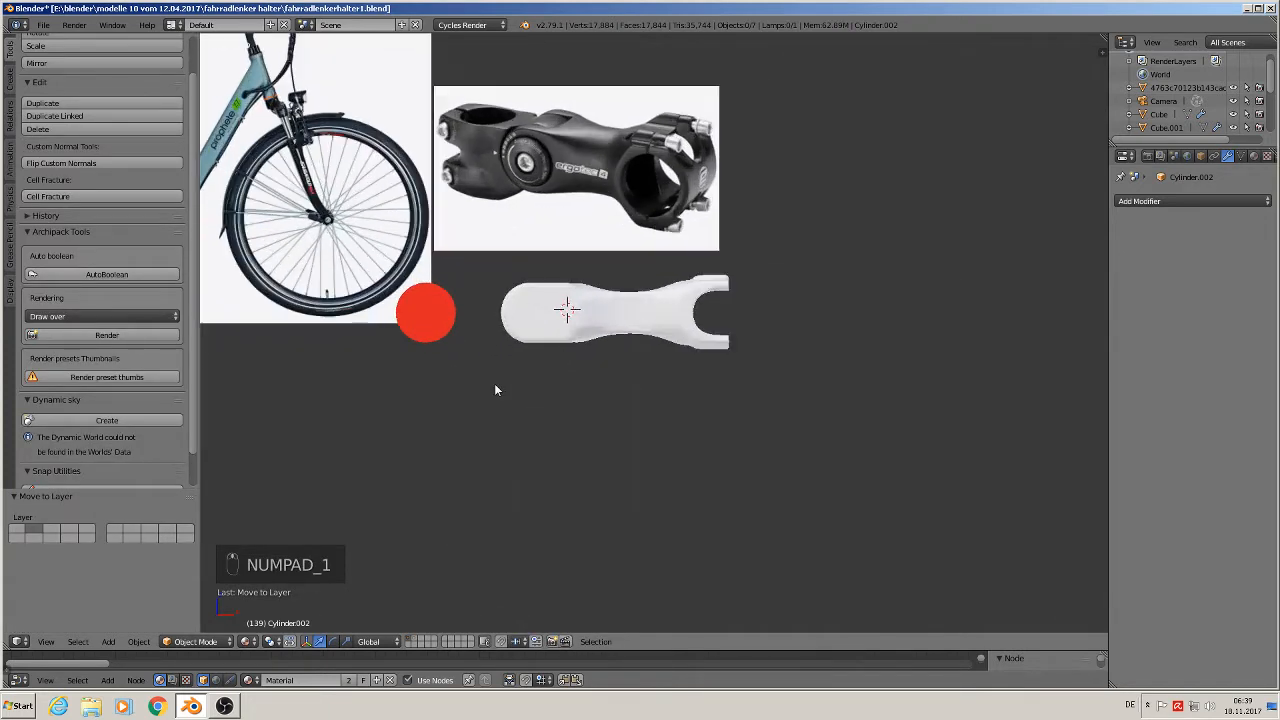
pyautogui.scroll(-3, 453, 383)
pyautogui.scroll(1, 404, 376)
pyautogui.keyDown('shift'); pyautogui.moveTo(314, 371); pyautogui.dragTo(253, 439, button='middle'); pyautogui.keyUp('shift')
pyautogui.click(43, 24)
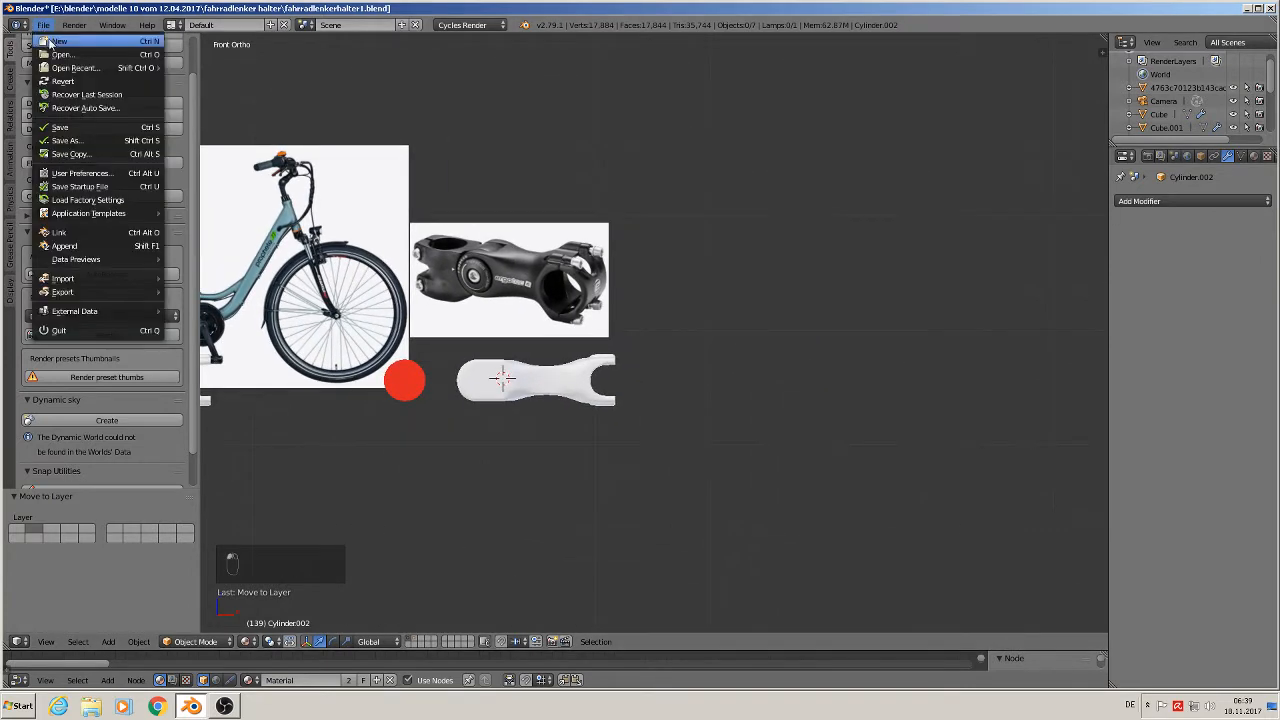
pyautogui.click(72, 141)
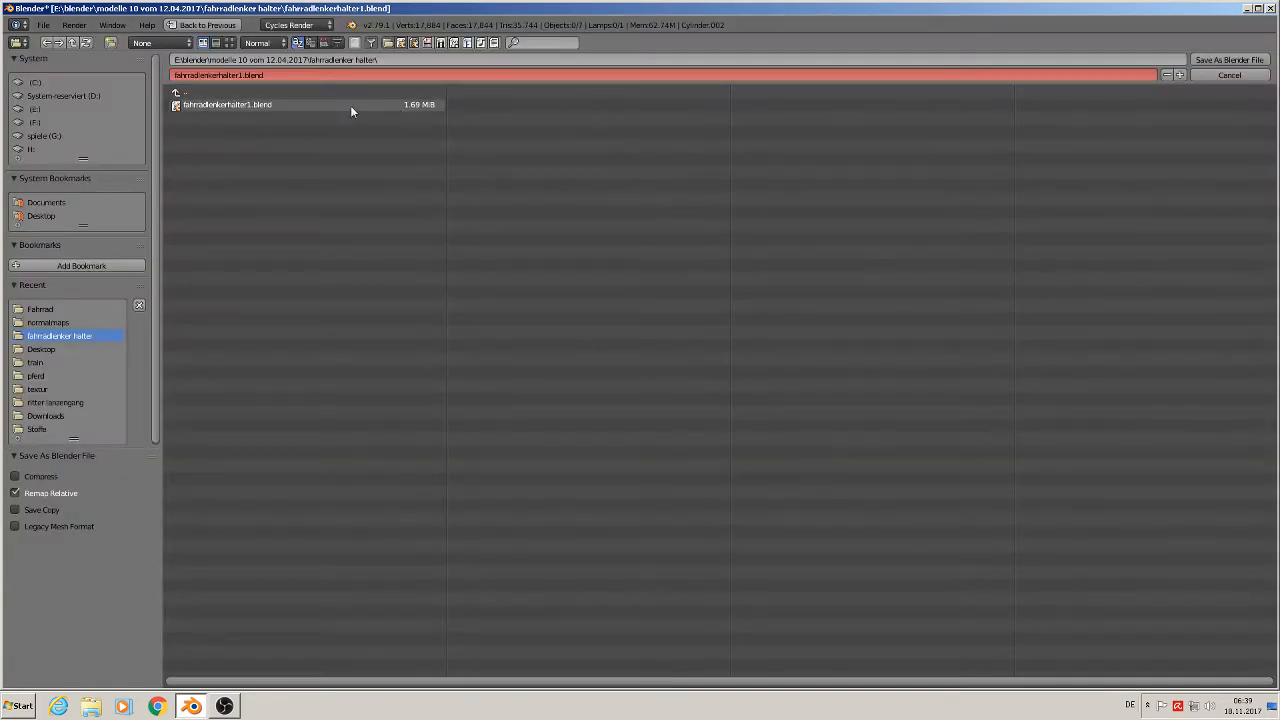
pyautogui.click(244, 76)
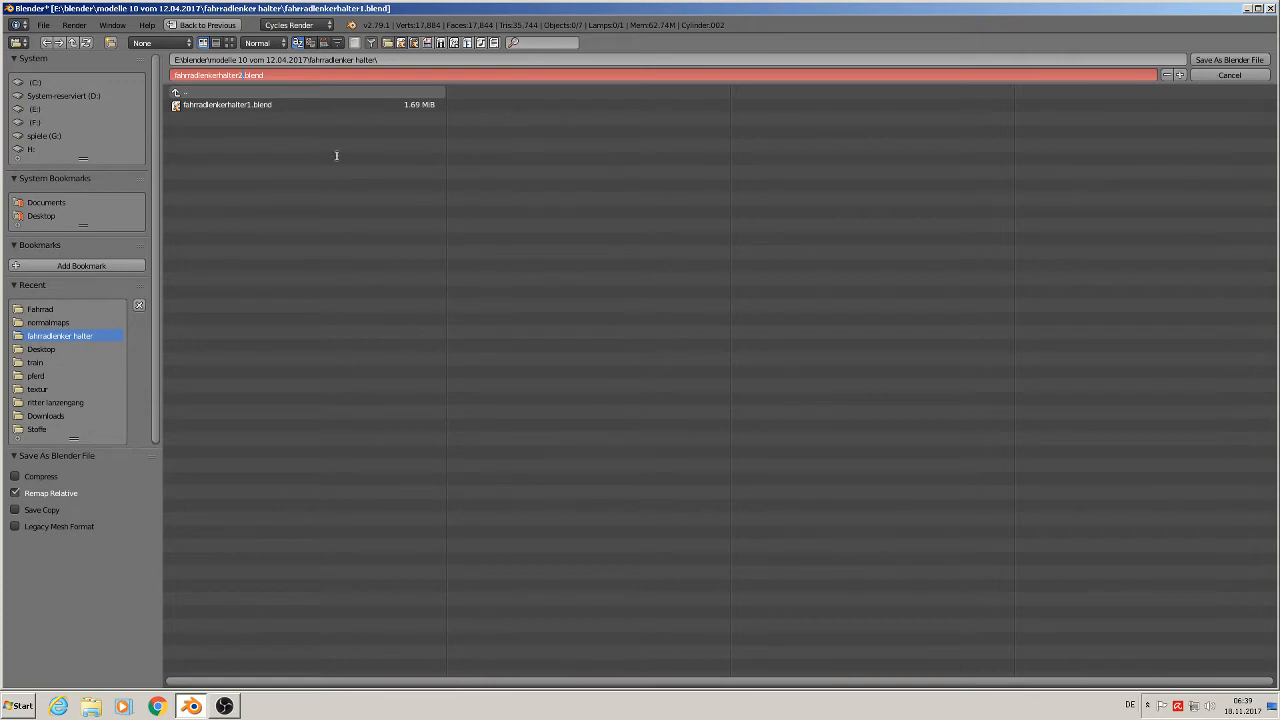
pyautogui.click(1226, 61)
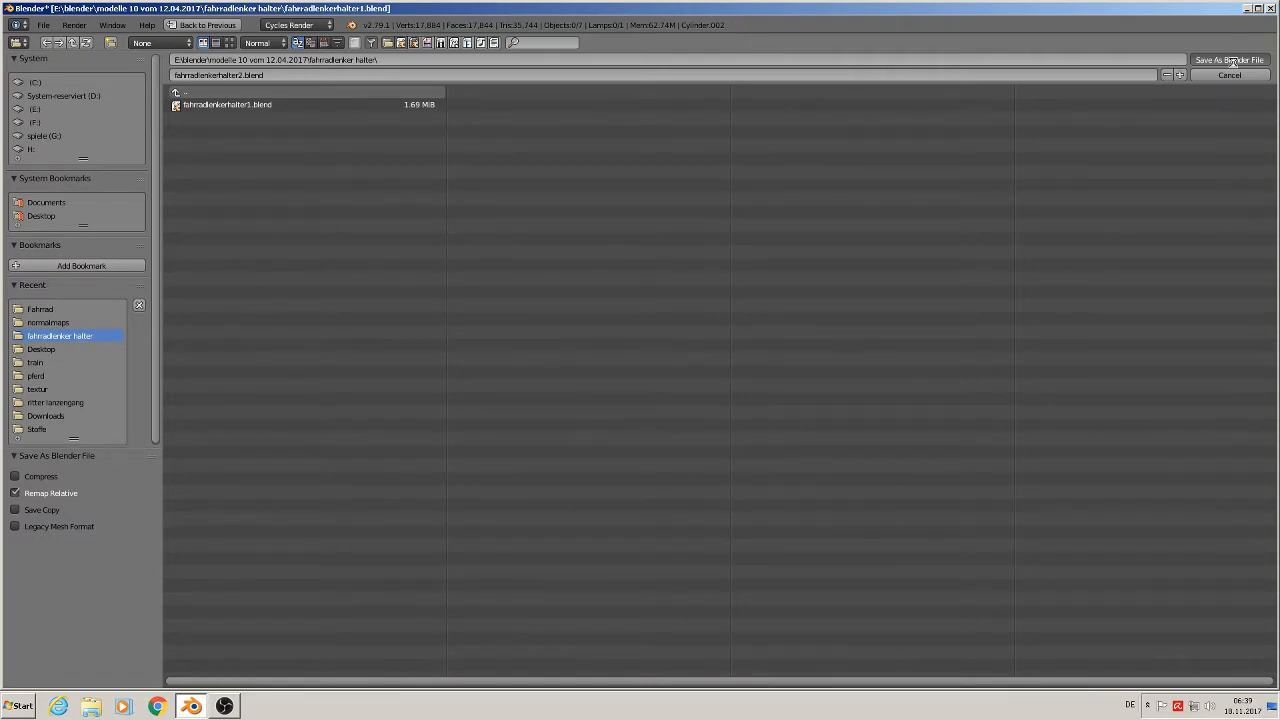
# - Select the remaining red cylinder, move it along X into the stem's rounded end and -0.398 along Y through both slotted prongs
pyautogui.scroll(5, 560, 420)
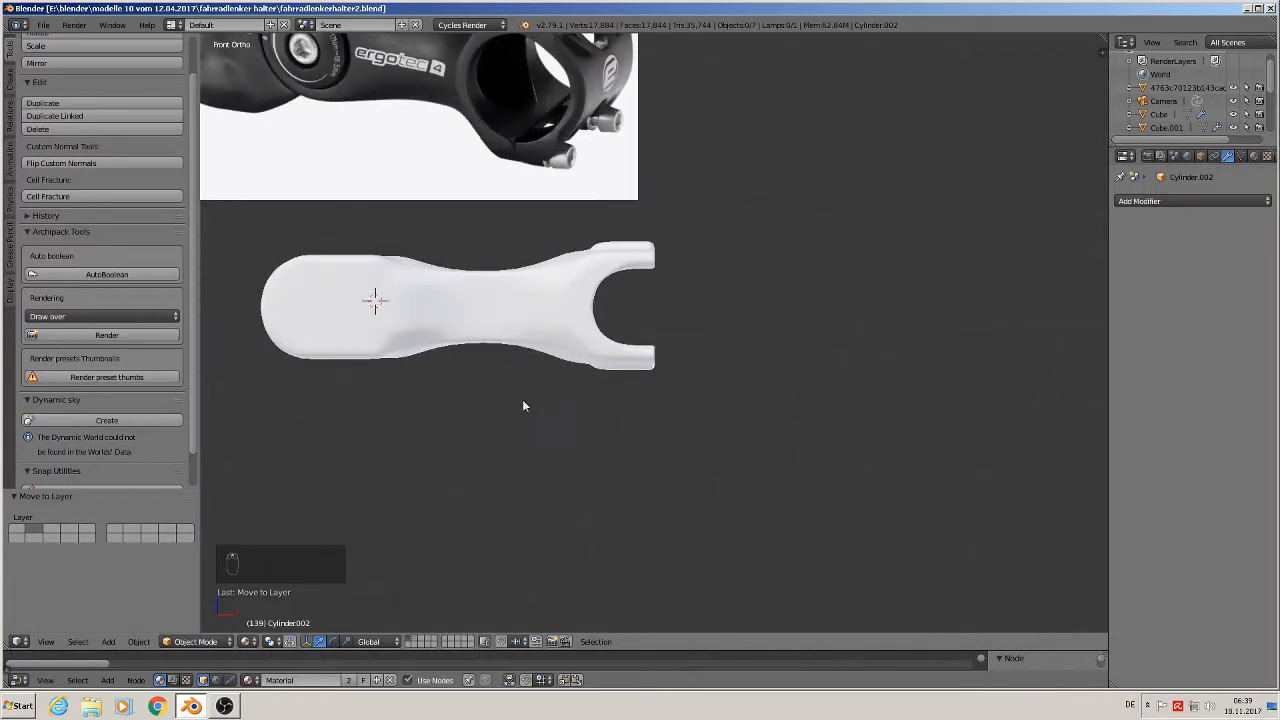
pyautogui.scroll(2, 630, 440)
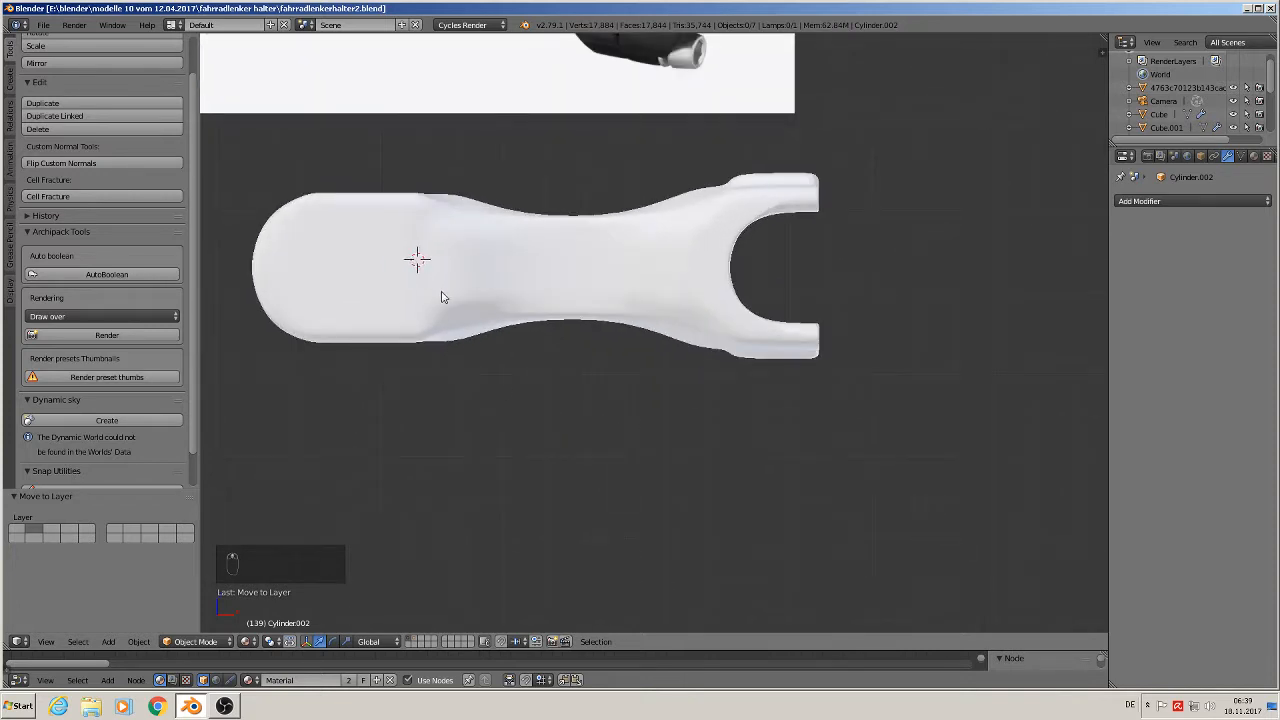
pyautogui.scroll(-3, 440, 300)
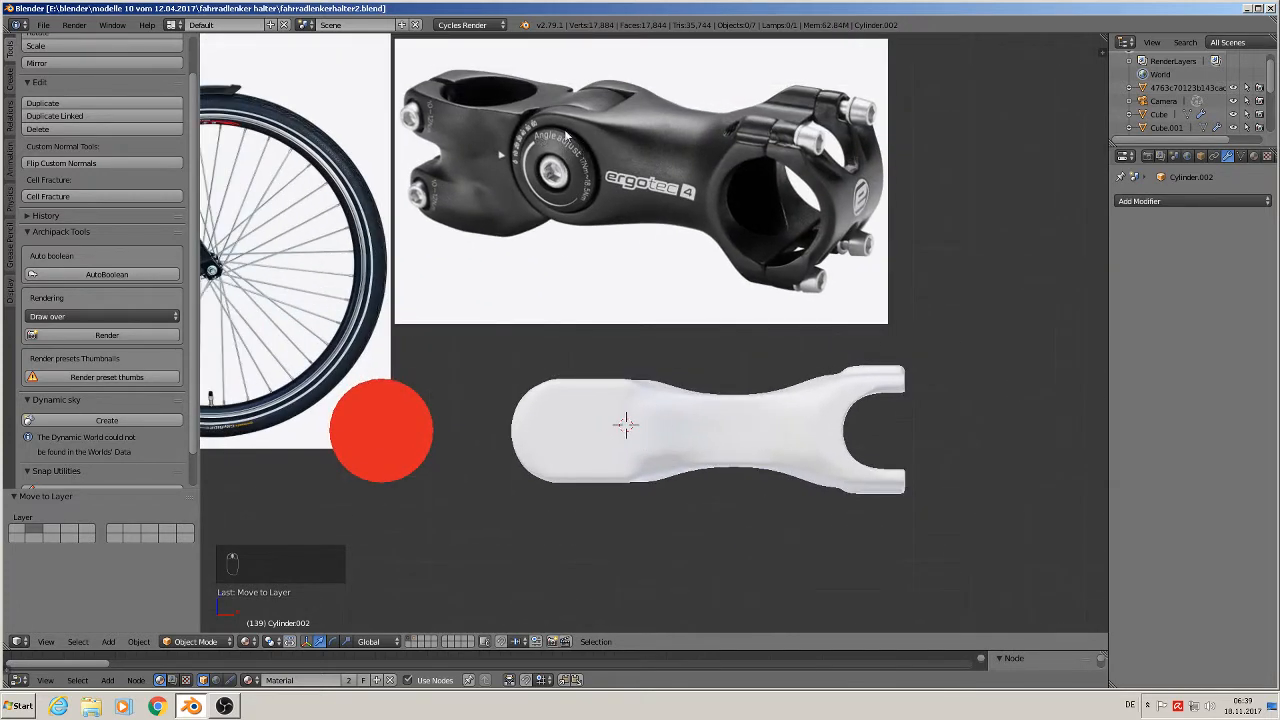
pyautogui.rightClick(379, 430)
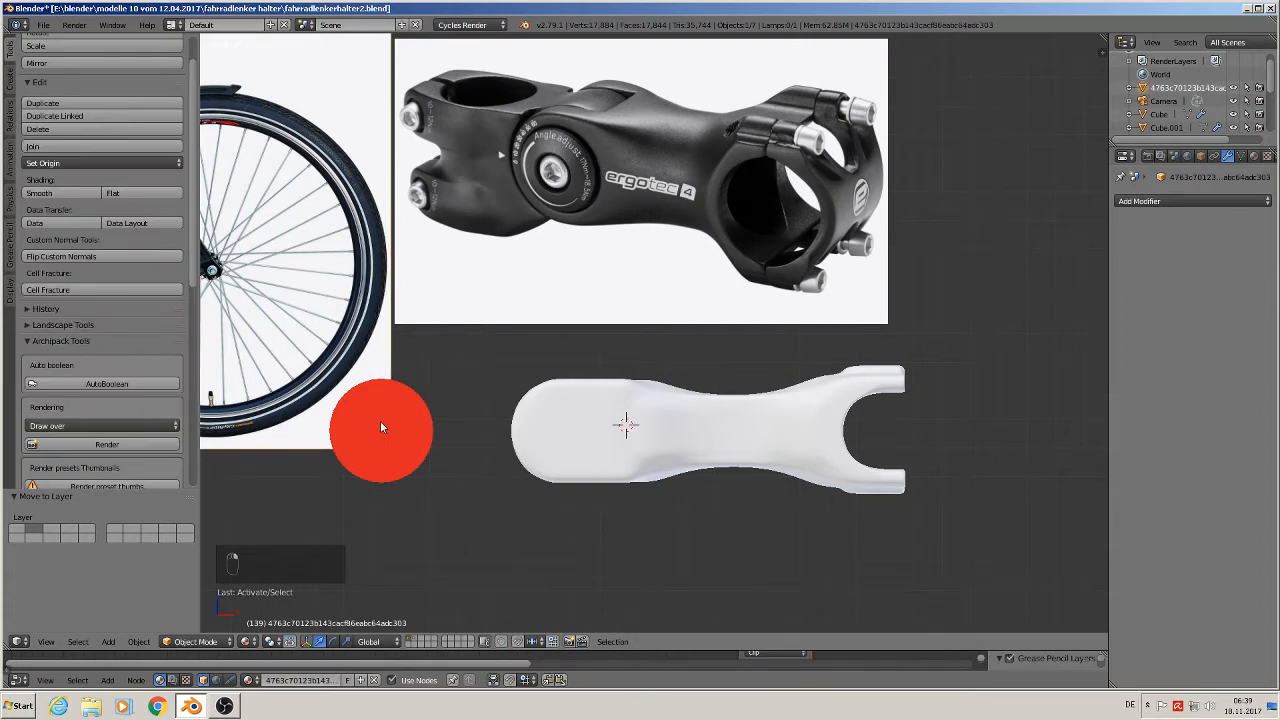
pyautogui.rightClick(379, 417)
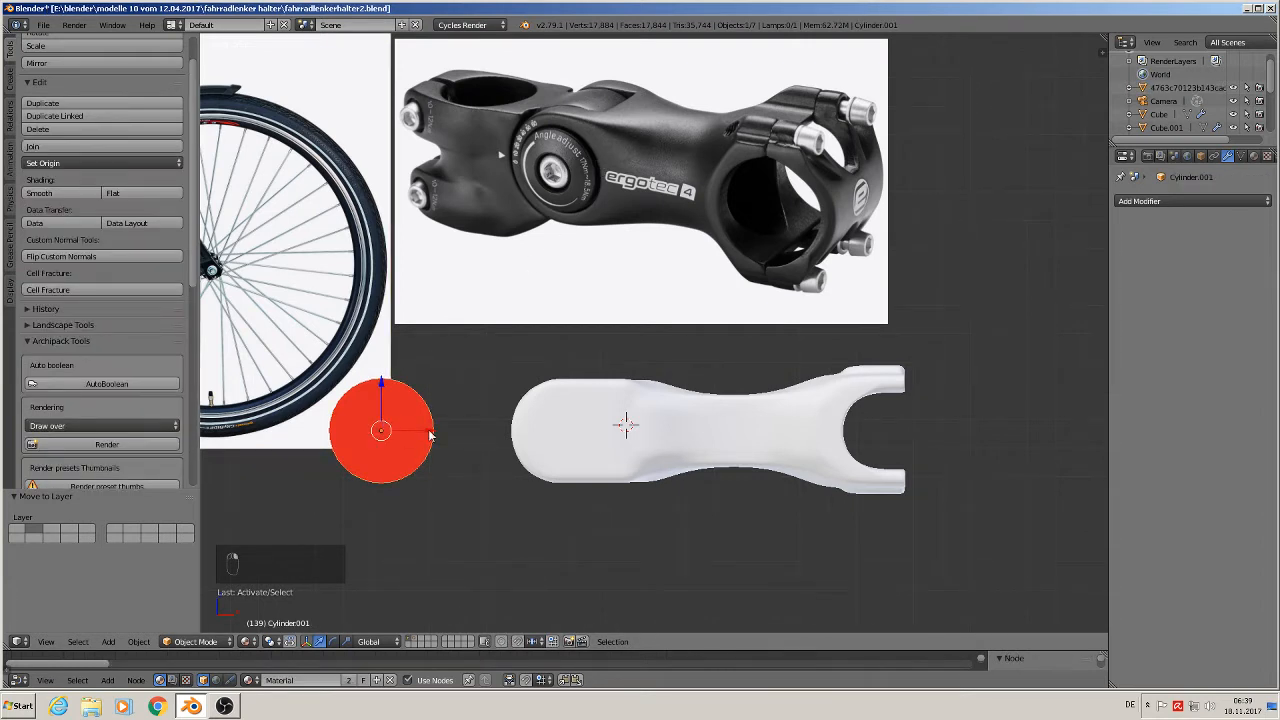
pyautogui.moveTo(430, 430); pyautogui.dragTo(622, 430)
pyautogui.moveTo(622, 430); pyautogui.dragTo(560, 428, button='middle')
pyautogui.moveTo(551, 427); pyautogui.dragTo(624, 458)
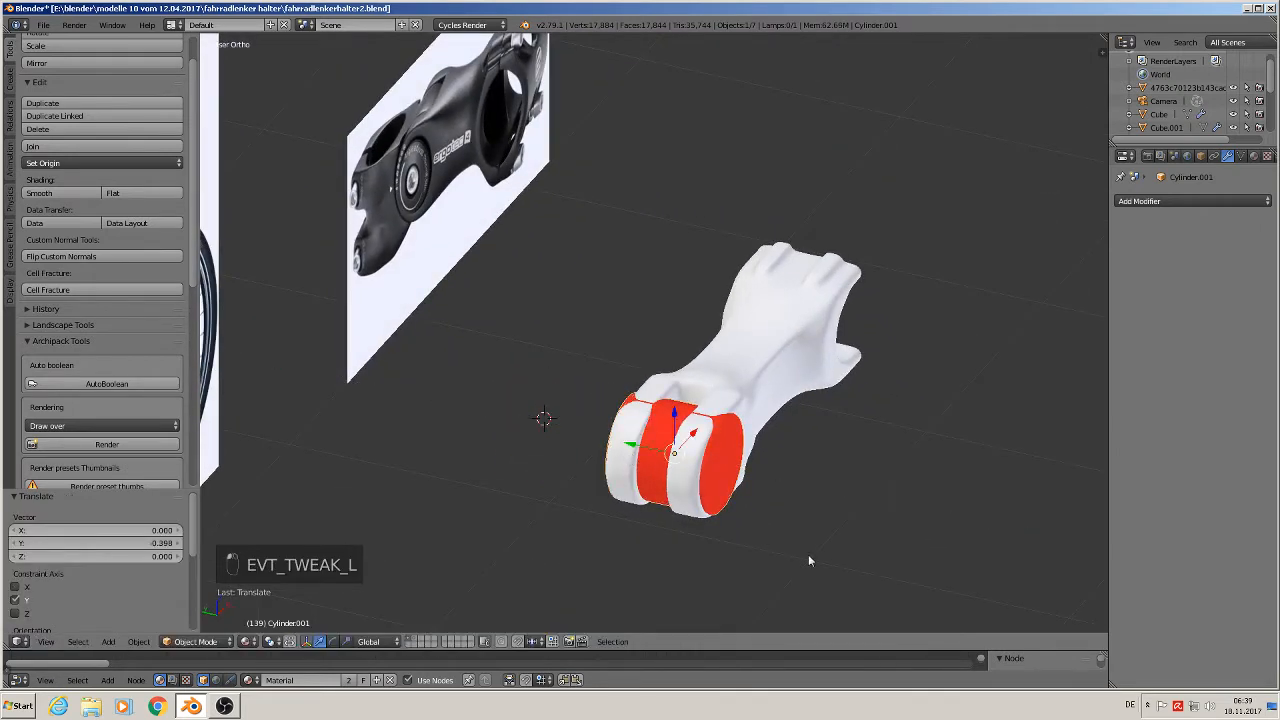
# - Scale the red cylinder by 1.561 along Y, then shrink it uniformly in front view by 0.831 and 0.883
pyautogui.press('s')
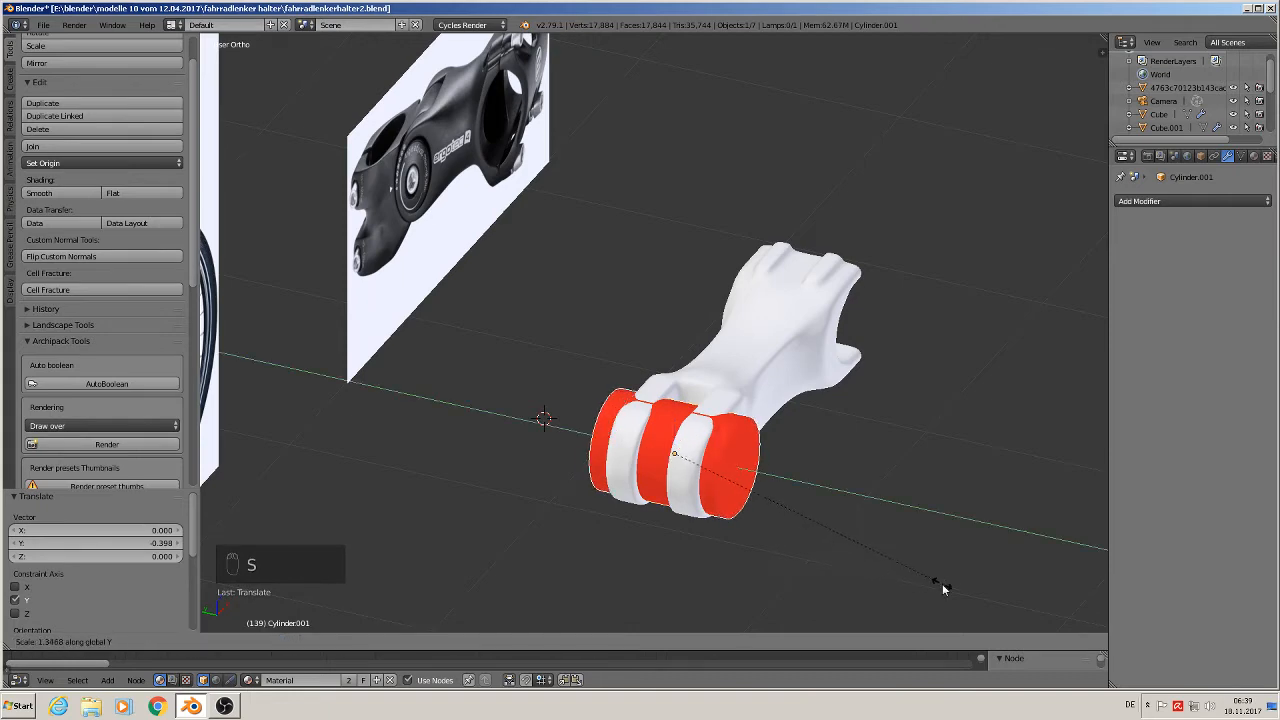
pyautogui.click(984, 606)
pyautogui.press('KP_1')
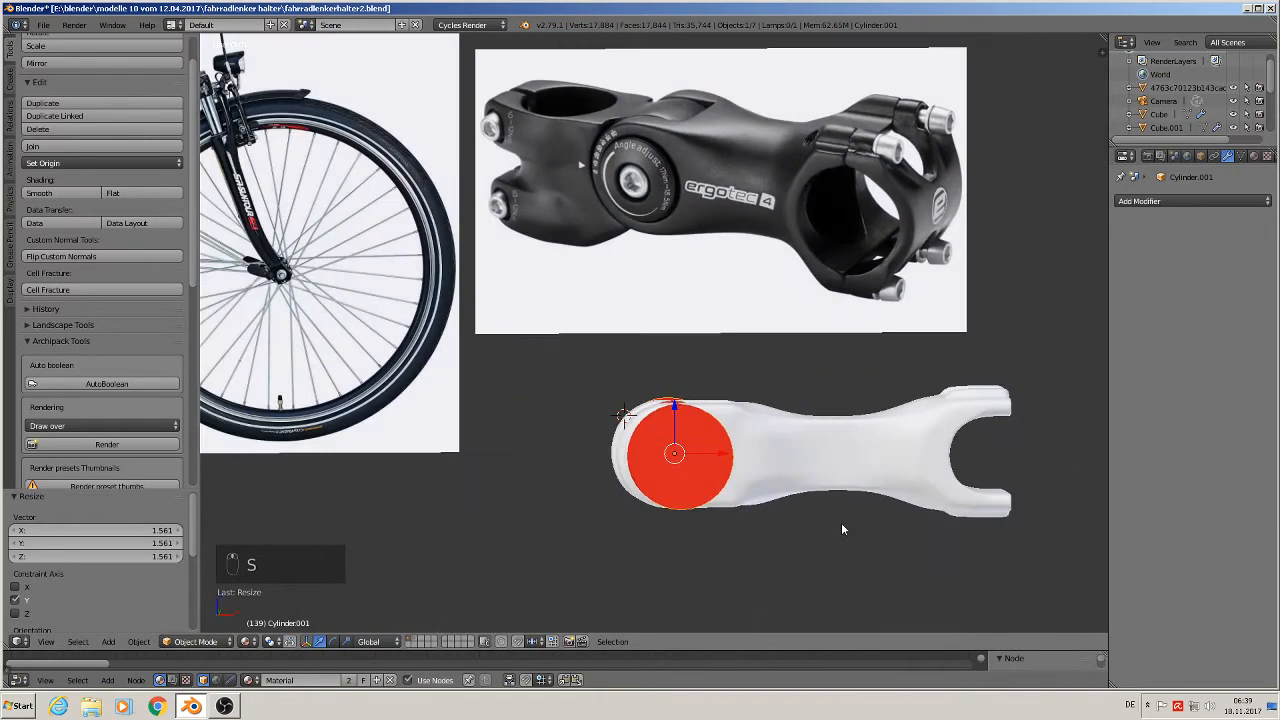
pyautogui.scroll(1, 842, 528)
pyautogui.press('s')
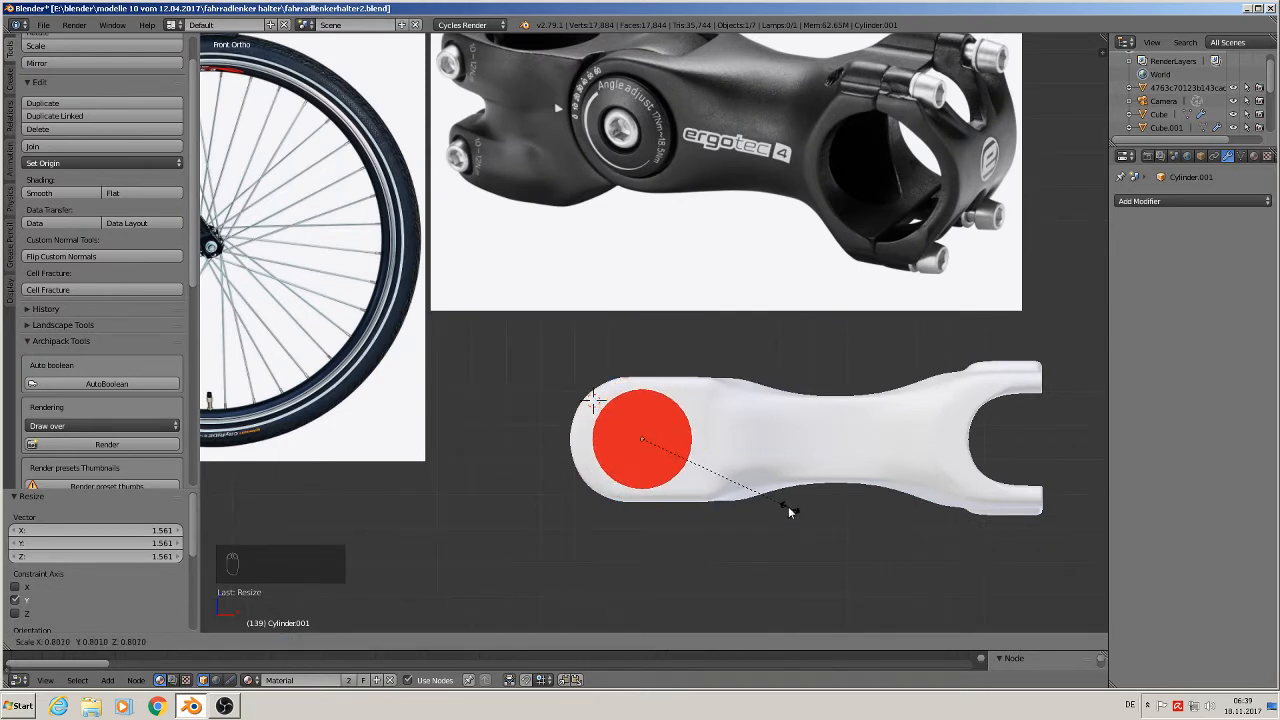
pyautogui.click(790, 507)
pyautogui.press('s')
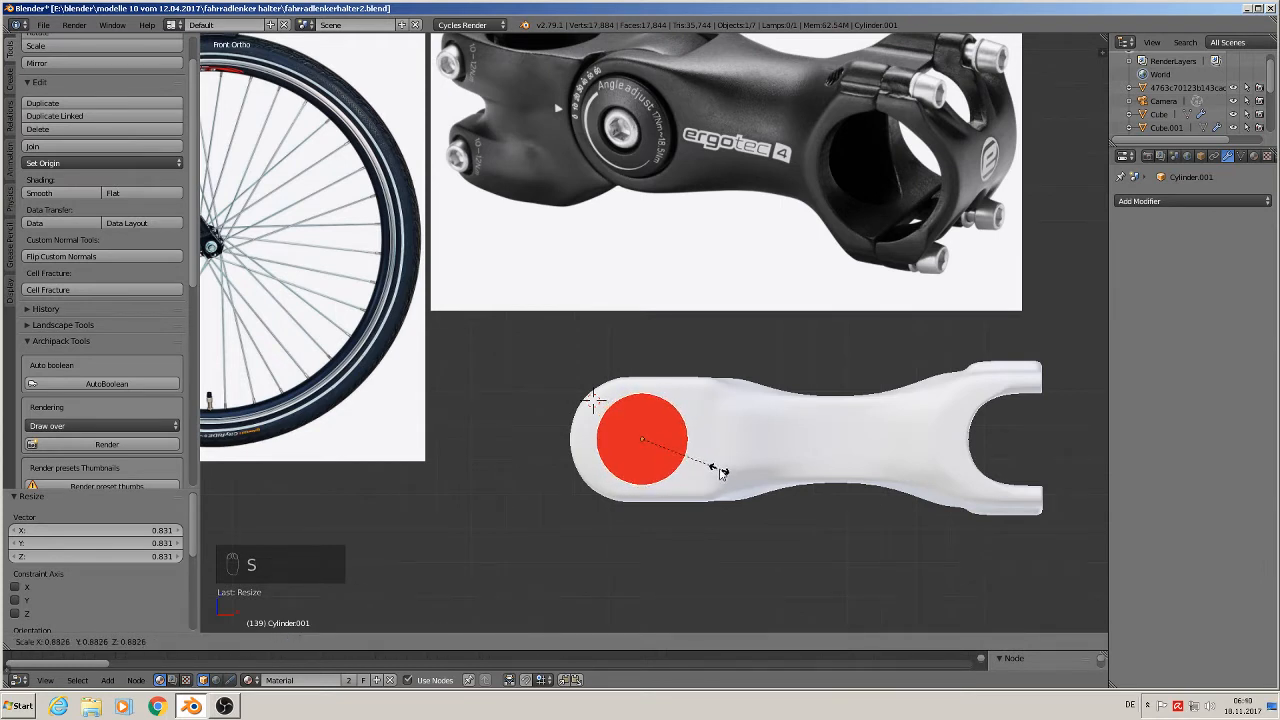
pyautogui.click(719, 471)
# - Move the red cylinder -0.020 along X, then center it across the prongs with Y moves of -0.021 and 0.023
pyautogui.press('g')
pyautogui.press('x')
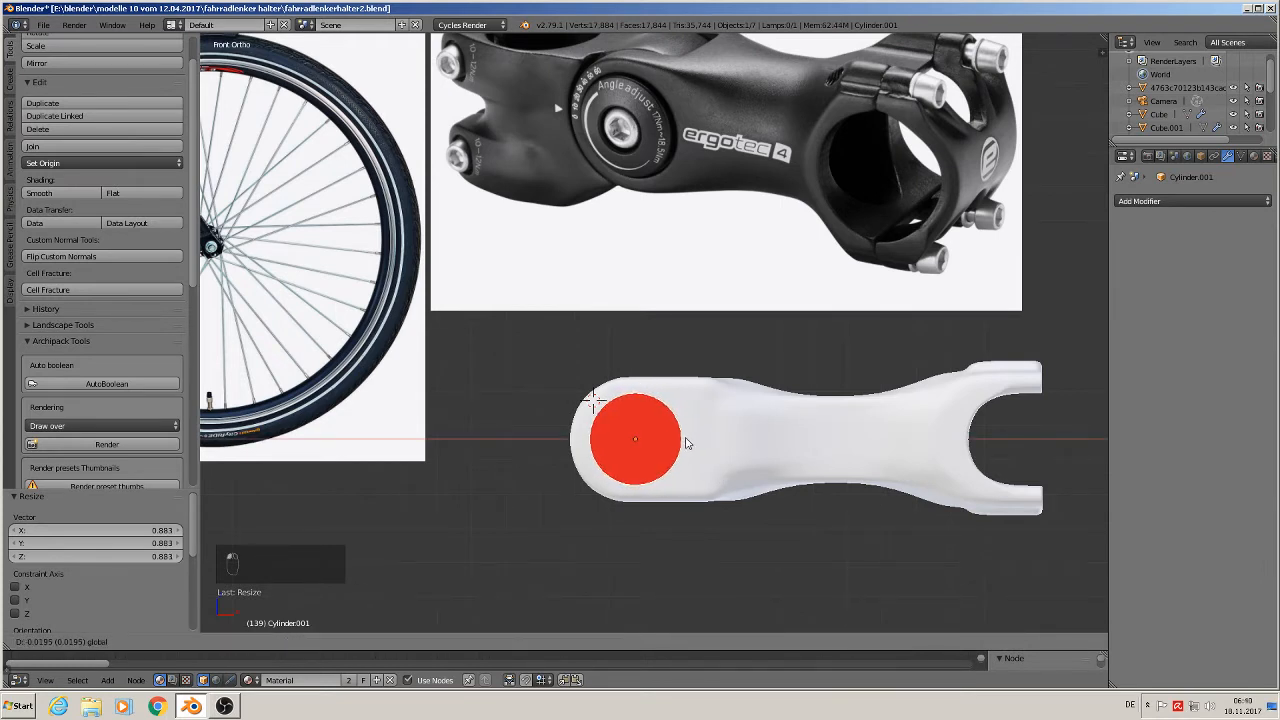
pyautogui.click(686, 443)
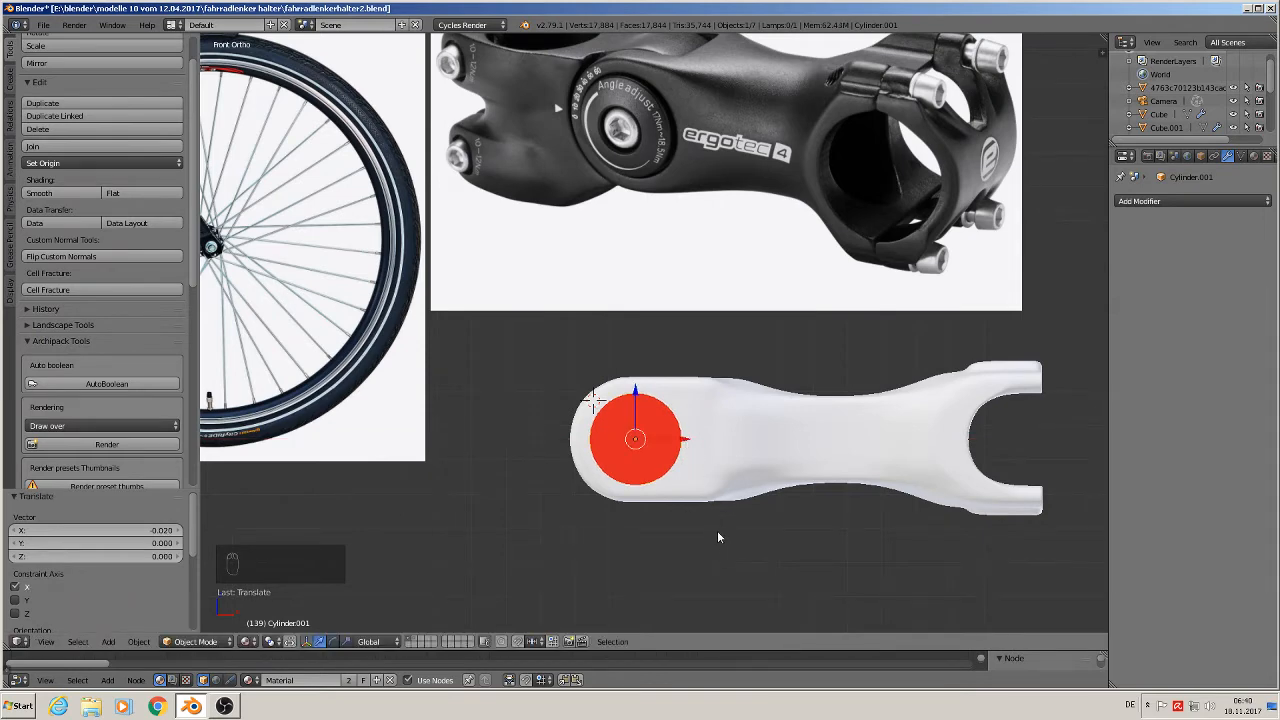
pyautogui.moveTo(717, 529); pyautogui.dragTo(838, 570, button='middle')
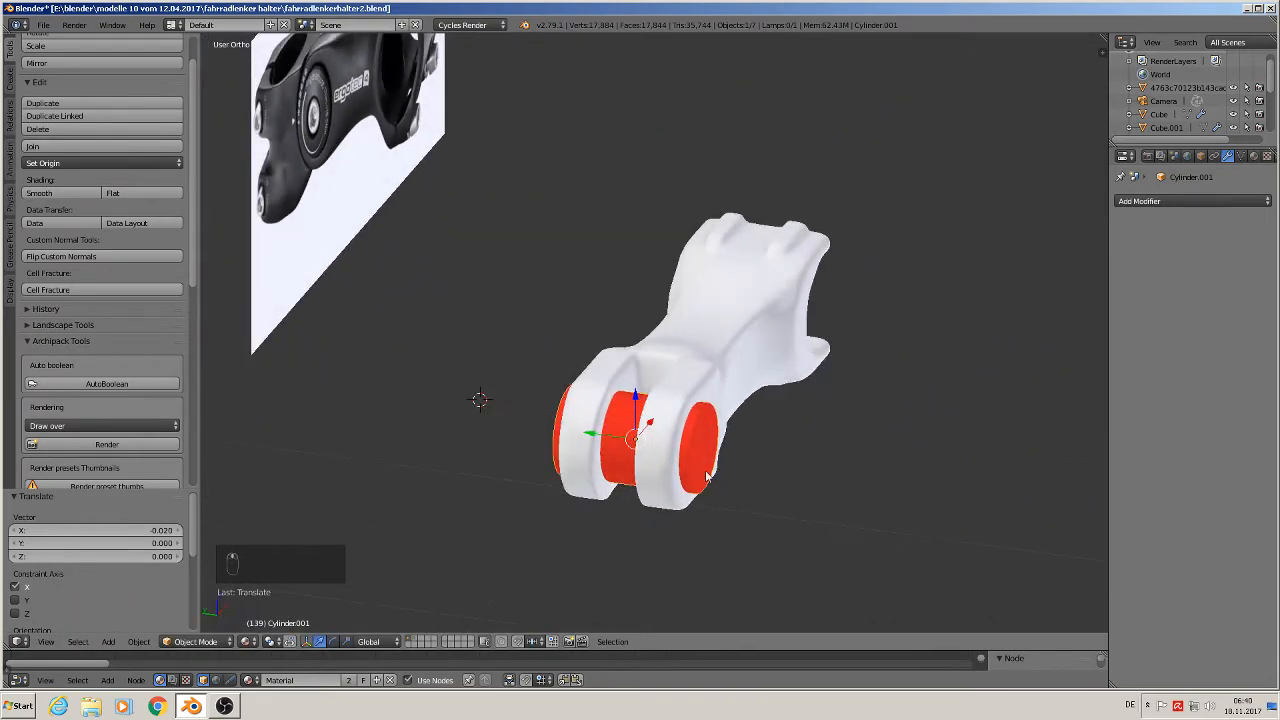
pyautogui.press('g')
pyautogui.press('y')
pyautogui.click(618, 443)
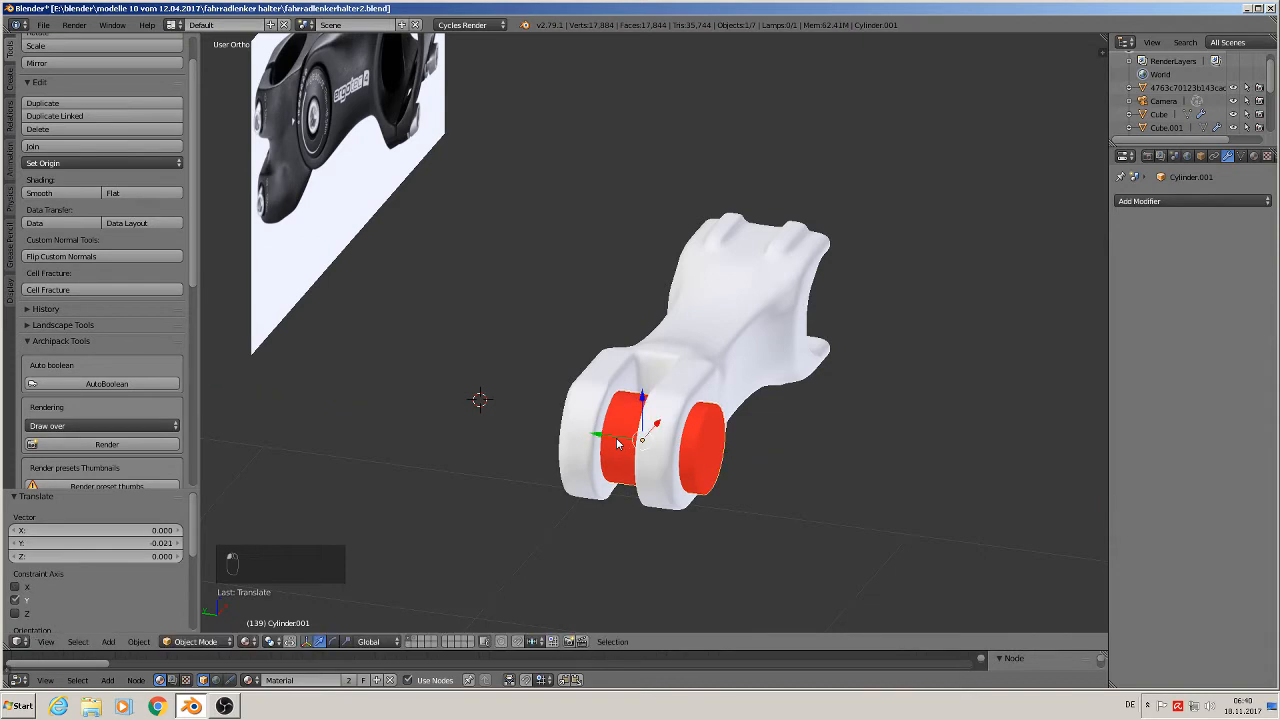
pyautogui.press('g')
pyautogui.press('y')
pyautogui.click(614, 443)
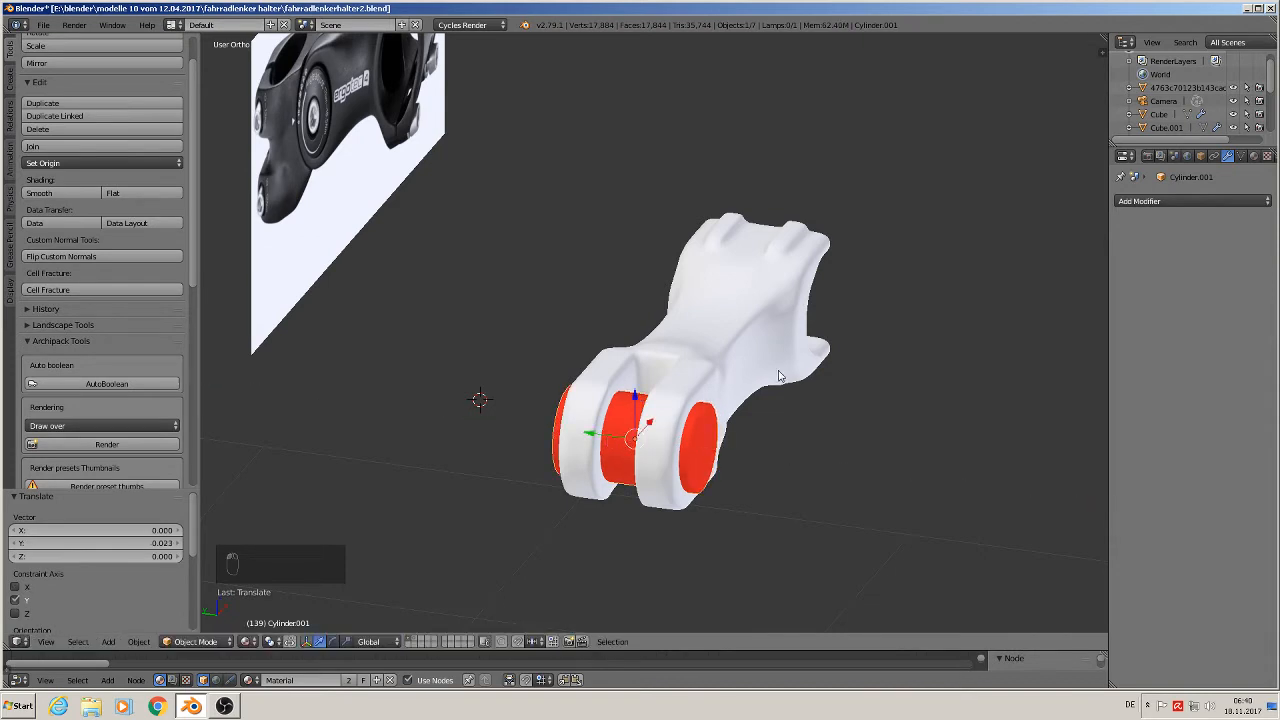
# - Apply the stem's Subdivision Surface modifier, inspect the subdivided mesh in Edit Mode, and return to Object Mode
pyautogui.rightClick(785, 326)
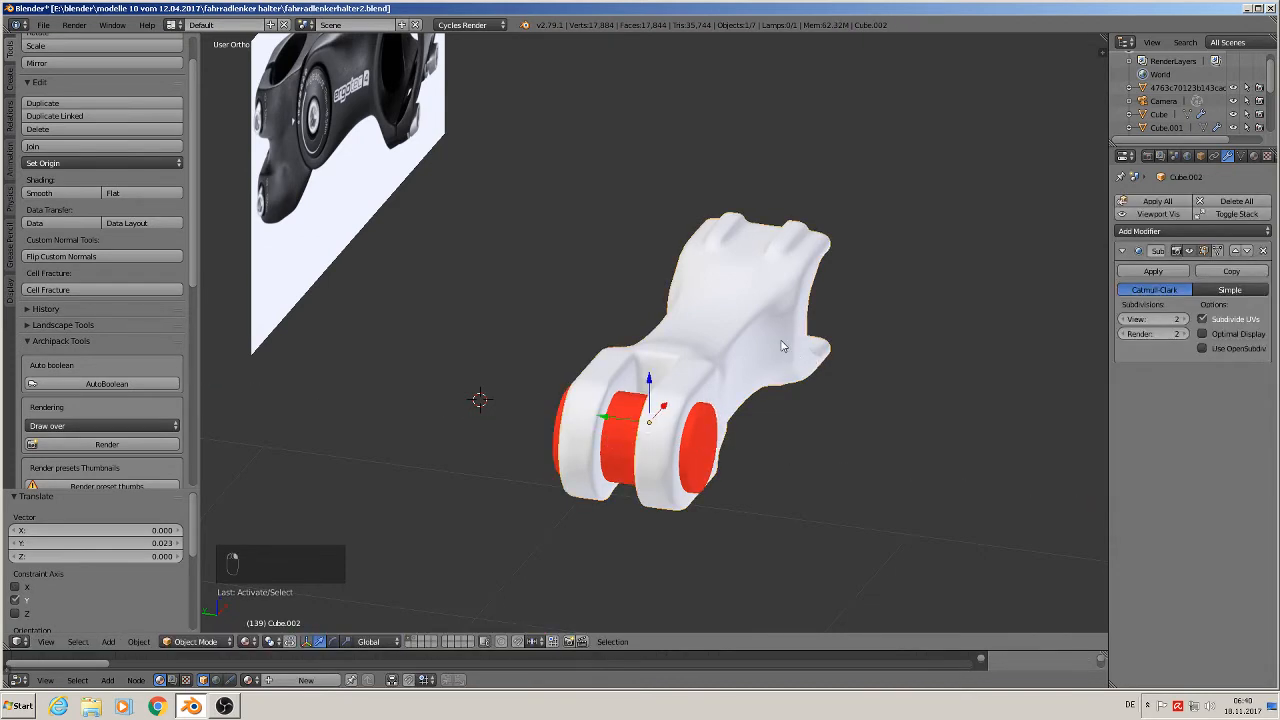
pyautogui.press('Tab')
pyautogui.press('Tab')
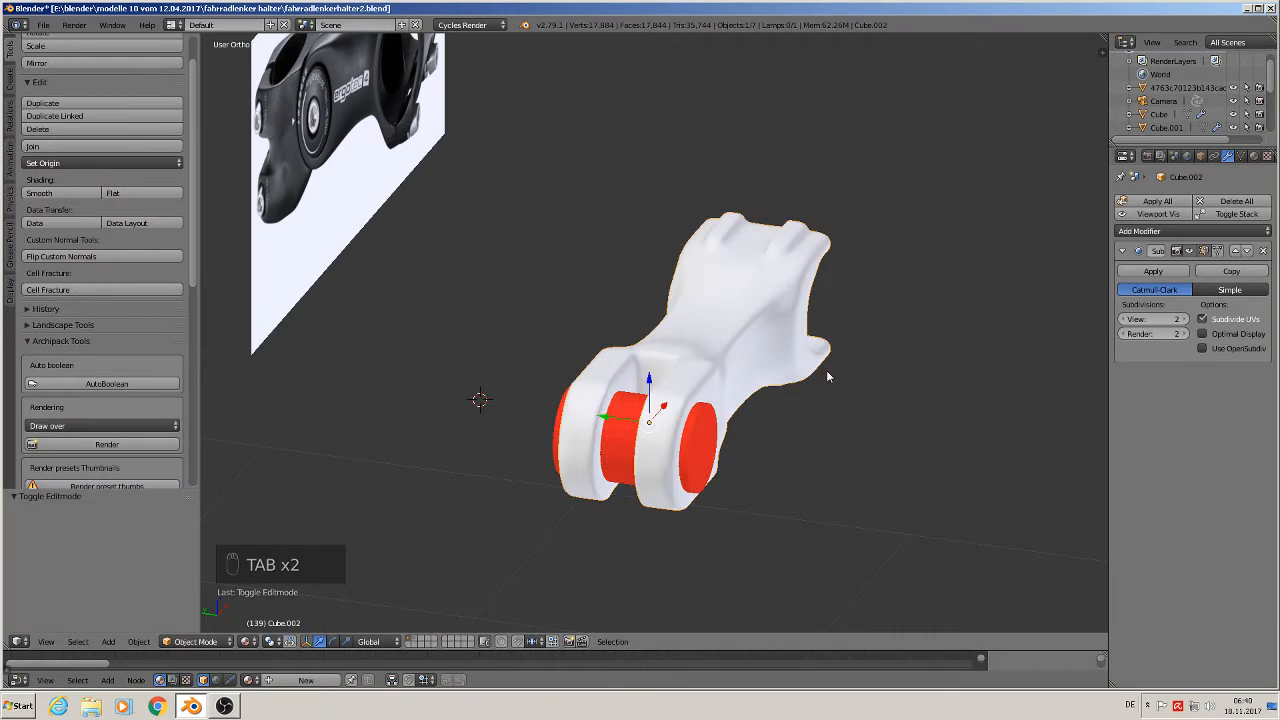
pyautogui.click(1153, 272)
pyautogui.moveTo(936, 439); pyautogui.dragTo(844, 440, button='middle')
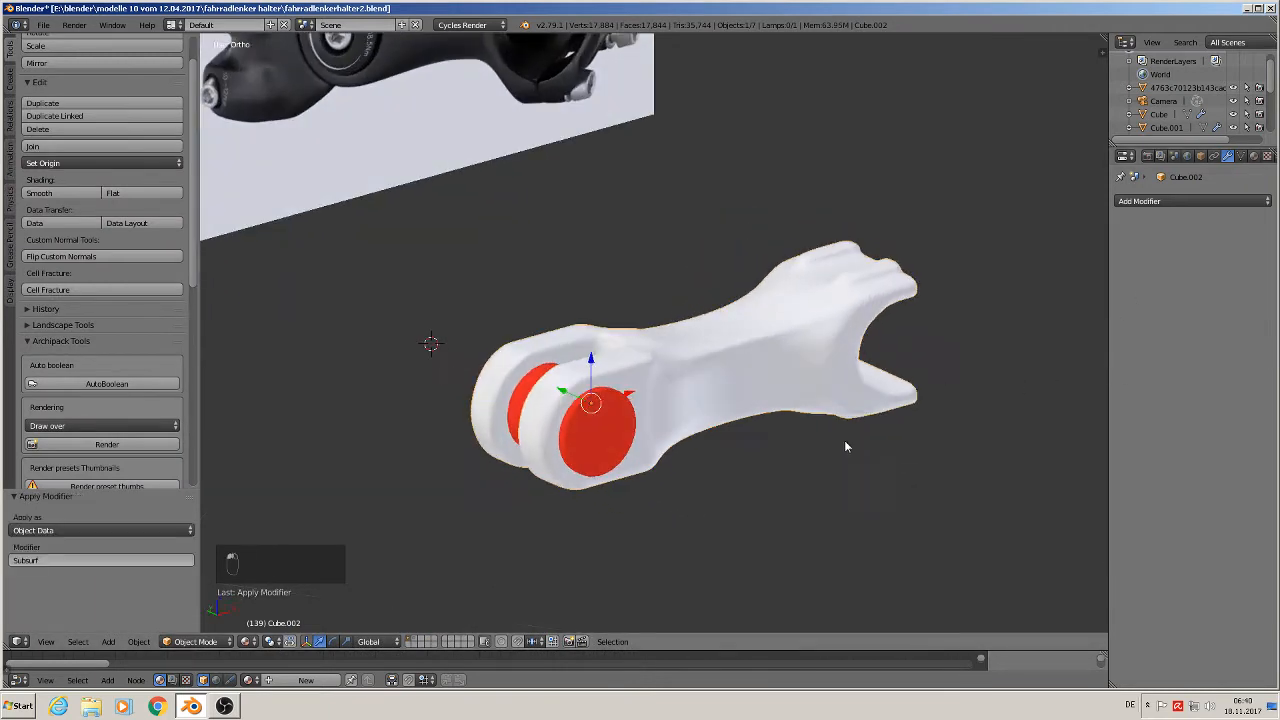
pyautogui.press('Tab')
pyautogui.scroll(6, 354, 334)
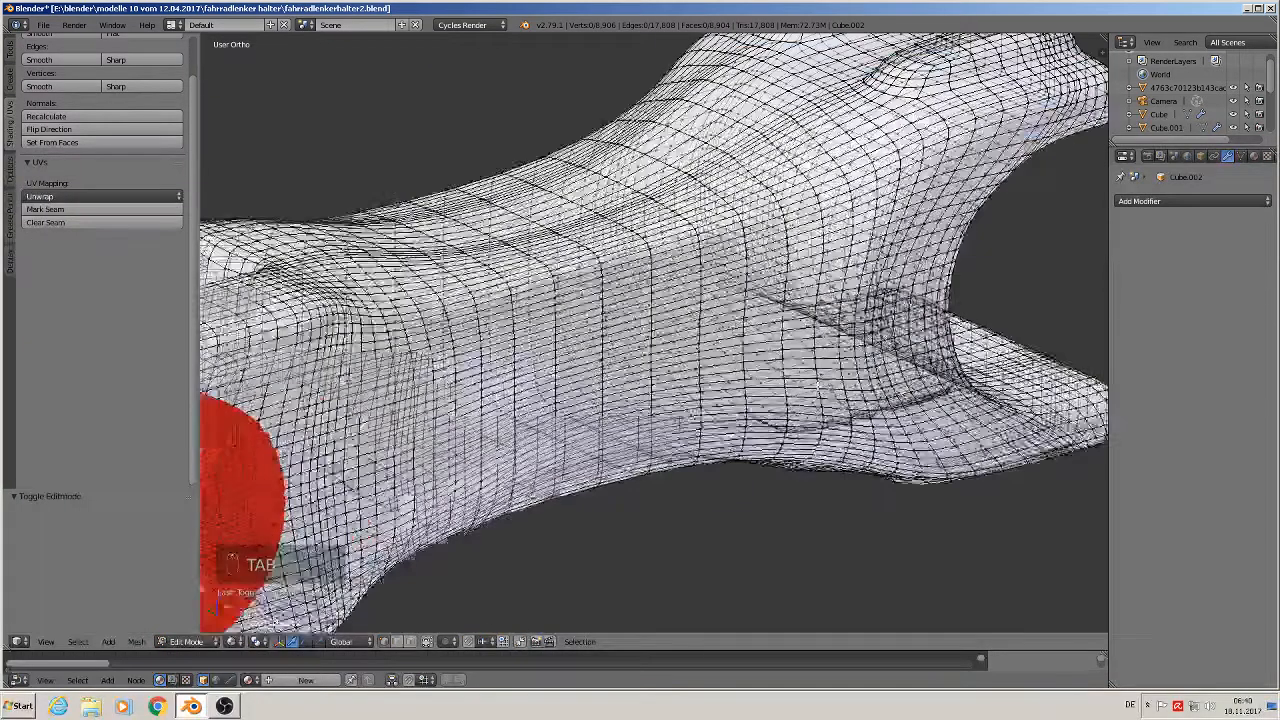
pyautogui.scroll(-4, 263, 328)
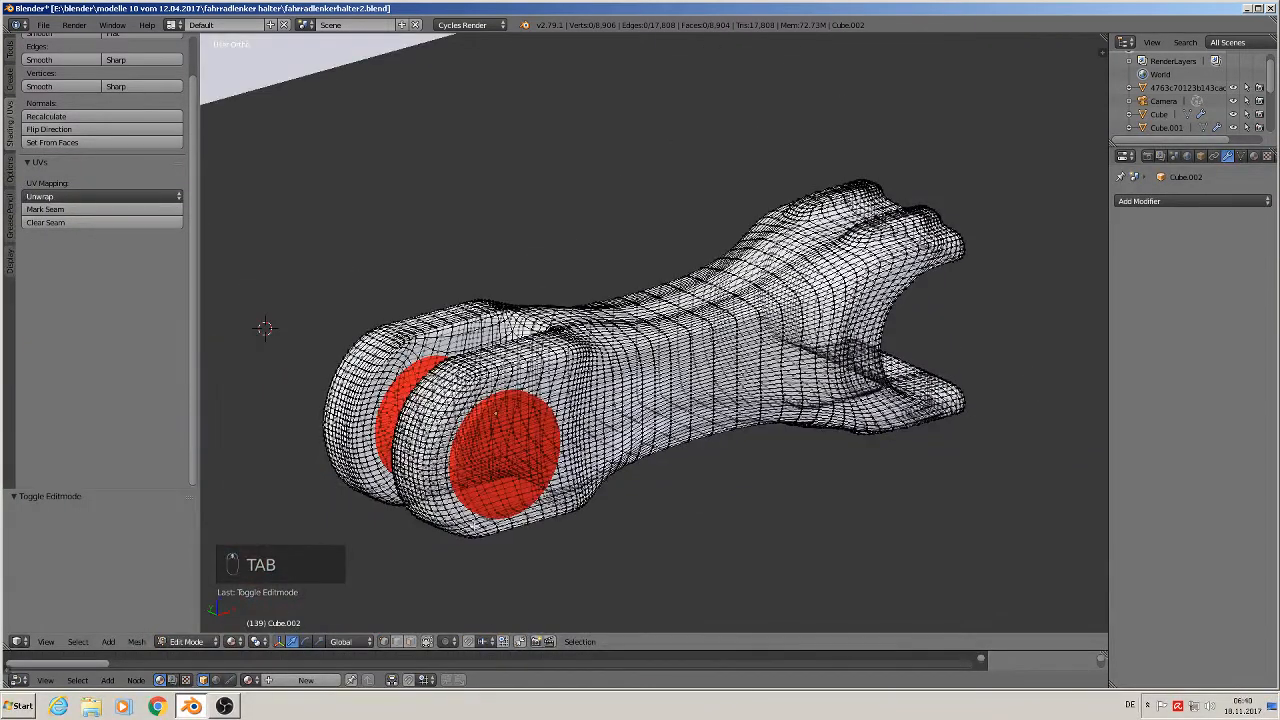
pyautogui.click(427, 641)
pyautogui.press('Tab')
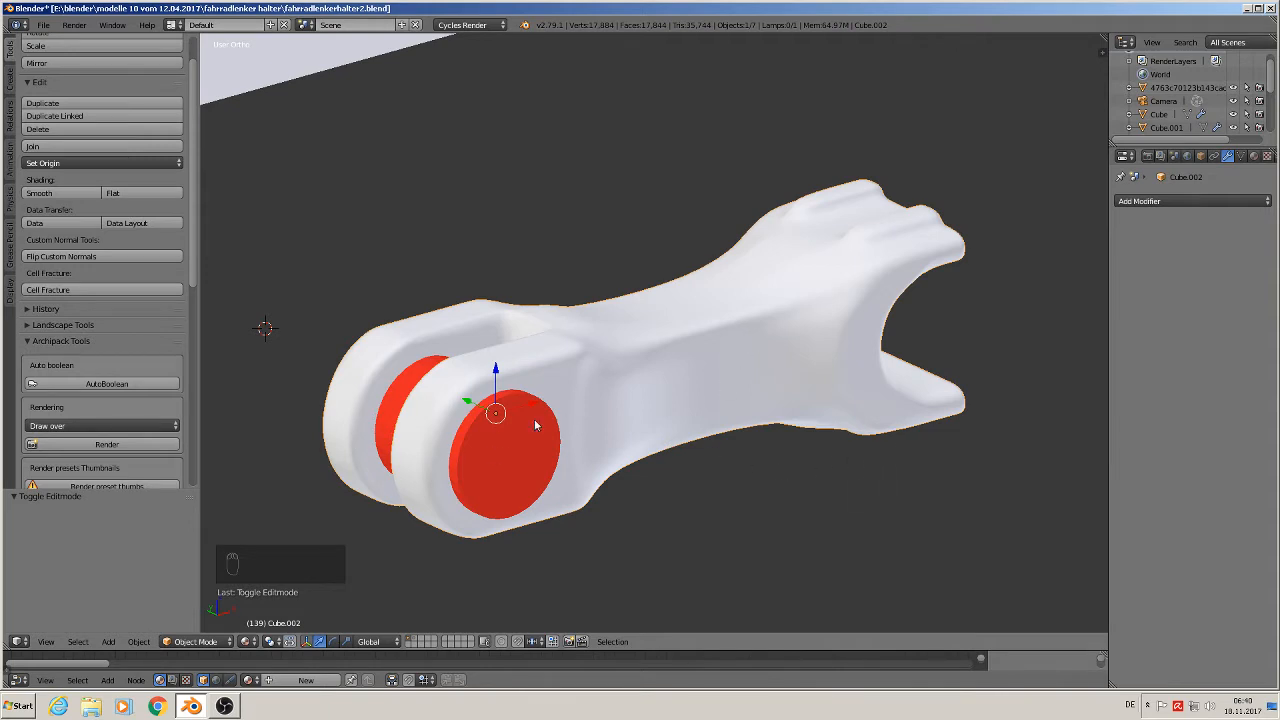
# - Add a Boolean modifier to the stem with operation Difference and object Cylinder.001, then apply it
pyautogui.rightClick(489, 450)
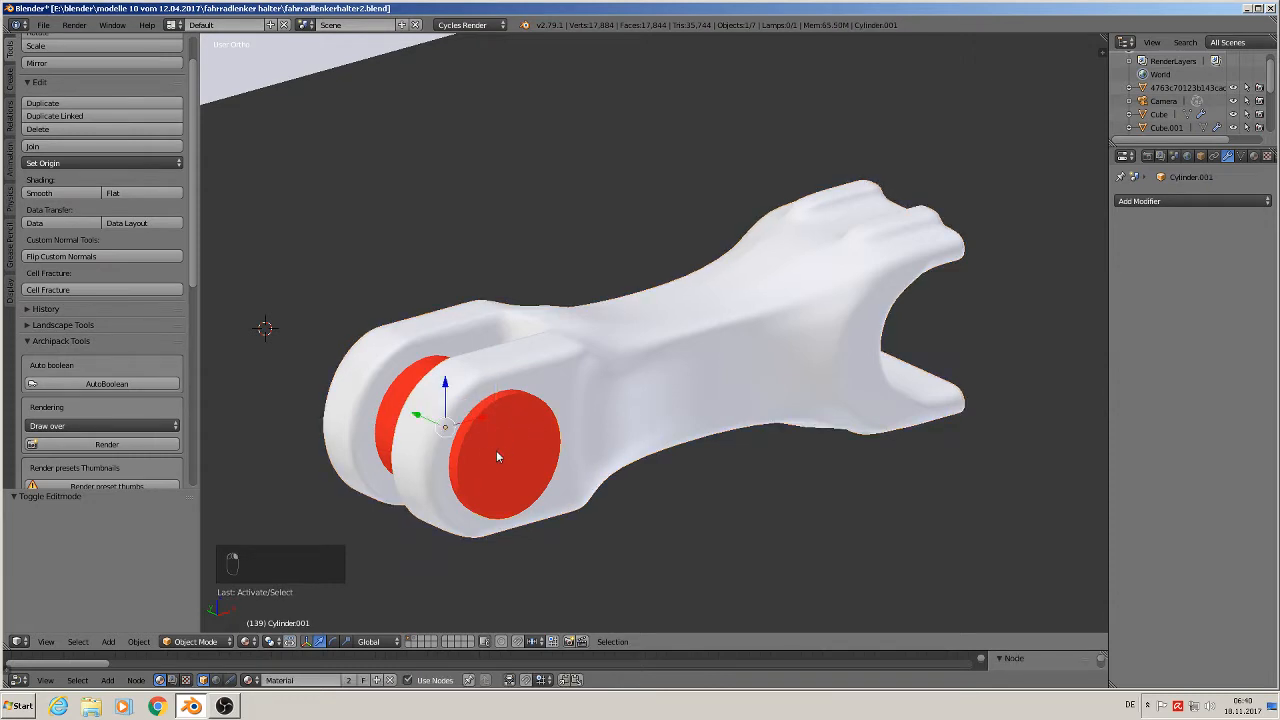
pyautogui.rightClick(753, 327)
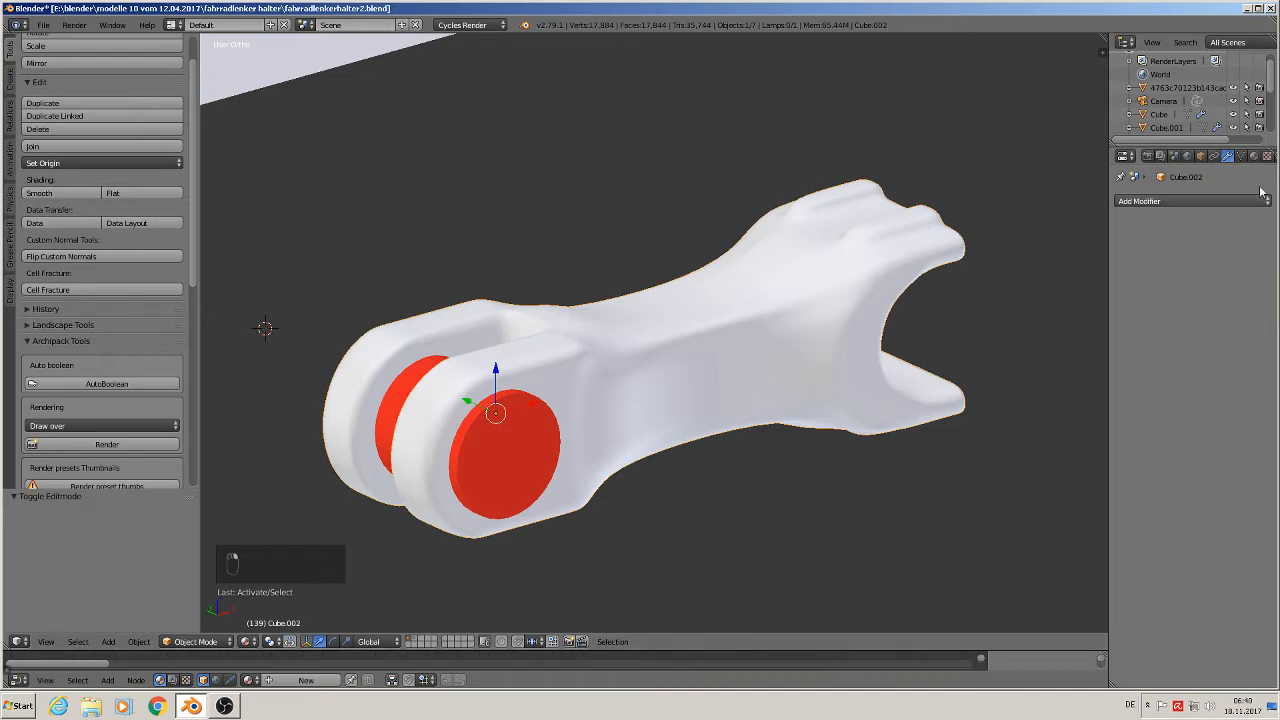
pyautogui.click(1192, 202)
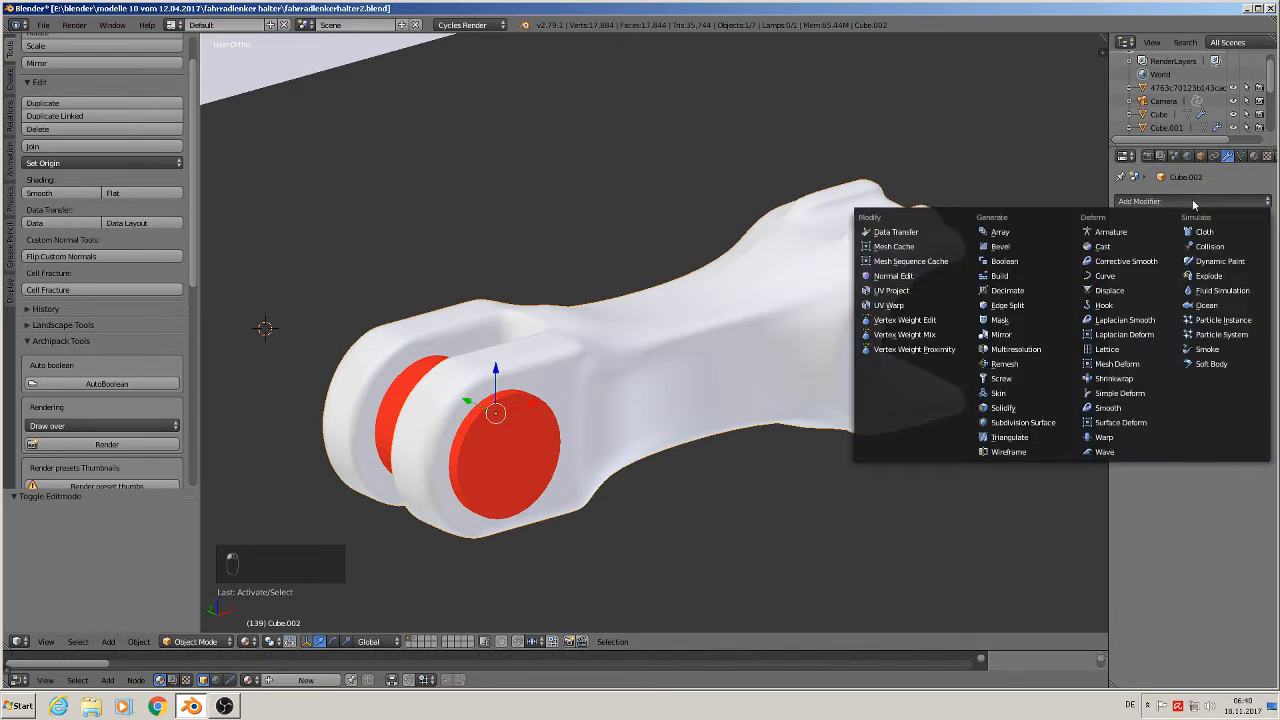
pyautogui.click(998, 262)
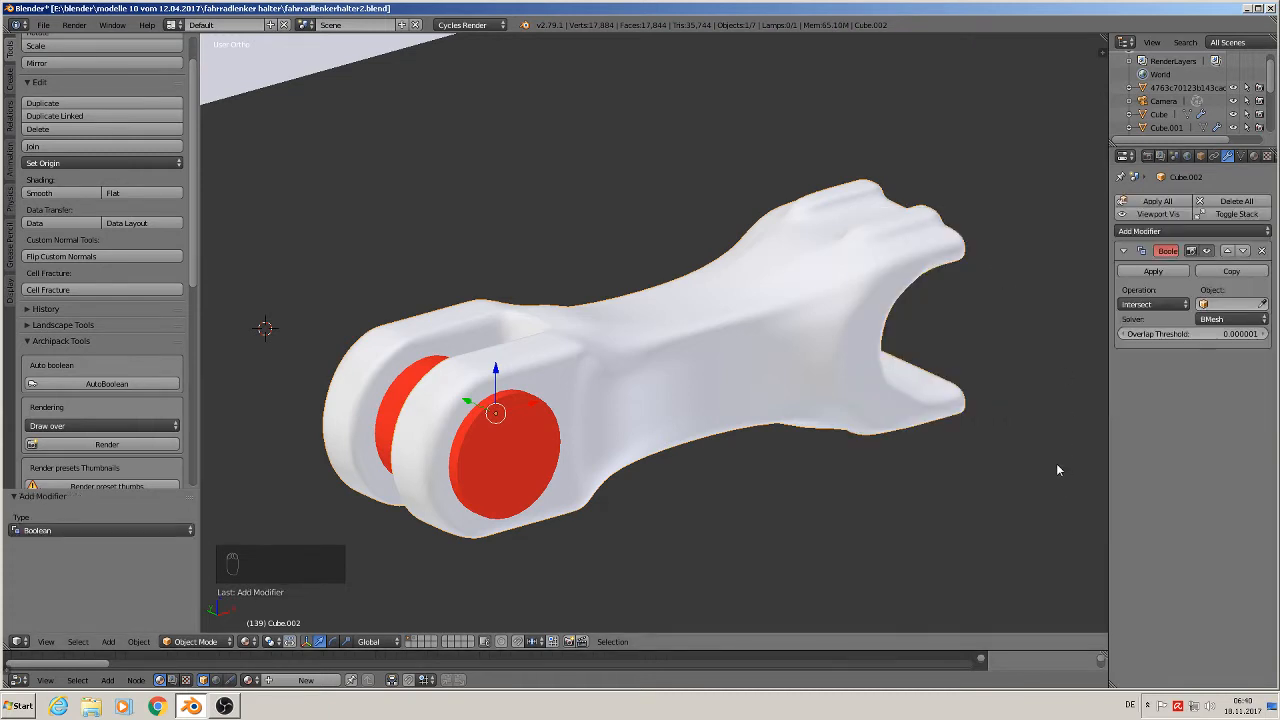
pyautogui.click(1185, 303)
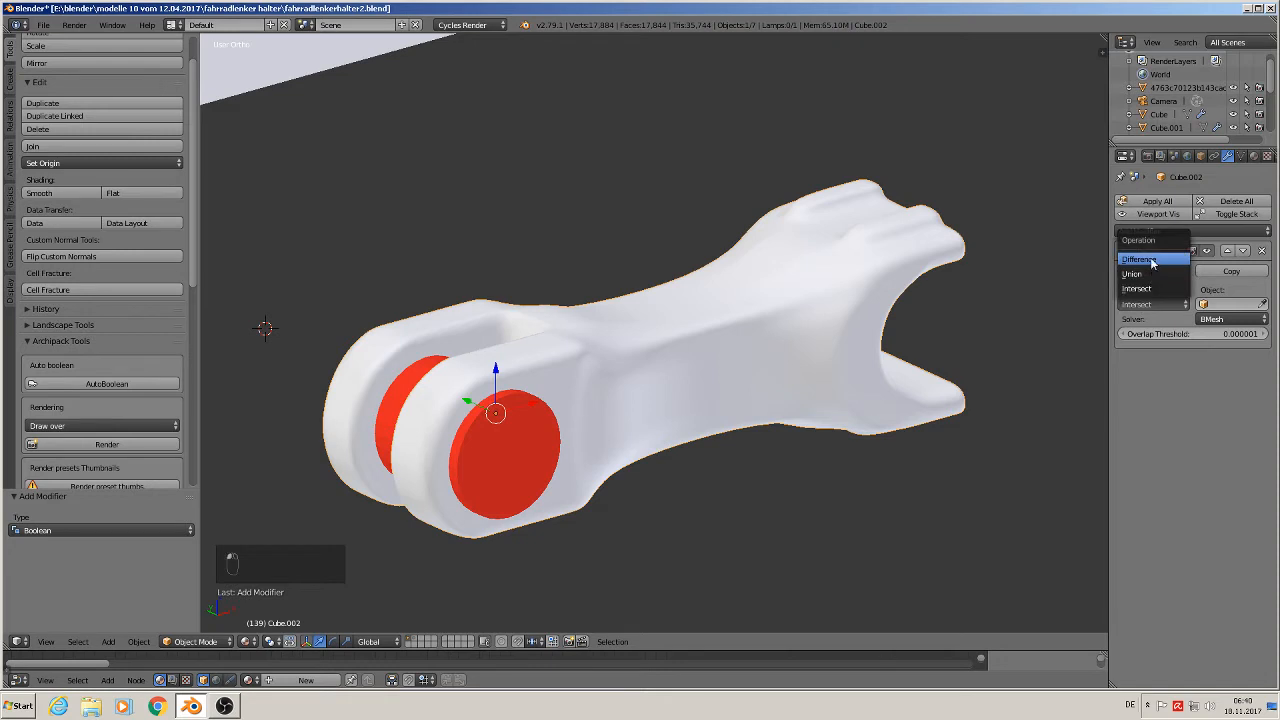
pyautogui.click(1152, 262)
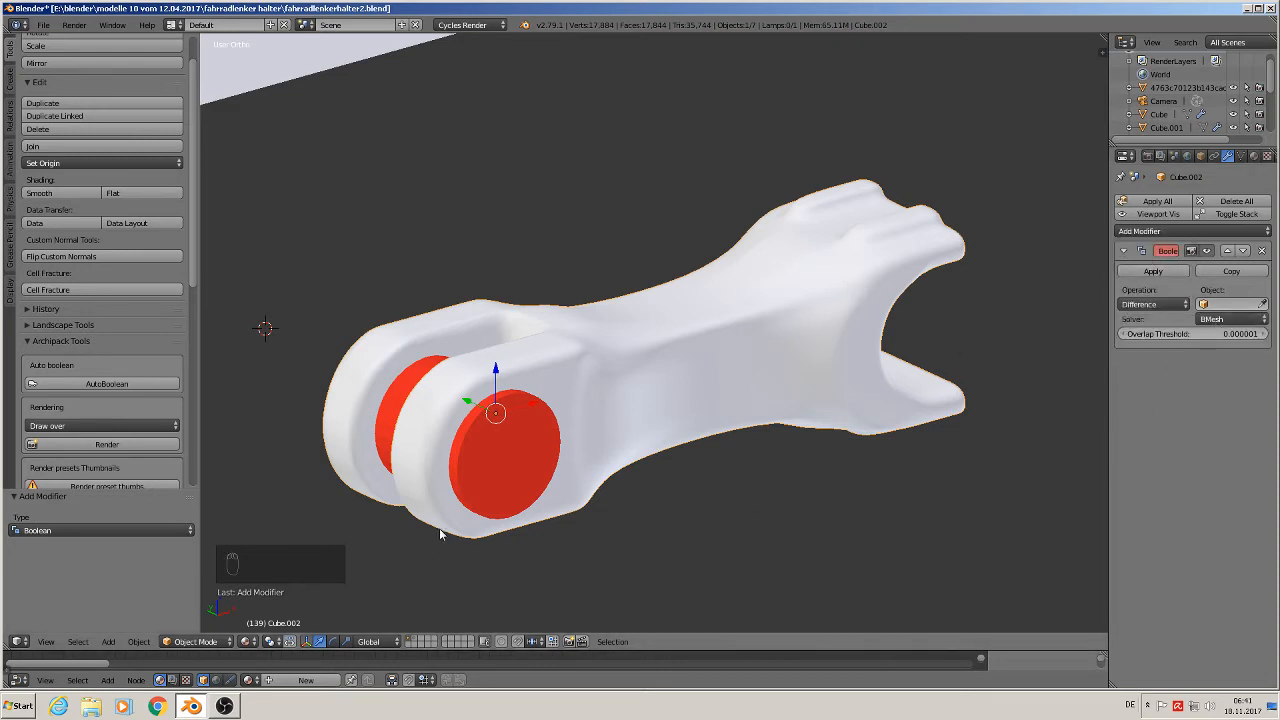
pyautogui.click(1221, 303)
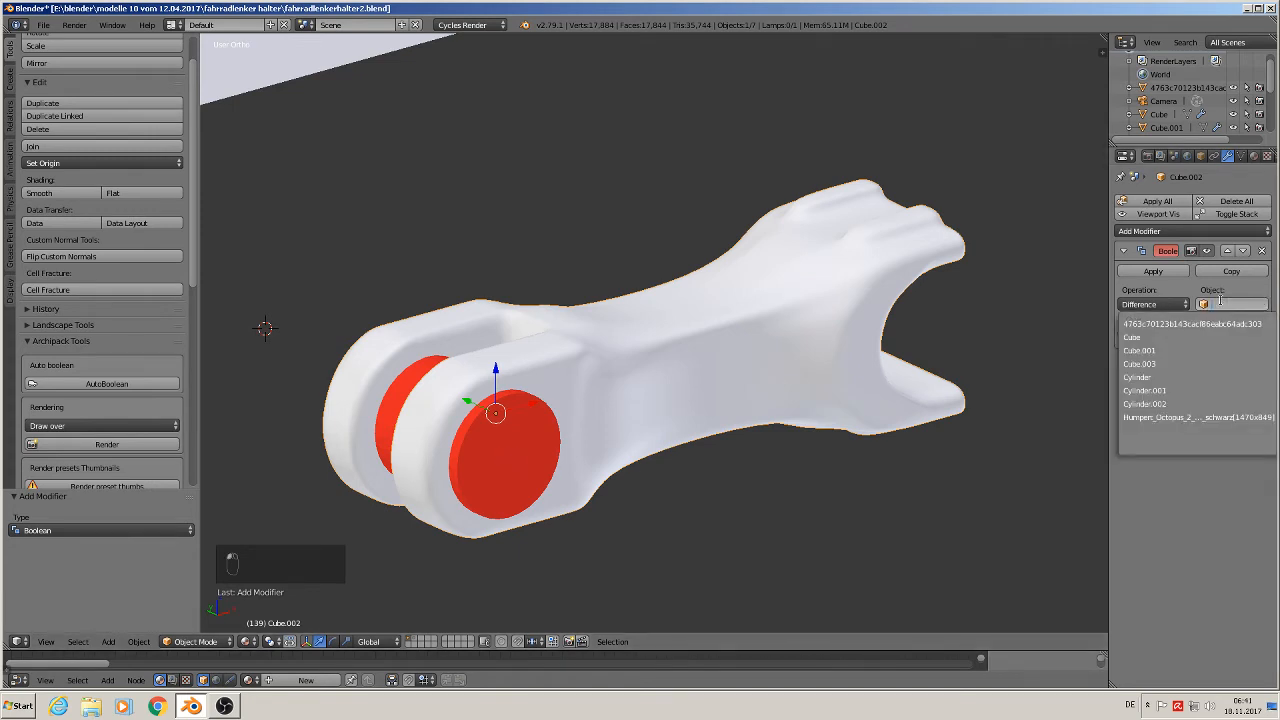
pyautogui.click(1170, 391)
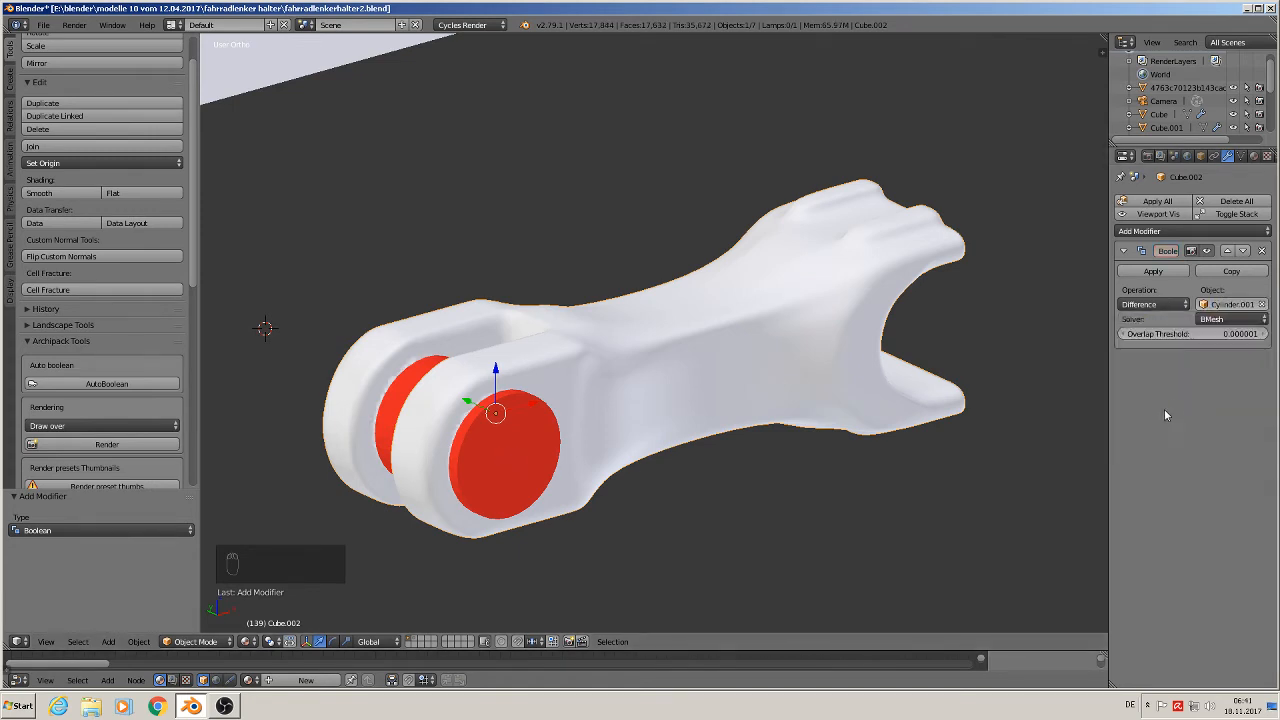
pyautogui.click(1154, 272)
# - Move the red cutting cylinder -0.848 along X out of the stem and inspect the hole through both prongs
pyautogui.scroll(-3, 480, 490)
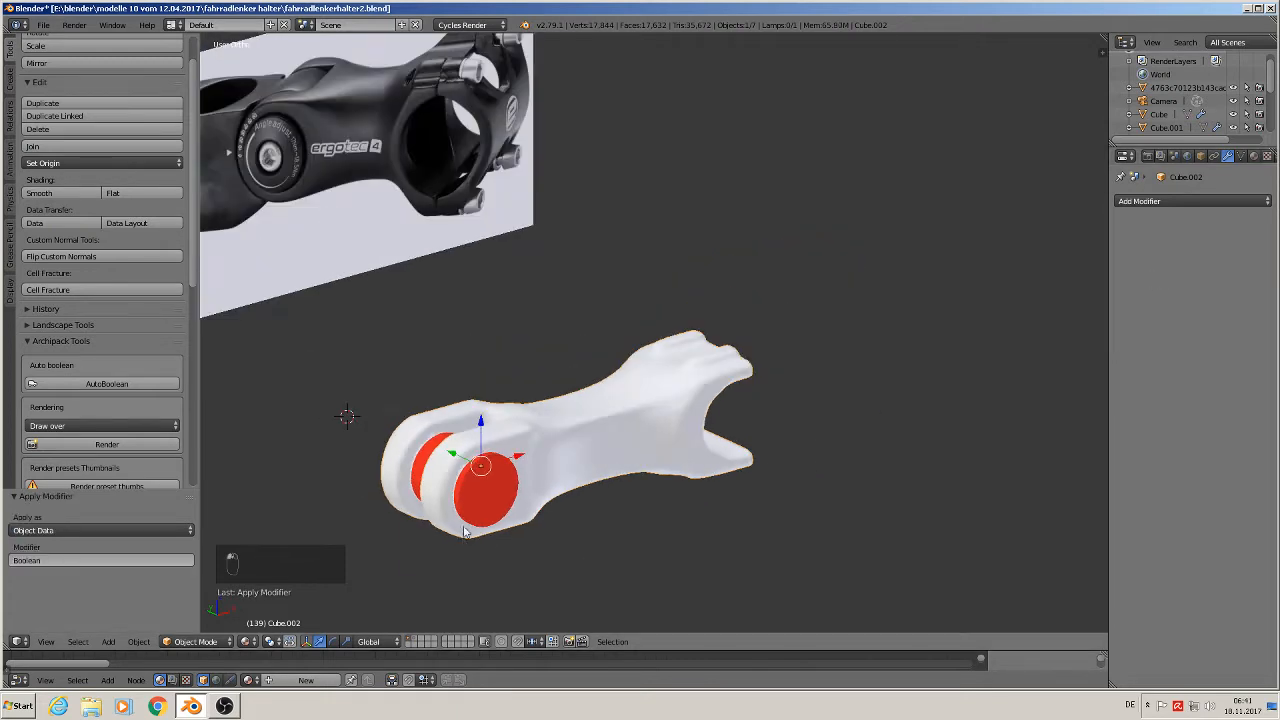
pyautogui.rightClick(475, 482)
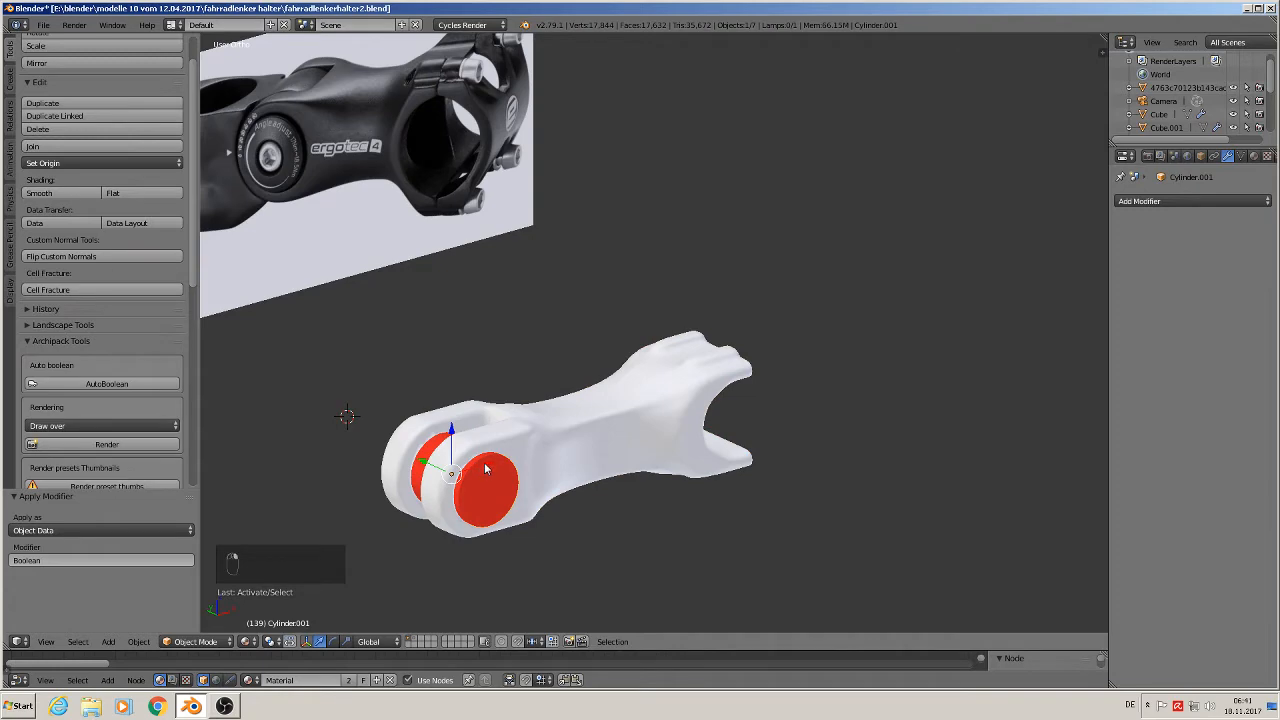
pyautogui.moveTo(485, 468); pyautogui.dragTo(297, 520)
pyautogui.moveTo(485, 513); pyautogui.dragTo(658, 380, button='middle')
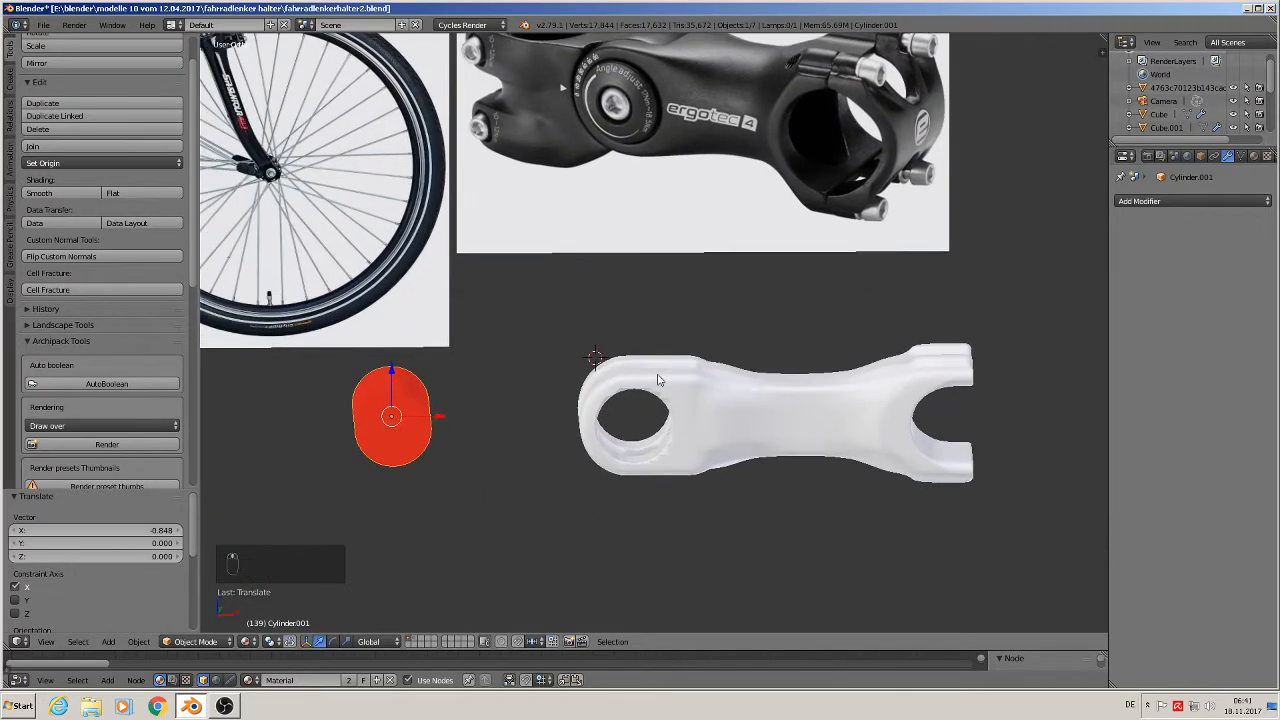
pyautogui.scroll(5, 658, 380)
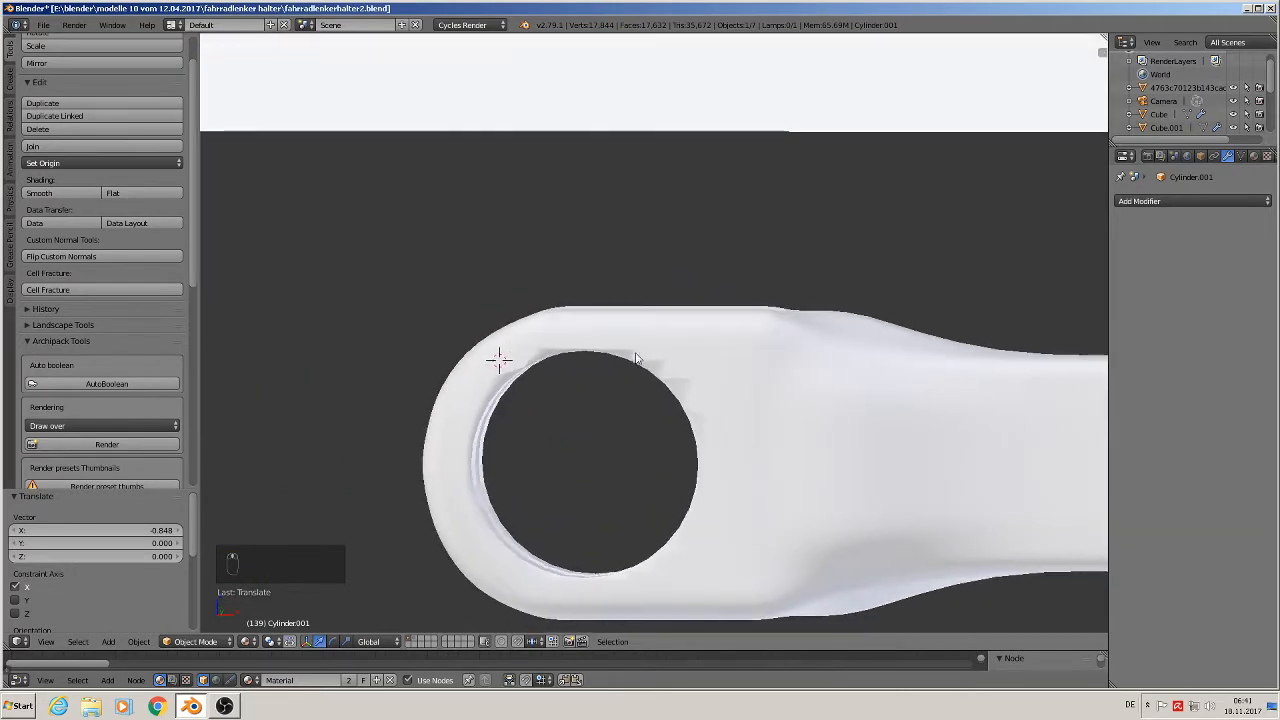
pyautogui.click(643, 568)
pyautogui.moveTo(649, 571); pyautogui.dragTo(701, 590, button='middle')
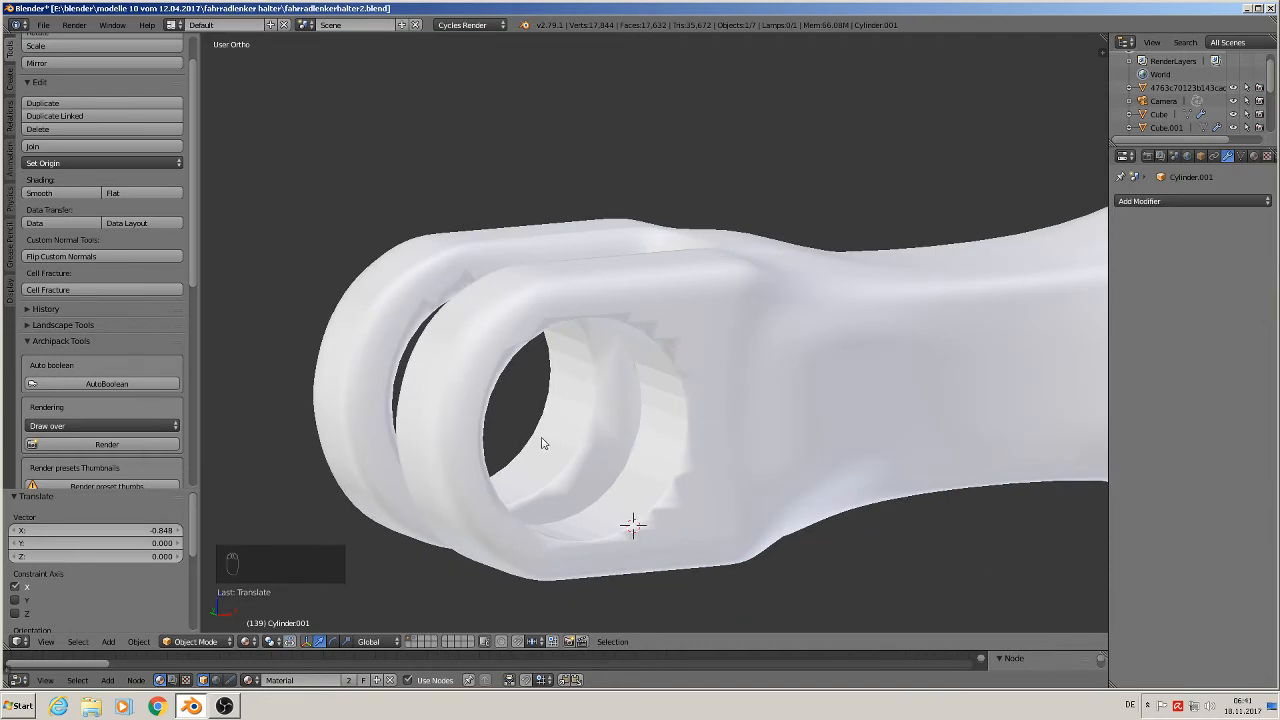
pyautogui.press('KP_5')
pyautogui.press('KP_5')
# - Shade the drilled stem smooth and check the surface around the hole's rim
pyautogui.rightClick(648, 398)
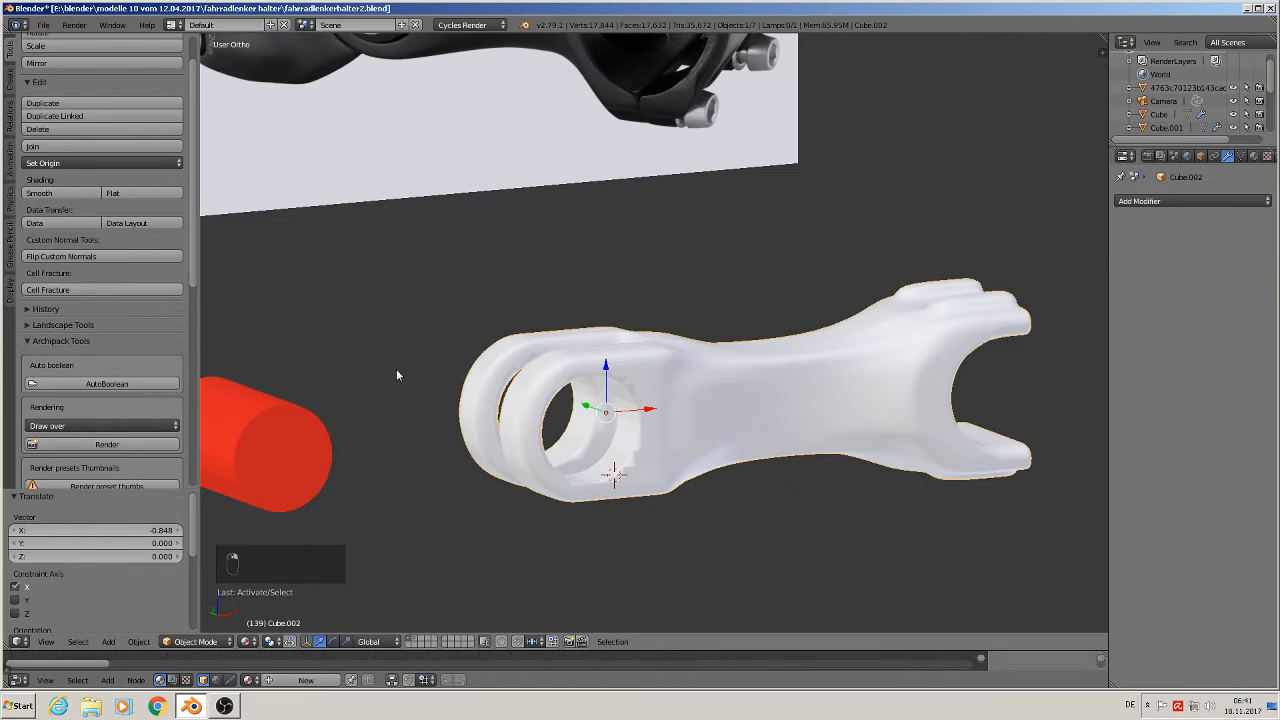
pyautogui.click(56, 192)
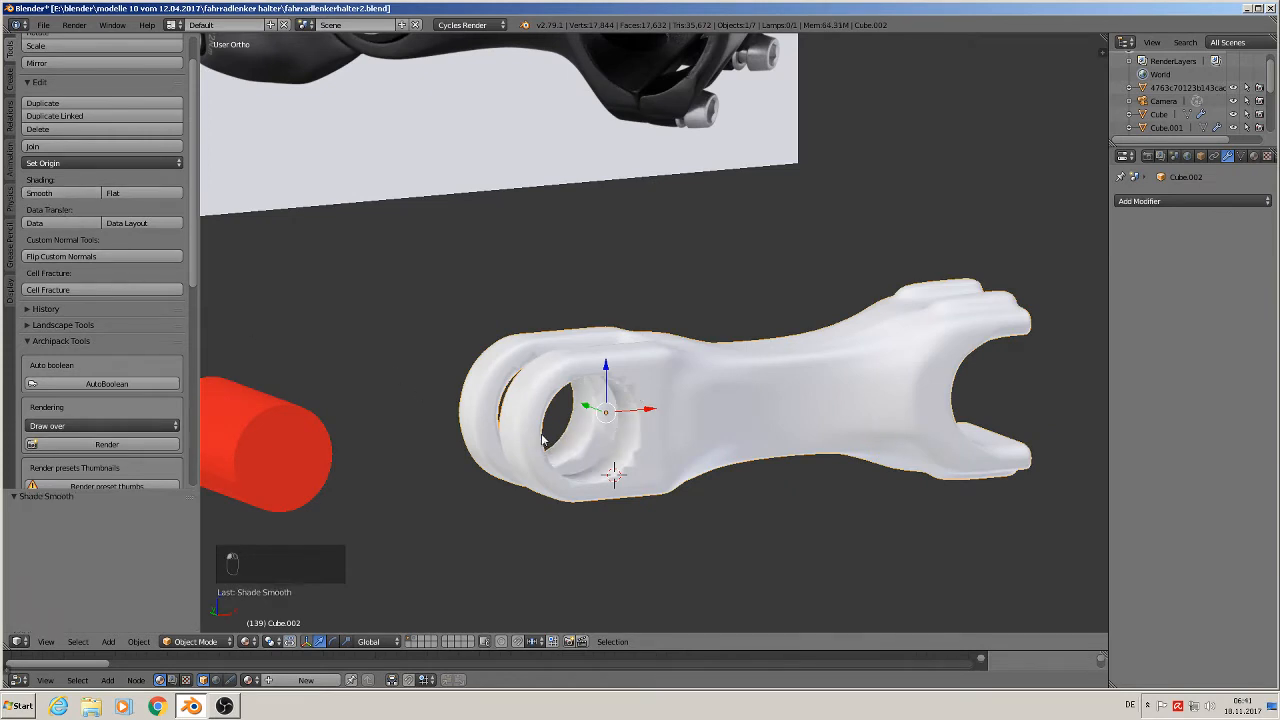
pyautogui.scroll(3, 607, 472)
pyautogui.scroll(2, 607, 472)
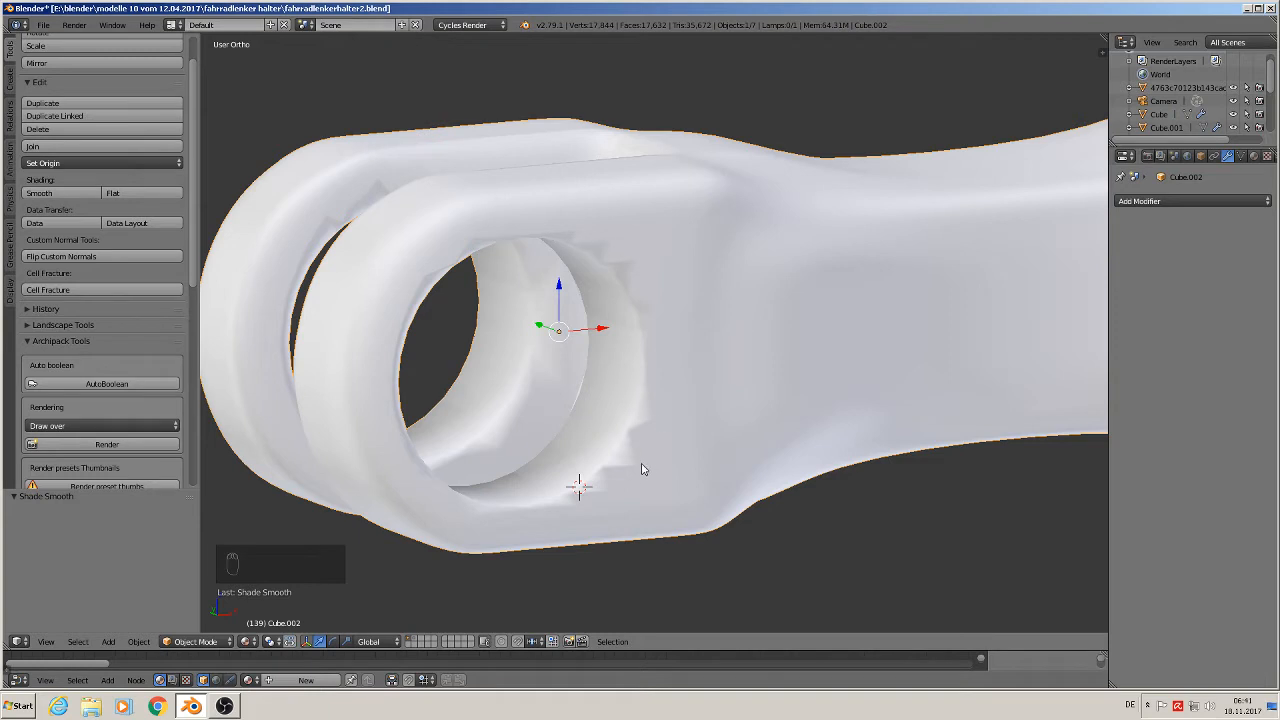
# - Add an Edge Split modifier to the stem and compare the shading with its viewport display off and on
pyautogui.scroll(-3, 716, 373)
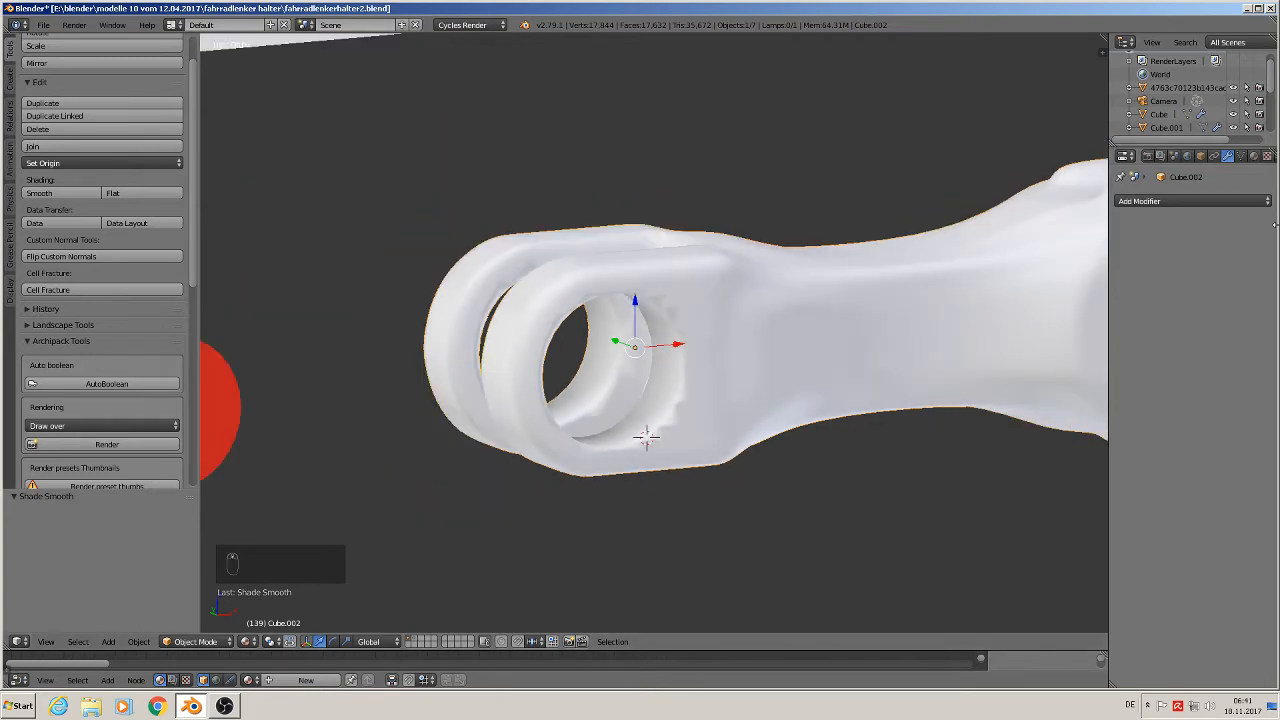
pyautogui.click(1207, 203)
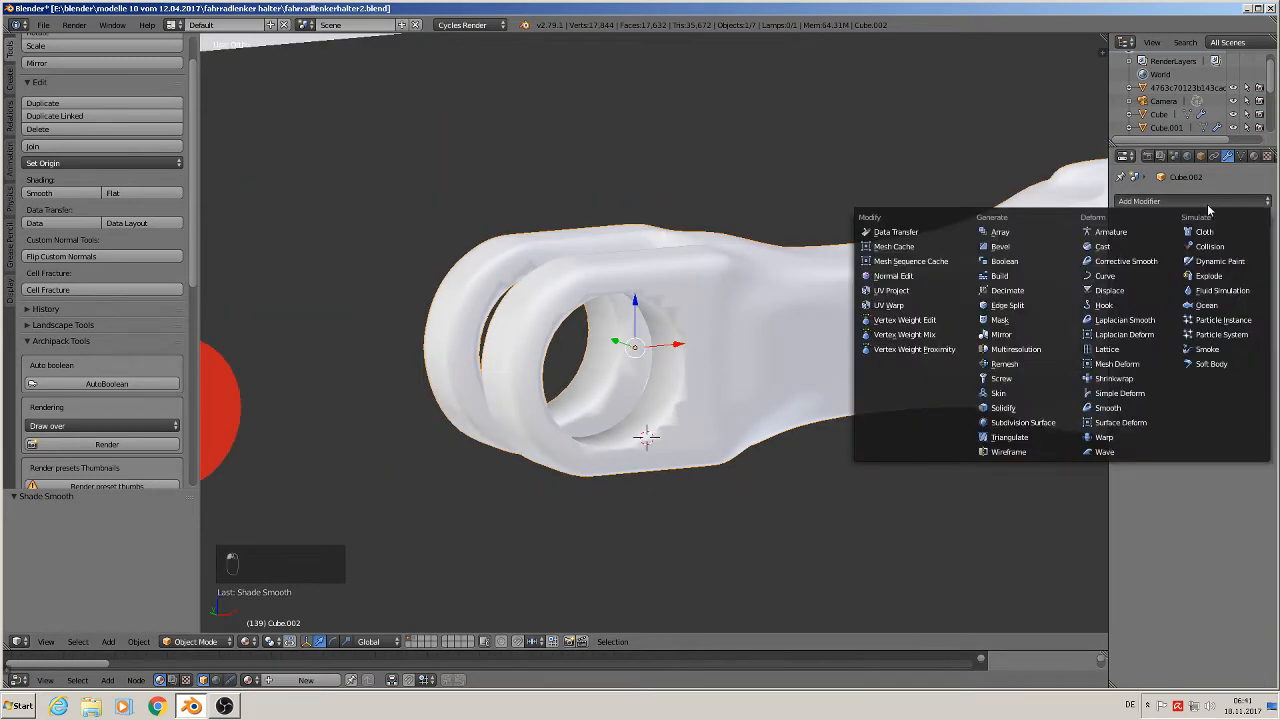
pyautogui.click(1002, 305)
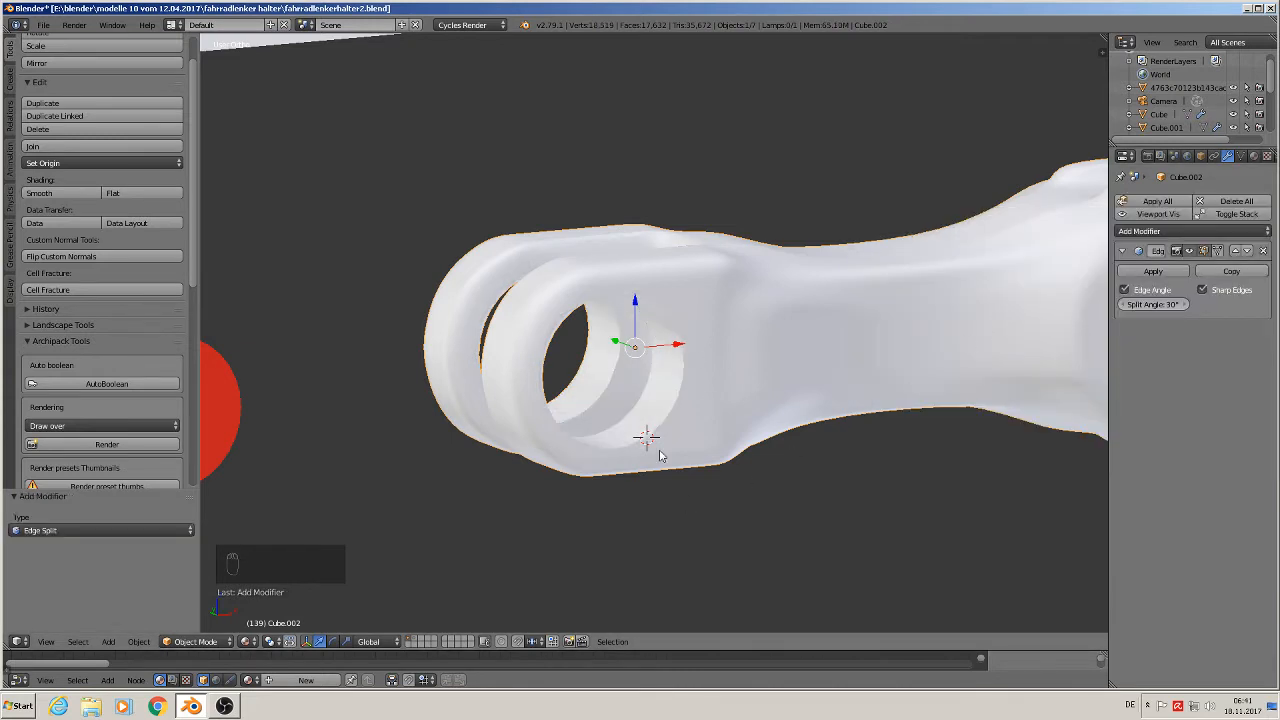
pyautogui.click(1189, 251)
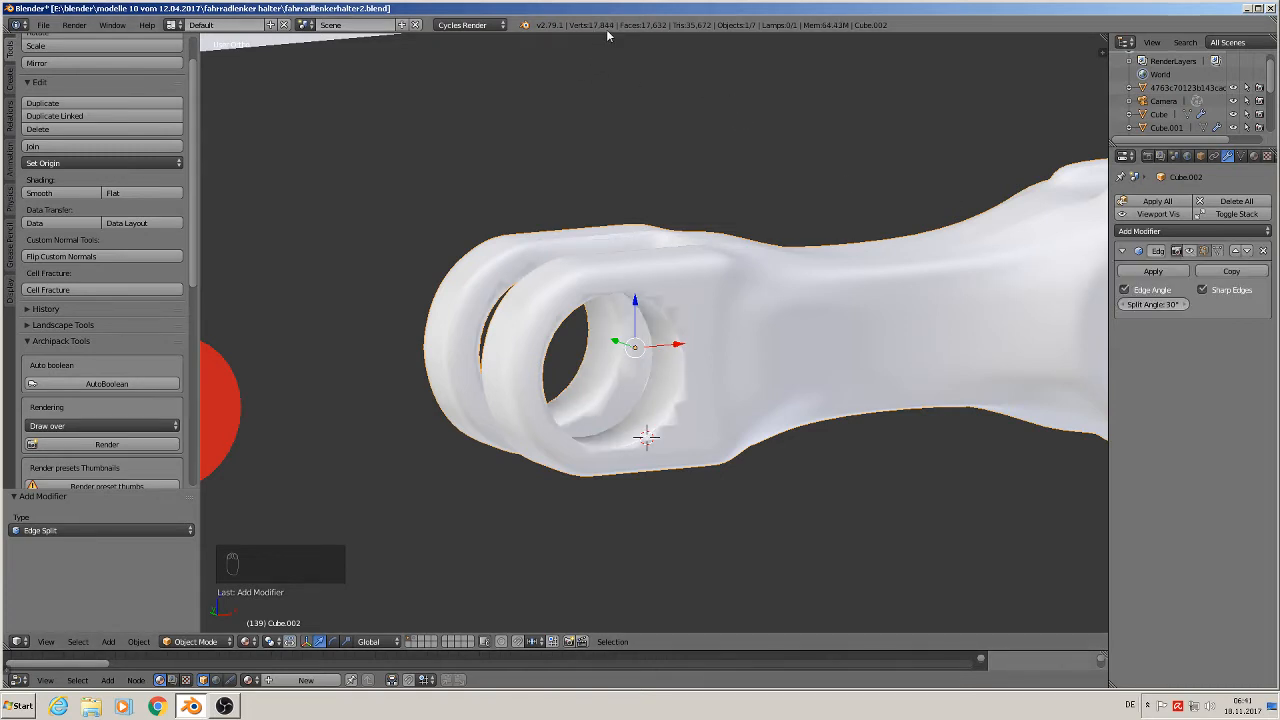
pyautogui.click(1191, 251)
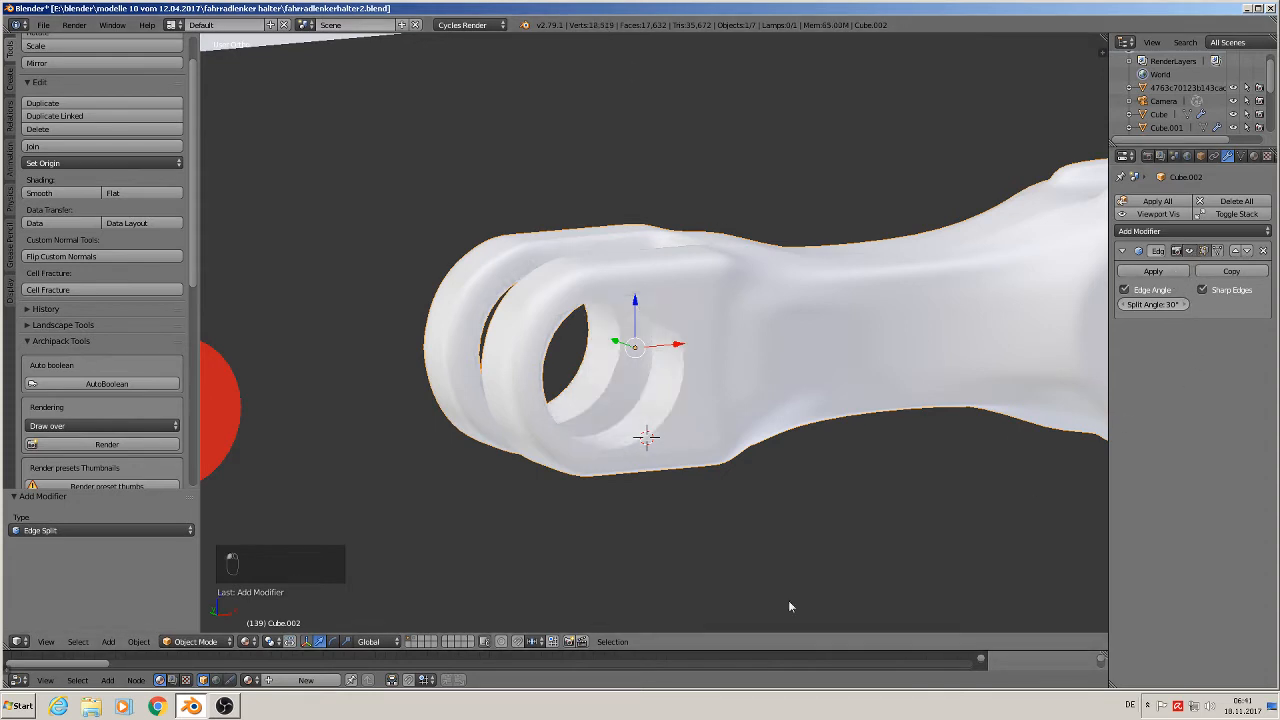
# - Move the red cylinder -1.164 along X, next to the spare undrilled stem copy
pyautogui.scroll(-3, 759, 494)
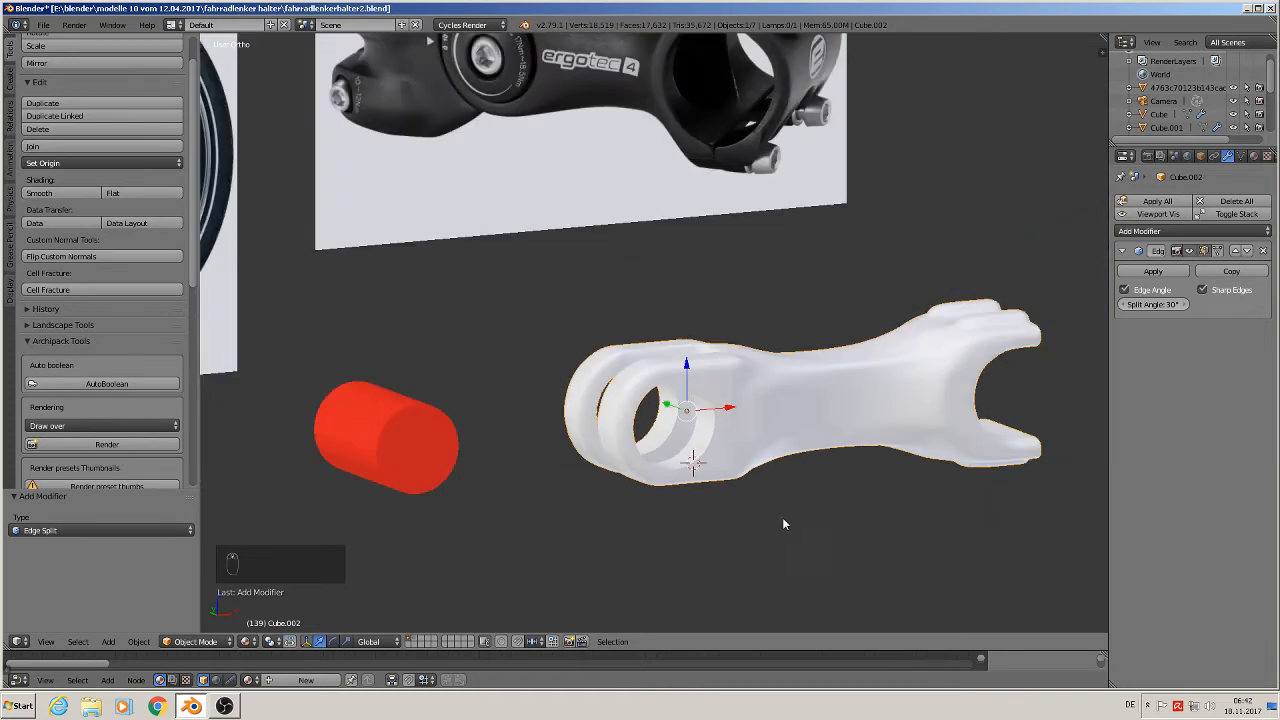
pyautogui.moveTo(783, 518); pyautogui.dragTo(754, 544, button='middle')
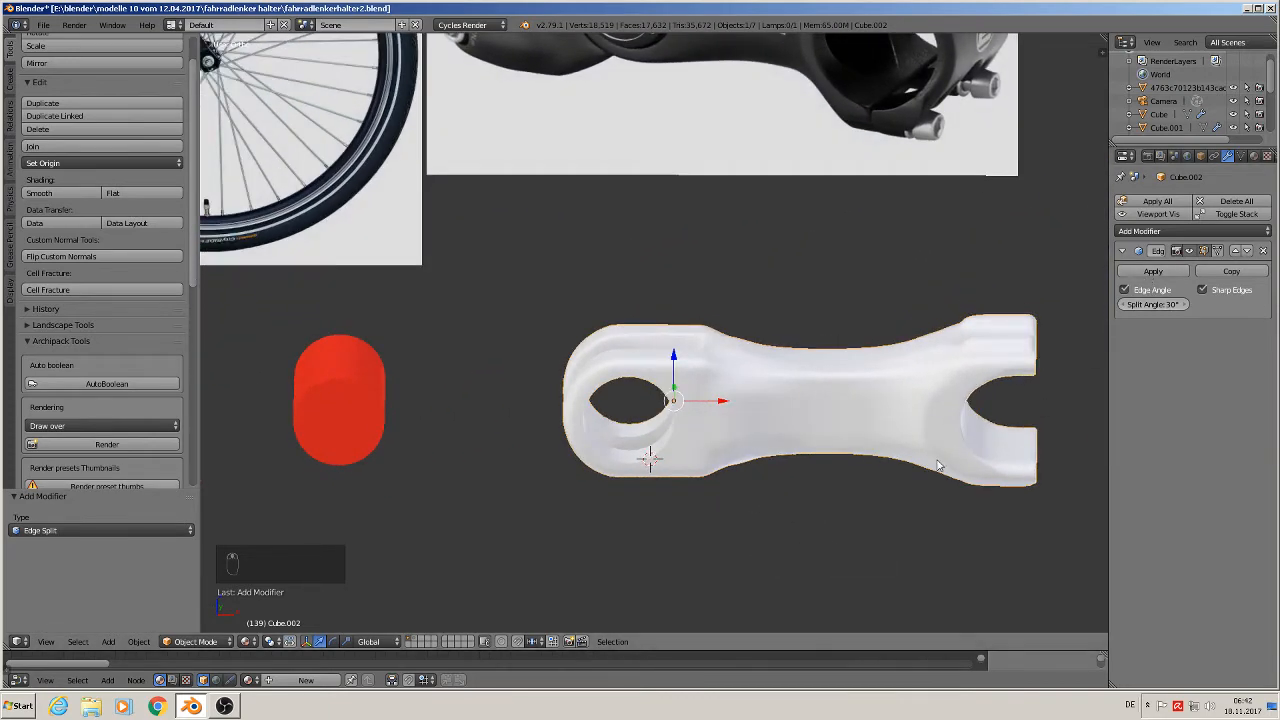
pyautogui.scroll(-2, 882, 475)
pyautogui.moveTo(850, 504); pyautogui.dragTo(805, 532, button='middle')
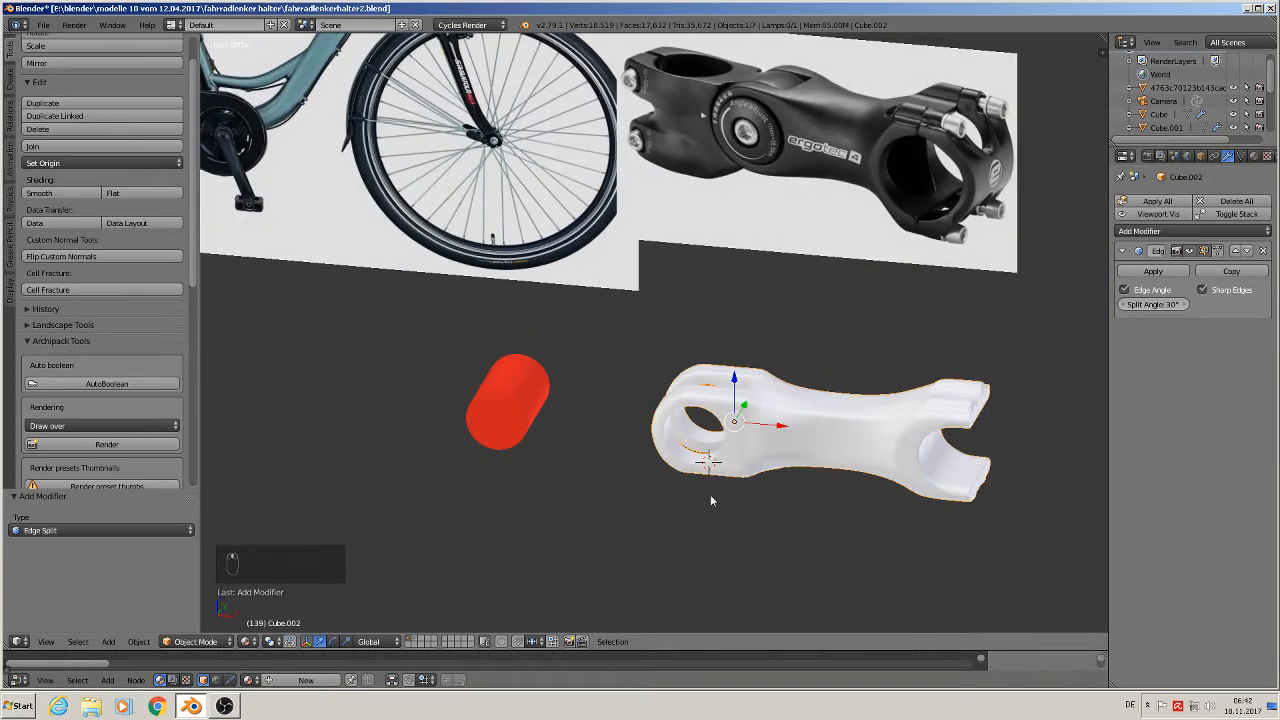
pyautogui.moveTo(571, 502); pyautogui.dragTo(589, 464, button='middle')
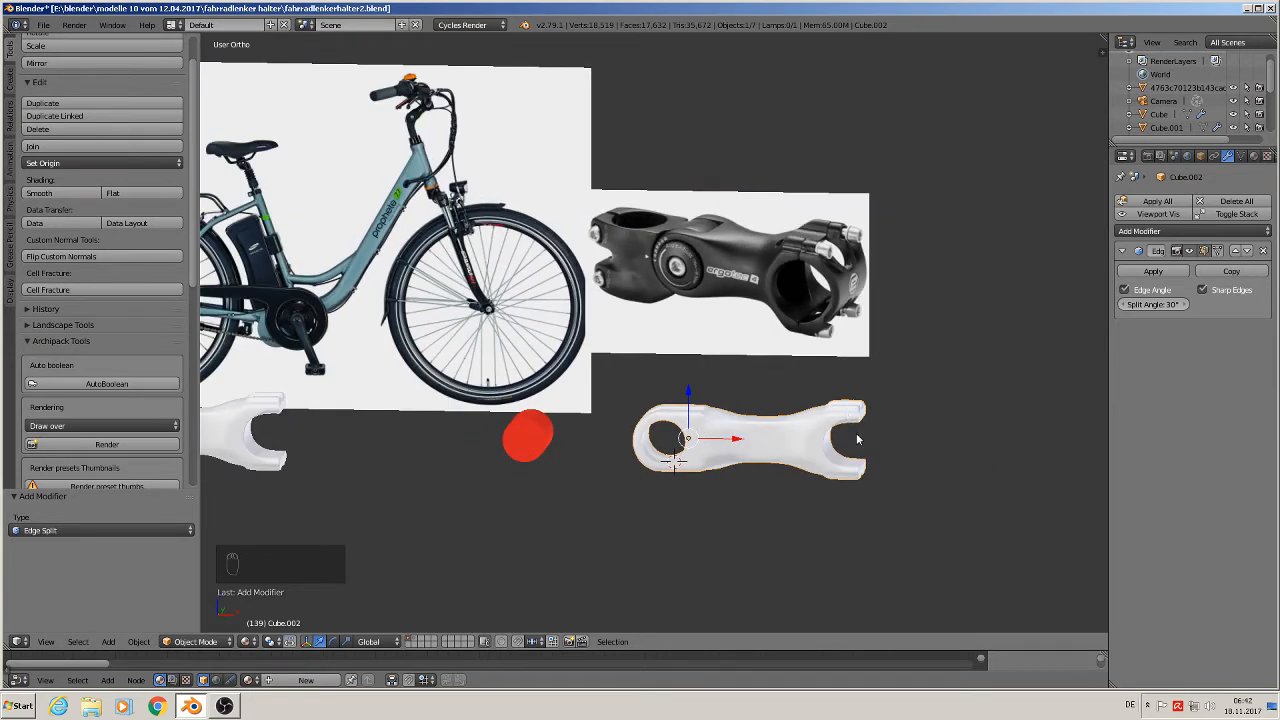
pyautogui.moveTo(856, 456); pyautogui.dragTo(689, 492, button='middle')
pyautogui.scroll(2, 866, 490)
pyautogui.scroll(-2, 688, 491)
pyautogui.keyDown('shift'); pyautogui.moveTo(623, 454); pyautogui.dragTo(841, 444, button='middle'); pyautogui.keyUp('shift')
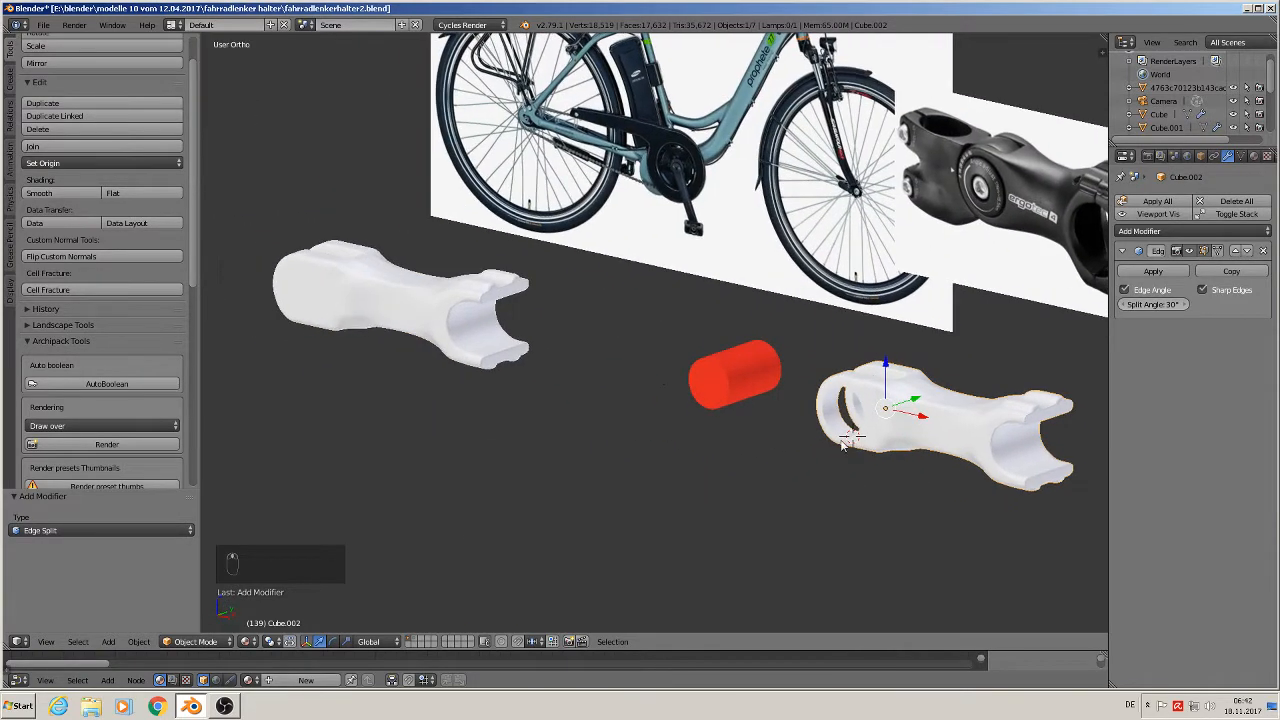
pyautogui.rightClick(738, 371)
pyautogui.press('g')
pyautogui.press('x')
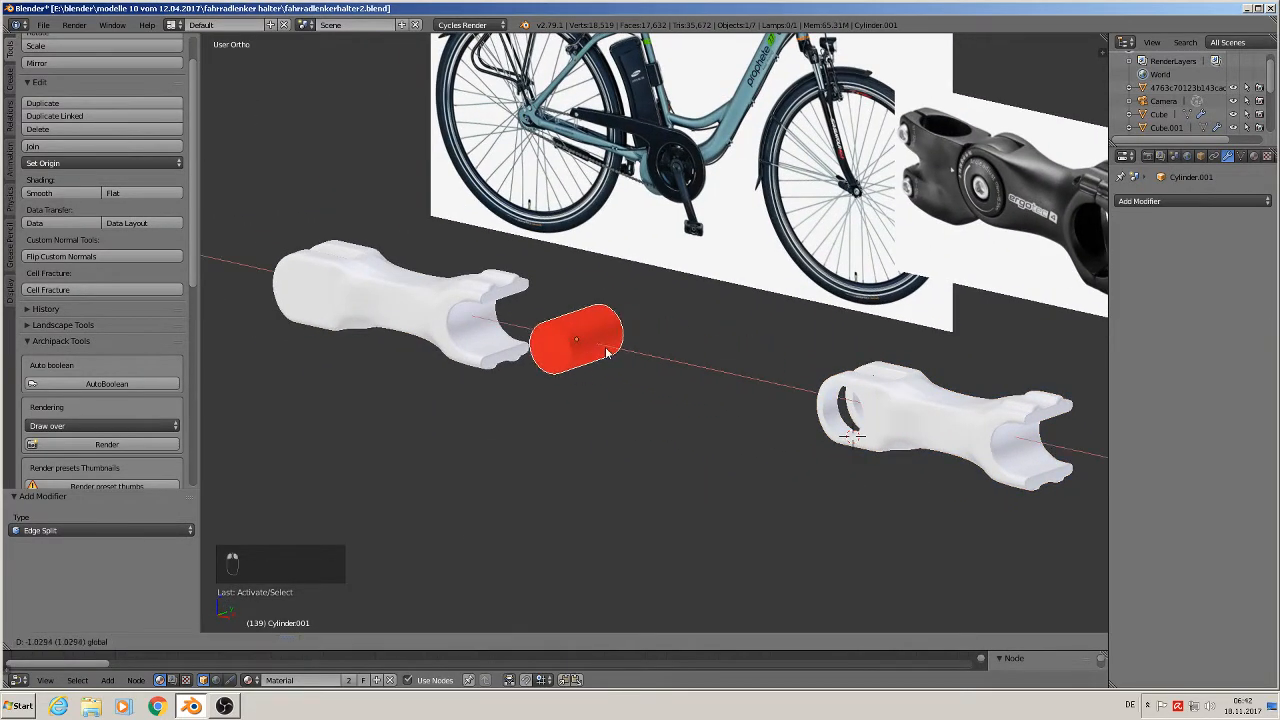
pyautogui.click(590, 354)
# - Add the spare stem copy to the selection and move it with the red cylinder to layer 2
pyautogui.keyDown('shift'); pyautogui.rightClick(458, 326); pyautogui.keyUp('shift')
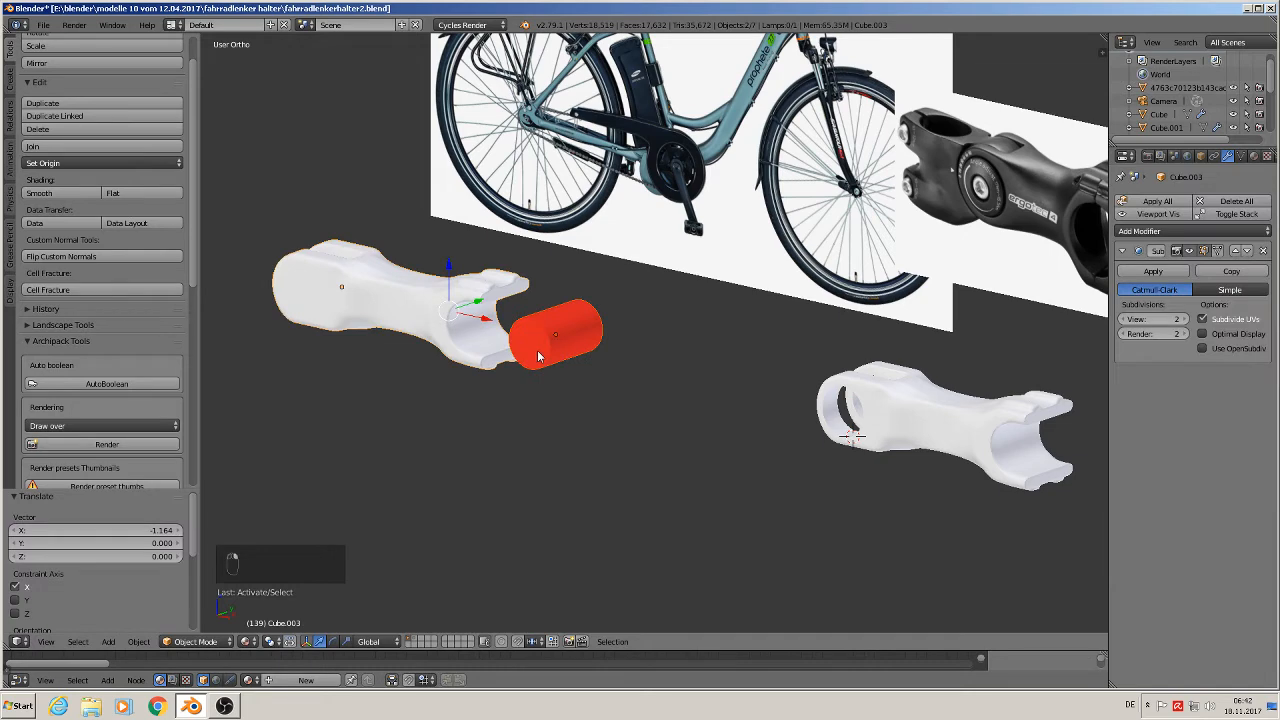
pyautogui.press('m')
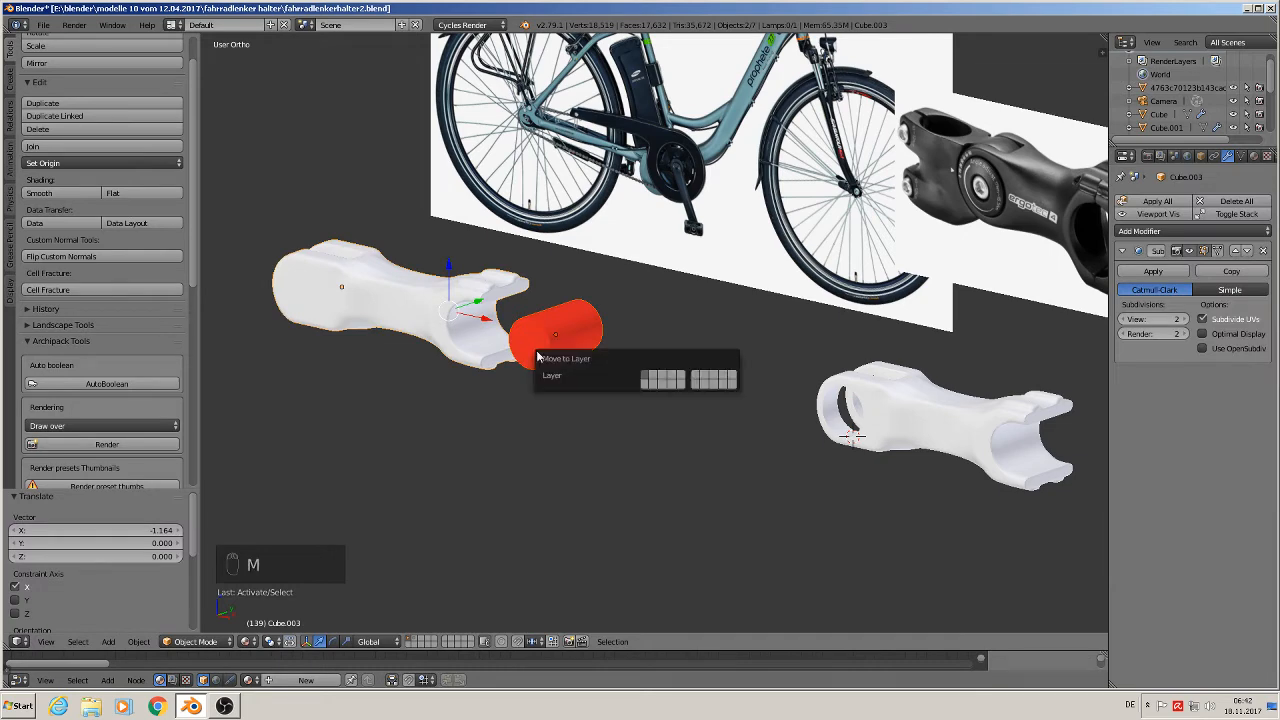
pyautogui.click(652, 377)
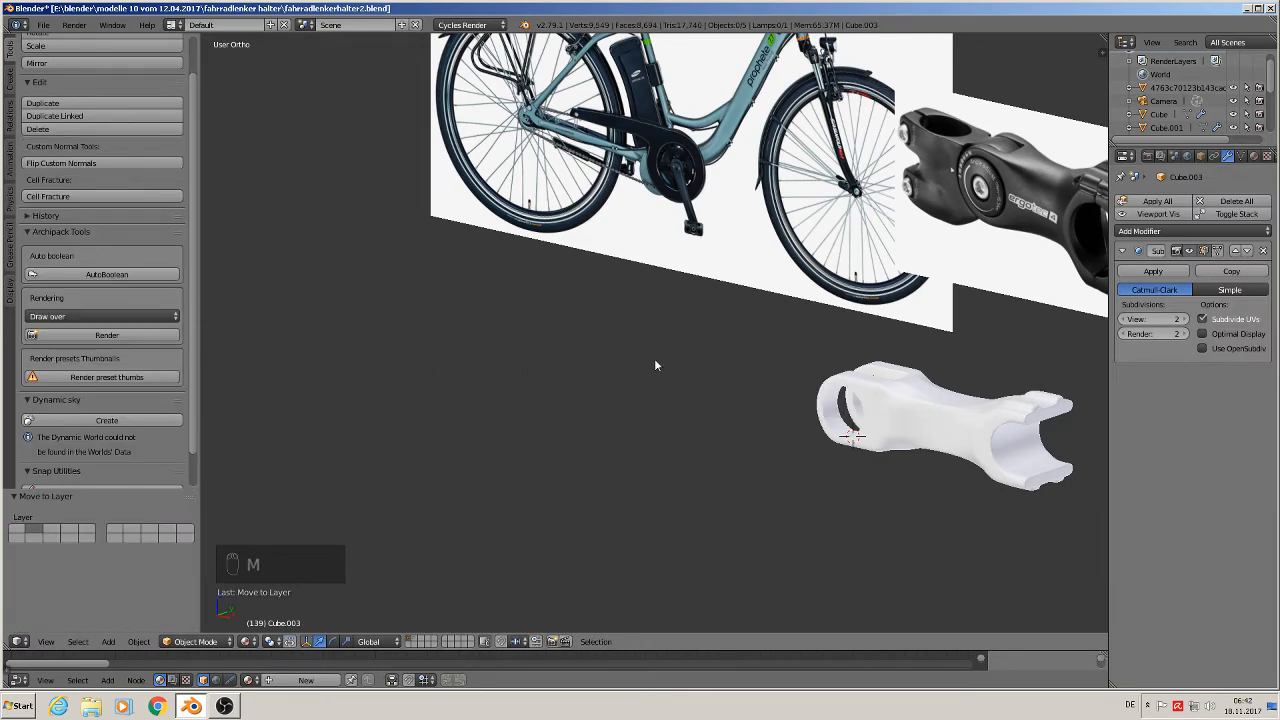
# - Check the drilled stem against the reference photo from the front and at an angle, then save the file
pyautogui.press('KP_1')
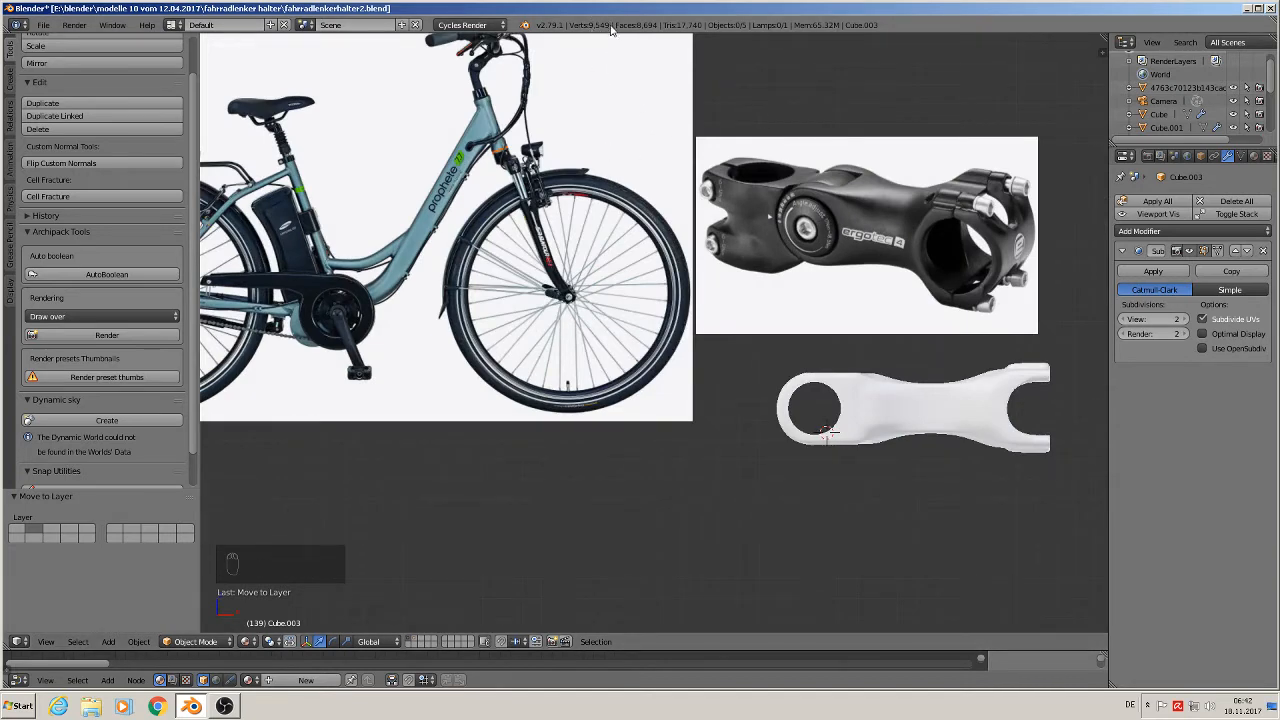
pyautogui.moveTo(935, 415); pyautogui.dragTo(940, 494, button='middle')
pyautogui.scroll(5, 935, 494)
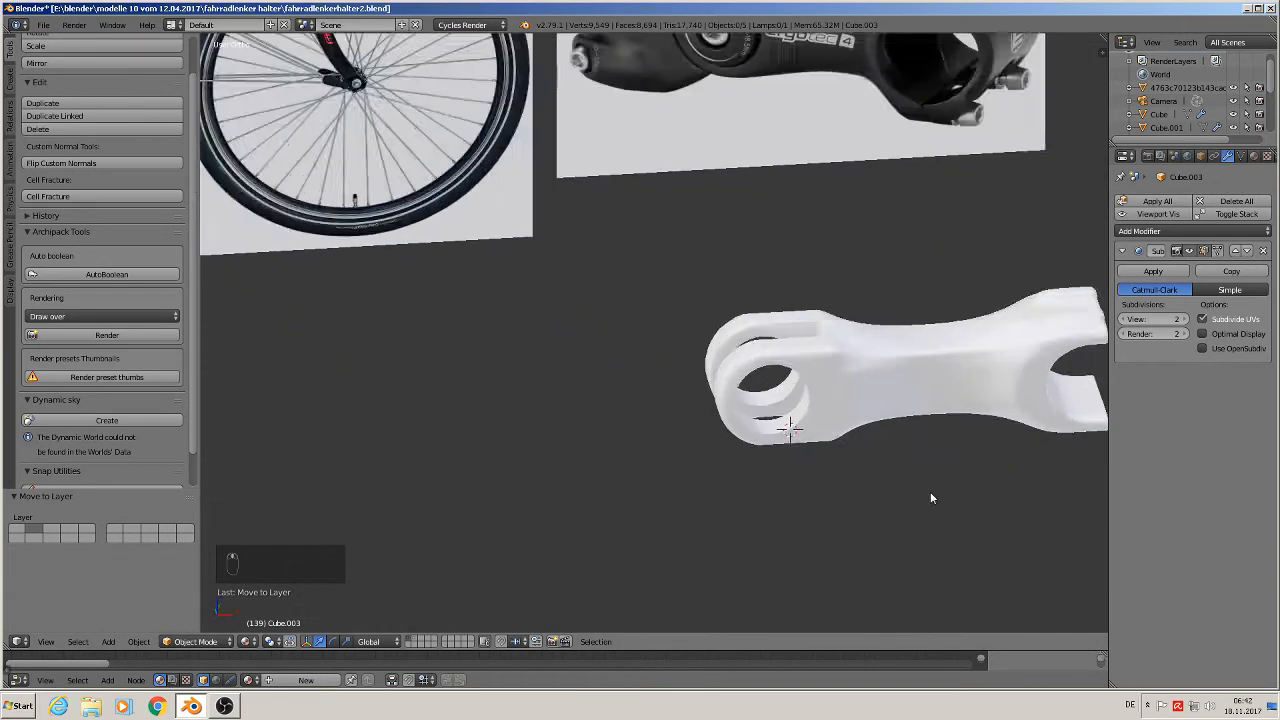
pyautogui.click(43, 24)
pyautogui.click(68, 130)
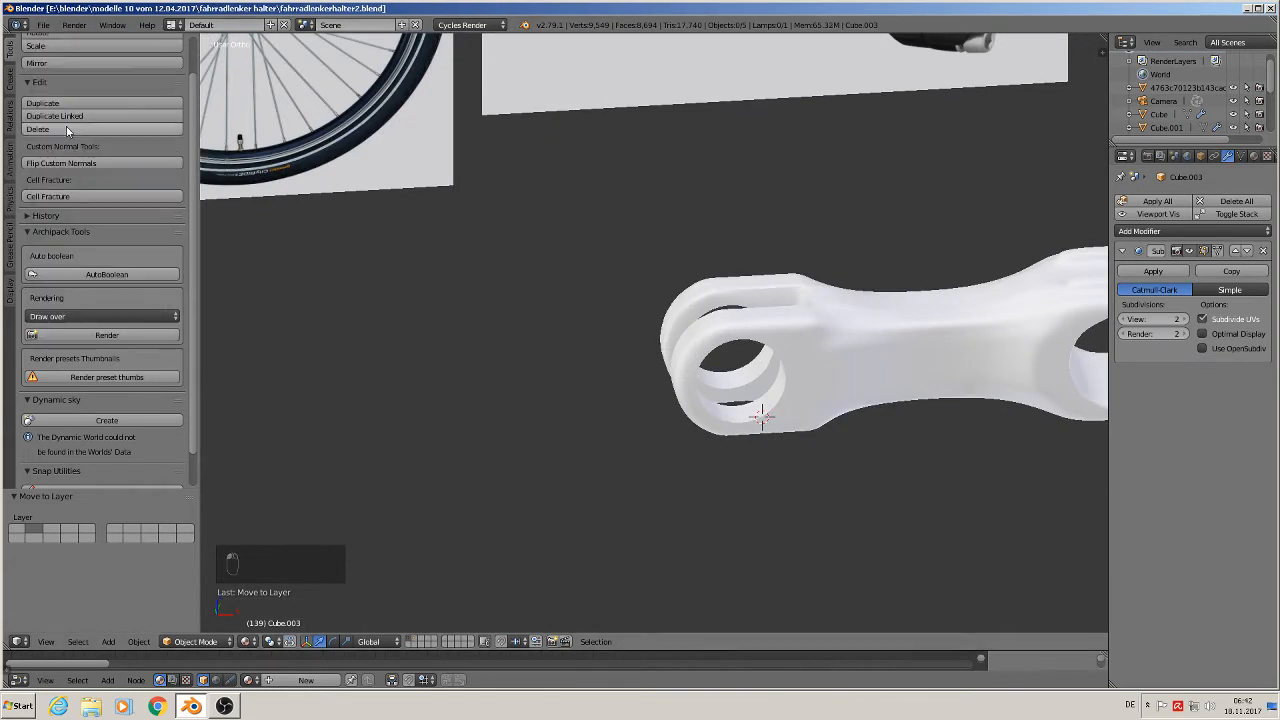
# - Select the drilled stem, open its mesh for editing and clear the existing selection of the hole's inner faces
pyautogui.keyDown('shift'); pyautogui.moveTo(982, 240); pyautogui.dragTo(772, 250, button='middle'); pyautogui.keyUp('shift')
pyautogui.scroll(2, 772, 250)
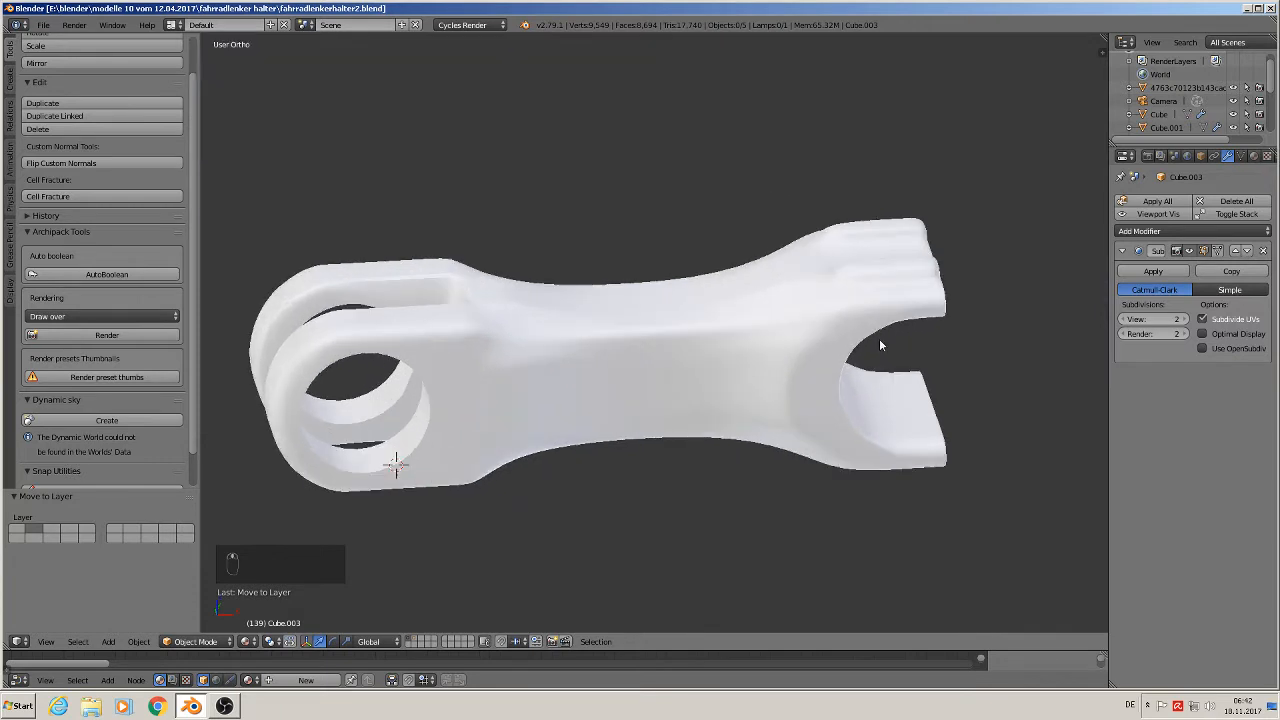
pyautogui.rightClick(872, 326)
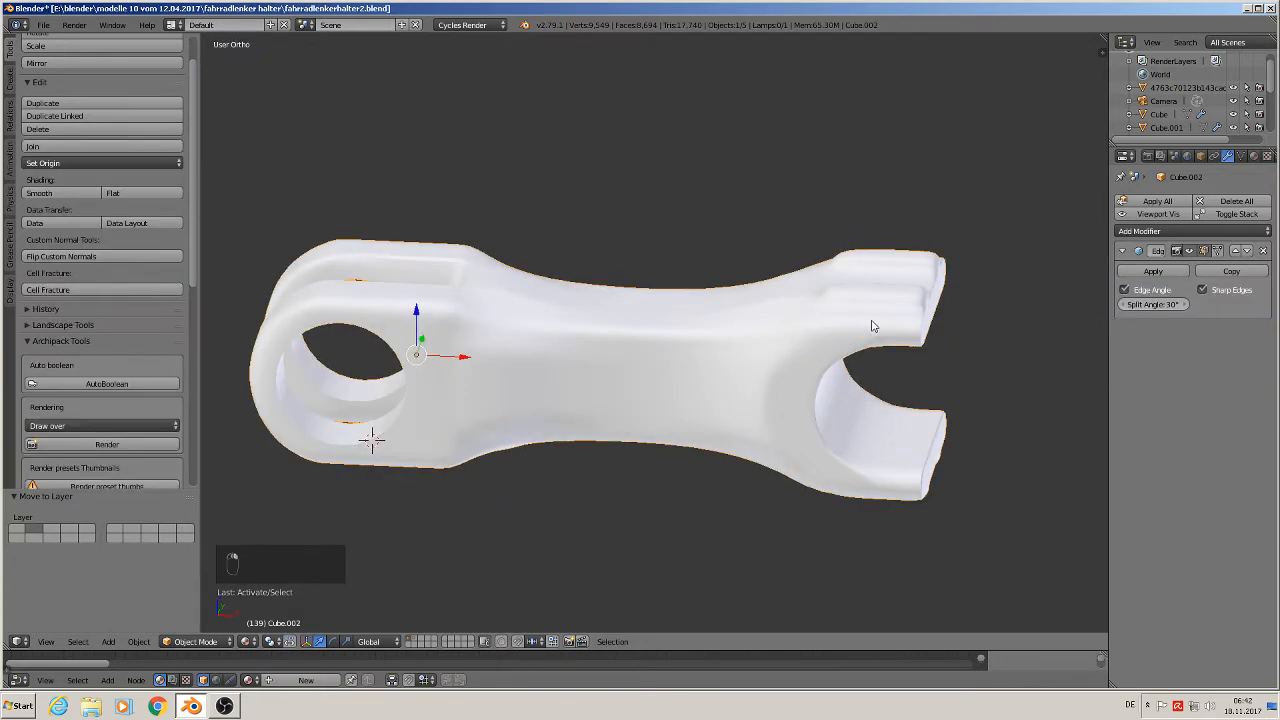
pyautogui.keyDown('shift'); pyautogui.moveTo(469, 339); pyautogui.dragTo(828, 268, button='middle'); pyautogui.keyUp('shift')
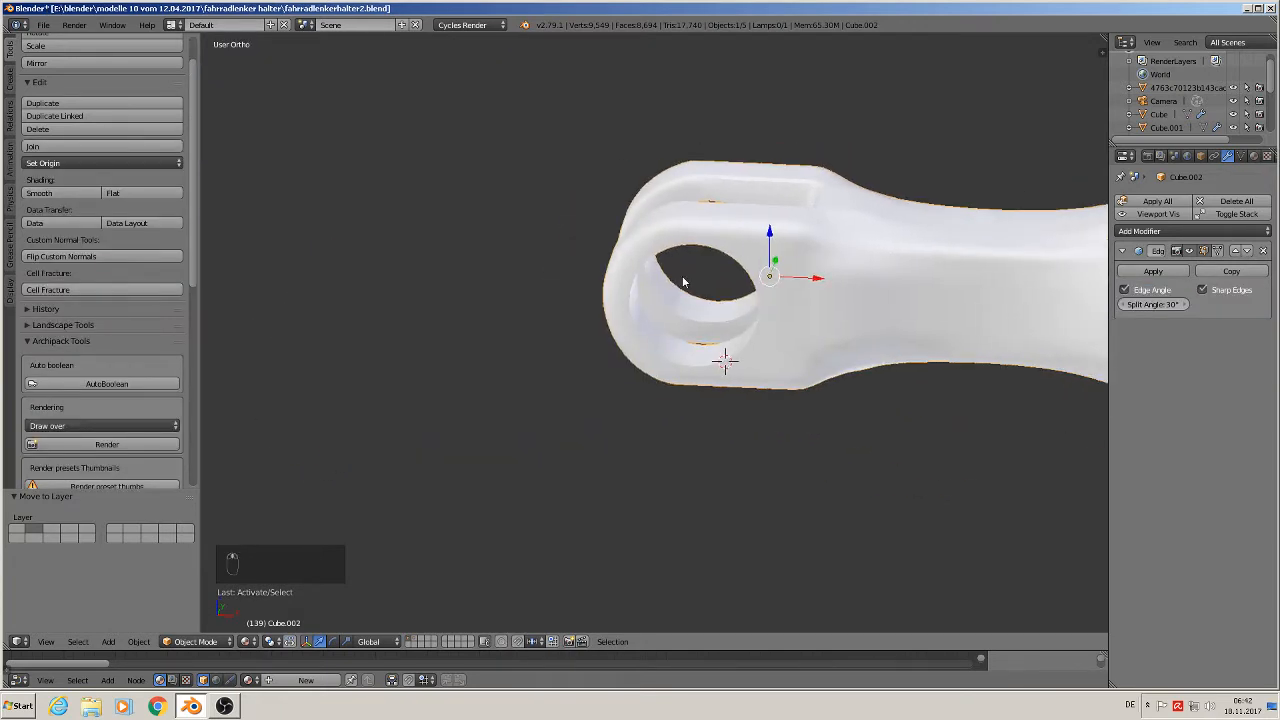
pyautogui.keyDown('shift'); pyautogui.moveTo(683, 278); pyautogui.dragTo(663, 325, button='middle'); pyautogui.keyUp('shift')
pyautogui.scroll(2, 608, 302)
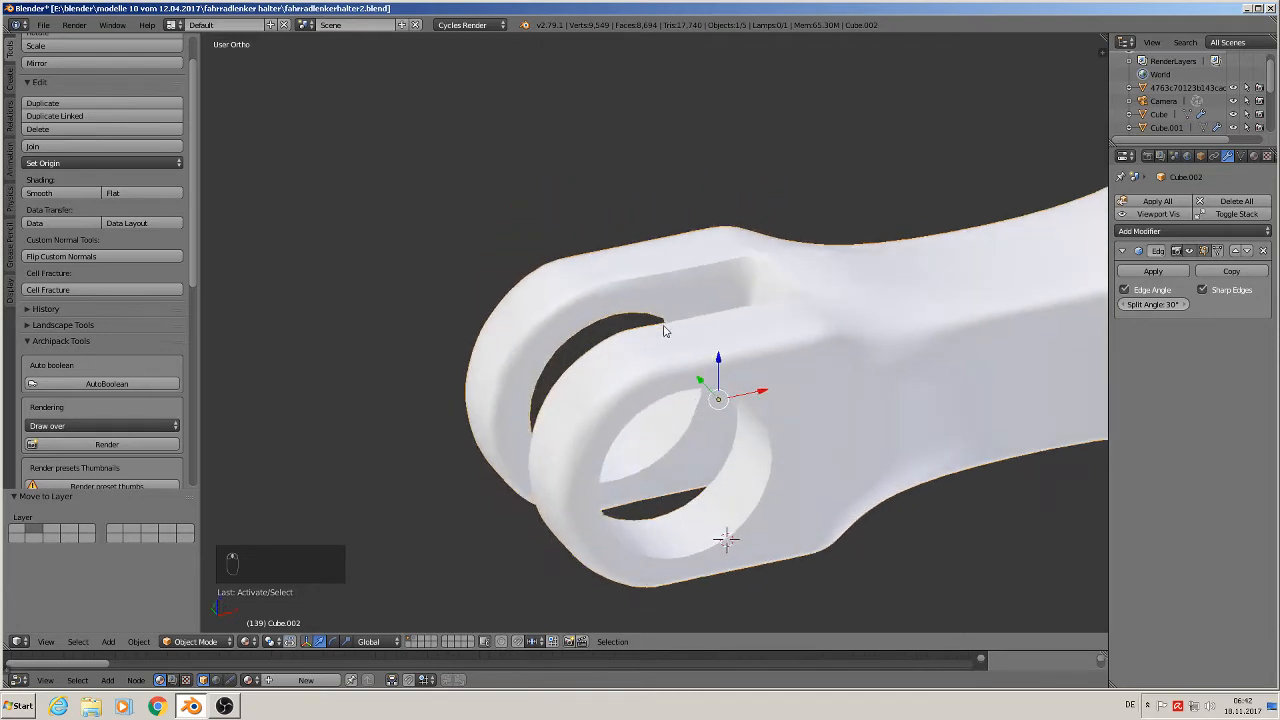
pyautogui.press('Tab')
pyautogui.scroll(3, 663, 291)
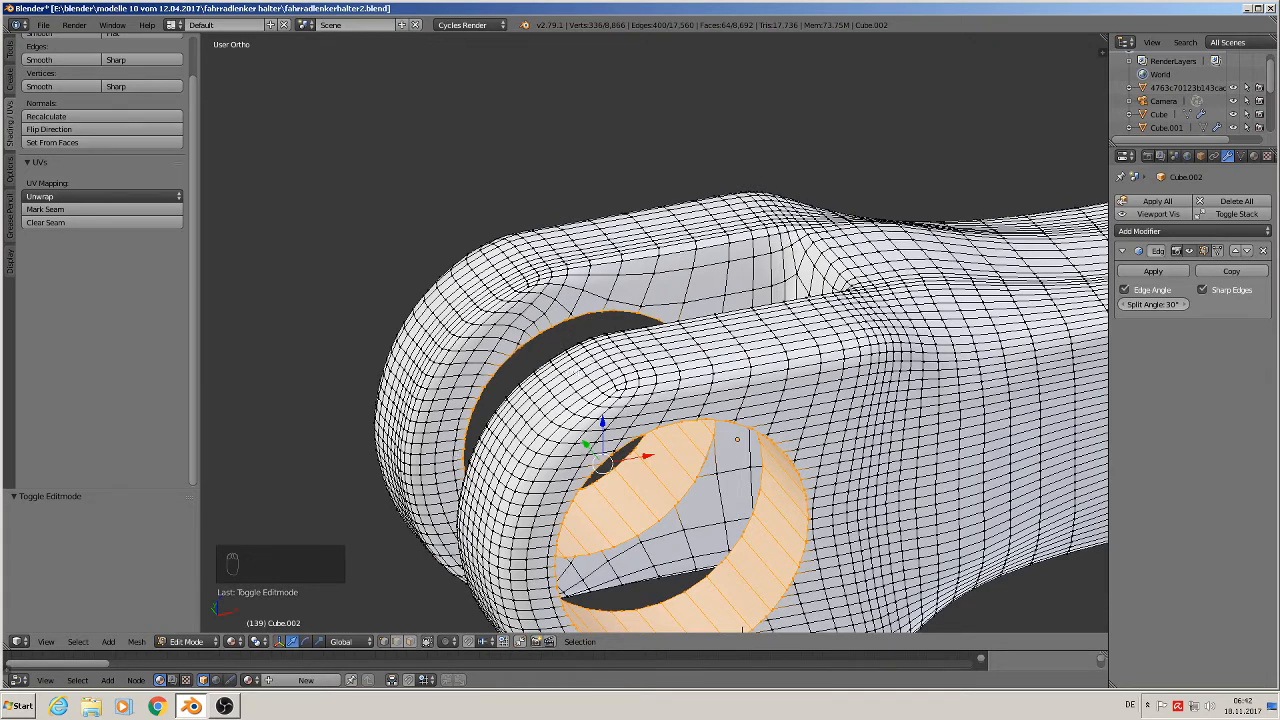
pyautogui.keyDown('shift'); pyautogui.moveTo(583, 354); pyautogui.dragTo(690, 249, button='middle'); pyautogui.keyUp('shift')
pyautogui.press('a')
# - Circle-select the vertices along the lower rim of the round hole in the near fork arm
pyautogui.scroll(-1, 860, 400)
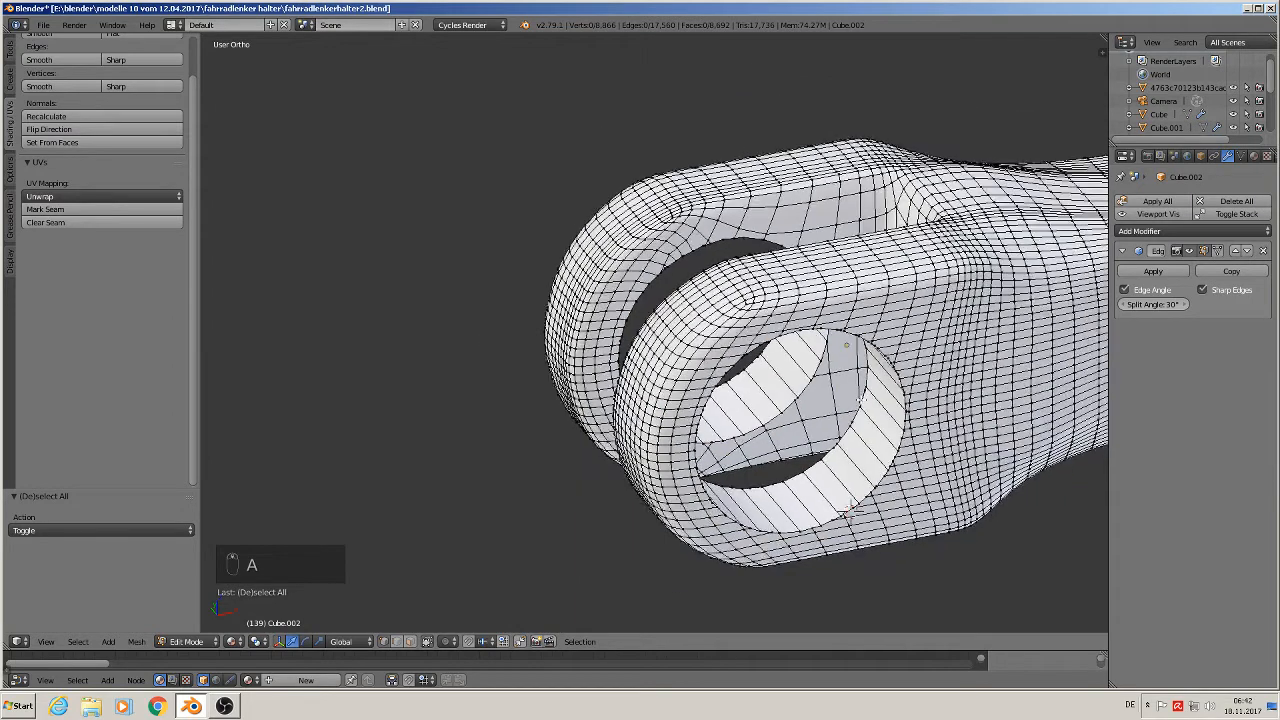
pyautogui.scroll(-1, 858, 398)
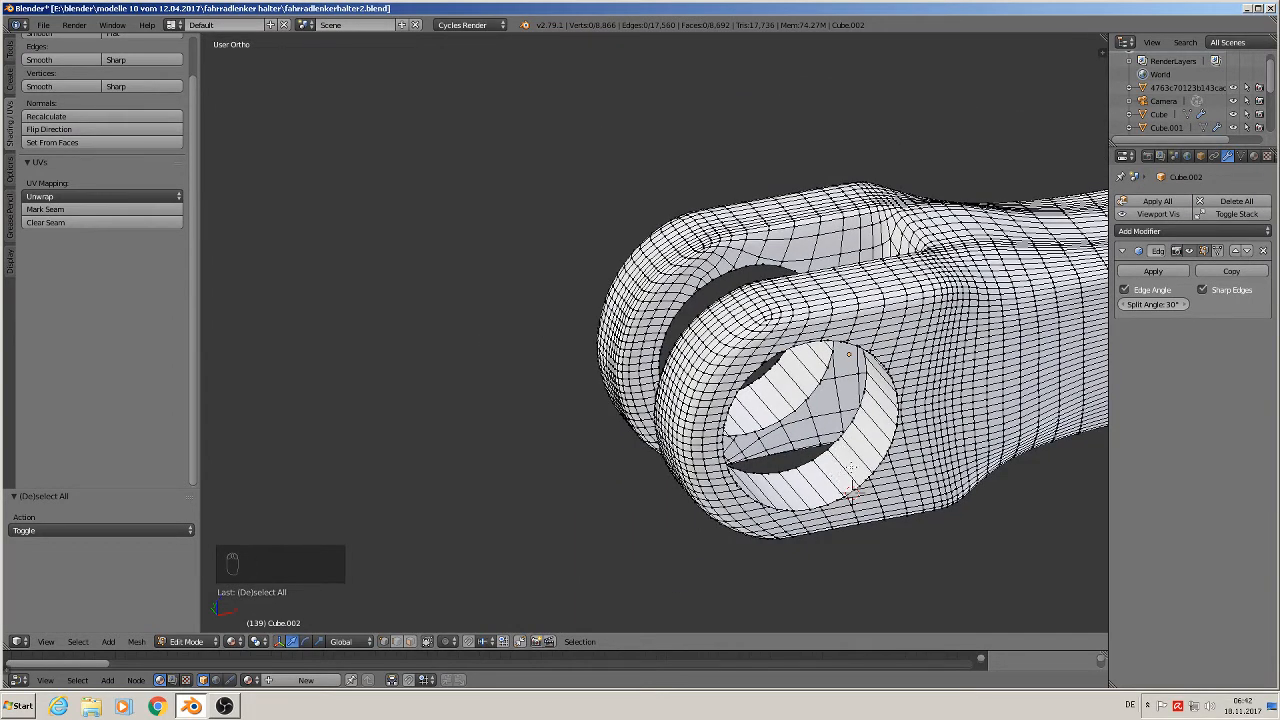
pyautogui.moveTo(849, 492); pyautogui.dragTo(843, 442, button='middle')
pyautogui.scroll(2, 835, 478)
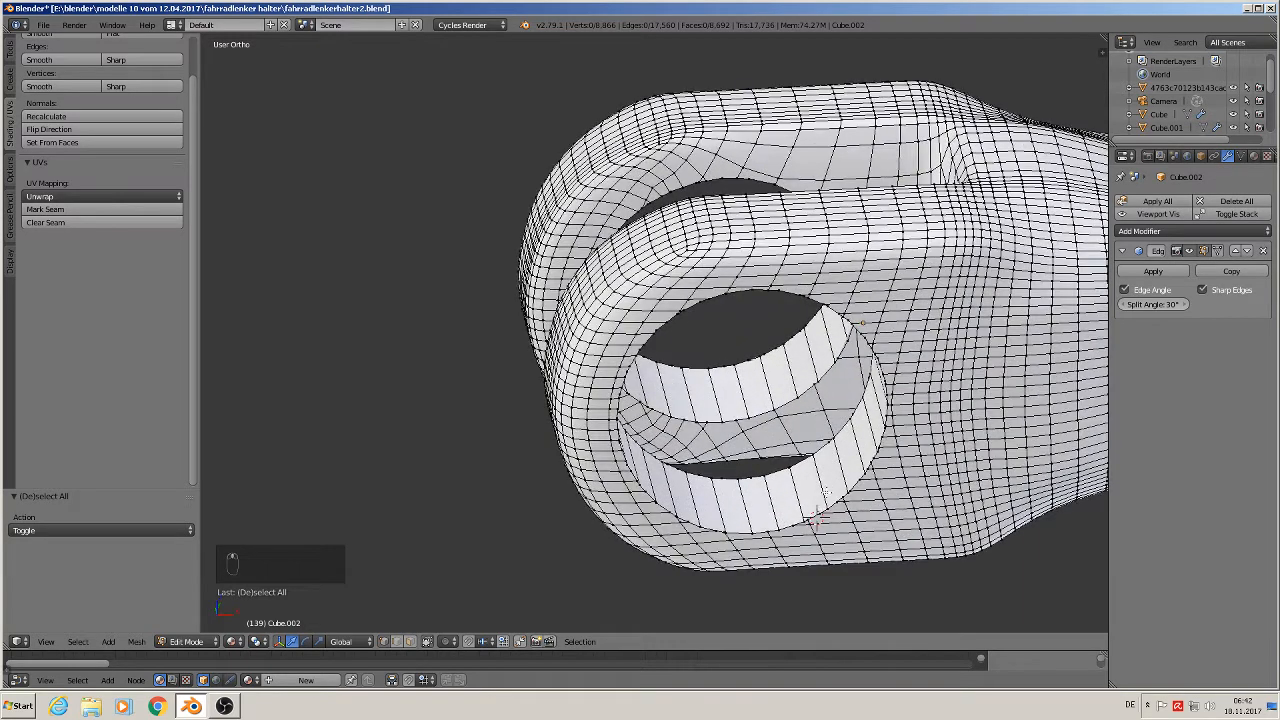
pyautogui.press('c')
pyautogui.moveTo(816, 516); pyautogui.dragTo(818, 514)
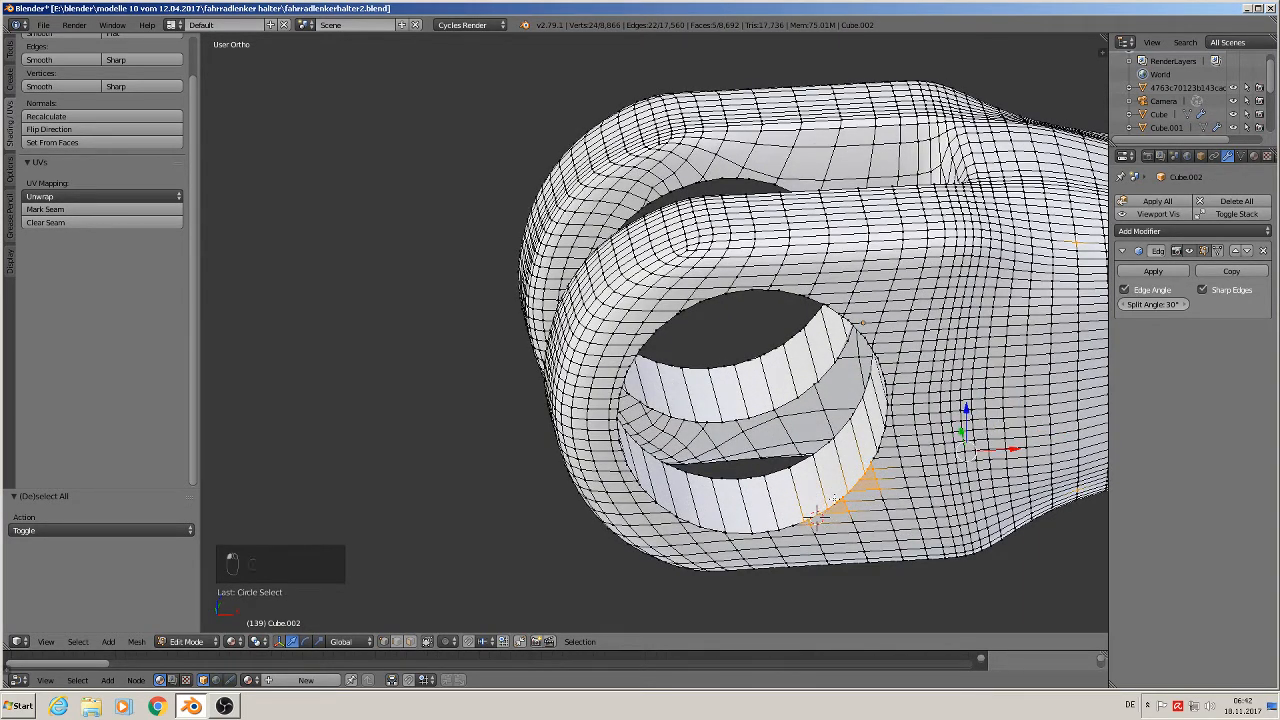
pyautogui.moveTo(832, 500)
pyautogui.mouseDown()
pyautogui.moveTo(795, 525)
pyautogui.moveTo(722, 522)
pyautogui.moveTo(640, 490)
pyautogui.moveTo(625, 462)
pyautogui.mouseUp()
pyautogui.moveTo(627, 462); pyautogui.dragTo(590, 455, button='middle')
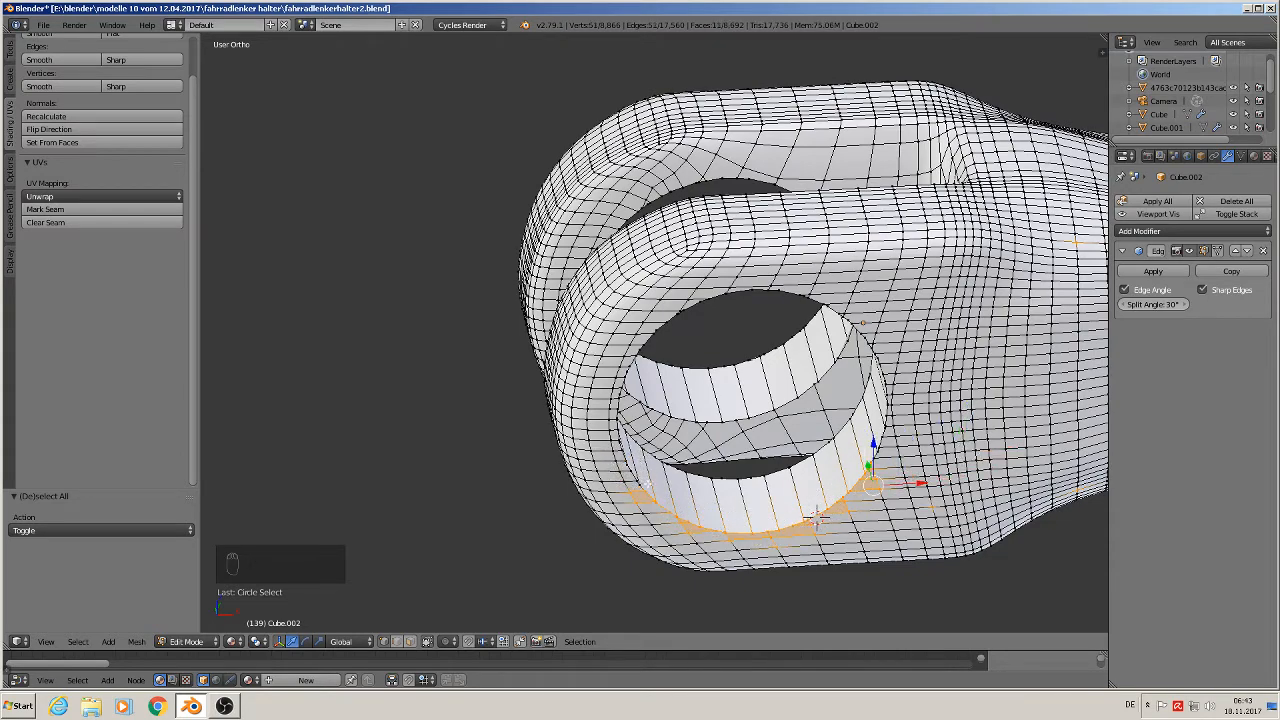
# - Extend the circle selection around the outer end and upper rim of the near arm's hole
pyautogui.moveTo(647, 484); pyautogui.dragTo(590, 476, button='middle')
pyautogui.press('c')
pyautogui.moveTo(643, 436)
pyautogui.mouseDown()
pyautogui.moveTo(626, 323)
pyautogui.moveTo(657, 264)
pyautogui.mouseUp()
pyautogui.rightClick(657, 264)
pyautogui.moveTo(657, 264); pyautogui.dragTo(730, 170, button='middle')
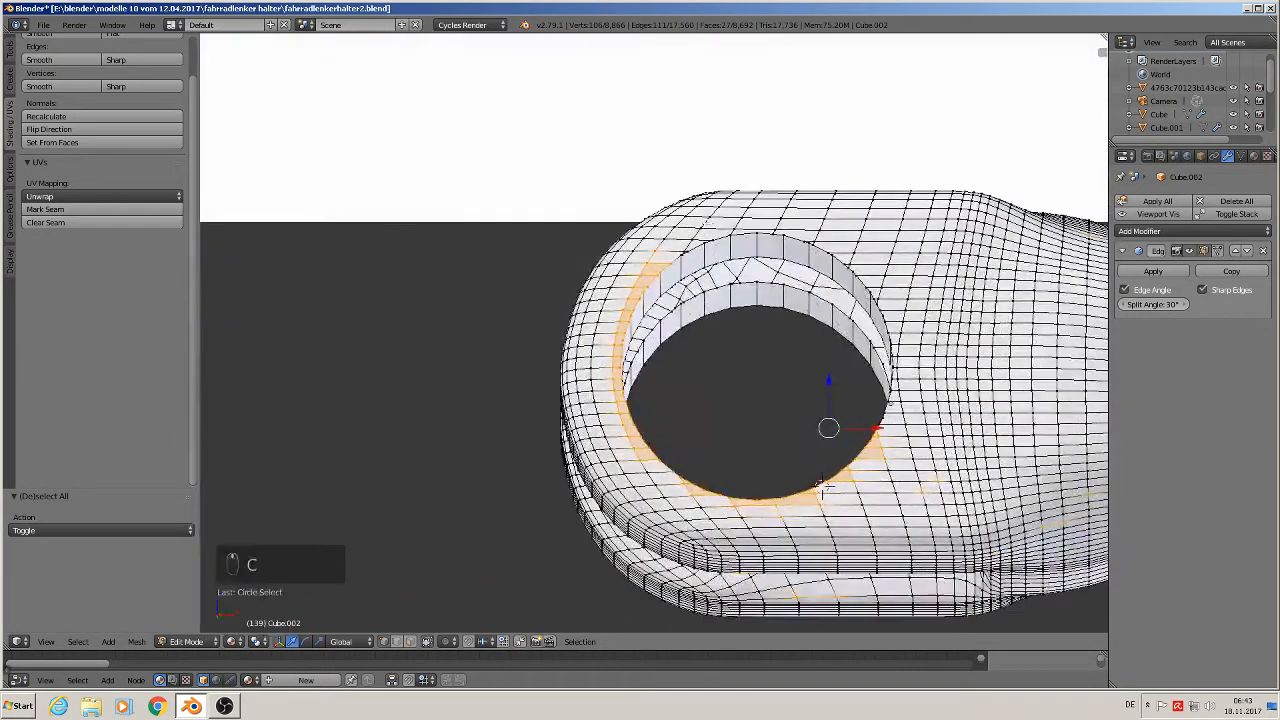
pyautogui.press('c')
pyautogui.moveTo(665, 260)
pyautogui.mouseDown()
pyautogui.moveTo(785, 235)
pyautogui.moveTo(885, 287)
pyautogui.moveTo(897, 322)
pyautogui.mouseUp()
pyautogui.moveTo(820, 485)
pyautogui.mouseDown(button='middle')
pyautogui.moveTo(840, 470)
pyautogui.moveTo(828, 492)
pyautogui.mouseUp(button='middle')
pyautogui.click(733, 232)
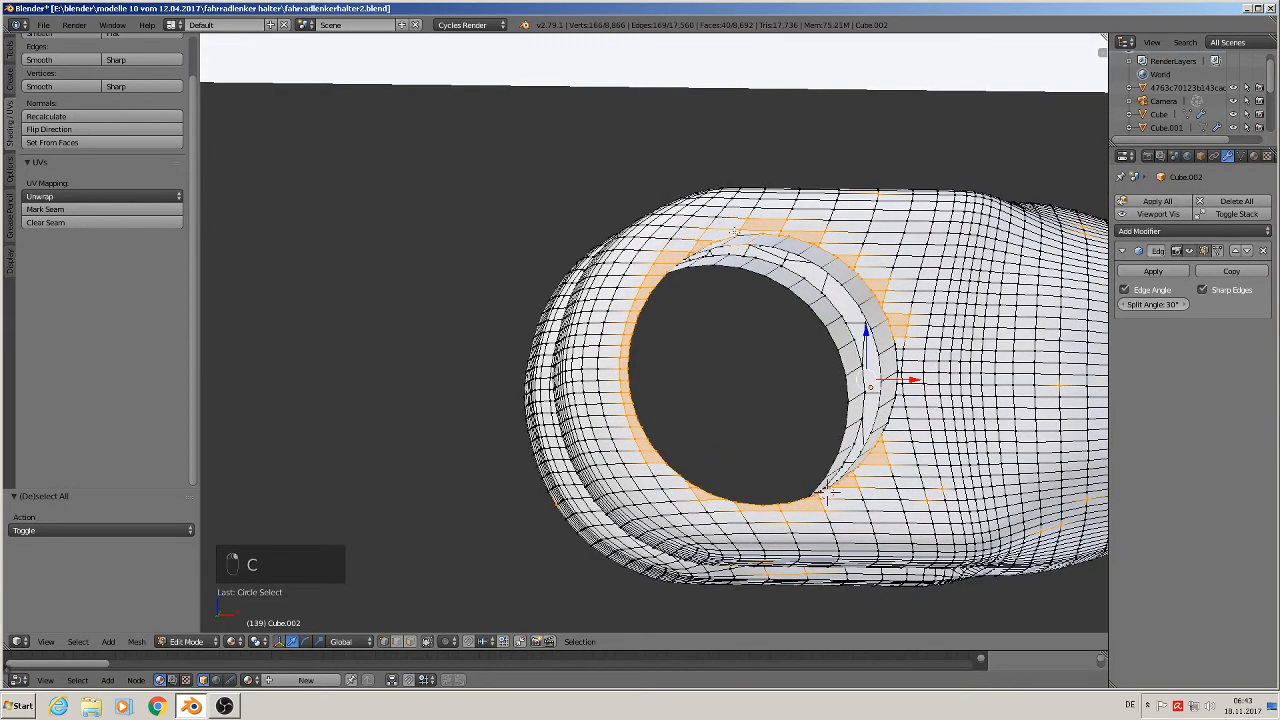
# - Circle-select the remaining rim vertices on the hole's side facing the stem body to close the ring
pyautogui.moveTo(752, 254); pyautogui.dragTo(910, 372, button='middle')
pyautogui.press('c')
pyautogui.moveTo(911, 353); pyautogui.dragTo(897, 424)
pyautogui.rightClick(897, 424)
pyautogui.moveTo(897, 424); pyautogui.dragTo(837, 406, button='middle')
pyautogui.scroll(1, 809, 345)
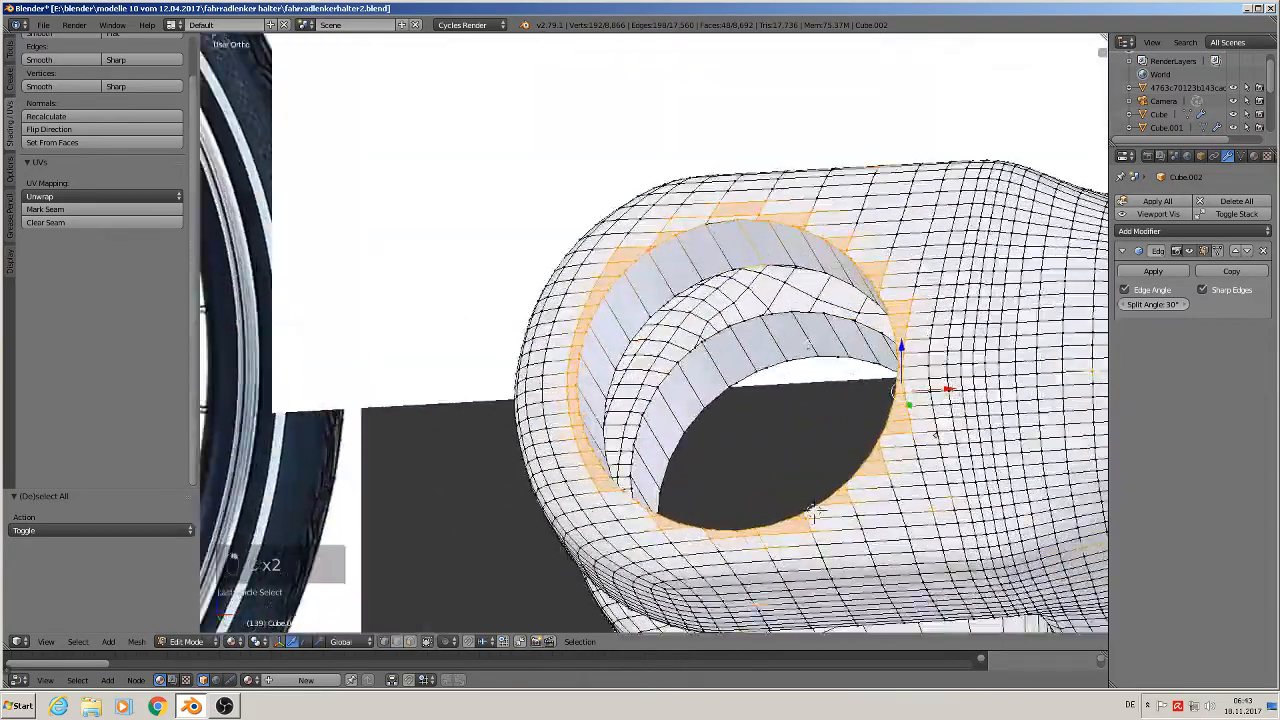
# - Deselect the surplus surface vertices just above the top of the hole's rim
pyautogui.scroll(1, 815, 512)
pyautogui.moveTo(758, 262)
pyautogui.mouseDown(button='middle')
pyautogui.moveTo(731, 258)
pyautogui.moveTo(780, 354)
pyautogui.moveTo(693, 250)
pyautogui.mouseUp(button='middle')
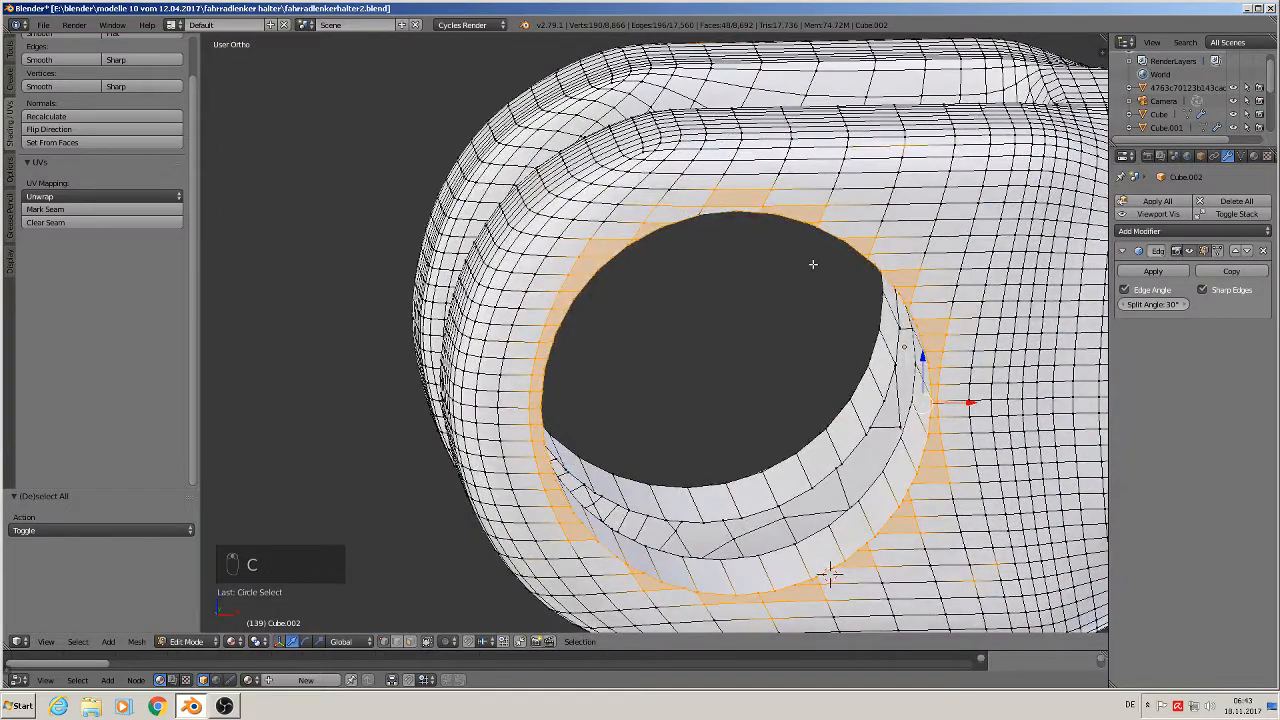
pyautogui.moveTo(775, 272); pyautogui.dragTo(851, 307, button='middle')
pyautogui.rightClick(706, 243)
pyautogui.moveTo(810, 206); pyautogui.dragTo(826, 284, button='middle')
pyautogui.keyDown('shift'); pyautogui.rightClick(687, 244); pyautogui.keyUp('shift')
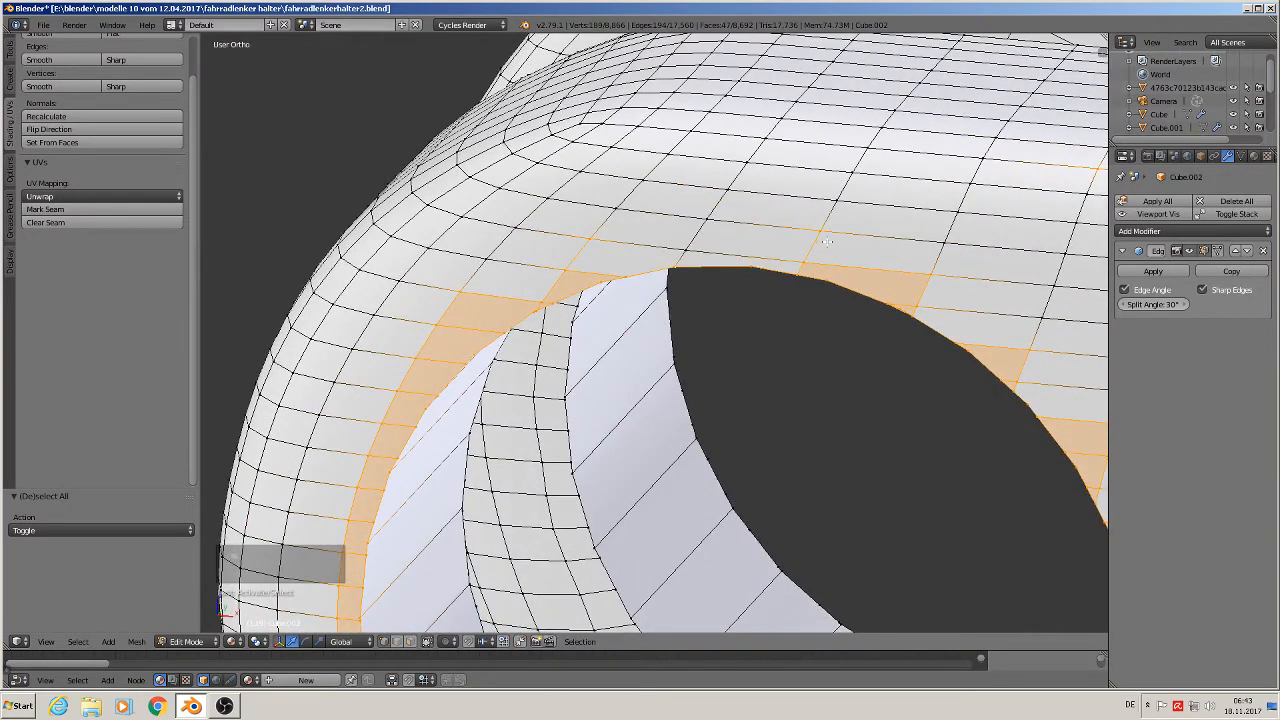
pyautogui.keyDown('shift'); pyautogui.rightClick(819, 273); pyautogui.keyUp('shift')
pyautogui.keyDown('shift'); pyautogui.rightClick(938, 276); pyautogui.keyUp('shift')
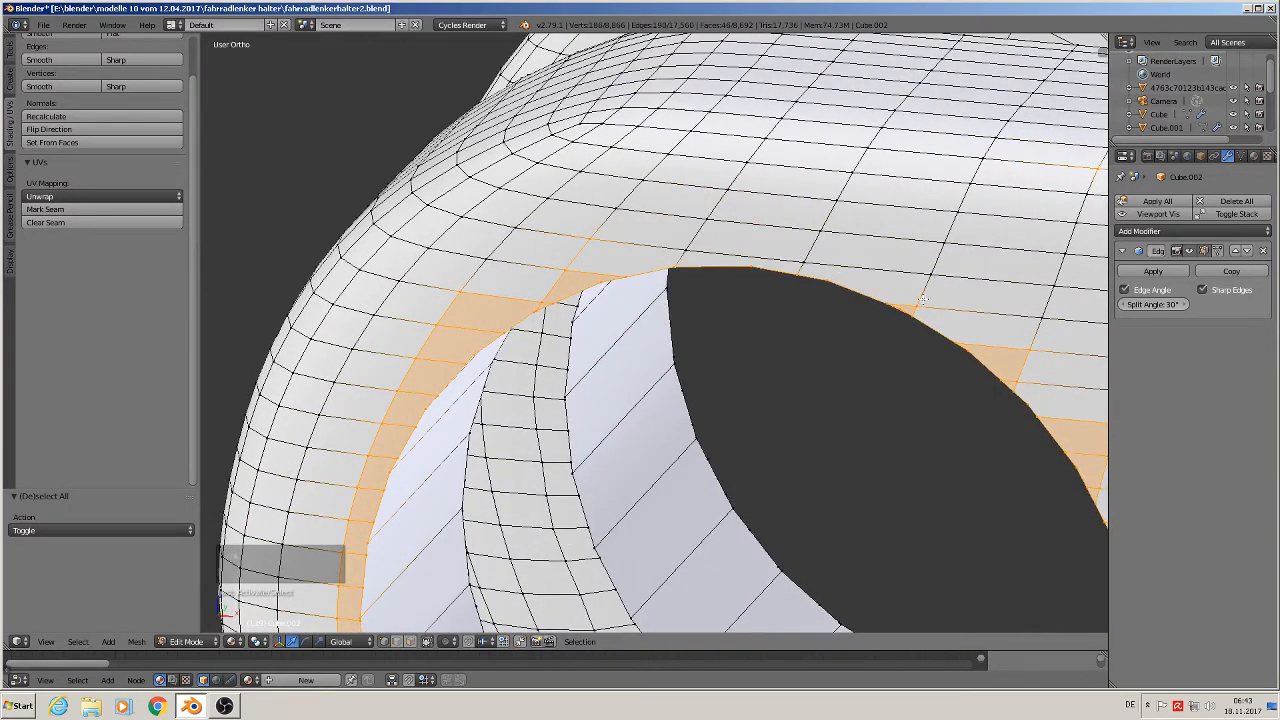
# - Deselect the surplus vertices outside the rim's upper curve, on the side facing the stem body
pyautogui.keyDown('shift'); pyautogui.moveTo(956, 336); pyautogui.dragTo(843, 268, button='middle'); pyautogui.keyUp('shift')
pyautogui.keyDown('shift'); pyautogui.rightClick(913, 288); pyautogui.keyUp('shift')
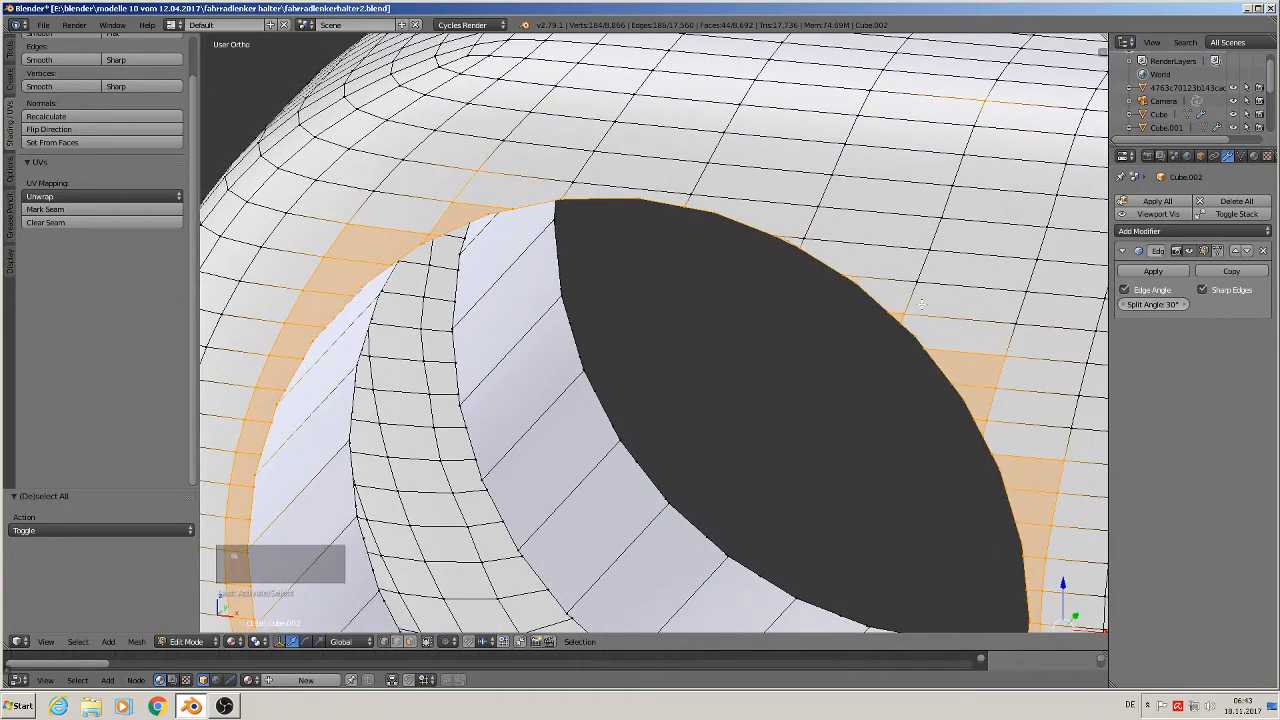
pyautogui.keyDown('shift'); pyautogui.rightClick(910, 312); pyautogui.keyUp('shift')
pyautogui.keyDown('shift'); pyautogui.moveTo(977, 400); pyautogui.dragTo(839, 225, button='middle'); pyautogui.keyUp('shift')
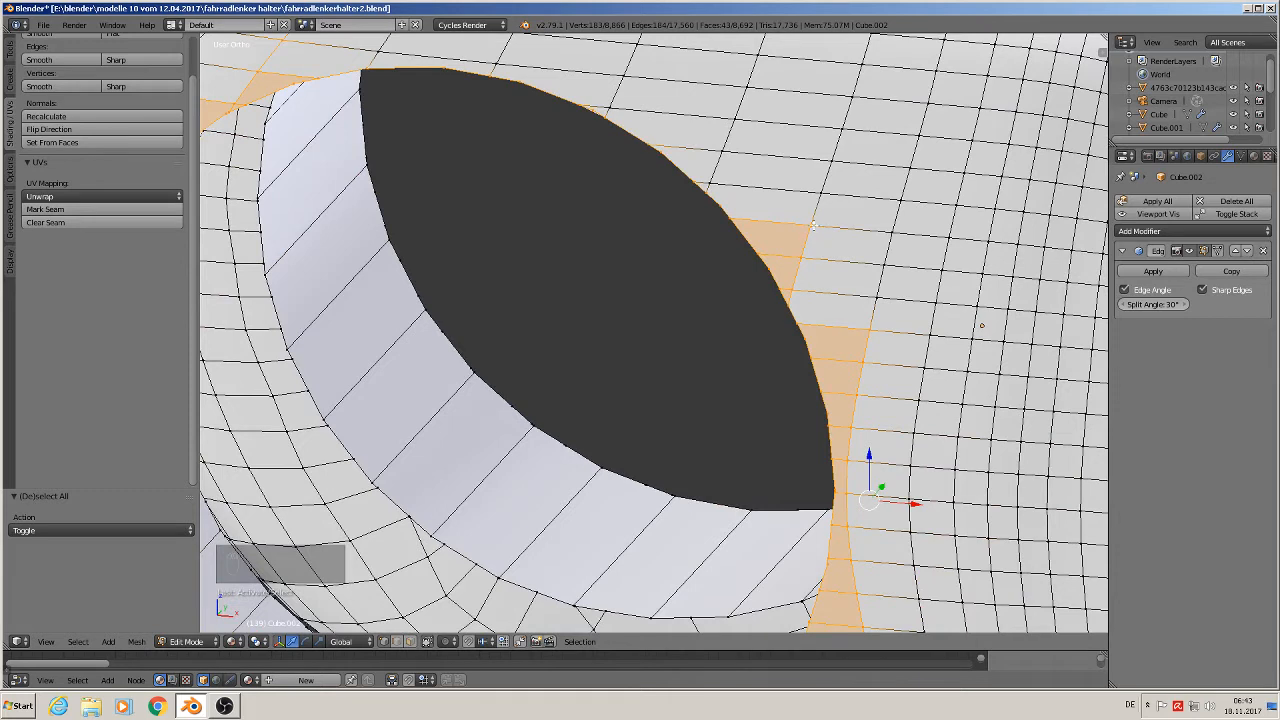
pyautogui.keyDown('shift'); pyautogui.rightClick(813, 226); pyautogui.keyUp('shift')
pyautogui.keyDown('shift'); pyautogui.rightClick(806, 258); pyautogui.keyUp('shift')
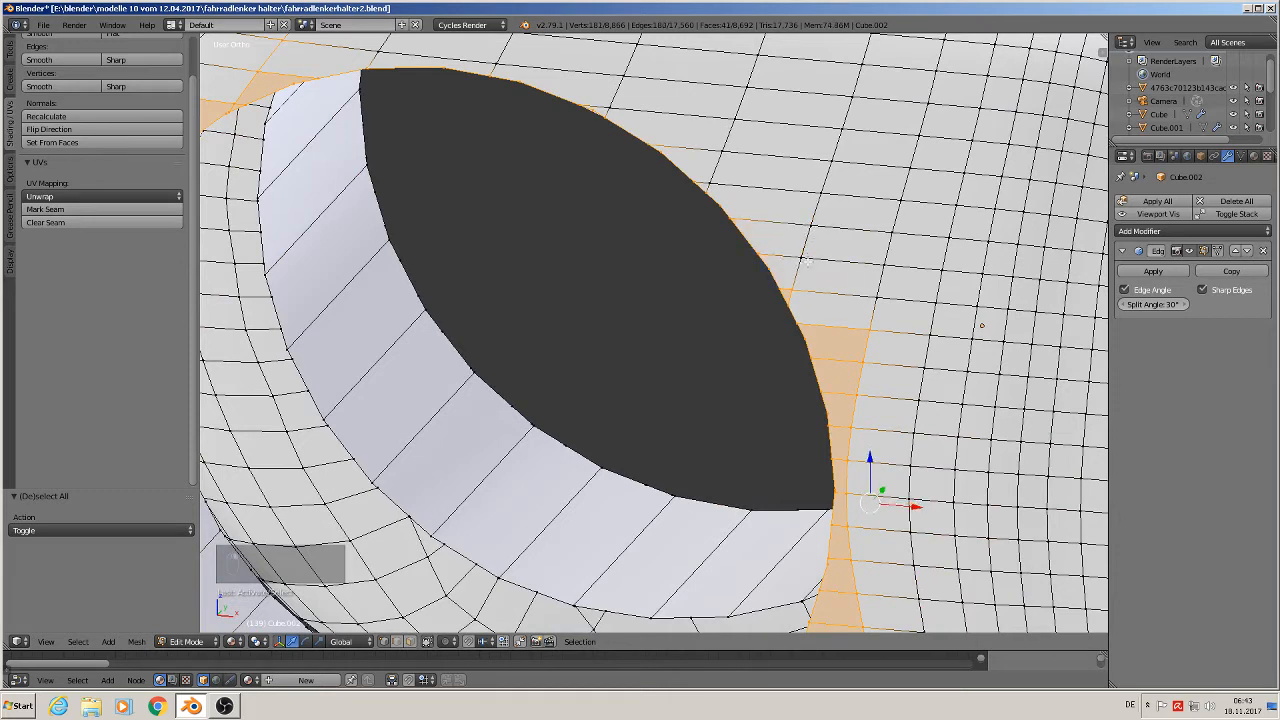
pyautogui.keyDown('shift'); pyautogui.rightClick(882, 328); pyautogui.keyUp('shift')
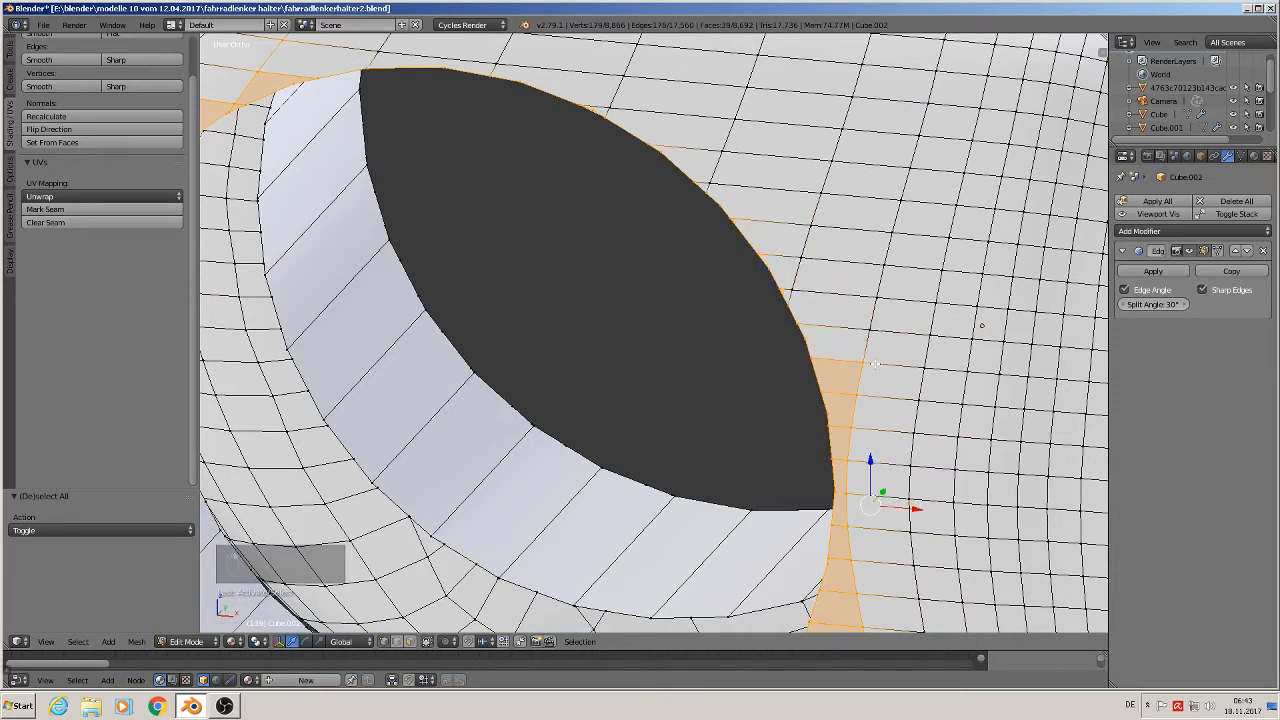
pyautogui.keyDown('shift'); pyautogui.rightClick(873, 370); pyautogui.keyUp('shift')
pyautogui.keyDown('shift'); pyautogui.rightClick(866, 410); pyautogui.keyUp('shift')
# - Deselect the column of surplus vertices beside the middle of the rim, facing the stem body
pyautogui.keyDown('shift'); pyautogui.moveTo(878, 438); pyautogui.dragTo(850, 240, button='middle'); pyautogui.keyUp('shift')
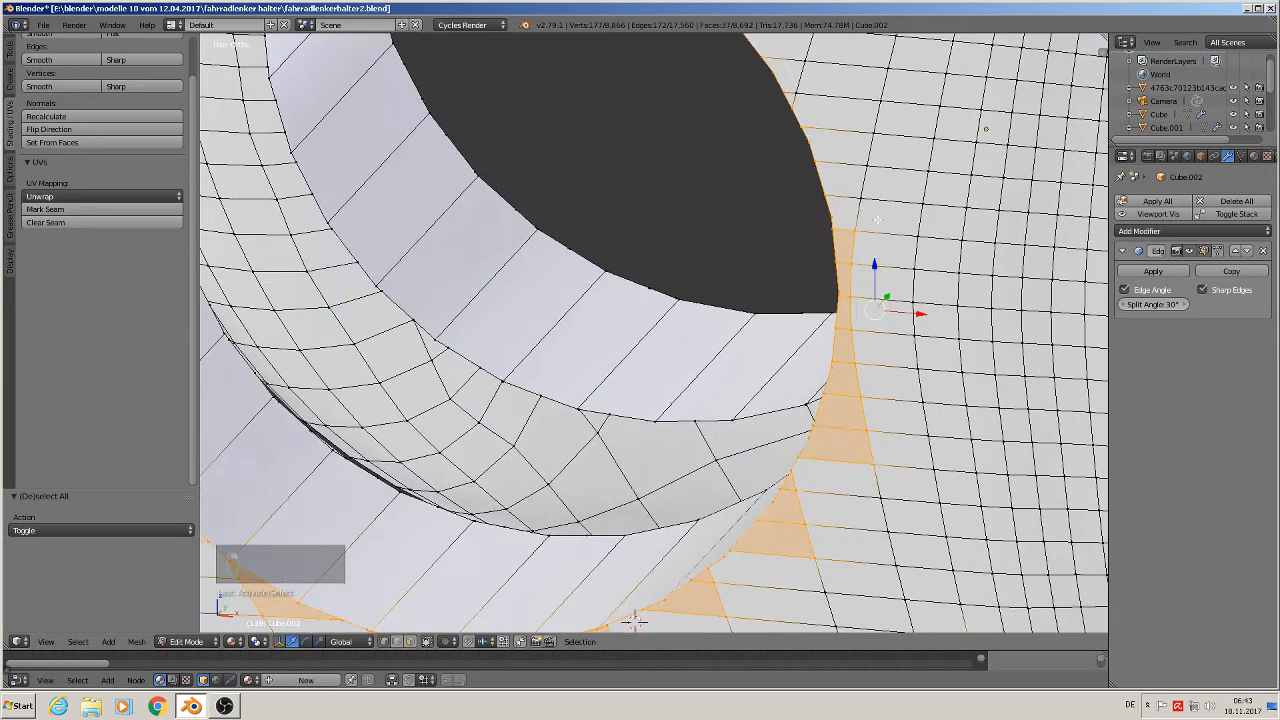
pyautogui.keyDown('shift'); pyautogui.rightClick(852, 278); pyautogui.keyUp('shift')
pyautogui.keyDown('shift'); pyautogui.rightClick(860, 303); pyautogui.keyUp('shift')
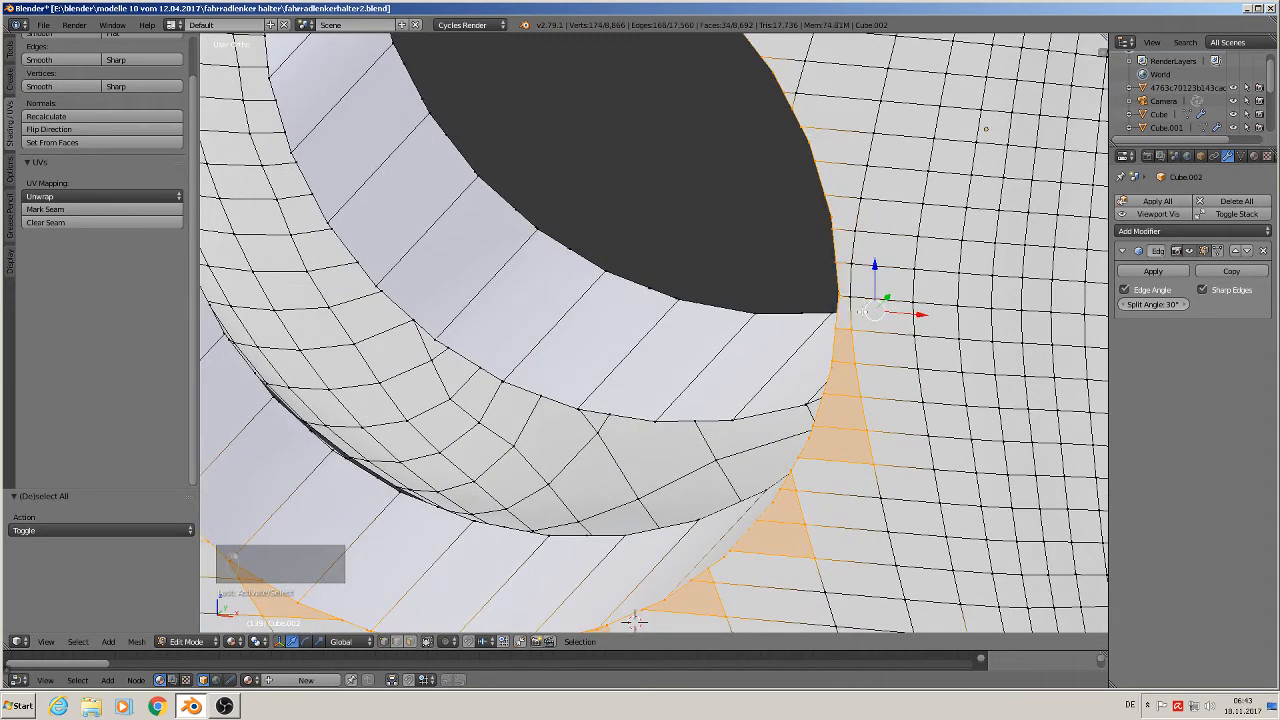
pyautogui.keyDown('shift'); pyautogui.rightClick(860, 332); pyautogui.keyUp('shift')
pyautogui.keyDown('shift'); pyautogui.rightClick(866, 360); pyautogui.keyUp('shift')
pyautogui.keyDown('shift'); pyautogui.rightClick(868, 394); pyautogui.keyUp('shift')
pyautogui.keyDown('shift'); pyautogui.rightClick(871, 428); pyautogui.keyUp('shift')
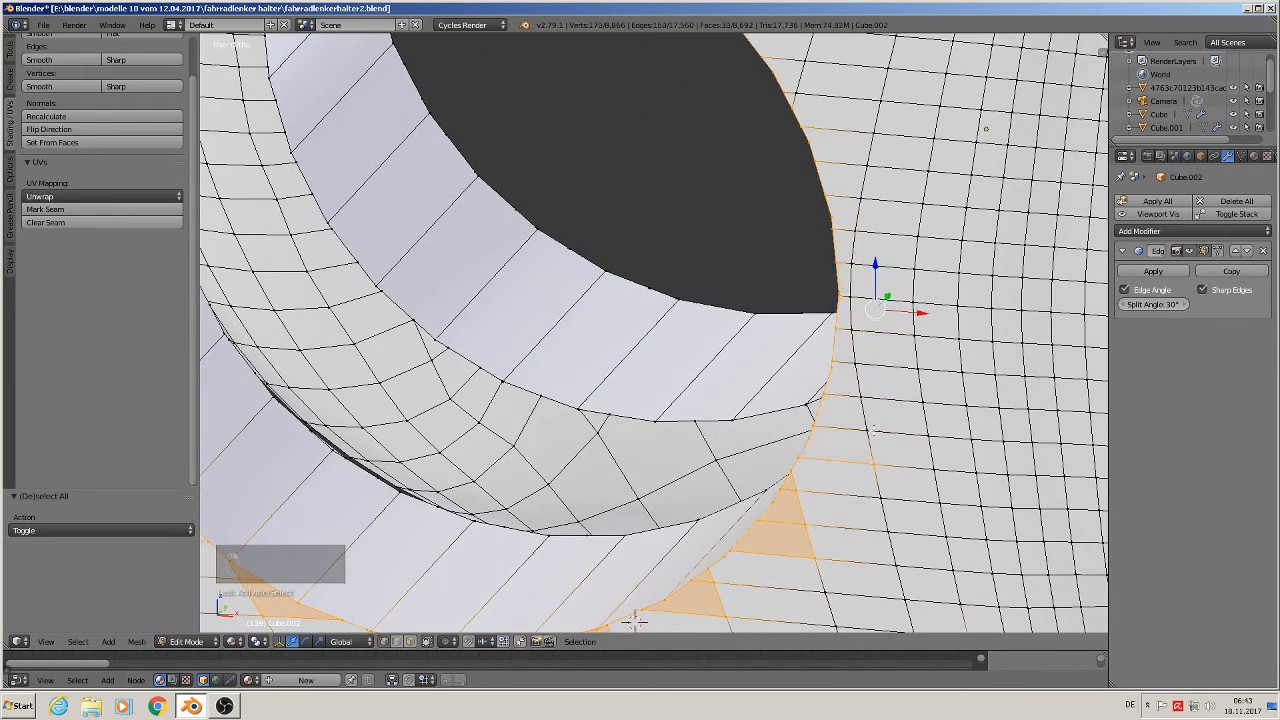
pyautogui.keyDown('shift'); pyautogui.rightClick(875, 462); pyautogui.keyUp('shift')
# - Deselect the surplus vertices outside the rim's lower curve toward the stem body, including stray ones farther out
pyautogui.keyDown('shift'); pyautogui.moveTo(925, 381); pyautogui.dragTo(1035, 146, button='middle'); pyautogui.keyUp('shift')
pyautogui.keyDown('shift'); pyautogui.rightClick(917, 263); pyautogui.keyUp('shift')
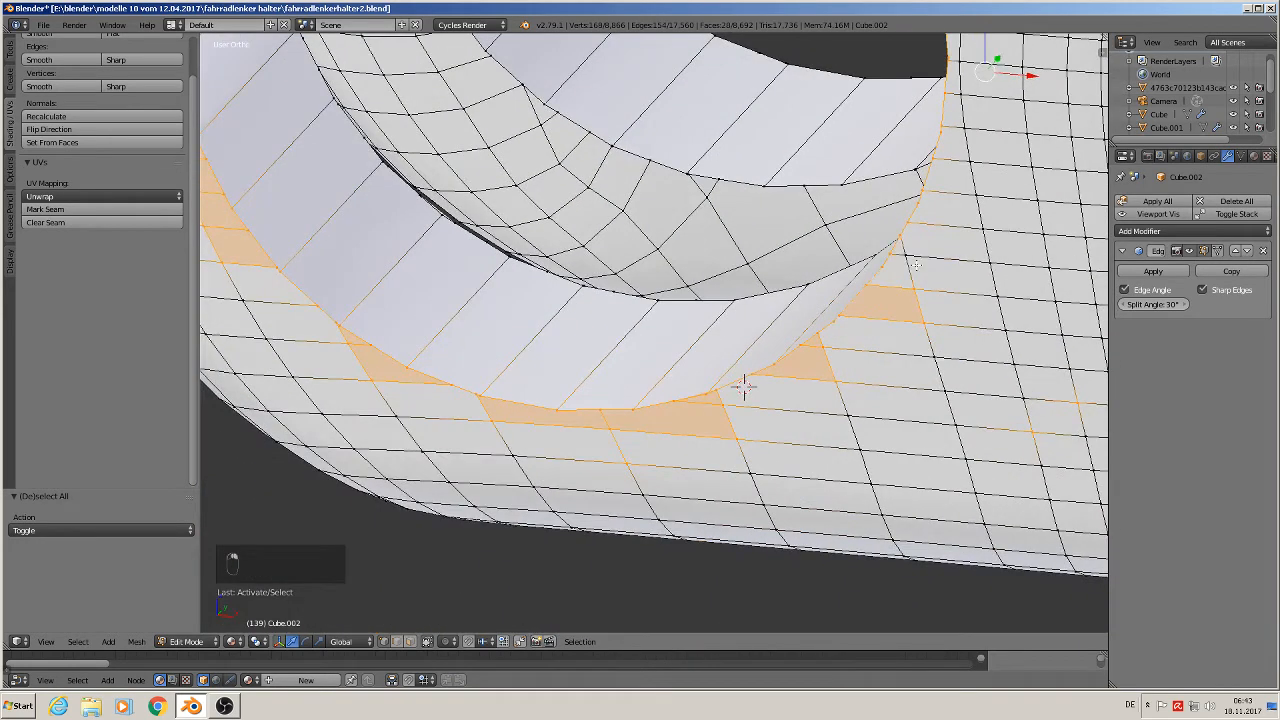
pyautogui.keyDown('shift'); pyautogui.rightClick(916, 296); pyautogui.keyUp('shift')
pyautogui.keyDown('shift'); pyautogui.rightClick(922, 322); pyautogui.keyUp('shift')
pyautogui.keyDown('shift'); pyautogui.rightClick(836, 352); pyautogui.keyUp('shift')
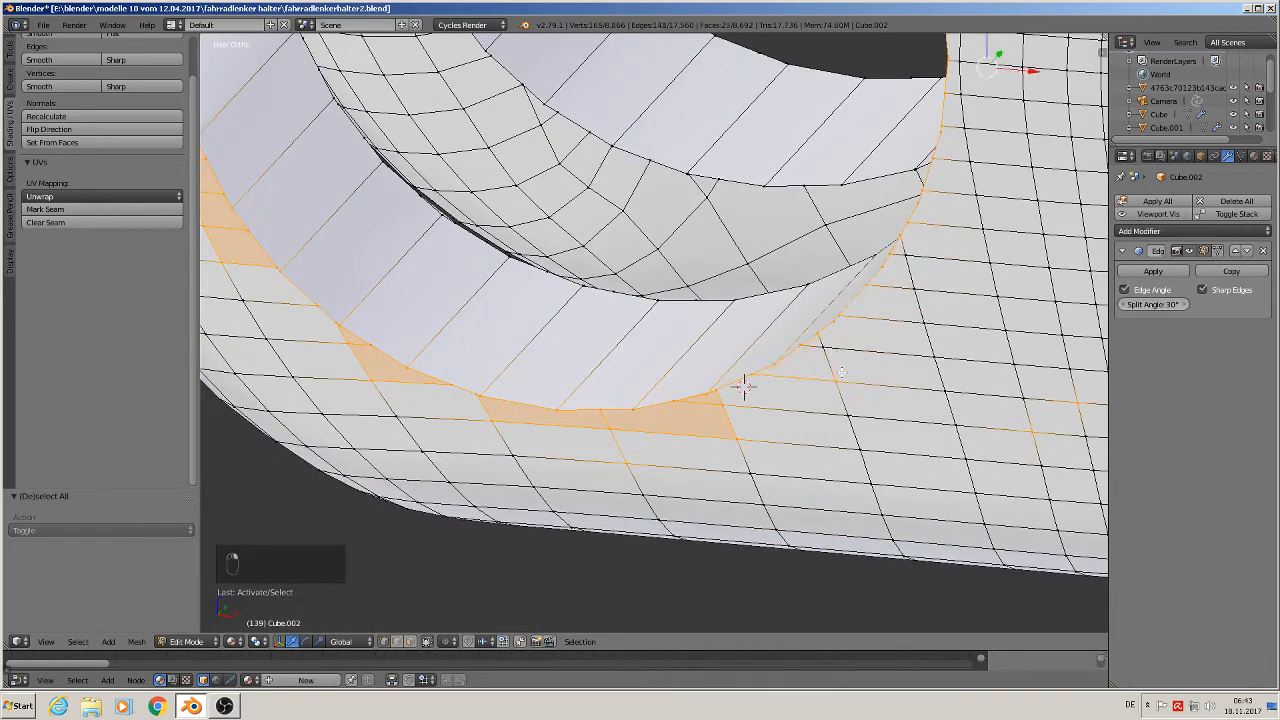
pyautogui.keyDown('shift'); pyautogui.rightClick(824, 400); pyautogui.keyUp('shift')
pyautogui.keyDown('shift'); pyautogui.rightClick(1036, 413); pyautogui.keyUp('shift')
pyautogui.keyDown('shift'); pyautogui.rightClick(1070, 398); pyautogui.keyUp('shift')
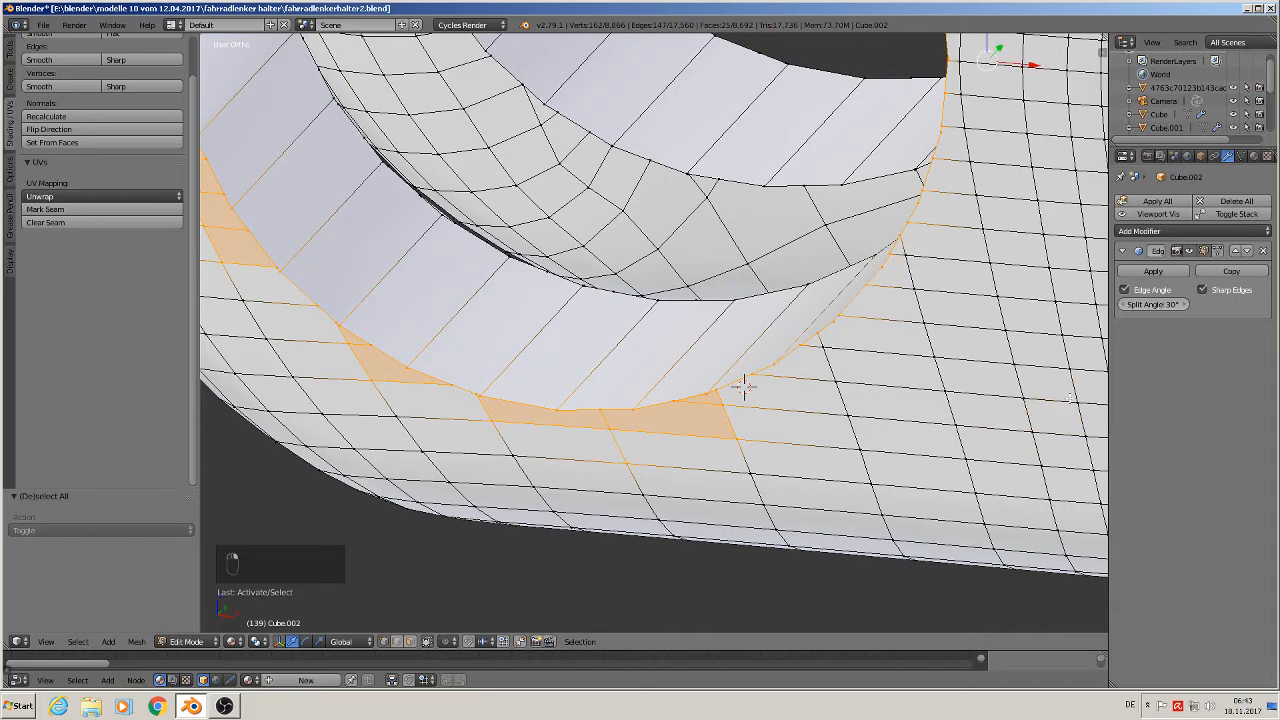
# - Deselect the surplus vertices directly beneath the bottom of the hole's rim
pyautogui.keyDown('shift'); pyautogui.moveTo(743, 388); pyautogui.dragTo(897, 309, button='middle'); pyautogui.keyUp('shift')
pyautogui.keyDown('shift'); pyautogui.rightClick(896, 311); pyautogui.keyUp('shift')
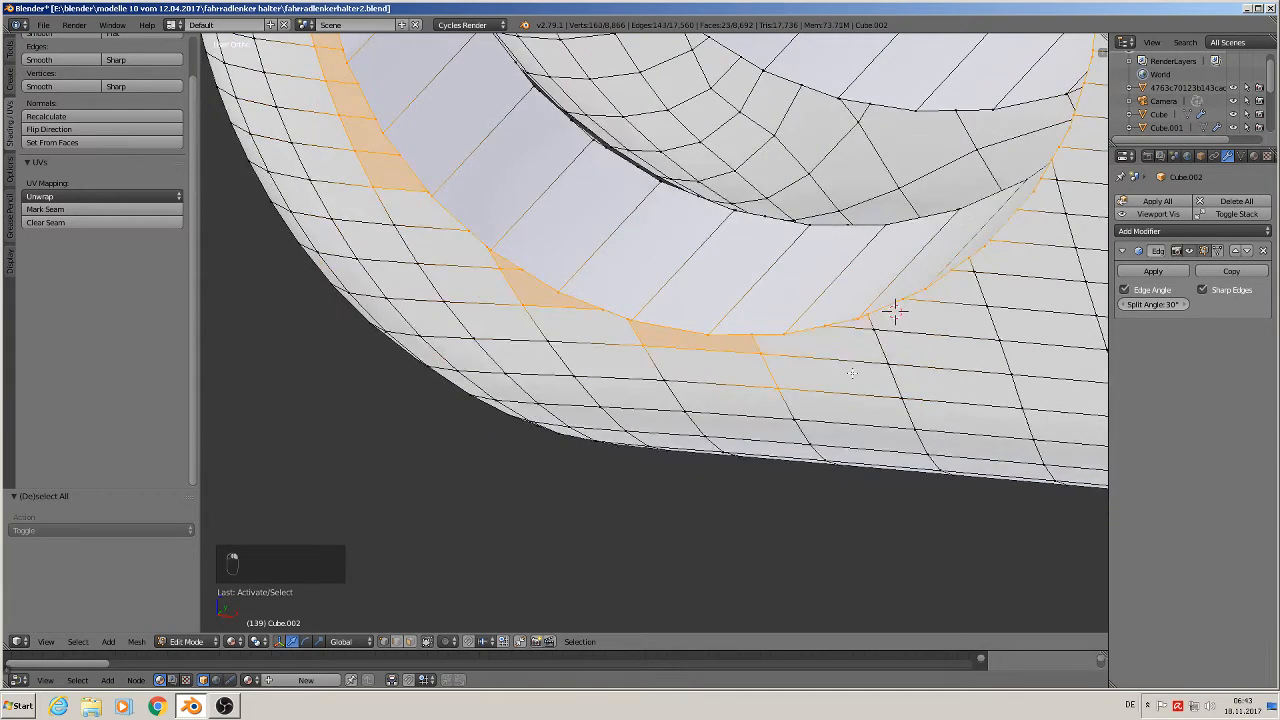
pyautogui.keyDown('shift'); pyautogui.rightClick(755, 356); pyautogui.keyUp('shift')
pyautogui.keyDown('shift'); pyautogui.rightClick(777, 384); pyautogui.keyUp('shift')
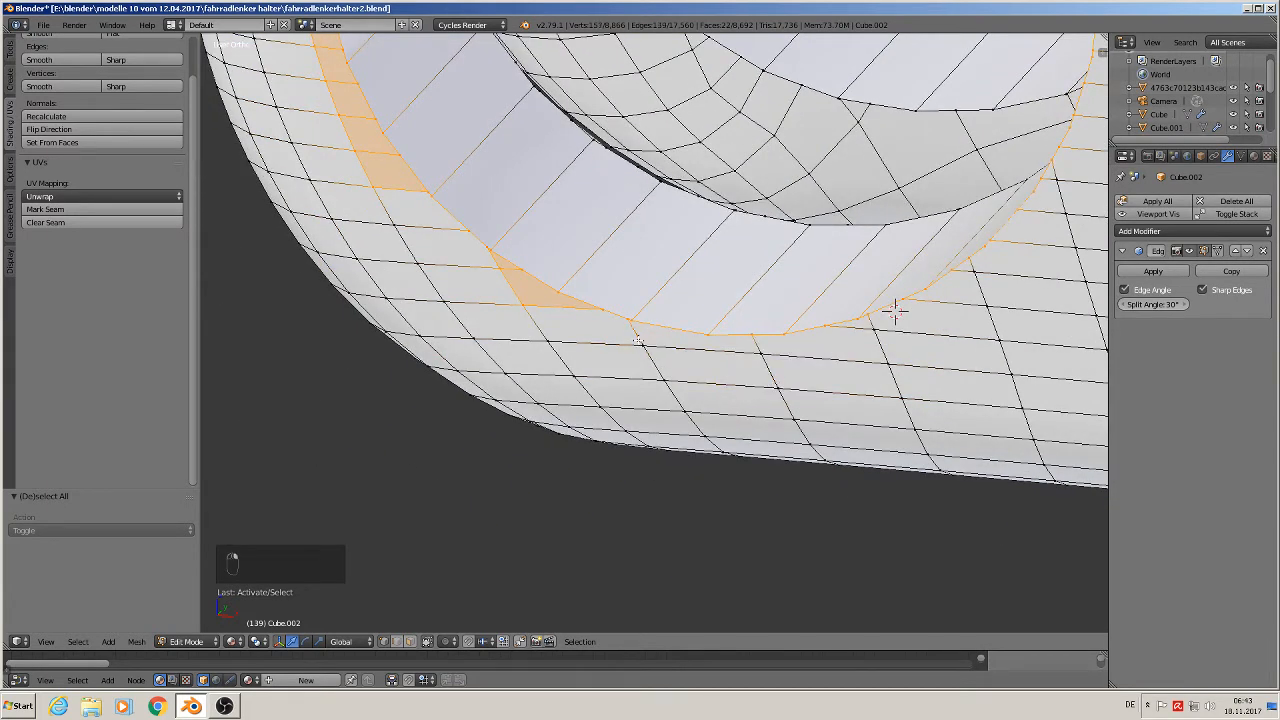
pyautogui.keyDown('shift'); pyautogui.rightClick(525, 301); pyautogui.keyUp('shift')
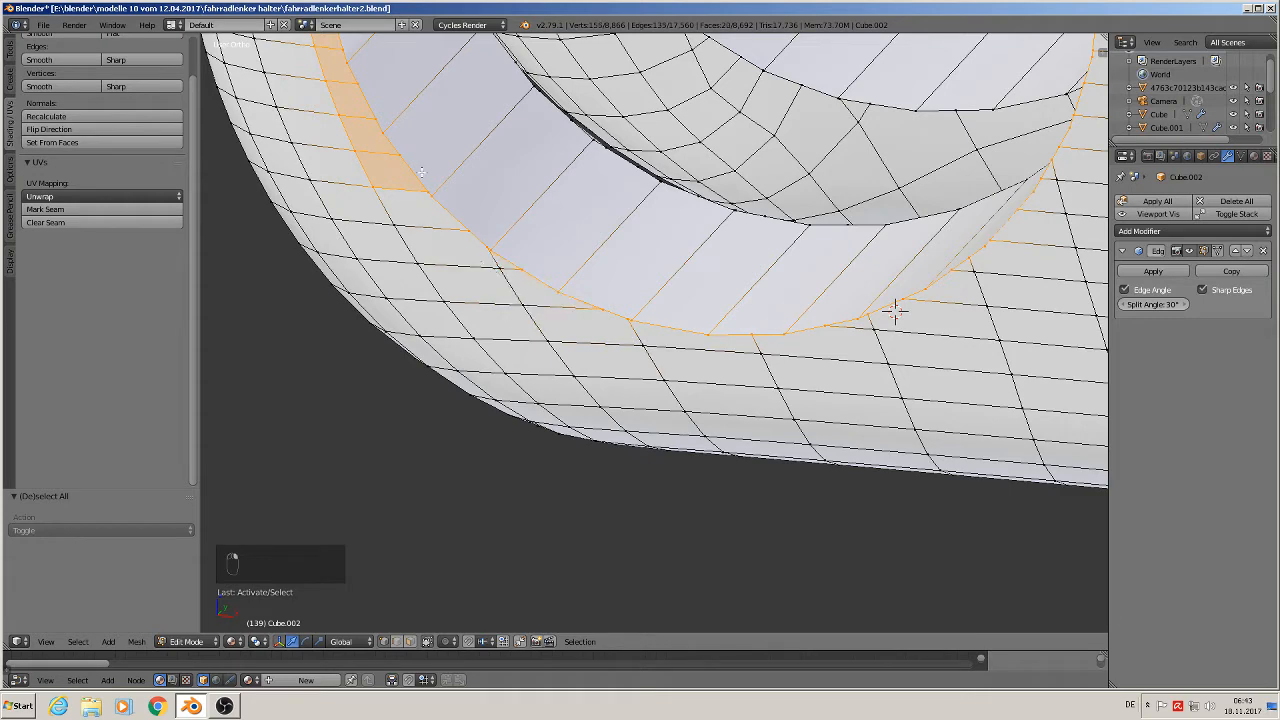
# - Deselect the surplus vertices outside the rim from its lower curve up the rounded outer end of the arm
pyautogui.keyDown('shift'); pyautogui.moveTo(422, 172); pyautogui.dragTo(640, 250, button='middle'); pyautogui.keyUp('shift')
pyautogui.keyDown('shift'); pyautogui.rightClick(591, 262); pyautogui.keyUp('shift')
pyautogui.keyDown('shift'); pyautogui.rightClick(574, 225); pyautogui.keyUp('shift')
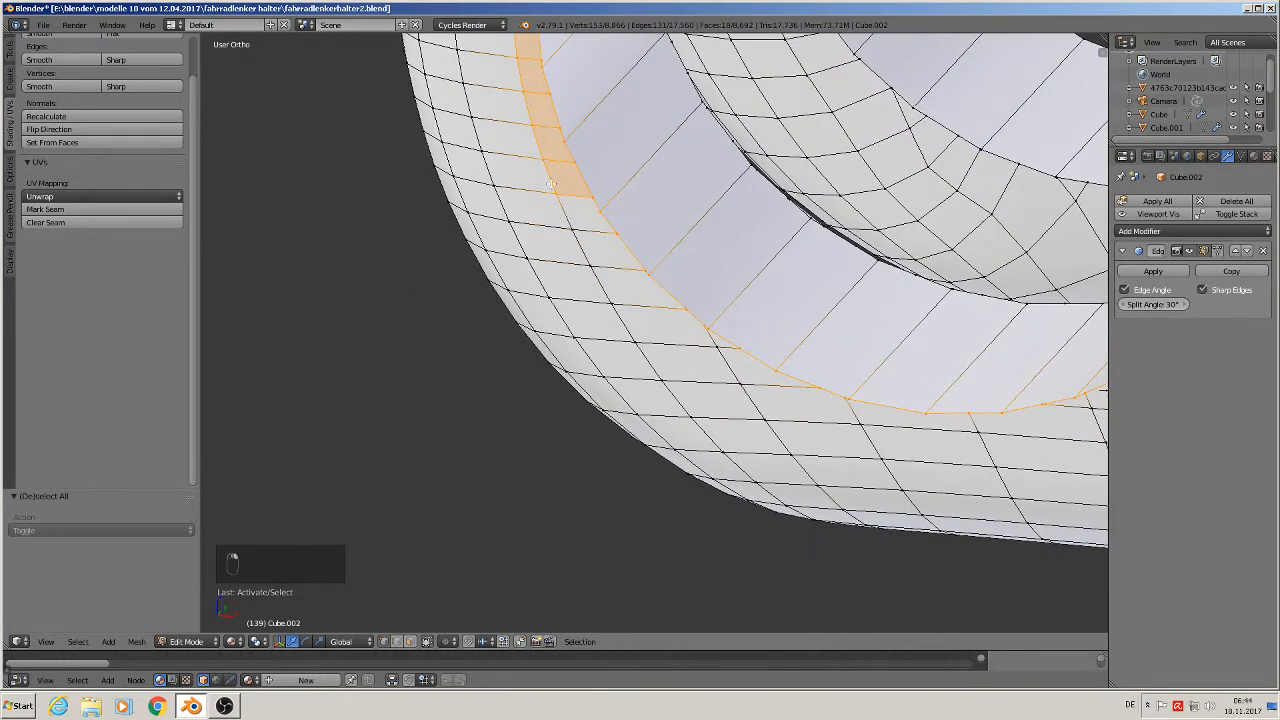
pyautogui.keyDown('shift'); pyautogui.rightClick(551, 188); pyautogui.keyUp('shift')
pyautogui.keyDown('shift'); pyautogui.rightClick(546, 160); pyautogui.keyUp('shift')
pyautogui.keyDown('shift'); pyautogui.rightClick(537, 128); pyautogui.keyUp('shift')
pyautogui.moveTo(592, 132)
pyautogui.keyDown('shift'); pyautogui.mouseDown(button='middle')
pyautogui.moveTo(677, 304)
pyautogui.moveTo(668, 312)
pyautogui.mouseUp(button='middle'); pyautogui.keyUp('shift')
pyautogui.keyDown('shift'); pyautogui.rightClick(598, 233); pyautogui.keyUp('shift')
pyautogui.keyDown('shift'); pyautogui.rightClick(598, 165); pyautogui.keyUp('shift')
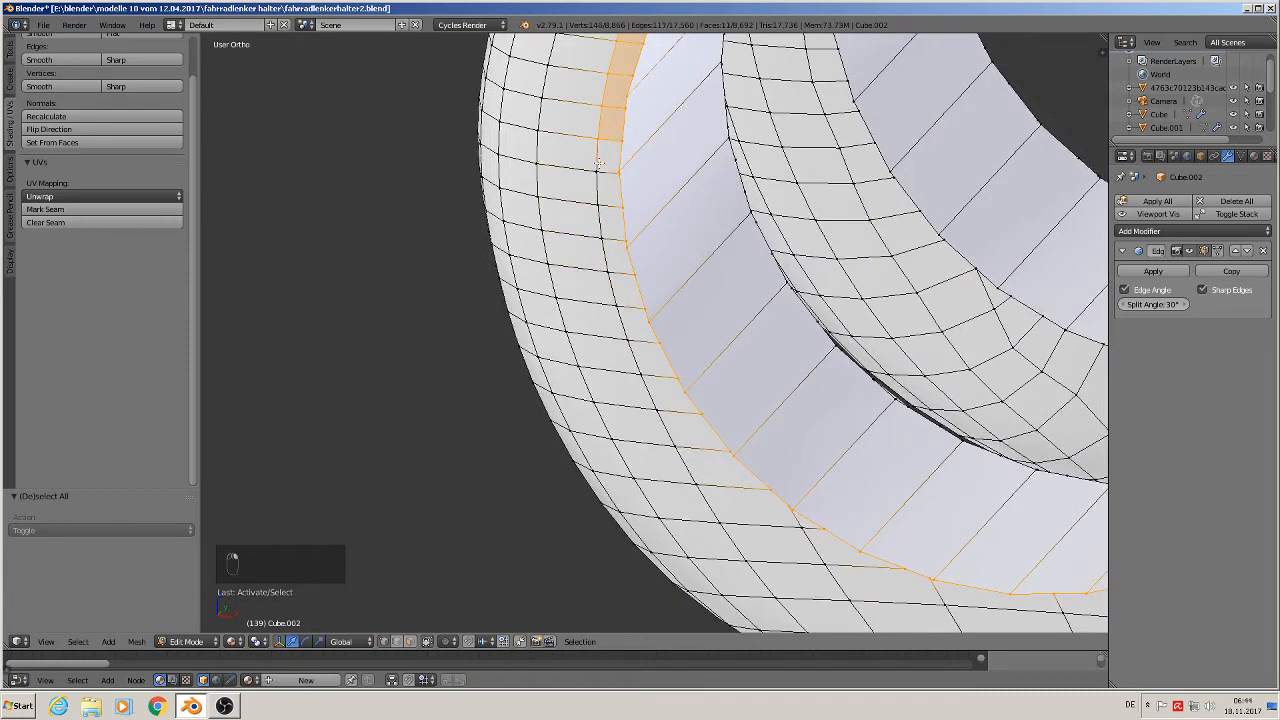
pyautogui.keyDown('shift'); pyautogui.rightClick(598, 140); pyautogui.keyUp('shift')
pyautogui.keyDown('shift'); pyautogui.rightClick(607, 107); pyautogui.keyUp('shift')
# - Deselect the surplus vertices outside the rim's upper curve near the arm's rounded end, leaving only rim vertices there
pyautogui.moveTo(651, 128); pyautogui.dragTo(512, 308, button='middle')
pyautogui.keyDown('shift'); pyautogui.rightClick(531, 299); pyautogui.keyUp('shift')
pyautogui.keyDown('shift'); pyautogui.rightClick(546, 262); pyautogui.keyUp('shift')
pyautogui.keyDown('shift'); pyautogui.rightClick(560, 220); pyautogui.keyUp('shift')
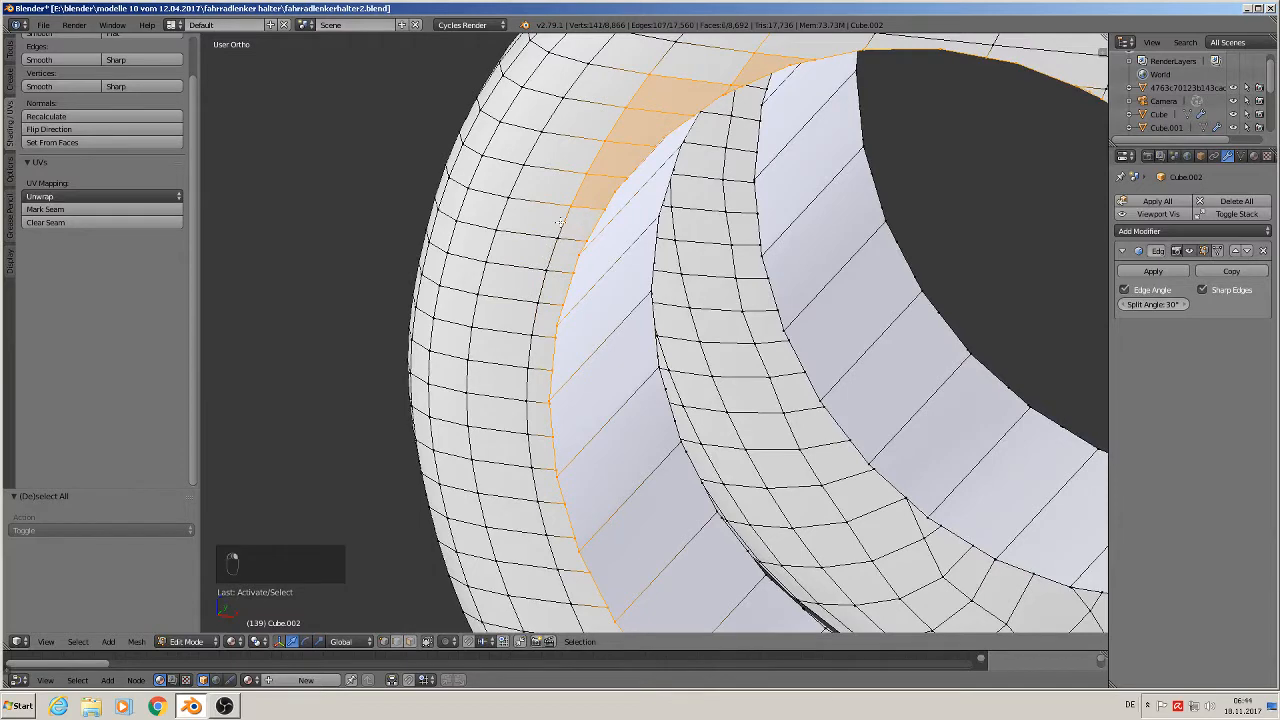
pyautogui.keyDown('shift'); pyautogui.rightClick(566, 205); pyautogui.keyUp('shift')
pyautogui.keyDown('shift'); pyautogui.rightClick(585, 171); pyautogui.keyUp('shift')
pyautogui.keyDown('shift'); pyautogui.rightClick(604, 139); pyautogui.keyUp('shift')
pyautogui.keyDown('shift'); pyautogui.rightClick(627, 106); pyautogui.keyUp('shift')
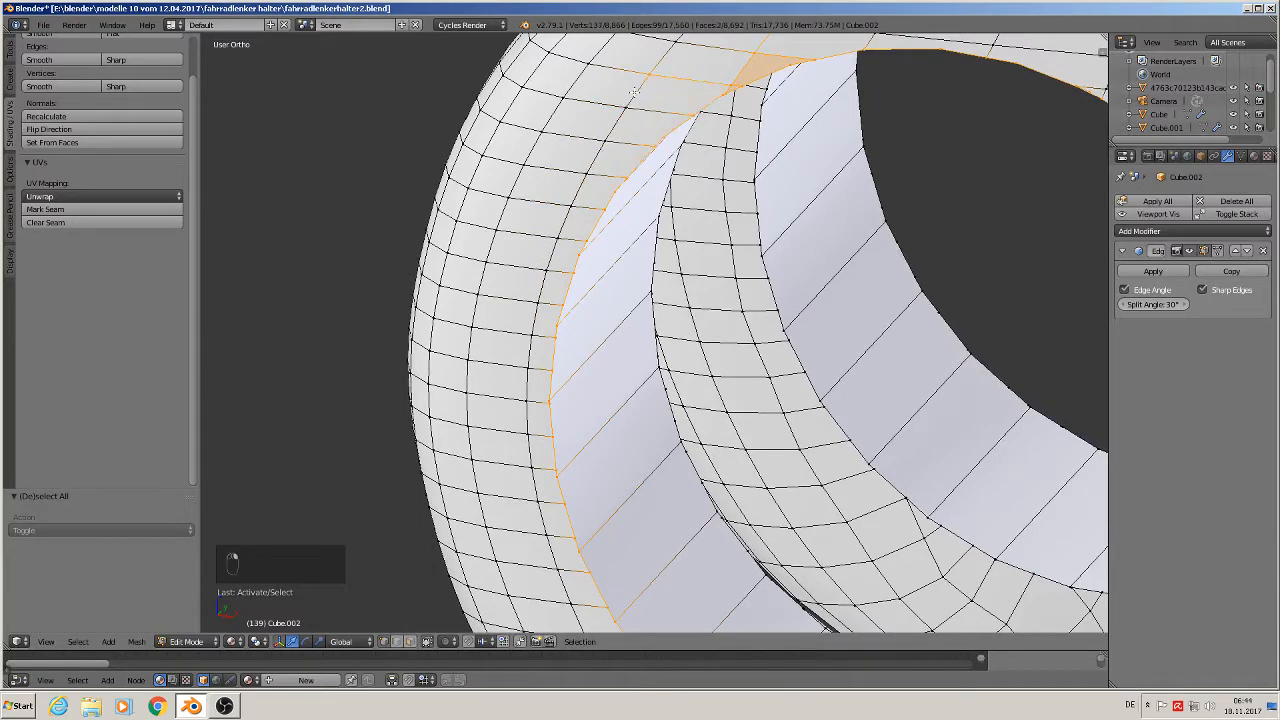
pyautogui.keyDown('shift'); pyautogui.rightClick(759, 58); pyautogui.keyUp('shift')
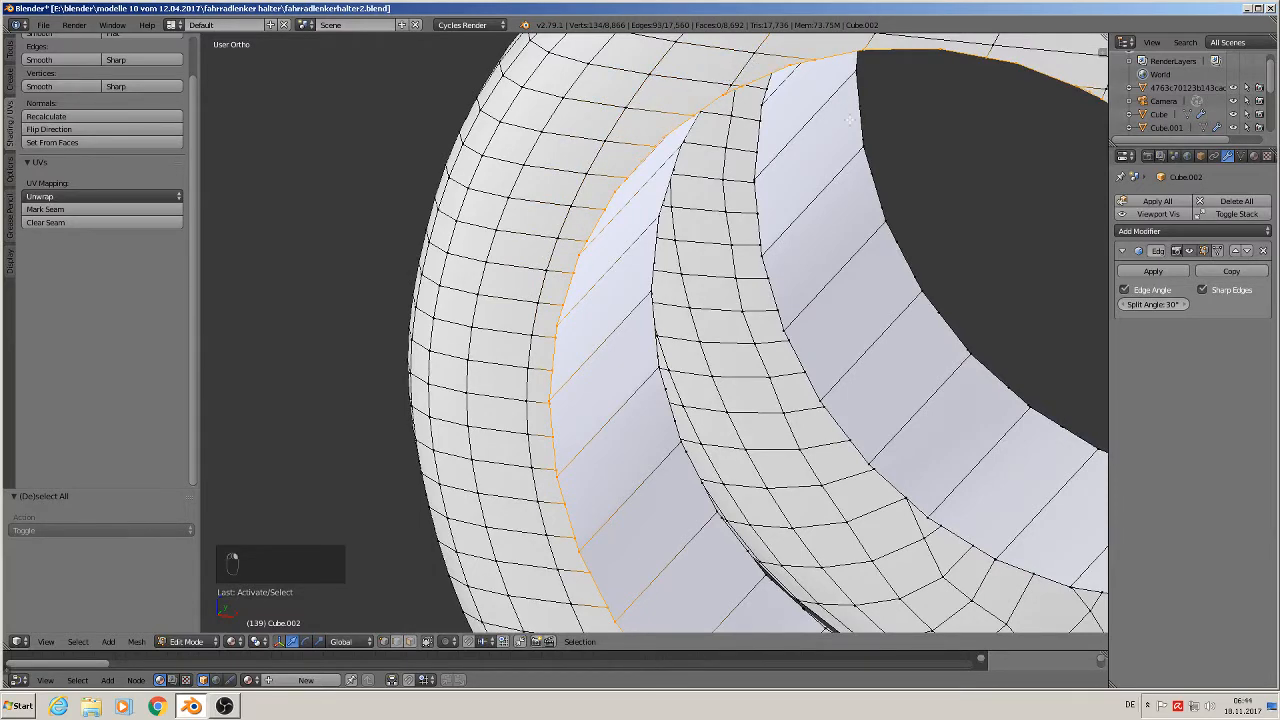
pyautogui.scroll(-4, 885, 202)
pyautogui.scroll(1, 884, 201)
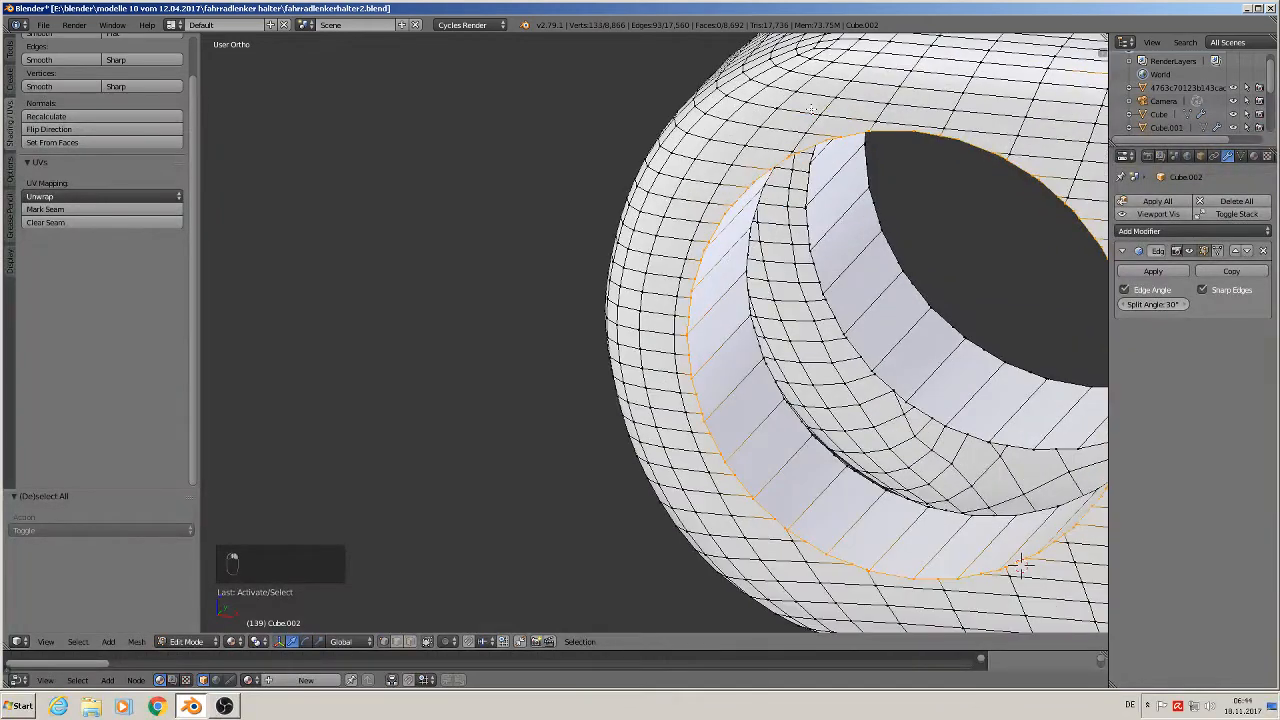
# - In wireframe view, deselect the stray vertices scattered along the stem body and its forked far end
pyautogui.scroll(-1, 943, 253)
pyautogui.keyDown('shift'); pyautogui.moveTo(943, 253); pyautogui.dragTo(532, 273, button='middle'); pyautogui.keyUp('shift')
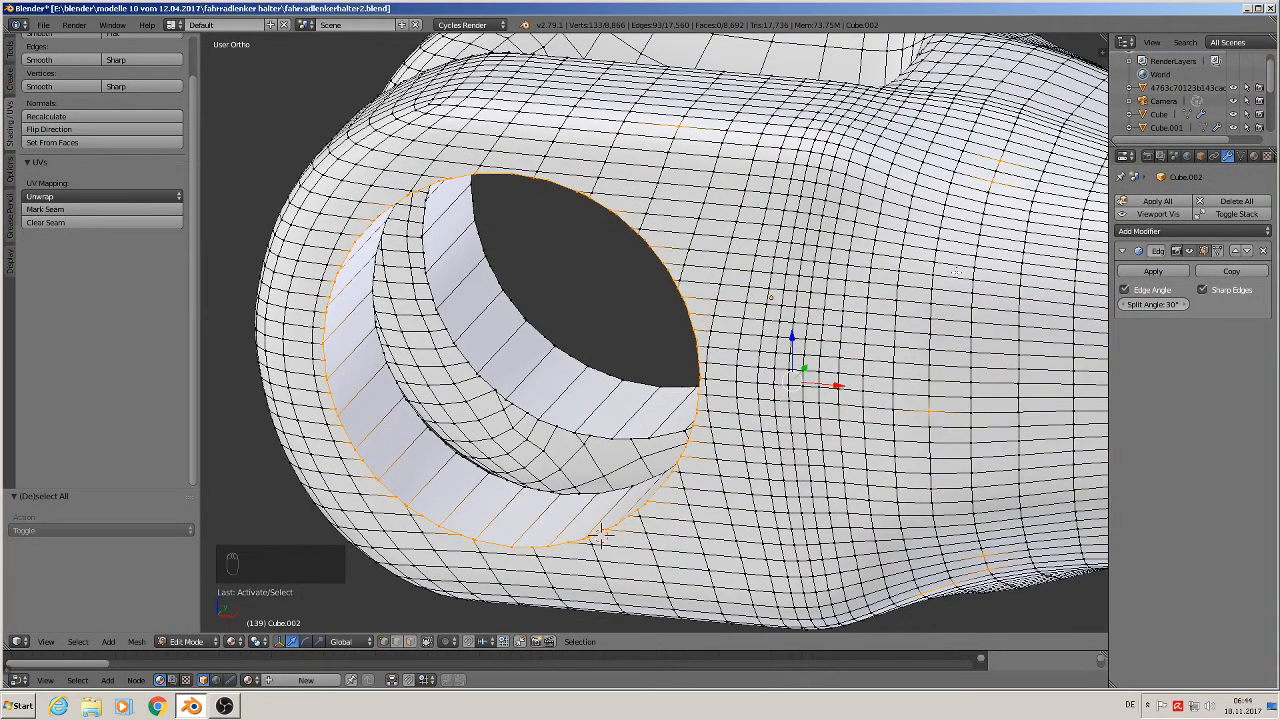
pyautogui.press('z')
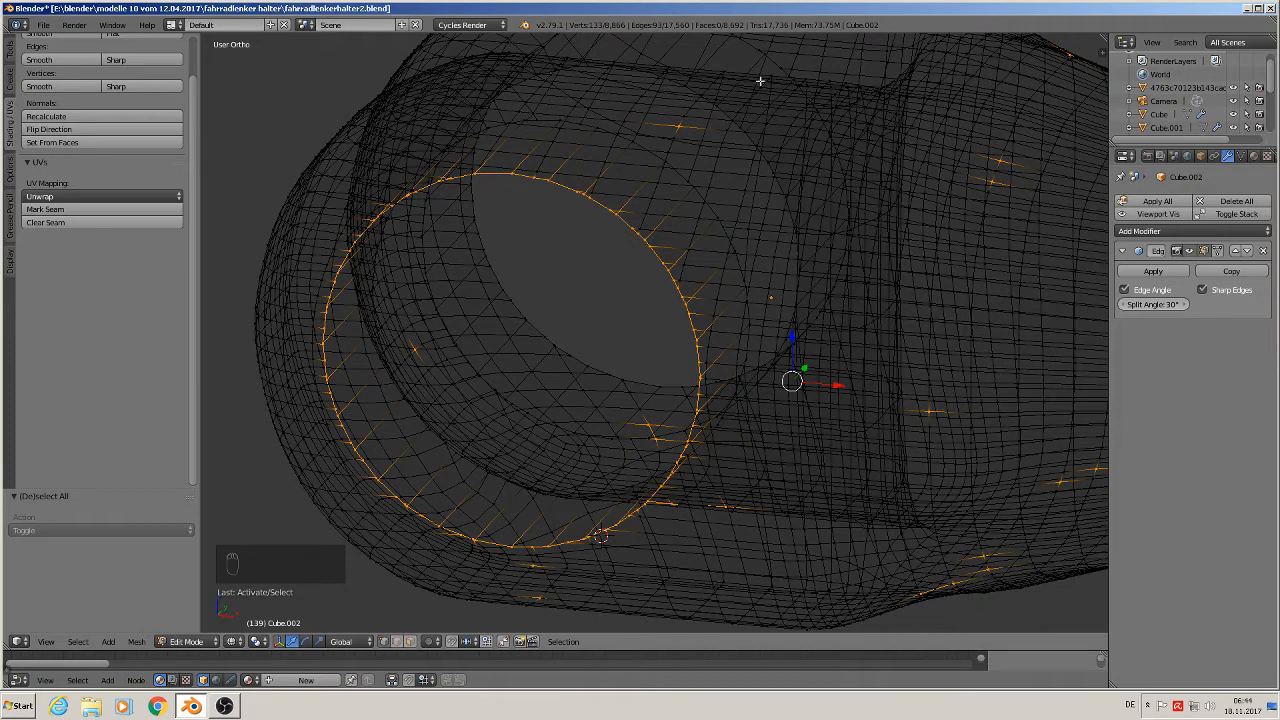
pyautogui.scroll(-3, 891, 271)
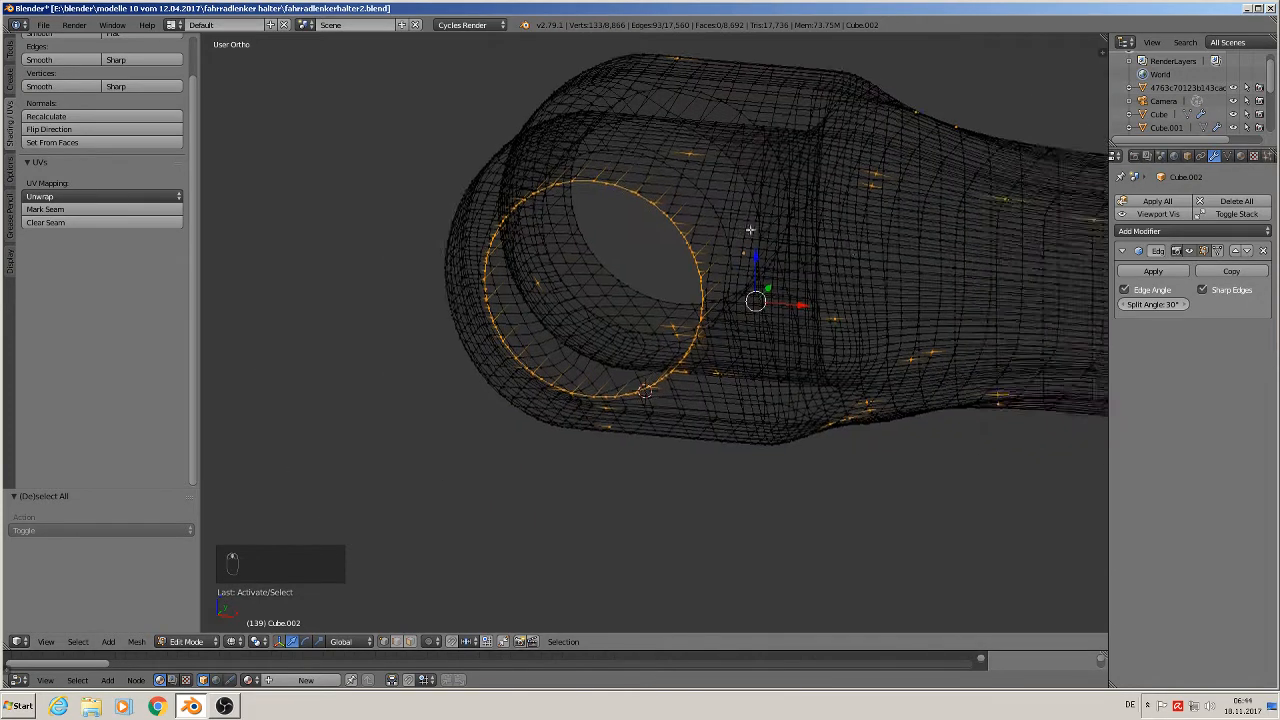
pyautogui.scroll(-2, 750, 230)
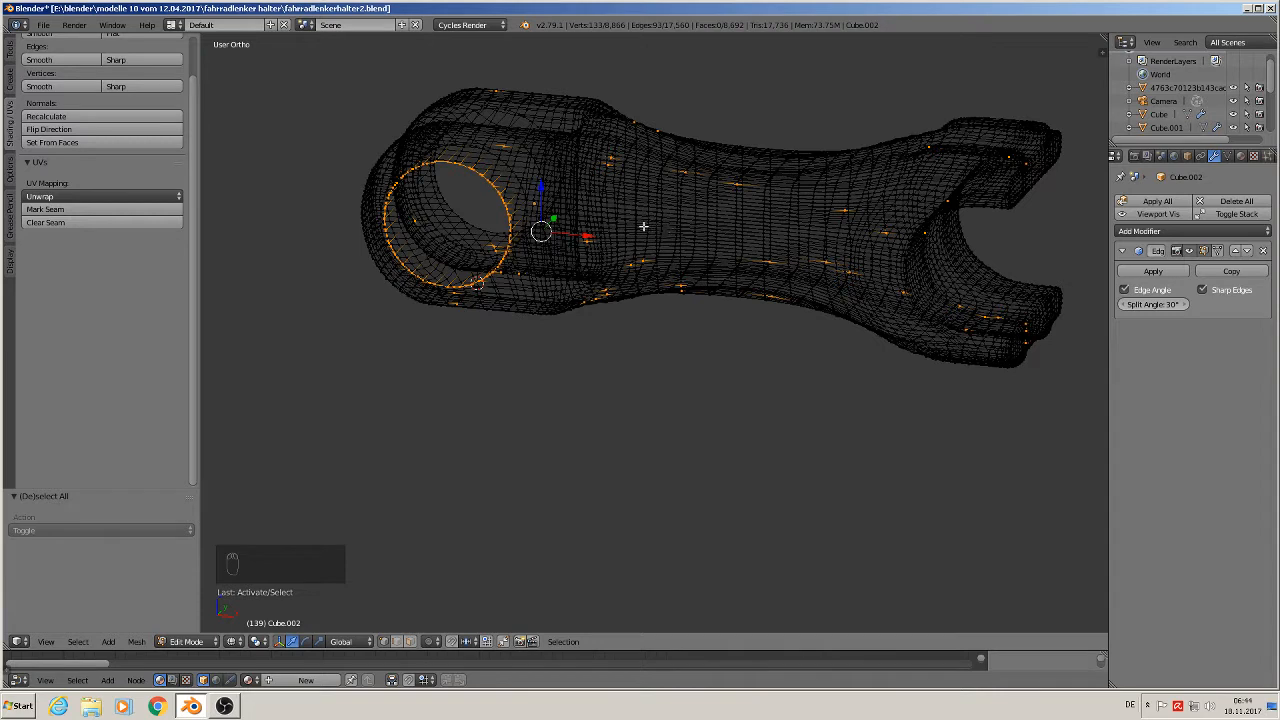
pyautogui.press('c')
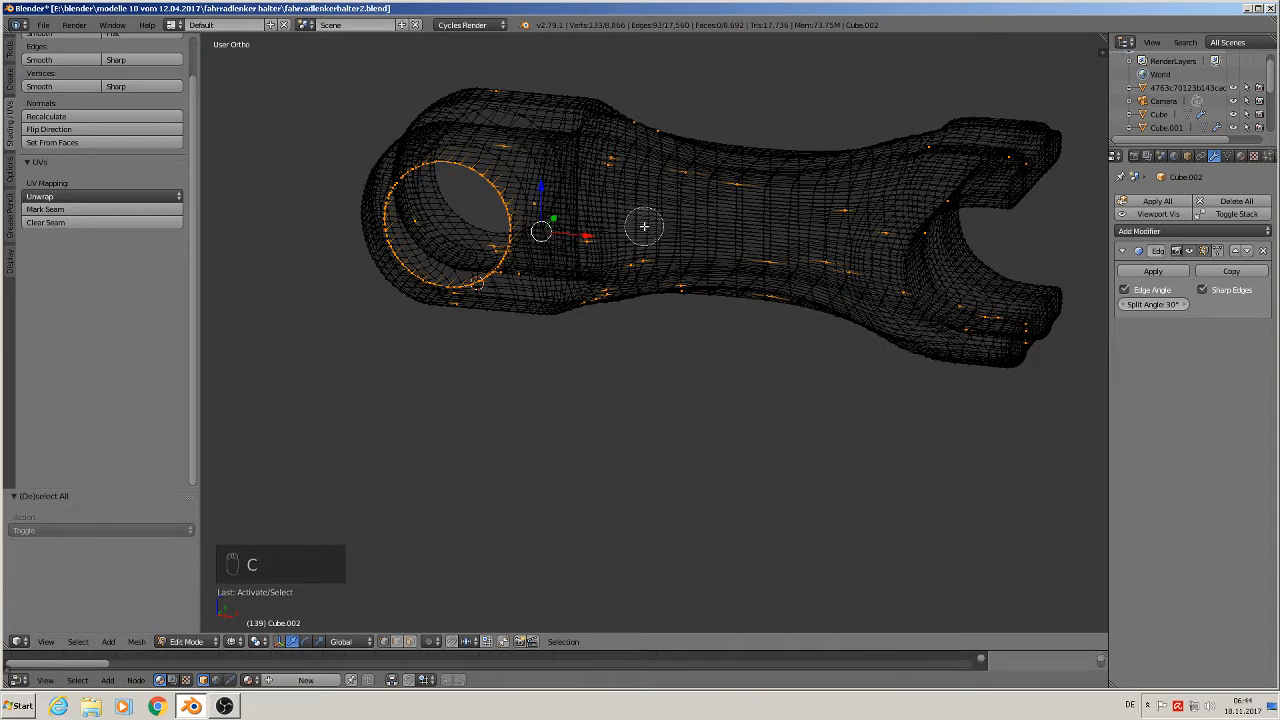
pyautogui.scroll(-8, 644, 220)
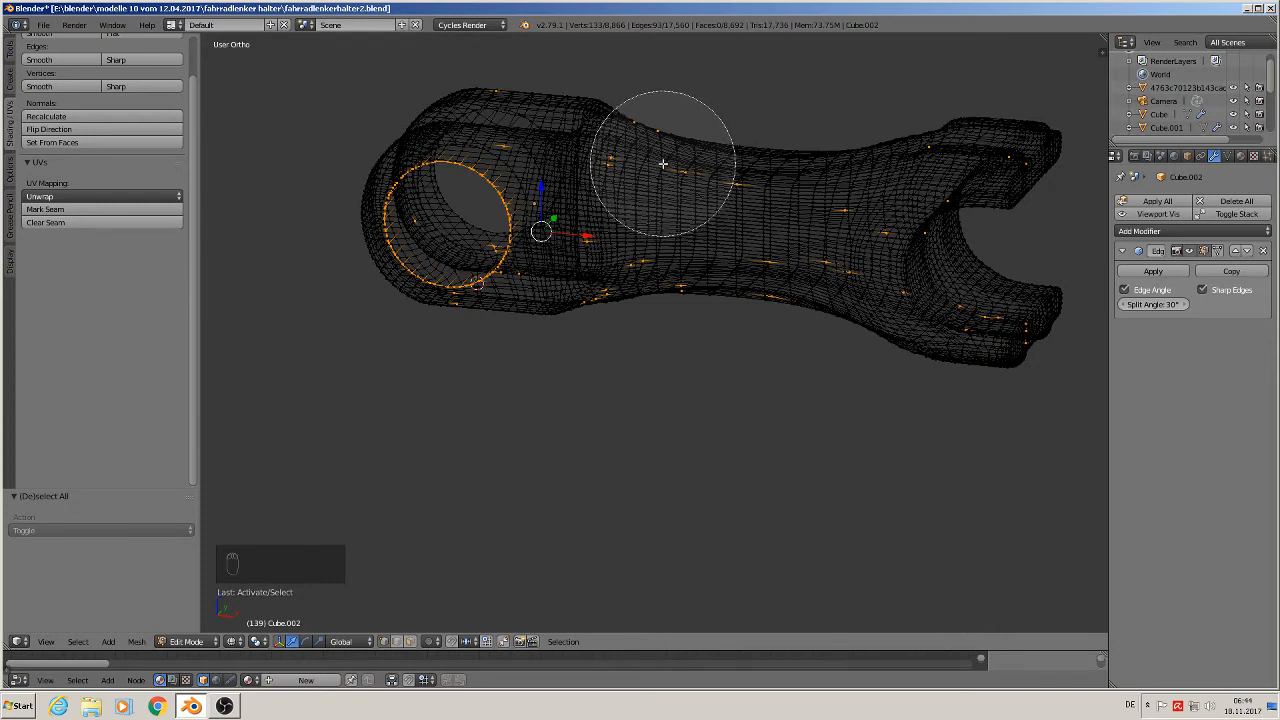
pyautogui.moveTo(663, 163)
pyautogui.mouseDown(button='middle')
pyautogui.moveTo(717, 186)
pyautogui.moveTo(664, 299)
pyautogui.moveTo(811, 306)
pyautogui.moveTo(986, 146)
pyautogui.moveTo(986, 343)
pyautogui.moveTo(940, 247)
pyautogui.mouseUp(button='middle')
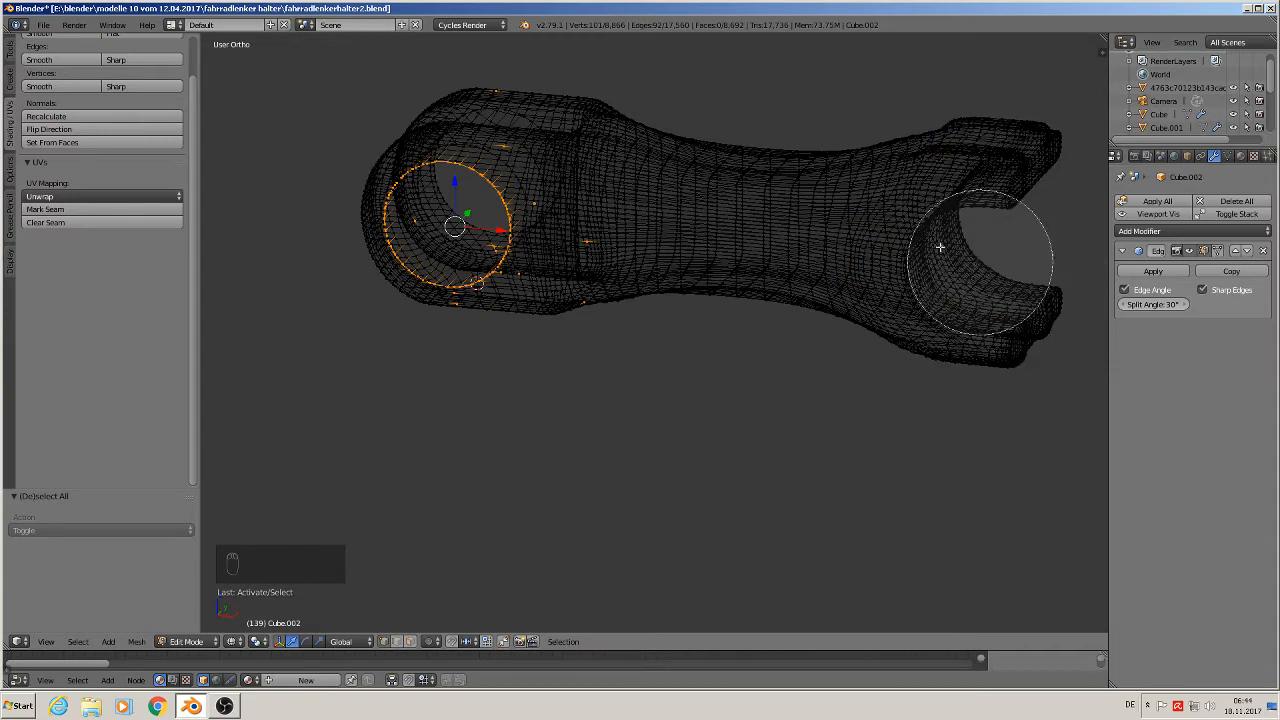
pyautogui.rightClick(940, 247)
# - Deselect the stray vertices along the arm's upper edge and at its junction with the stem body
pyautogui.press('c')
pyautogui.middleClick(549, 92)
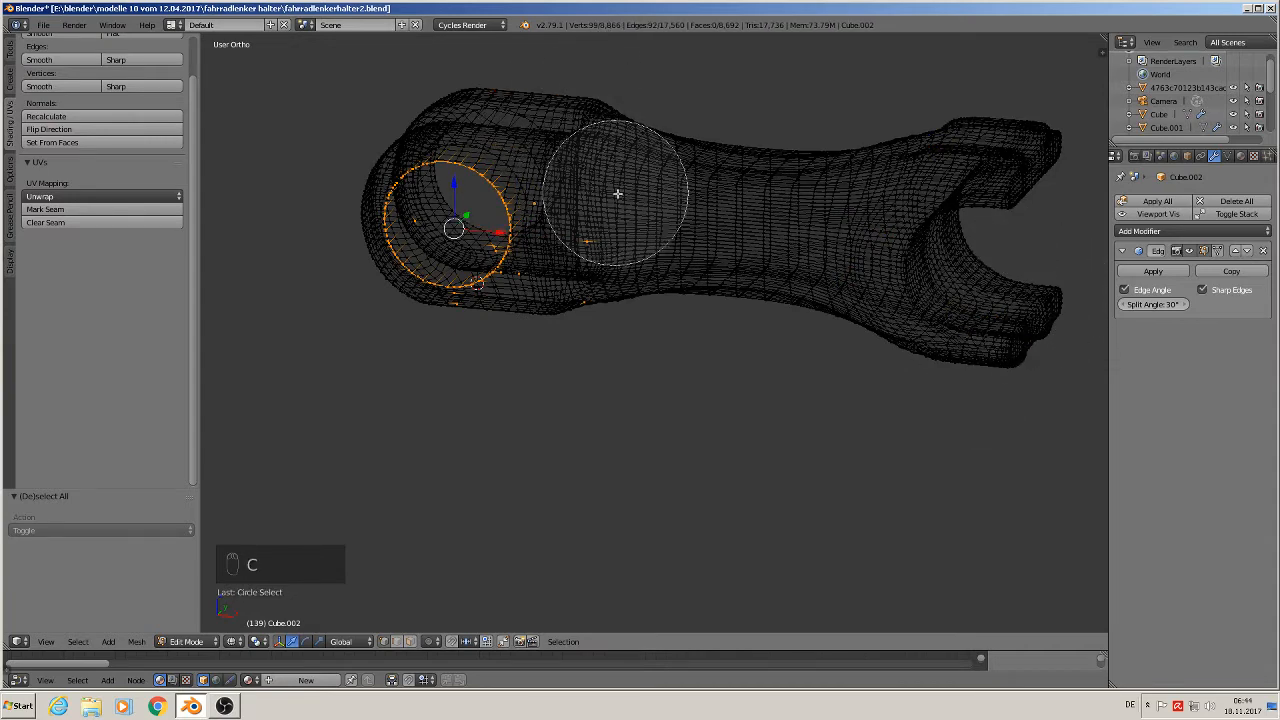
pyautogui.moveTo(617, 193)
pyautogui.mouseDown(button='middle')
pyautogui.moveTo(623, 257)
pyautogui.moveTo(586, 294)
pyautogui.mouseUp(button='middle')
pyautogui.rightClick(585, 308)
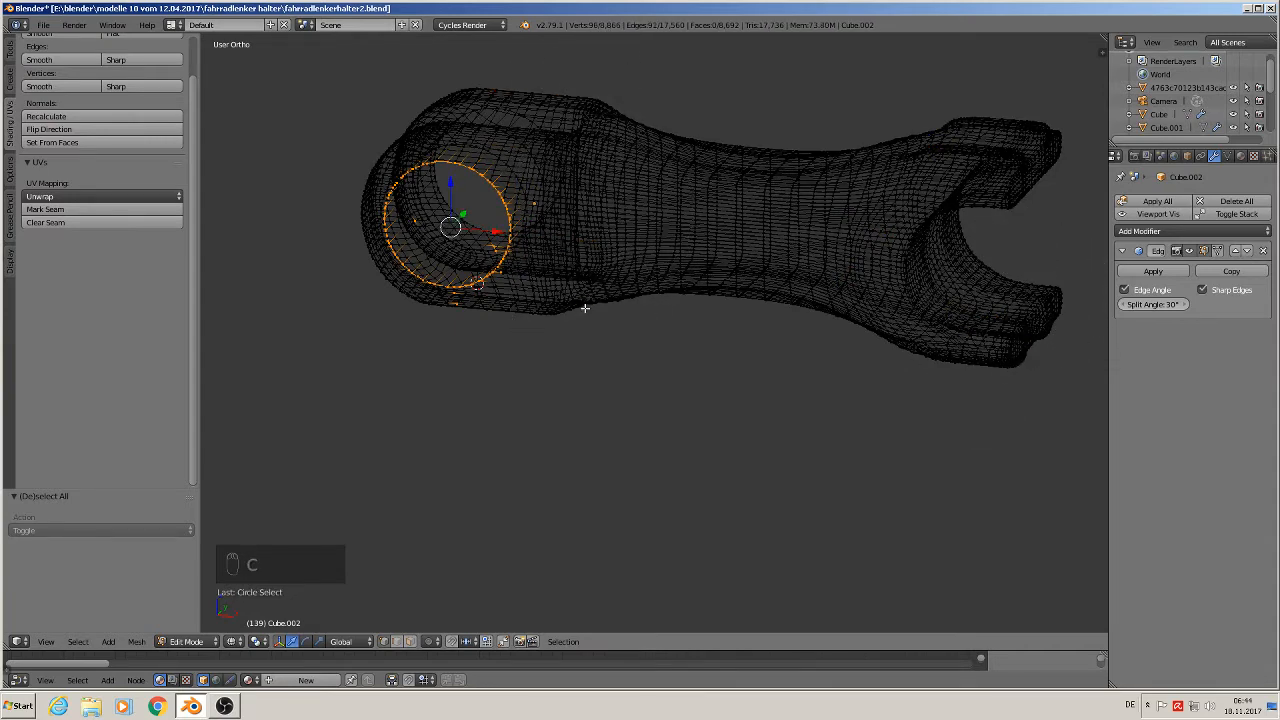
# - Deselect the remaining stray vertices seen through the hole and beneath it, keeping the outer rim loop selected
pyautogui.scroll(5, 557, 337)
pyautogui.press('c')
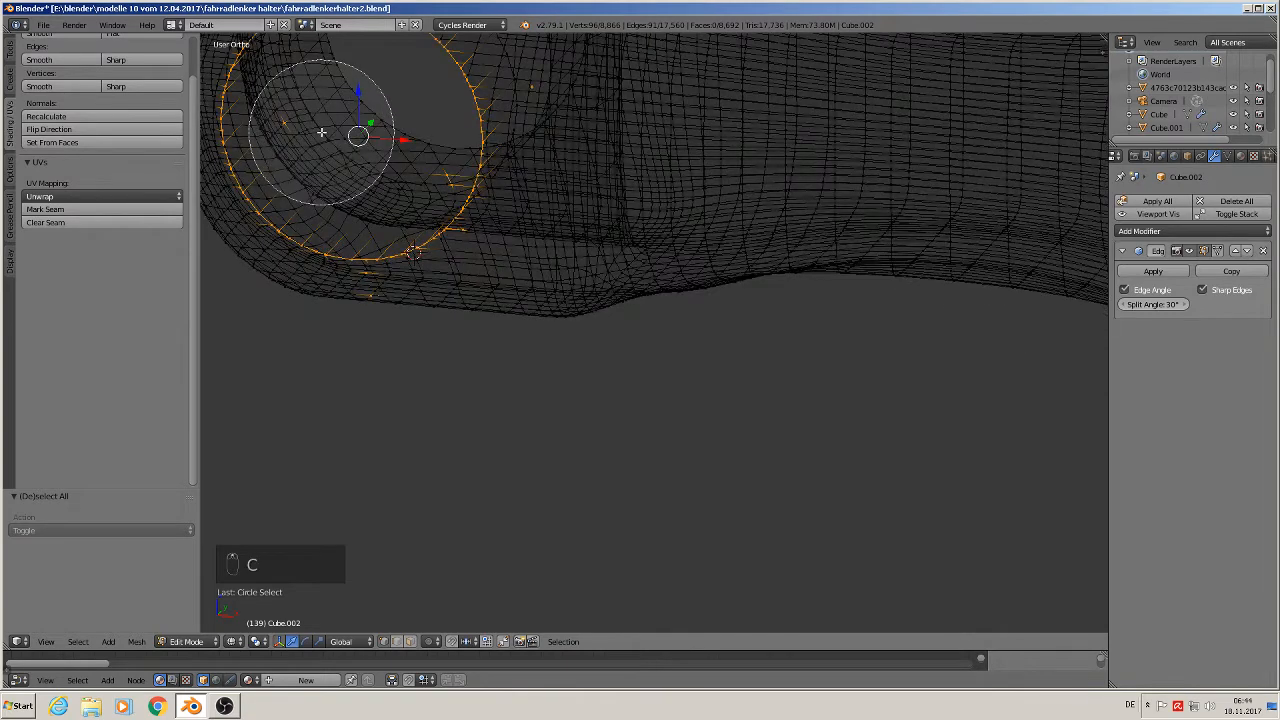
pyautogui.middleClick(390, 161)
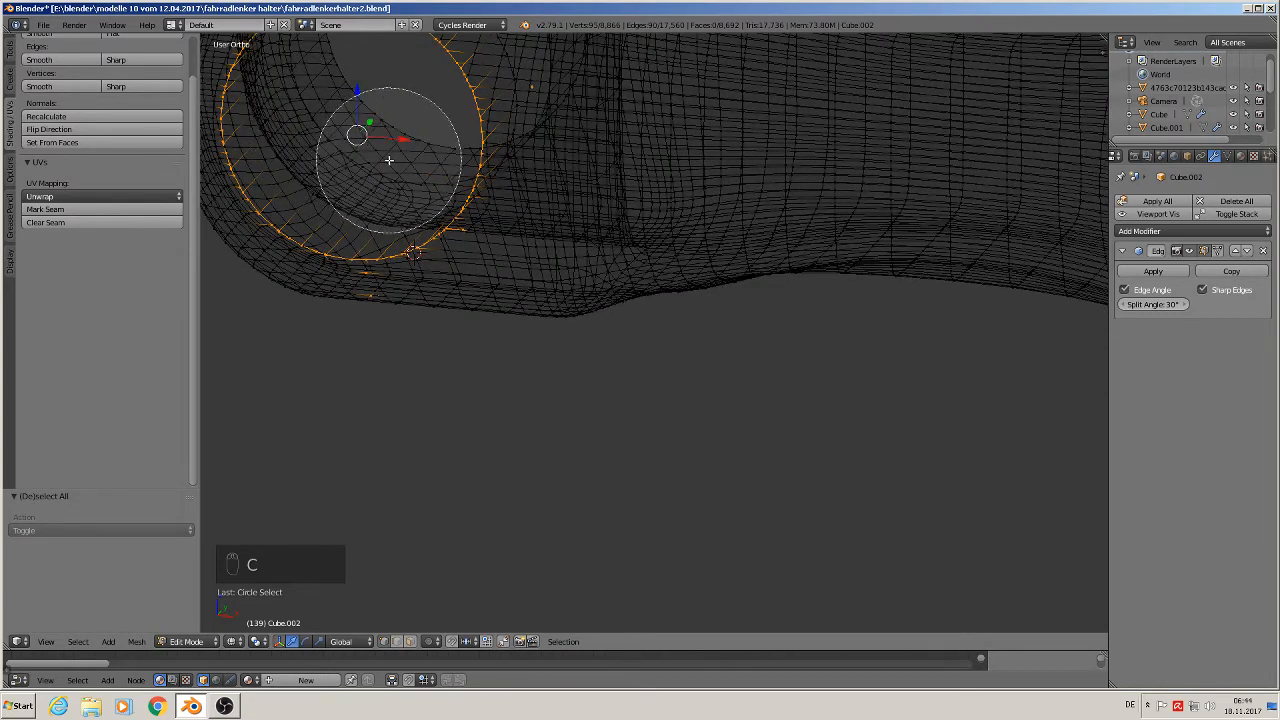
pyautogui.middleClick(397, 340)
pyautogui.middleClick(387, 338)
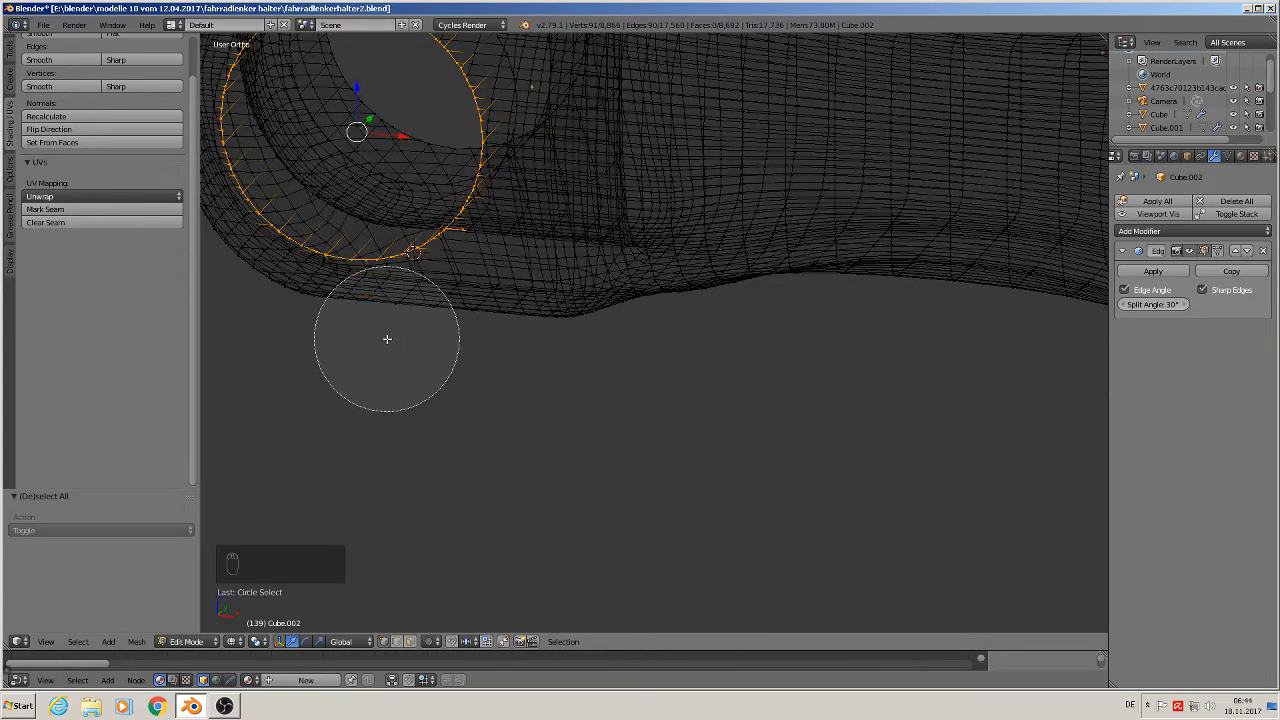
pyautogui.rightClick(443, 329)
pyautogui.moveTo(446, 330)
pyautogui.mouseDown(button='middle')
pyautogui.moveTo(457, 274)
pyautogui.moveTo(468, 316)
pyautogui.moveTo(540, 360)
pyautogui.moveTo(509, 354)
pyautogui.moveTo(512, 293)
pyautogui.moveTo(466, 329)
pyautogui.moveTo(470, 300)
pyautogui.moveTo(509, 277)
pyautogui.moveTo(481, 268)
pyautogui.moveTo(534, 266)
pyautogui.mouseUp(button='middle')
pyautogui.press('c')
pyautogui.middleClick(469, 322)
pyautogui.rightClick(469, 322)
pyautogui.scroll(2, 536, 265)
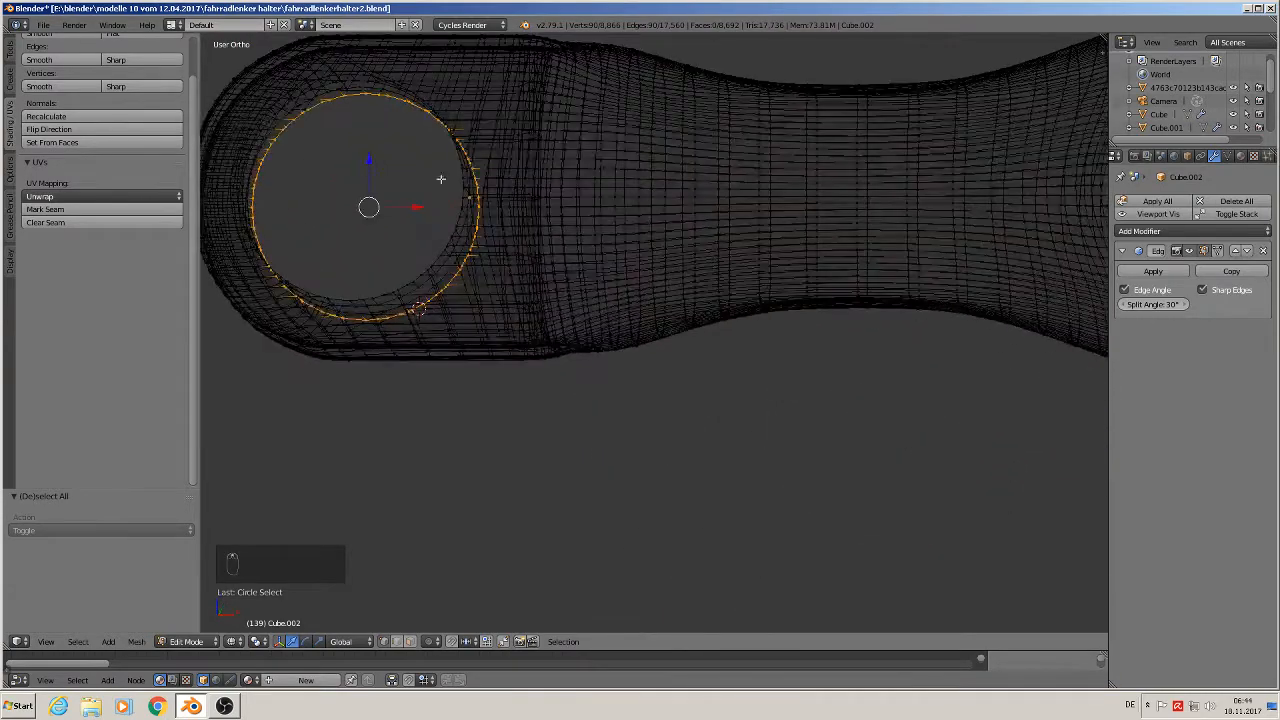
# - Mark the selected outer rim edges of the hole as a seam, and clear the selection
pyautogui.keyDown('shift'); pyautogui.moveTo(480, 205); pyautogui.dragTo(730, 226, button='middle'); pyautogui.keyUp('shift')
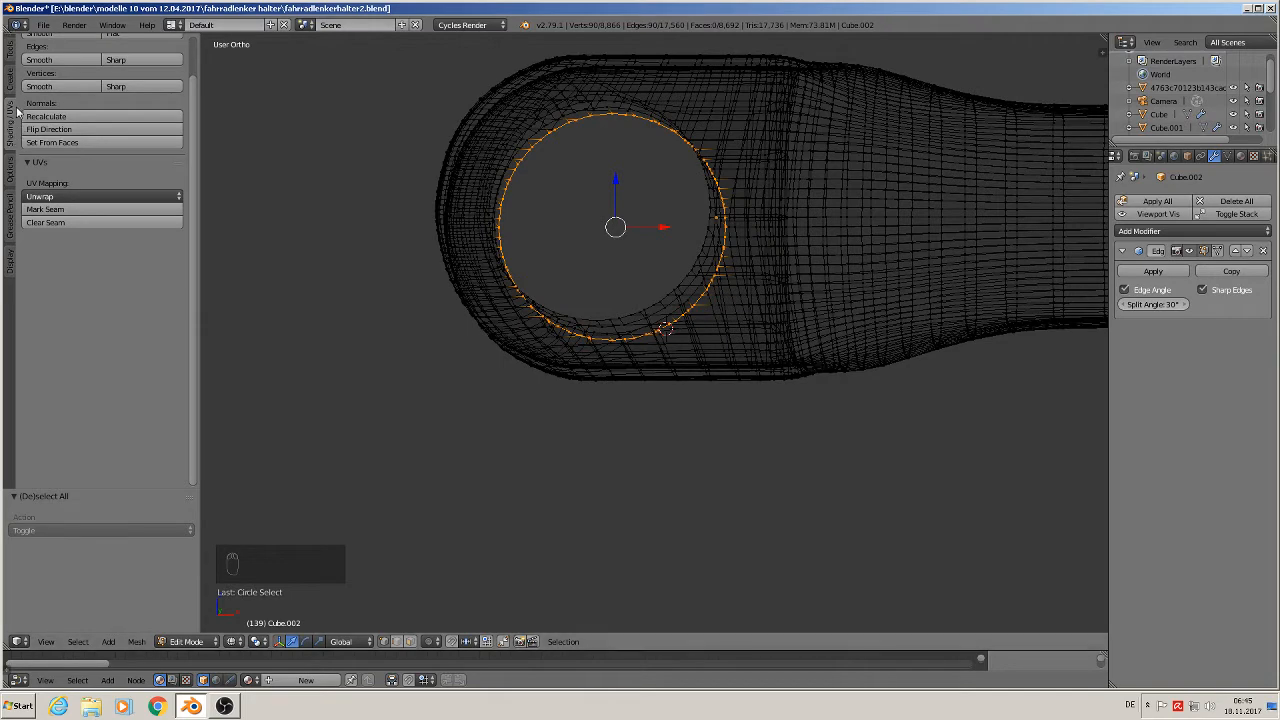
pyautogui.click(48, 209)
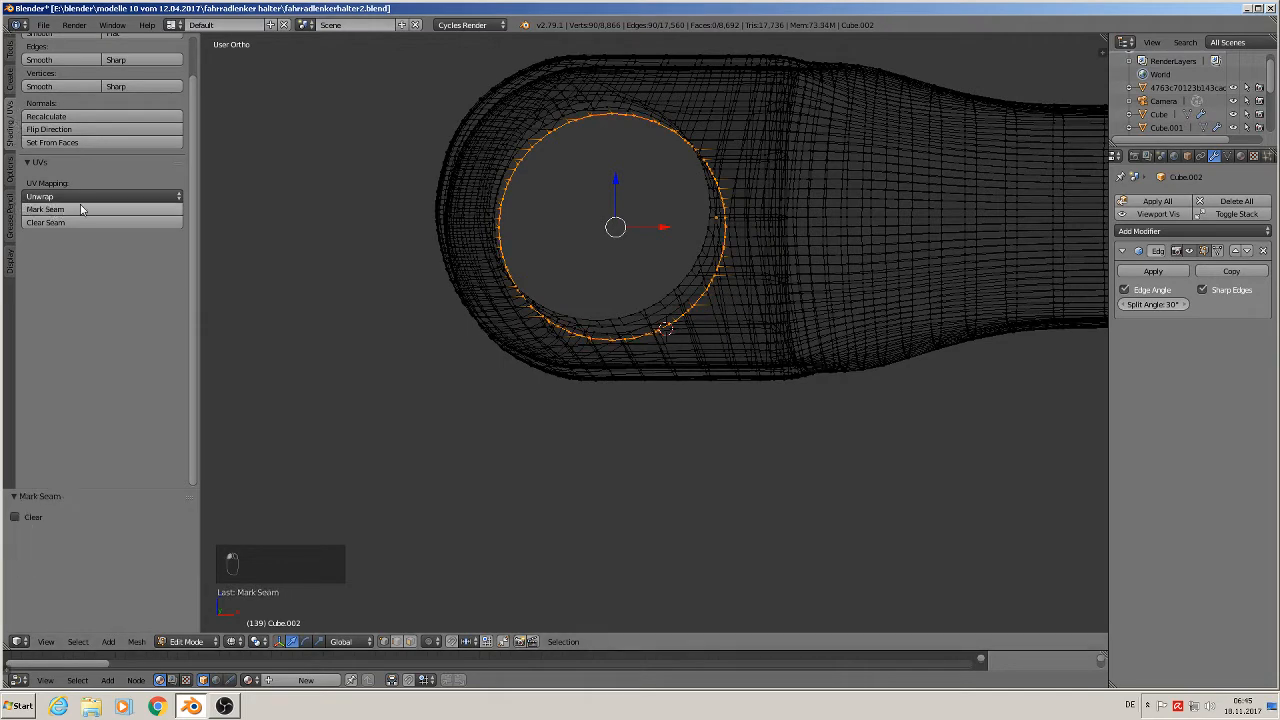
pyautogui.press('a')
pyautogui.moveTo(737, 229); pyautogui.dragTo(675, 276, button='middle')
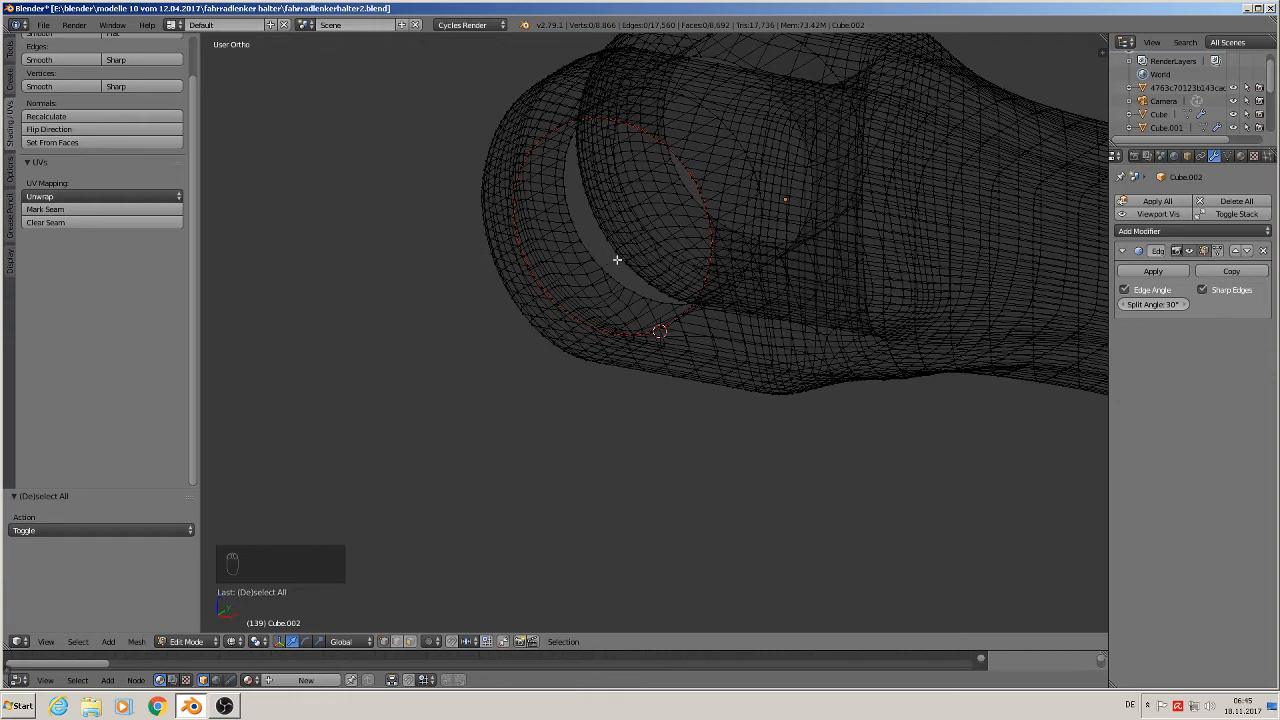
# - Set the viewport shading to Material and inspect the seam around the hole's outer rim
pyautogui.click(247, 643)
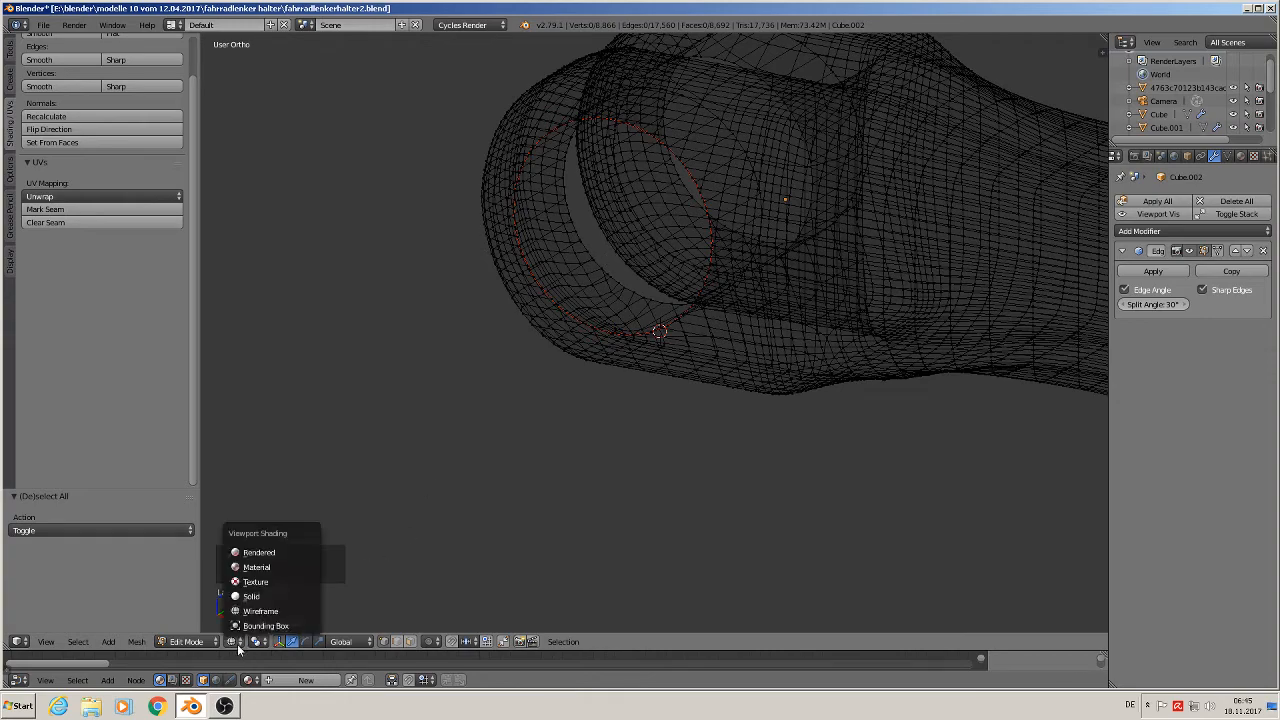
pyautogui.click(262, 566)
pyautogui.moveTo(660, 310); pyautogui.dragTo(695, 358, button='middle')
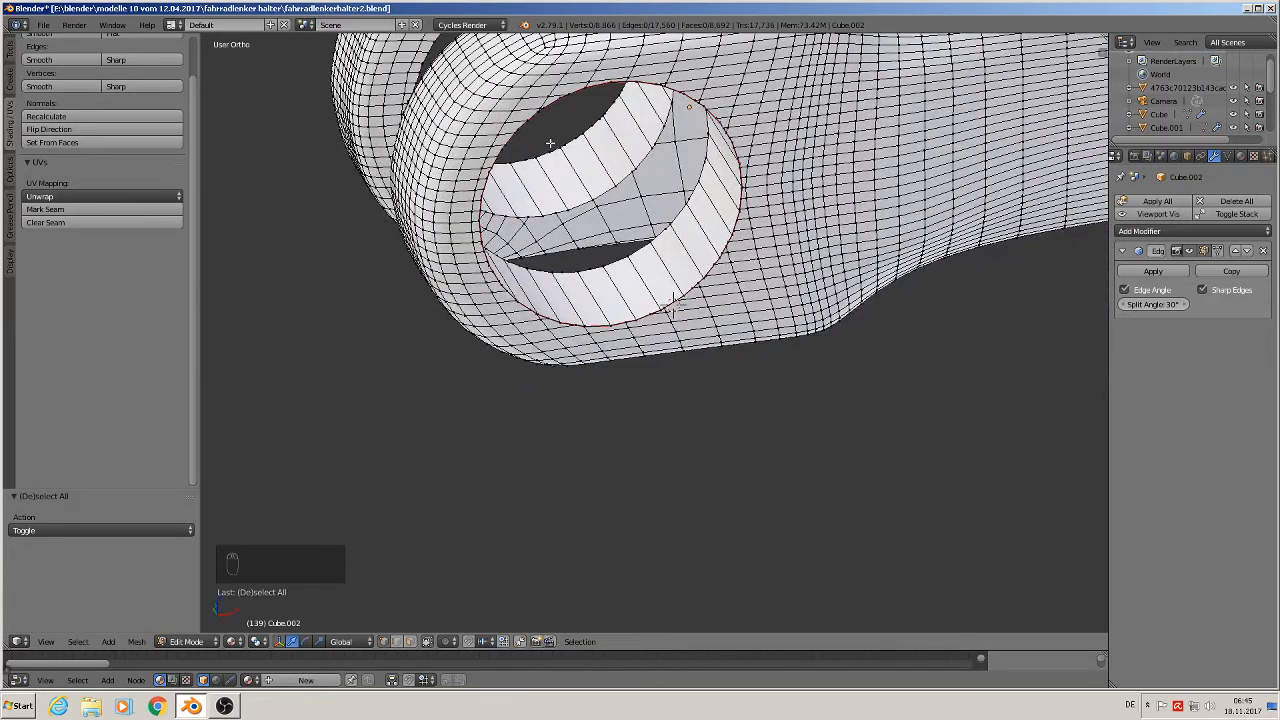
pyautogui.scroll(-6, 661, 179)
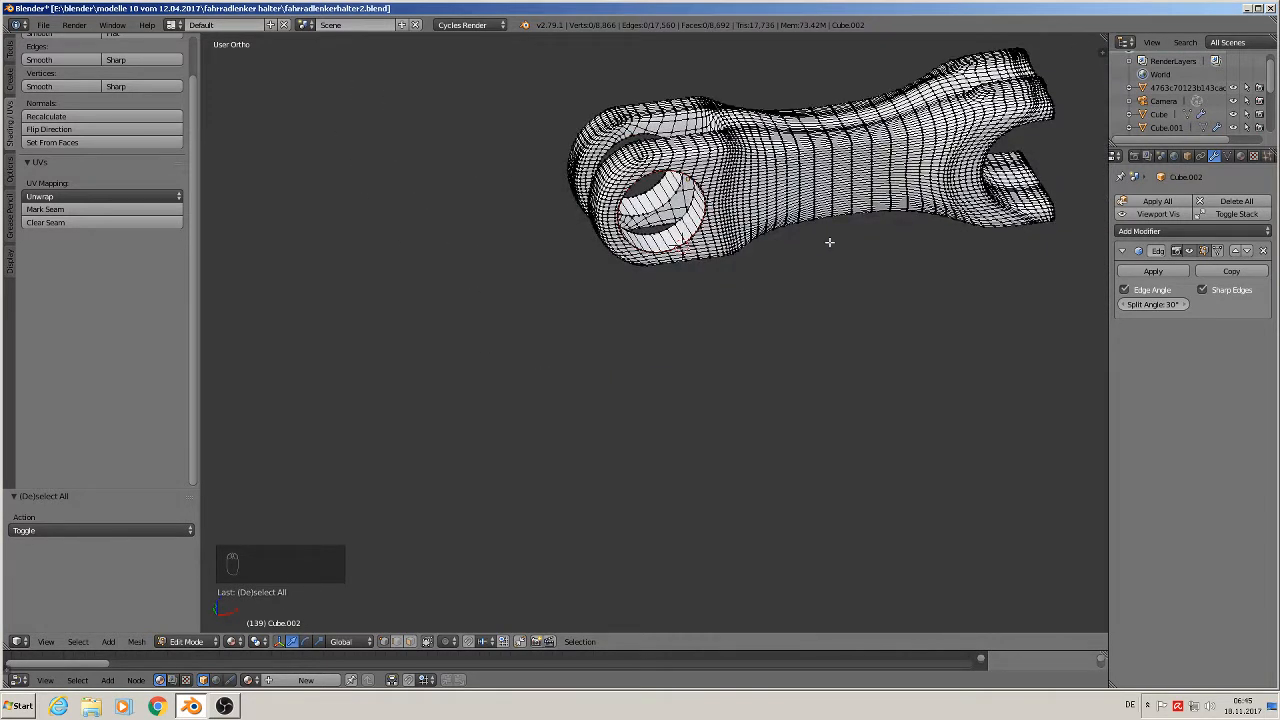
# - Circle-select the vertices around the inner-side rim of the same arm's hole
pyautogui.scroll(5, 672, 249)
pyautogui.moveTo(672, 249); pyautogui.dragTo(837, 280, button='middle')
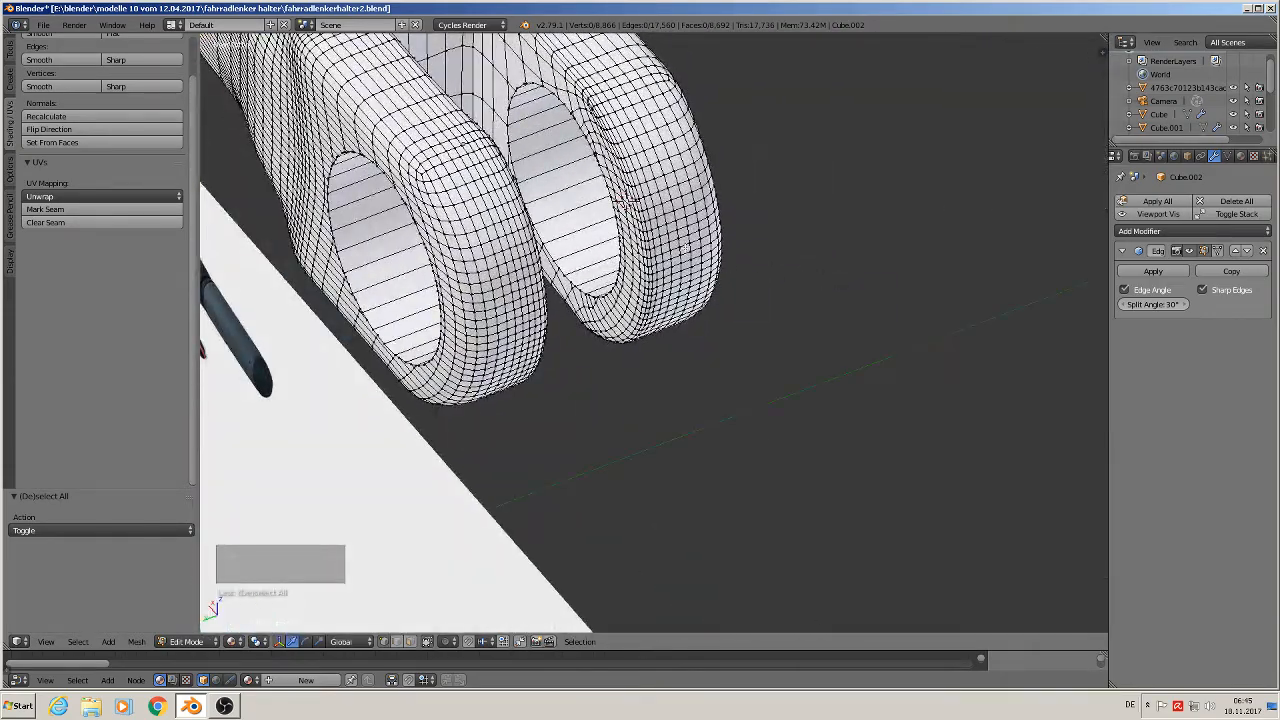
pyautogui.moveTo(622, 200); pyautogui.dragTo(618, 183, button='middle')
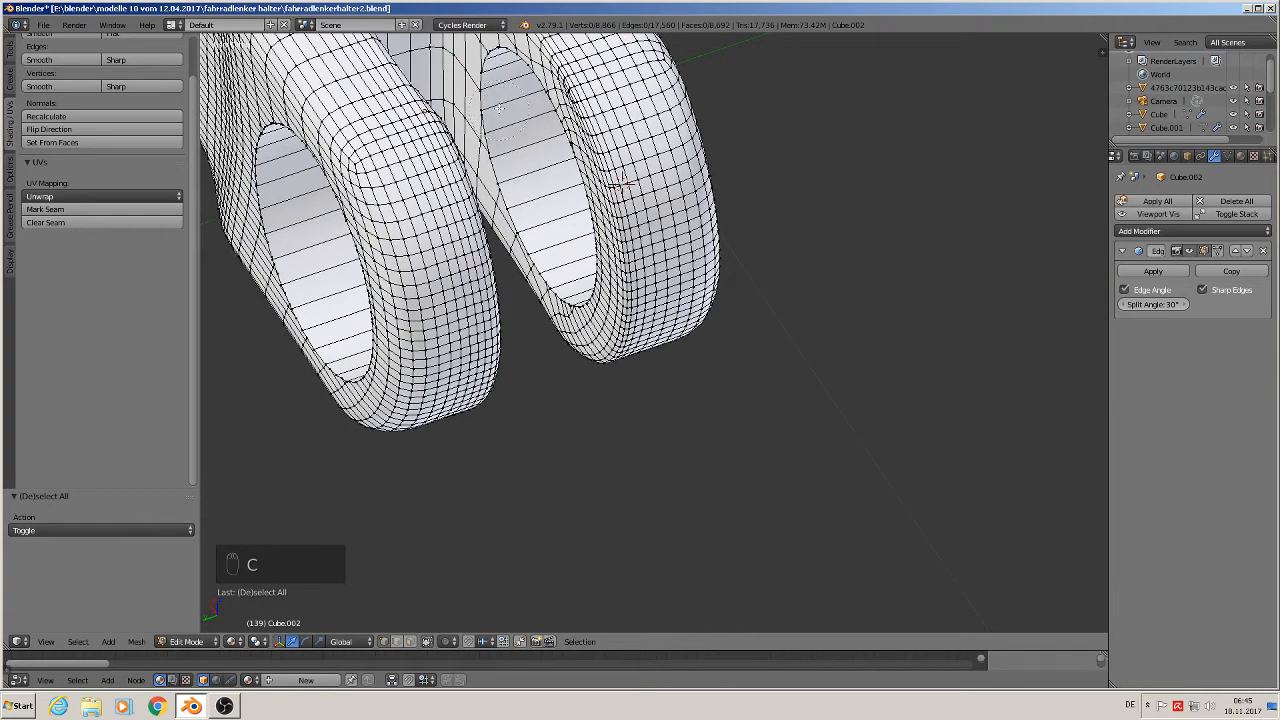
pyautogui.moveTo(489, 82)
pyautogui.mouseDown()
pyautogui.moveTo(565, 293)
pyautogui.moveTo(597, 274)
pyautogui.moveTo(578, 150)
pyautogui.moveTo(496, 60)
pyautogui.mouseUp()
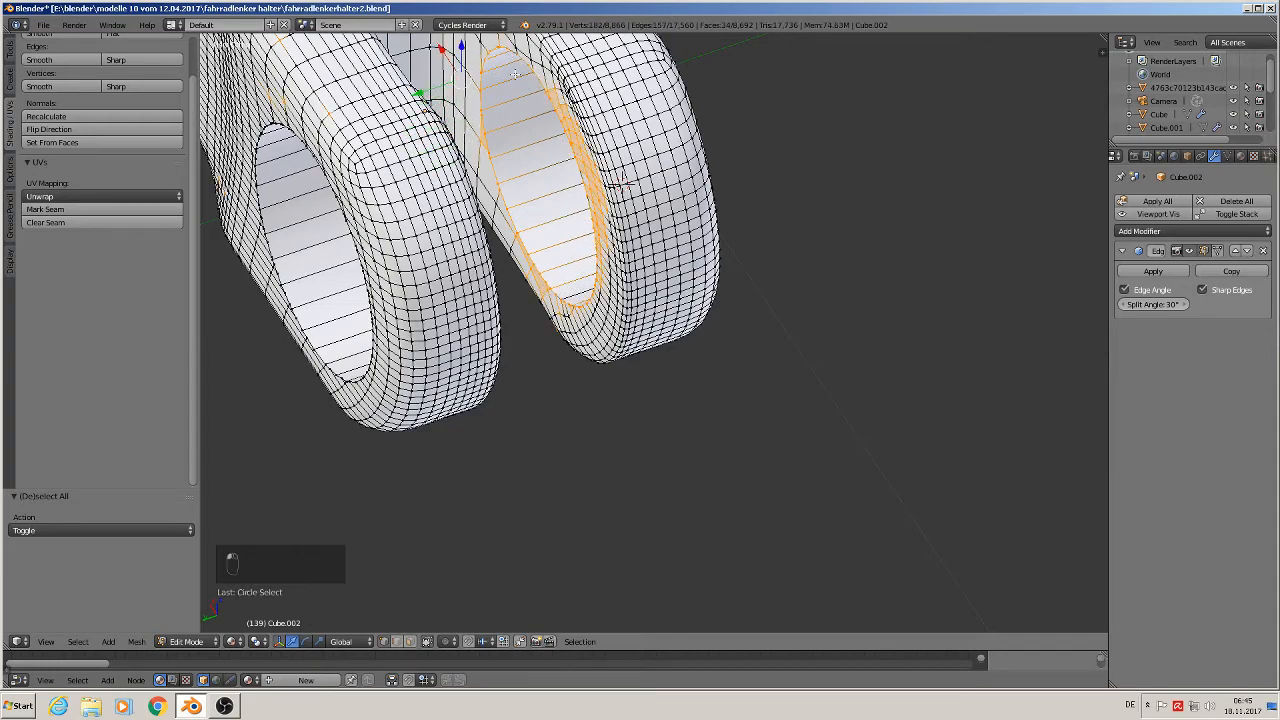
# - In wireframe view, deselect the surplus vertices outside the inner-side rim, along its upper curve and down the arm's rounded end
pyautogui.scroll(5, 570, 114)
pyautogui.moveTo(566, 119); pyautogui.dragTo(609, 94, button='middle')
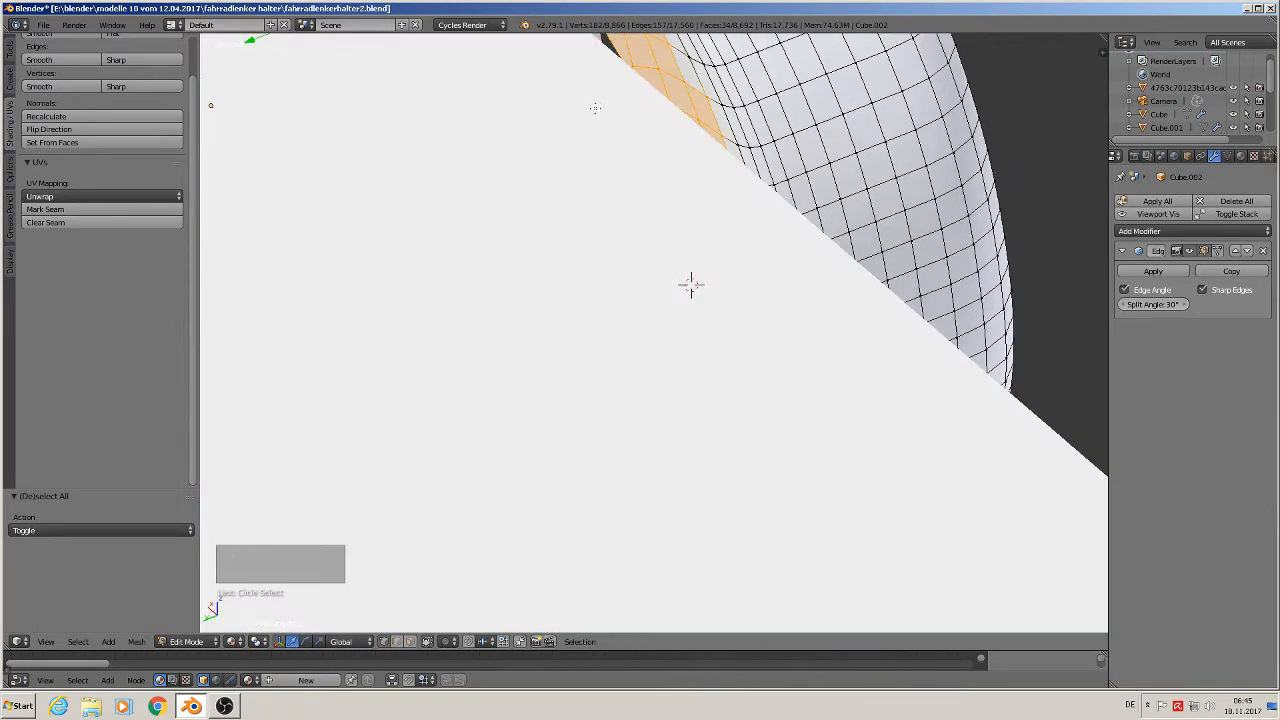
pyautogui.scroll(-4, 592, 110)
pyautogui.press('z')
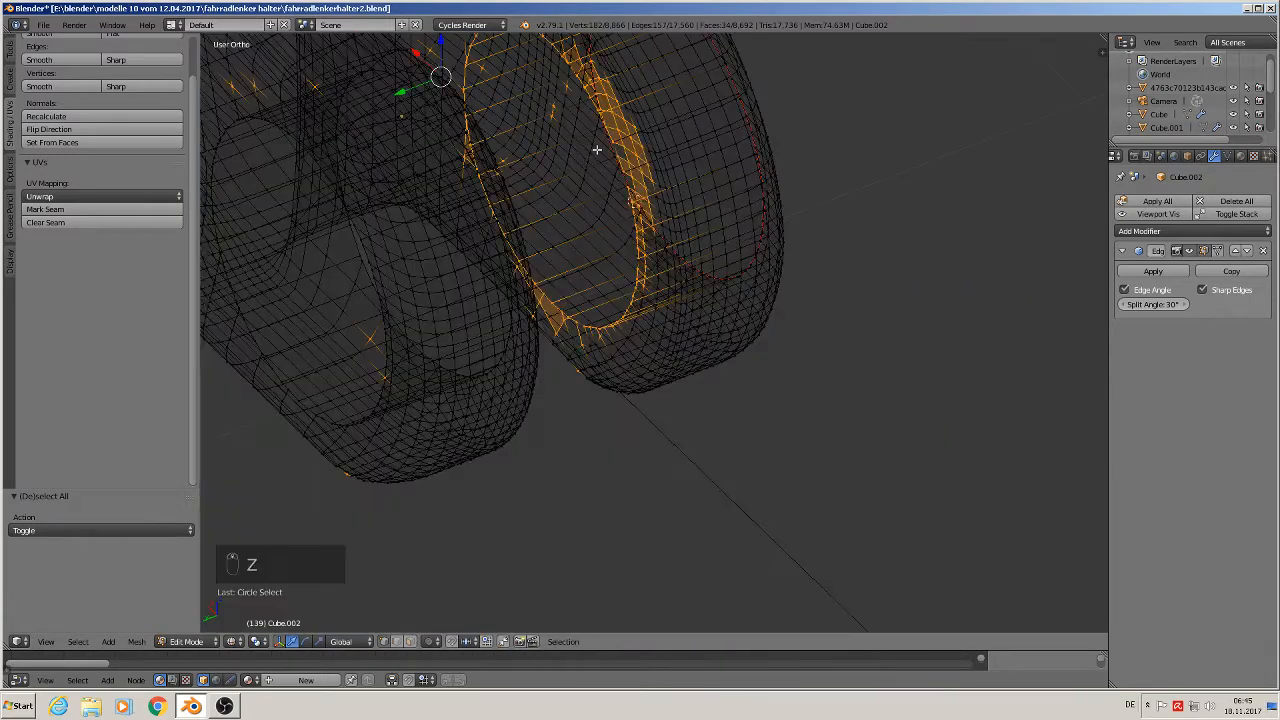
pyautogui.moveTo(600, 146)
pyautogui.mouseDown(button='middle')
pyautogui.moveTo(608, 131)
pyautogui.moveTo(571, 301)
pyautogui.mouseUp(button='middle')
pyautogui.scroll(2, 578, 166)
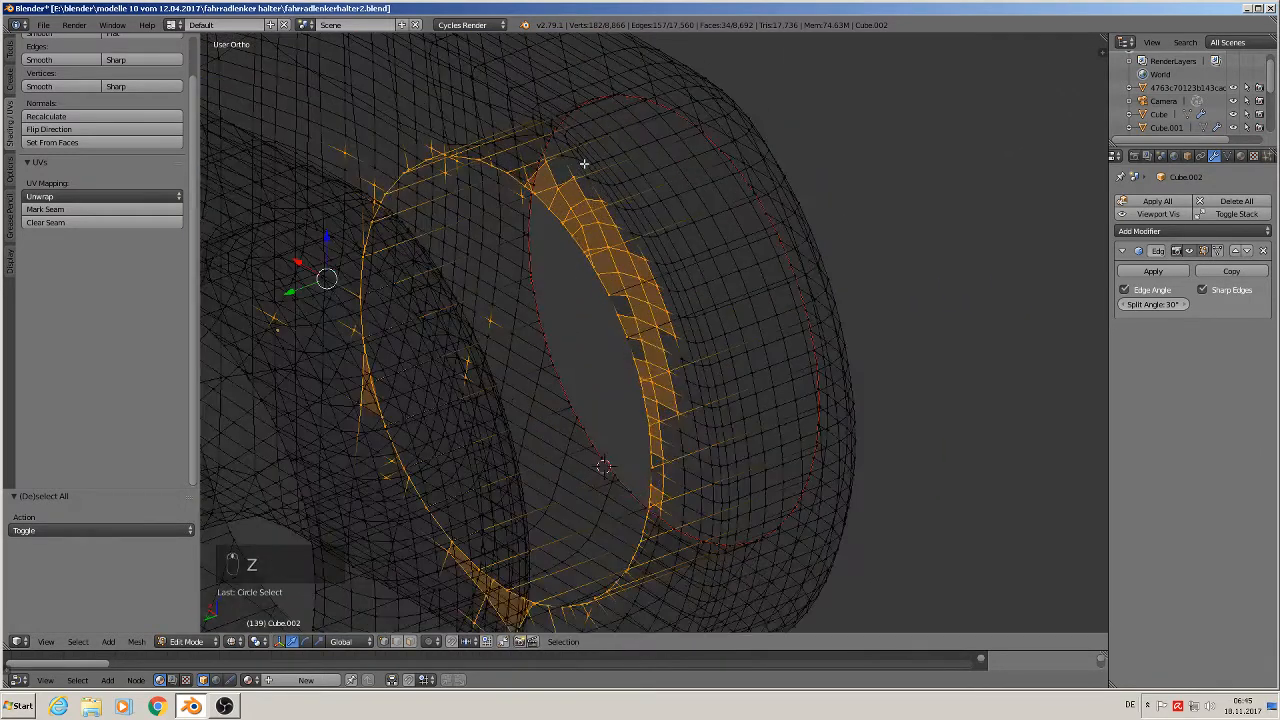
pyautogui.moveTo(583, 163); pyautogui.dragTo(609, 168, button='middle')
pyautogui.press('c')
pyautogui.scroll(-4, 593, 145)
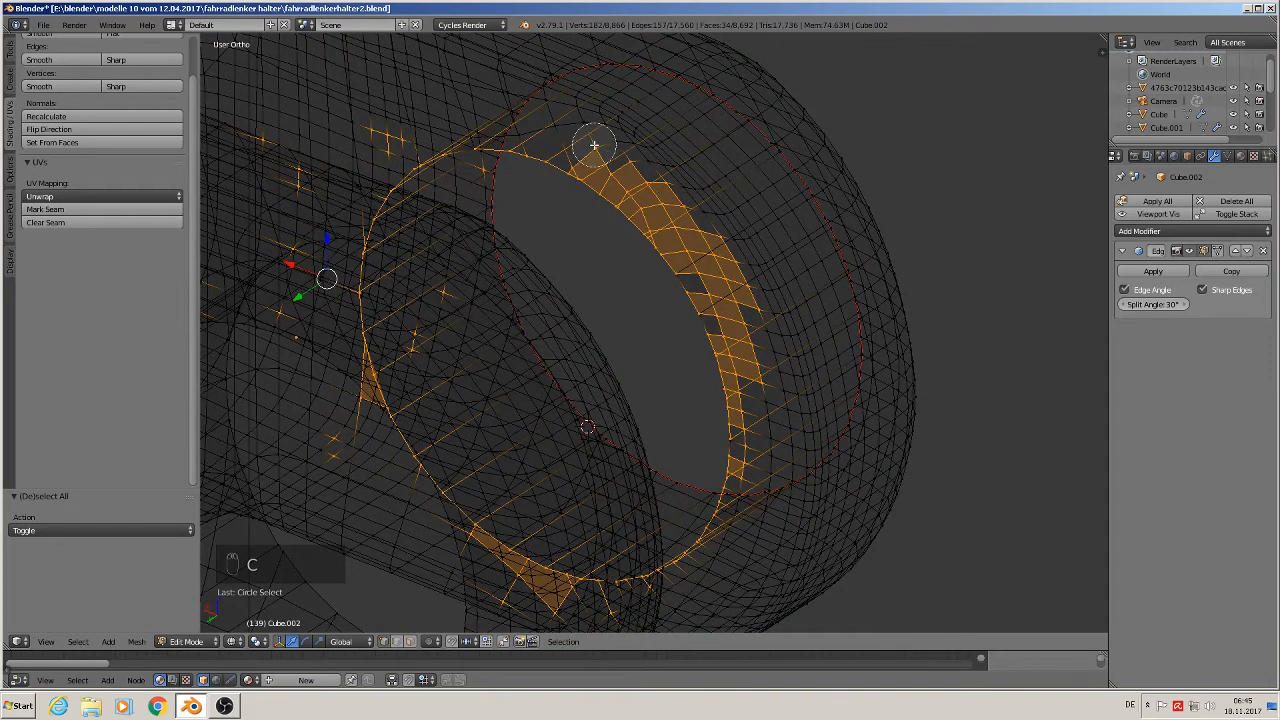
pyautogui.middleClick(594, 141)
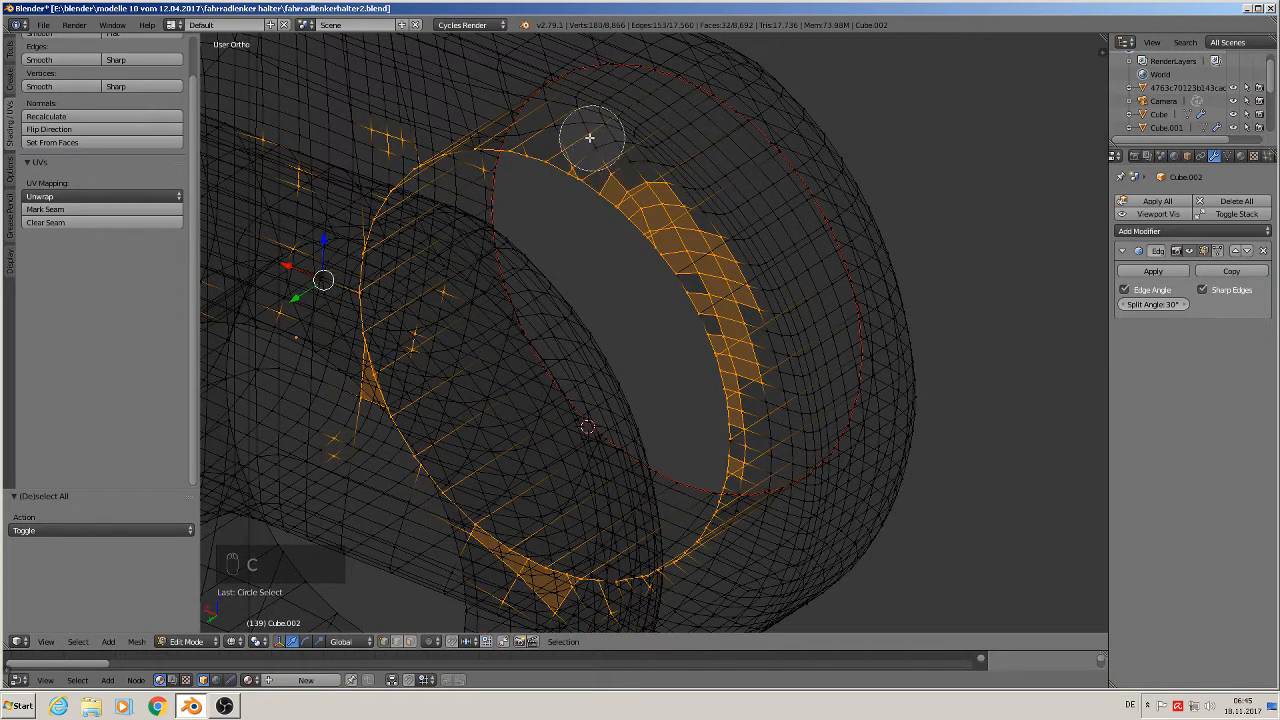
pyautogui.moveTo(589, 131)
pyautogui.mouseDown(button='middle')
pyautogui.moveTo(689, 192)
pyautogui.moveTo(699, 211)
pyautogui.moveTo(674, 214)
pyautogui.moveTo(714, 223)
pyautogui.moveTo(760, 343)
pyautogui.moveTo(770, 474)
pyautogui.mouseUp(button='middle')
pyautogui.rightClick(770, 474)
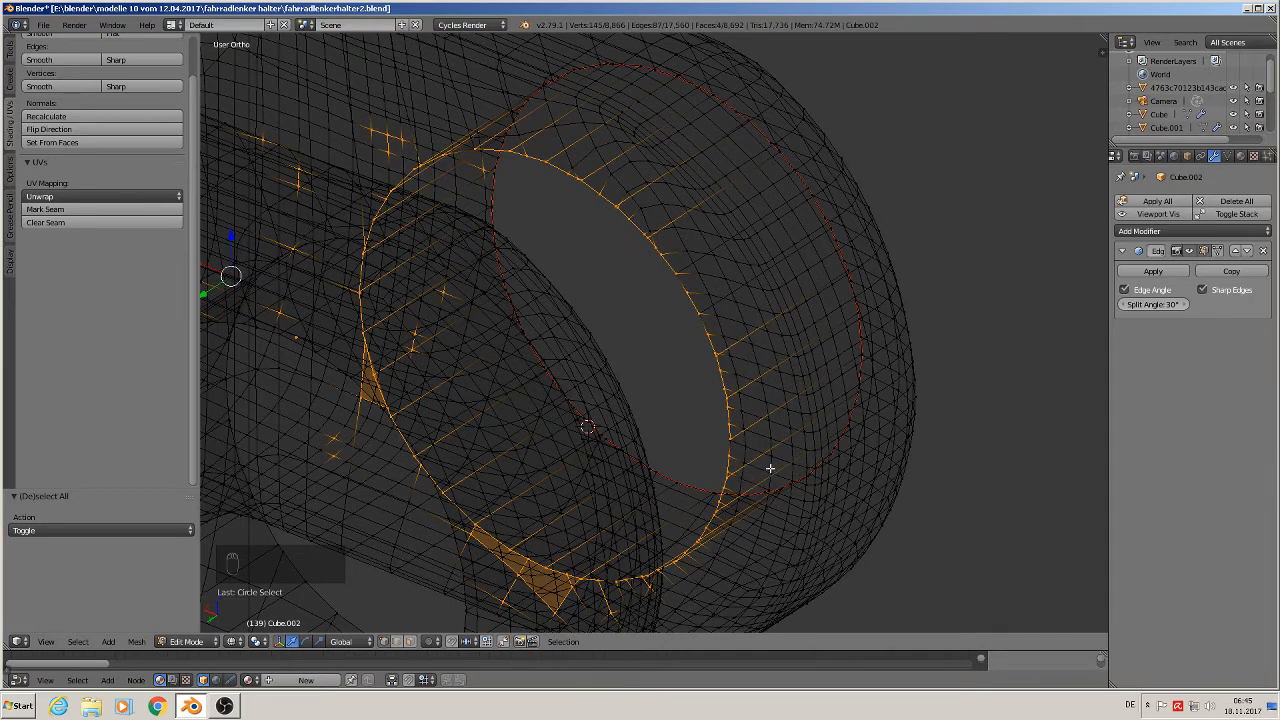
# - Add the missed vertices on the rounded-end side of the inner rim back to the selection
pyautogui.scroll(4, 740, 458)
pyautogui.scroll(-3, 672, 404)
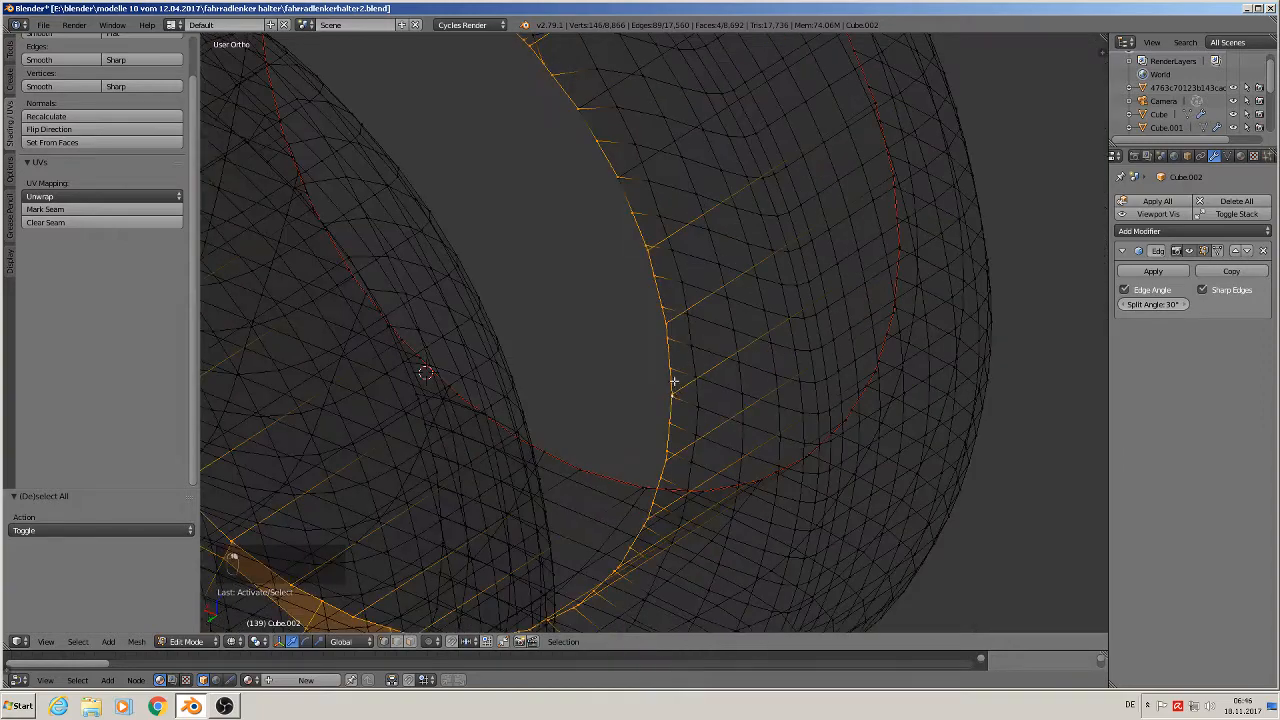
pyautogui.scroll(-3, 663, 294)
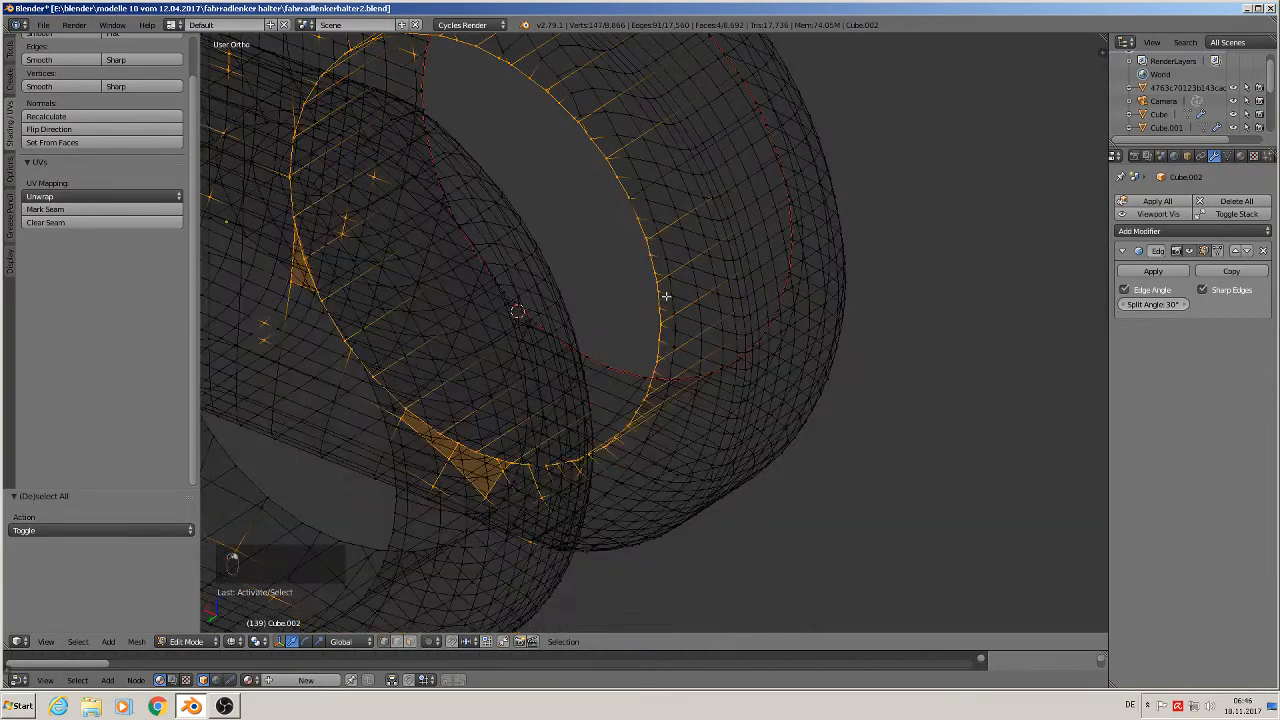
# - Deselect the surplus vertices beneath the inner rim's lower curve and toward the arm's rounded end
pyautogui.moveTo(663, 294); pyautogui.dragTo(839, 245, button='middle')
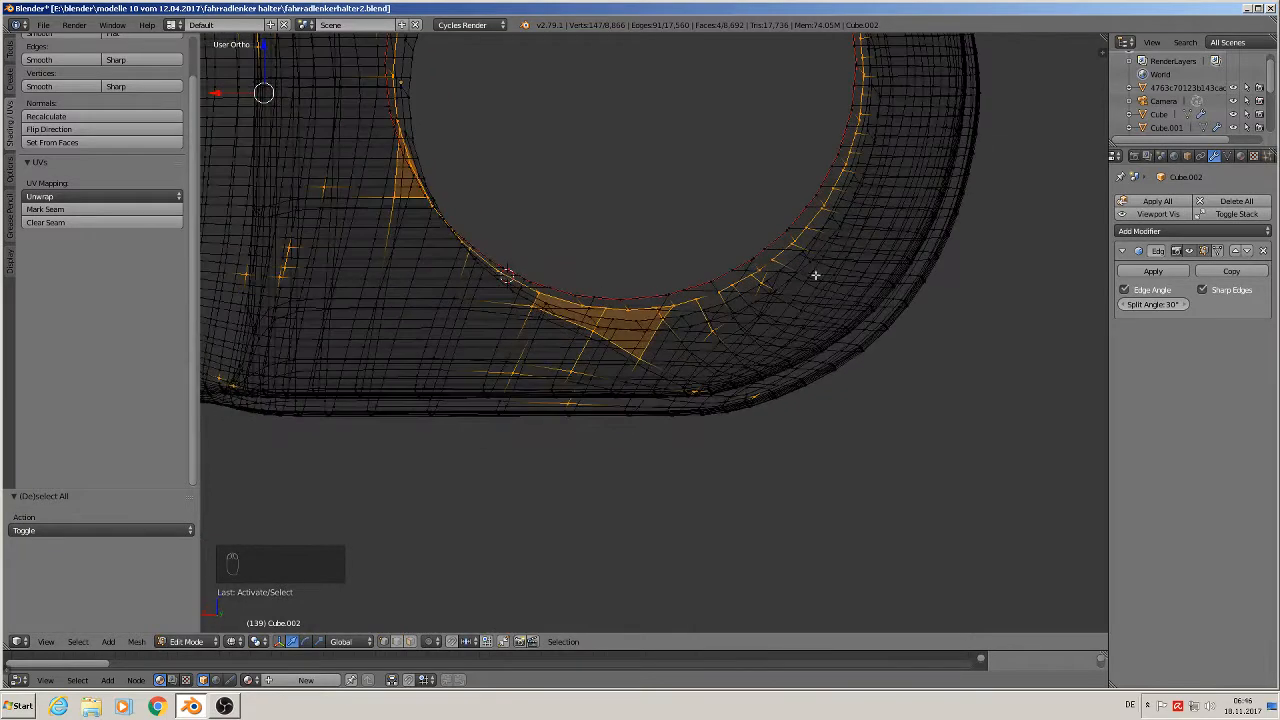
pyautogui.press('c')
pyautogui.moveTo(776, 305)
pyautogui.mouseDown(button='middle')
pyautogui.moveTo(729, 341)
pyautogui.moveTo(640, 351)
pyautogui.moveTo(566, 349)
pyautogui.moveTo(514, 329)
pyautogui.moveTo(514, 381)
pyautogui.moveTo(814, 402)
pyautogui.mouseUp(button='middle')
pyautogui.rightClick(814, 402)
# - Deselect the surplus vertices beside the inner rim's lower curve and the strays on the adjoining lower stem body
pyautogui.moveTo(515, 366)
pyautogui.keyDown('shift'); pyautogui.mouseDown(button='middle')
pyautogui.moveTo(576, 381)
pyautogui.moveTo(725, 364)
pyautogui.mouseUp(button='middle'); pyautogui.keyUp('shift')
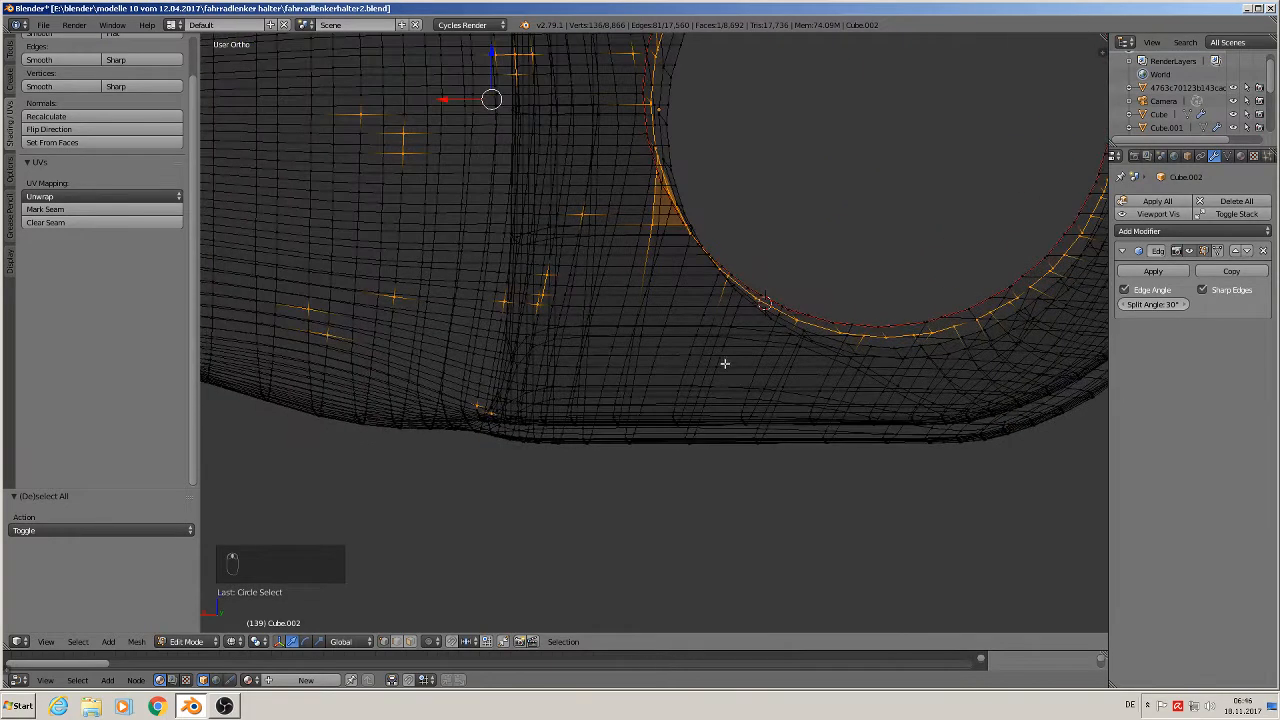
pyautogui.press('c')
pyautogui.moveTo(634, 220); pyautogui.dragTo(609, 220, button='middle')
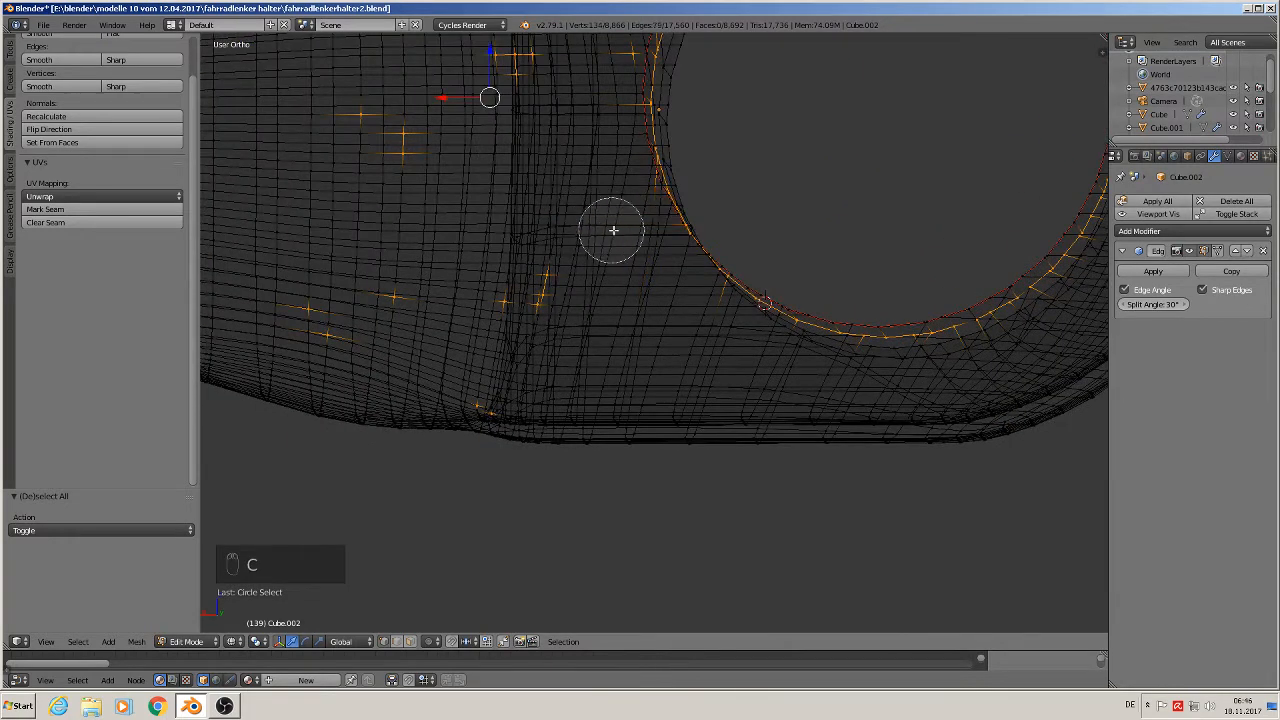
pyautogui.moveTo(526, 299); pyautogui.dragTo(482, 420, button='middle')
pyautogui.moveTo(389, 258); pyautogui.dragTo(334, 326, button='middle')
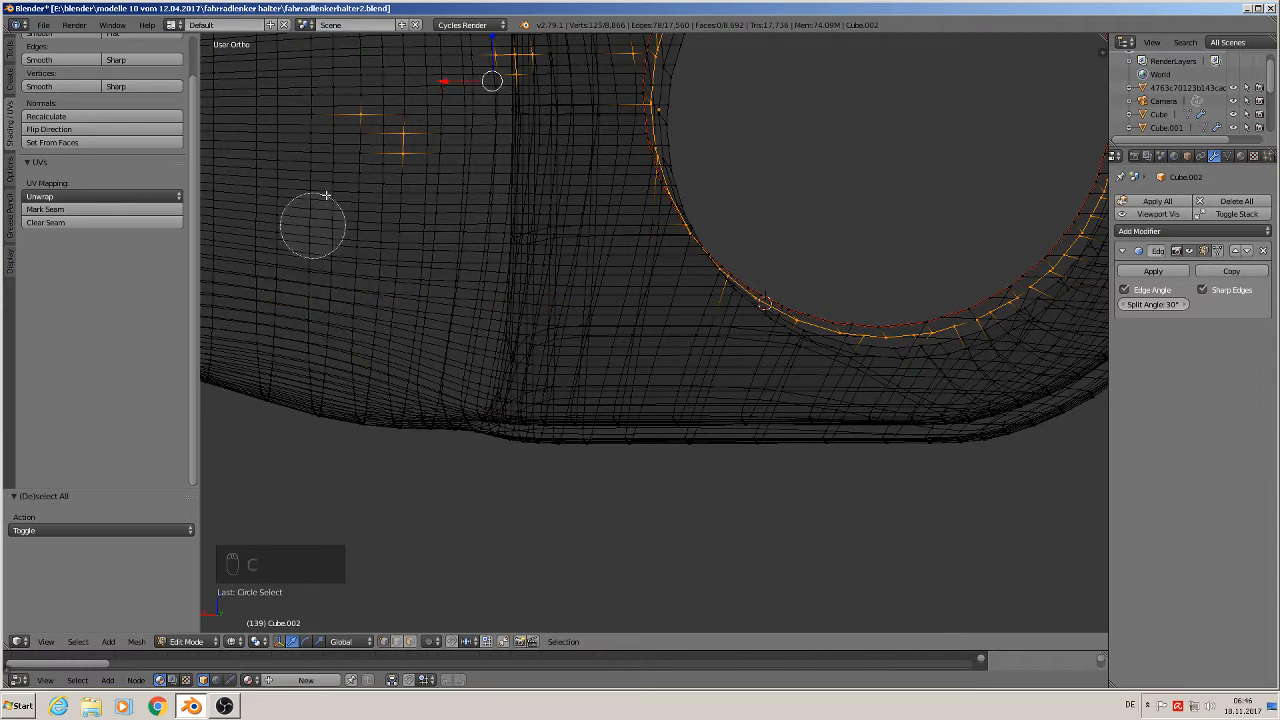
pyautogui.moveTo(370, 114); pyautogui.dragTo(400, 186, button='middle')
pyautogui.rightClick(447, 159)
pyautogui.keyDown('shift'); pyautogui.moveTo(525, 186); pyautogui.dragTo(514, 280, button='middle'); pyautogui.keyUp('shift')
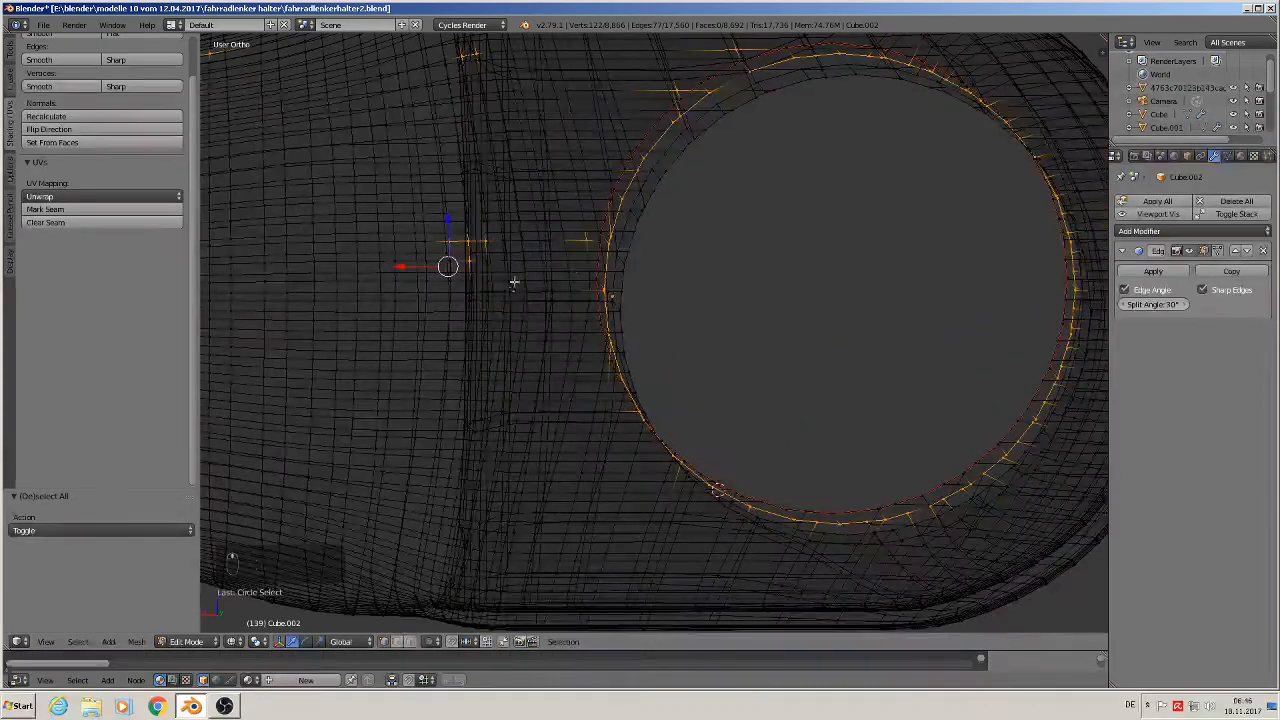
# - Deselect the stray vertices between the inner rim and the stem body and those above the rim's upper curve
pyautogui.press('c')
pyautogui.moveTo(560, 229)
pyautogui.mouseDown(button='middle')
pyautogui.moveTo(549, 263)
pyautogui.moveTo(443, 223)
pyautogui.moveTo(480, 57)
pyautogui.mouseUp(button='middle')
pyautogui.rightClick(468, 76)
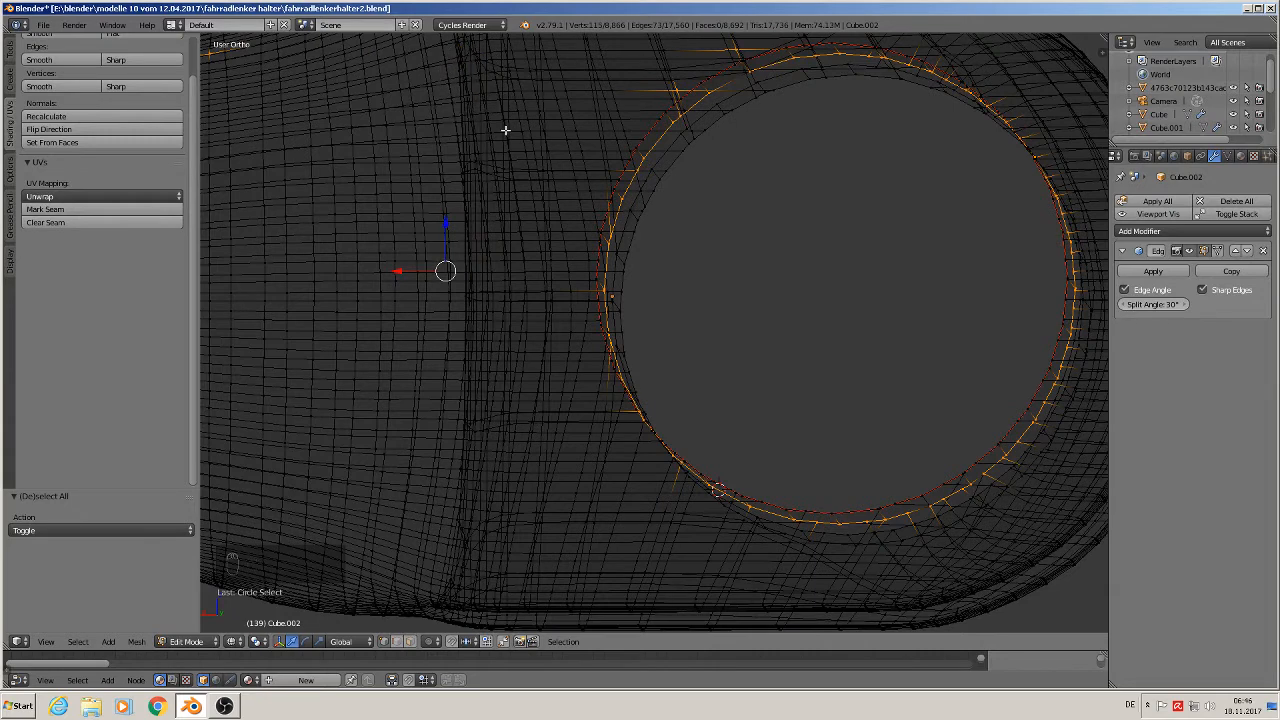
pyautogui.press('c')
pyautogui.moveTo(663, 63); pyautogui.dragTo(707, 41, button='middle')
pyautogui.rightClick(707, 45)
pyautogui.scroll(-6, 709, 98)
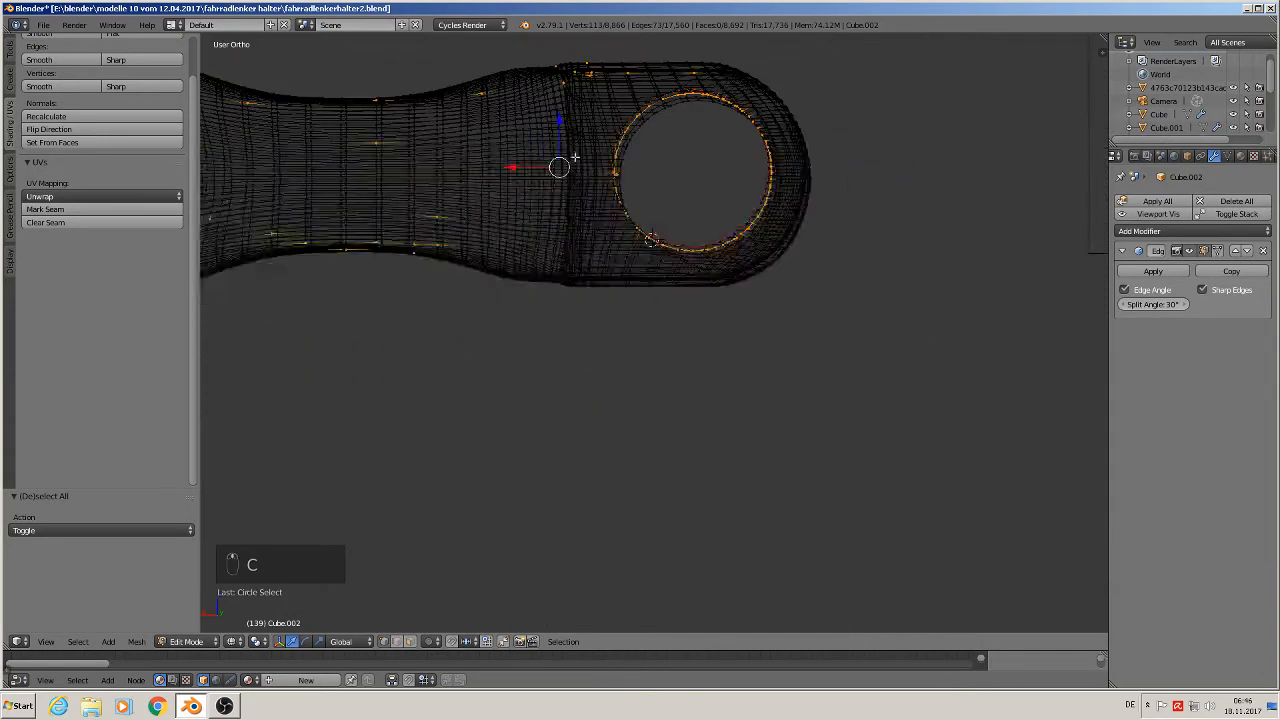
# - Deselect the remaining stray vertices along the stem's shaft and on the open clamp at its opposite end
pyautogui.press('c')
pyautogui.moveTo(749, 71)
pyautogui.mouseDown(button='middle')
pyautogui.moveTo(586, 80)
pyautogui.moveTo(466, 136)
pyautogui.moveTo(417, 183)
pyautogui.moveTo(466, 277)
pyautogui.moveTo(343, 243)
pyautogui.moveTo(282, 118)
pyautogui.moveTo(237, 315)
pyautogui.mouseUp(button='middle')
pyautogui.rightClick(240, 306)
pyautogui.keyDown('shift'); pyautogui.moveTo(404, 228); pyautogui.dragTo(744, 193, button='middle'); pyautogui.keyUp('shift')
pyautogui.scroll(-3, 572, 173)
pyautogui.press('c')
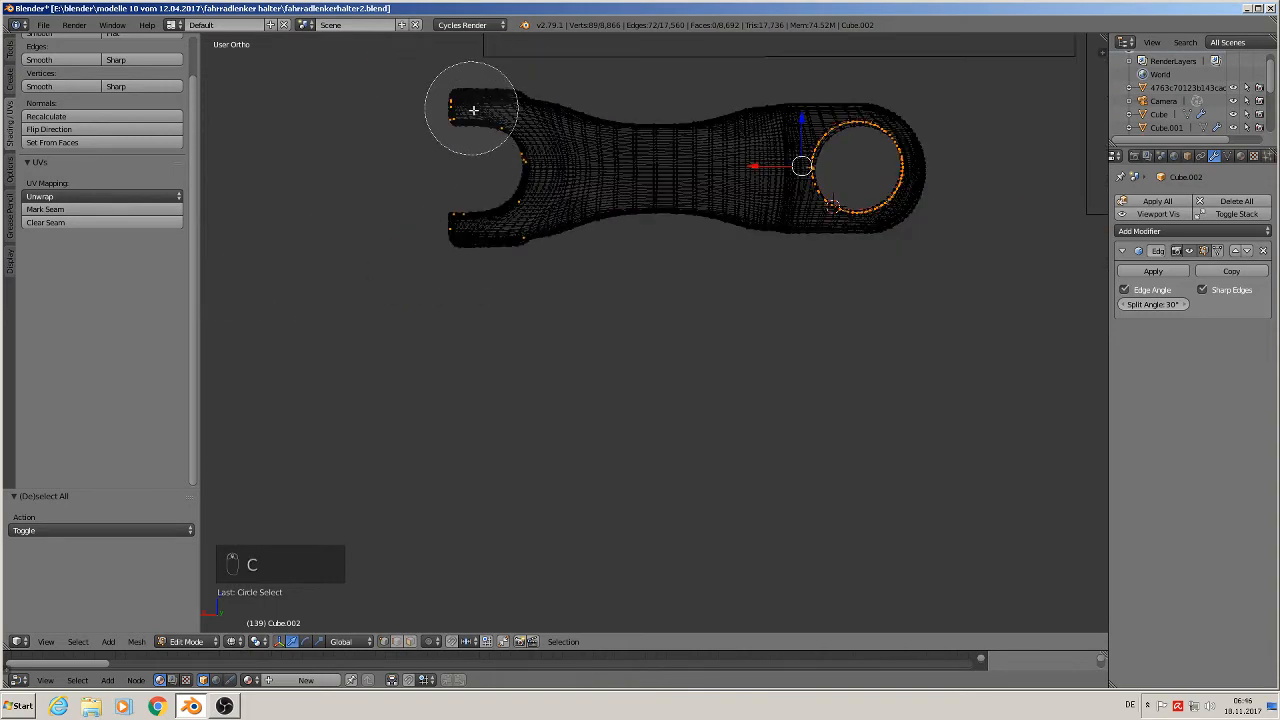
pyautogui.moveTo(487, 118)
pyautogui.mouseDown(button='middle')
pyautogui.moveTo(520, 183)
pyautogui.moveTo(494, 260)
pyautogui.moveTo(864, 235)
pyautogui.moveTo(914, 176)
pyautogui.moveTo(897, 162)
pyautogui.mouseUp(button='middle')
pyautogui.rightClick(511, 234)
# - Mark the isolated inner rim loop as a seam and clear the selection
pyautogui.keyDown('shift'); pyautogui.moveTo(897, 162); pyautogui.dragTo(545, 263, button='middle'); pyautogui.keyUp('shift')
pyautogui.scroll(6, 611, 268)
pyautogui.scroll(1, 562, 262)
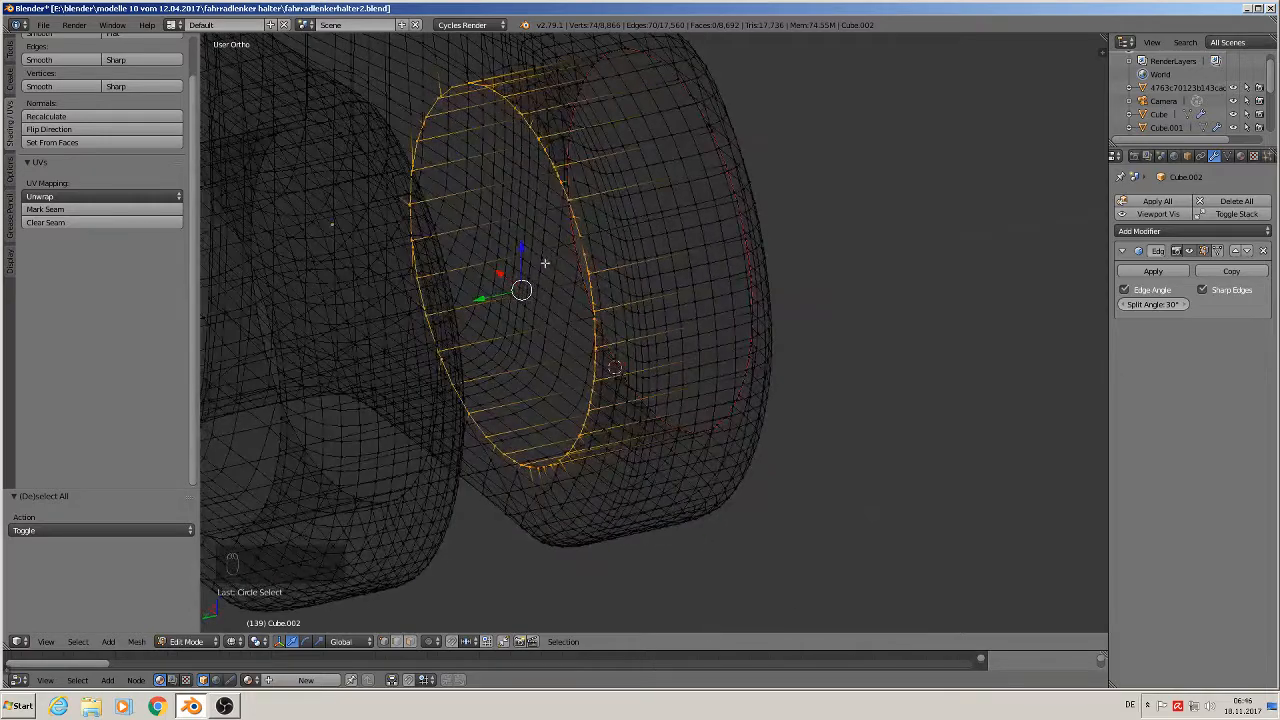
pyautogui.click(62, 209)
pyautogui.press('a')
pyautogui.press('a')
pyautogui.press('a')
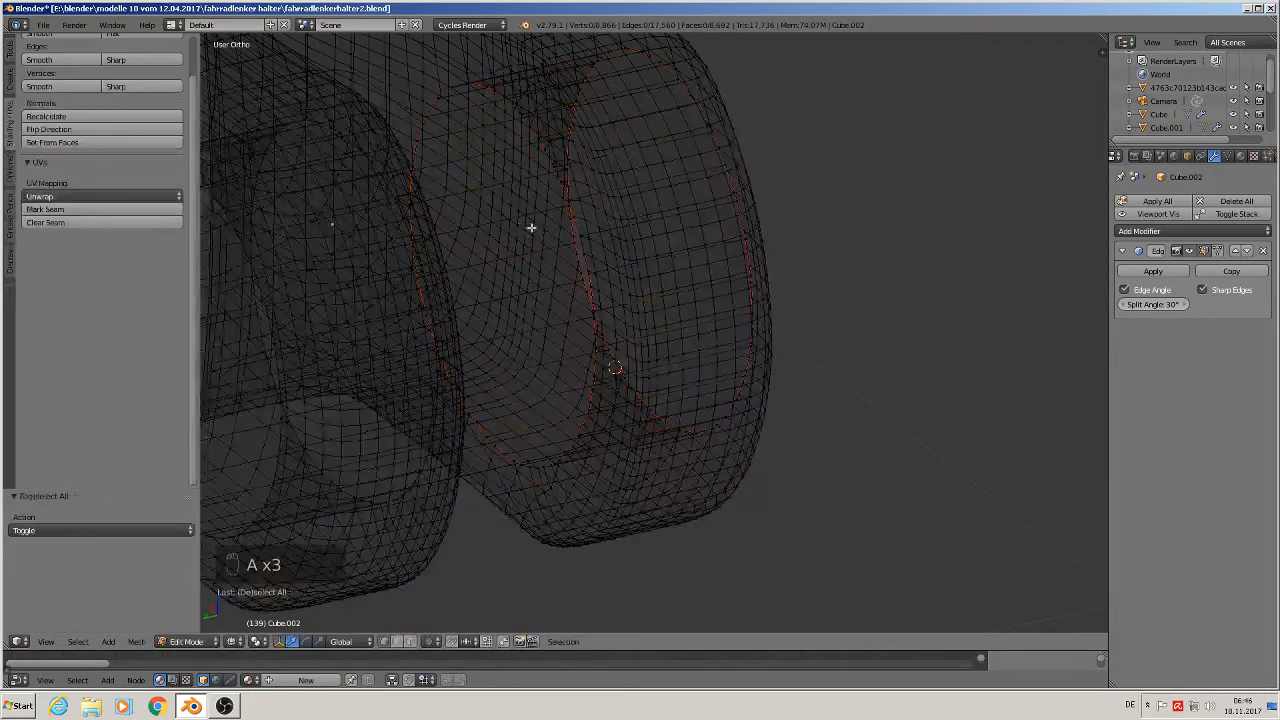
# - Select the vertices across the unmarked gap at the inner rim's upper curve, mark it as a seam, and clear the selection
pyautogui.moveTo(531, 226); pyautogui.dragTo(497, 214, button='middle')
pyautogui.scroll(4, 483, 134)
pyautogui.scroll(3, 497, 210)
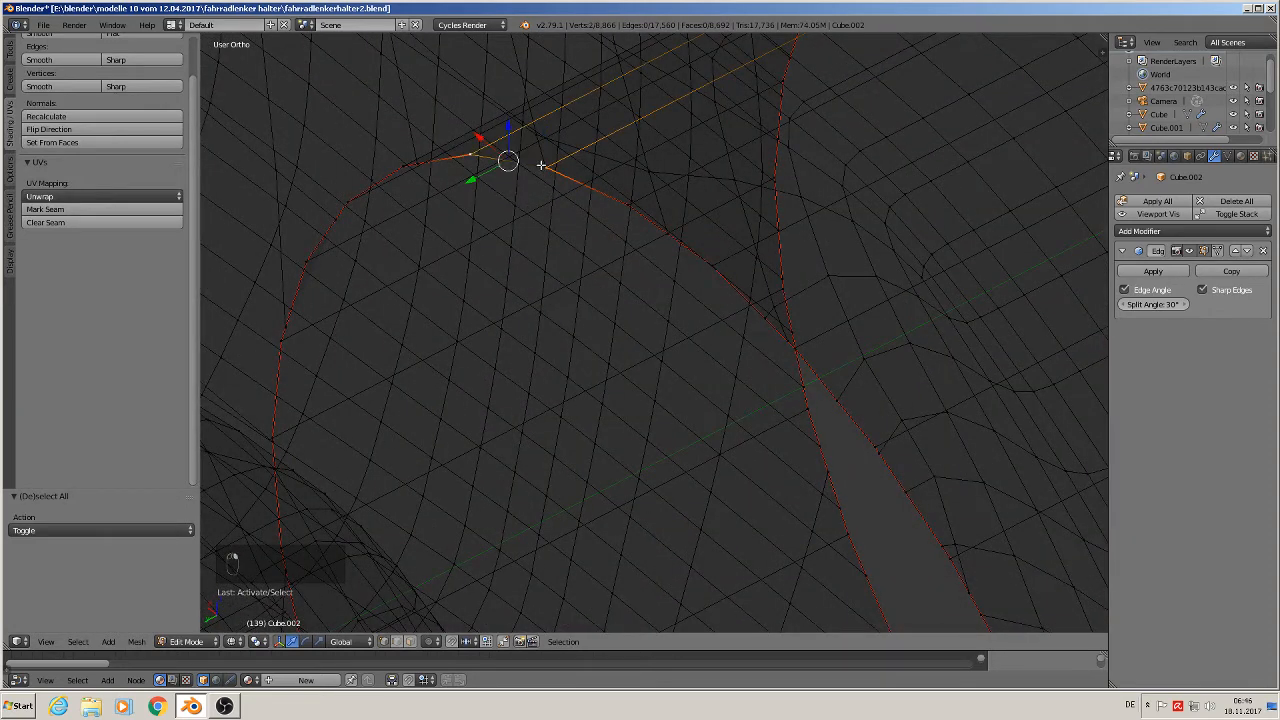
pyautogui.click(106, 209)
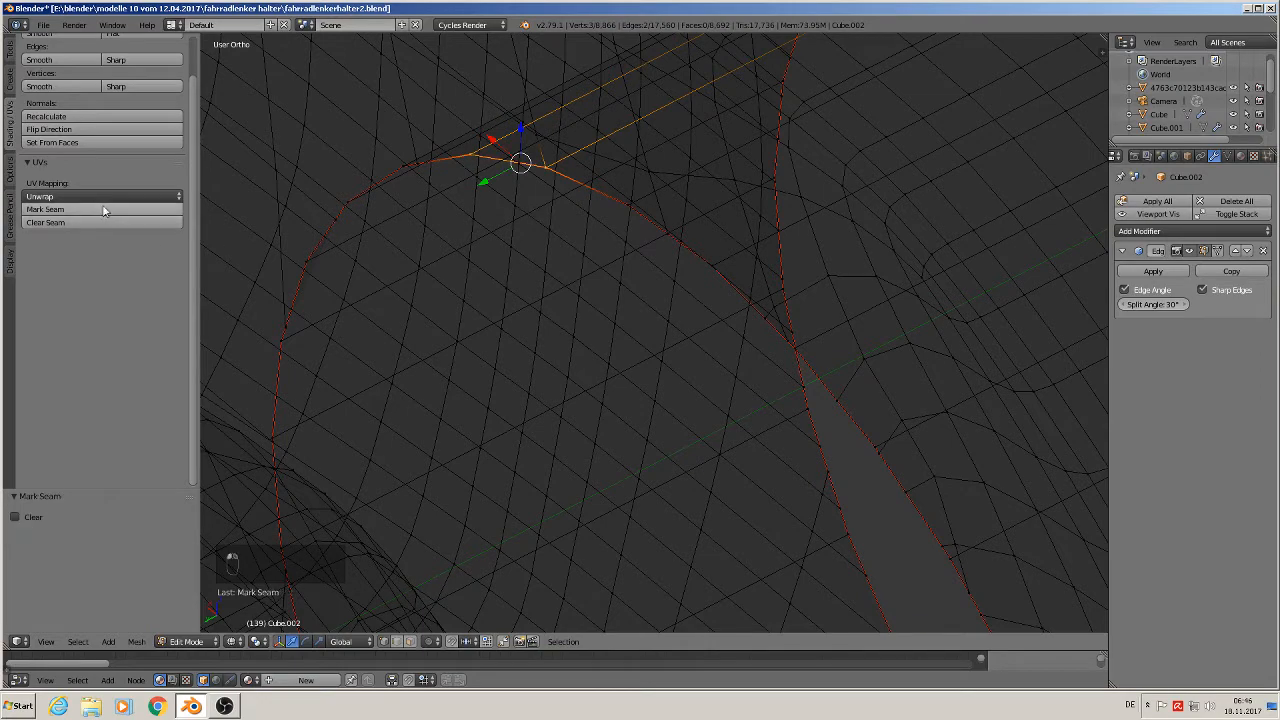
pyautogui.press('a')
# - Select the vertices across the gap in the inner rim's lower curve, beside the crossing with the outer rim, and mark it as a seam
pyautogui.scroll(-5, 769, 401)
pyautogui.keyDown('shift'); pyautogui.moveTo(758, 360); pyautogui.dragTo(741, 134, button='middle'); pyautogui.keyUp('shift')
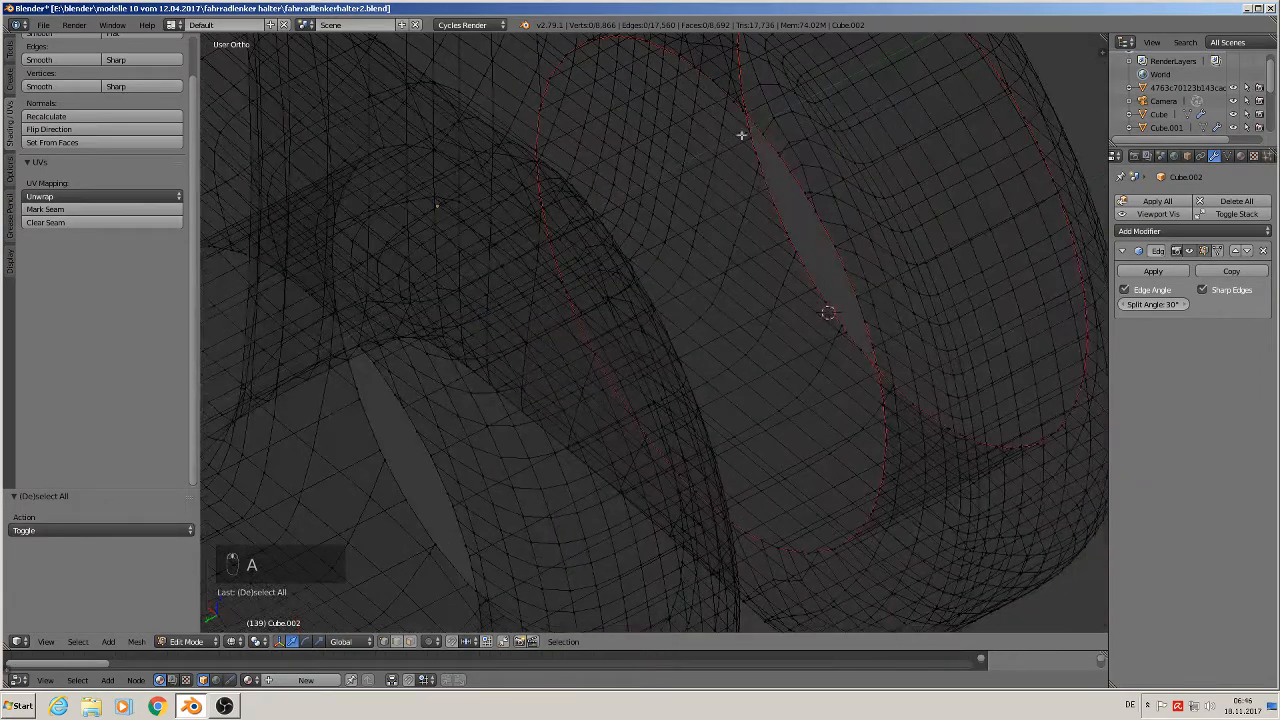
pyautogui.scroll(-2, 760, 274)
pyautogui.moveTo(787, 362); pyautogui.dragTo(819, 367, button='middle')
pyautogui.scroll(5, 827, 389)
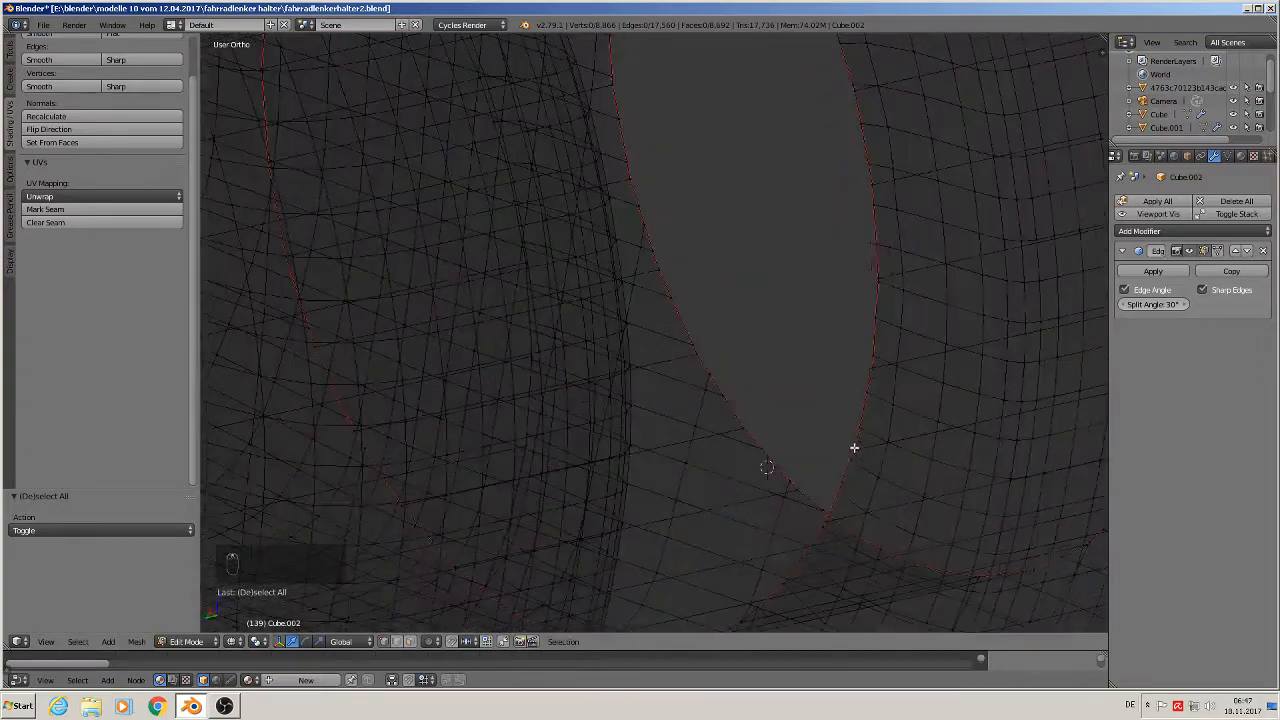
pyautogui.keyDown('shift'); pyautogui.moveTo(852, 468); pyautogui.dragTo(805, 231, button='middle'); pyautogui.keyUp('shift')
pyautogui.scroll(3, 778, 231)
pyautogui.keyDown('shift'); pyautogui.moveTo(686, 391); pyautogui.dragTo(723, 186, button='middle'); pyautogui.keyUp('shift')
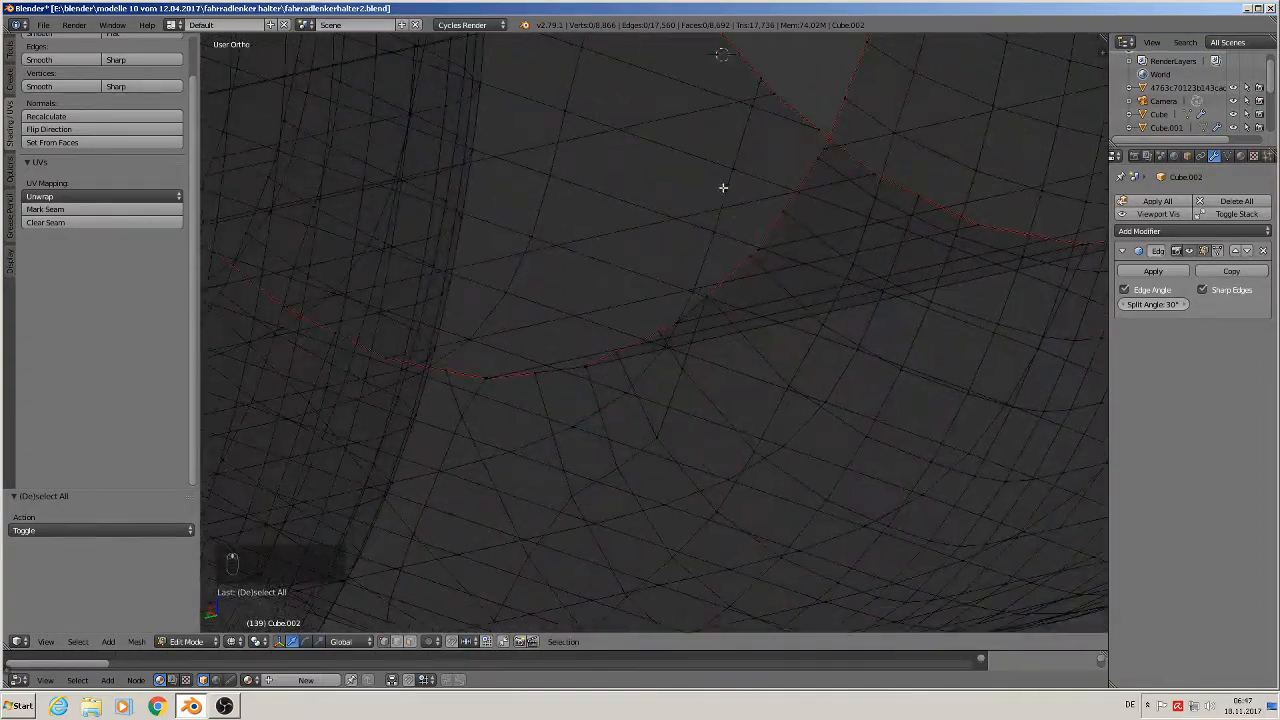
pyautogui.scroll(2, 738, 236)
pyautogui.moveTo(737, 237)
pyautogui.mouseDown(button='middle')
pyautogui.moveTo(748, 220)
pyautogui.moveTo(735, 240)
pyautogui.mouseUp(button='middle')
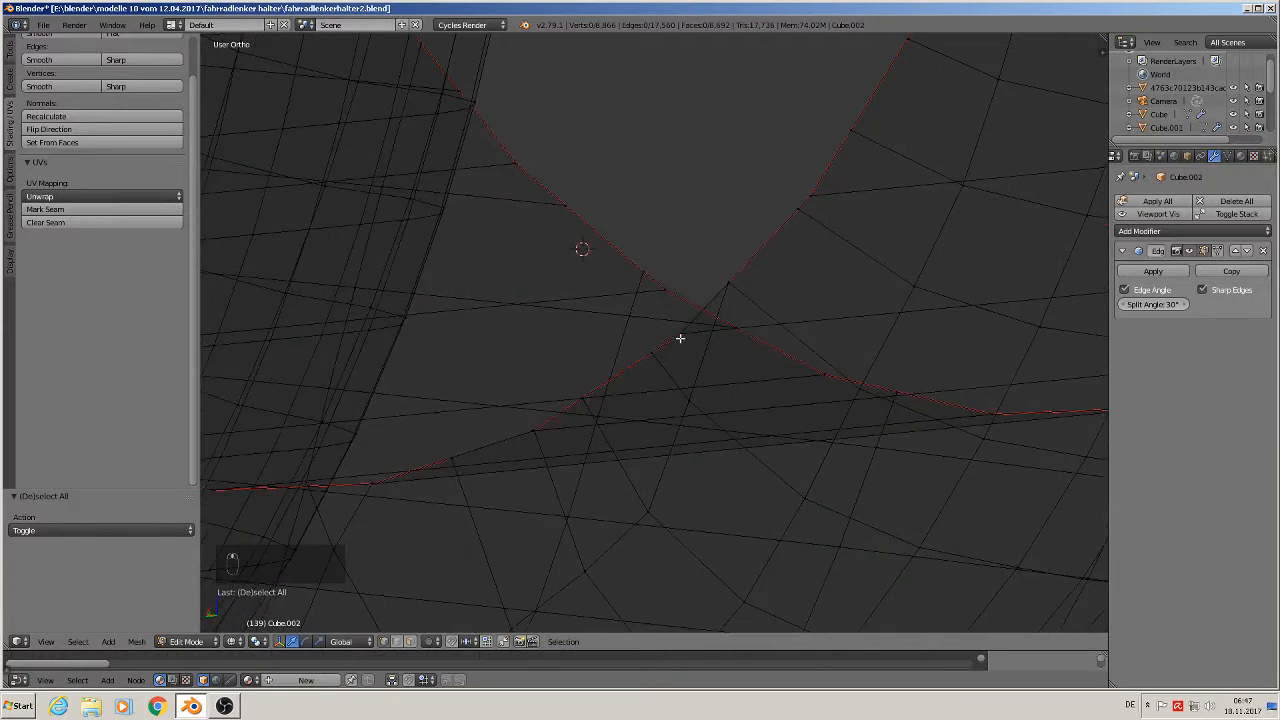
pyautogui.rightClick(680, 335)
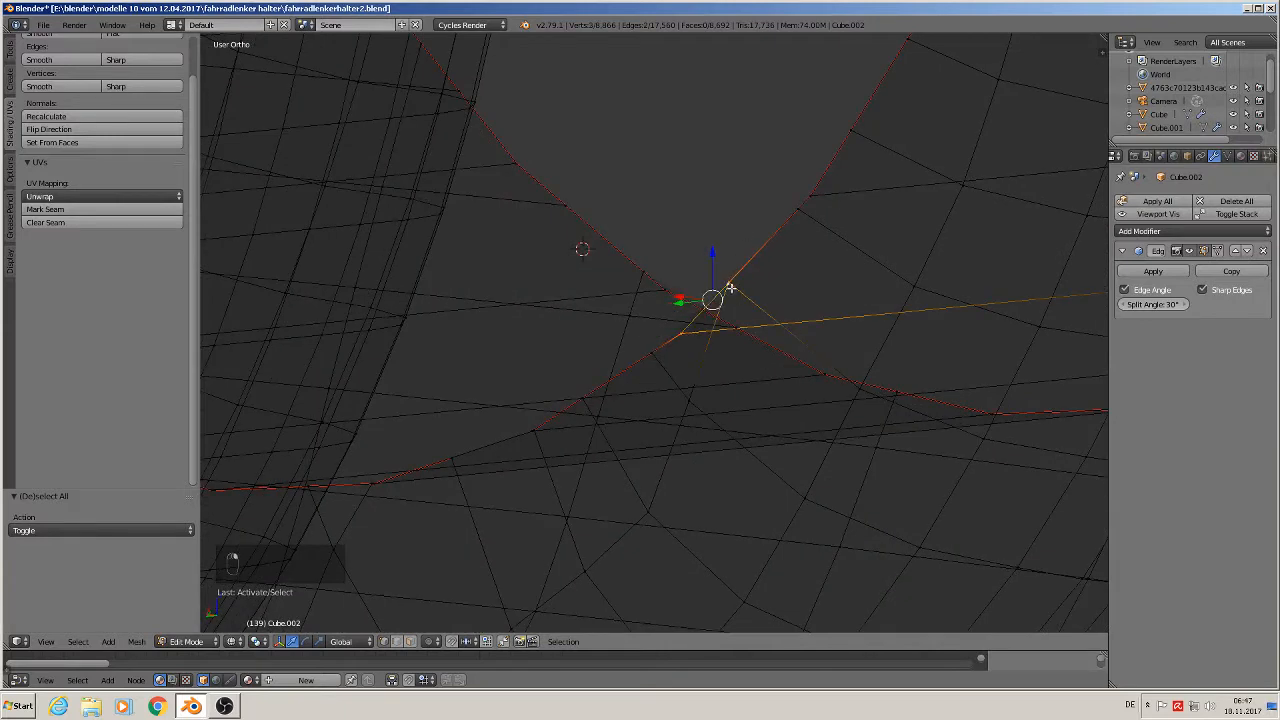
pyautogui.click(40, 210)
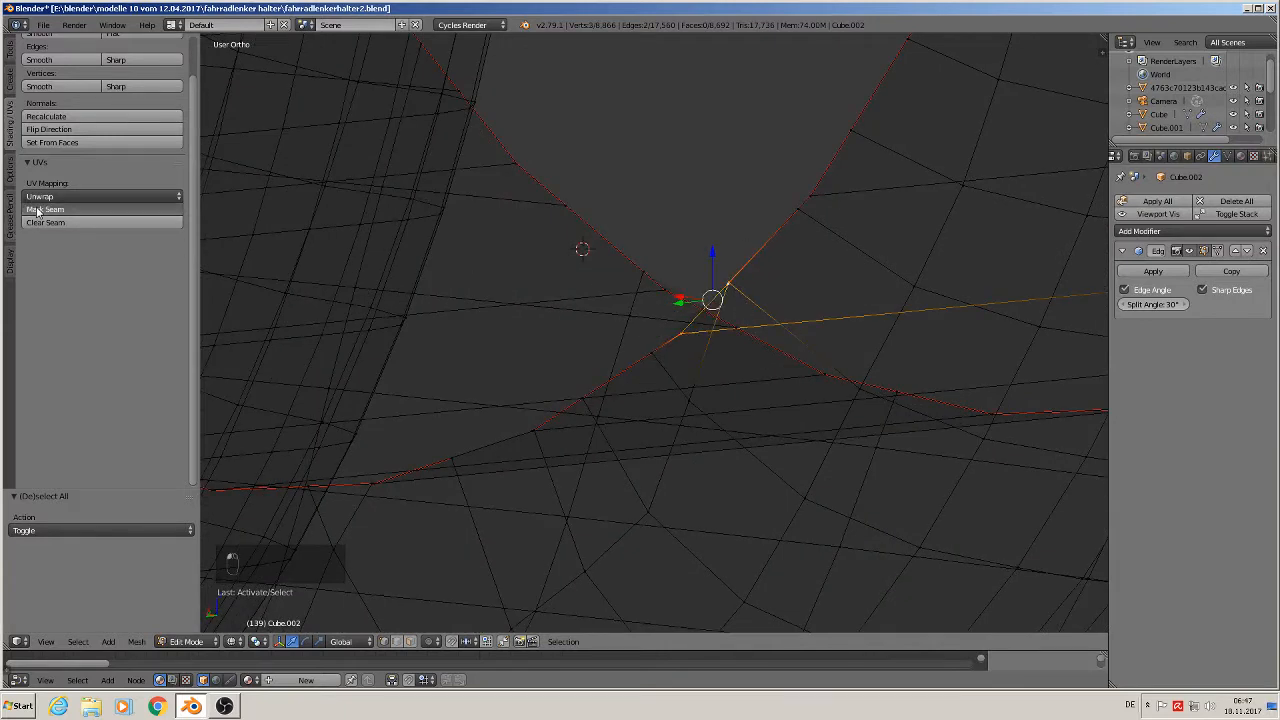
# - Mark the remaining short unmarked edge farther along the inner rim's lower curve as a seam
pyautogui.rightClick(528, 431)
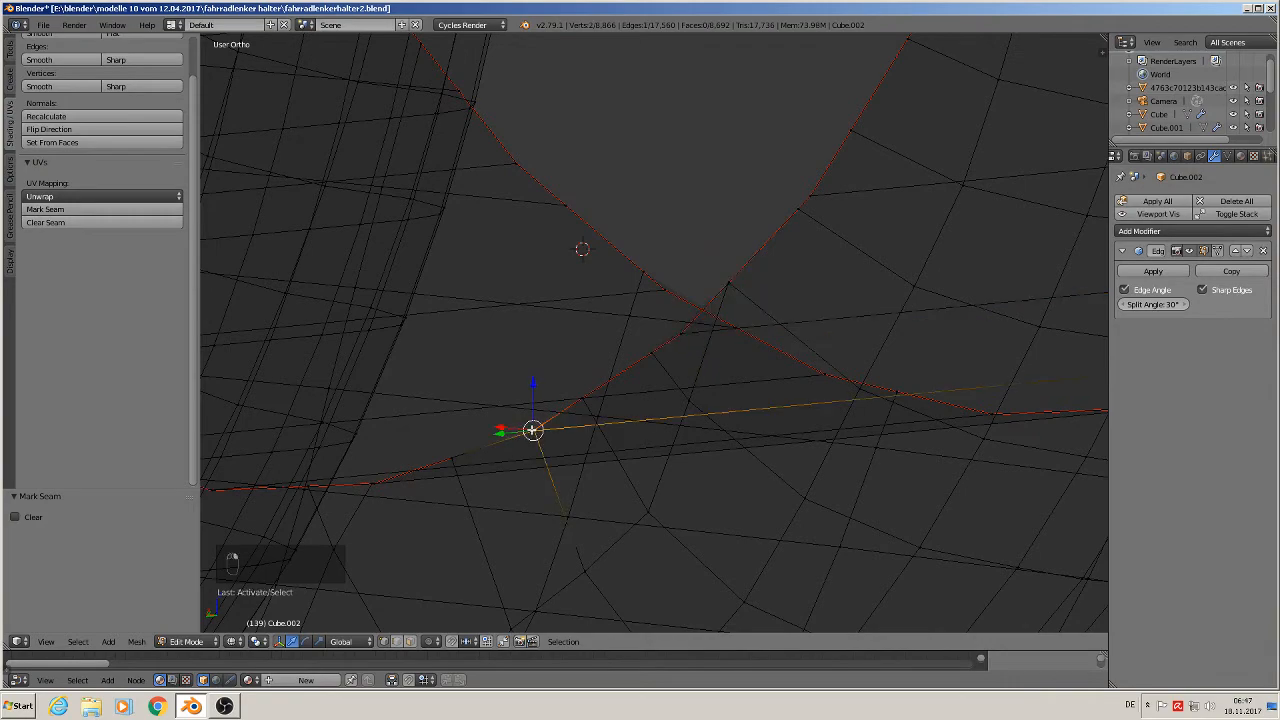
pyautogui.click(45, 209)
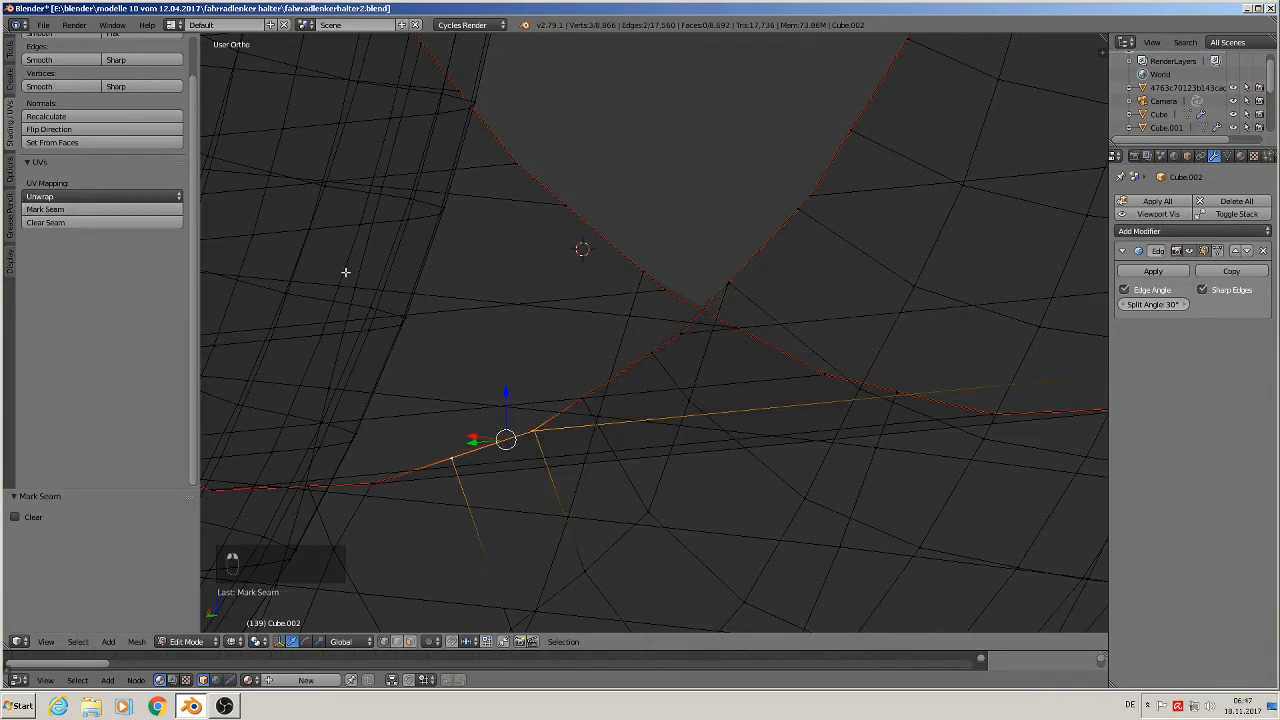
pyautogui.scroll(-4, 577, 357)
pyautogui.moveTo(579, 359); pyautogui.dragTo(620, 343, button='middle')
pyautogui.press('Tab')
pyautogui.press('Tab')
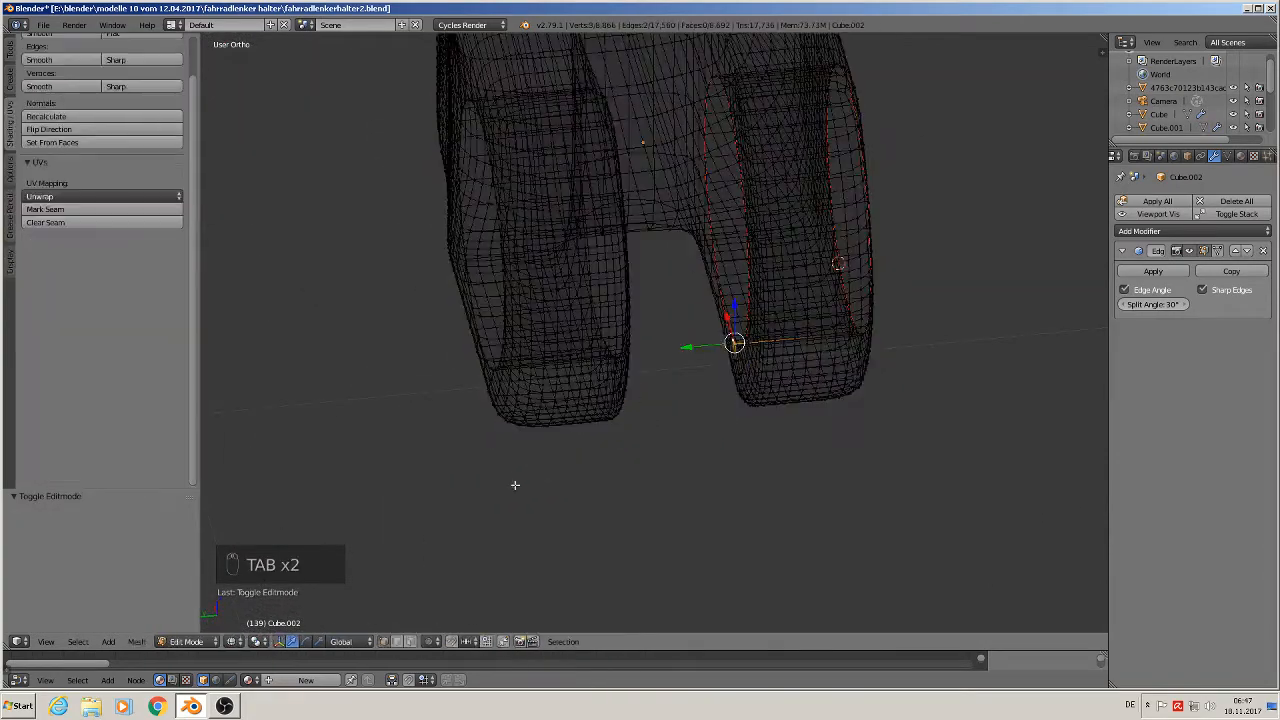
# - Switch the viewport from wireframe to a shaded surface display and bring the whole marked hole into view
pyautogui.click(234, 641)
pyautogui.click(262, 572)
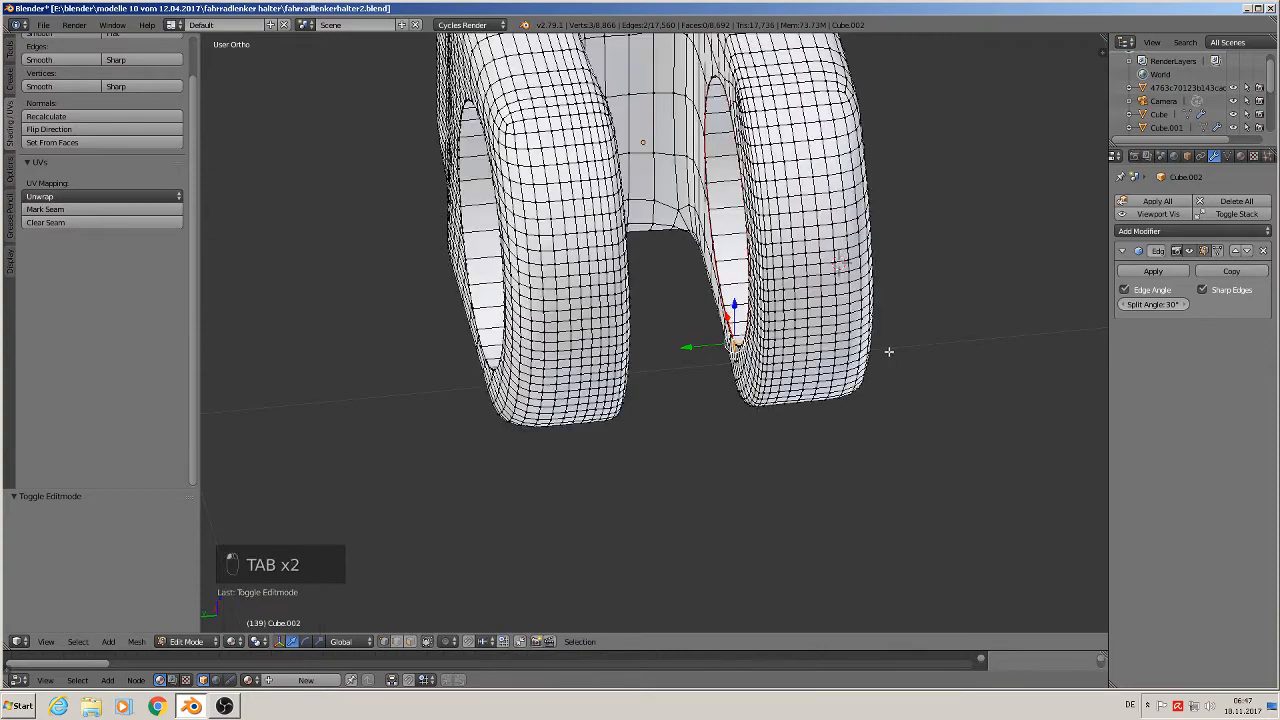
pyautogui.moveTo(891, 349); pyautogui.dragTo(860, 330, button='middle')
pyautogui.scroll(-3, 874, 283)
pyautogui.keyDown('shift'); pyautogui.moveTo(884, 285); pyautogui.dragTo(505, 340, button='middle'); pyautogui.keyUp('shift')
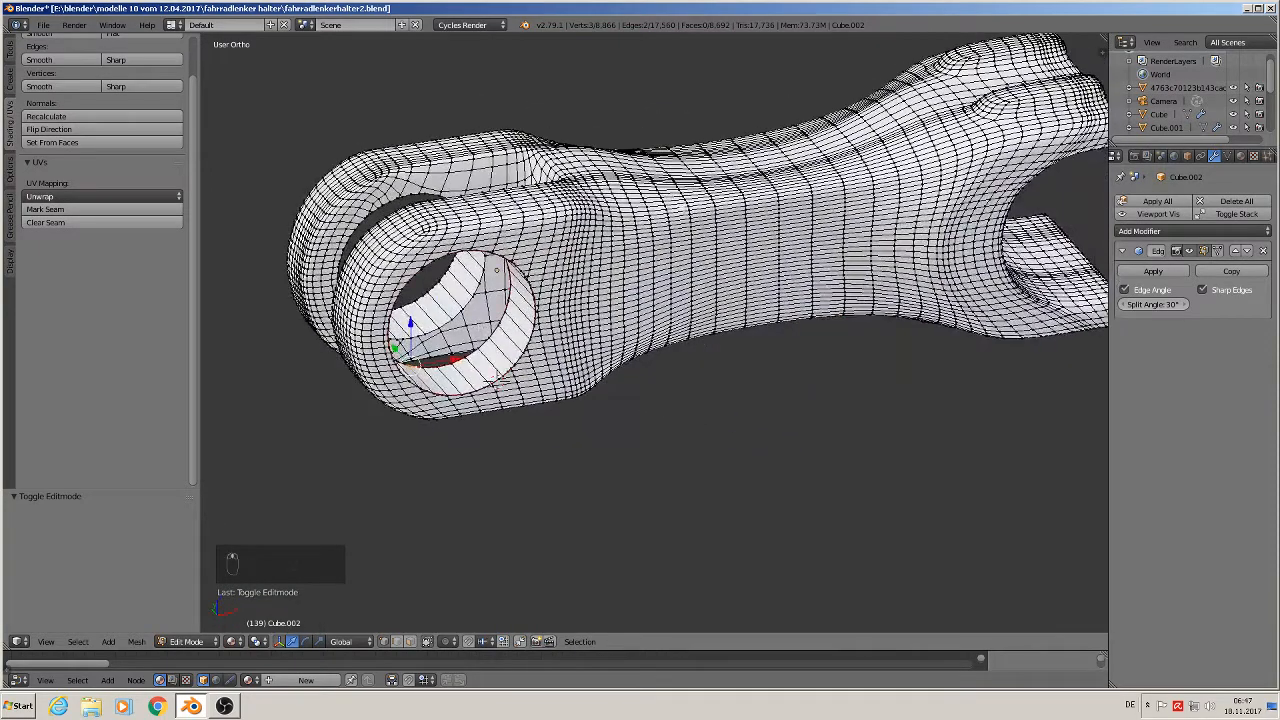
# - Select the whole stem mesh and remove its doubled vertices
pyautogui.press('a')
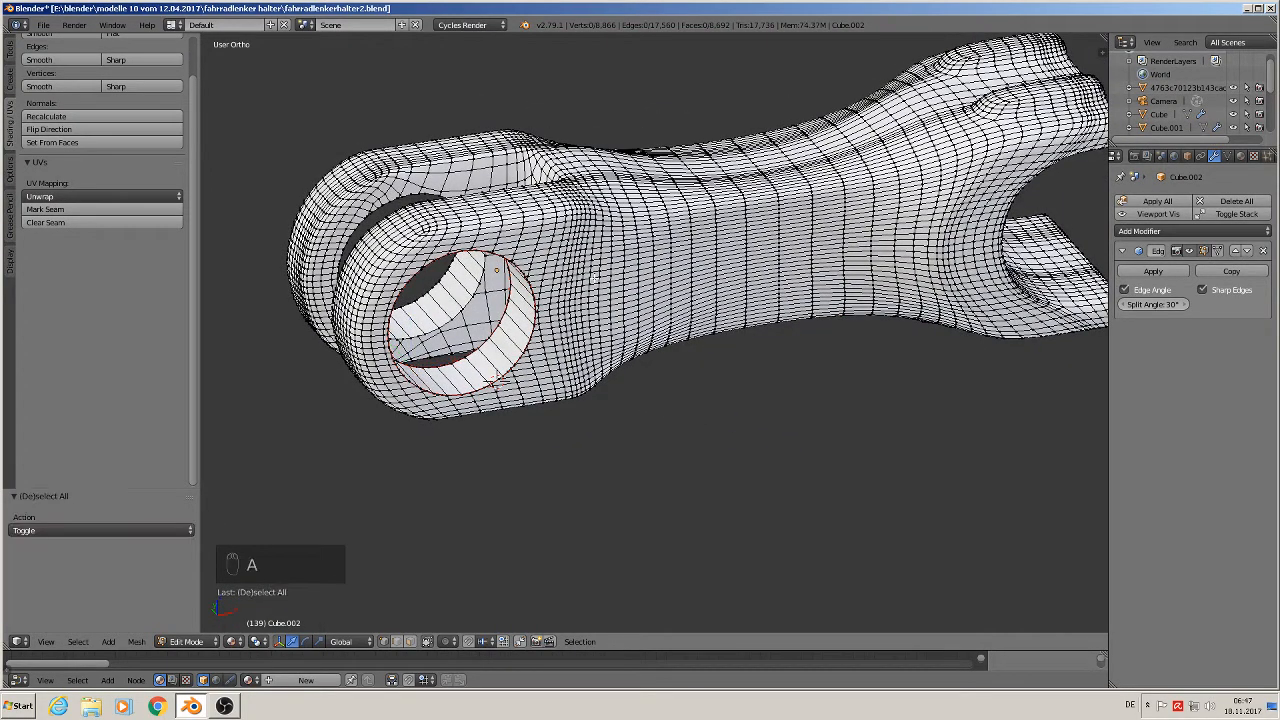
pyautogui.press('a')
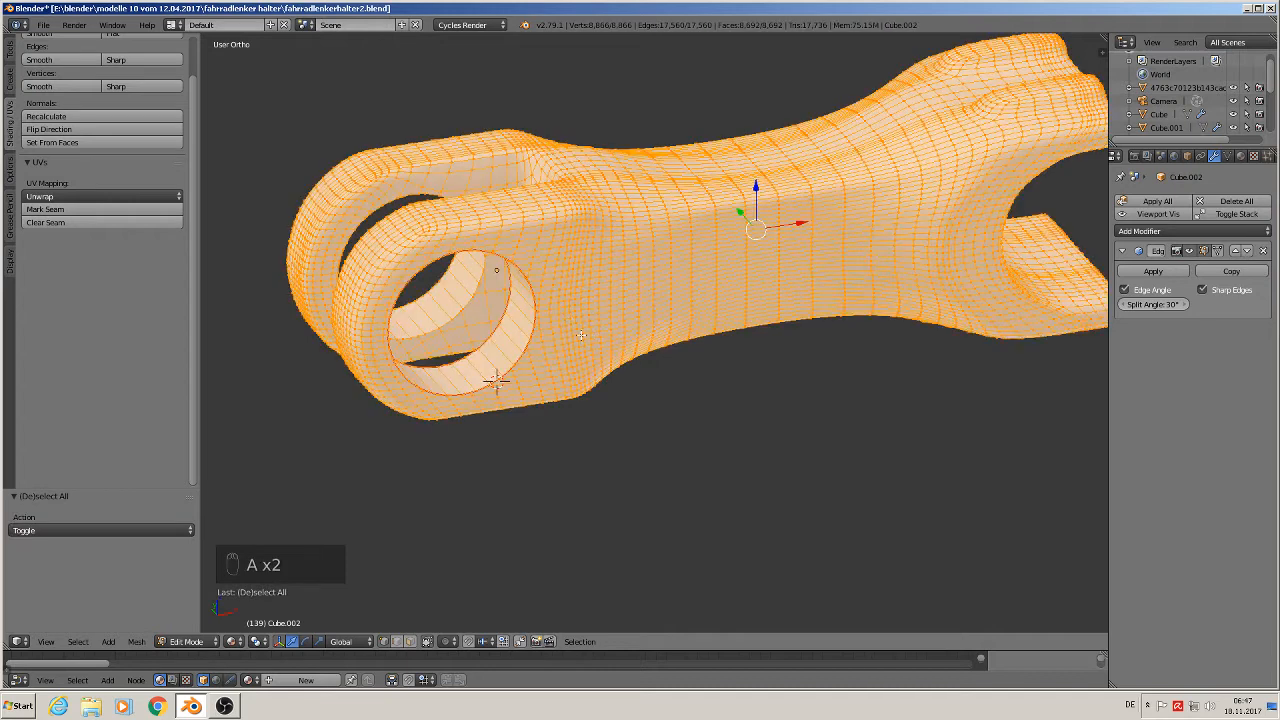
pyautogui.click(11, 52)
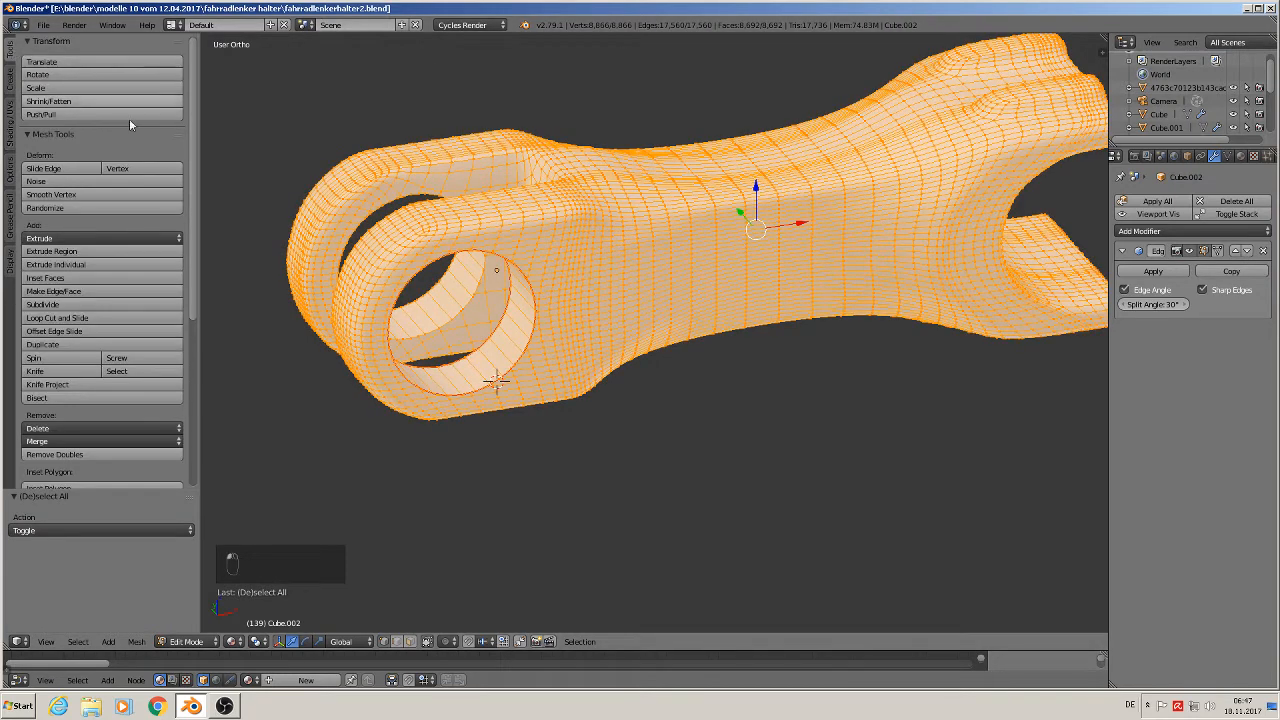
pyautogui.click(78, 453)
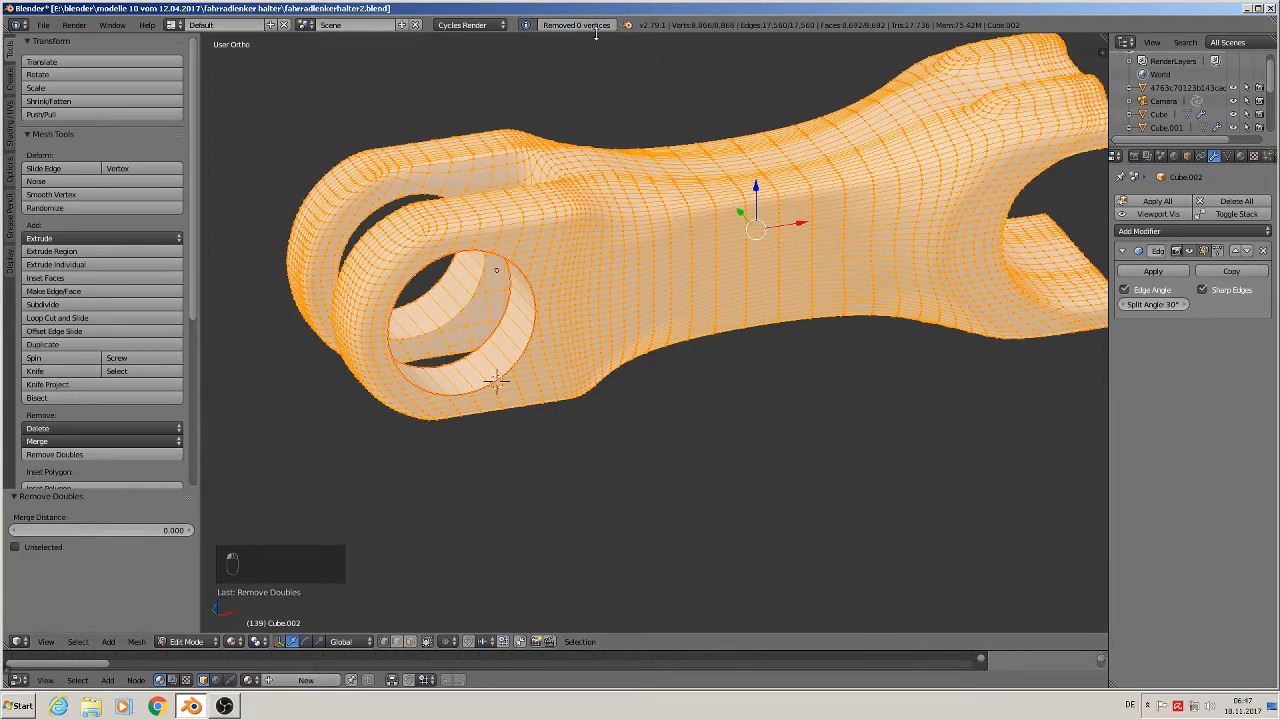
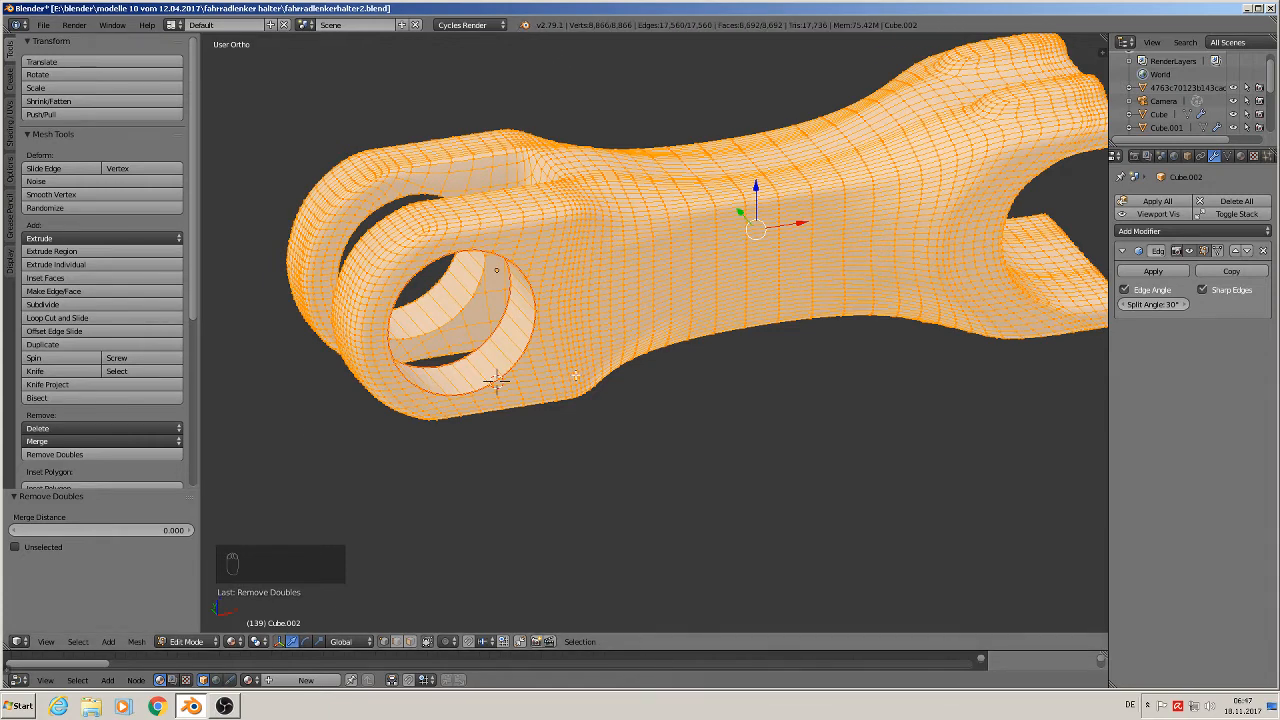
# - Clean up the selected stem mesh by deleting loose vertices and edges
pyautogui.click(136, 643)
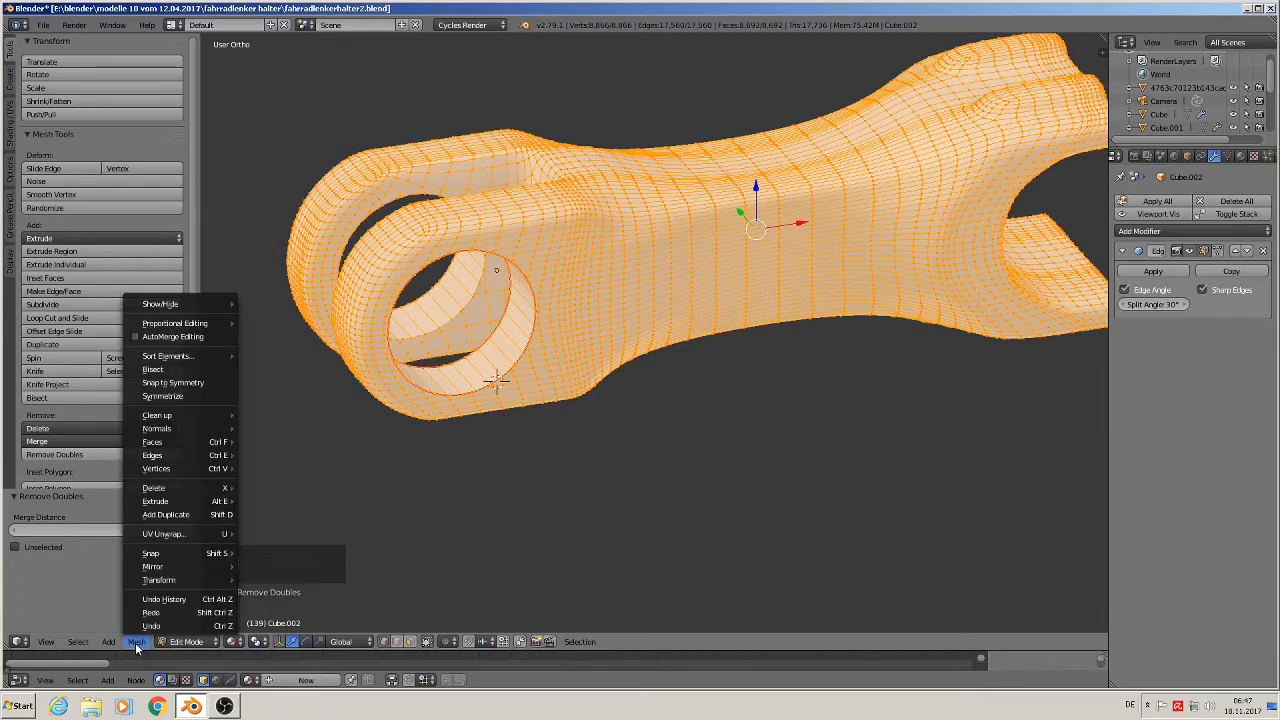
pyautogui.moveTo(197, 417)
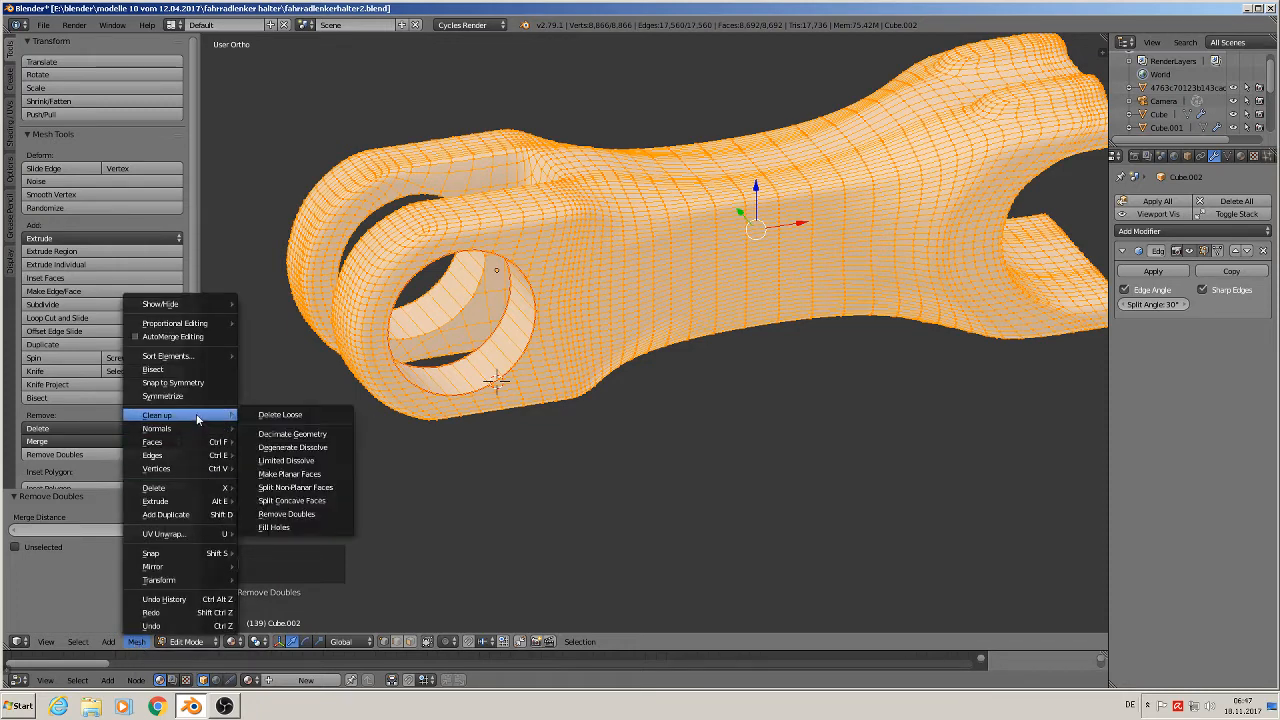
pyautogui.click(308, 416)
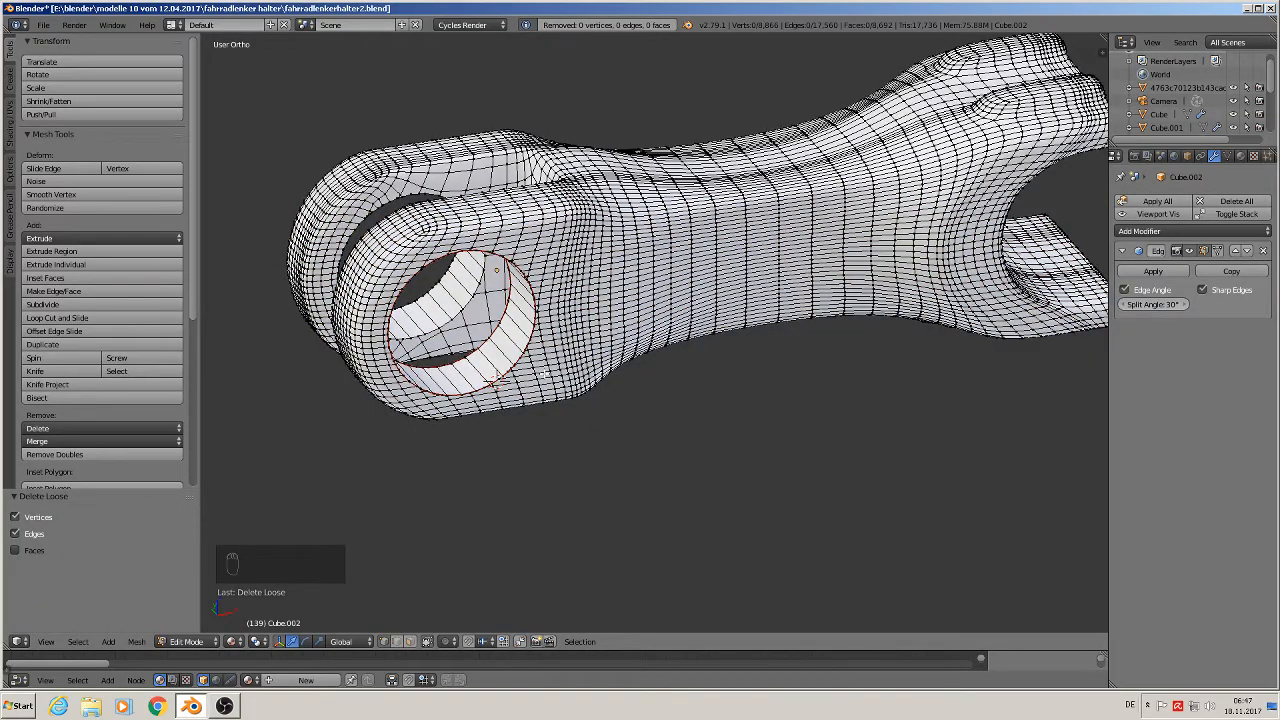
# - Clear the mesh selection and show the unmarked hole of the other arm in Solid shading
pyautogui.press('Tab')
pyautogui.press('Tab')
pyautogui.press('a')
pyautogui.press('a')
pyautogui.press('a')
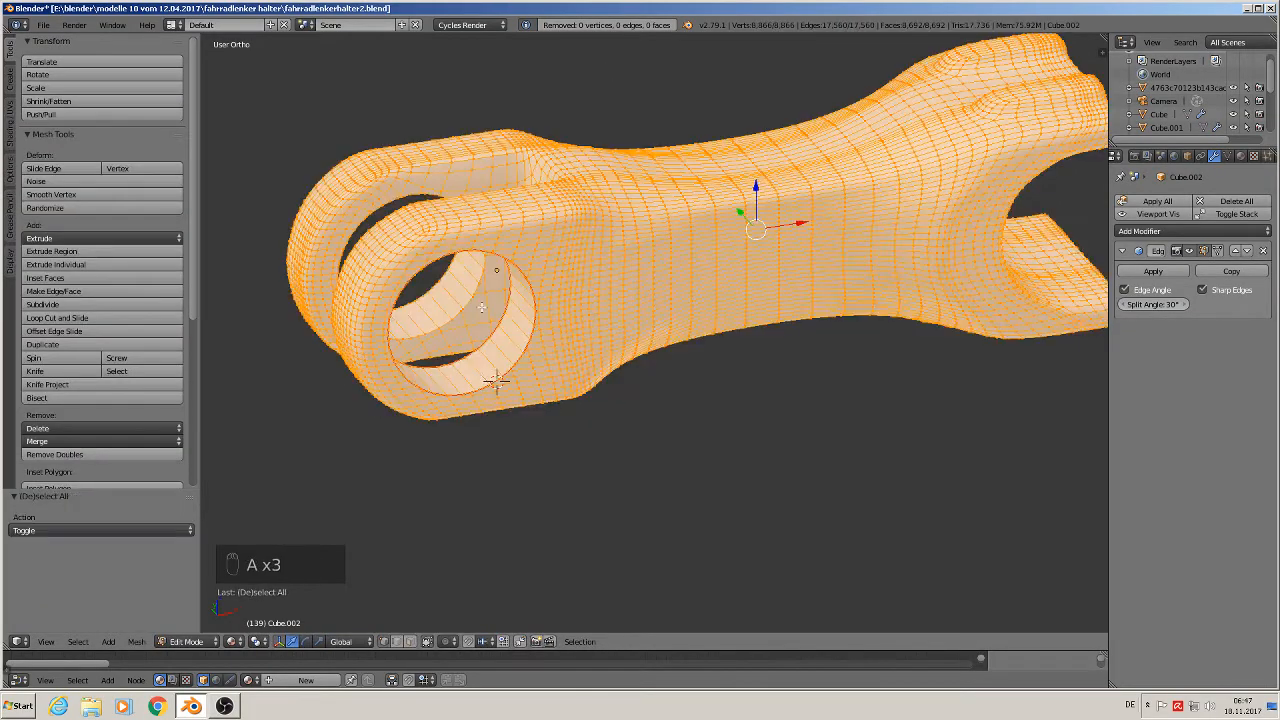
pyautogui.press('a')
pyautogui.scroll(2, 500, 400)
pyautogui.moveTo(462, 326); pyautogui.dragTo(530, 325, button='middle')
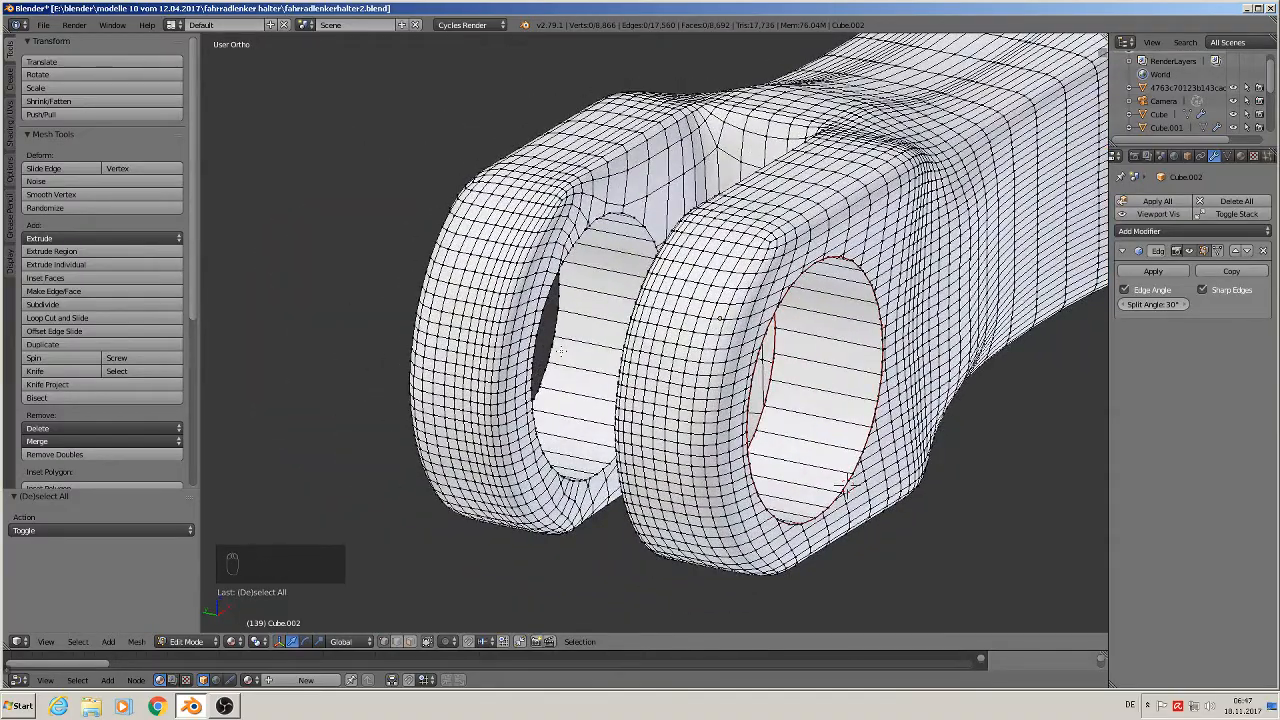
pyautogui.press('z')
pyautogui.moveTo(588, 346)
pyautogui.mouseDown(button='middle')
pyautogui.moveTo(591, 325)
pyautogui.moveTo(566, 334)
pyautogui.moveTo(621, 222)
pyautogui.mouseUp(button='middle')
pyautogui.scroll(5, 591, 325)
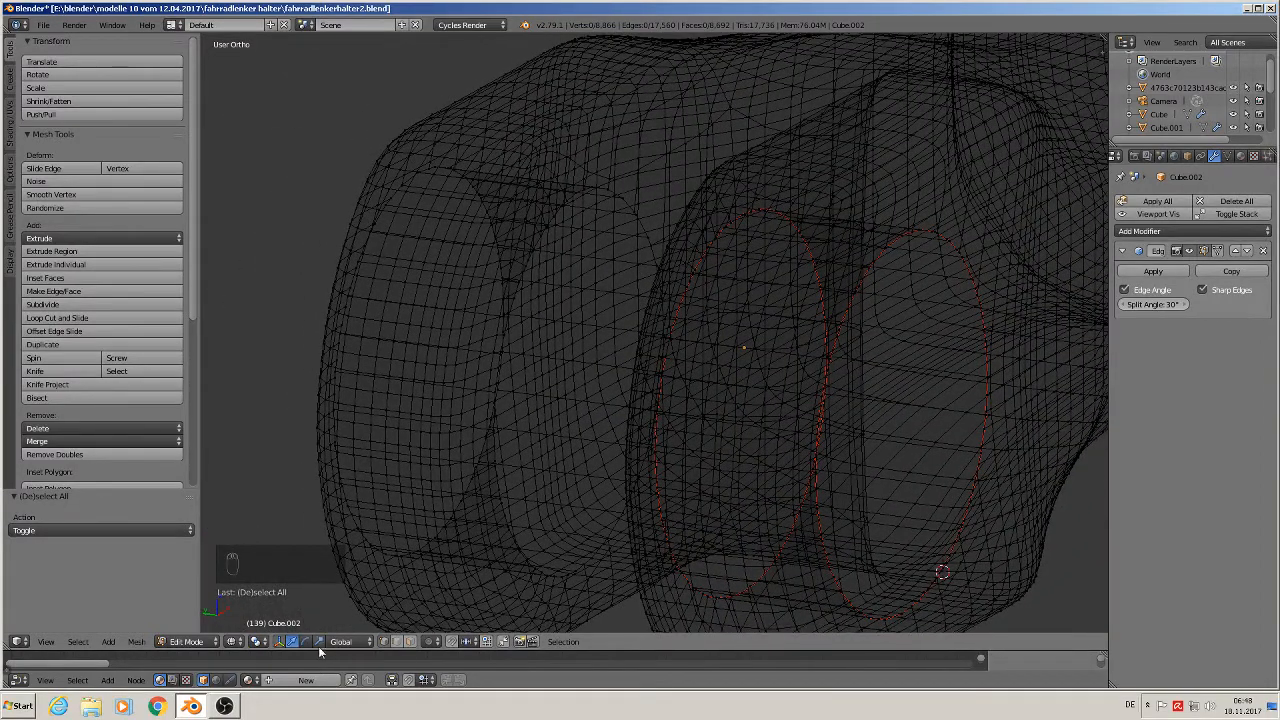
pyautogui.click(241, 645)
pyautogui.click(262, 603)
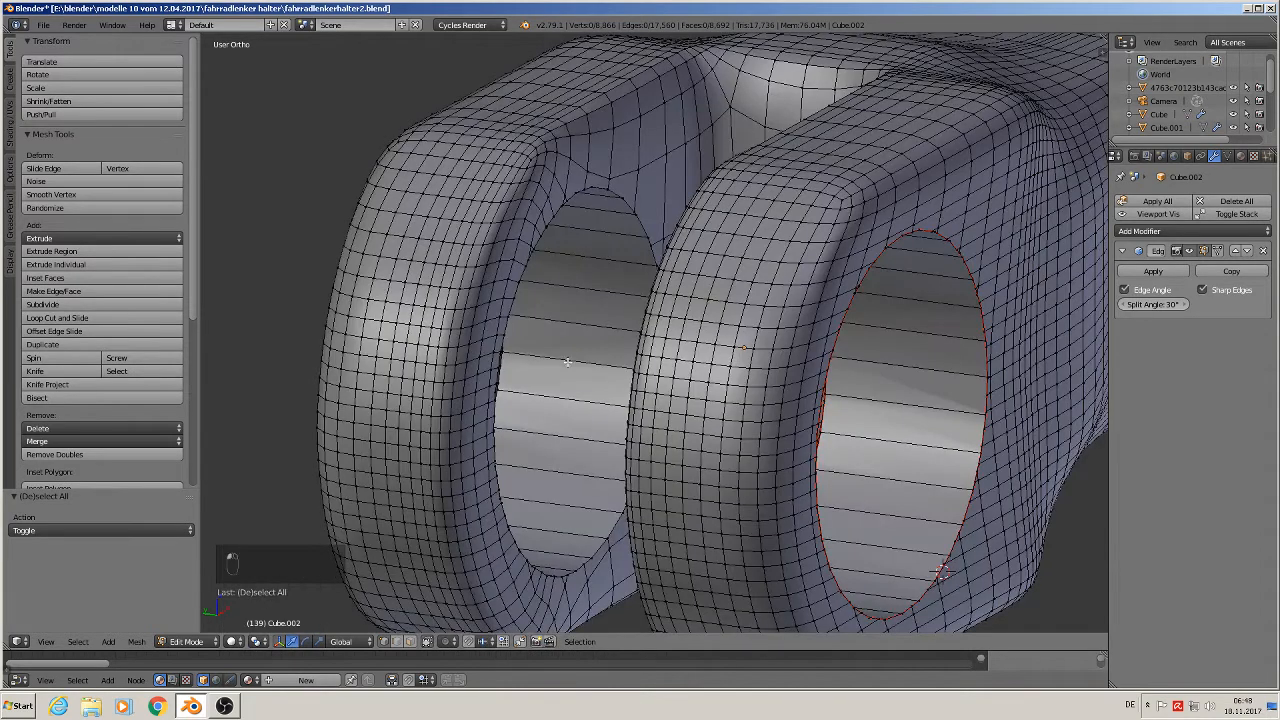
# - Circle-select the vertices along the outer side and lower curve of the unmarked hole's rim and try to rip them
pyautogui.press('c')
pyautogui.moveTo(600, 209)
pyautogui.mouseDown()
pyautogui.moveTo(515, 332)
pyautogui.moveTo(520, 463)
pyautogui.moveTo(543, 540)
pyautogui.moveTo(569, 549)
pyautogui.mouseUp()
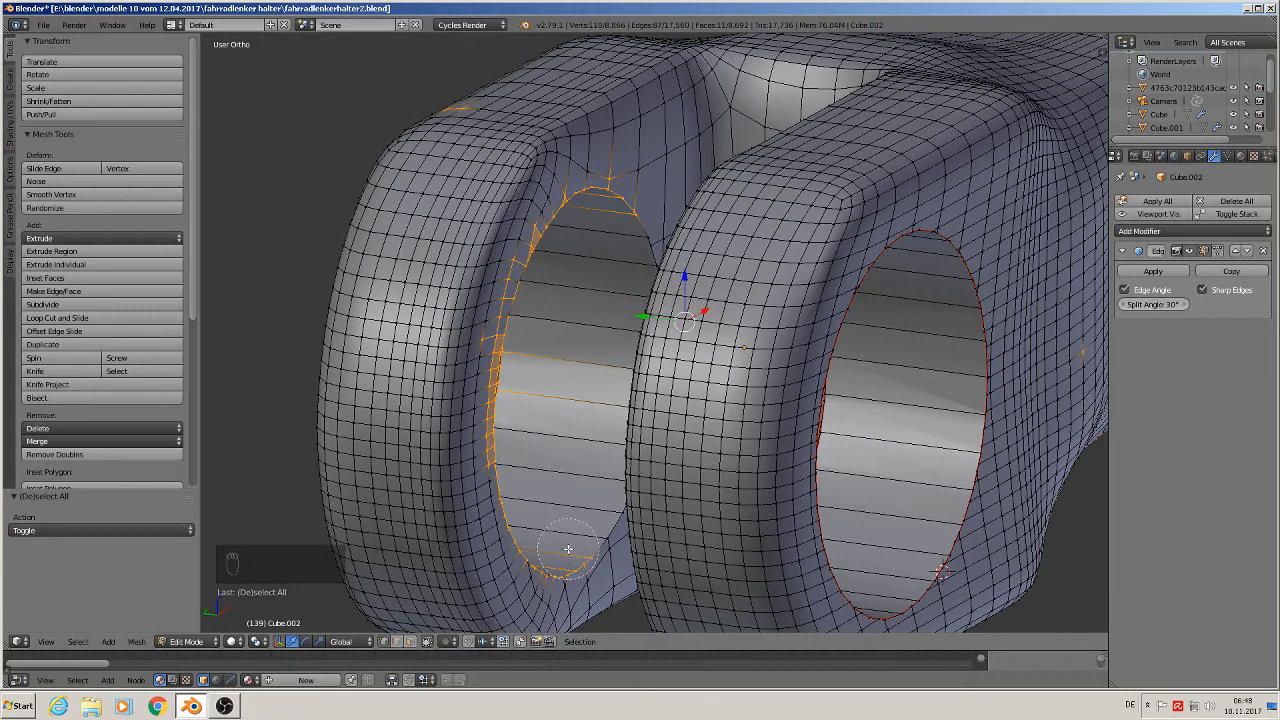
pyautogui.rightClick(569, 549)
pyautogui.moveTo(569, 549)
pyautogui.mouseDown(button='middle')
pyautogui.moveTo(582, 545)
pyautogui.moveTo(560, 535)
pyautogui.mouseUp(button='middle')
pyautogui.press('v')
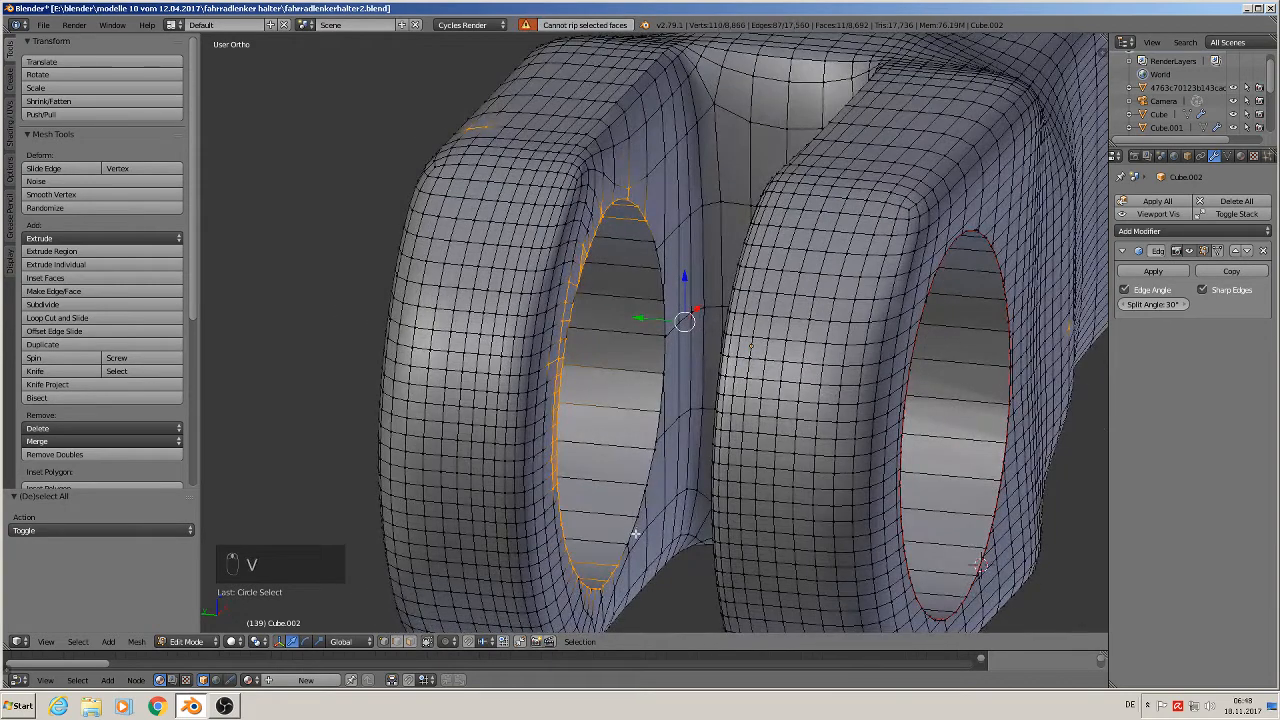
pyautogui.press('v')
# - Add the vertices along the opposite side of the unmarked hole's rim, next to the marked arm, to the selection
pyautogui.press('c')
pyautogui.moveTo(623, 531); pyautogui.dragTo(637, 268)
pyautogui.scroll(1, 645, 334)
pyautogui.moveTo(645, 334); pyautogui.dragTo(630, 322, button='middle')
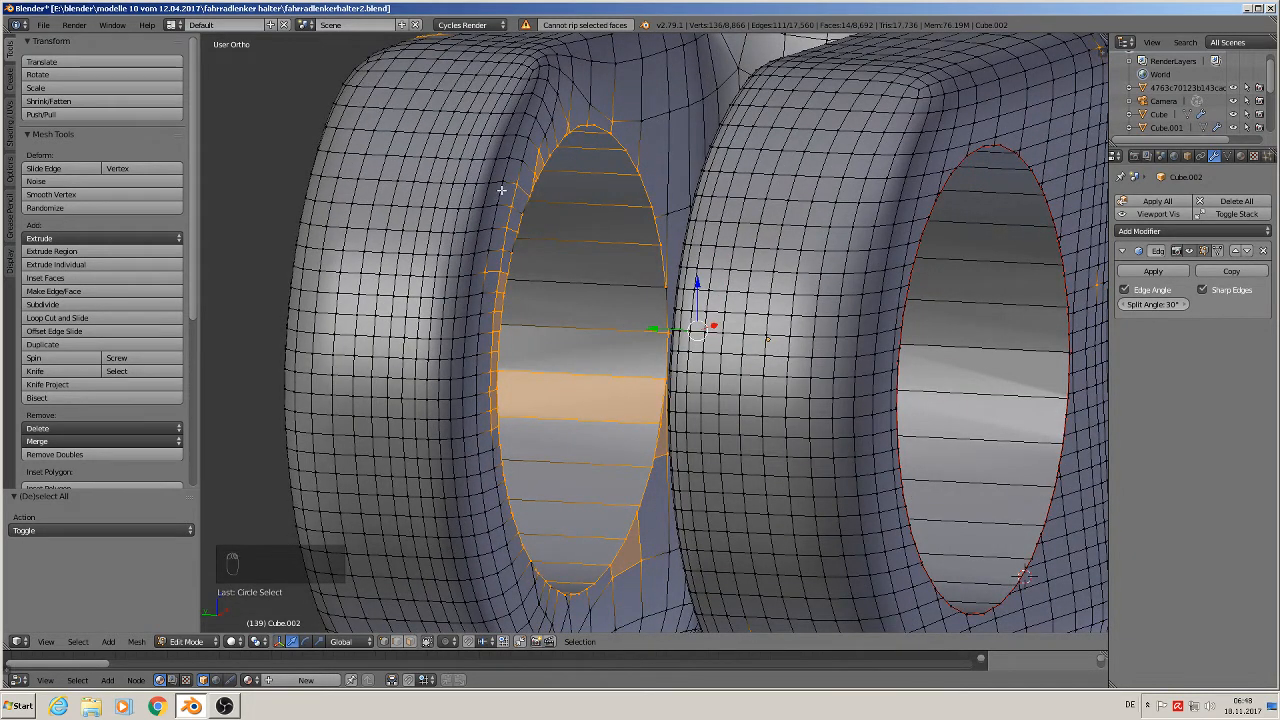
# - Remove the stray vertices on both sides of the unmarked hole's rim from the selection and show the mesh in wireframe
pyautogui.press('c')
pyautogui.moveTo(500, 195)
pyautogui.mouseDown(button='middle')
pyautogui.moveTo(457, 316)
pyautogui.moveTo(463, 409)
pyautogui.moveTo(655, 605)
pyautogui.moveTo(643, 586)
pyautogui.moveTo(688, 460)
pyautogui.mouseUp(button='middle')
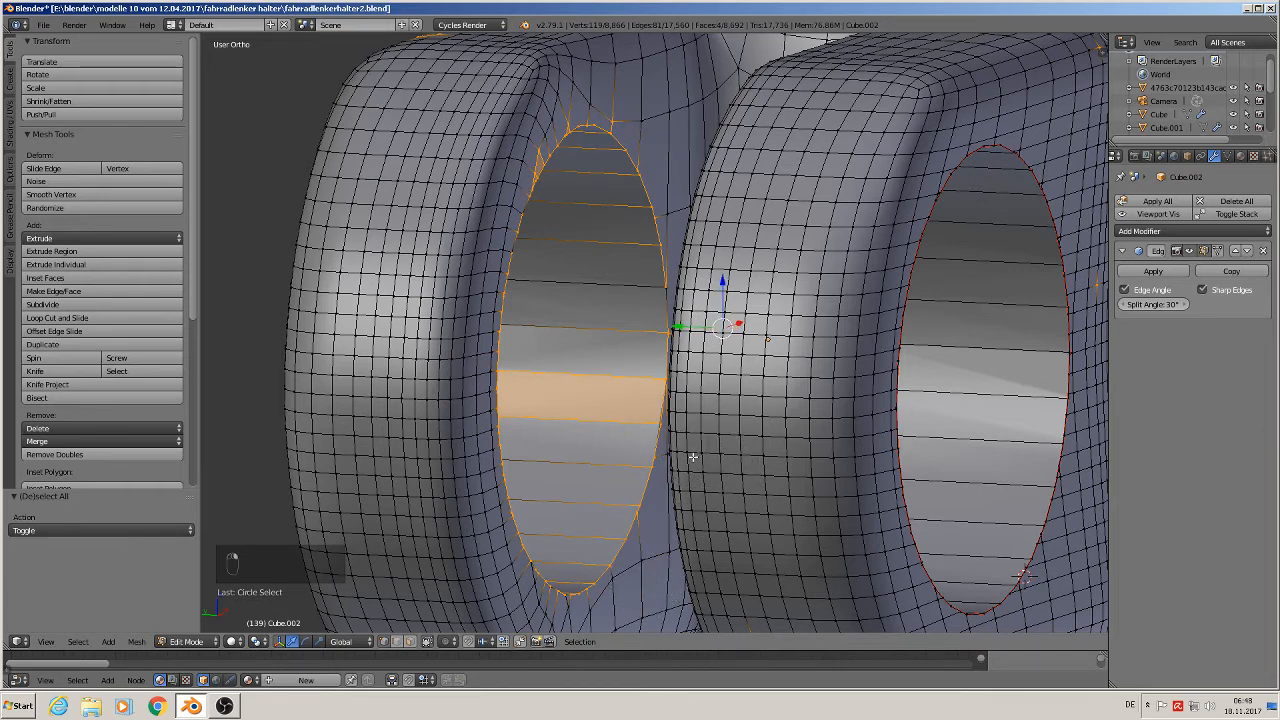
pyautogui.press('z')
pyautogui.moveTo(691, 452); pyautogui.dragTo(667, 463, button='middle')
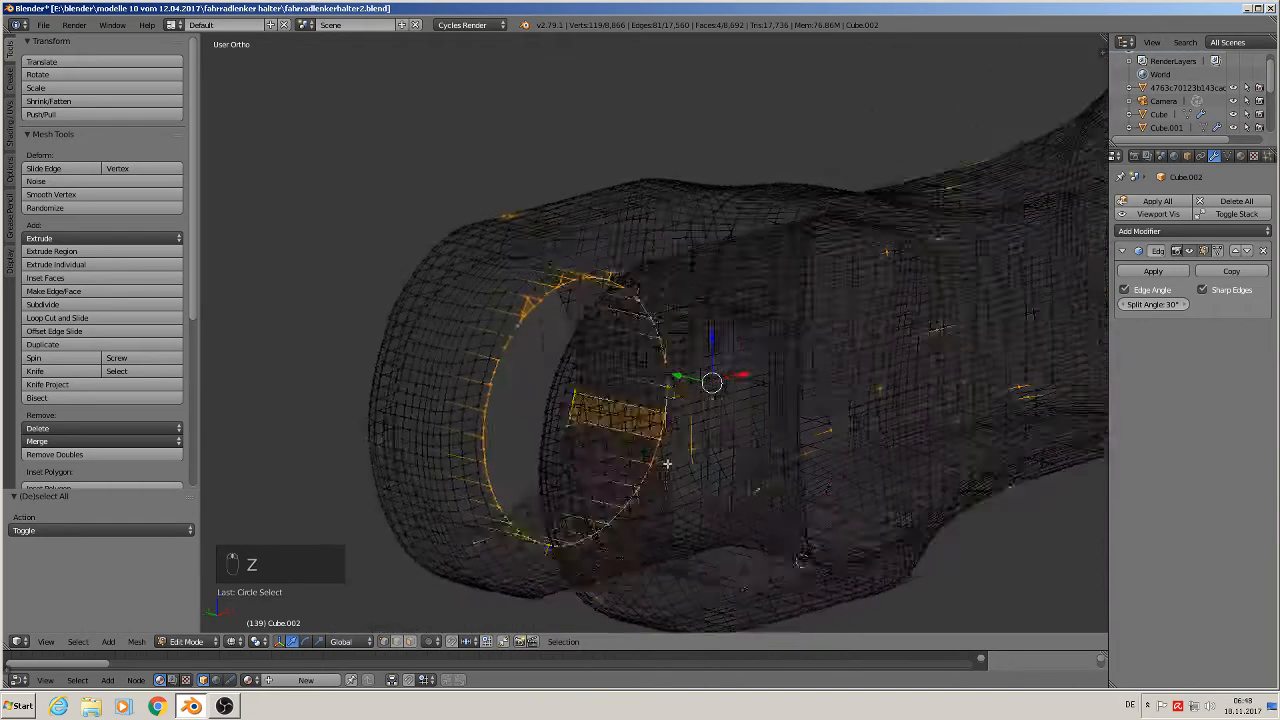
# - Circle-deselect the stray vertices scattered over the stem body and fork end, keeping the hole's rim selected
pyautogui.scroll(-5, 667, 463)
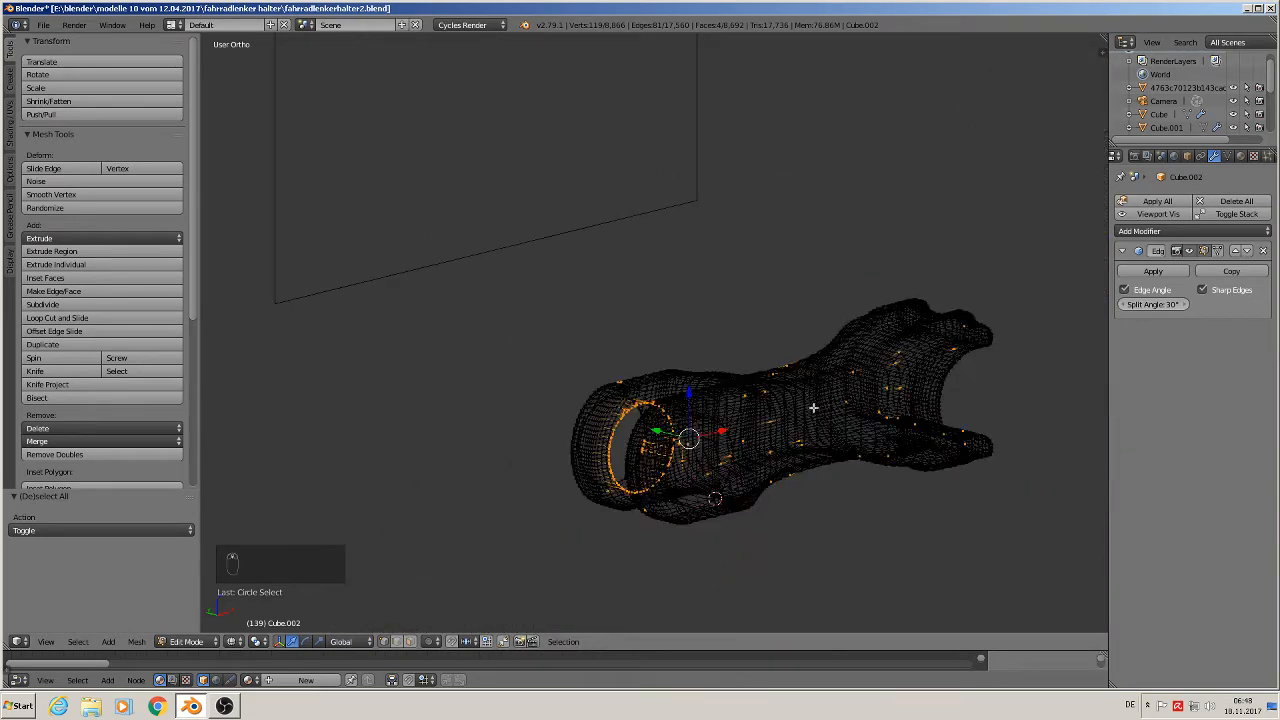
pyautogui.scroll(1, 813, 407)
pyautogui.press('c')
pyautogui.scroll(-6, 795, 407)
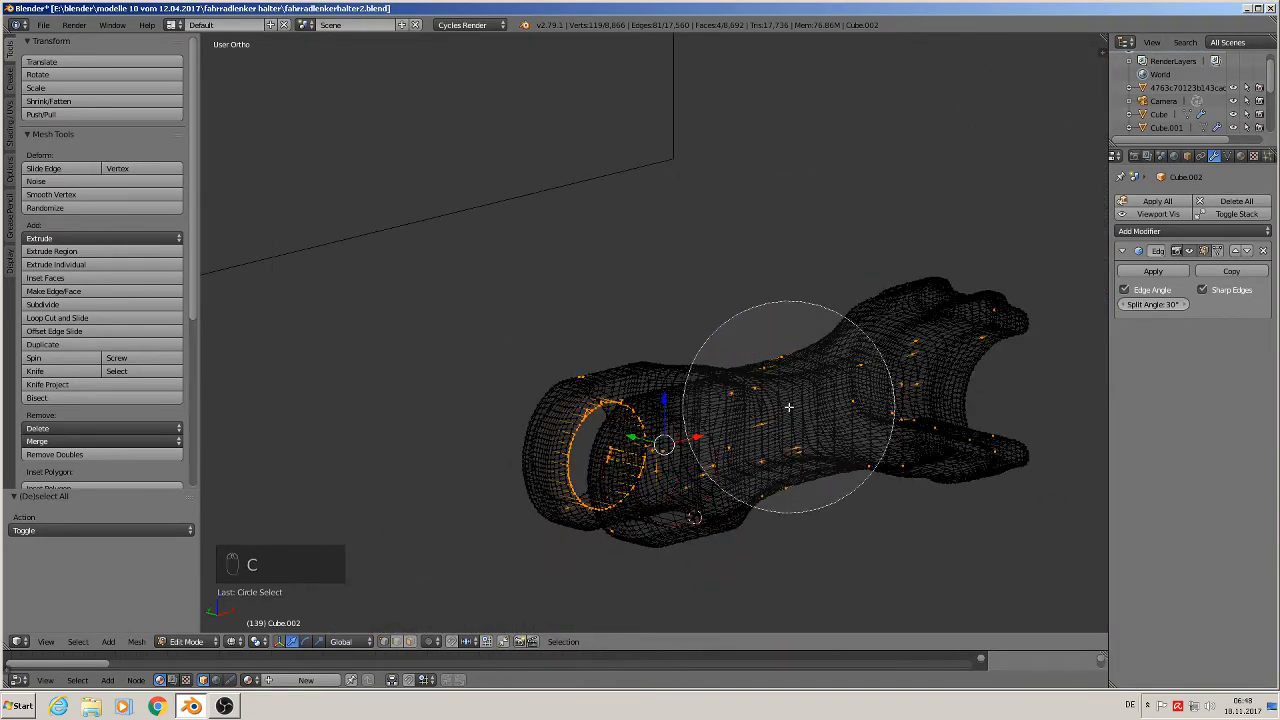
pyautogui.moveTo(789, 407)
pyautogui.mouseDown(button='middle')
pyautogui.moveTo(806, 414)
pyautogui.moveTo(934, 366)
pyautogui.moveTo(874, 434)
pyautogui.moveTo(794, 485)
pyautogui.mouseUp(button='middle')
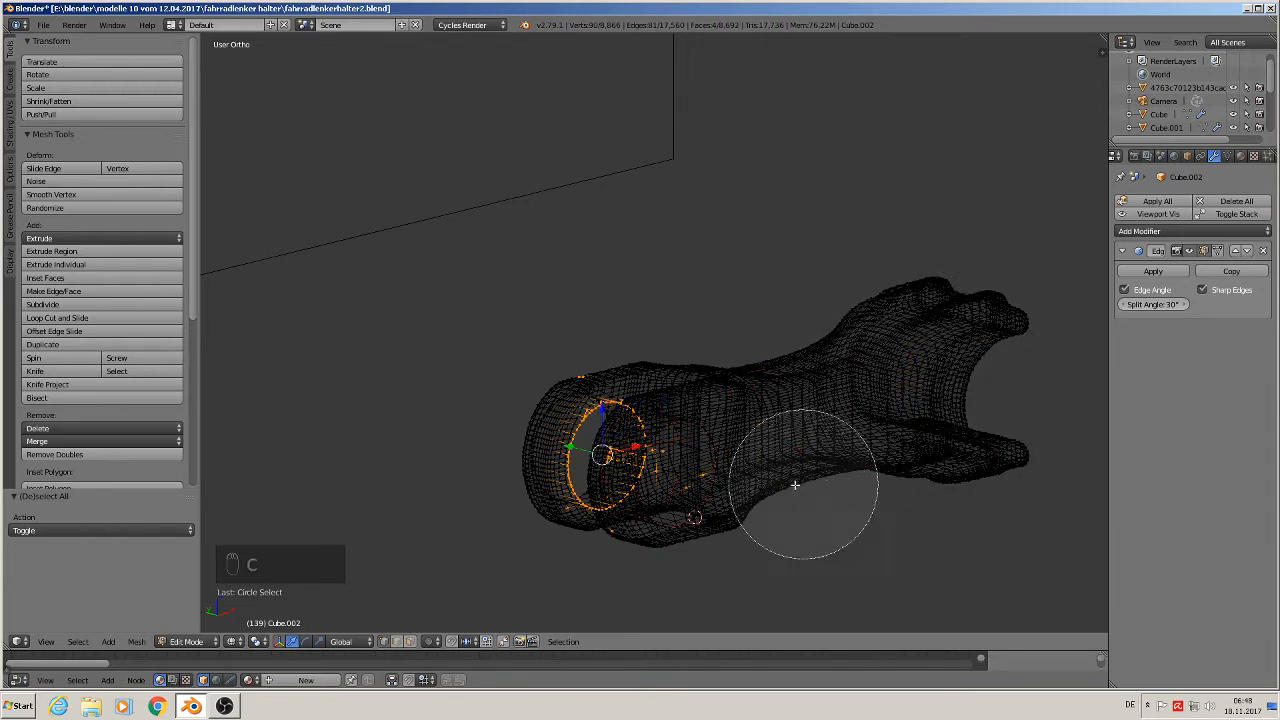
pyautogui.moveTo(711, 486); pyautogui.dragTo(727, 487)
pyautogui.moveTo(727, 487); pyautogui.dragTo(728, 486, button='middle')
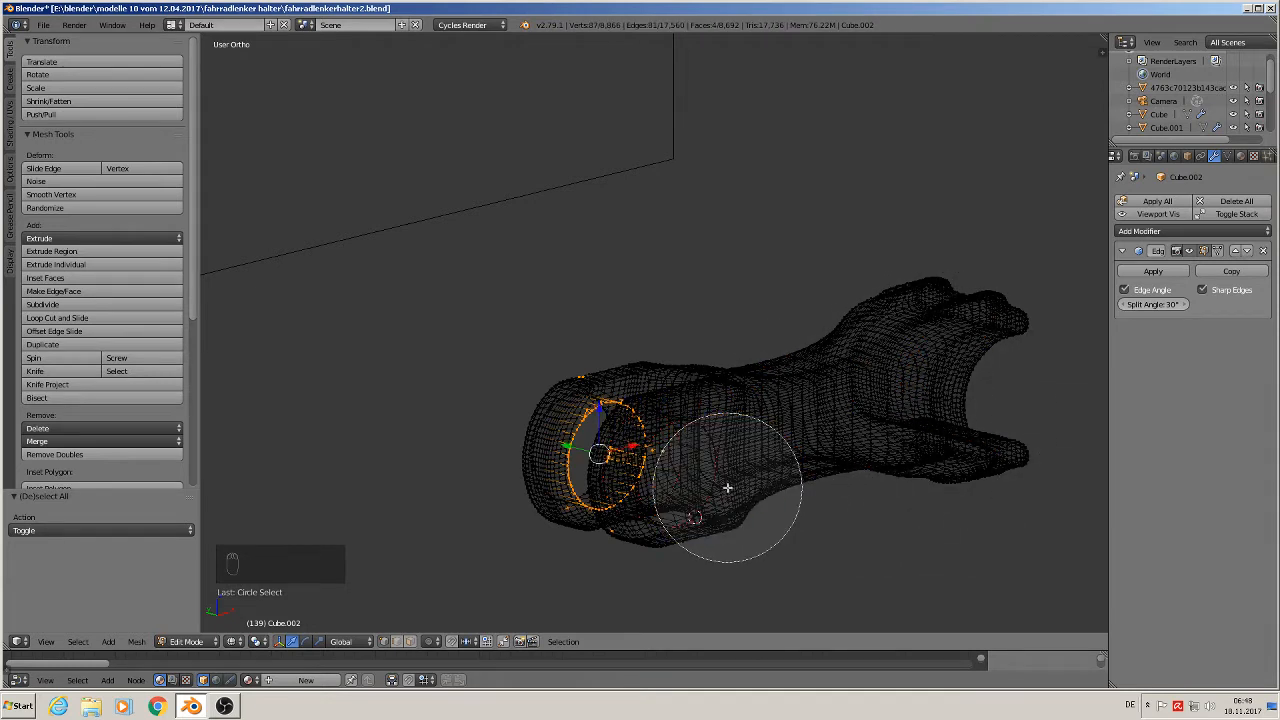
pyautogui.scroll(5, 728, 486)
pyautogui.rightClick(717, 485)
# - Circle-deselect the stray vertices just outside the upper outer part of the unmarked hole's rim
pyautogui.scroll(5, 620, 443)
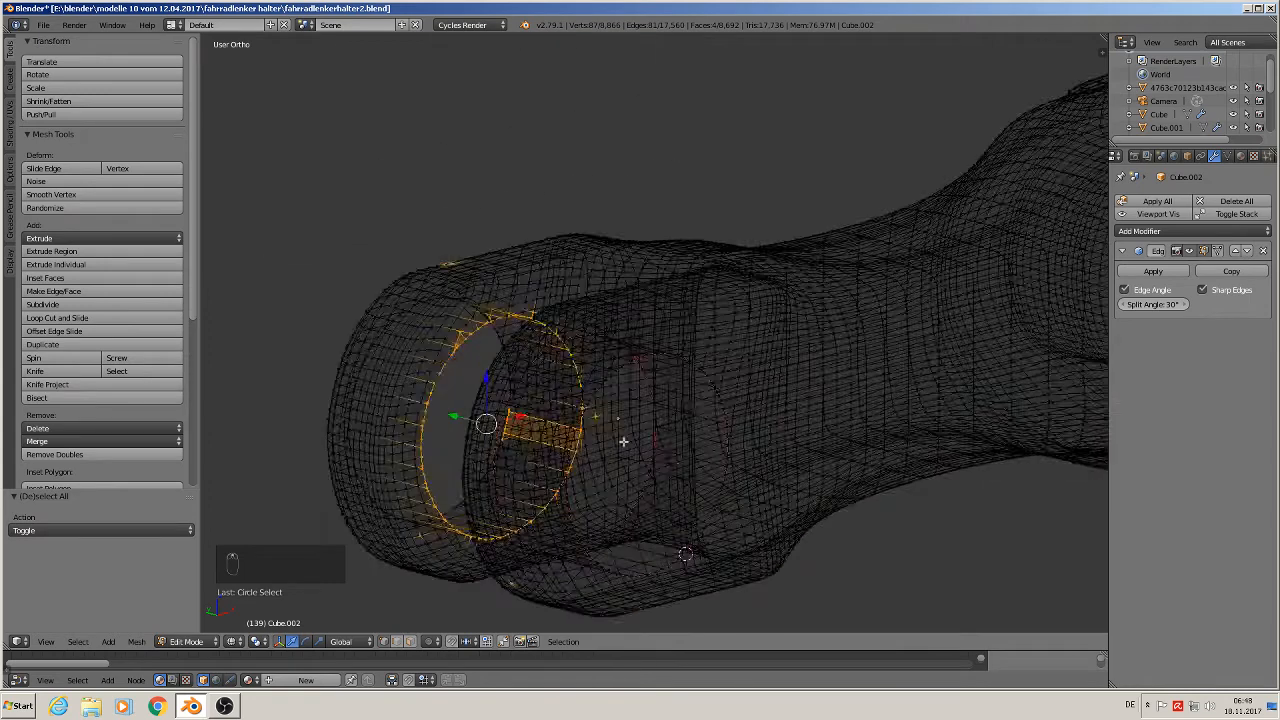
pyautogui.press('c')
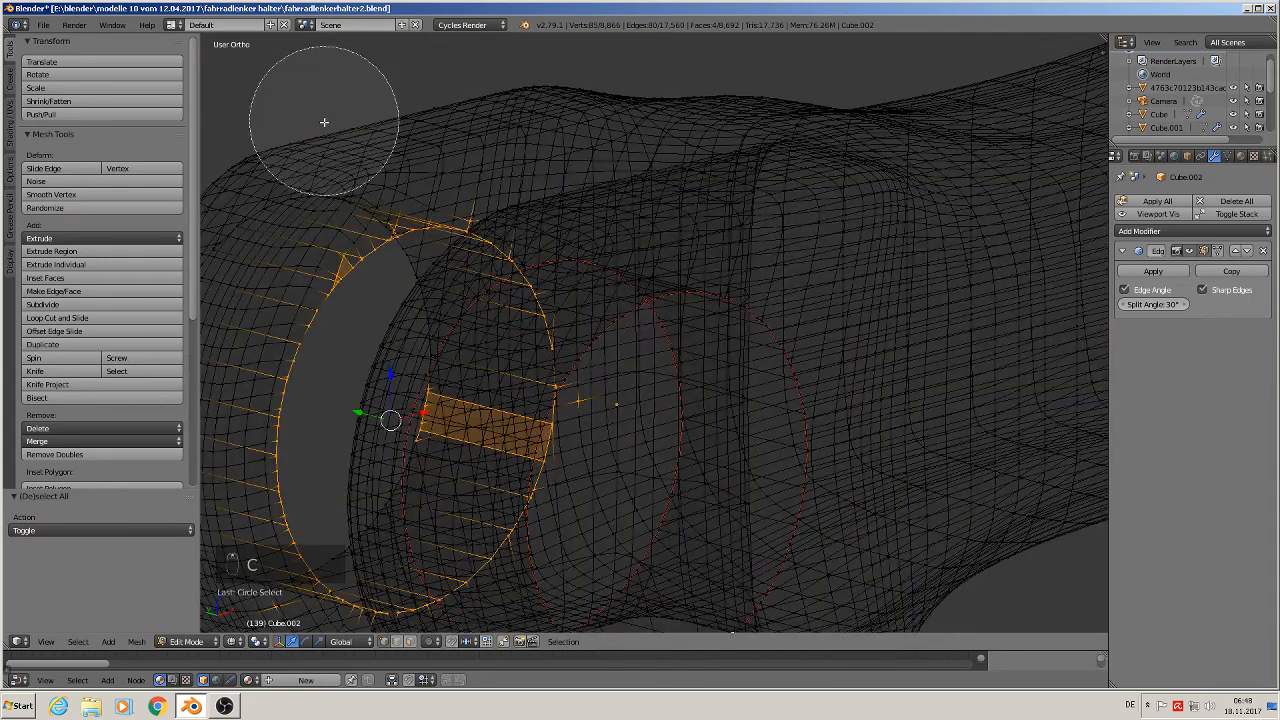
pyautogui.middleClick(311, 194)
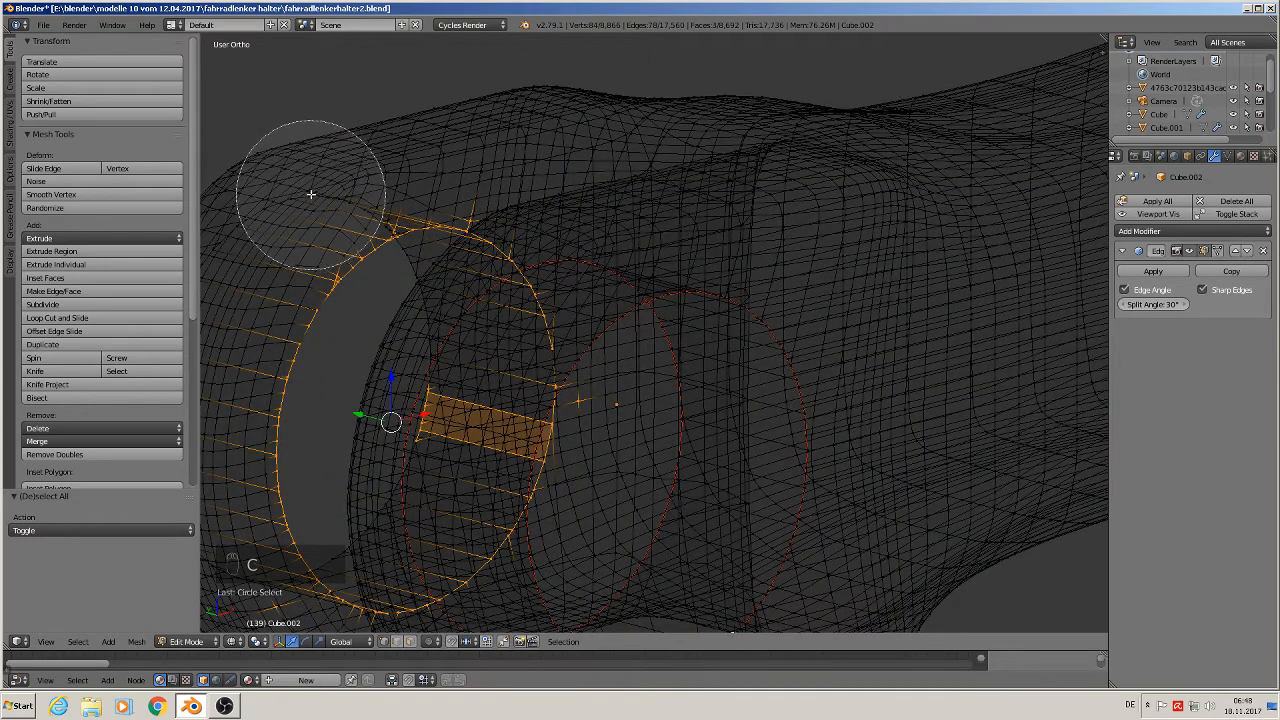
pyautogui.middleClick(477, 143)
pyautogui.rightClick(477, 143)
# - Deselect the isolated vertex on the stem body and the stray face vertices beside the rim's inner side
pyautogui.moveTo(500, 169)
pyautogui.mouseDown(button='middle')
pyautogui.moveTo(437, 174)
pyautogui.moveTo(420, 157)
pyautogui.moveTo(425, 207)
pyautogui.mouseUp(button='middle')
pyautogui.scroll(3, 670, 423)
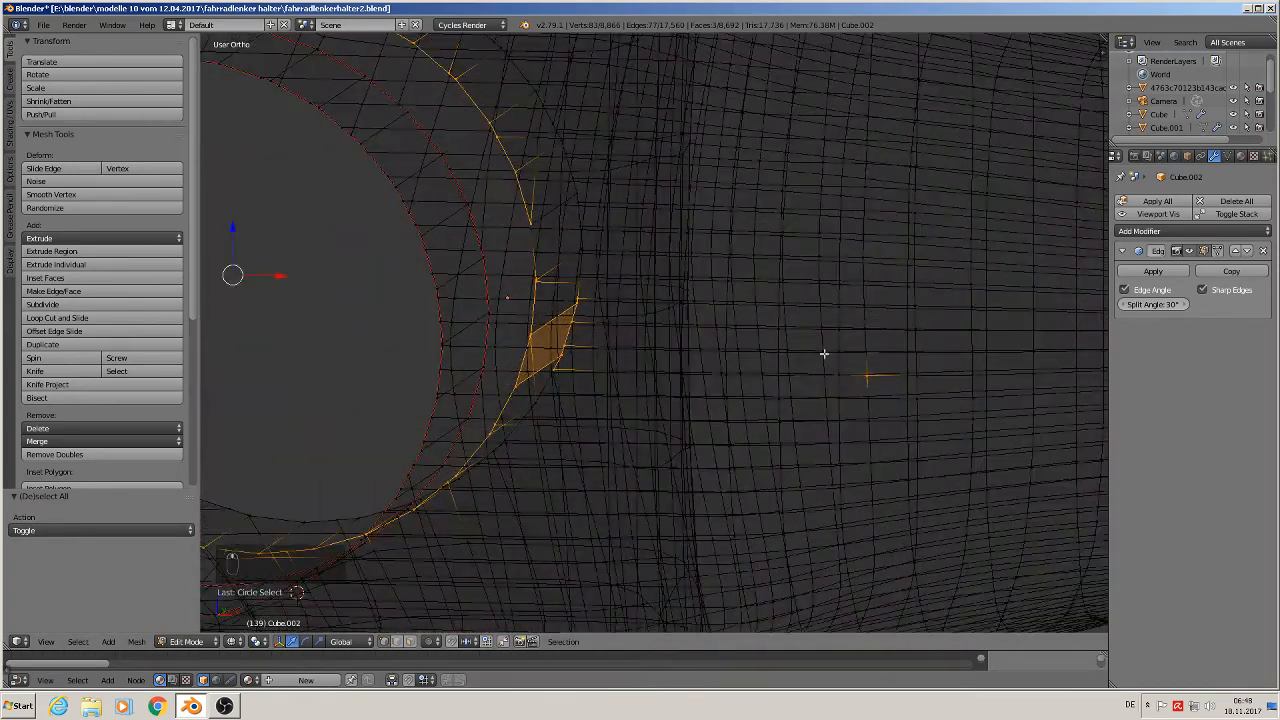
pyautogui.press('c')
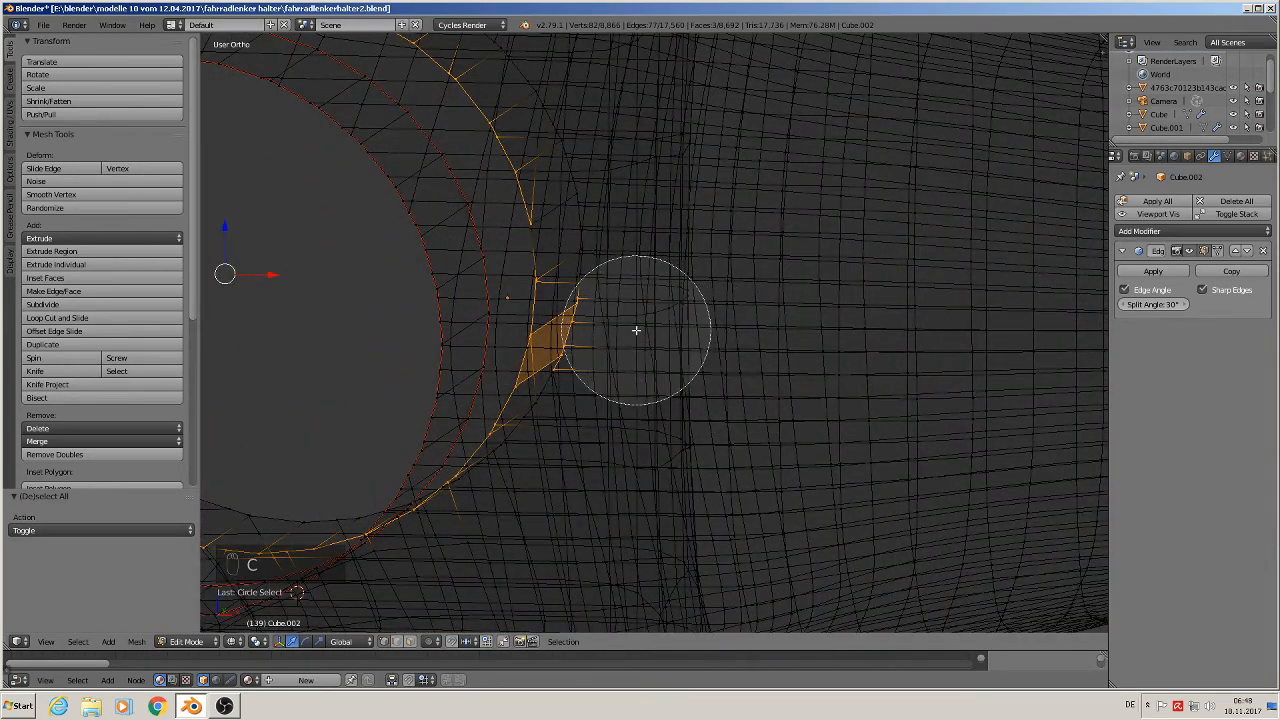
pyautogui.moveTo(634, 329)
pyautogui.mouseDown(button='middle')
pyautogui.moveTo(625, 369)
pyautogui.moveTo(678, 375)
pyautogui.mouseUp(button='middle')
pyautogui.rightClick(625, 369)
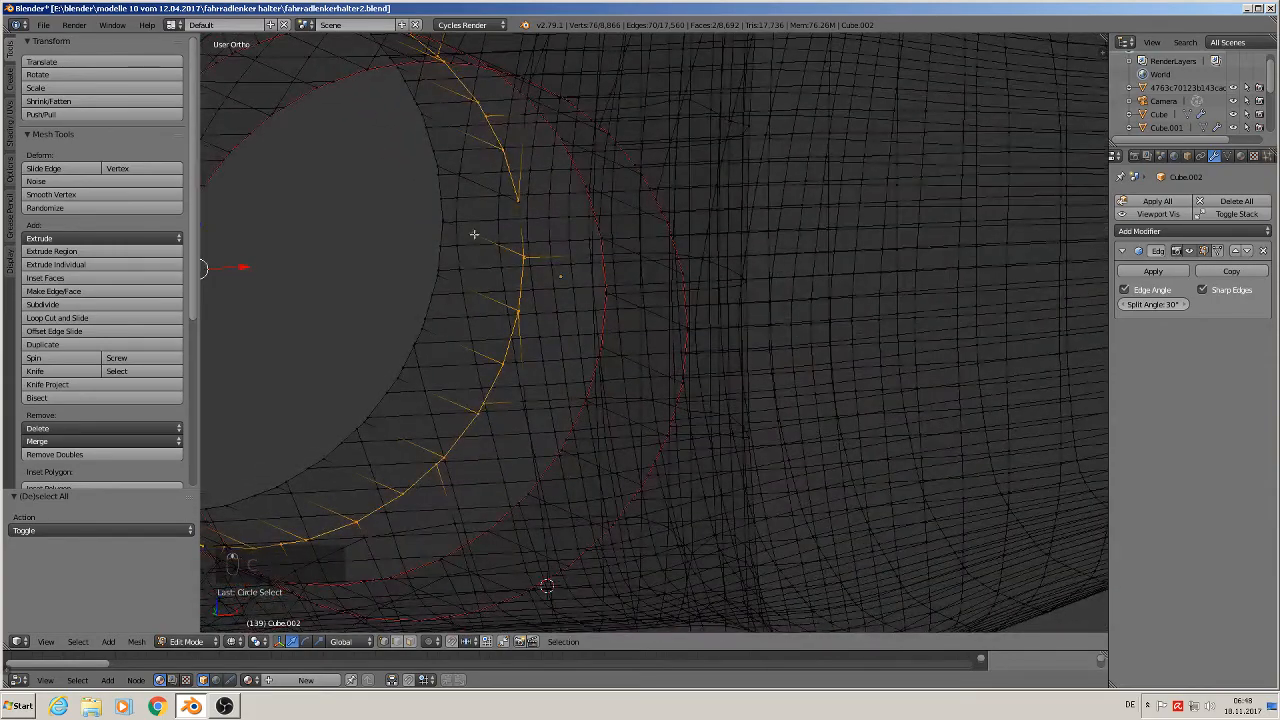
pyautogui.moveTo(549, 336); pyautogui.dragTo(724, 341, button='middle')
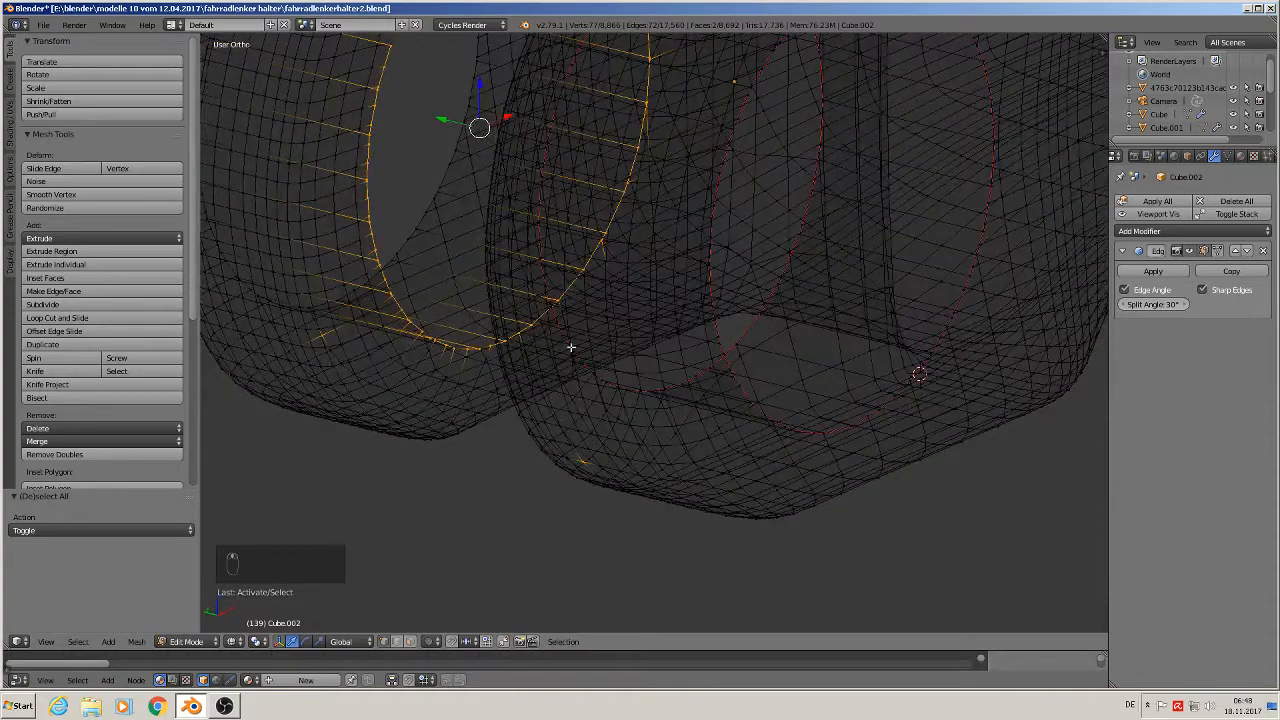
# - Deselect the stray vertex beside the prong hole and add the missing vertices along the lower part of its rim to the selection
pyautogui.press('c')
pyautogui.rightClick(310, 355)
pyautogui.moveTo(331, 360); pyautogui.dragTo(395, 374, button='middle')
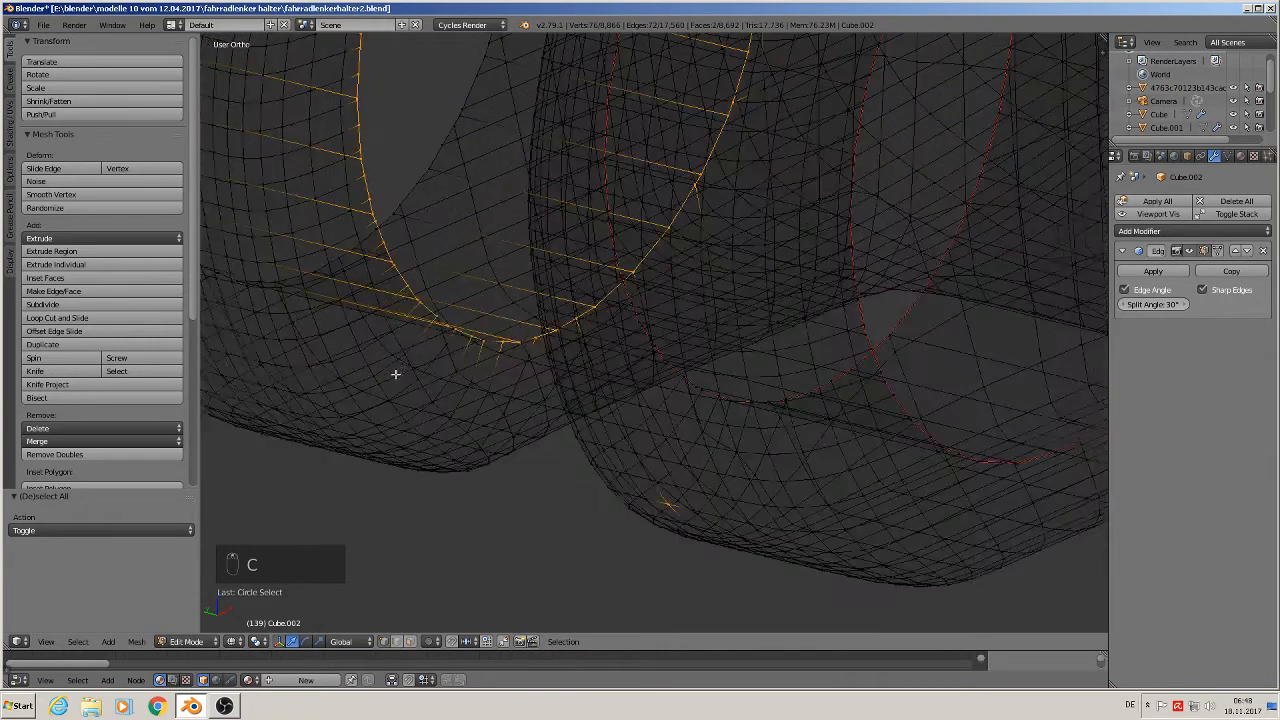
pyautogui.scroll(5, 449, 343)
pyautogui.moveTo(474, 297); pyautogui.dragTo(481, 231, button='middle')
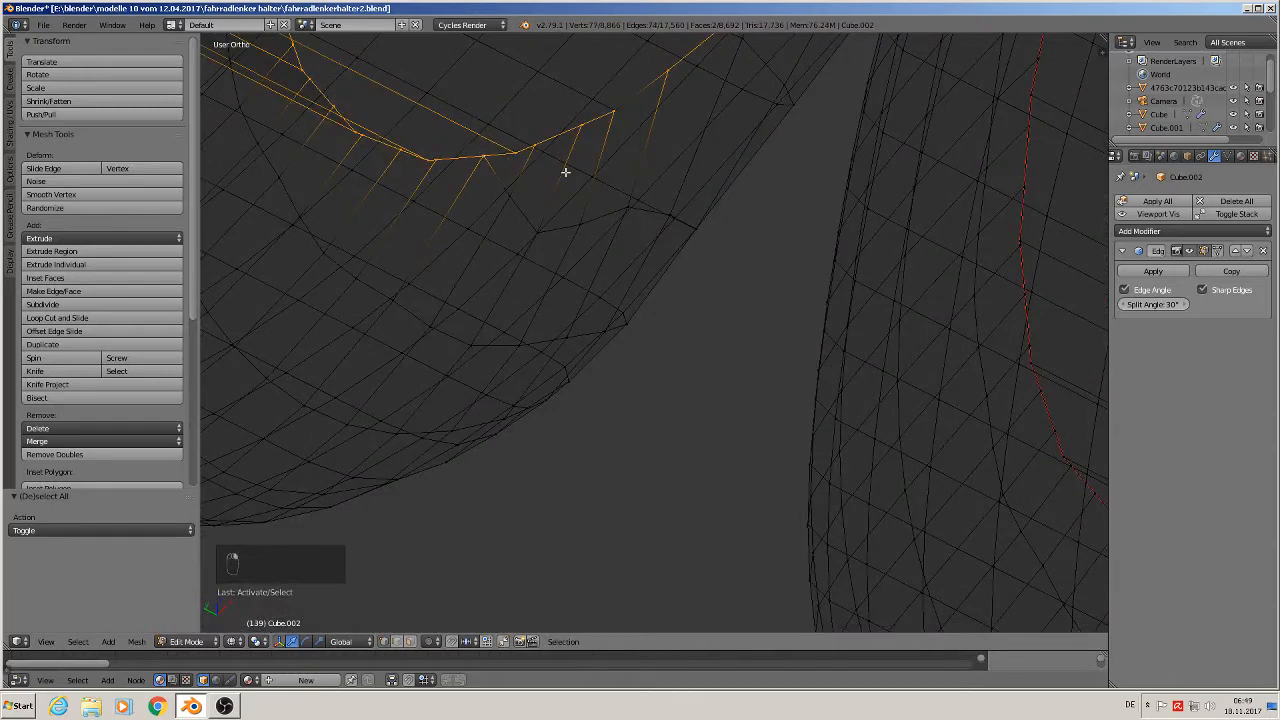
pyautogui.moveTo(565, 172); pyautogui.dragTo(629, 182, button='middle')
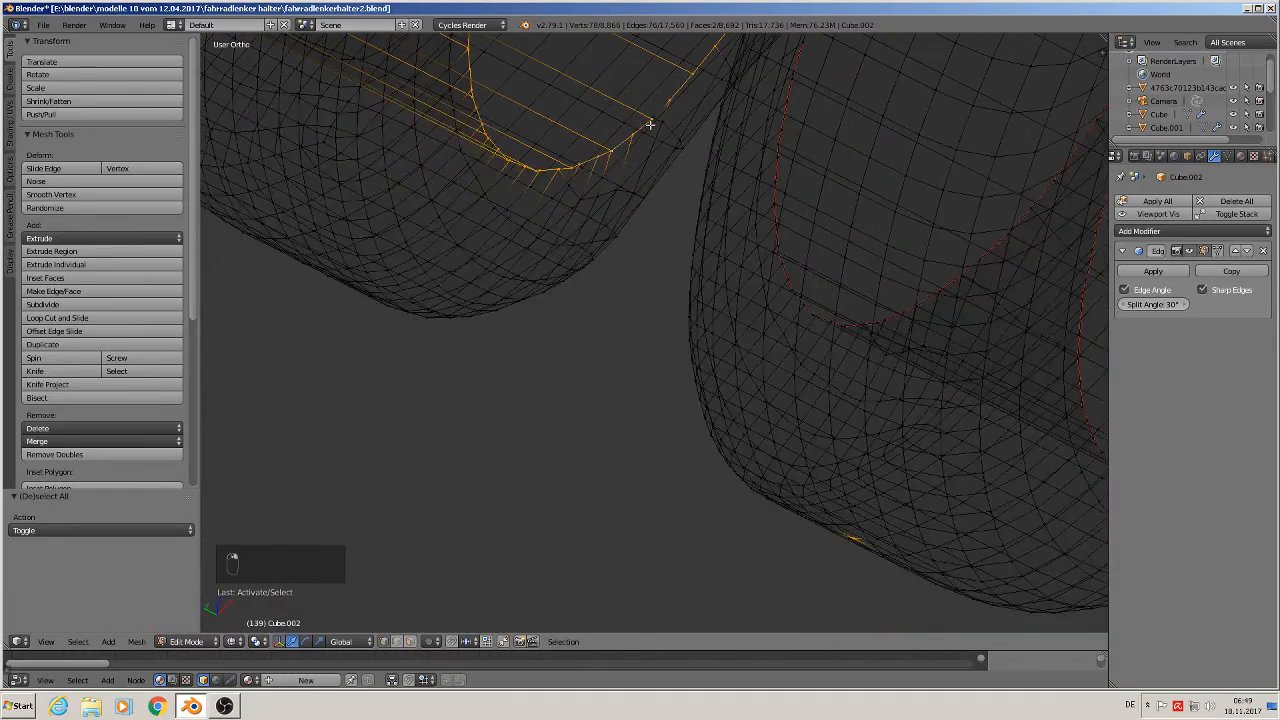
pyautogui.moveTo(651, 115); pyautogui.dragTo(463, 465, button='middle')
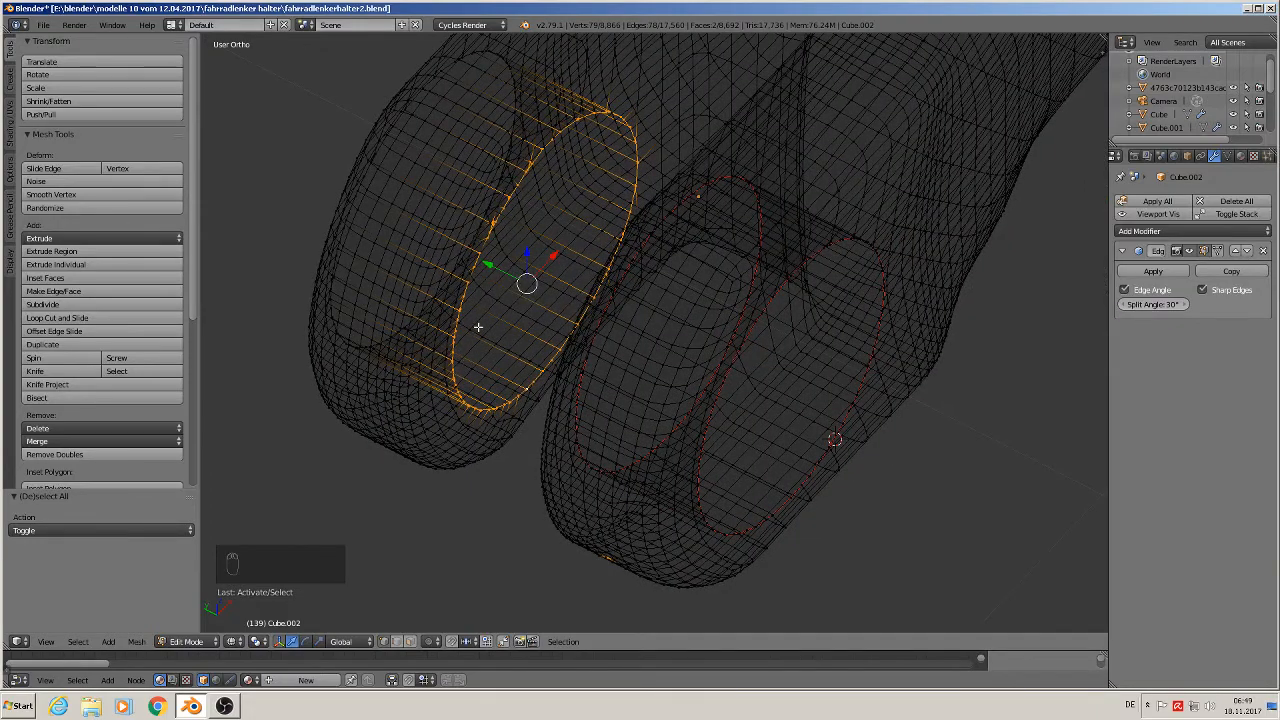
# - Clean up the upper part of the hole's rim selection by adding the missing vertex and deselecting the stray ones off the rim
pyautogui.moveTo(478, 327); pyautogui.dragTo(429, 291, button='middle')
pyautogui.scroll(6, 462, 200)
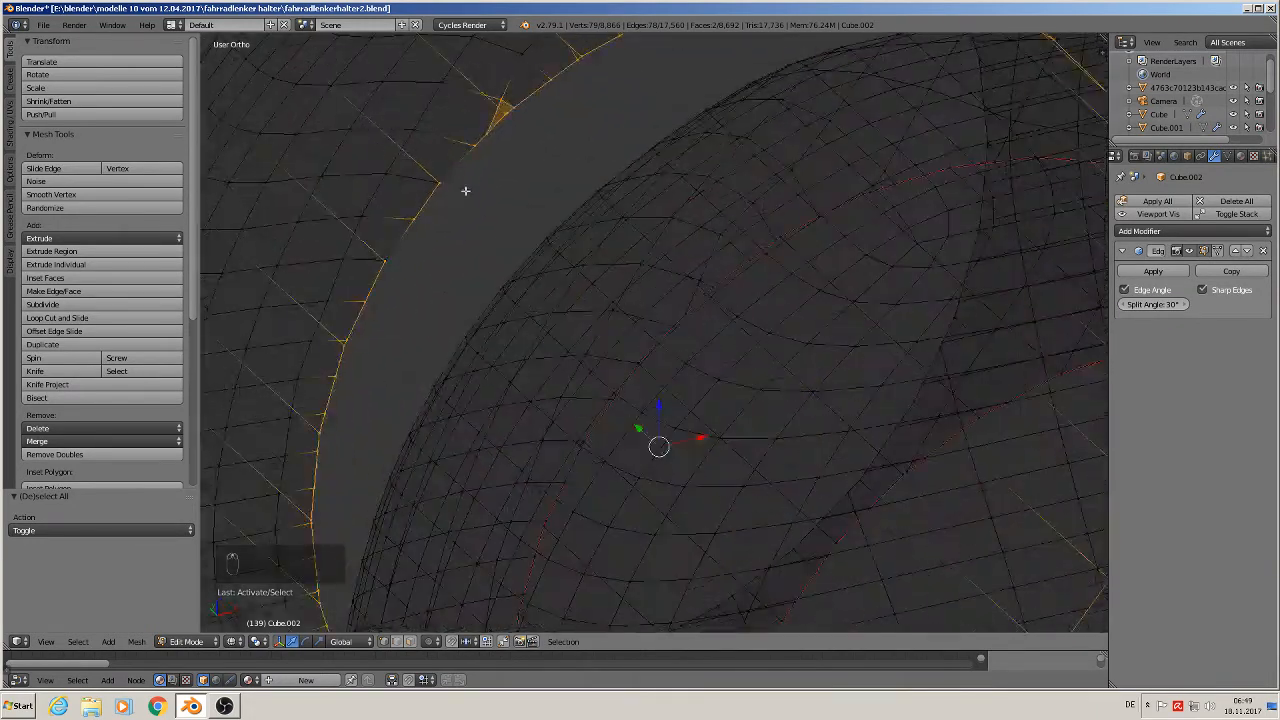
pyautogui.scroll(-4, 494, 266)
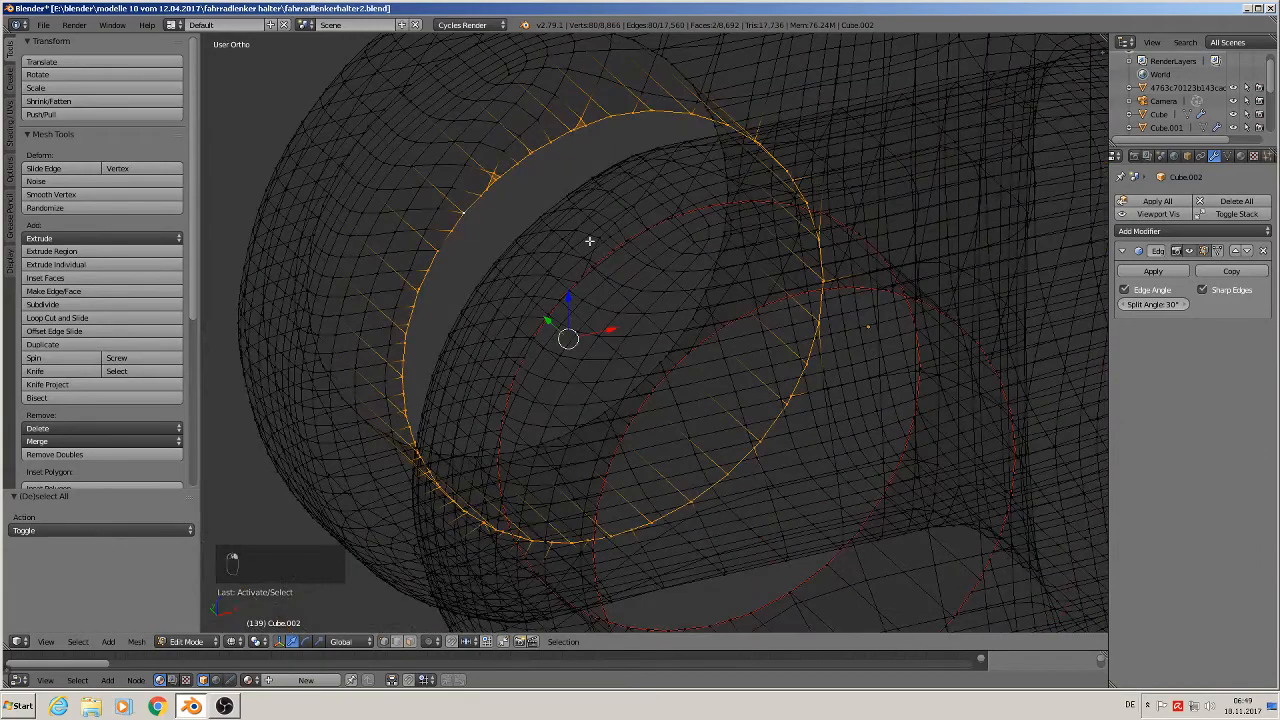
pyautogui.moveTo(589, 241); pyautogui.dragTo(581, 237, button='middle')
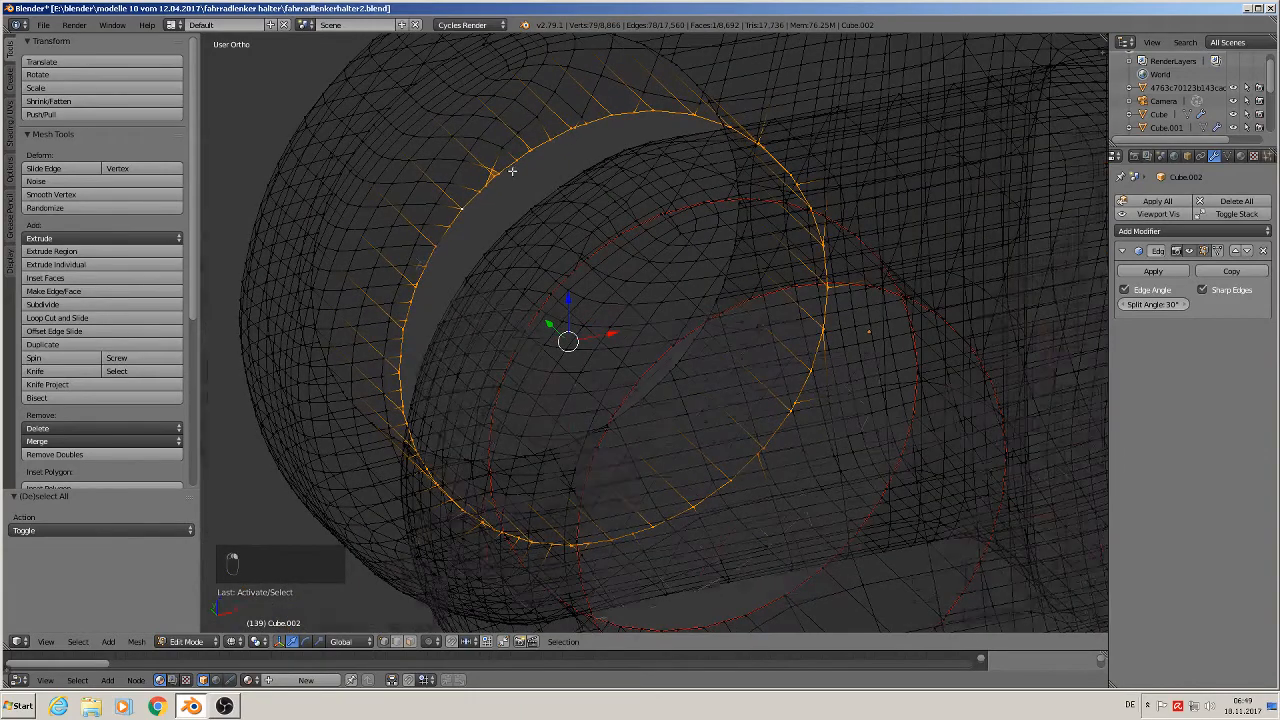
pyautogui.scroll(2, 474, 160)
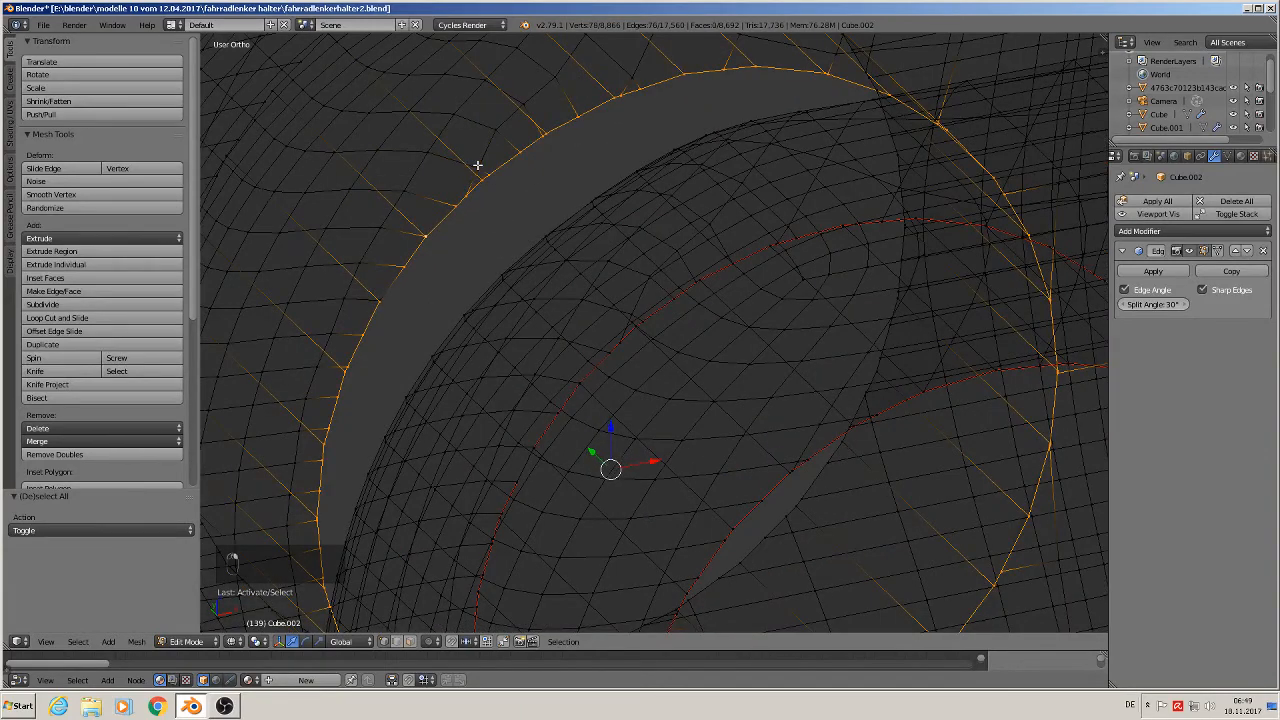
pyautogui.scroll(-2, 500, 243)
pyautogui.moveTo(591, 297); pyautogui.dragTo(541, 300, button='middle')
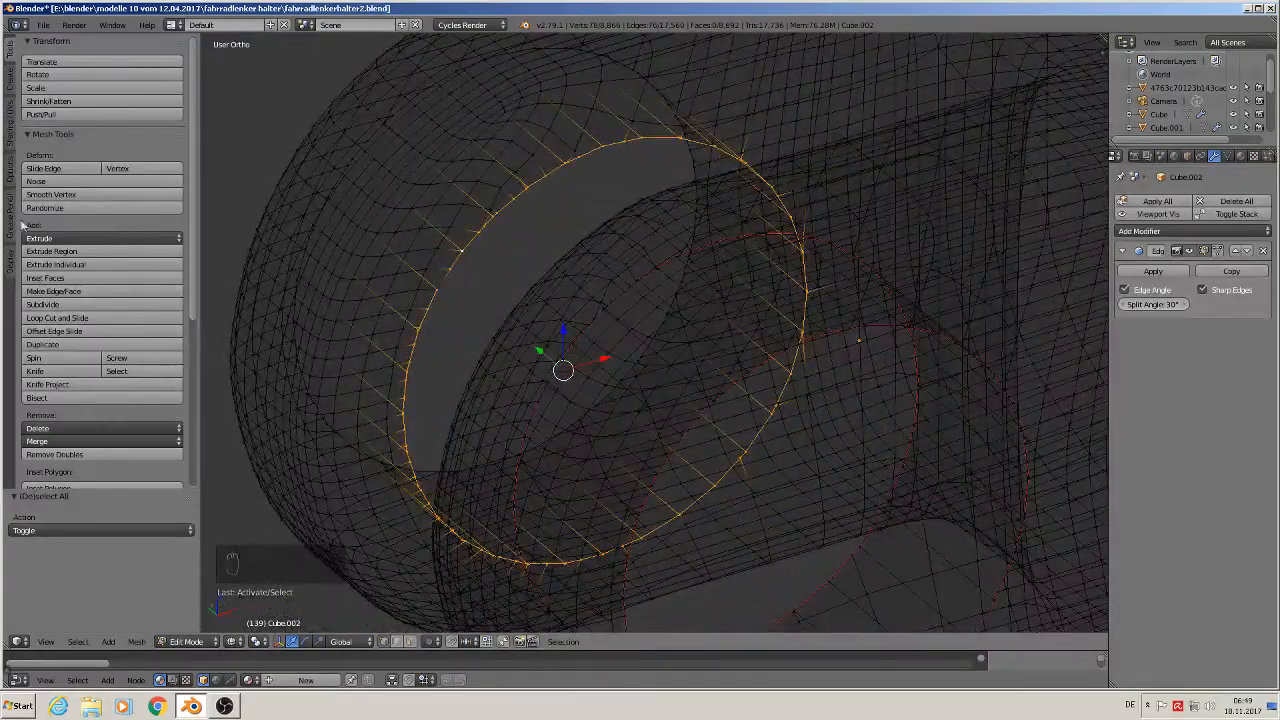
# - Mark the selected hole rim edges as a seam and clear the selection
pyautogui.click(8, 134)
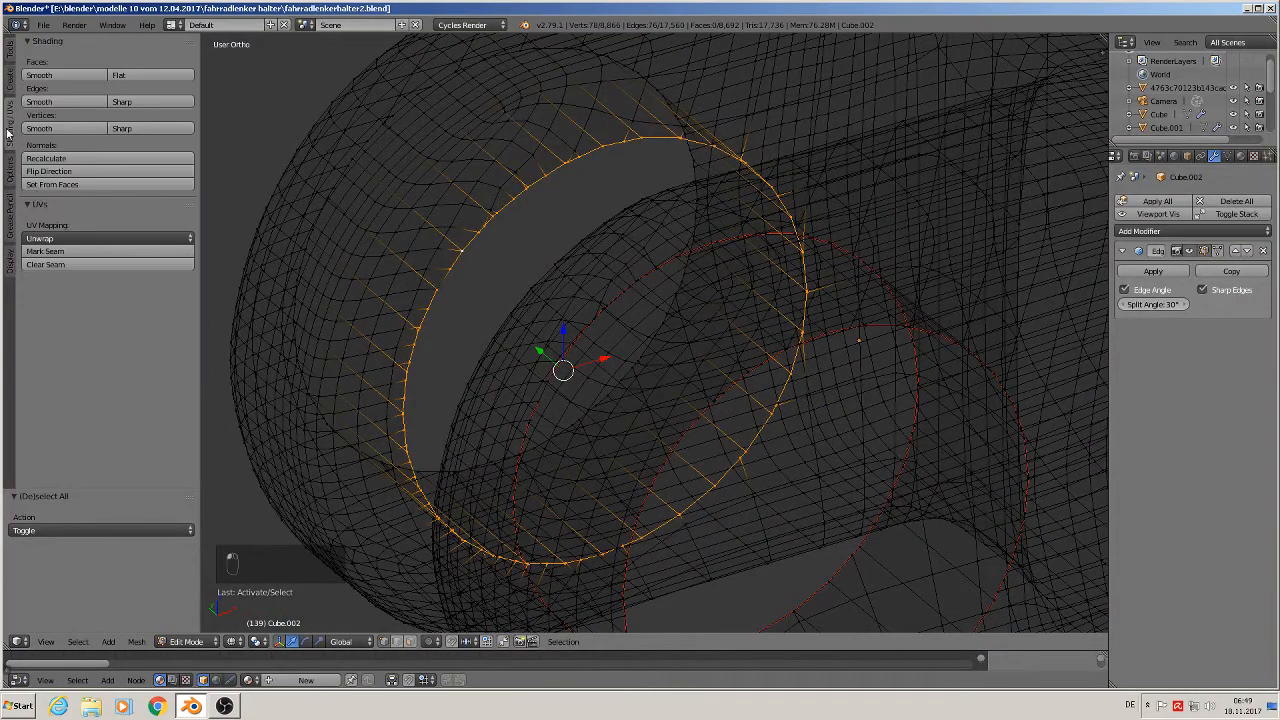
pyautogui.click(60, 251)
pyautogui.press('a')
pyautogui.scroll(-5, 449, 349)
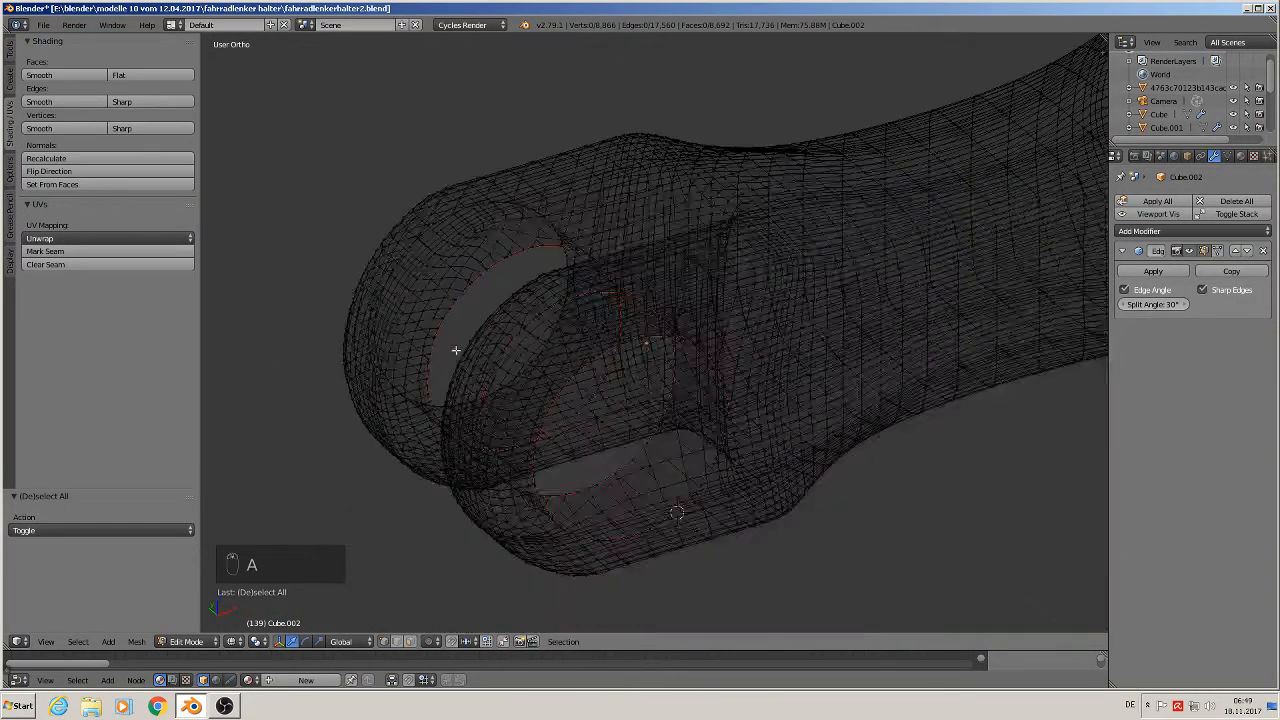
# - Change the viewport shading from wireframe to Material after trying Solid
pyautogui.moveTo(473, 340); pyautogui.dragTo(476, 415, button='middle')
pyautogui.click(236, 642)
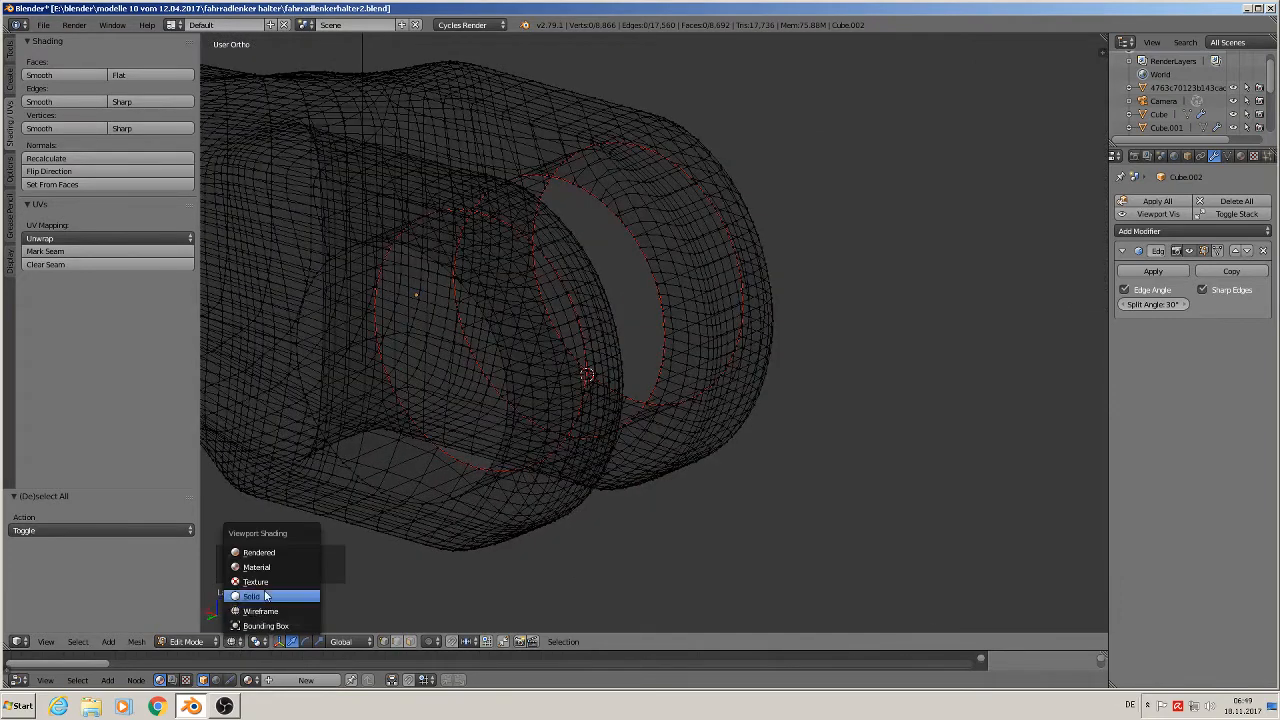
pyautogui.click(263, 594)
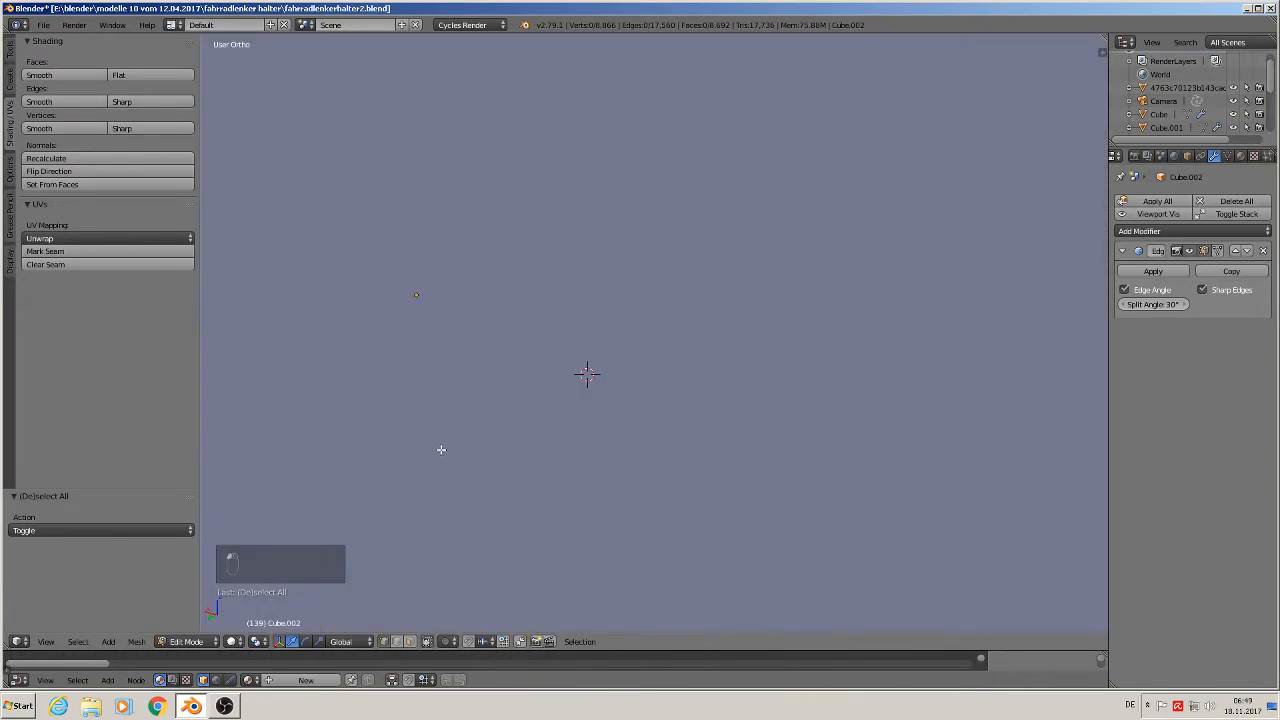
pyautogui.scroll(-6, 430, 470)
pyautogui.moveTo(443, 460); pyautogui.dragTo(400, 458, button='middle')
pyautogui.scroll(3, 400, 458)
pyautogui.click(255, 645)
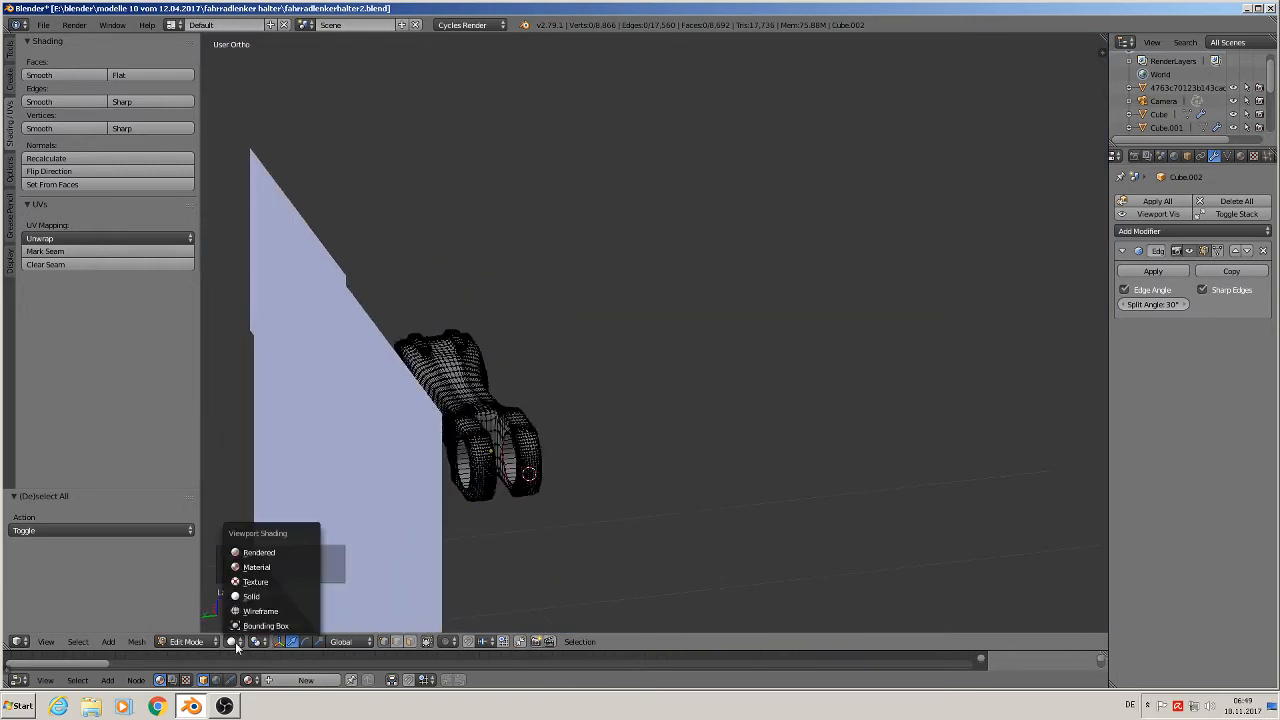
pyautogui.click(268, 567)
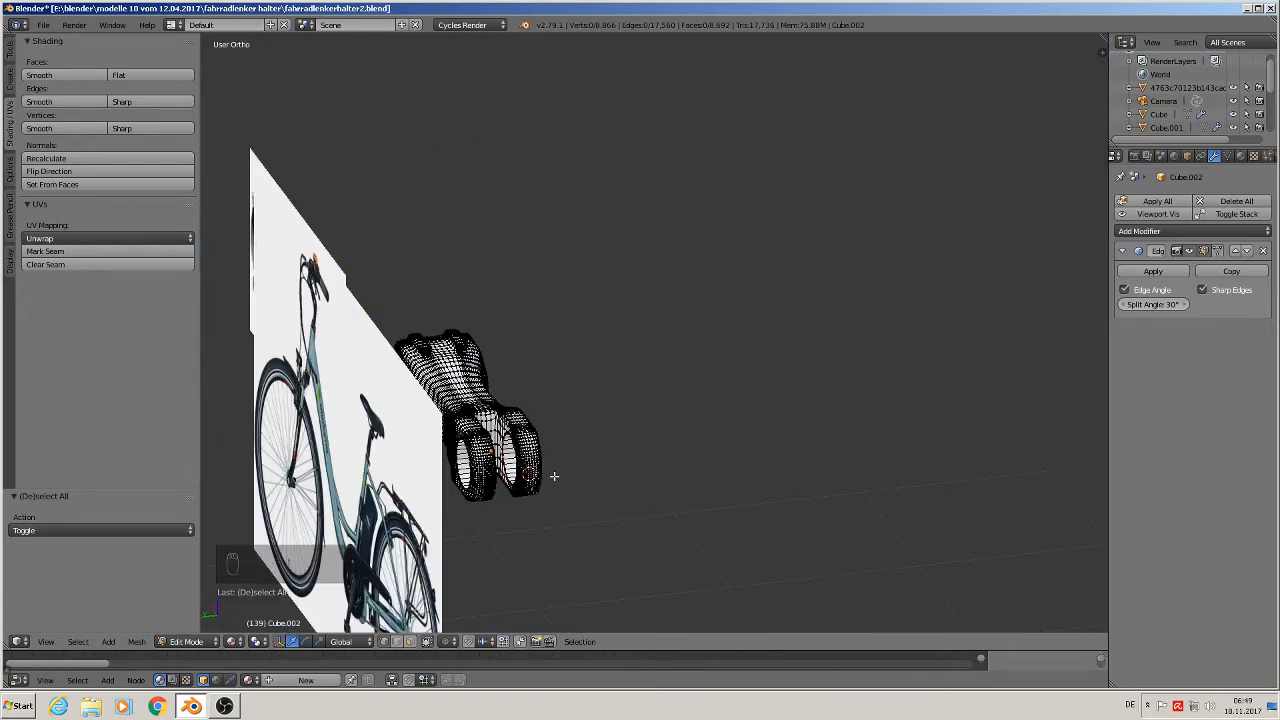
# - Leave Edit Mode and examine the smooth shading around the holes in the two prongs
pyautogui.press('Tab')
pyautogui.moveTo(543, 486); pyautogui.dragTo(622, 464, button='middle')
pyautogui.scroll(6, 600, 462)
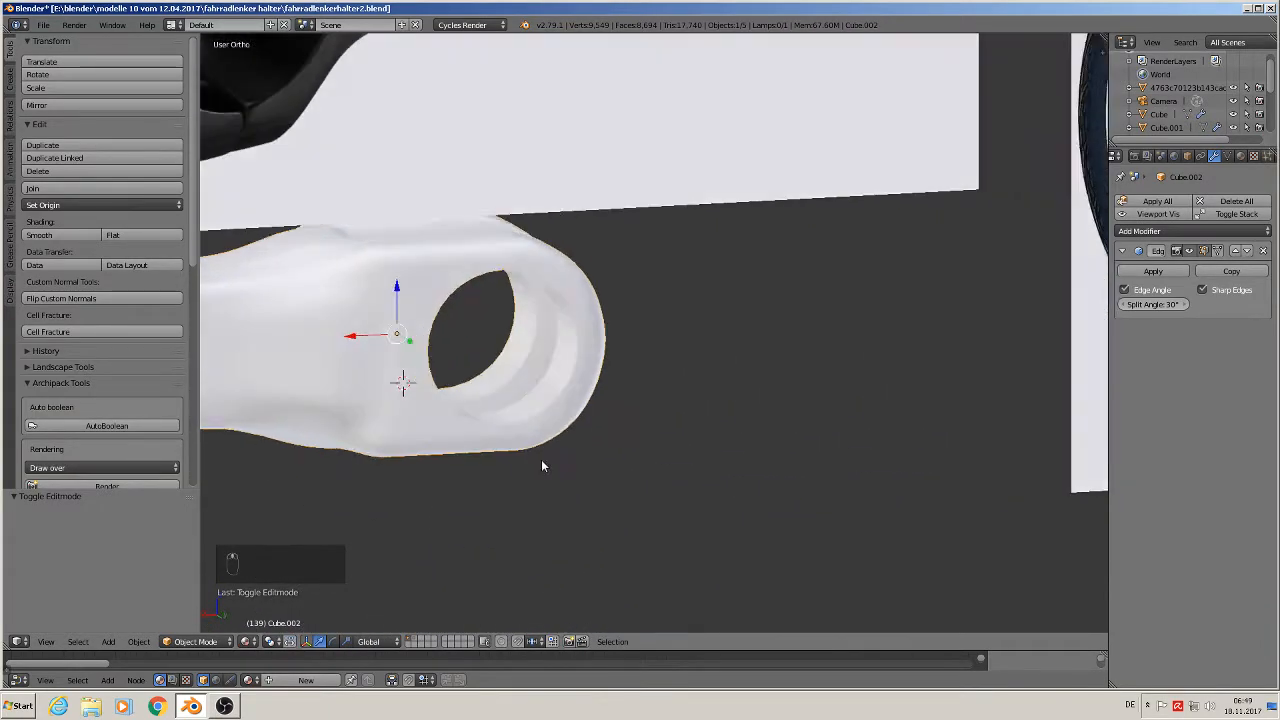
pyautogui.moveTo(541, 459); pyautogui.dragTo(613, 490, button='middle')
# - Re-enter Edit Mode and circle-select the vertices all around the outer rim of the near prong's hole
pyautogui.press('Tab')
pyautogui.scroll(2, 575, 430)
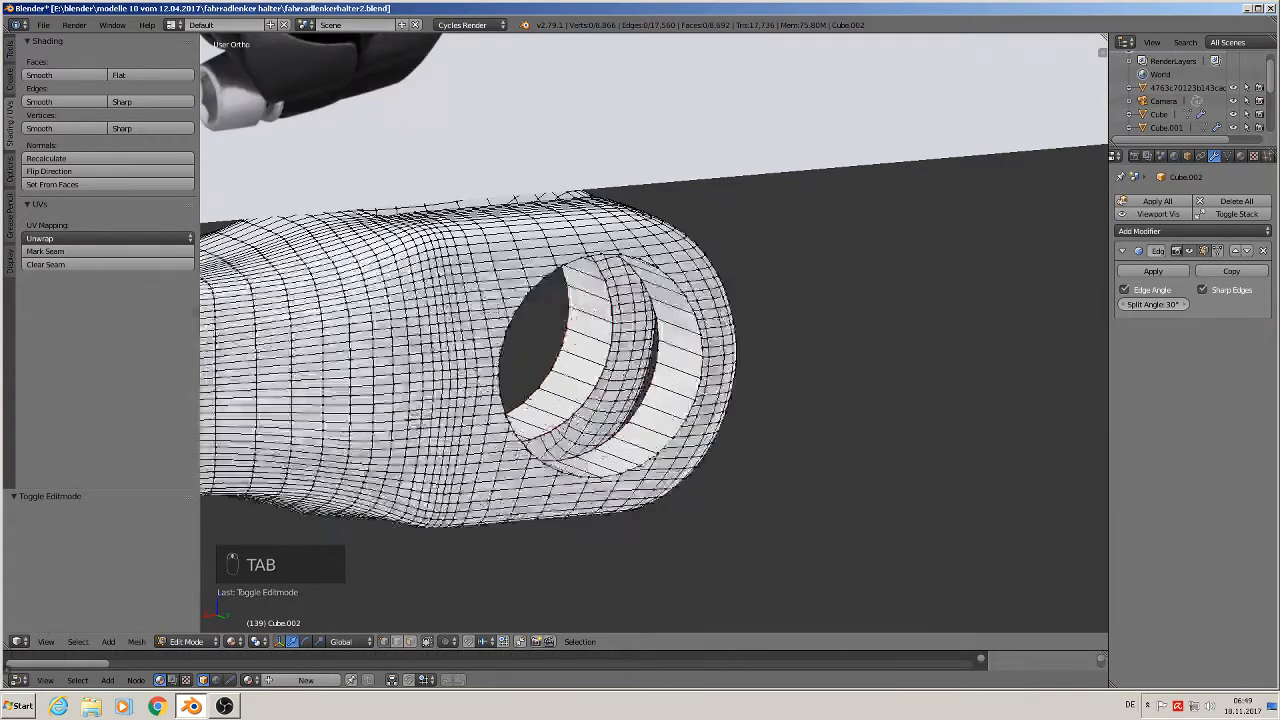
pyautogui.press('c')
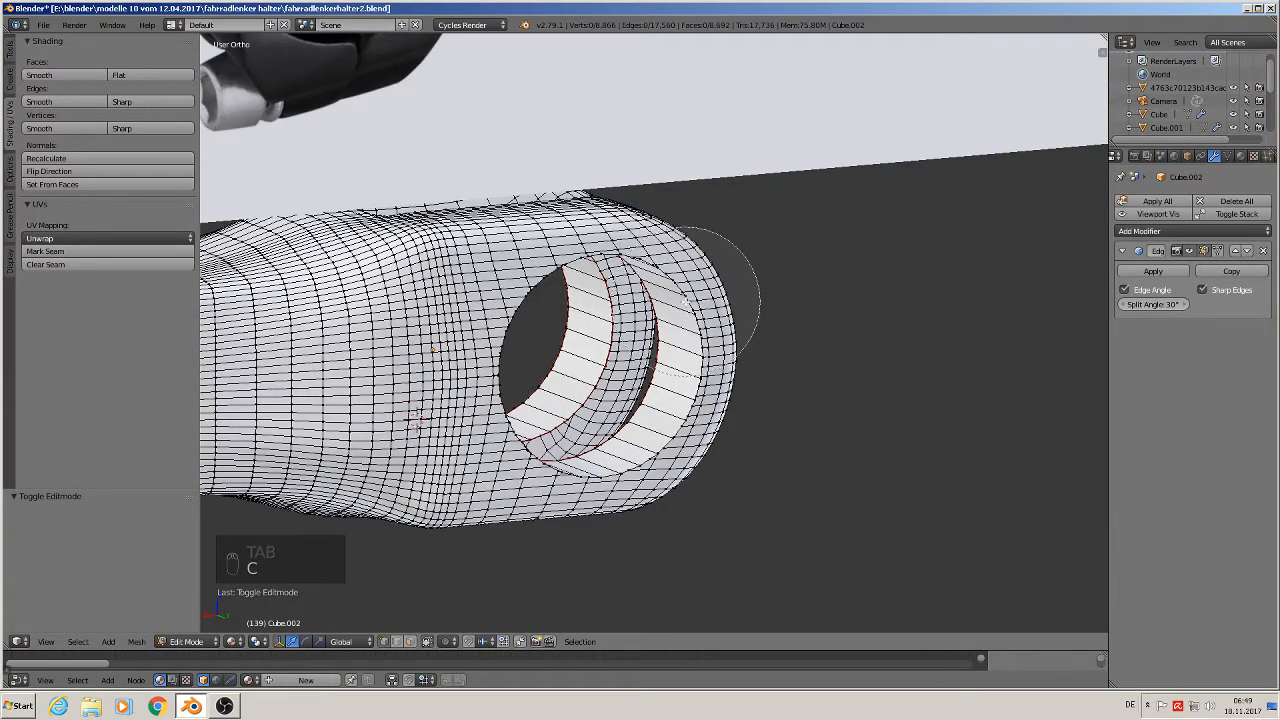
pyautogui.scroll(5, 700, 305)
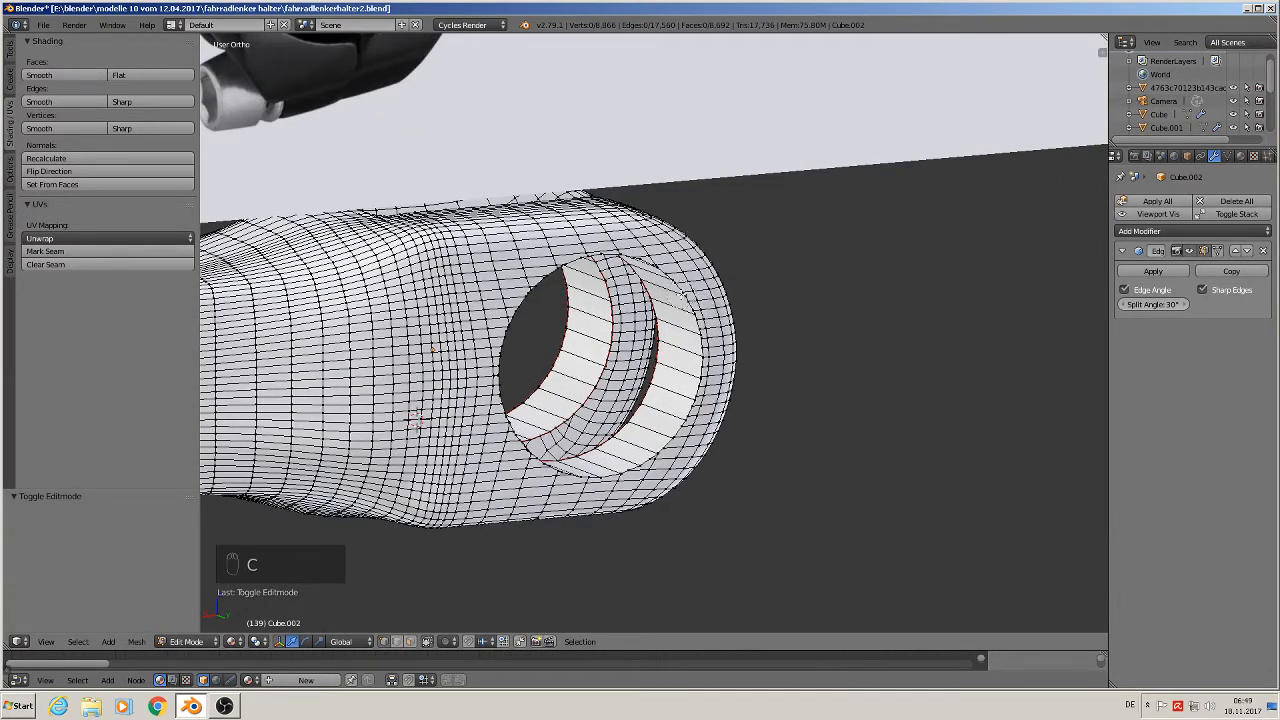
pyautogui.moveTo(660, 280)
pyautogui.mouseDown()
pyautogui.moveTo(695, 325)
pyautogui.moveTo(690, 405)
pyautogui.moveTo(630, 465)
pyautogui.moveTo(585, 478)
pyautogui.moveTo(538, 464)
pyautogui.mouseUp()
pyautogui.rightClick(538, 464)
pyautogui.moveTo(590, 450); pyautogui.dragTo(495, 483, button='middle')
pyautogui.press('c')
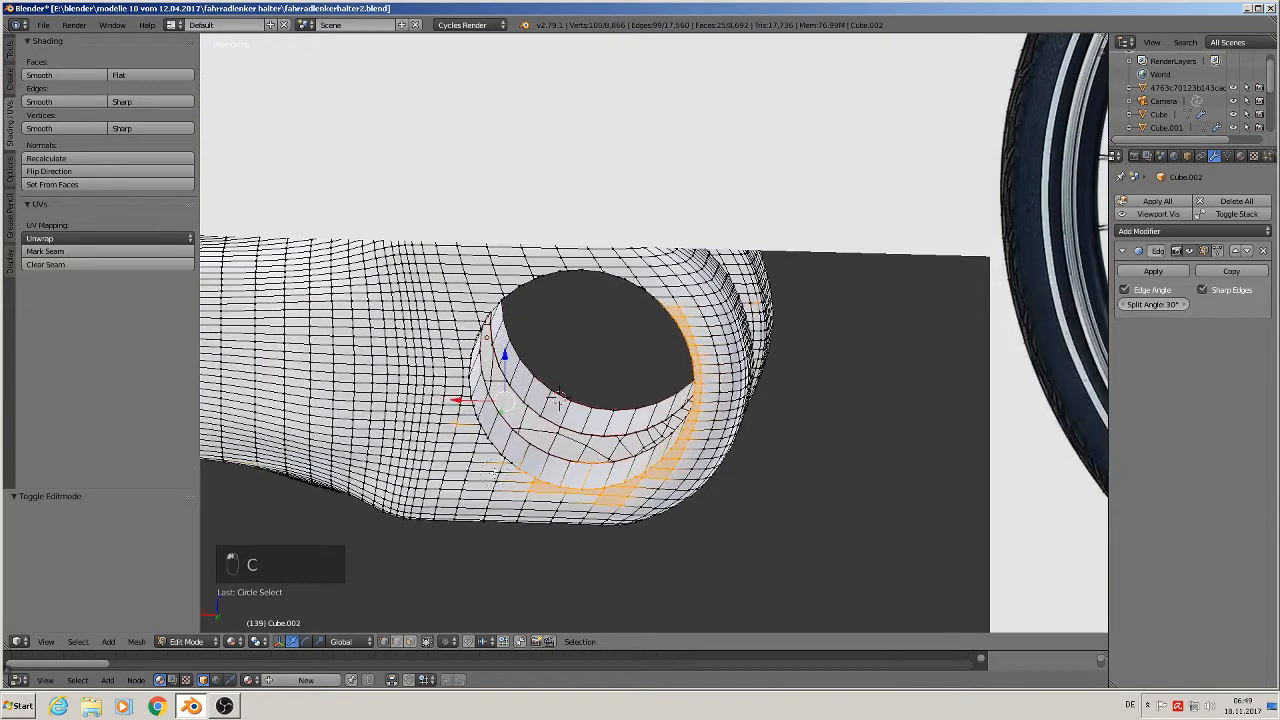
pyautogui.moveTo(495, 478)
pyautogui.mouseDown()
pyautogui.moveTo(466, 405)
pyautogui.moveTo(468, 318)
pyautogui.moveTo(525, 280)
pyautogui.moveTo(610, 268)
pyautogui.moveTo(662, 292)
pyautogui.mouseUp()
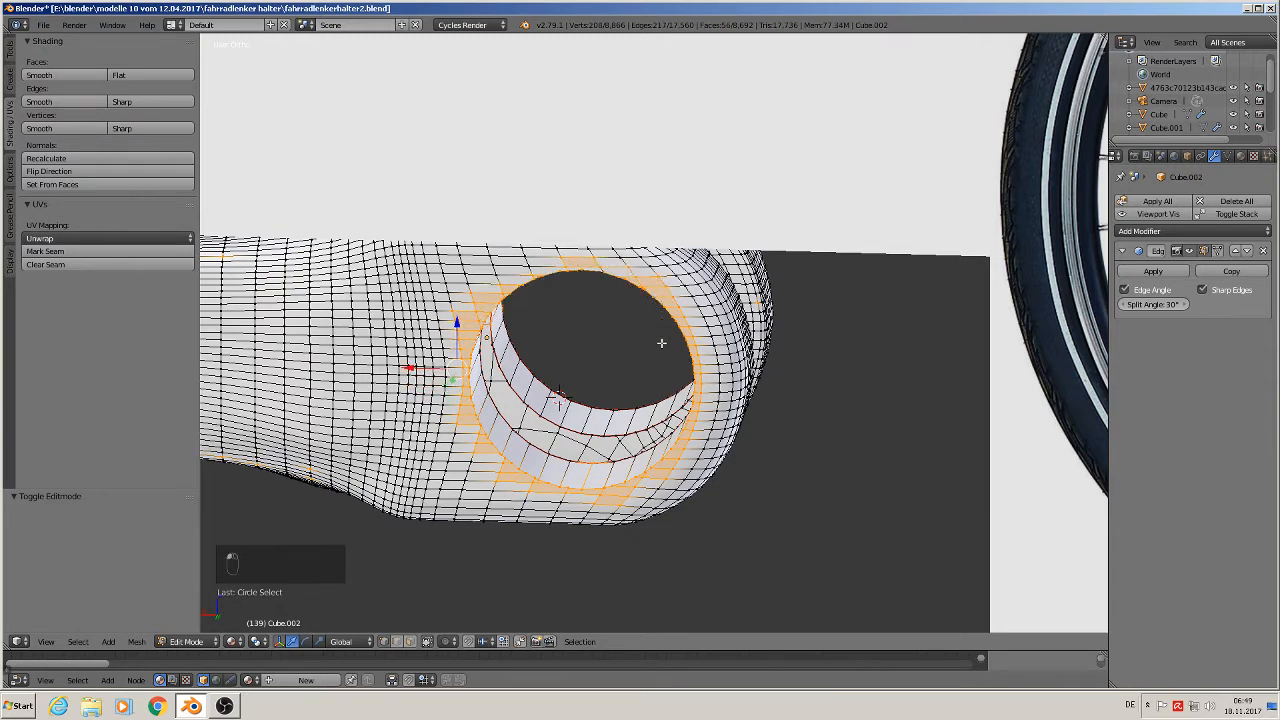
# - Deselect the surplus vertices outside the rim on the prong's rounded-end side and add the missing rim vertices
pyautogui.press('c')
pyautogui.moveTo(662, 274)
pyautogui.mouseDown(button='middle')
pyautogui.moveTo(703, 340)
pyautogui.moveTo(705, 424)
pyautogui.moveTo(708, 410)
pyautogui.mouseUp(button='middle')
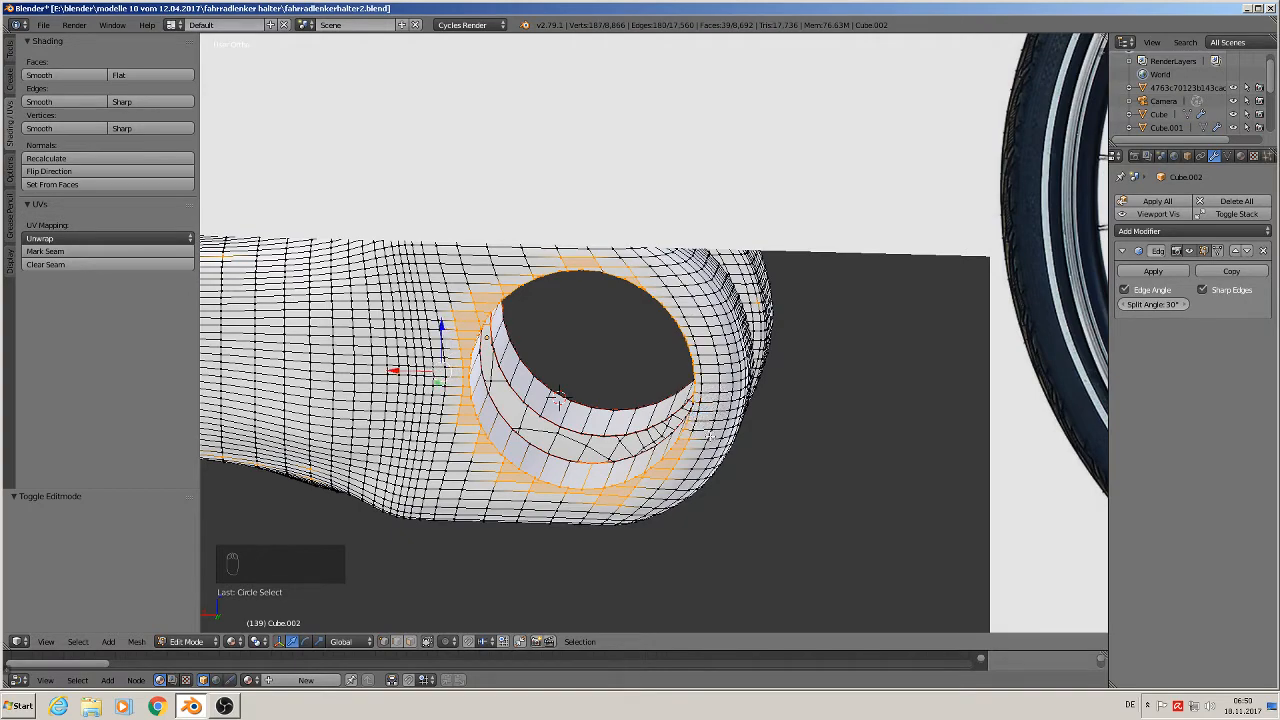
pyautogui.scroll(5, 558, 398)
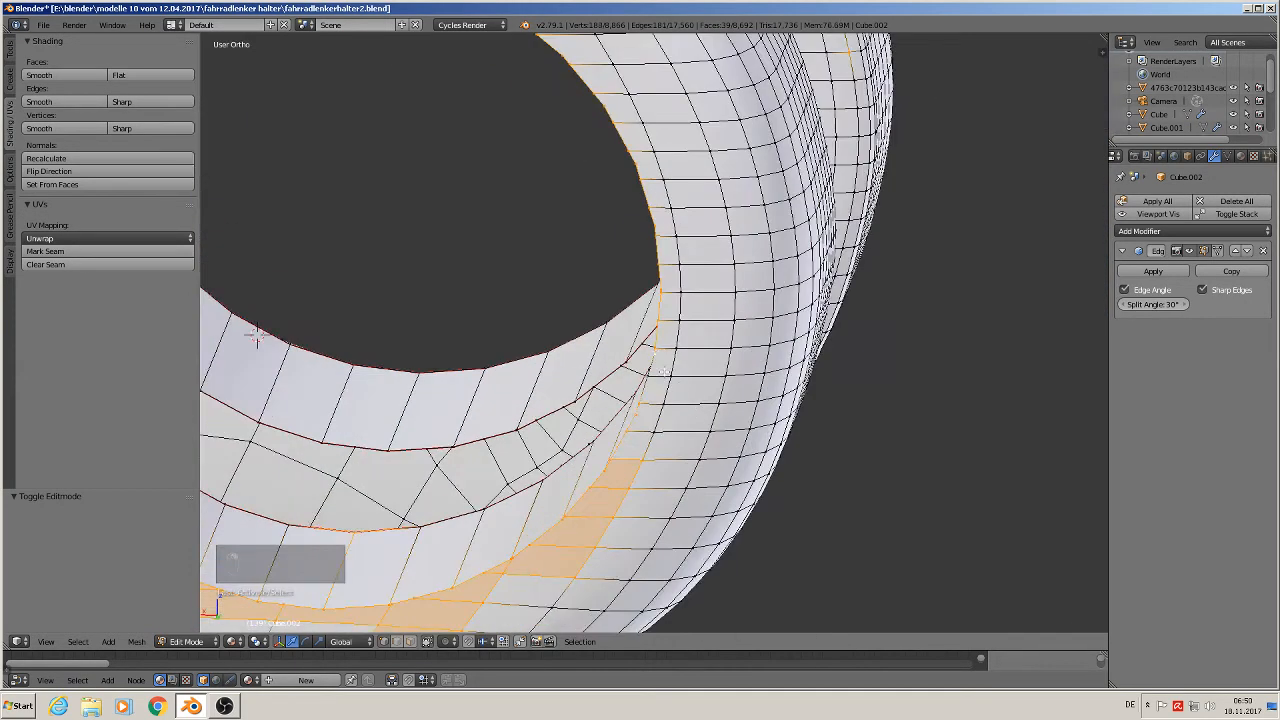
pyautogui.moveTo(664, 372); pyautogui.dragTo(682, 333, button='middle')
pyautogui.scroll(-2, 687, 390)
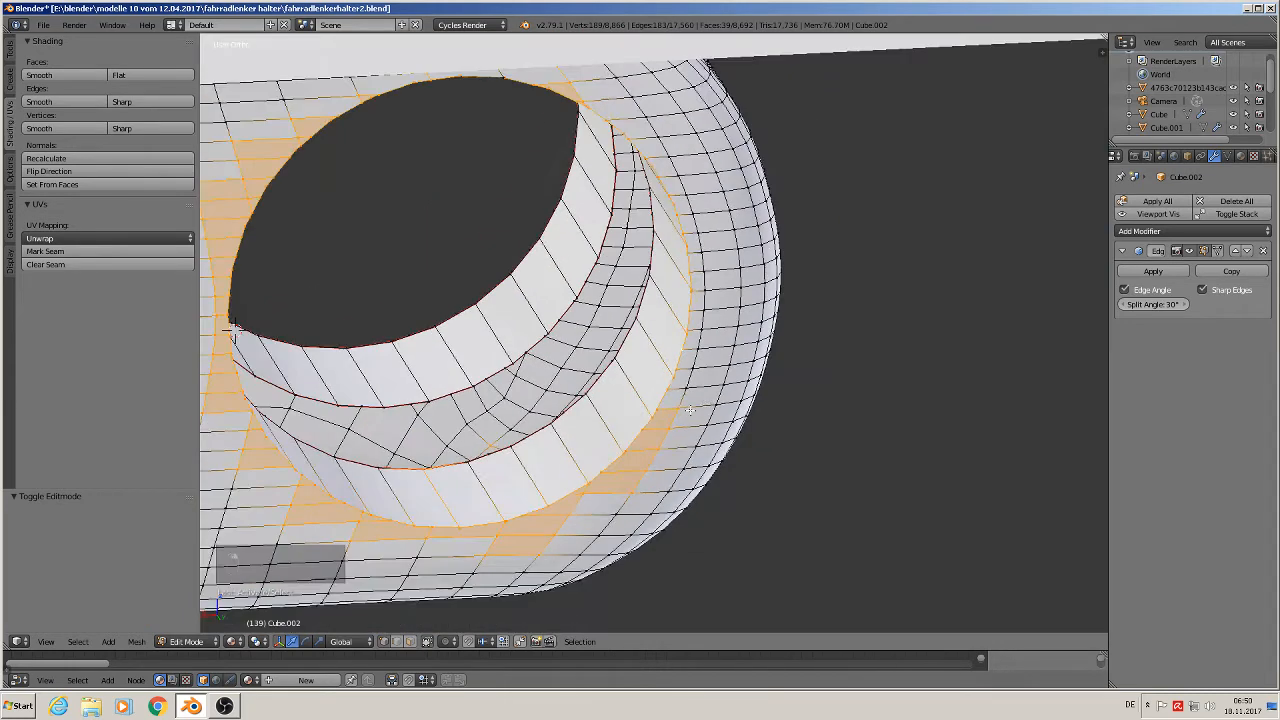
pyautogui.moveTo(687, 390)
pyautogui.keyDown('shift'); pyautogui.mouseDown(button='middle')
pyautogui.moveTo(778, 298)
pyautogui.moveTo(666, 458)
pyautogui.moveTo(923, 304)
pyautogui.moveTo(873, 305)
pyautogui.moveTo(747, 415)
pyautogui.mouseUp(button='middle'); pyautogui.keyUp('shift')
pyautogui.scroll(3, 764, 331)
pyautogui.rightClick(663, 458)
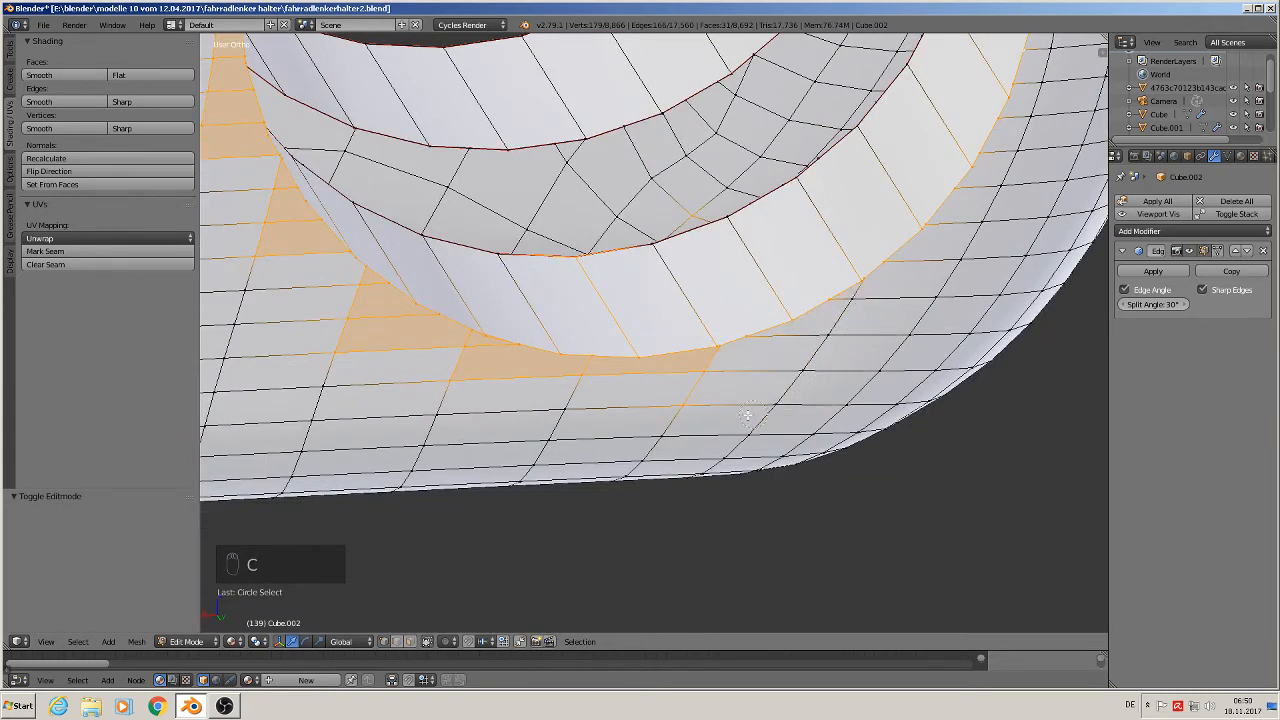
# - Deselect the surplus surface vertices one by one just below the hole's lower rim
pyautogui.rightClick(707, 375)
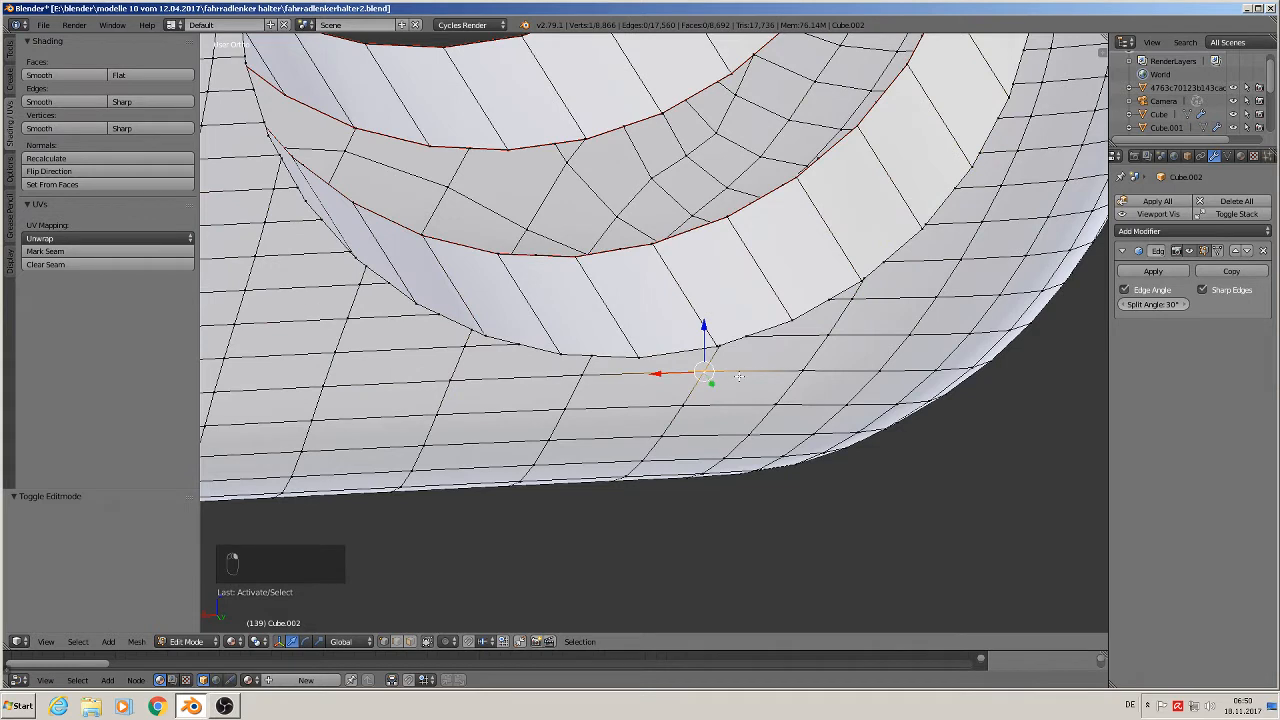
pyautogui.hotkey('ctrl', 'z')
pyautogui.keyDown('shift'); pyautogui.rightClick(710, 372); pyautogui.keyUp('shift')
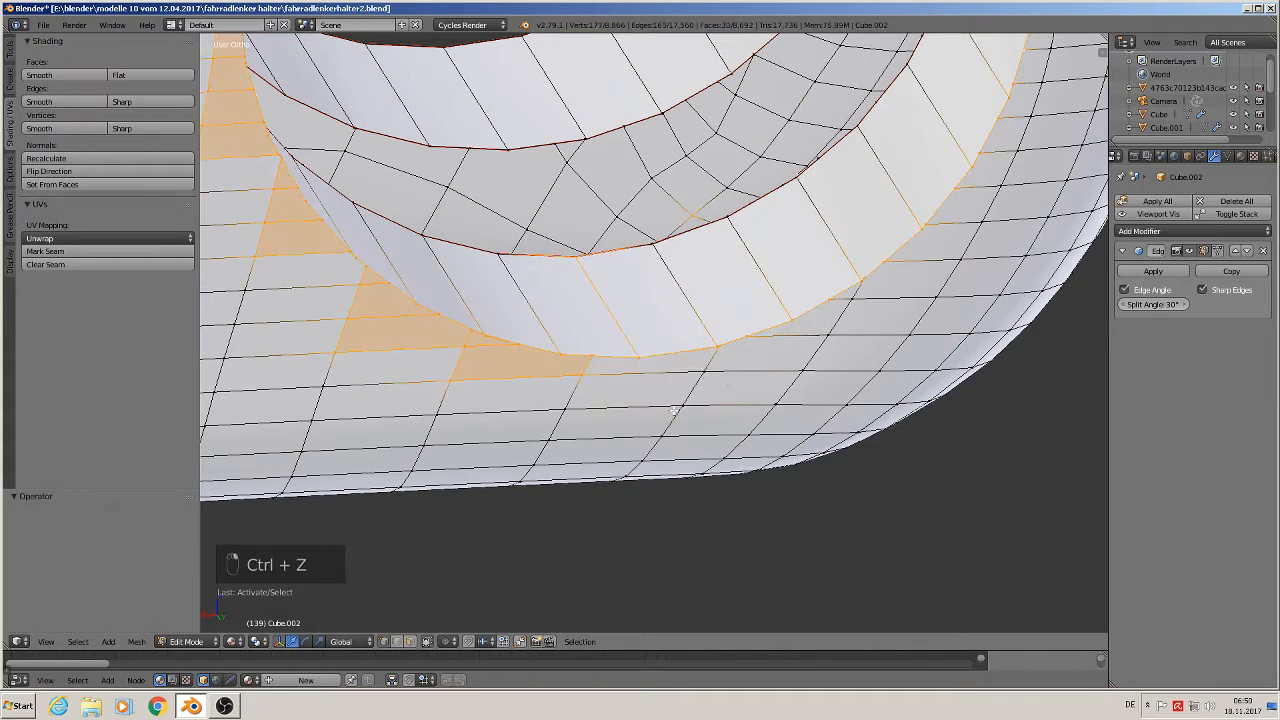
pyautogui.keyDown('shift'); pyautogui.rightClick(505, 370); pyautogui.keyUp('shift')
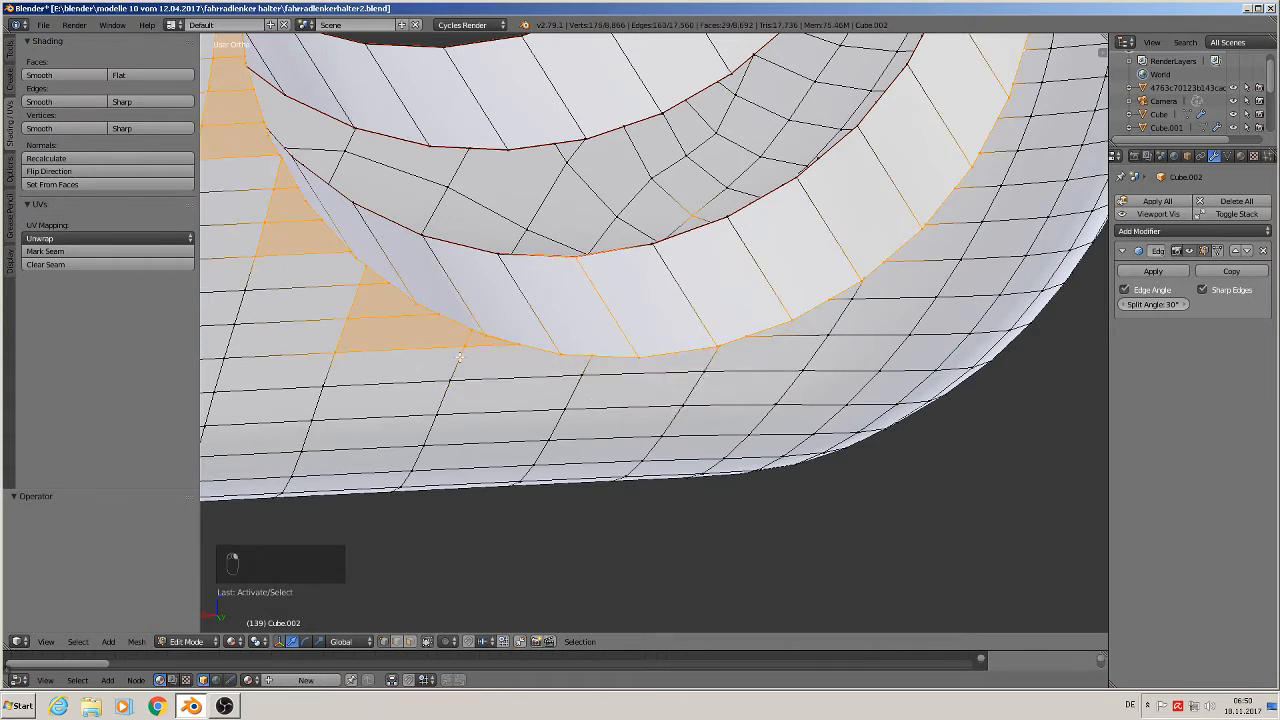
pyautogui.keyDown('shift'); pyautogui.rightClick(420, 342); pyautogui.keyUp('shift')
pyautogui.keyDown('shift'); pyautogui.rightClick(346, 316); pyautogui.keyUp('shift')
pyautogui.keyDown('shift'); pyautogui.rightClick(356, 283); pyautogui.keyUp('shift')
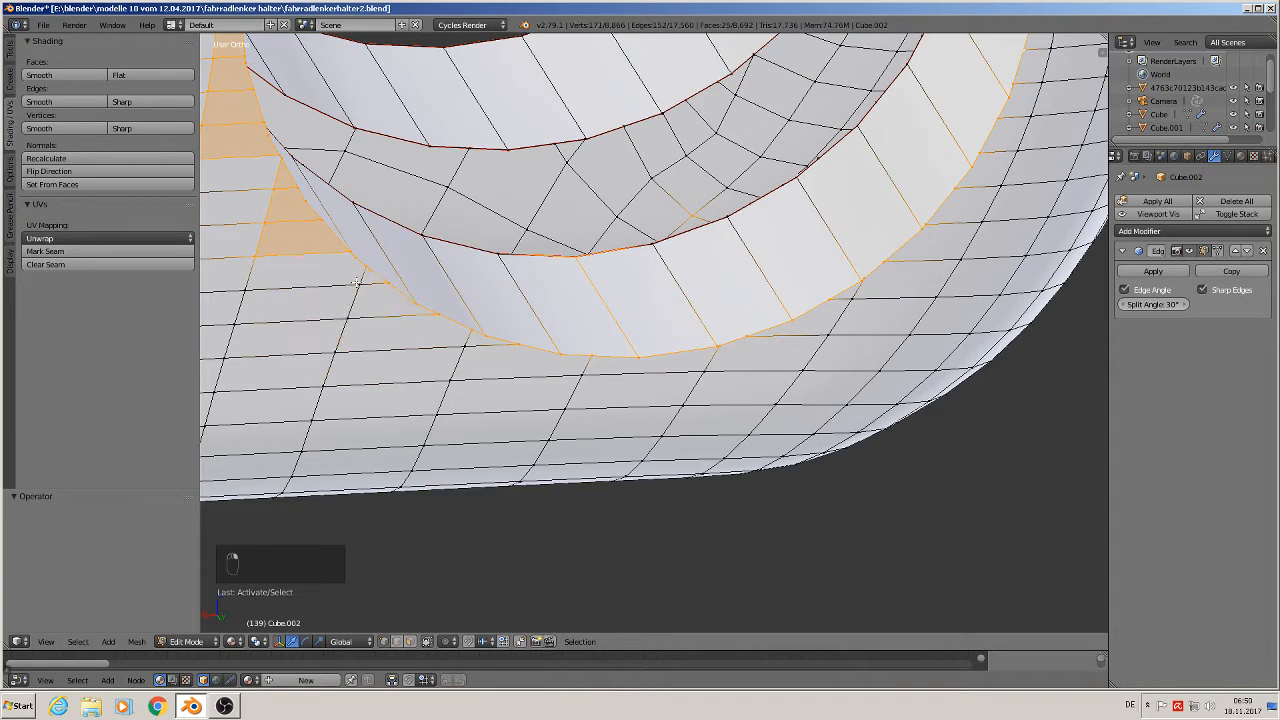
# - Deselect the surplus surface vertices outside the near prong's hole rim on the side facing the holder's body
pyautogui.keyDown('shift'); pyautogui.moveTo(303, 268); pyautogui.dragTo(707, 369, button='middle'); pyautogui.keyUp('shift')
pyautogui.keyDown('shift'); pyautogui.rightClick(657, 328); pyautogui.keyUp('shift')
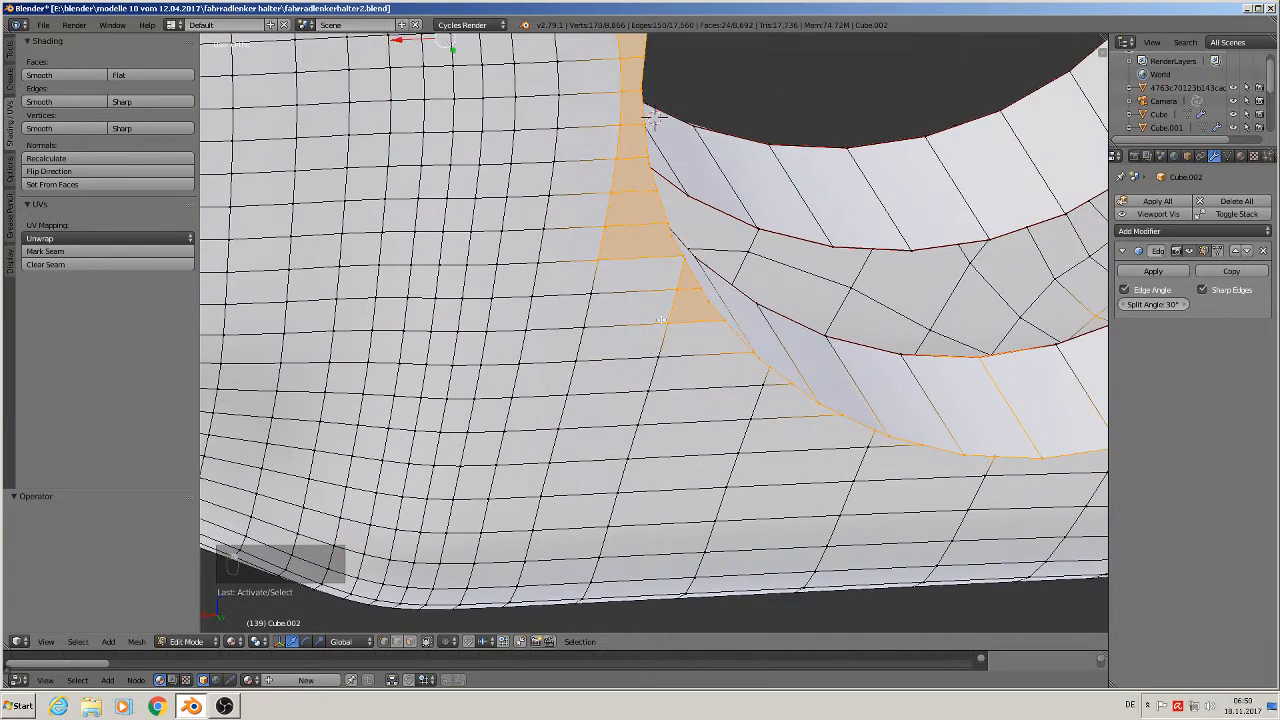
pyautogui.keyDown('shift'); pyautogui.rightClick(663, 297); pyautogui.keyUp('shift')
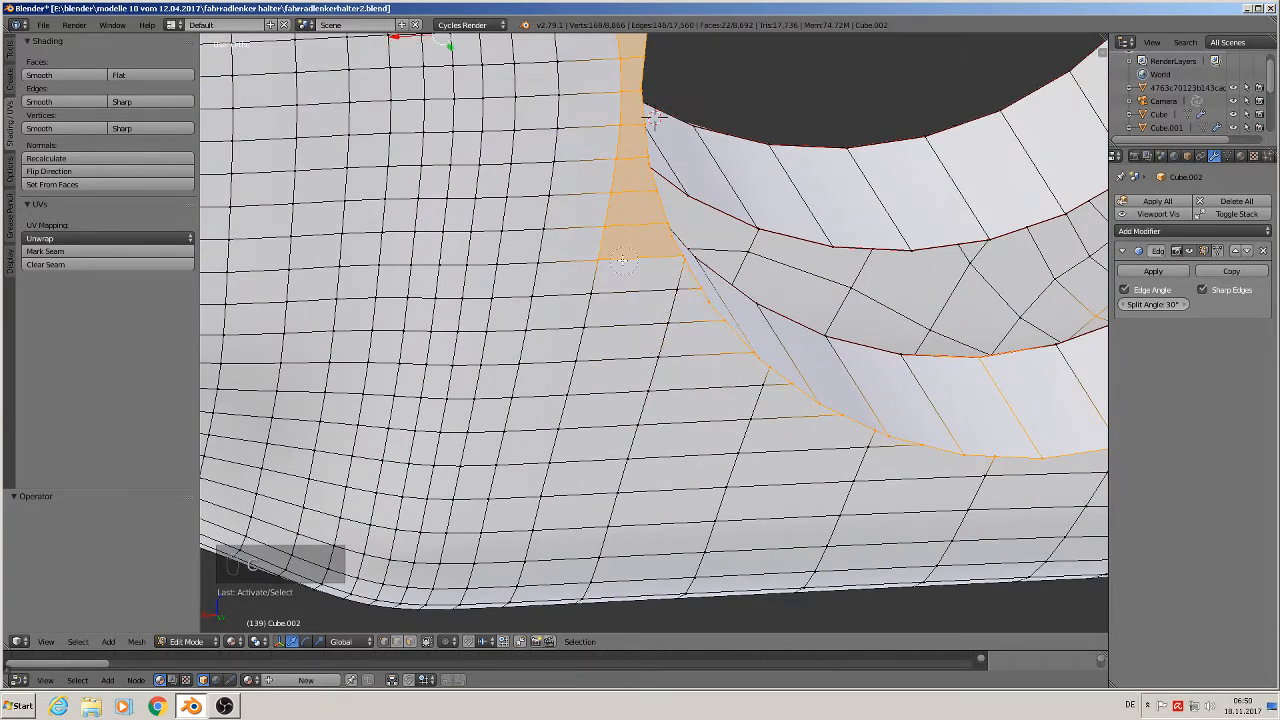
pyautogui.moveTo(621, 258)
pyautogui.mouseDown(button='middle')
pyautogui.moveTo(615, 88)
pyautogui.moveTo(556, 396)
pyautogui.mouseUp(button='middle')
pyautogui.rightClick(615, 90)
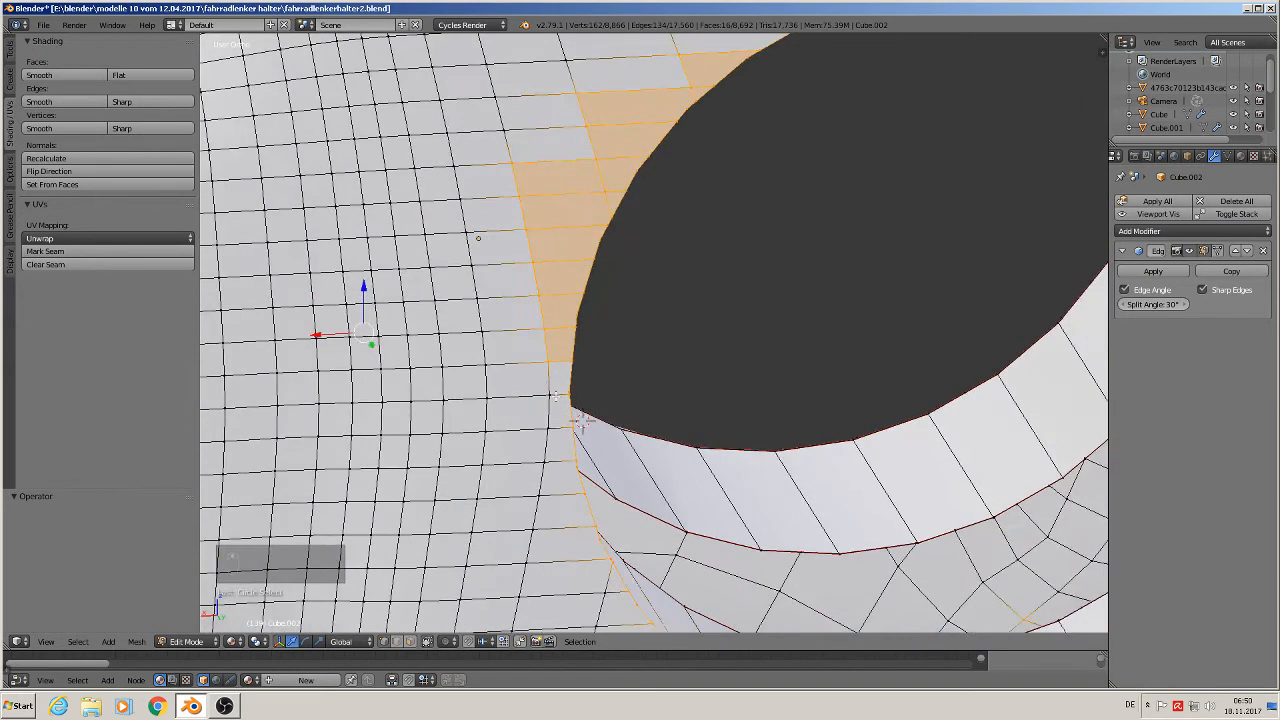
pyautogui.moveTo(530, 352); pyautogui.dragTo(547, 248, button='middle')
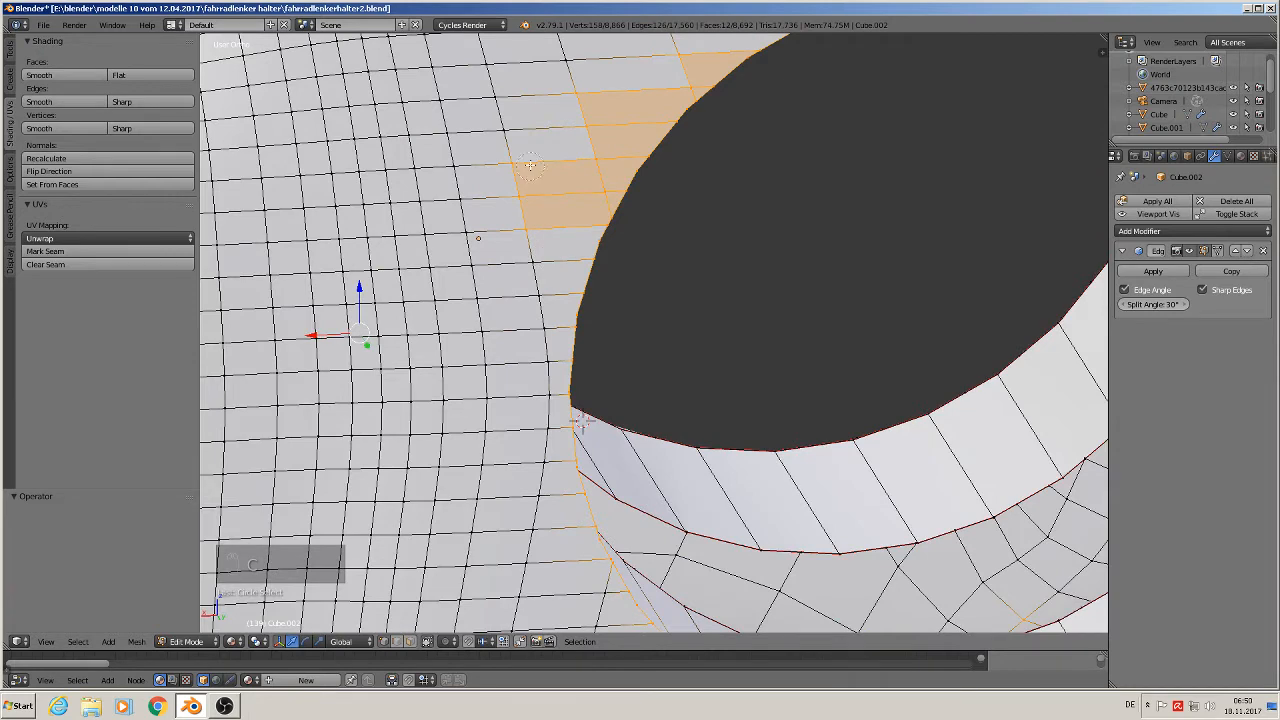
pyautogui.moveTo(530, 165); pyautogui.dragTo(525, 225, button='middle')
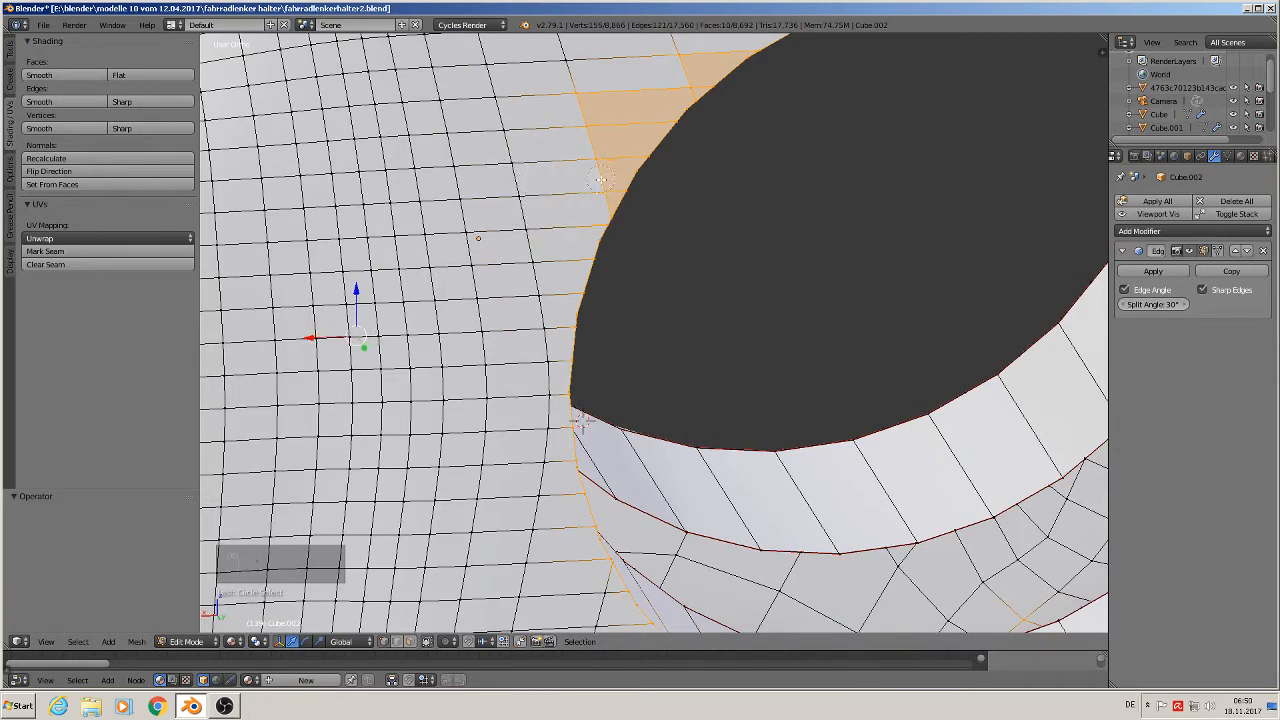
pyautogui.moveTo(598, 177); pyautogui.dragTo(578, 103, button='middle')
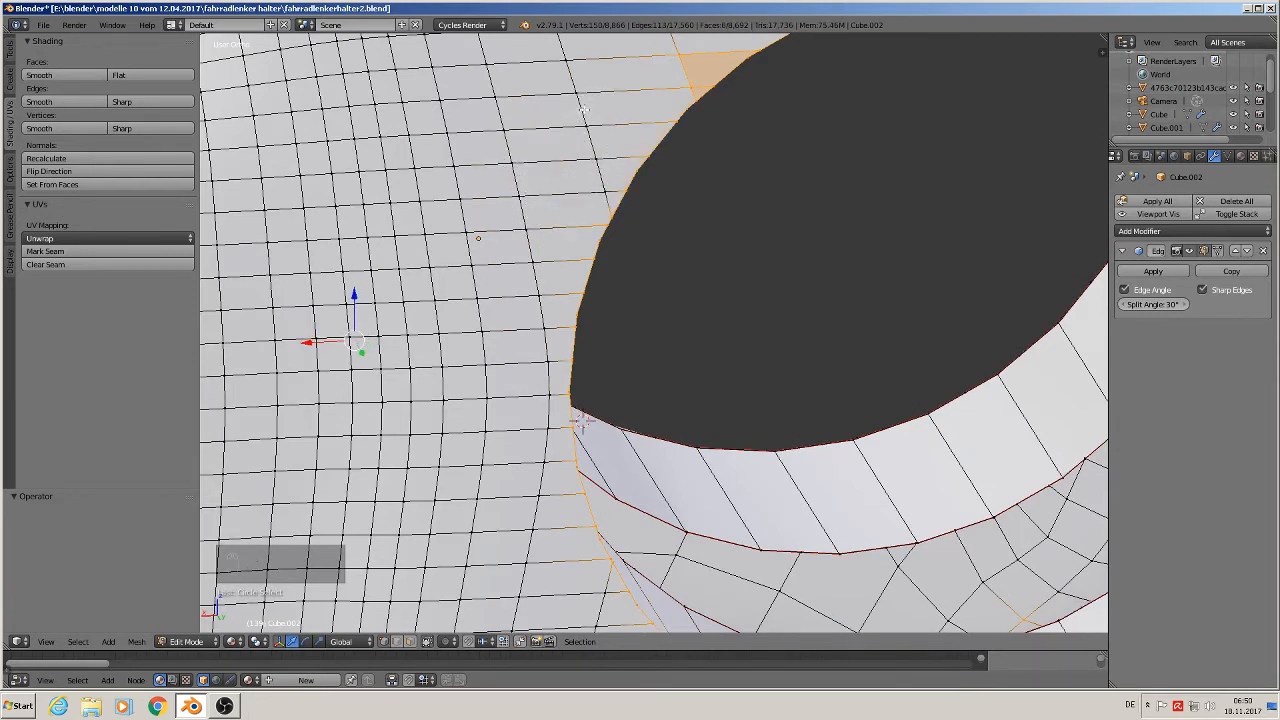
pyautogui.moveTo(721, 172); pyautogui.dragTo(552, 214, button='middle')
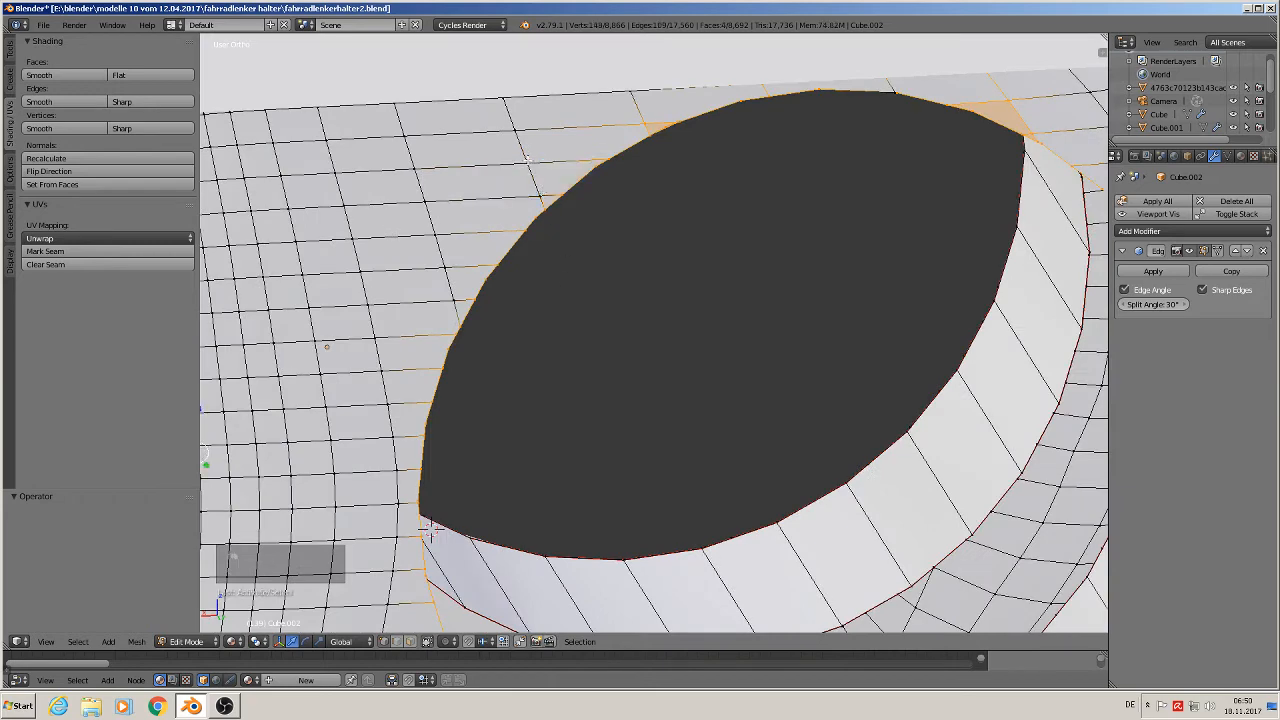
# - Deselect the surplus surface vertices above the hole's upper rim
pyautogui.moveTo(924, 212); pyautogui.dragTo(888, 184, button='middle')
pyautogui.keyDown('shift'); pyautogui.rightClick(880, 143); pyautogui.keyUp('shift')
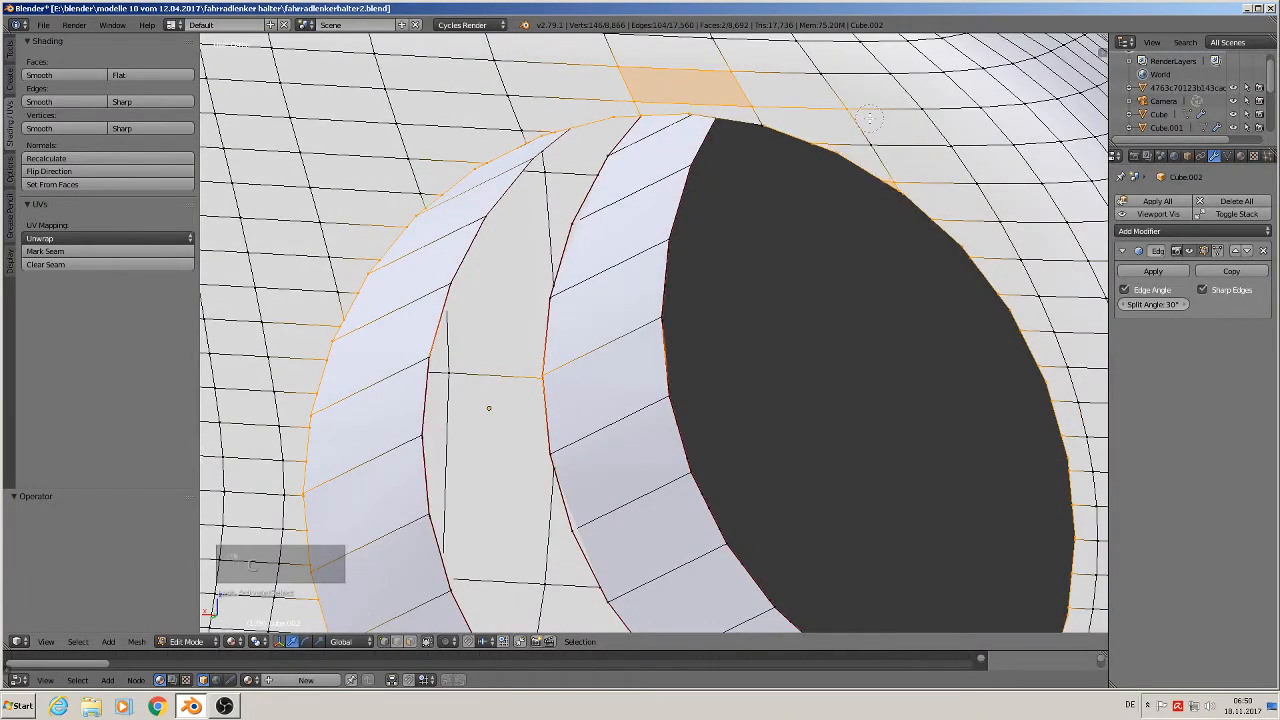
pyautogui.keyDown('shift'); pyautogui.rightClick(900, 170); pyautogui.keyUp('shift')
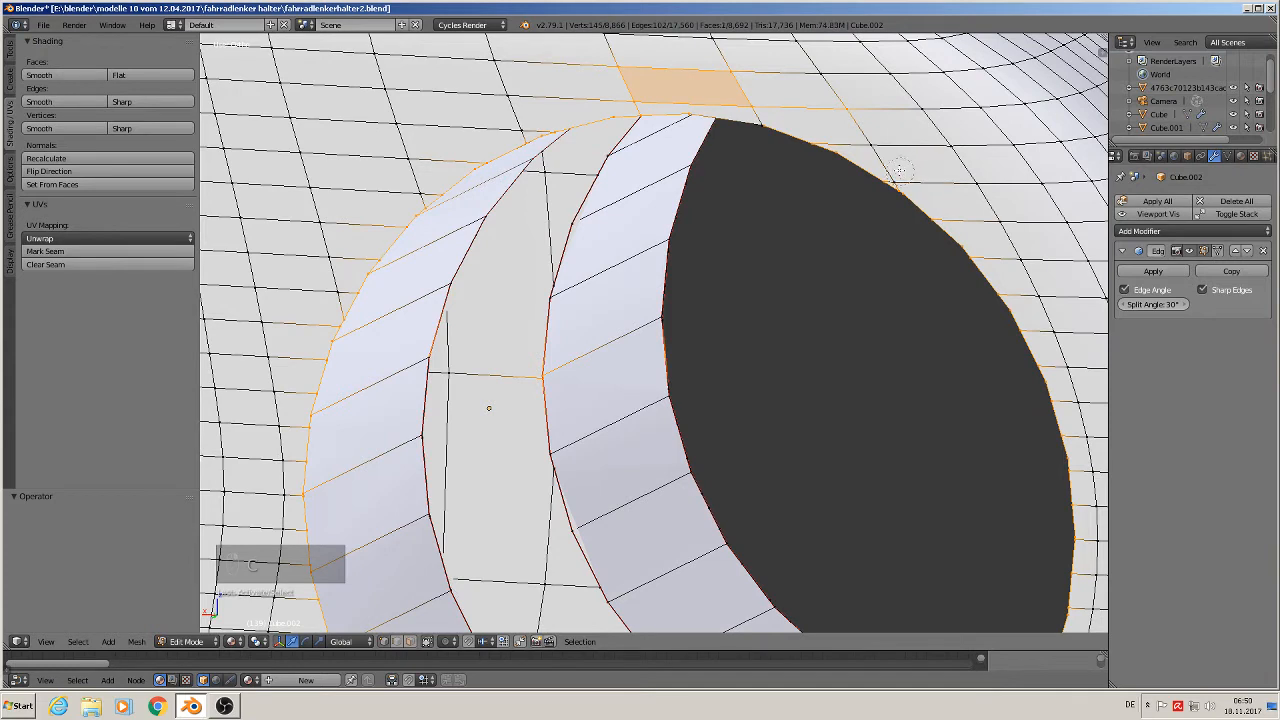
pyautogui.middleClick(845, 108)
pyautogui.middleClick(755, 106)
pyautogui.middleClick(732, 74)
pyautogui.middleClick(619, 74)
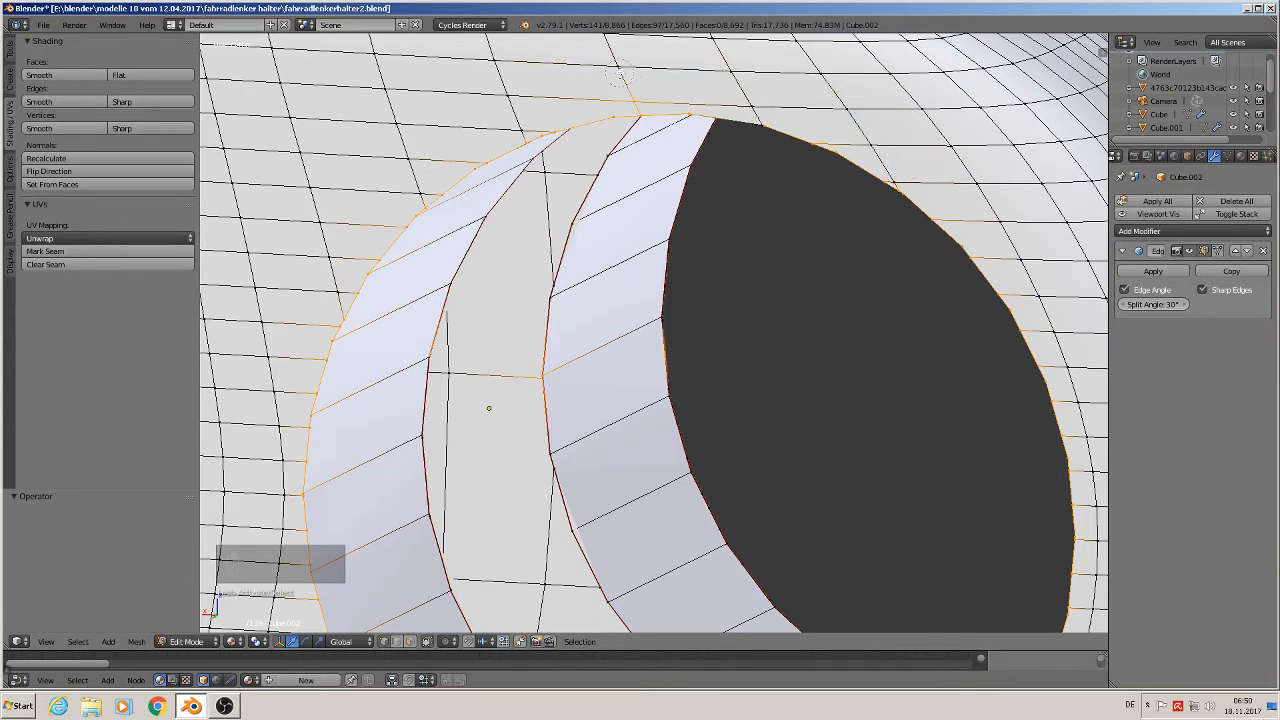
pyautogui.middleClick(628, 92)
pyautogui.scroll(-3, 629, 216)
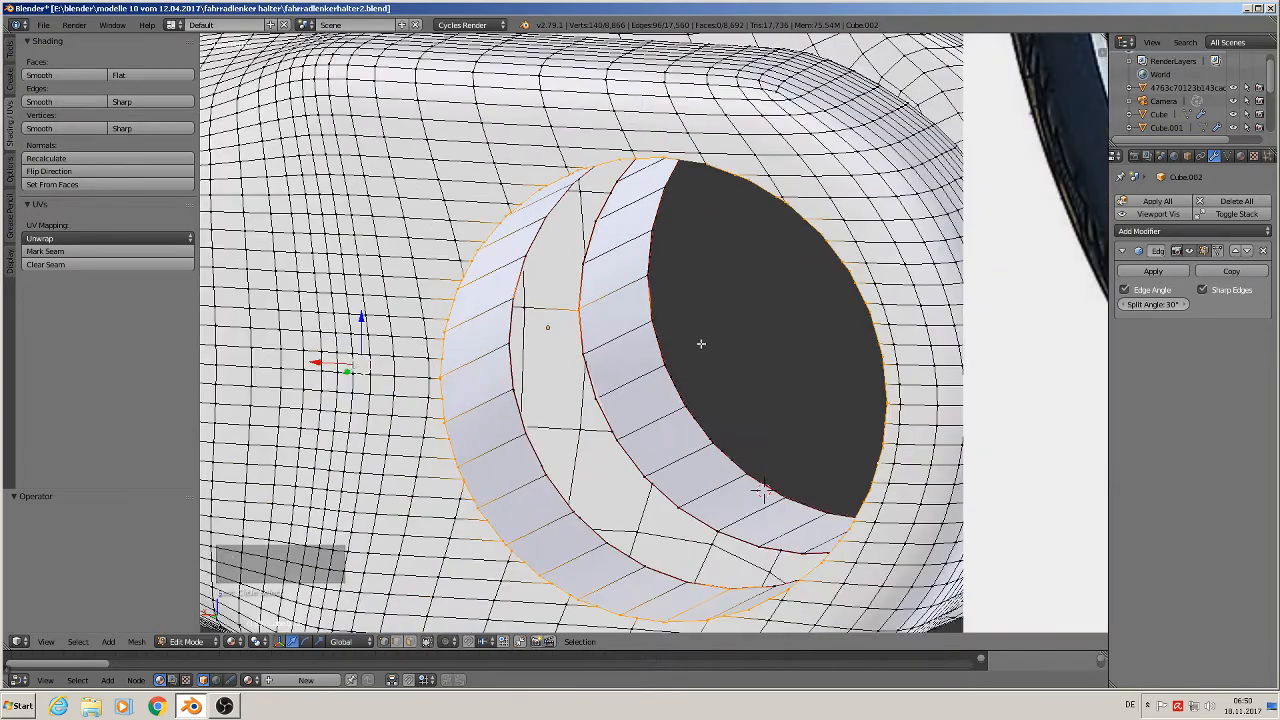
# - Switch to wireframe display and circle-deselect the stray vertices around the prongs outside the hole's rim
pyautogui.keyDown('shift'); pyautogui.moveTo(724, 376); pyautogui.dragTo(613, 253, button='middle'); pyautogui.keyUp('shift')
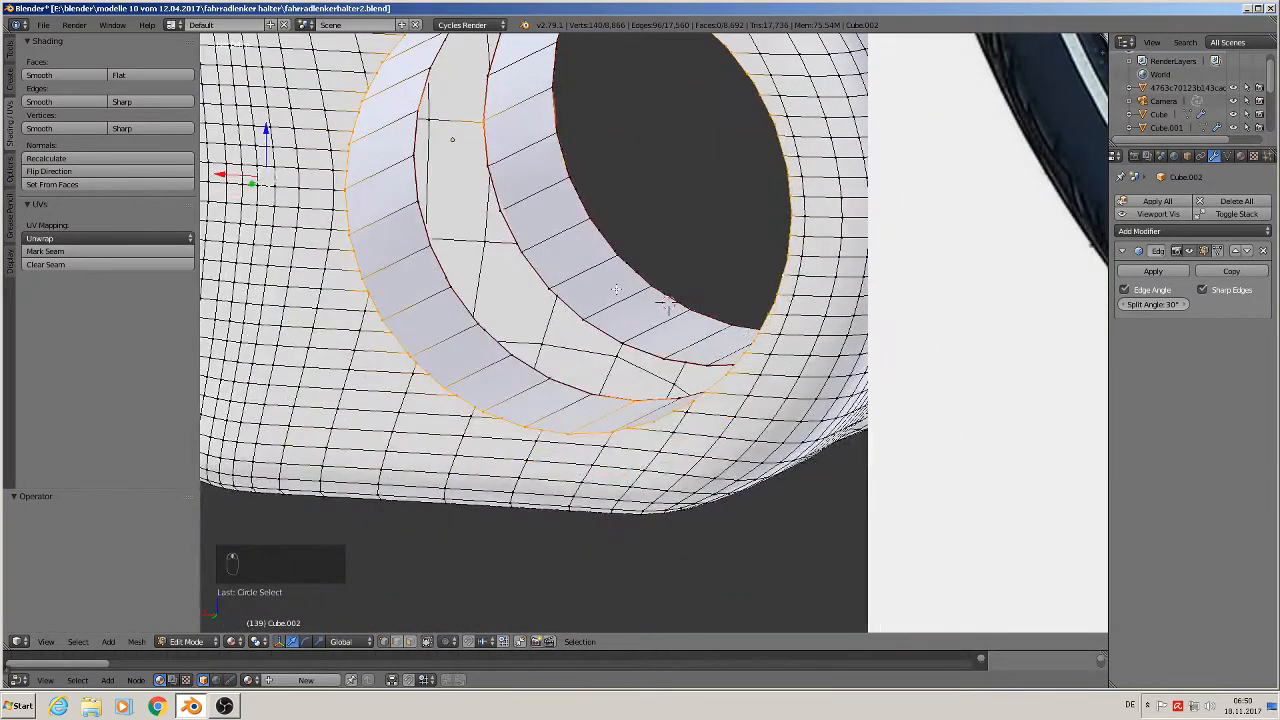
pyautogui.press('z')
pyautogui.moveTo(626, 323)
pyautogui.mouseDown(button='middle')
pyautogui.moveTo(657, 380)
pyautogui.moveTo(651, 358)
pyautogui.moveTo(729, 354)
pyautogui.moveTo(802, 280)
pyautogui.moveTo(712, 282)
pyautogui.mouseUp(button='middle')
pyautogui.press('c')
pyautogui.middleClick(657, 363)
pyautogui.scroll(-2, 802, 279)
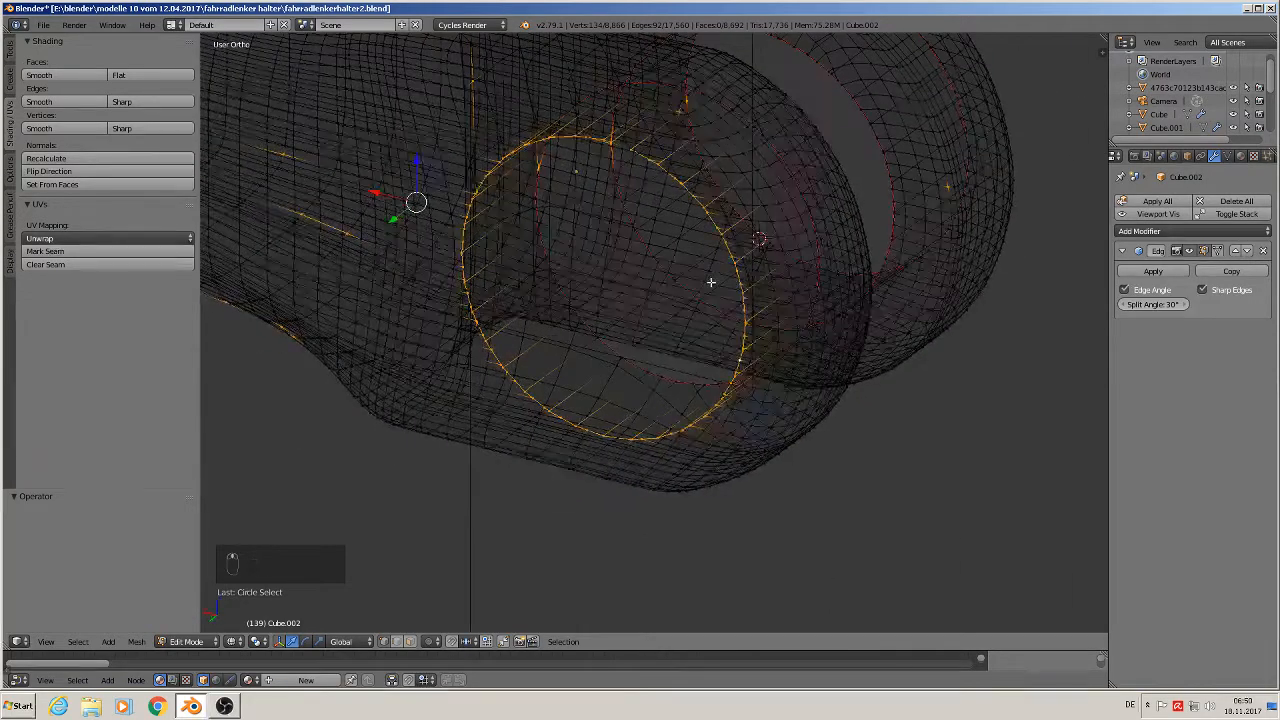
pyautogui.scroll(-3, 712, 282)
pyautogui.press('c')
pyautogui.moveTo(846, 209)
pyautogui.mouseDown(button='middle')
pyautogui.moveTo(806, 114)
pyautogui.moveTo(755, 90)
pyautogui.moveTo(506, 89)
pyautogui.moveTo(346, 131)
pyautogui.moveTo(409, 247)
pyautogui.moveTo(489, 259)
pyautogui.moveTo(366, 274)
pyautogui.moveTo(308, 251)
pyautogui.mouseUp(button='middle')
pyautogui.rightClick(334, 243)
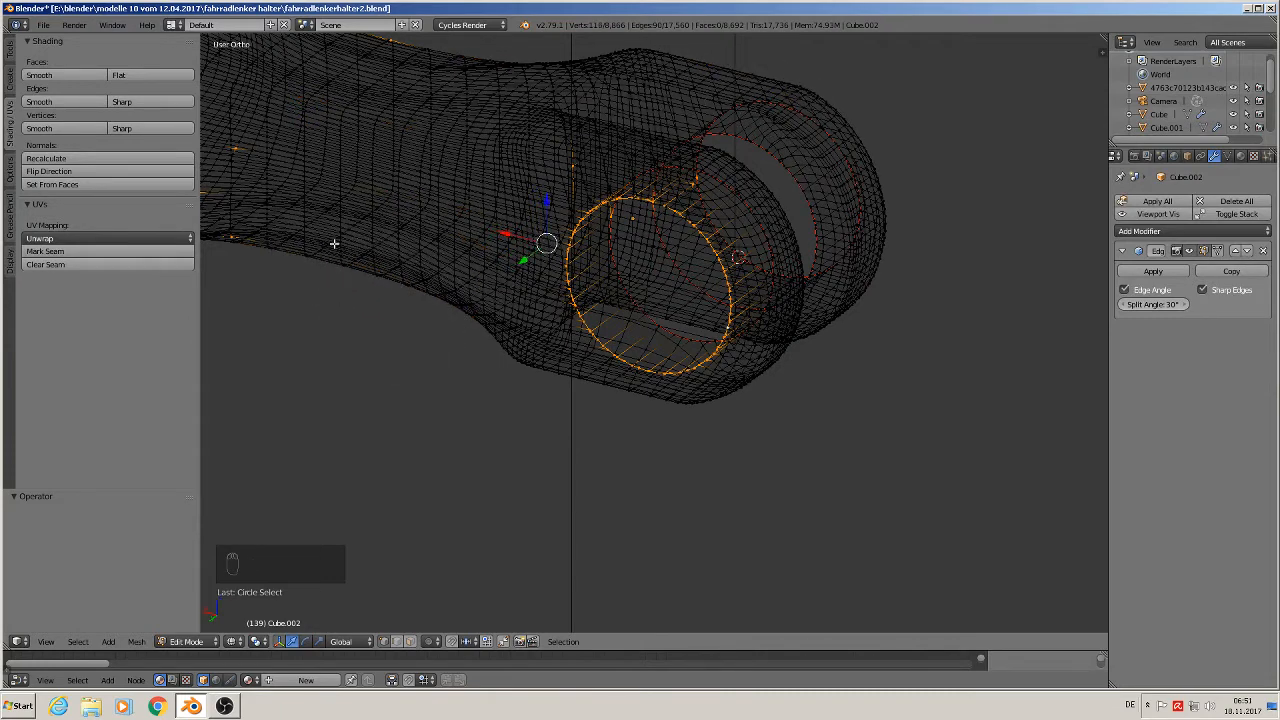
# - Circle-deselect the remaining stray vertices along the holder's body and at the base of the prongs
pyautogui.keyDown('shift'); pyautogui.moveTo(432, 214); pyautogui.dragTo(863, 302, button='middle'); pyautogui.keyUp('shift')
pyautogui.scroll(-3, 863, 302)
pyautogui.press('c')
pyautogui.moveTo(823, 200)
pyautogui.mouseDown(button='middle')
pyautogui.moveTo(629, 129)
pyautogui.moveTo(686, 263)
pyautogui.moveTo(746, 333)
pyautogui.moveTo(956, 310)
pyautogui.mouseUp(button='middle')
pyautogui.rightClick(744, 325)
pyautogui.scroll(3, 918, 297)
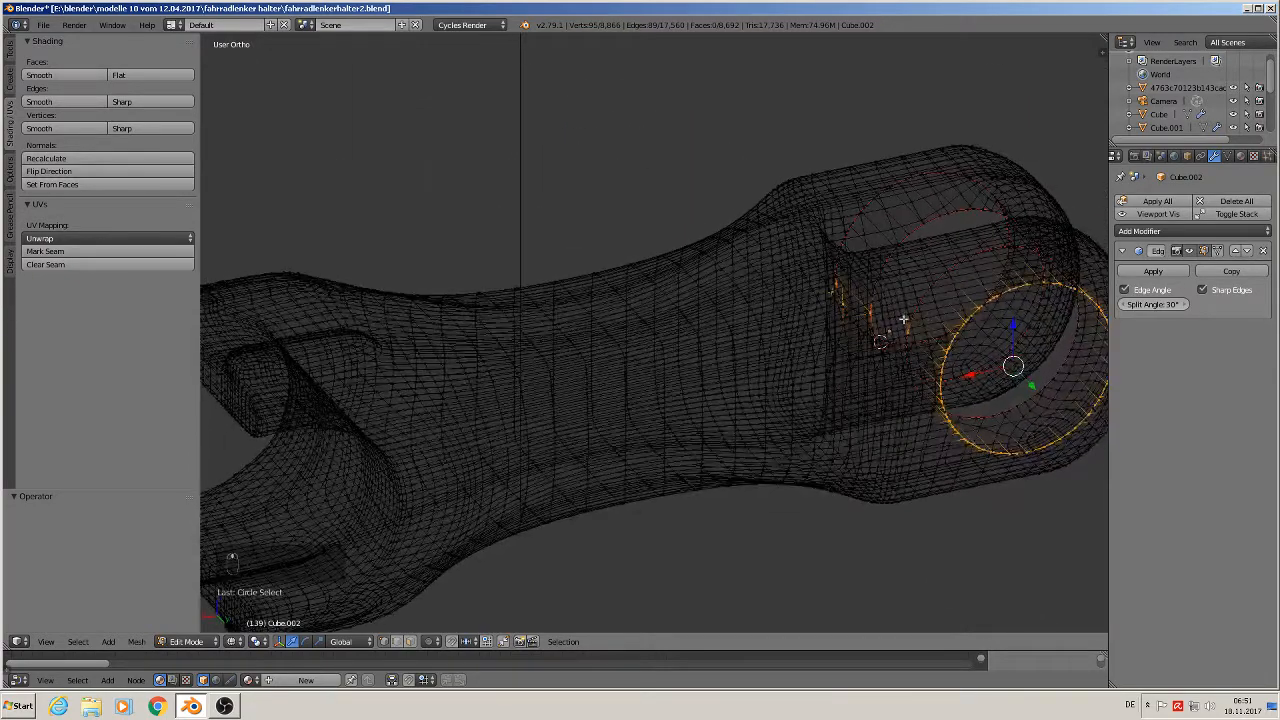
pyautogui.press('c')
pyautogui.moveTo(862, 326)
pyautogui.mouseDown(button='middle')
pyautogui.moveTo(889, 286)
pyautogui.moveTo(883, 323)
pyautogui.mouseUp(button='middle')
pyautogui.rightClick(886, 323)
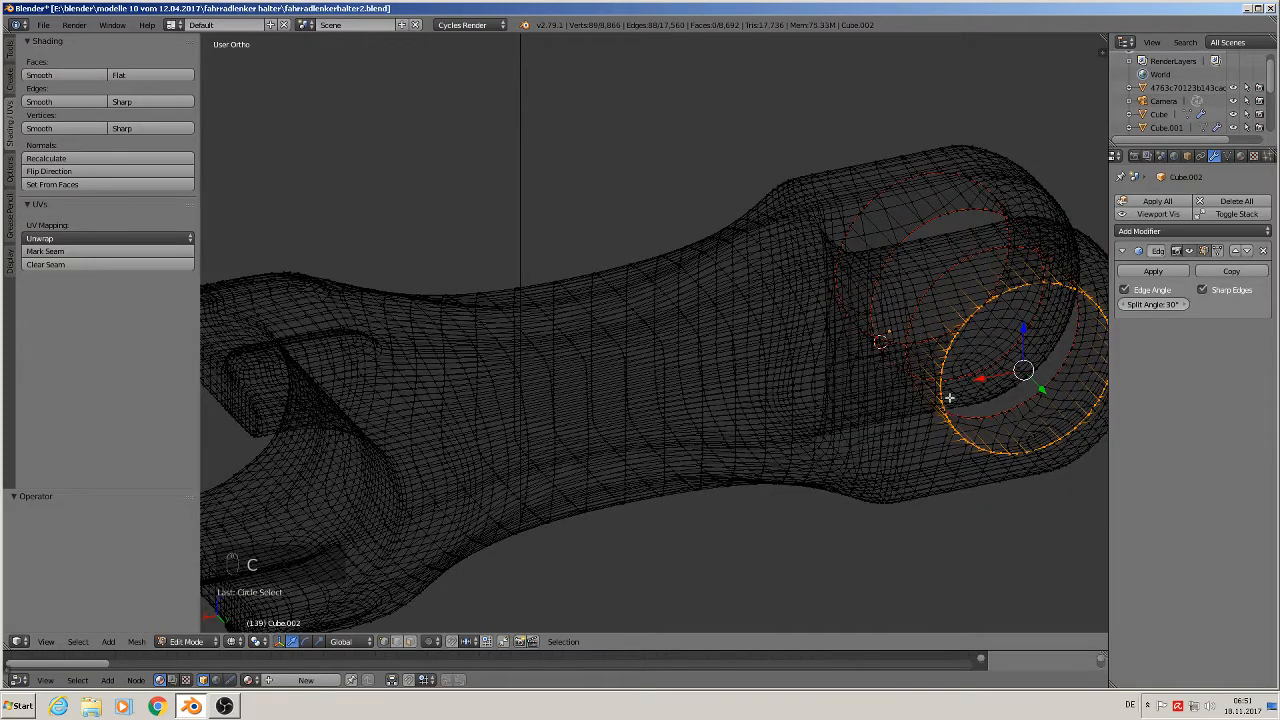
# - Mark the selected outer rim loop of the prong's hole as a seam and toggle Edit Mode off and on
pyautogui.moveTo(993, 464)
pyautogui.keyDown('shift'); pyautogui.mouseDown(button='middle')
pyautogui.moveTo(667, 382)
pyautogui.moveTo(691, 371)
pyautogui.moveTo(657, 380)
pyautogui.moveTo(594, 354)
pyautogui.moveTo(432, 339)
pyautogui.mouseUp(button='middle'); pyautogui.keyUp('shift')
pyautogui.scroll(3, 667, 382)
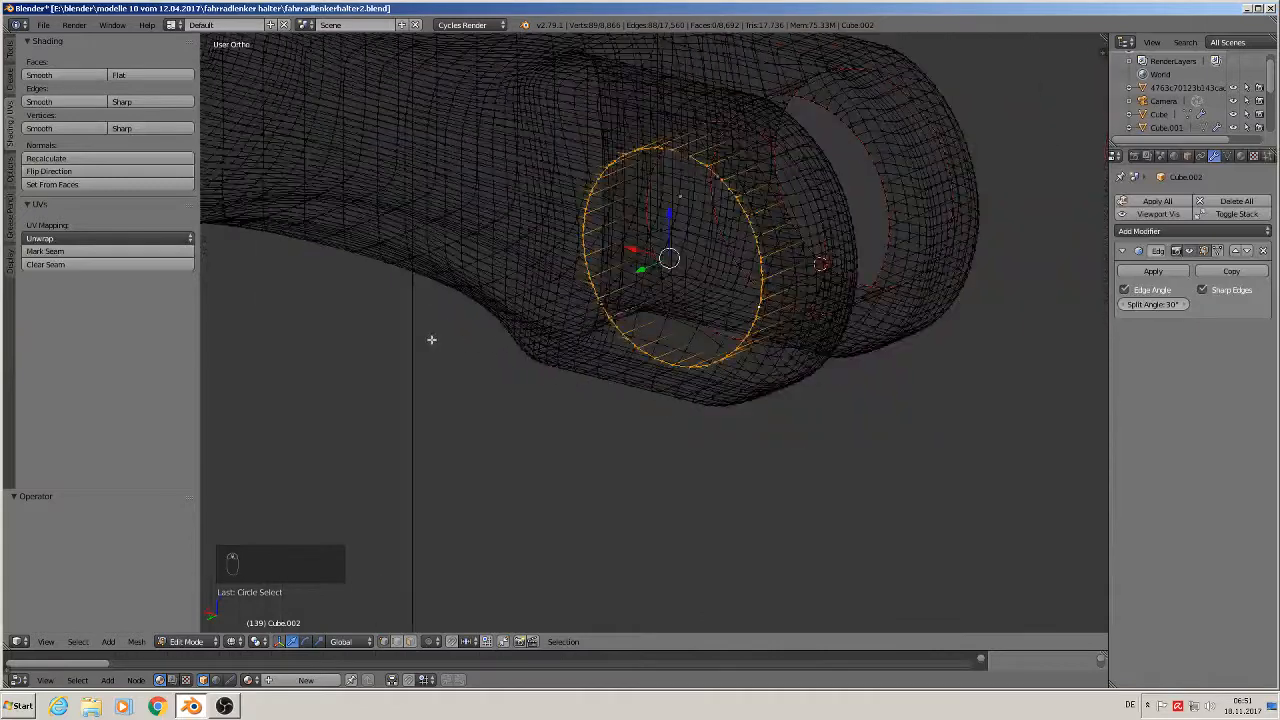
pyautogui.click(78, 251)
pyautogui.press('Tab')
pyautogui.press('Tab')
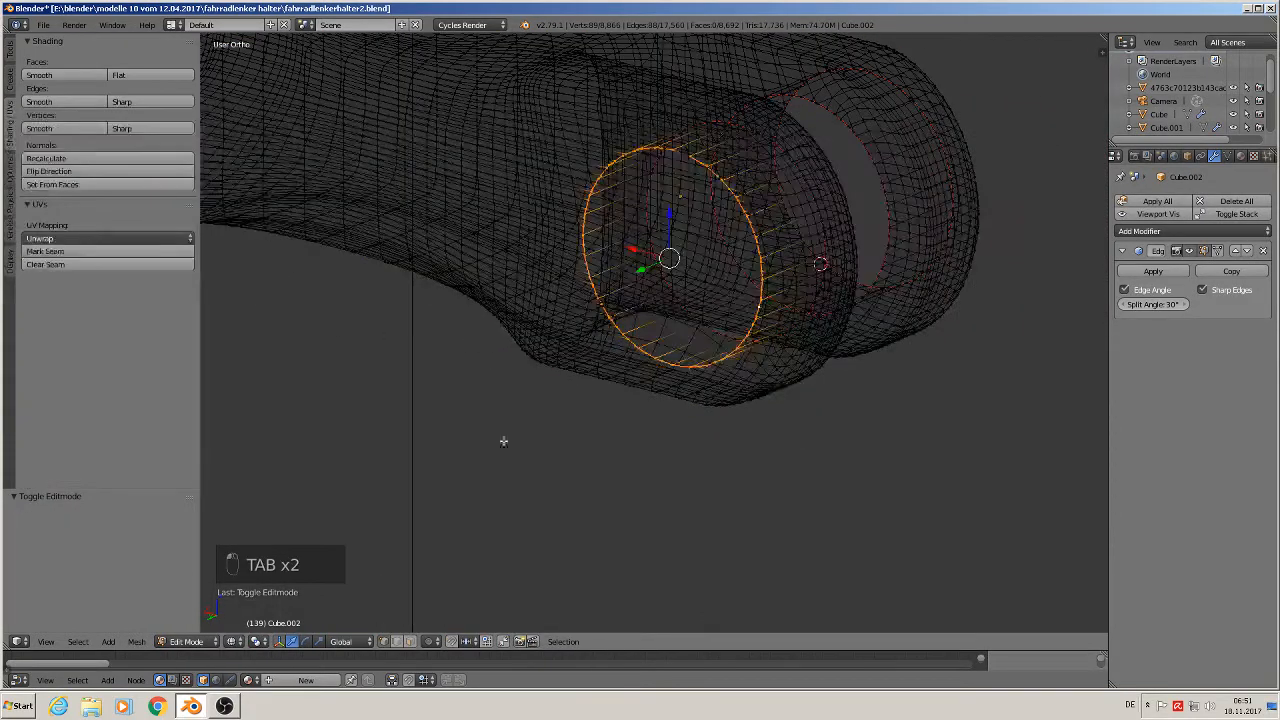
# - Return the viewport to shaded display, view the prongs from the opposite side and deselect everything
pyautogui.click(241, 645)
pyautogui.click(262, 570)
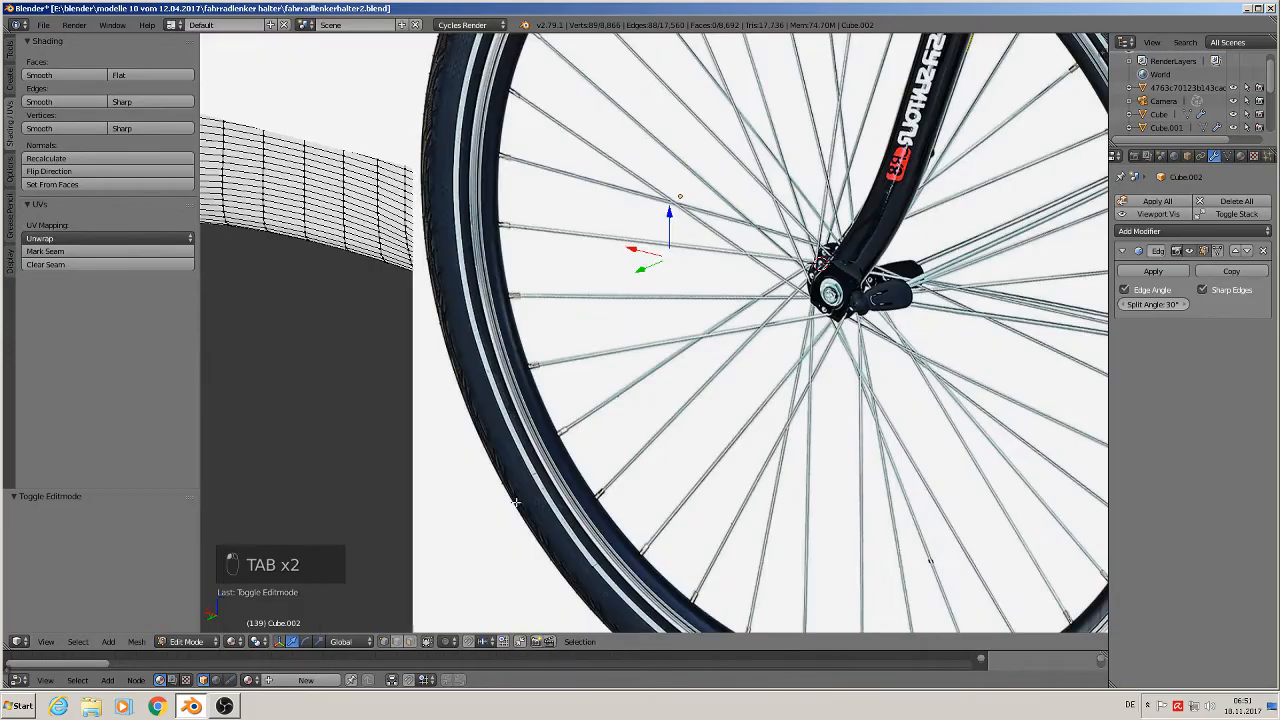
pyautogui.scroll(-4, 702, 466)
pyautogui.moveTo(702, 466); pyautogui.dragTo(591, 434, button='middle')
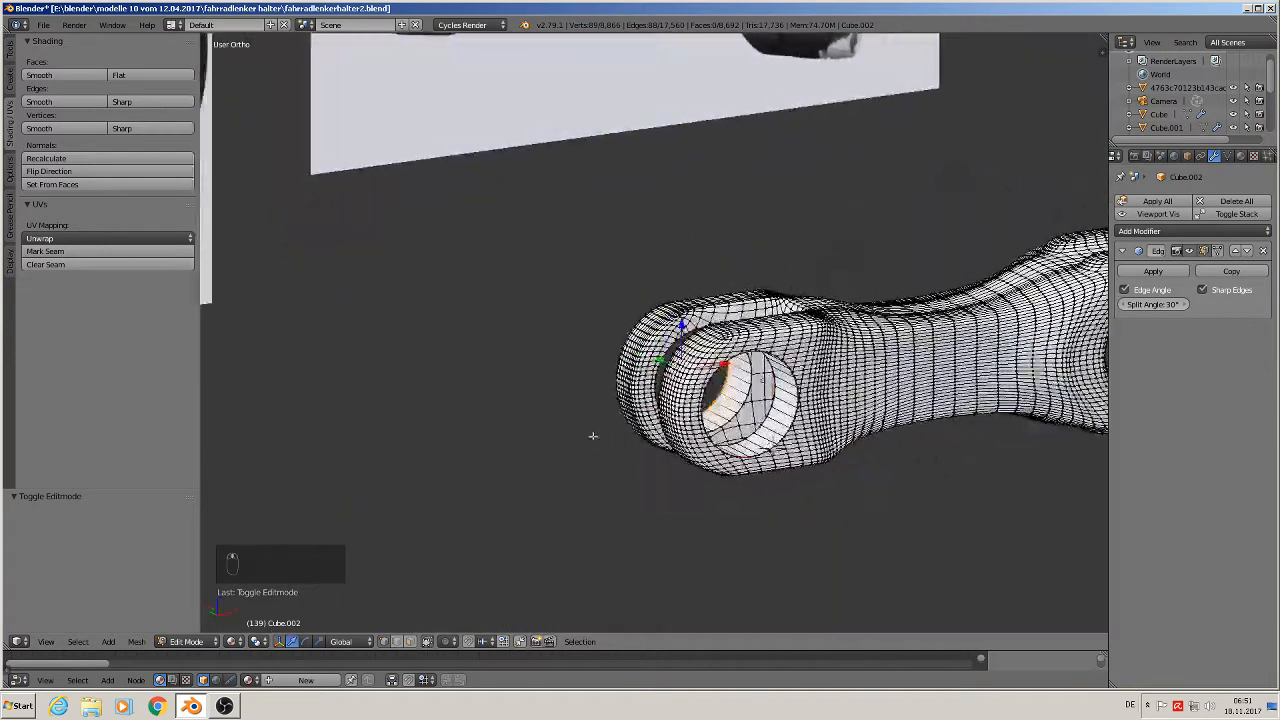
pyautogui.scroll(3, 748, 434)
pyautogui.scroll(2, 808, 452)
pyautogui.press('a')
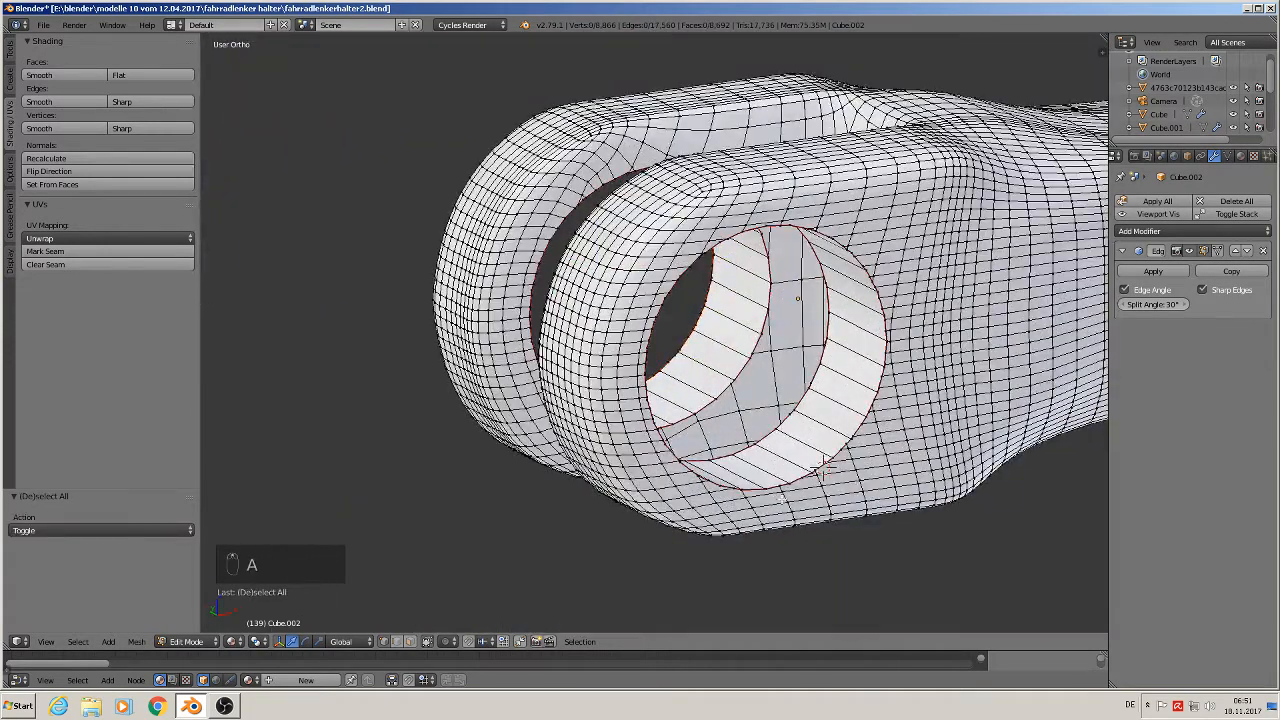
# - Mark a seam on one cross edge at the bottom of the nearer prong's hole wall
pyautogui.keyDown('shift'); pyautogui.moveTo(826, 469); pyautogui.dragTo(832, 362, button='middle'); pyautogui.keyUp('shift')
pyautogui.scroll(2, 838, 351)
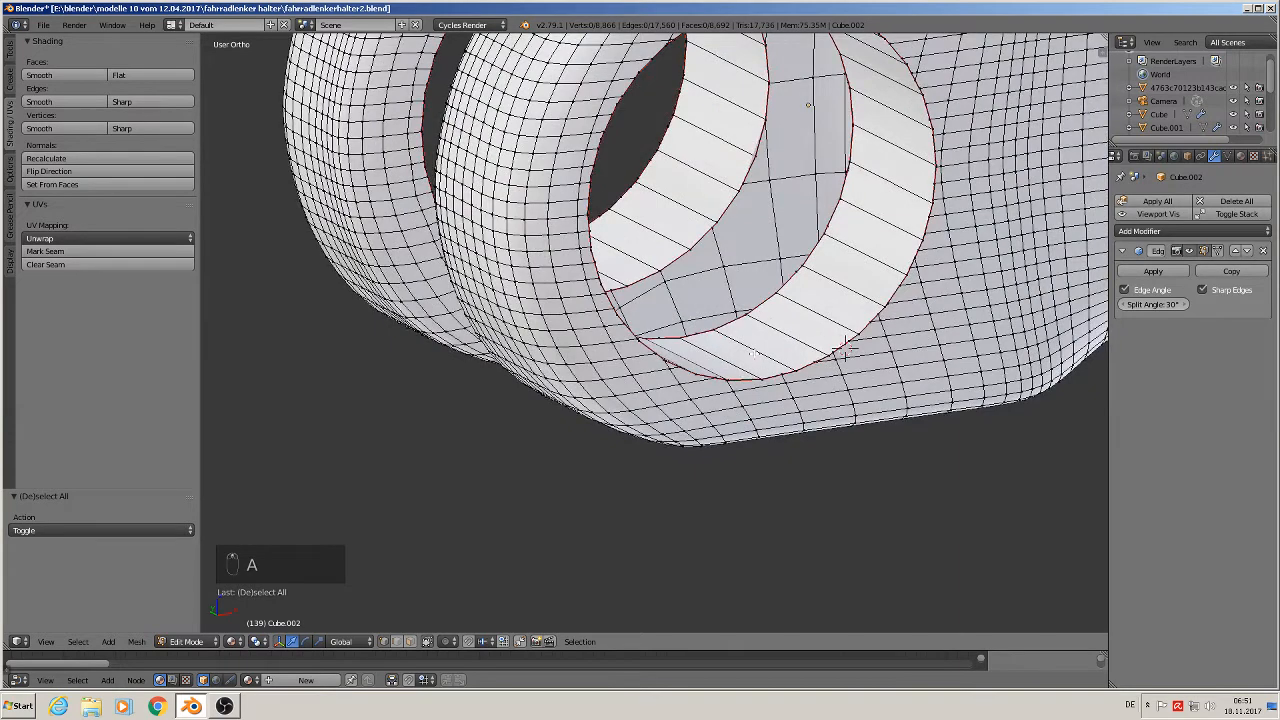
pyautogui.rightClick(644, 414)
pyautogui.press('a')
pyautogui.rightClick(740, 362)
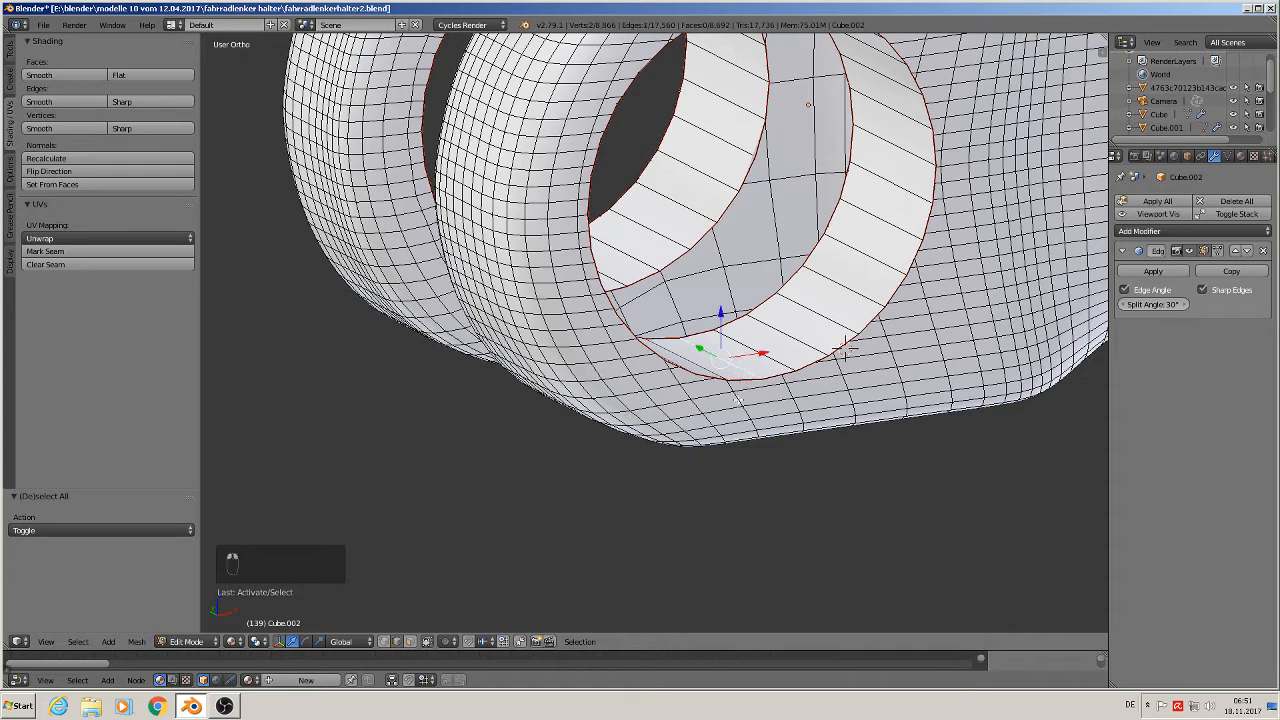
pyautogui.click(95, 251)
# - Mark a seam on one cross edge at the bottom of the farther prong's hole wall
pyautogui.moveTo(373, 292); pyautogui.dragTo(568, 358, button='middle')
pyautogui.rightClick(707, 222)
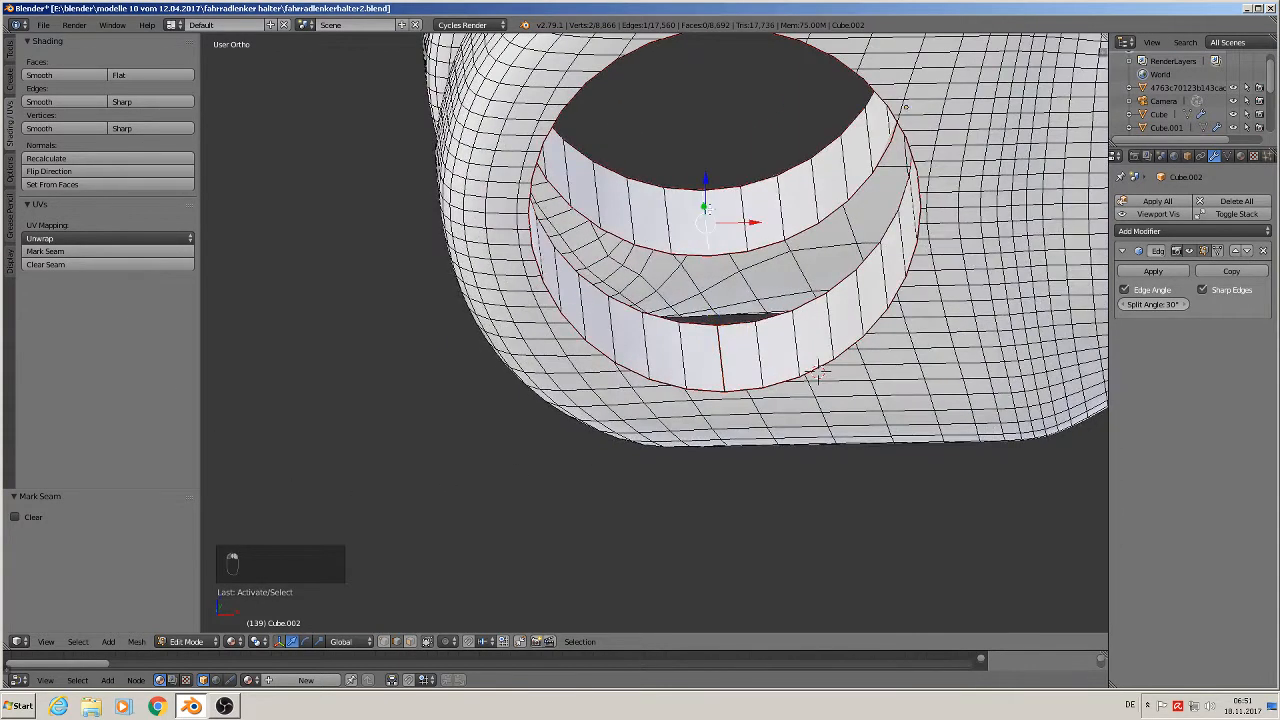
pyautogui.click(133, 252)
# - Select the outer edge loop around the end face of the fork's lower arm and mark it as a seam
pyautogui.scroll(-3, 946, 354)
pyautogui.keyDown('shift'); pyautogui.moveTo(929, 383); pyautogui.dragTo(728, 433, button='middle'); pyautogui.keyUp('shift')
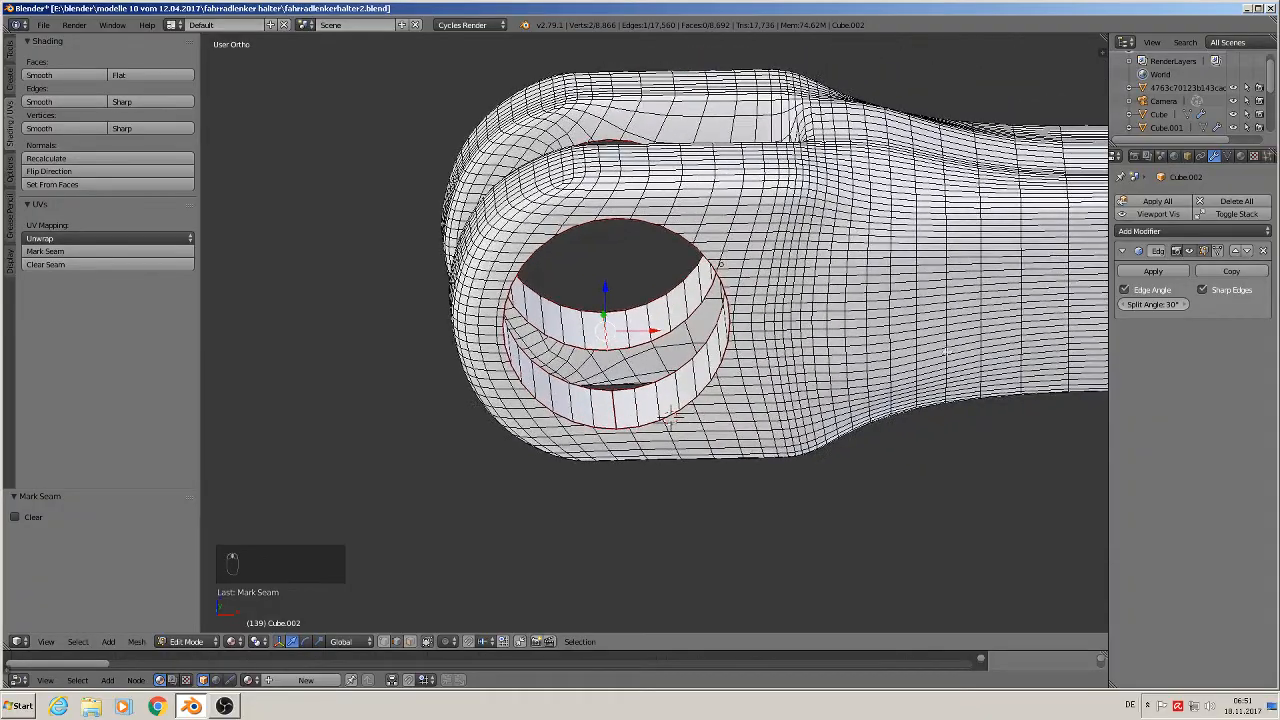
pyautogui.keyDown('shift'); pyautogui.moveTo(948, 352); pyautogui.dragTo(438, 387, button='middle'); pyautogui.keyUp('shift')
pyautogui.keyDown('shift'); pyautogui.moveTo(672, 298); pyautogui.dragTo(280, 260, button='middle'); pyautogui.keyUp('shift')
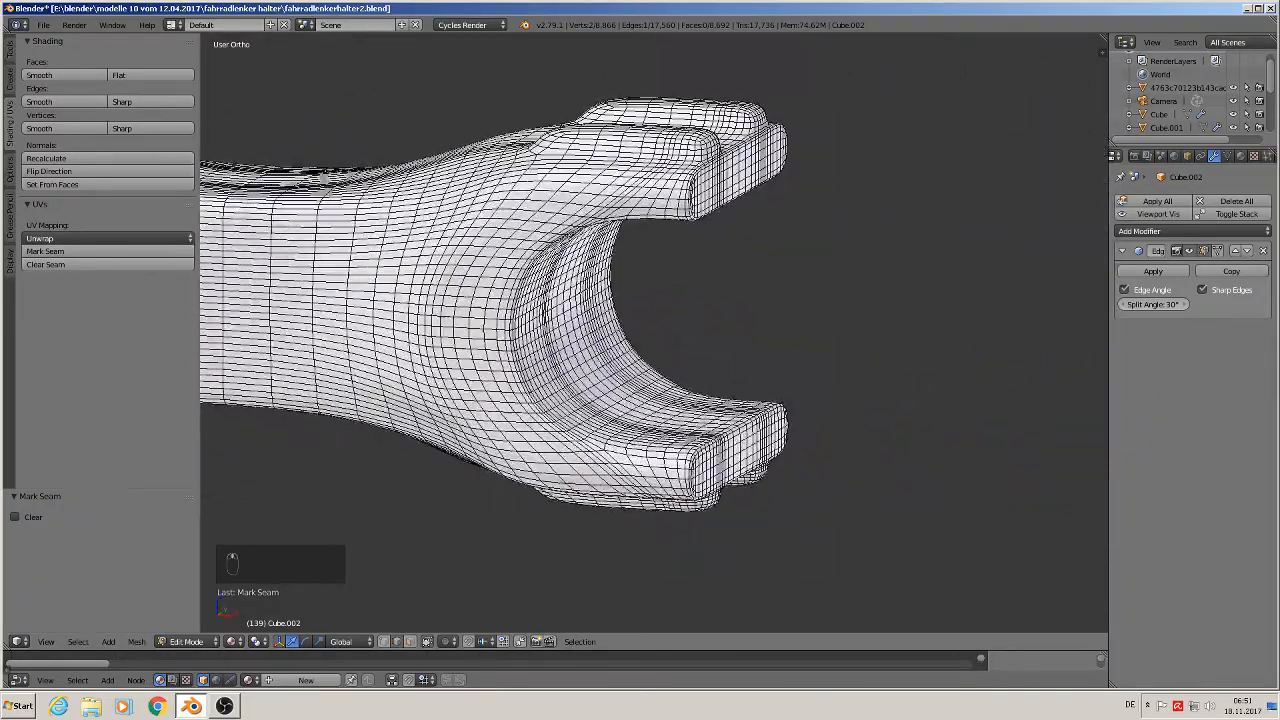
pyautogui.scroll(2, 549, 298)
pyautogui.keyDown('shift'); pyautogui.moveTo(644, 400); pyautogui.dragTo(605, 326, button='middle'); pyautogui.keyUp('shift')
pyautogui.scroll(3, 607, 325)
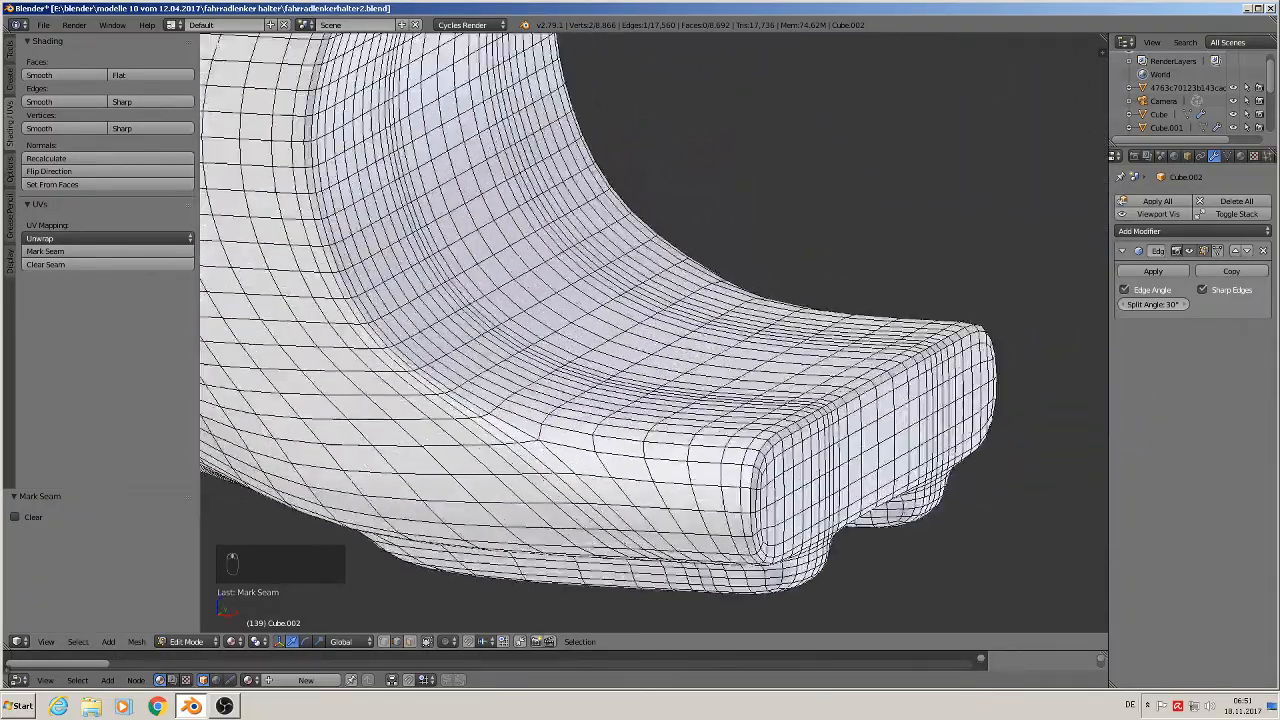
pyautogui.rightClick(748, 437)
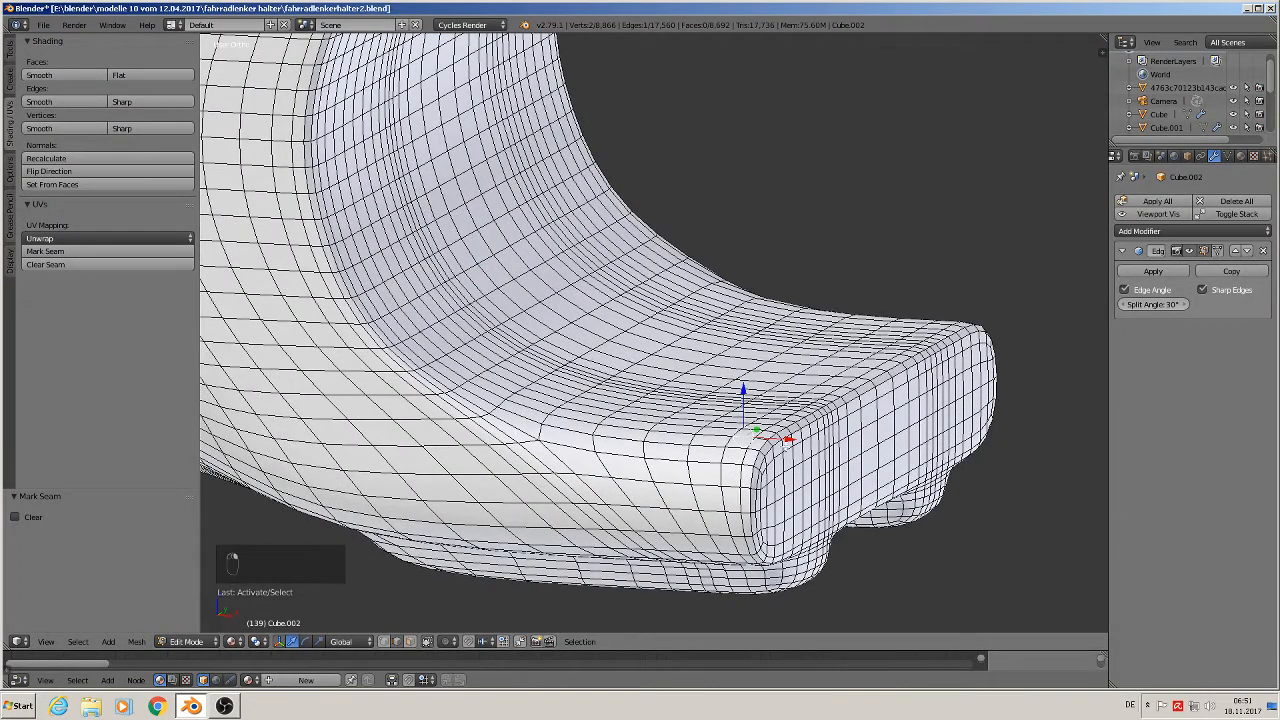
pyautogui.scroll(2, 795, 418)
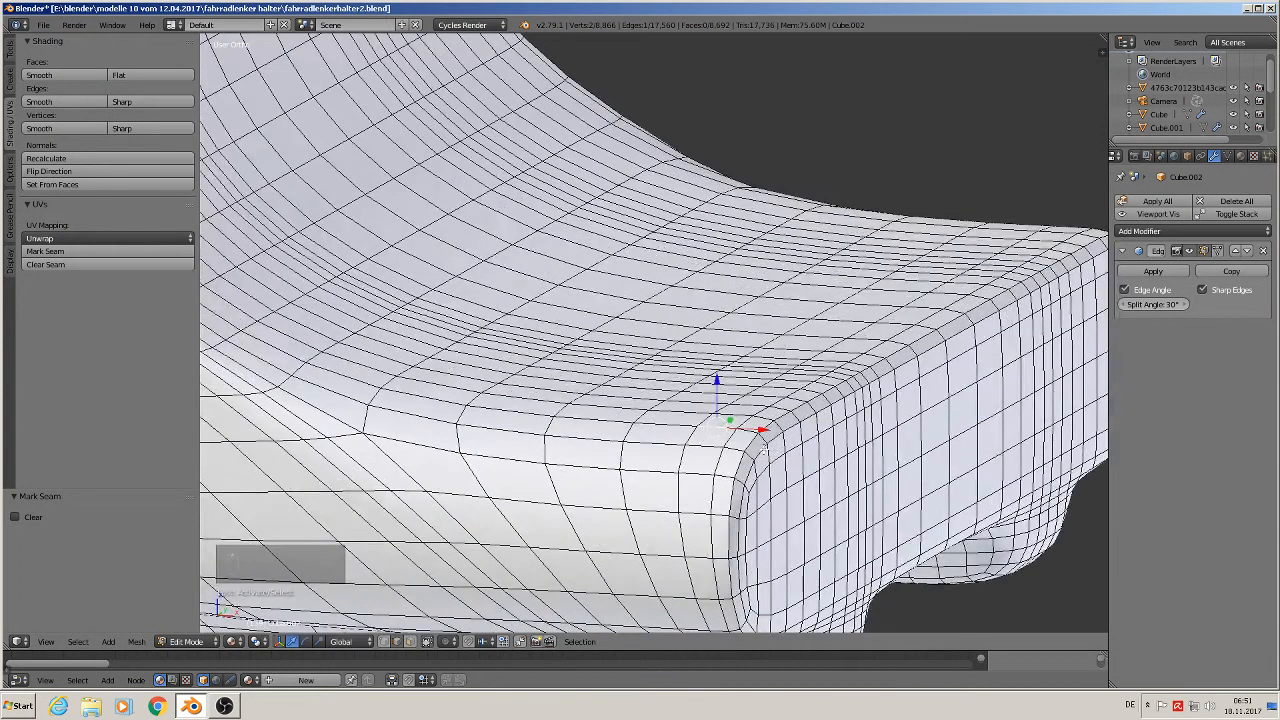
pyautogui.keyDown('alt'); pyautogui.rightClick(762, 448); pyautogui.keyUp('alt')
pyautogui.moveTo(860, 476); pyautogui.dragTo(736, 418, button='middle')
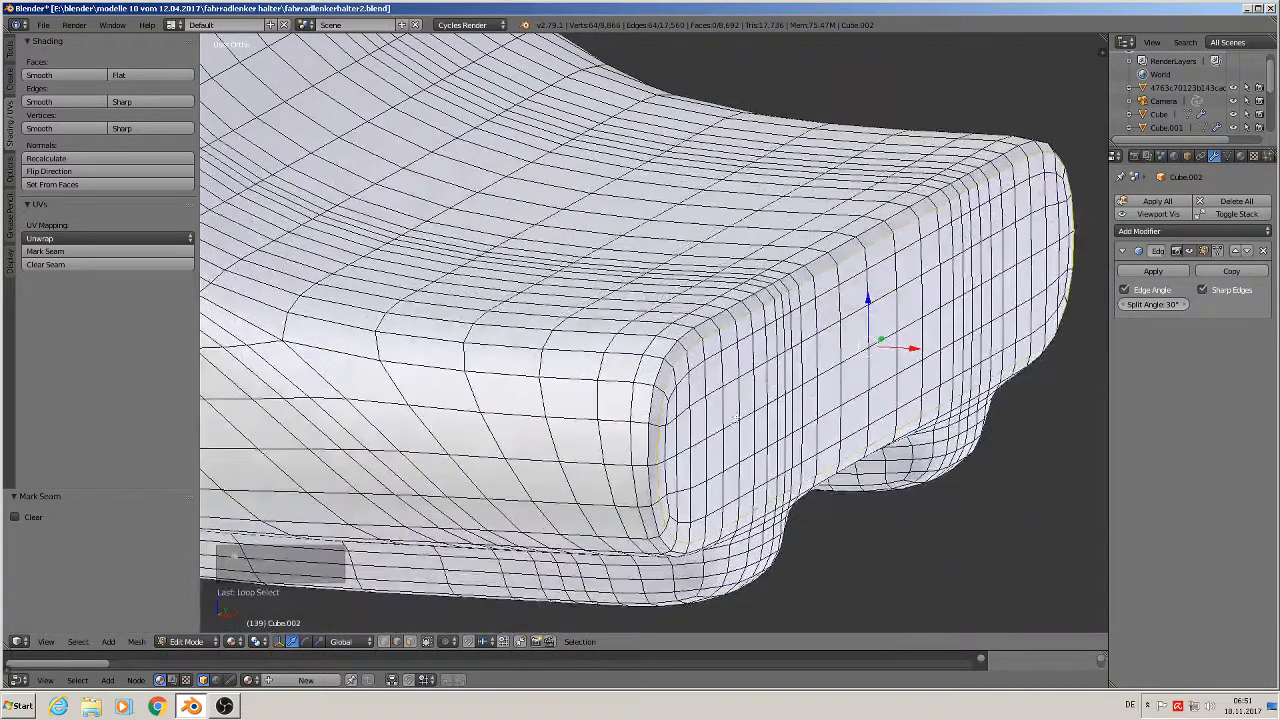
pyautogui.moveTo(668, 373); pyautogui.dragTo(668, 355, button='middle')
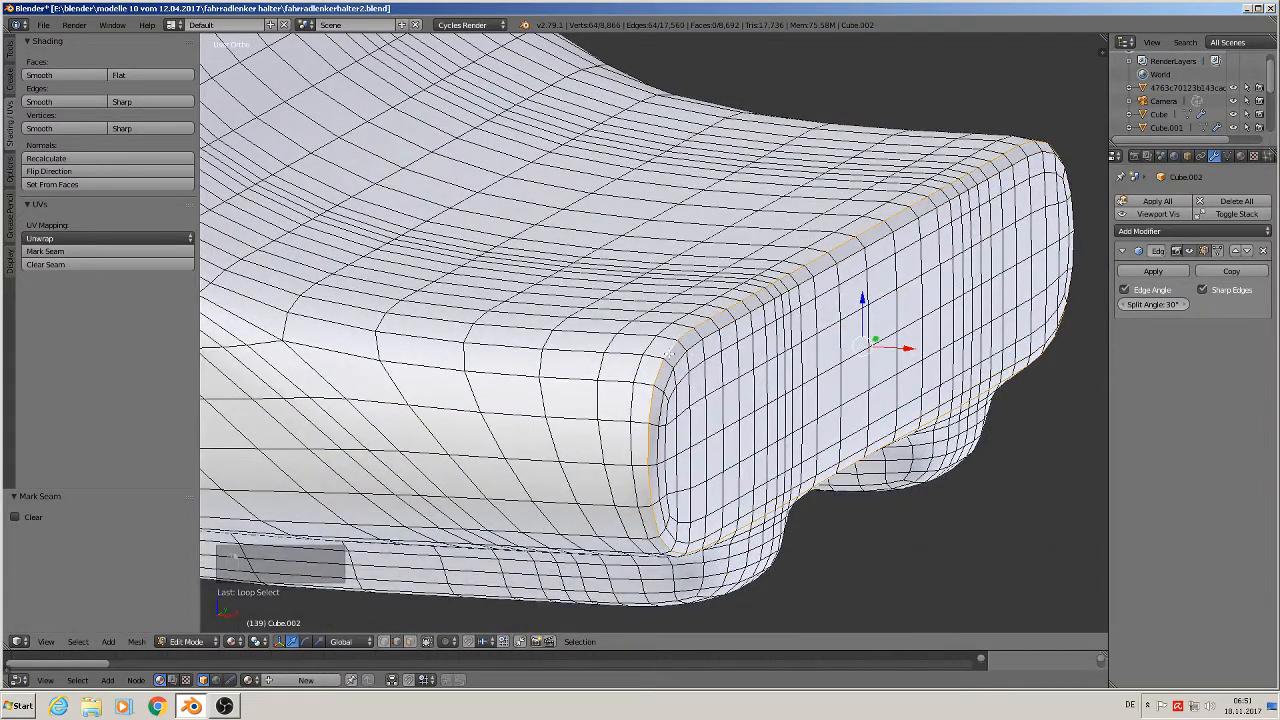
pyautogui.click(44, 251)
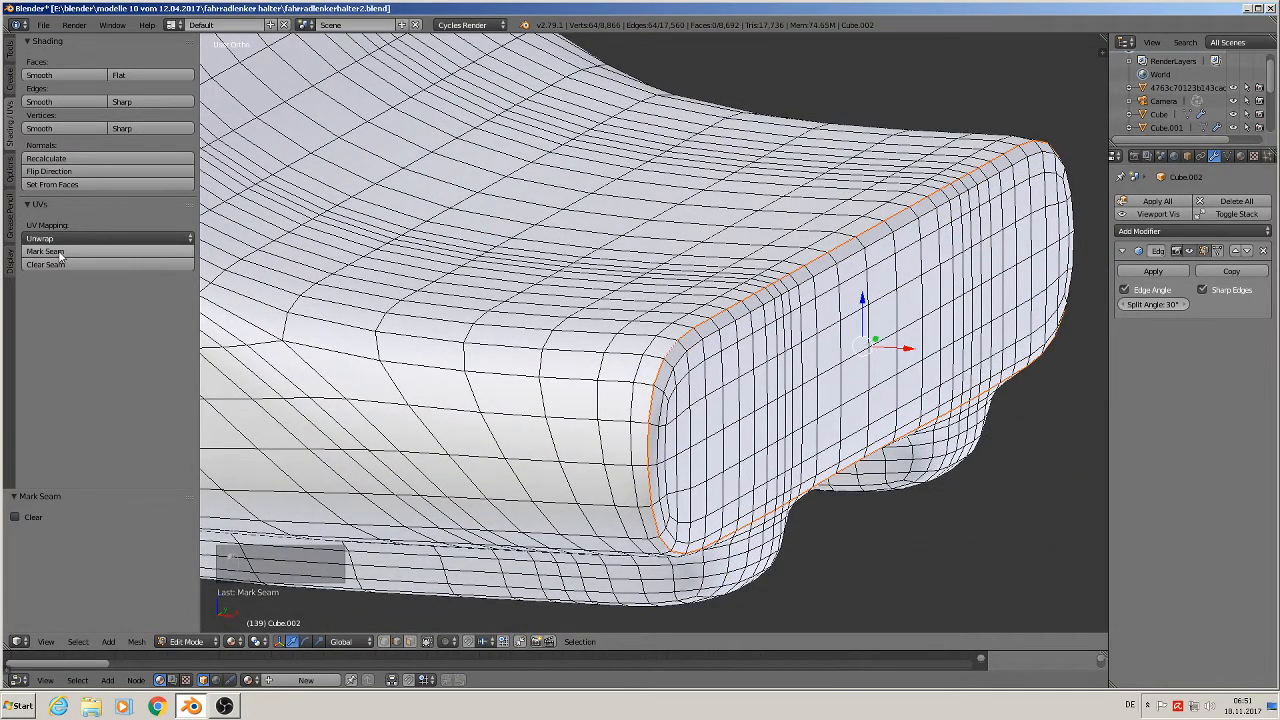
# - Select the outer edge loop around the end face of the fork's upper arm and mark it as a seam
pyautogui.scroll(-2, 640, 320)
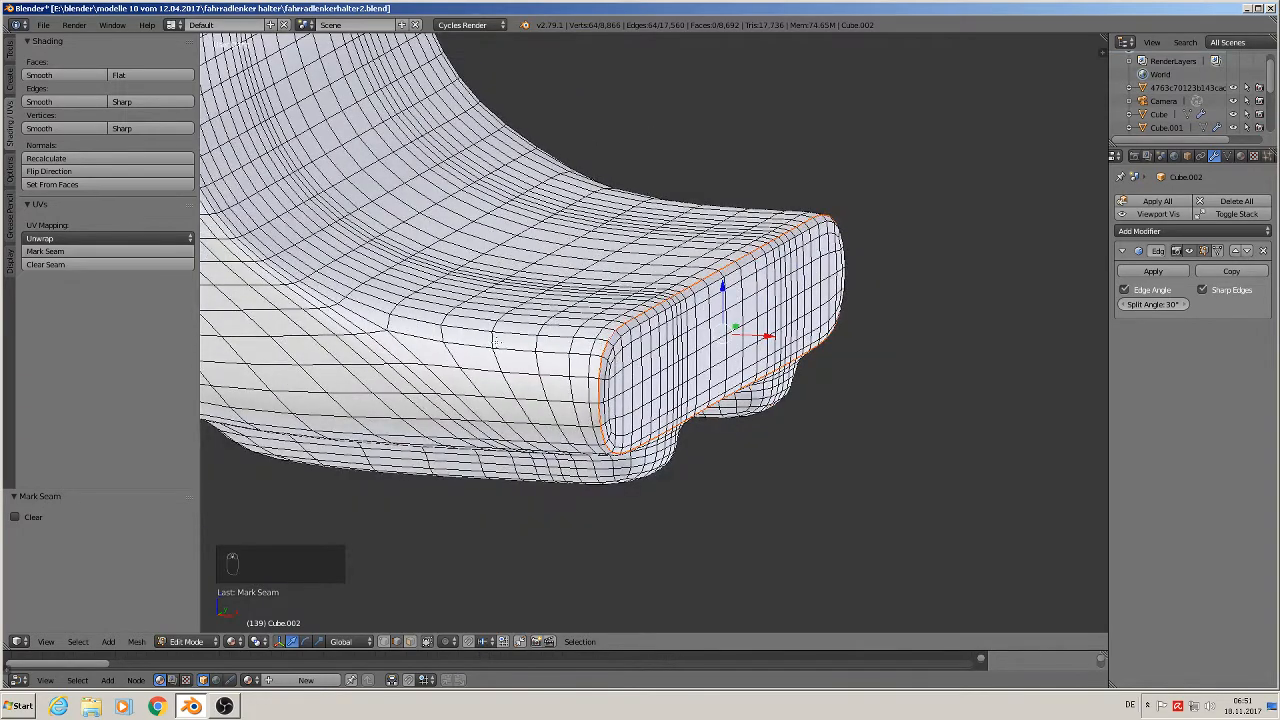
pyautogui.moveTo(593, 134); pyautogui.dragTo(634, 518, button='middle')
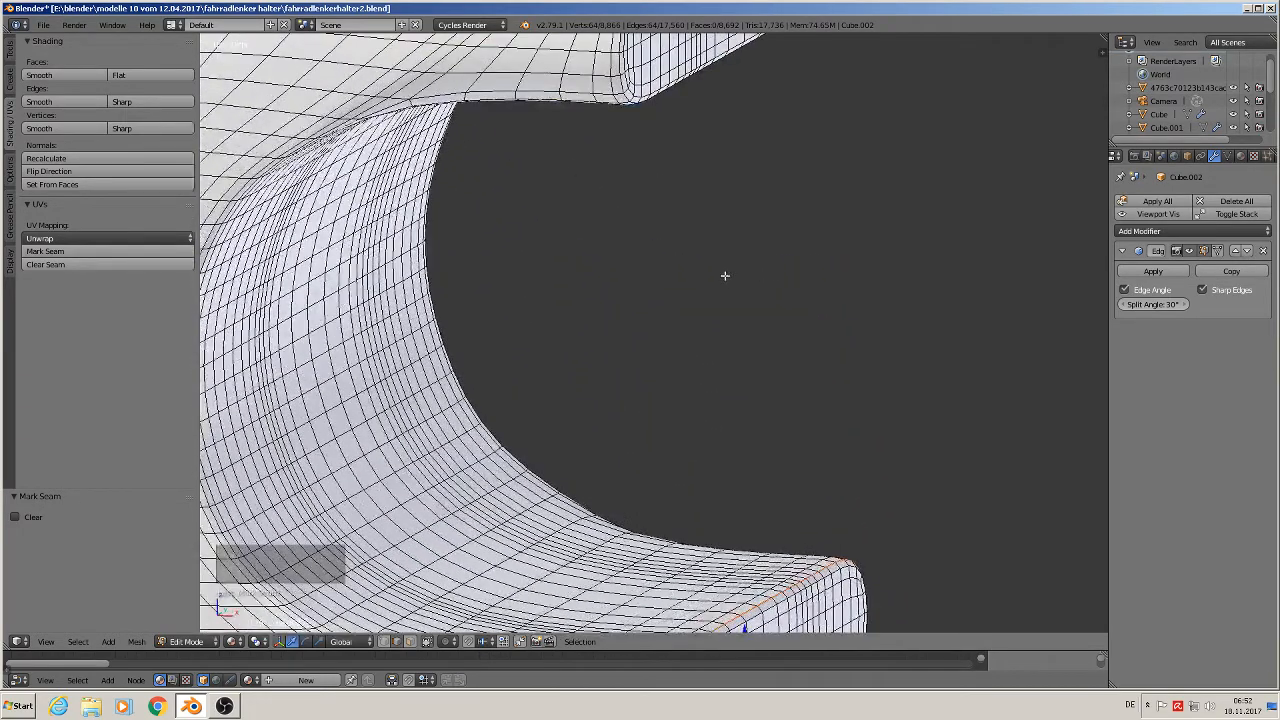
pyautogui.moveTo(723, 274); pyautogui.dragTo(571, 429, button='middle')
pyautogui.scroll(2, 560, 367)
pyautogui.keyDown('alt'); pyautogui.rightClick(503, 172); pyautogui.keyUp('alt')
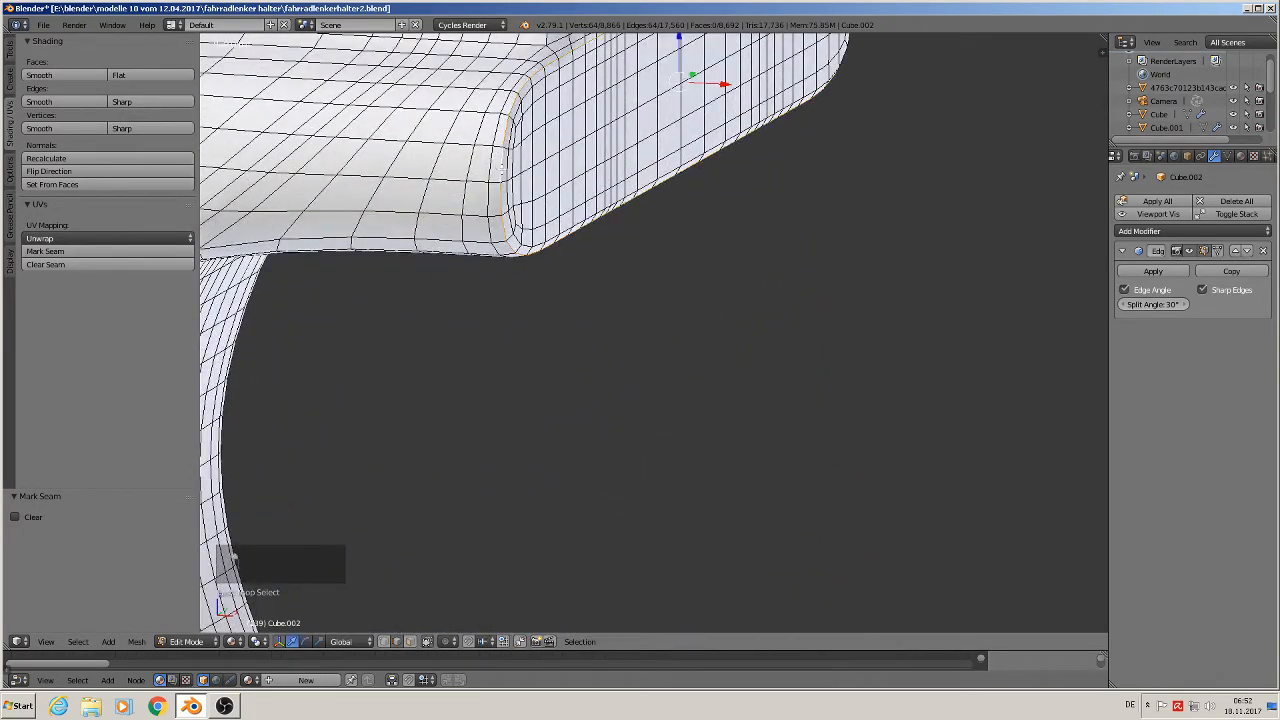
pyautogui.click(94, 252)
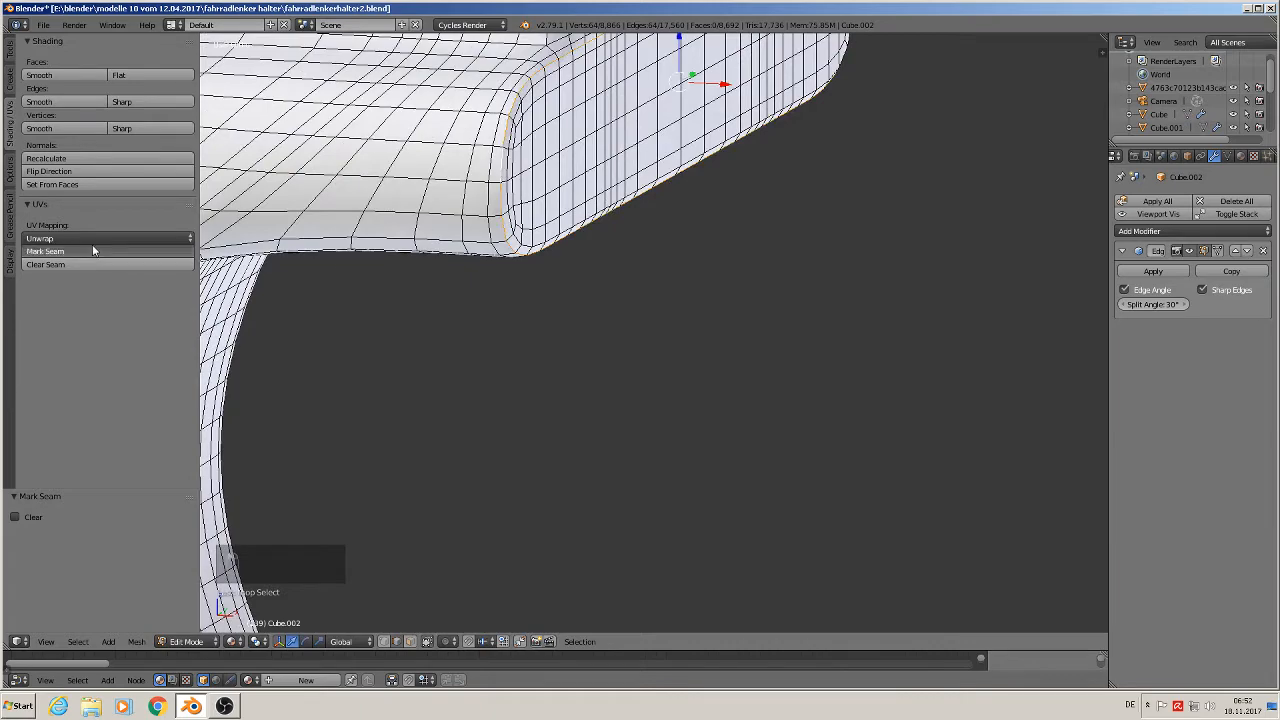
# - Mark a seam along one side border of the fork's inner curve, running from the upper arm's end face to the lower arm's end face
pyautogui.moveTo(542, 320); pyautogui.dragTo(766, 338, button='middle')
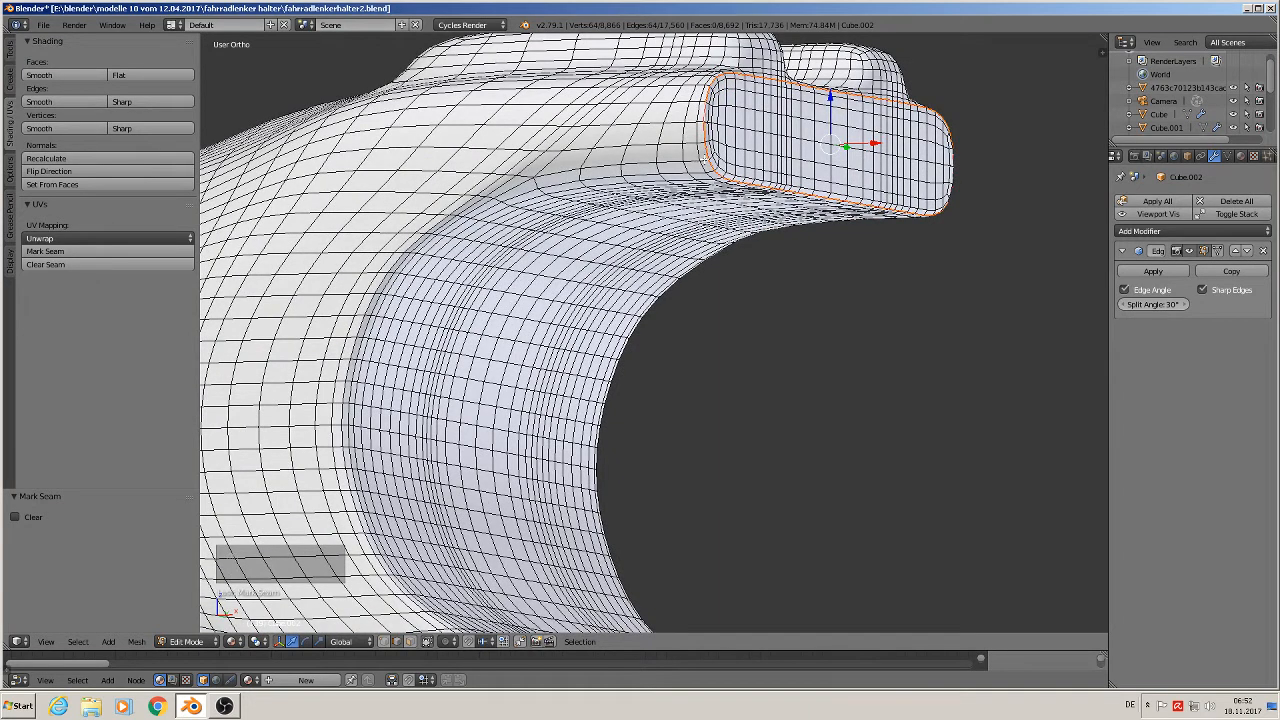
pyautogui.rightClick(704, 158)
pyautogui.rightClick(710, 169)
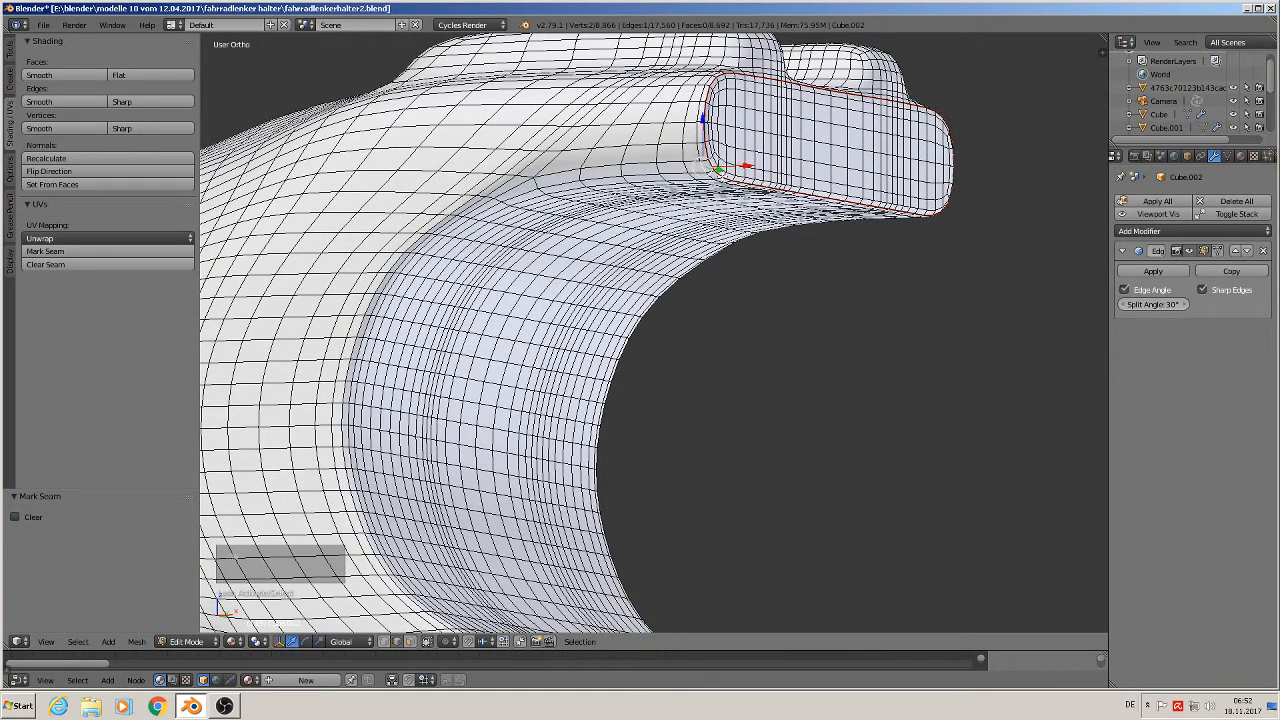
pyautogui.rightClick(712, 174)
pyautogui.rightClick(708, 170)
pyautogui.moveTo(708, 172); pyautogui.dragTo(632, 176, button='middle')
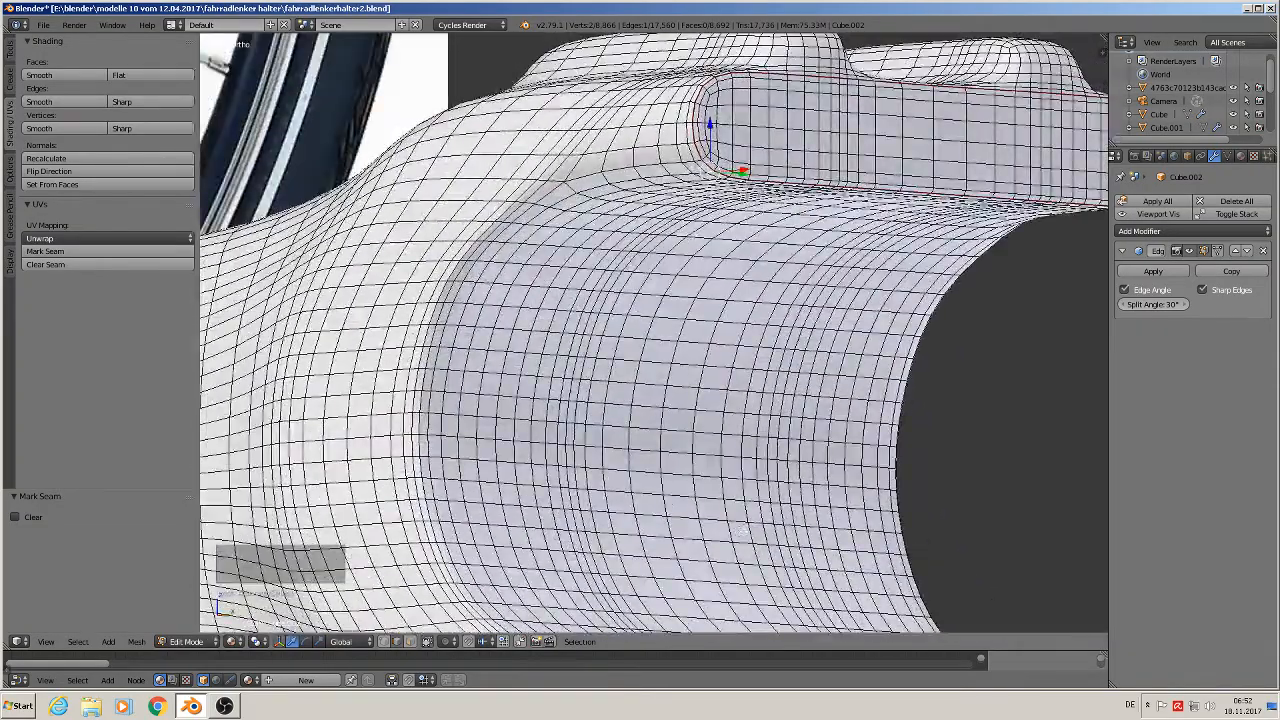
pyautogui.moveTo(748, 459); pyautogui.dragTo(628, 469, button='middle')
pyautogui.scroll(6, 628, 469)
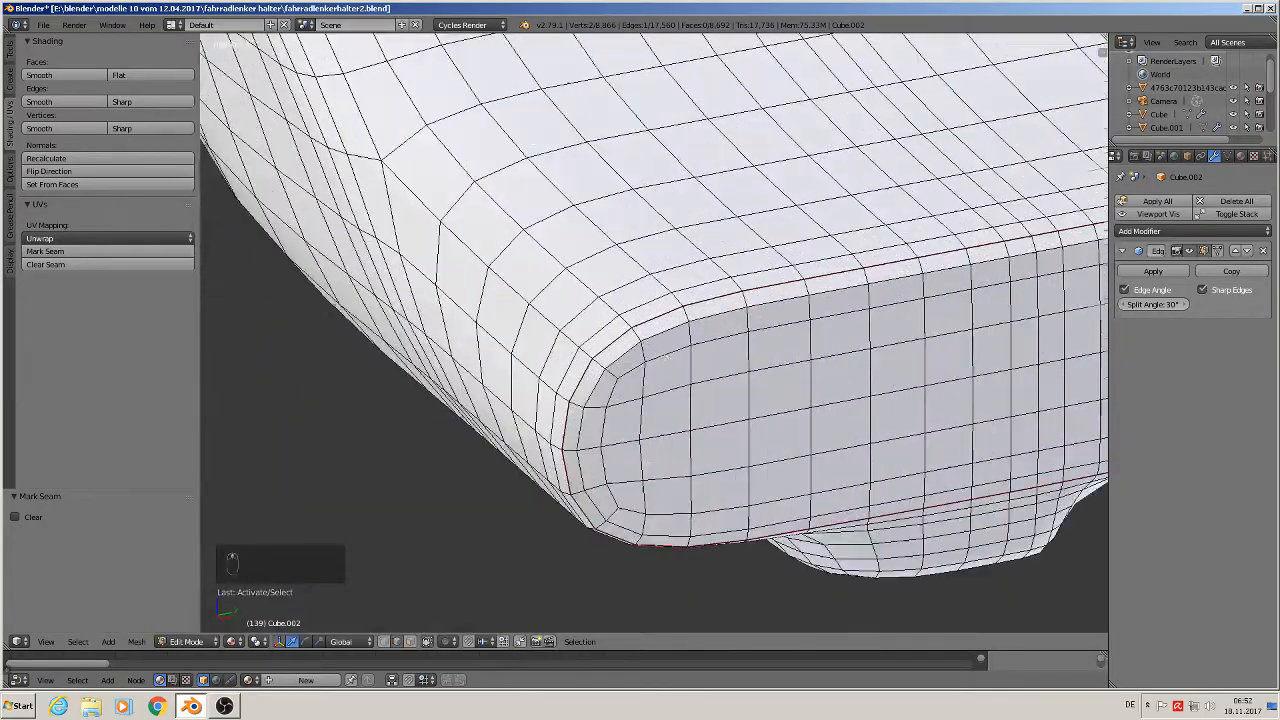
pyautogui.keyDown('ctrl'); pyautogui.rightClick(627, 320); pyautogui.keyUp('ctrl')
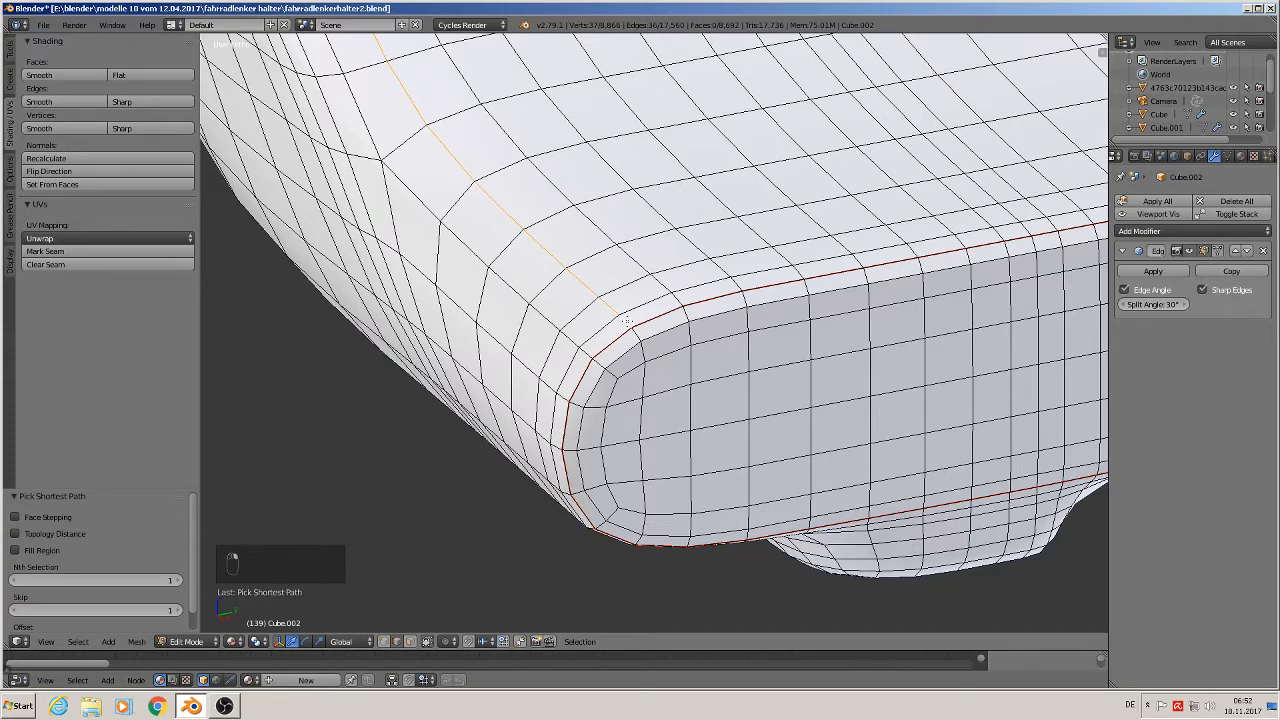
pyautogui.scroll(-7, 628, 324)
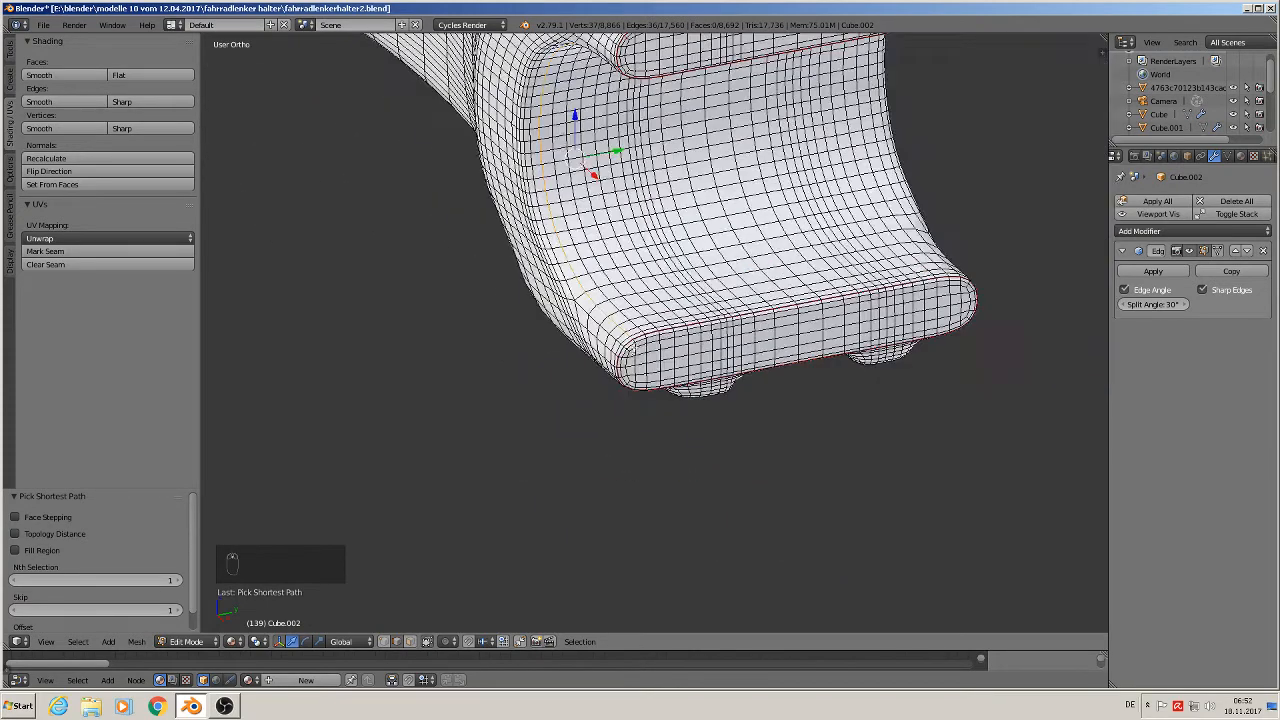
pyautogui.scroll(4, 636, 312)
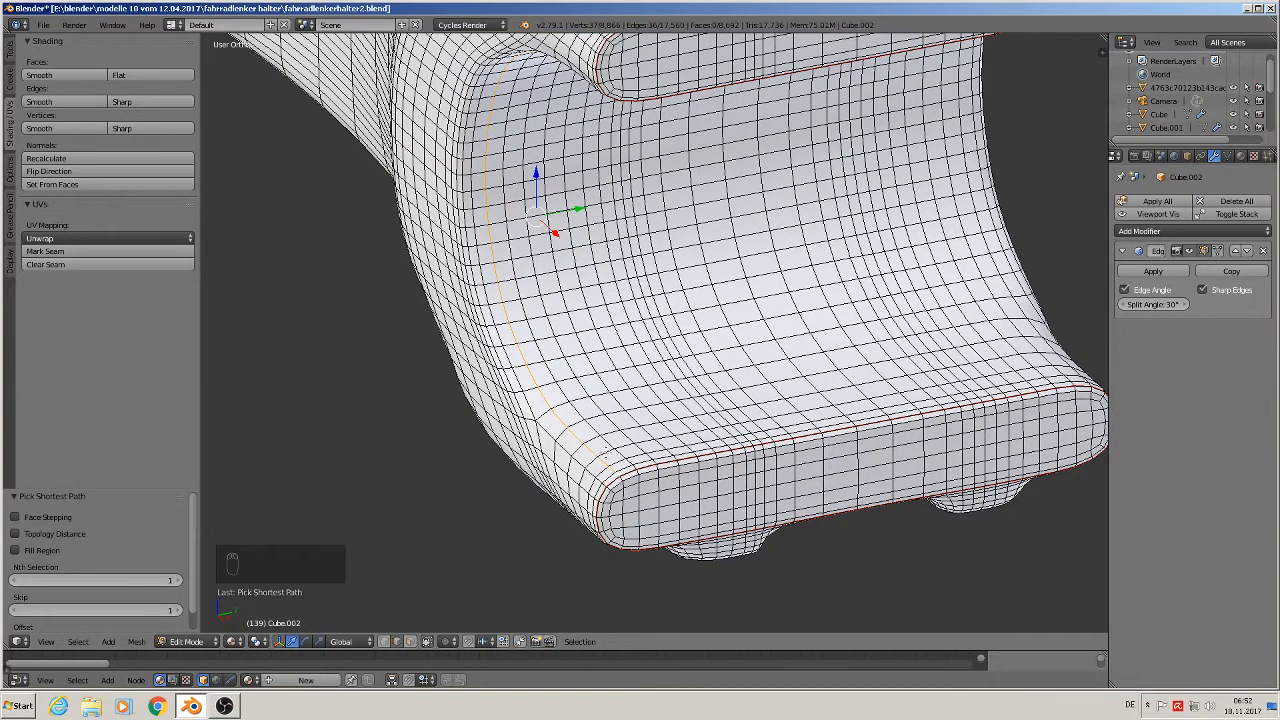
pyautogui.click(83, 251)
# - Mark a matching seam along the opposite side border of the fork's inner curve, between the upper and lower end faces
pyautogui.moveTo(798, 364); pyautogui.dragTo(644, 349, button='middle')
pyautogui.scroll(3, 643, 349)
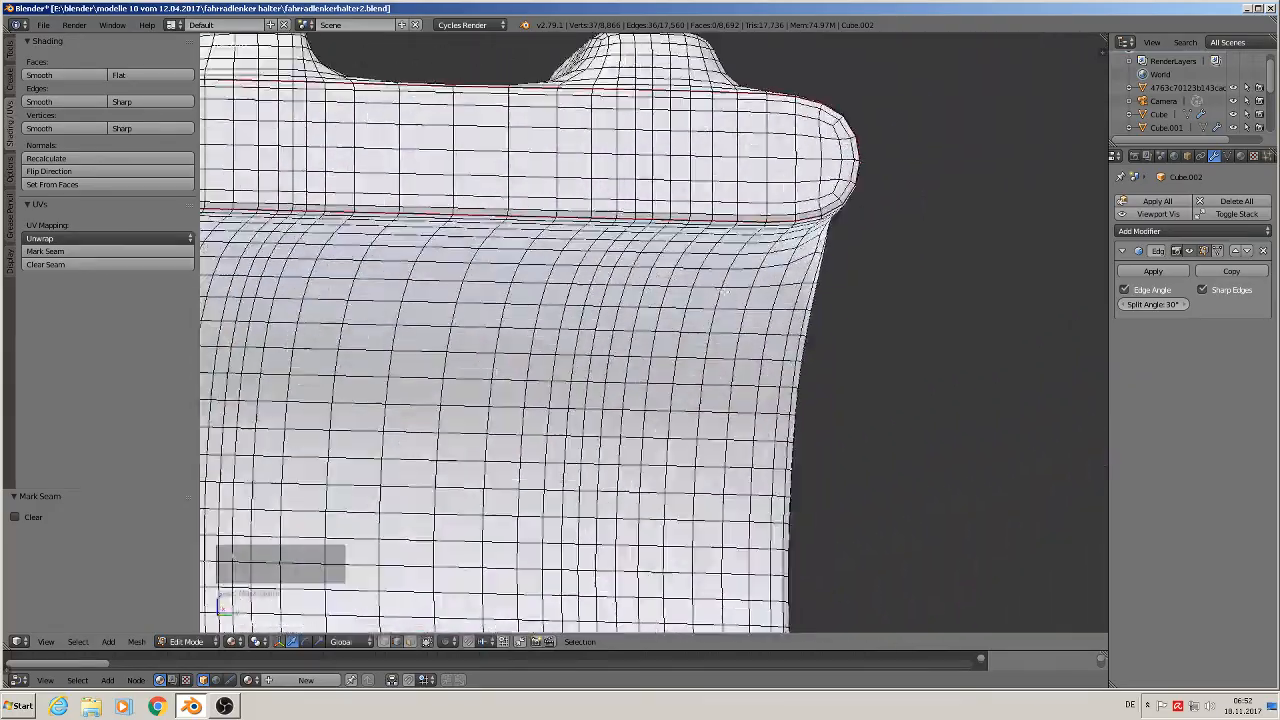
pyautogui.moveTo(750, 277); pyautogui.dragTo(690, 279, button='middle')
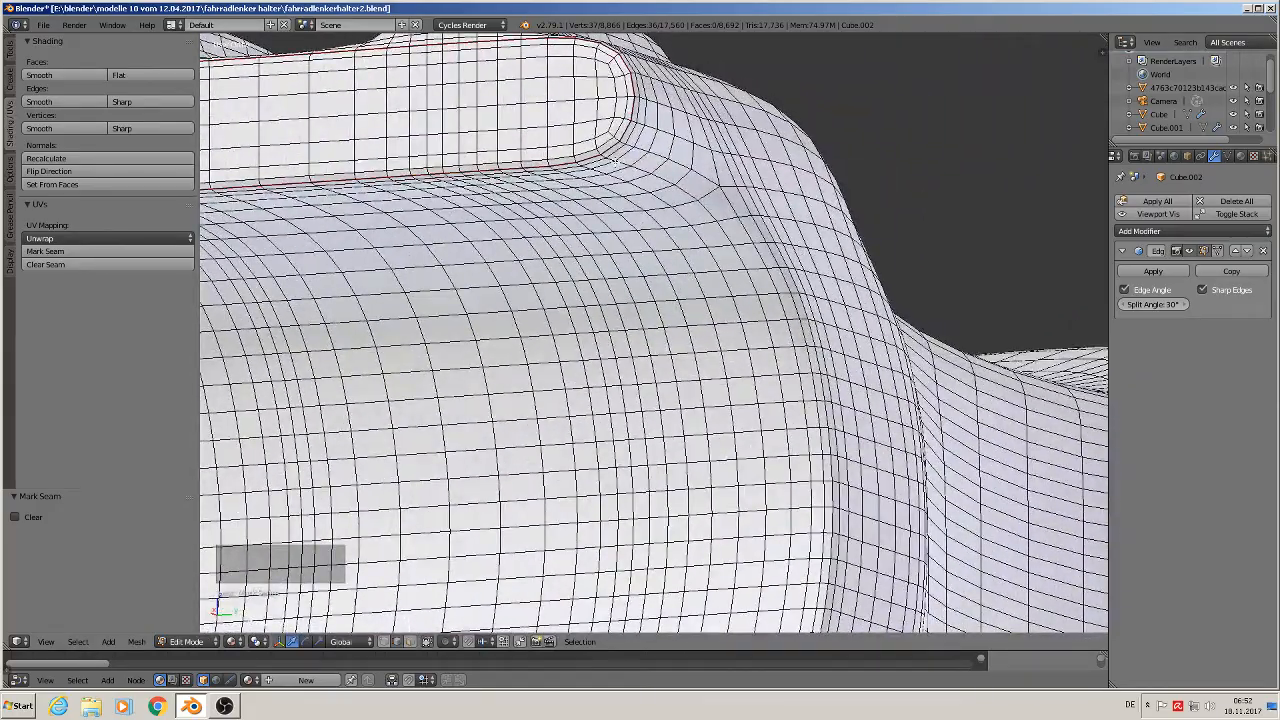
pyautogui.rightClick(606, 150)
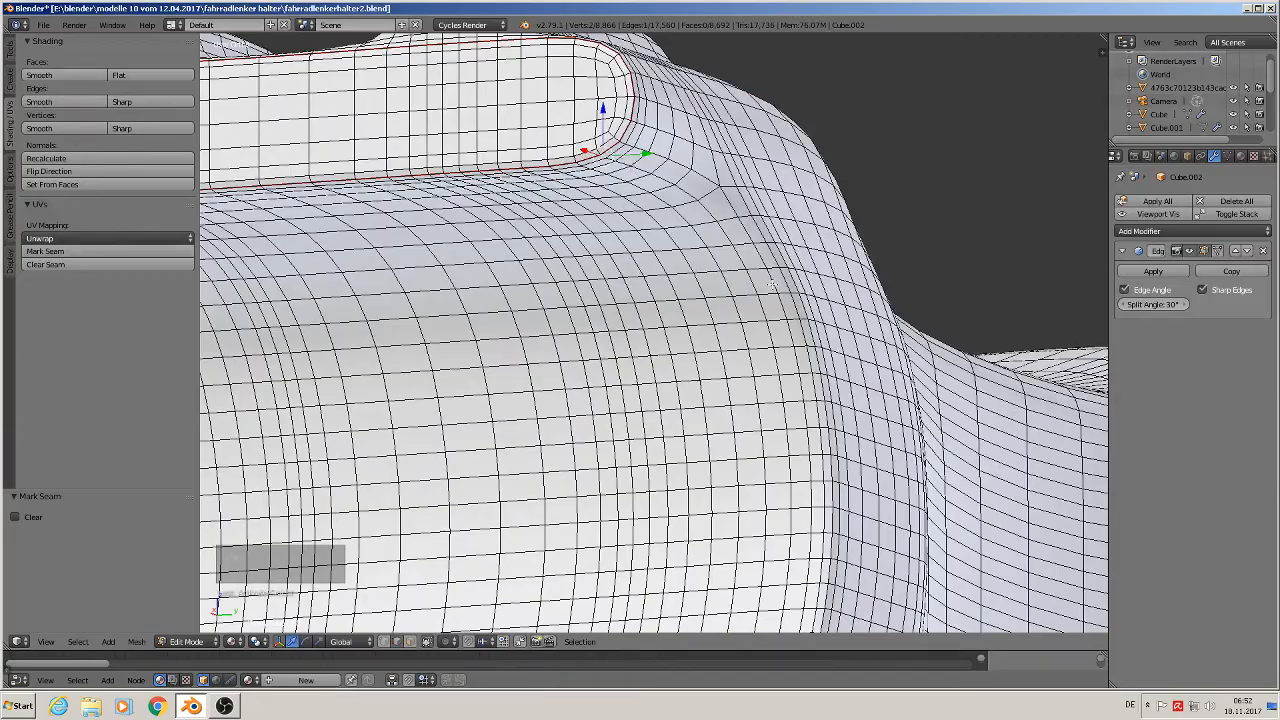
pyautogui.keyDown('shift'); pyautogui.moveTo(810, 462); pyautogui.dragTo(751, 334, button='middle'); pyautogui.keyUp('shift')
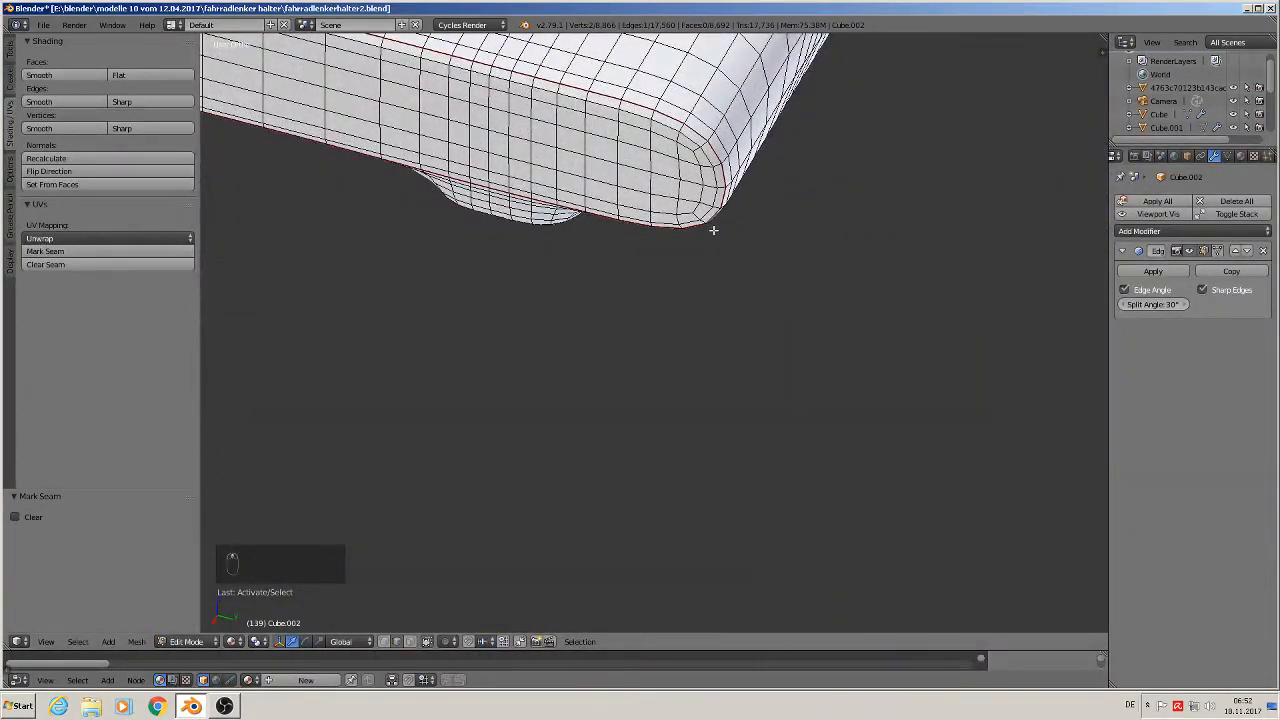
pyautogui.keyDown('shift'); pyautogui.moveTo(716, 230); pyautogui.dragTo(690, 406, button='middle'); pyautogui.keyUp('shift')
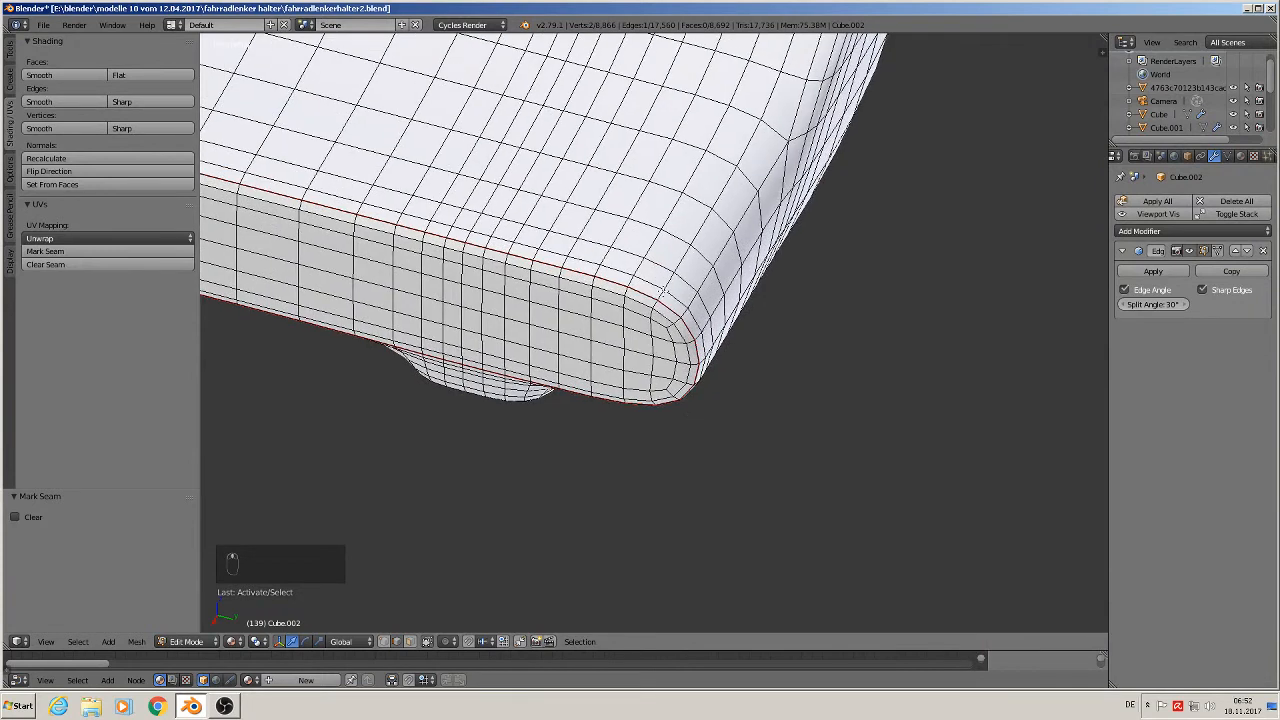
pyautogui.keyDown('ctrl'); pyautogui.click(661, 293); pyautogui.keyUp('ctrl')
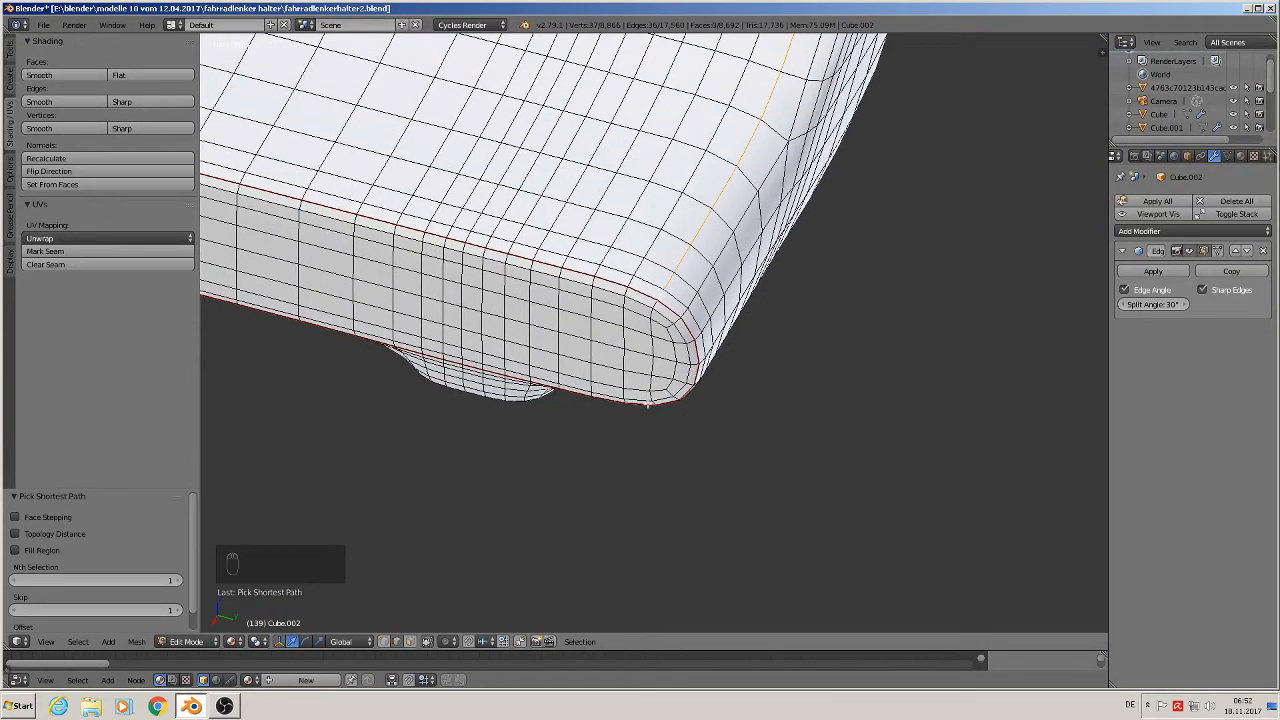
pyautogui.click(86, 251)
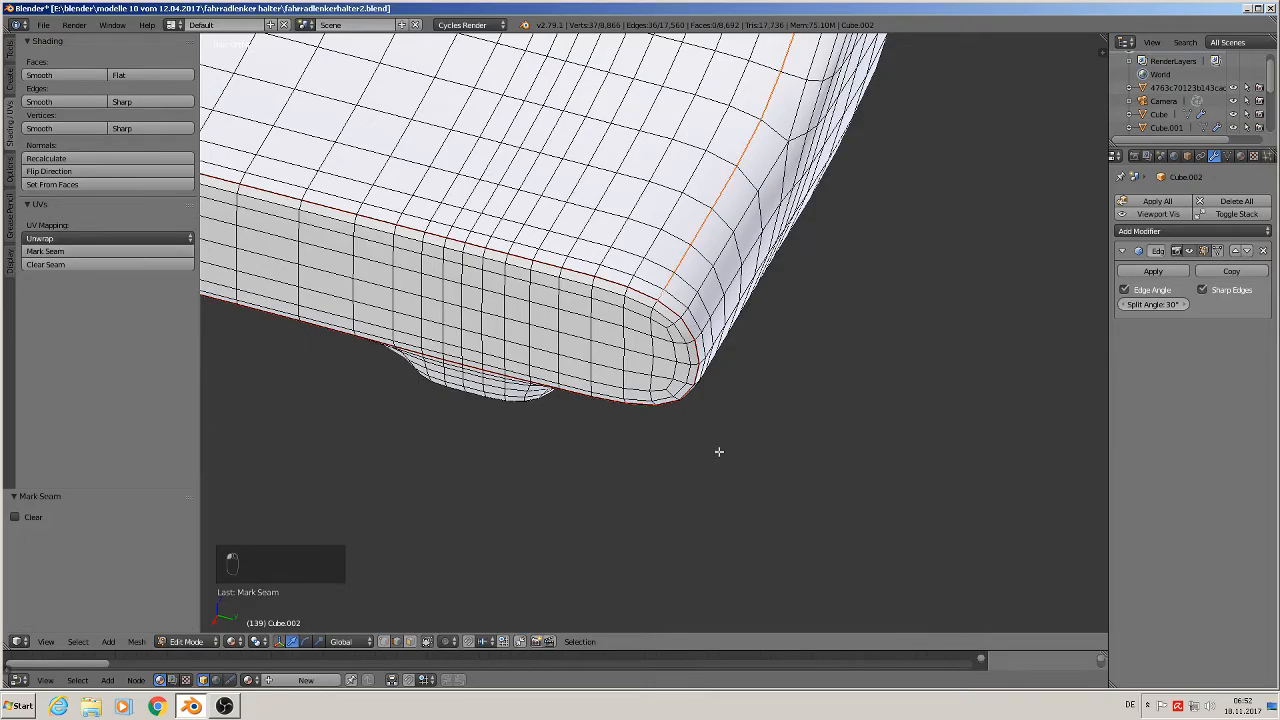
# - Mark a seam along the middle of the underside, from the lower arm's end face to the gap between the two prongs
pyautogui.moveTo(746, 470); pyautogui.dragTo(705, 485, button='middle')
pyautogui.moveTo(688, 200); pyautogui.dragTo(785, 260, button='middle')
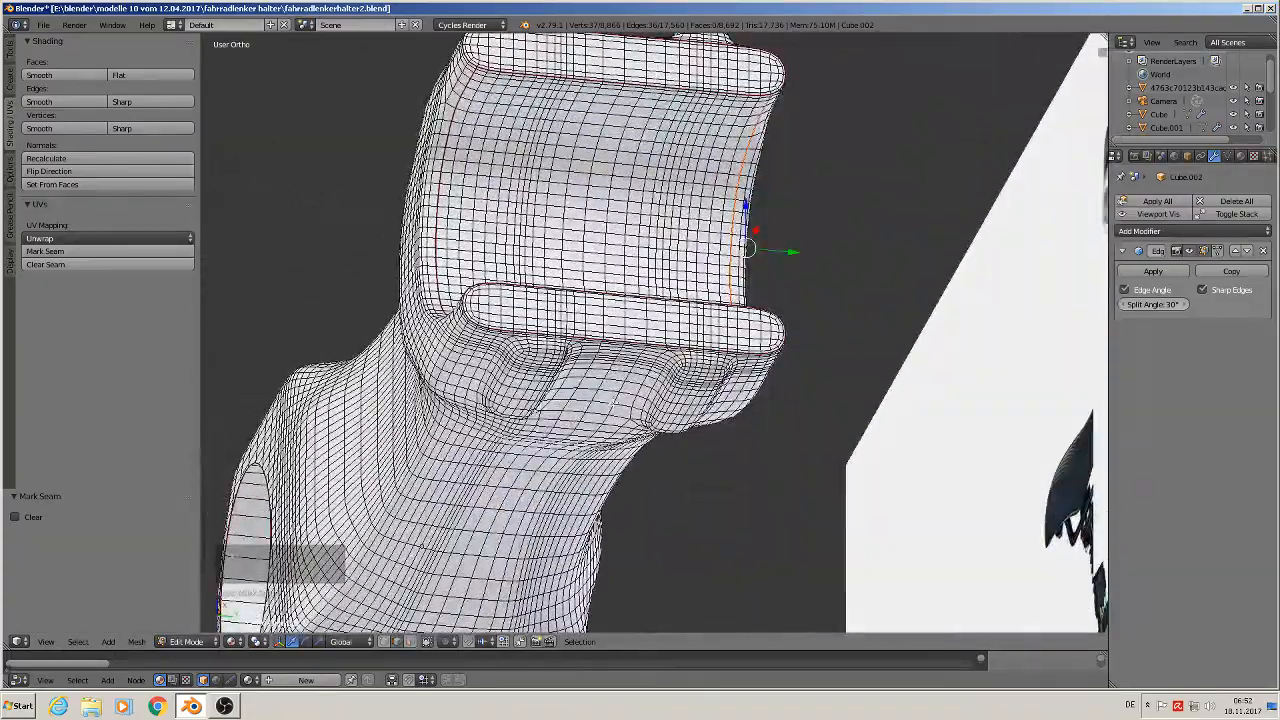
pyautogui.keyDown('shift'); pyautogui.moveTo(421, 618); pyautogui.dragTo(461, 580, button='middle'); pyautogui.keyUp('shift')
pyautogui.scroll(2, 653, 335)
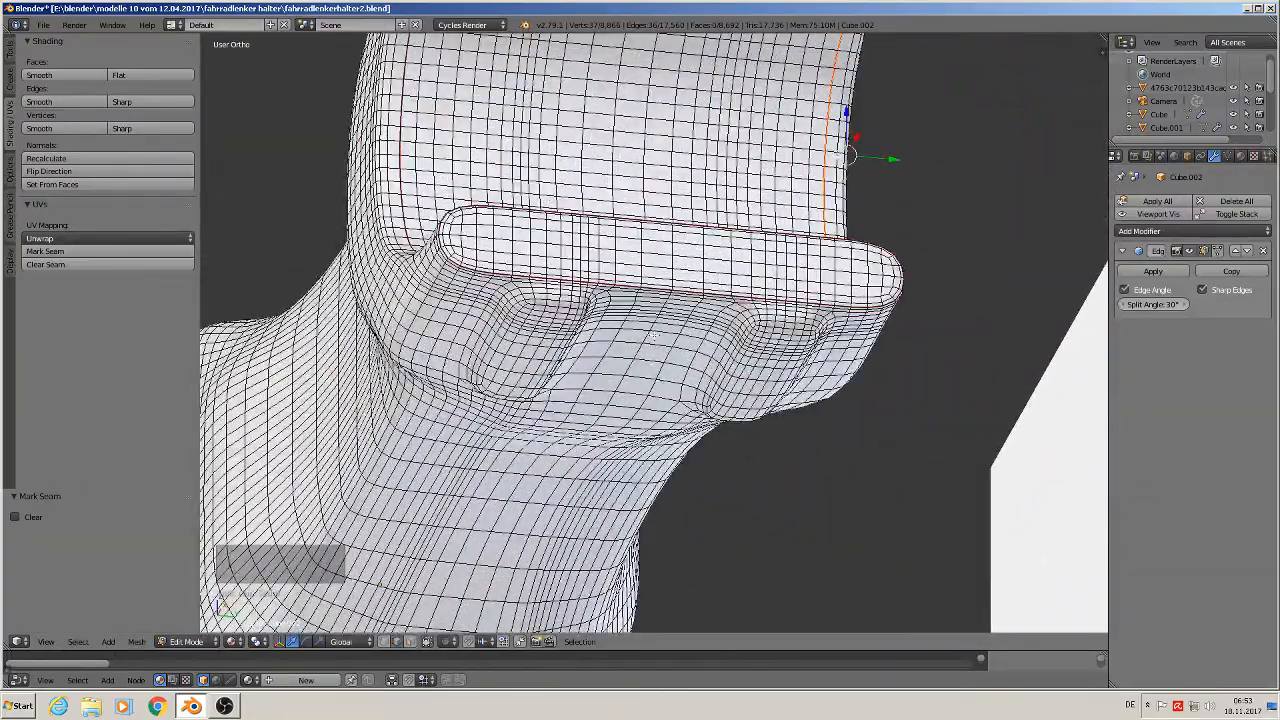
pyautogui.rightClick(671, 293)
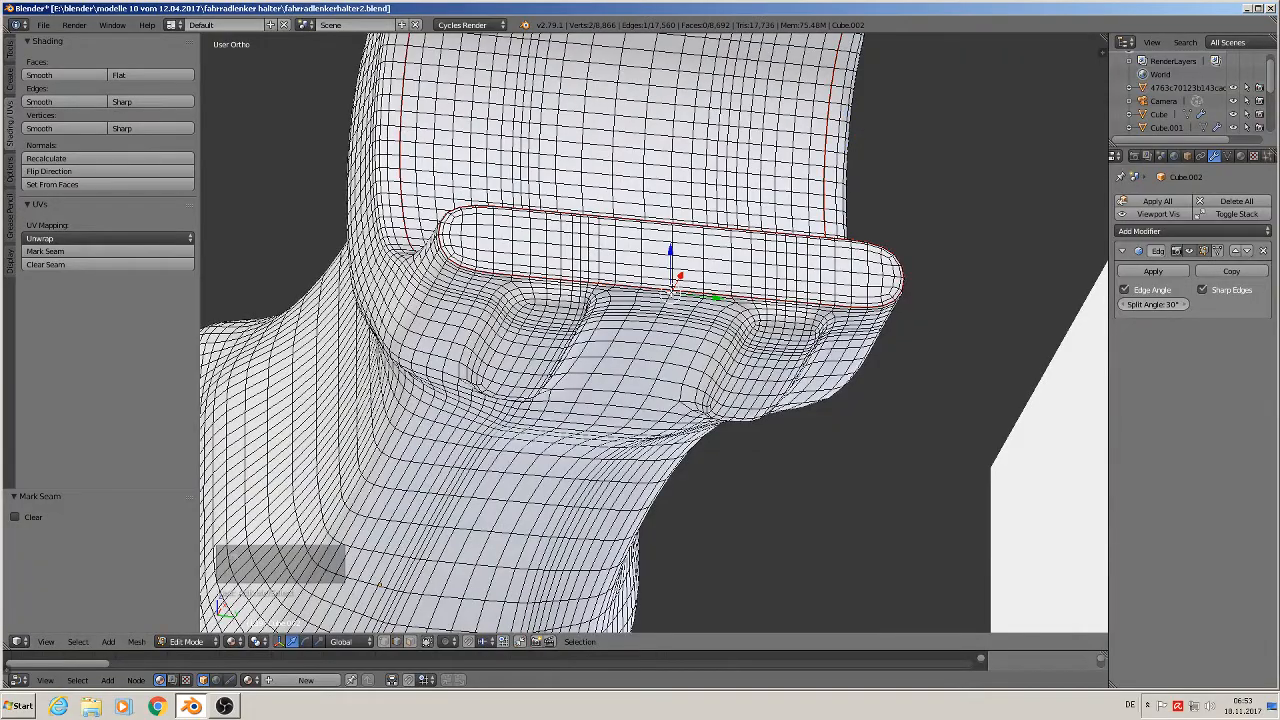
pyautogui.scroll(8, 677, 300)
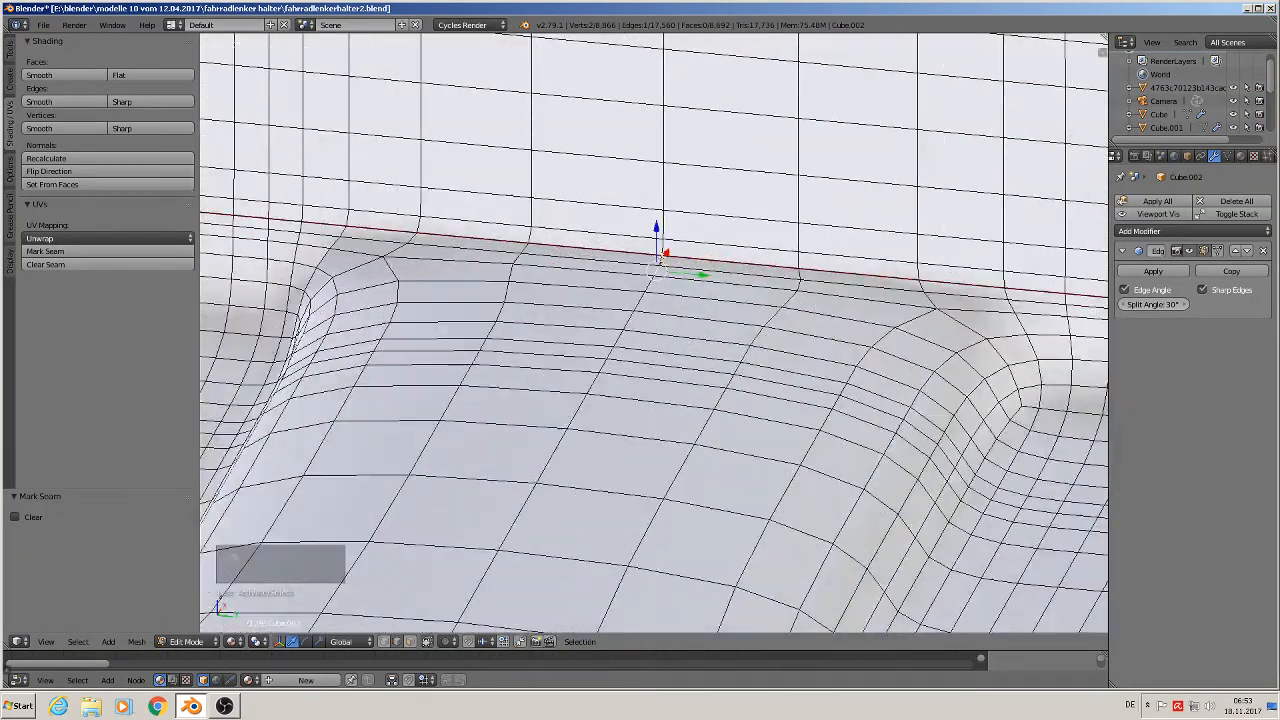
pyautogui.scroll(-6, 654, 315)
pyautogui.moveTo(654, 315); pyautogui.dragTo(625, 262, button='middle')
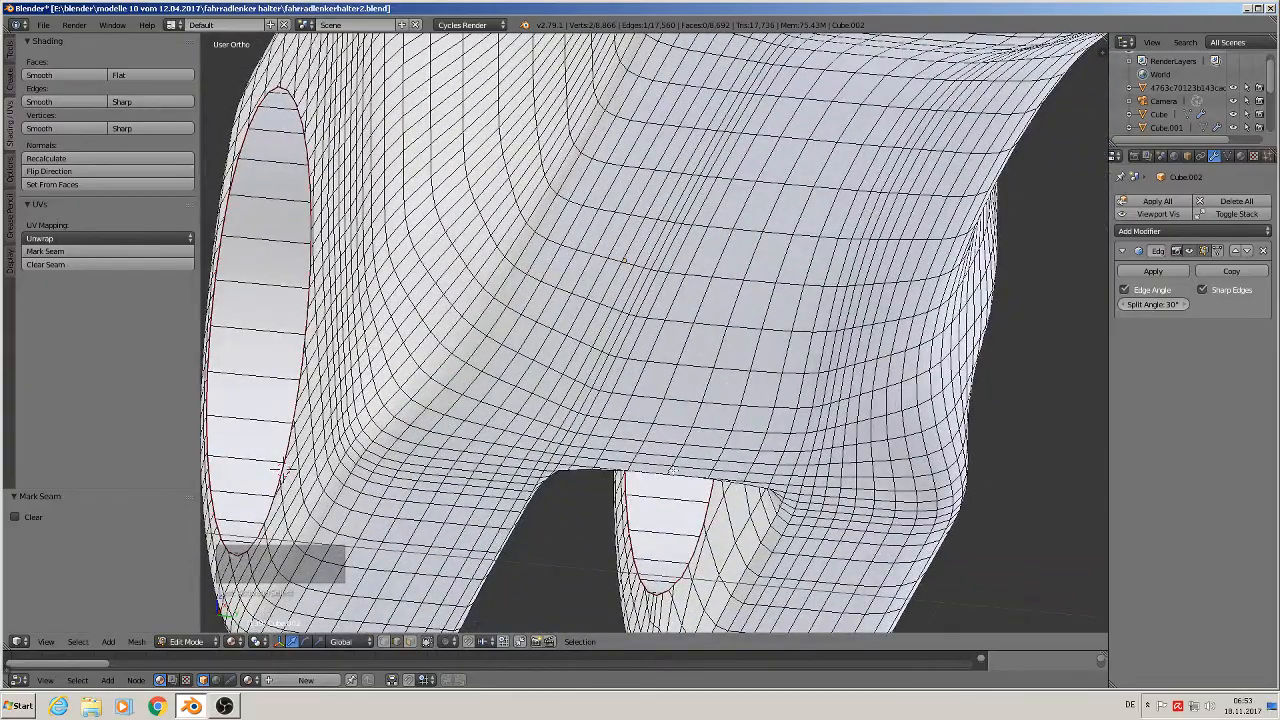
pyautogui.keyDown('ctrl'); pyautogui.click(664, 471); pyautogui.keyUp('ctrl')
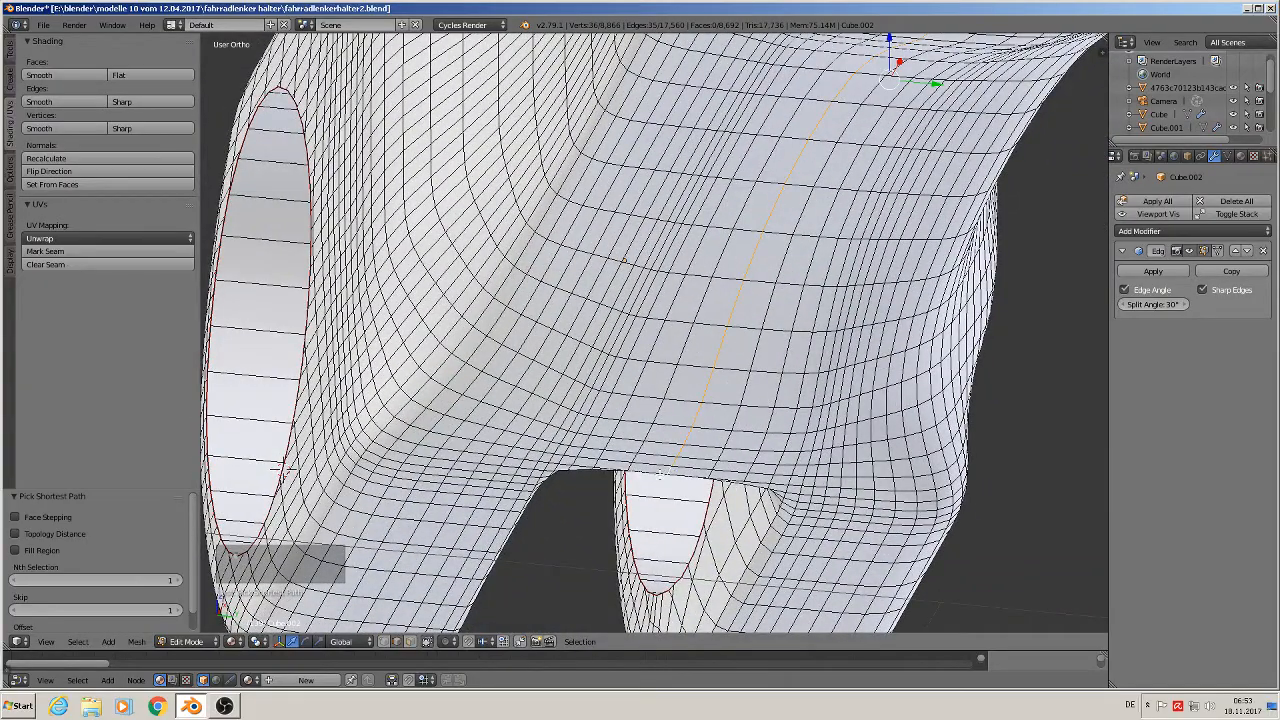
pyautogui.click(91, 251)
# - Mark a connecting seam from the prong's inner hole rim along the prong's lower inner edge to the underside's middle seam, then deselect everything
pyautogui.moveTo(836, 330); pyautogui.dragTo(487, 141, button='middle')
pyautogui.scroll(-3, 716, 367)
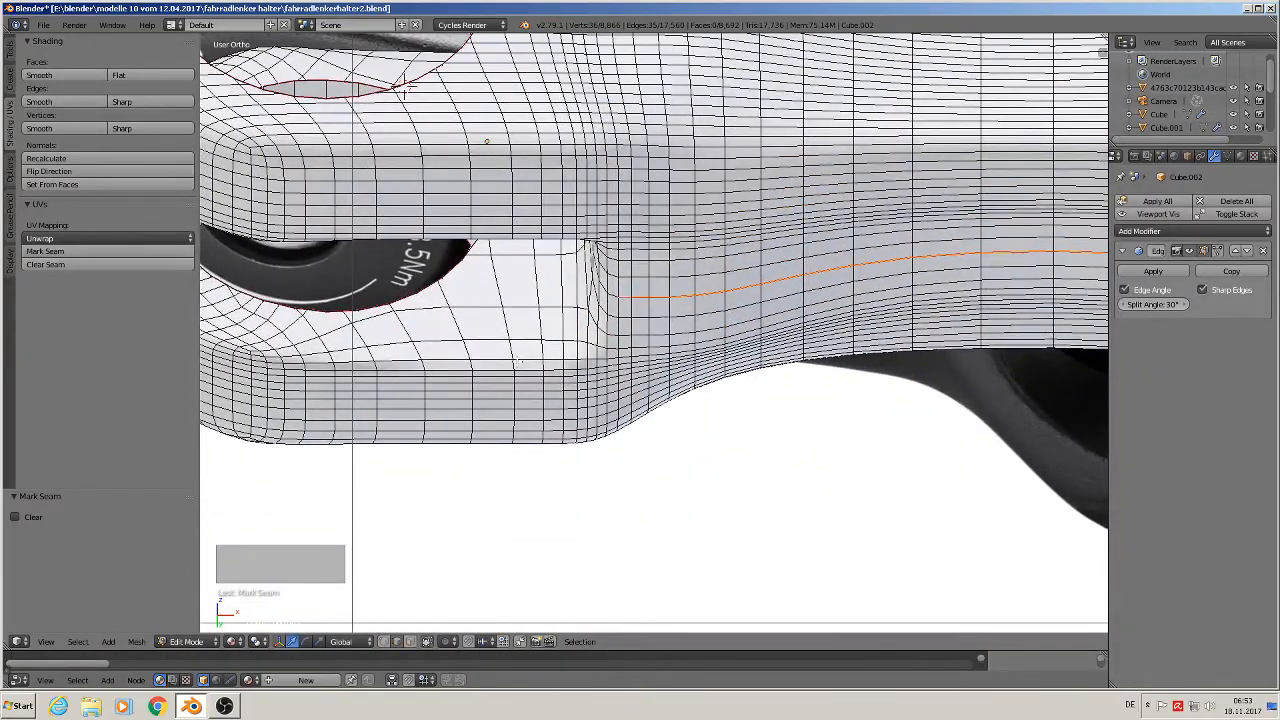
pyautogui.scroll(2, 524, 362)
pyautogui.moveTo(627, 316); pyautogui.dragTo(604, 263, button='middle')
pyautogui.scroll(-8, 637, 292)
pyautogui.scroll(5, 604, 263)
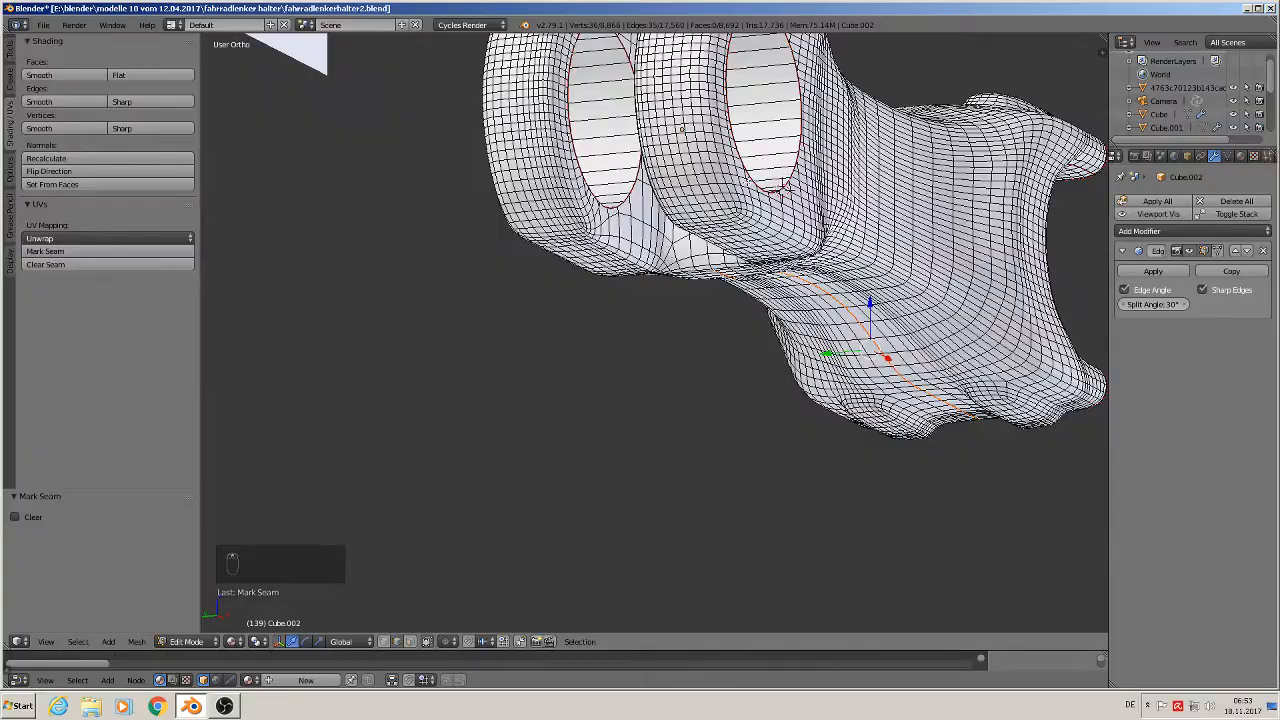
pyautogui.moveTo(614, 250); pyautogui.dragTo(325, 211, button='middle')
pyautogui.scroll(2, 530, 258)
pyautogui.scroll(1, 540, 256)
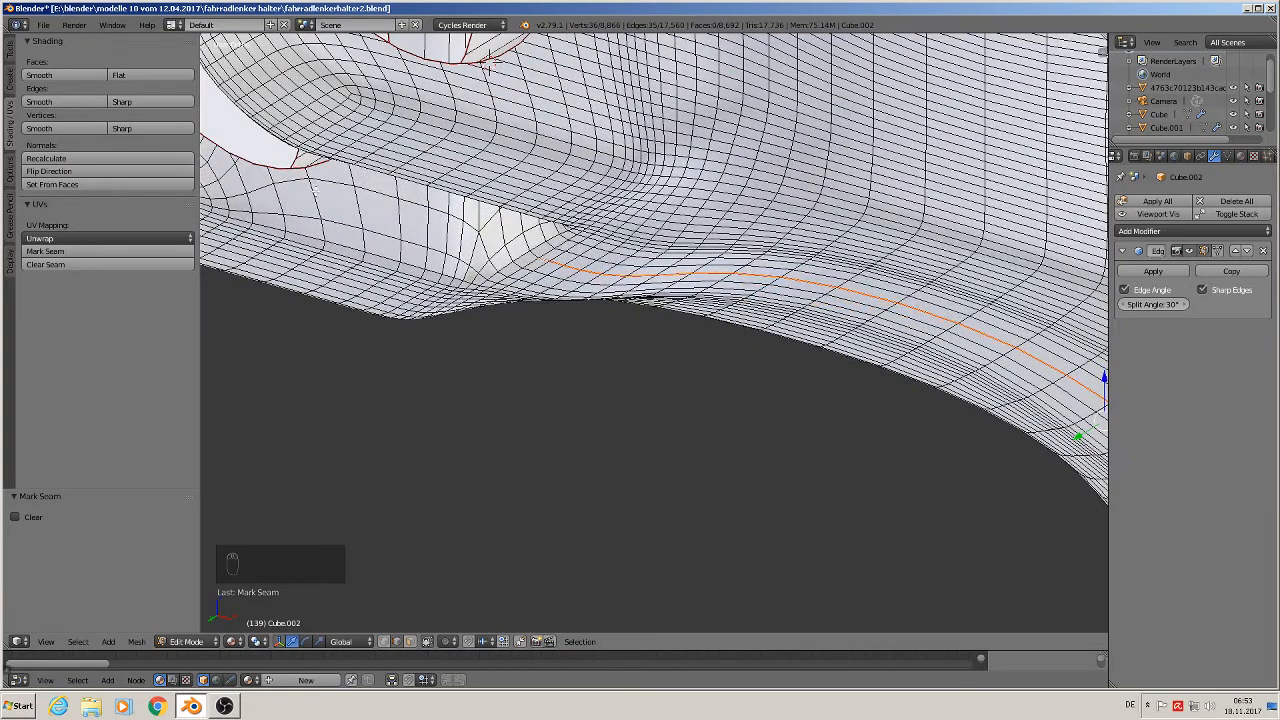
pyautogui.scroll(2, 314, 189)
pyautogui.rightClick(304, 170)
pyautogui.keyDown('shift'); pyautogui.rightClick(316, 208); pyautogui.keyUp('shift')
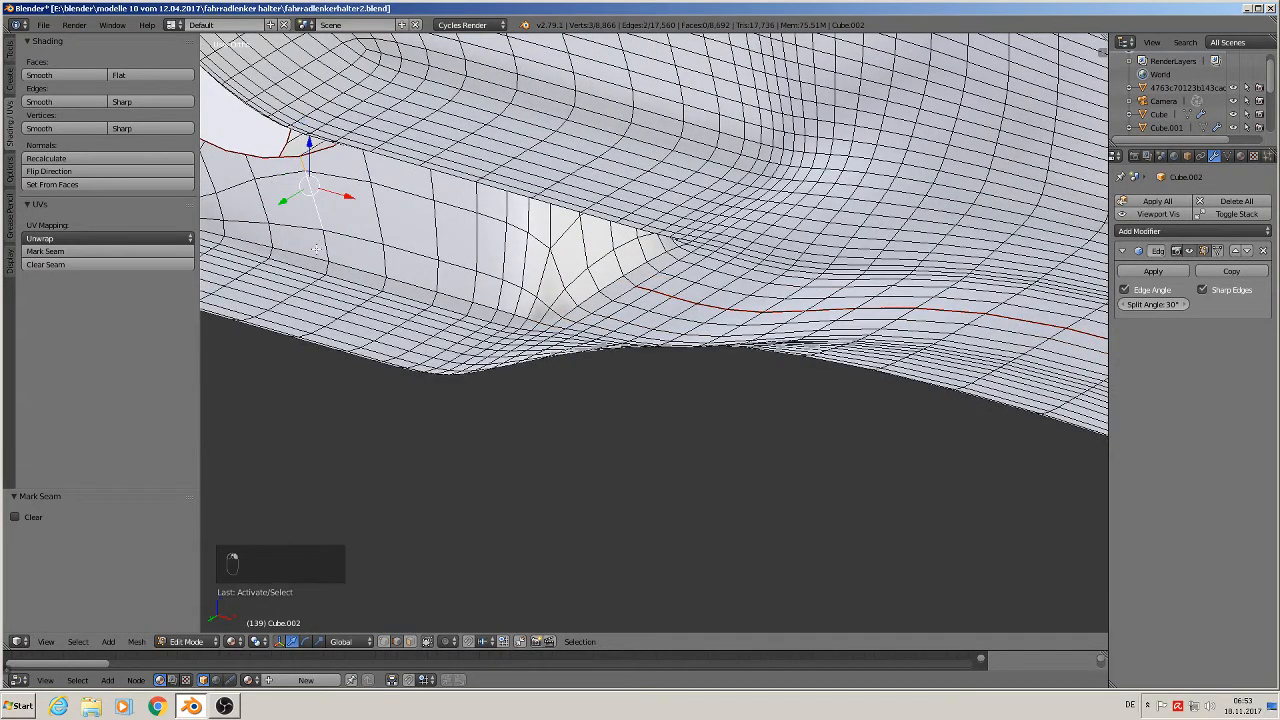
pyautogui.keyDown('shift'); pyautogui.rightClick(325, 247); pyautogui.keyUp('shift')
pyautogui.keyDown('shift'); pyautogui.rightClick(354, 268); pyautogui.keyUp('shift')
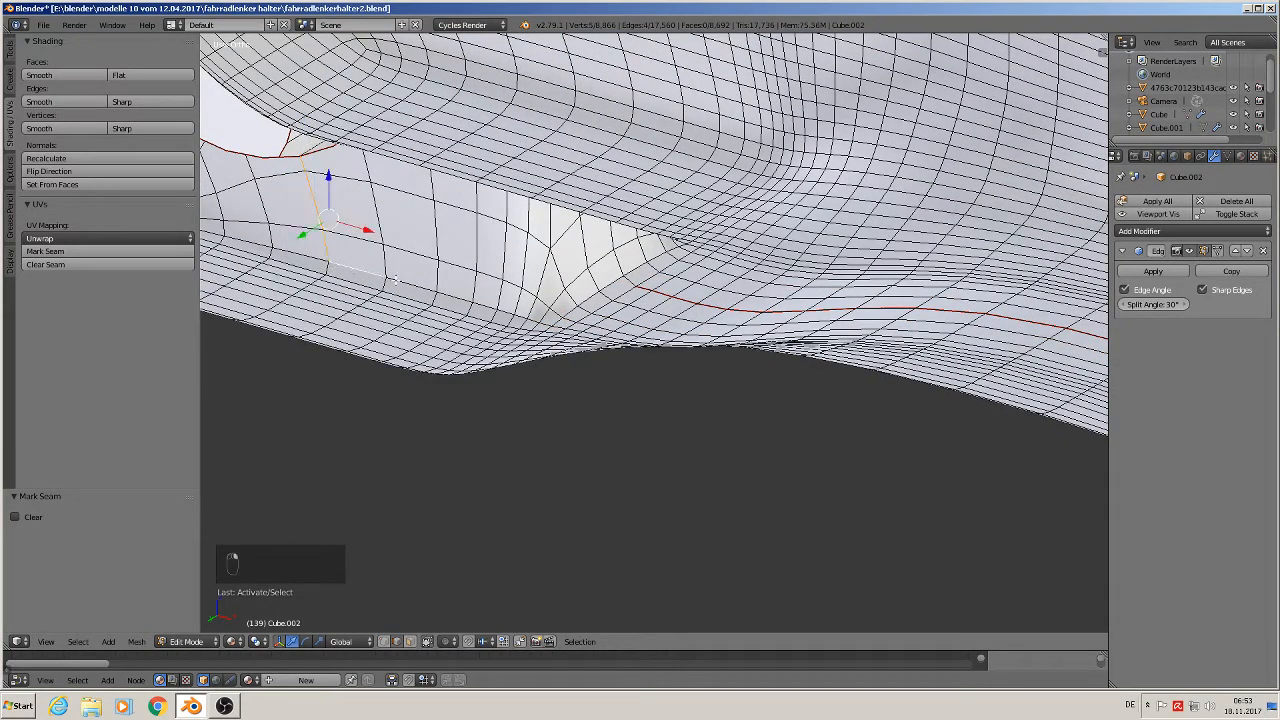
pyautogui.keyDown('shift'); pyautogui.rightClick(420, 286); pyautogui.keyUp('shift')
pyautogui.keyDown('shift'); pyautogui.rightClick(460, 296); pyautogui.keyUp('shift')
pyautogui.keyDown('shift'); pyautogui.rightClick(490, 304); pyautogui.keyUp('shift')
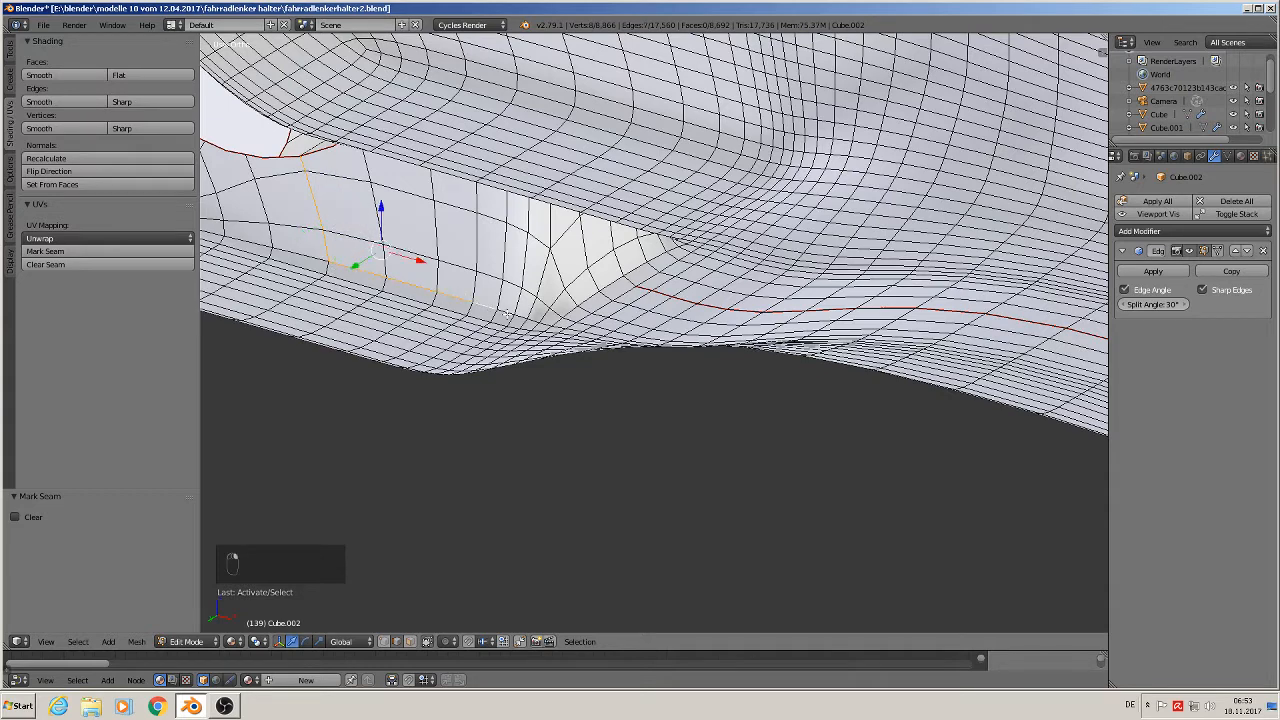
pyautogui.keyDown('shift'); pyautogui.rightClick(520, 314); pyautogui.keyUp('shift')
pyautogui.keyDown('shift'); pyautogui.rightClick(530, 318); pyautogui.keyUp('shift')
pyautogui.keyDown('shift'); pyautogui.rightClick(545, 322); pyautogui.keyUp('shift')
pyautogui.keyDown('shift'); pyautogui.rightClick(547, 322); pyautogui.keyUp('shift')
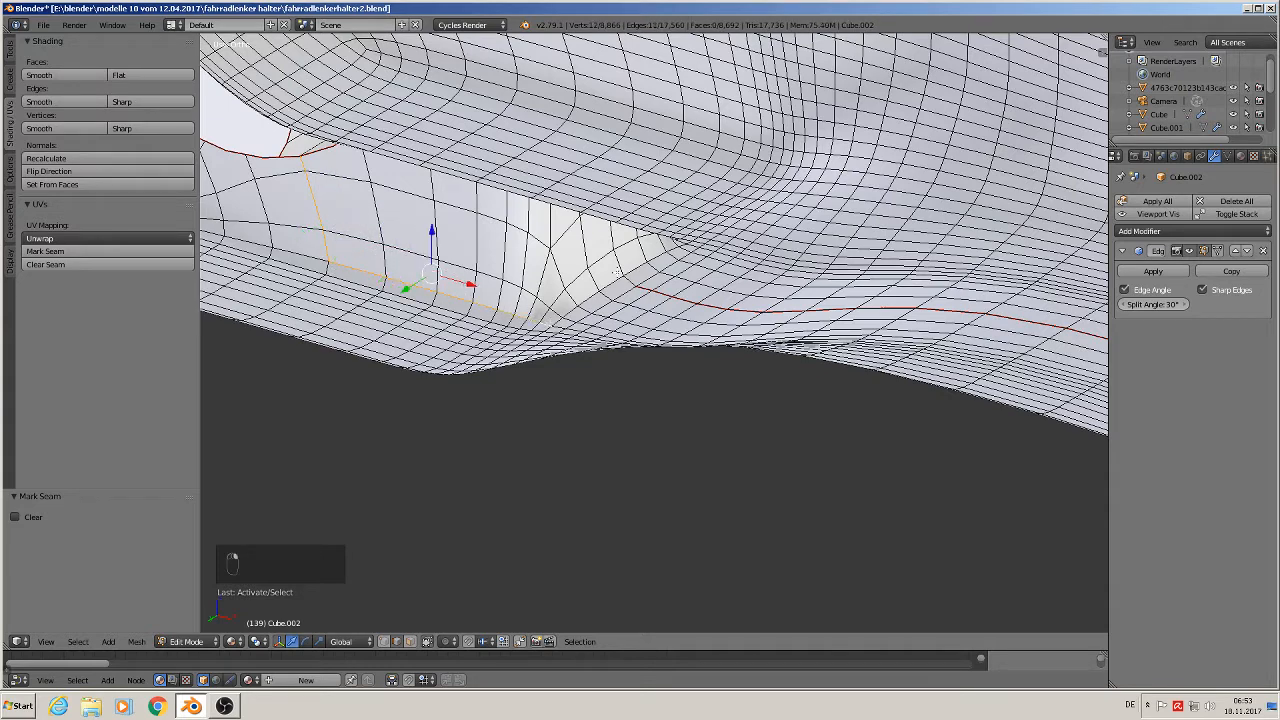
pyautogui.keyDown('shift'); pyautogui.rightClick(627, 288); pyautogui.keyUp('shift')
pyautogui.keyDown('shift'); pyautogui.rightClick(601, 308); pyautogui.keyUp('shift')
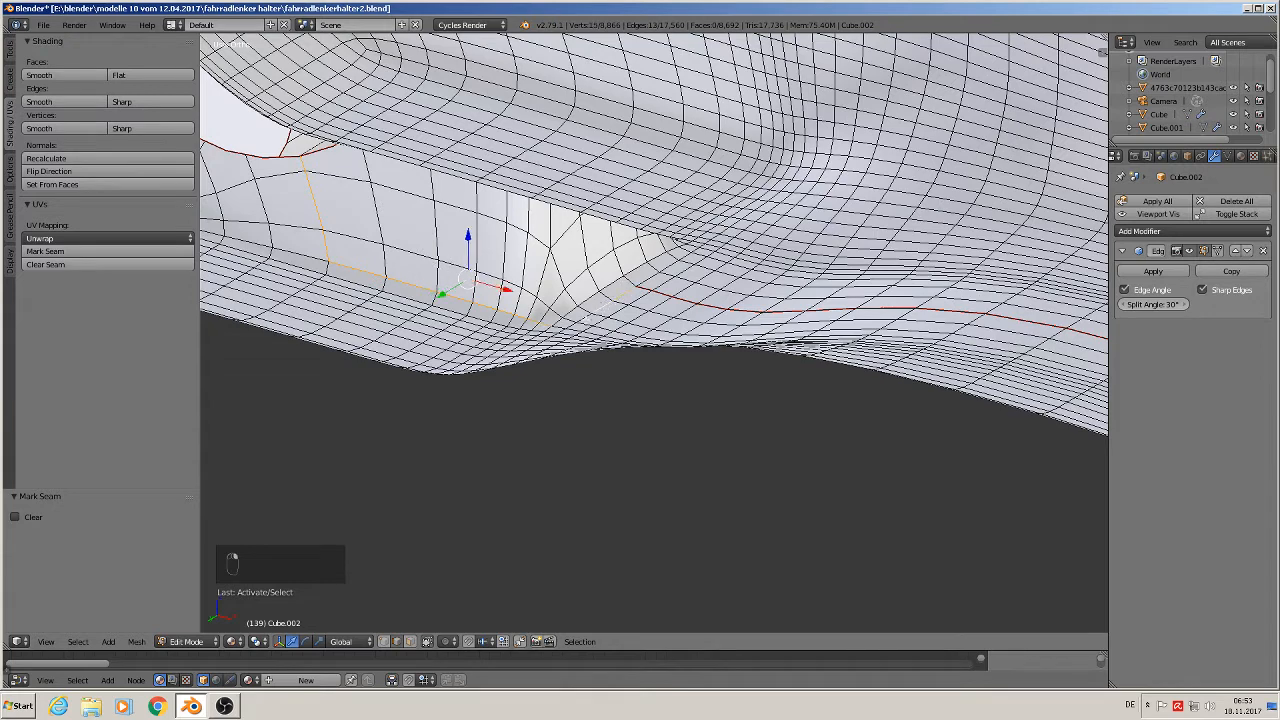
pyautogui.keyDown('shift'); pyautogui.rightClick(588, 318); pyautogui.keyUp('shift')
pyautogui.keyDown('shift'); pyautogui.rightClick(566, 327); pyautogui.keyUp('shift')
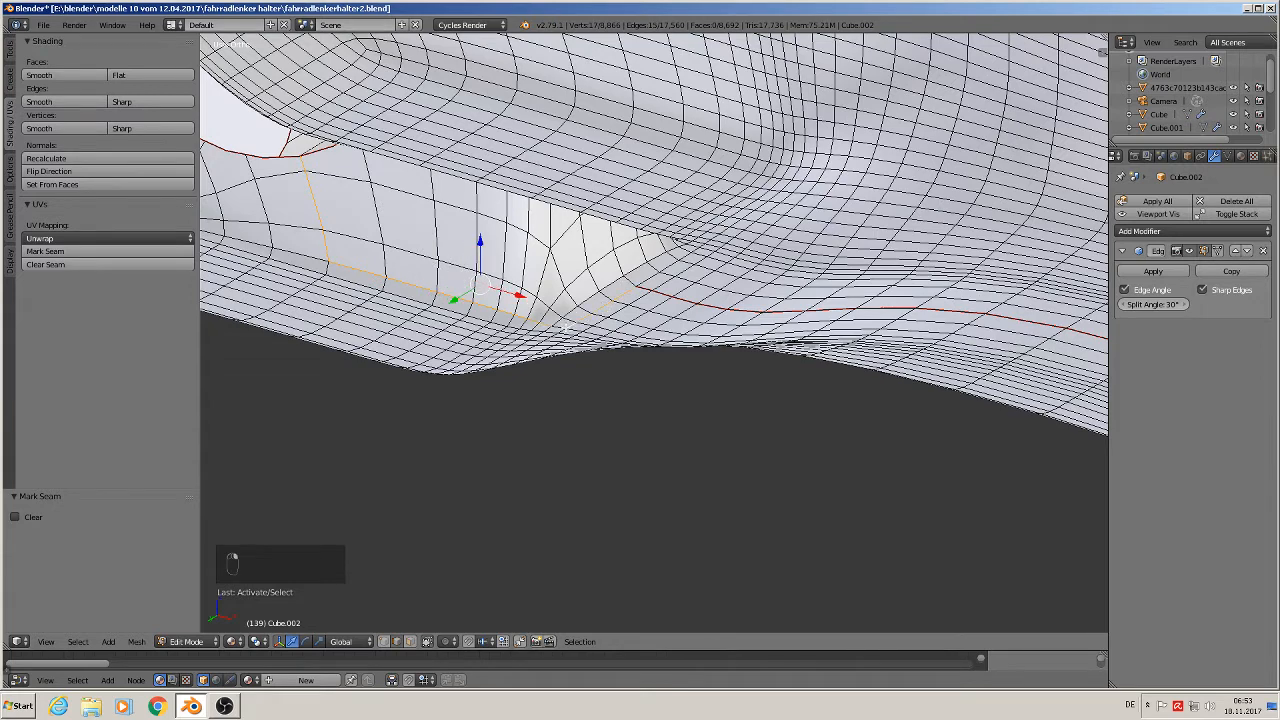
pyautogui.click(130, 251)
pyautogui.press('a')
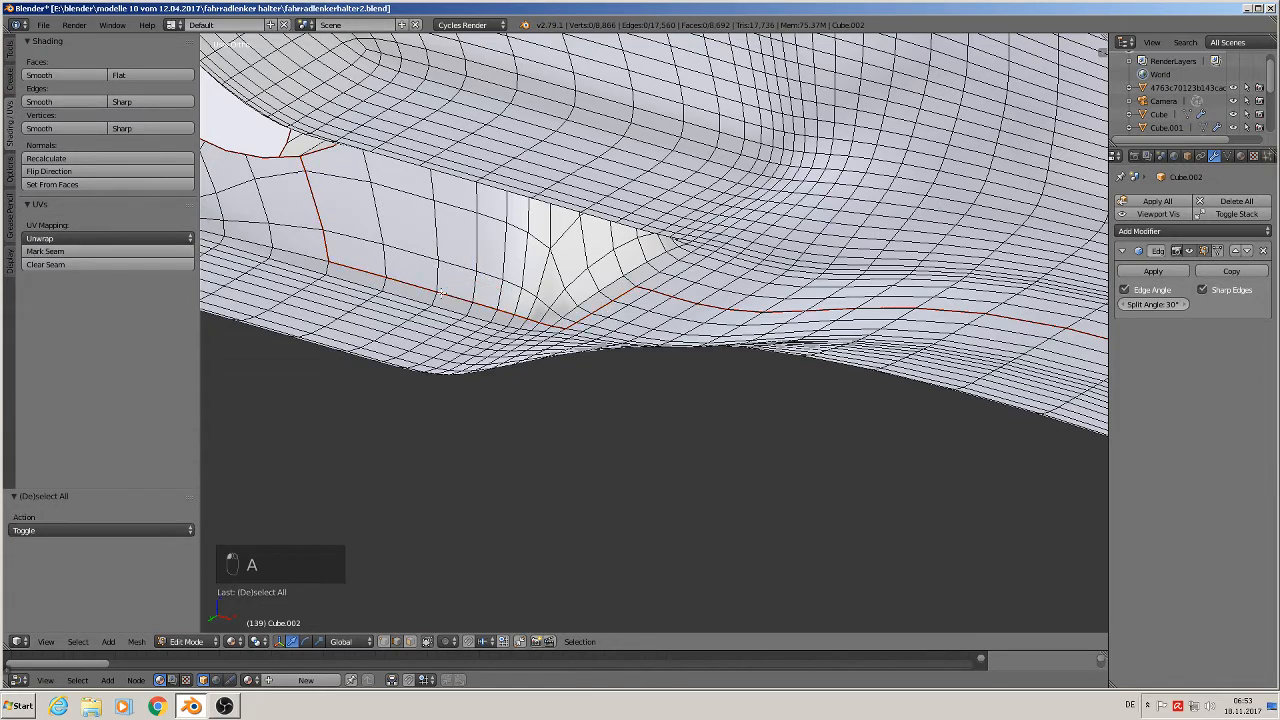
pyautogui.moveTo(316, 278); pyautogui.dragTo(480, 291, button='middle')
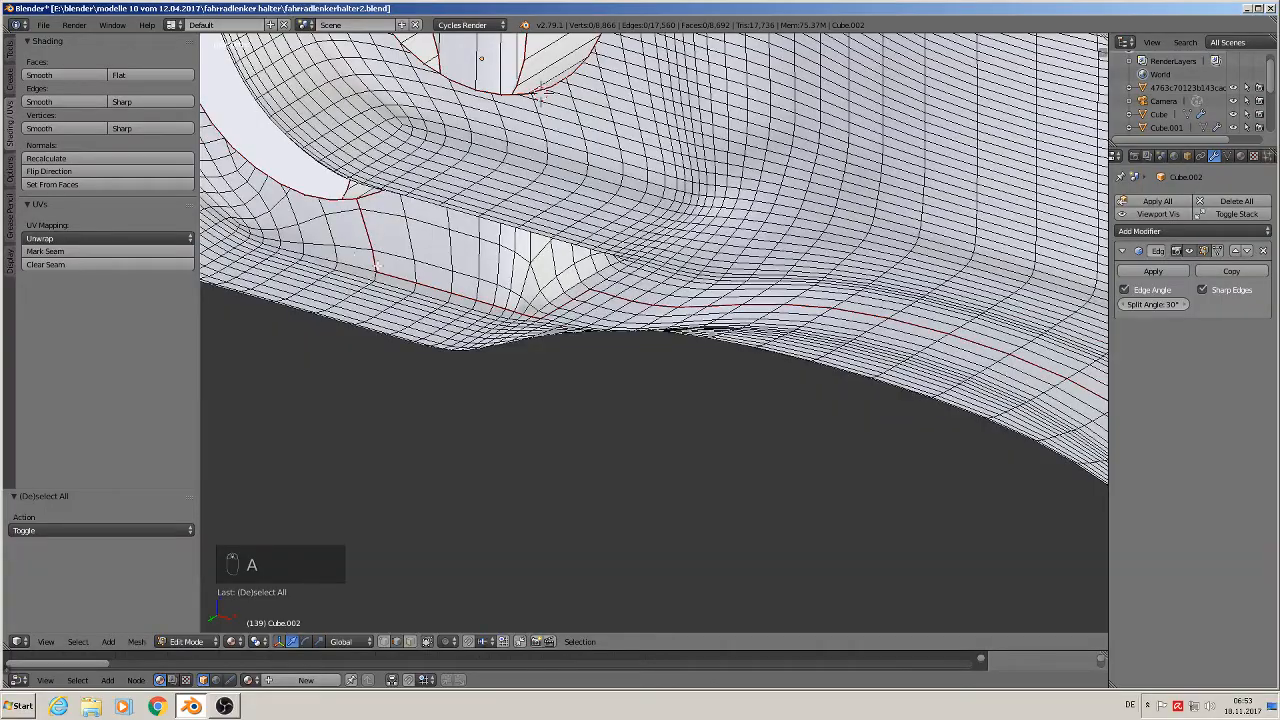
# - Mark a connecting seam on the opposite prong, from its inner hole rim along the lower inner edge to the underside's middle seam, then deselect everything
pyautogui.moveTo(539, 90); pyautogui.dragTo(410, 270, button='middle')
pyautogui.keyDown('shift'); pyautogui.moveTo(700, 330); pyautogui.dragTo(290, 342, button='middle'); pyautogui.keyUp('shift')
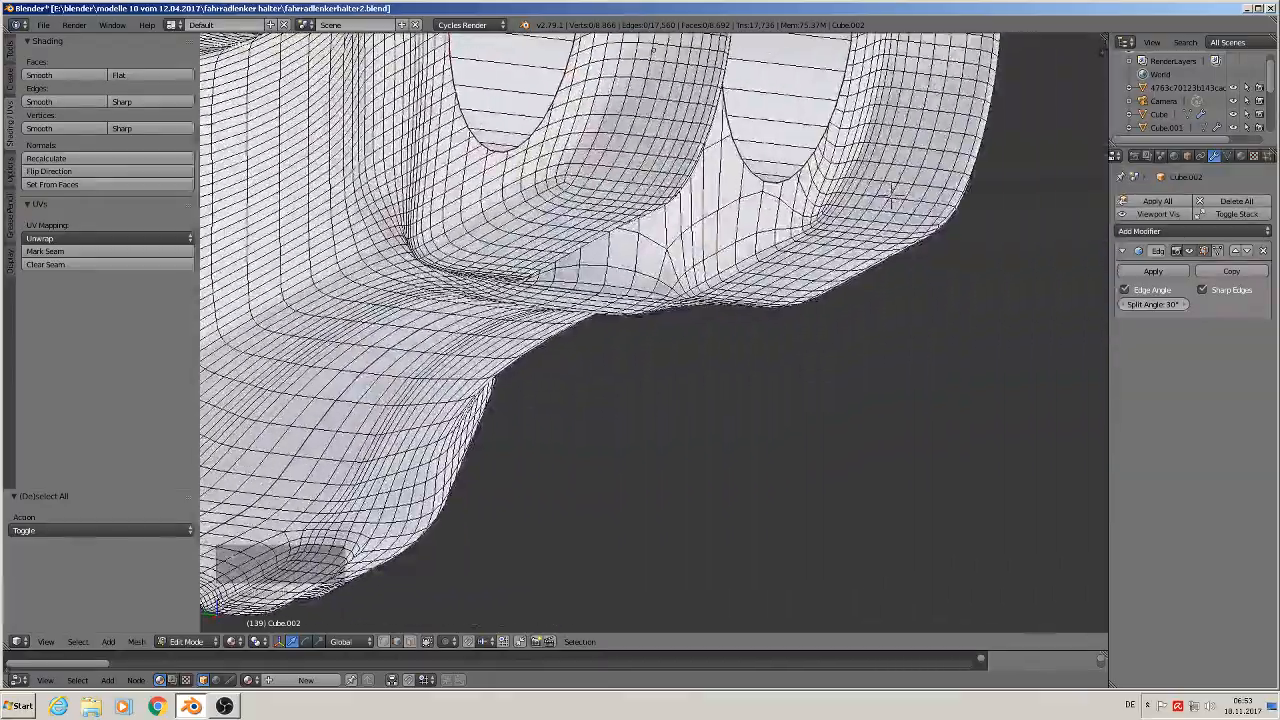
pyautogui.moveTo(640, 340); pyautogui.dragTo(700, 300, button='middle')
pyautogui.keyDown('shift'); pyautogui.moveTo(1040, 176); pyautogui.dragTo(752, 262, button='middle'); pyautogui.keyUp('shift')
pyautogui.scroll(2, 812, 234)
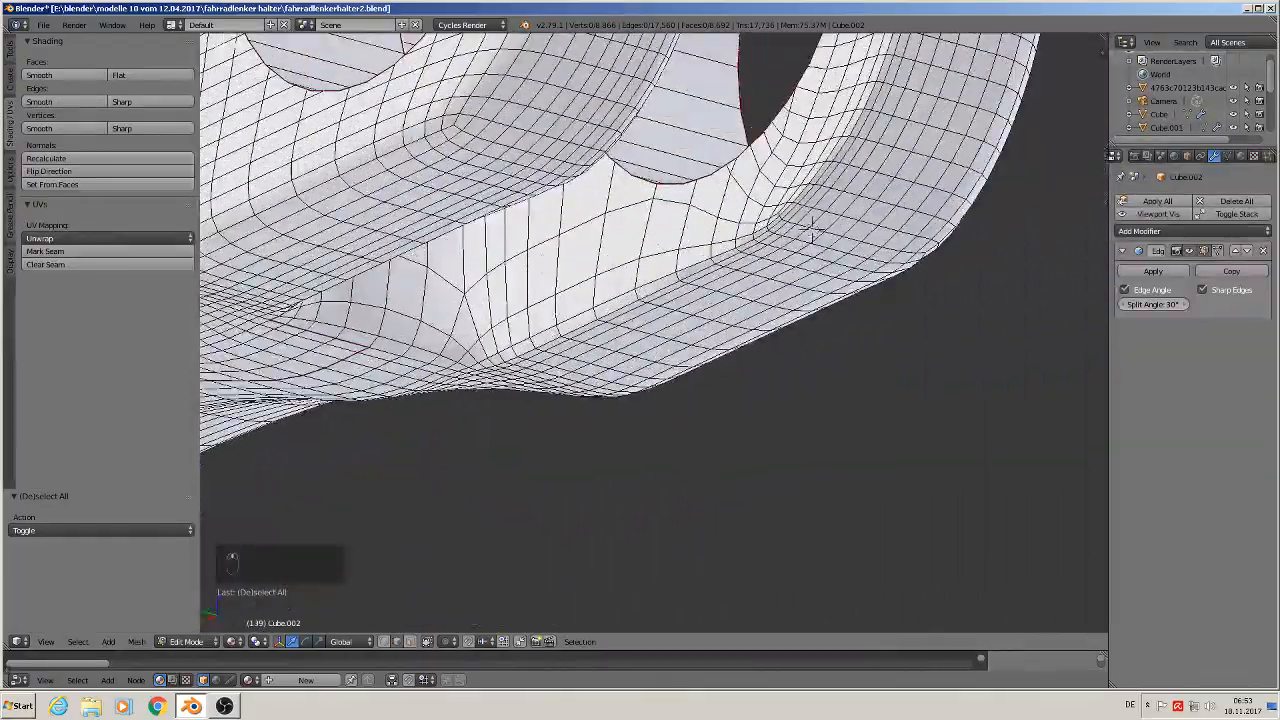
pyautogui.rightClick(656, 194)
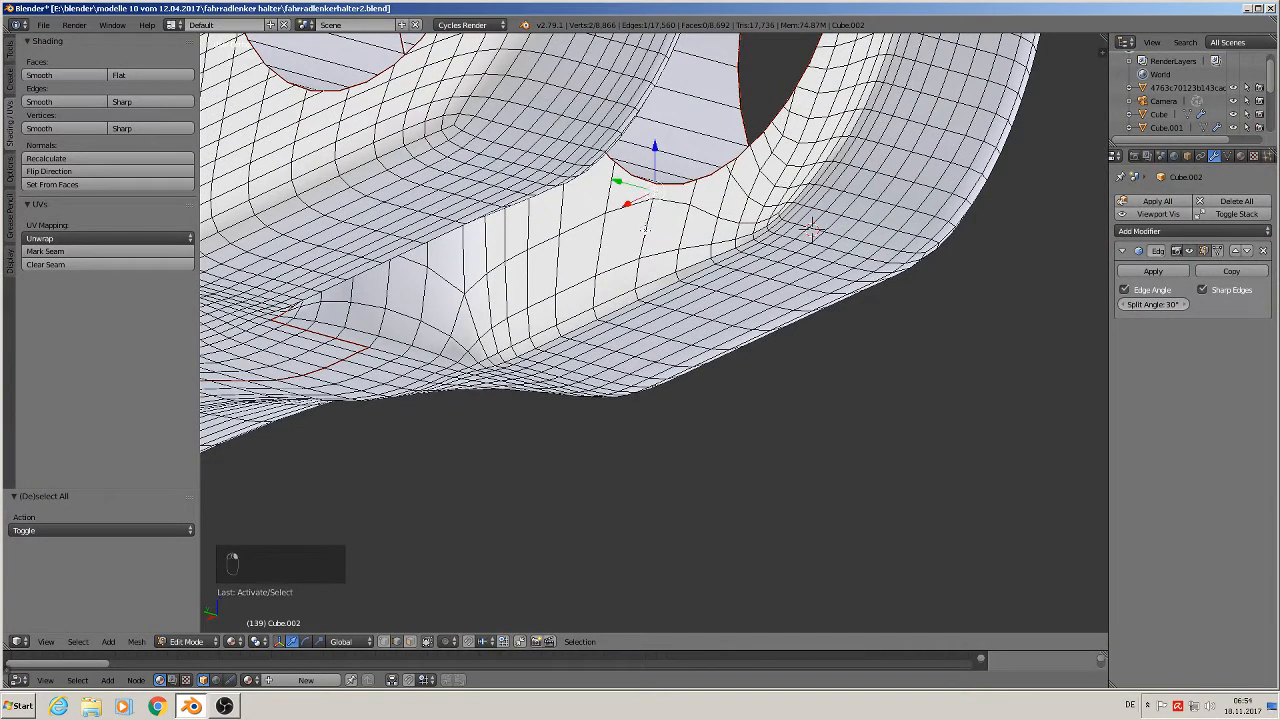
pyautogui.keyDown('shift'); pyautogui.rightClick(646, 240); pyautogui.keyUp('shift')
pyautogui.keyDown('shift'); pyautogui.rightClick(638, 272); pyautogui.keyUp('shift')
pyautogui.keyDown('shift'); pyautogui.rightClick(620, 292); pyautogui.keyUp('shift')
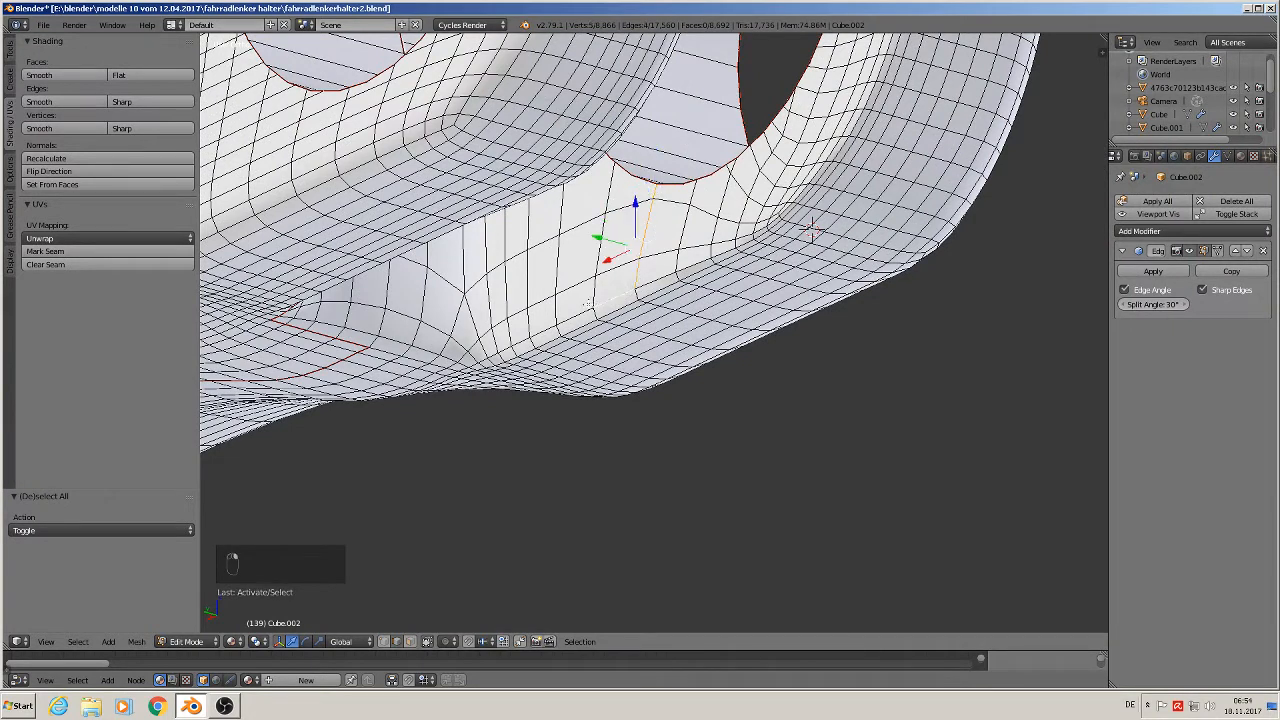
pyautogui.keyDown('shift'); pyautogui.rightClick(580, 314); pyautogui.keyUp('shift')
pyautogui.keyDown('shift'); pyautogui.rightClick(550, 326); pyautogui.keyUp('shift')
pyautogui.keyDown('shift'); pyautogui.rightClick(512, 342); pyautogui.keyUp('shift')
pyautogui.keyDown('shift'); pyautogui.rightClick(502, 347); pyautogui.keyUp('shift')
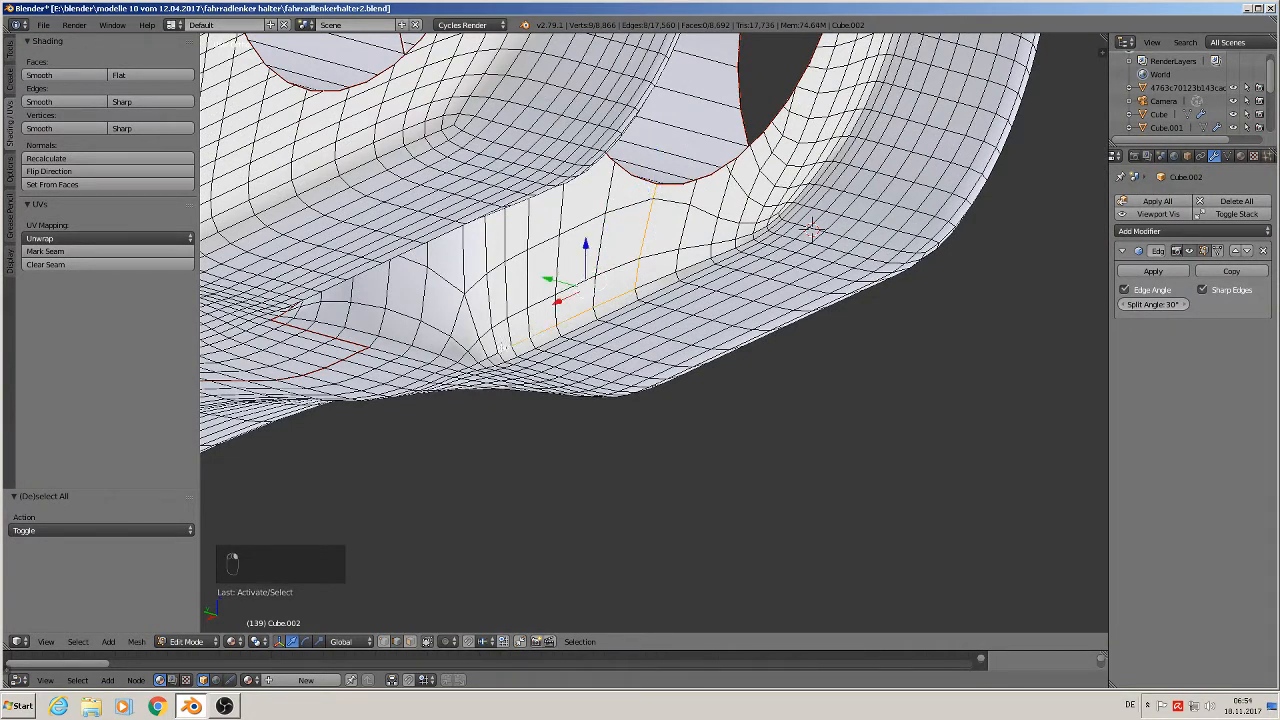
pyautogui.keyDown('shift'); pyautogui.rightClick(382, 350); pyautogui.keyUp('shift')
pyautogui.keyDown('shift'); pyautogui.rightClick(410, 360); pyautogui.keyUp('shift')
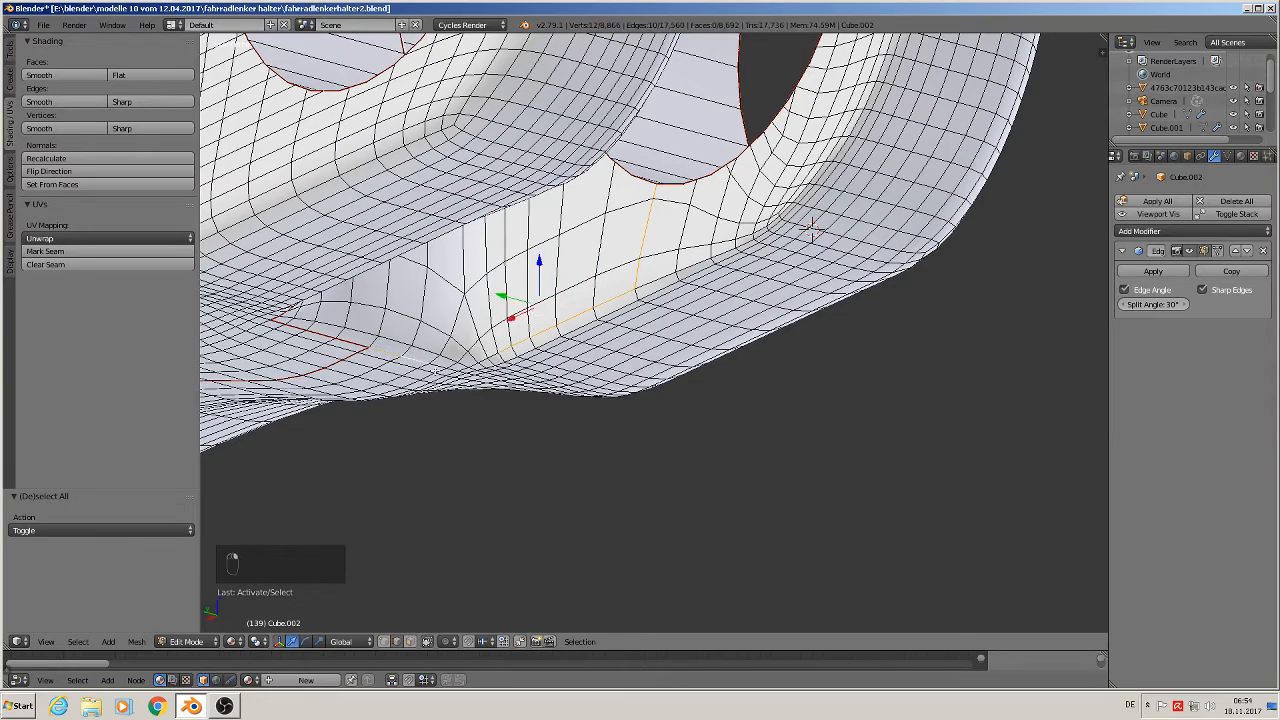
pyautogui.keyDown('shift'); pyautogui.rightClick(438, 366); pyautogui.keyUp('shift')
pyautogui.scroll(2, 486, 357)
pyautogui.scroll(4, 505, 347)
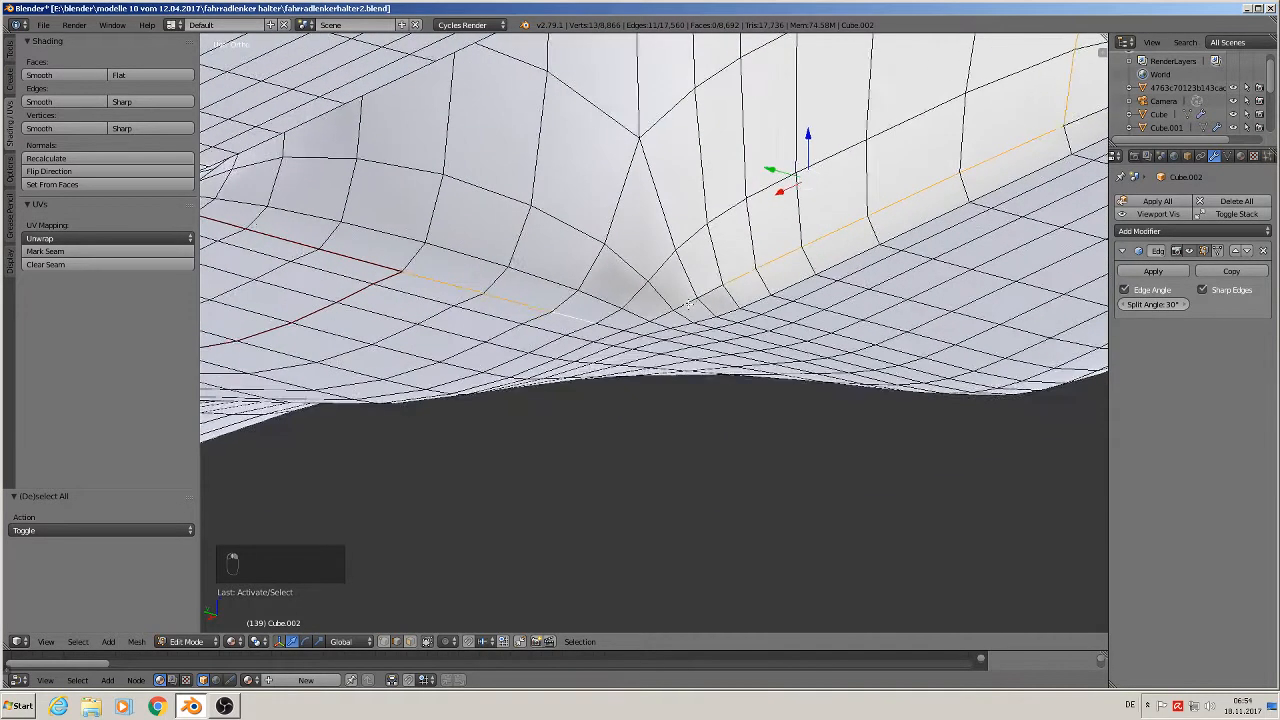
pyautogui.keyDown('shift'); pyautogui.rightClick(598, 328); pyautogui.keyUp('shift')
pyautogui.keyDown('shift'); pyautogui.rightClick(626, 330); pyautogui.keyUp('shift')
pyautogui.keyDown('shift'); pyautogui.rightClick(652, 318); pyautogui.keyUp('shift')
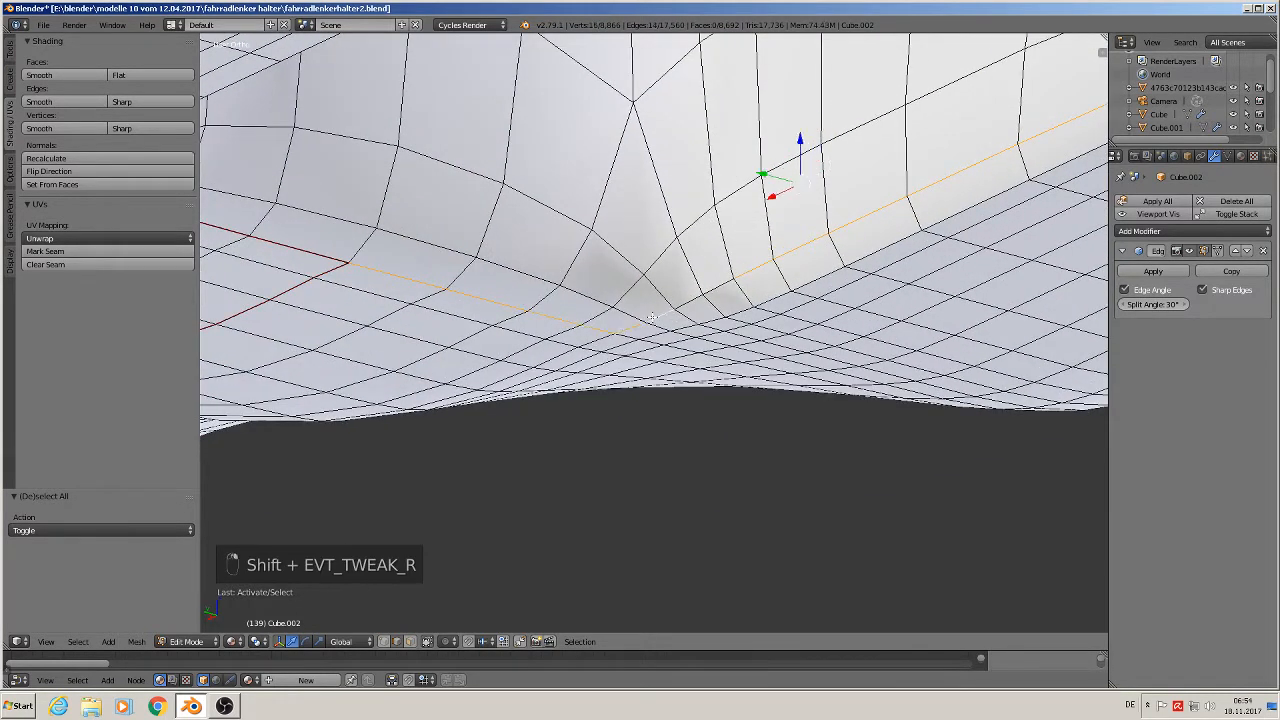
pyautogui.keyDown('shift'); pyautogui.rightClick(683, 304); pyautogui.keyUp('shift')
pyautogui.keyDown('shift'); pyautogui.rightClick(712, 290); pyautogui.keyUp('shift')
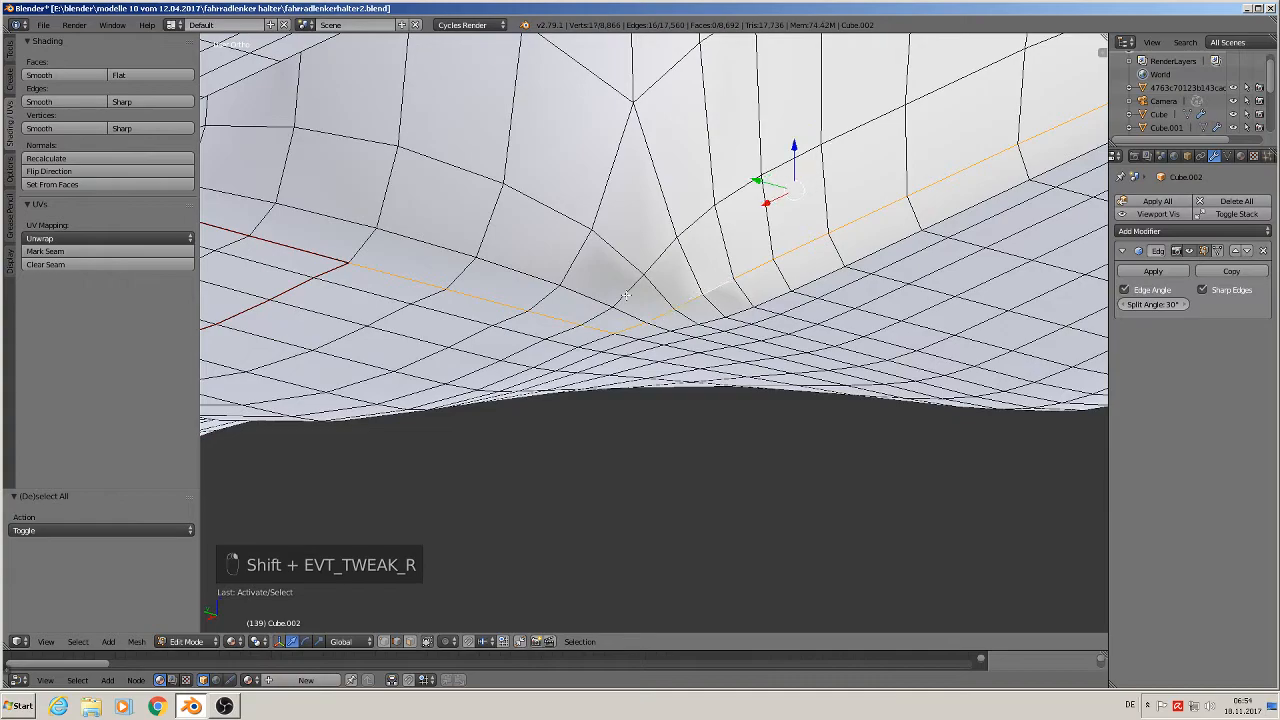
pyautogui.click(126, 251)
pyautogui.scroll(-3, 654, 300)
pyautogui.press('a')
pyautogui.scroll(-6, 668, 294)
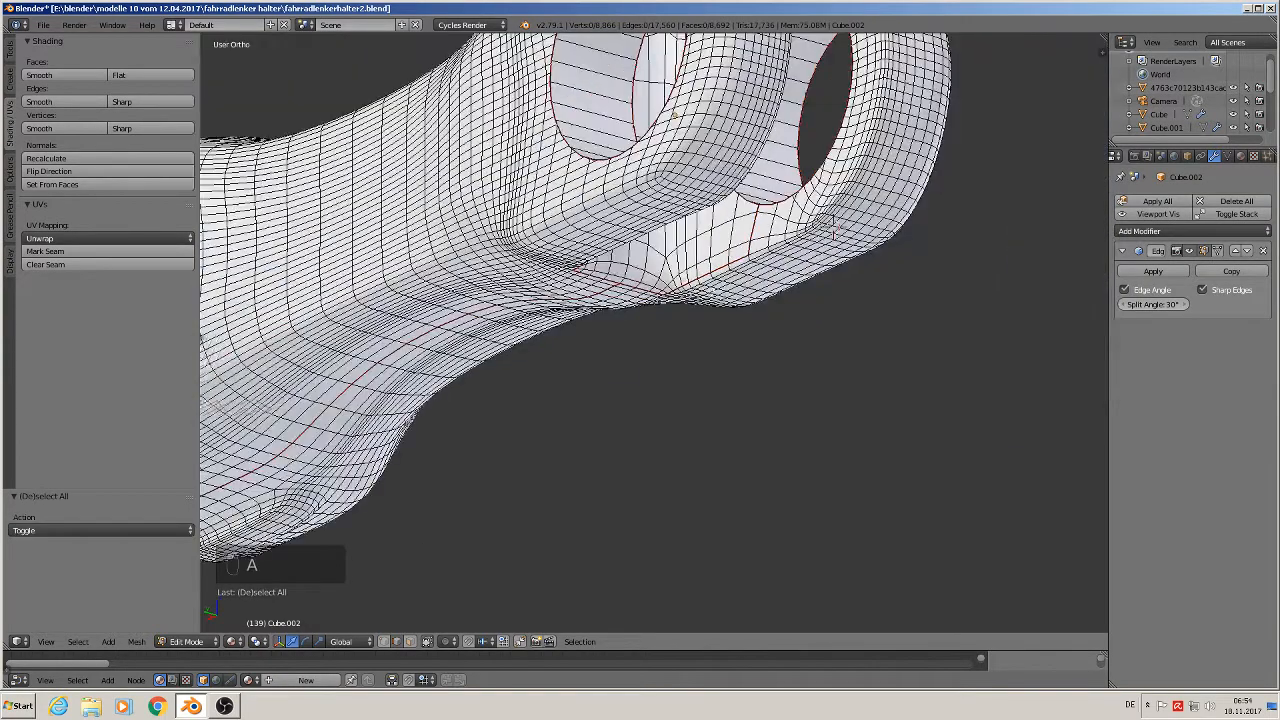
# - Return to Object Mode and save the Blender file under its existing name
pyautogui.moveTo(708, 296); pyautogui.dragTo(518, 328, button='middle')
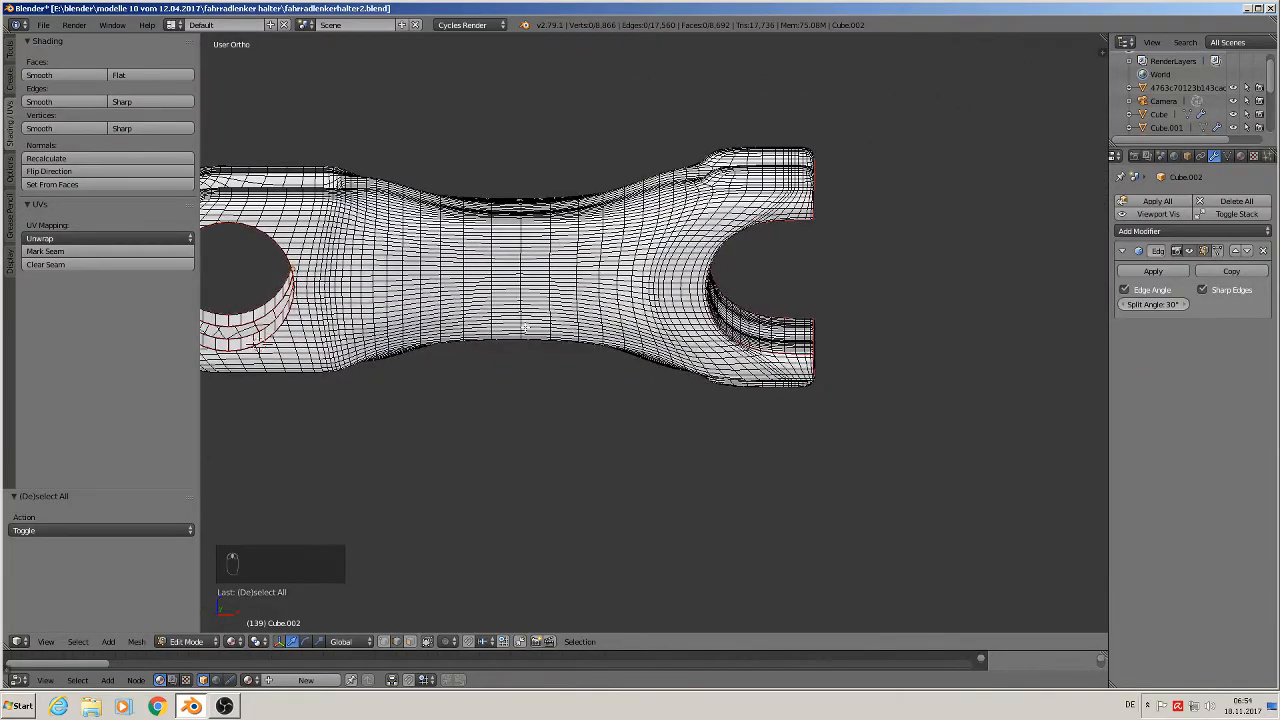
pyautogui.moveTo(403, 272); pyautogui.dragTo(430, 311, button='middle')
pyautogui.press('Tab')
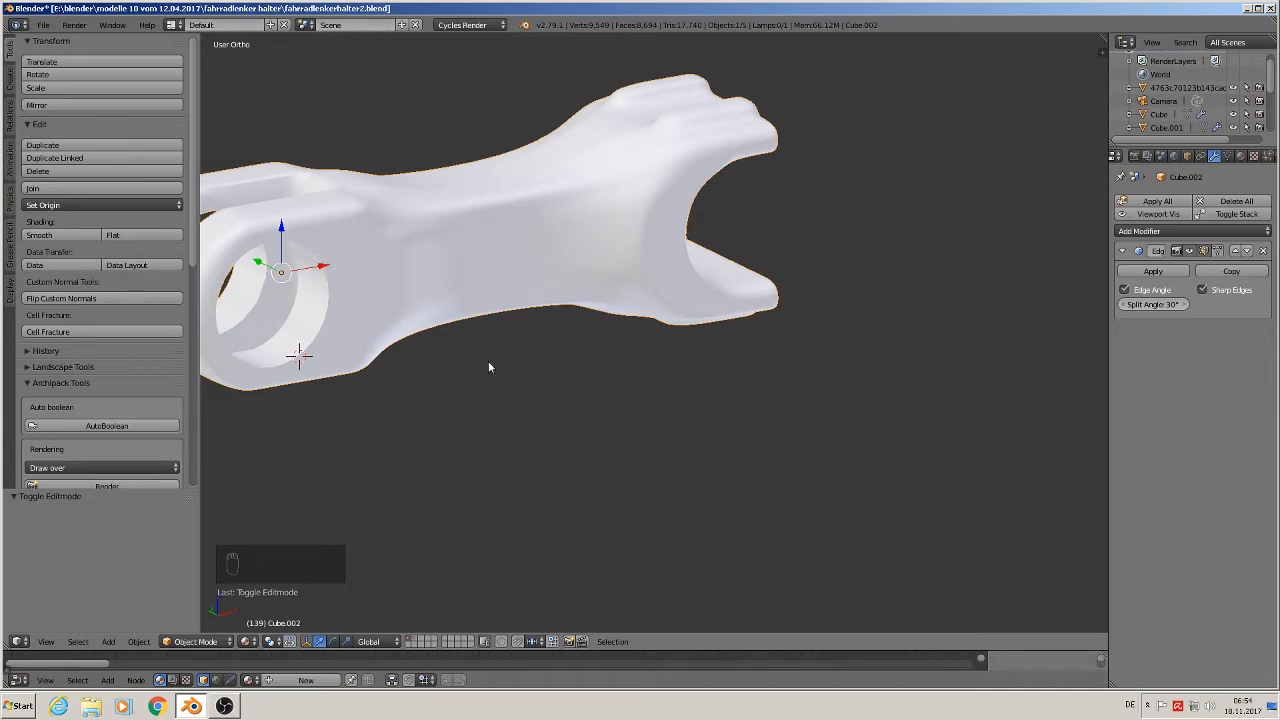
pyautogui.keyDown('shift'); pyautogui.moveTo(657, 375); pyautogui.dragTo(821, 383, button='middle'); pyautogui.keyUp('shift')
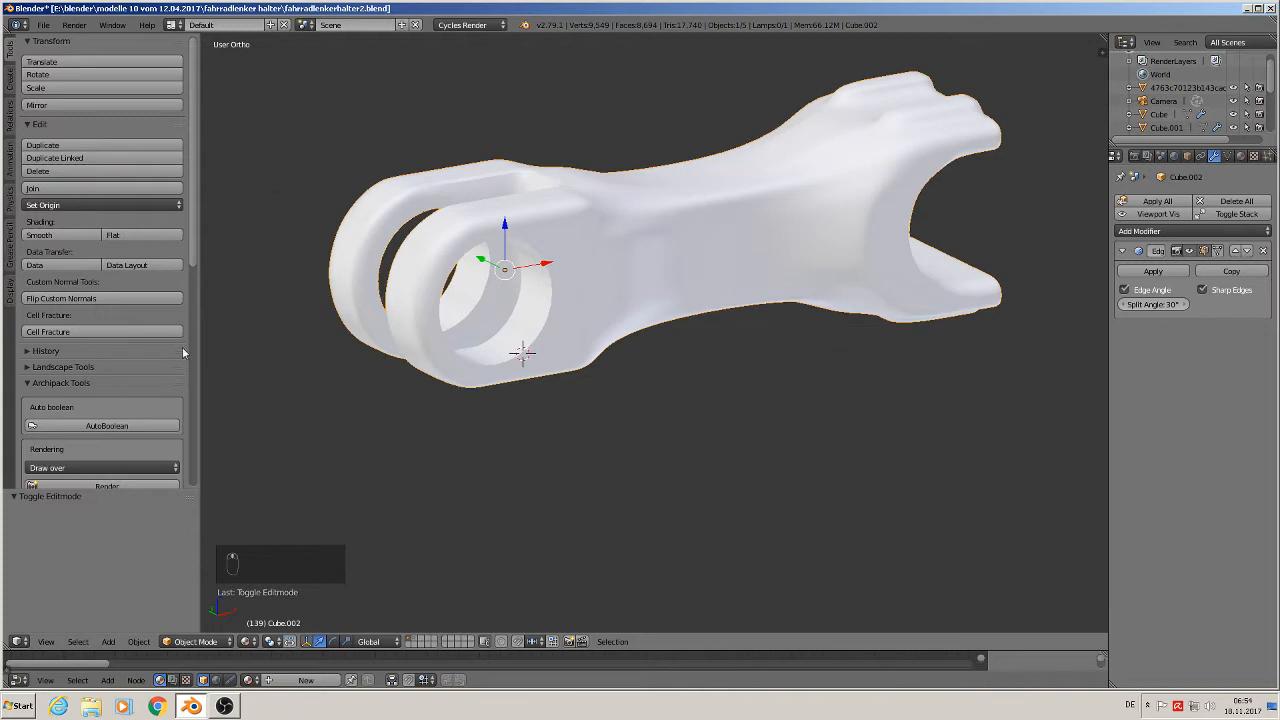
pyautogui.click(43, 24)
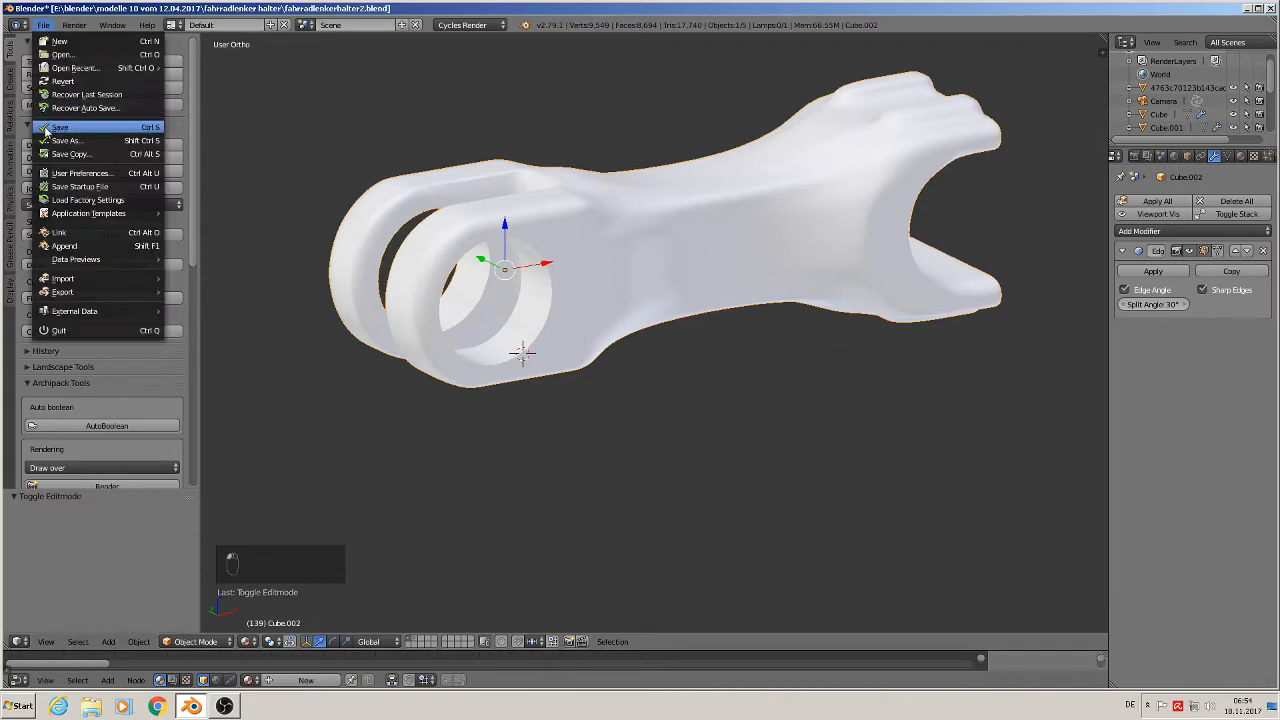
pyautogui.click(50, 128)
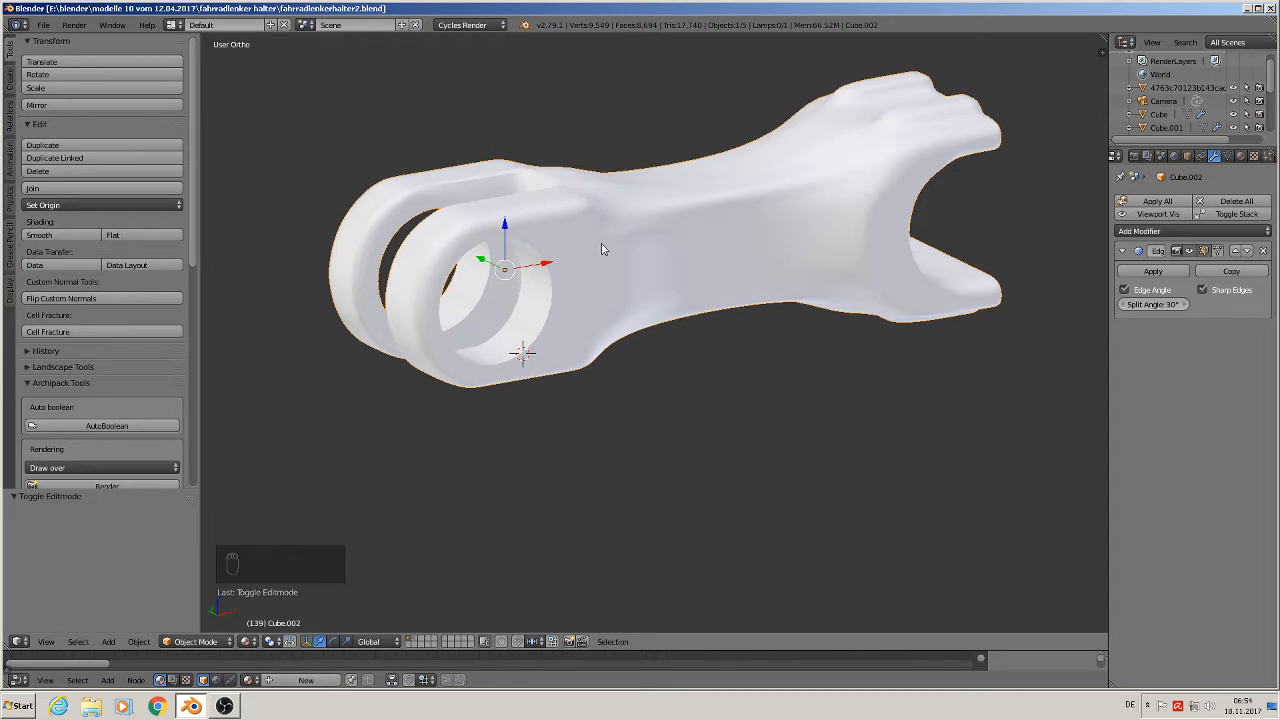
# - Select the holder's entire mesh in Edit Mode, unwrap it along the marked seams, and return to Object Mode
pyautogui.press('Tab')
pyautogui.press('a')
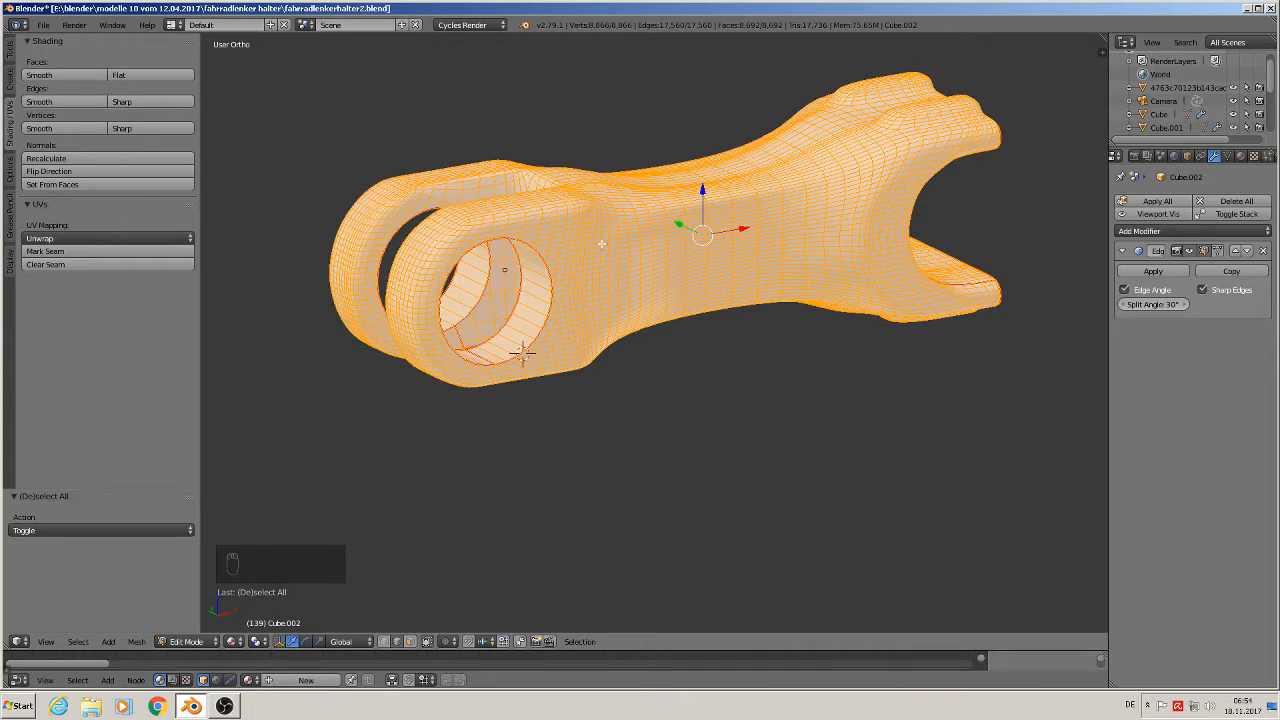
pyautogui.press('u')
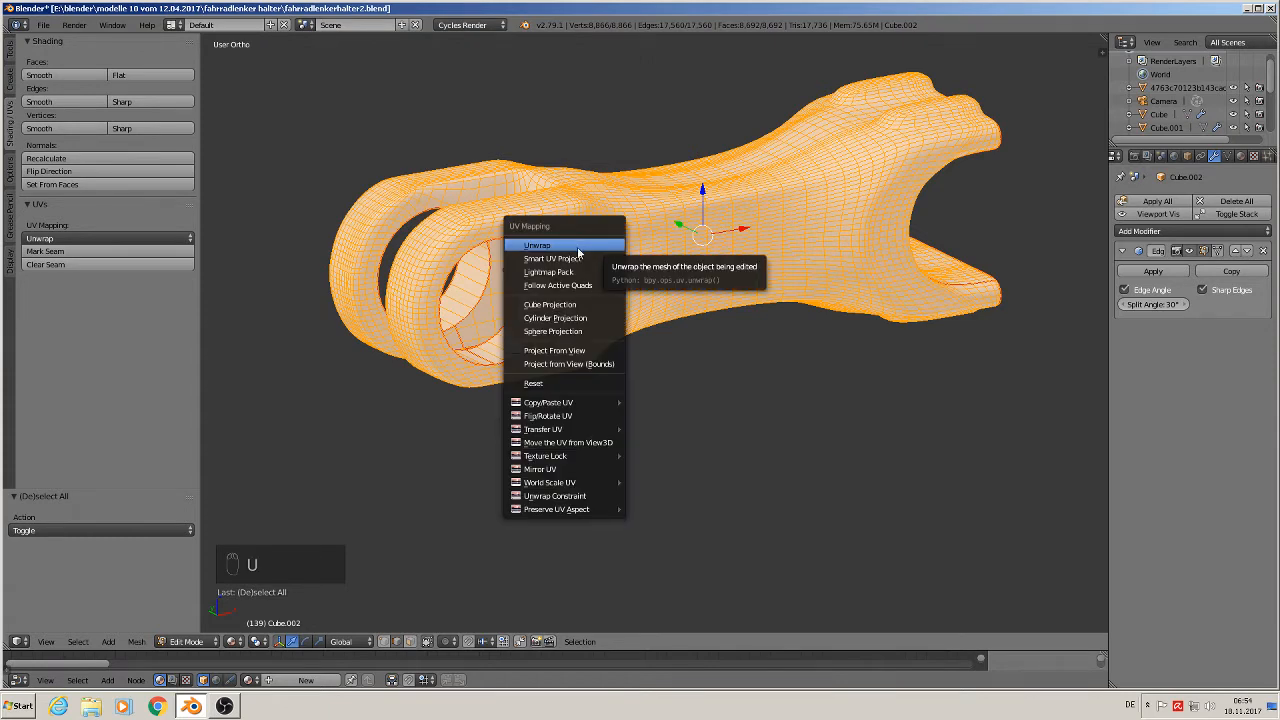
pyautogui.click(578, 248)
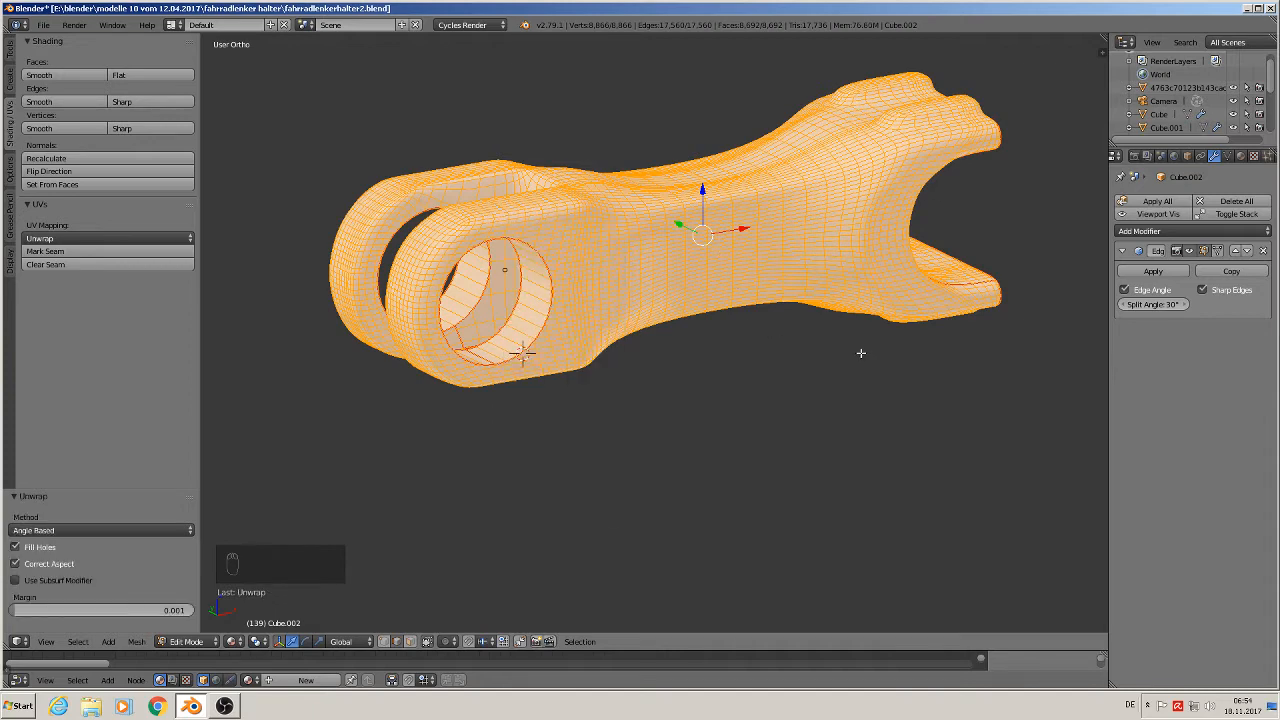
pyautogui.press('Tab')
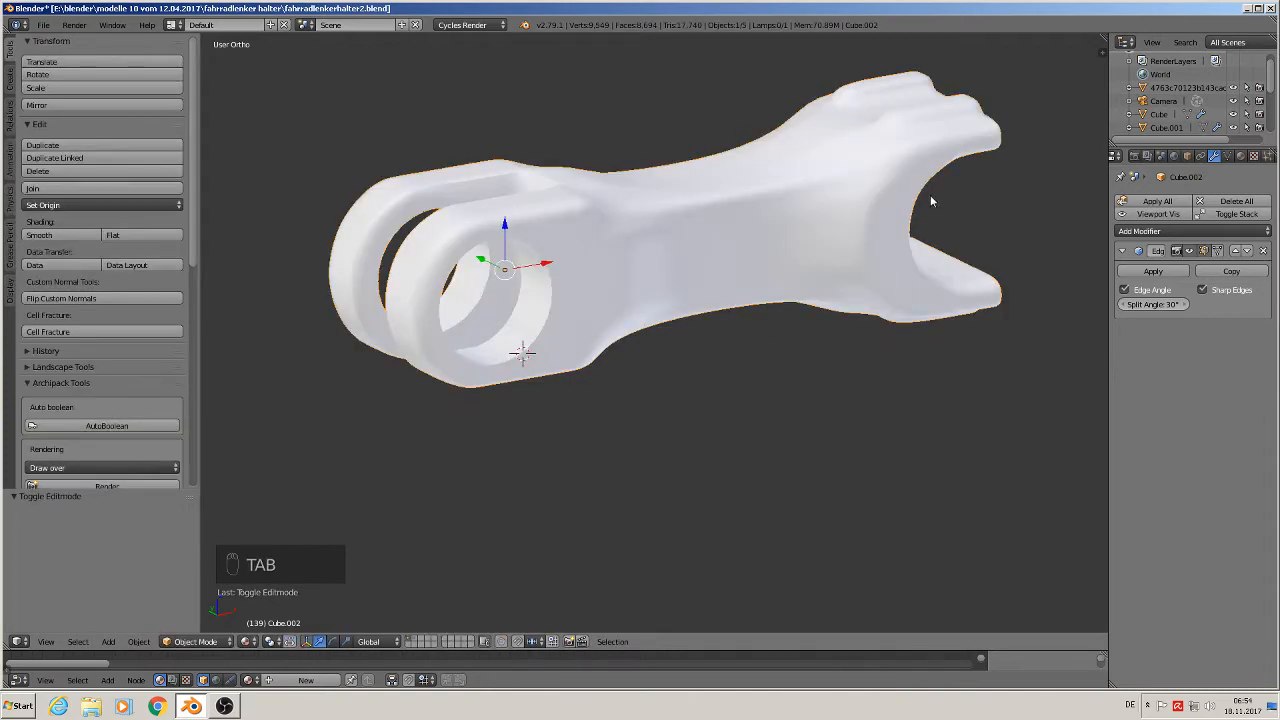
# - Give the holder a new material named "black plastic" and set its surface shader to Principled BSDF
pyautogui.moveTo(789, 317); pyautogui.dragTo(695, 324, button='middle')
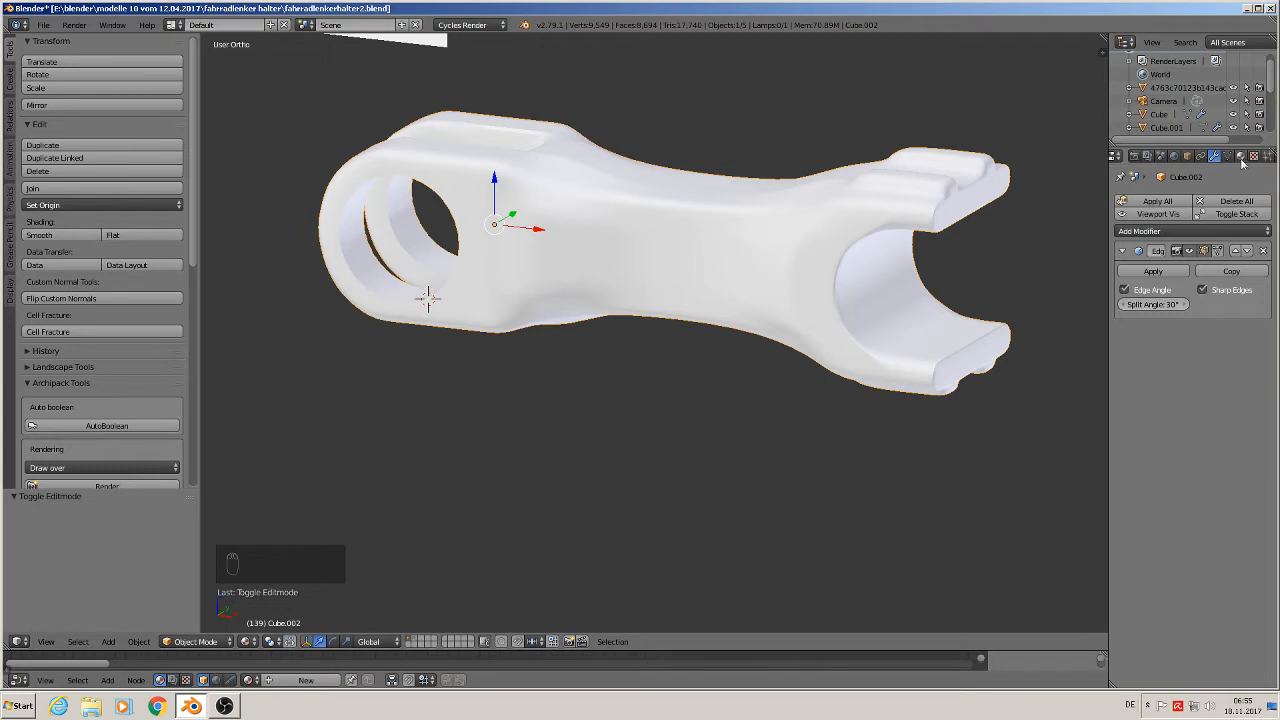
pyautogui.click(1241, 156)
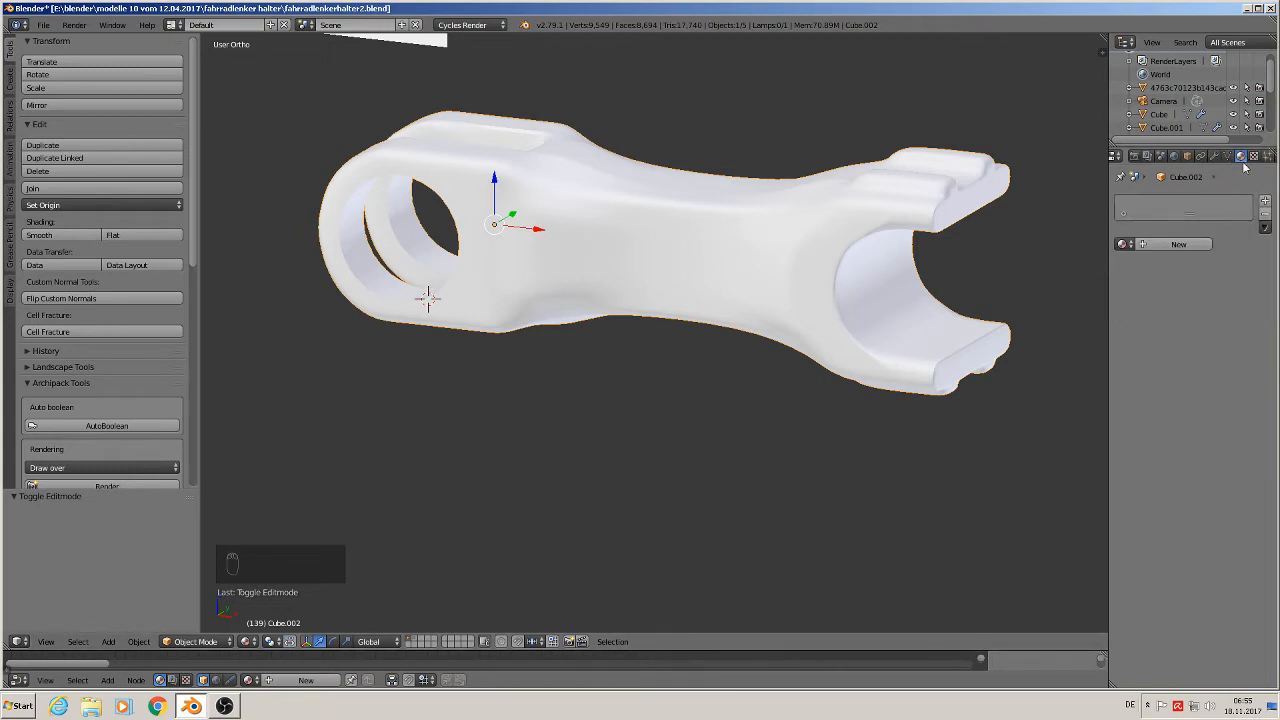
pyautogui.click(1172, 246)
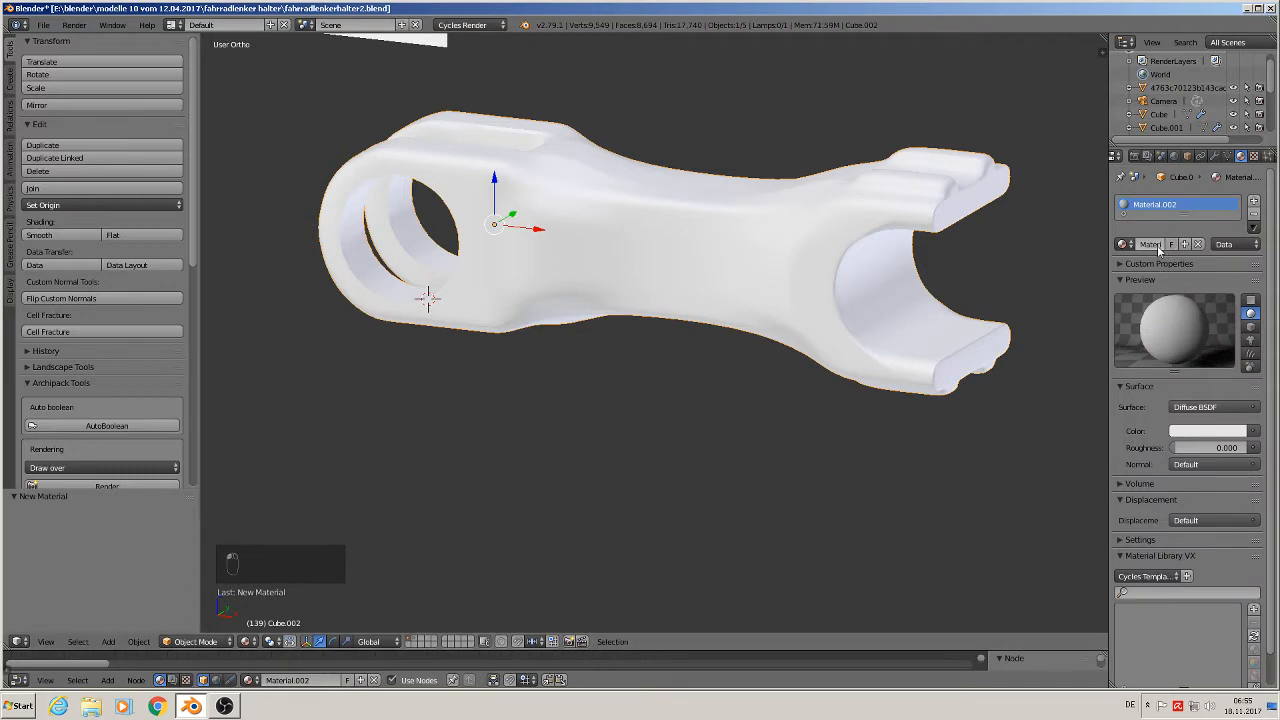
pyautogui.doubleClick(1150, 244)
pyautogui.write('a')
pyautogui.press('Return')
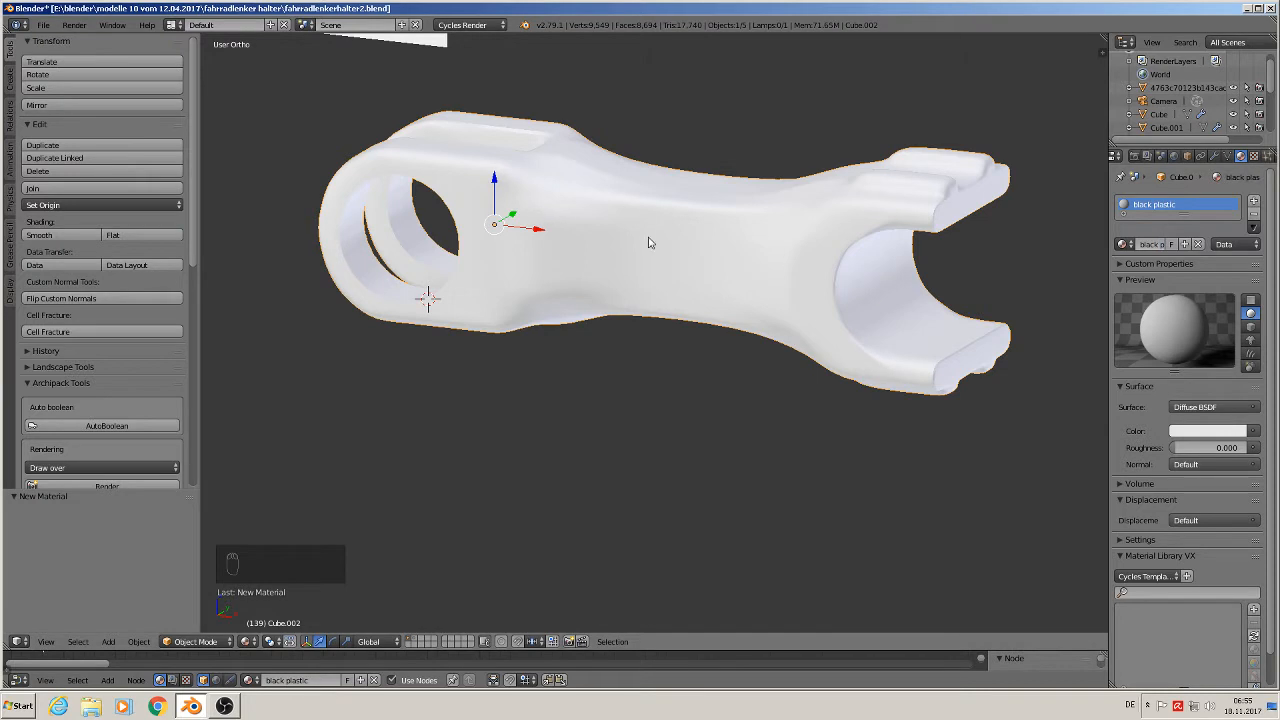
pyautogui.click(1197, 408)
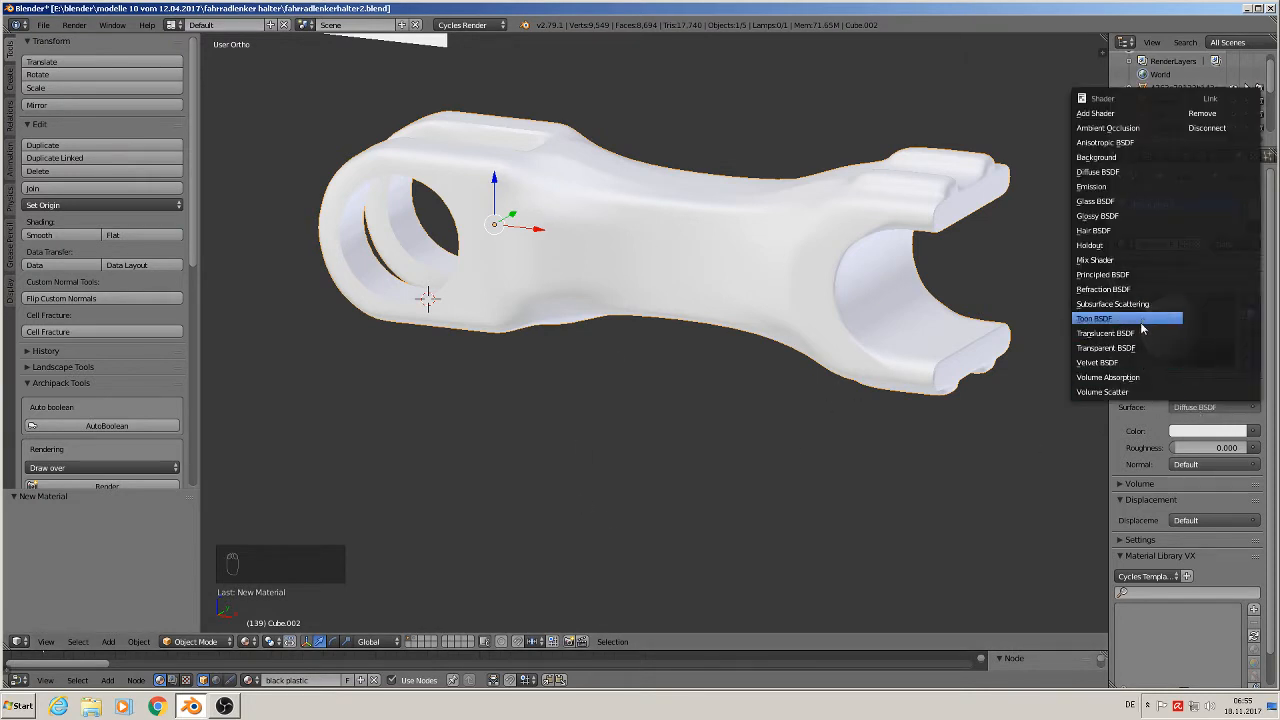
pyautogui.click(1110, 274)
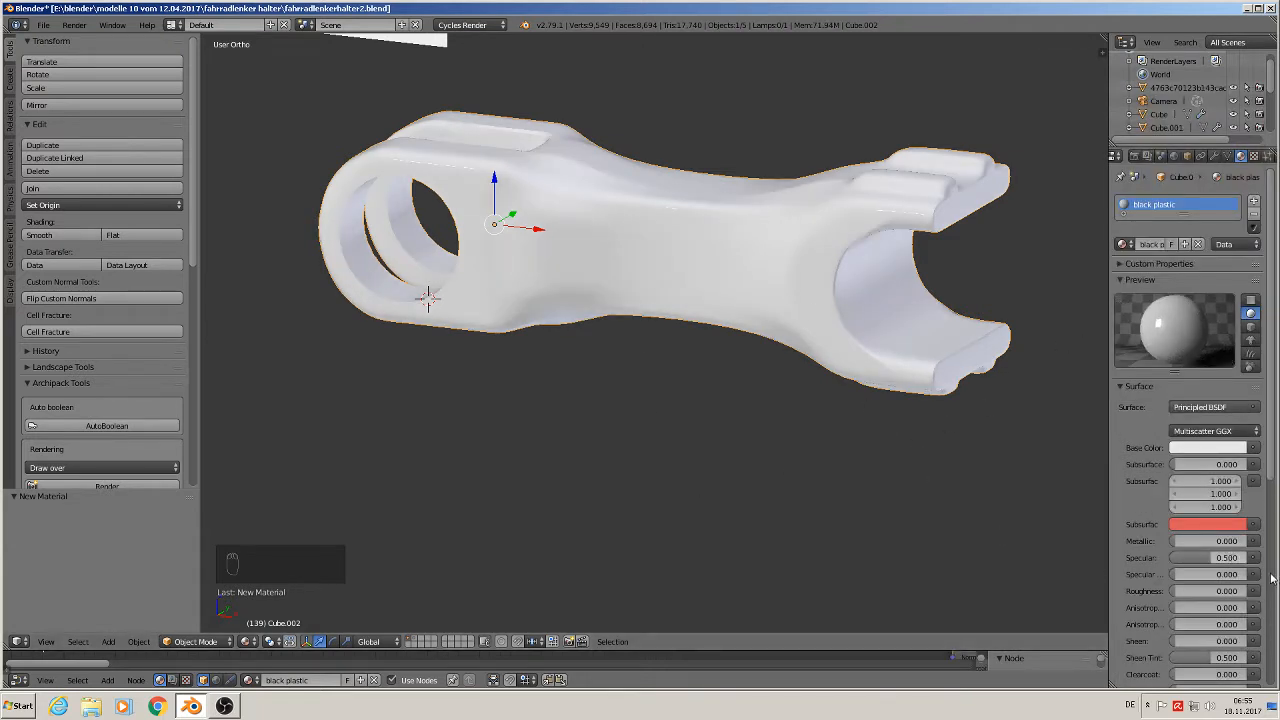
# - Enlarge the Node Editor below the 3D view and frame the black plastic material's nodes in it
pyautogui.moveTo(738, 451); pyautogui.dragTo(808, 443, button='middle')
pyautogui.scroll(1, 808, 443)
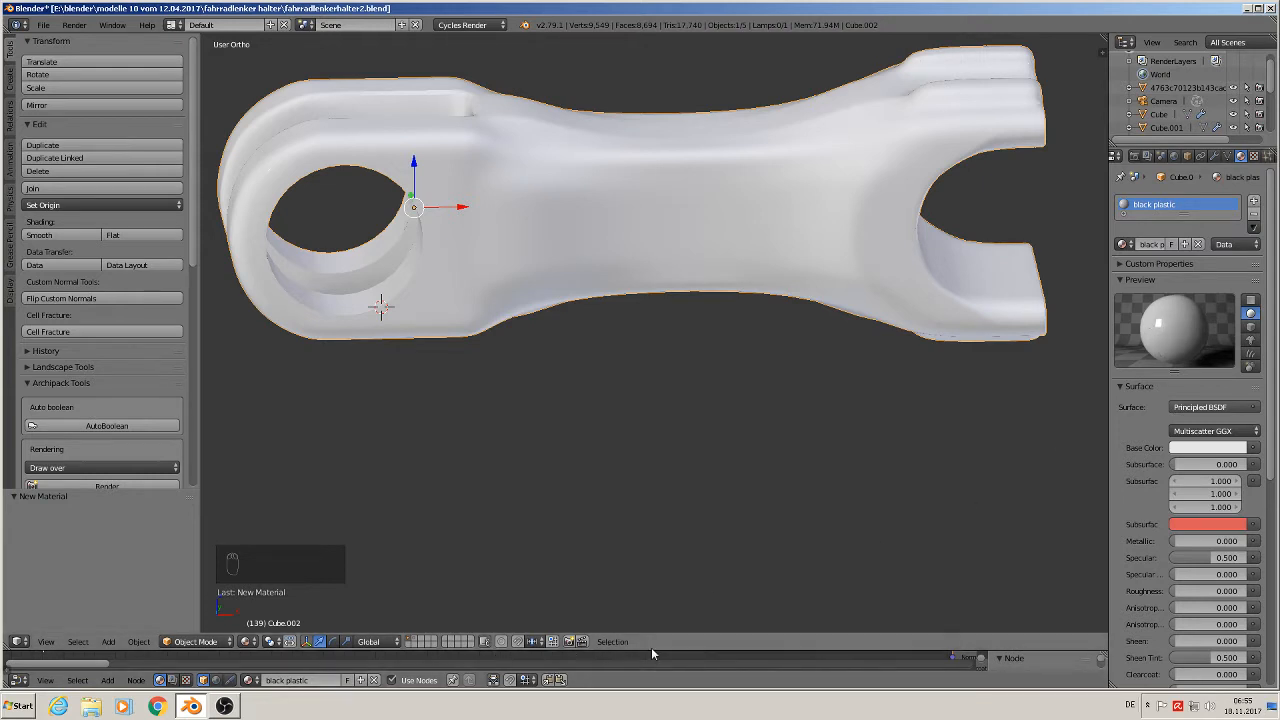
pyautogui.moveTo(651, 648); pyautogui.dragTo(652, 392)
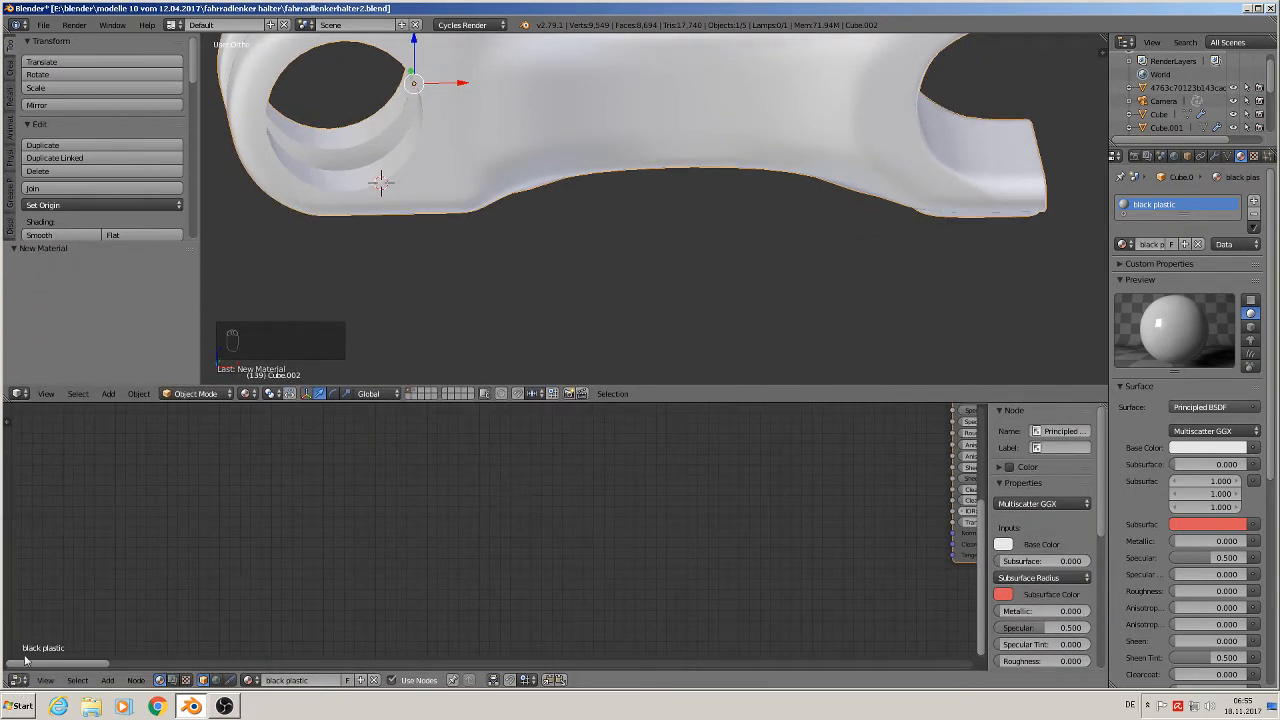
pyautogui.click(20, 680)
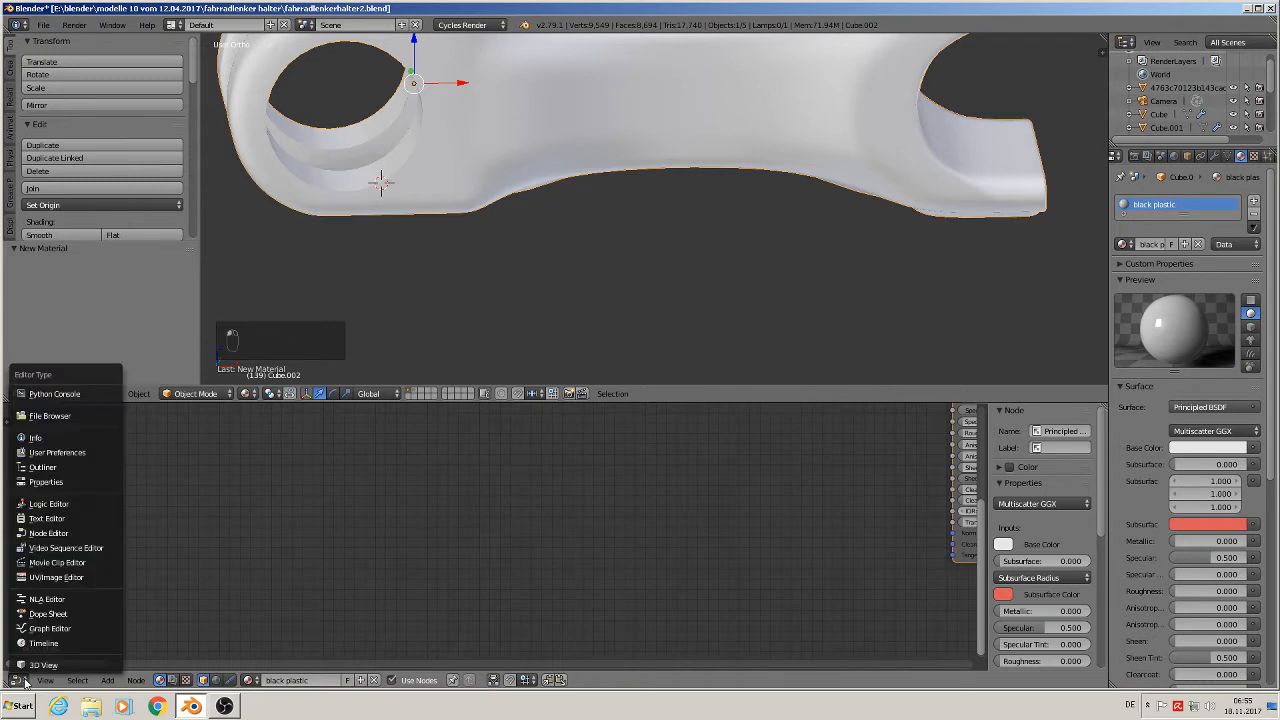
pyautogui.click(42, 535)
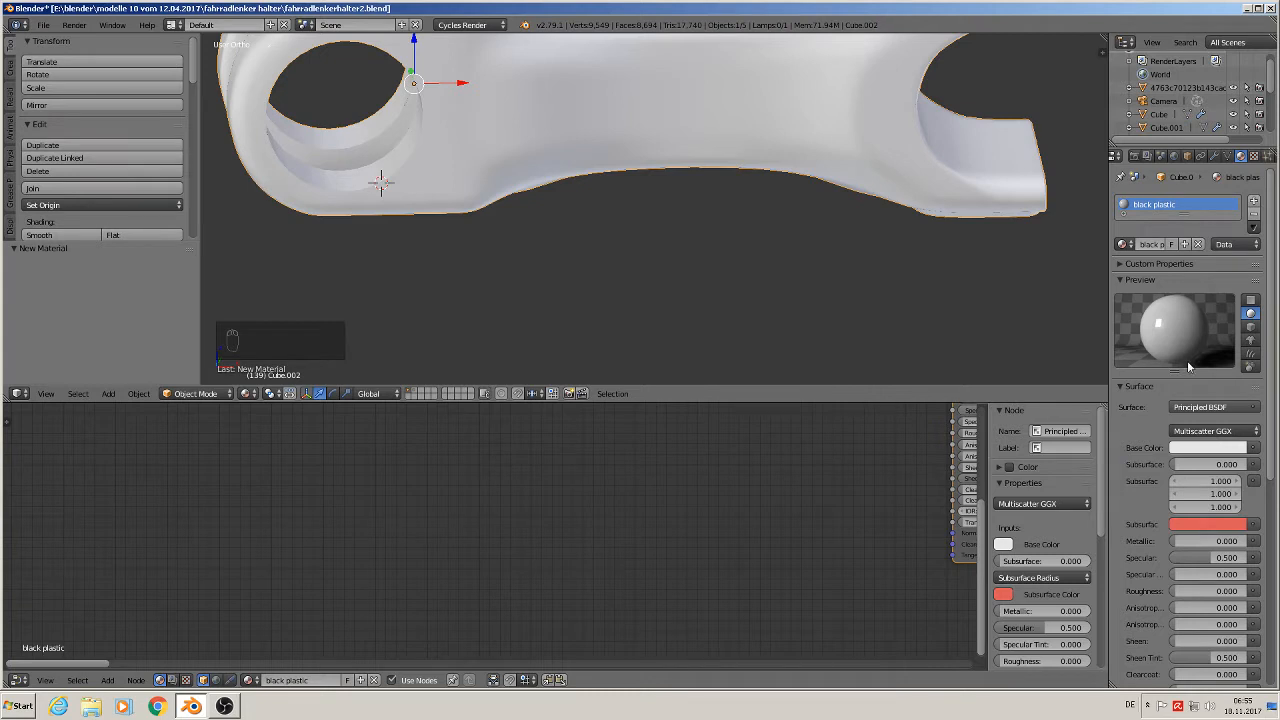
pyautogui.press('Home')
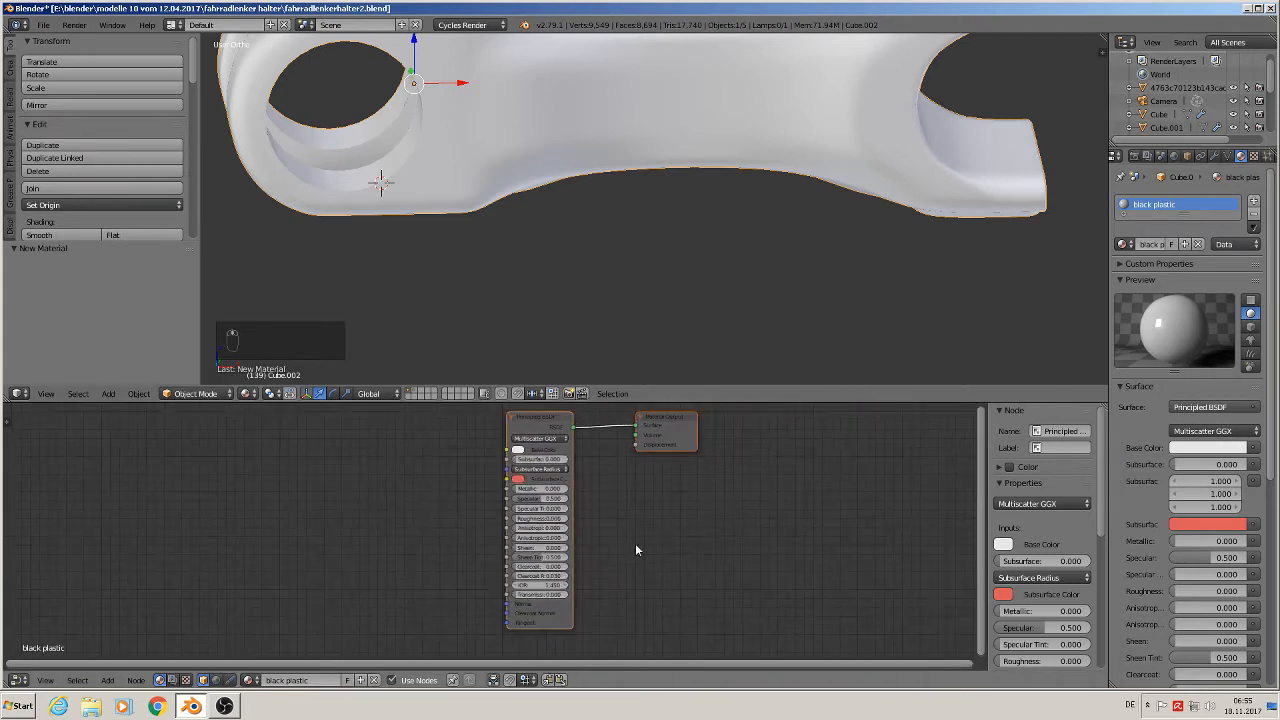
pyautogui.scroll(-3, 635, 547)
pyautogui.moveTo(628, 547); pyautogui.dragTo(582, 576, button='middle')
pyautogui.scroll(4, 564, 547)
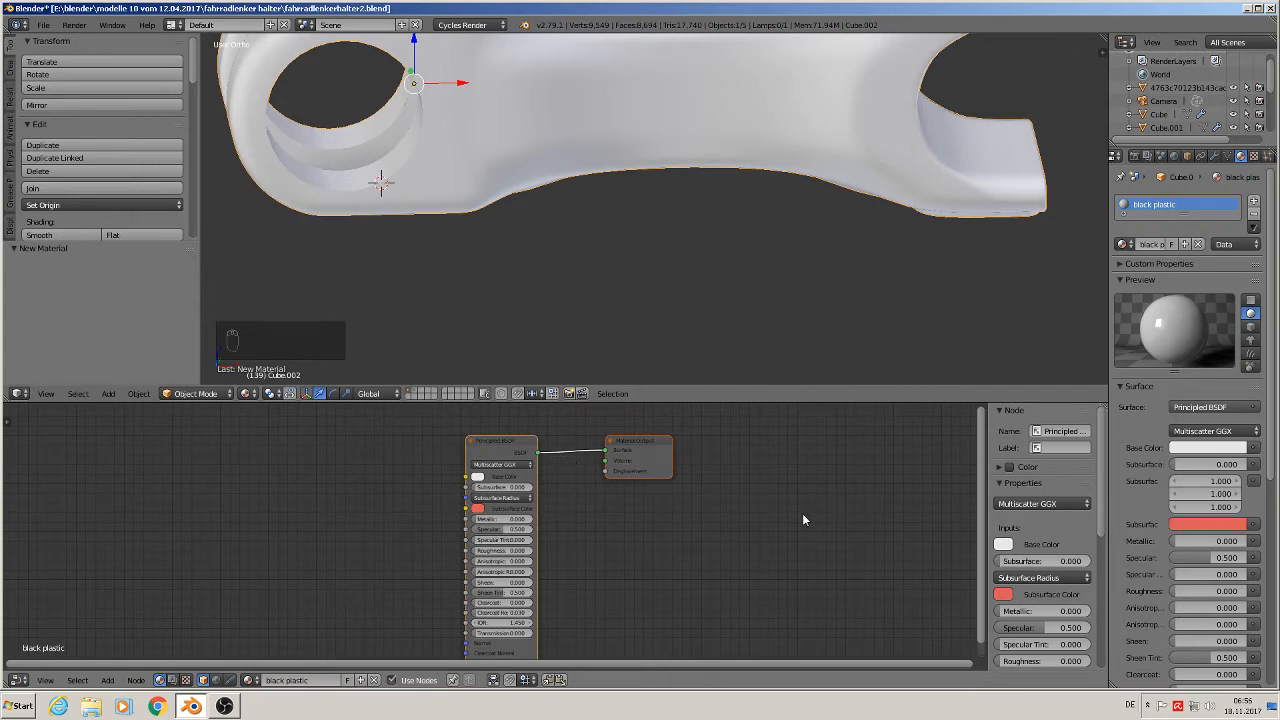
# - Examine the black finish of the stem in the reference photo and compare it with the modelled holder
pyautogui.scroll(2, 710, 381)
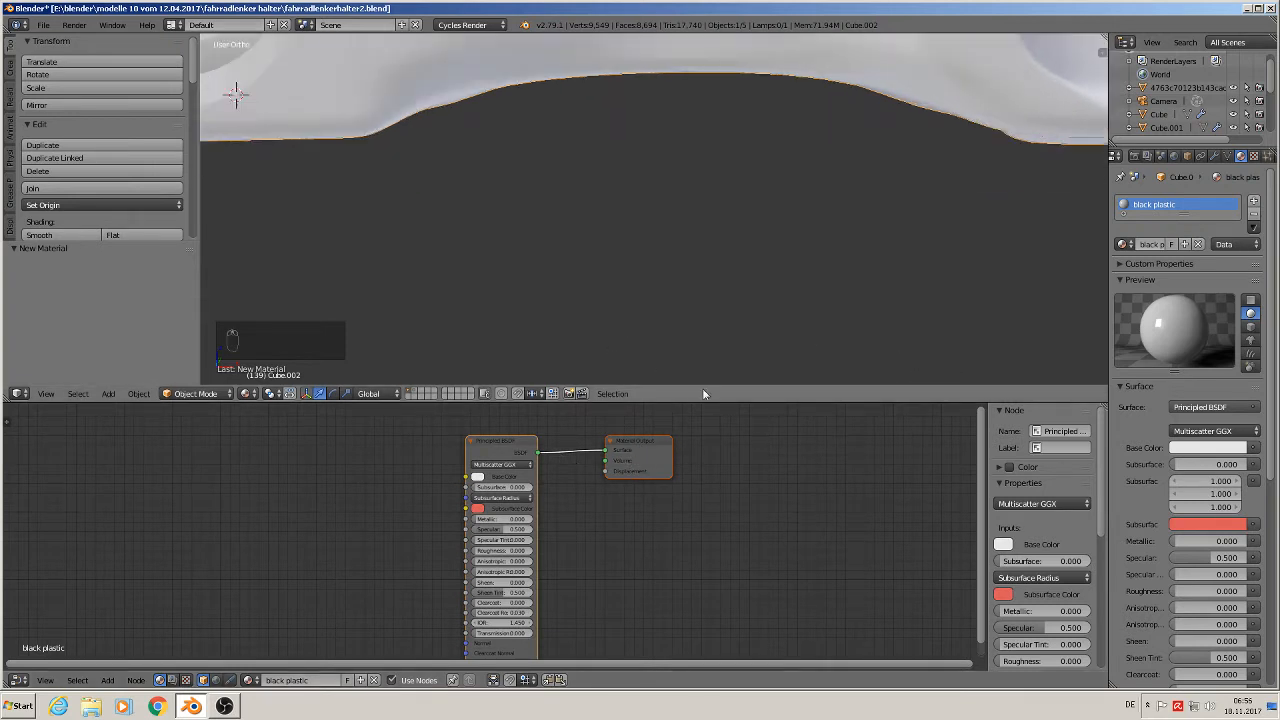
pyautogui.scroll(-8, 626, 140)
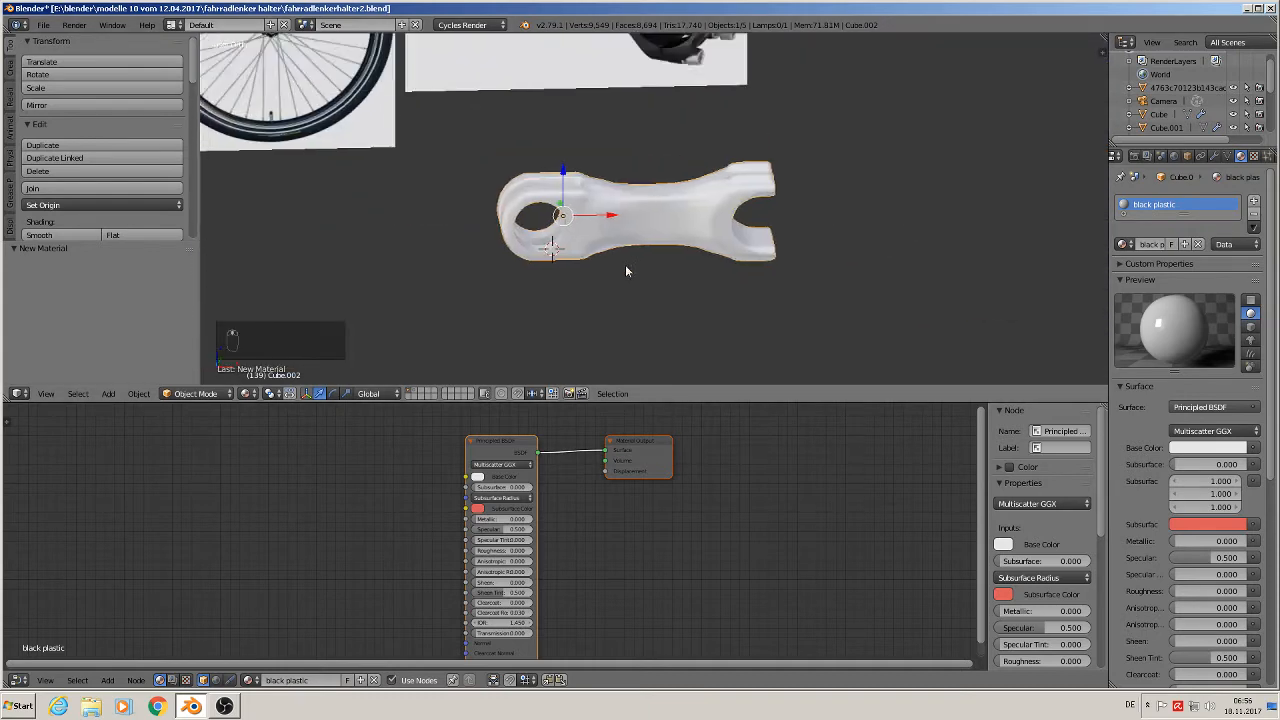
pyautogui.scroll(4, 645, 104)
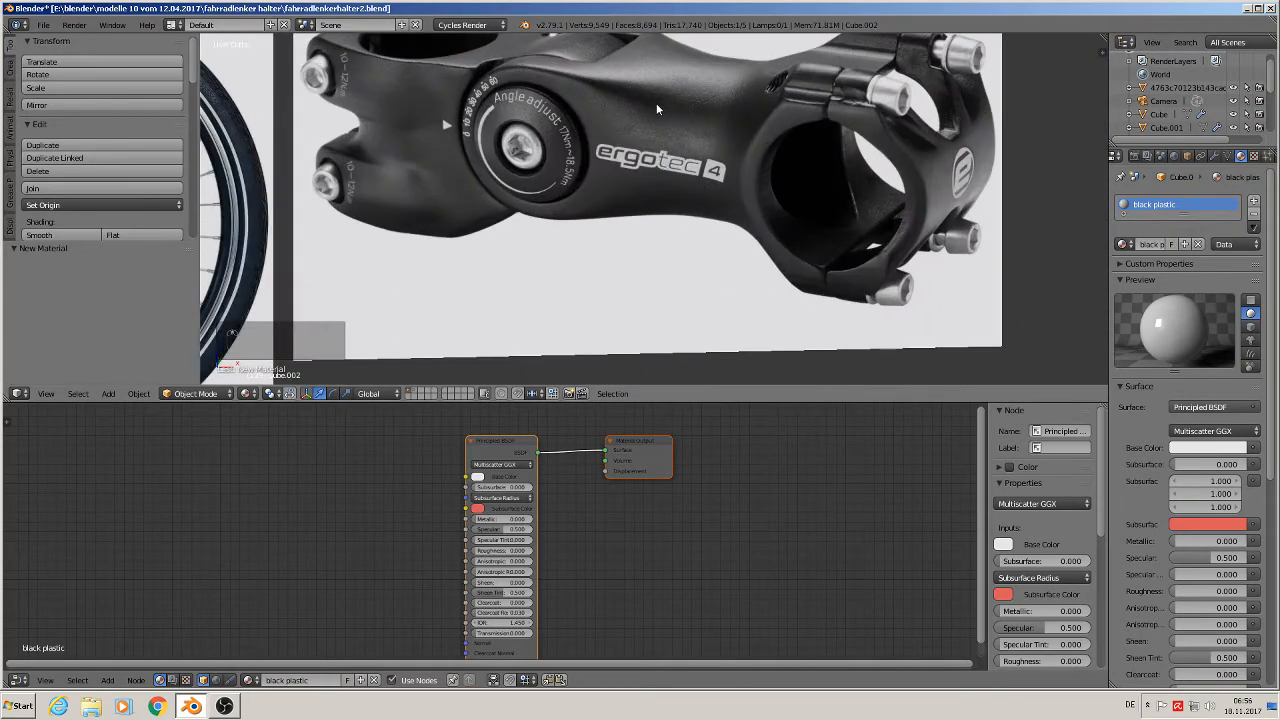
pyautogui.scroll(-3, 634, 124)
pyautogui.keyDown('shift'); pyautogui.moveTo(694, 356); pyautogui.dragTo(690, 172, button='middle'); pyautogui.keyUp('shift')
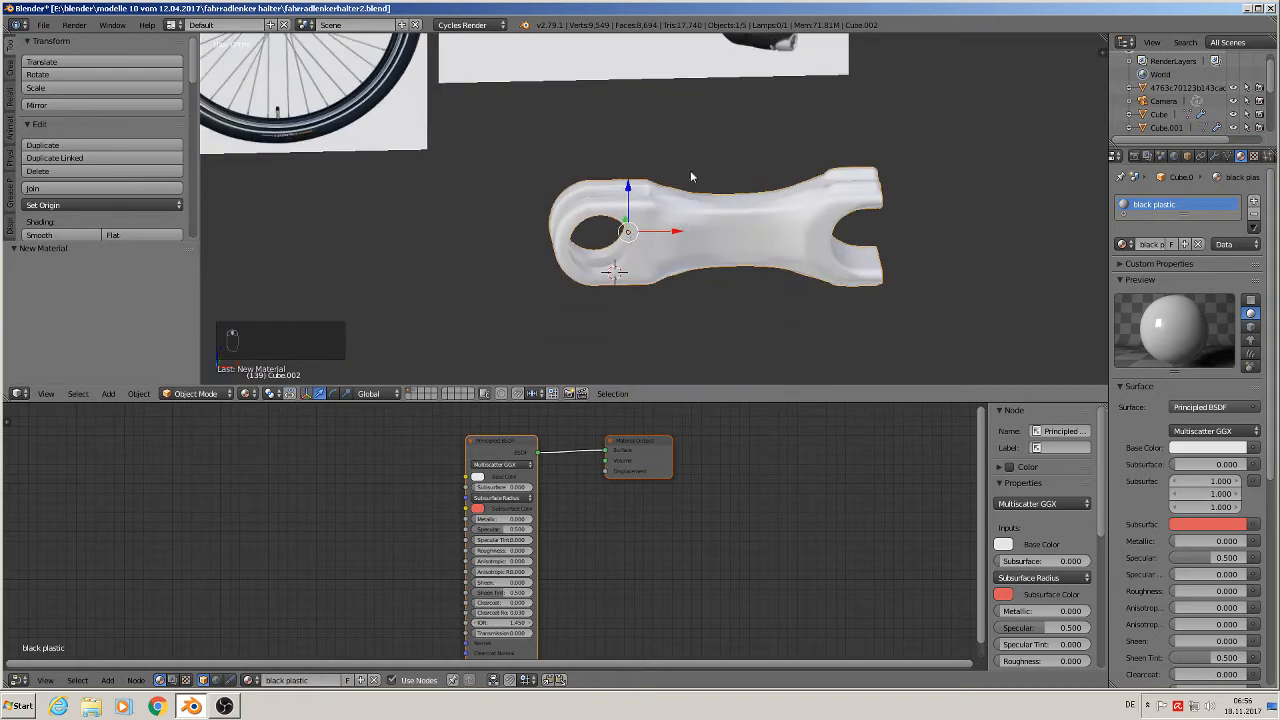
# - Set the Principled BSDF base color of the black plastic material to near-black and check the shading on the holder
pyautogui.scroll(4, 690, 172)
pyautogui.click(478, 477)
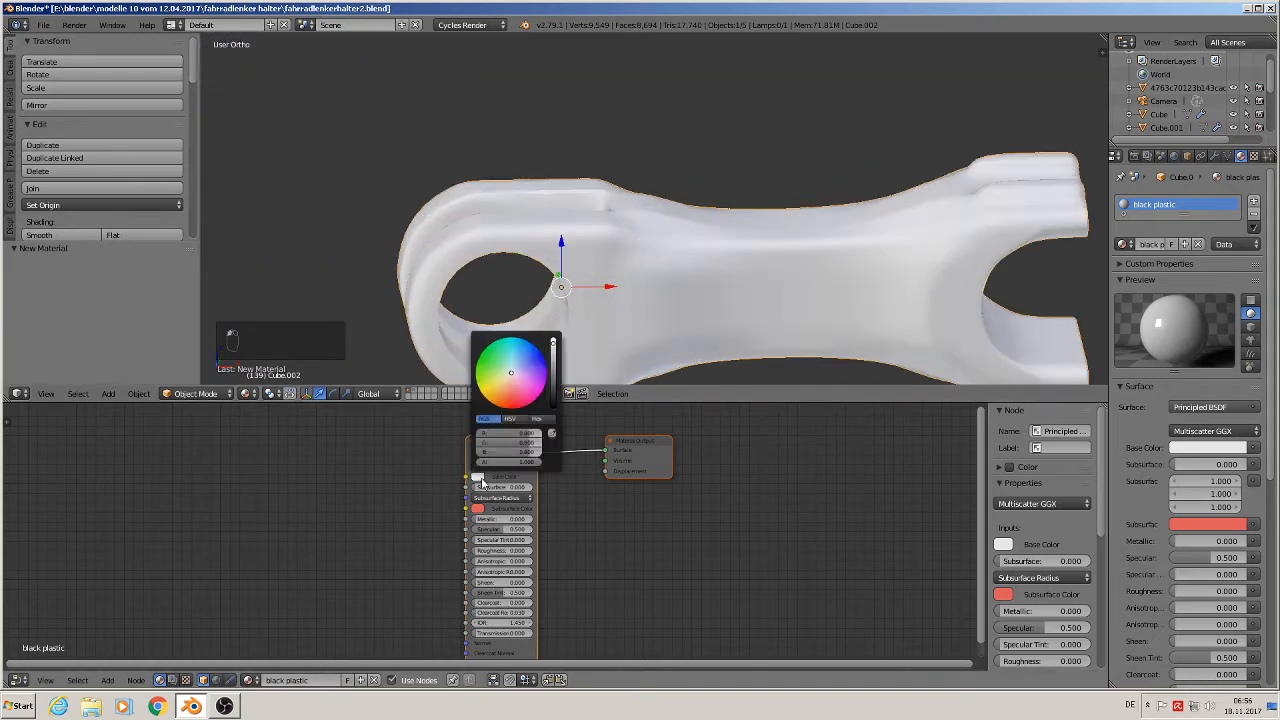
pyautogui.click(554, 404)
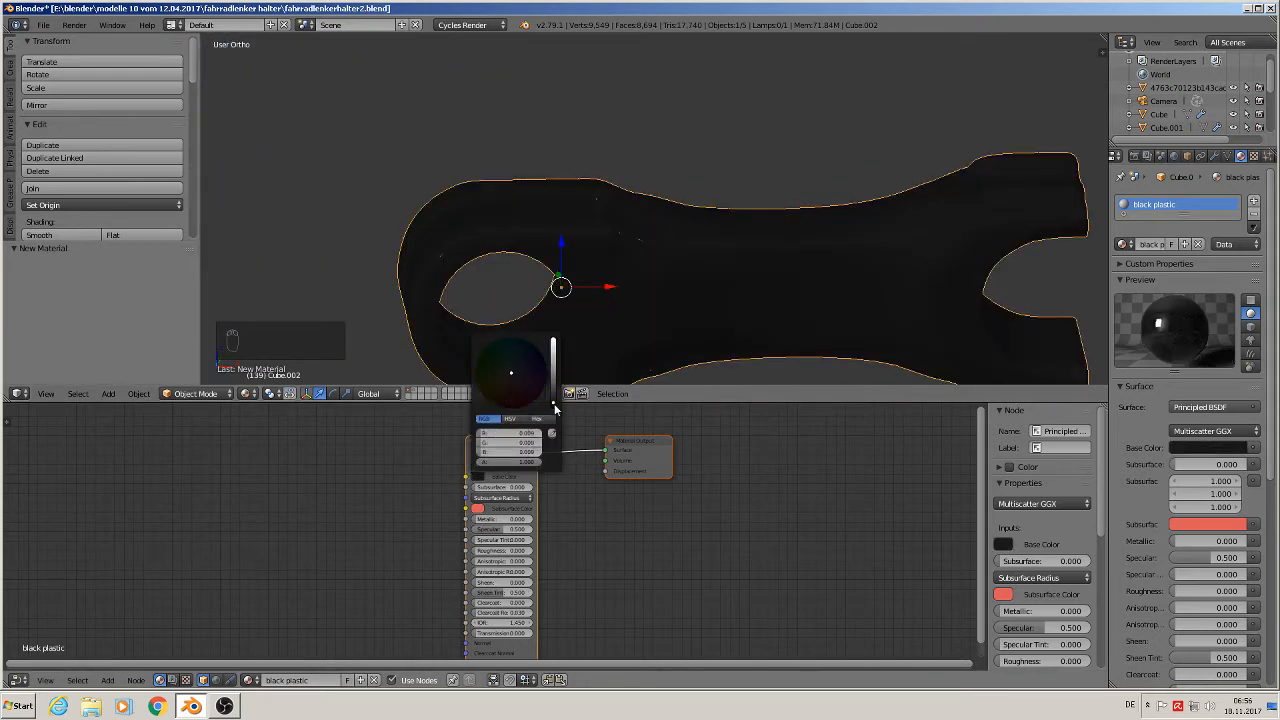
pyautogui.moveTo(631, 322); pyautogui.dragTo(578, 298, button='middle')
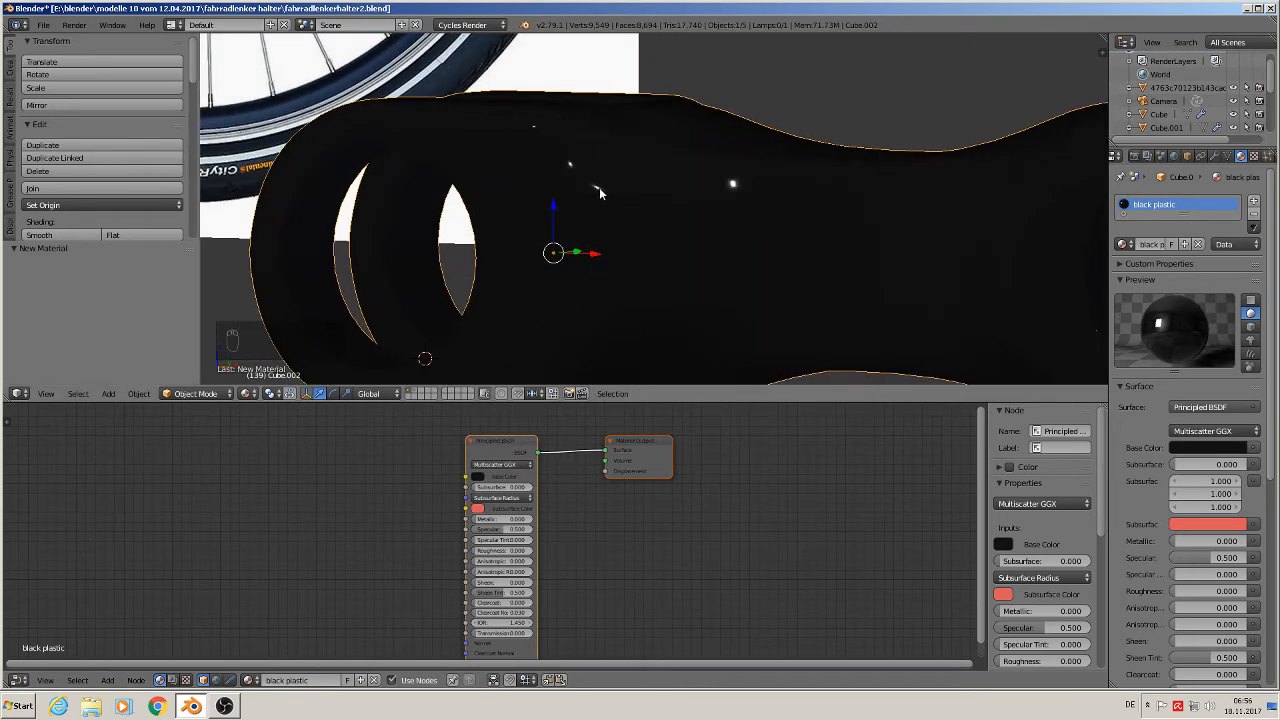
pyautogui.scroll(-3, 599, 189)
pyautogui.keyDown('shift'); pyautogui.moveTo(700, 145); pyautogui.dragTo(586, 252, button='middle'); pyautogui.keyUp('shift')
# - Set the Principled BSDF roughness of the black plastic material to 0.525
pyautogui.scroll(4, 567, 474)
pyautogui.moveTo(584, 520); pyautogui.dragTo(655, 408, button='middle')
pyautogui.scroll(2, 606, 466)
pyautogui.moveTo(530, 455); pyautogui.dragTo(512, 515, button='middle')
pyautogui.moveTo(457, 529); pyautogui.dragTo(600, 529)
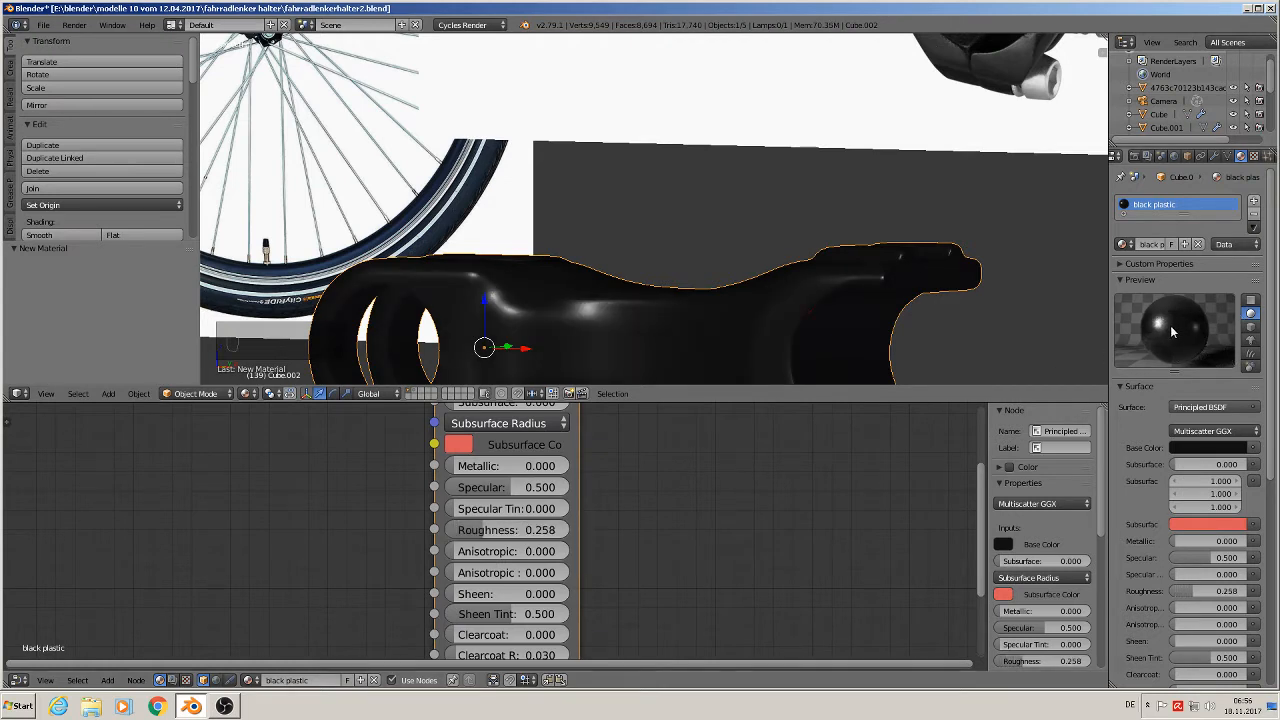
pyautogui.moveTo(490, 530); pyautogui.dragTo(512, 530)
pyautogui.moveTo(618, 355)
pyautogui.mouseDown(button='middle')
pyautogui.moveTo(642, 357)
pyautogui.moveTo(612, 343)
pyautogui.moveTo(591, 358)
pyautogui.moveTo(632, 349)
pyautogui.mouseUp(button='middle')
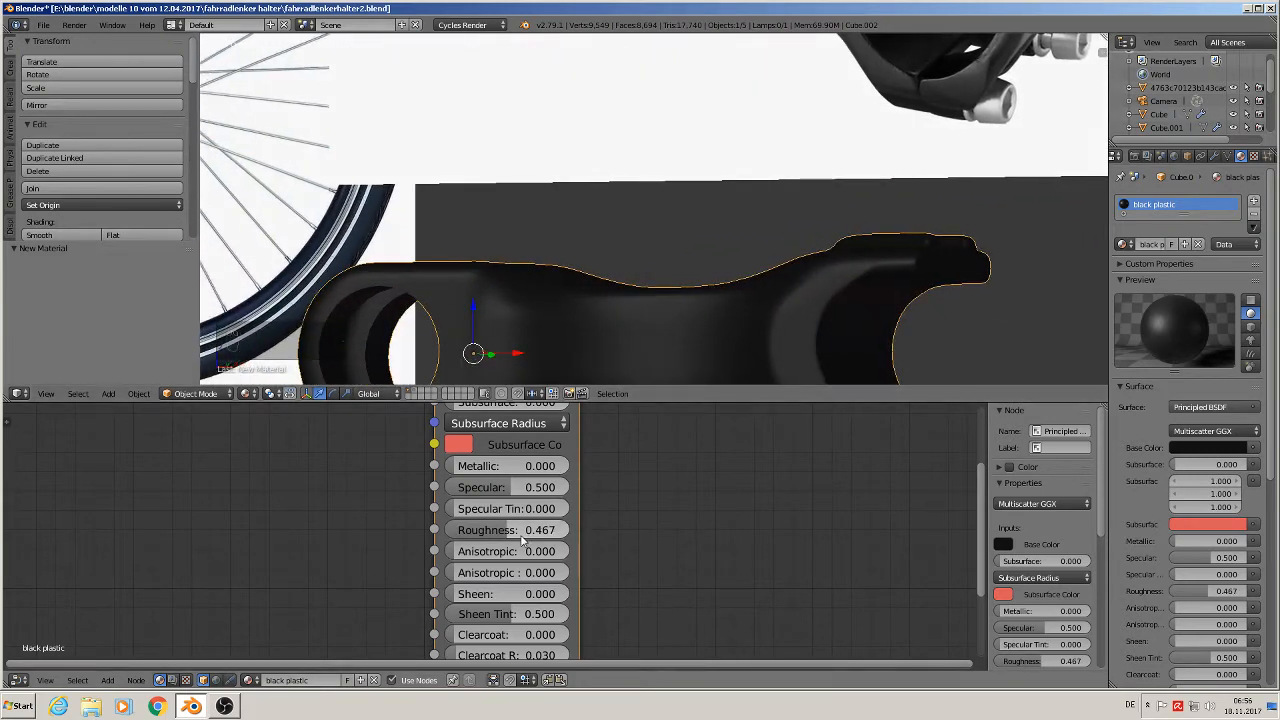
pyautogui.moveTo(521, 538); pyautogui.dragTo(527, 538)
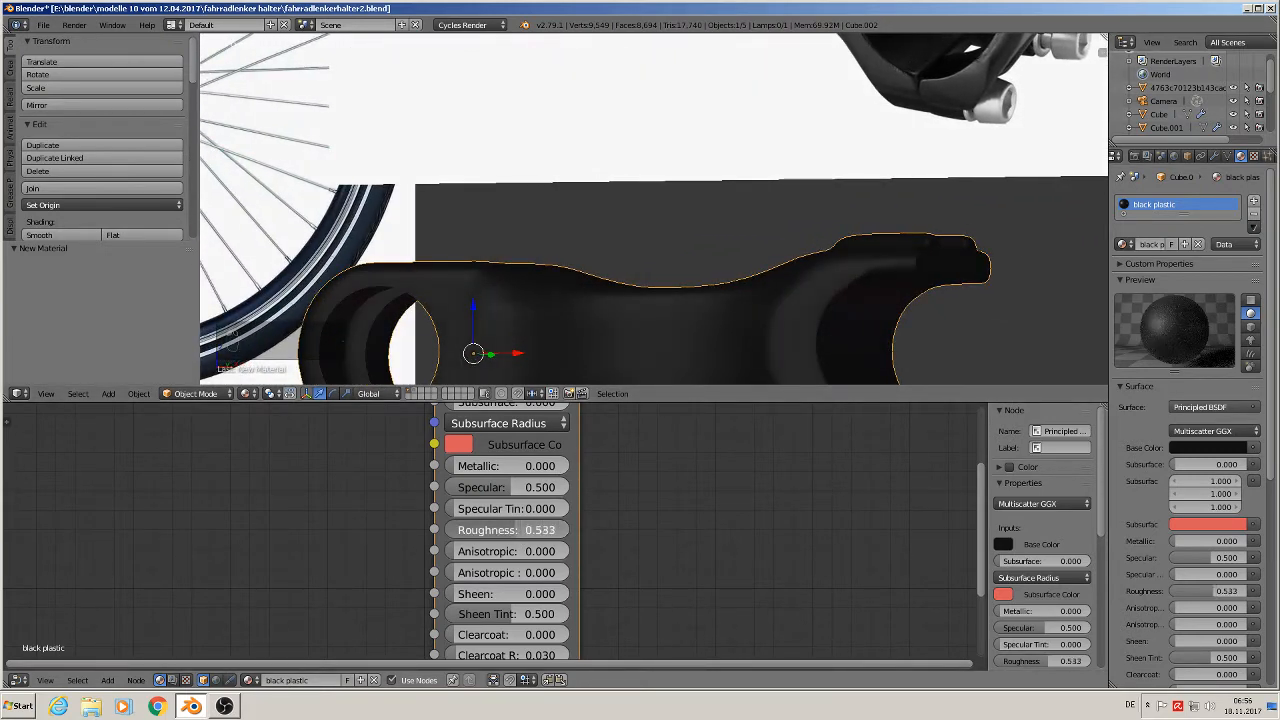
# - Examine the fine surface grain of the stem in the reference photo and compare it with the modelled holder
pyautogui.moveTo(680, 325); pyautogui.dragTo(737, 183, button='middle')
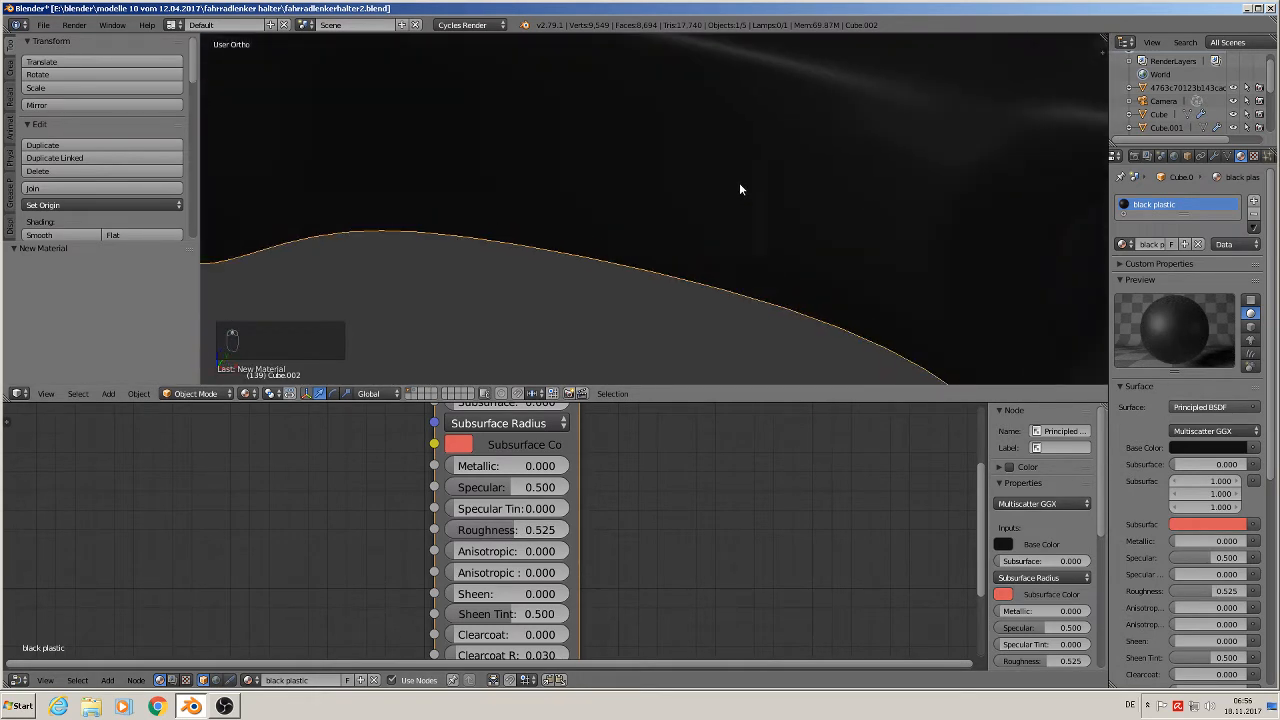
pyautogui.scroll(-8, 858, 138)
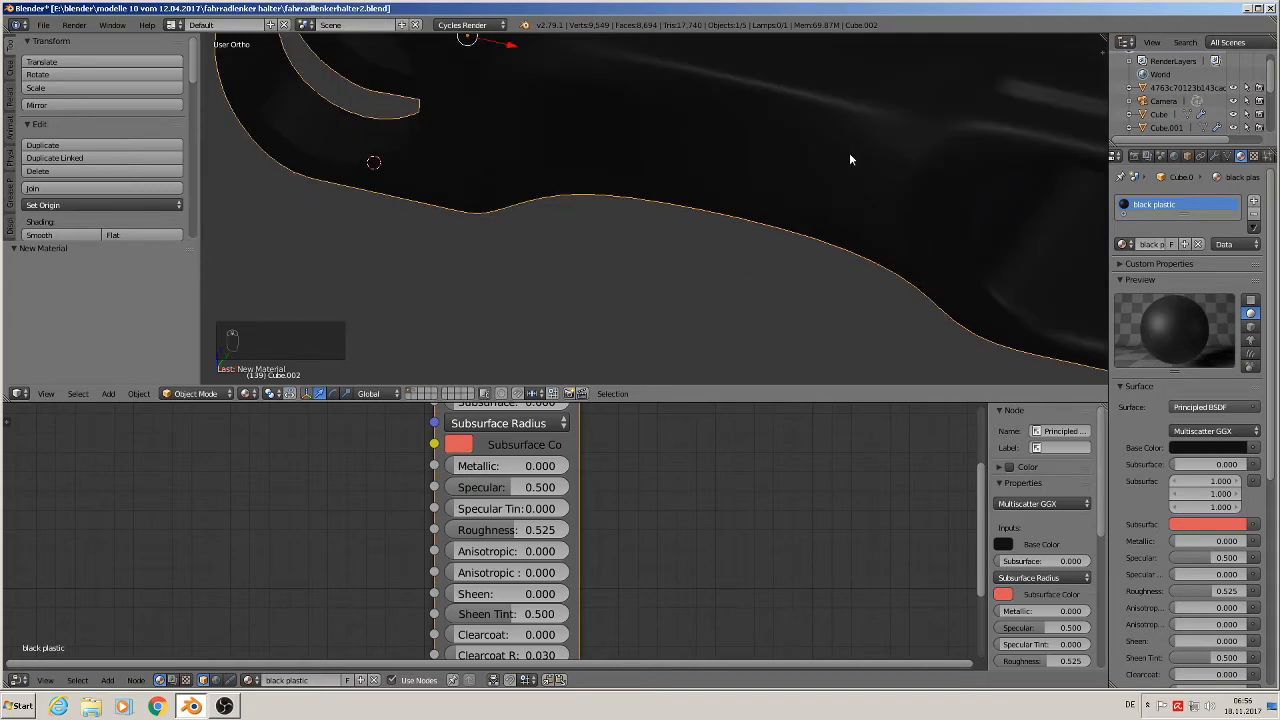
pyautogui.keyDown('shift'); pyautogui.moveTo(740, 176); pyautogui.dragTo(586, 209, button='middle'); pyautogui.keyUp('shift')
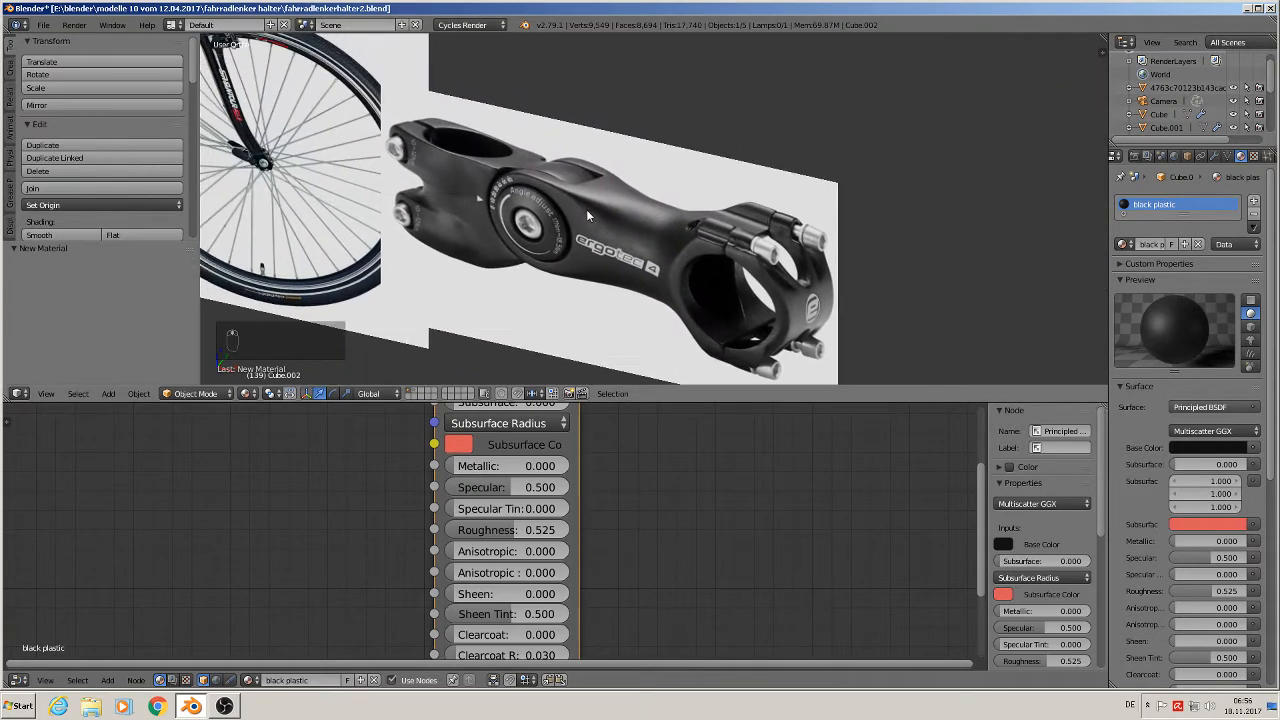
pyautogui.scroll(7, 614, 213)
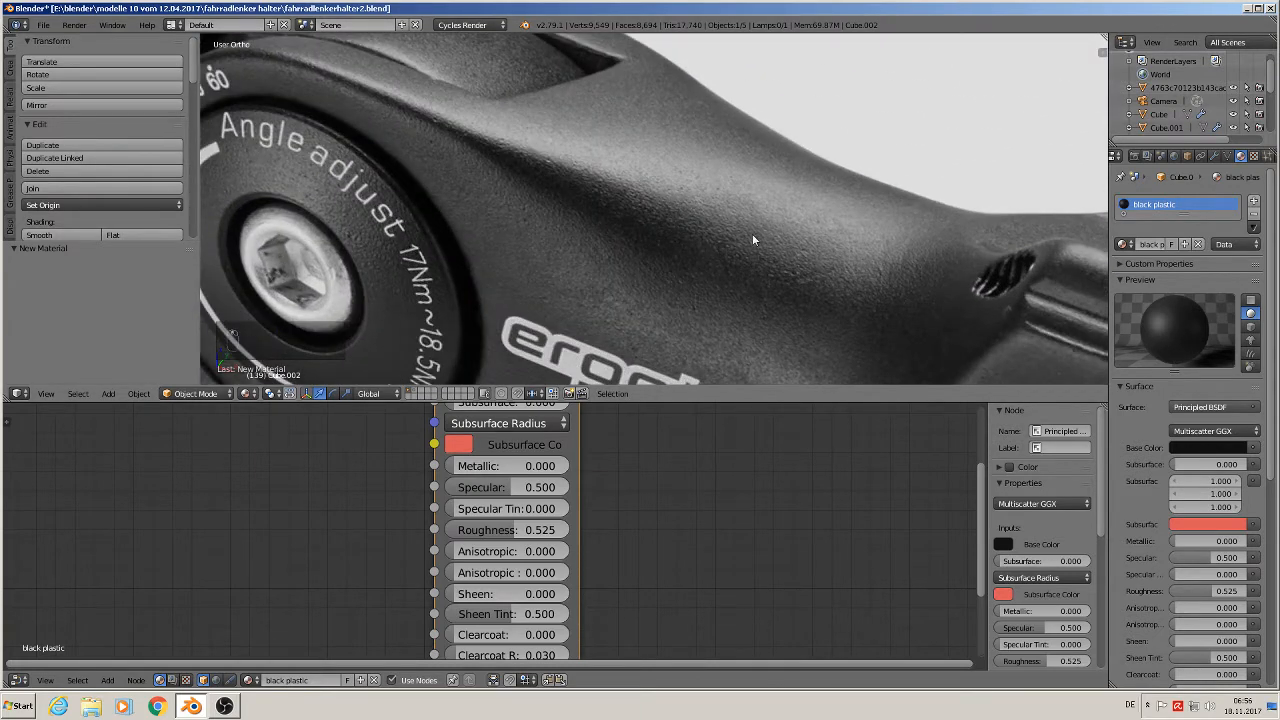
pyautogui.scroll(-7, 755, 266)
pyautogui.keyDown('shift'); pyautogui.moveTo(756, 283); pyautogui.dragTo(740, 88, button='middle'); pyautogui.keyUp('shift')
pyautogui.press('KP_Decimal')
pyautogui.moveTo(666, 337); pyautogui.dragTo(755, 224, button='middle')
pyautogui.scroll(-5, 755, 555)
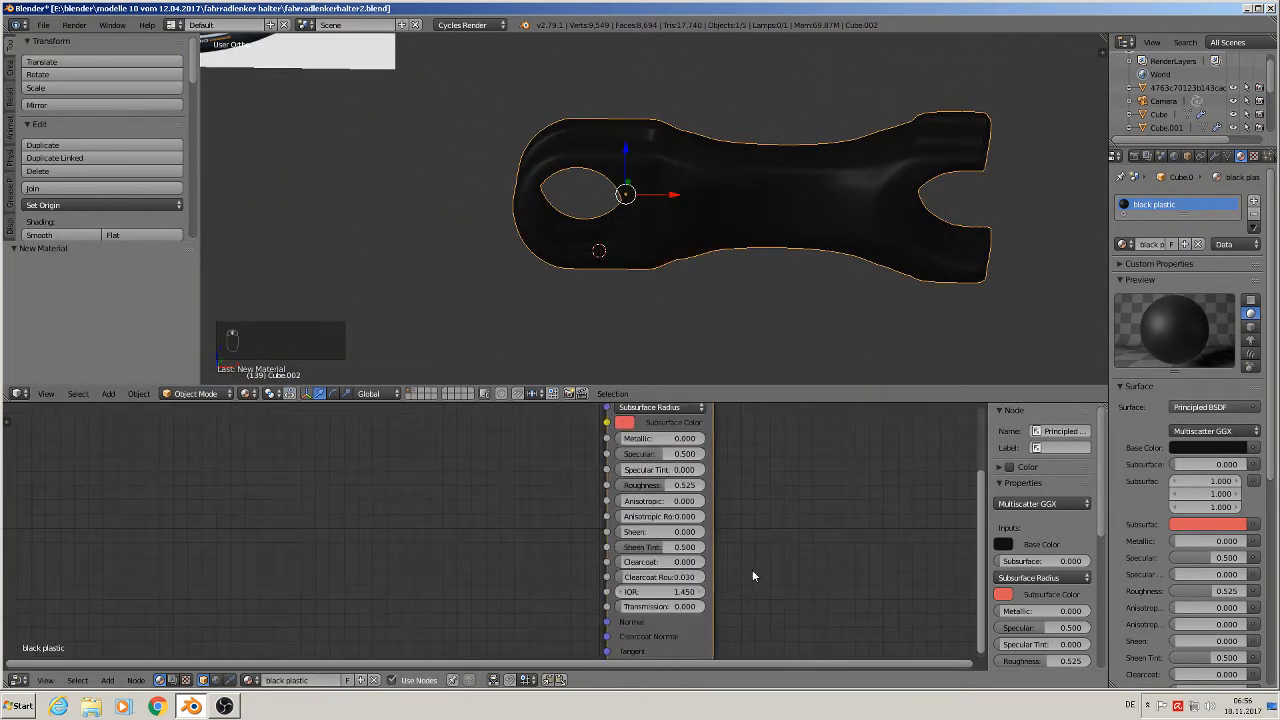
# - Bring all the black plastic material's nodes into view and save the scene under its current file name
pyautogui.scroll(-1, 745, 600)
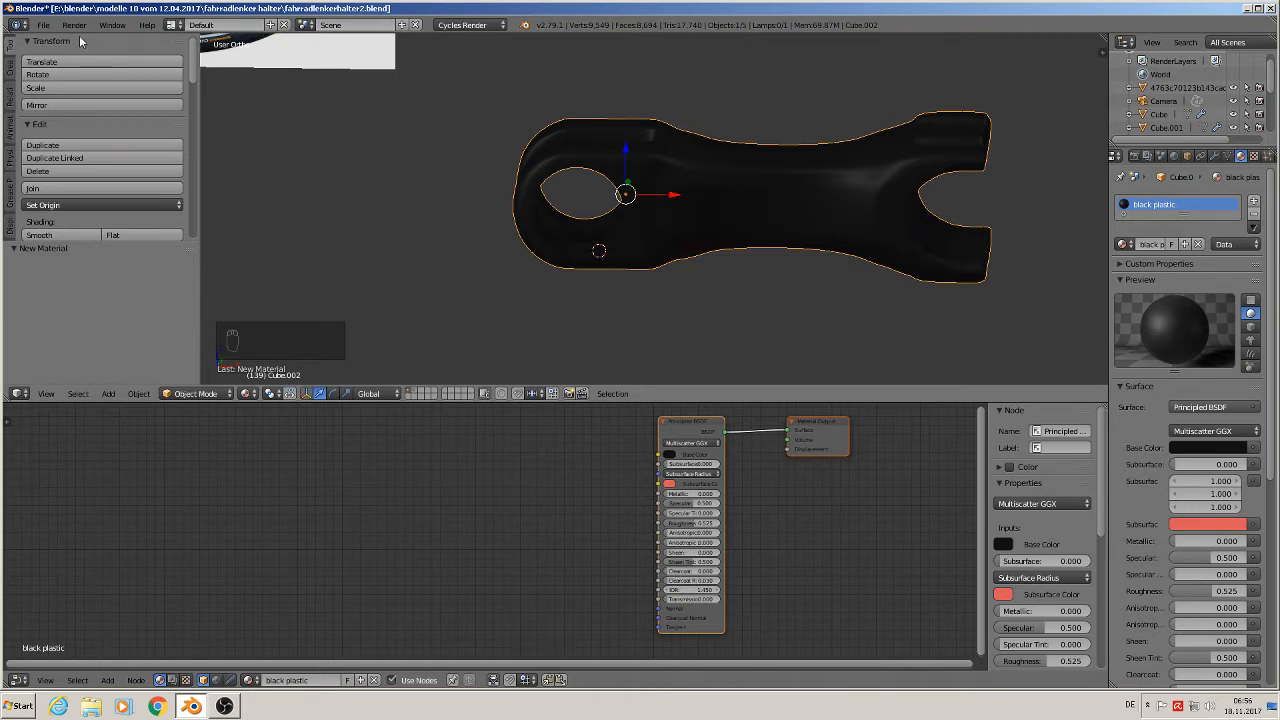
pyautogui.click(44, 25)
pyautogui.click(66, 127)
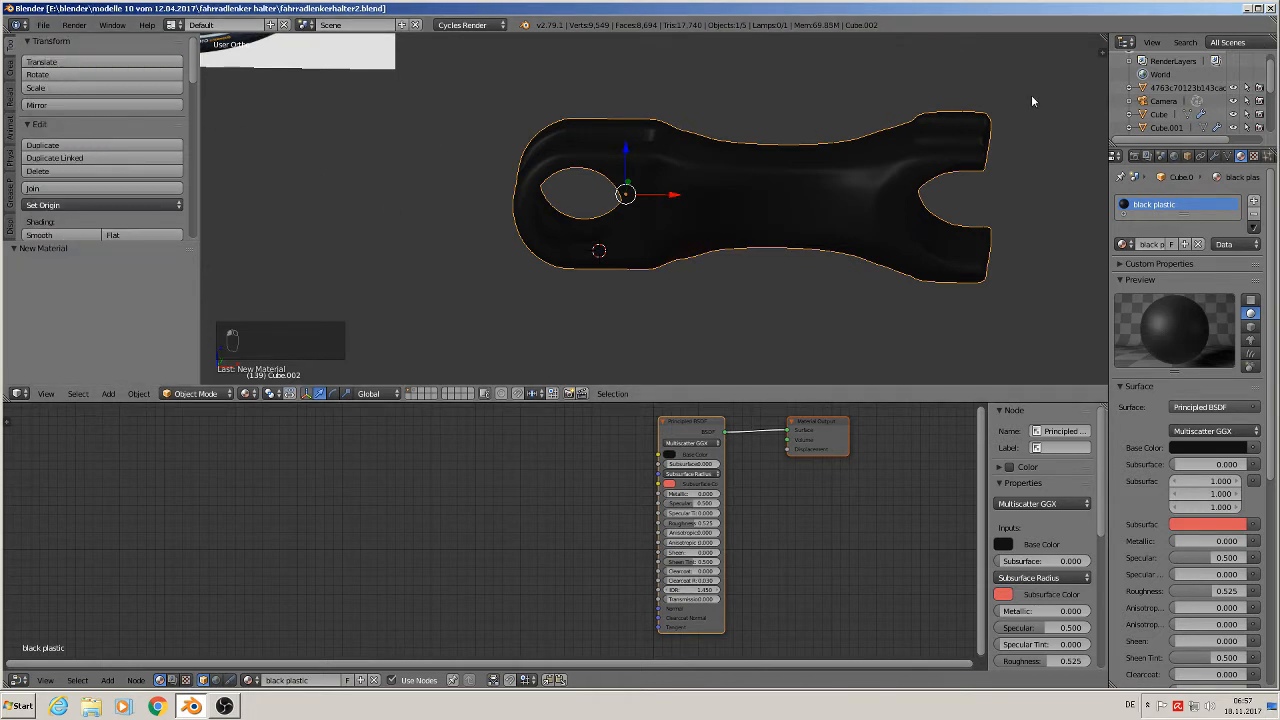
# - Switch to the desktop and browse the normalmaps folder inside Komerzielle Texturen for a fine-grained normal map
pyautogui.click(1248, 9)
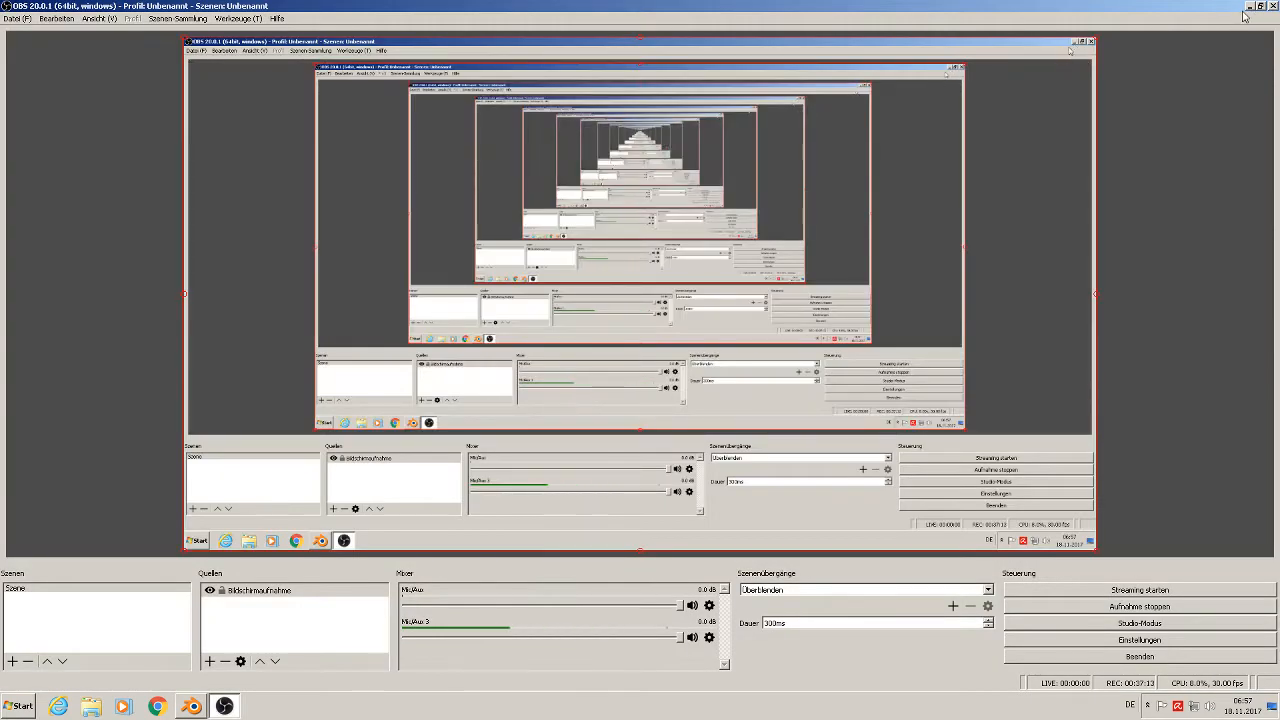
pyautogui.click(1250, 8)
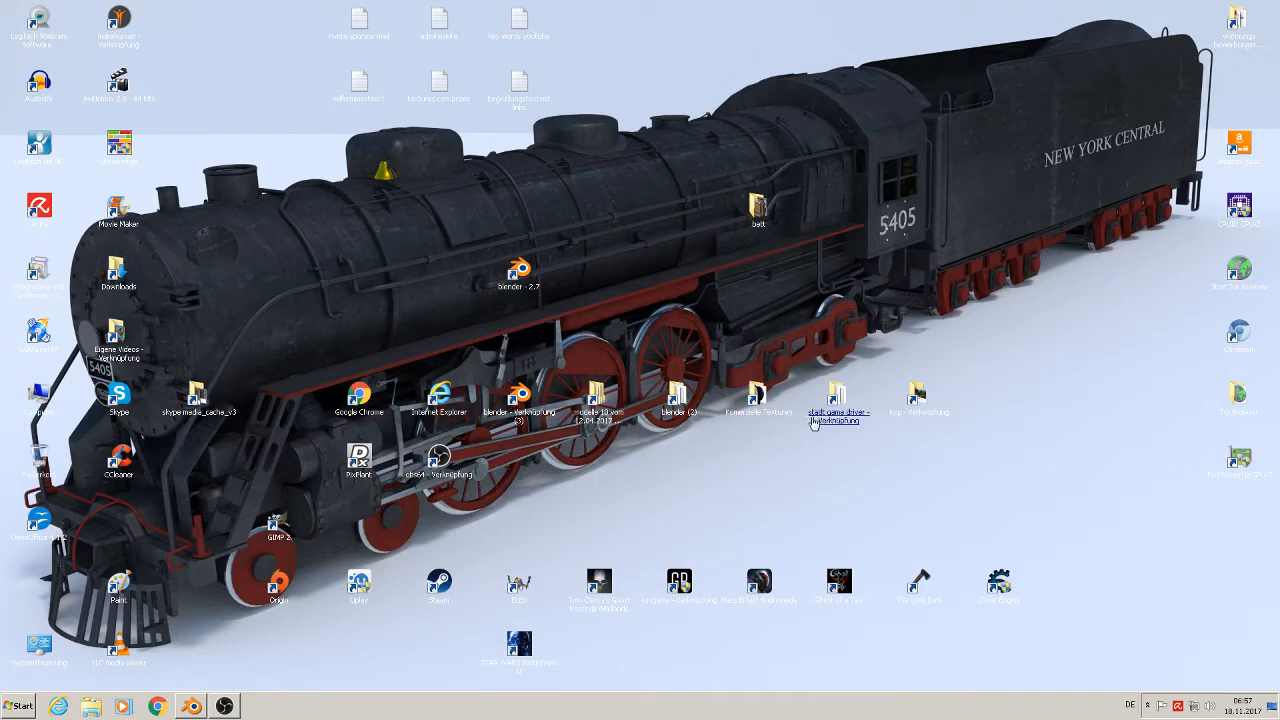
pyautogui.doubleClick(760, 400)
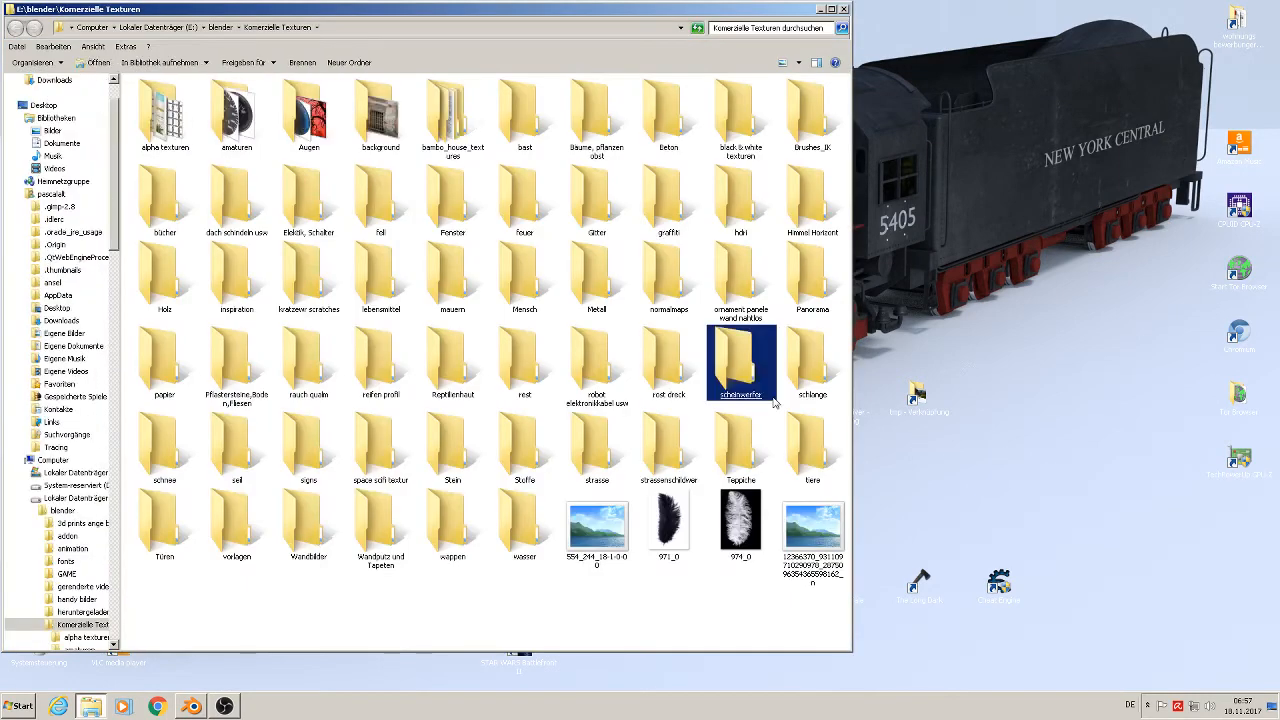
pyautogui.doubleClick(668, 285)
pyautogui.click(831, 9)
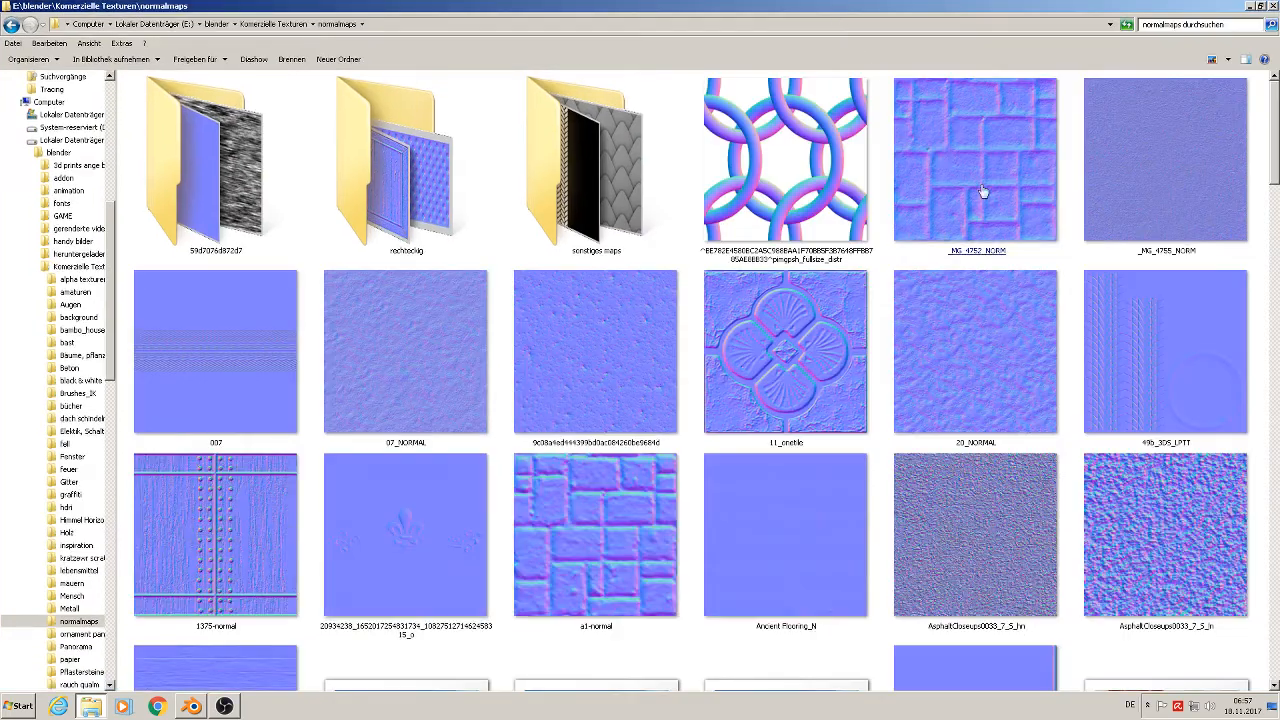
pyautogui.moveTo(1275, 147); pyautogui.dragTo(1276, 462)
# - Preview the "normal beton 2" image at full size and close it again
pyautogui.click(266, 373)
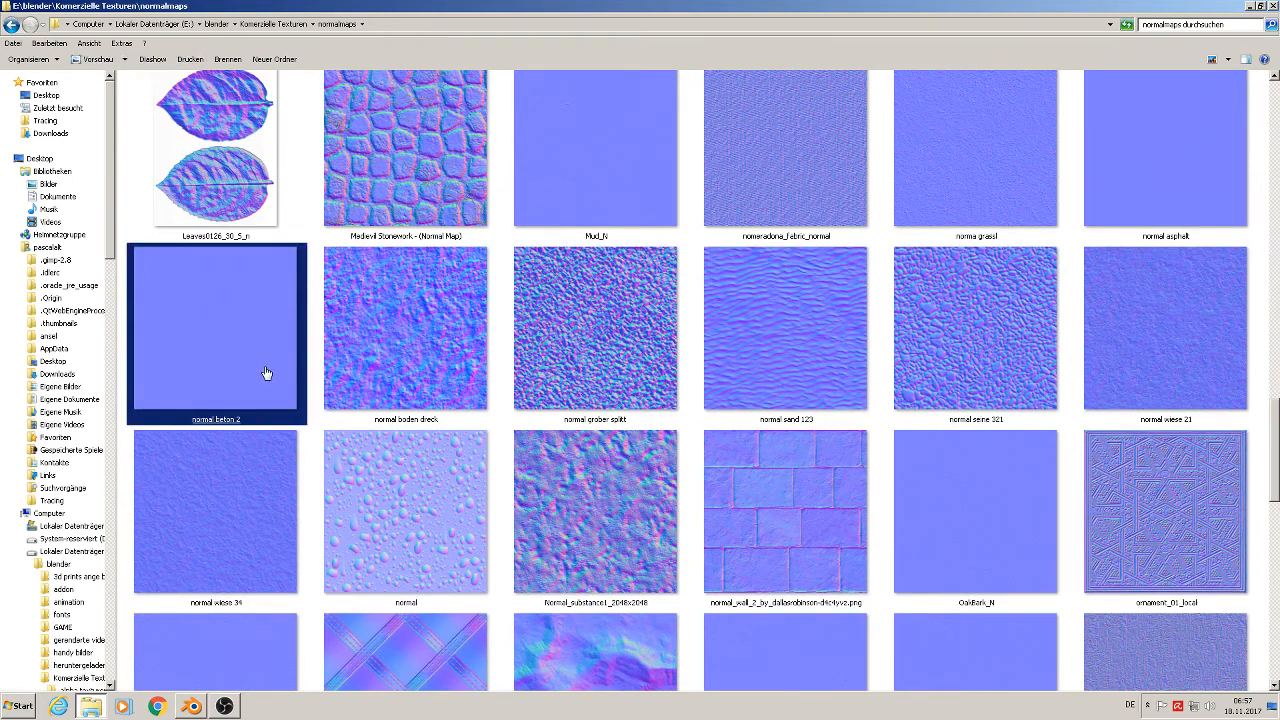
pyautogui.doubleClick(266, 373)
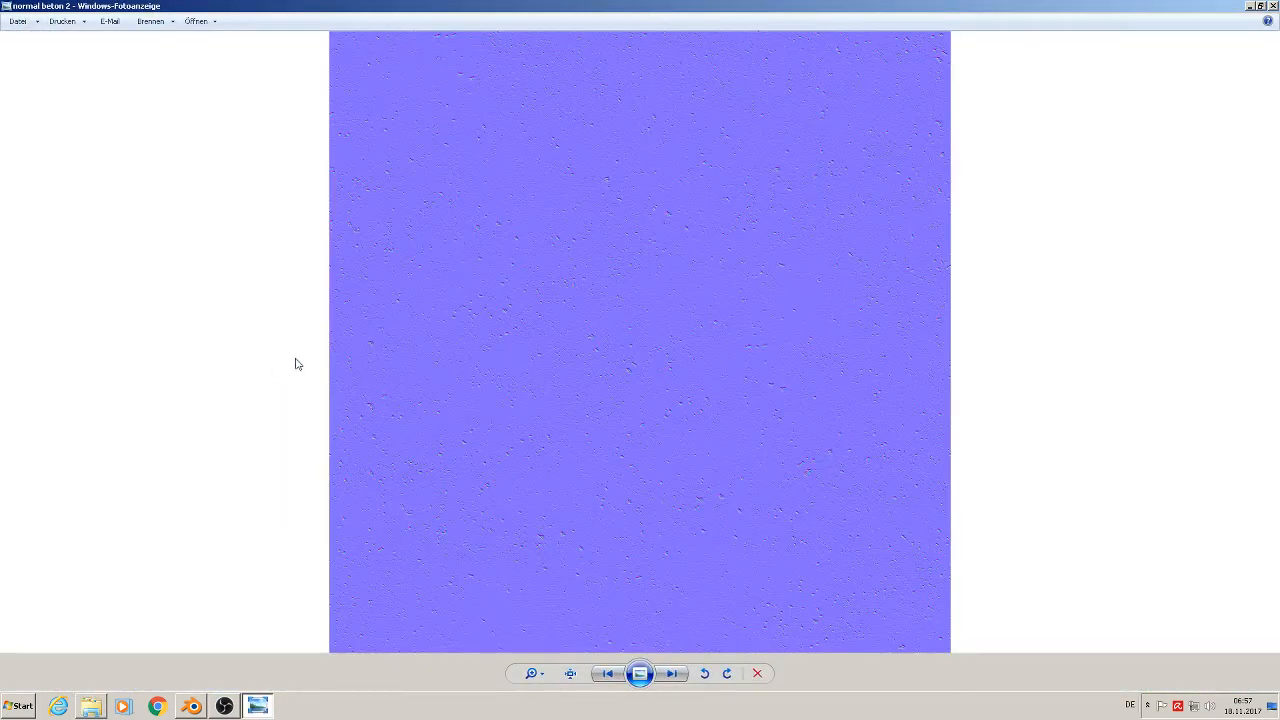
pyautogui.hotkey('alt', 'F4')
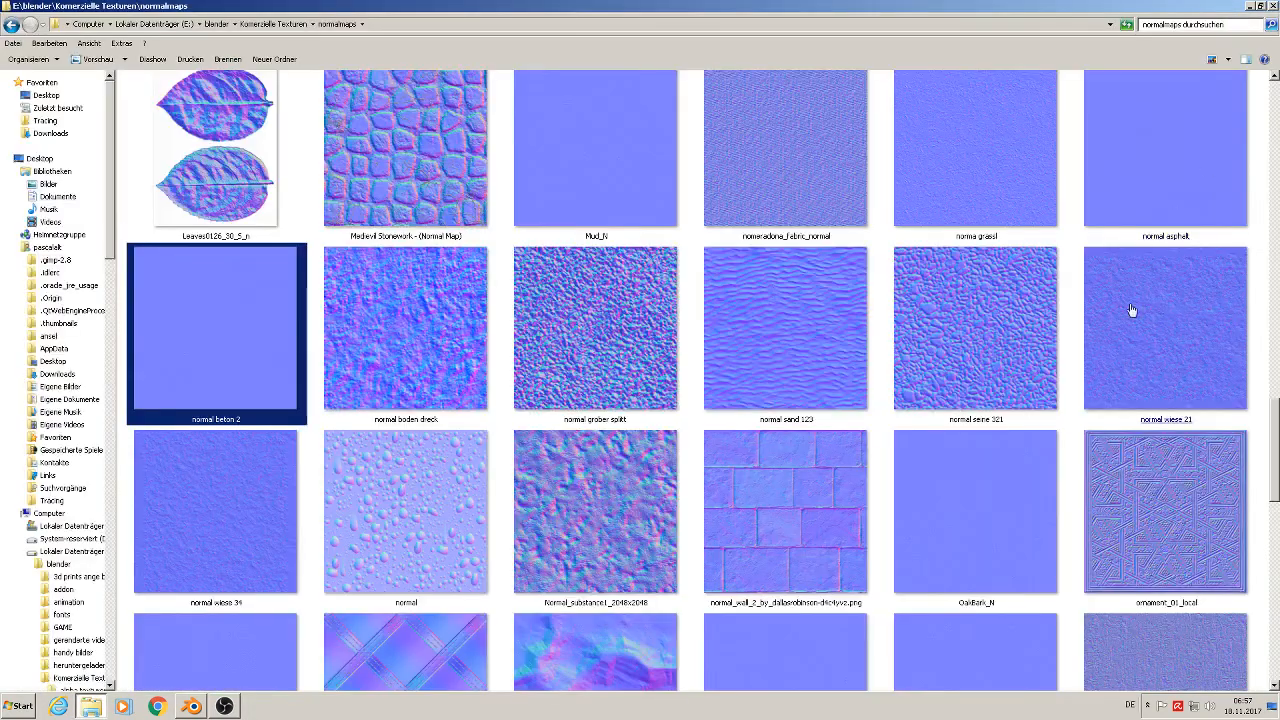
# - Preview the "normal asphalt" image at full size, close it, and copy the file
pyautogui.doubleClick(1181, 190)
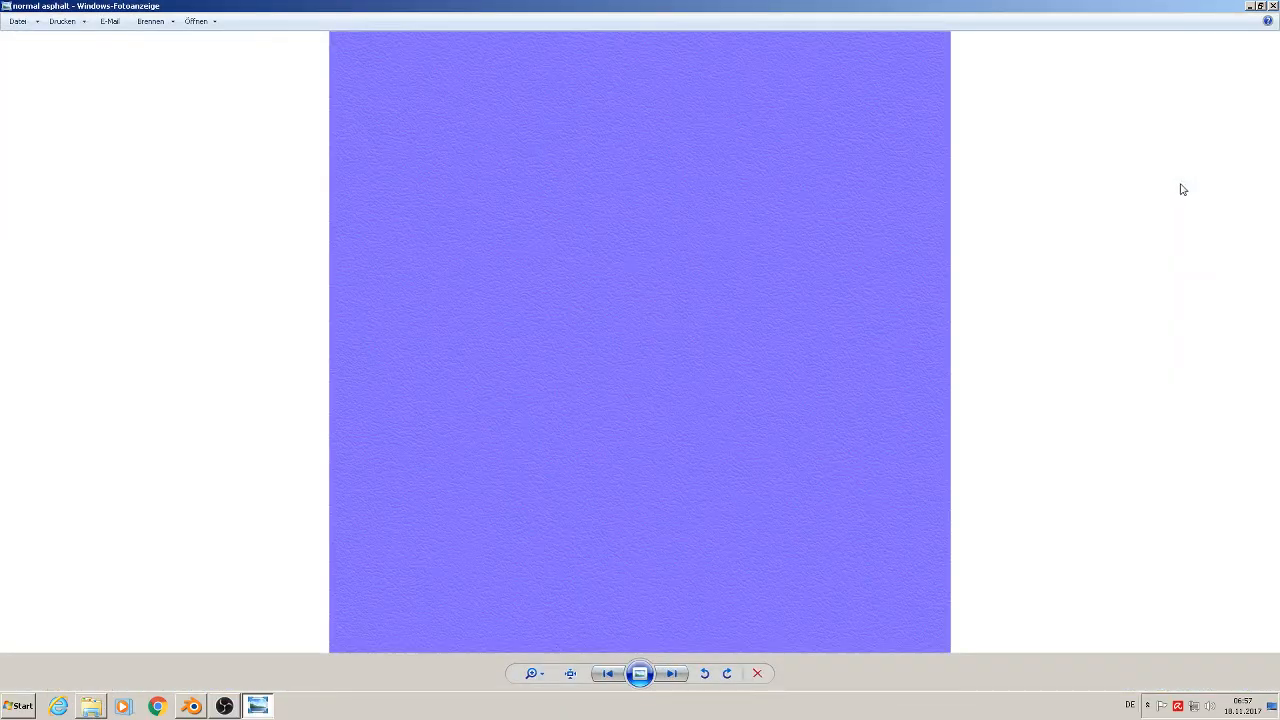
pyautogui.click(1272, 6)
pyautogui.rightClick(1176, 199)
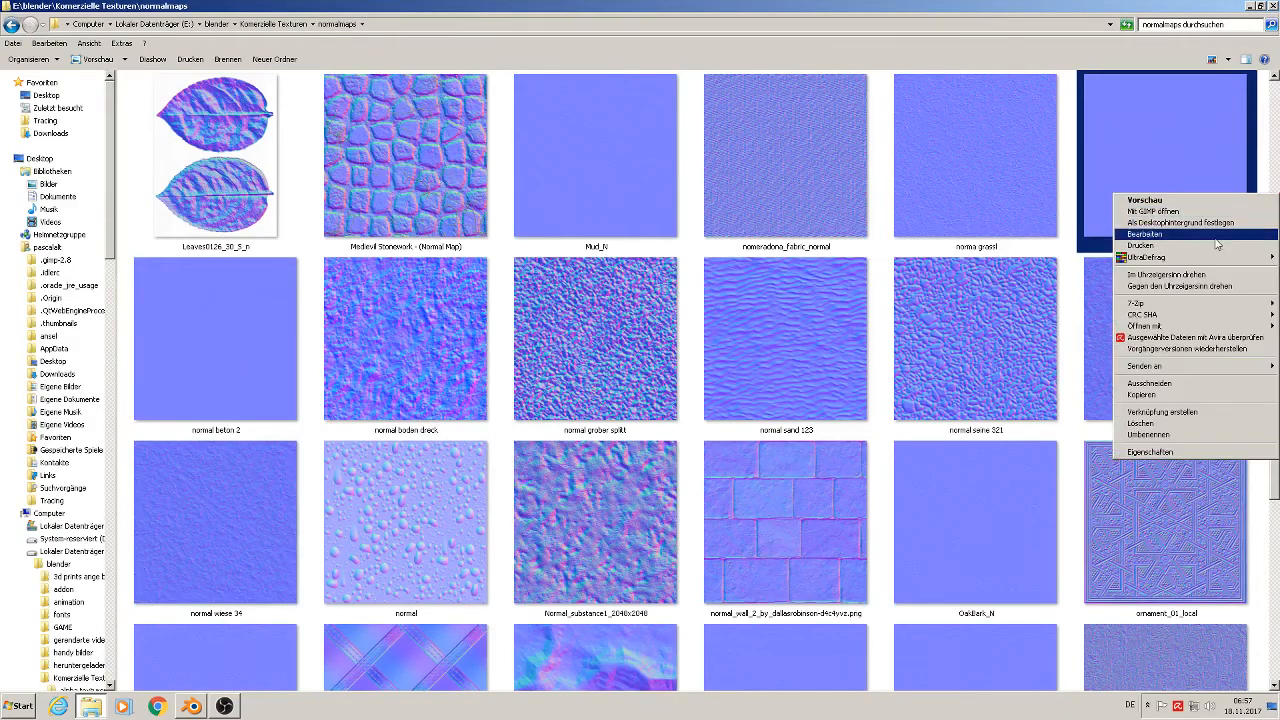
pyautogui.click(1213, 394)
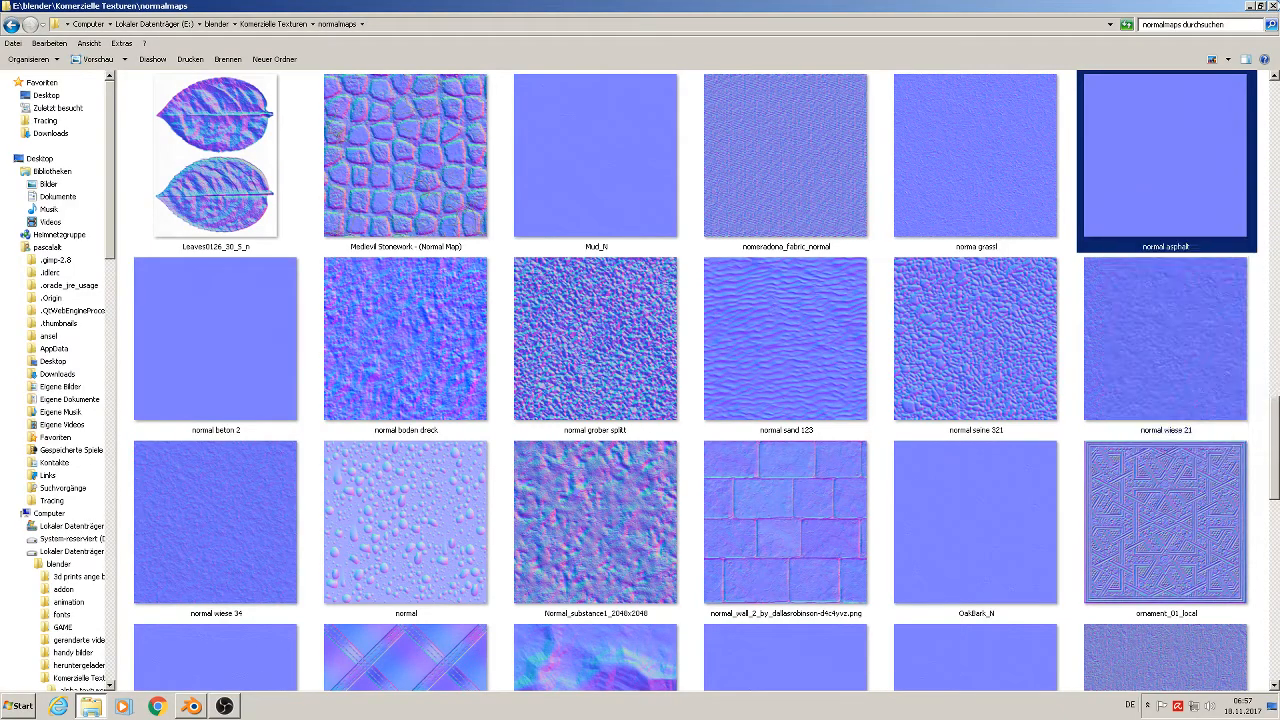
# - Close the texture library and open the "fahrradlenker halter" project folder inside "modelle 10 vom 12.04.2017"
pyautogui.click(1251, 6)
pyautogui.click(598, 408)
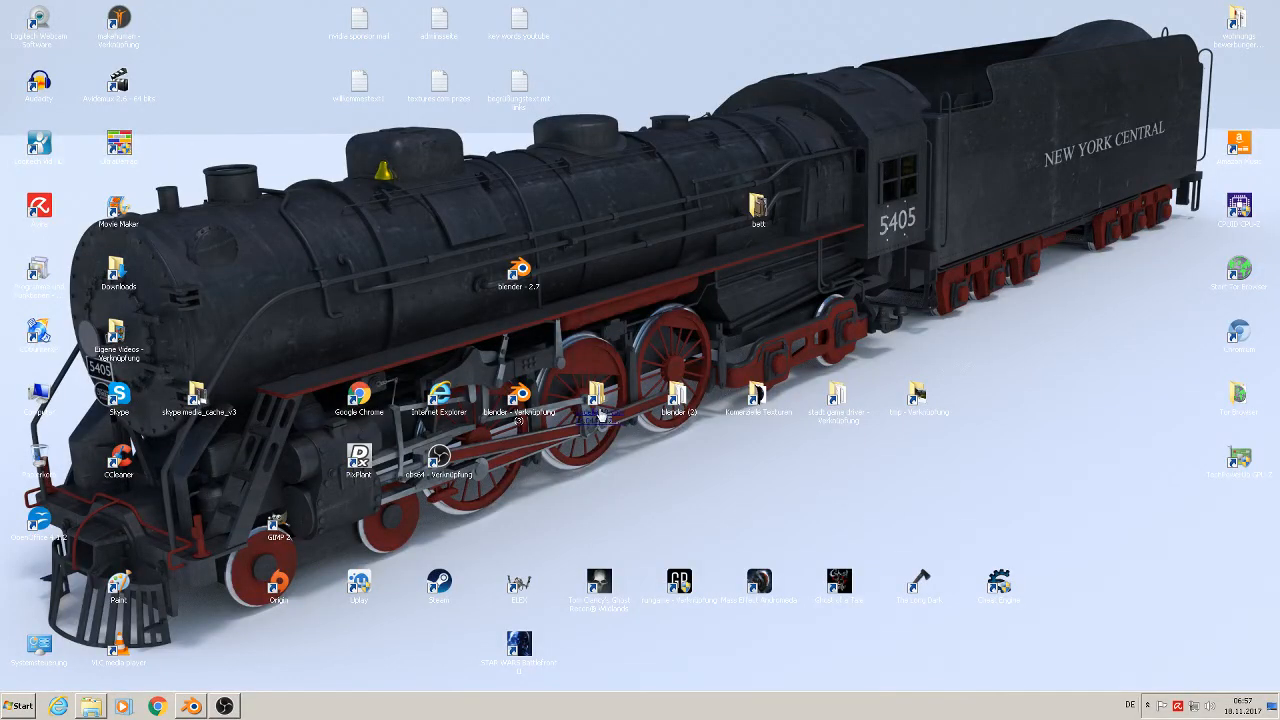
pyautogui.doubleClick(598, 408)
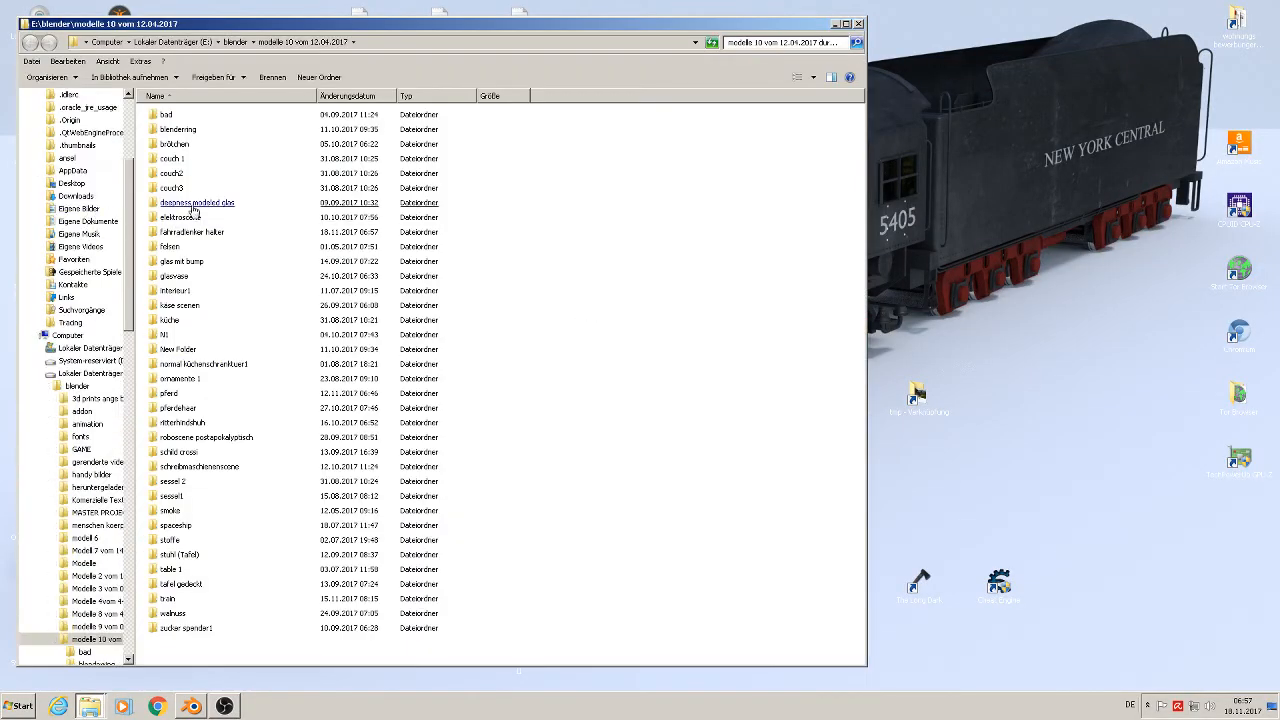
pyautogui.click(230, 248)
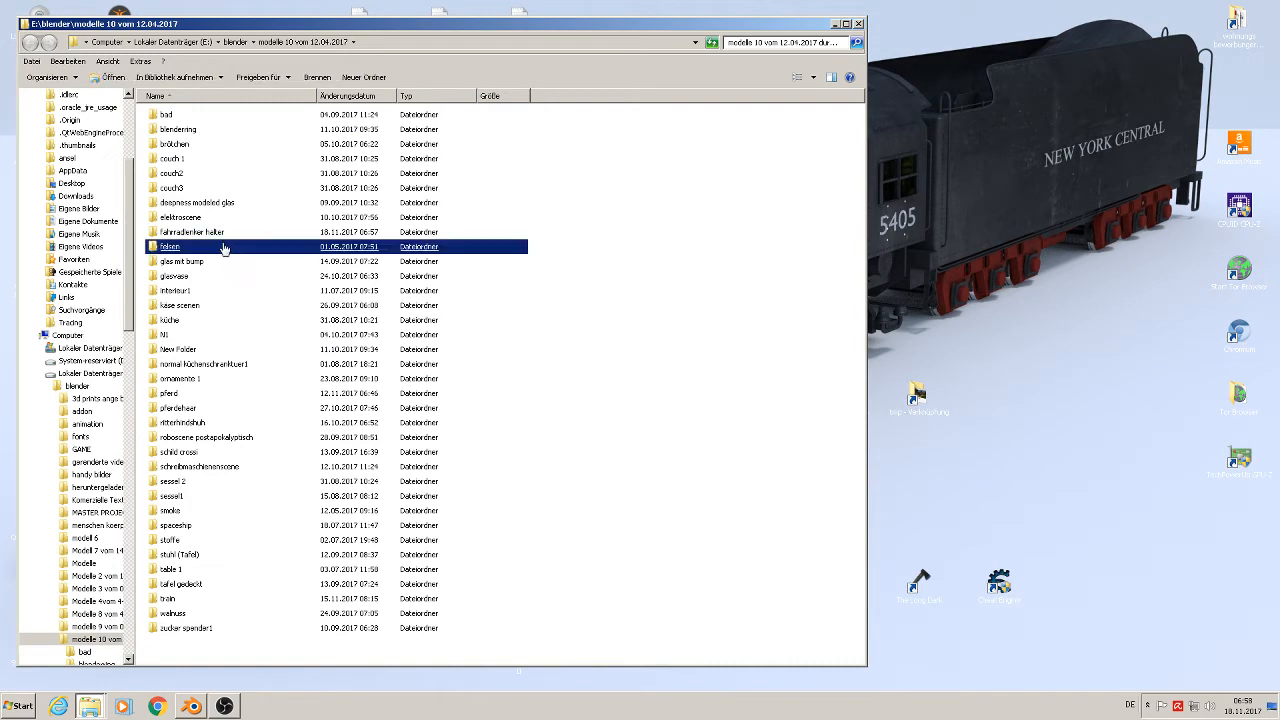
pyautogui.doubleClick(193, 232)
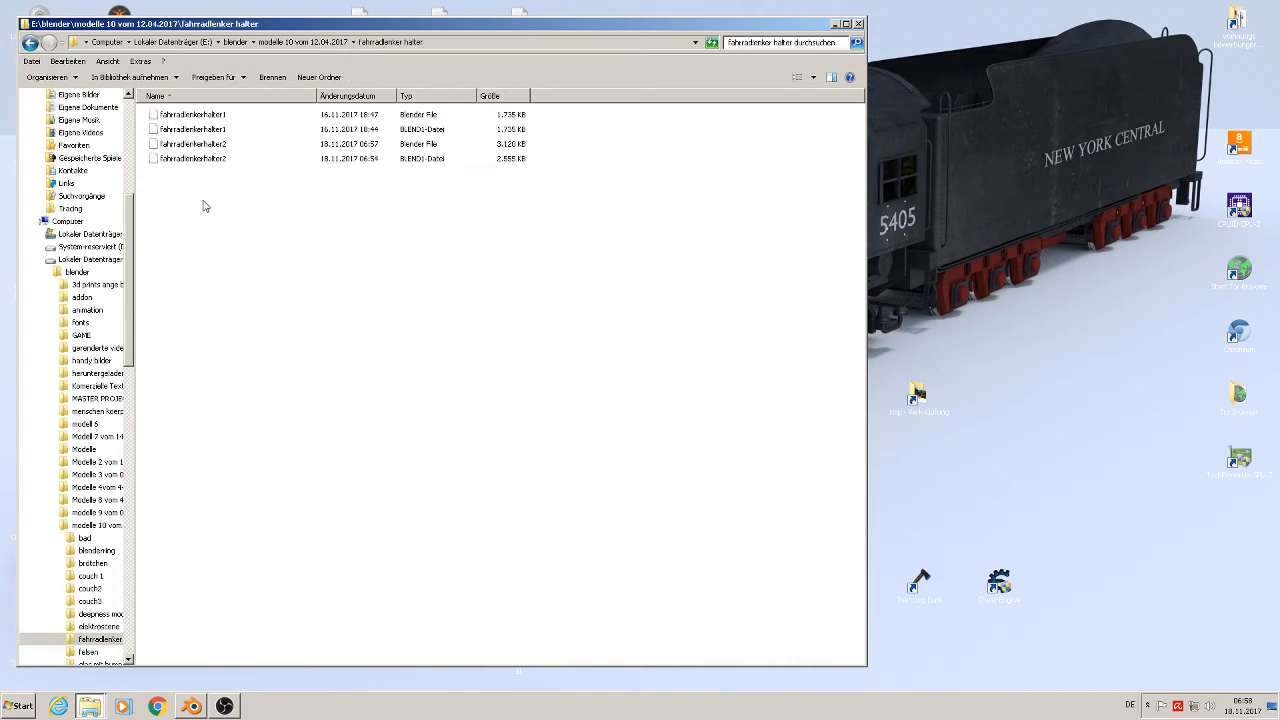
# - Create a new folder named "textures" in the project folder
pyautogui.rightClick(204, 204)
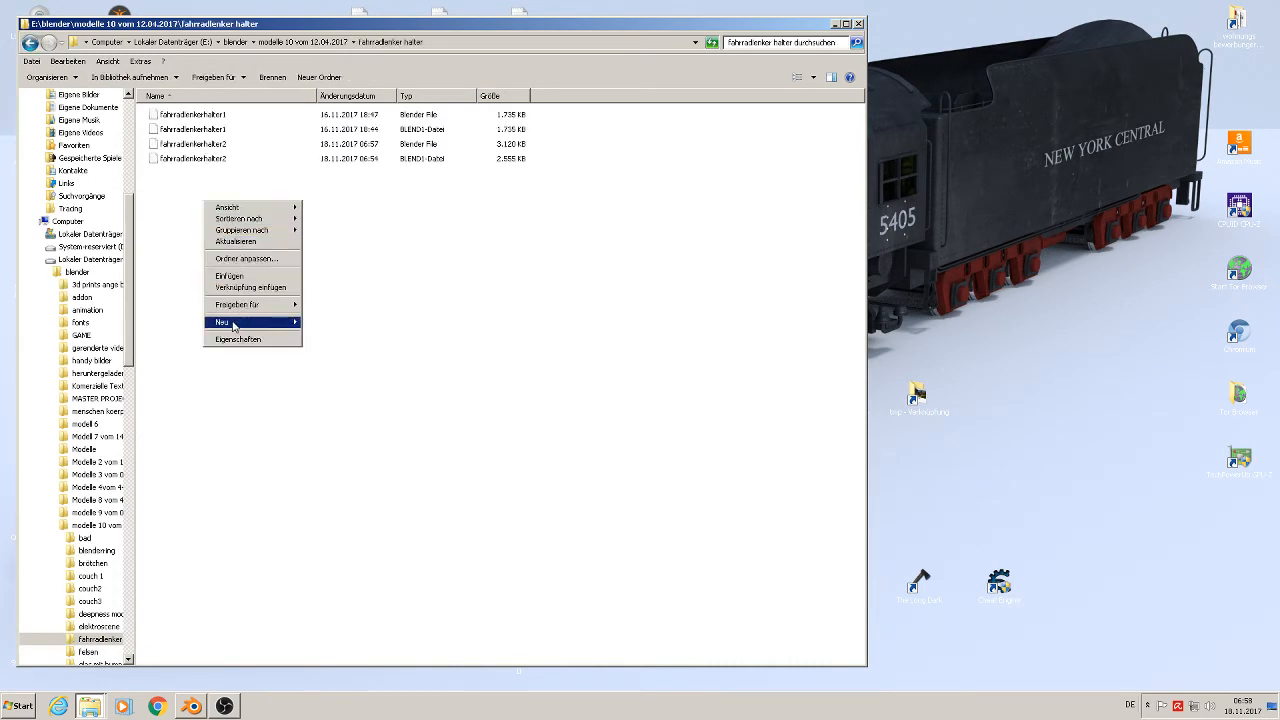
pyautogui.moveTo(238, 323)
pyautogui.click(326, 323)
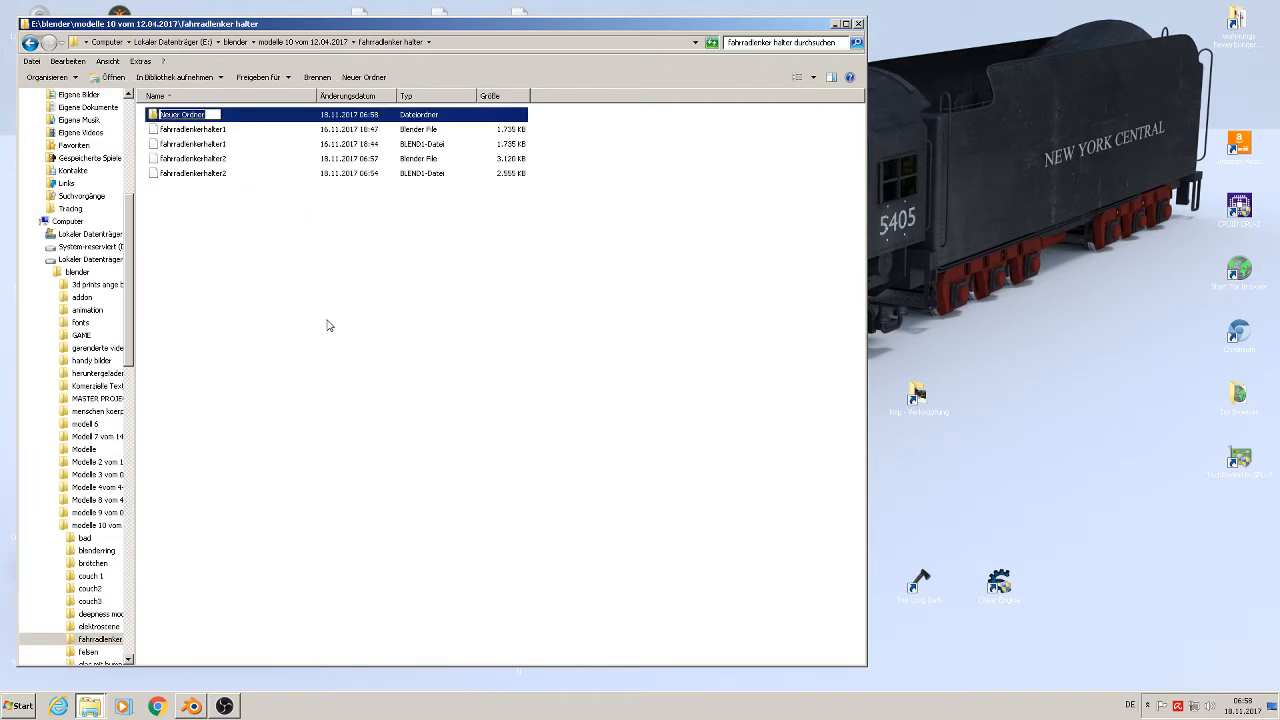
pyautogui.write('baxtur')
pyautogui.write('es')
pyautogui.press('Return')
# - Paste the copied "normal asphalt" image into the textures folder, show it as a large thumbnail, and close the window
pyautogui.doubleClick(185, 115)
pyautogui.rightClick(206, 158)
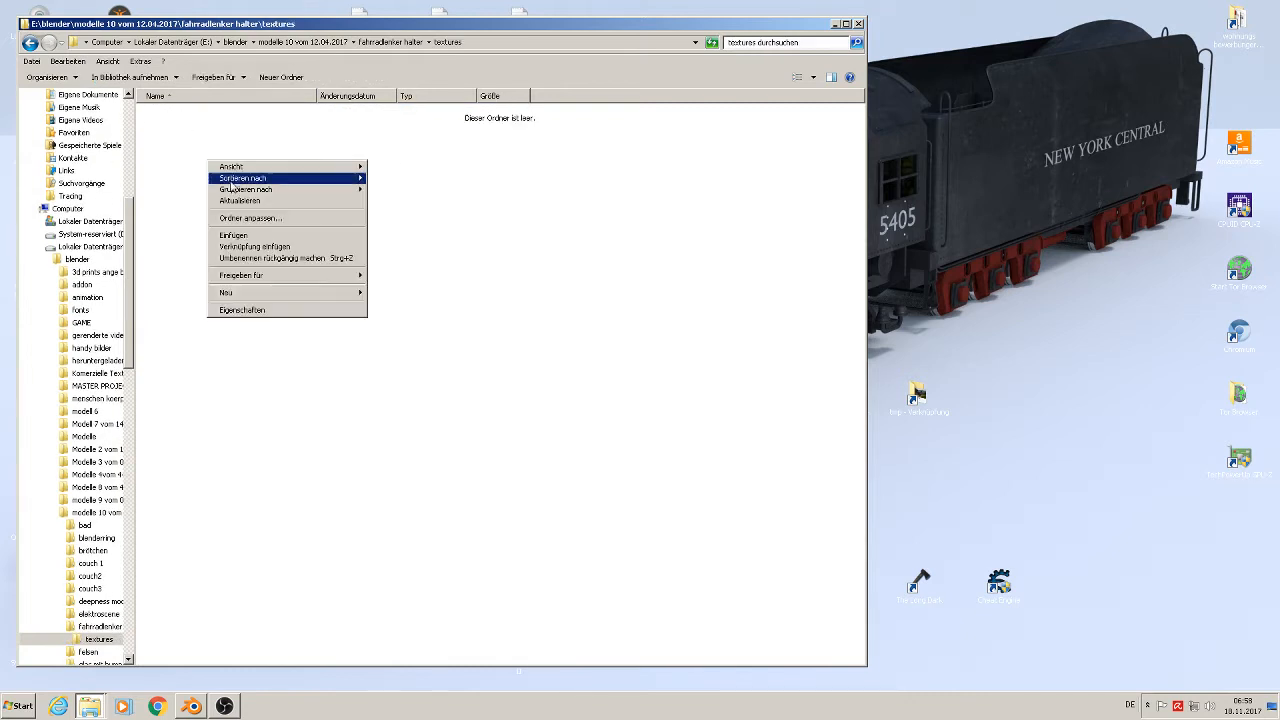
pyautogui.click(258, 234)
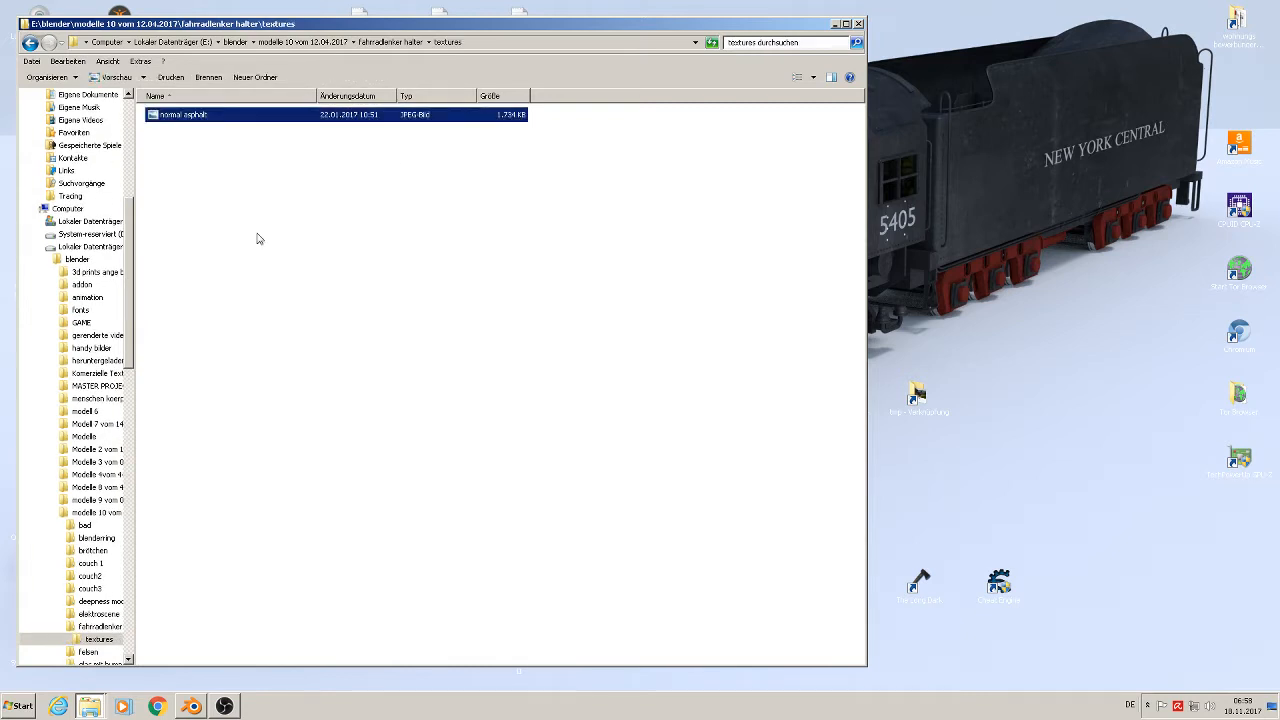
pyautogui.click(814, 78)
pyautogui.click(845, 20)
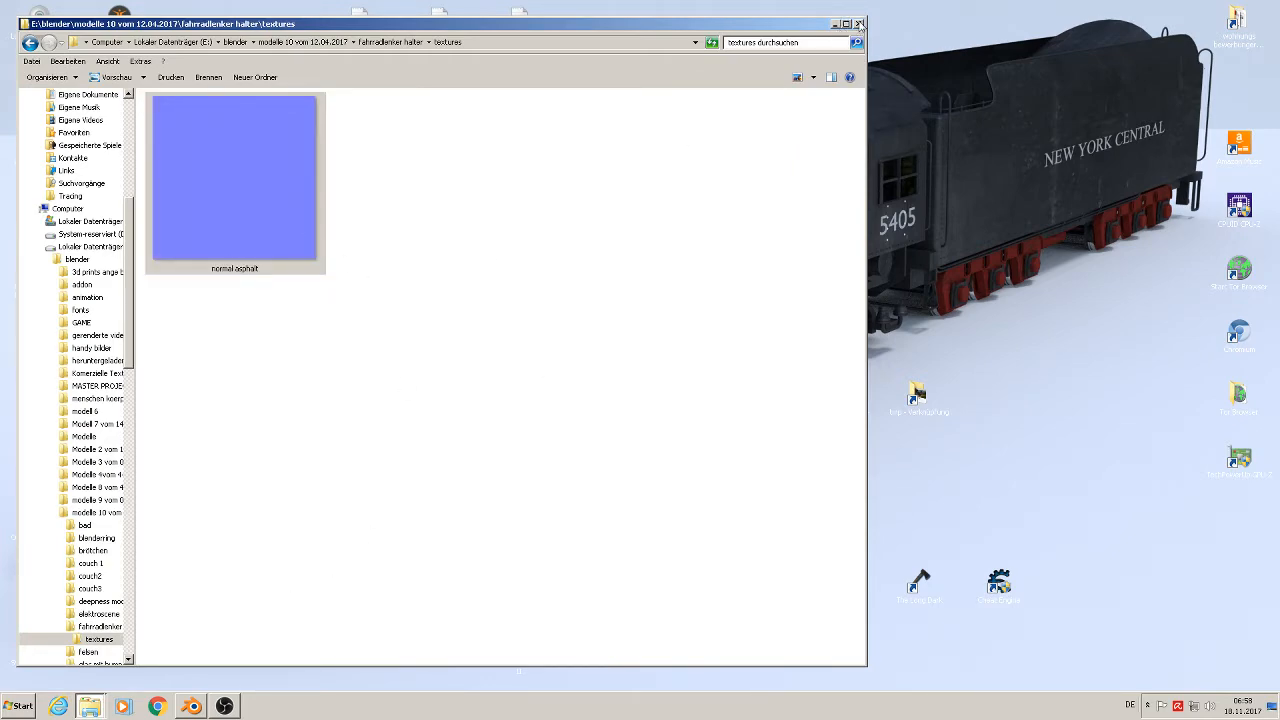
pyautogui.click(859, 23)
# - Switch back to Blender and enlarge the Node Editor by moving its upper border higher
pyautogui.click(193, 707)
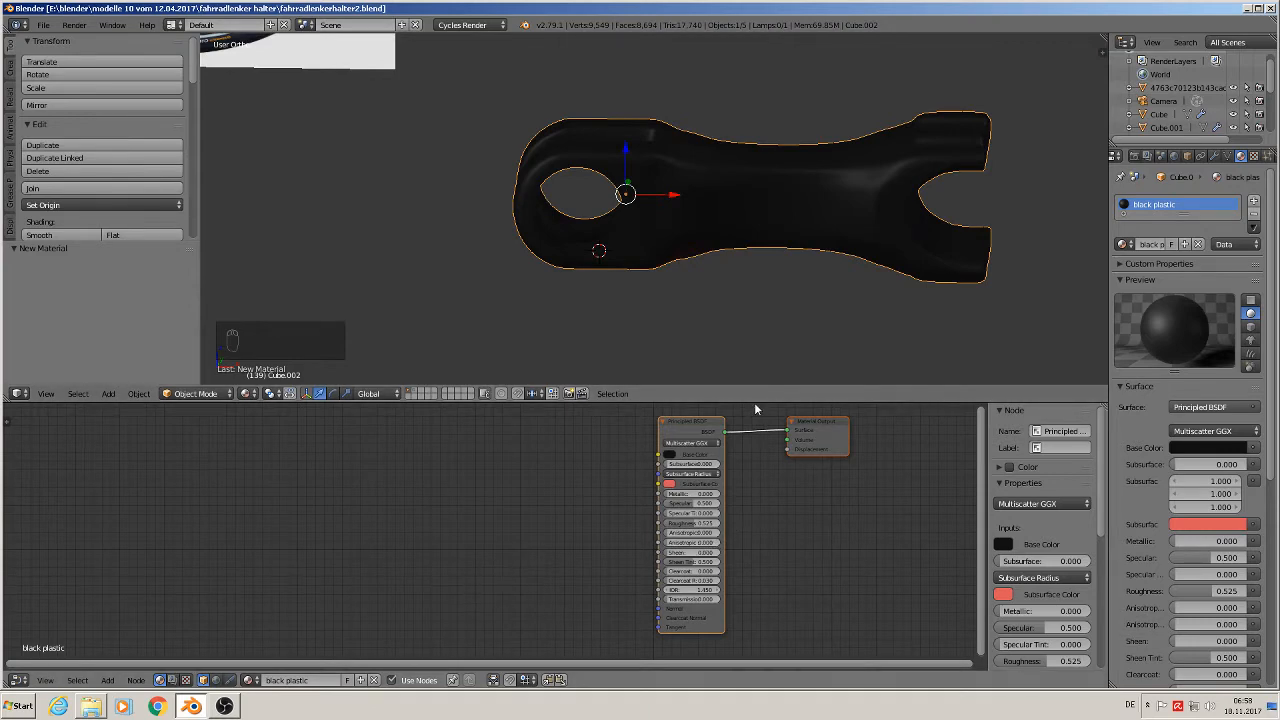
pyautogui.moveTo(755, 401); pyautogui.dragTo(765, 309)
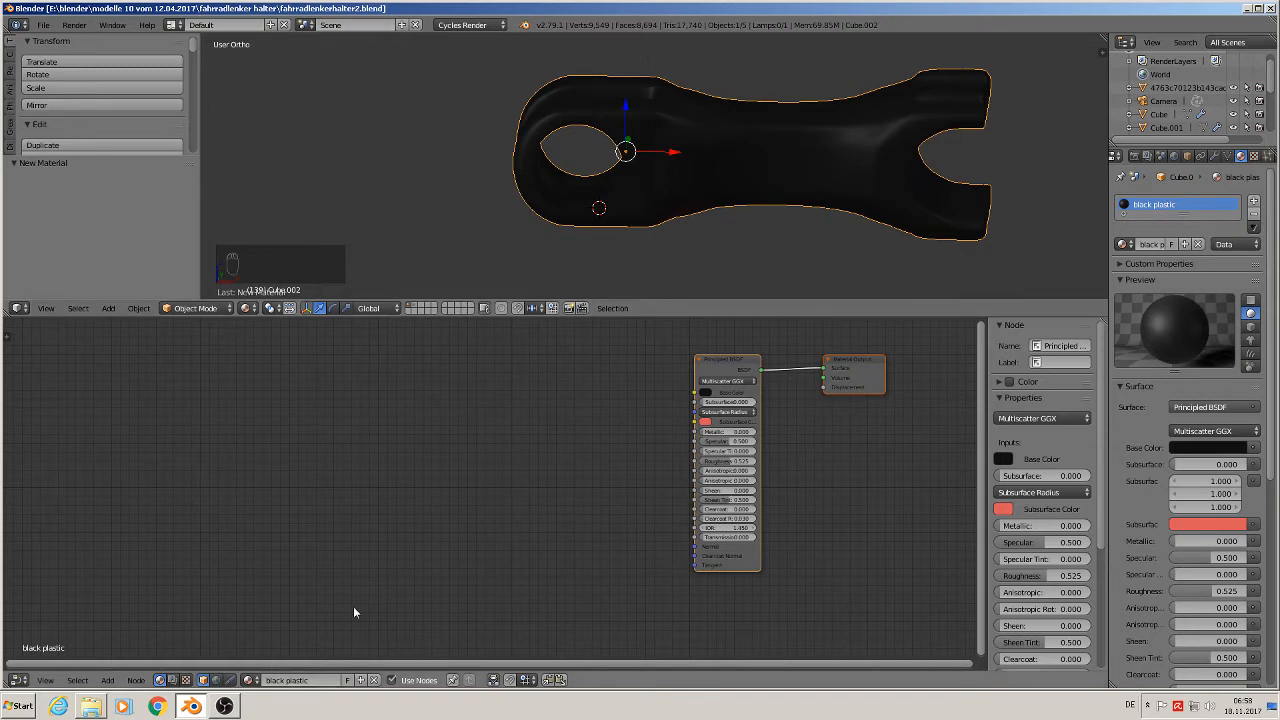
# - Add a Texture Coordinate node and a Mapping node beside it, ahead of the Principled BSDF in the black plastic material
pyautogui.click(108, 680)
pyautogui.moveTo(125, 652)
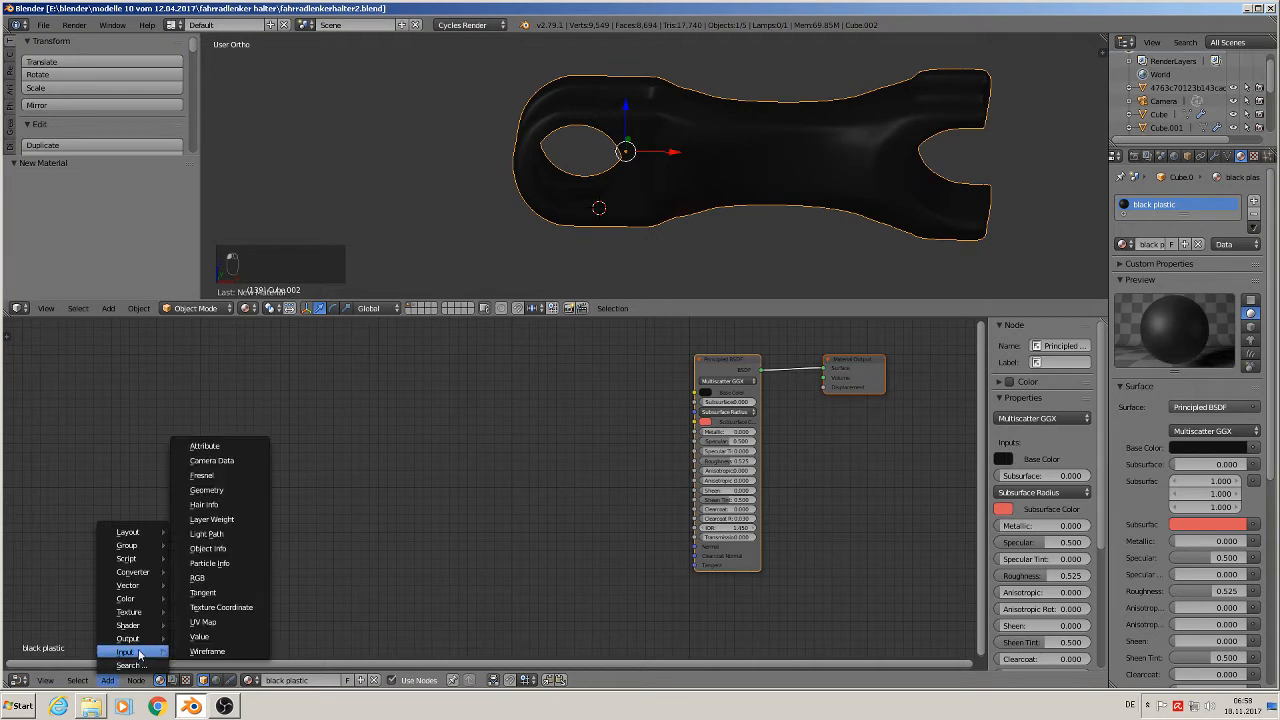
pyautogui.click(241, 608)
pyautogui.click(236, 477)
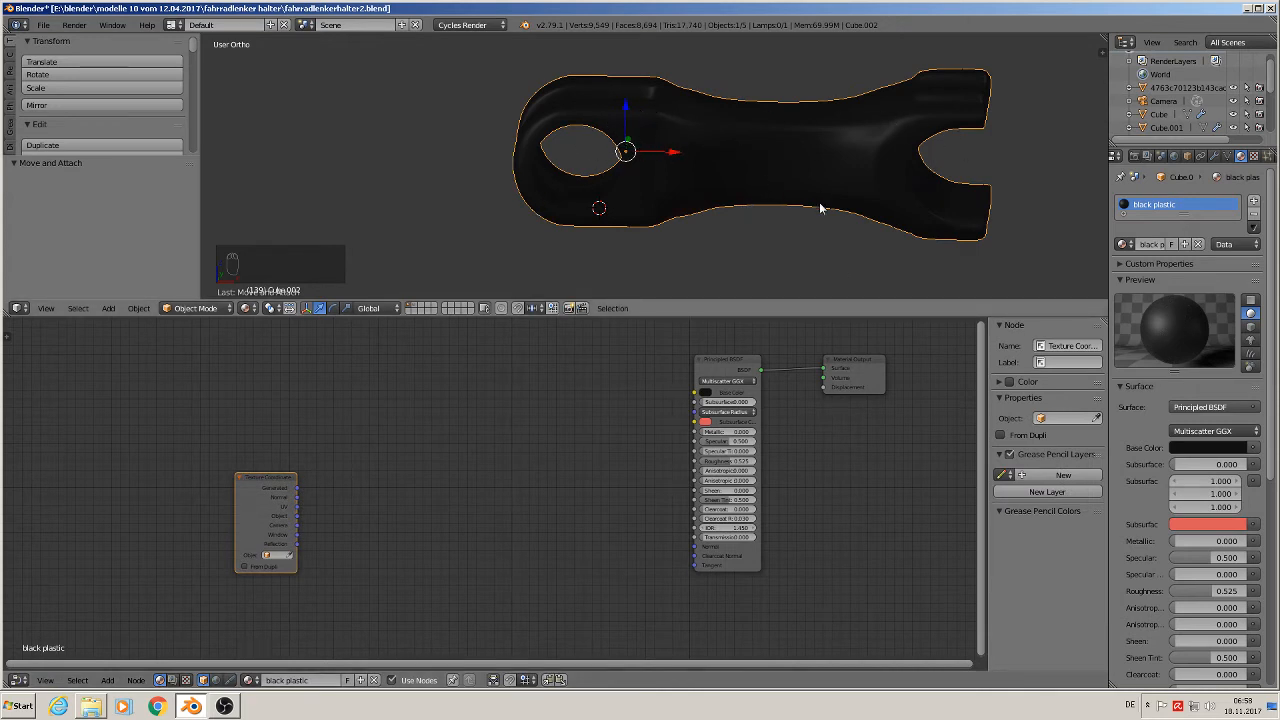
pyautogui.click(106, 680)
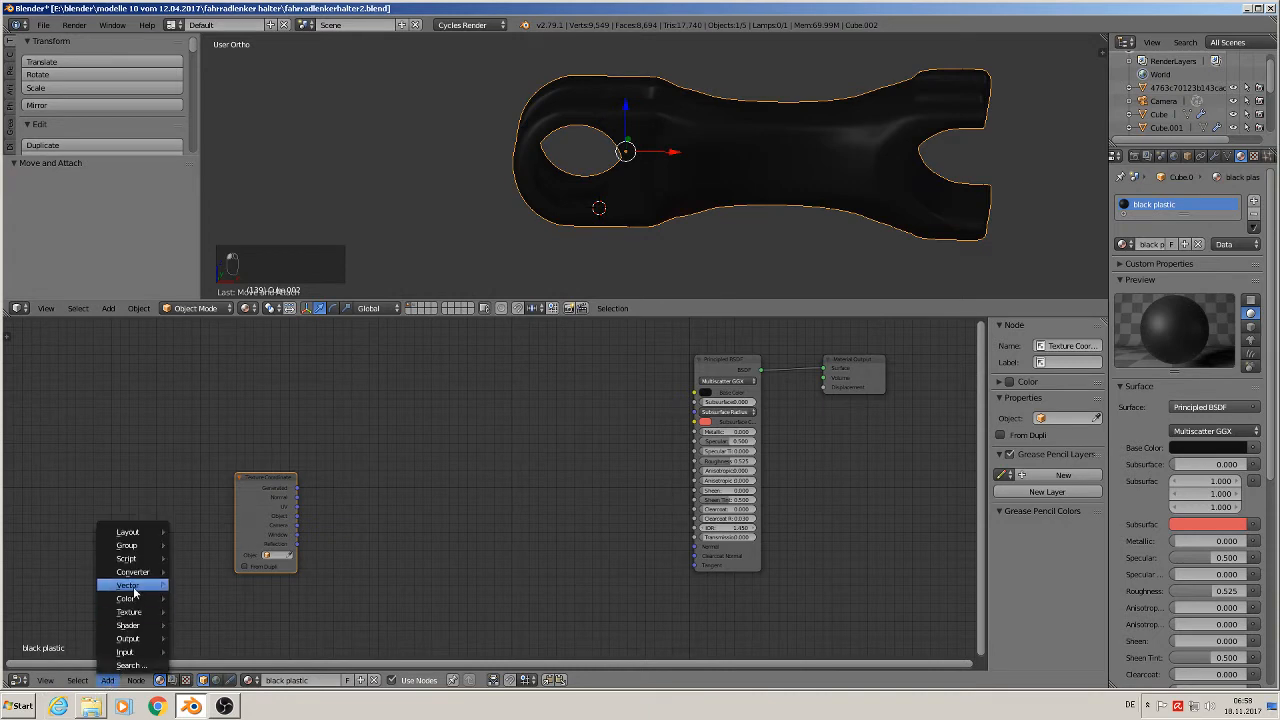
pyautogui.moveTo(134, 590)
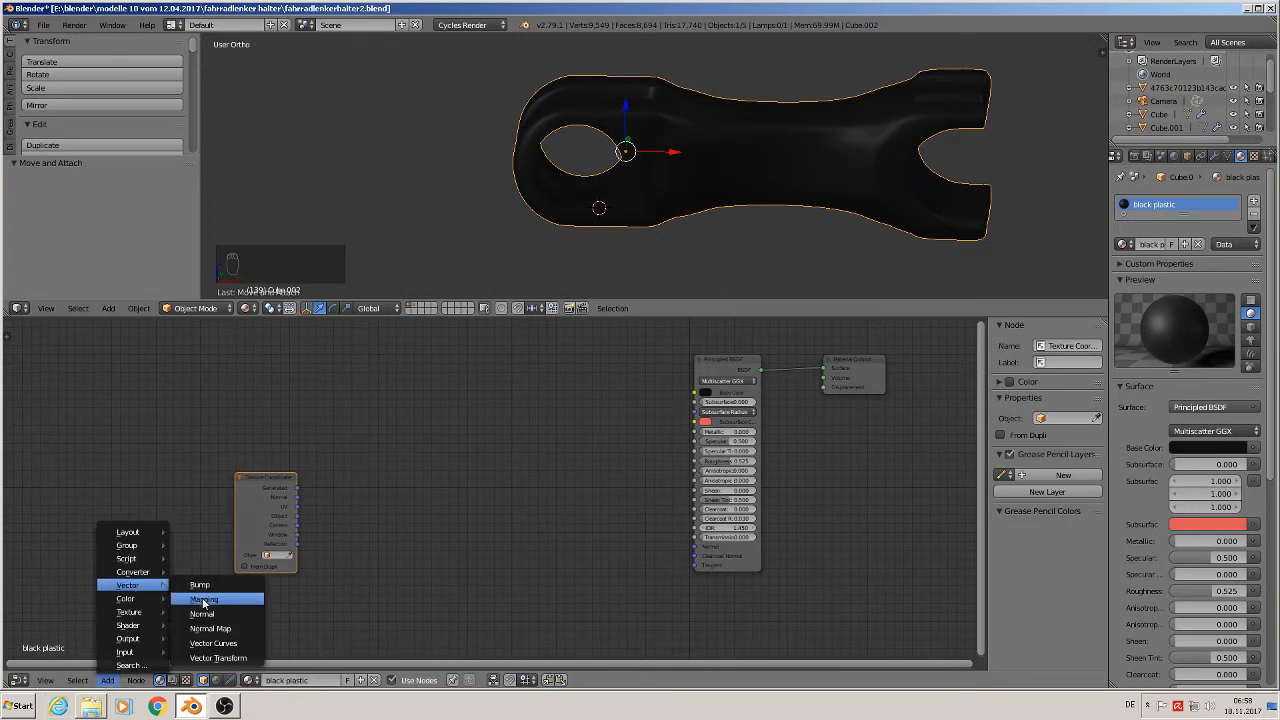
pyautogui.click(204, 600)
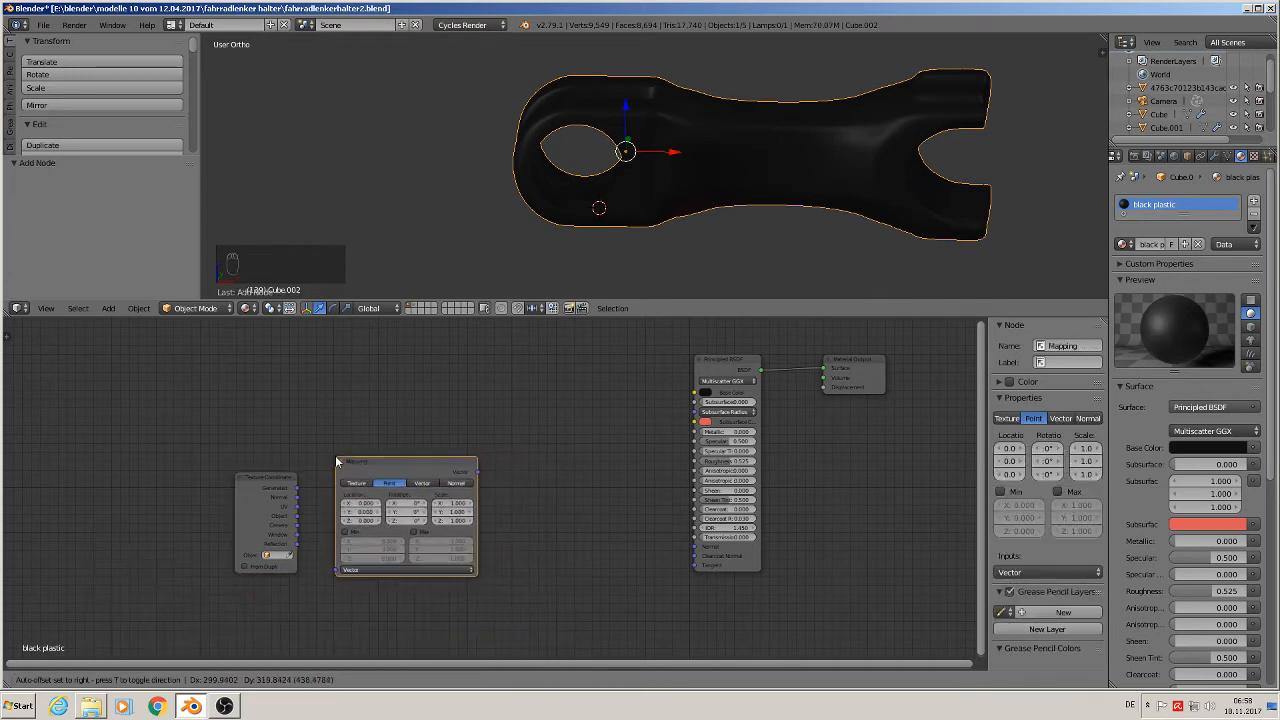
pyautogui.click(331, 467)
# - Connect the Texture Coordinate node's UV output to the Mapping node's Vector input and set the mapping type to Texture
pyautogui.scroll(2, 340, 553)
pyautogui.scroll(2, 340, 553)
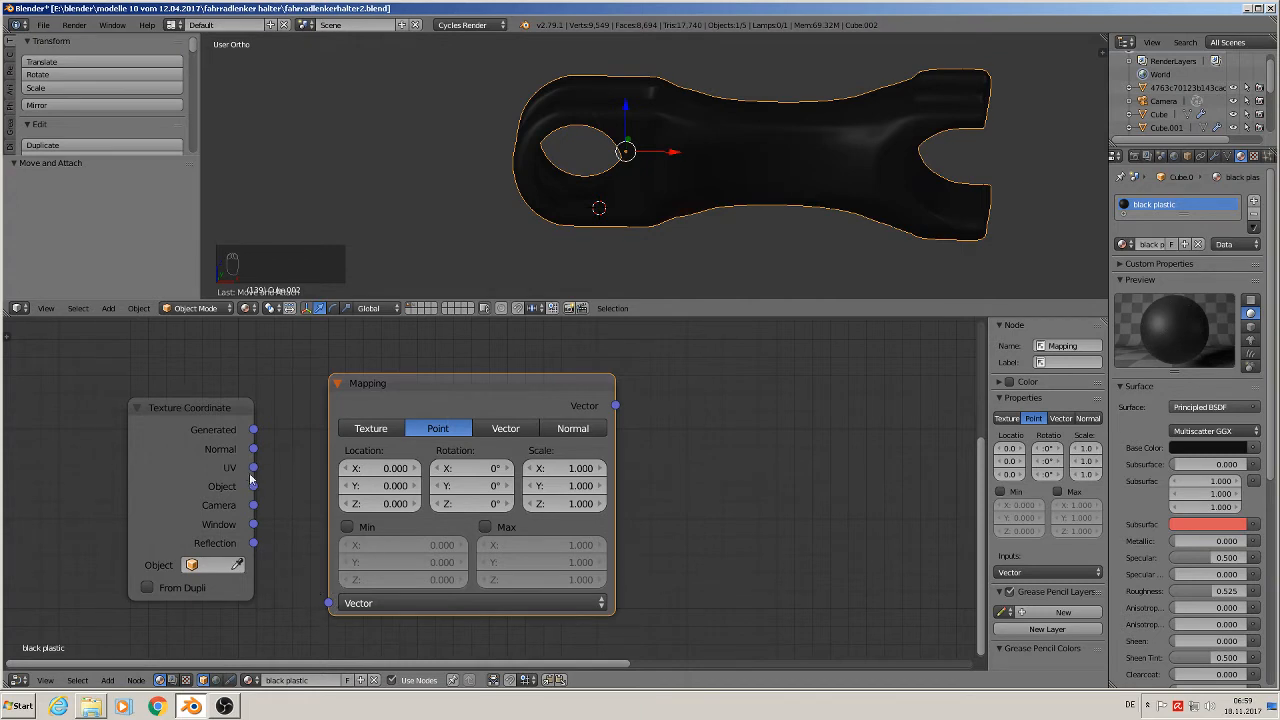
pyautogui.moveTo(252, 470); pyautogui.dragTo(333, 604)
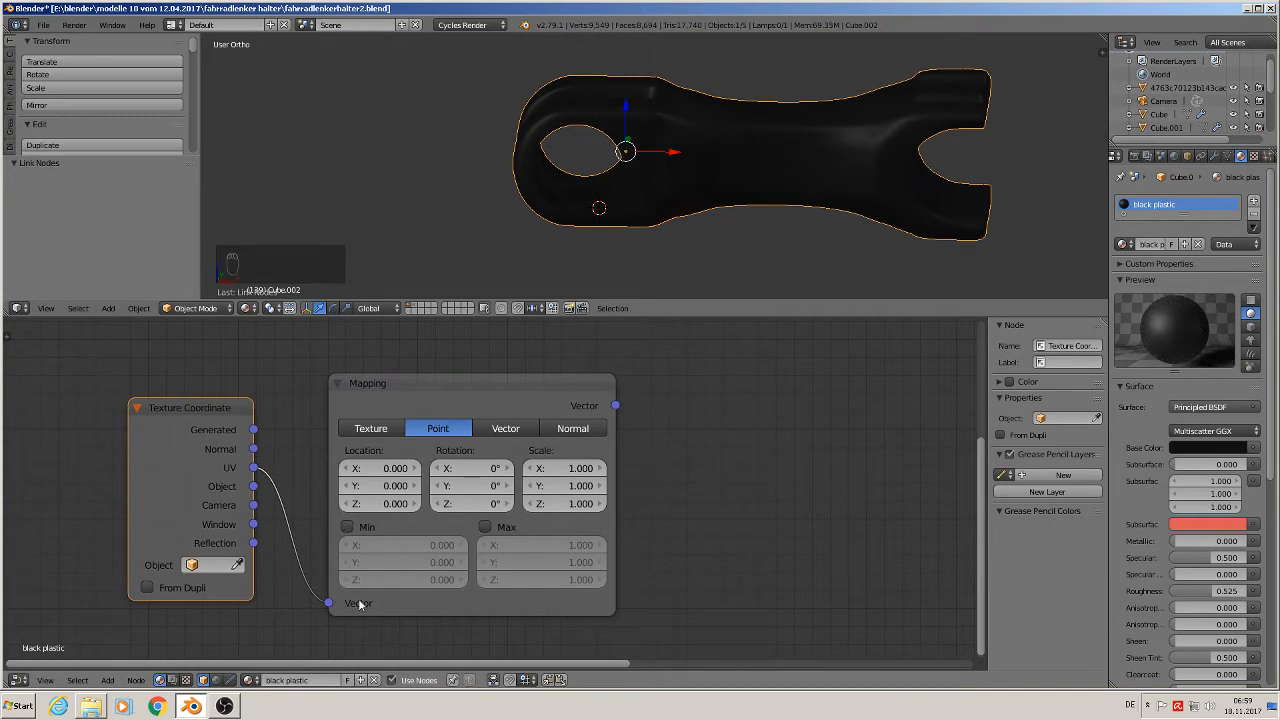
pyautogui.click(370, 428)
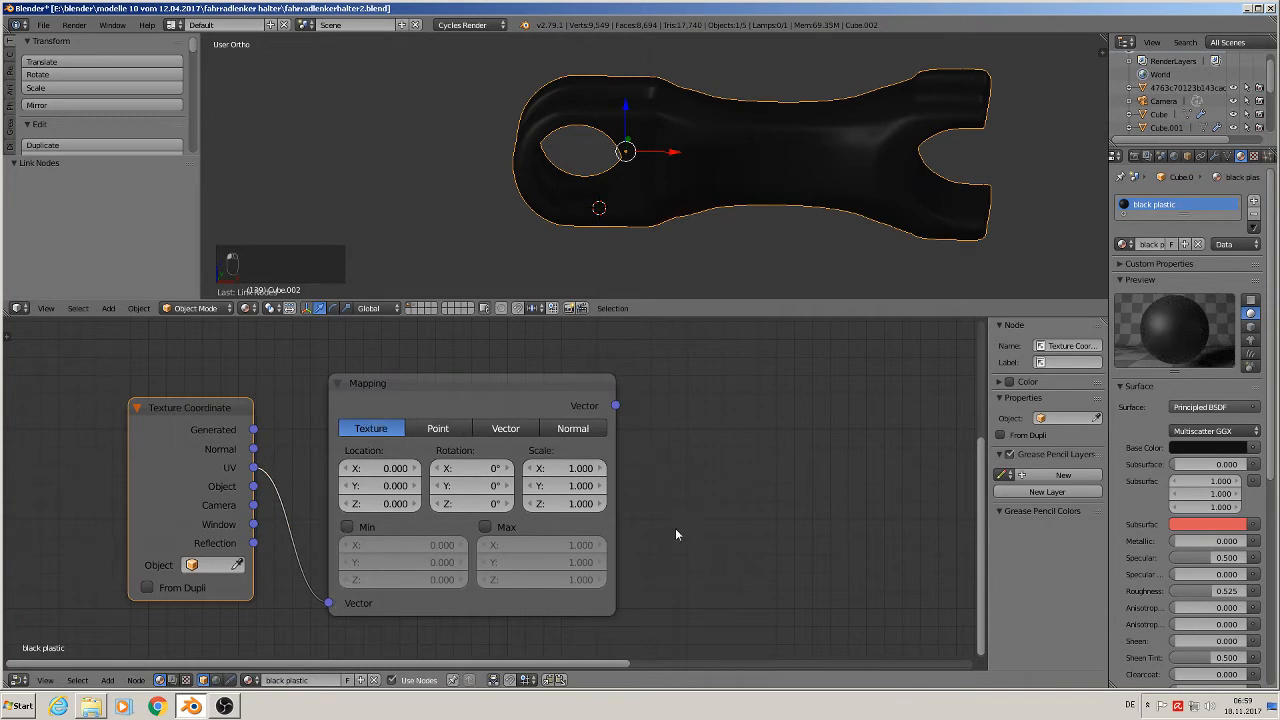
# - Add an Image Texture node after the Mapping node and connect the Mapping Vector output to its Vector input
pyautogui.scroll(-2, 681, 544)
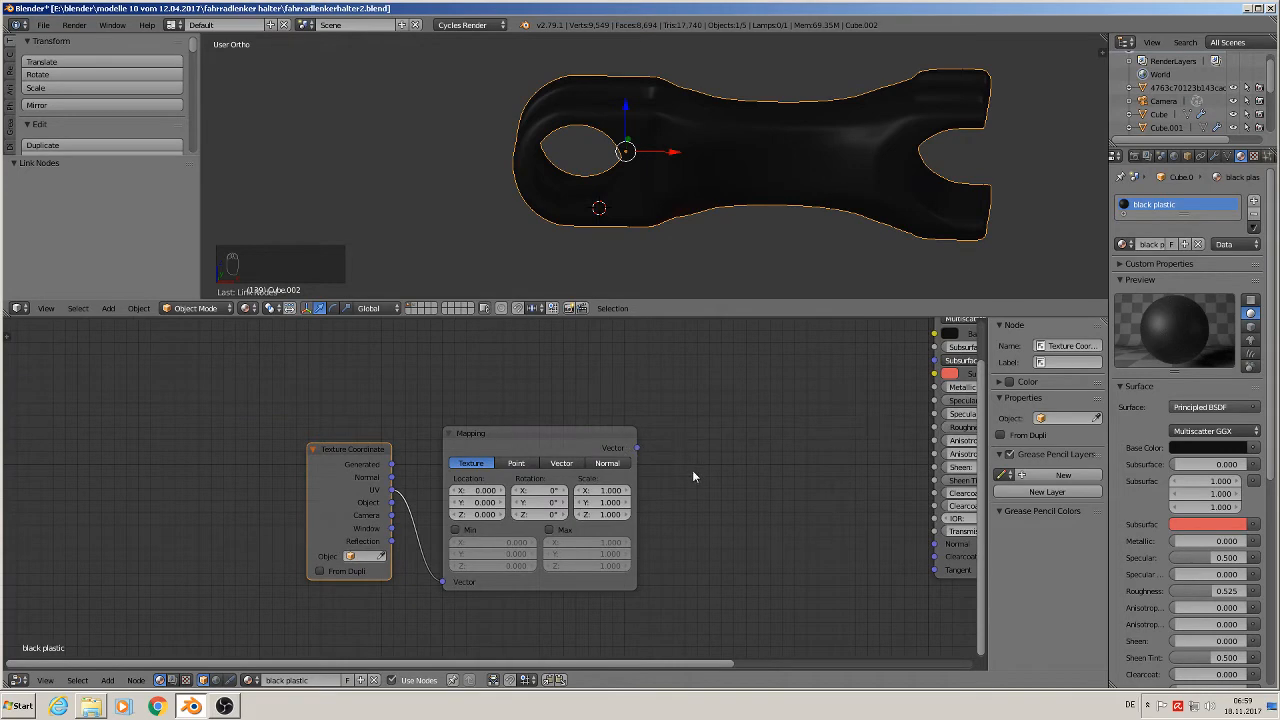
pyautogui.moveTo(692, 477); pyautogui.dragTo(462, 490, button='middle')
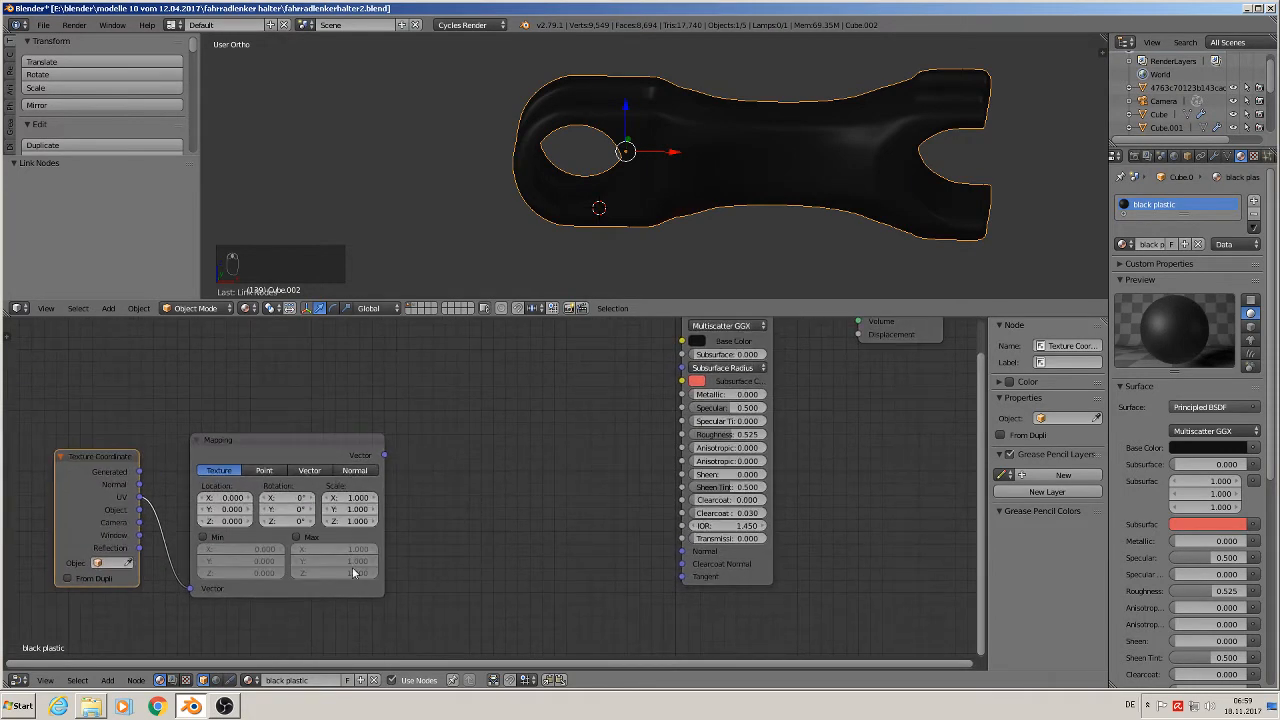
pyautogui.click(107, 680)
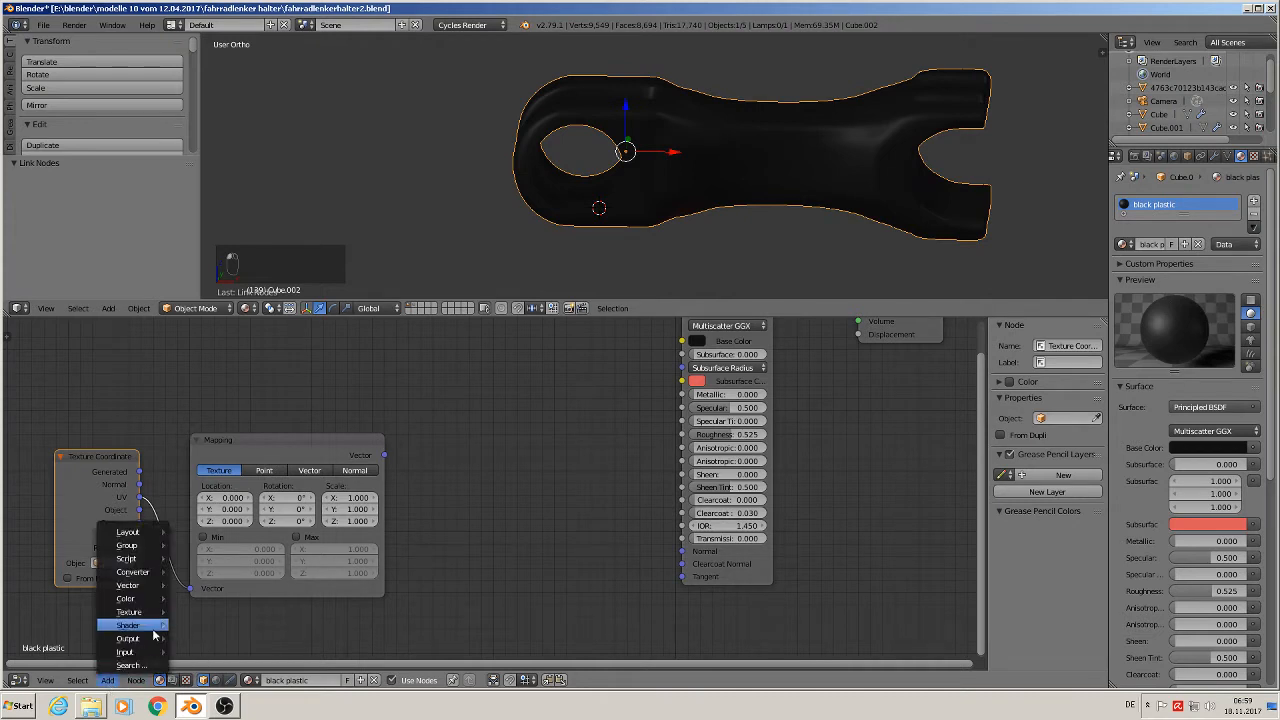
pyautogui.moveTo(135, 614)
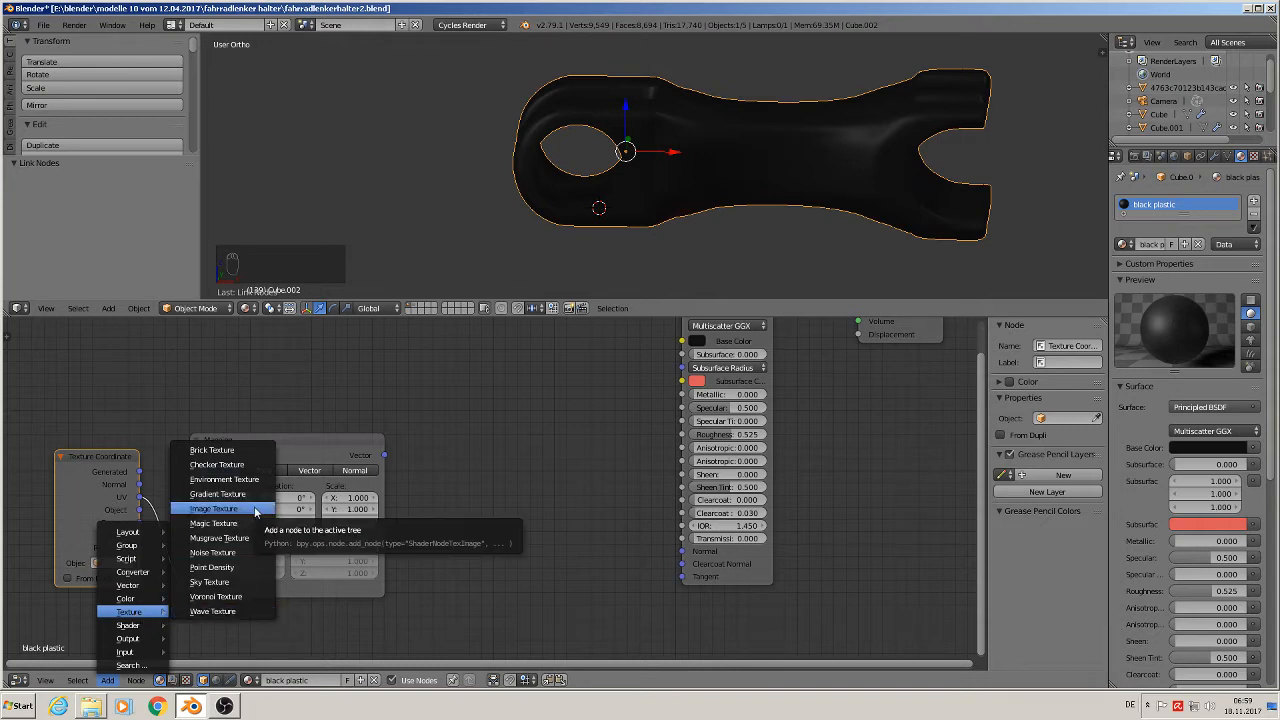
pyautogui.click(214, 509)
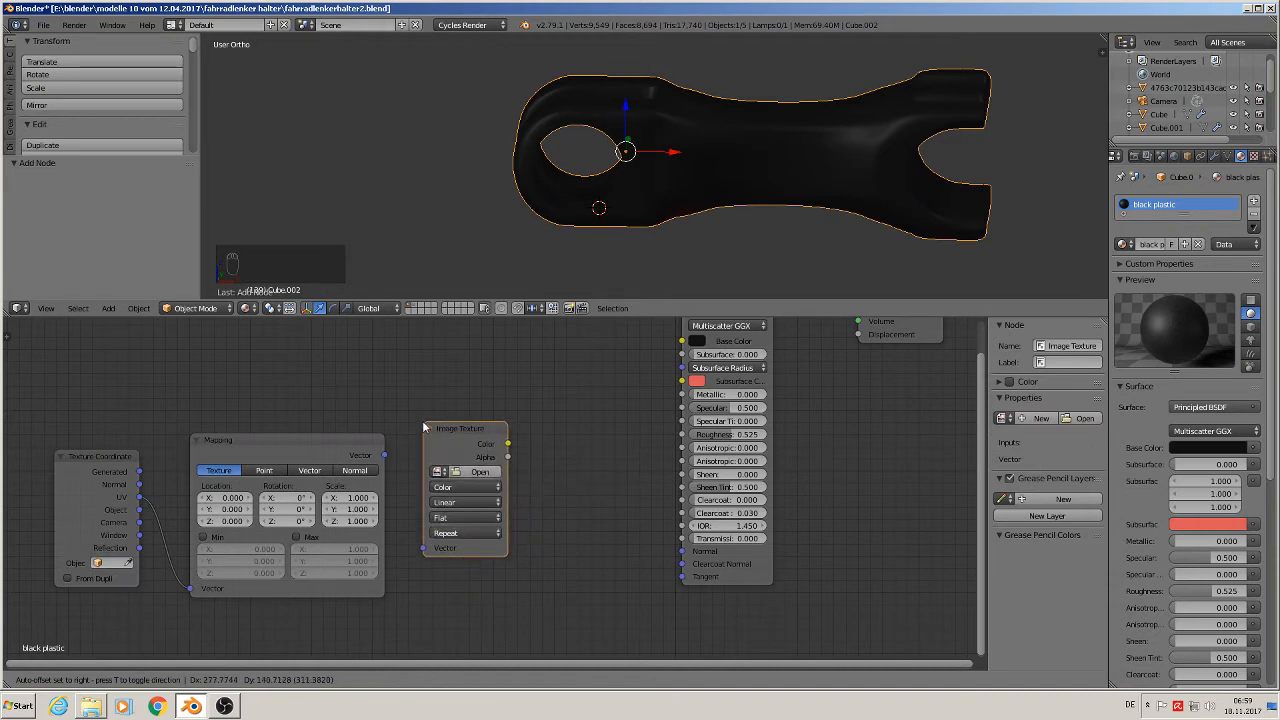
pyautogui.click(422, 420)
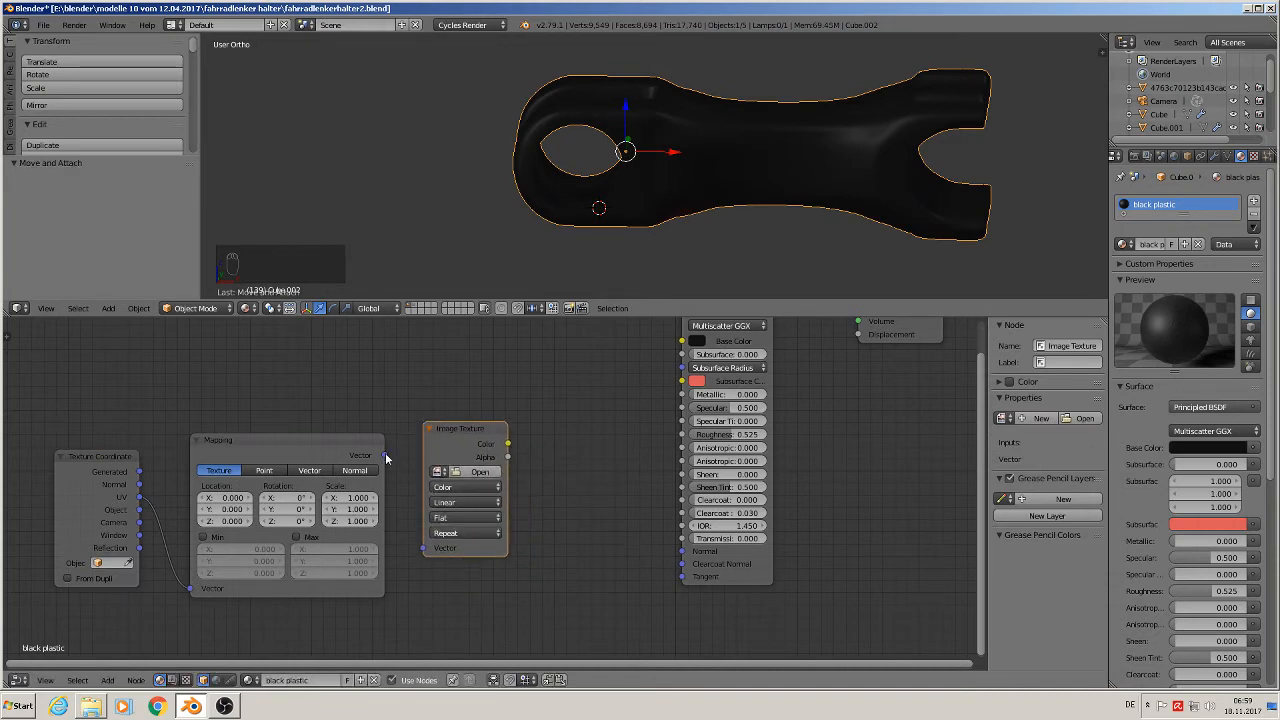
pyautogui.moveTo(384, 456); pyautogui.dragTo(425, 549)
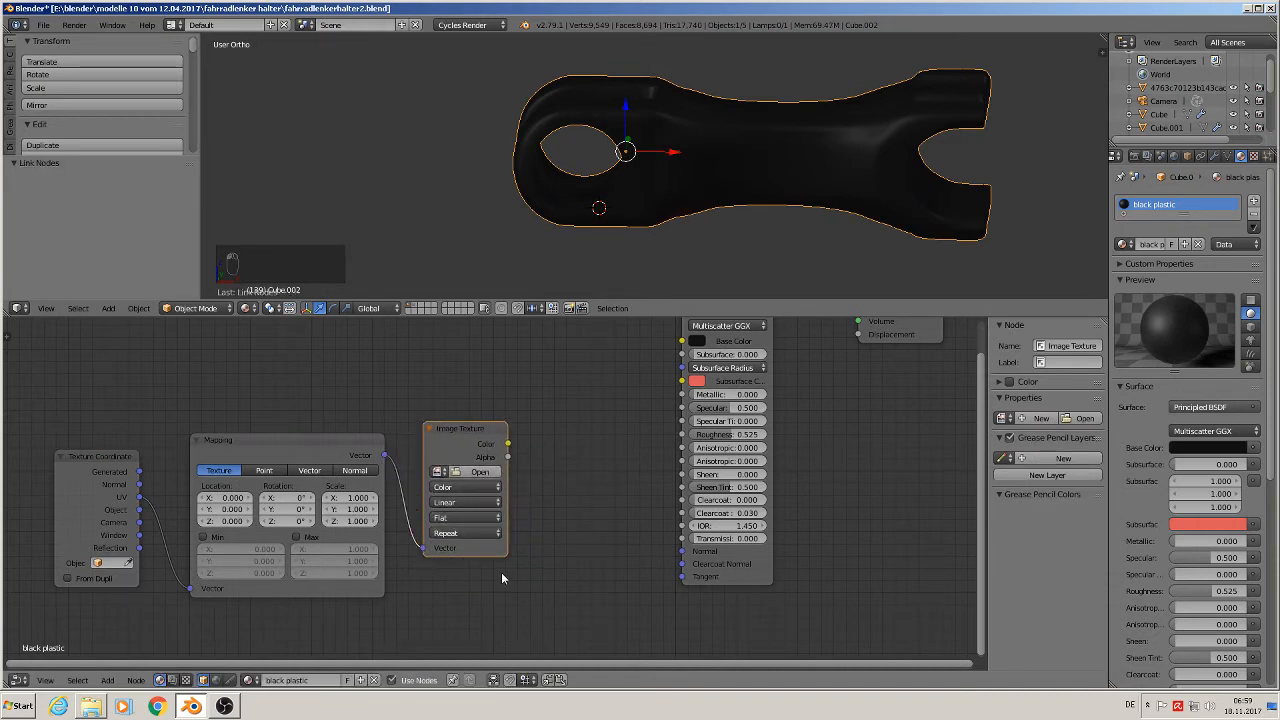
# - Load "normal asphalt.jpg" from the project's textures folder into the Image Texture node
pyautogui.scroll(1, 494, 575)
pyautogui.click(476, 455)
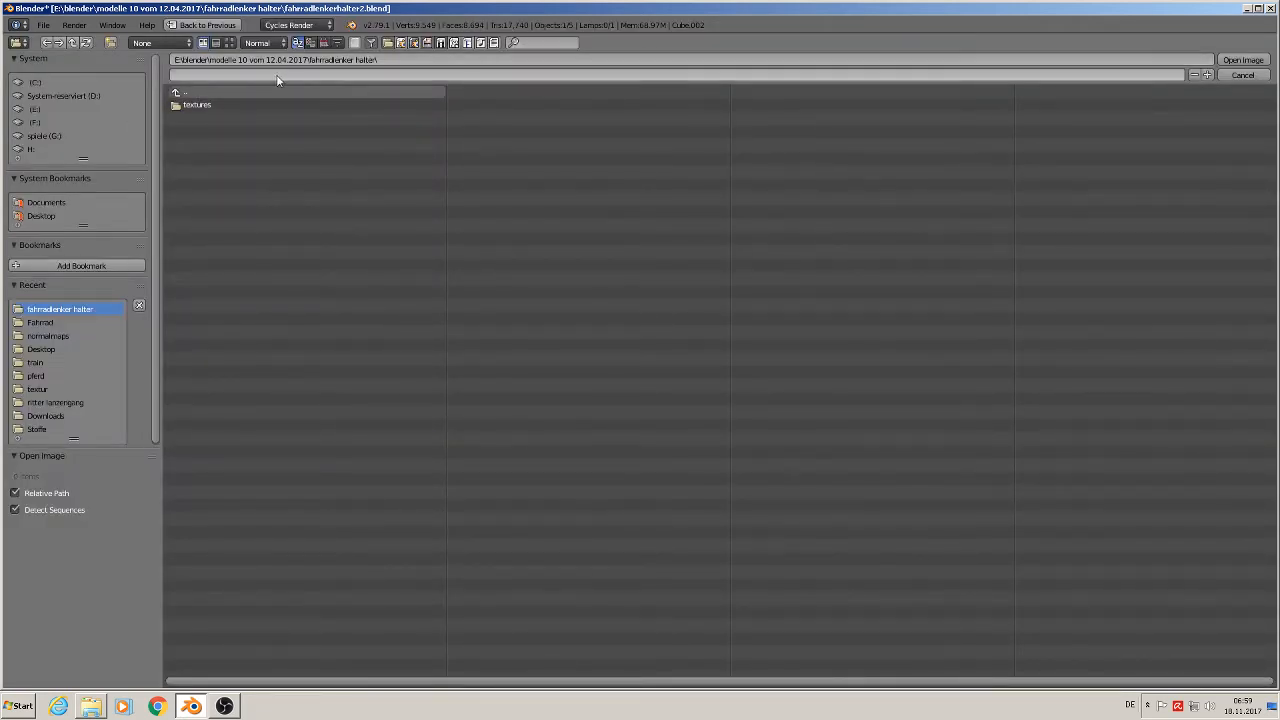
pyautogui.click(199, 104)
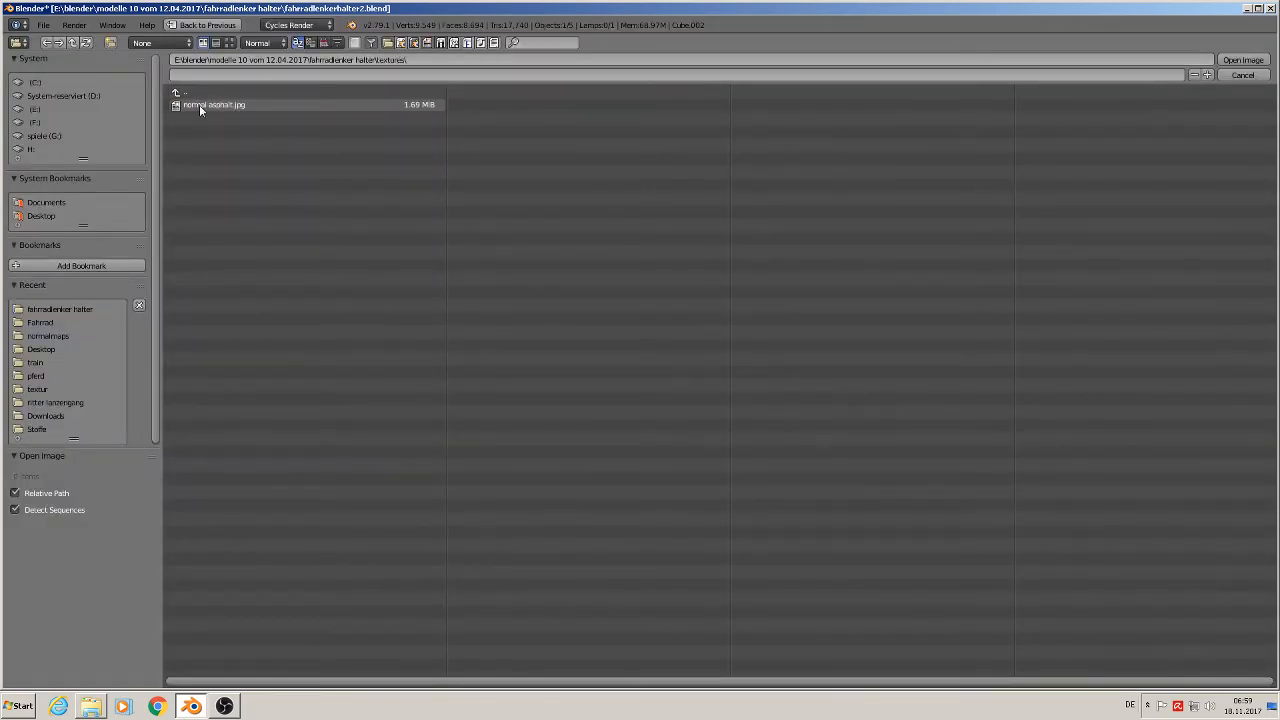
pyautogui.doubleClick(220, 106)
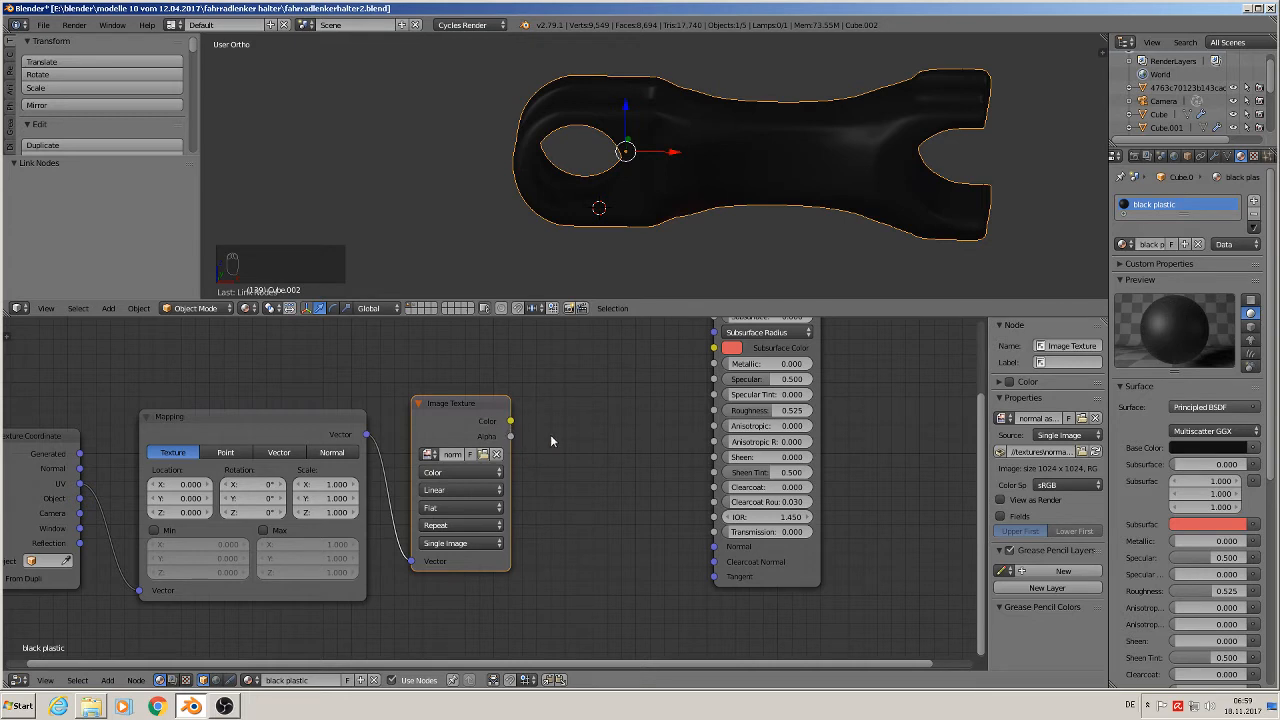
# - Add a Normal Map node after the Image Texture node and connect the image's Color output to its Color input
pyautogui.click(108, 682)
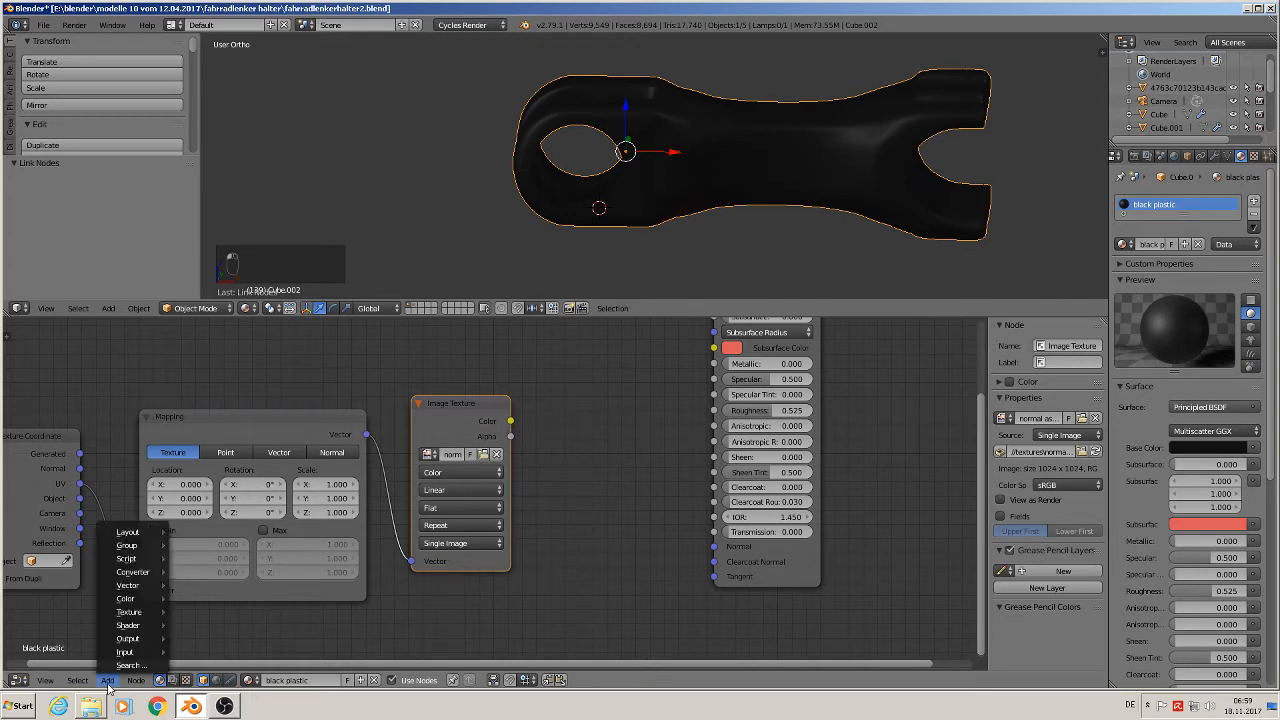
pyautogui.moveTo(147, 586)
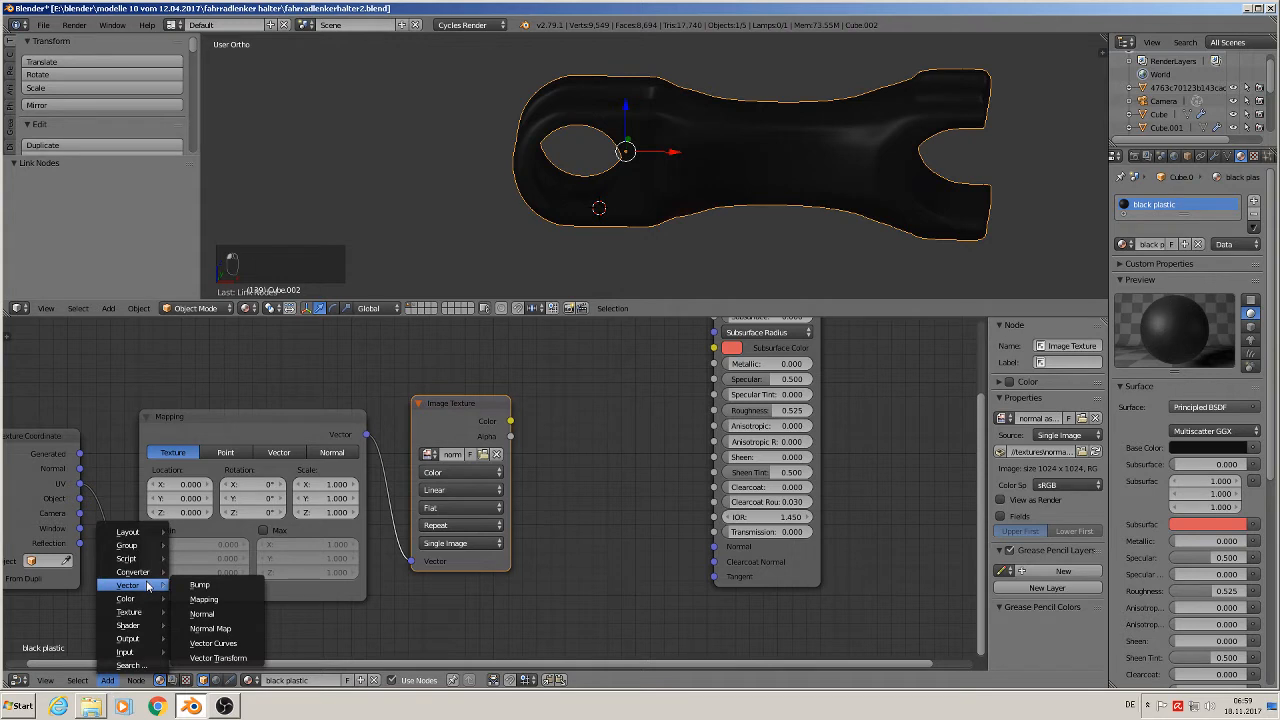
pyautogui.click(212, 628)
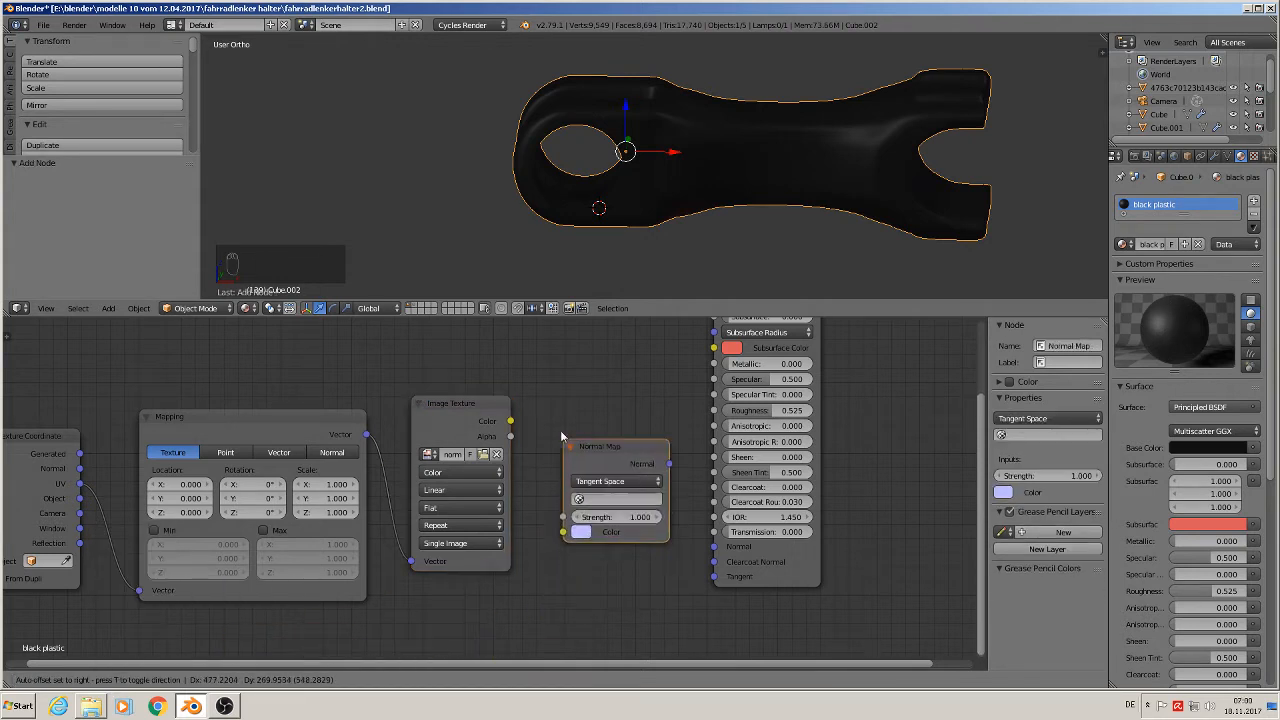
pyautogui.click(540, 403)
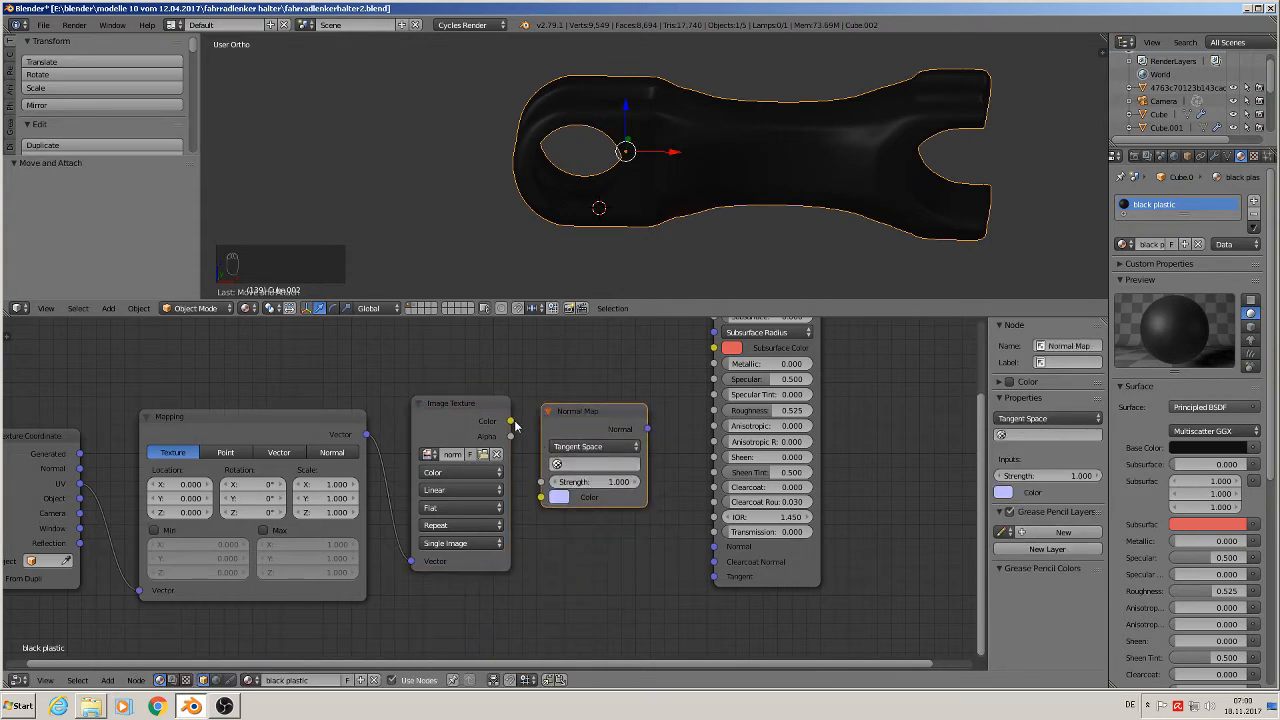
pyautogui.moveTo(510, 421); pyautogui.dragTo(550, 499)
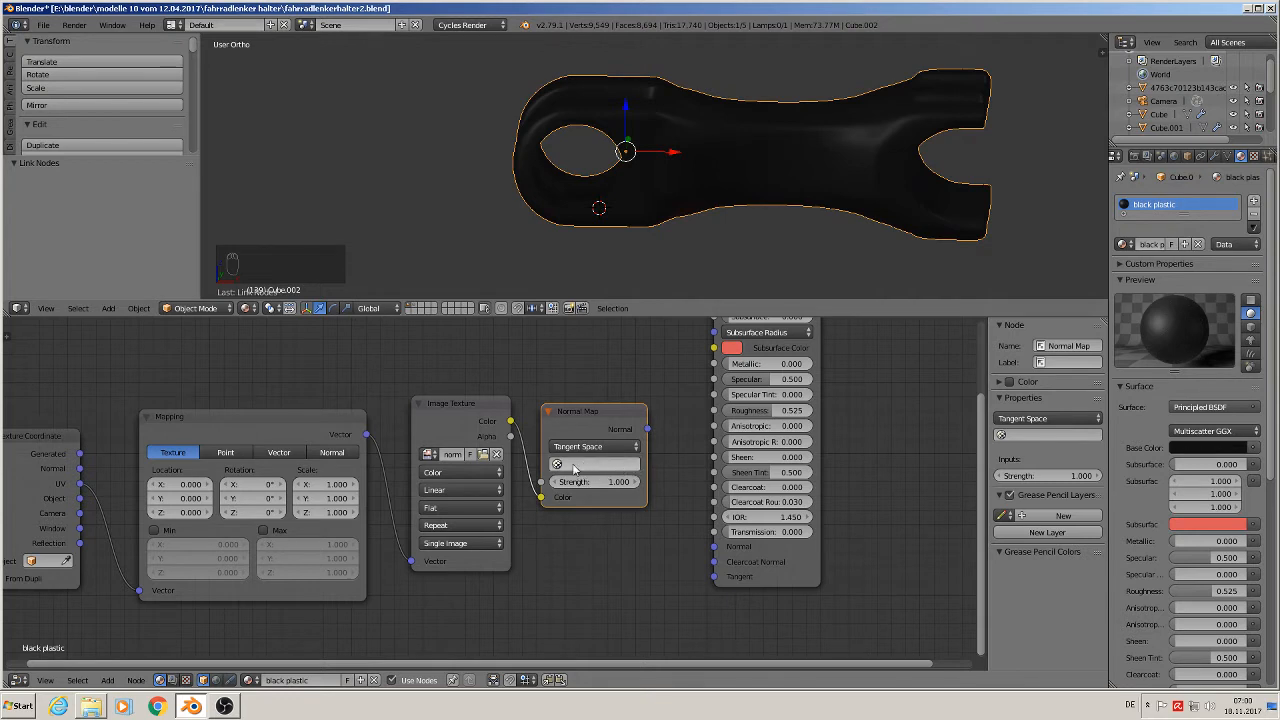
# - Assign UVMap to the Normal Map node and connect its Normal output to the Principled BSDF's Normal input
pyautogui.click(574, 466)
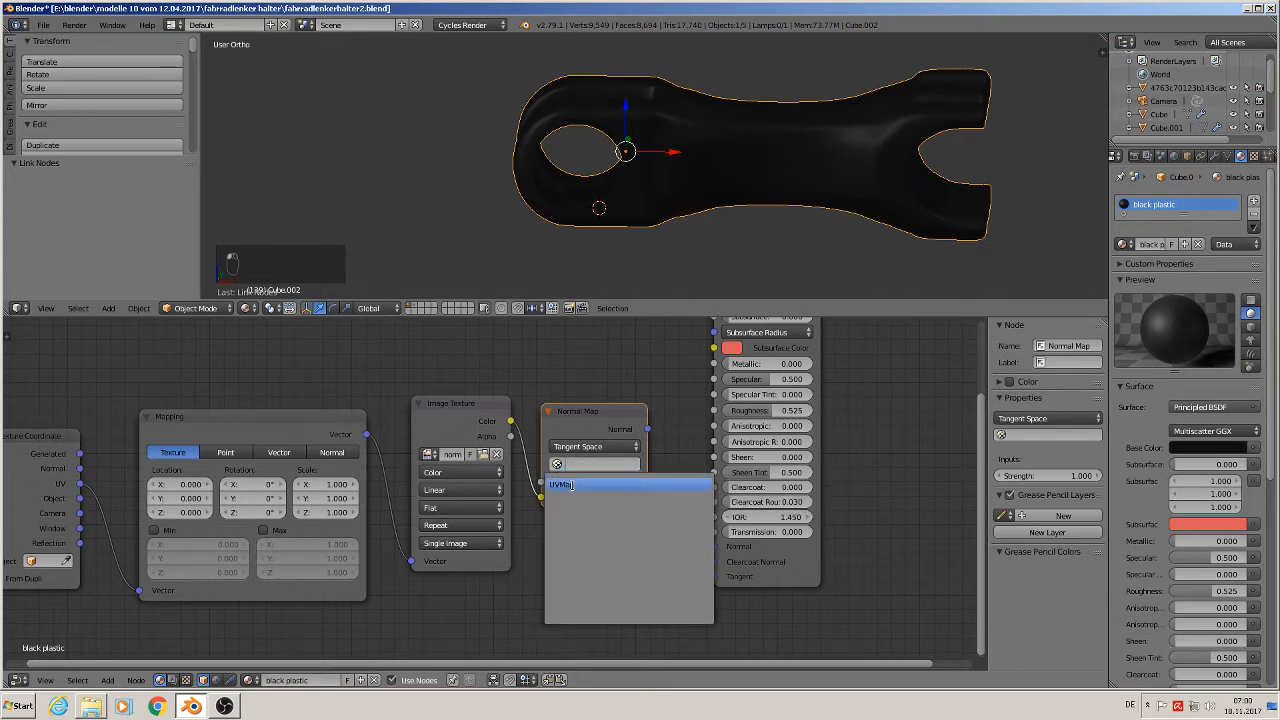
pyautogui.click(572, 485)
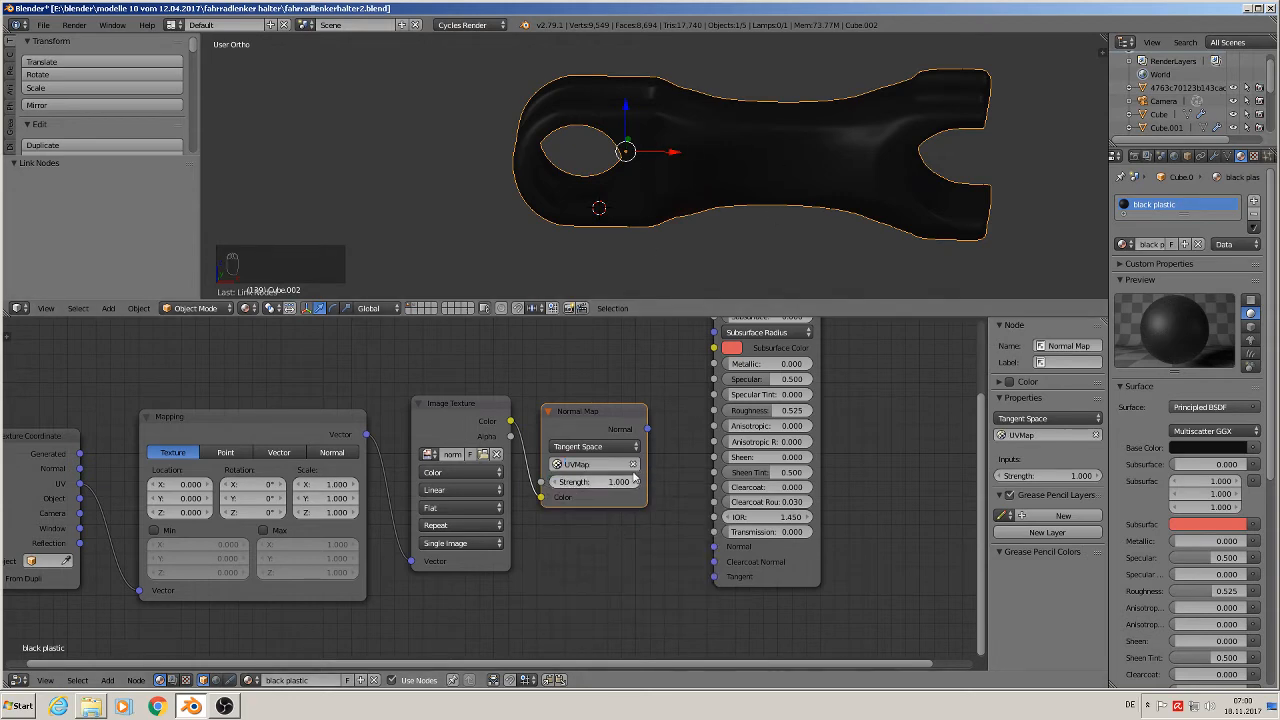
pyautogui.scroll(-2, 691, 471)
pyautogui.moveTo(686, 472); pyautogui.dragTo(421, 525, button='middle')
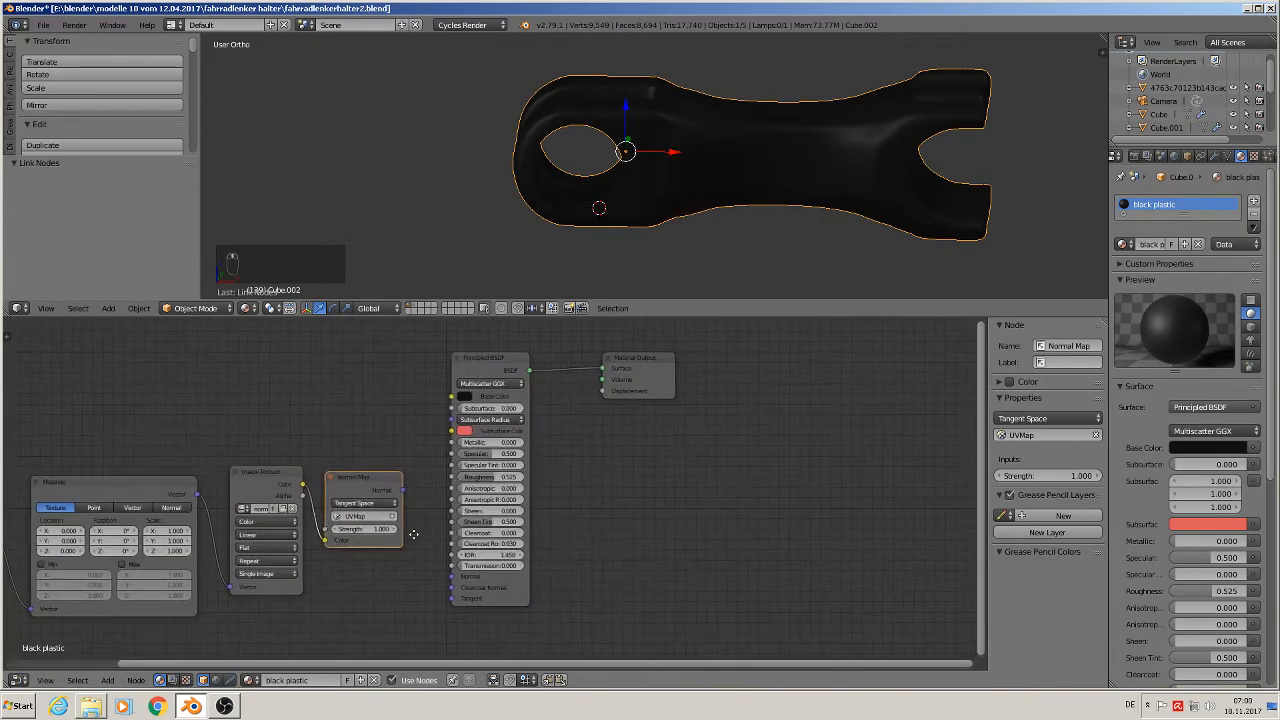
pyautogui.scroll(1, 528, 438)
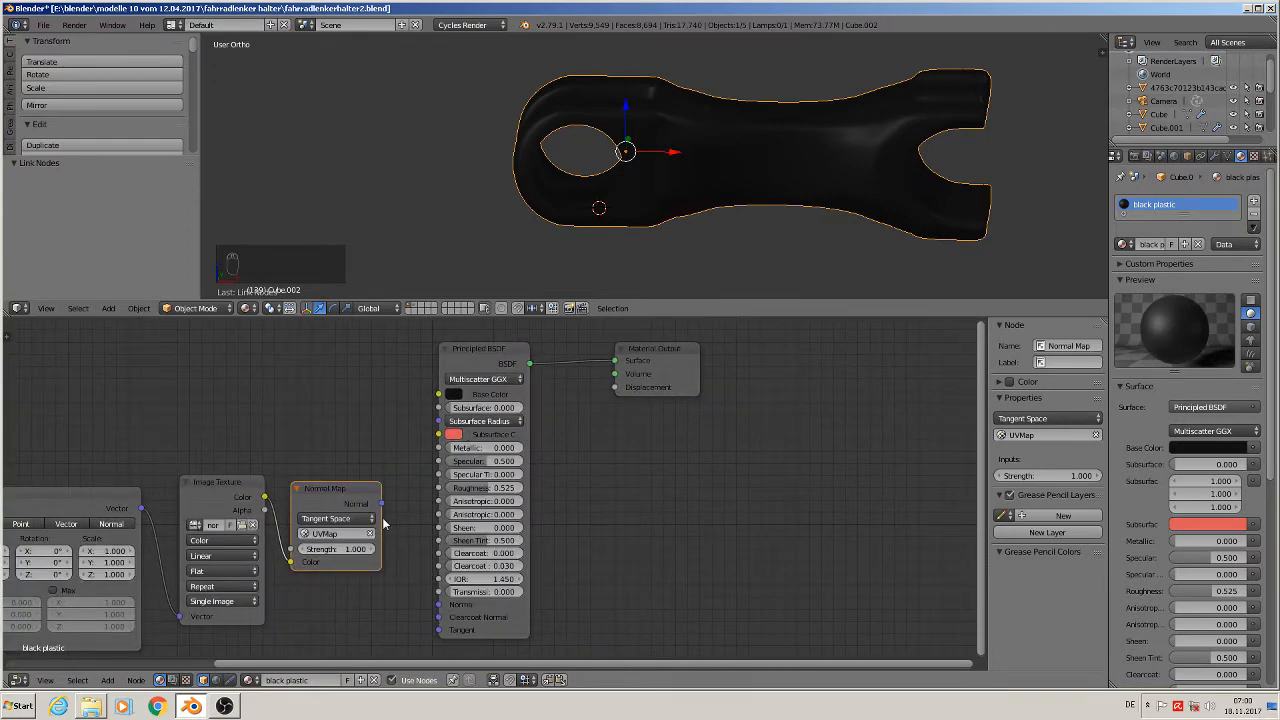
pyautogui.moveTo(380, 503); pyautogui.dragTo(440, 606)
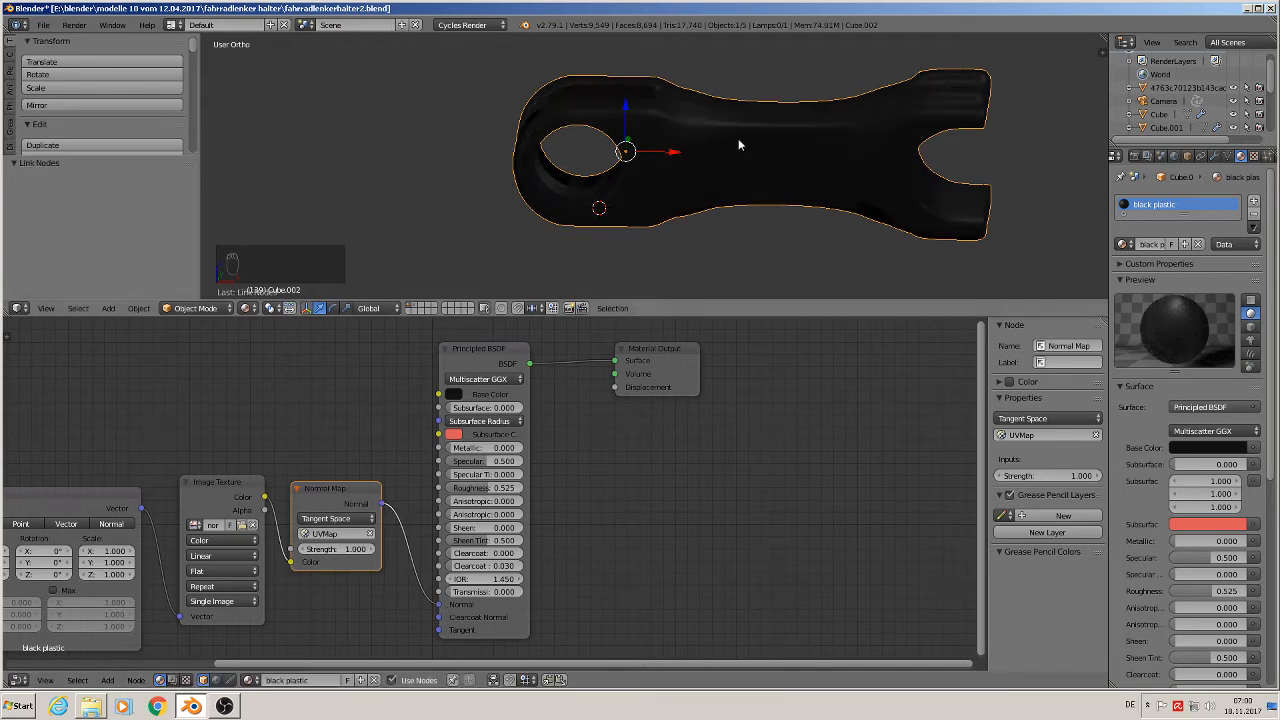
# - Reduce the Normal Map node's strength to 0.200, checking the effect on the holder's surface
pyautogui.scroll(5, 718, 140)
pyautogui.moveTo(662, 158)
pyautogui.mouseDown(button='middle')
pyautogui.moveTo(620, 164)
pyautogui.moveTo(636, 168)
pyautogui.moveTo(651, 206)
pyautogui.moveTo(637, 211)
pyautogui.moveTo(623, 186)
pyautogui.moveTo(624, 203)
pyautogui.moveTo(647, 167)
pyautogui.mouseUp(button='middle')
pyautogui.scroll(-3, 647, 167)
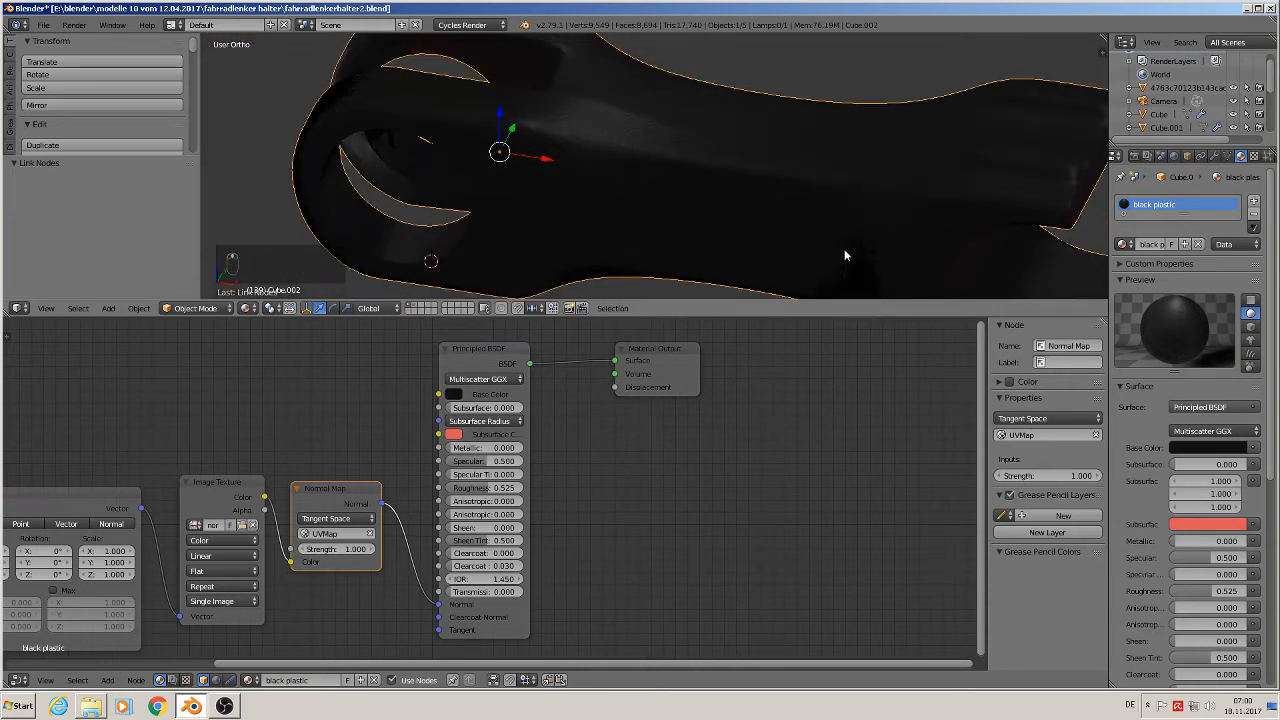
pyautogui.keyDown('shift'); pyautogui.moveTo(845, 256); pyautogui.dragTo(770, 201, button='middle'); pyautogui.keyUp('shift')
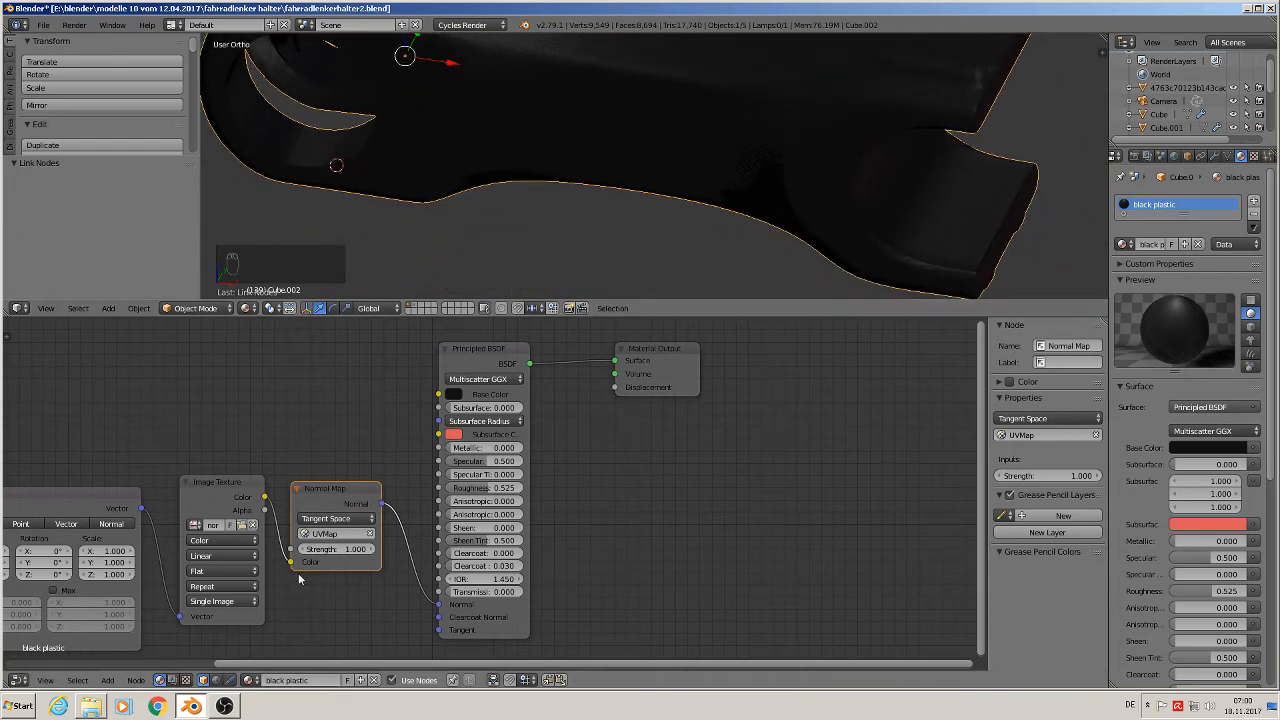
pyautogui.scroll(3, 344, 570)
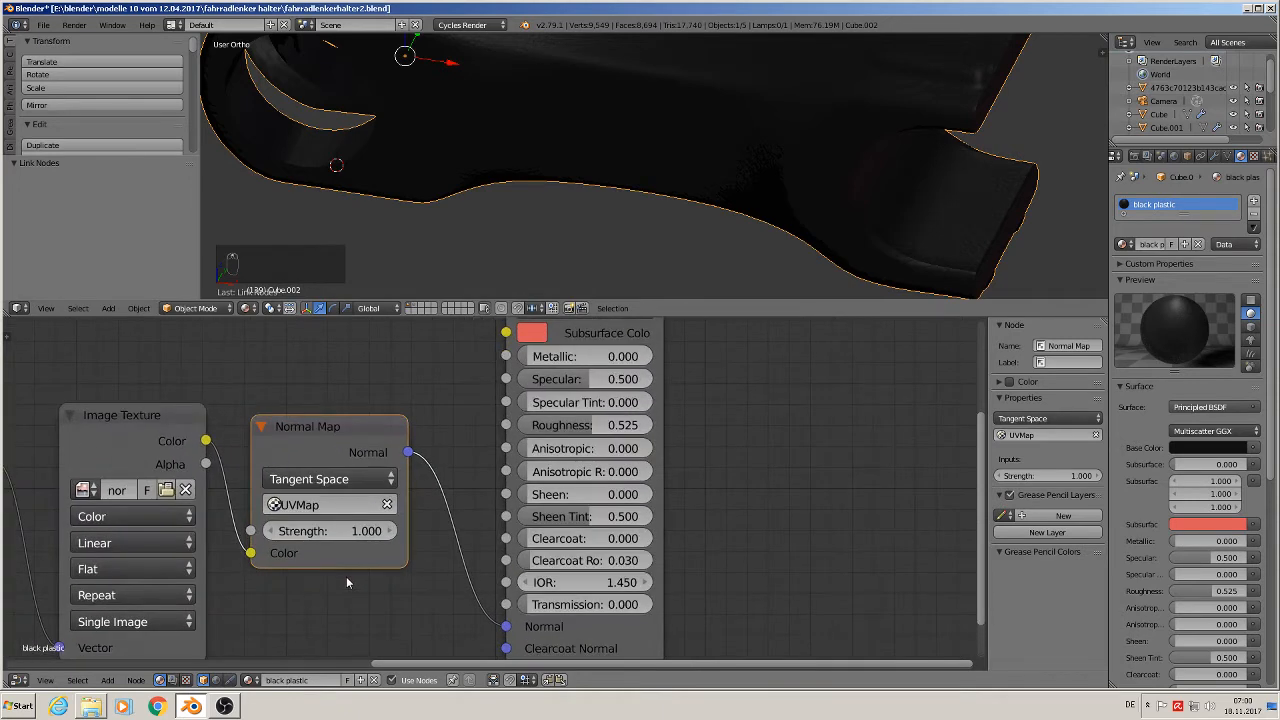
pyautogui.scroll(1, 344, 584)
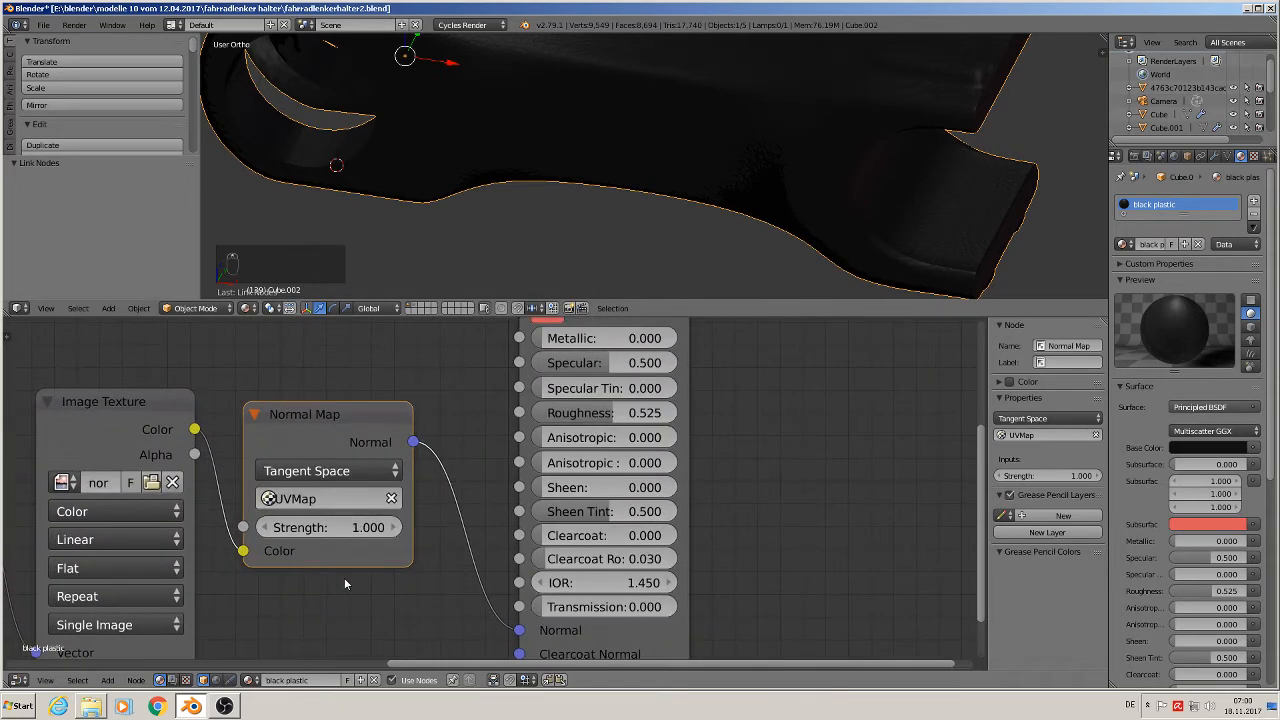
pyautogui.click(265, 528)
pyautogui.click(265, 528)
pyautogui.click(265, 528)
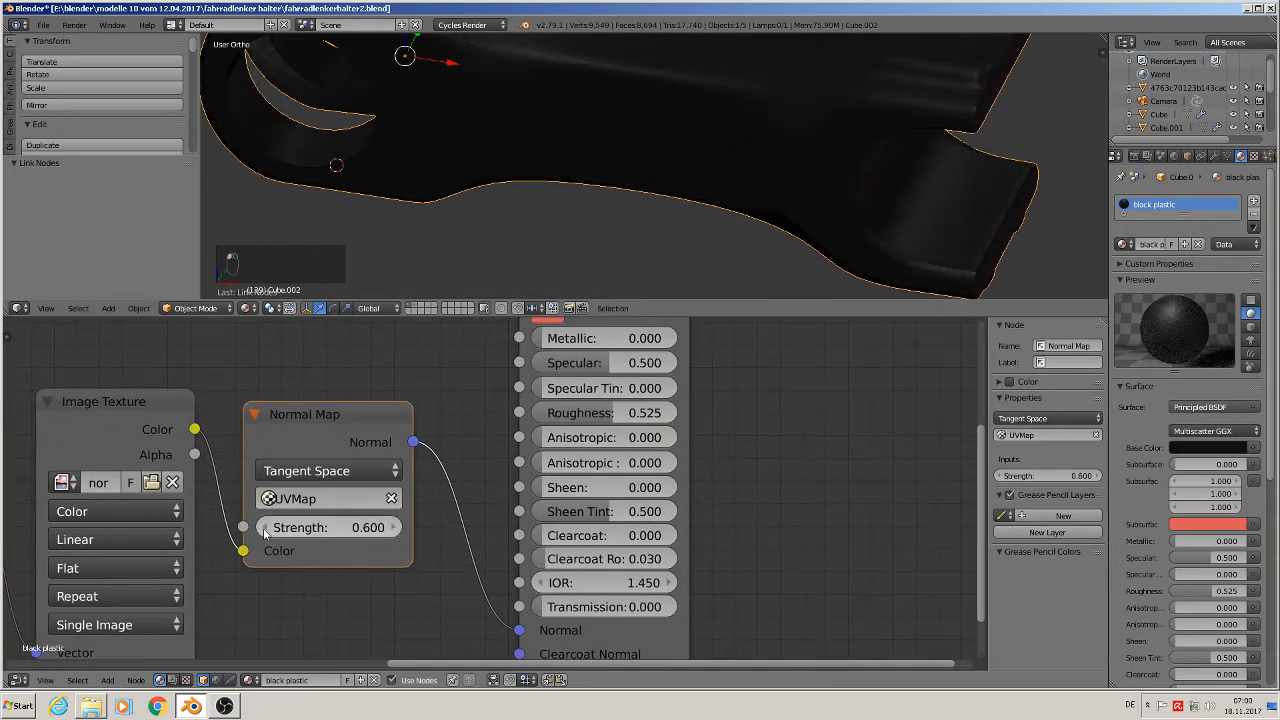
pyautogui.click(265, 528)
pyautogui.click(265, 528)
pyautogui.click(265, 528)
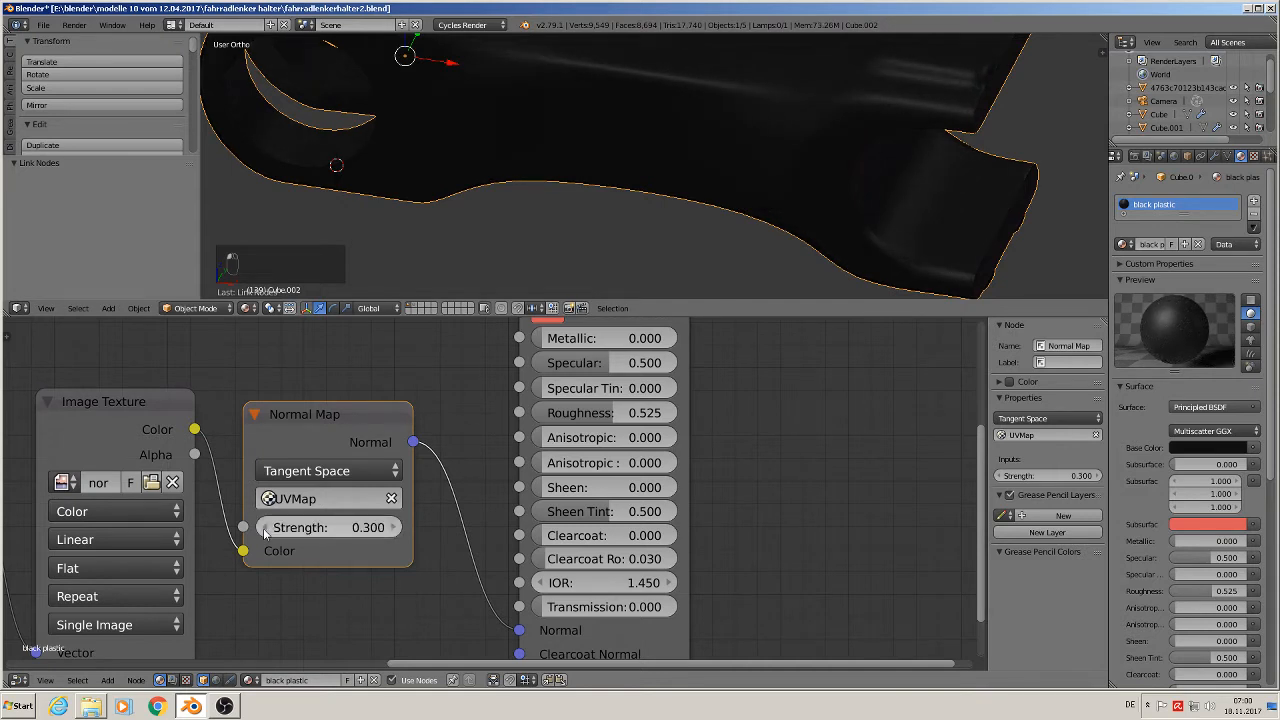
pyautogui.click(265, 528)
pyautogui.keyDown('shift'); pyautogui.moveTo(762, 185); pyautogui.dragTo(631, 45, button='middle'); pyautogui.keyUp('shift')
pyautogui.scroll(3, 591, 229)
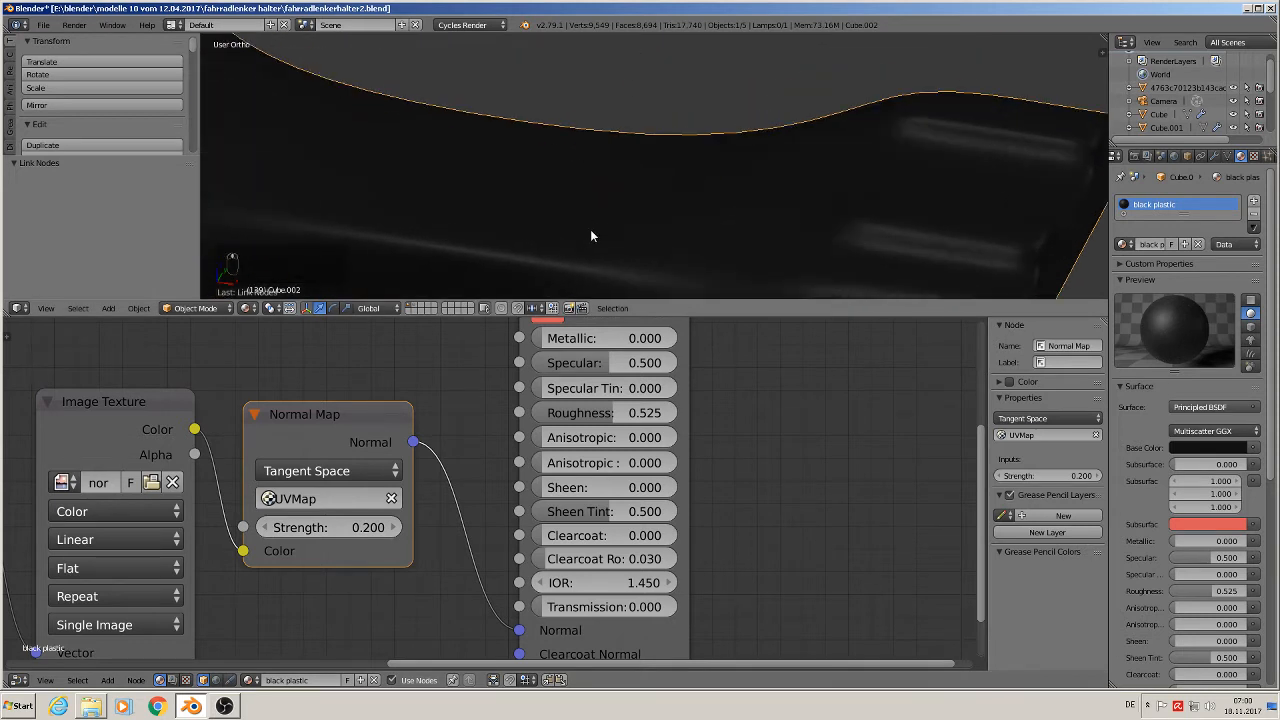
# - Set the Normal Map node's strength to 0.300 after trying 0.400 on the holder's surface
pyautogui.keyDown('shift'); pyautogui.moveTo(591, 229); pyautogui.dragTo(611, 74, button='middle'); pyautogui.keyUp('shift')
pyautogui.scroll(2, 610, 112)
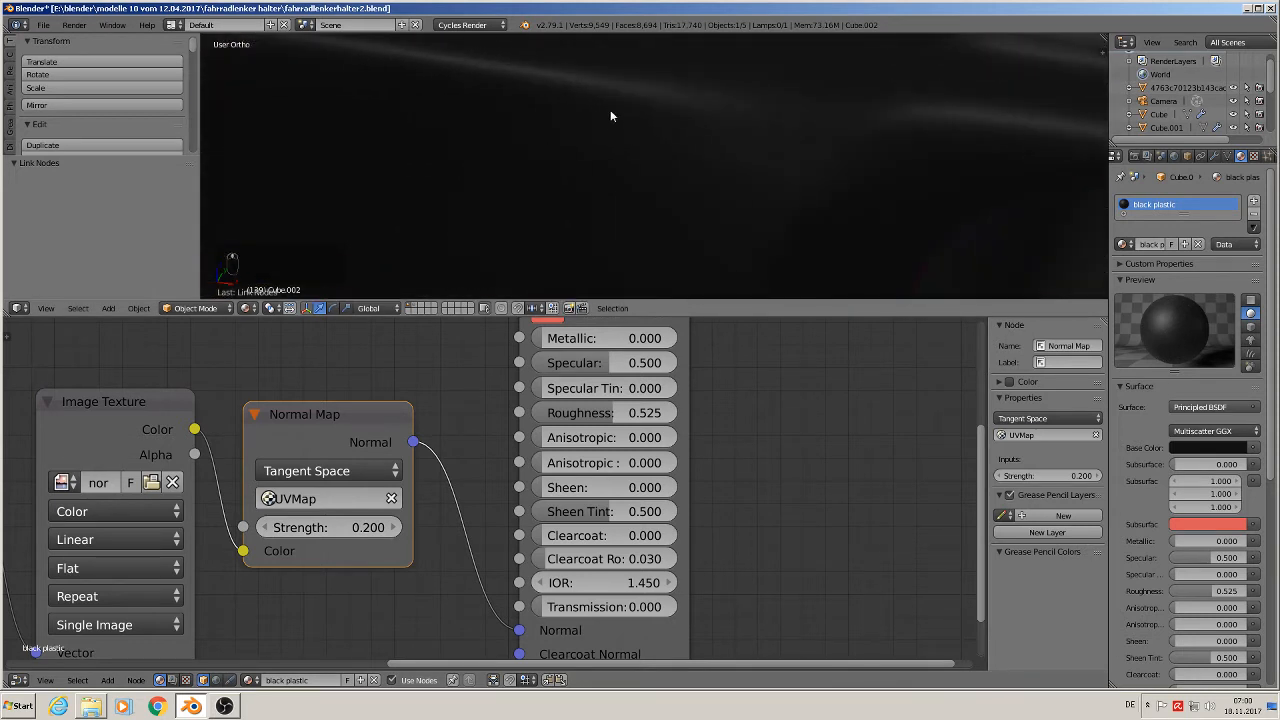
pyautogui.click(393, 528)
pyautogui.click(393, 528)
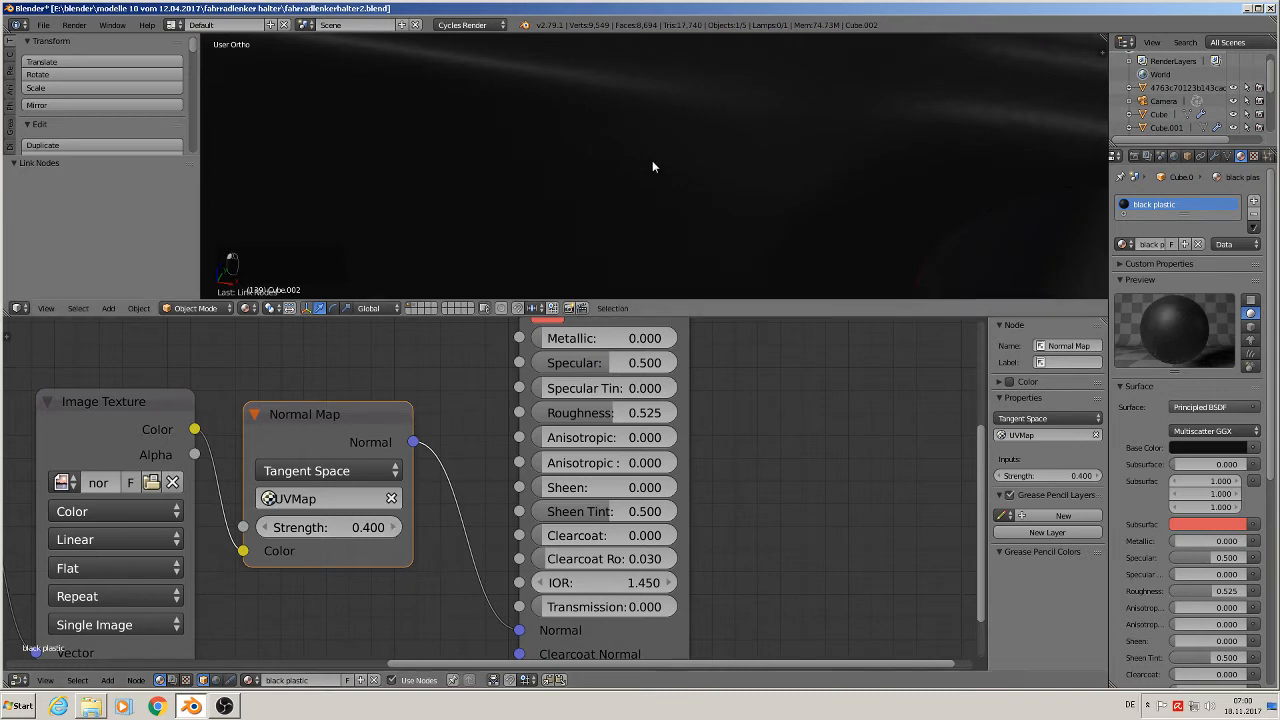
pyautogui.hotkey('shift', 'z')
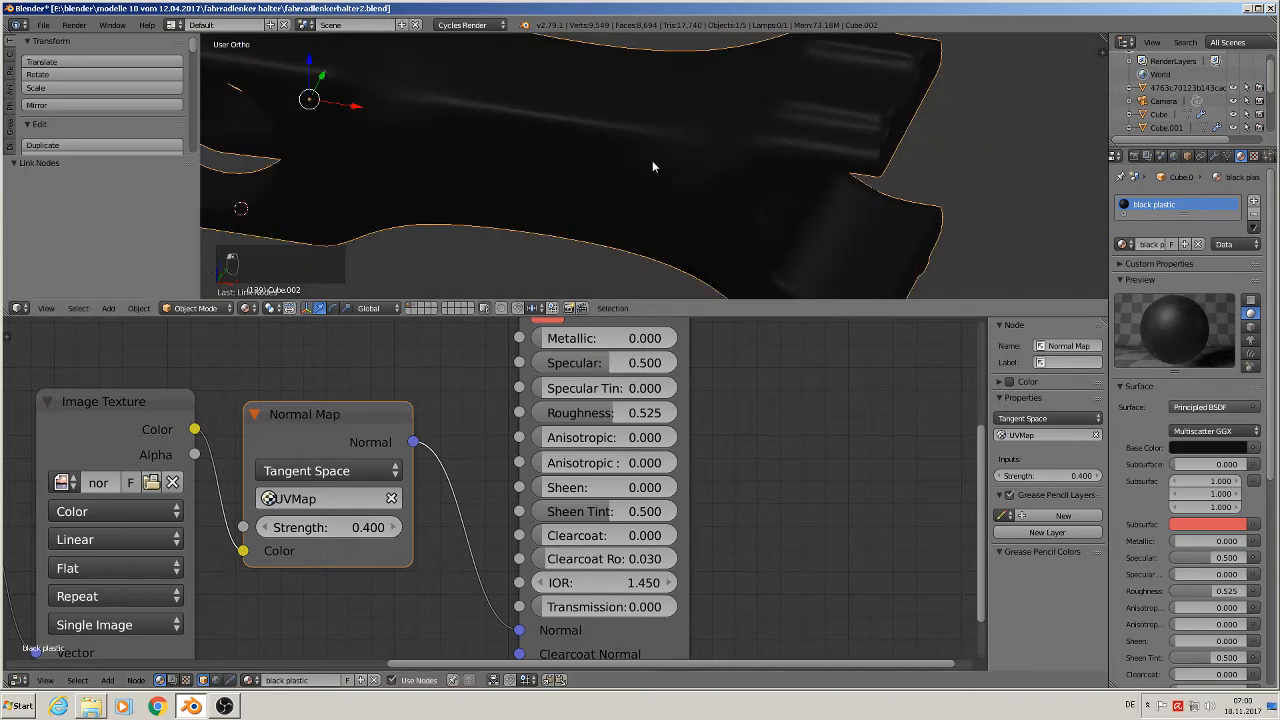
pyautogui.click(271, 529)
# - Examine the normal map's grain on the holder's surface, both from a distance and close up
pyautogui.scroll(-2, 536, 168)
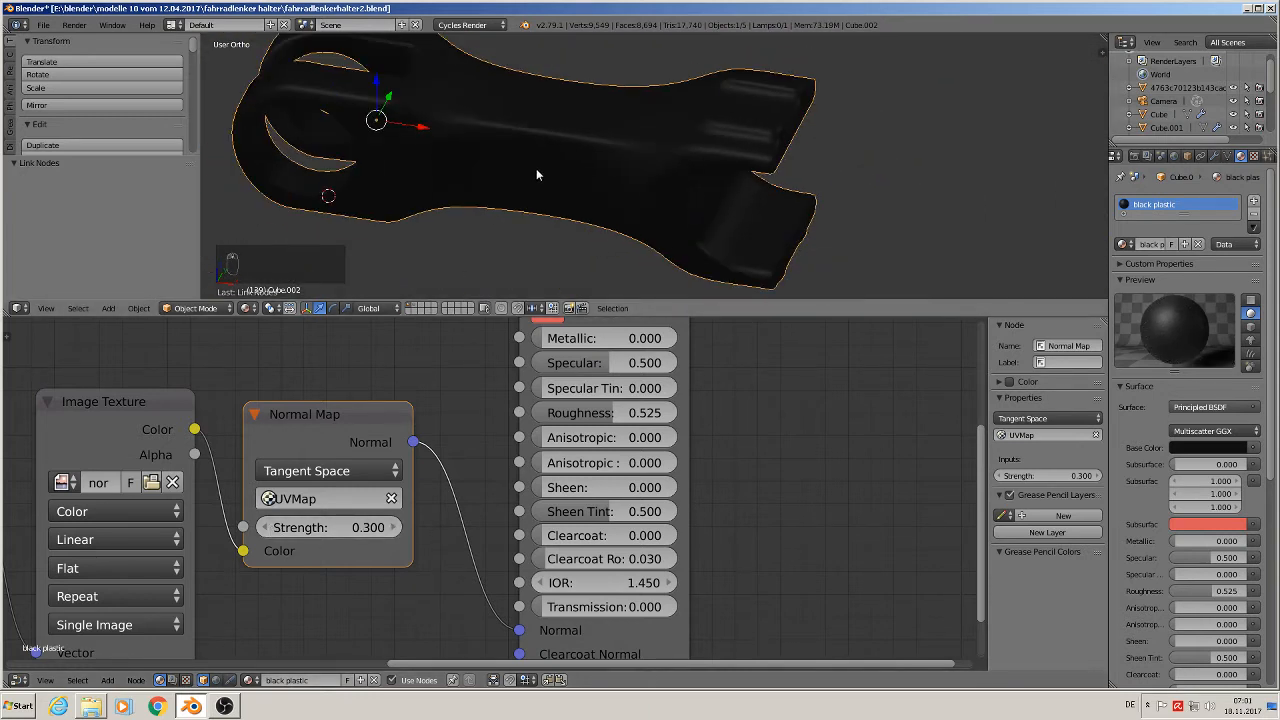
pyautogui.moveTo(536, 168)
pyautogui.mouseDown(button='middle')
pyautogui.moveTo(551, 154)
pyautogui.moveTo(585, 174)
pyautogui.moveTo(551, 187)
pyautogui.moveTo(540, 176)
pyautogui.mouseUp(button='middle')
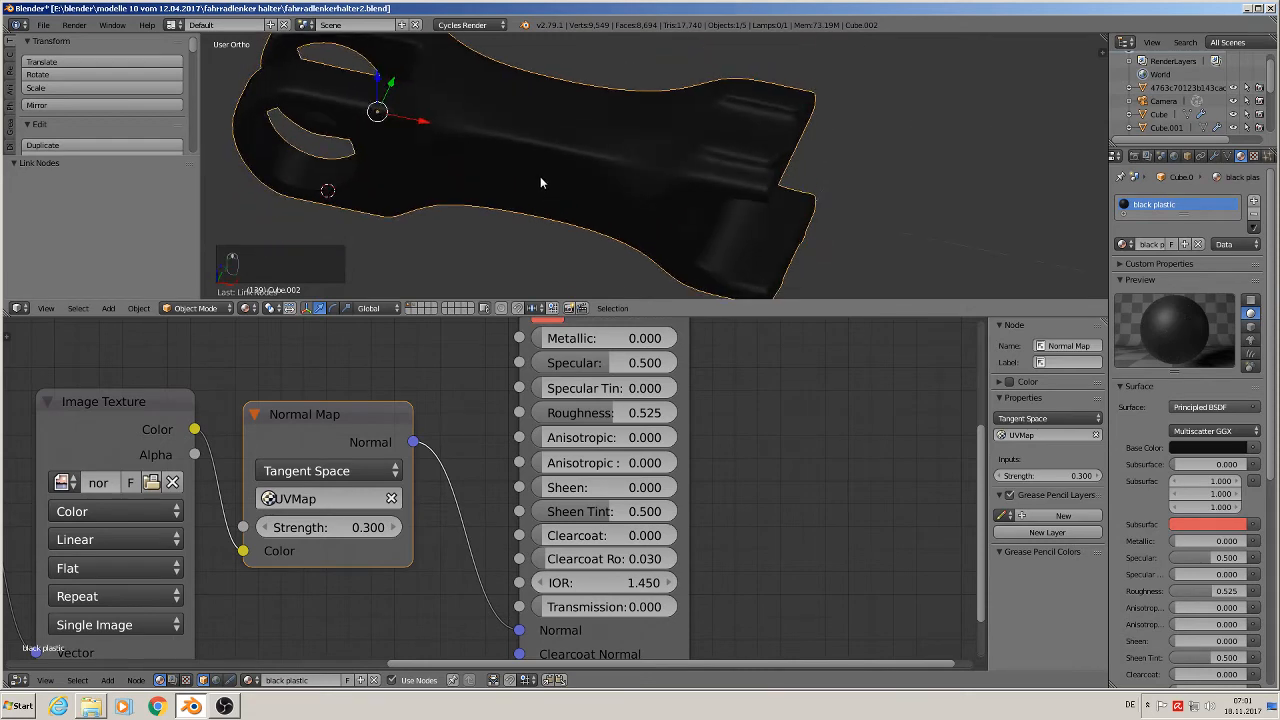
pyautogui.scroll(5, 544, 172)
pyautogui.scroll(2, 544, 179)
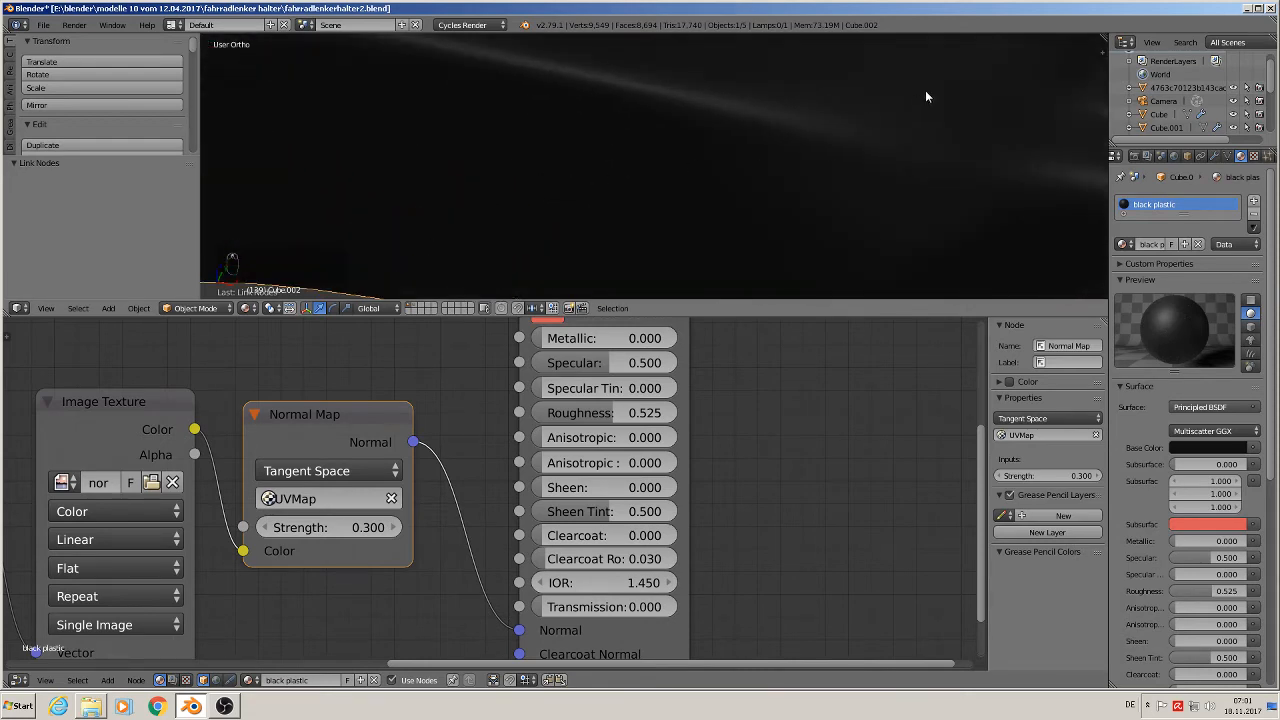
pyautogui.scroll(-6, 722, 186)
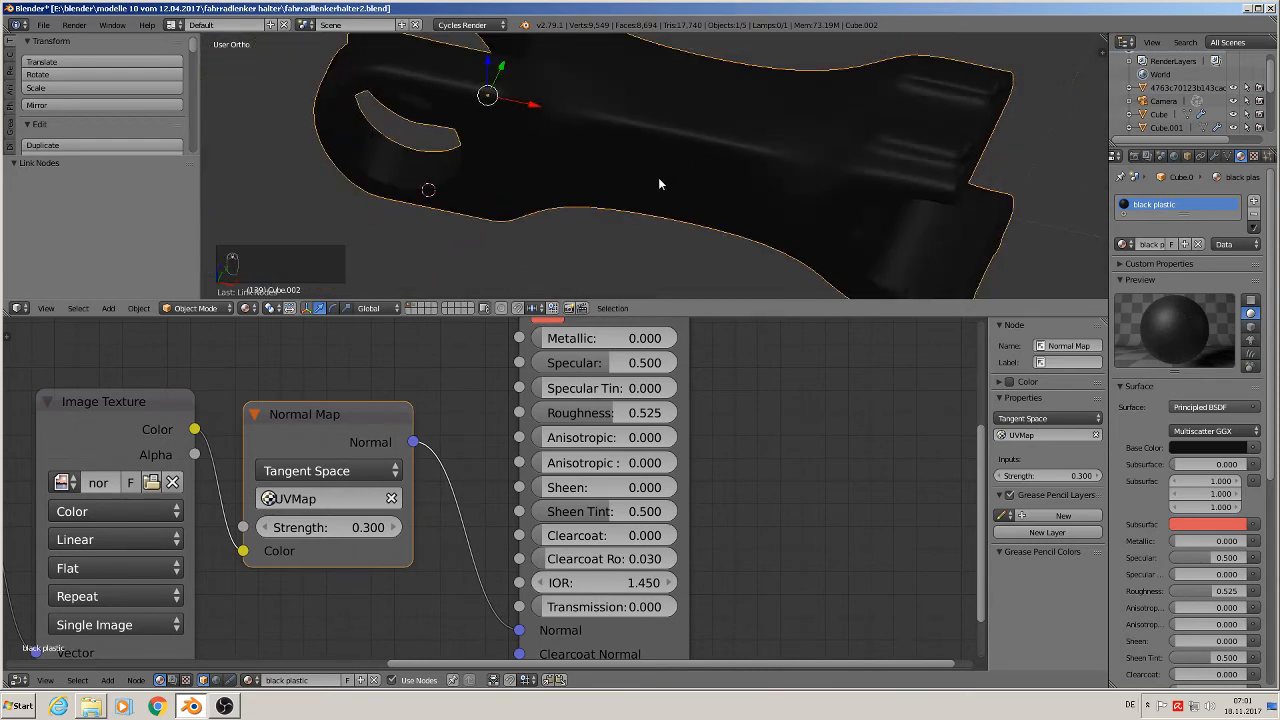
pyautogui.keyDown('shift'); pyautogui.moveTo(598, 154); pyautogui.dragTo(700, 209, button='middle'); pyautogui.keyUp('shift')
pyautogui.scroll(5, 662, 155)
pyautogui.scroll(4, 665, 158)
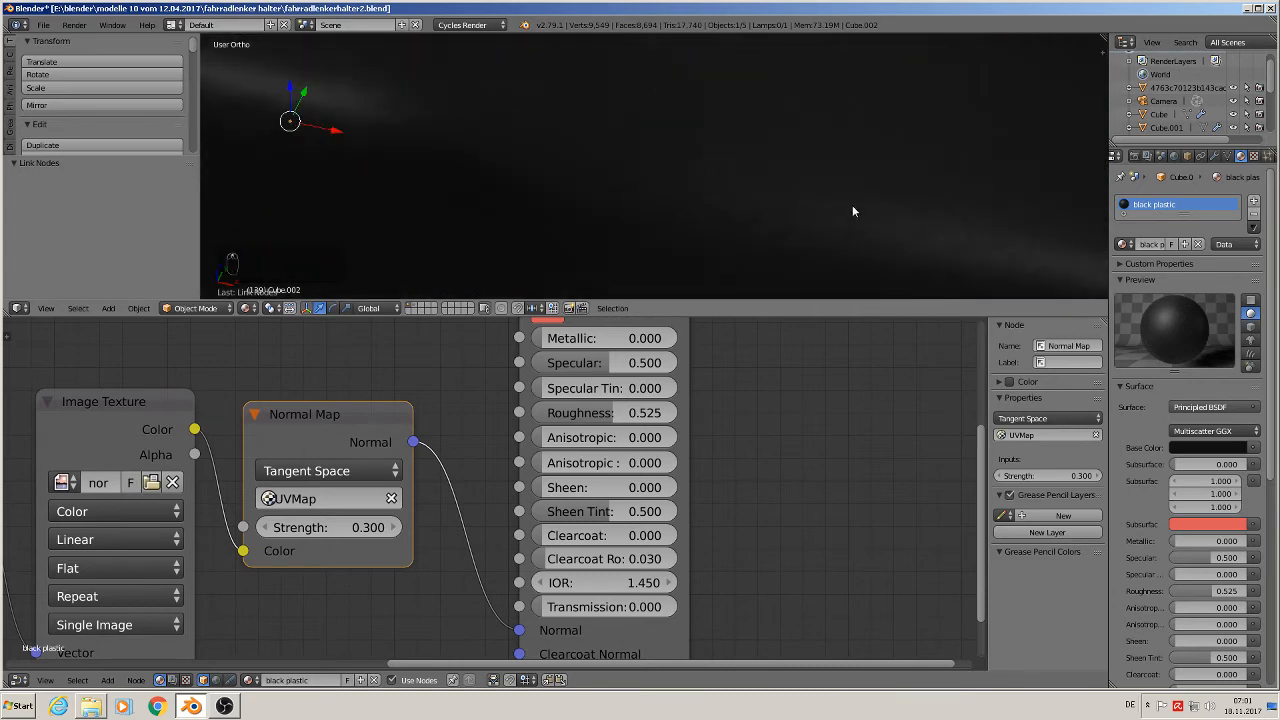
pyautogui.scroll(-2, 851, 211)
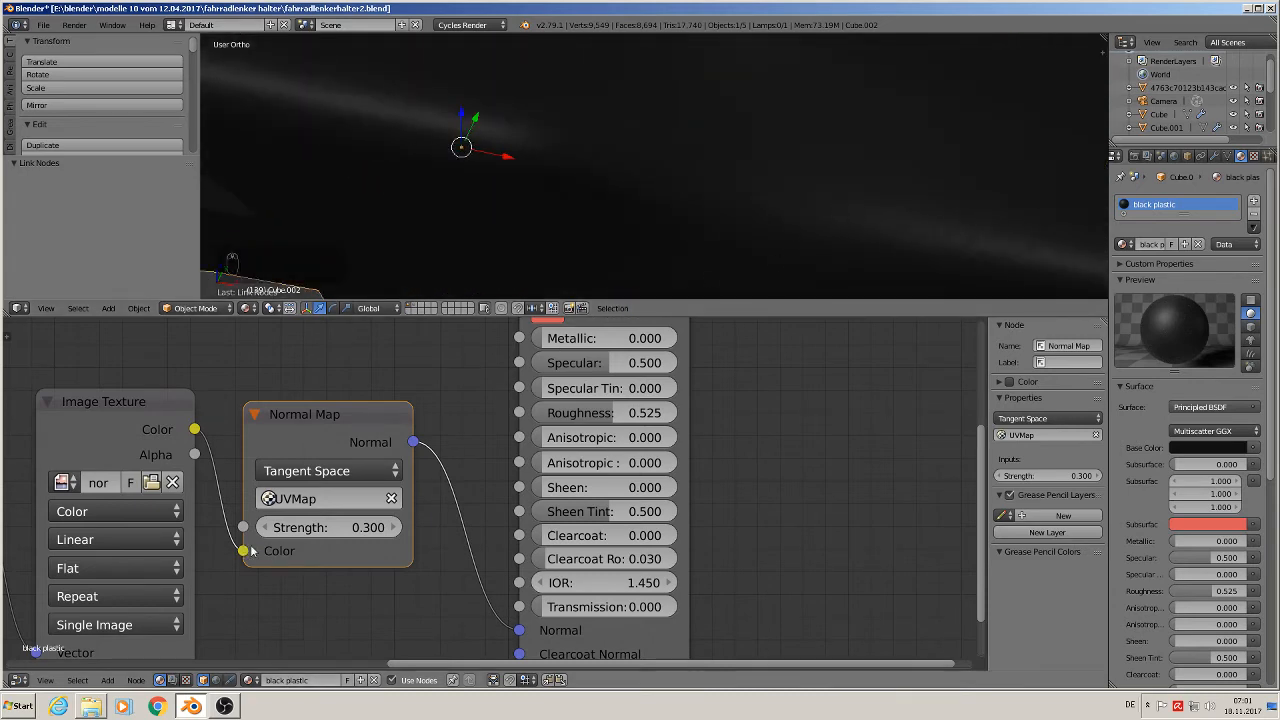
# - Set the Mapping node's X and Y scale to 0.600 and check the grain on the holder
pyautogui.moveTo(244, 545); pyautogui.dragTo(530, 475, button='middle')
pyautogui.moveTo(336, 505); pyautogui.dragTo(605, 498, button='middle')
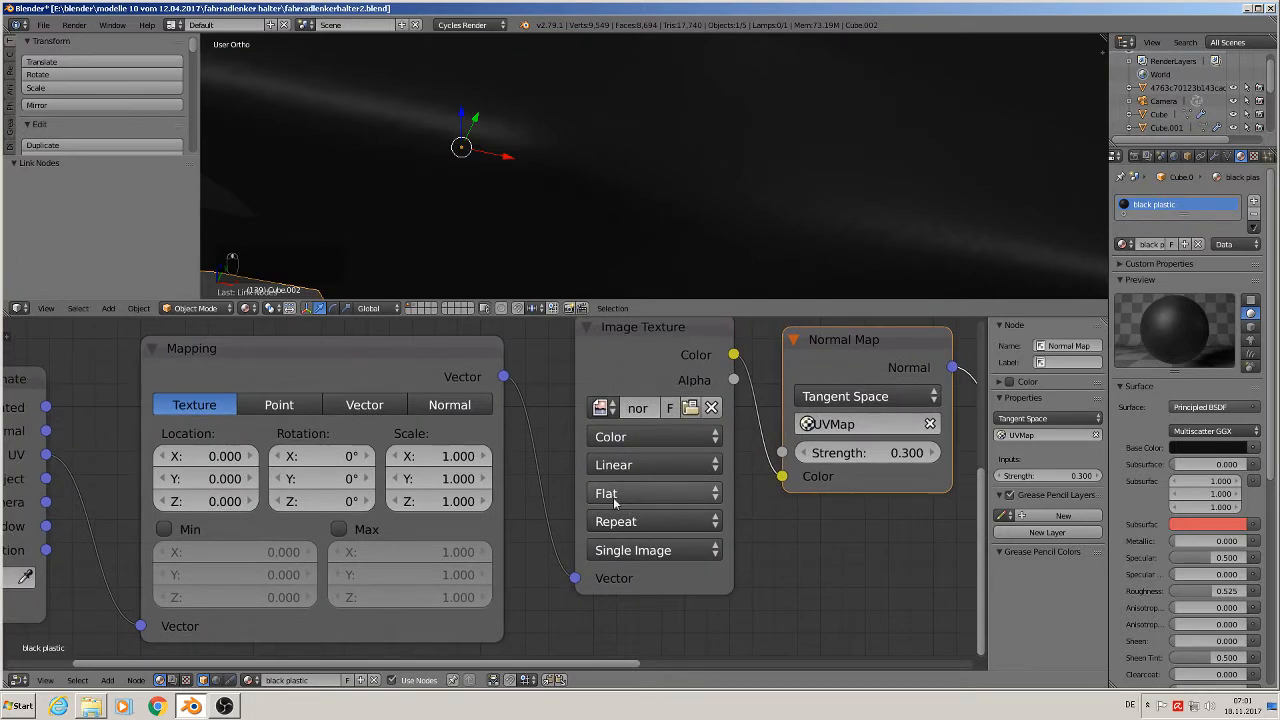
pyautogui.click(396, 457)
pyautogui.click(396, 457)
pyautogui.click(396, 457)
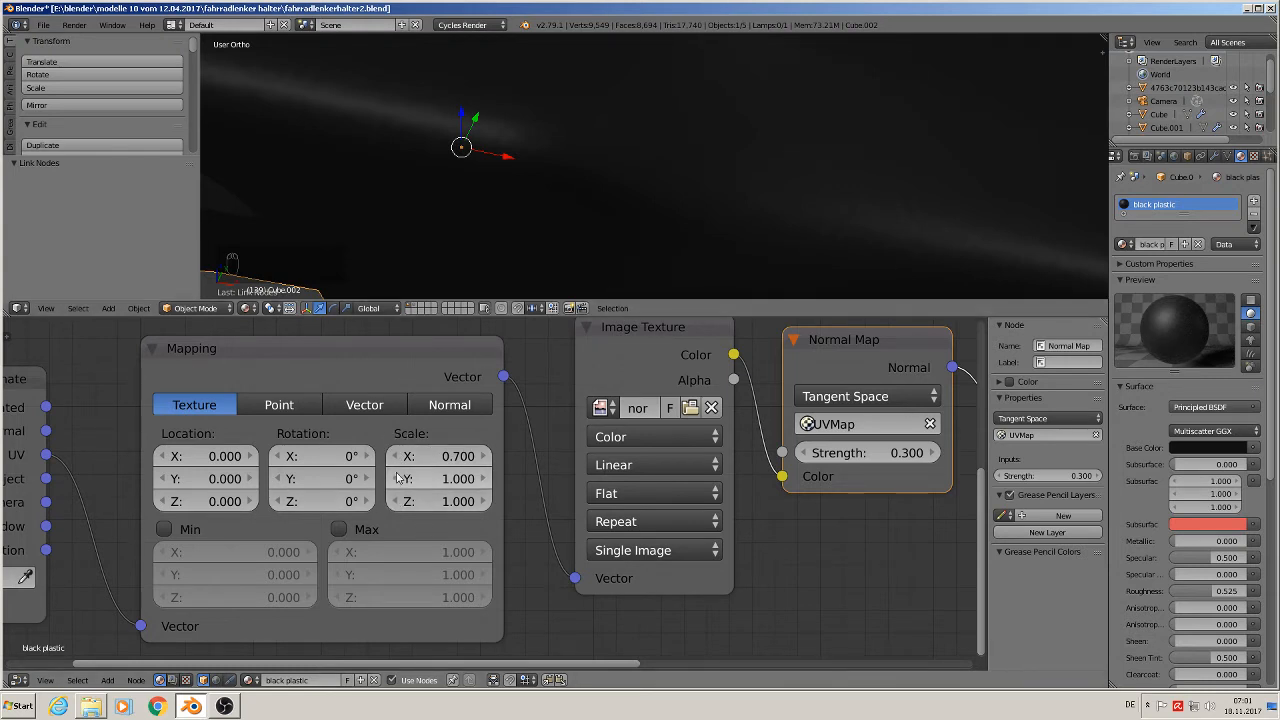
pyautogui.click(397, 479)
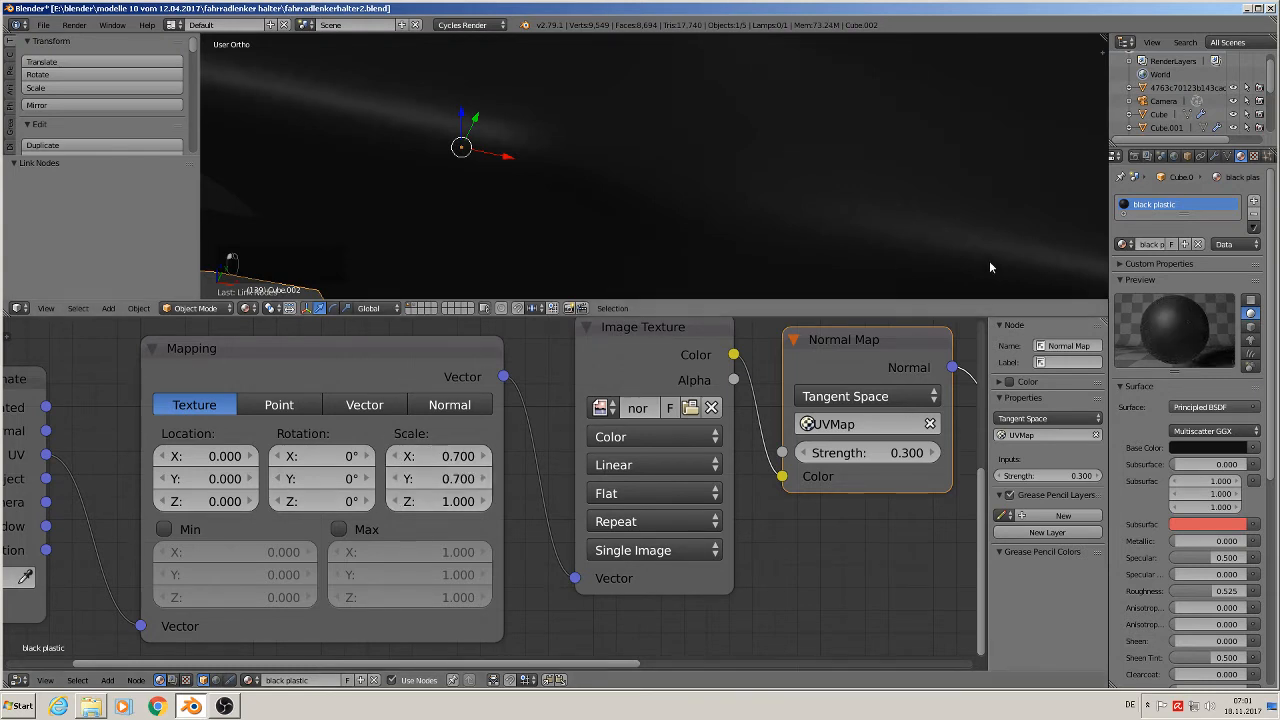
pyautogui.click(391, 456)
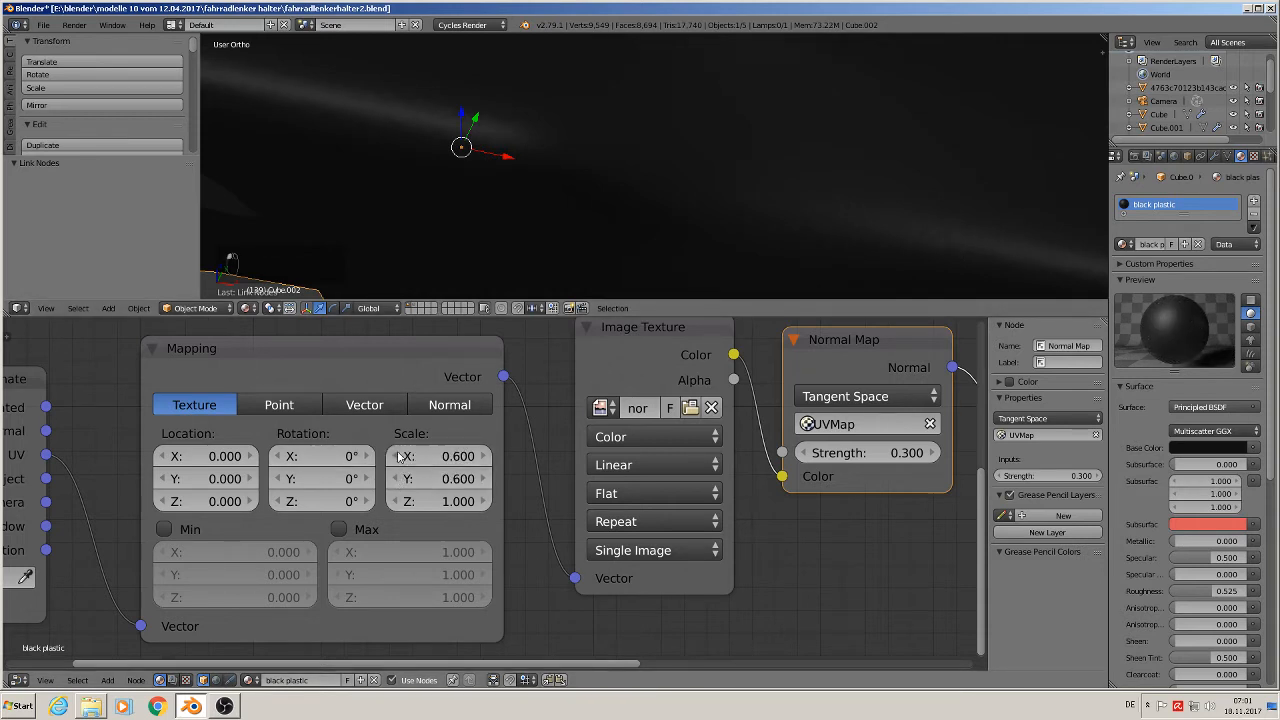
pyautogui.moveTo(710, 155); pyautogui.dragTo(608, 221, button='middle')
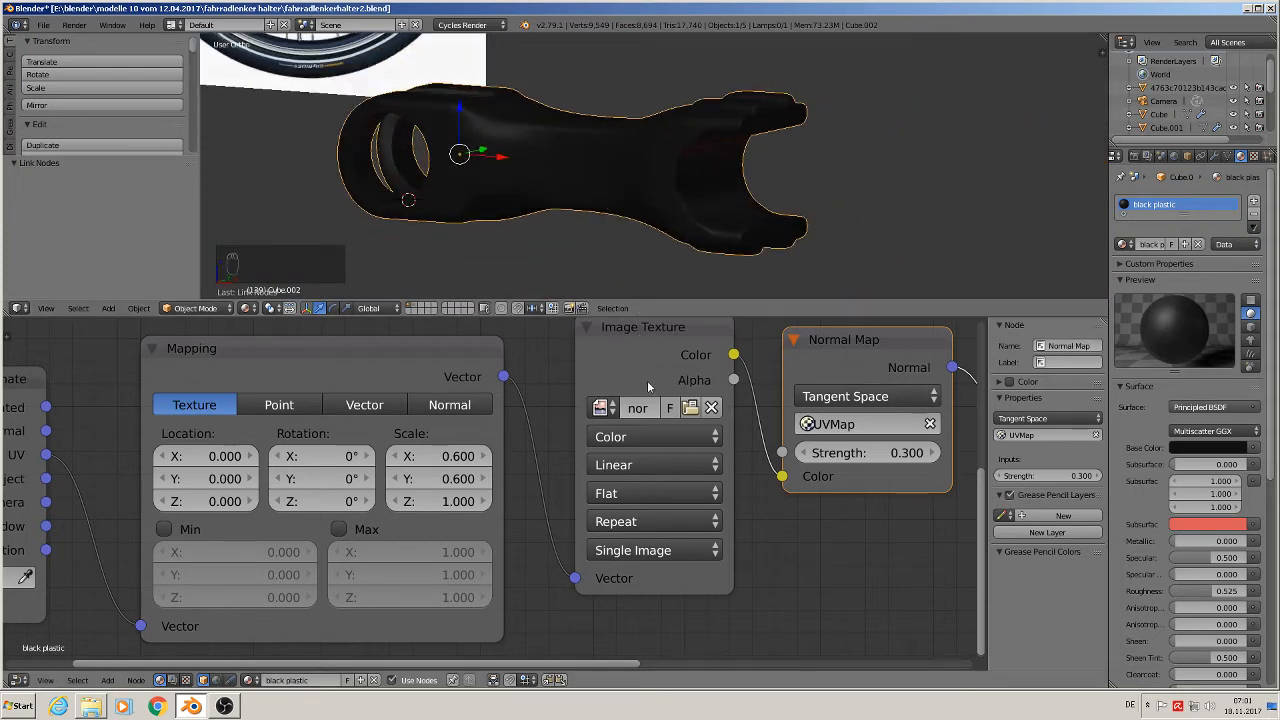
# - Enlarge the 3D viewport by shrinking the node editor and save the Blender file
pyautogui.scroll(-8, 650, 390)
pyautogui.moveTo(746, 402); pyautogui.dragTo(523, 502, button='middle')
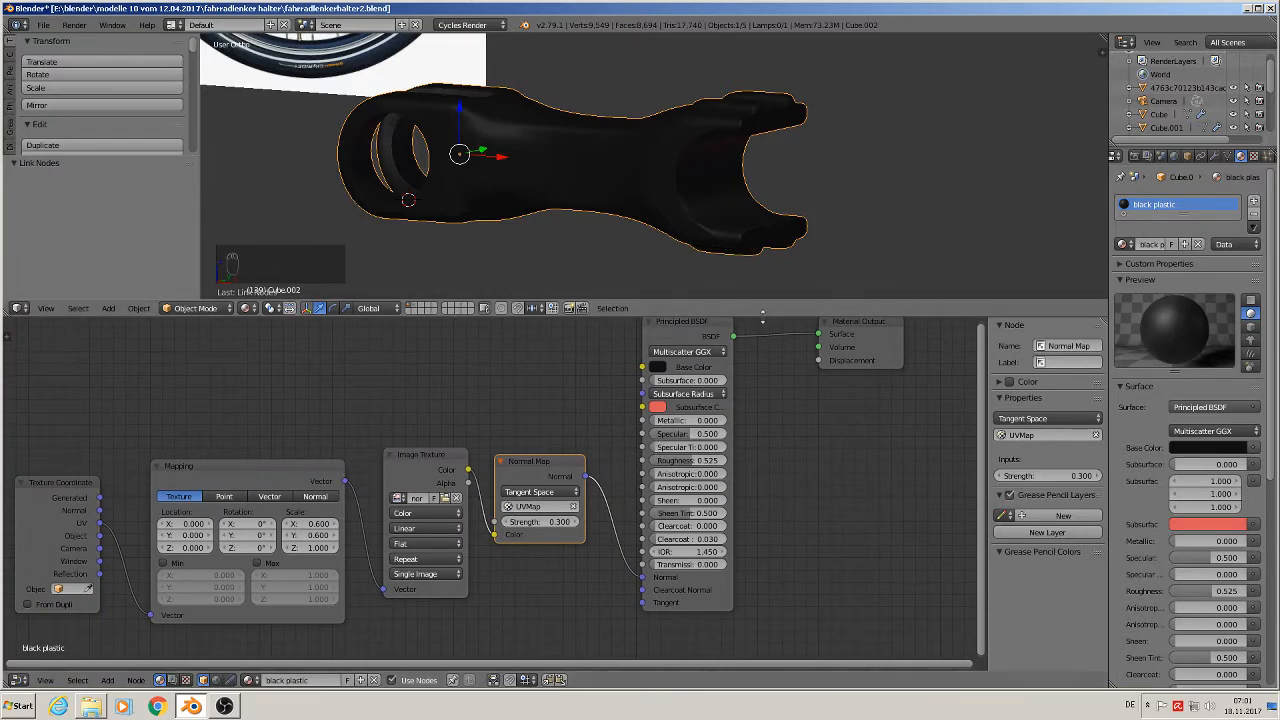
pyautogui.moveTo(762, 316); pyautogui.dragTo(765, 600)
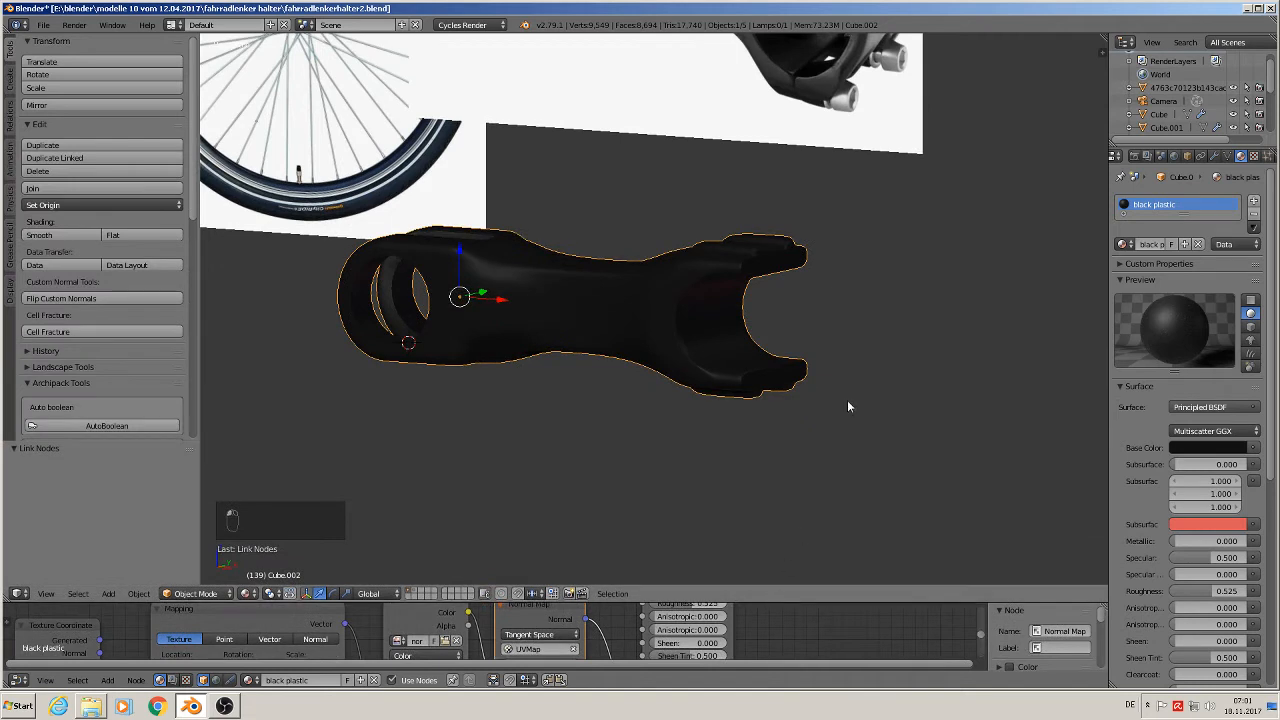
pyautogui.click(43, 24)
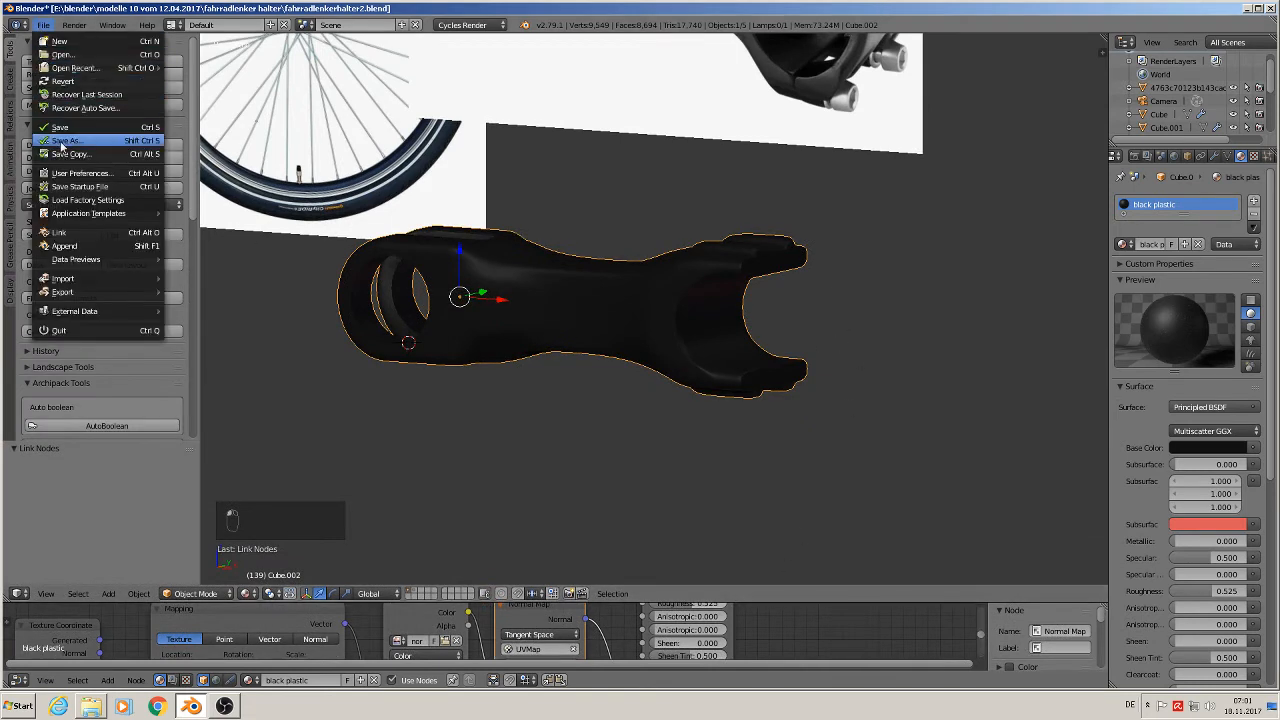
pyautogui.click(60, 128)
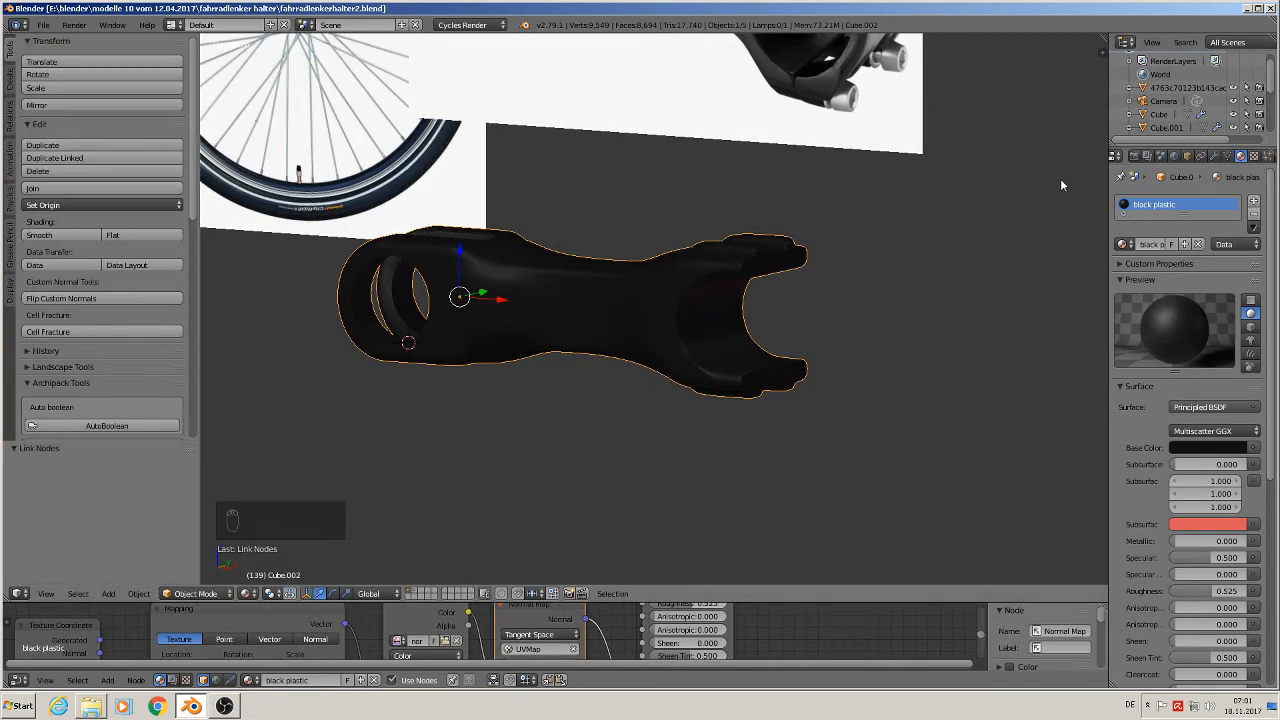
# - Enable nodes for the World and use an Environment Texture as its background color
pyautogui.click(1174, 157)
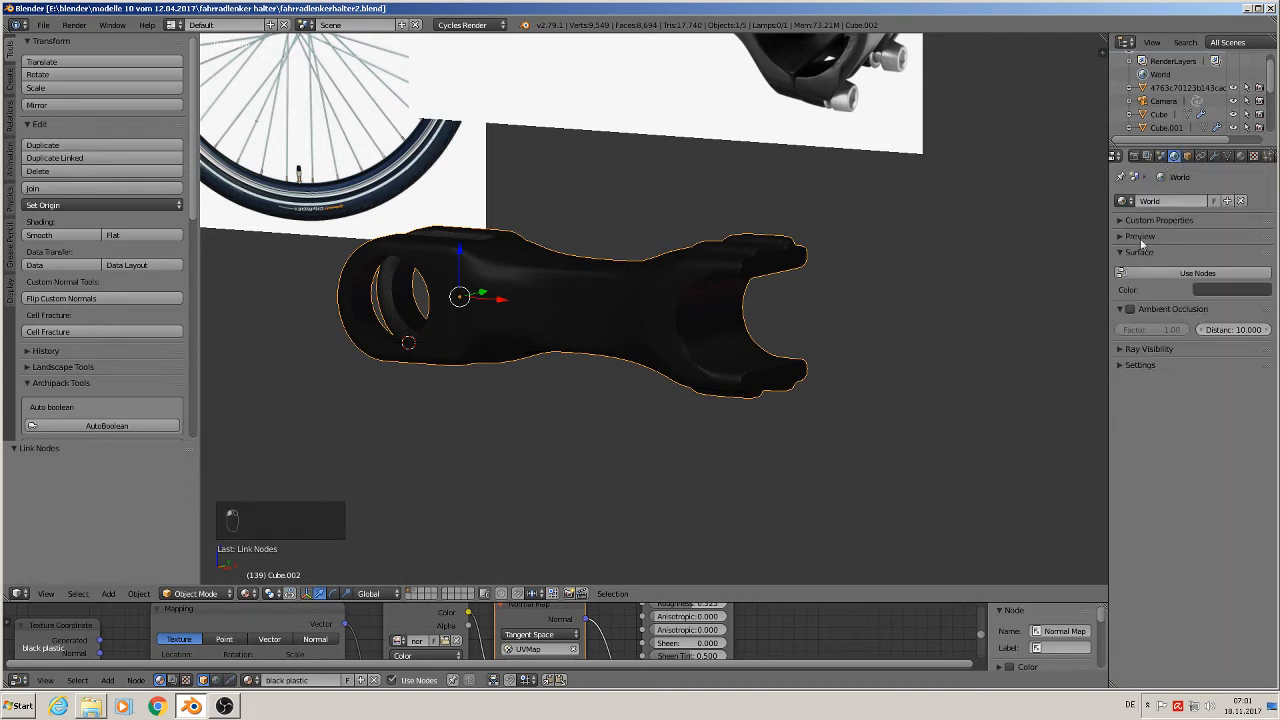
pyautogui.click(1175, 274)
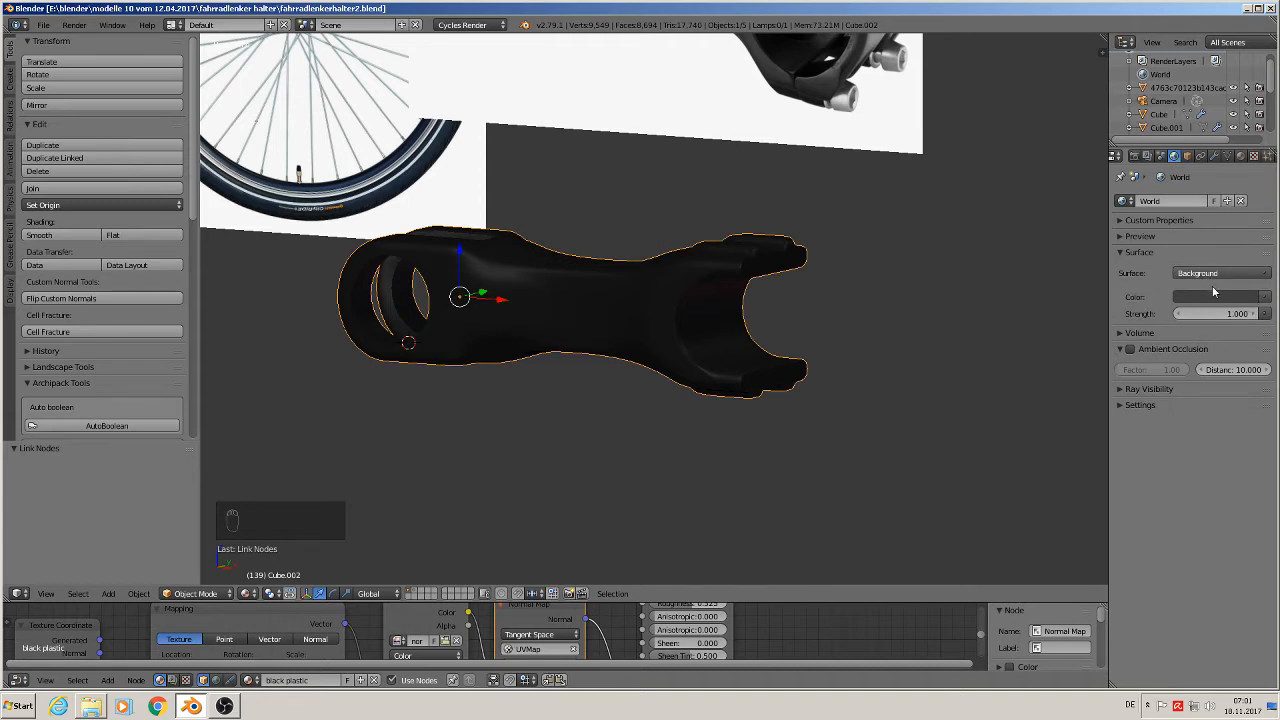
pyautogui.click(1265, 298)
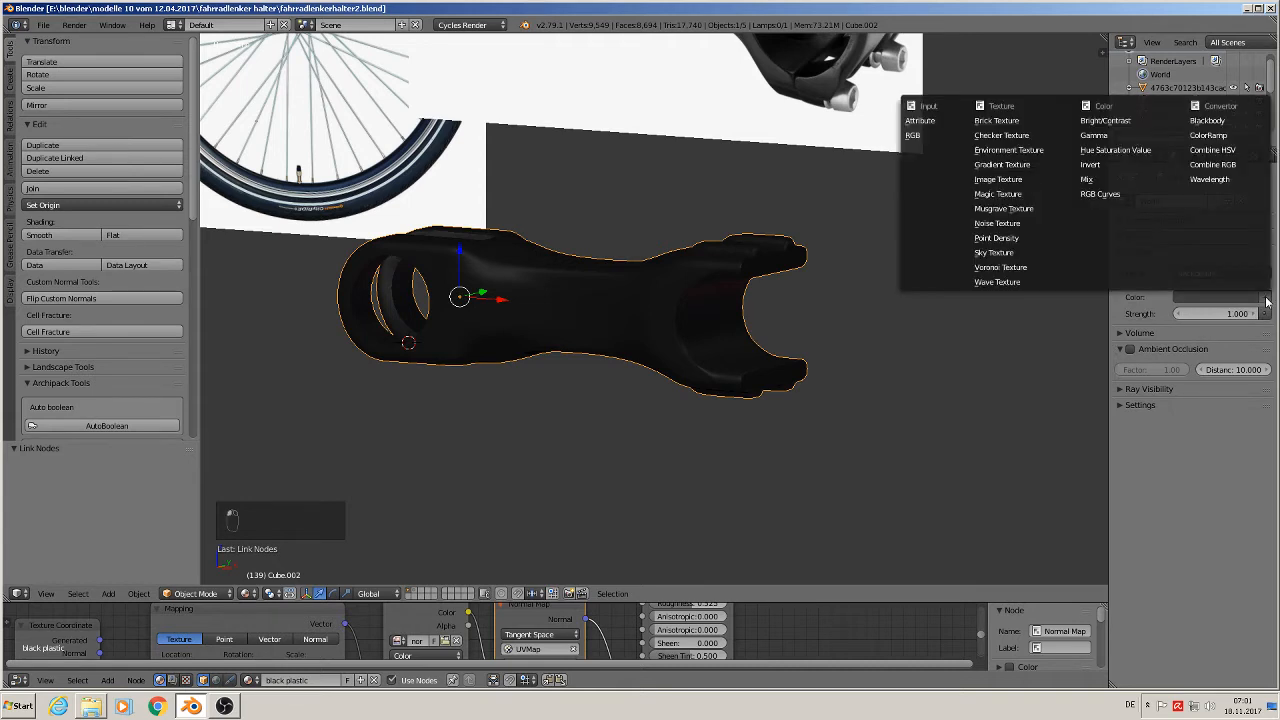
pyautogui.click(1024, 152)
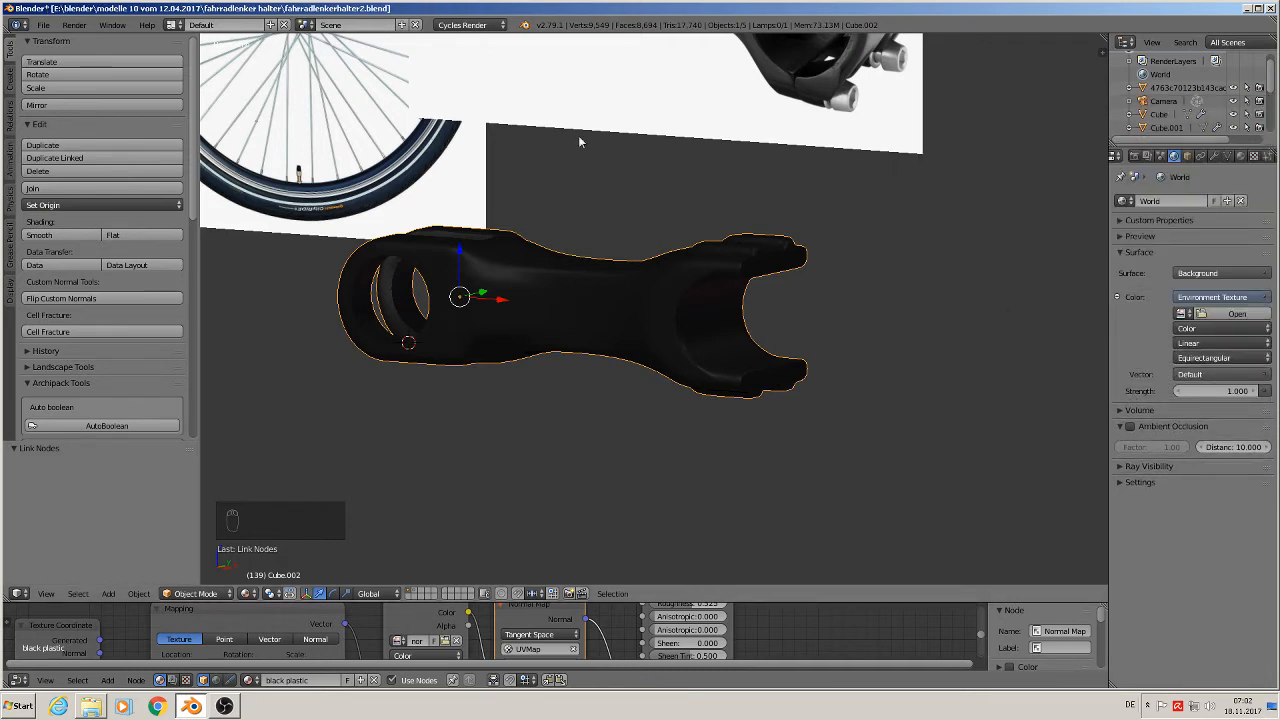
pyautogui.click(1238, 318)
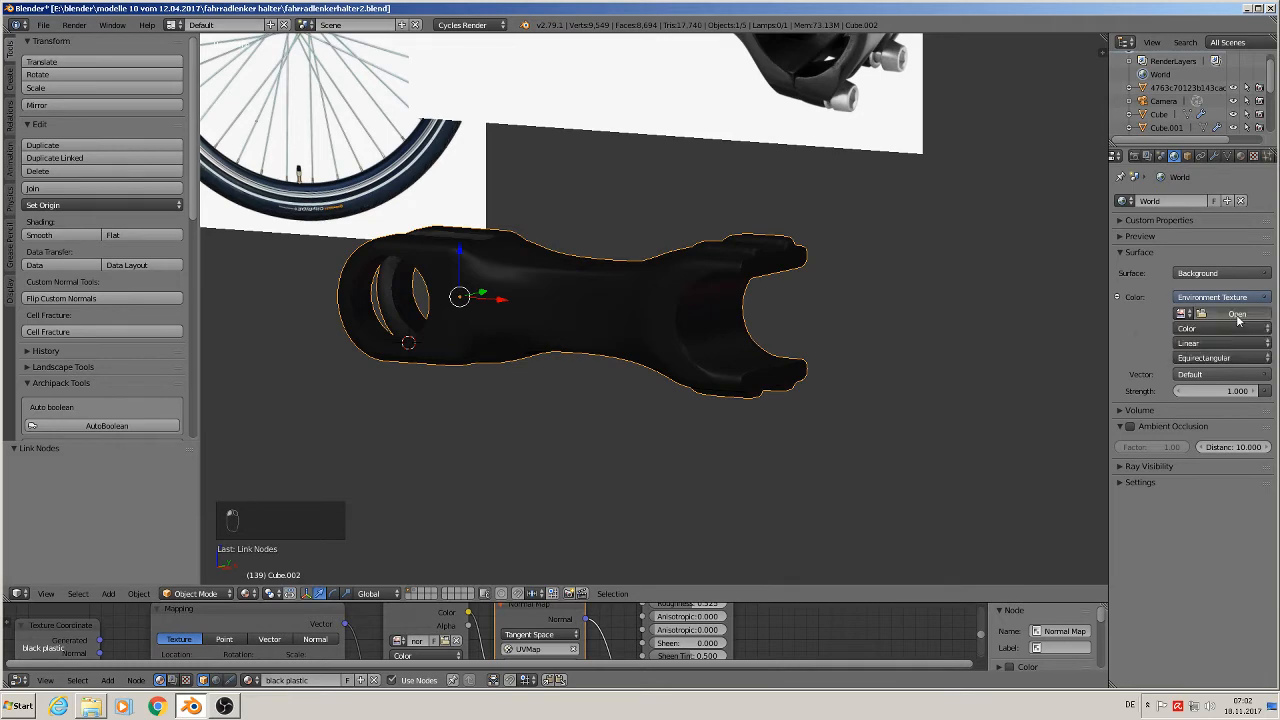
# - Switch to the desktop and open the hdri folder inside the Komerzielle Texturen folder
pyautogui.click(1248, 8)
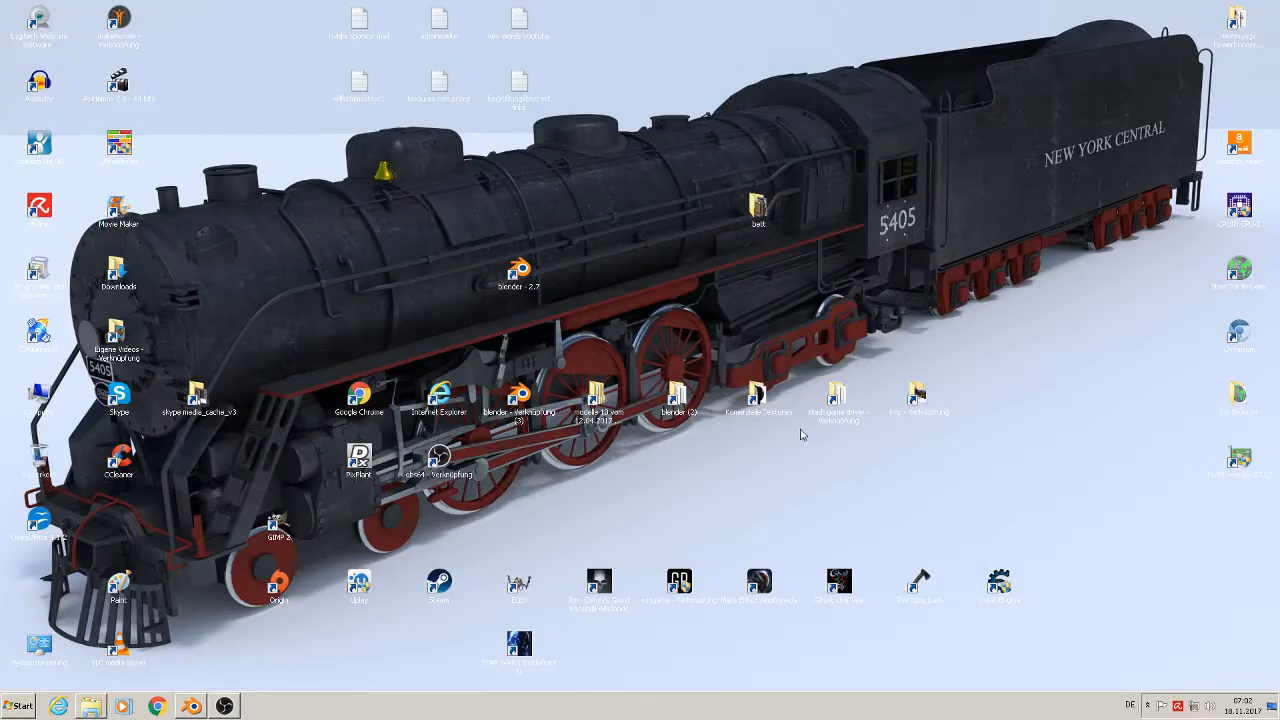
pyautogui.doubleClick(758, 400)
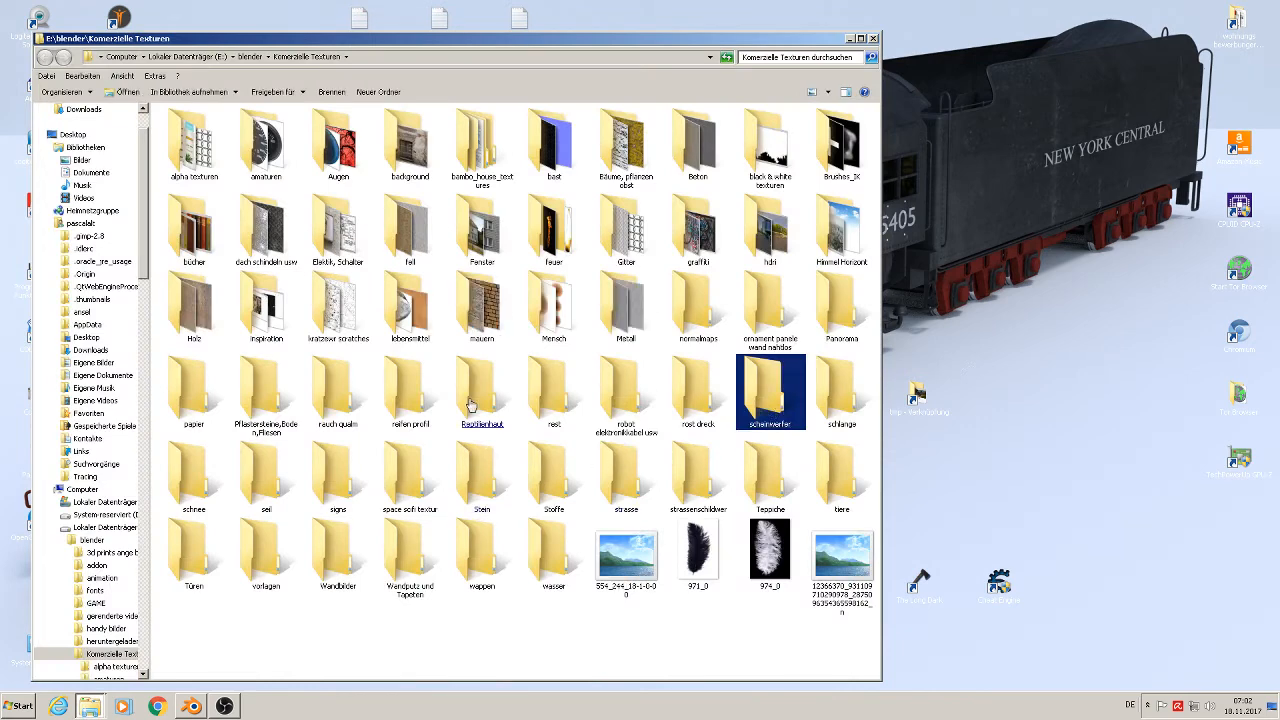
pyautogui.click(860, 38)
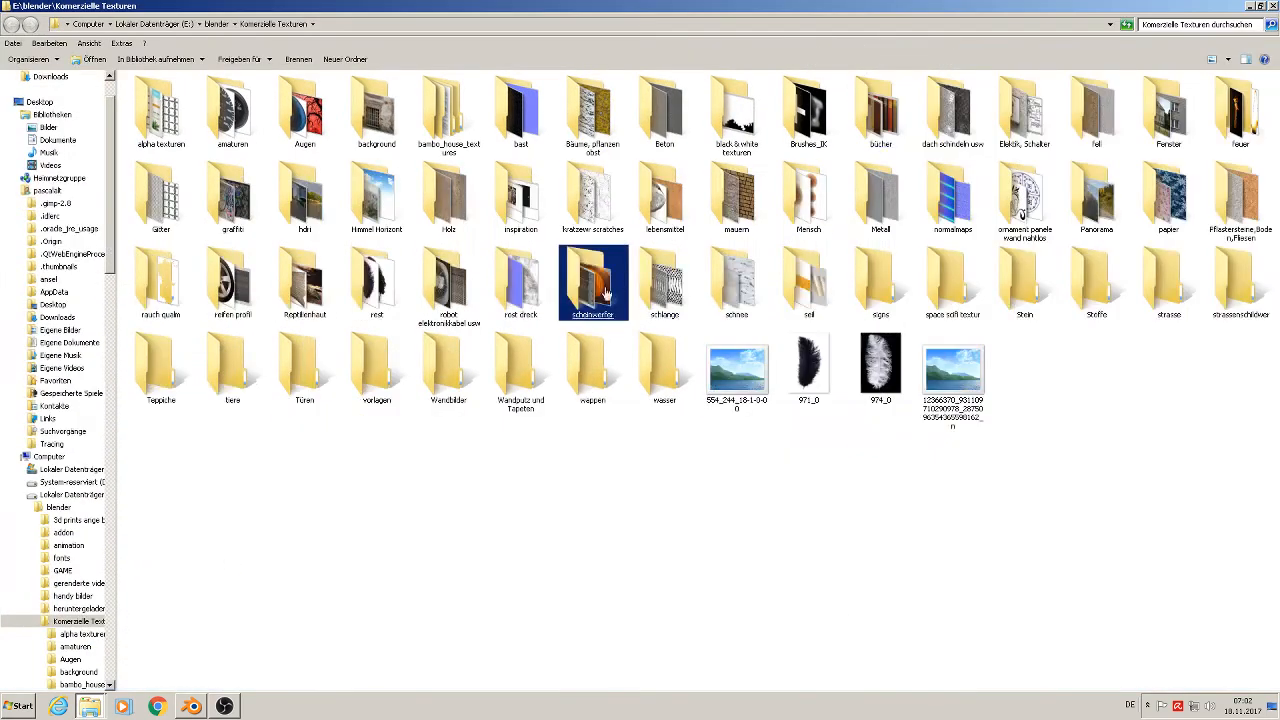
pyautogui.click(309, 238)
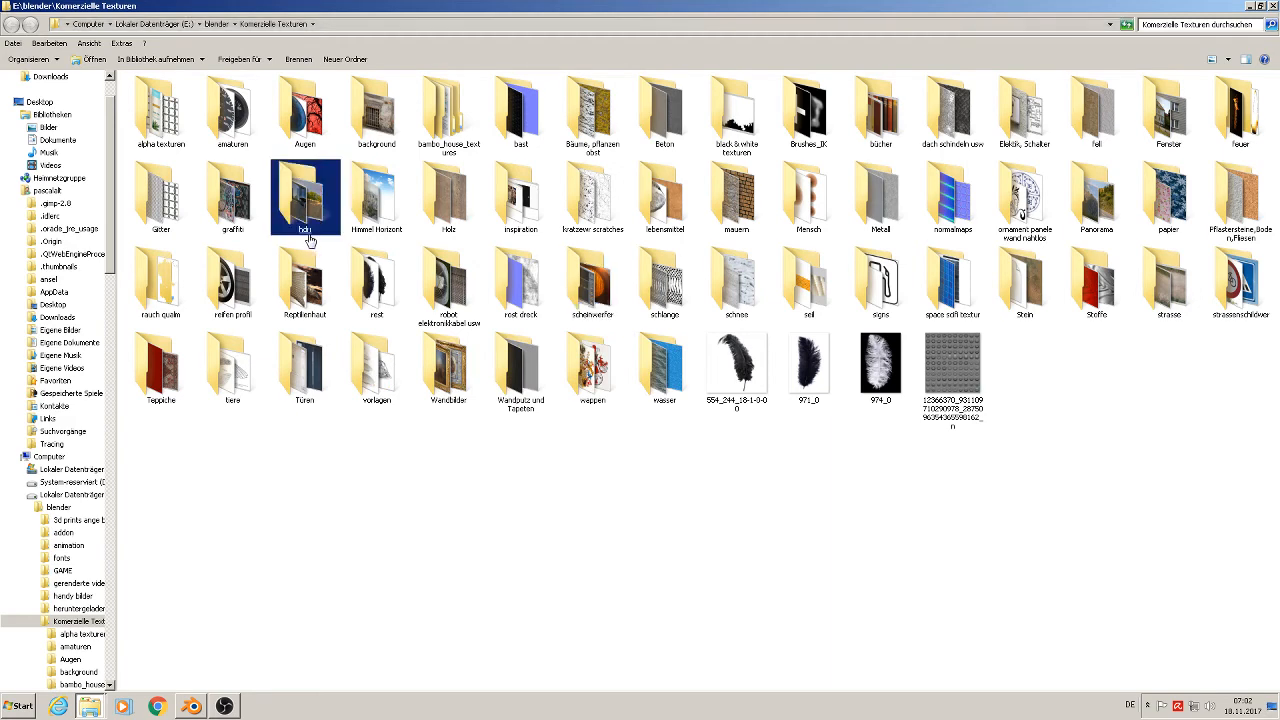
pyautogui.doubleClick(309, 237)
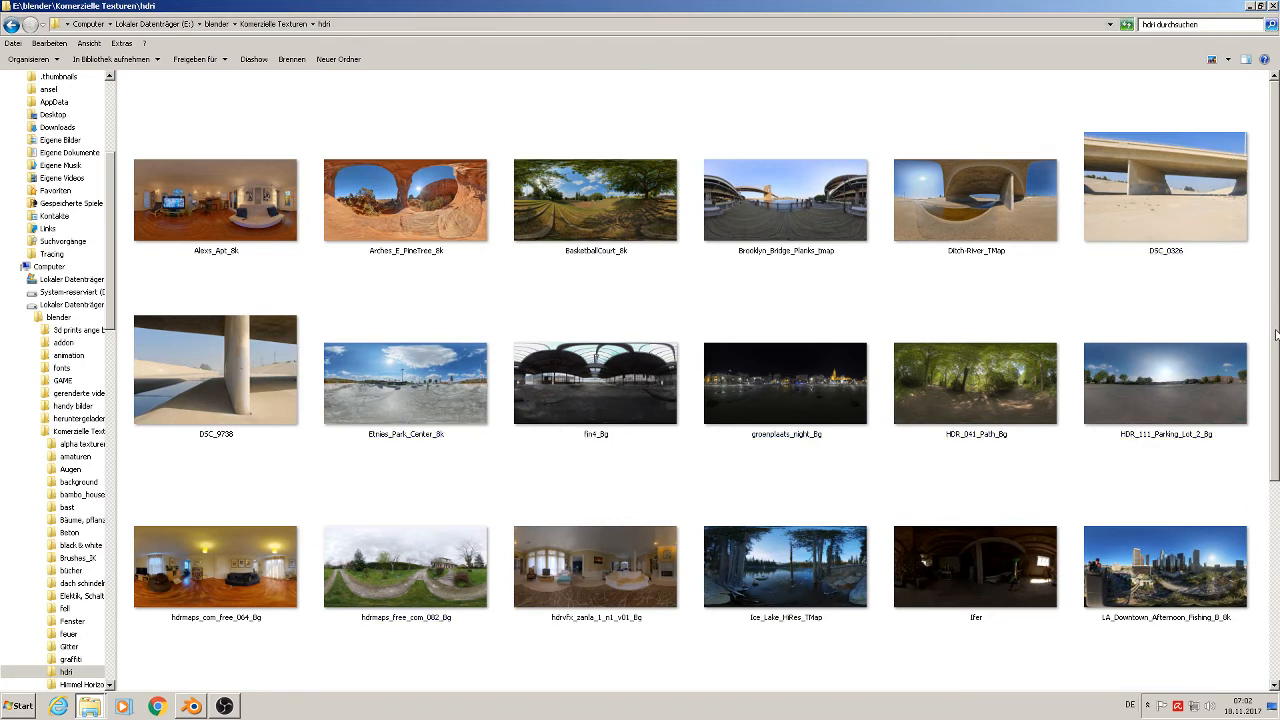
# - Copy the Etnies_Park_Center_8k image from the hdri folder
pyautogui.scroll(-3, 1276, 335)
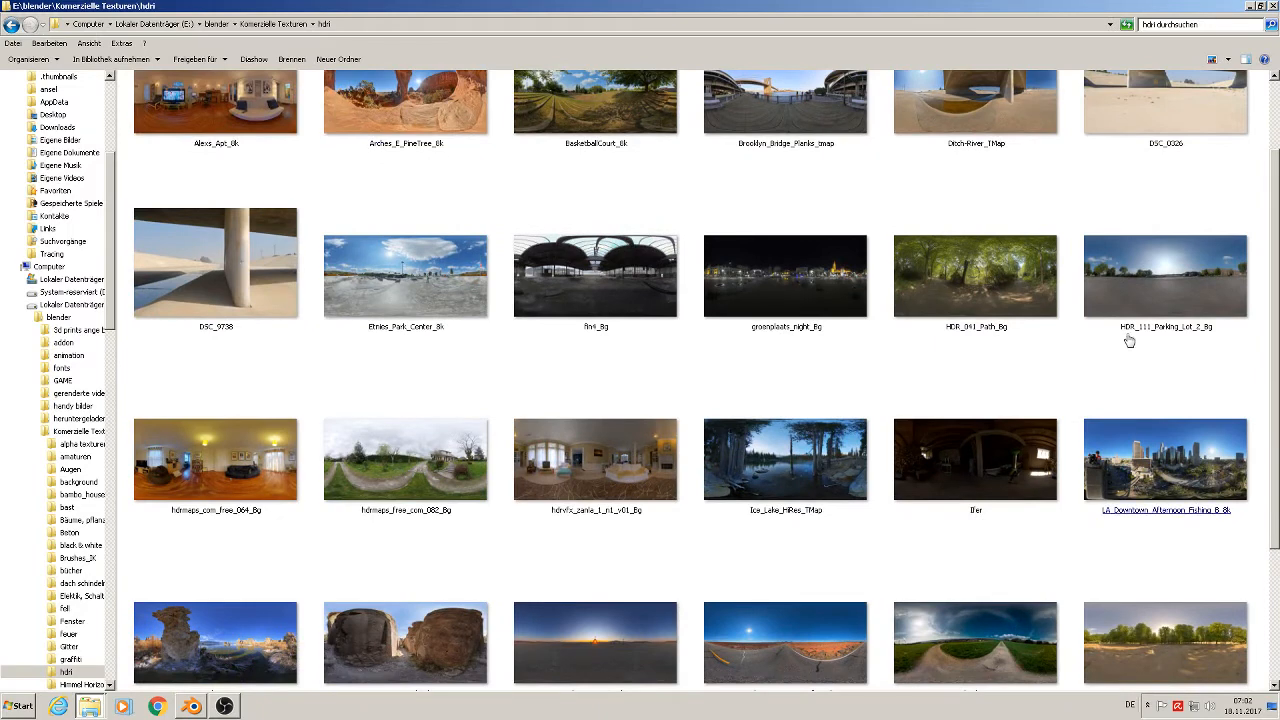
pyautogui.click(461, 306)
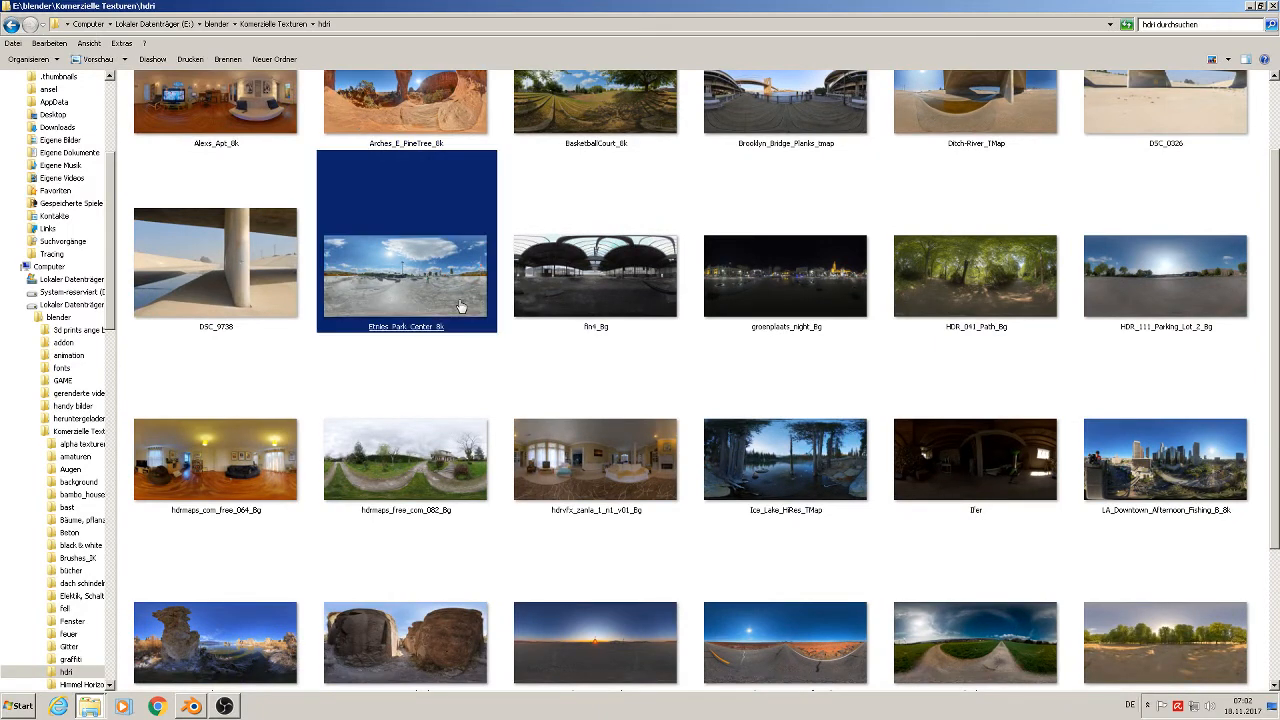
pyautogui.rightClick(433, 295)
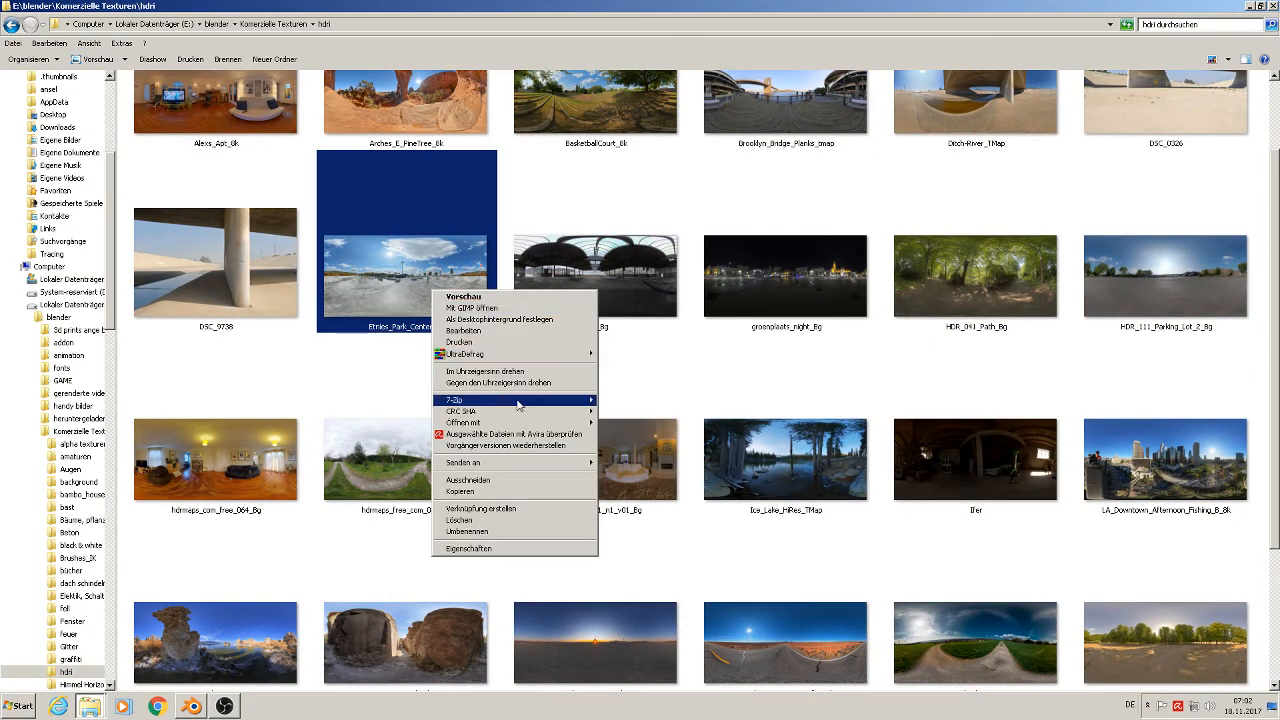
pyautogui.click(526, 490)
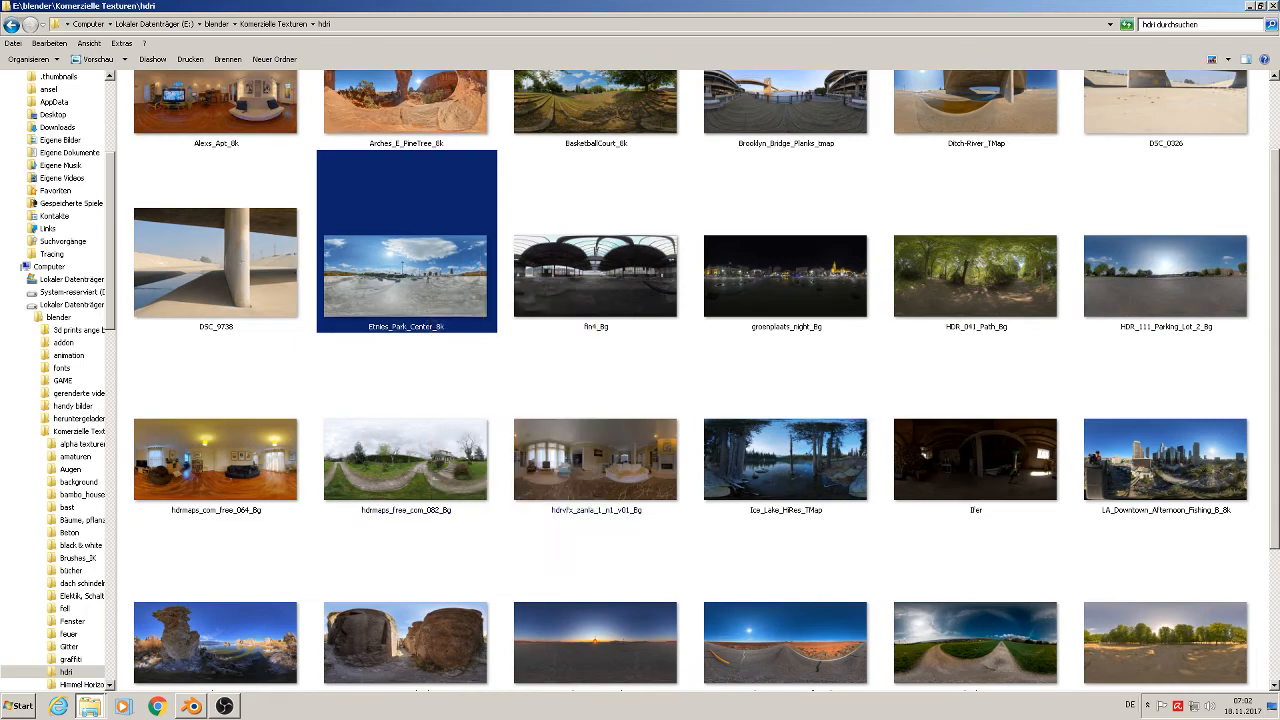
# - Minimize the hdri folder window and close the open normalmaps folder window
pyautogui.click(1254, 7)
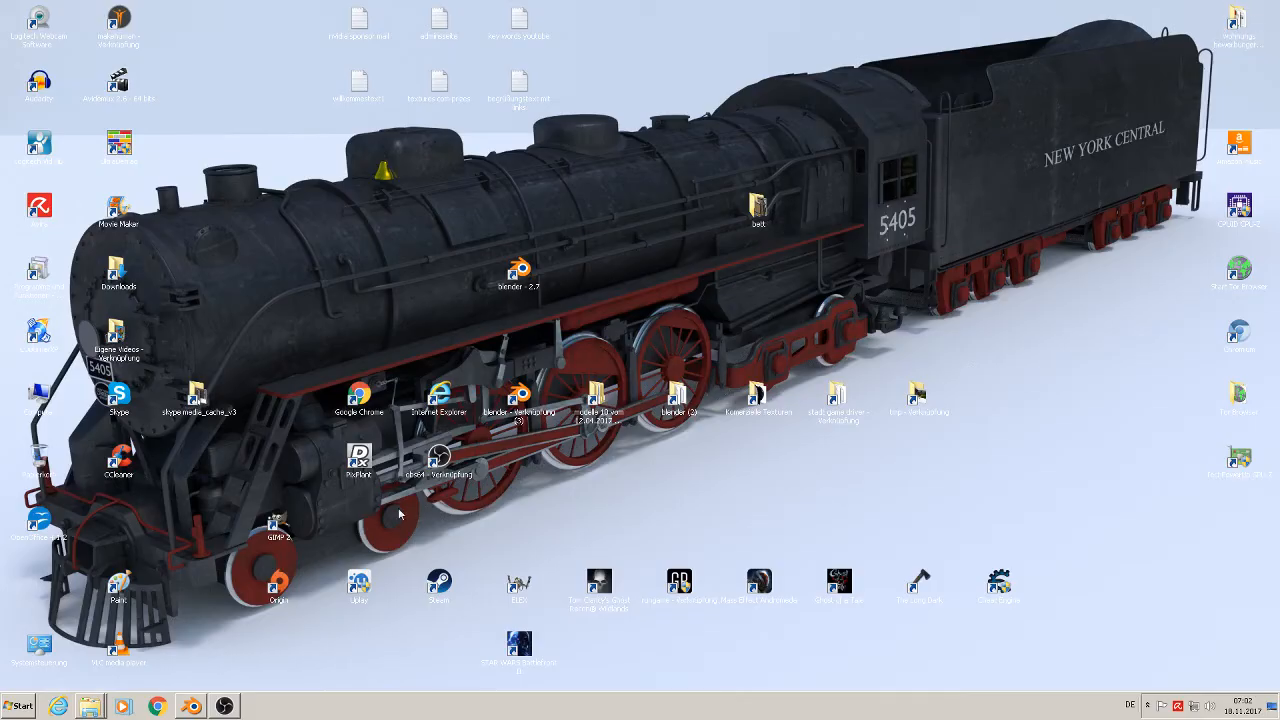
pyautogui.click(132, 668)
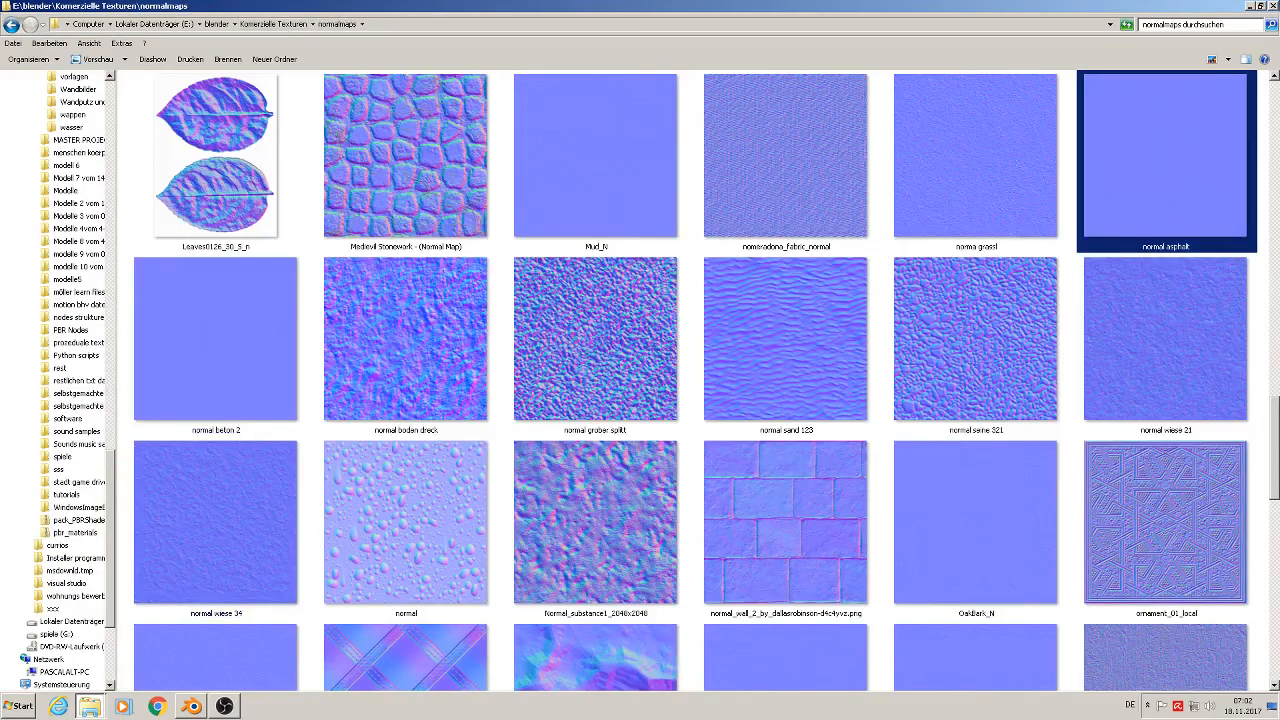
pyautogui.click(1272, 6)
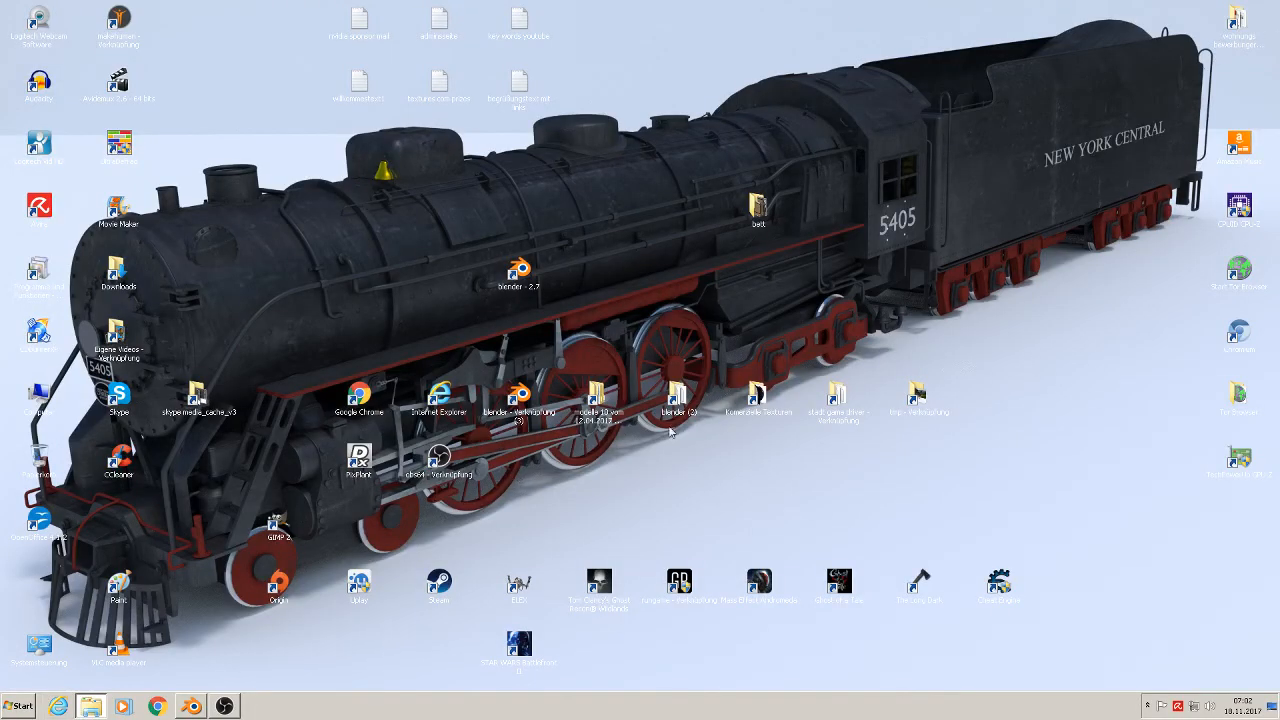
# - Paste the copied HDRI image into the textures folder of fahrradlenker halter, inside modelle 10 vom 12.04.2017
pyautogui.doubleClick(607, 405)
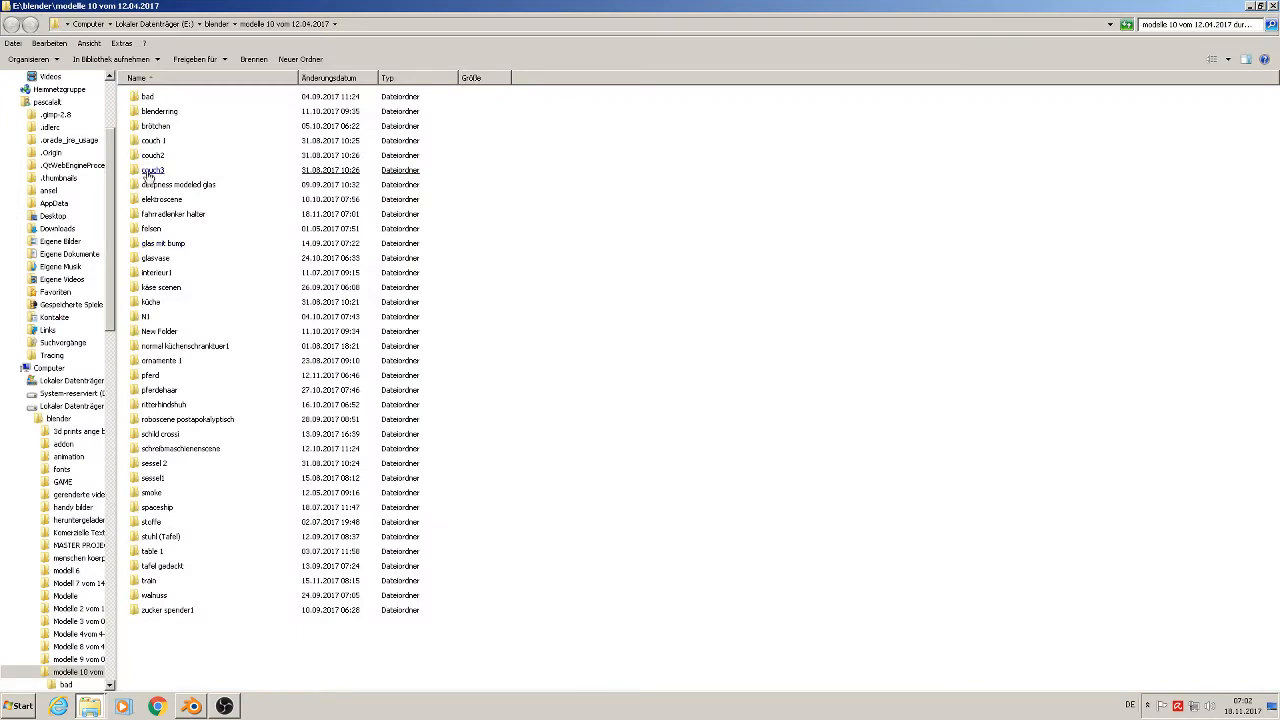
pyautogui.click(195, 216)
pyautogui.doubleClick(195, 216)
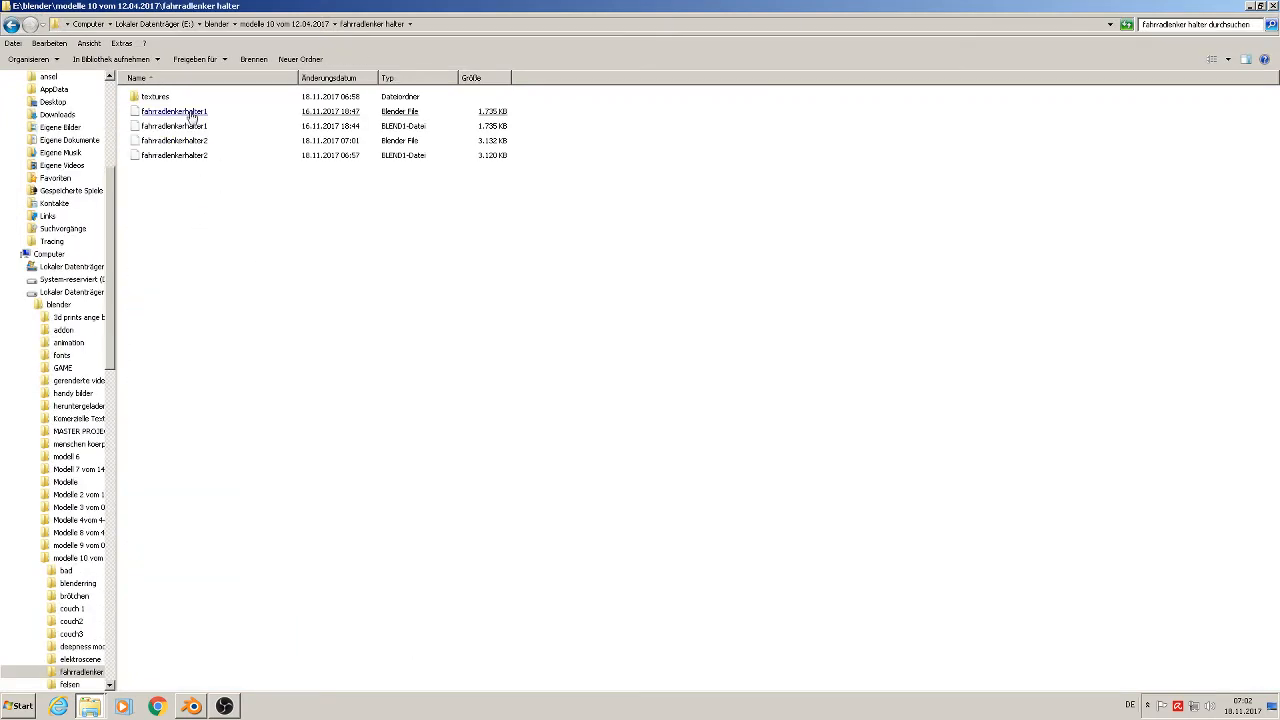
pyautogui.doubleClick(158, 97)
pyautogui.rightClick(286, 156)
pyautogui.click(317, 226)
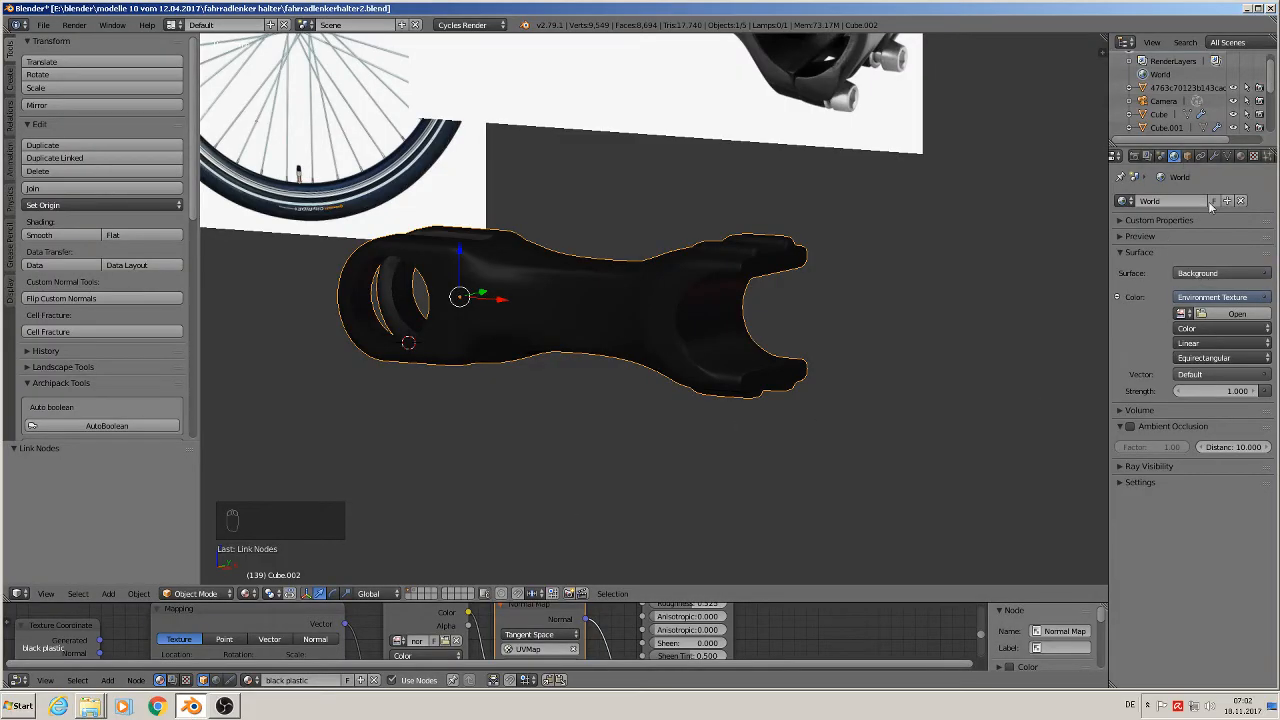
# - Load Etnies_Park_Center_8k.jpg from the project's textures folder as the World's environment texture
pyautogui.click(1227, 315)
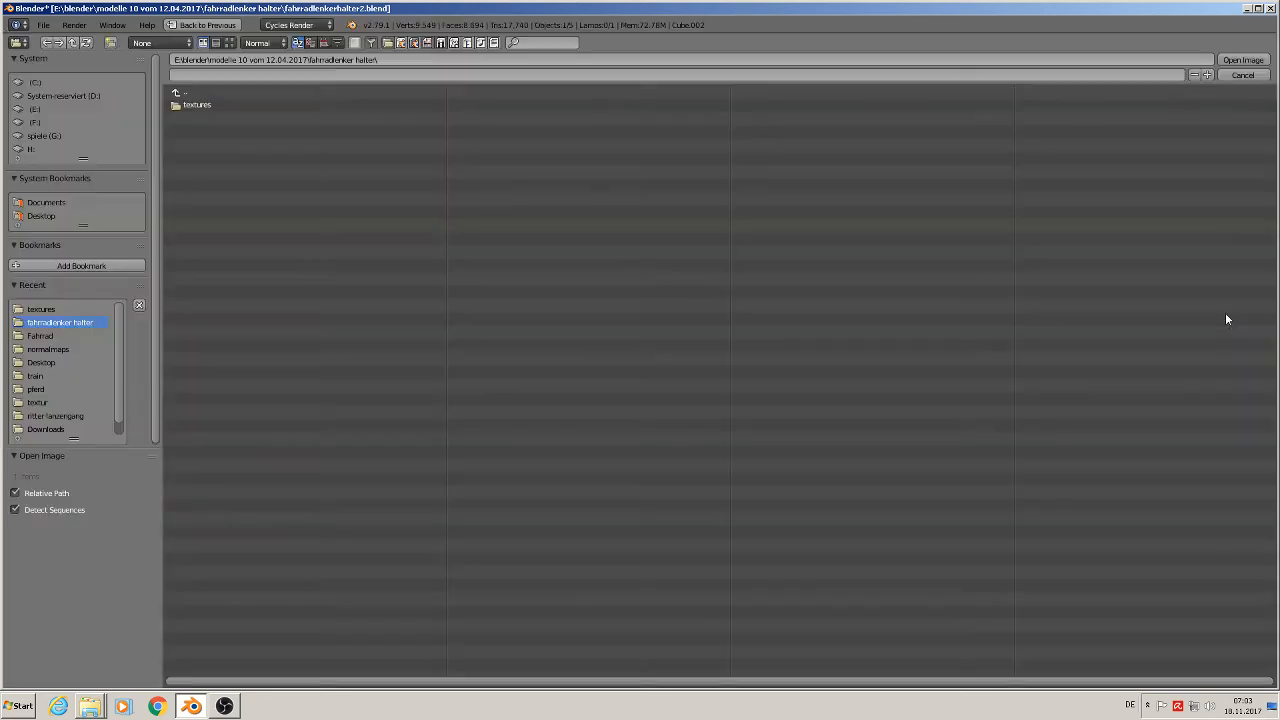
pyautogui.click(192, 105)
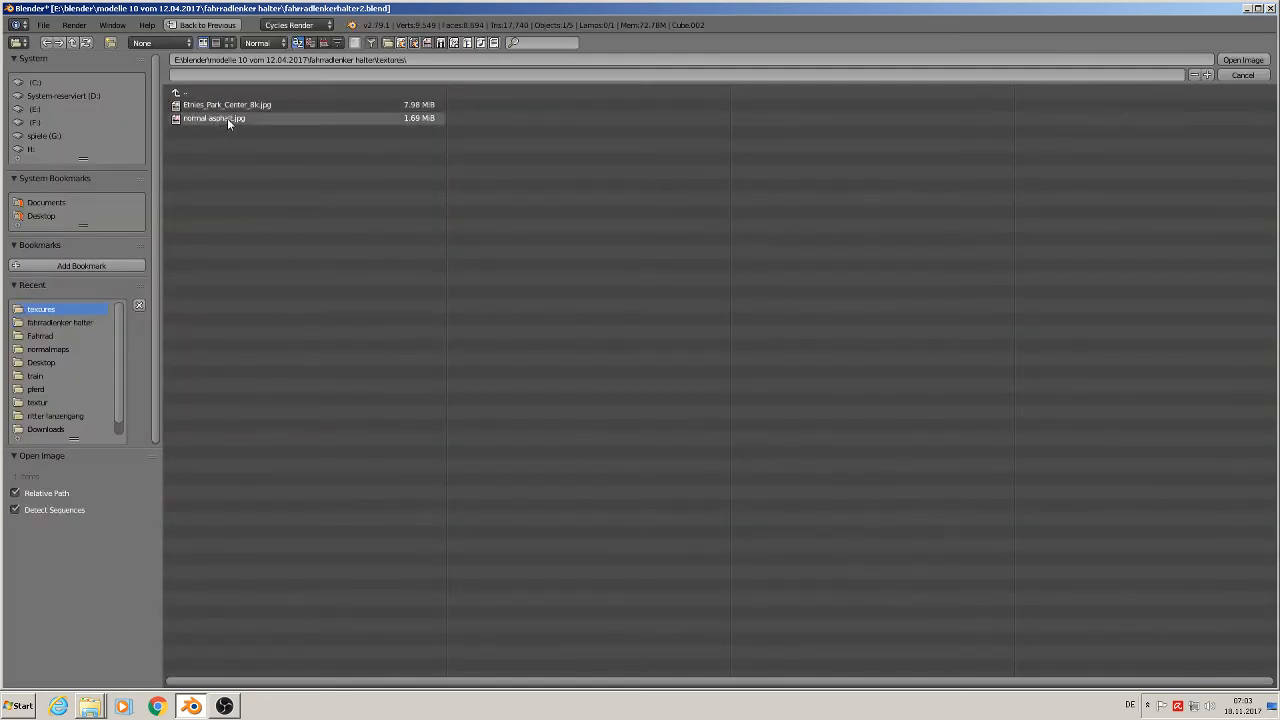
pyautogui.doubleClick(230, 104)
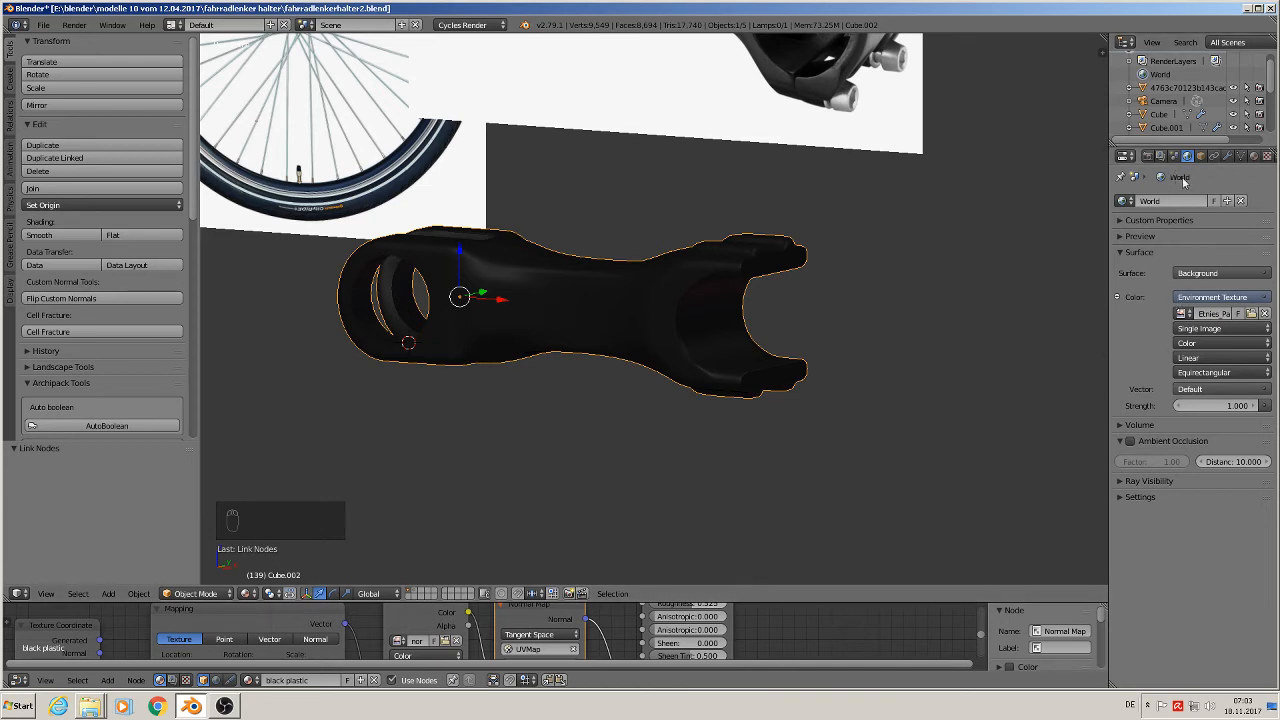
# - Select the Lamp and give its emission a pale yellow color of R 1.000, G 0.937, B 0.762
pyautogui.scroll(-5, 1185, 104)
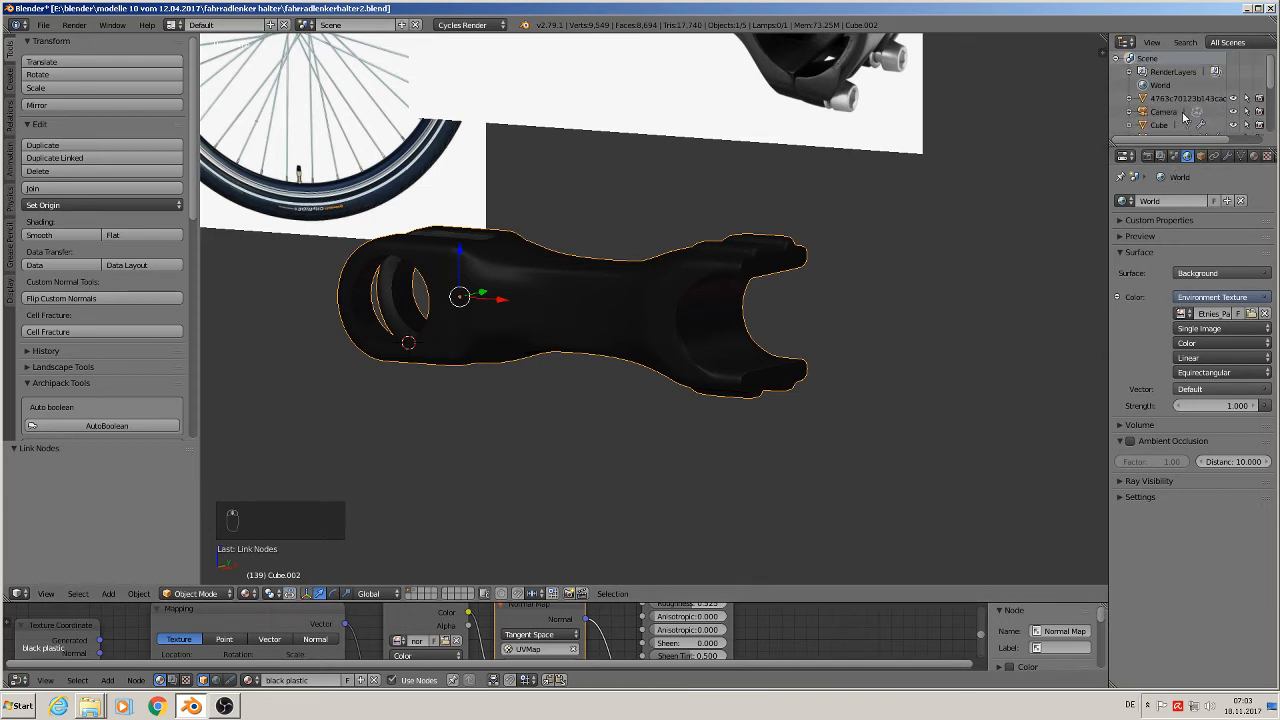
pyautogui.scroll(-1, 1176, 112)
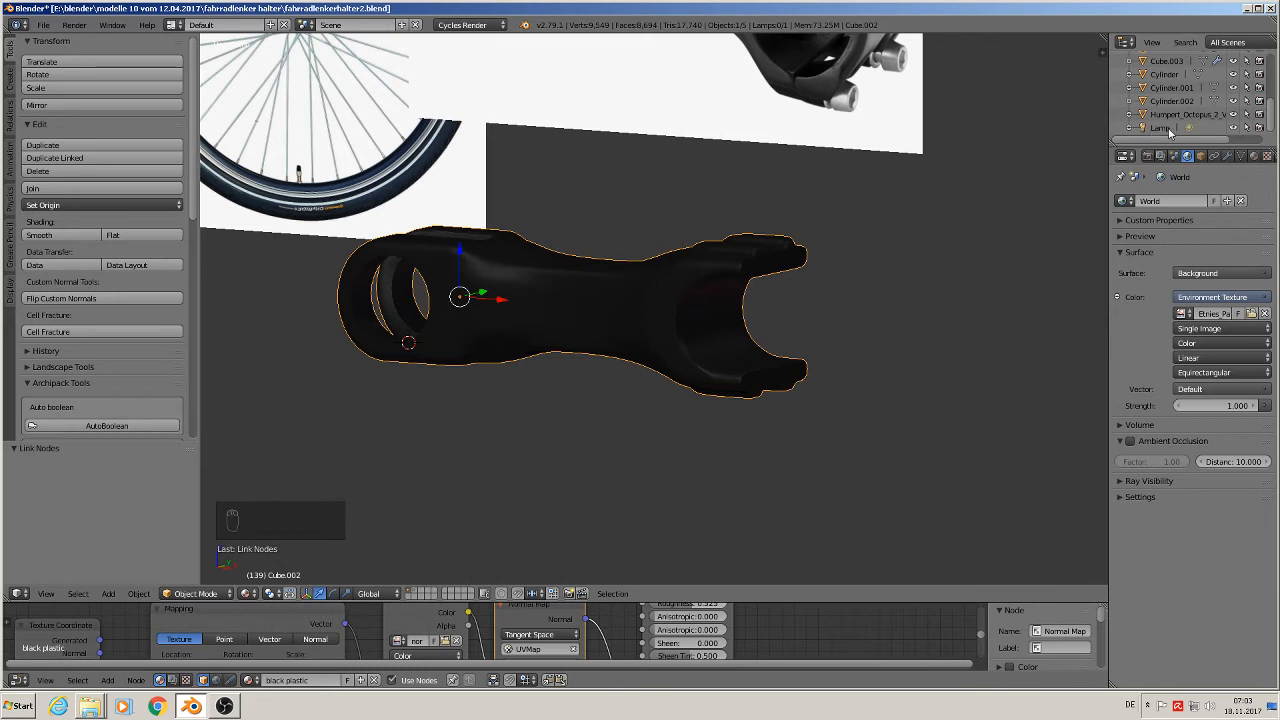
pyautogui.click(1160, 129)
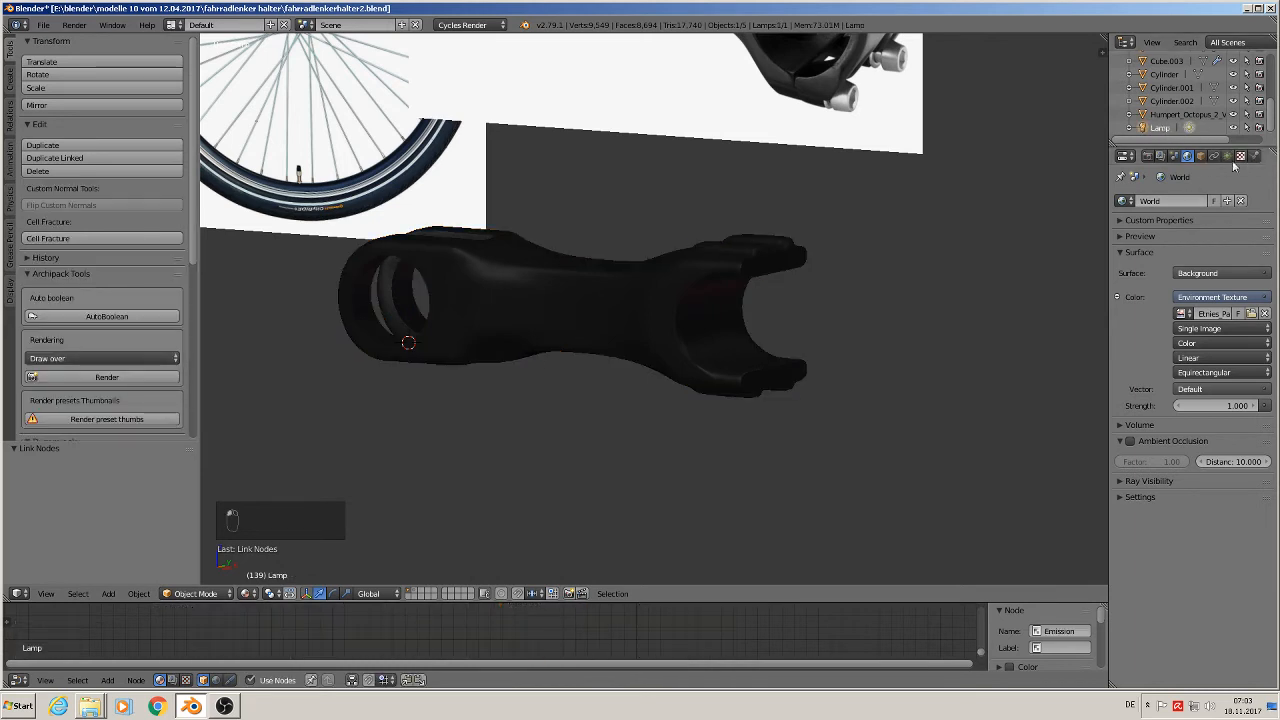
pyautogui.click(1227, 158)
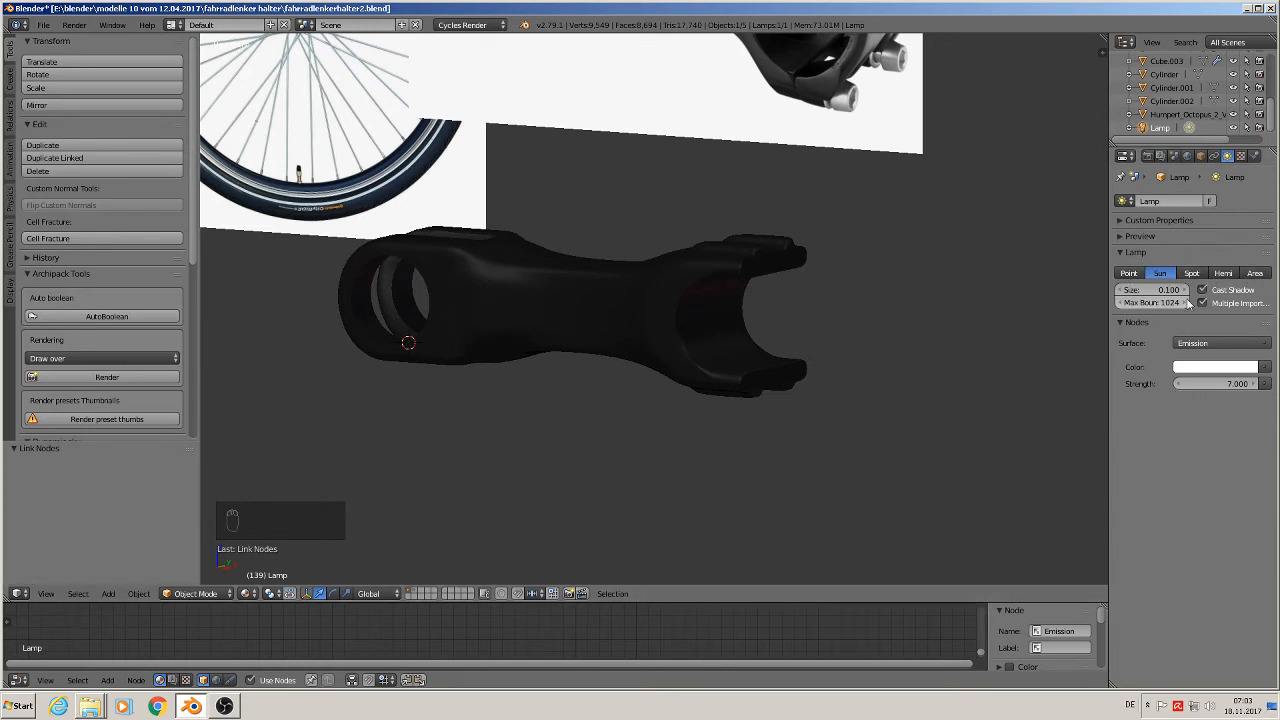
pyautogui.click(1190, 370)
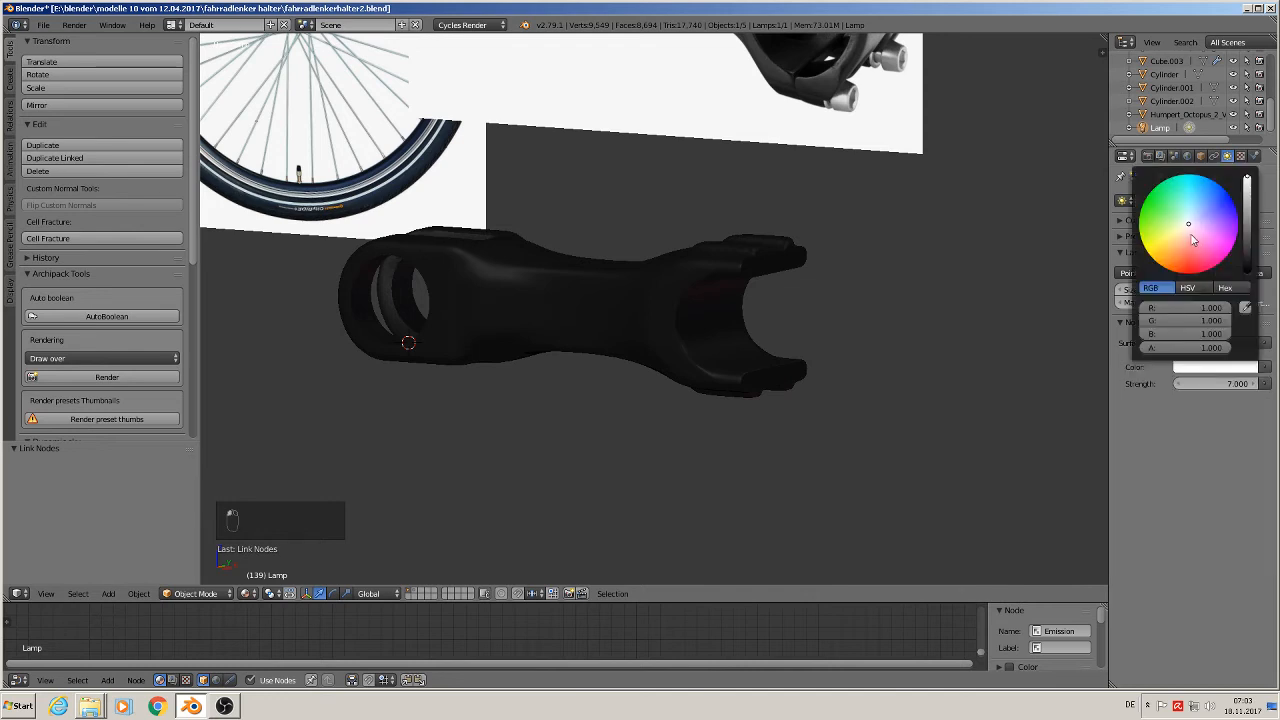
pyautogui.click(1187, 228)
pyautogui.click(1220, 369)
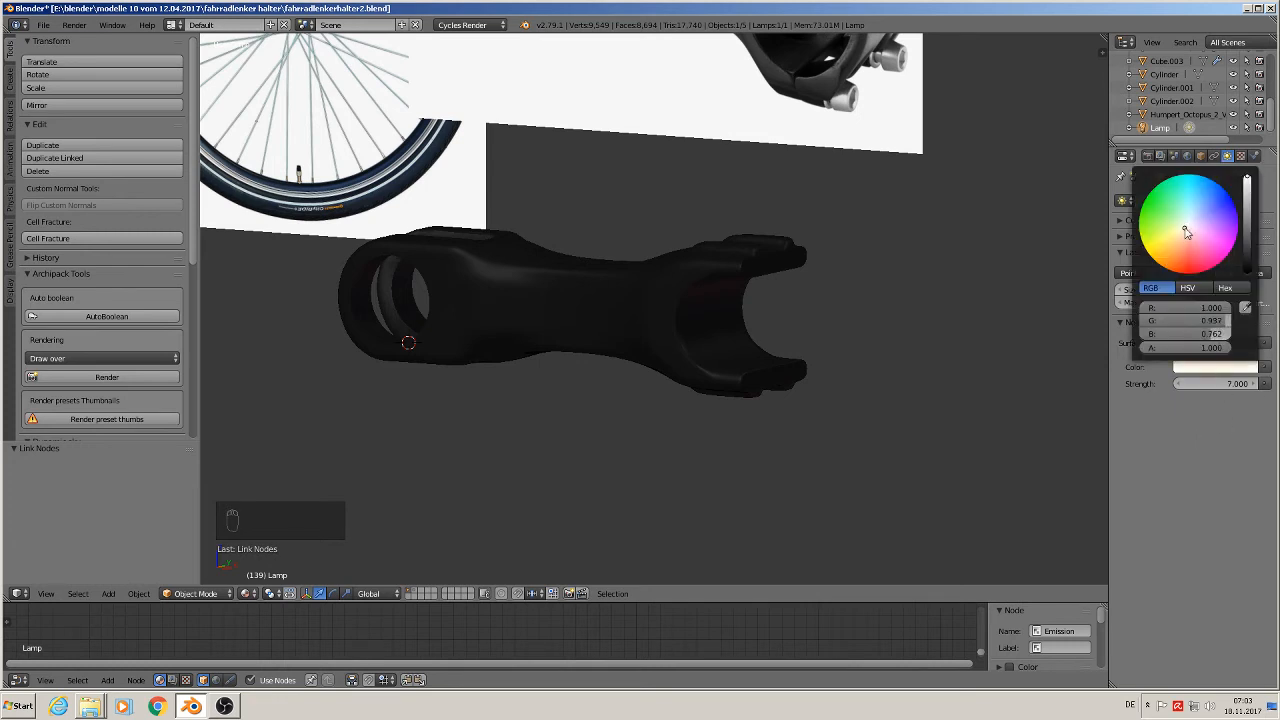
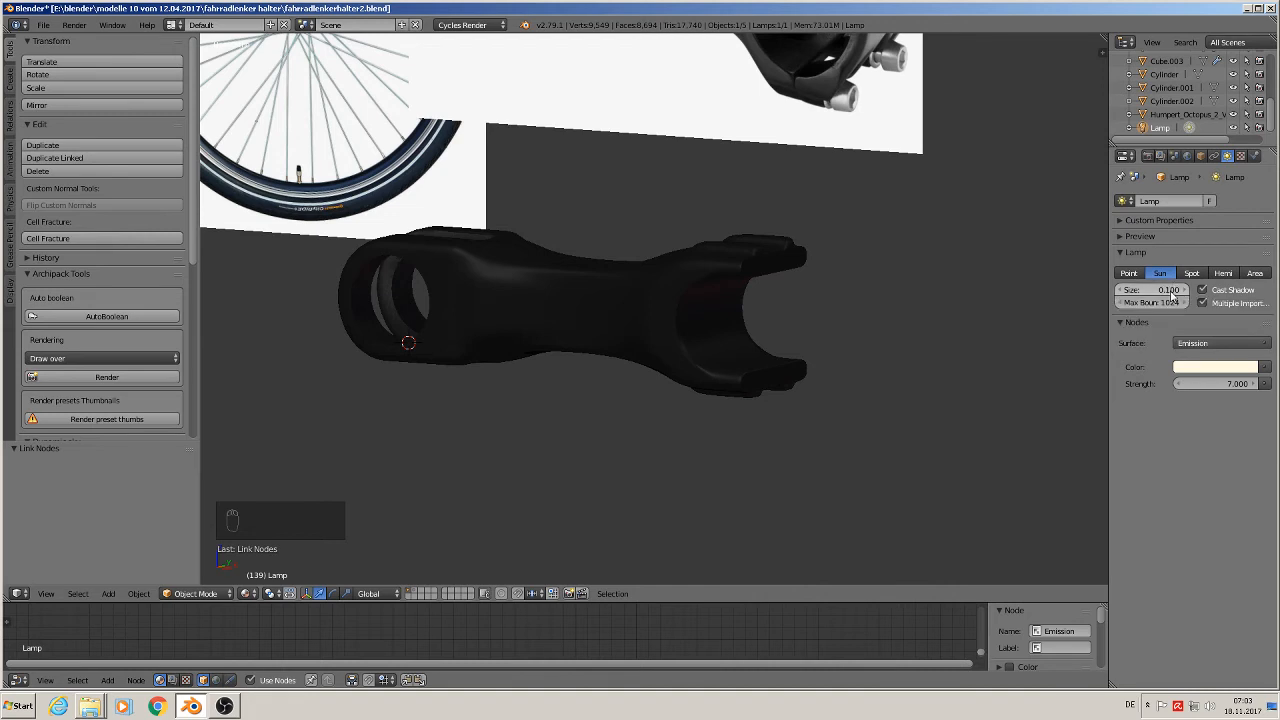
# - Set the sun lamp's size to 0.03
pyautogui.click(1121, 291)
pyautogui.click(1139, 292)
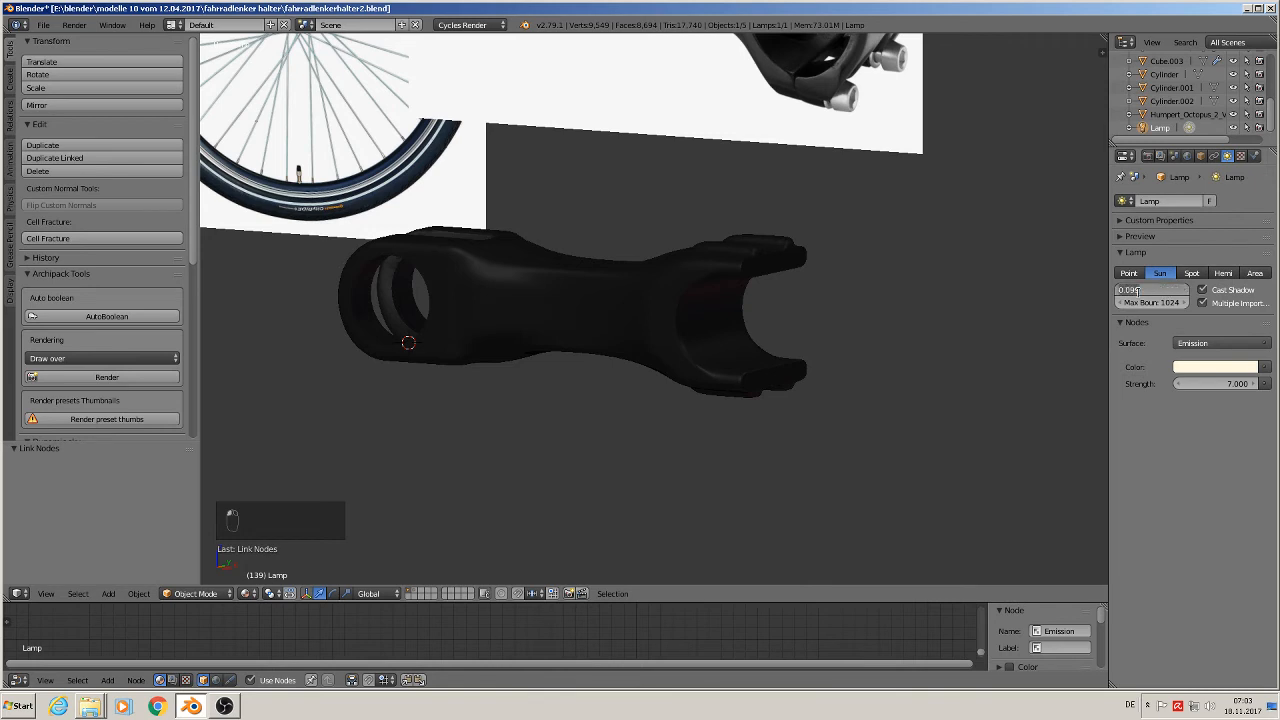
pyautogui.click(1154, 288)
pyautogui.press('BackSpace')
pyautogui.press('BackSpace')
pyautogui.write('3')
pyautogui.press('Return')
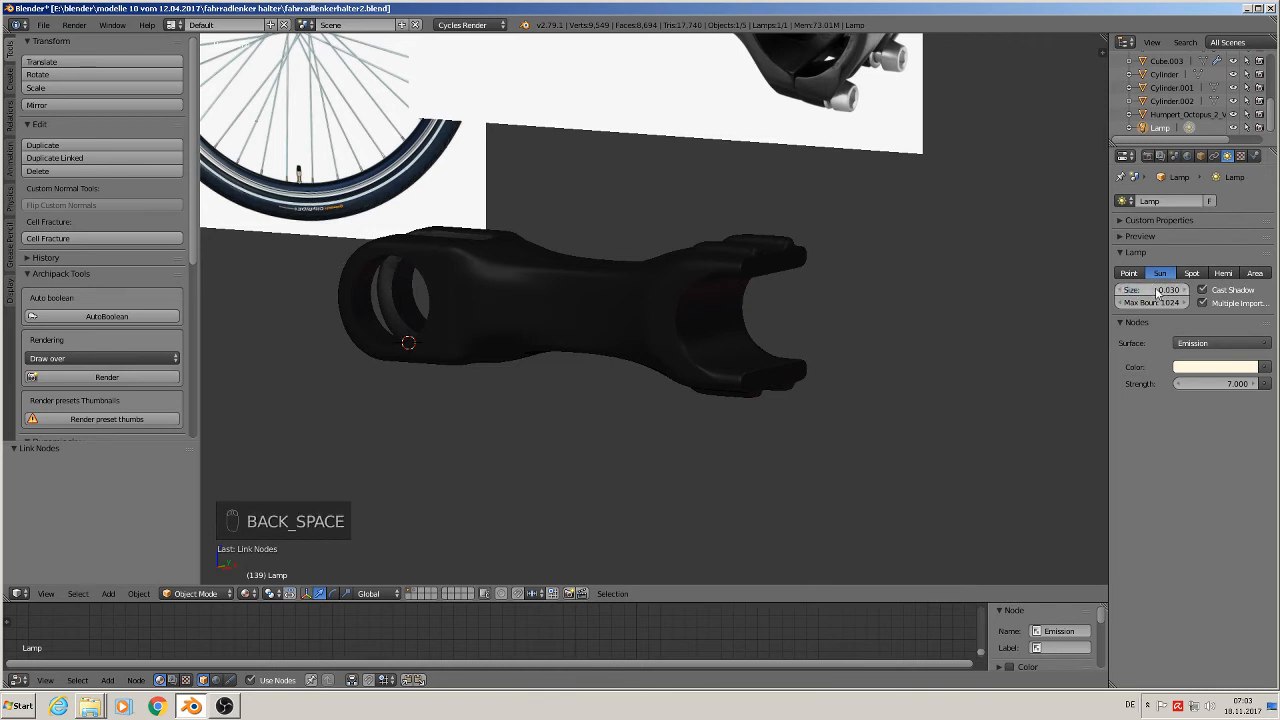
# - Save the blend file under its current name
pyautogui.scroll(-4, 690, 300)
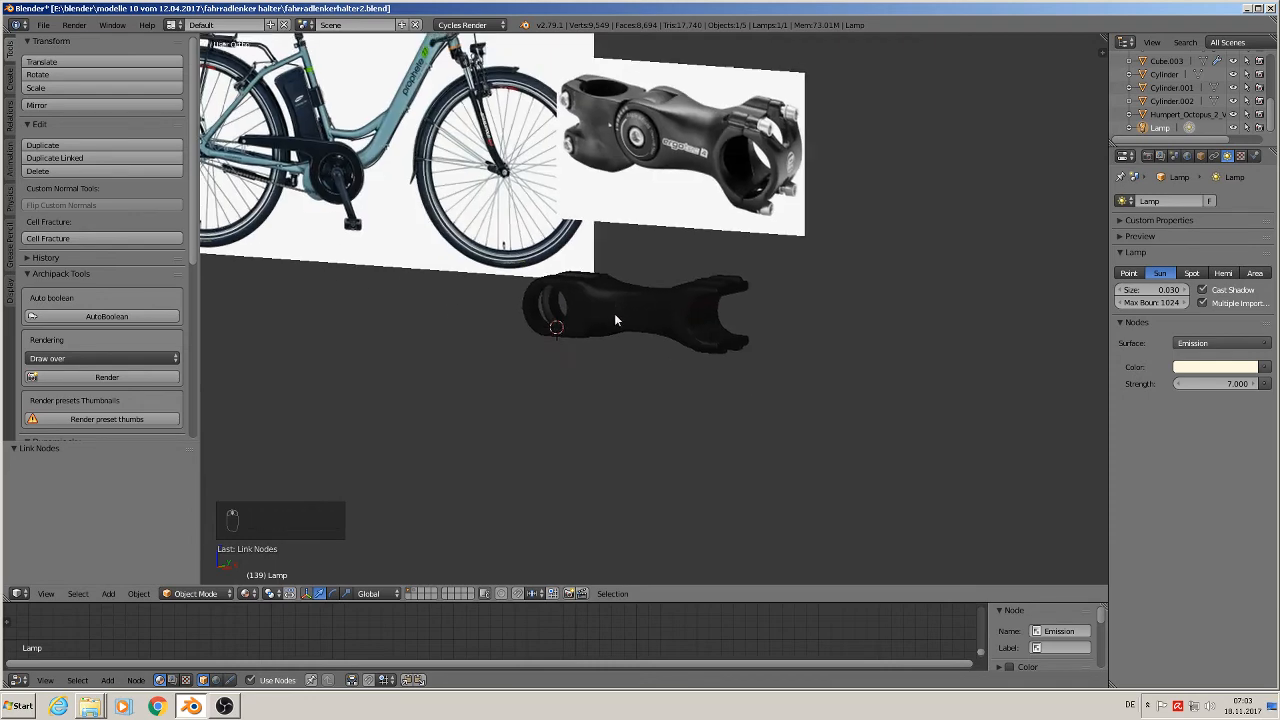
pyautogui.keyDown('shift'); pyautogui.moveTo(614, 313); pyautogui.dragTo(673, 380, button='middle'); pyautogui.keyUp('shift')
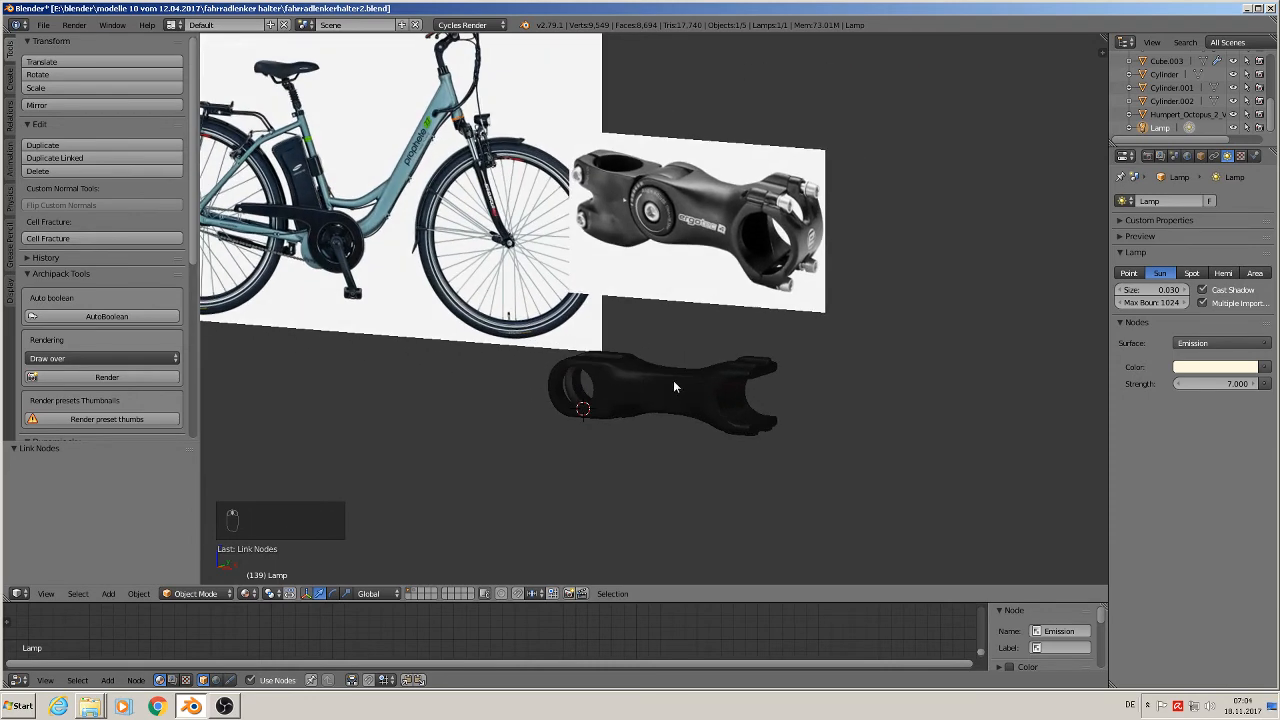
pyautogui.click(43, 24)
pyautogui.click(62, 128)
# - Switch the viewport to rendered shading and examine the handlebar holder's surface up close and from several angles
pyautogui.scroll(5, 407, 447)
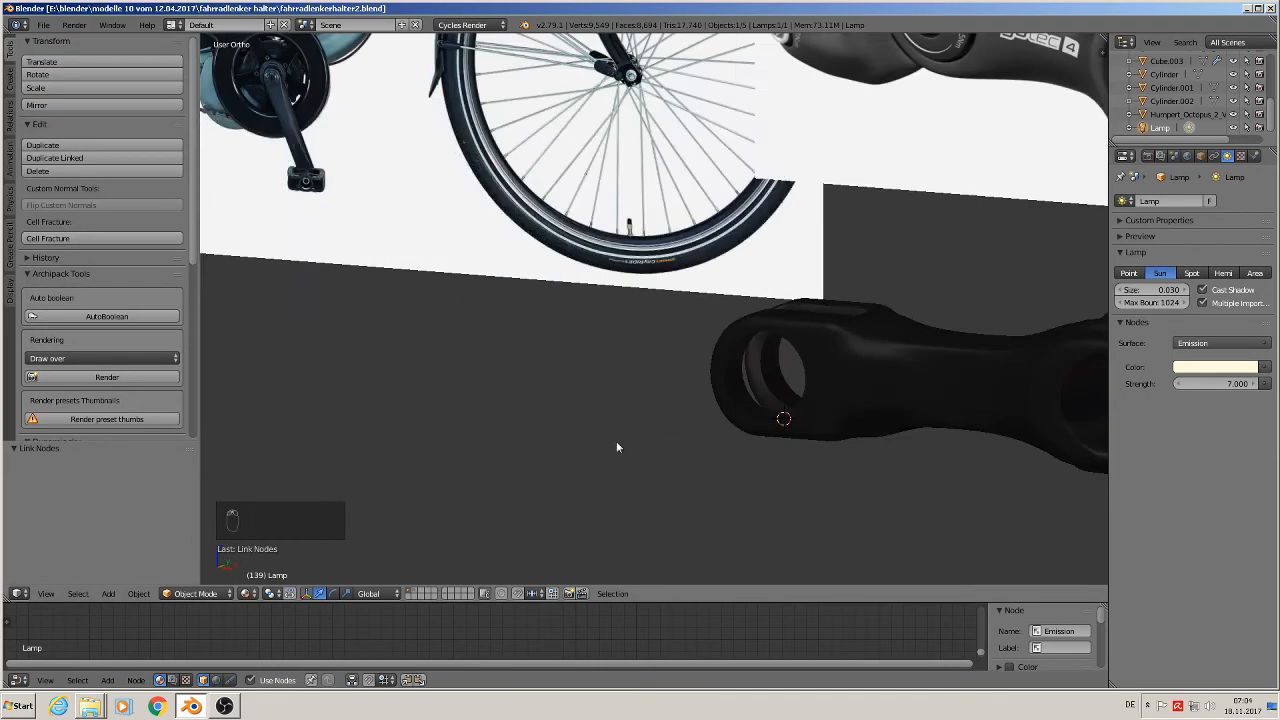
pyautogui.keyDown('shift'); pyautogui.moveTo(616, 441); pyautogui.dragTo(1075, 360, button='middle'); pyautogui.keyUp('shift')
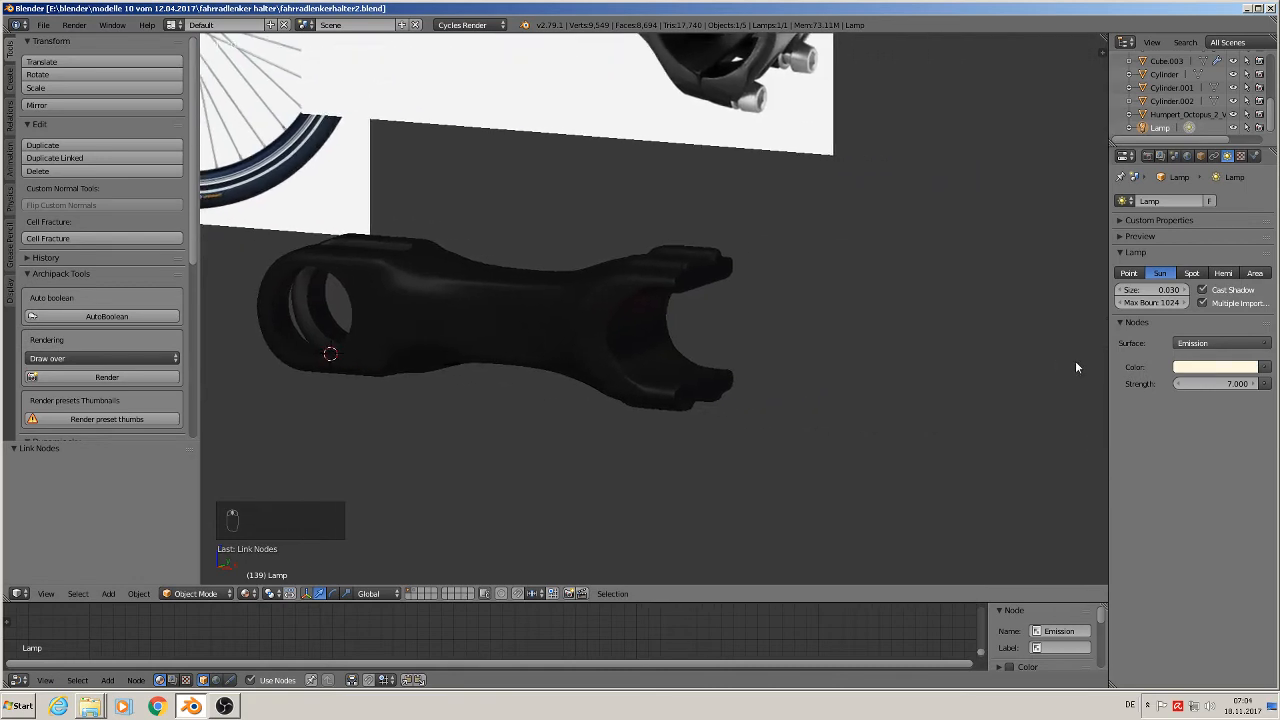
pyautogui.click(246, 593)
pyautogui.click(297, 505)
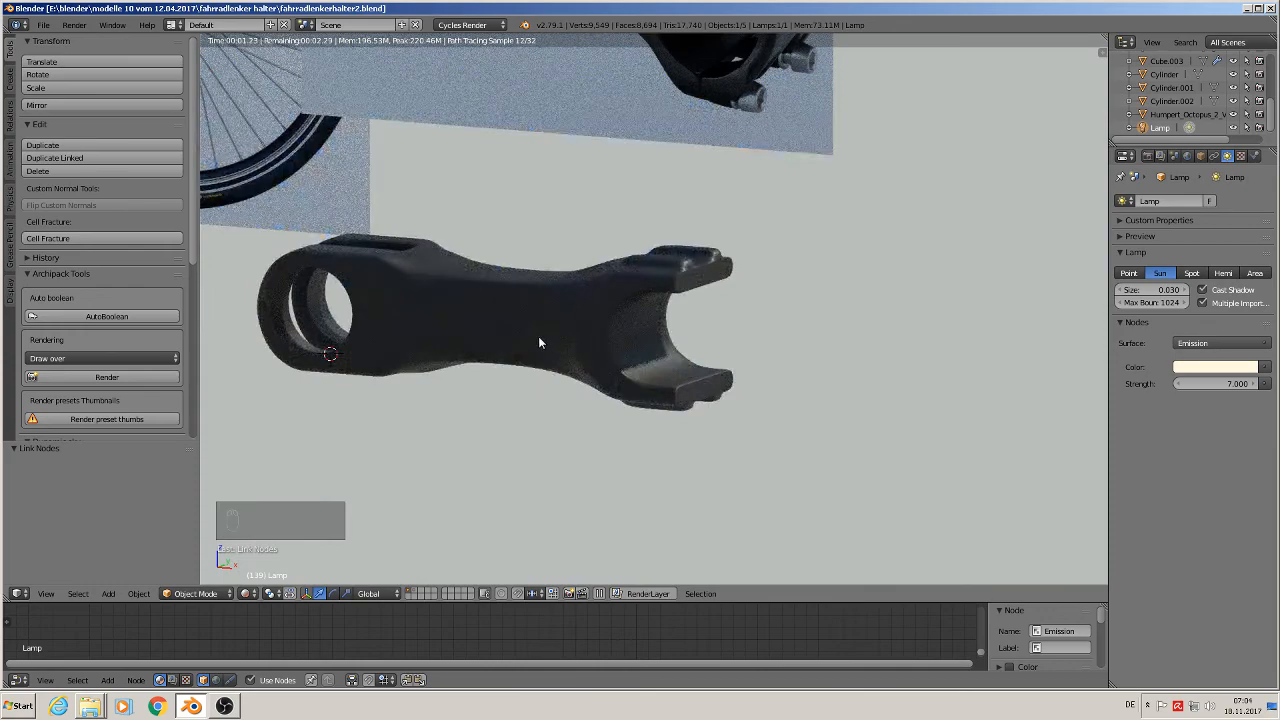
pyautogui.scroll(1, 538, 342)
pyautogui.moveTo(518, 358); pyautogui.dragTo(568, 340, button='middle')
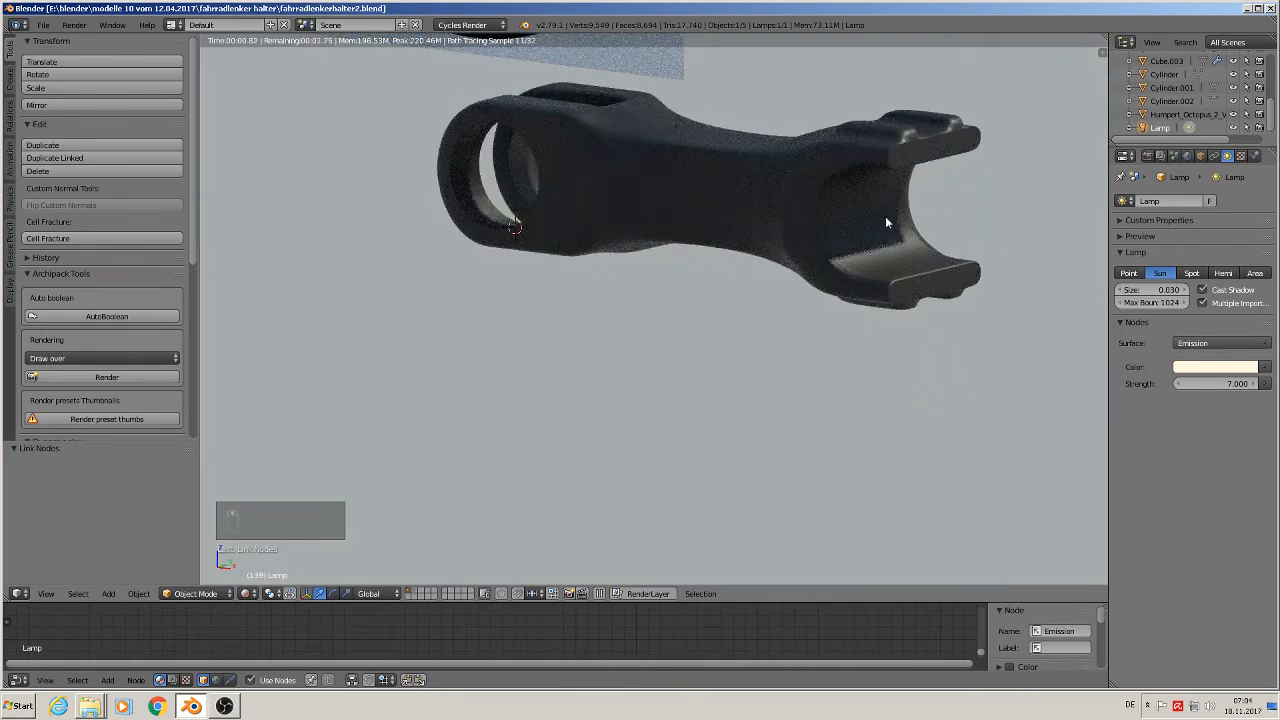
pyautogui.keyDown('shift'); pyautogui.moveTo(751, 271); pyautogui.dragTo(727, 365, button='middle'); pyautogui.keyUp('shift')
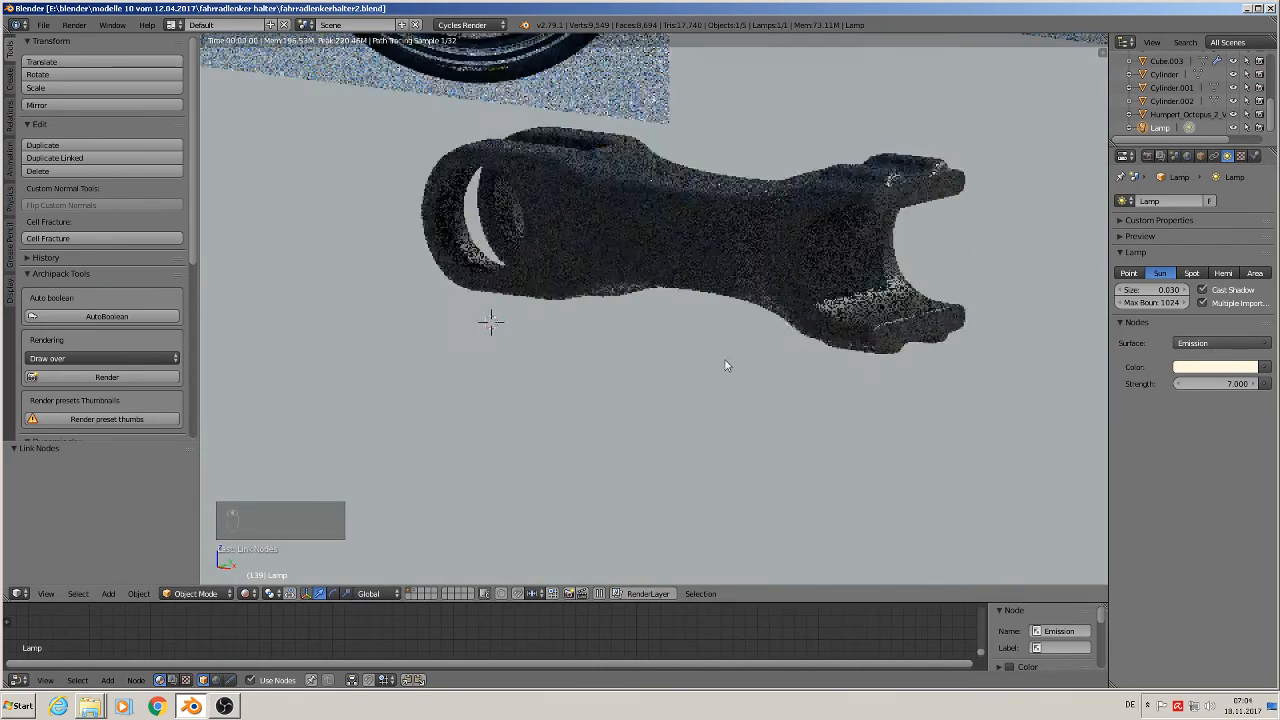
pyautogui.scroll(4, 727, 365)
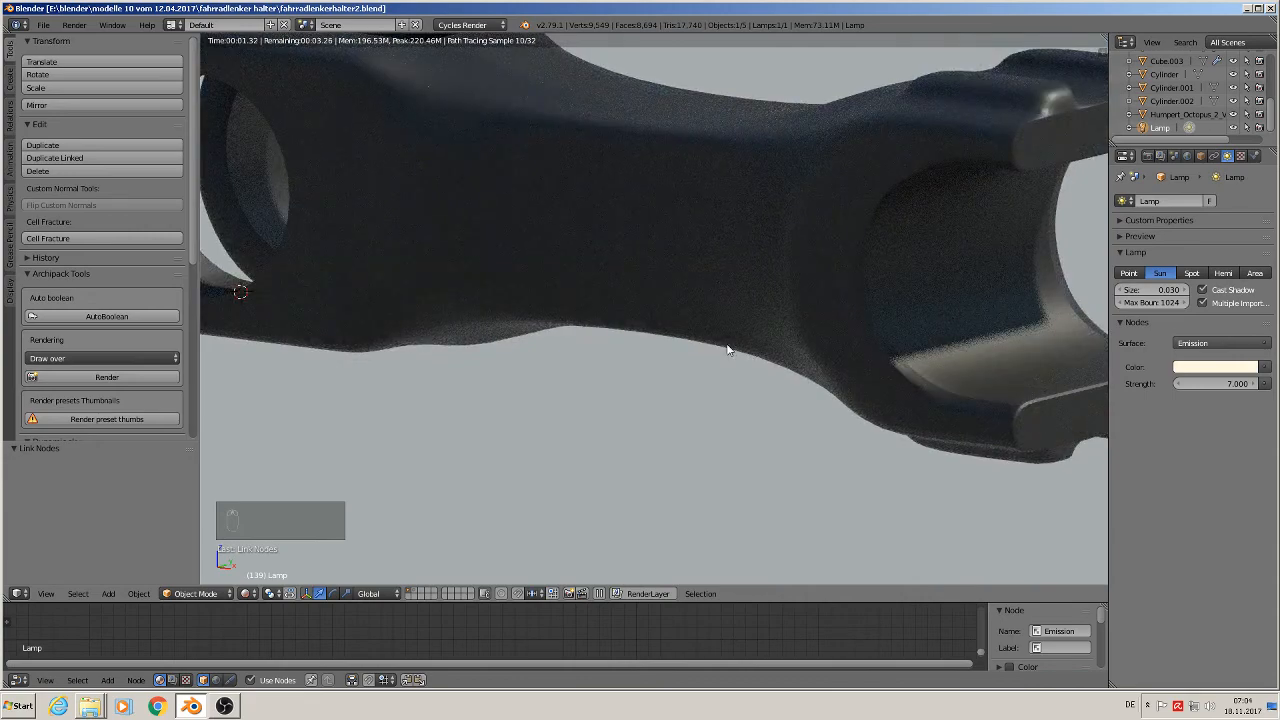
pyautogui.scroll(-3, 729, 355)
pyautogui.moveTo(731, 360)
pyautogui.mouseDown(button='middle')
pyautogui.moveTo(770, 364)
pyautogui.moveTo(732, 372)
pyautogui.moveTo(839, 355)
pyautogui.moveTo(745, 380)
pyautogui.mouseUp(button='middle')
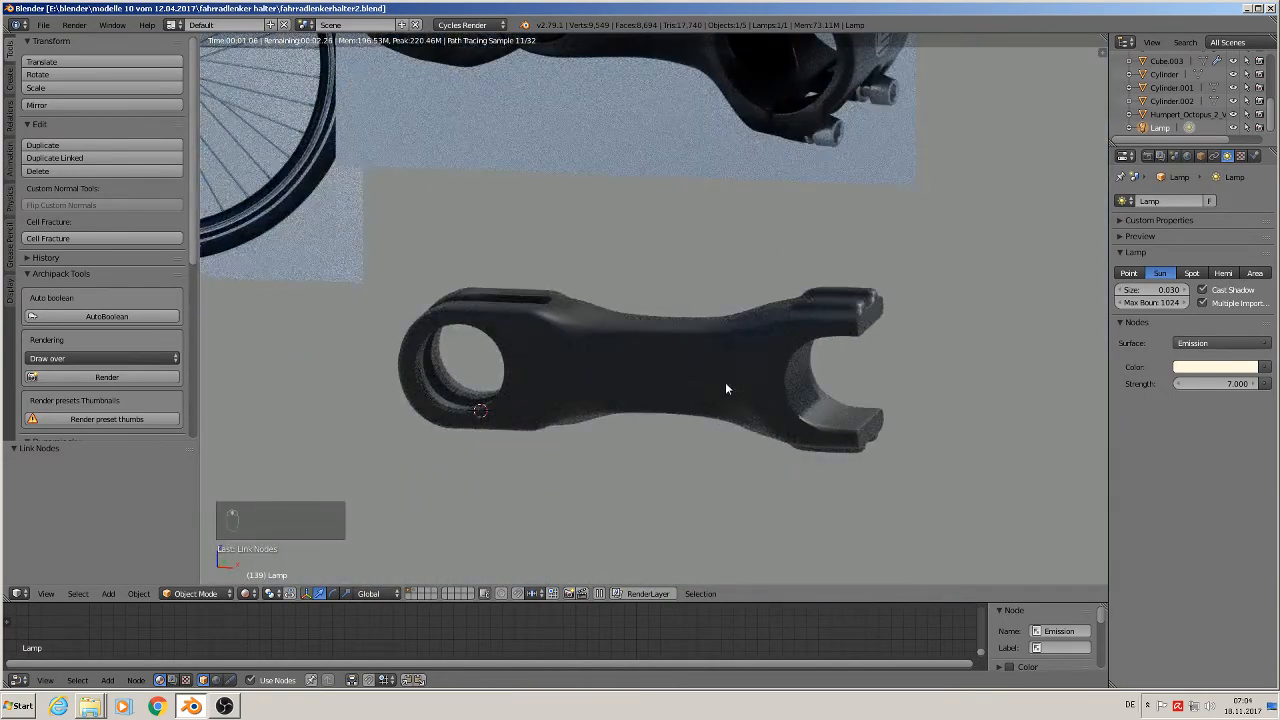
# - Select the handlebar holder, enlarge the node editor and set the Normal Map strength to 0.1
pyautogui.rightClick(728, 385)
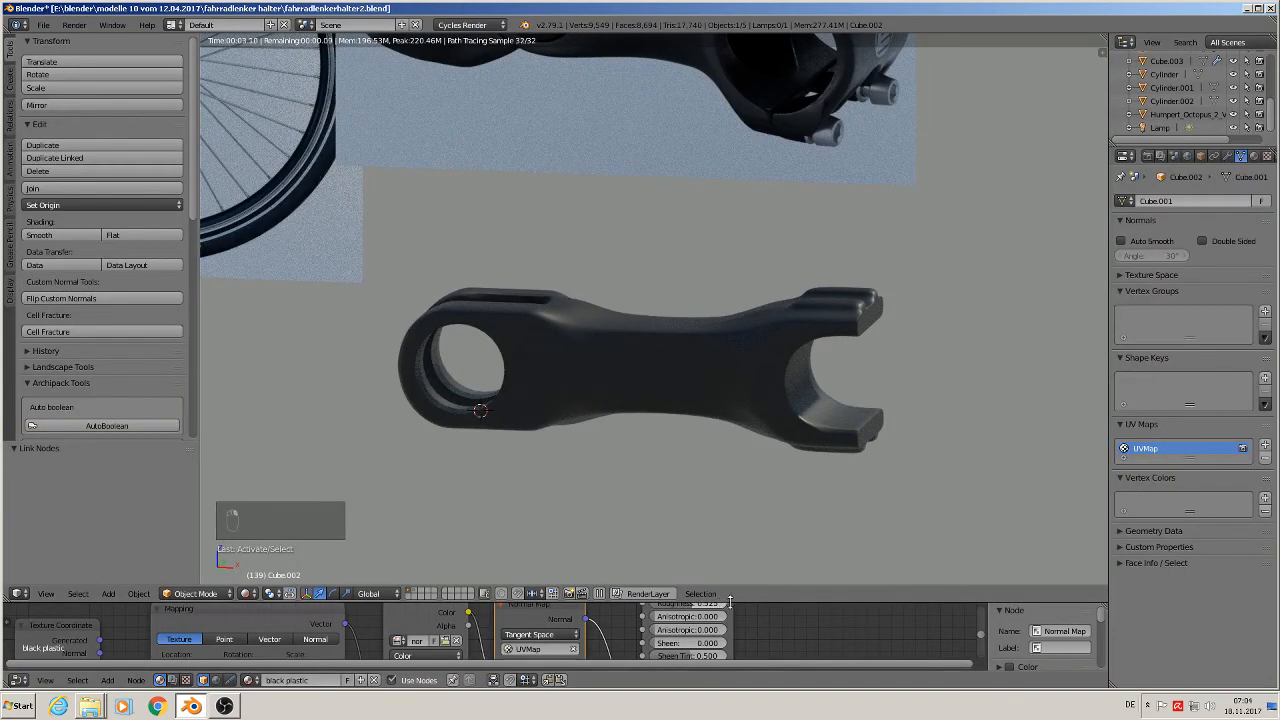
pyautogui.moveTo(744, 601); pyautogui.dragTo(744, 350)
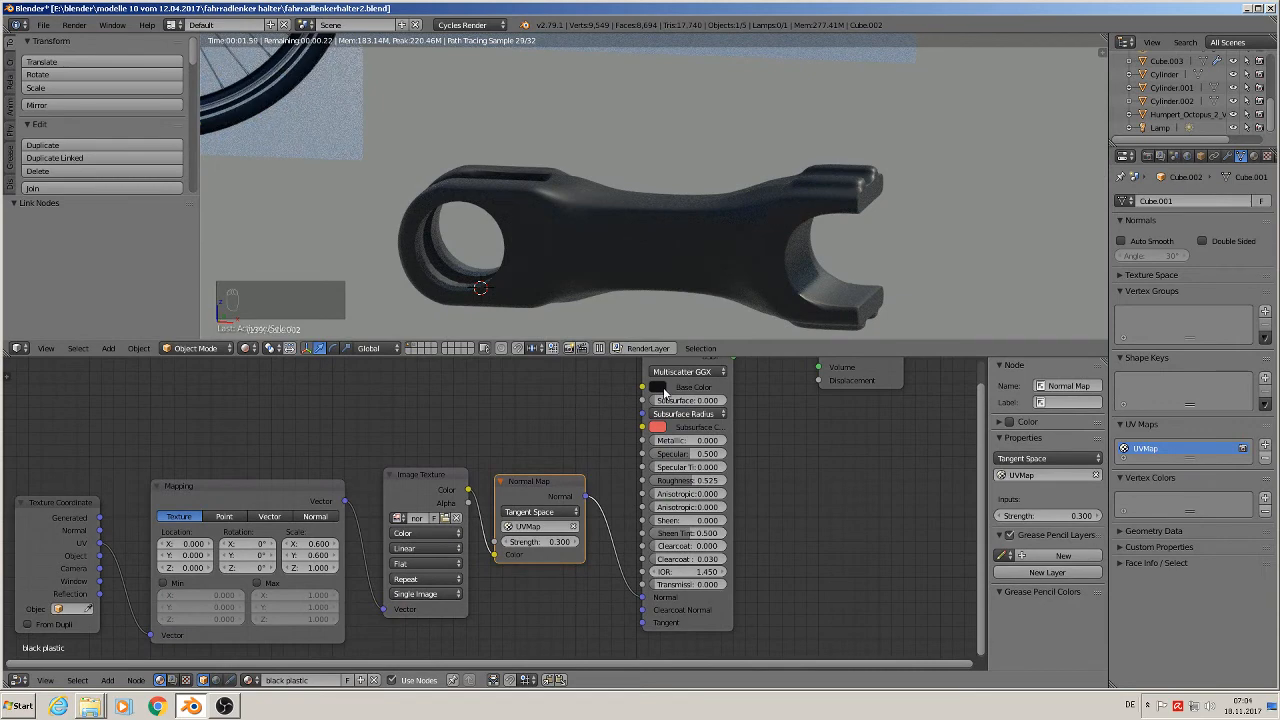
pyautogui.click(504, 541)
pyautogui.click(504, 541)
pyautogui.click(504, 541)
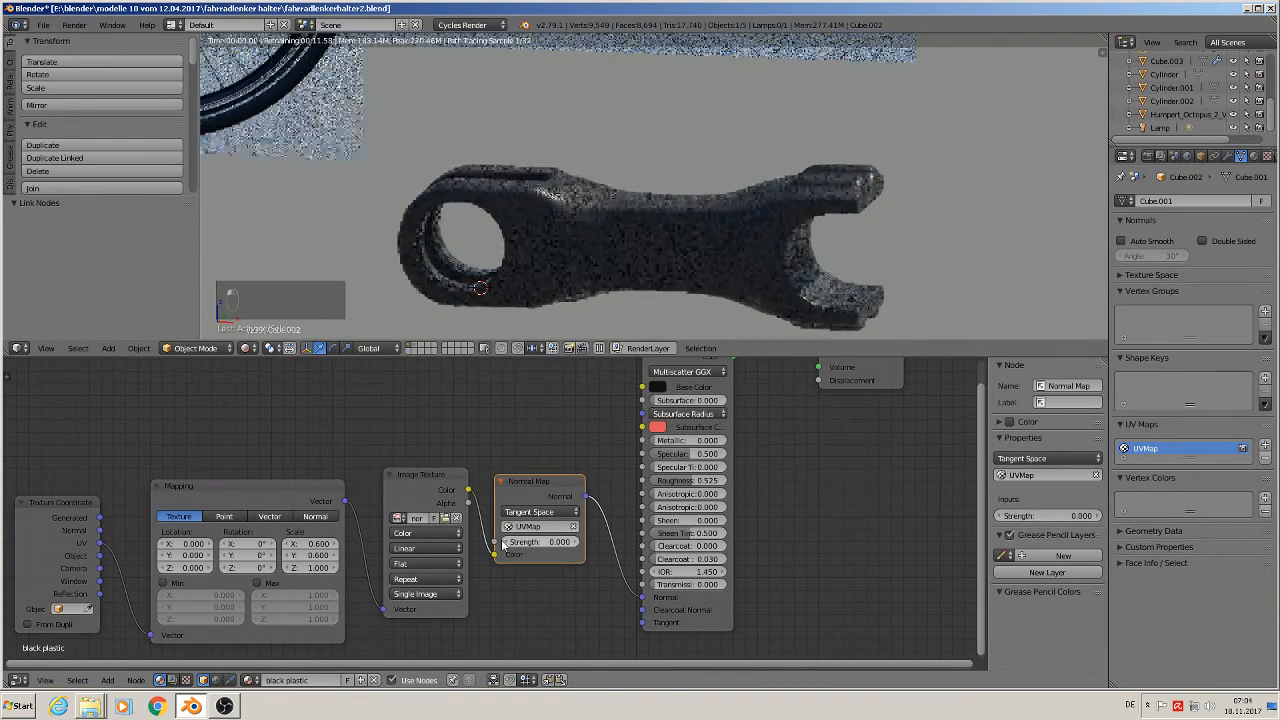
pyautogui.click(575, 543)
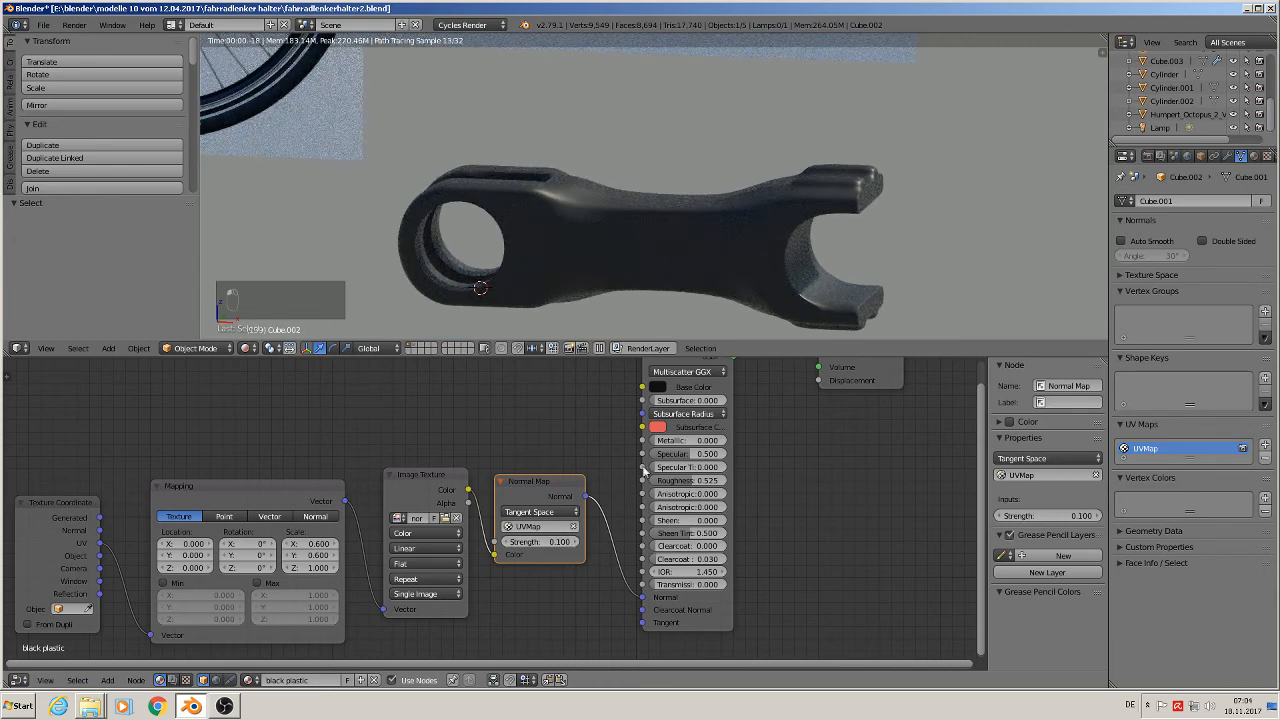
# - Darken the Principled BSDF's base color to full black
pyautogui.click(657, 387)
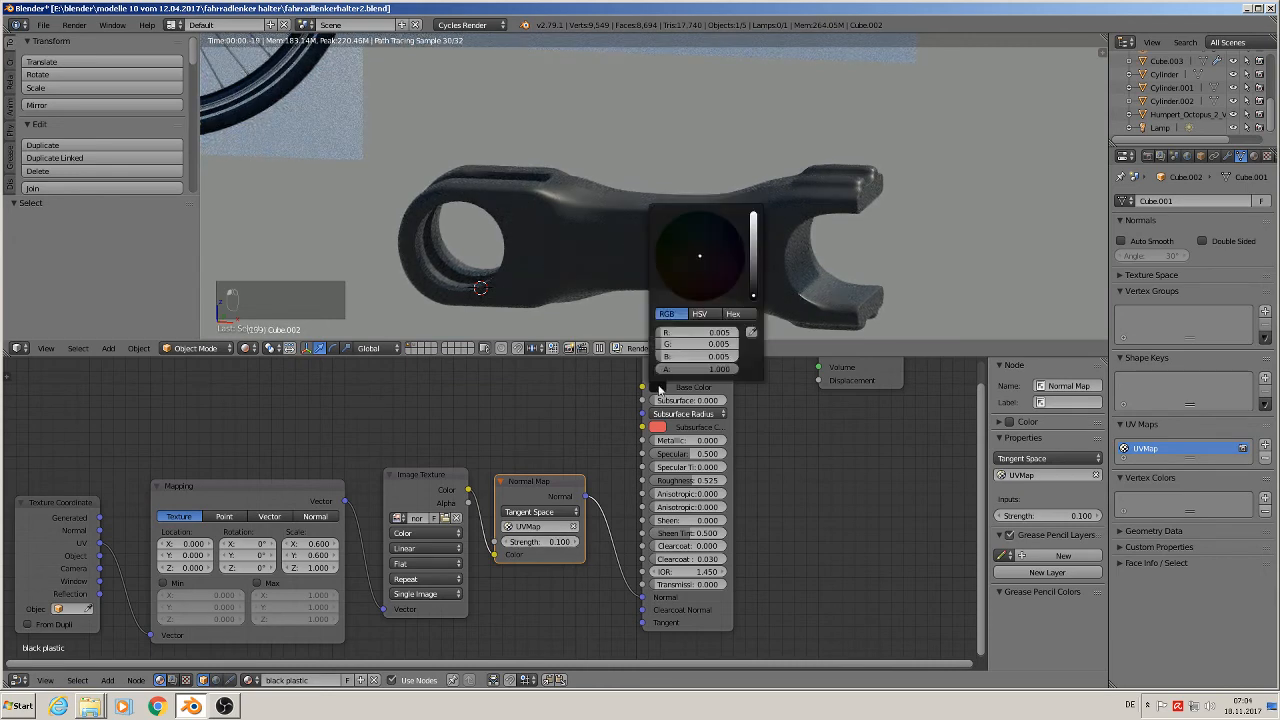
pyautogui.click(755, 298)
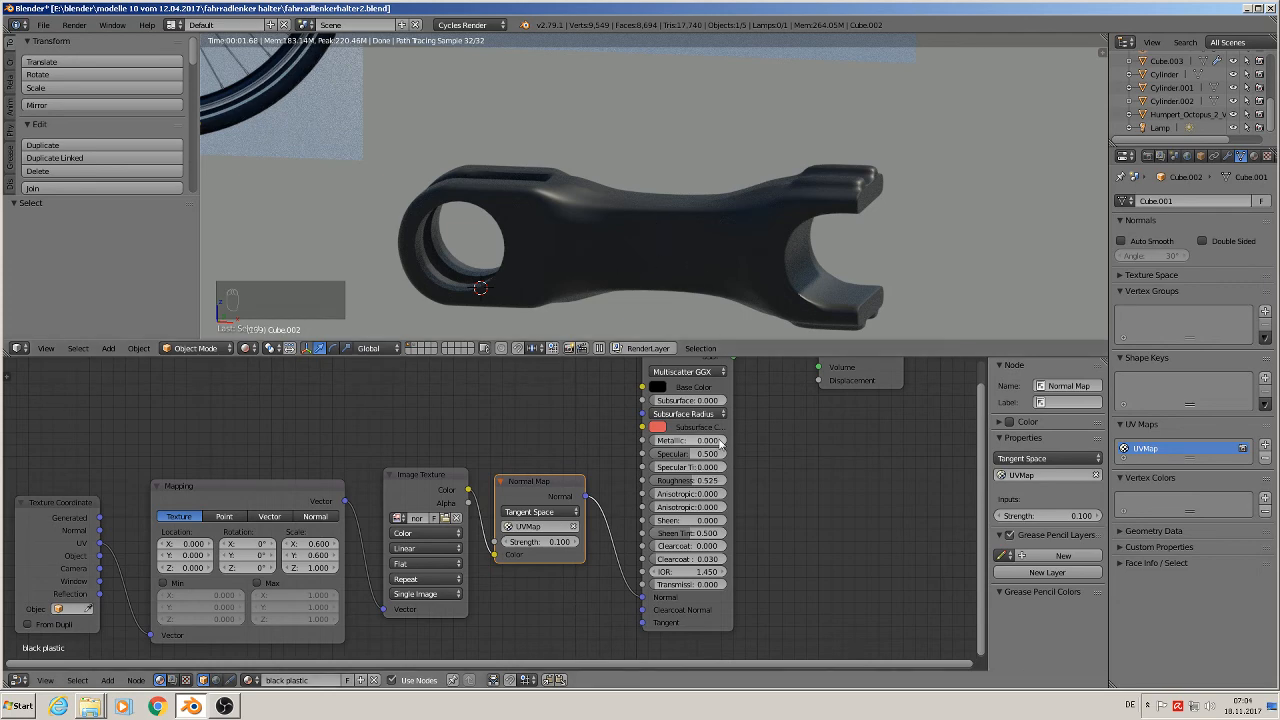
pyautogui.moveTo(767, 452); pyautogui.dragTo(767, 536, button='middle')
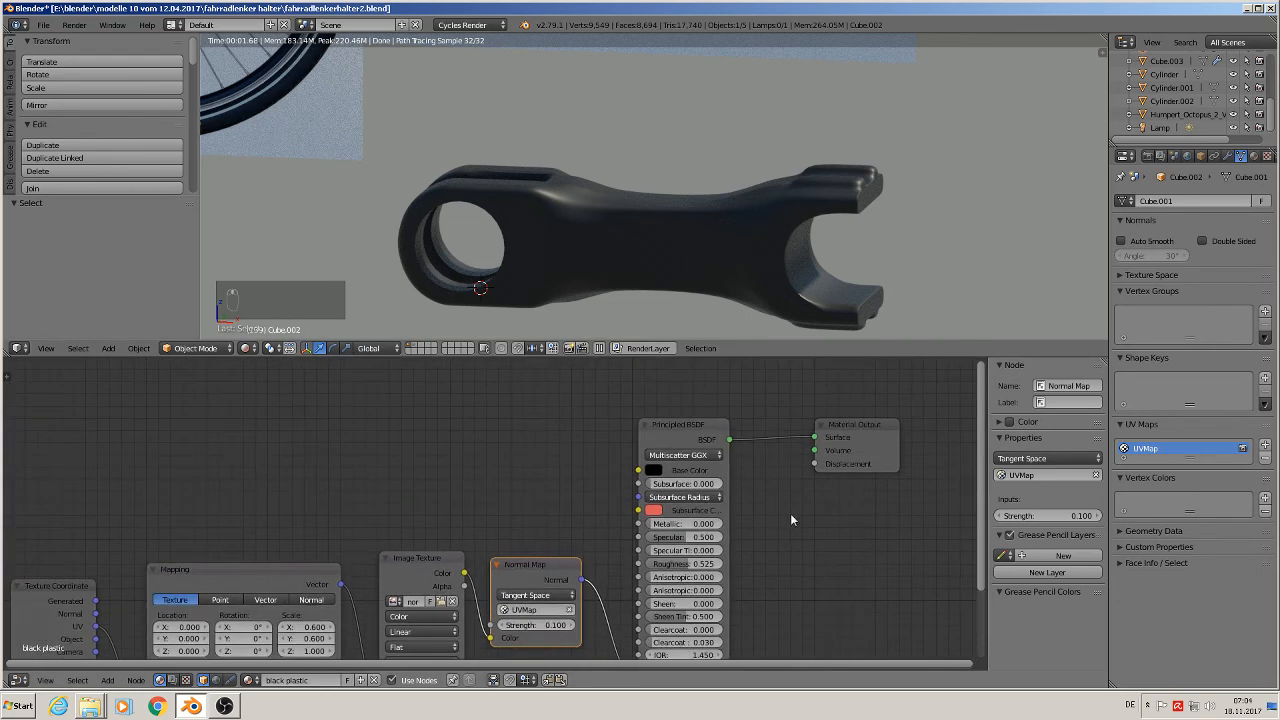
# - Compare stronger Normal Map strengths up to 0.4 in the rendered view and settle on 0.3
pyautogui.scroll(-2, 721, 320)
pyautogui.moveTo(706, 306); pyautogui.dragTo(794, 292, button='middle')
pyautogui.scroll(3, 671, 294)
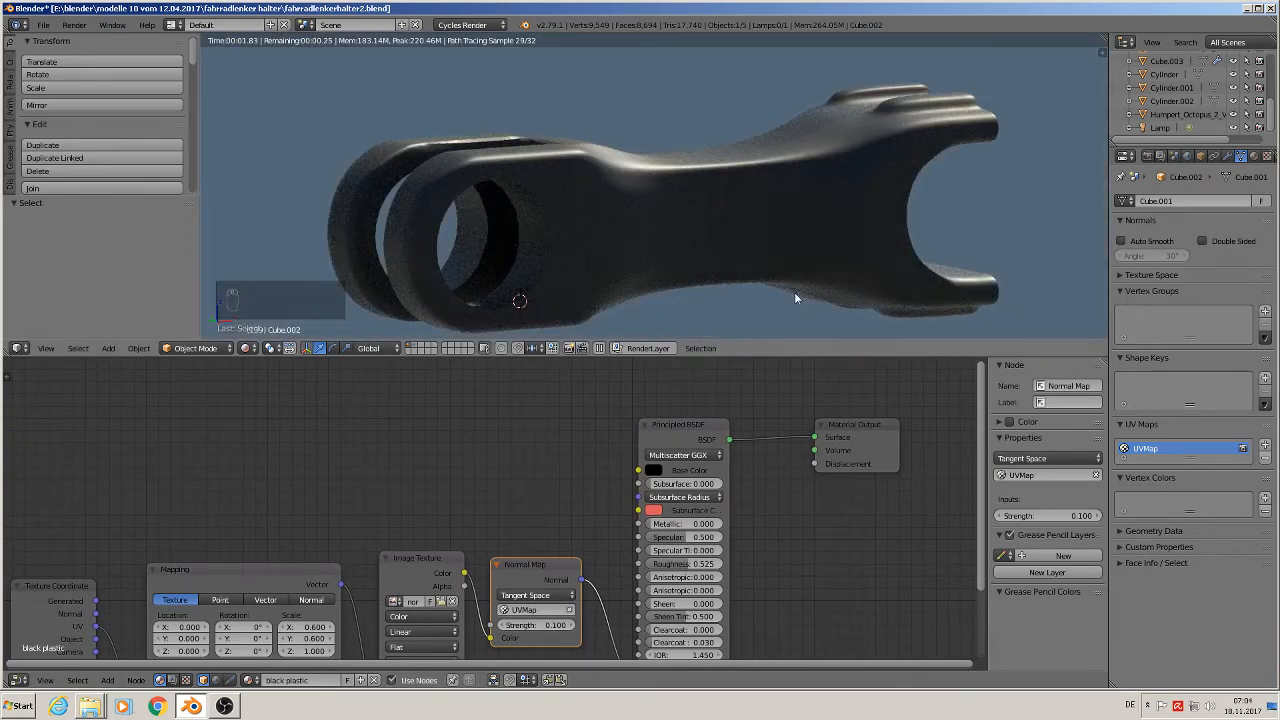
pyautogui.click(570, 625)
pyautogui.click(571, 625)
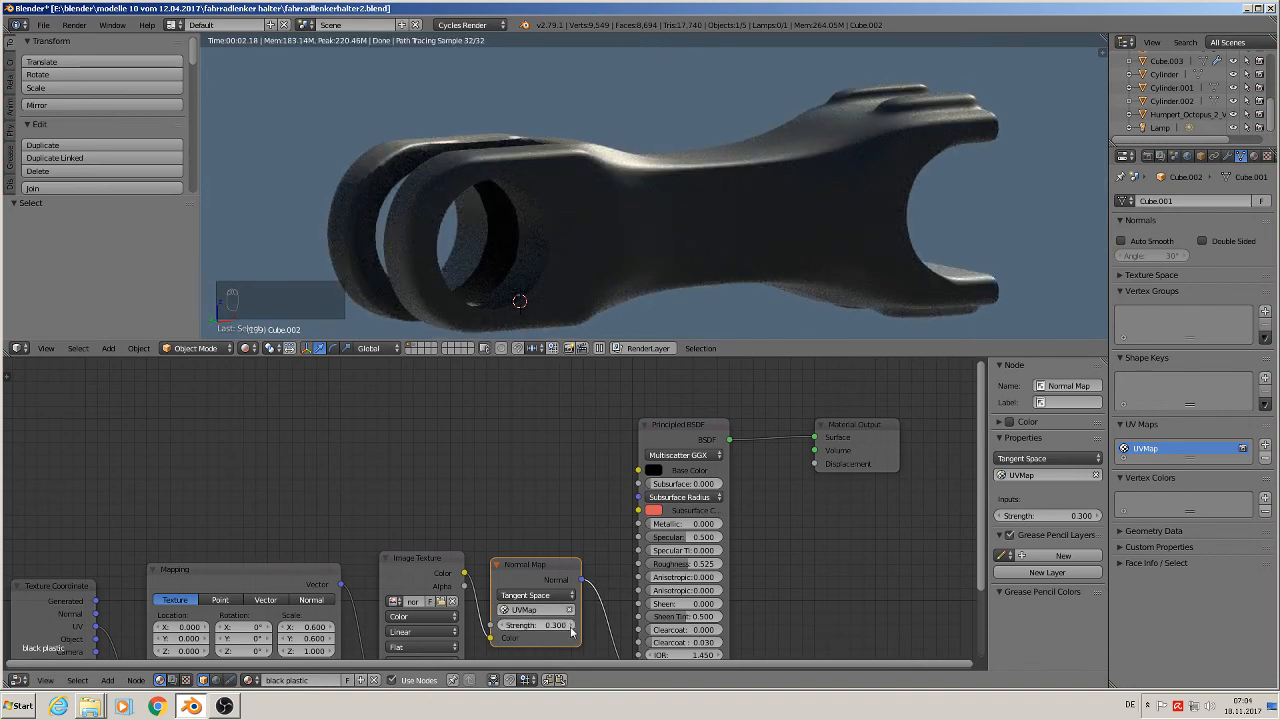
pyautogui.click(571, 625)
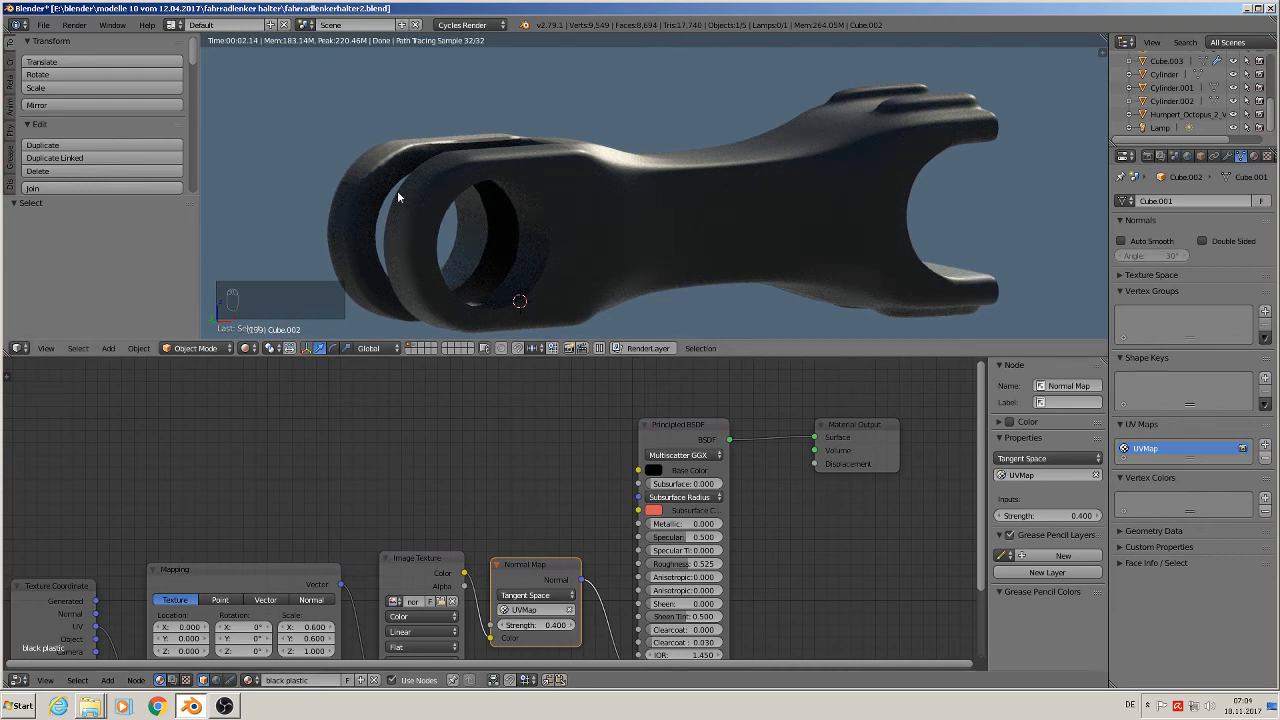
pyautogui.click(504, 625)
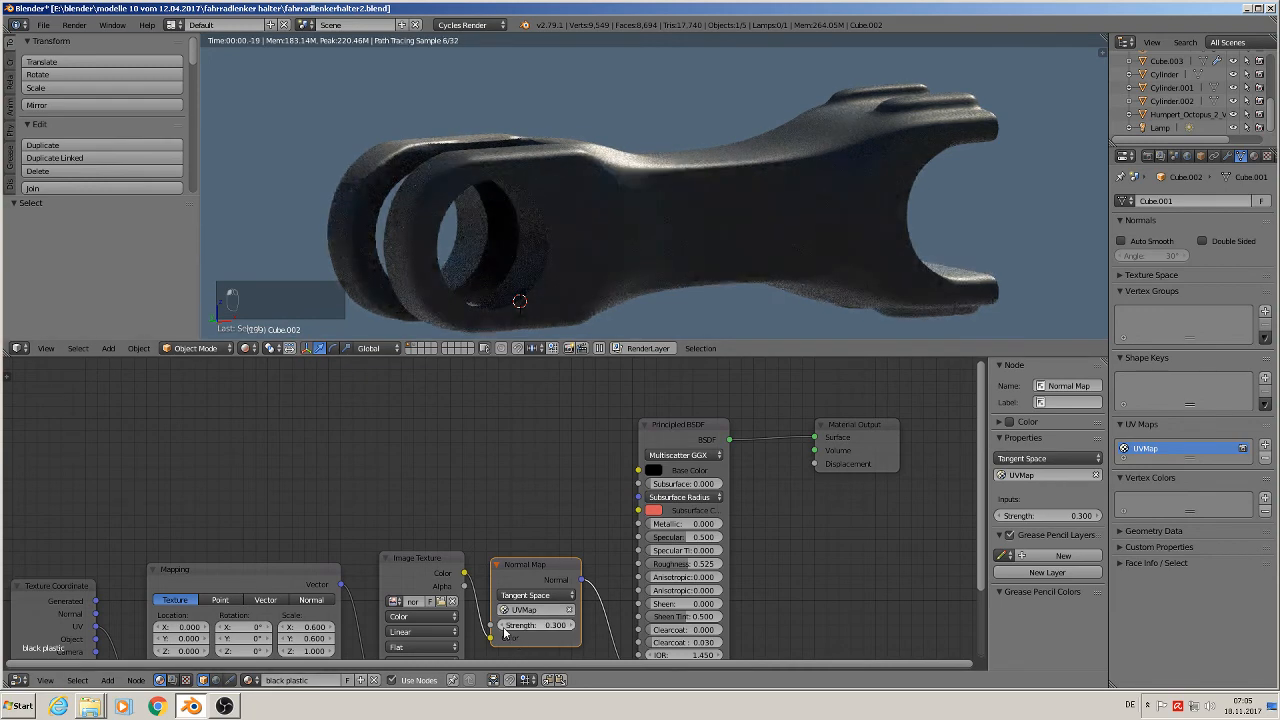
# - Examine the handlebar holder's middle section and upper edge up close in the rendered view to judge the plastic surface
pyautogui.moveTo(777, 211); pyautogui.dragTo(706, 235, button='middle')
pyautogui.scroll(6, 708, 236)
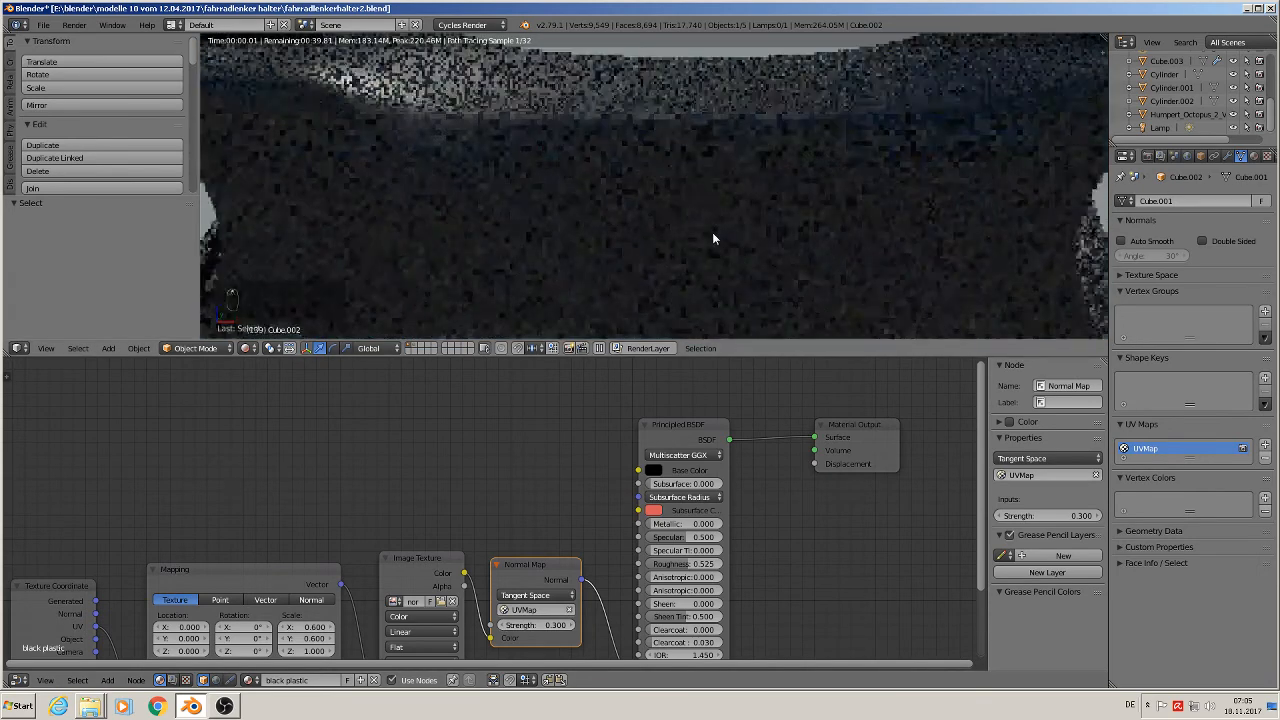
pyautogui.scroll(3, 713, 237)
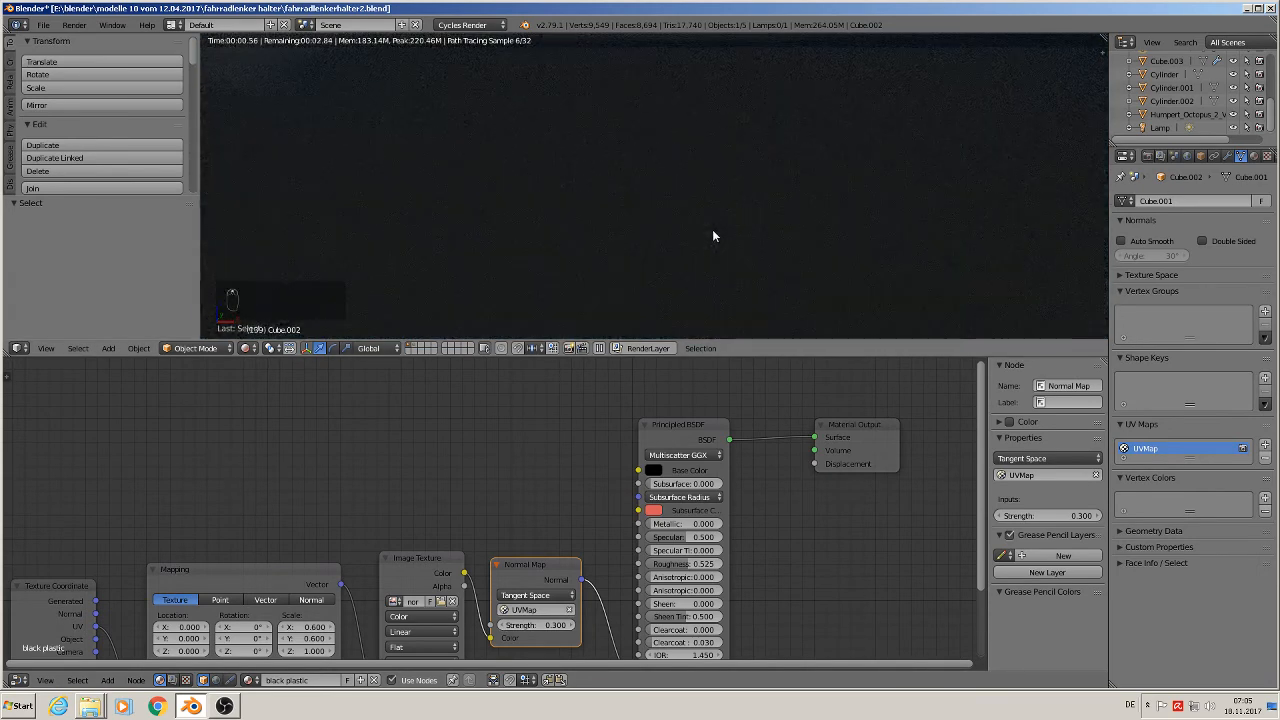
pyautogui.keyDown('shift'); pyautogui.moveTo(694, 186); pyautogui.dragTo(672, 338, button='middle'); pyautogui.keyUp('shift')
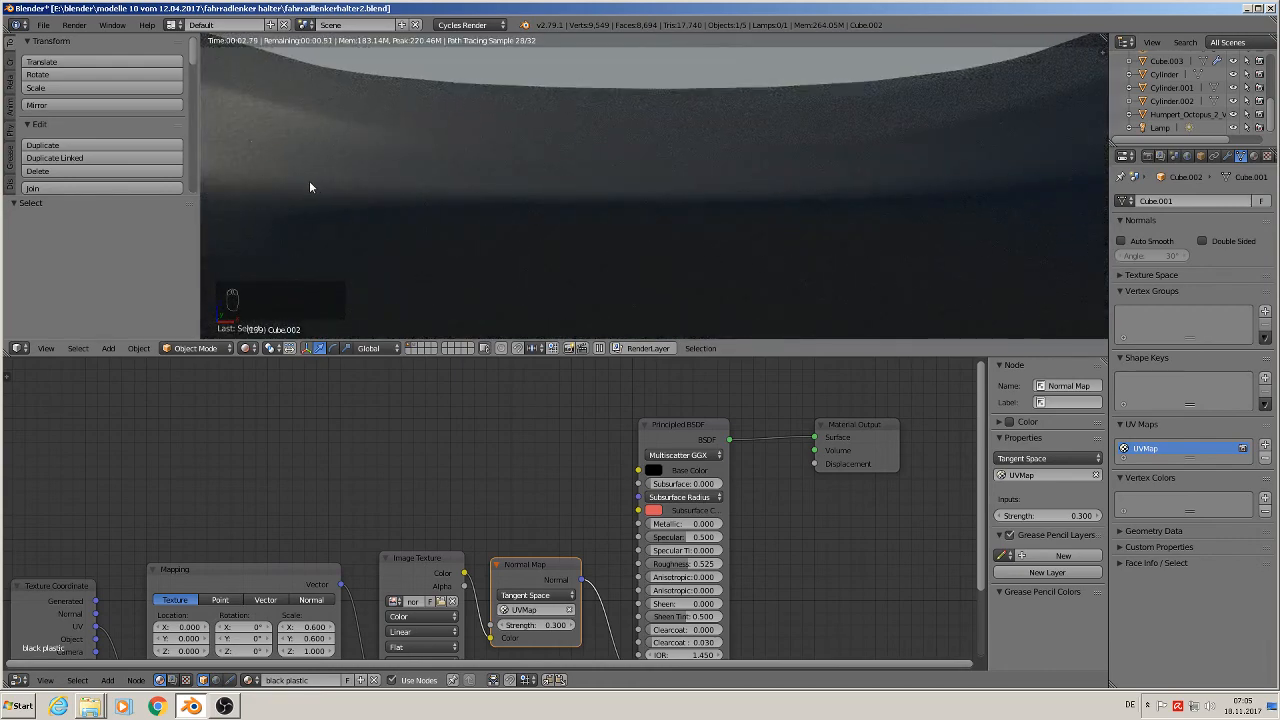
pyautogui.scroll(-8, 437, 218)
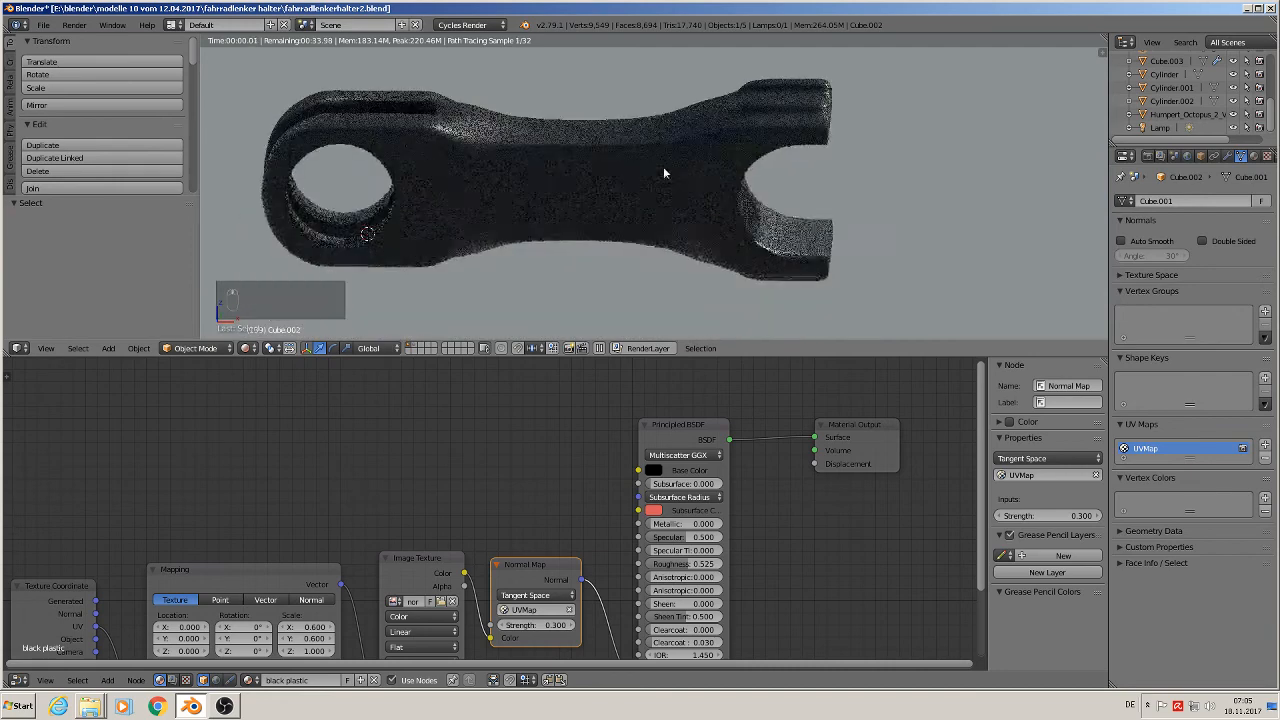
# - Take the viewport out of rendered shading and show the holder with the bicycle and stem reference images in front view
pyautogui.click(247, 349)
pyautogui.click(287, 274)
pyautogui.press('KP_1')
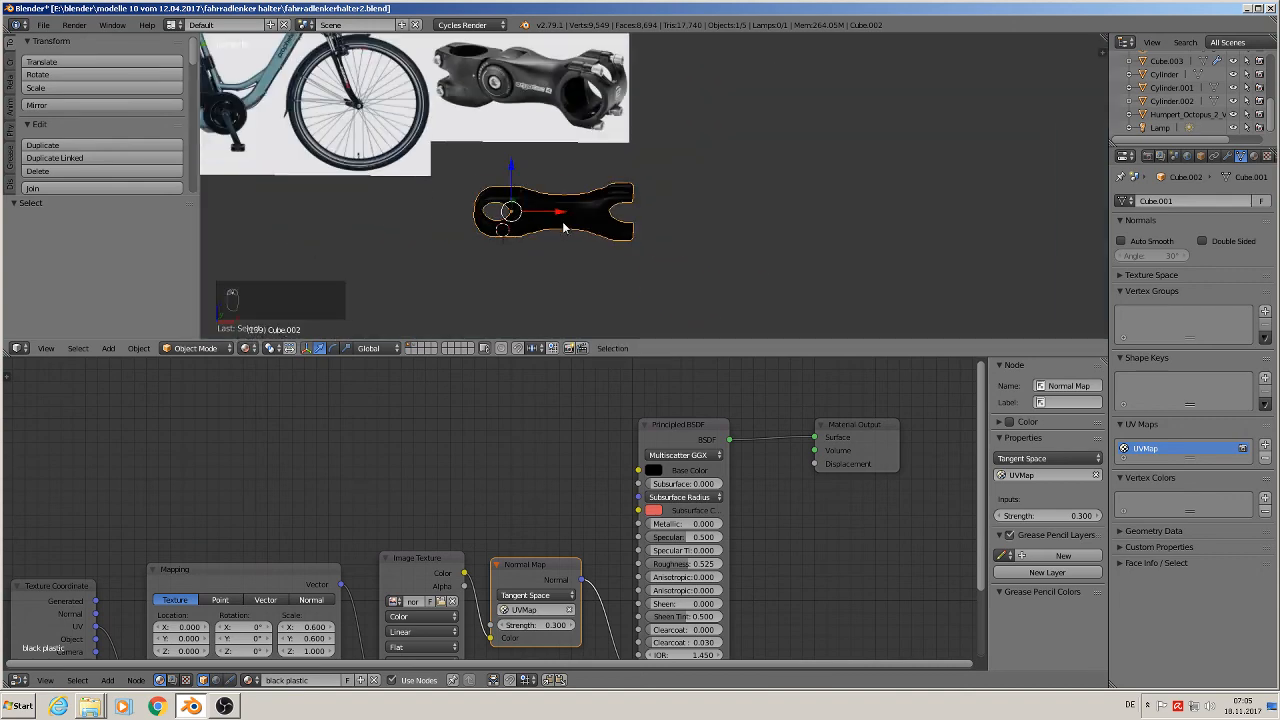
pyautogui.scroll(-2, 569, 192)
pyautogui.keyDown('shift'); pyautogui.moveTo(437, 110); pyautogui.dragTo(680, 208, button='middle'); pyautogui.keyUp('shift')
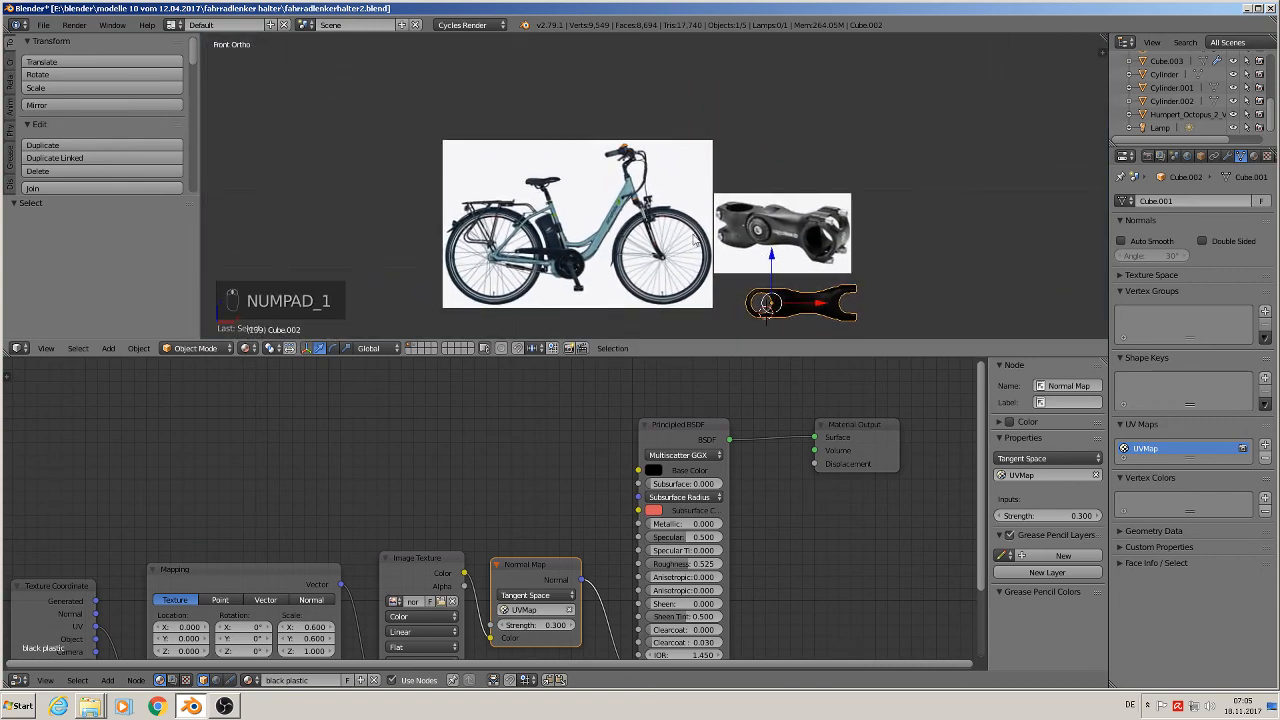
pyautogui.scroll(3, 676, 236)
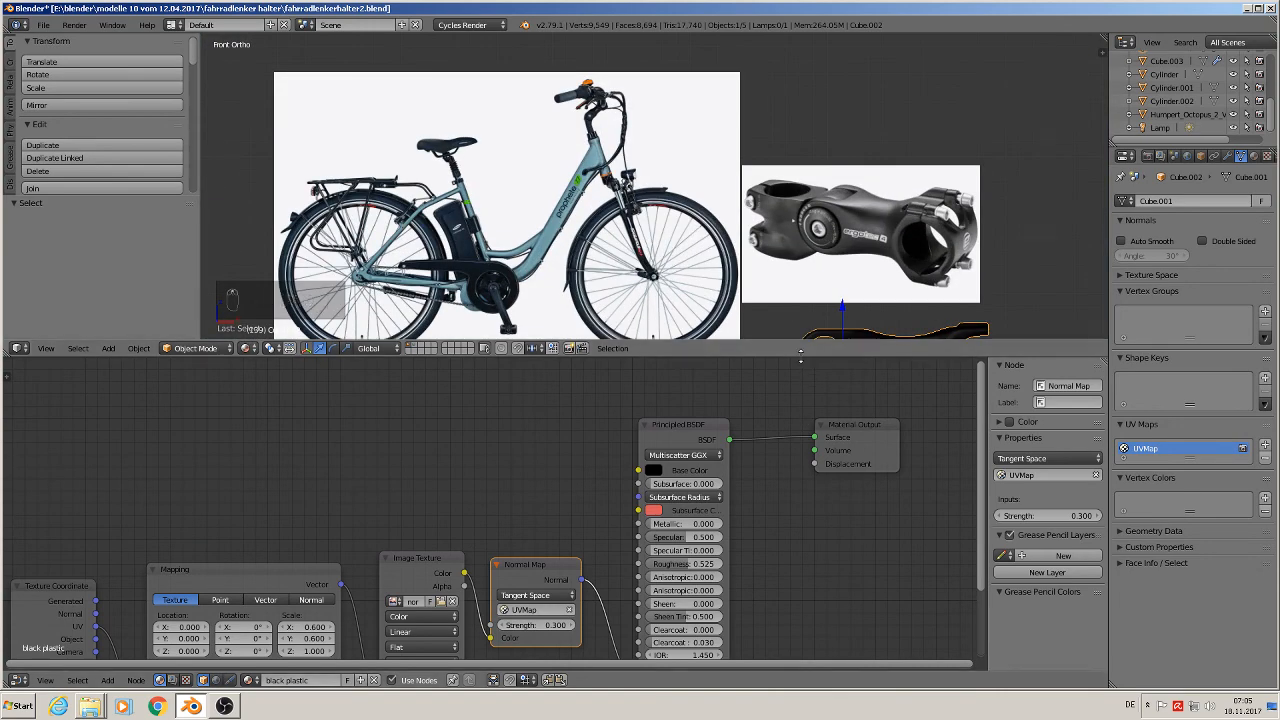
# - Enlarge the 3D viewport over the node editor and frame the bicycle reference beside the stem photo and the modeled holder
pyautogui.moveTo(800, 356); pyautogui.dragTo(784, 576)
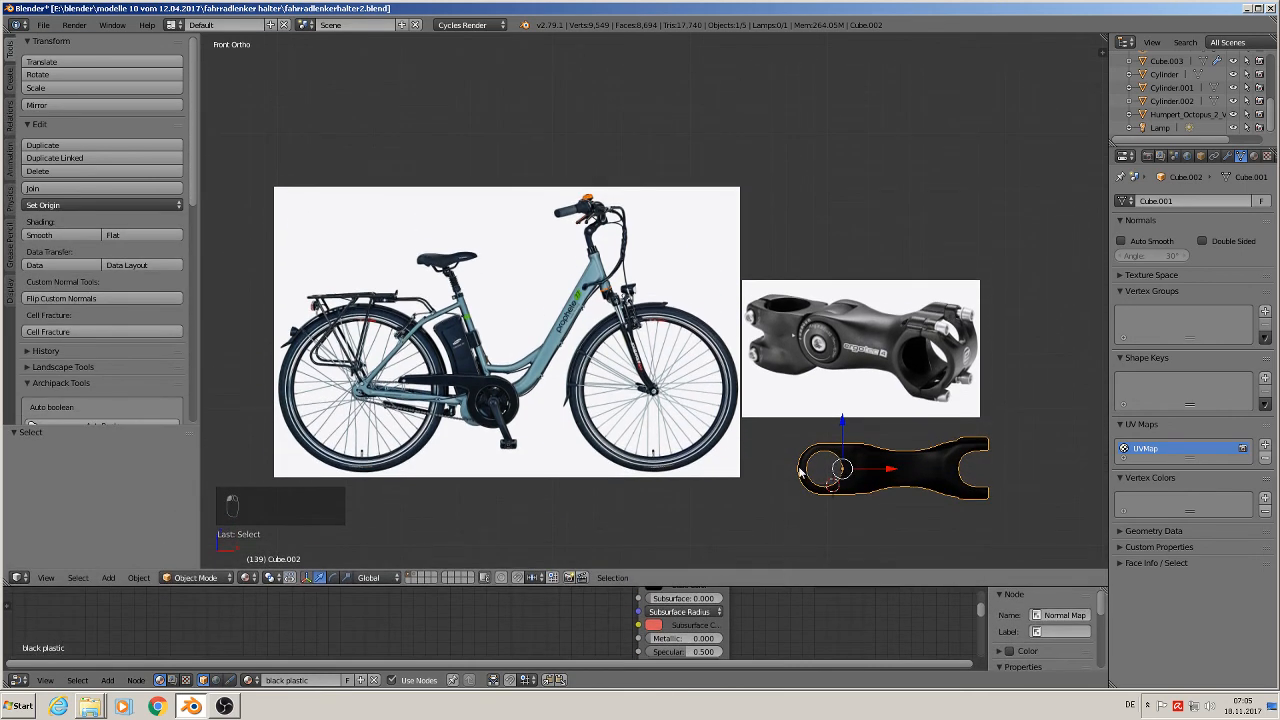
pyautogui.keyDown('shift'); pyautogui.moveTo(800, 472); pyautogui.dragTo(738, 407, button='middle'); pyautogui.keyUp('shift')
pyautogui.scroll(2, 738, 407)
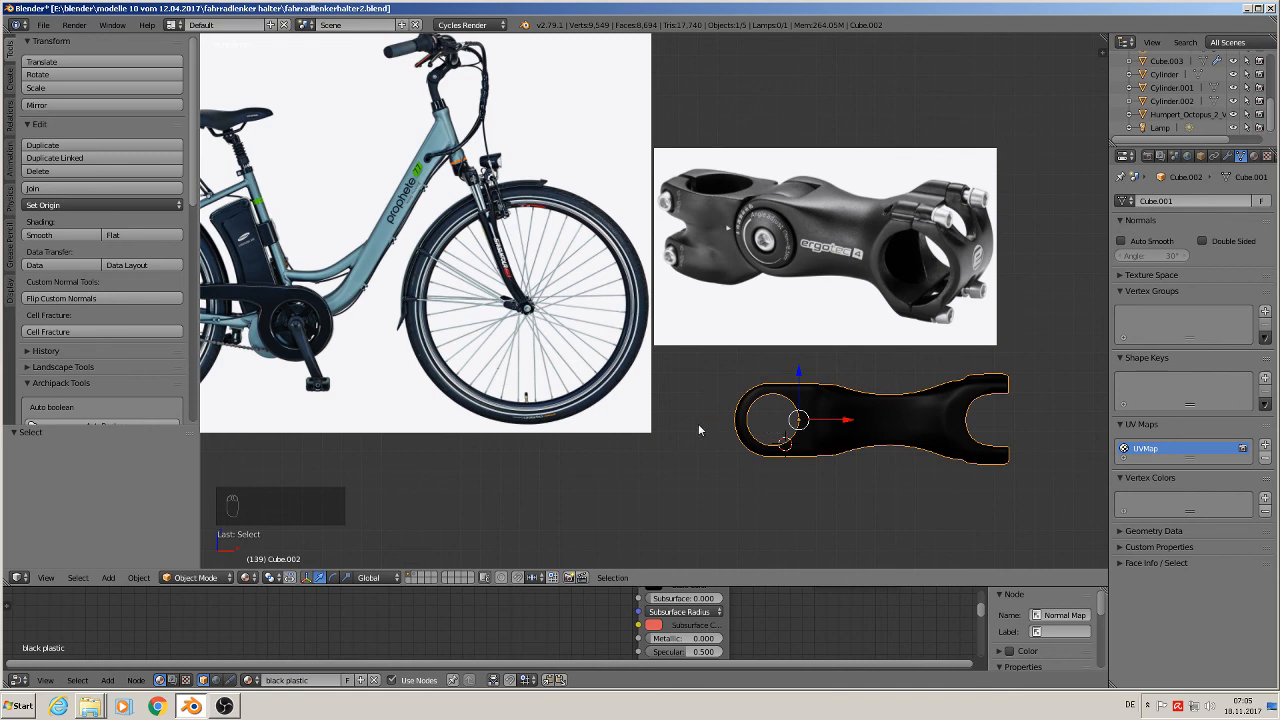
pyautogui.keyDown('shift'); pyautogui.moveTo(456, 130); pyautogui.dragTo(585, 185, button='middle'); pyautogui.keyUp('shift')
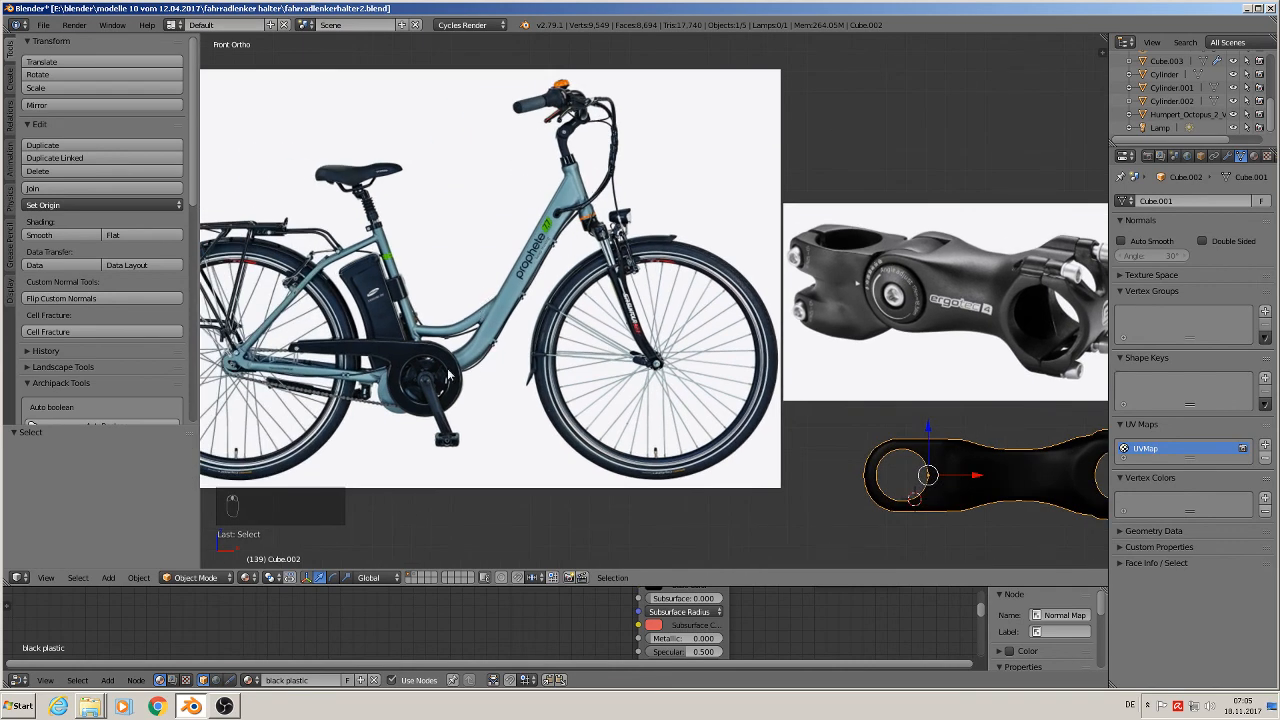
# - Save the changes to fahrradlenkerhalter2.blend and switch to OBS
pyautogui.click(42, 27)
pyautogui.click(79, 131)
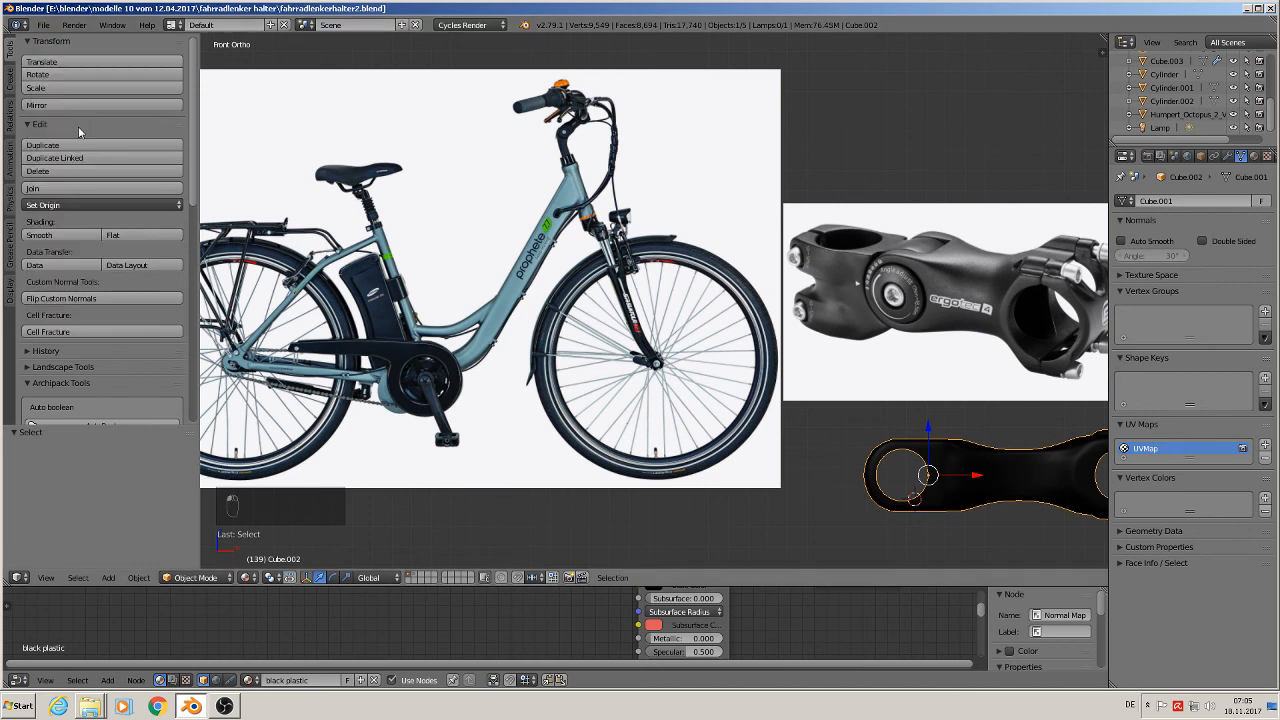
pyautogui.click(224, 706)
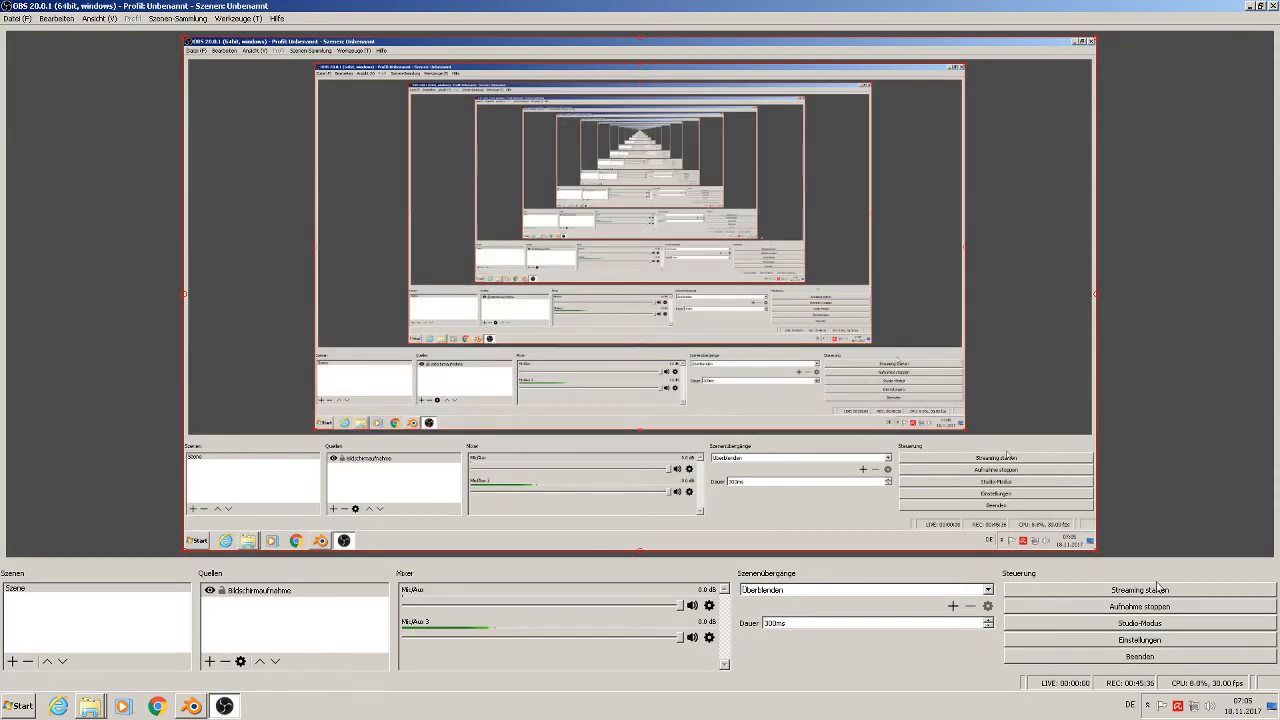